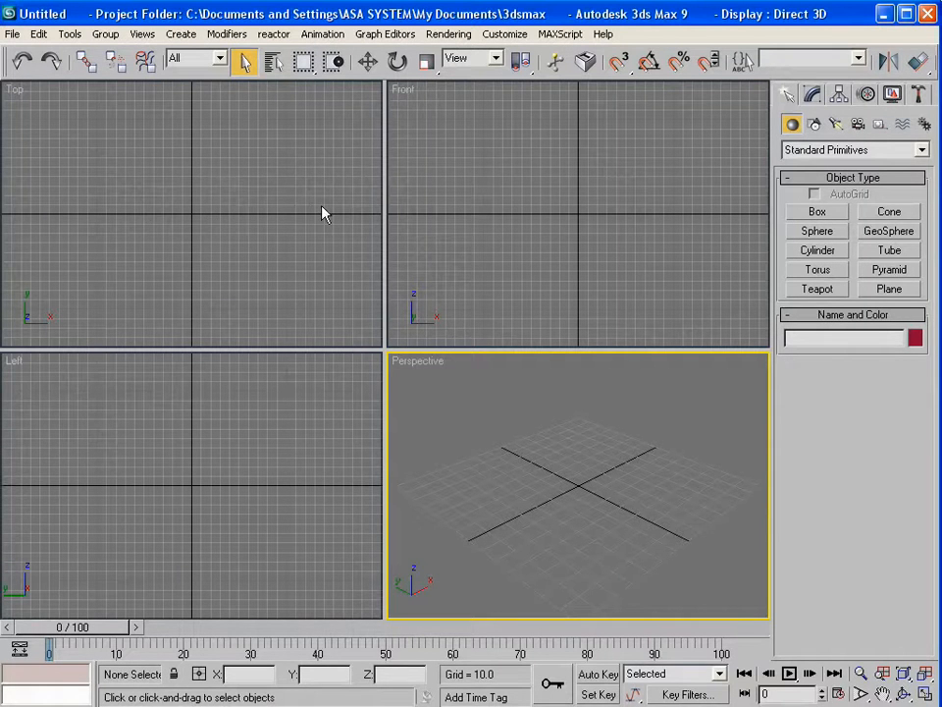
- Draw a box about 72 long, 110 wide and 20 high near the centre of the Top view
click(817, 212)
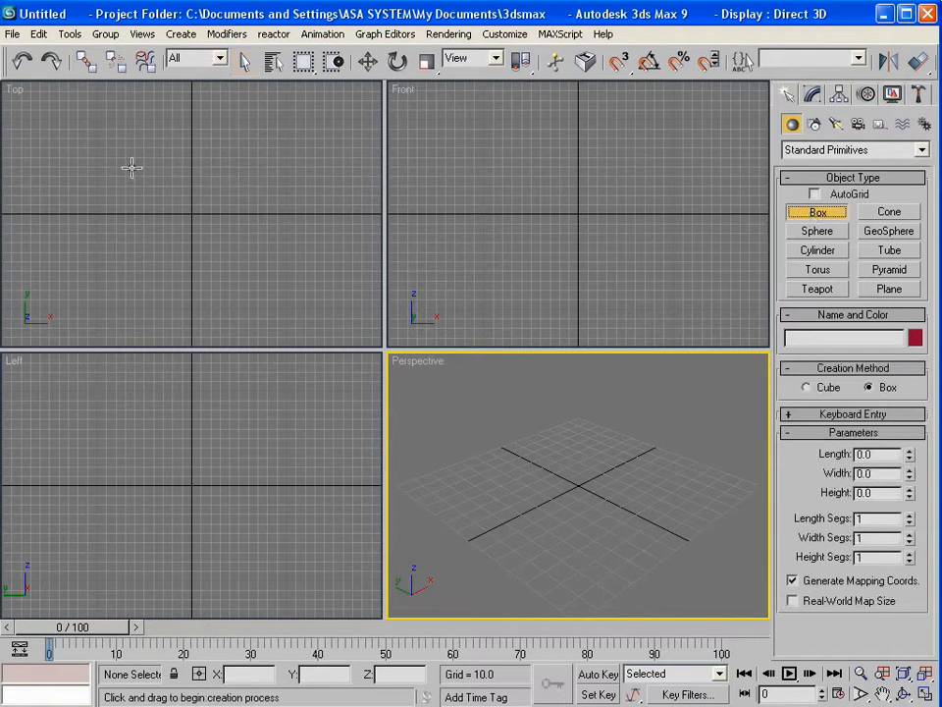
drag(132, 168, 236, 236)
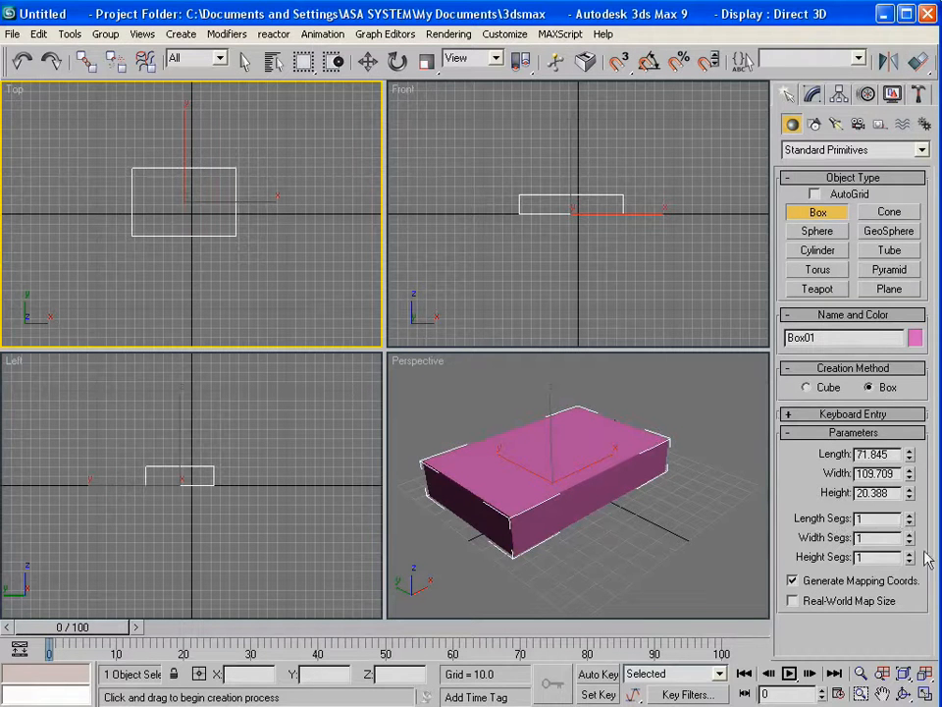
- Move the box to the world origin by setting its absolute X and Y positions to 0
click(370, 63)
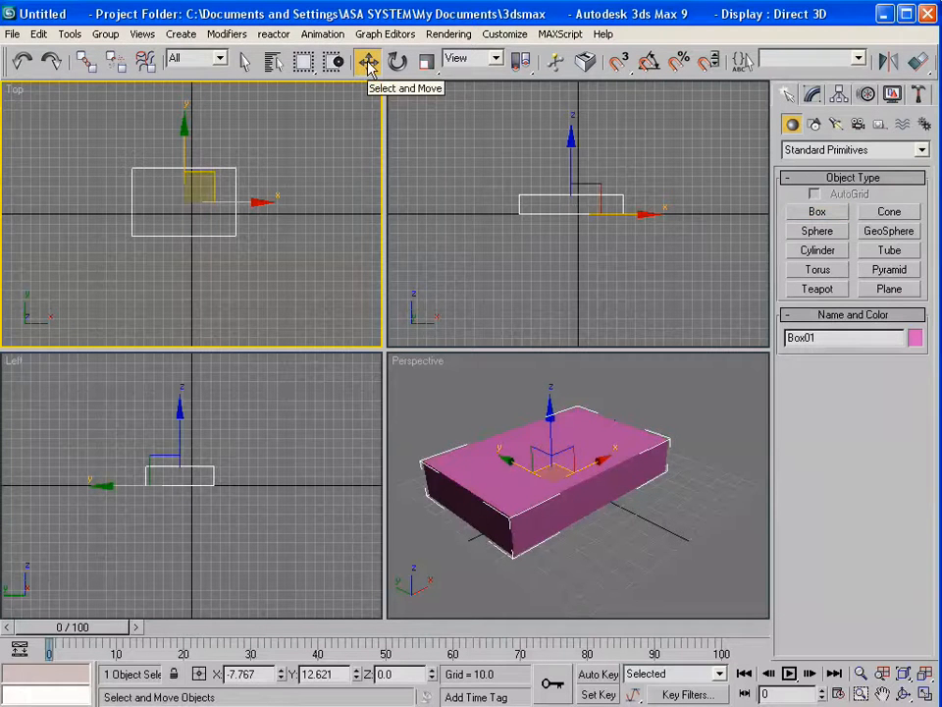
right_click(369, 63)
drag(330, 183, 433, 286)
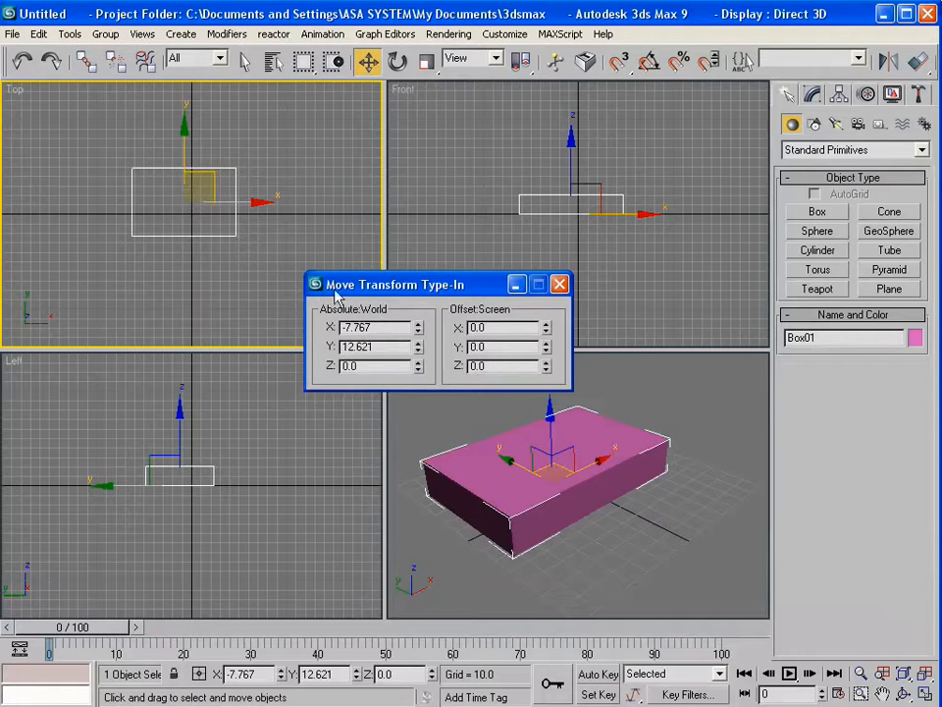
drag(386, 327, 286, 336)
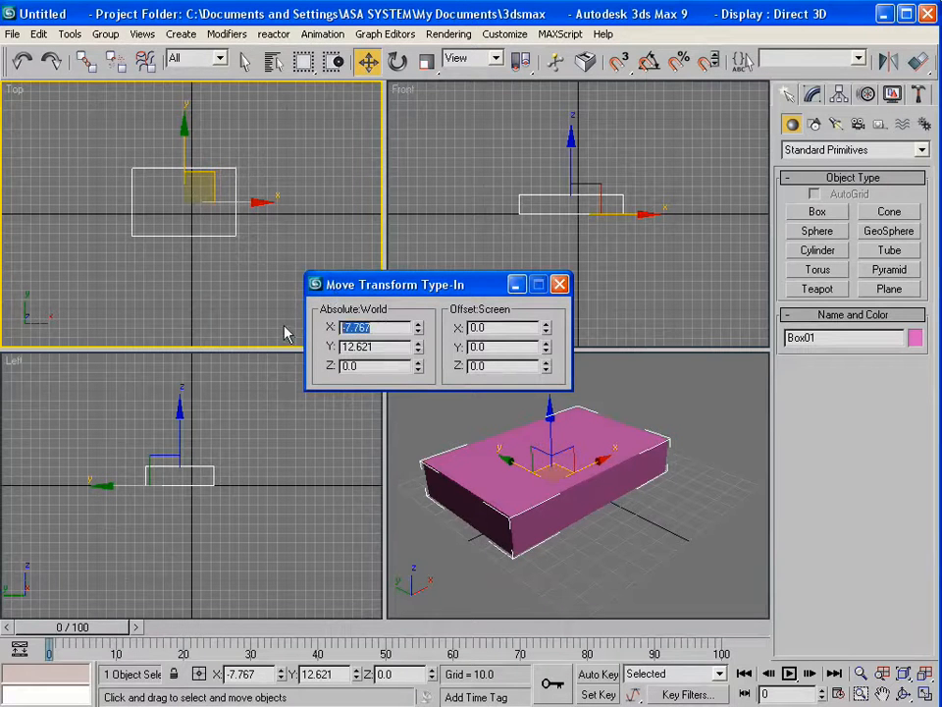
text(0)
key(Return)
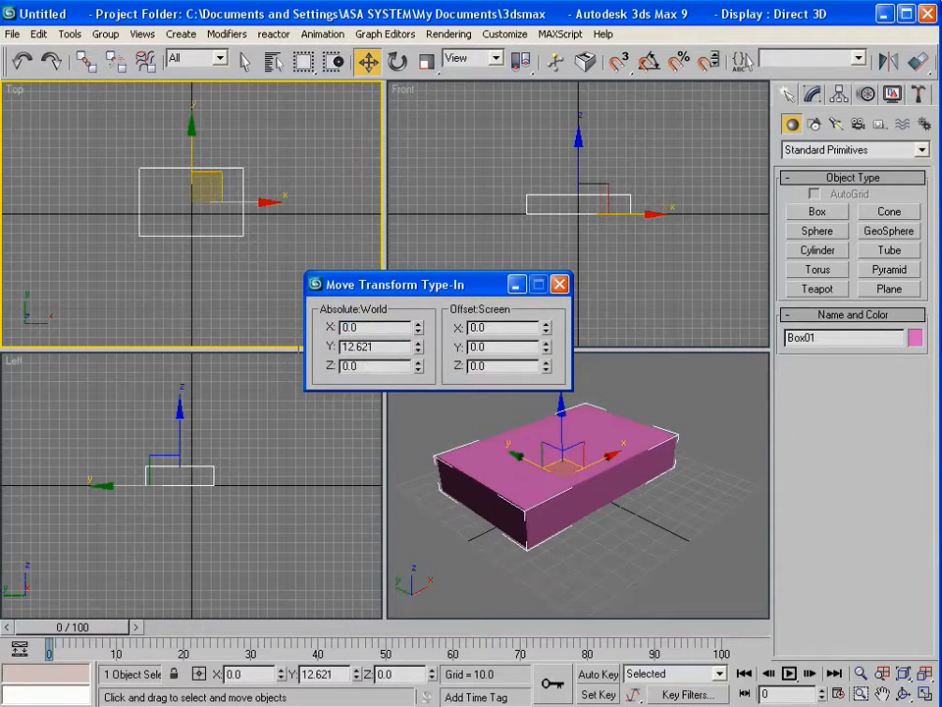
drag(386, 346, 299, 350)
text(0)
drag(379, 365, 295, 369)
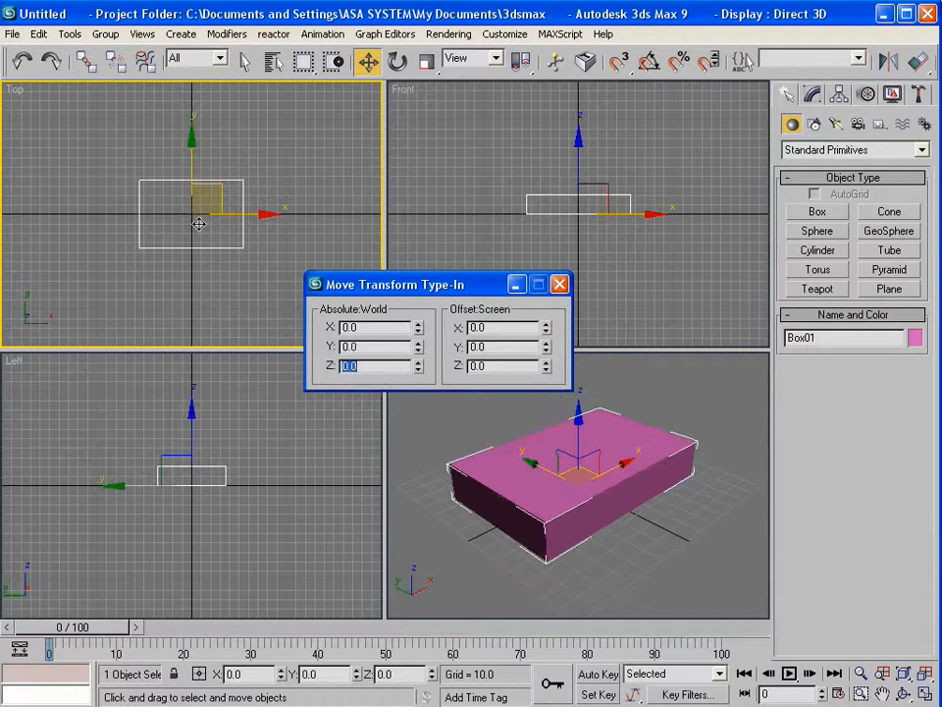
click(559, 285)
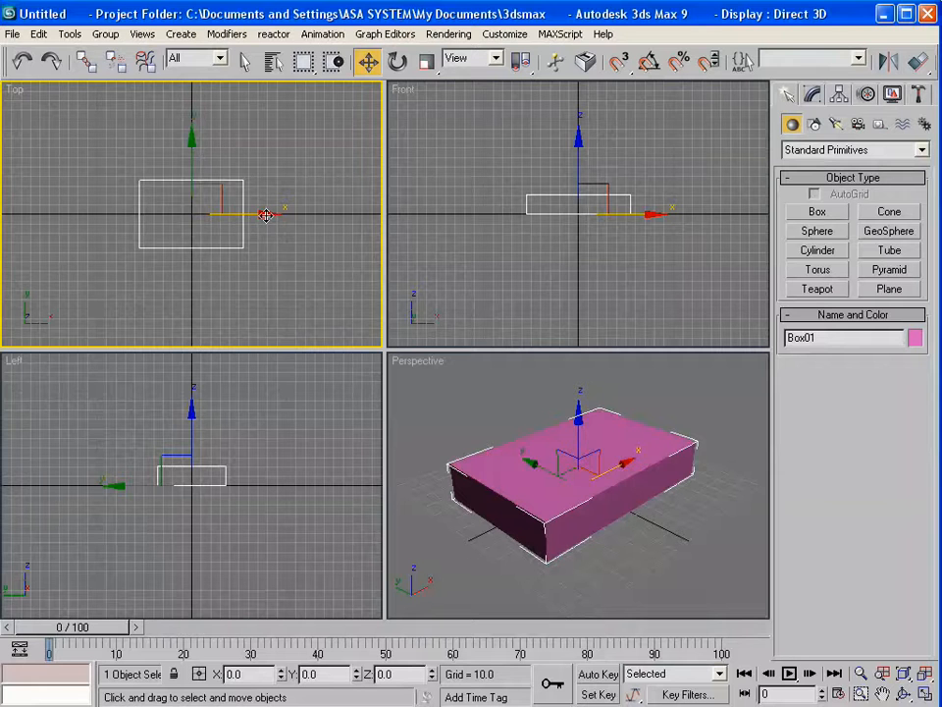
- Clone the box along the X axis to about X 115.6 as a single independent copy named Tutup
drag(265, 215, 374, 215)
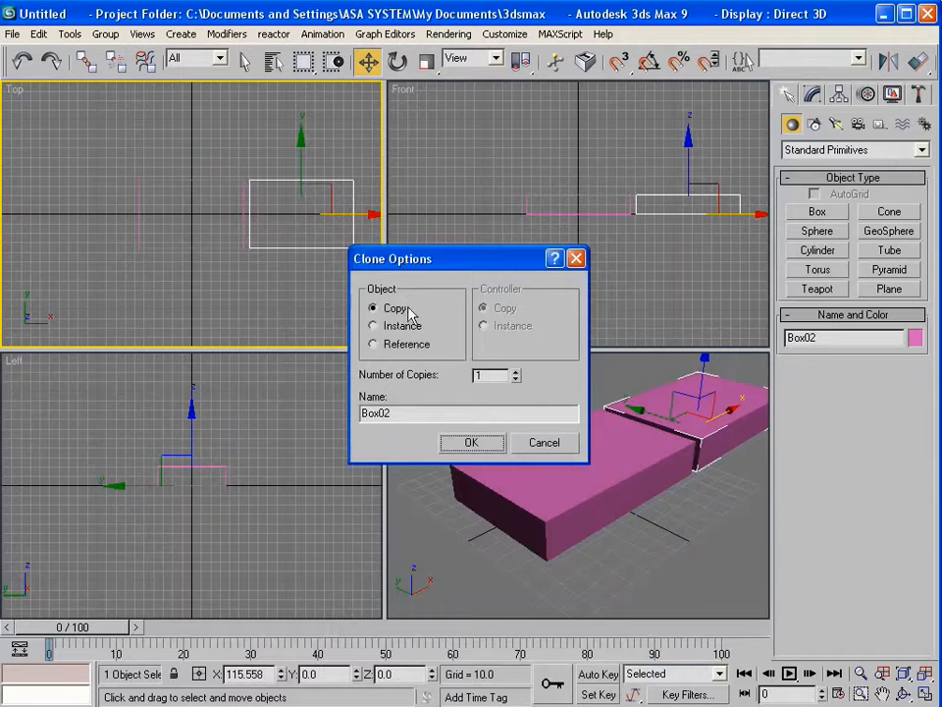
drag(431, 266, 424, 204)
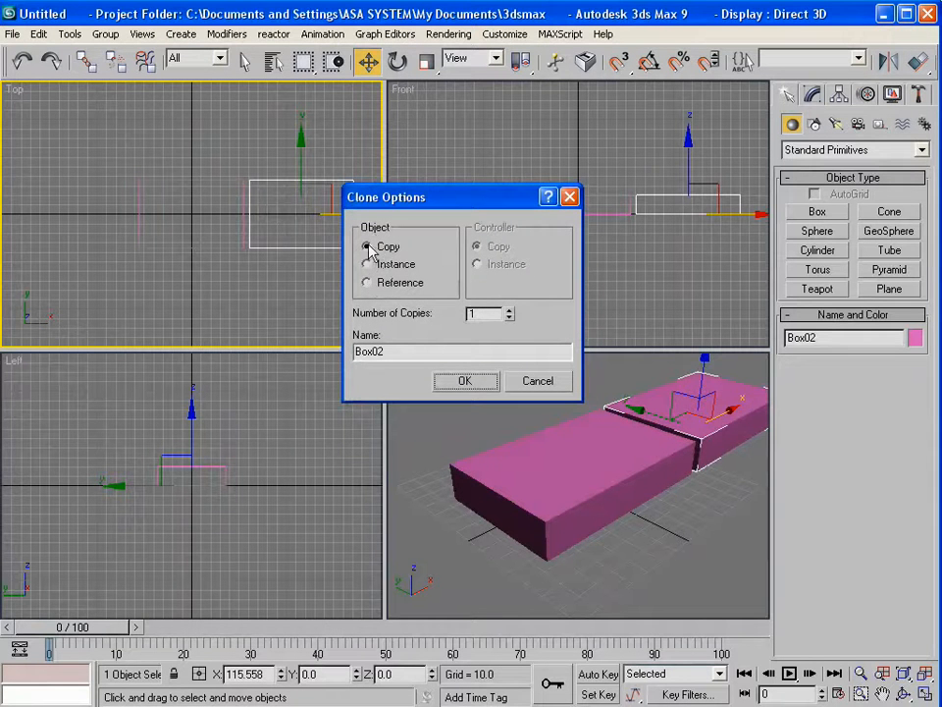
double_click(391, 351)
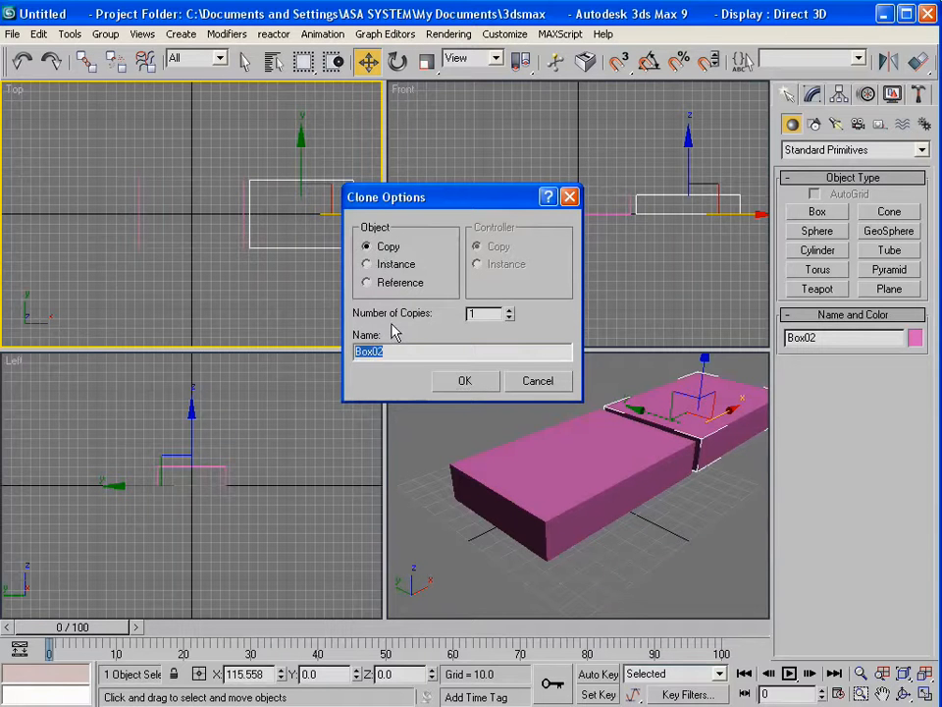
text(Tutup)
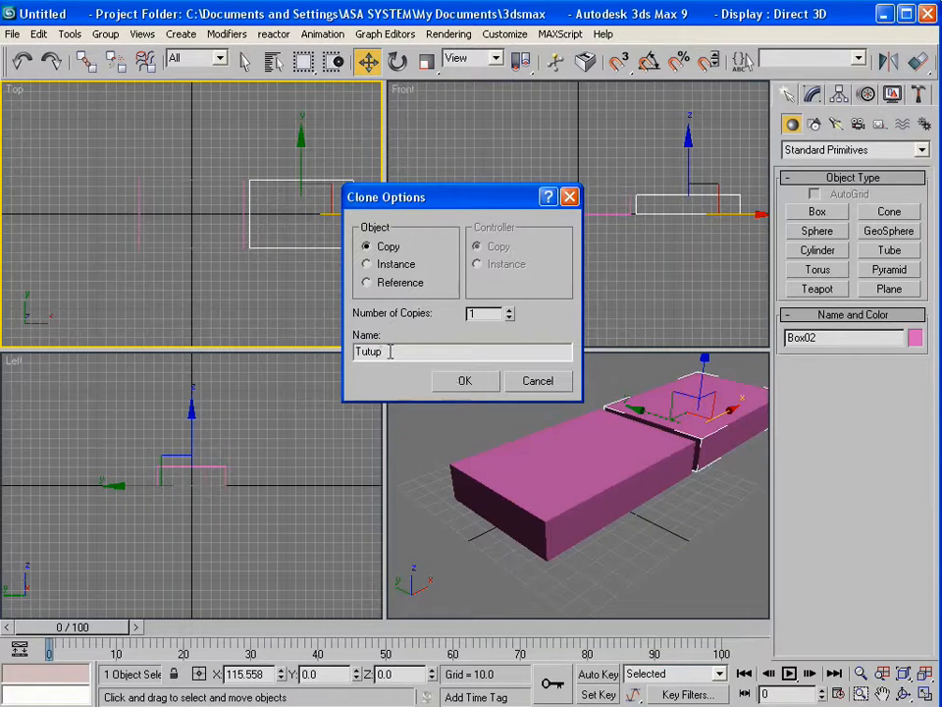
click(460, 382)
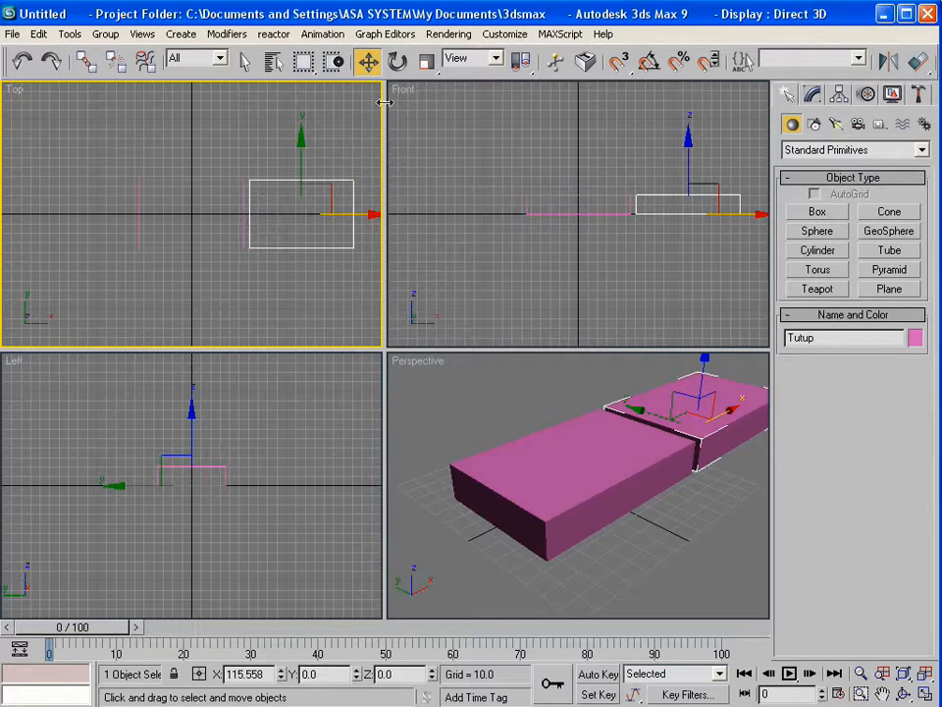
- Scale Tutup along the X axis to about 34 percent and hide it
click(427, 62)
drag(368, 213, 245, 210)
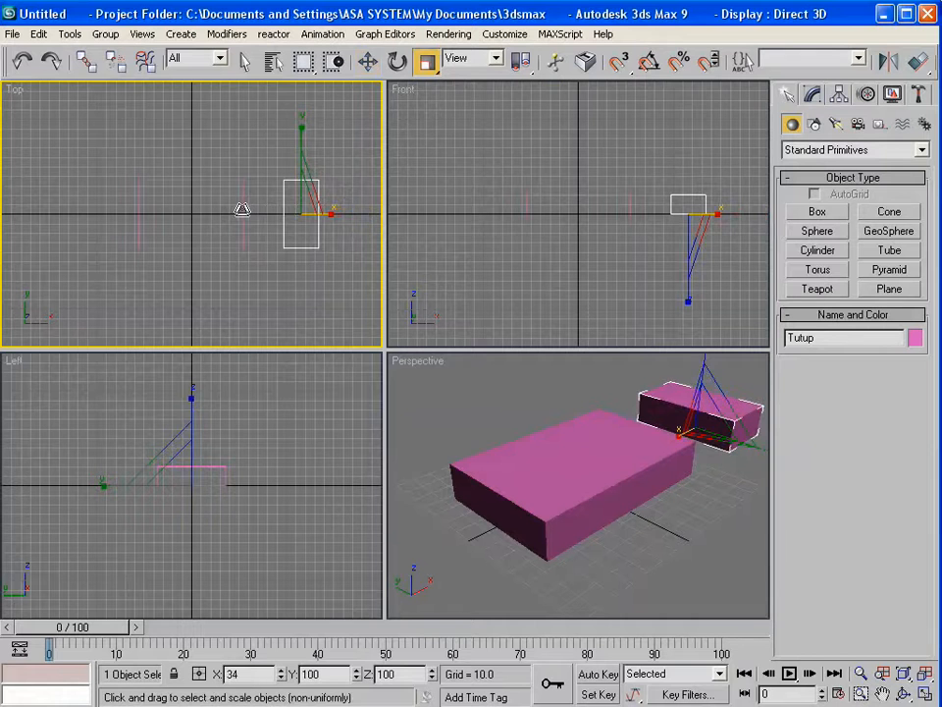
right_click(308, 204)
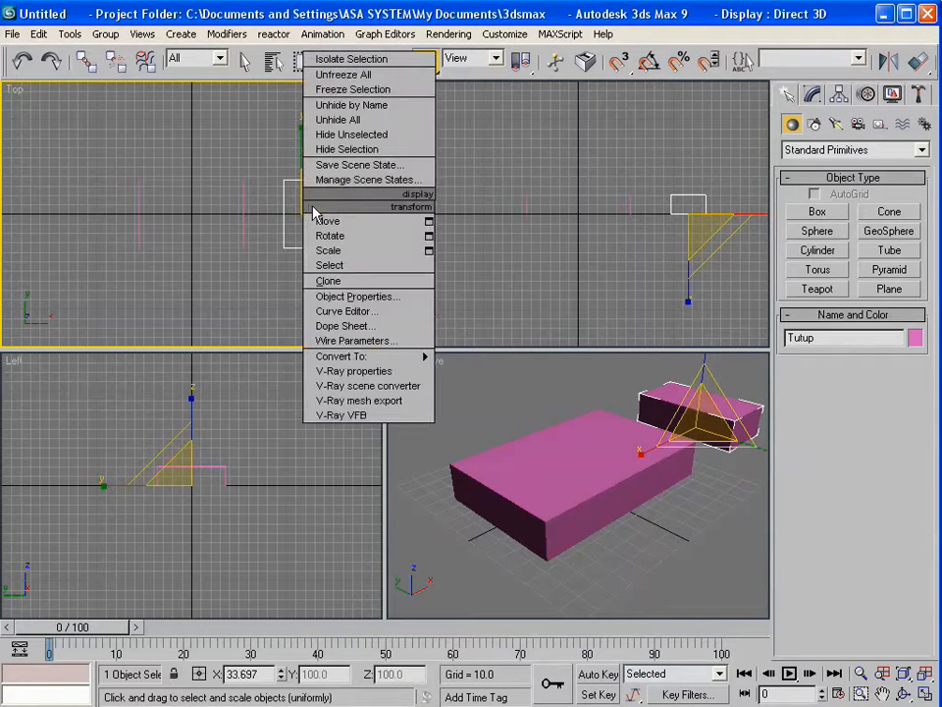
click(336, 150)
- Rename the original box Bungkus and convert it to an editable poly
click(368, 61)
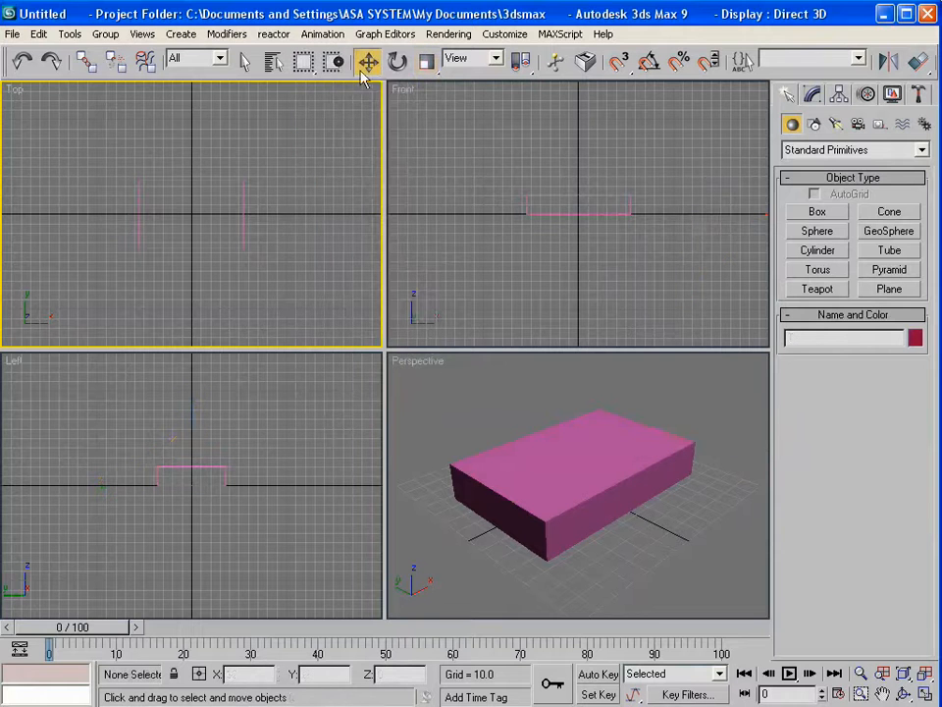
click(241, 191)
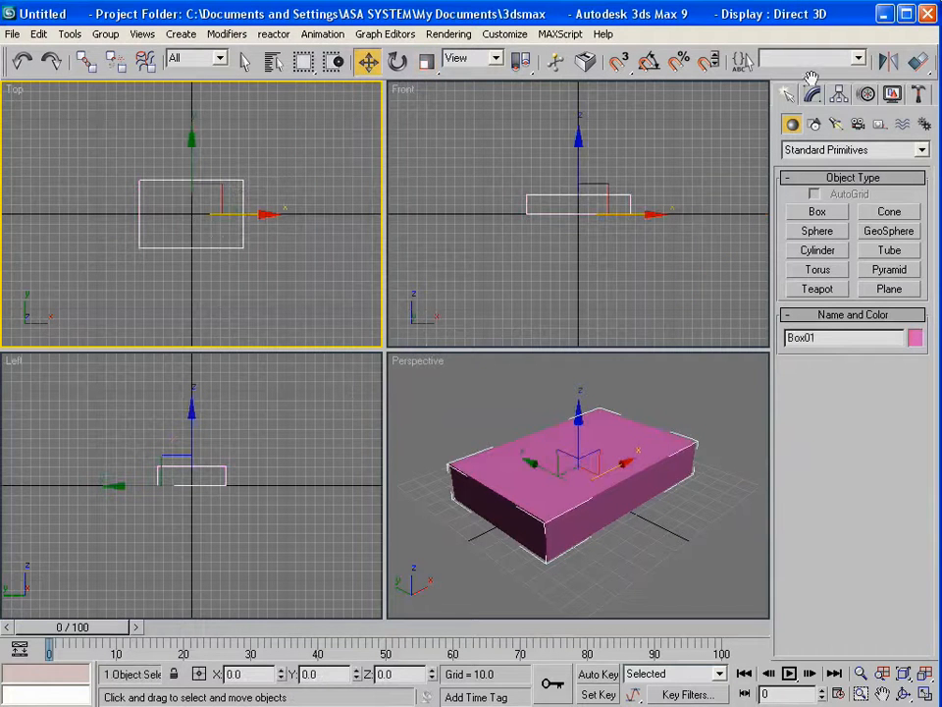
double_click(835, 338)
text(Bungkus)
right_click(193, 209)
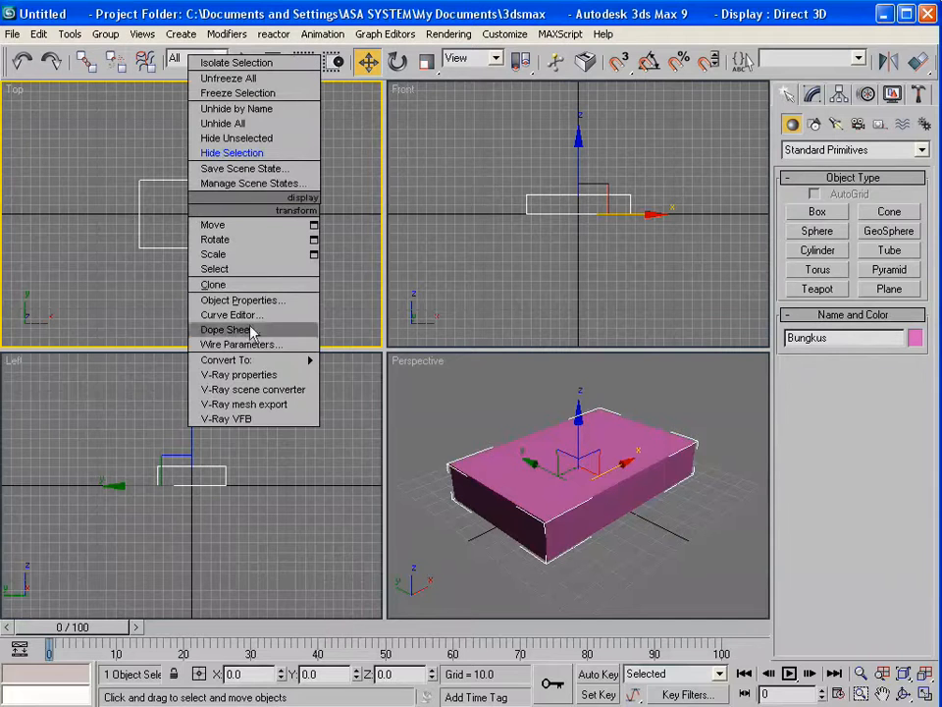
mouse_move(237, 361)
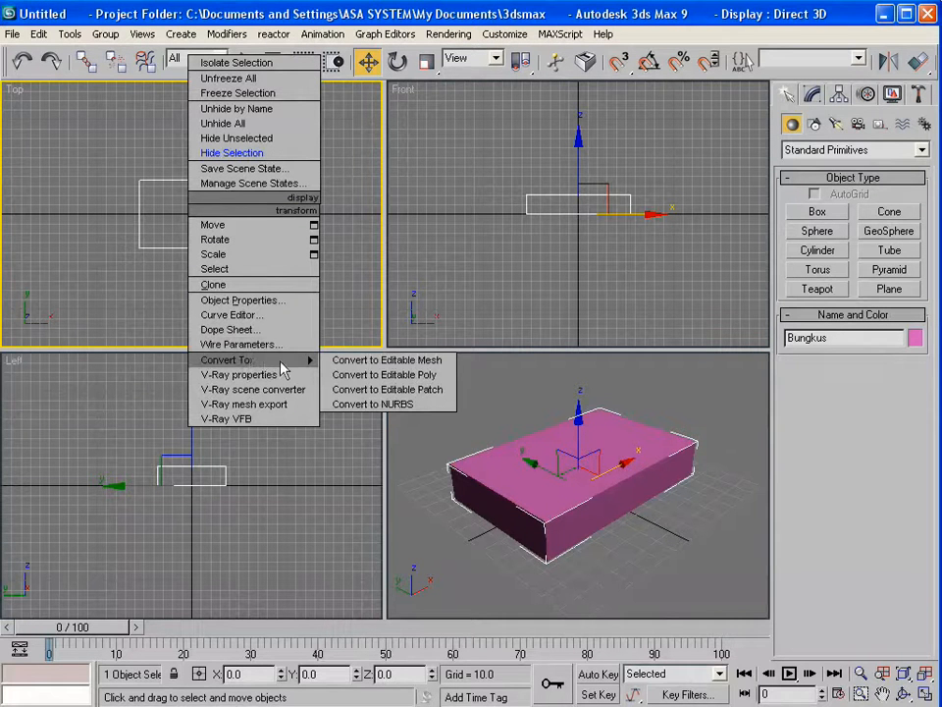
click(393, 375)
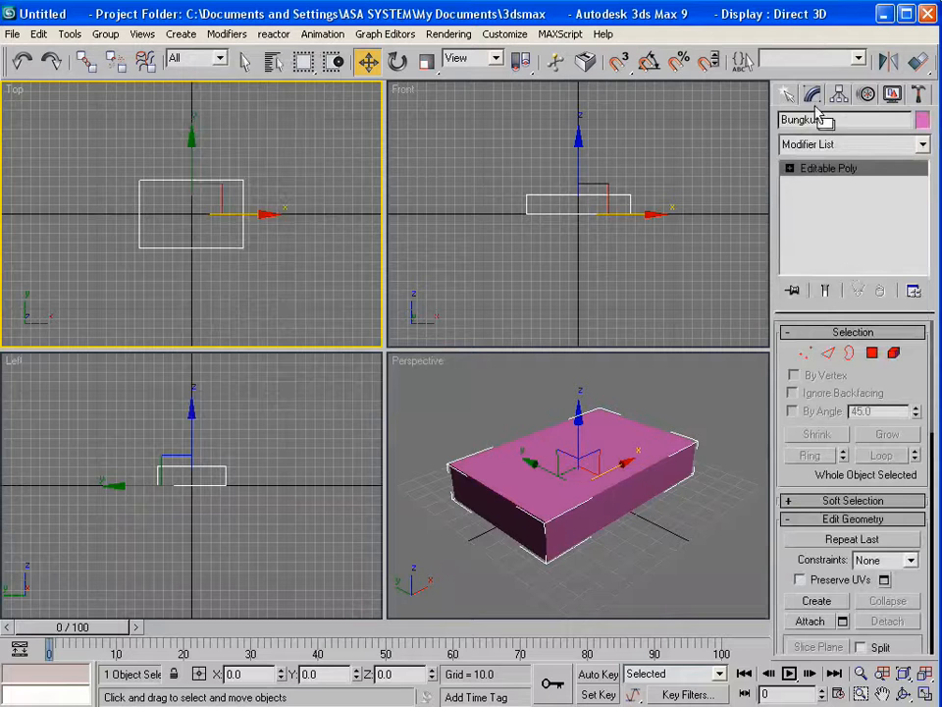
- Go through the Vertex, Edge, Border, Polygon and Element sub-object levels of Bungkus
click(789, 168)
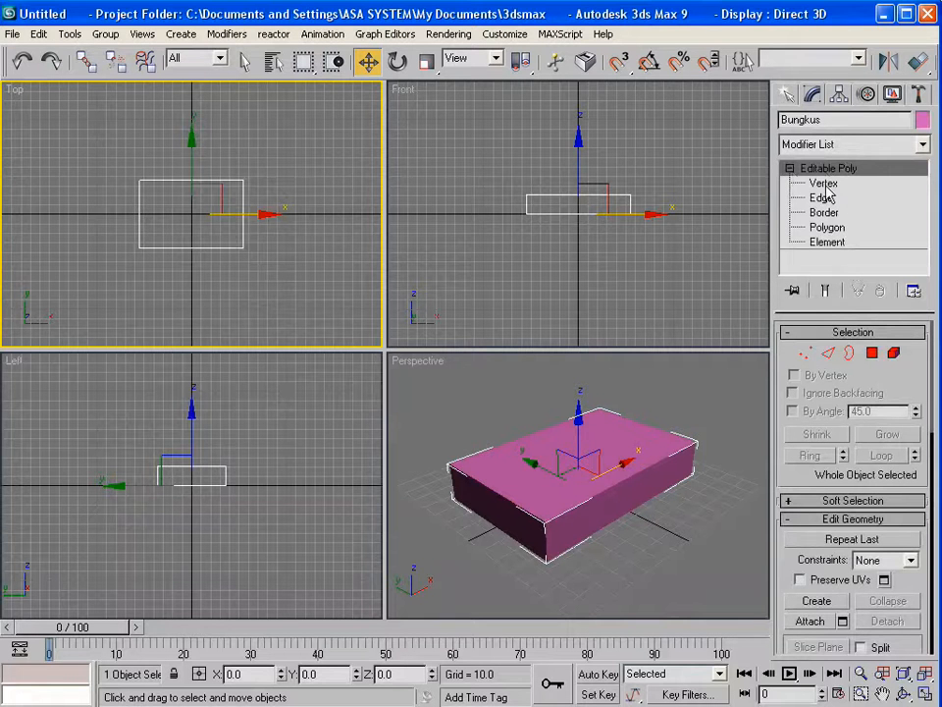
click(823, 185)
click(822, 197)
click(824, 212)
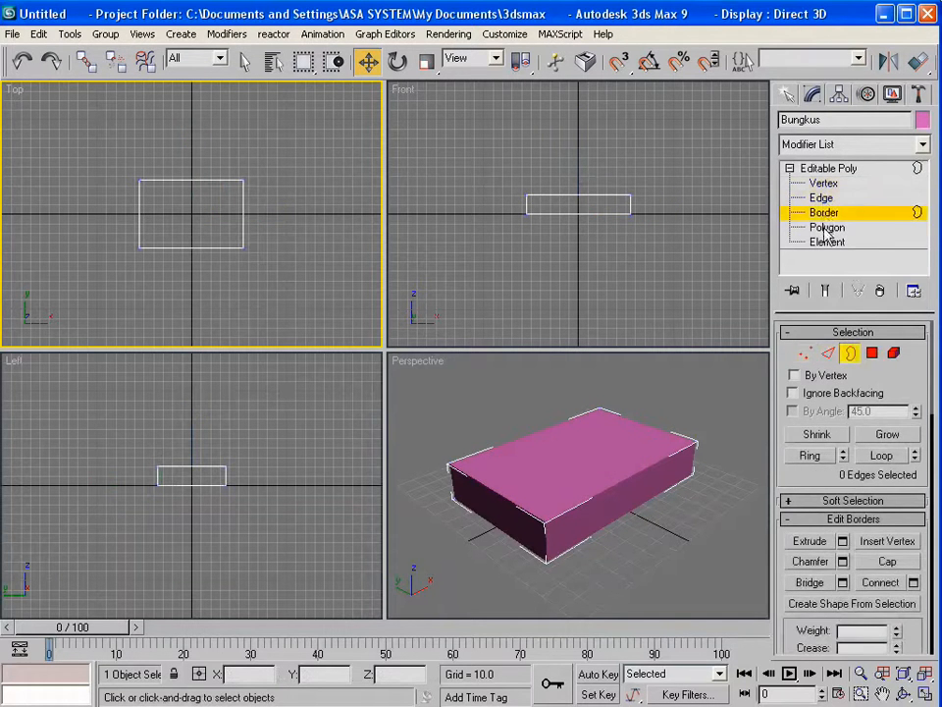
click(828, 229)
click(824, 244)
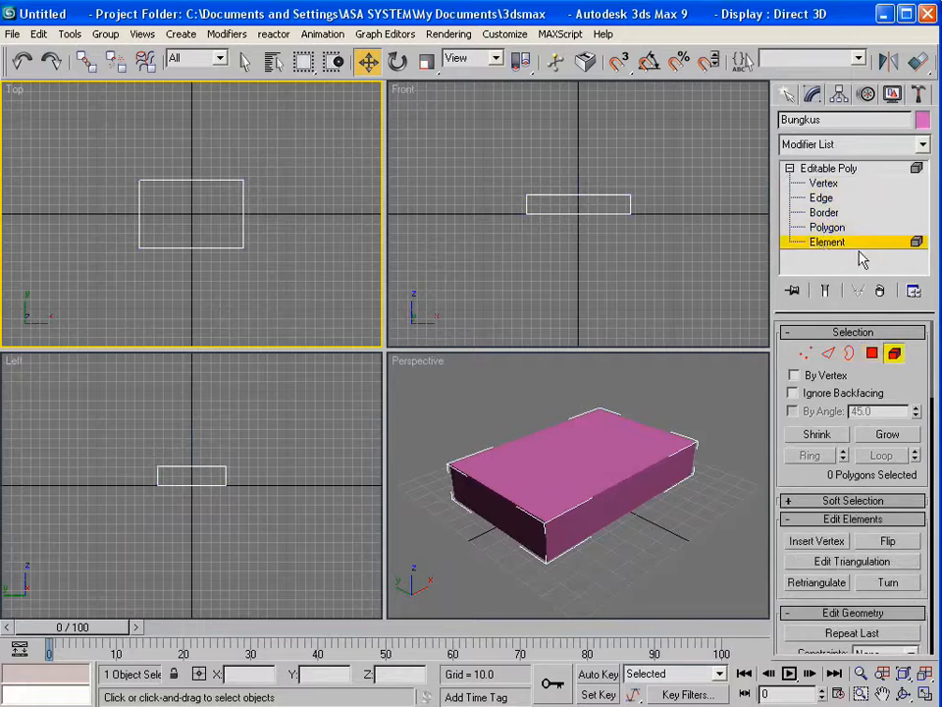
click(828, 242)
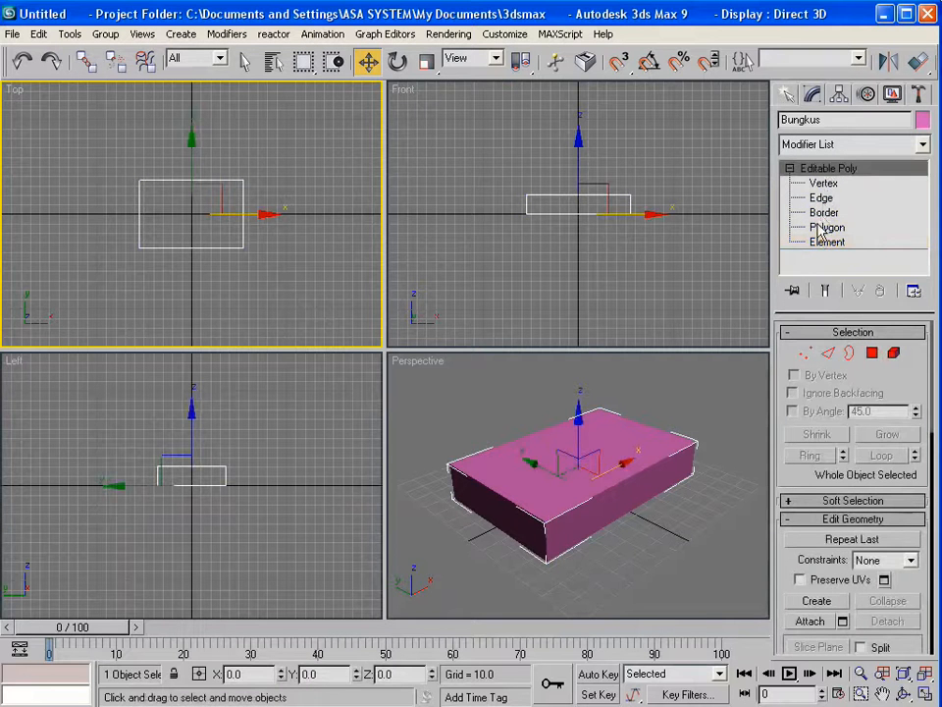
- Select the narrow end polygon of Bungkus on the positive X side at Polygon level
click(823, 229)
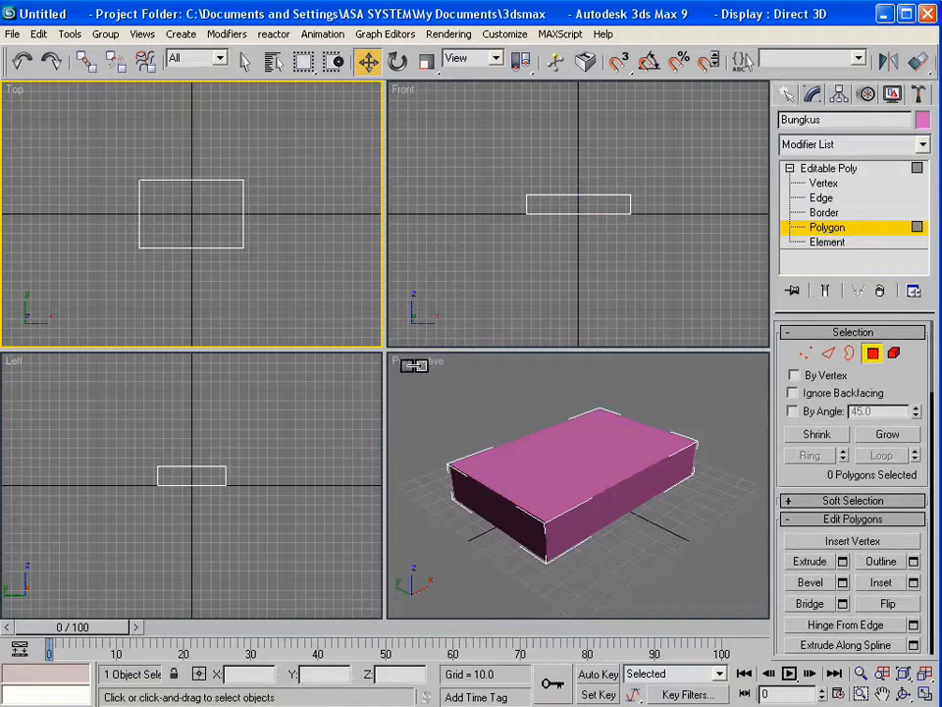
click(528, 441)
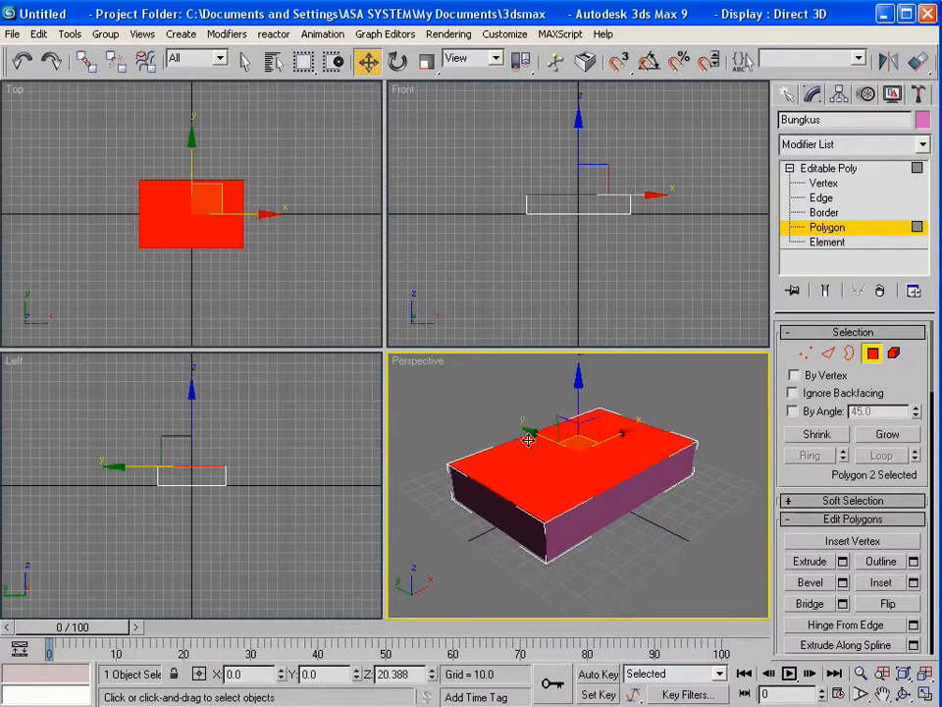
click(903, 694)
drag(609, 488, 363, 435)
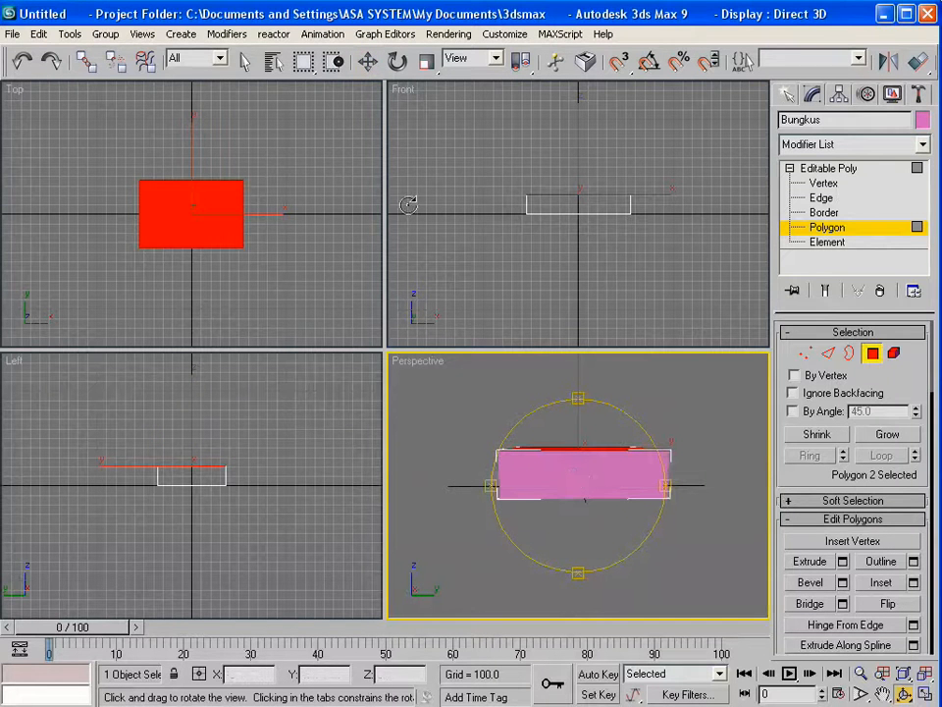
click(369, 61)
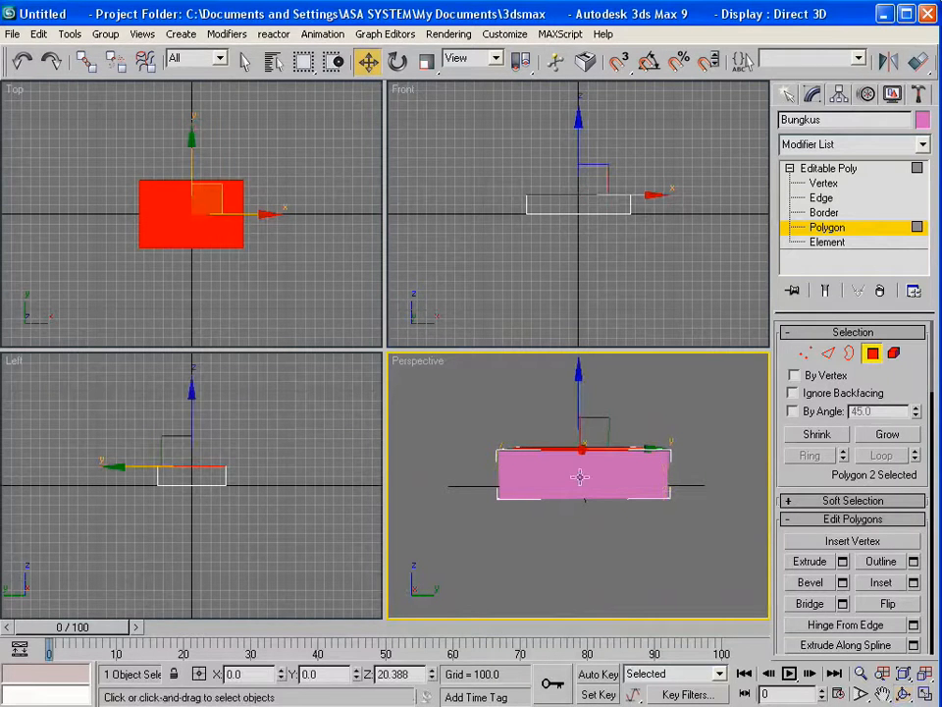
click(579, 477)
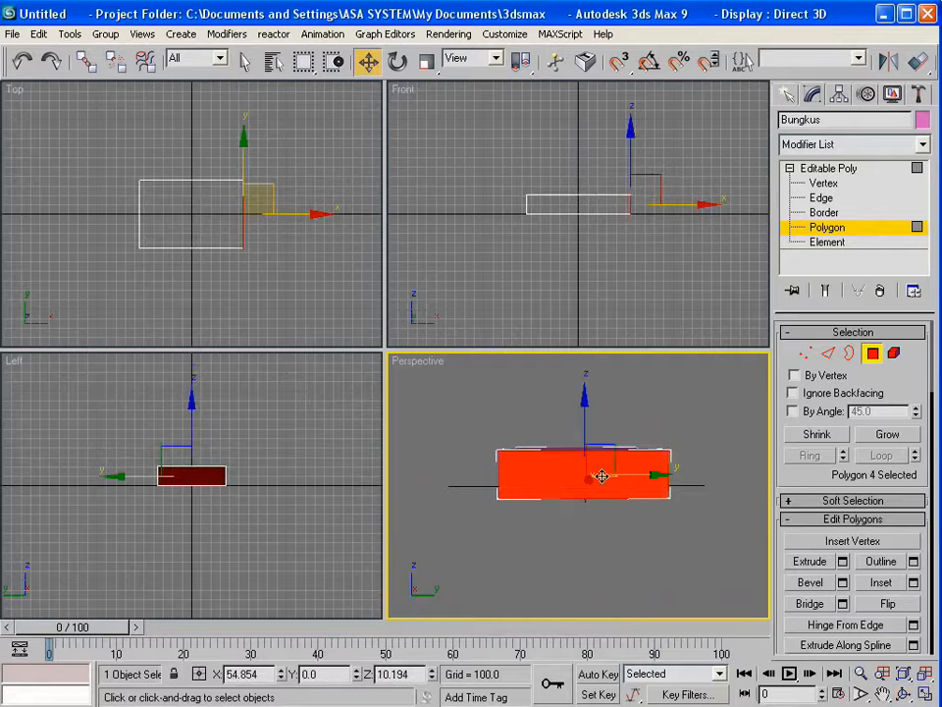
- Bevel the selected end polygon of Bungkus as a group with height 0 and outline amount -0.2
drag(801, 475, 802, 408)
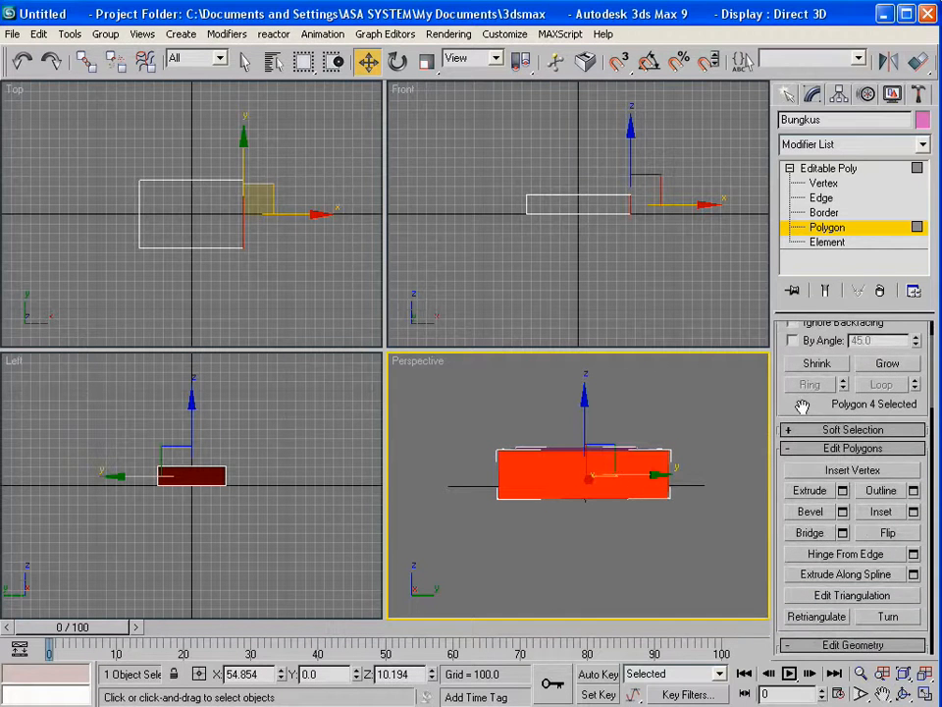
click(842, 511)
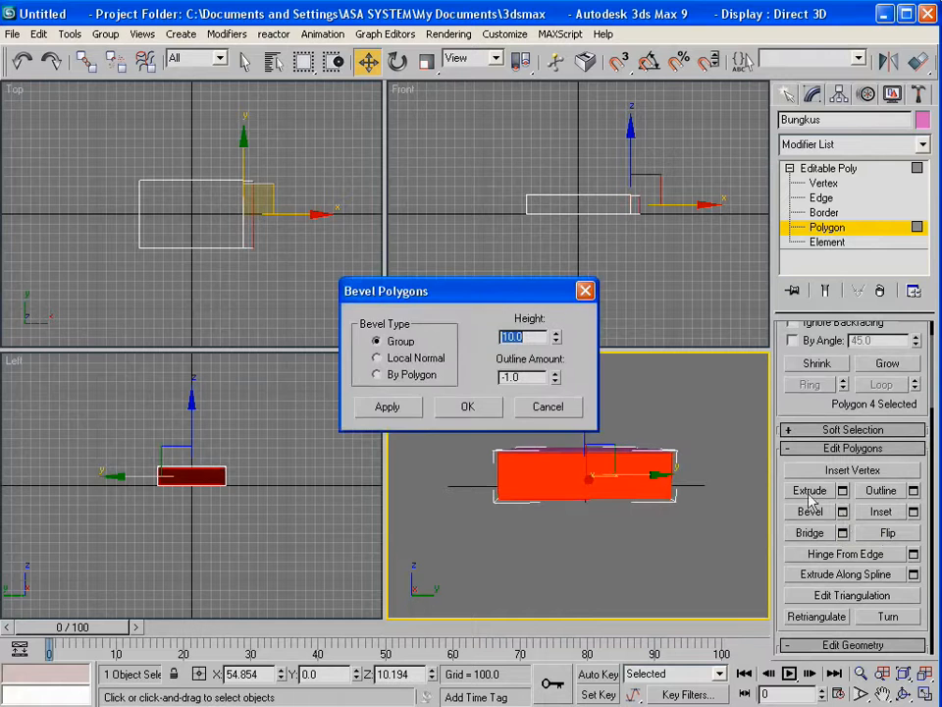
drag(510, 284, 344, 350)
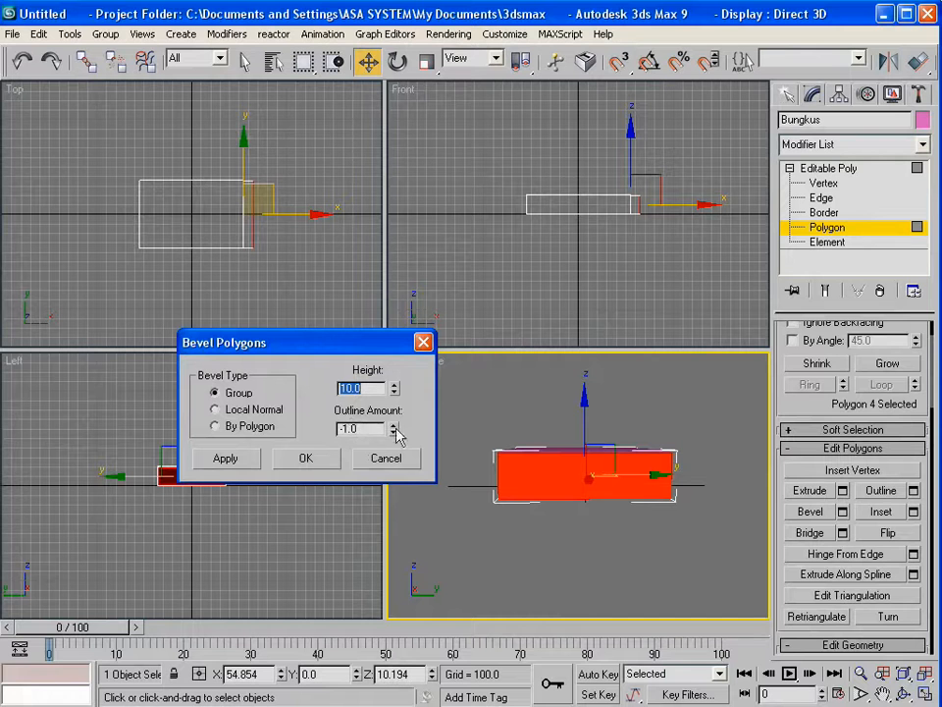
drag(368, 433, 339, 431)
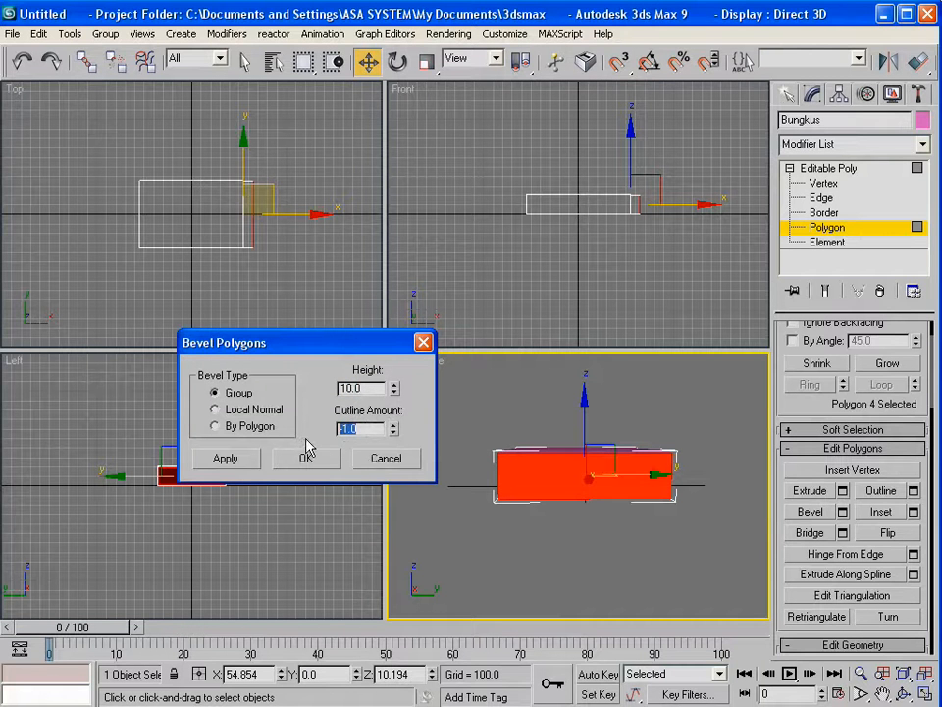
text(0.2)
key(Tab)
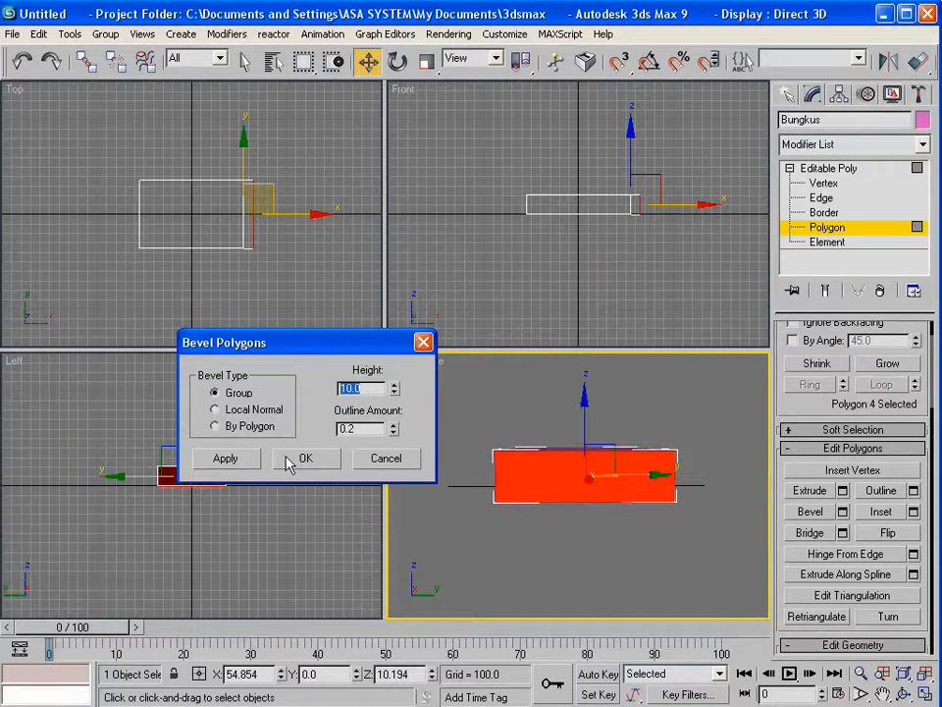
text(0)
click(371, 428)
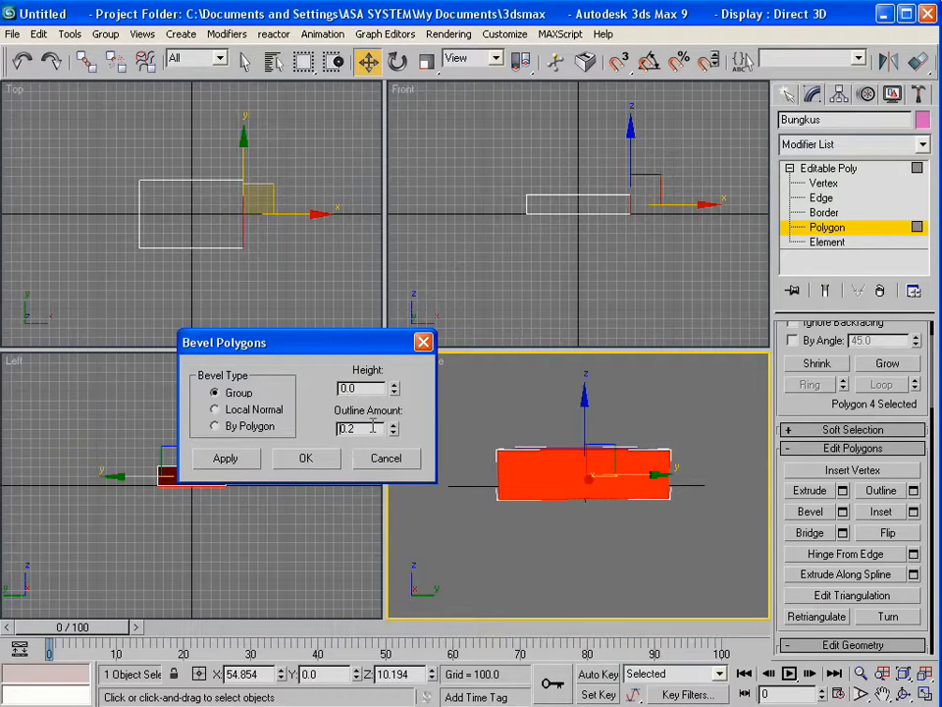
click(340, 428)
text(-)
click(308, 460)
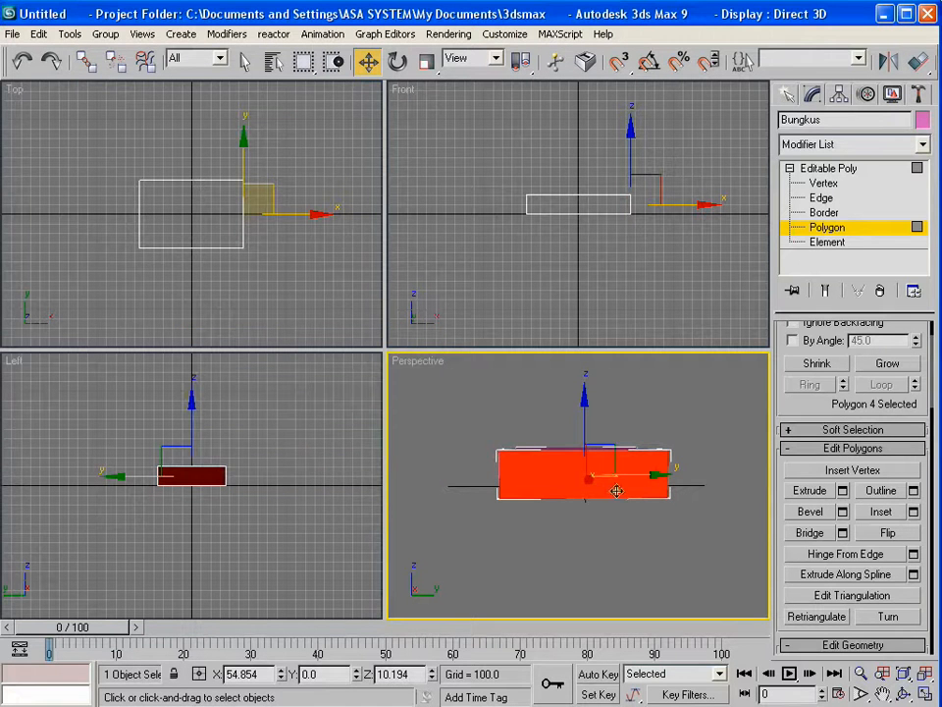
- Start a second bevel on the inset end polygon with outline amount 0 and a height of about -109.6
click(862, 694)
drag(575, 499, 561, 434)
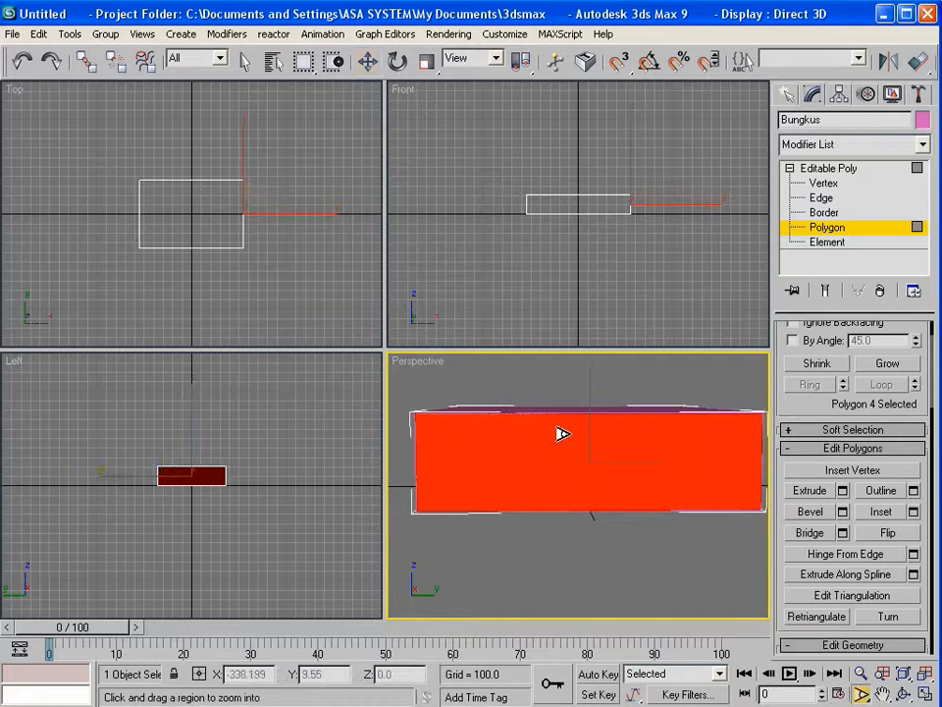
click(842, 511)
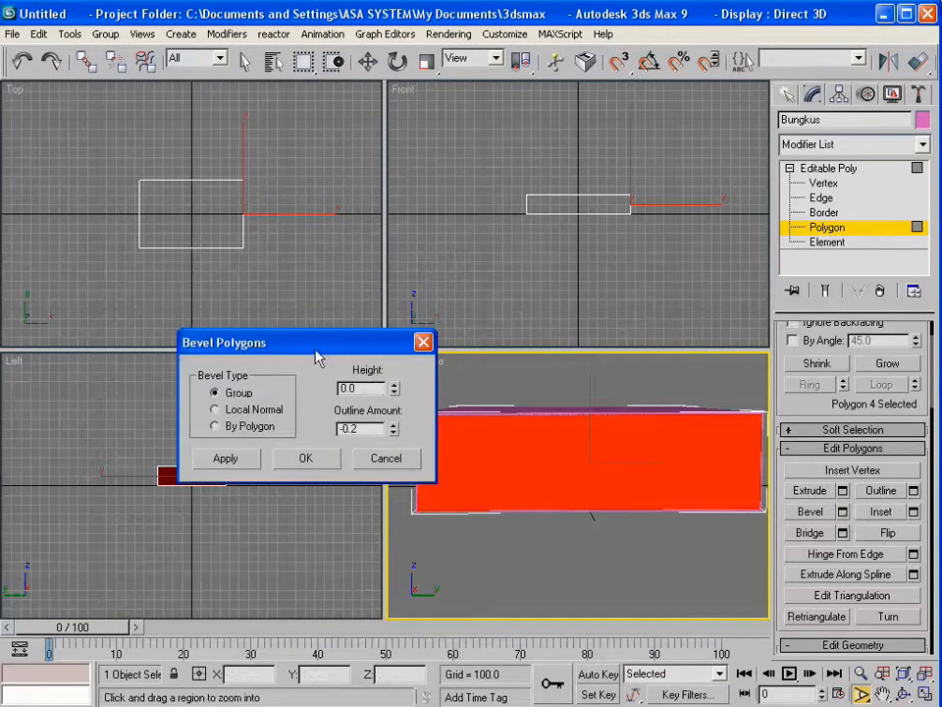
drag(316, 350, 368, 373)
drag(421, 453, 333, 458)
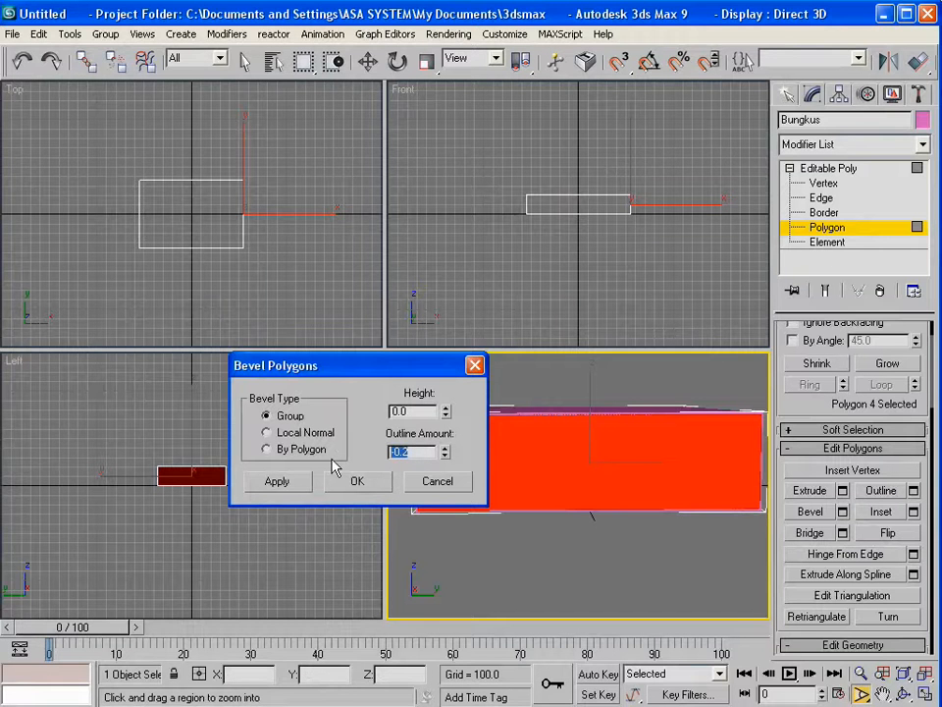
text(0)
click(446, 407)
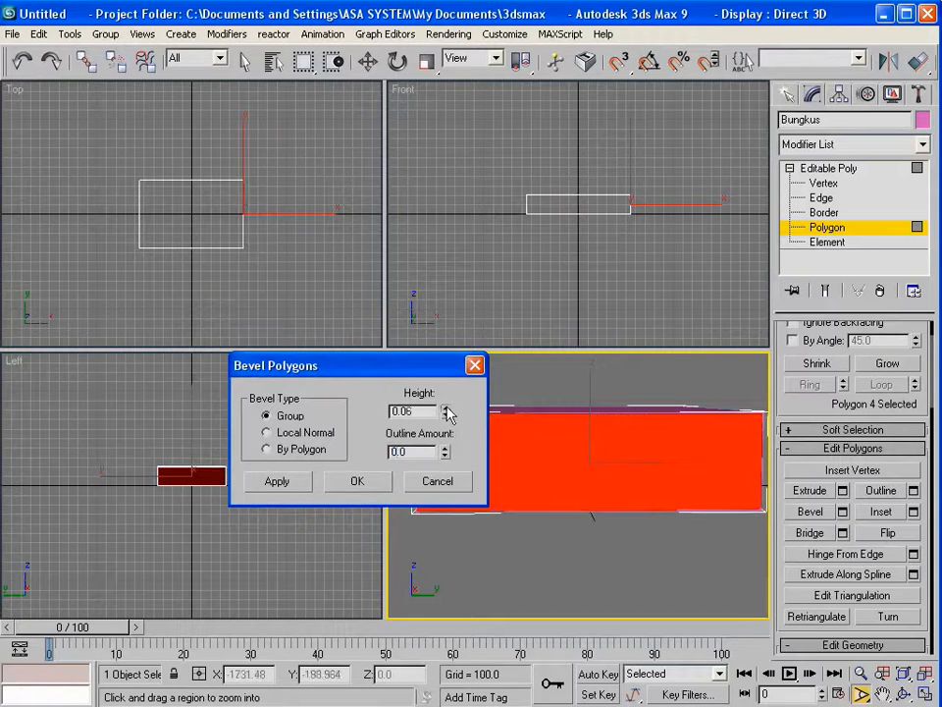
drag(447, 412, 420, 611)
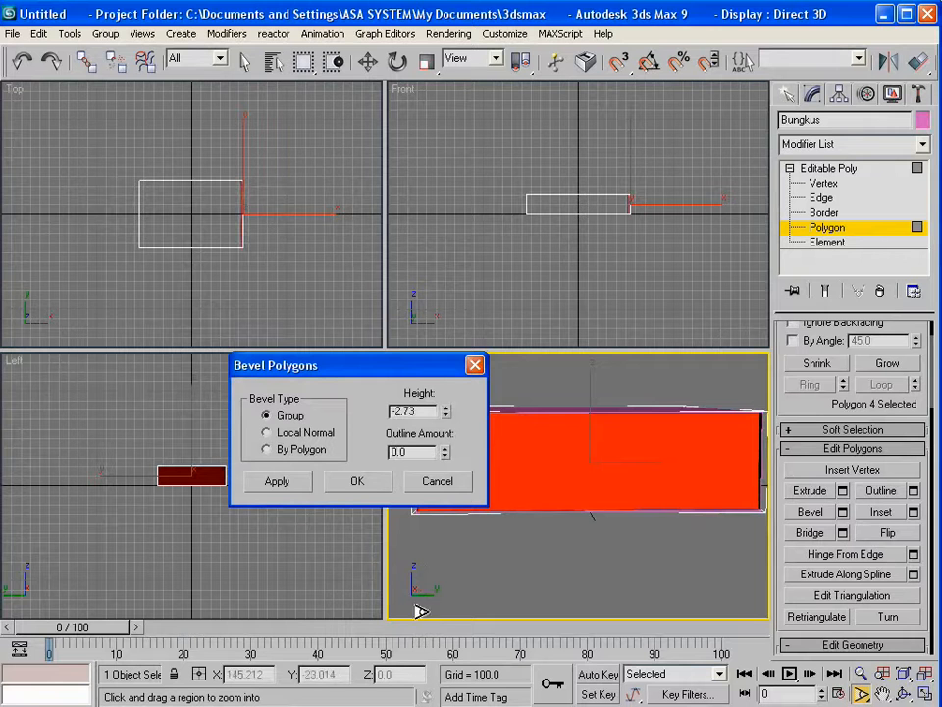
drag(445, 414, 446, 415)
drag(418, 561, 422, 628)
- Check the bevel depth against the far wall in the Top view, fine-tune the height around -109.6, and apply the bevel
click(861, 675)
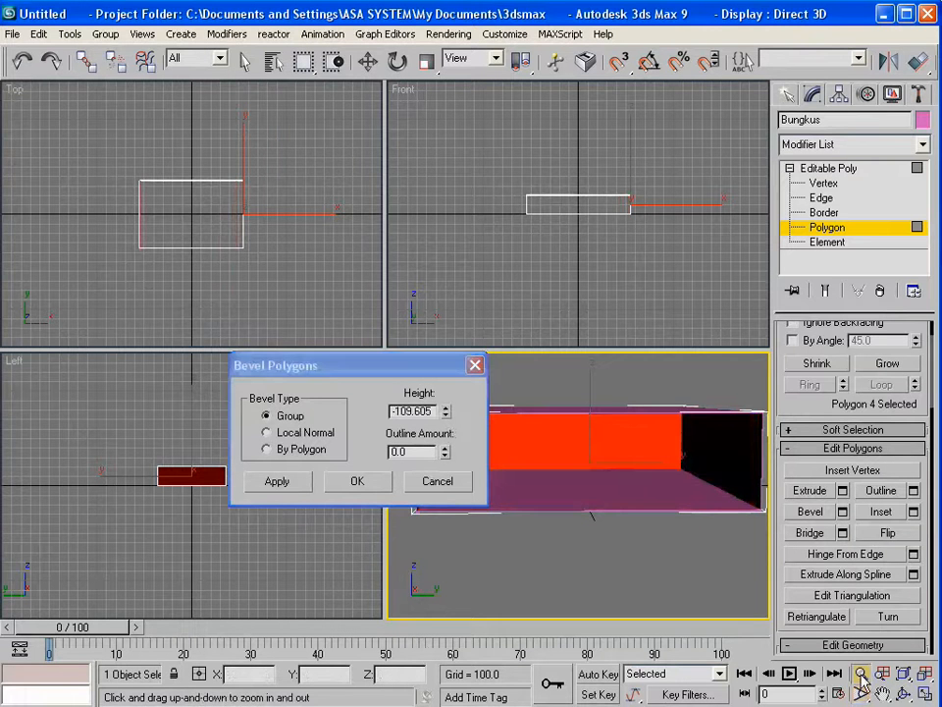
drag(209, 252, 199, 106)
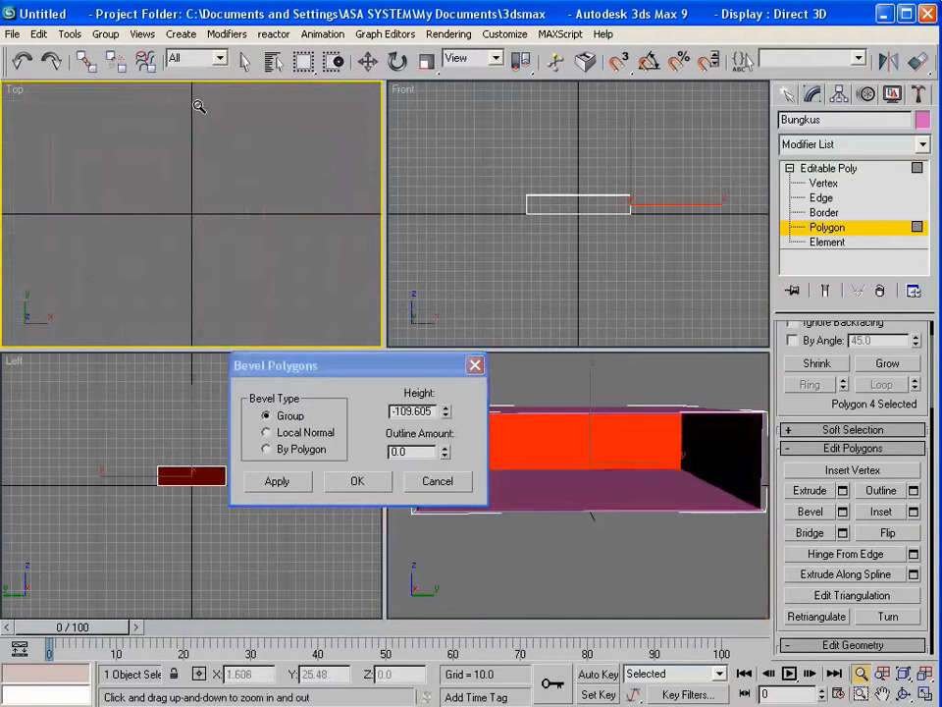
click(883, 693)
drag(43, 214, 290, 250)
click(446, 411)
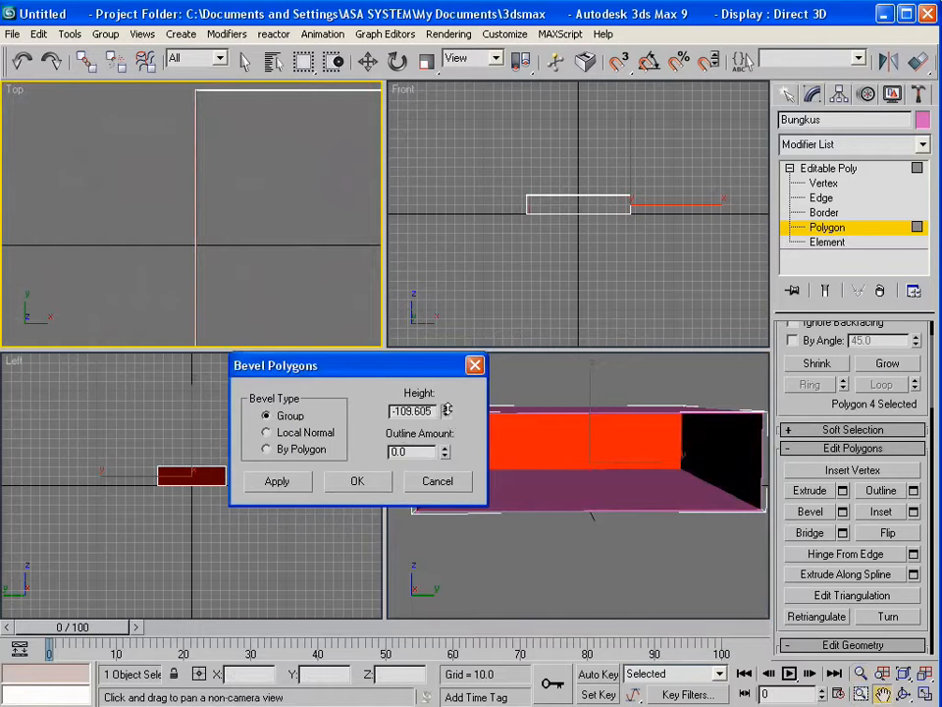
drag(446, 410, 446, 410)
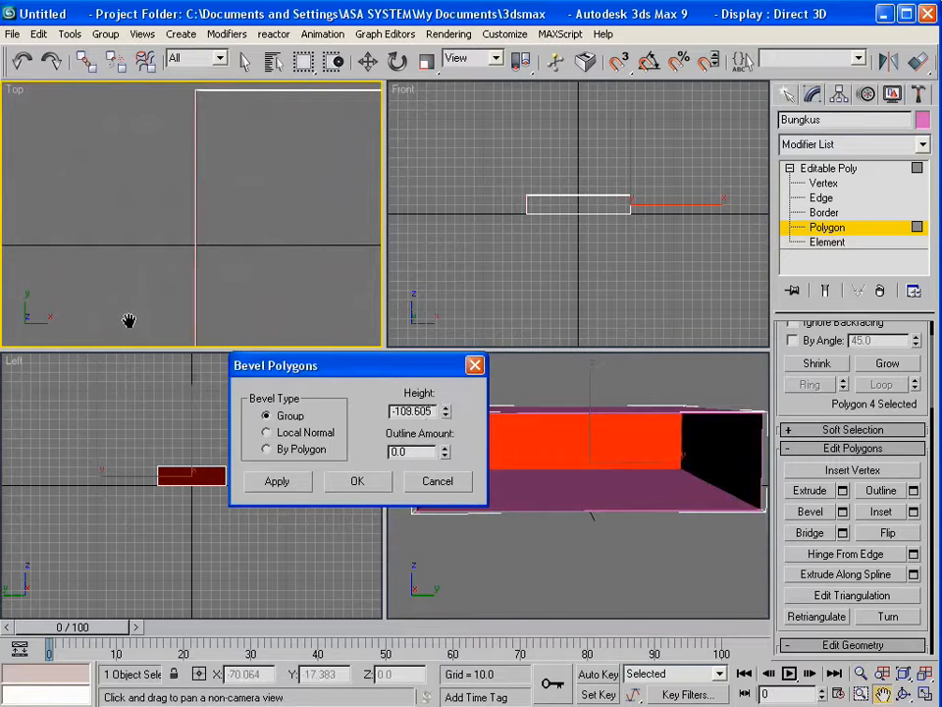
click(903, 694)
drag(569, 480, 665, 460)
drag(405, 374, 290, 355)
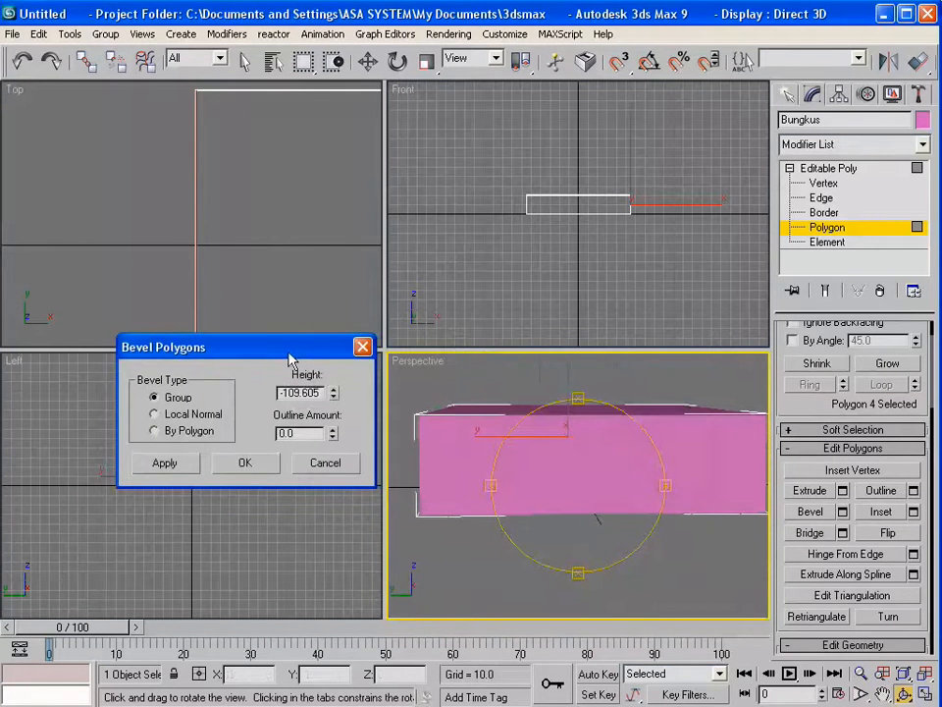
click(245, 467)
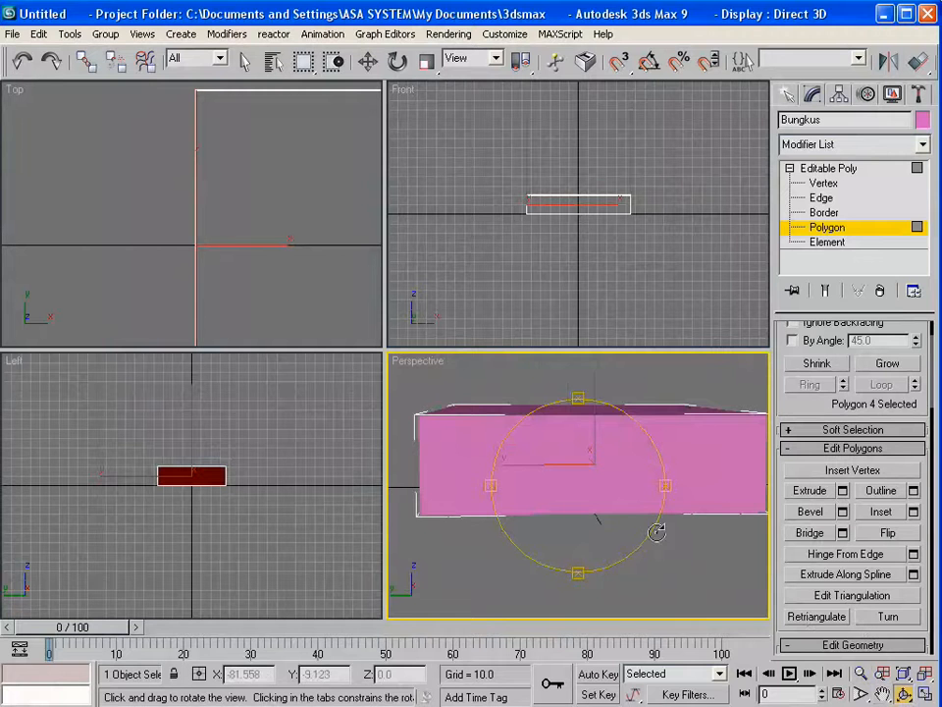
- Select the four upper vertices at the open end of Bungkus and move them inward along X to about 35.7
drag(657, 531, 509, 507)
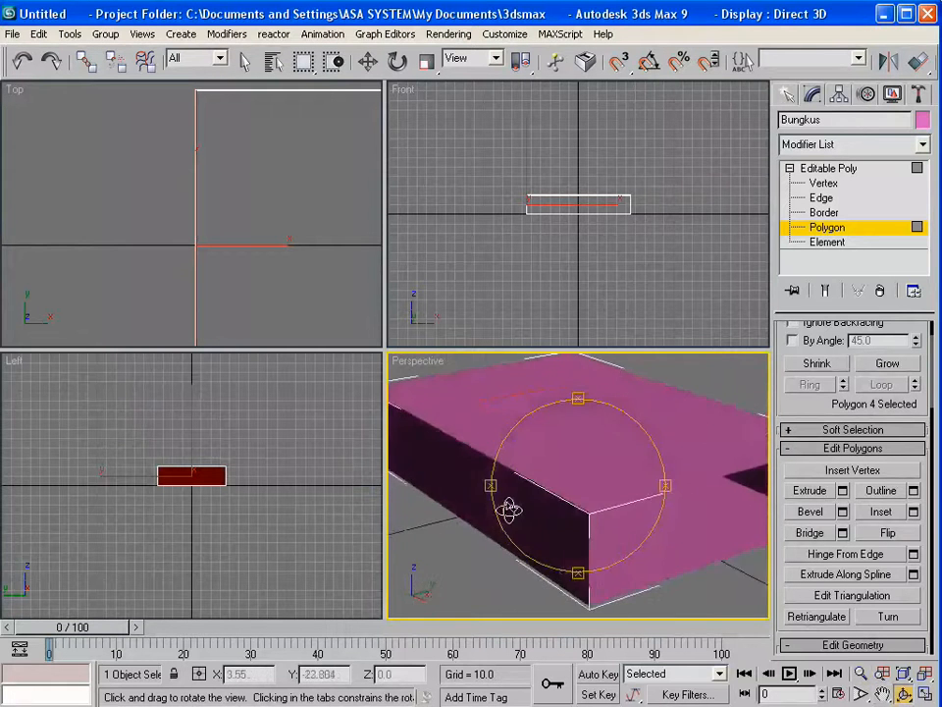
mouse_move(625, 513)
mouse_down()
mouse_move(557, 458)
mouse_move(557, 480)
mouse_move(614, 493)
mouse_up()
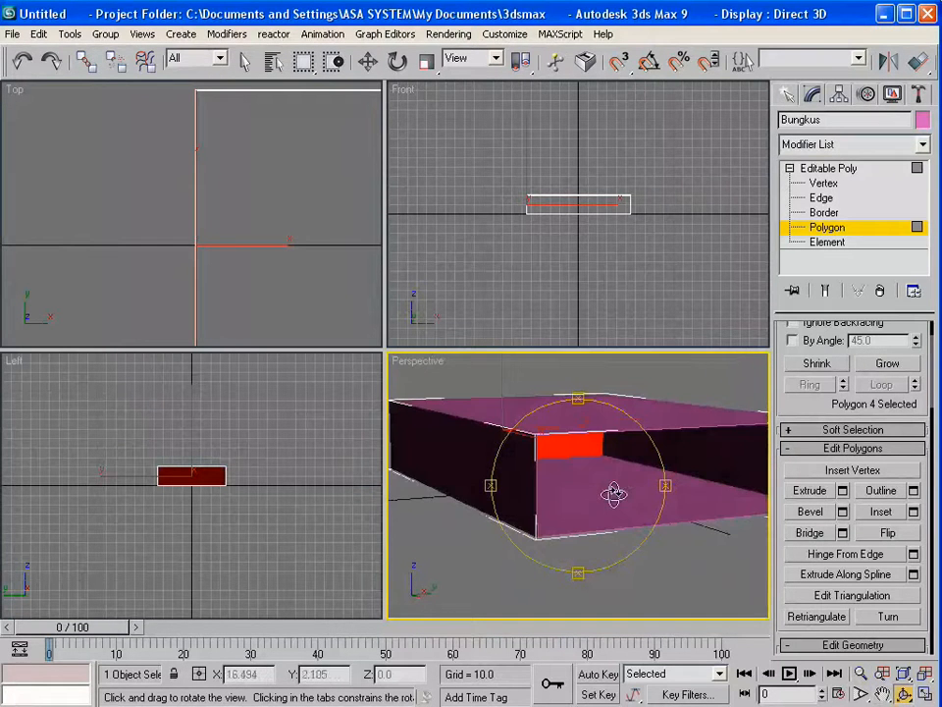
click(926, 677)
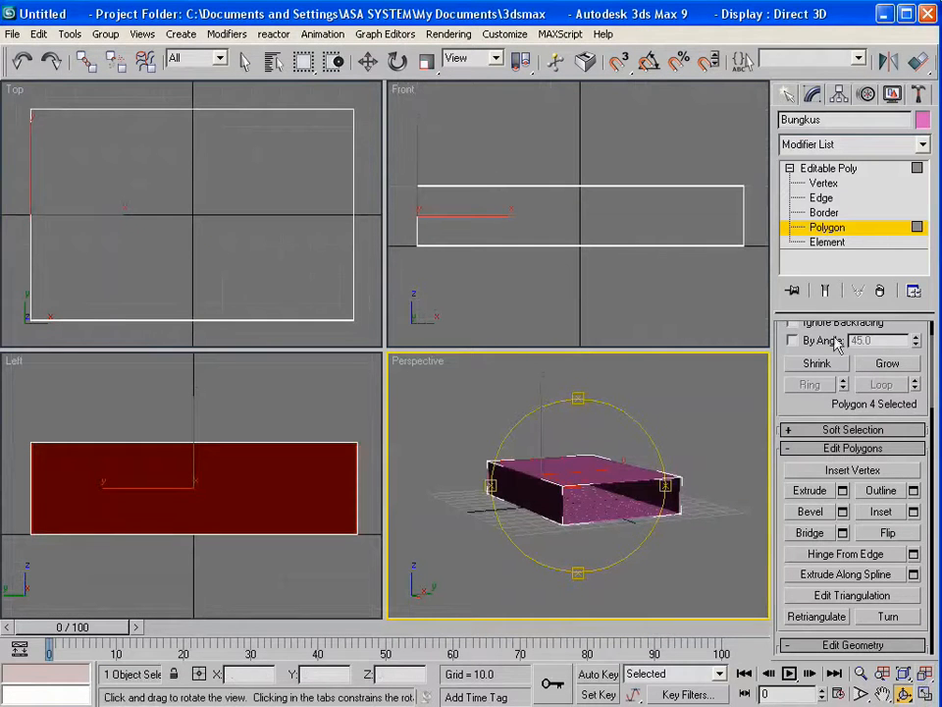
click(823, 184)
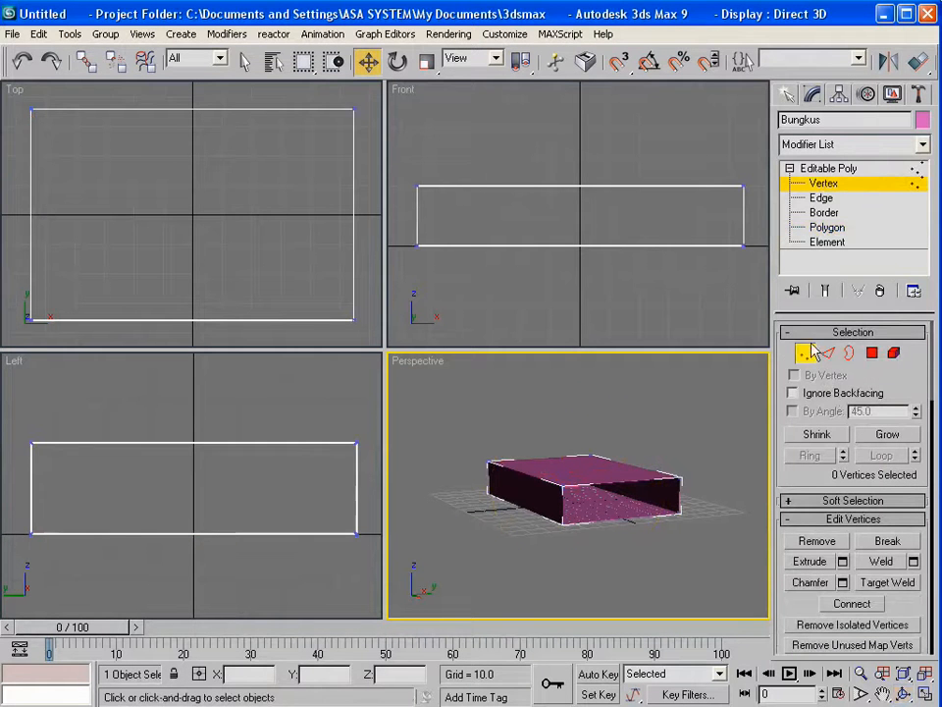
drag(718, 174, 763, 209)
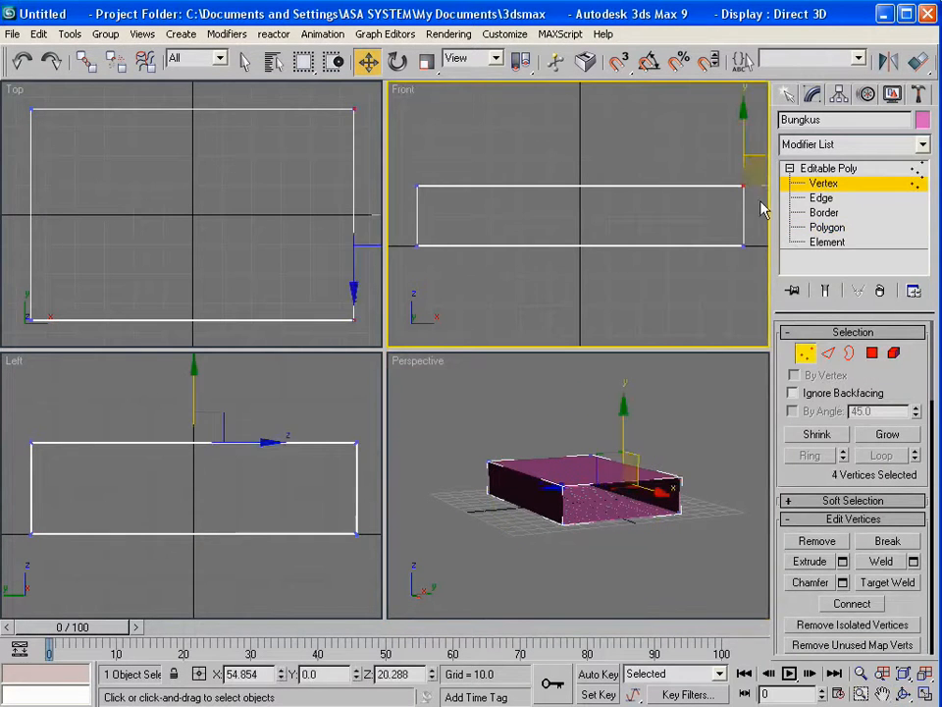
key(ctrl+p)
drag(752, 265, 611, 265)
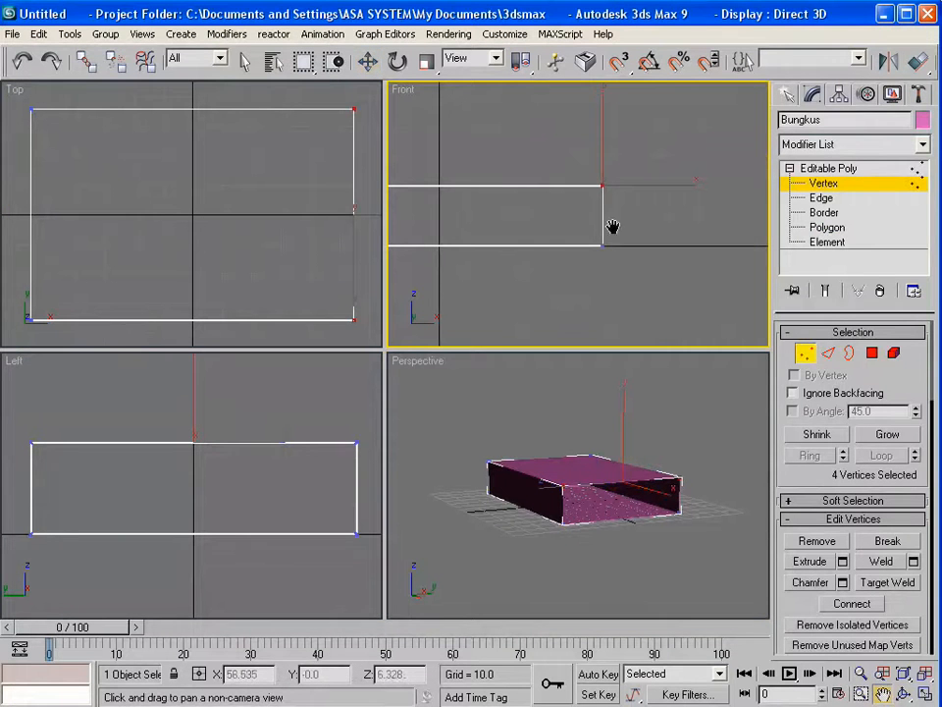
click(369, 63)
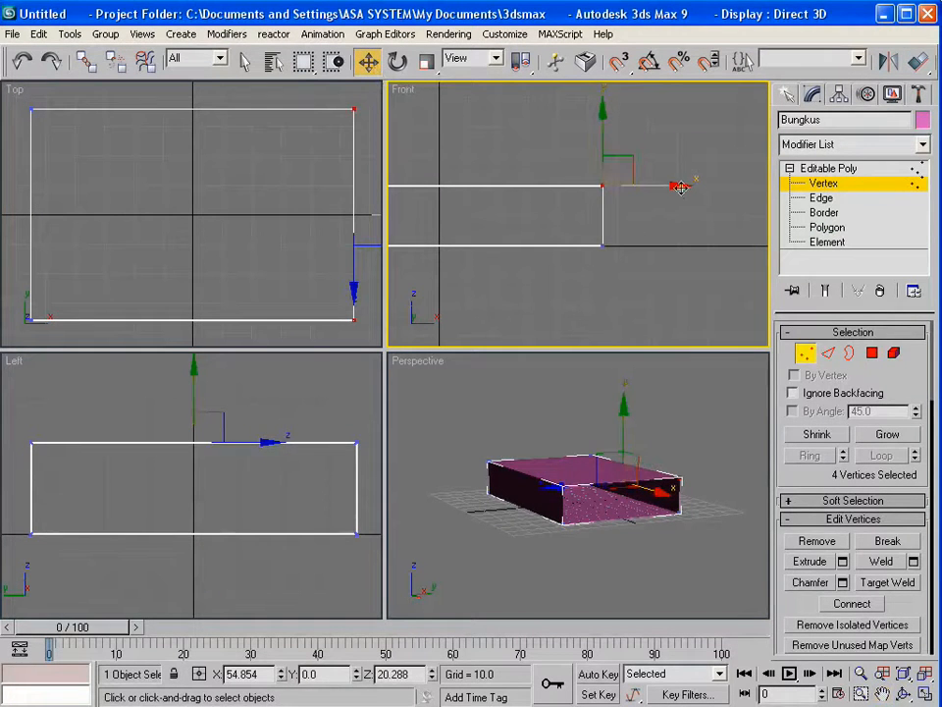
drag(682, 187, 624, 186)
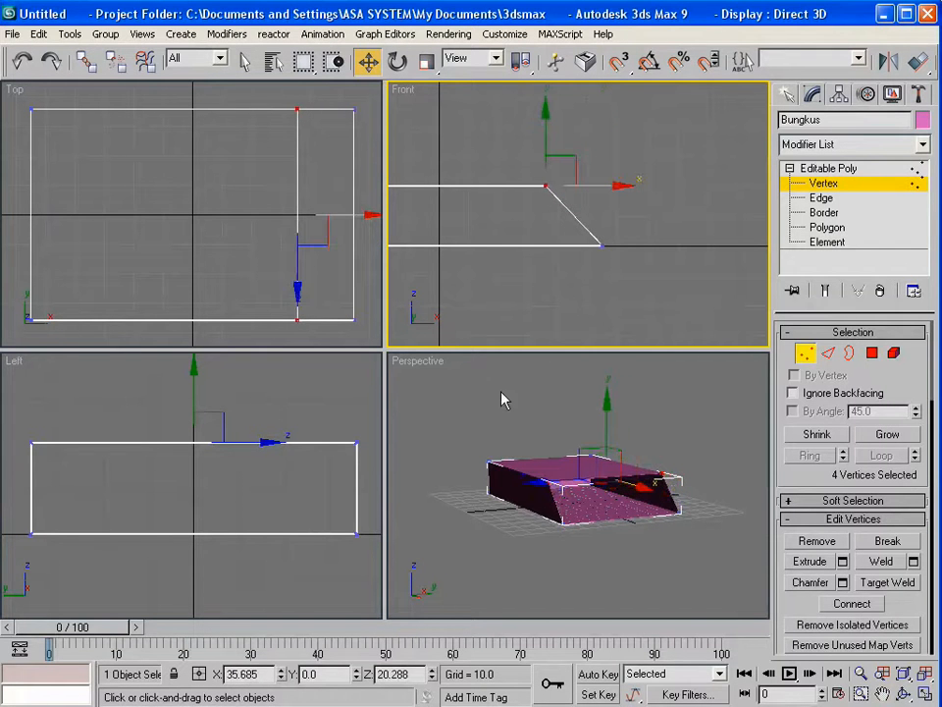
- Unhide all objects to bring back Tutup beside the slanted opening of Bungkus
click(905, 695)
drag(620, 481, 605, 372)
right_click(580, 464)
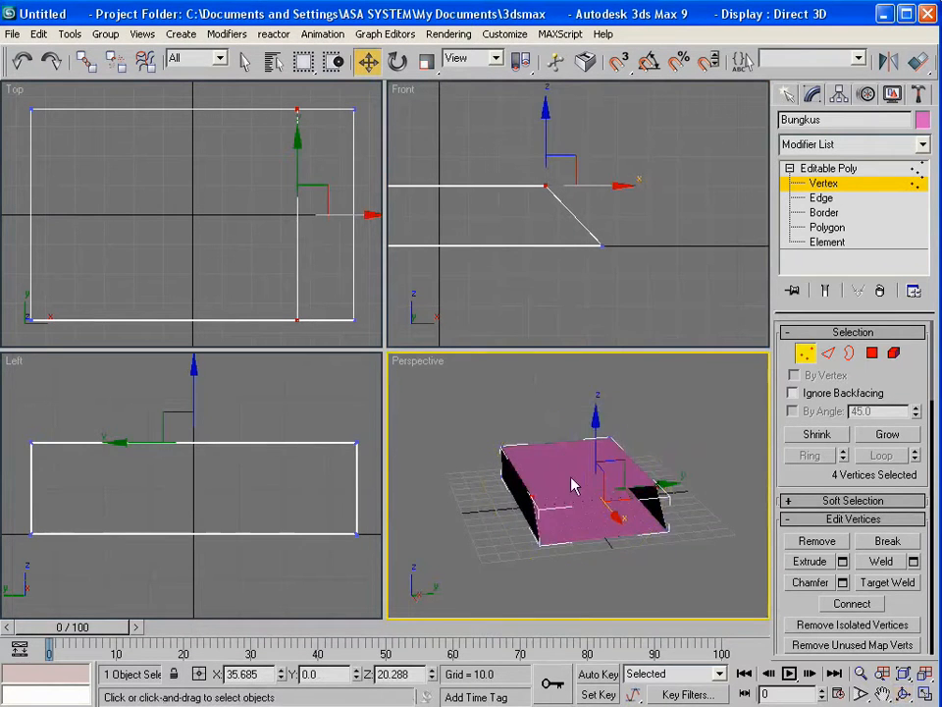
right_click(570, 477)
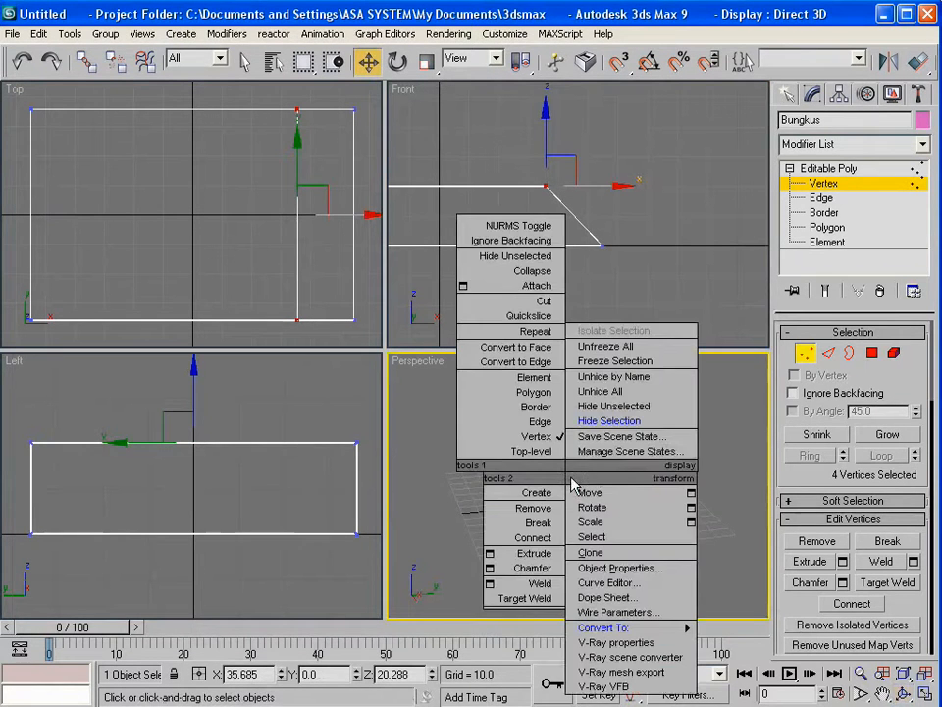
click(625, 392)
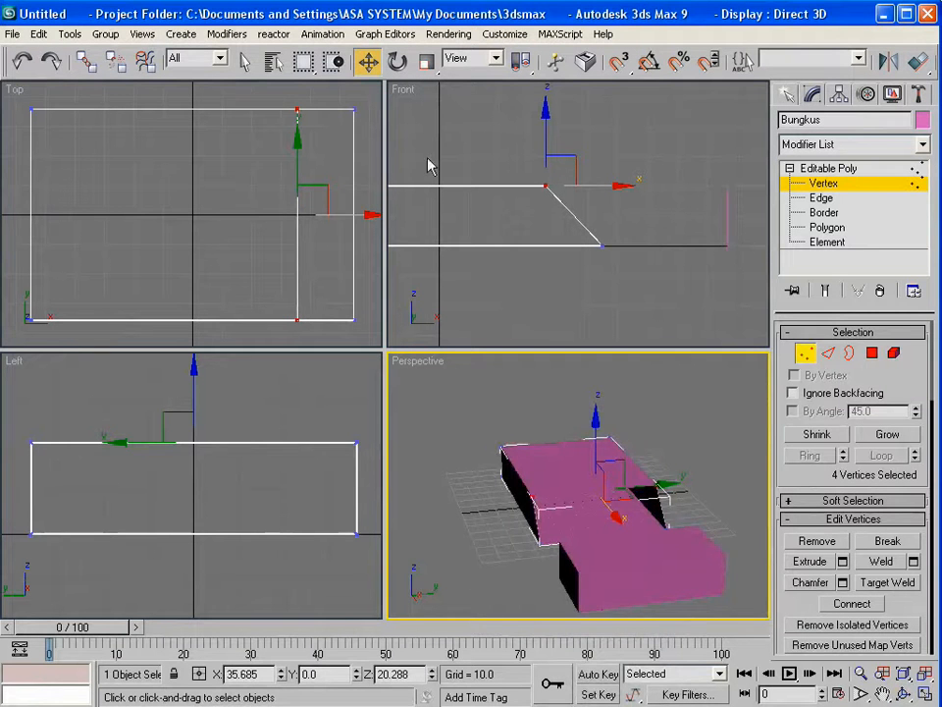
- Leave vertex editing on Bungkus, select Tutup, and move it along X in the Front view up against the slanted end of Bungkus
click(731, 242)
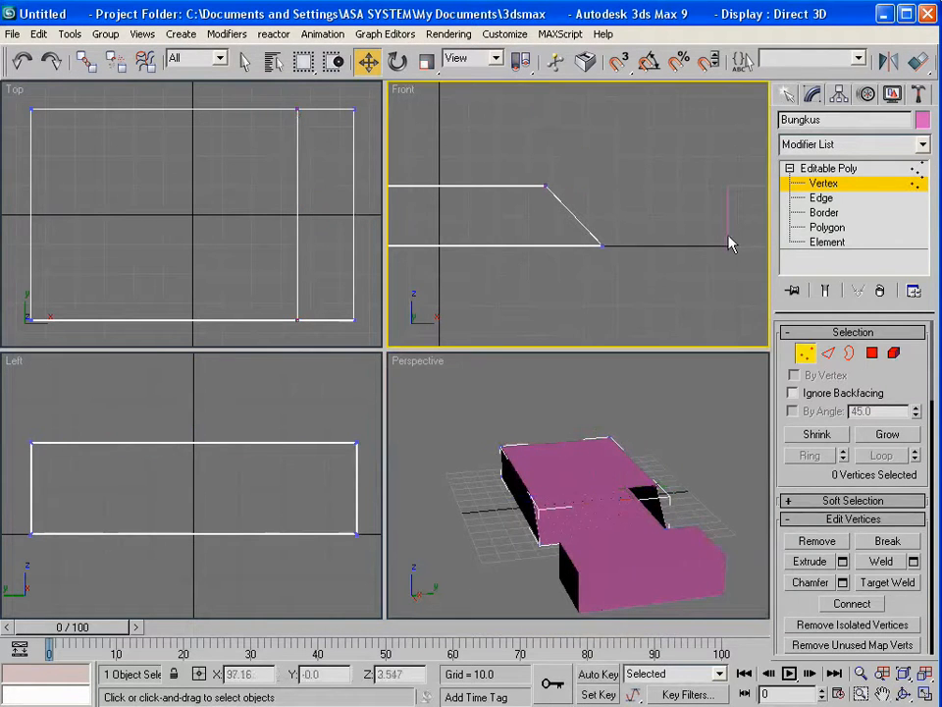
click(368, 63)
click(805, 353)
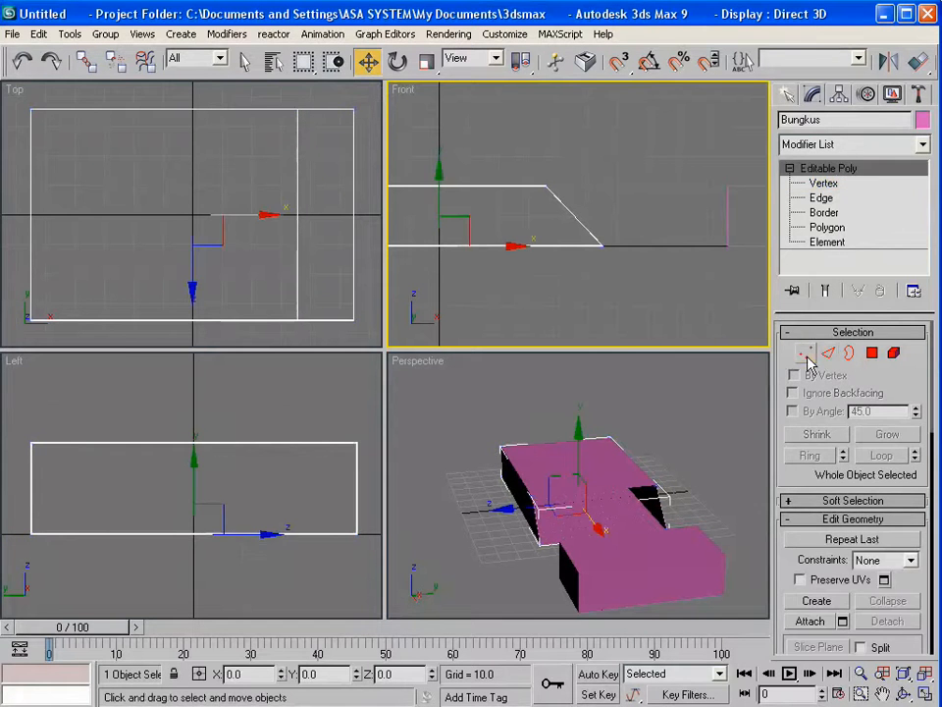
click(807, 355)
click(807, 355)
click(730, 244)
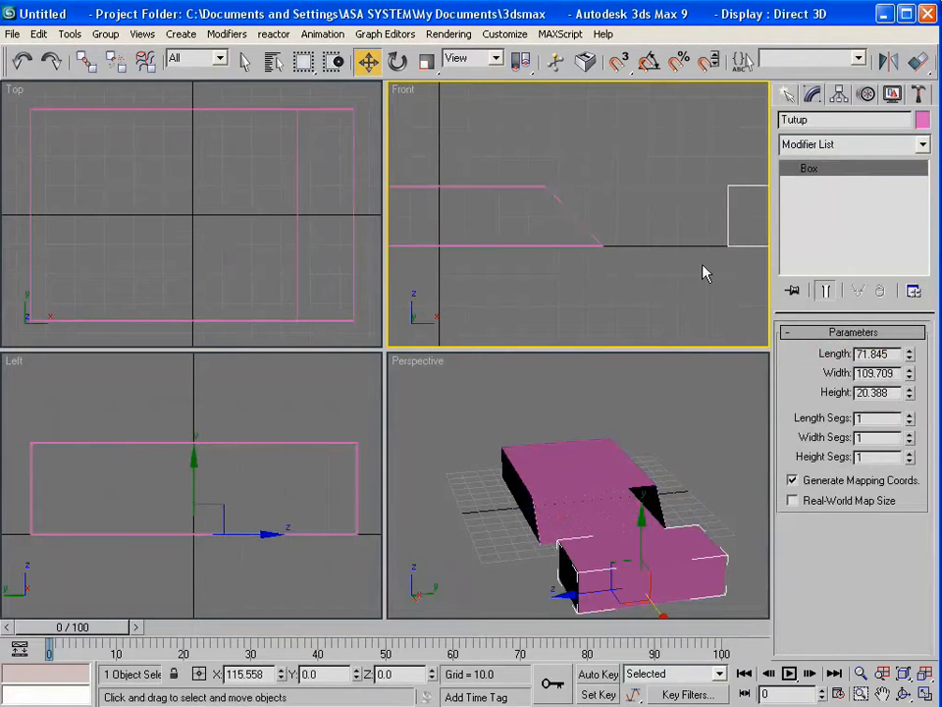
click(926, 674)
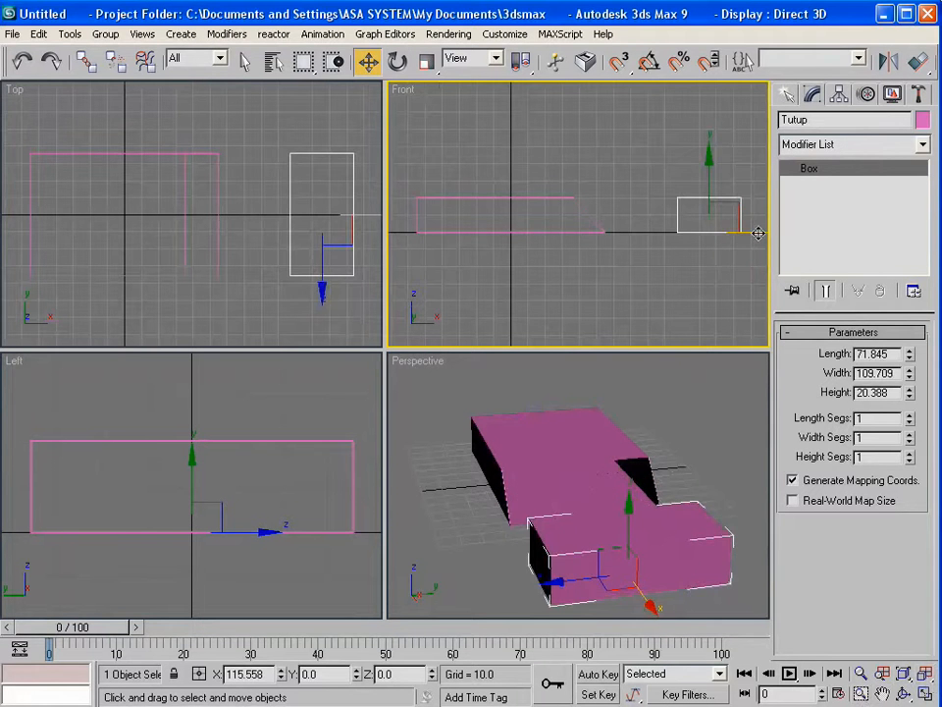
drag(757, 233, 687, 228)
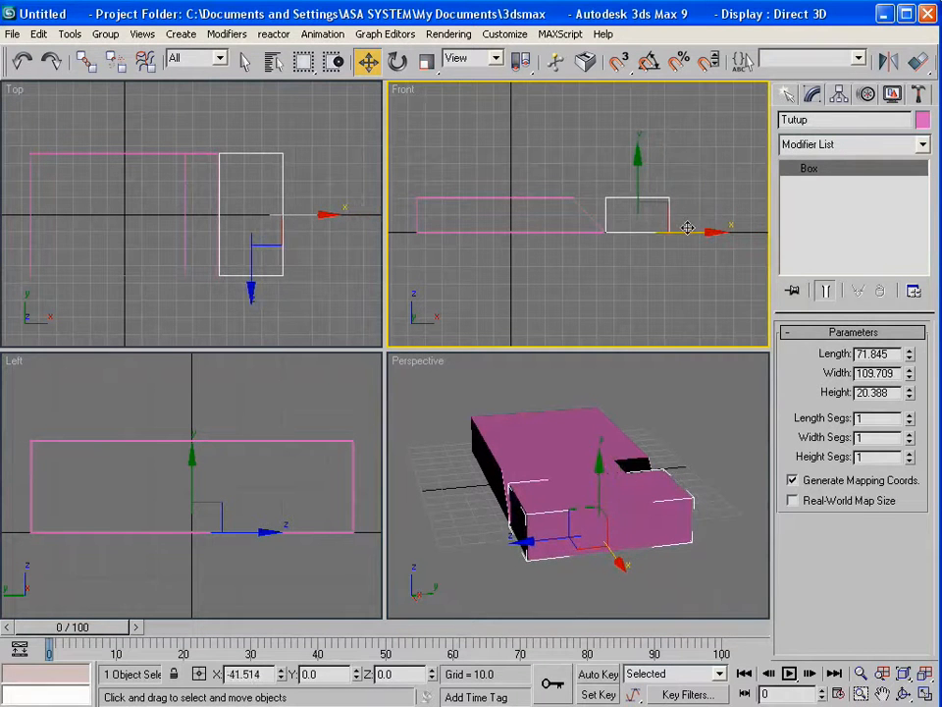
- Move Tutup further along X to about 54.4, aligning its near side with the upper corner of Bungkus's slanted opening
key(ctrl+w)
drag(550, 172, 640, 244)
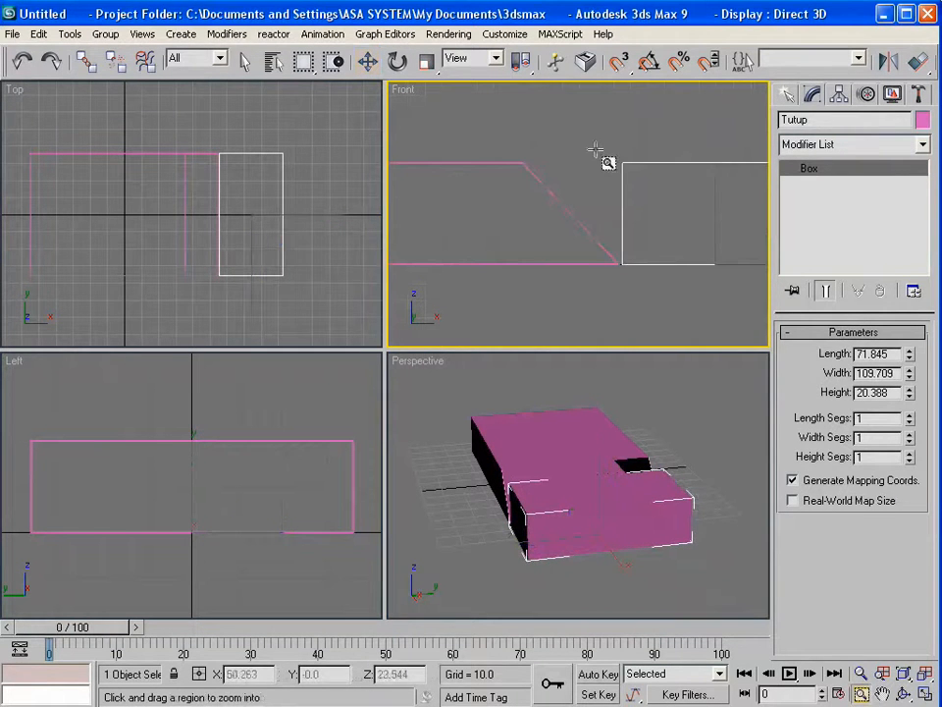
scroll(594, 150, up, 2)
middle_drag(594, 149, 439, 163)
click(372, 66)
drag(704, 305, 566, 306)
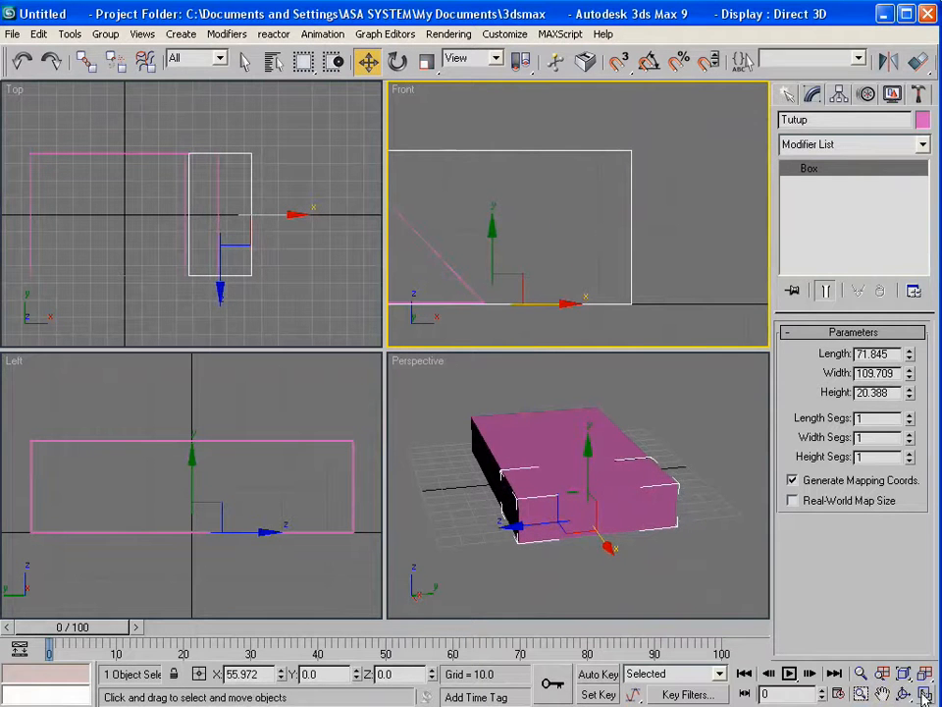
click(883, 693)
drag(541, 294, 659, 296)
click(371, 65)
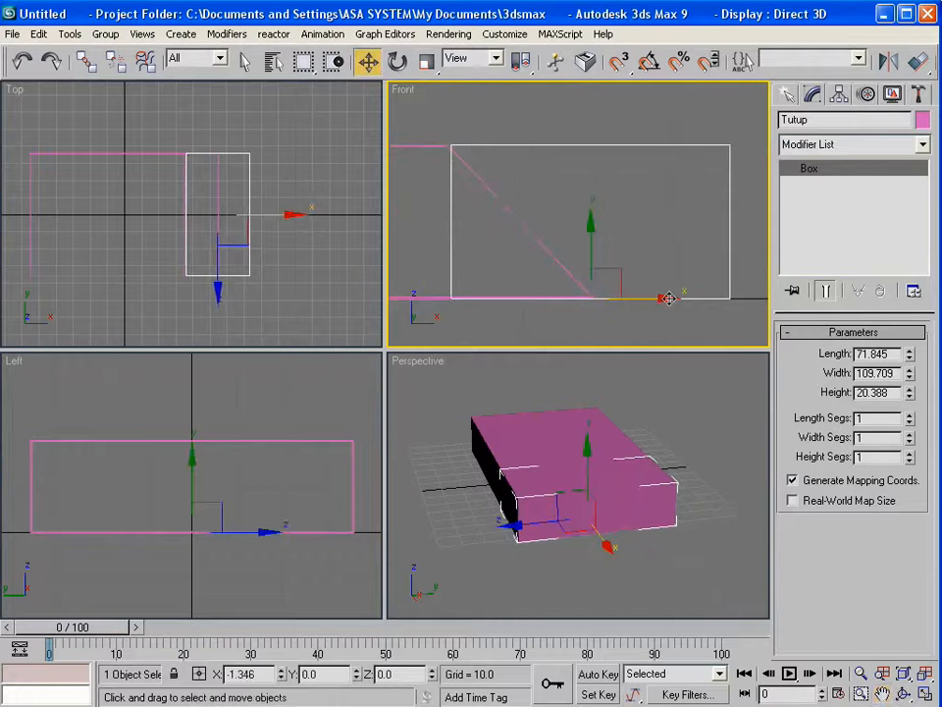
- Hide every object except Tutup and convert Tutup to an Editable Poly
right_click(548, 168)
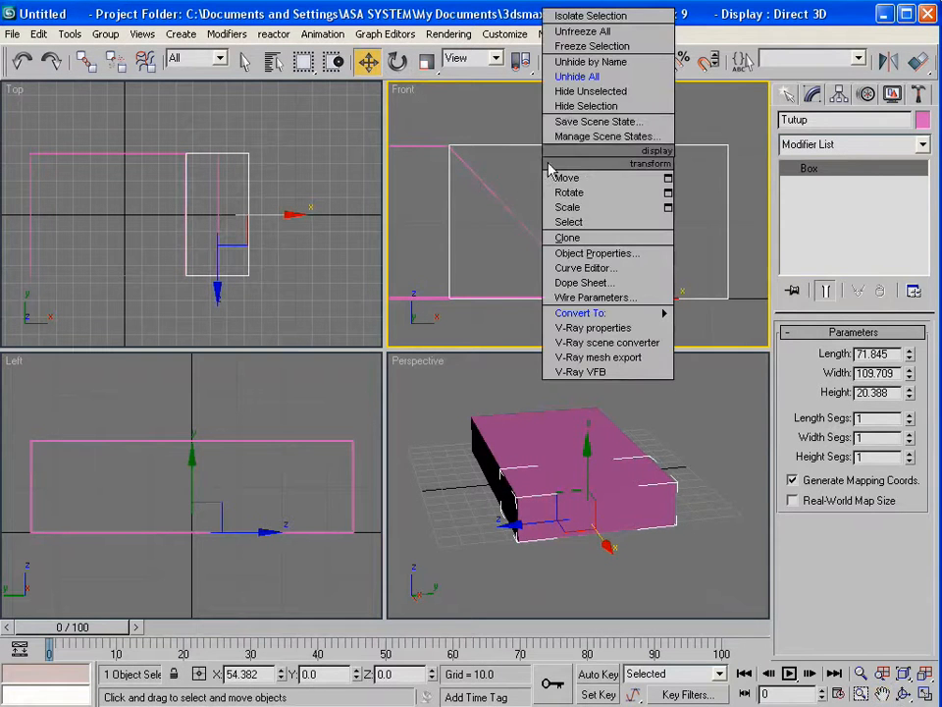
click(587, 91)
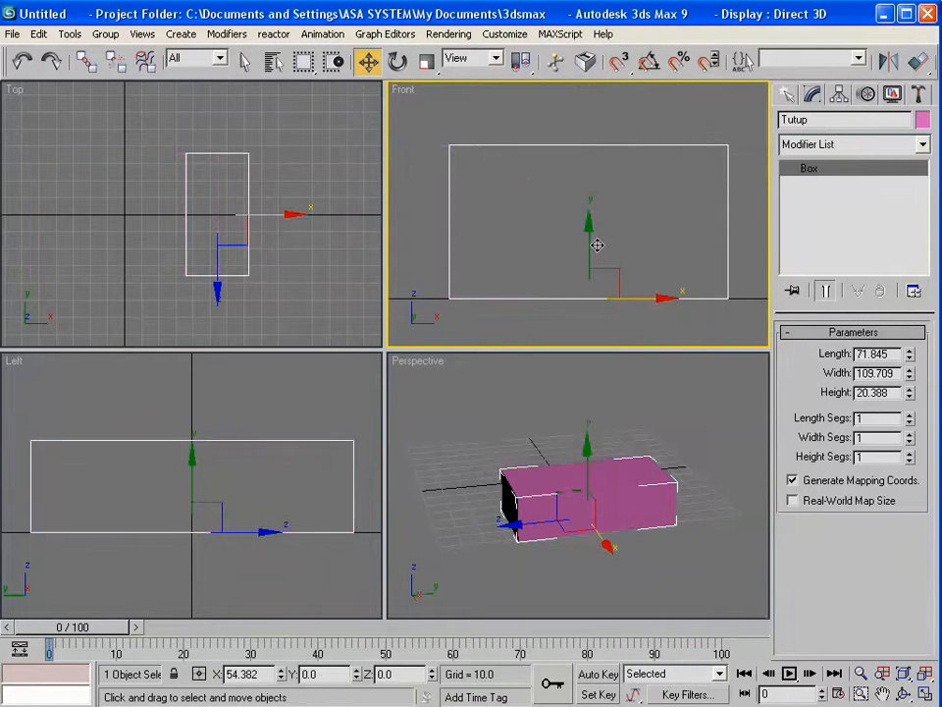
right_click(462, 209)
mouse_move(497, 362)
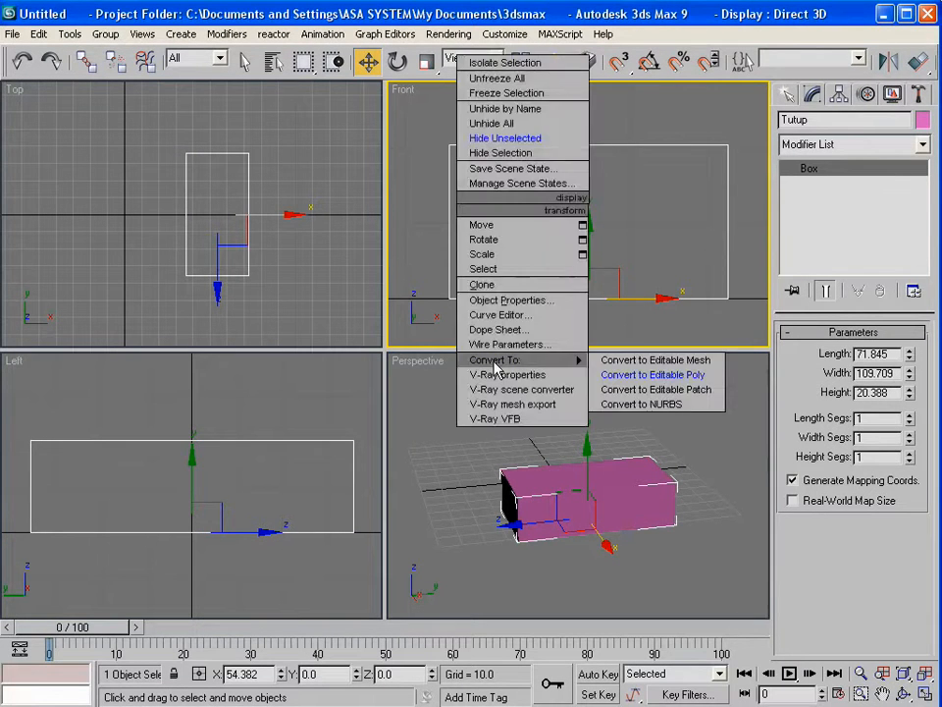
click(660, 374)
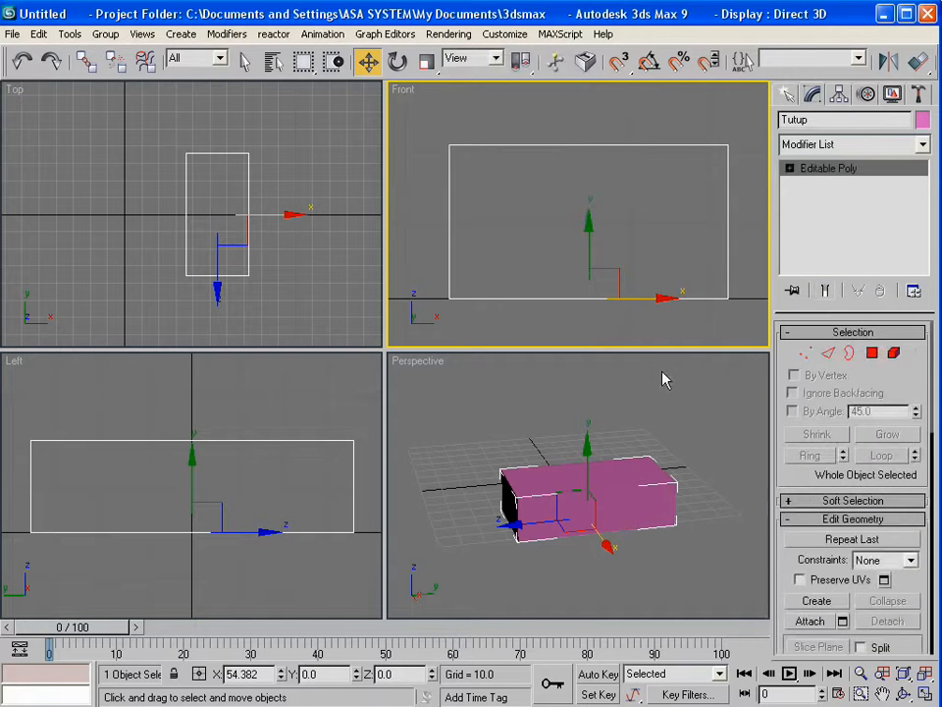
- Select the long side polygon of Tutup that faces the opening of Bungkus and orbit the Perspective view to show it
click(871, 353)
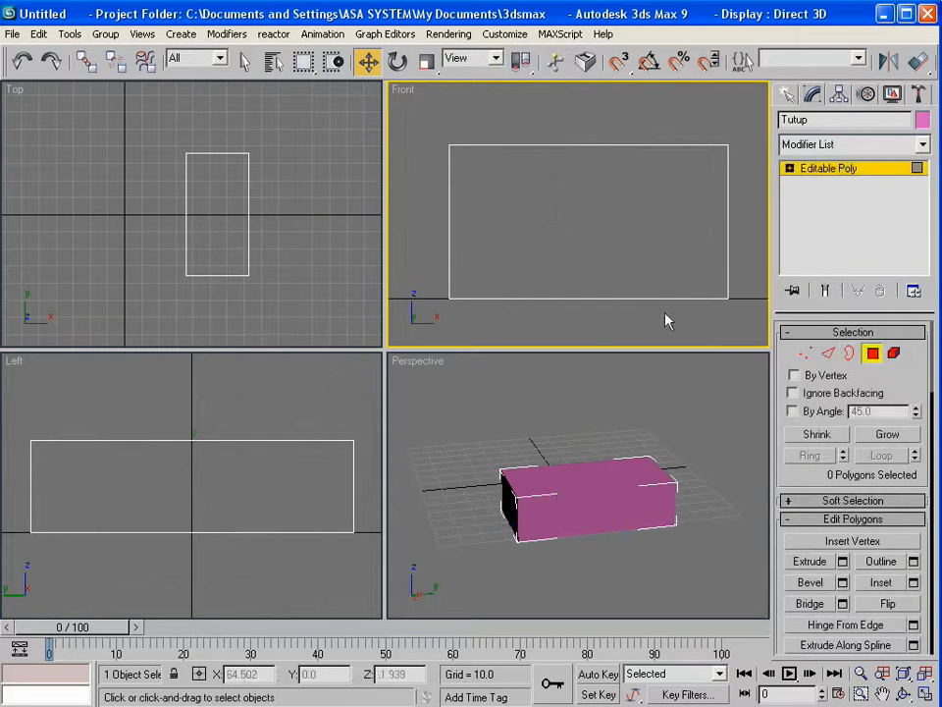
click(469, 238)
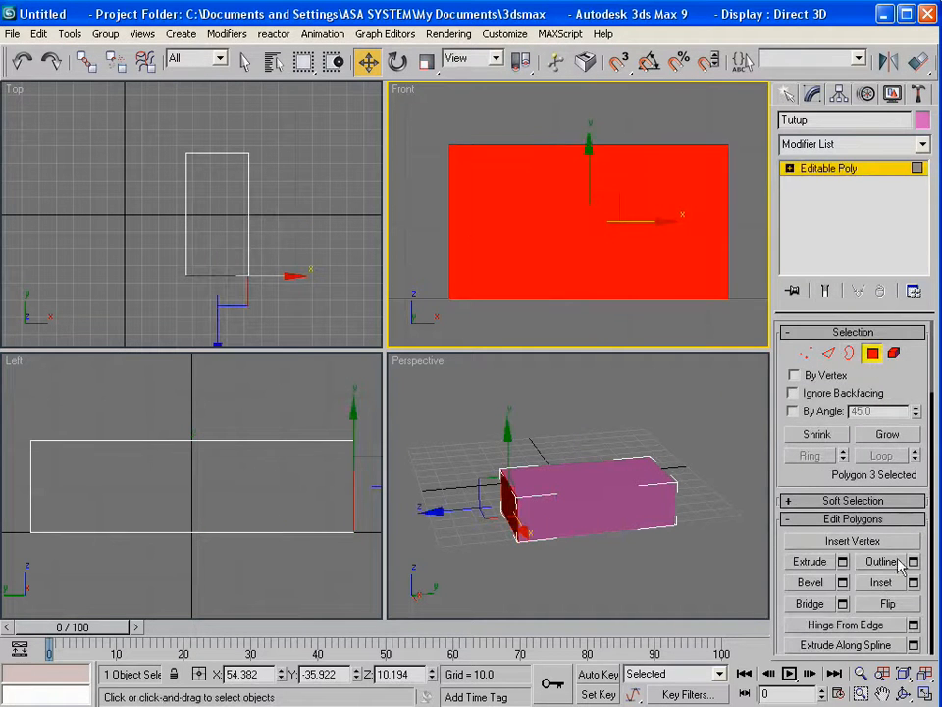
key(ctrl+r)
click(518, 506)
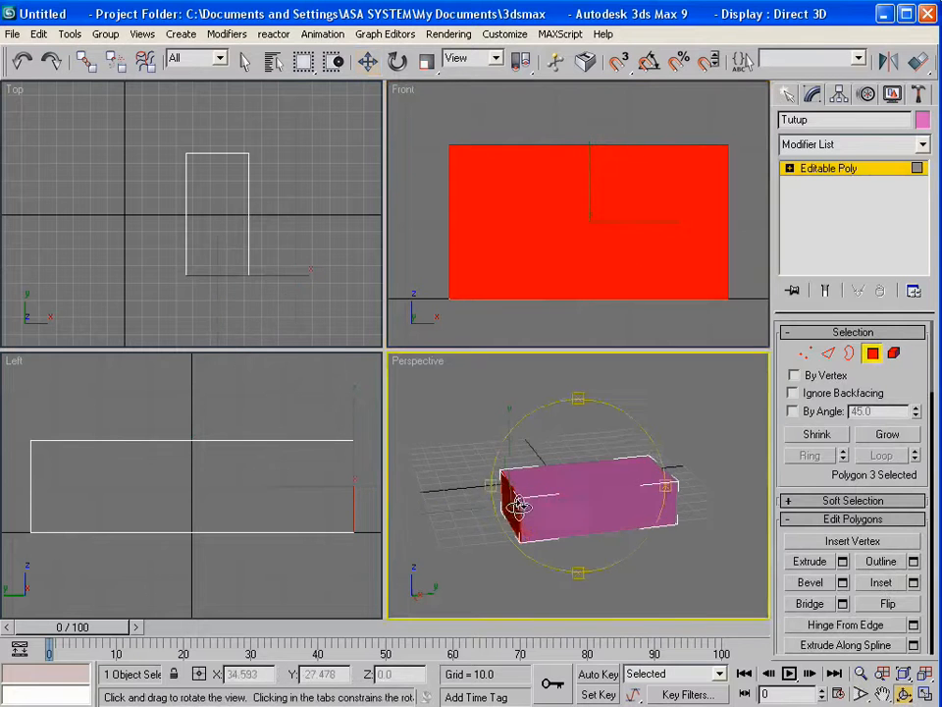
drag(518, 506, 695, 501)
right_click(597, 517)
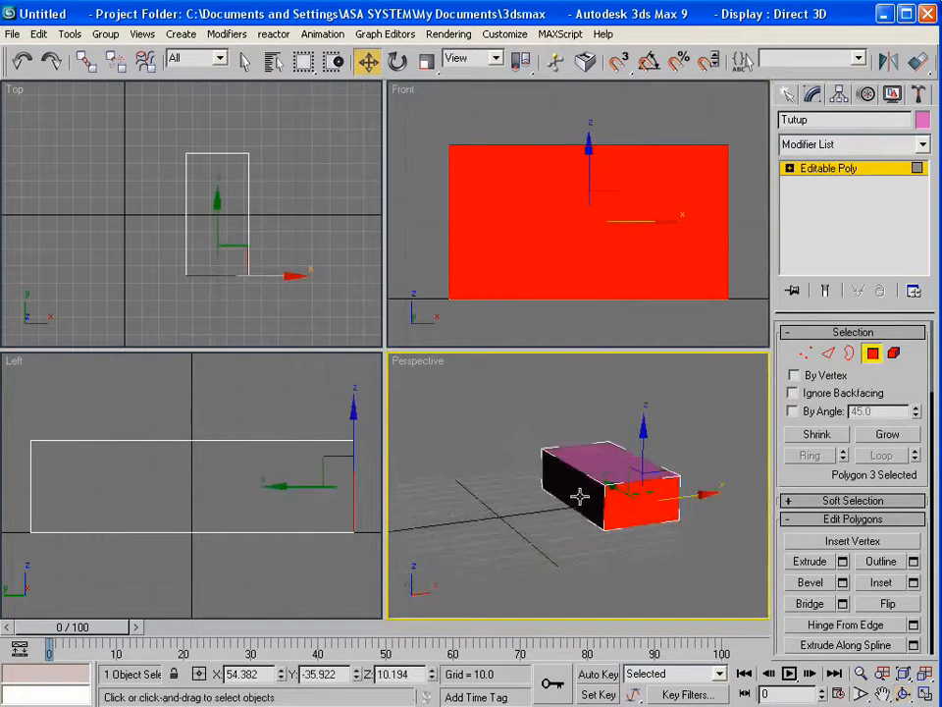
click(580, 496)
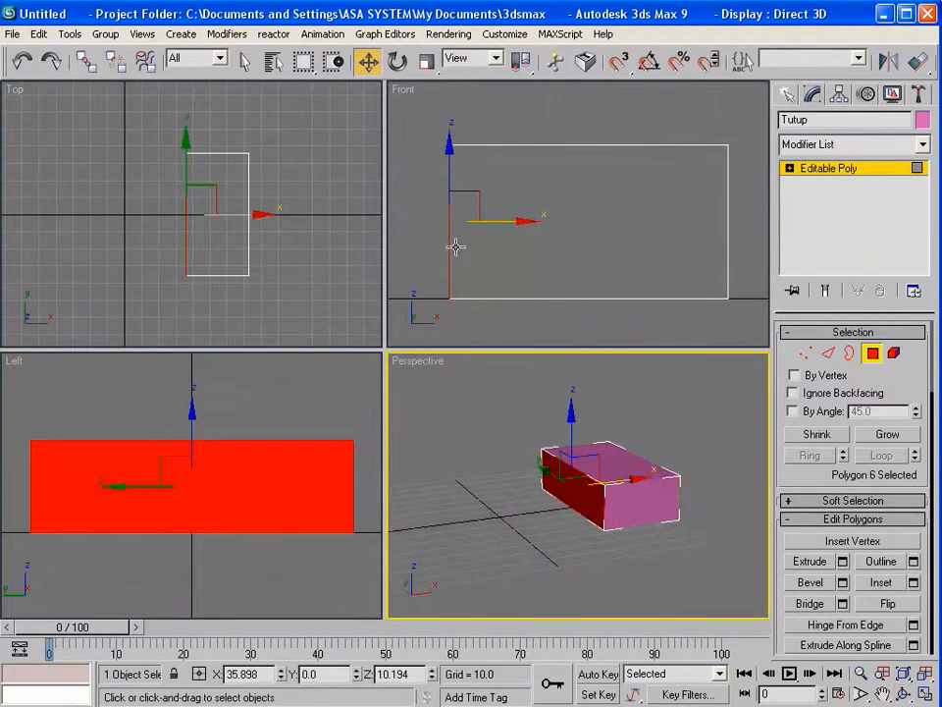
click(905, 694)
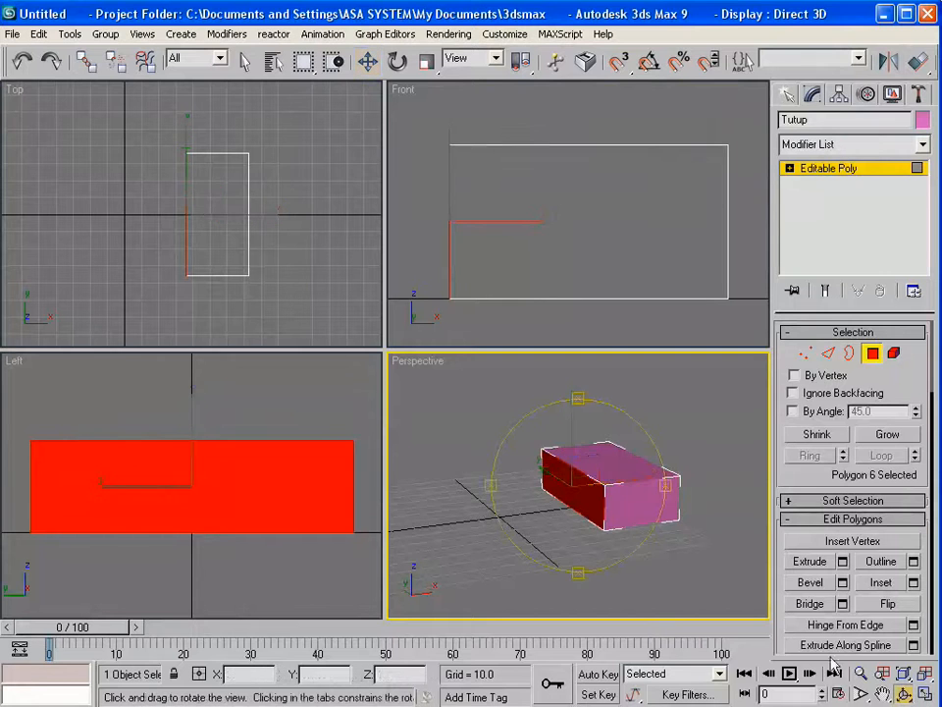
drag(514, 488, 587, 484)
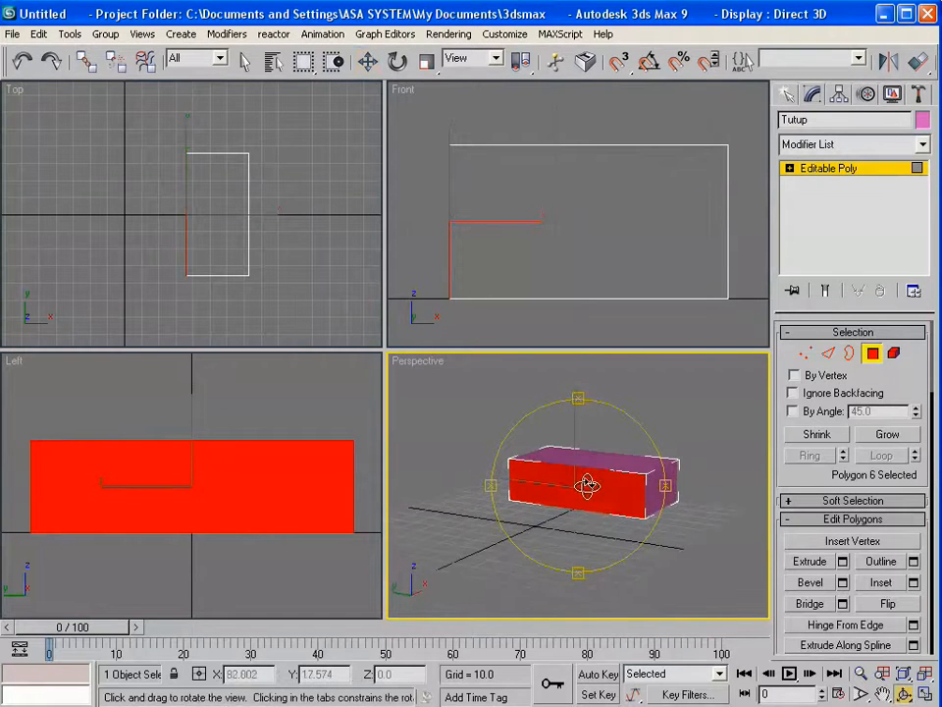
- Bevel the selected side polygon of Tutup with height 0 and outline amount -0.2 to create a thin inset border
click(843, 584)
drag(248, 349, 447, 402)
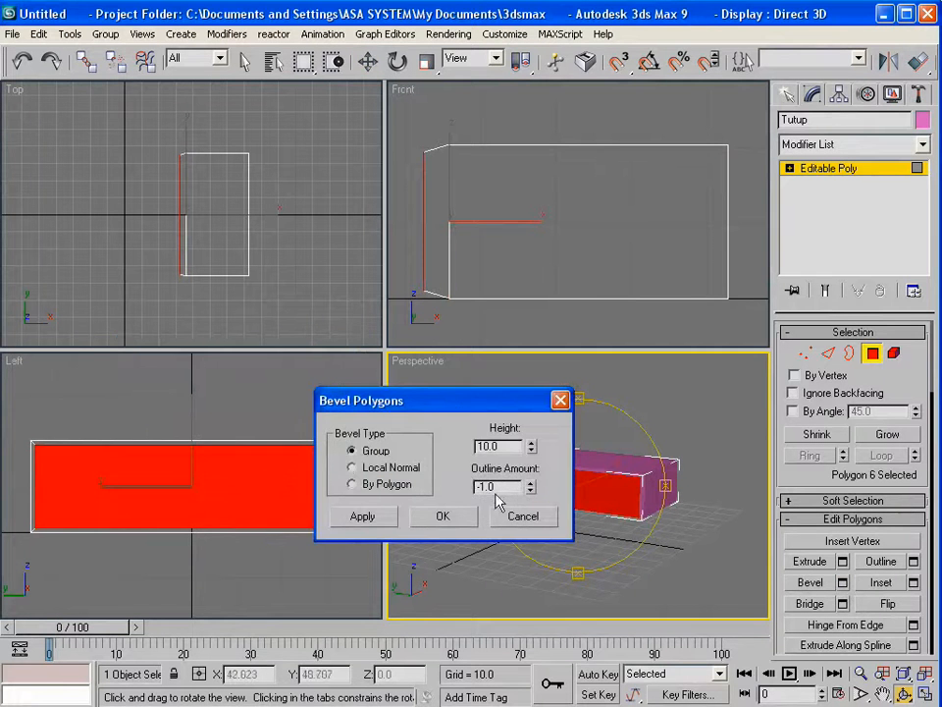
drag(503, 487, 421, 489)
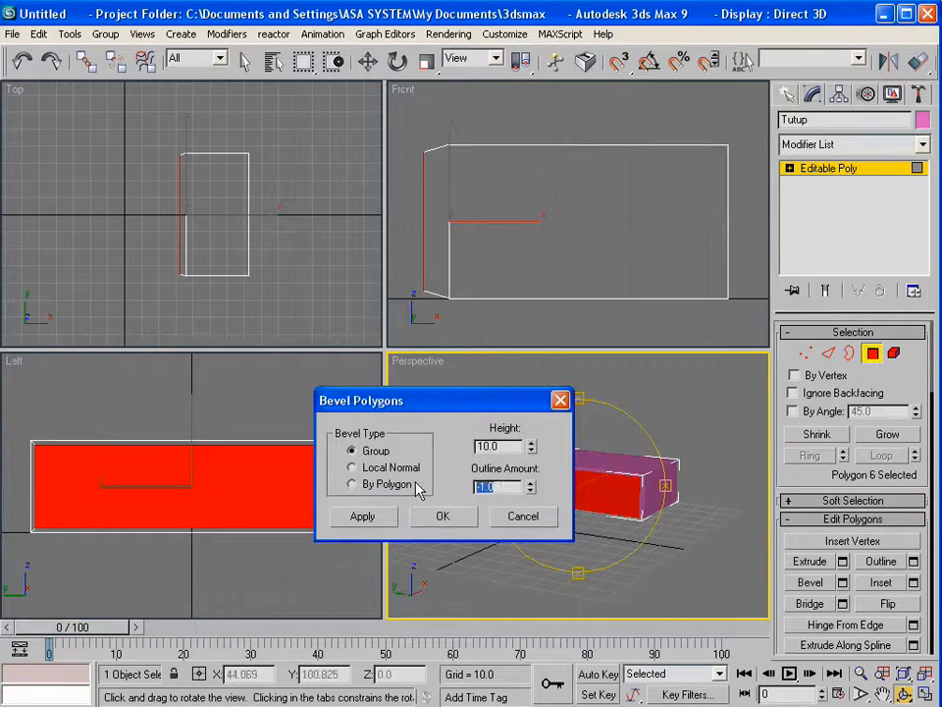
text(-0.2)
key(Tab)
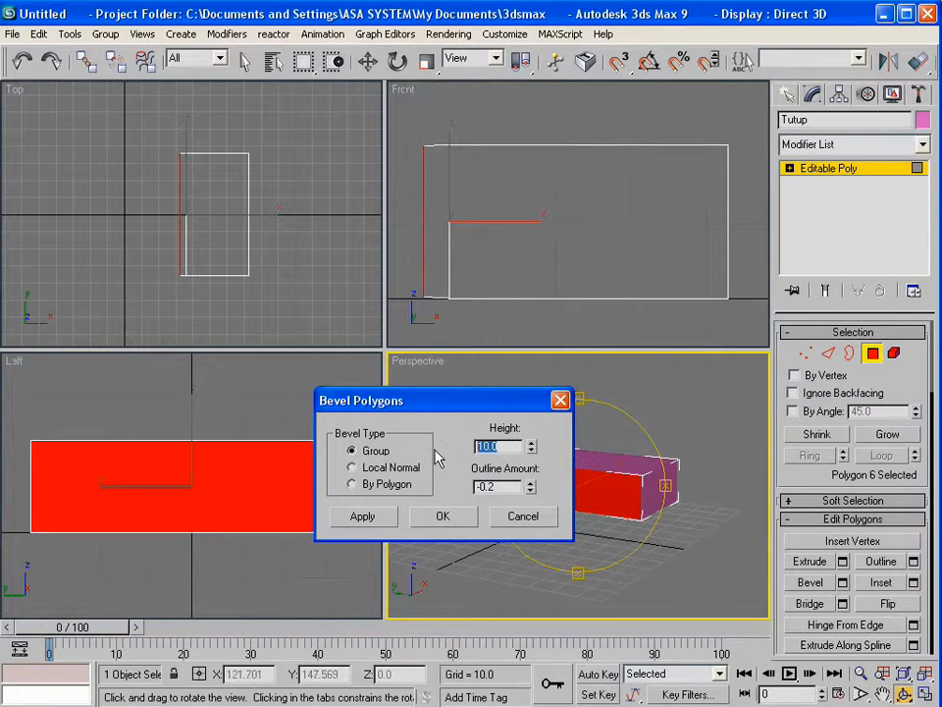
text(0)
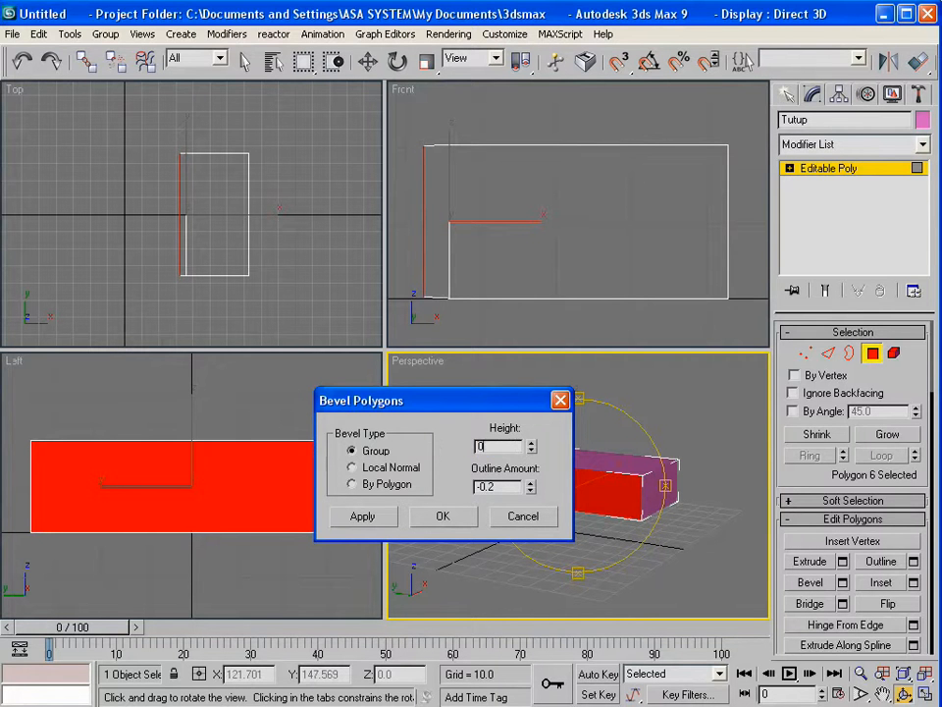
click(444, 517)
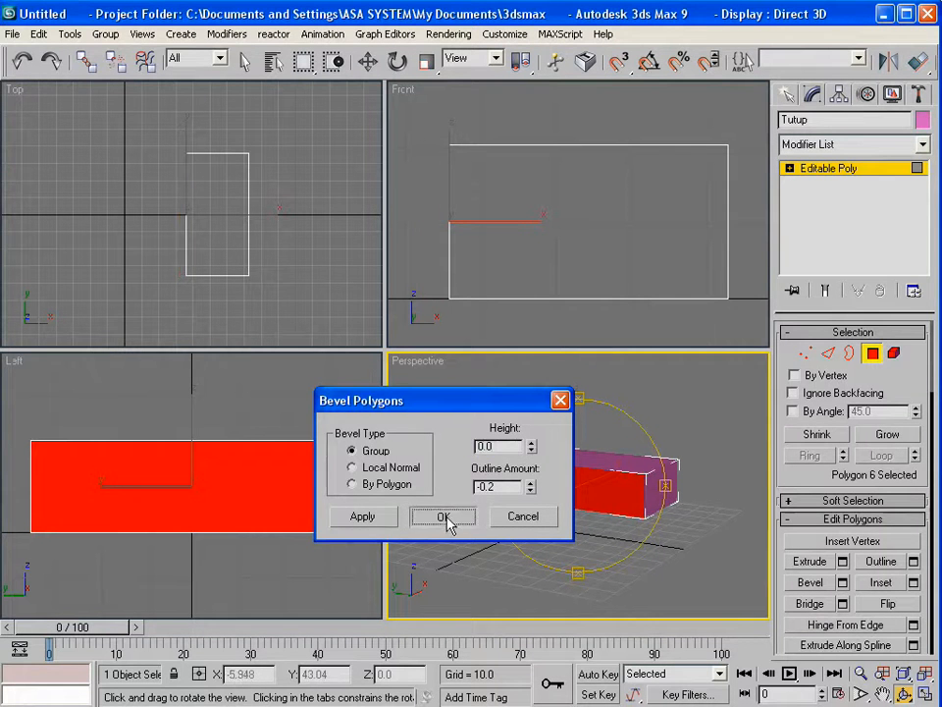
- Bevel the inset polygon again with outline amount 0 and a height of about -109.1, hollowing Tutup nearly to its far wall
click(843, 582)
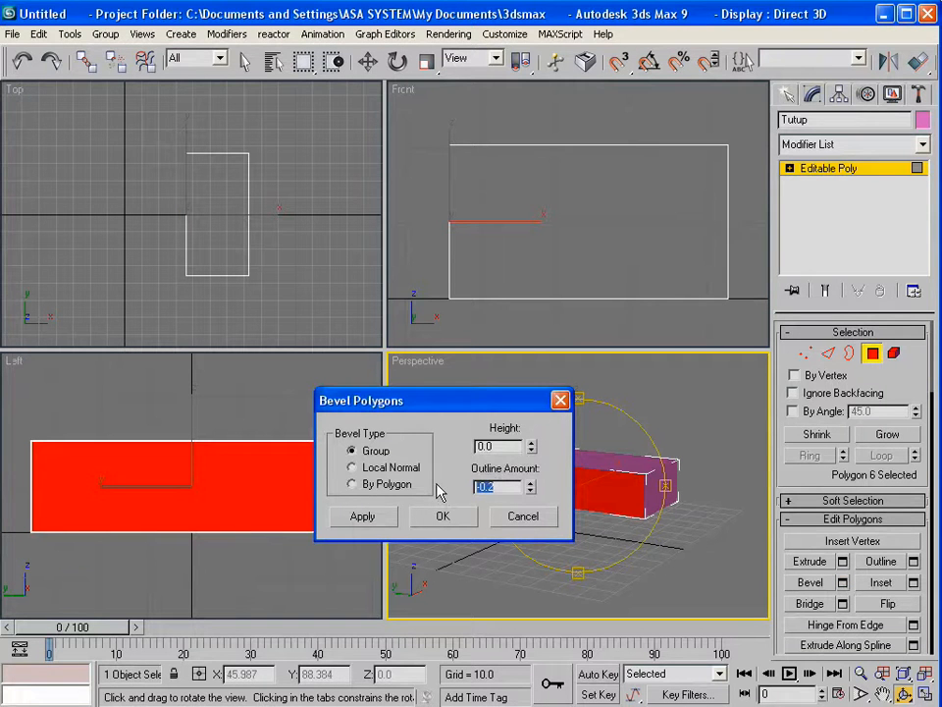
text(0)
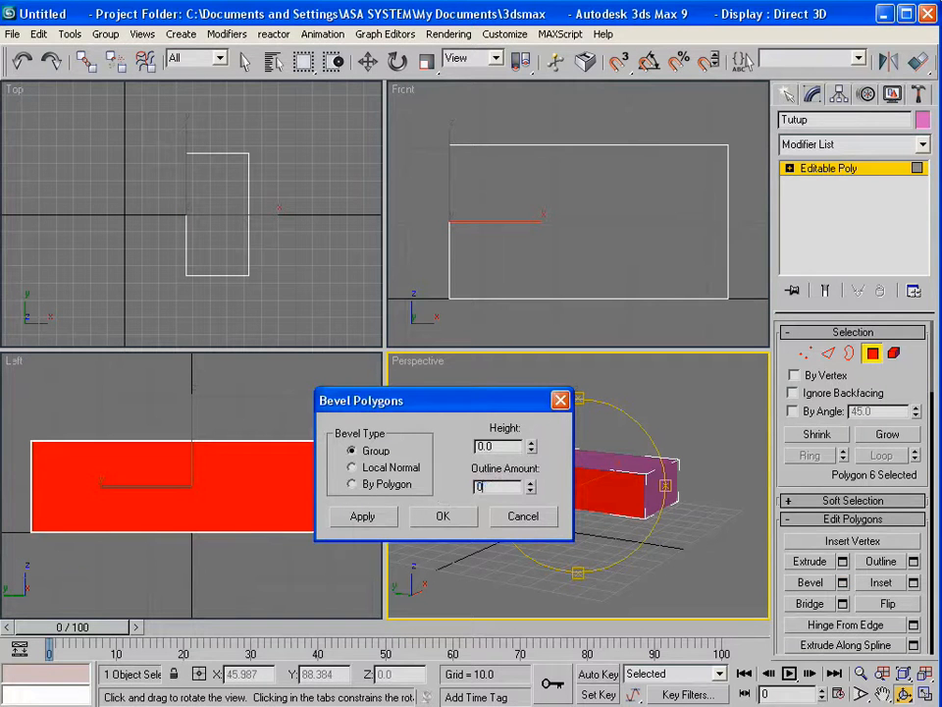
click(532, 443)
drag(534, 448, 538, 643)
drag(538, 643, 538, 645)
drag(441, 400, 273, 374)
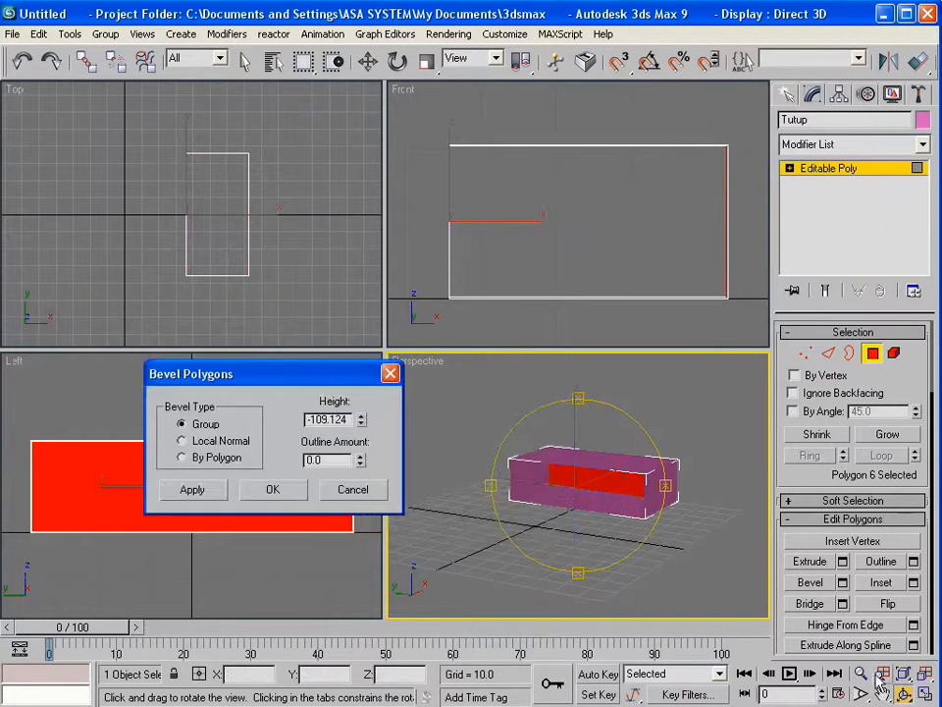
click(904, 694)
drag(615, 481, 575, 481)
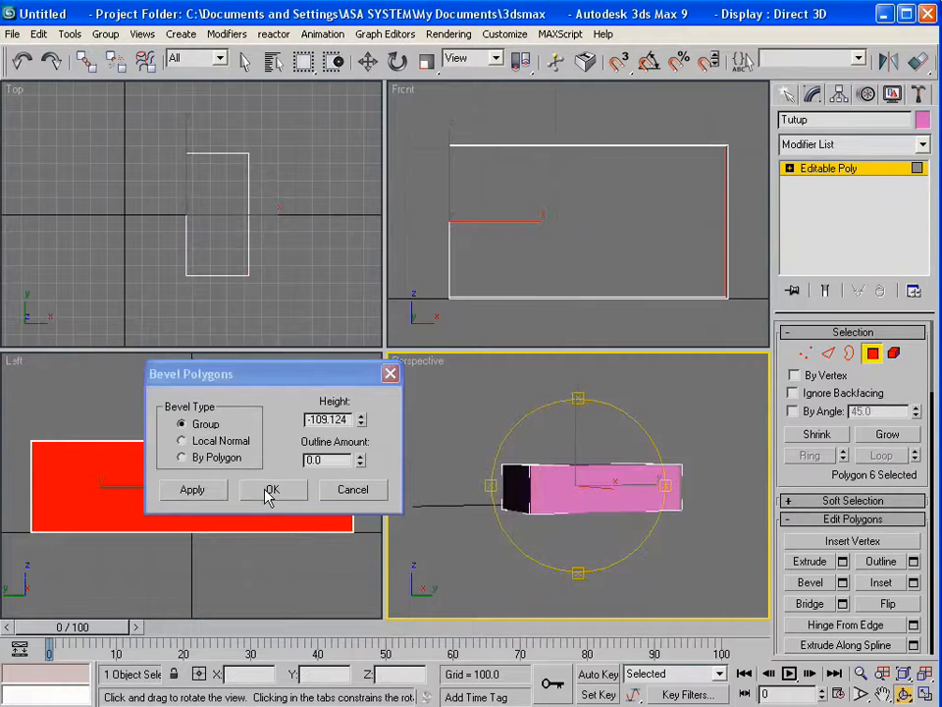
click(270, 493)
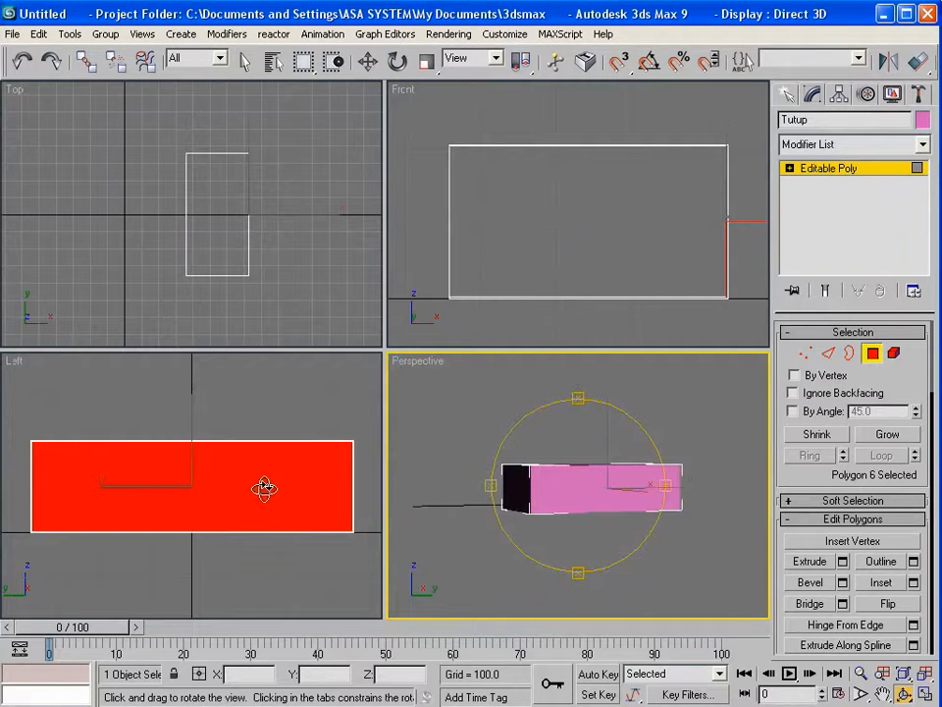
- Unhide all objects to bring Bungkus back beside the hollowed Tutup
right_click(533, 422)
right_click(540, 417)
click(584, 339)
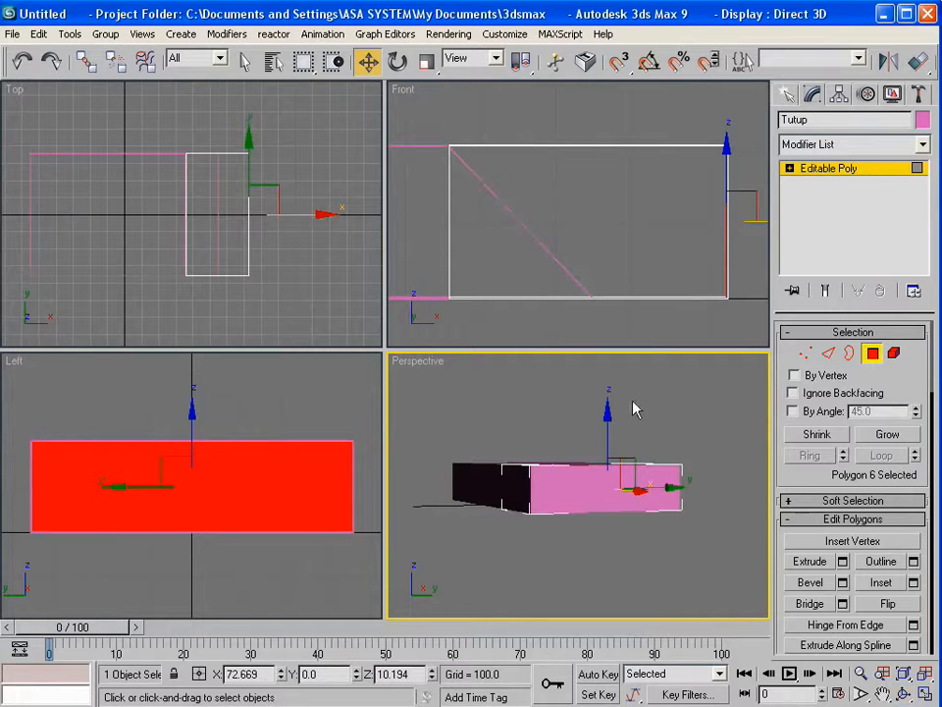
- Select the four lower vertices at Tutup's open end, move them along X to the bottom corner of Bungkus's slanted edge, and leave vertex editing
click(805, 353)
drag(416, 269, 501, 302)
drag(447, 283, 500, 319)
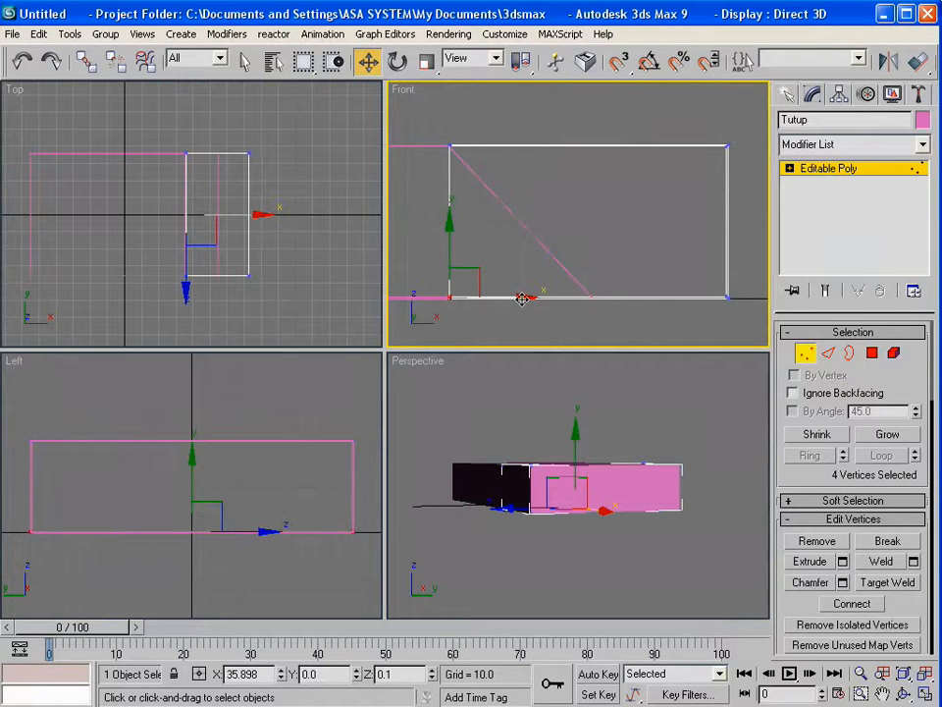
drag(525, 297, 669, 281)
click(805, 353)
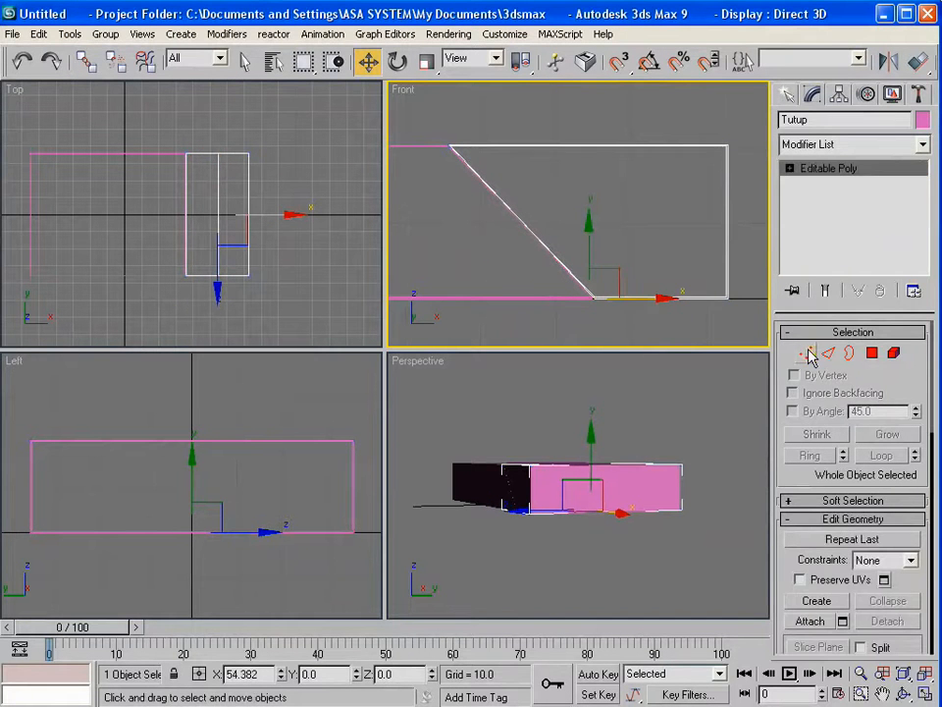
- Nudge the whole Tutup object upward in the Front view to a Z position of about 0.04
click(397, 61)
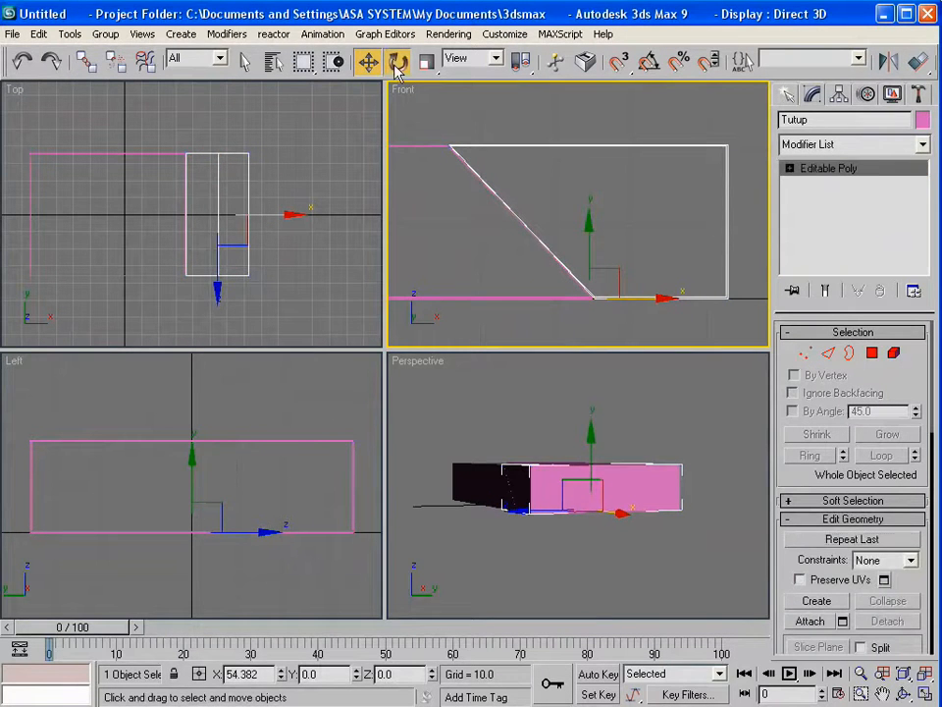
drag(643, 266, 612, 295)
key(w)
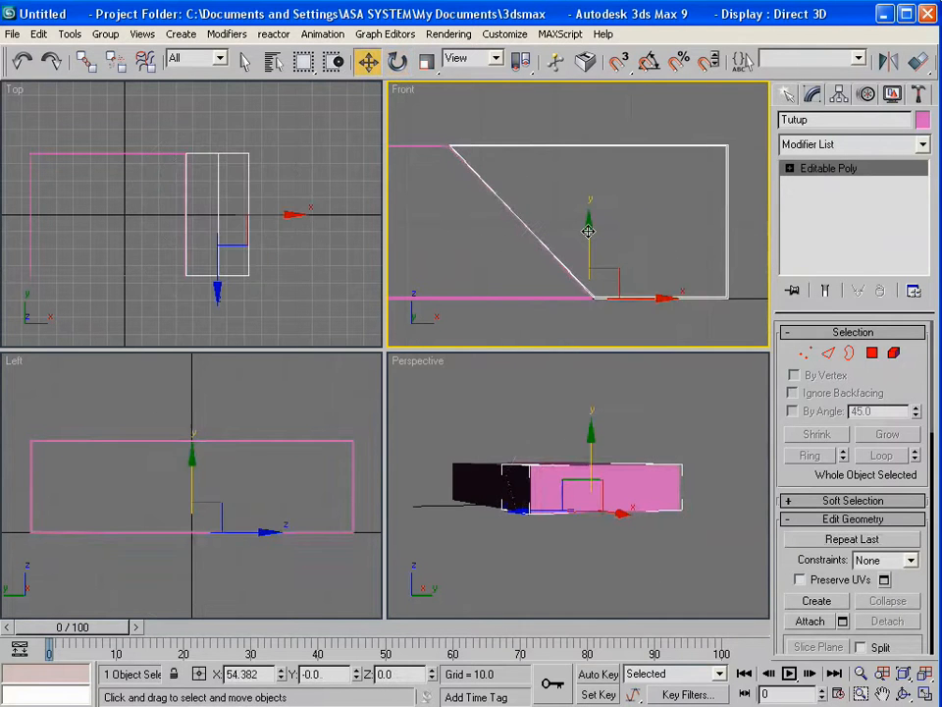
drag(588, 232, 588, 231)
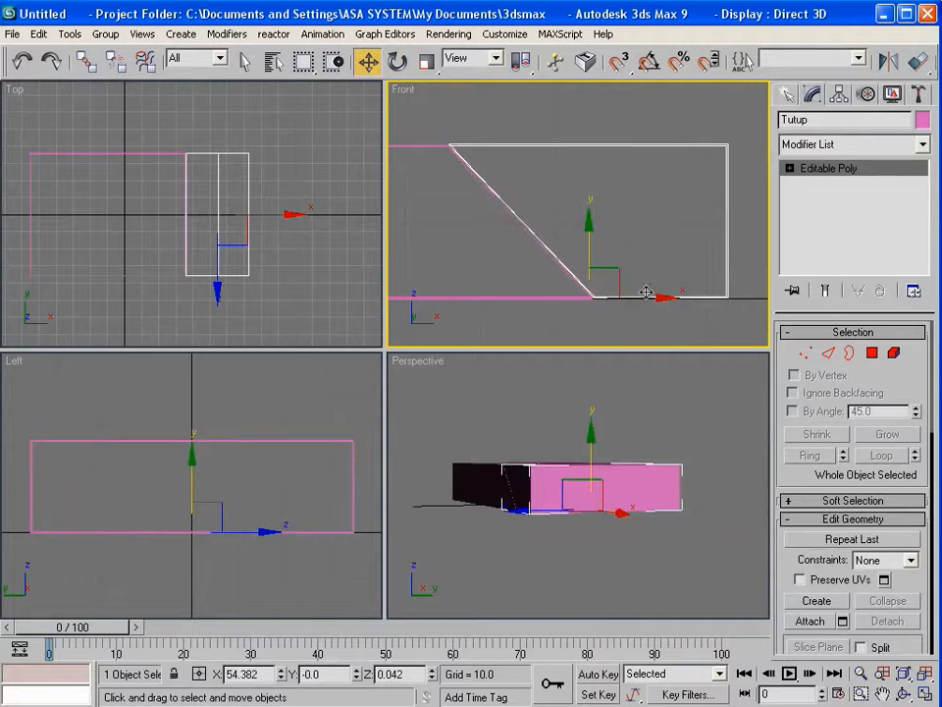
- Move only Tutup's pivot up and into the cover's body in the Front view, to about X 65.24 and Z 11.68
click(592, 234)
click(616, 297)
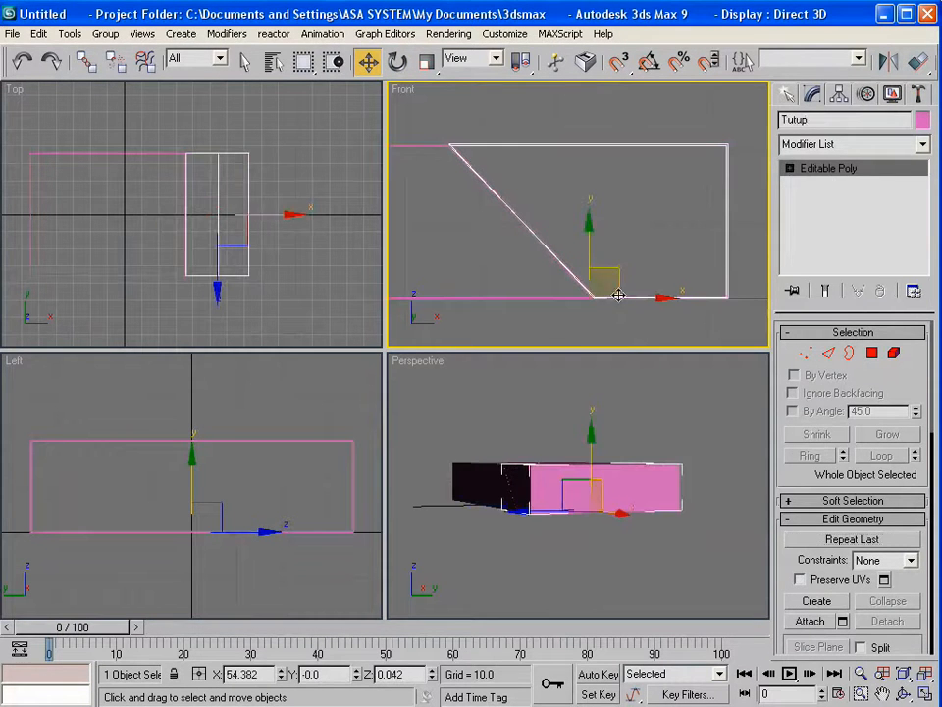
click(839, 95)
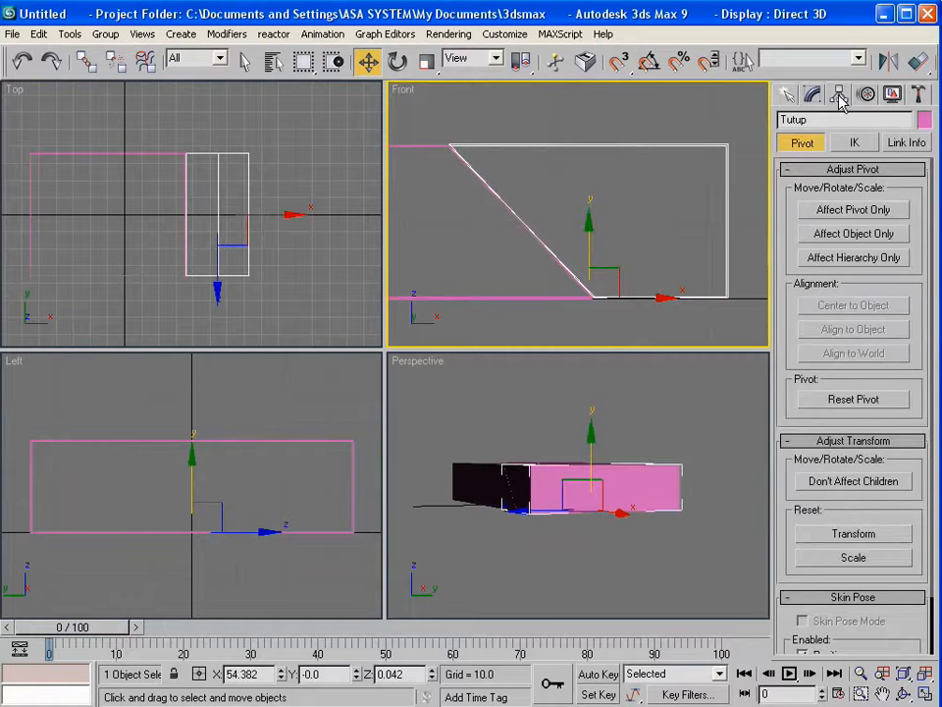
click(848, 212)
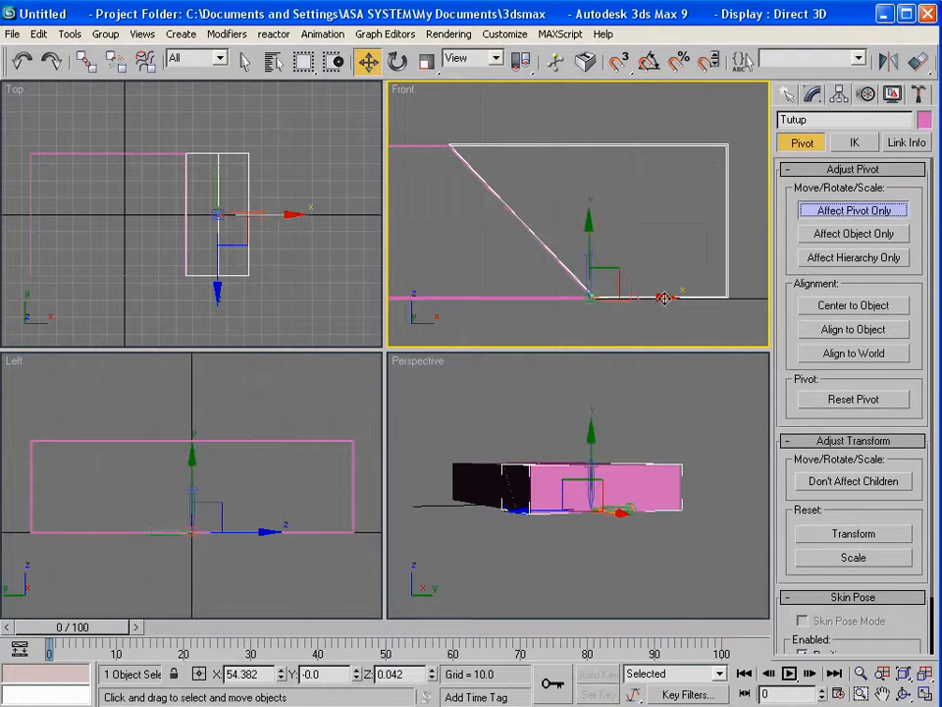
drag(664, 299, 746, 217)
drag(672, 228, 669, 140)
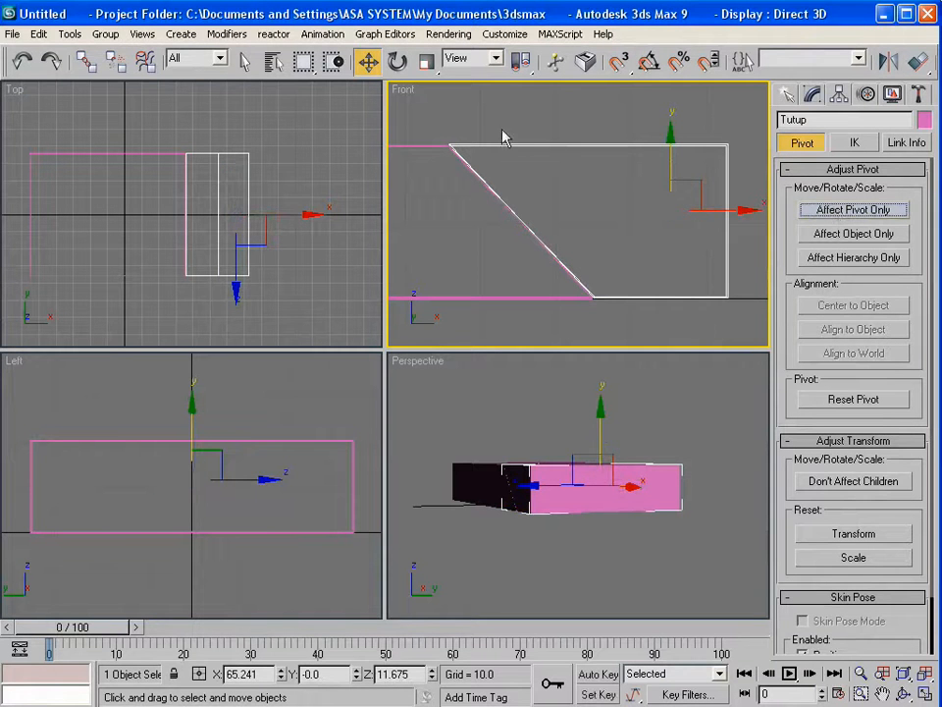
- Try rotating Tutup about its relocated pivot in the Front view, and undo both the rotation and the pivot moves
key(e)
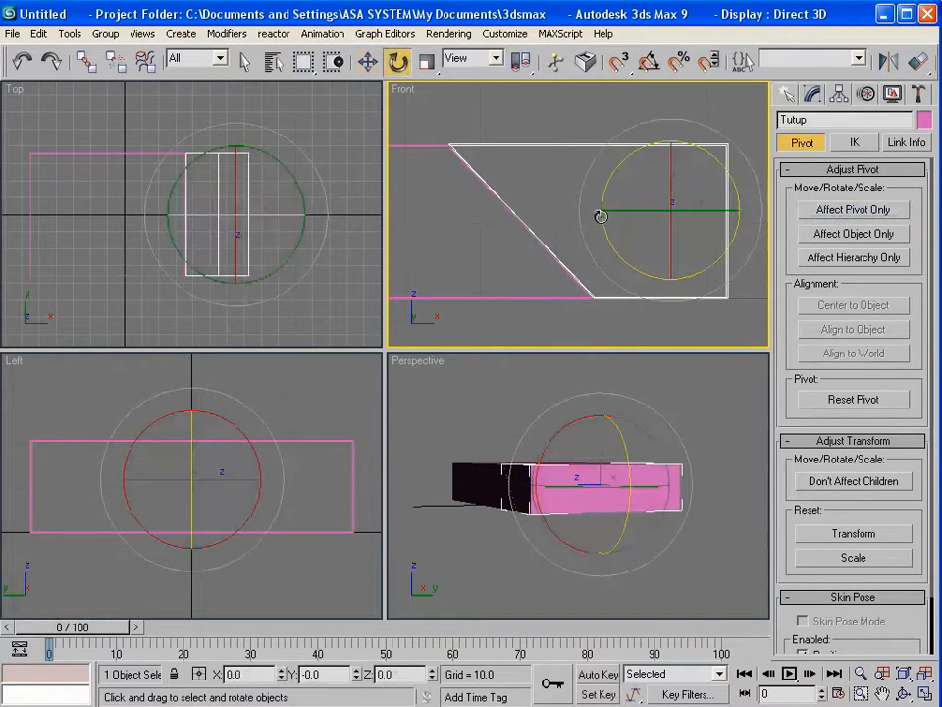
drag(603, 216, 610, 95)
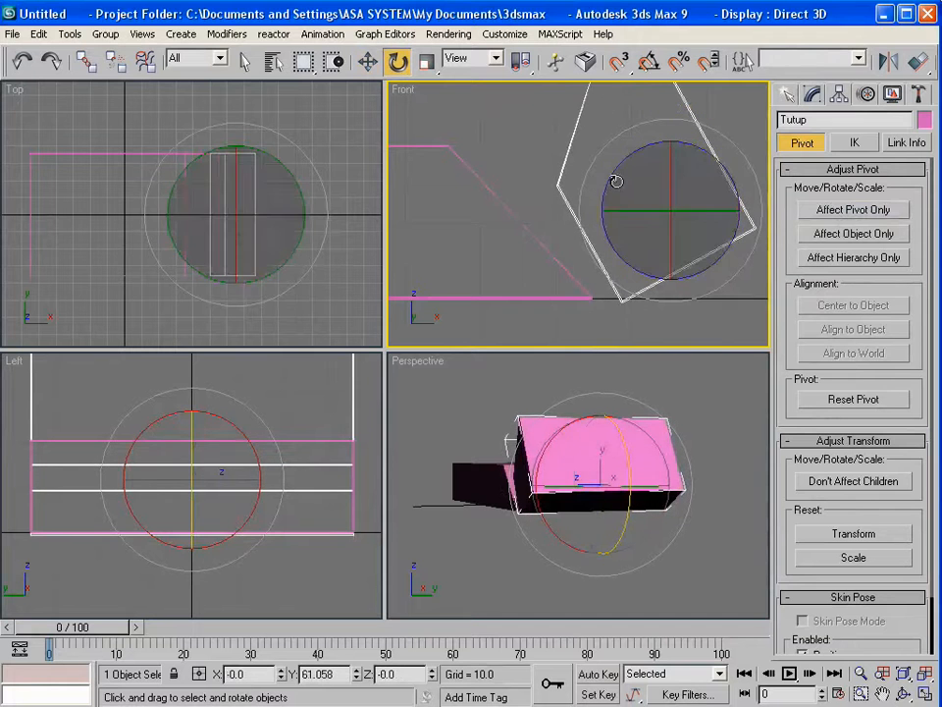
key(ctrl+z)
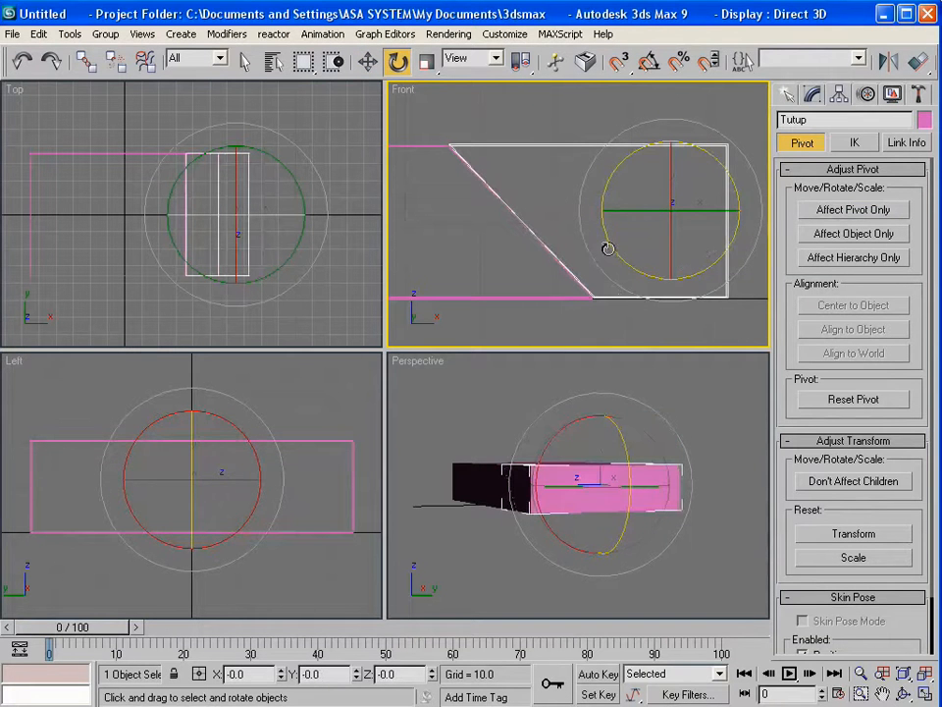
key(ctrl+z)
key(ctrl+z)
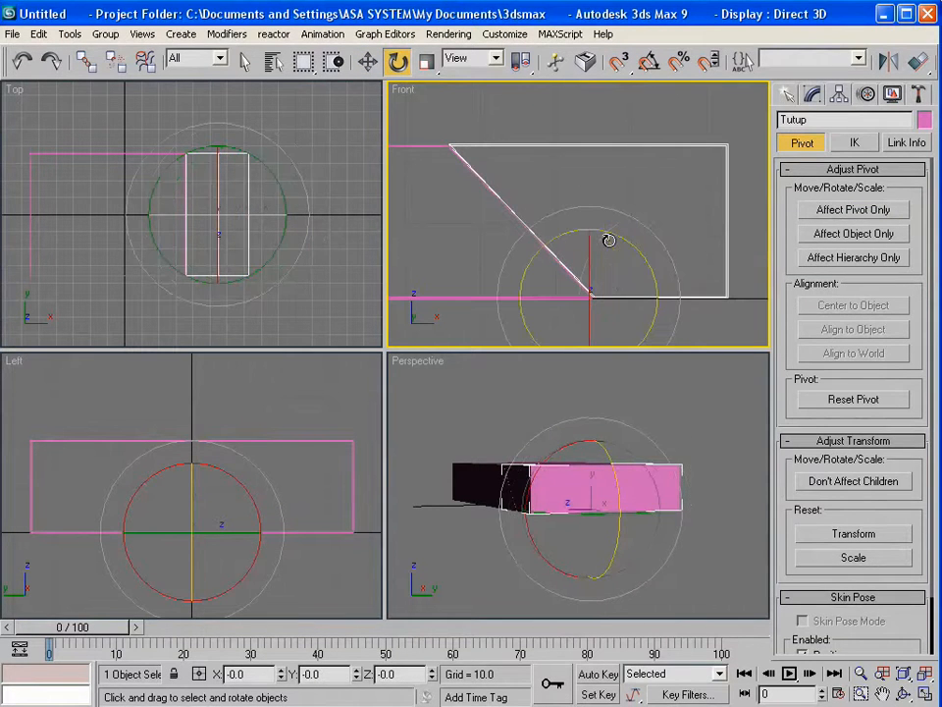
- Move only Tutup's pivot along X to the bottom corner of its slanted edge, at about X 55.09, and leave pivot editing
click(850, 212)
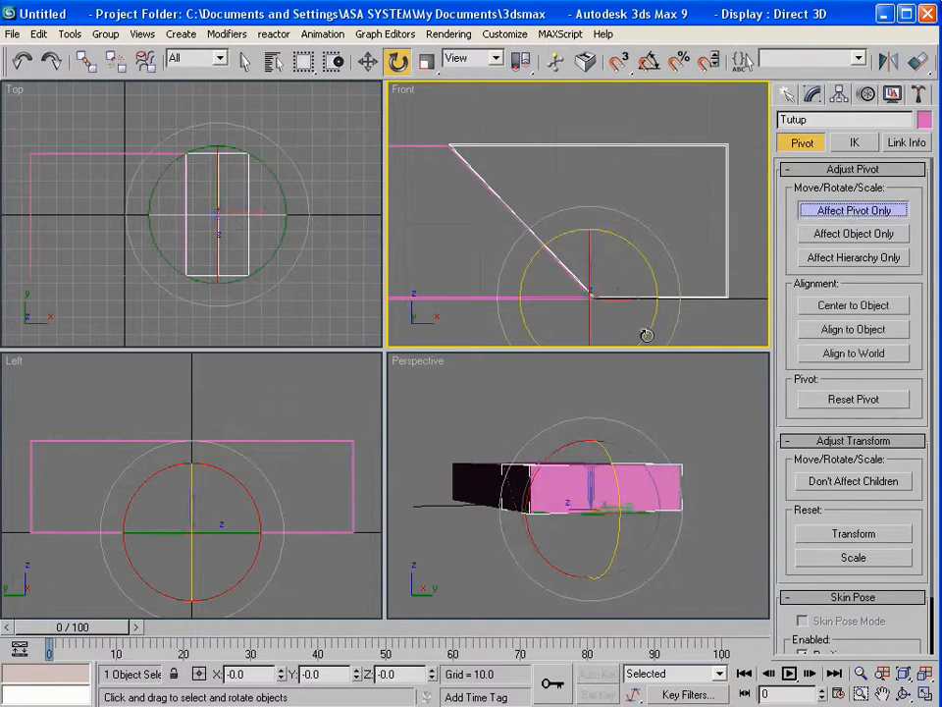
key(ctrl+w)
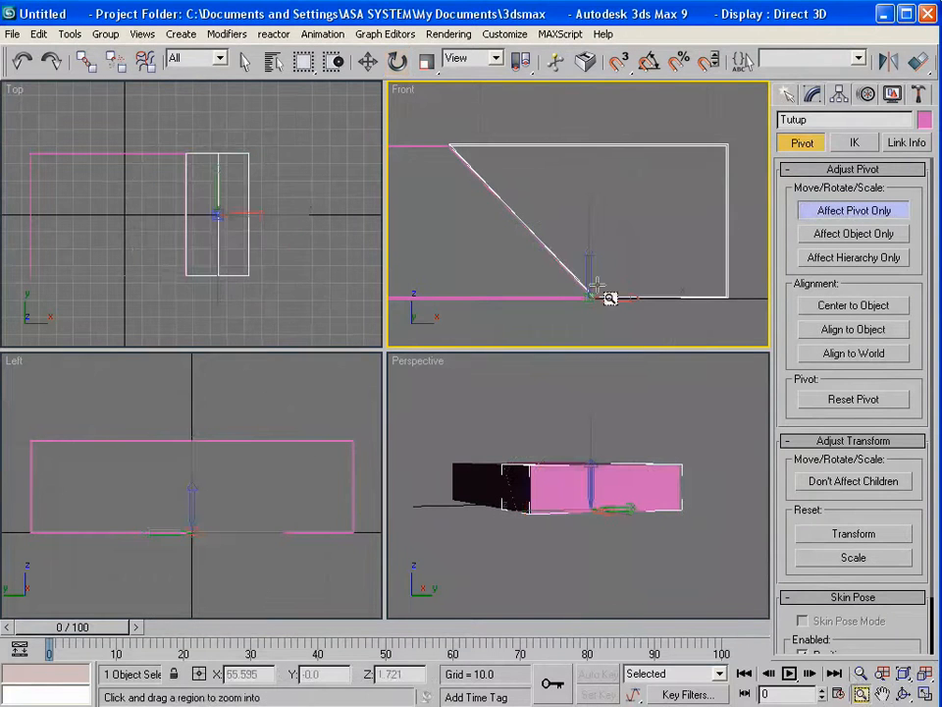
drag(548, 283, 650, 337)
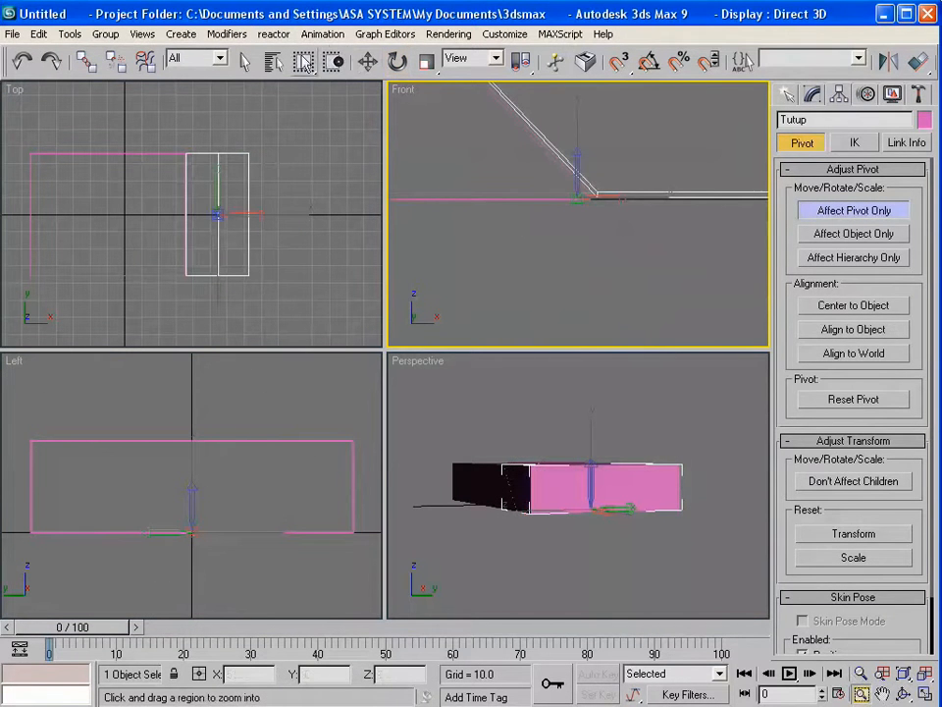
click(368, 61)
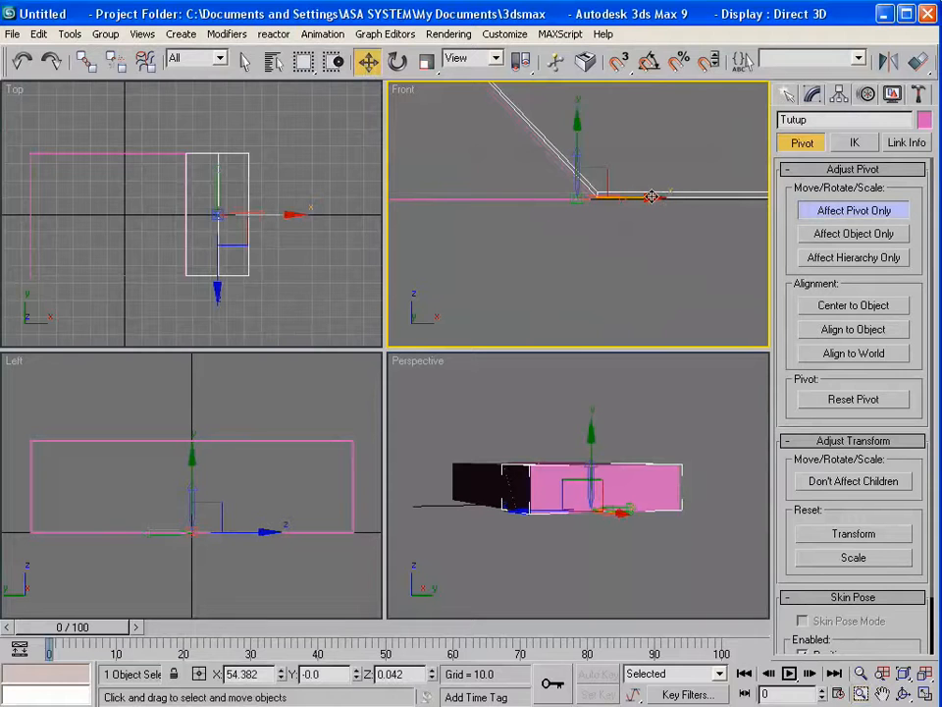
mouse_move(652, 198)
mouse_down()
mouse_move(678, 192)
mouse_move(668, 189)
mouse_up()
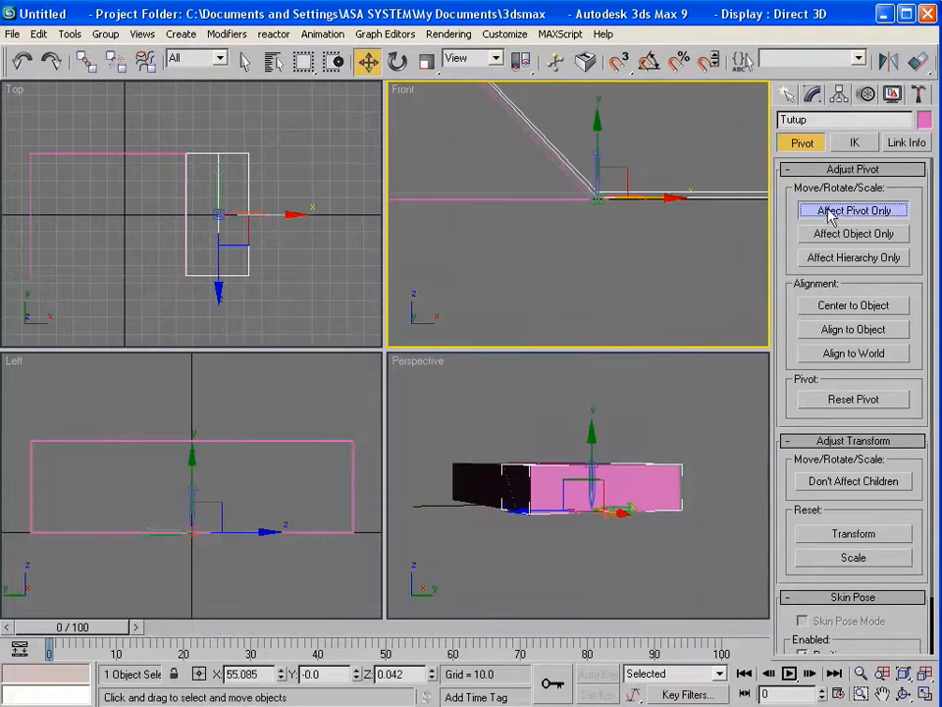
click(832, 210)
key(ctrl+shift+z)
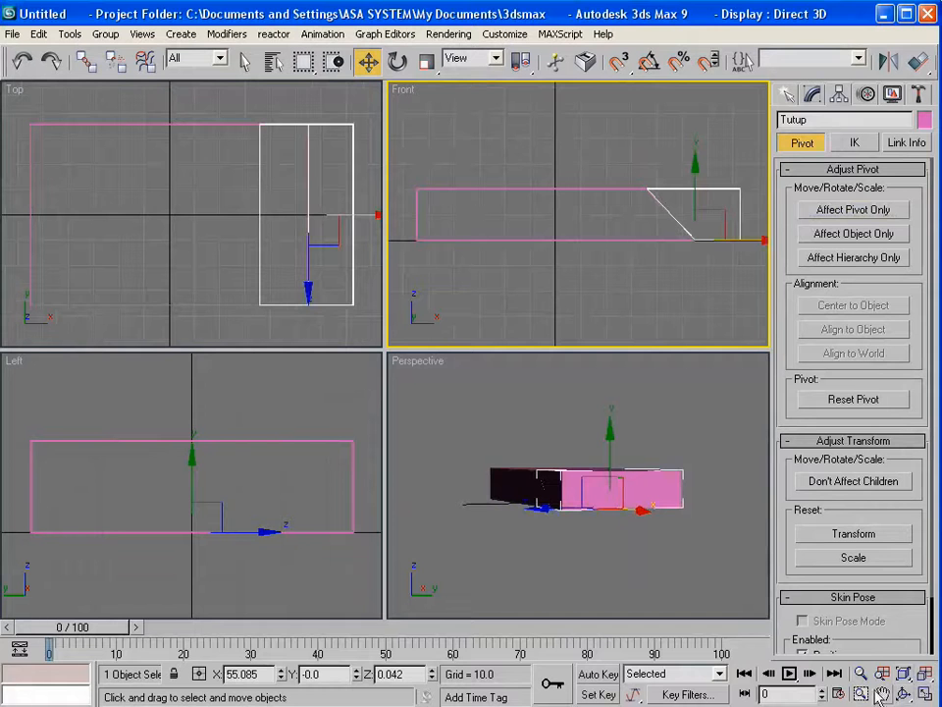
key(ctrl+r)
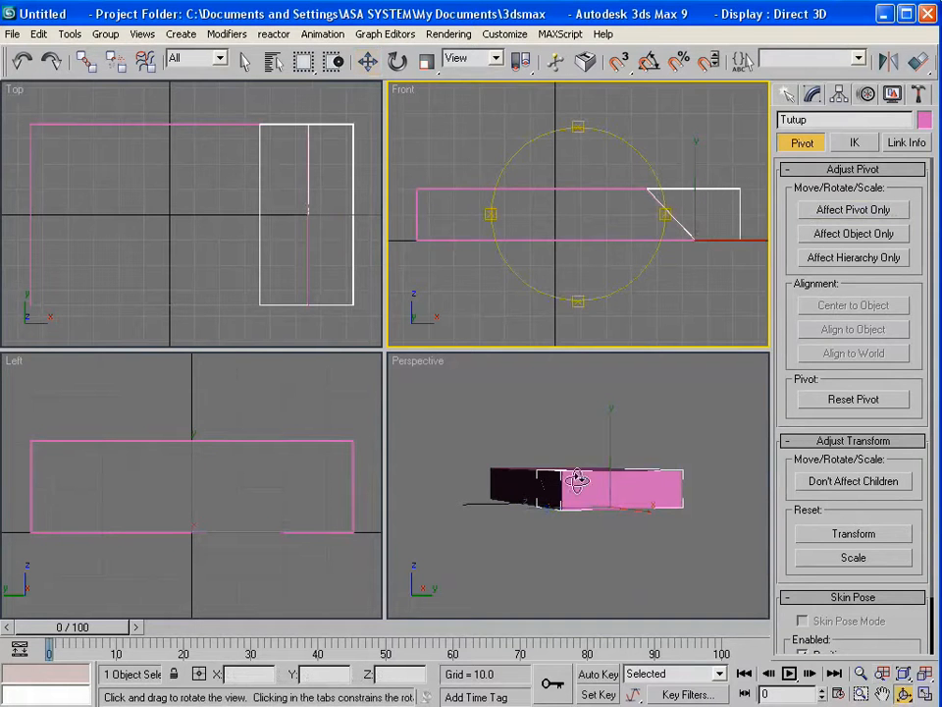
drag(575, 480, 688, 492)
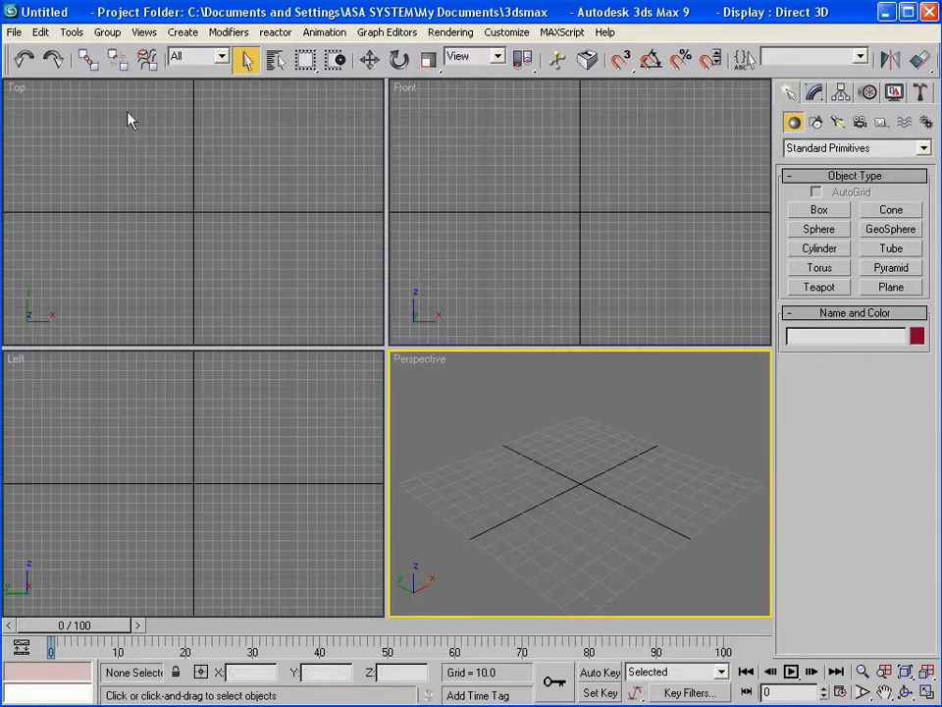
- Open the scene file 01.Modeling_BungkusRokok.max from the ASA STUDIO DATA 01 (E:) drive
click(15, 32)
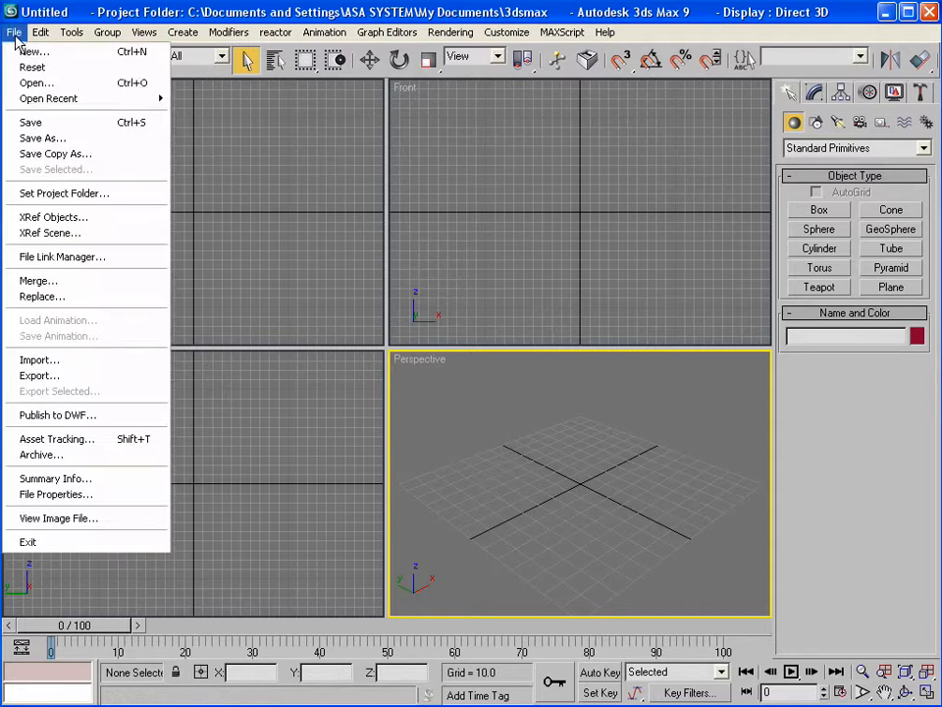
click(30, 86)
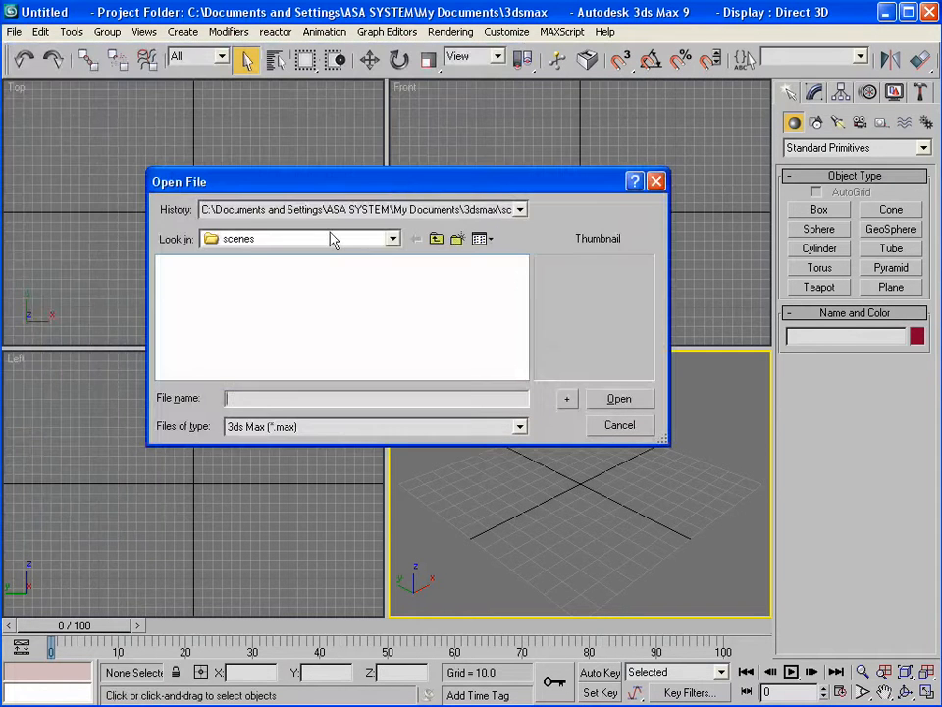
click(326, 240)
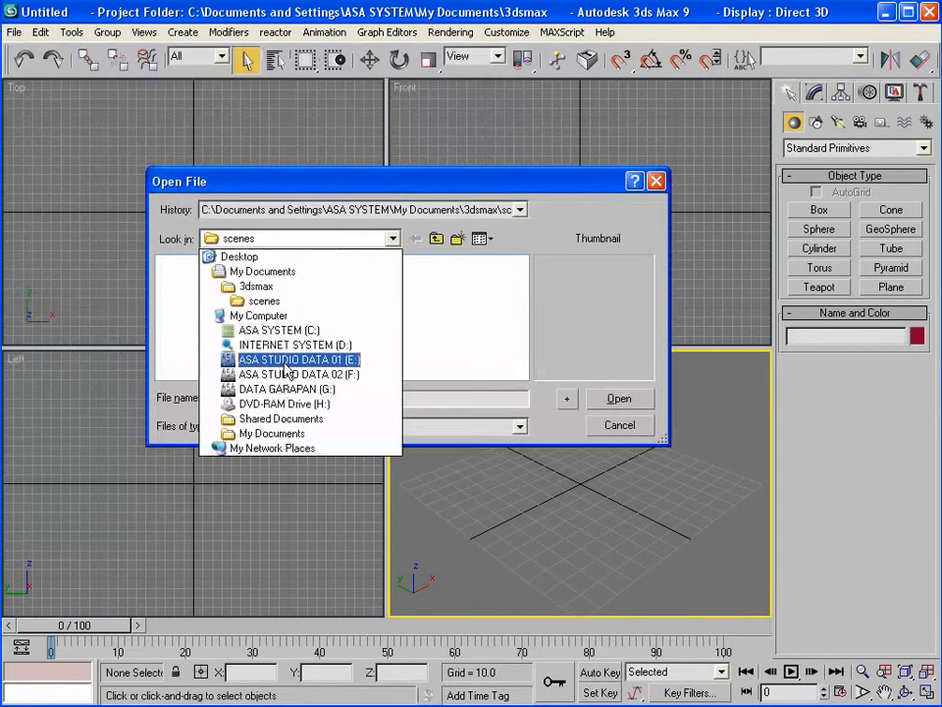
click(282, 360)
double_click(232, 266)
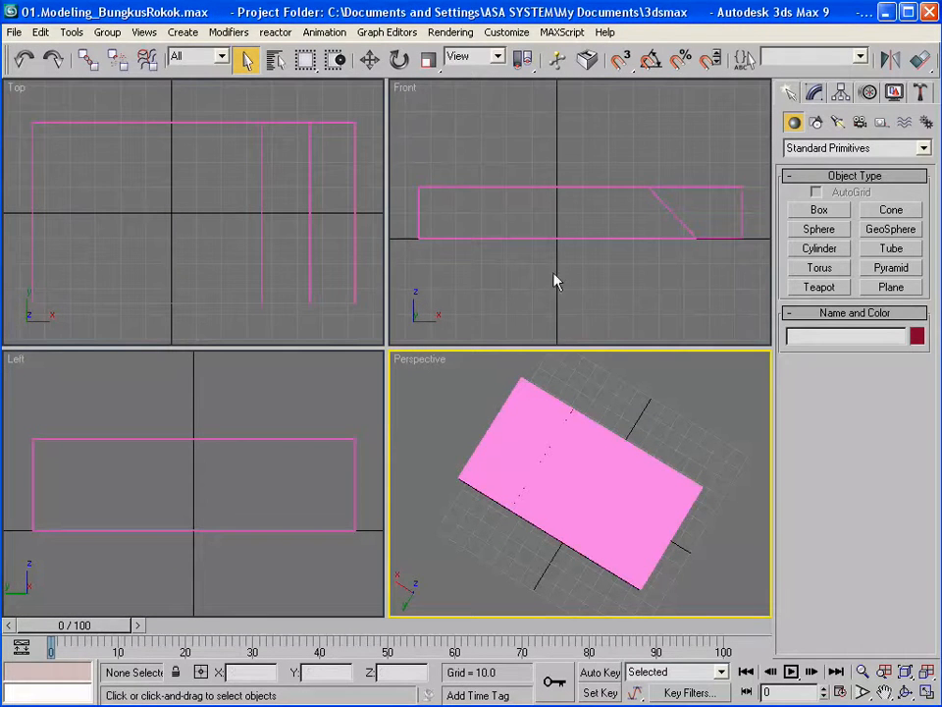
- Create a cylinder in the Left view near the package's upper corner, with radius about 4.09 and height about 81.58
click(820, 250)
drag(320, 446, 329, 458)
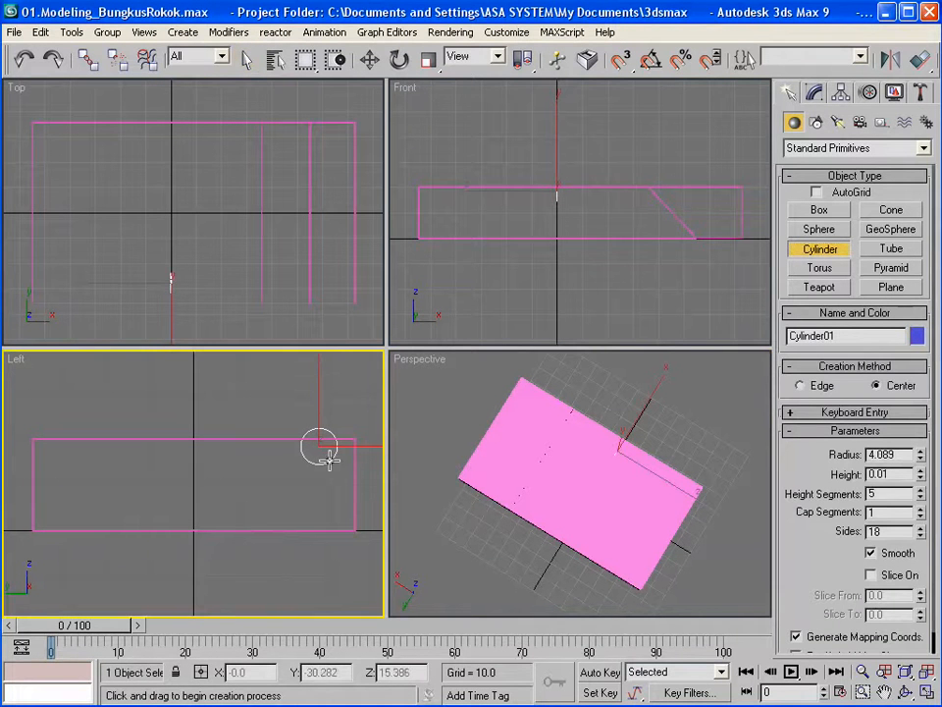
click(186, 94)
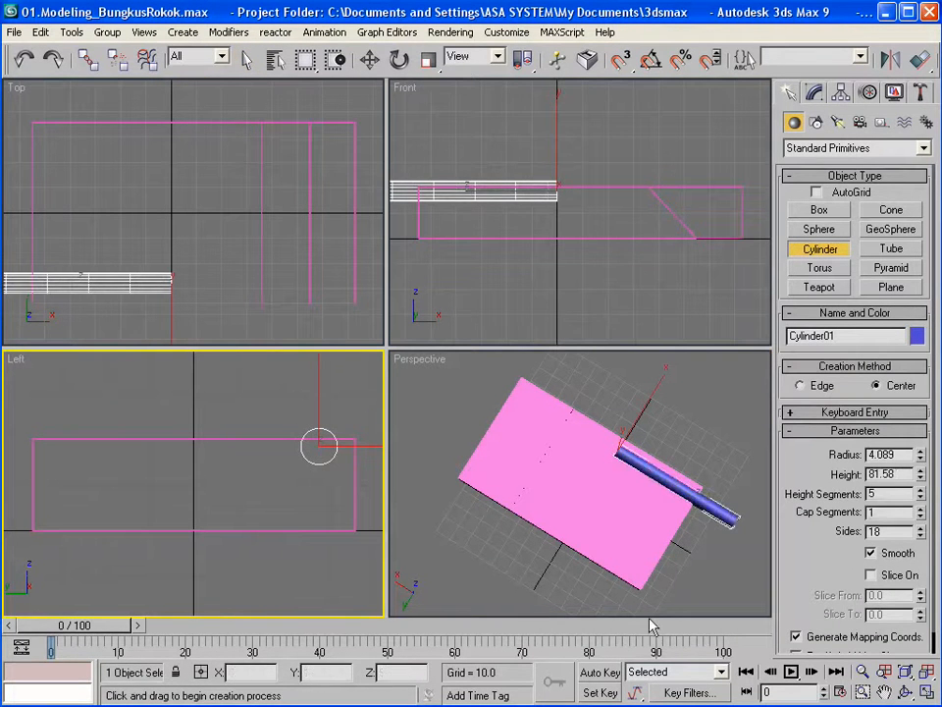
- Reduce the cylinder to 3 height segments and 10 sides
click(922, 498)
click(922, 498)
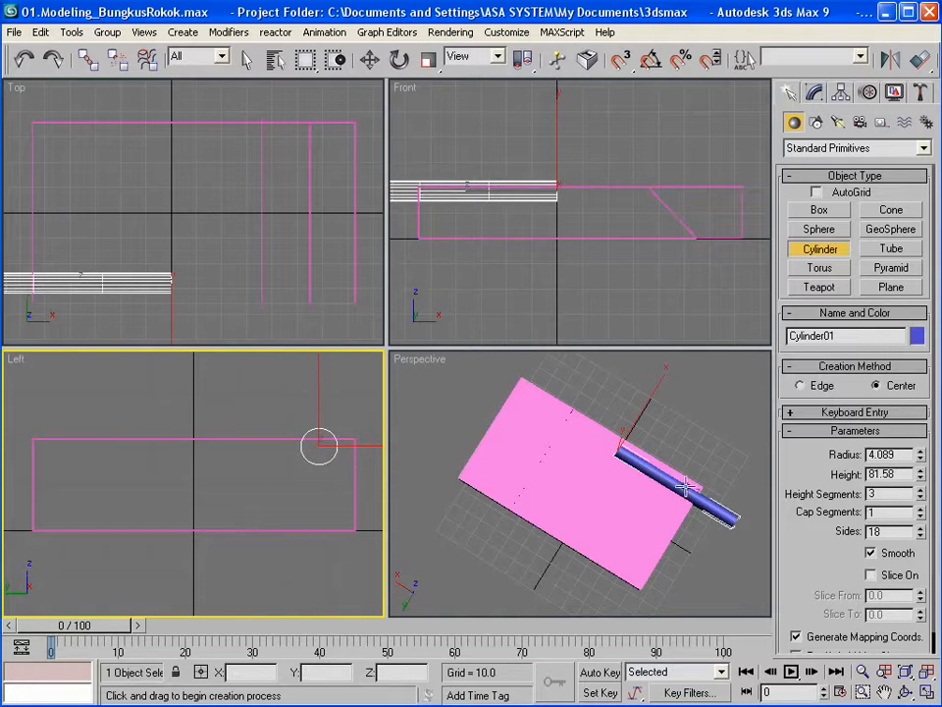
click(921, 536)
click(921, 536)
click(921, 536)
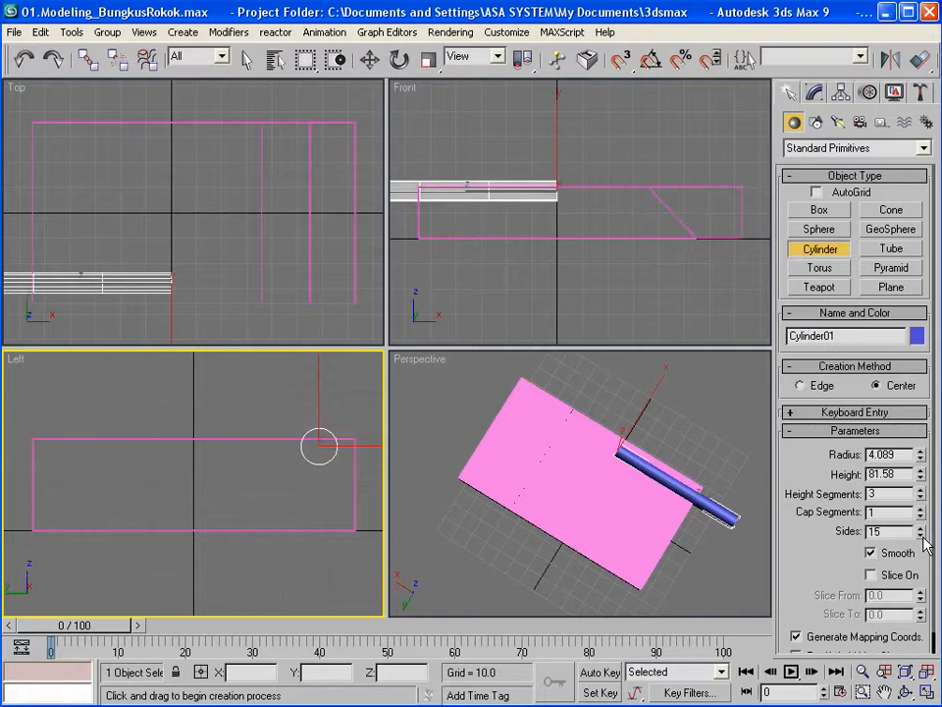
click(921, 536)
click(920, 536)
click(920, 536)
click(921, 535)
click(920, 536)
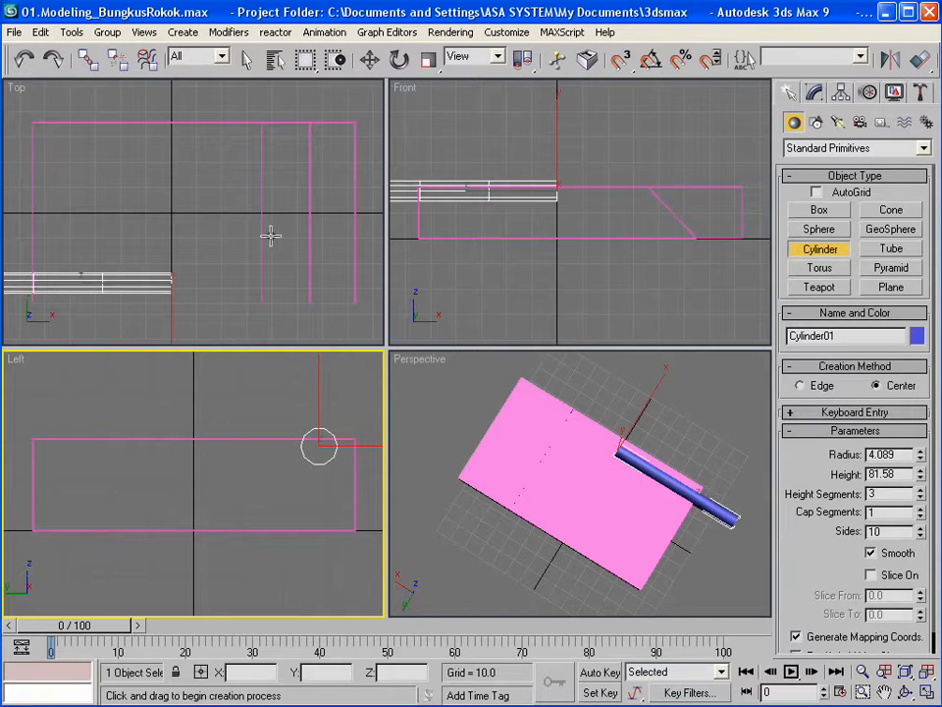
- Move the cylinder along X into the package to about X 63.0, and lower it to about Z 15.77
click(370, 60)
click(245, 282)
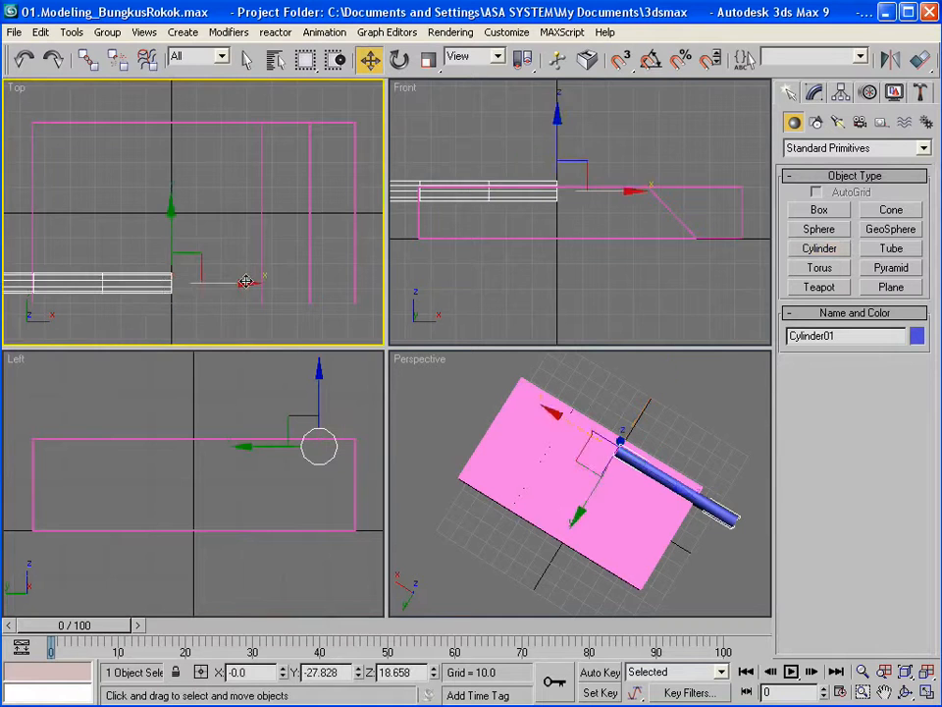
drag(247, 282, 407, 282)
click(321, 423)
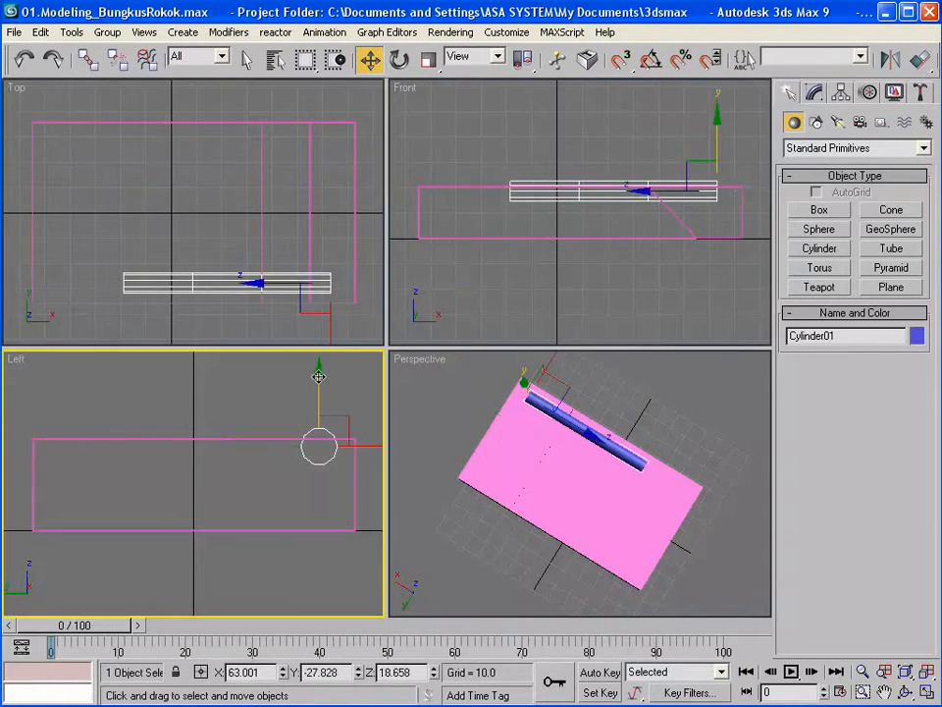
drag(320, 377, 320, 390)
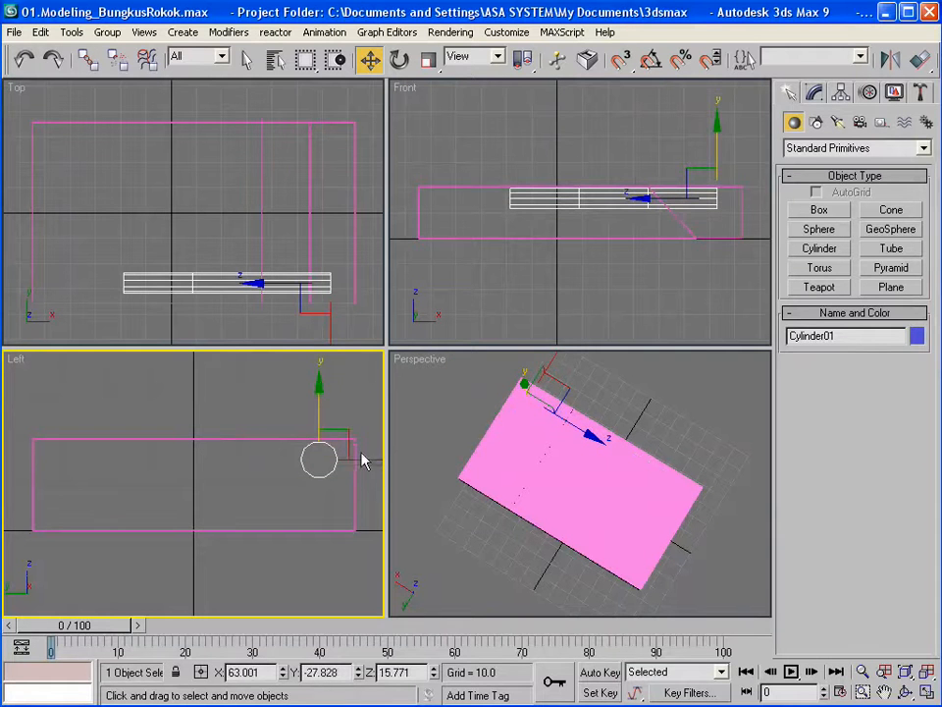
- Shift the cylinder toward the package's nearest side wall and scale it uniformly to about 111.6%
drag(364, 459, 378, 458)
drag(342, 405, 360, 461)
click(429, 61)
click(371, 62)
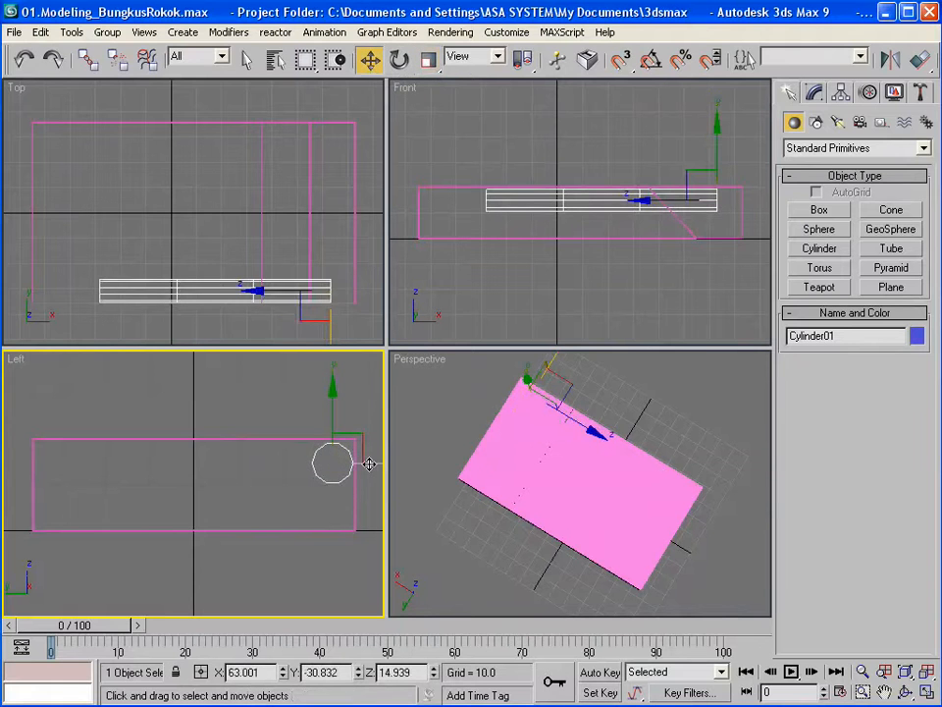
click(429, 60)
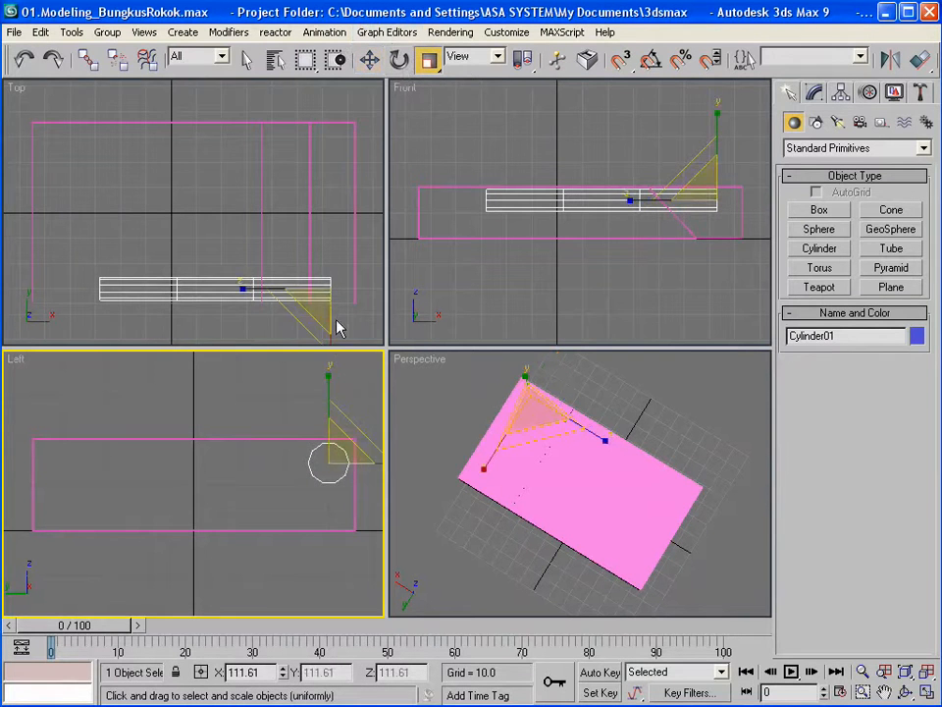
- Stretch the cylinder along its length in the Top view to about 141.4%, so it nearly spans the package
right_click(339, 326)
key(ctrl+p)
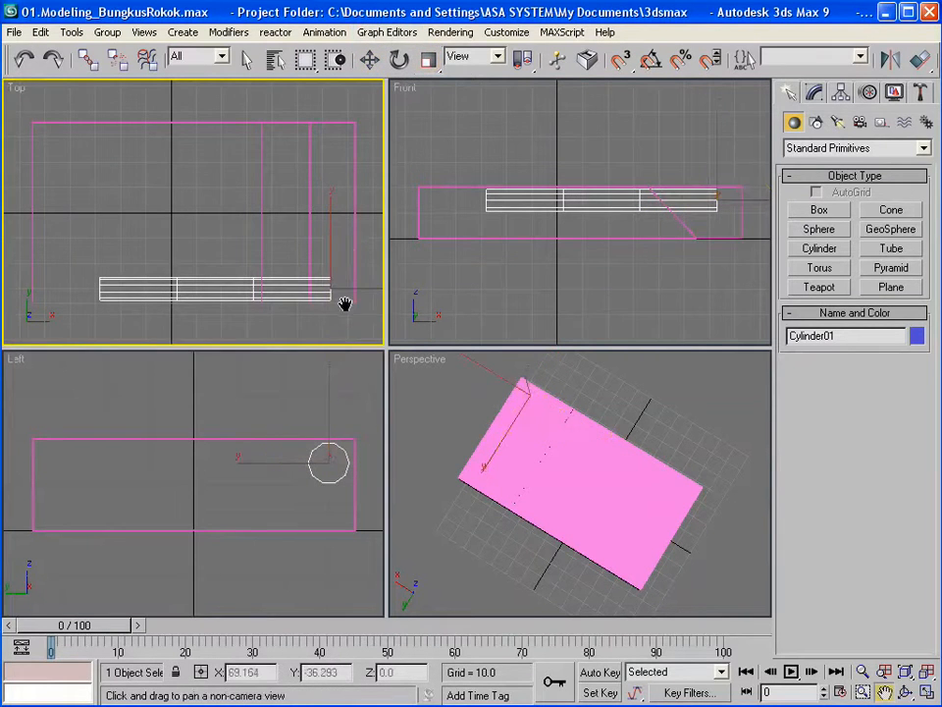
mouse_move(343, 301)
mouse_down()
mouse_move(311, 303)
mouse_move(326, 300)
mouse_up()
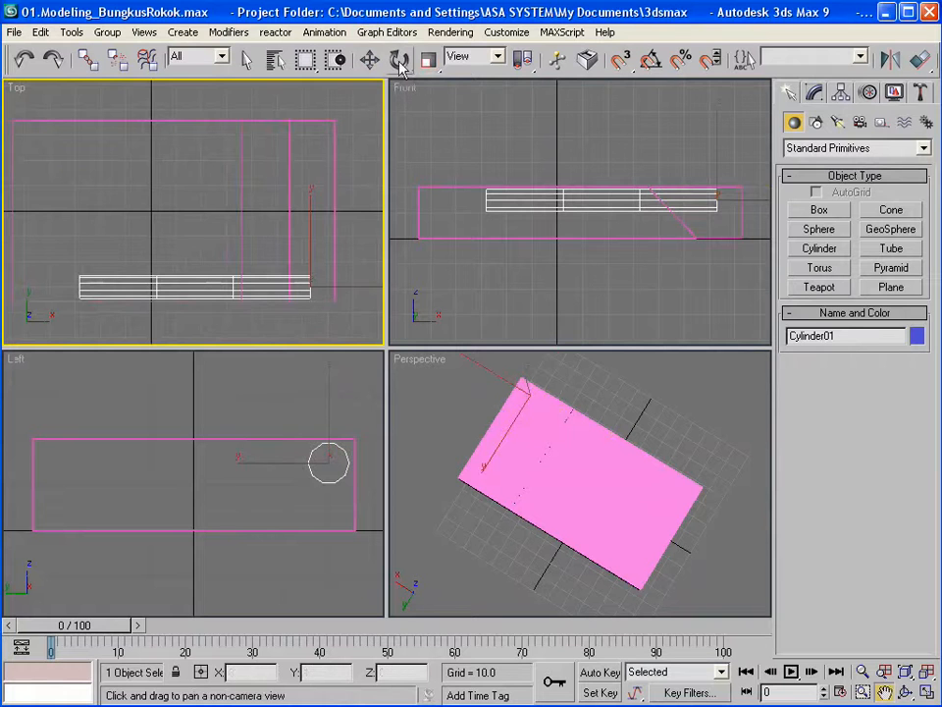
click(428, 62)
drag(374, 287, 391, 286)
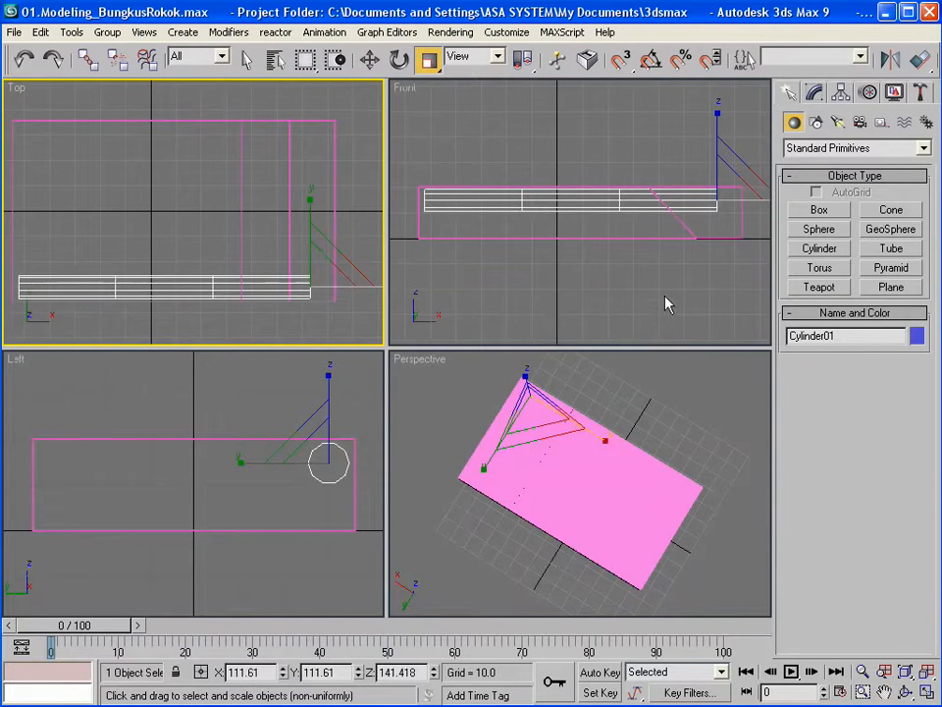
- Select Tutup in the Front view and rotate it open around its pivot by about 18.7 degrees
click(400, 60)
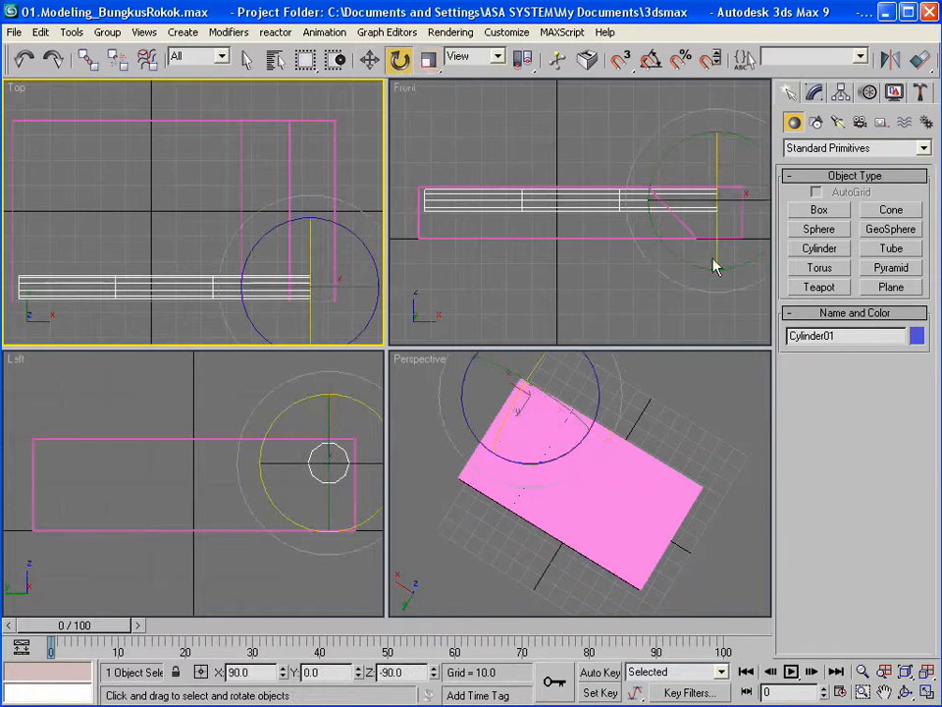
click(742, 228)
drag(645, 283, 615, 253)
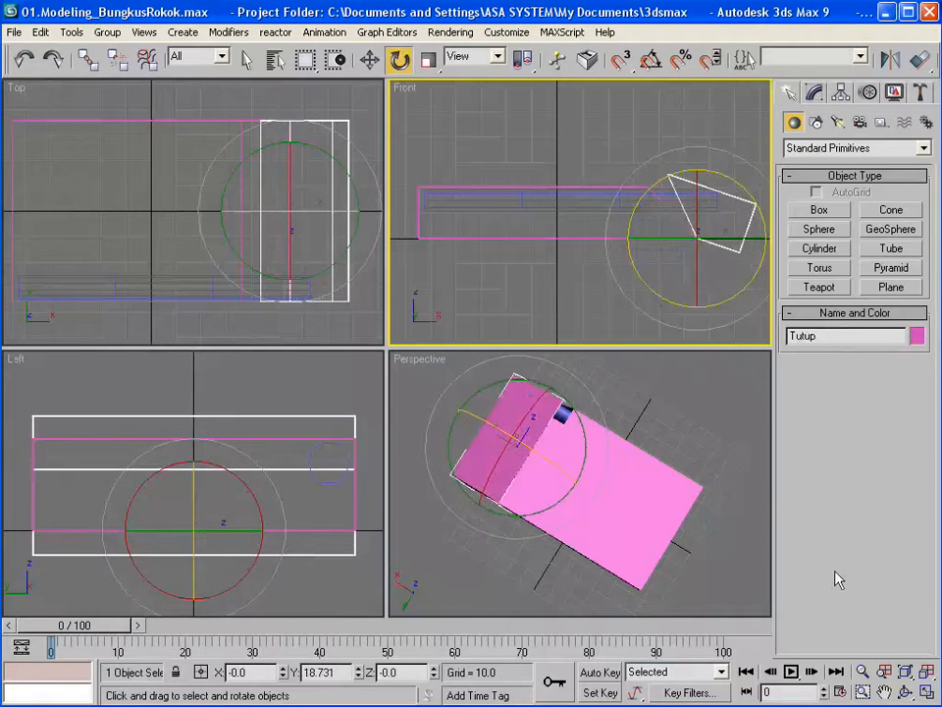
- Move the cylinder along X toward the package's closed end, to about X 56.7
click(863, 692)
drag(609, 499, 597, 385)
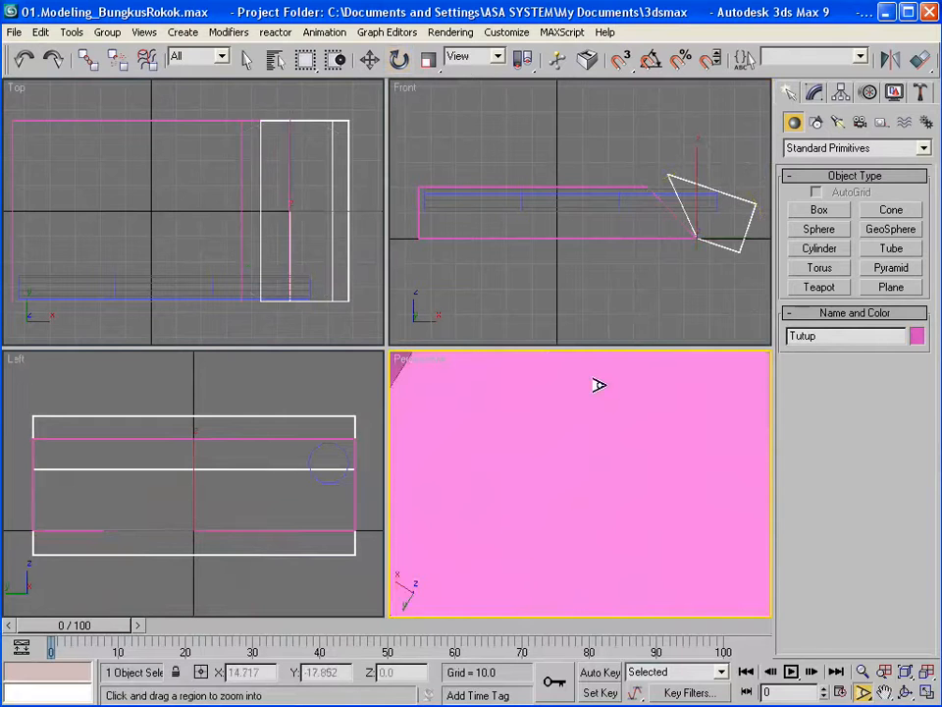
click(884, 692)
drag(510, 375, 608, 484)
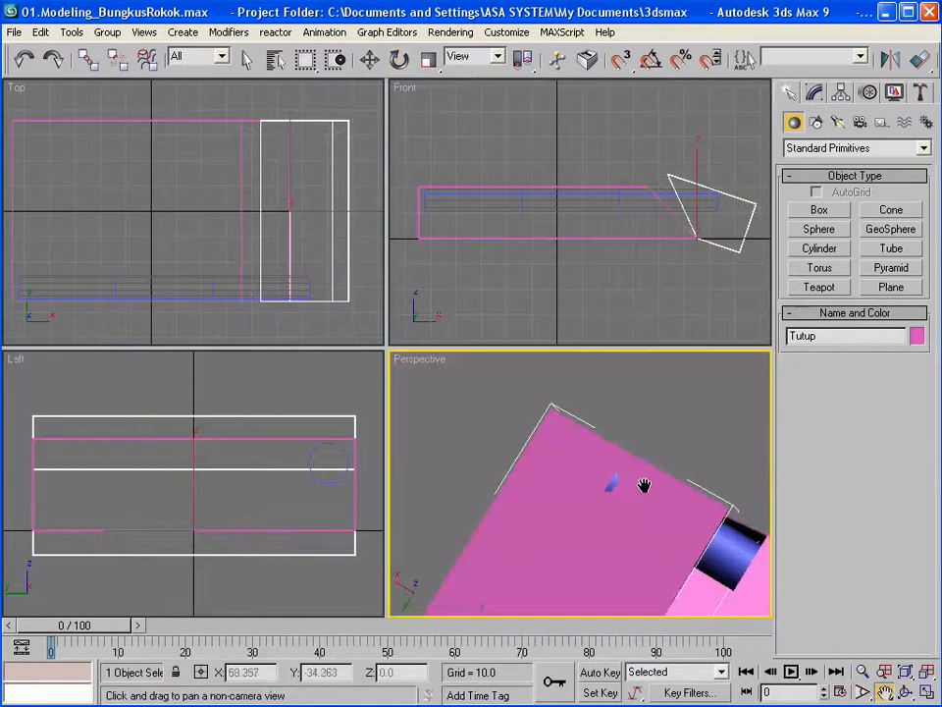
click(369, 60)
click(306, 290)
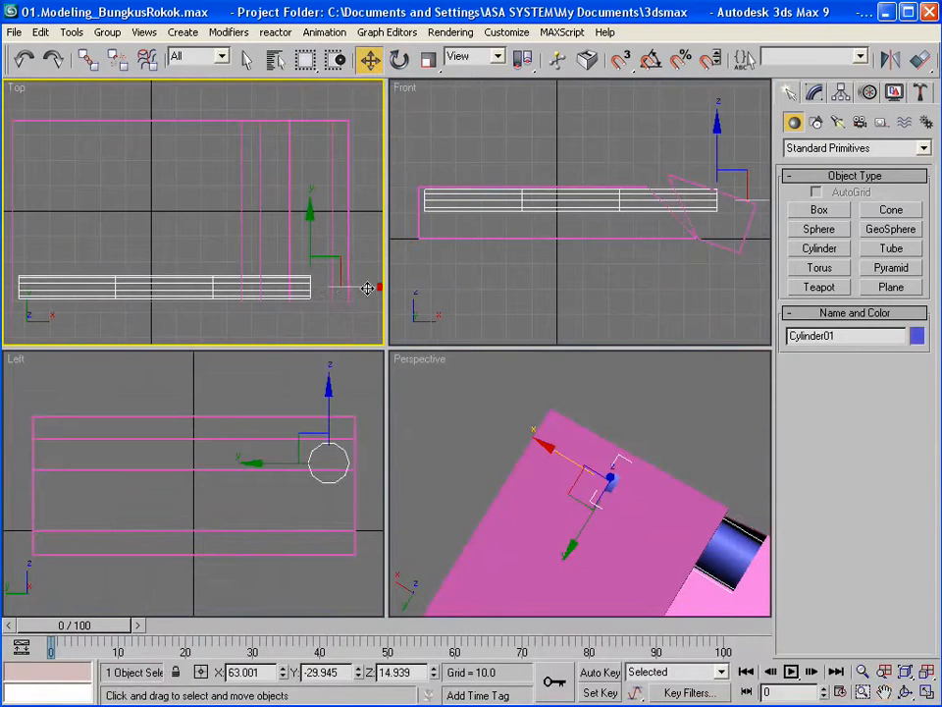
drag(368, 286, 352, 288)
- Rotate the Tutup cover slightly further open around its pivot in the Front view
click(744, 238)
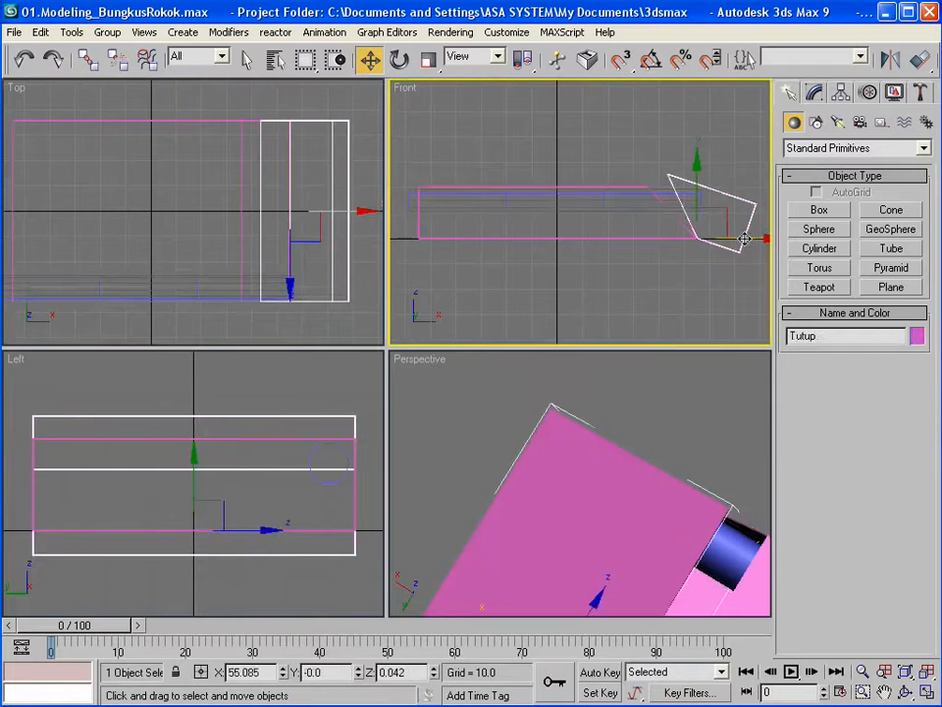
click(398, 60)
drag(653, 212, 622, 179)
- Shorten the cylinder along its length in the Top view so its far end fits inside the package
click(88, 289)
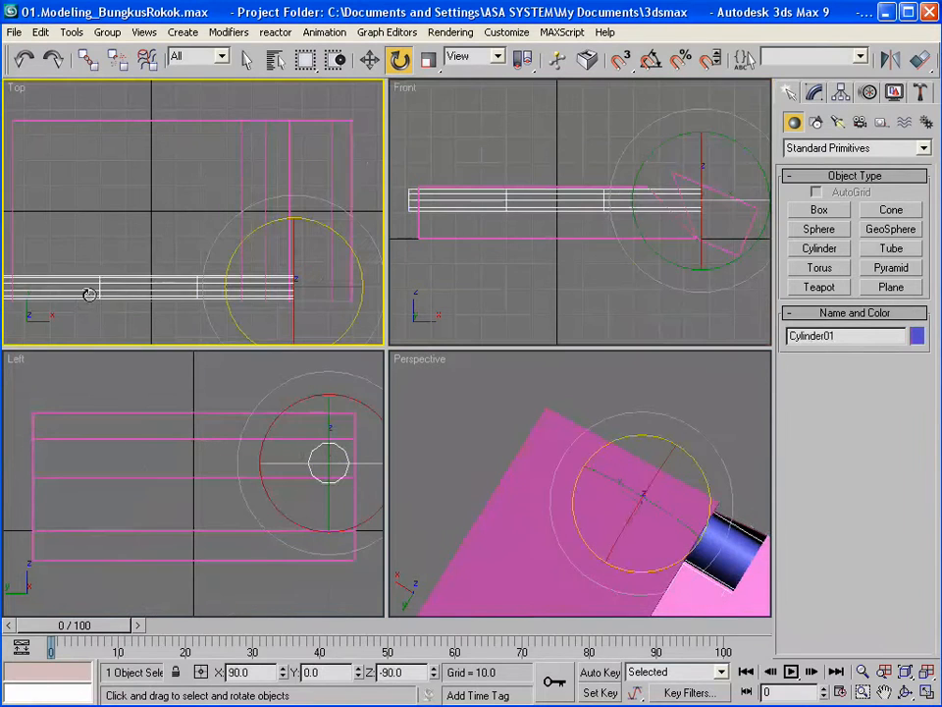
click(429, 61)
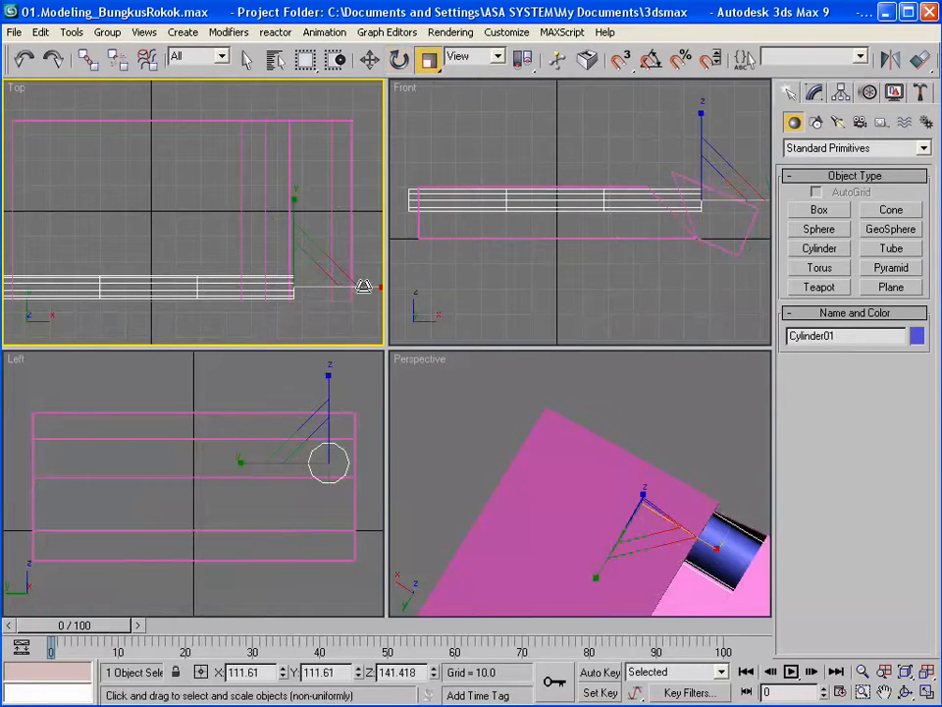
drag(363, 286, 359, 285)
- Hide every object except the cylinder
click(864, 690)
drag(648, 532, 642, 556)
middle_drag(655, 573, 592, 502)
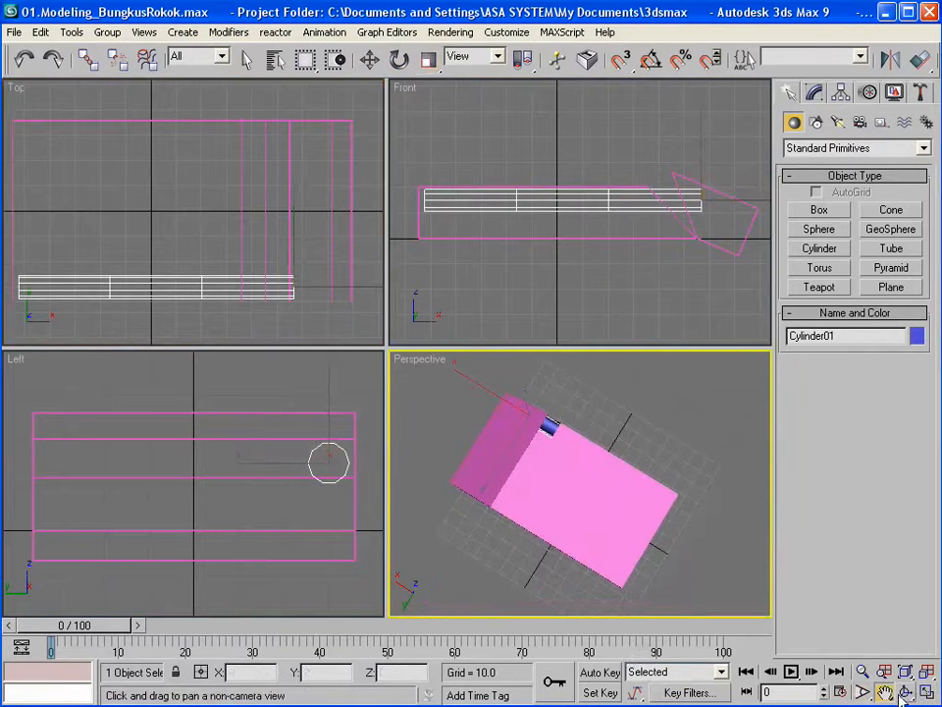
key(ctrl+r)
drag(600, 550, 411, 402)
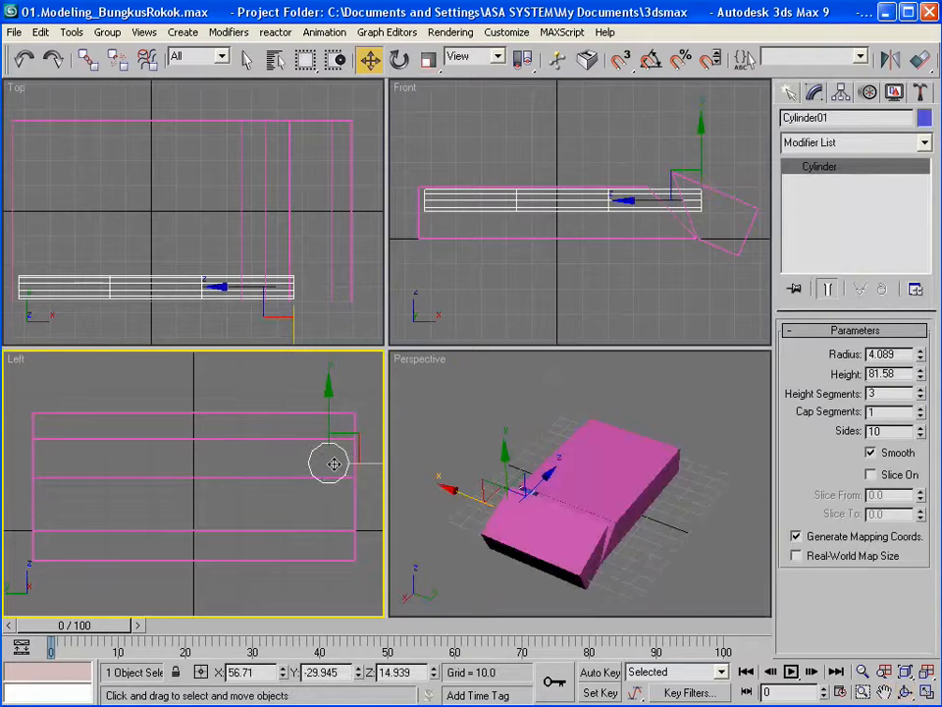
right_click(333, 467)
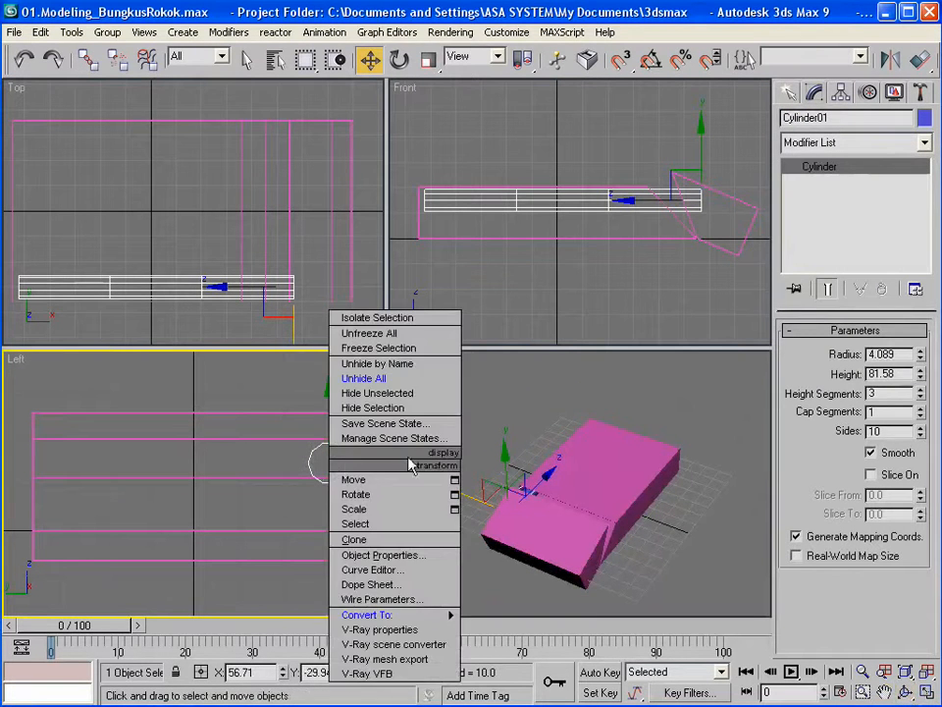
click(405, 394)
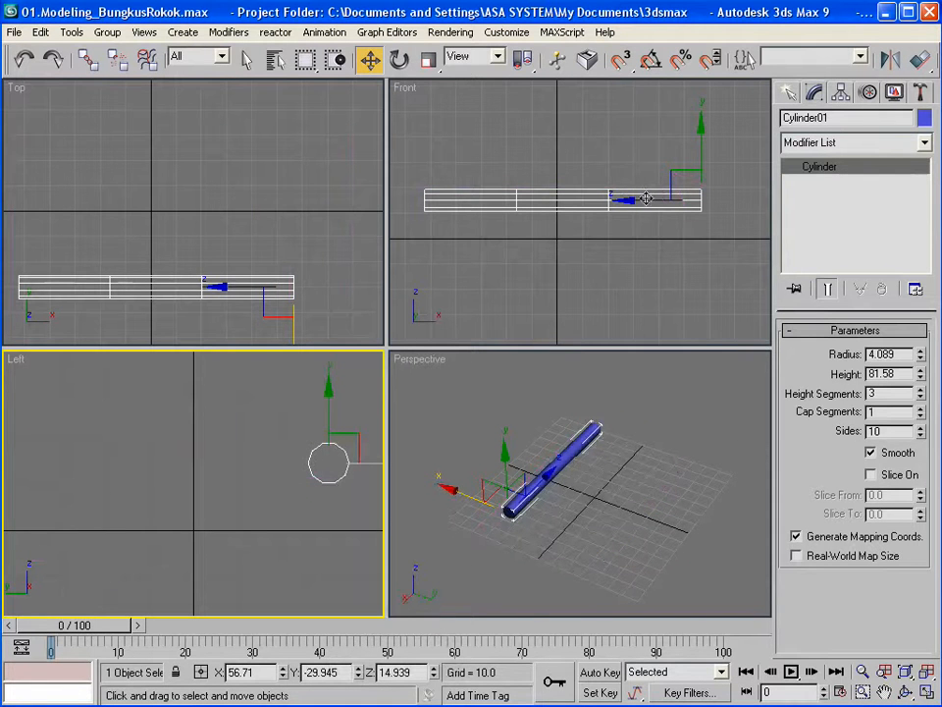
- Convert the isolated cylinder to an Editable Poly
click(502, 200)
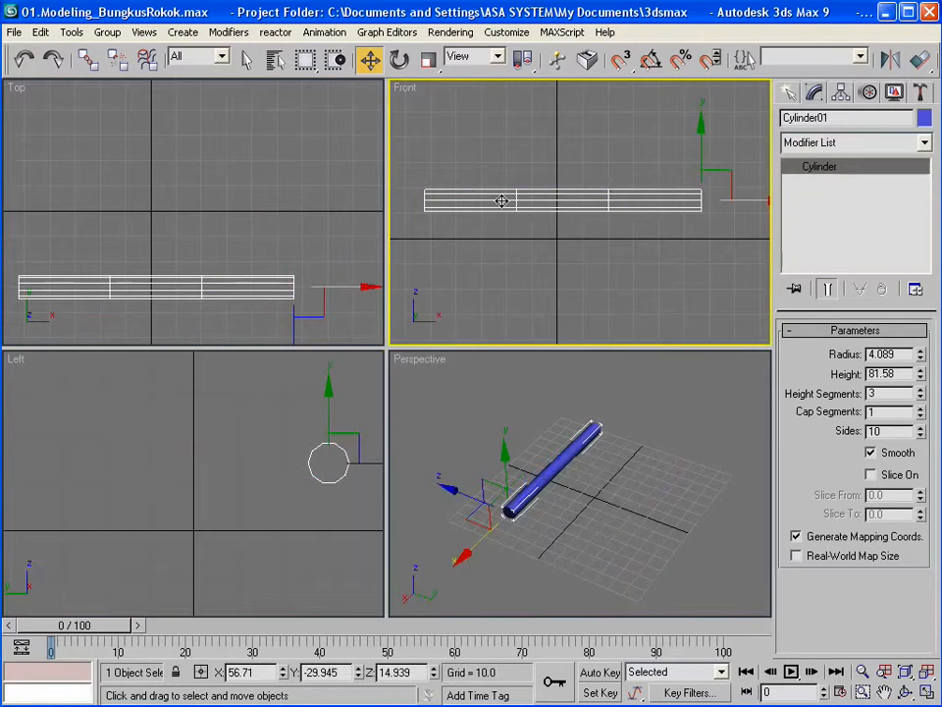
right_click(502, 200)
mouse_move(589, 352)
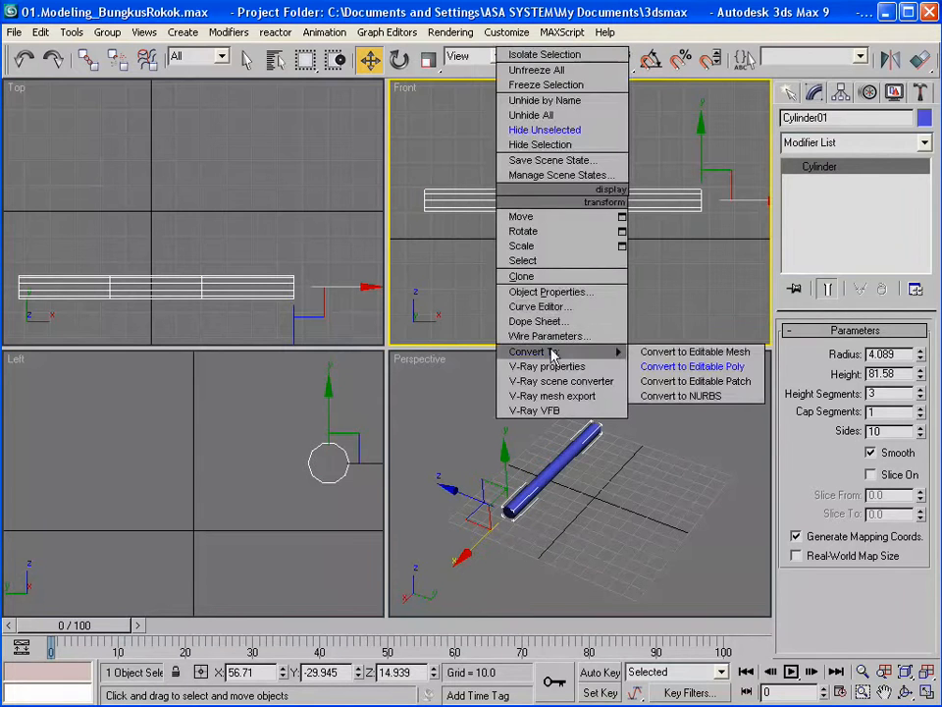
click(693, 366)
- At vertex level, move the cylinder's inner vertex ring nearest the pack opening along X to about X 36.7
click(792, 168)
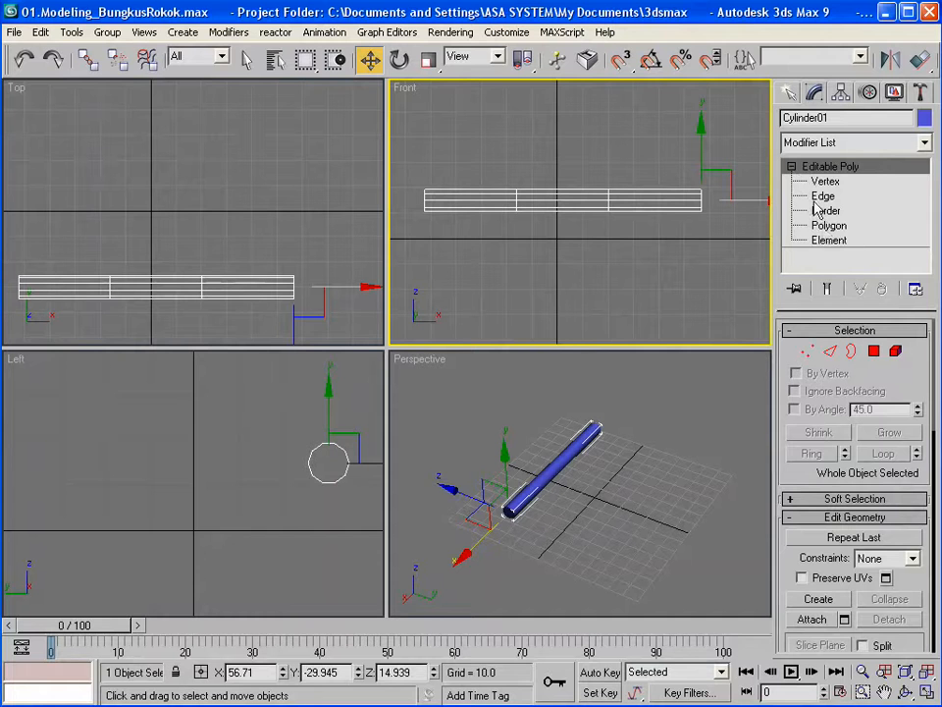
click(825, 183)
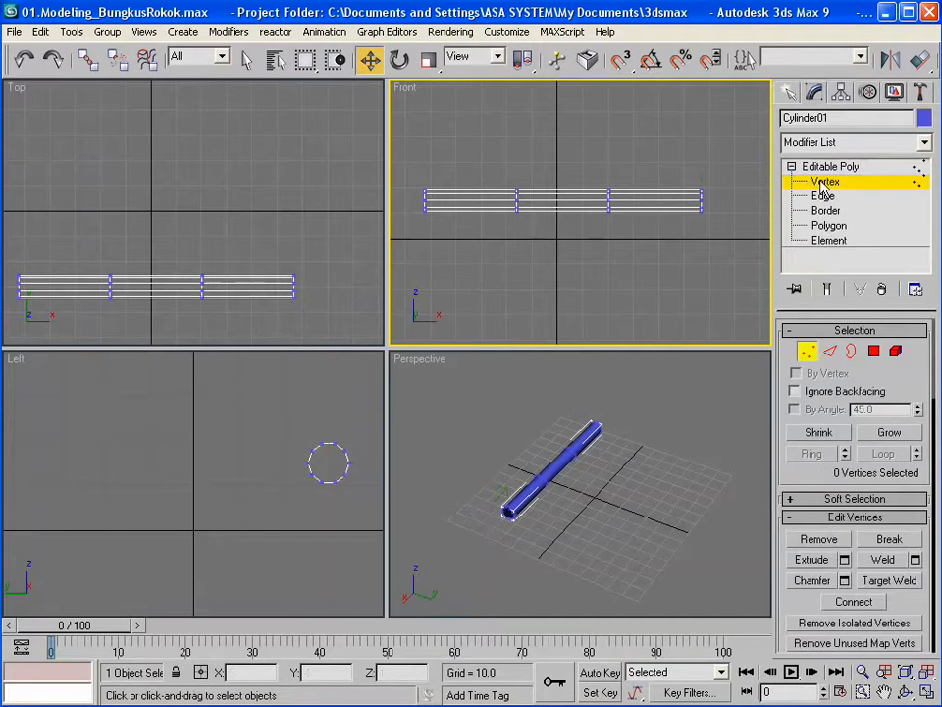
click(796, 186)
click(808, 352)
click(822, 183)
click(823, 183)
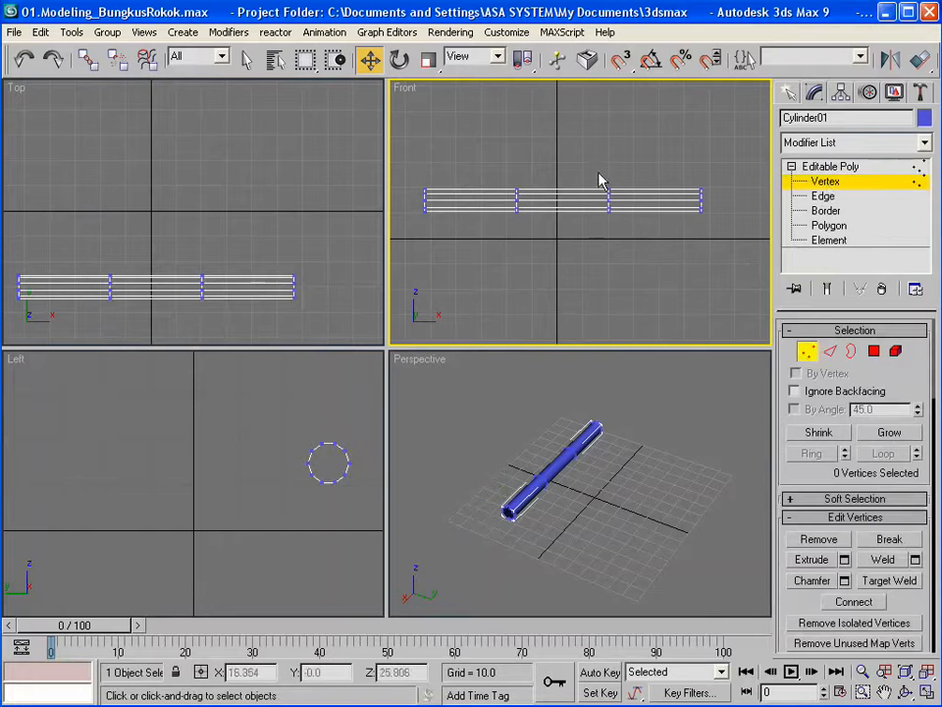
drag(599, 174, 640, 236)
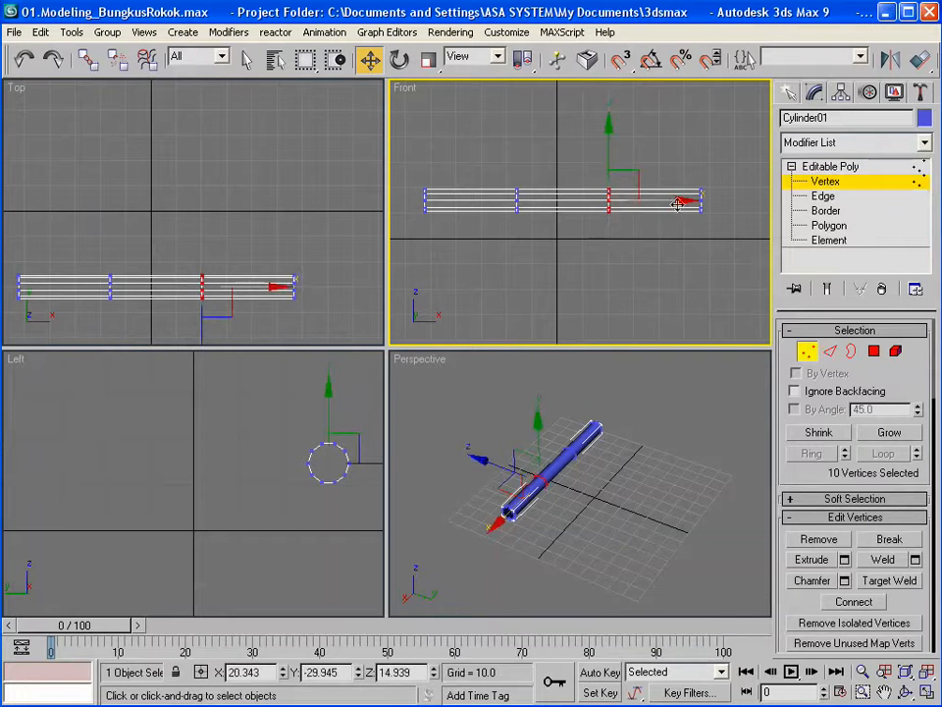
drag(678, 203, 716, 201)
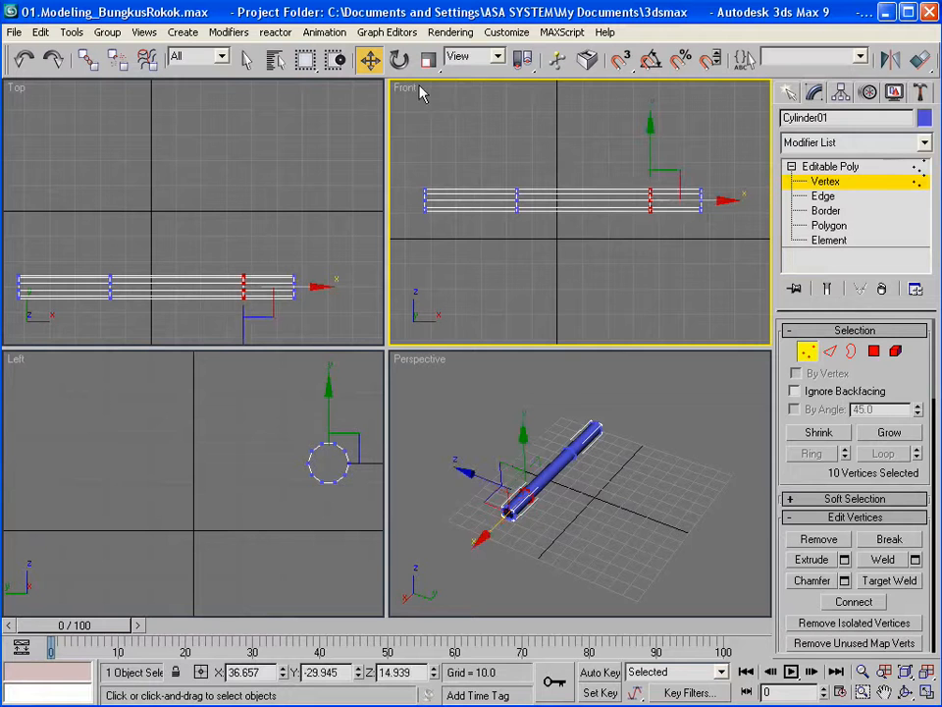
- Move the other inner vertex ring to about X 30.1, close beside the first, and leave vertex editing
mouse_move(502, 172)
mouse_down()
mouse_move(522, 191)
mouse_move(536, 236)
mouse_up()
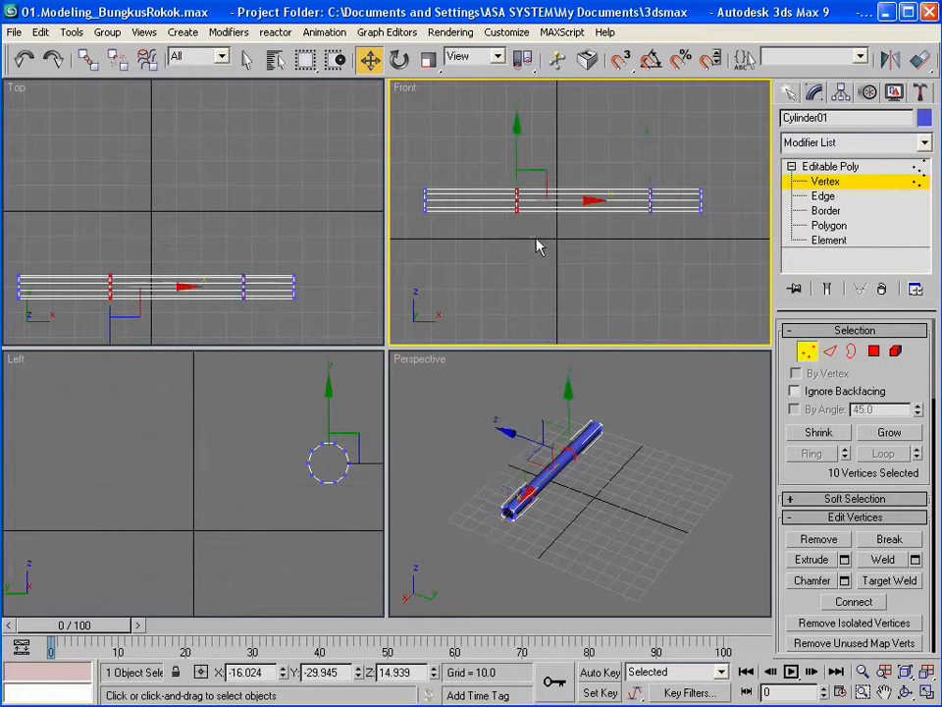
drag(587, 200, 704, 197)
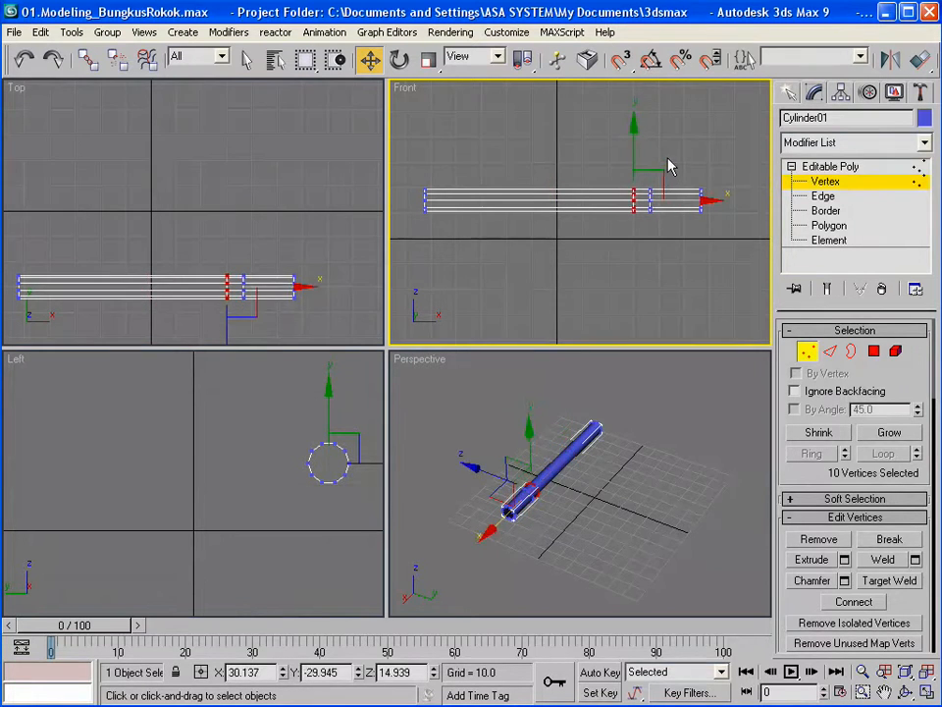
click(675, 197)
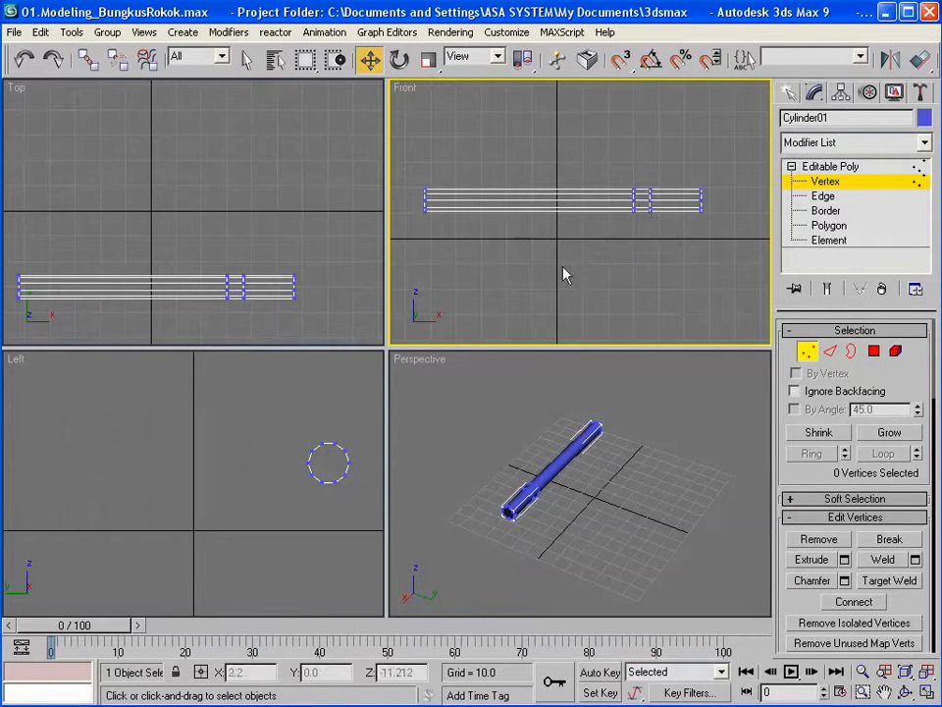
click(808, 353)
- Unhide all objects, then hide only the Tutup cover
click(272, 282)
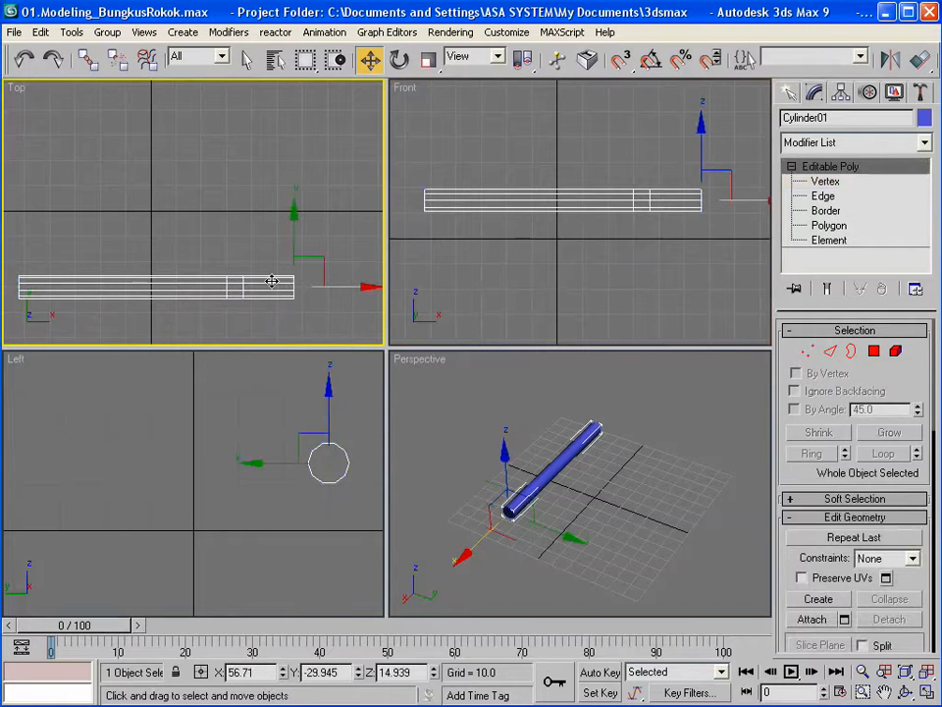
right_click(272, 282)
click(307, 199)
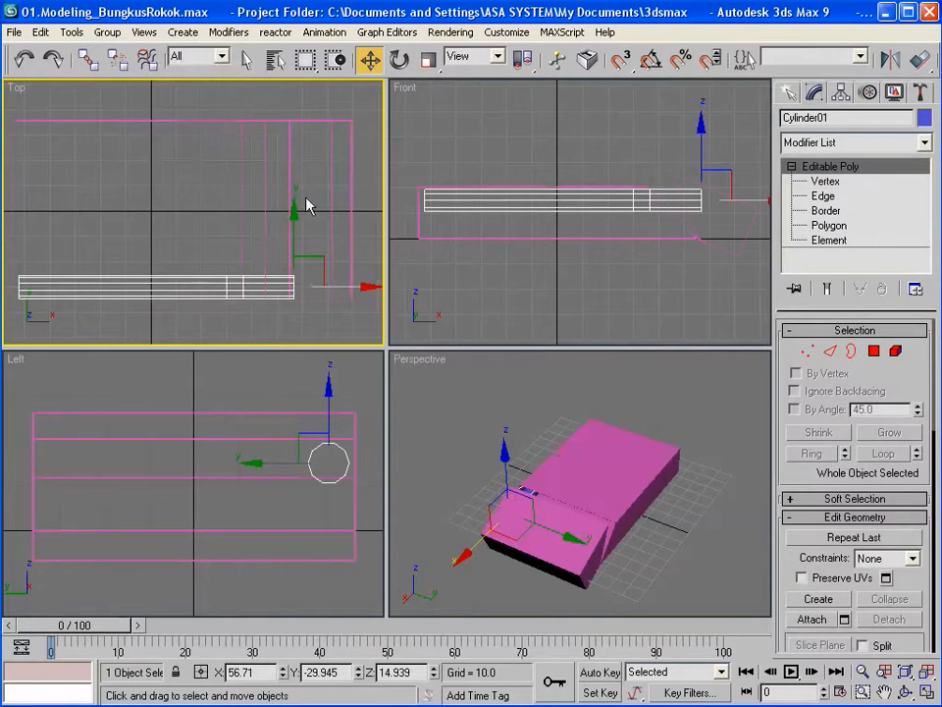
right_click(751, 230)
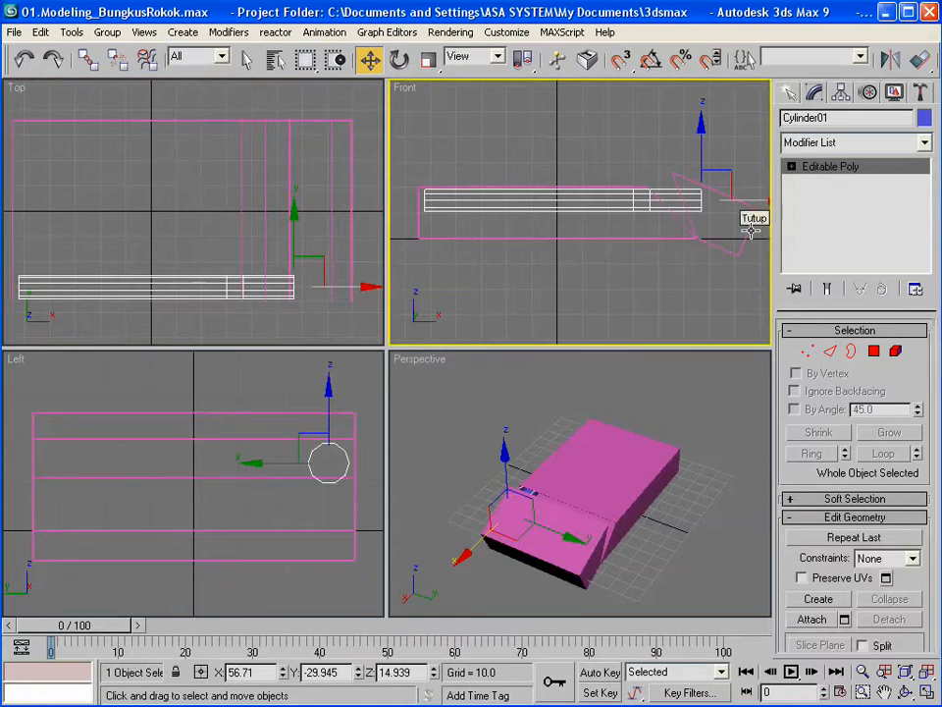
click(746, 225)
right_click(745, 222)
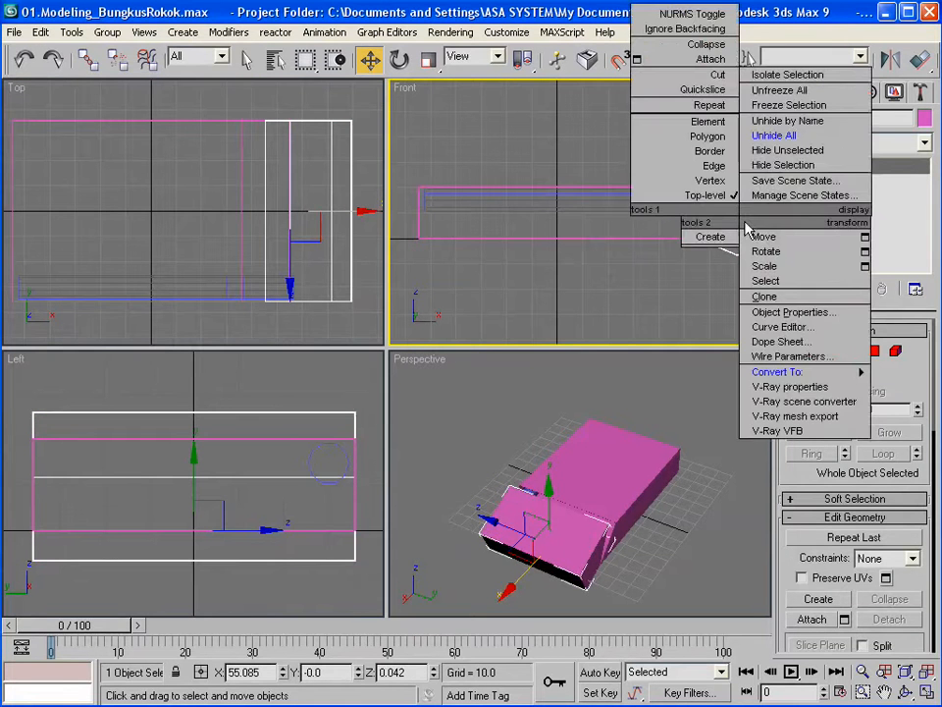
click(769, 165)
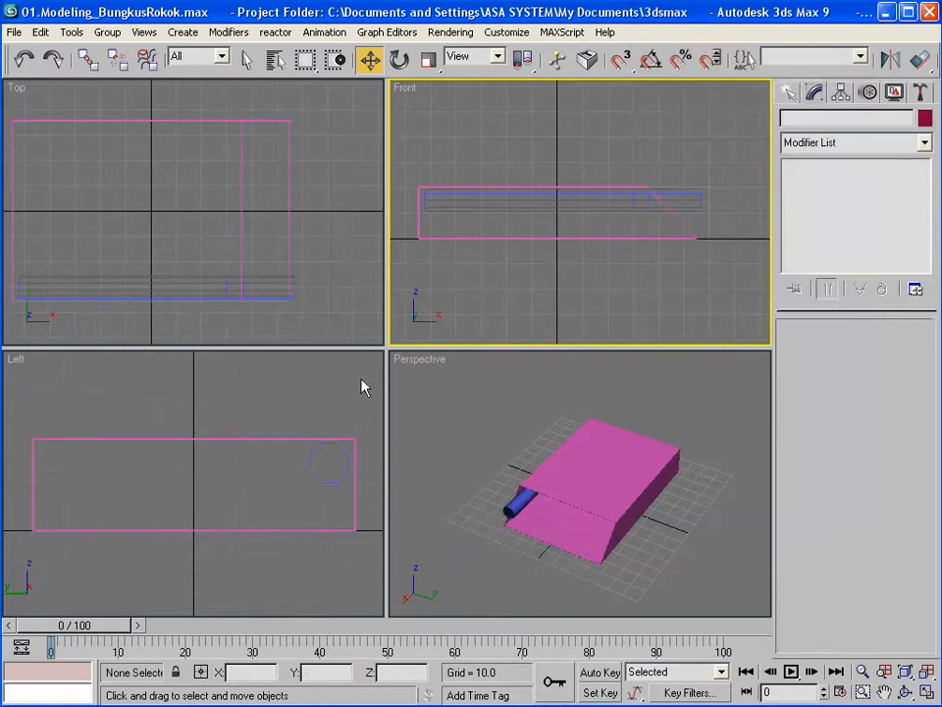
- Clone the cylinder as an instance across the package in the Left view, to its middle at about Y 0.18
click(347, 451)
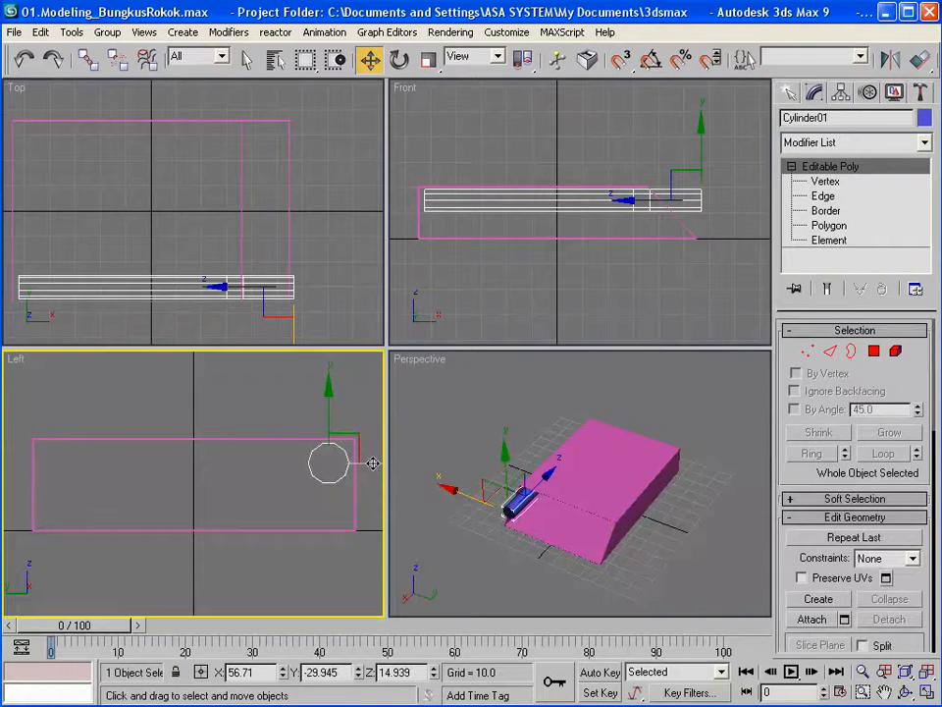
shift+drag(373, 463, 239, 451)
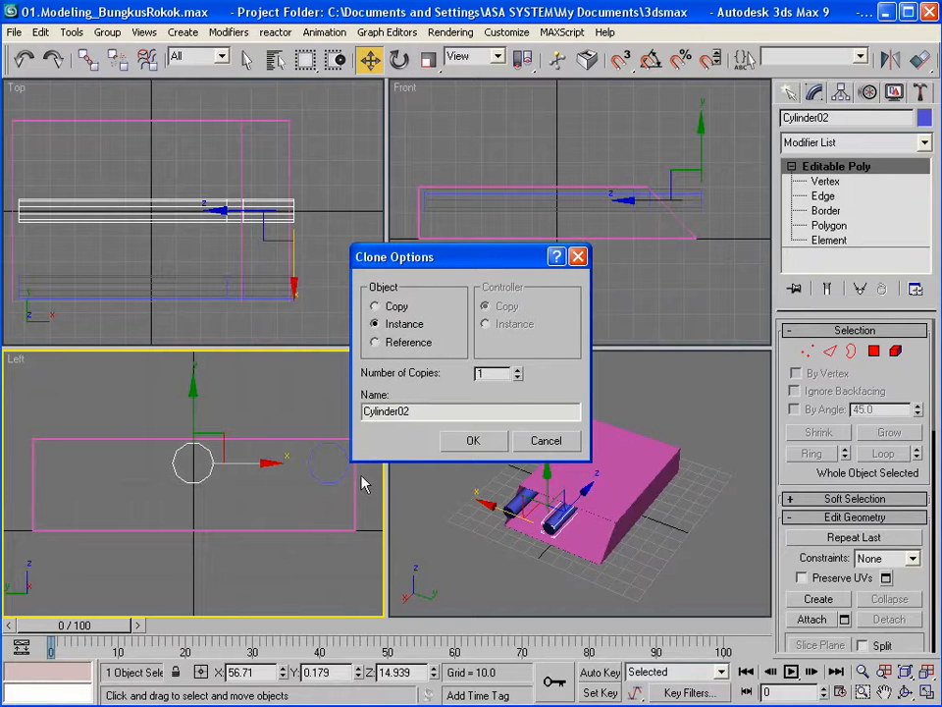
click(476, 441)
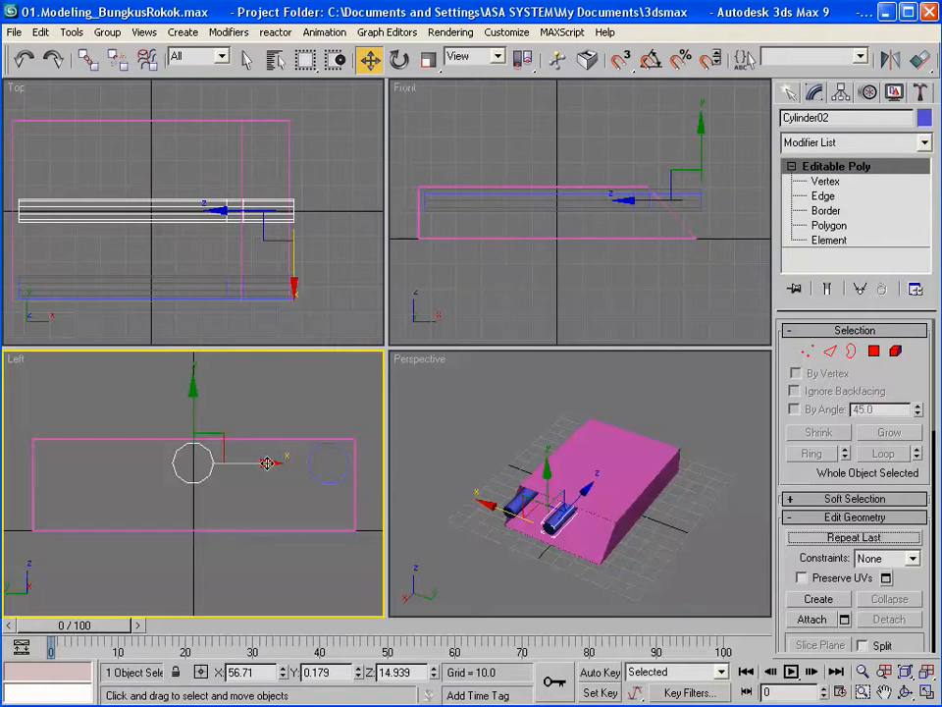
- Clone two more cylinder instances into the gap between the middle and outer cylinders, at about Y -10.05 and Y -20.05
drag(267, 463, 312, 462)
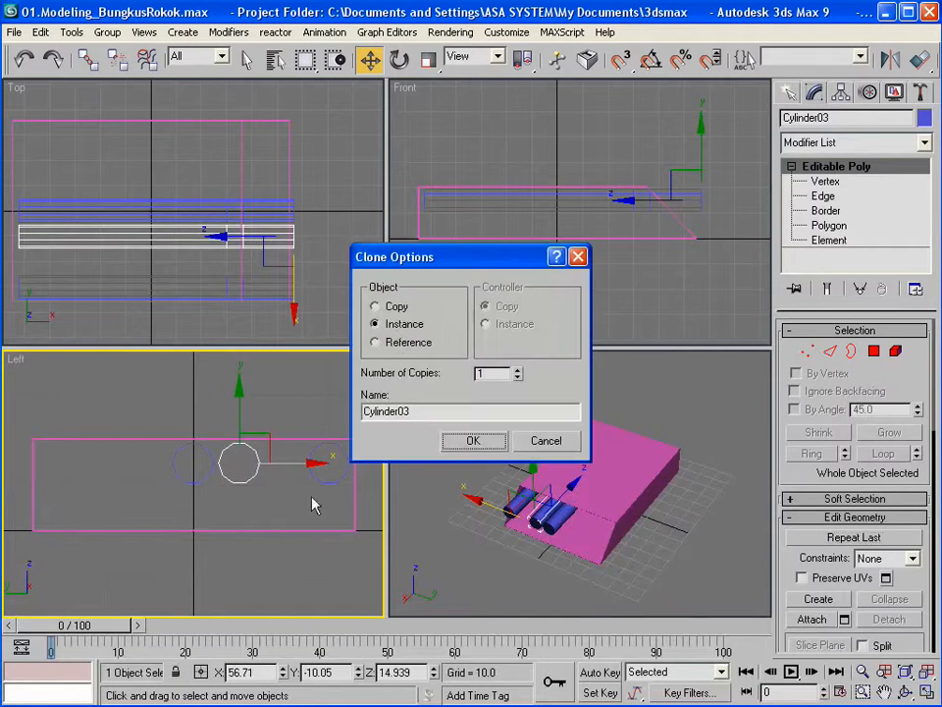
click(471, 440)
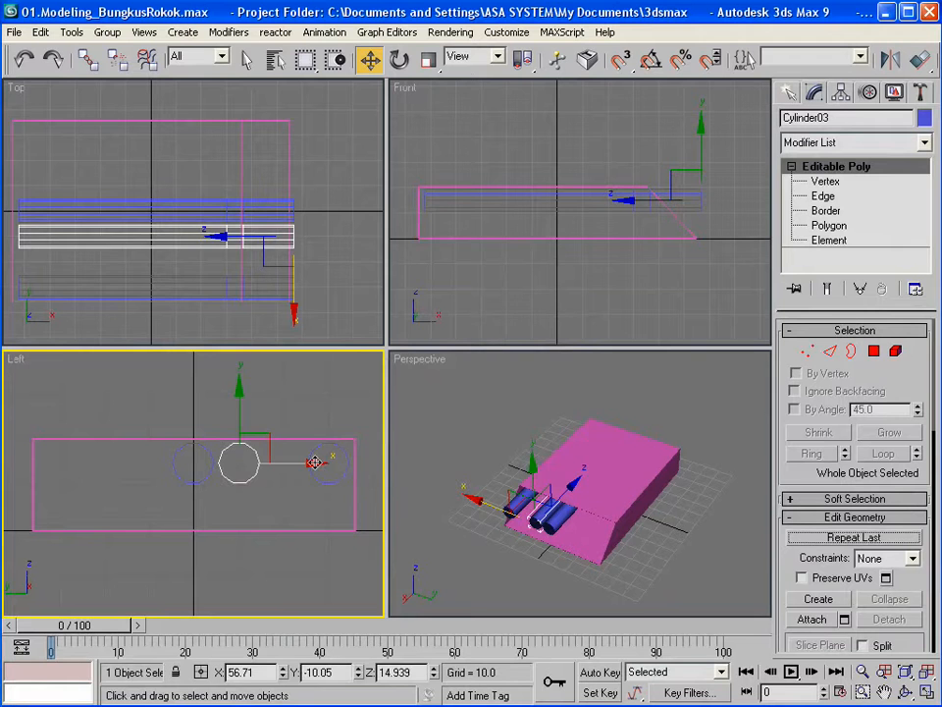
mouse_move(313, 463)
shift+mouse_down()
mouse_move(352, 461)
mouse_move(360, 471)
shift+mouse_up()
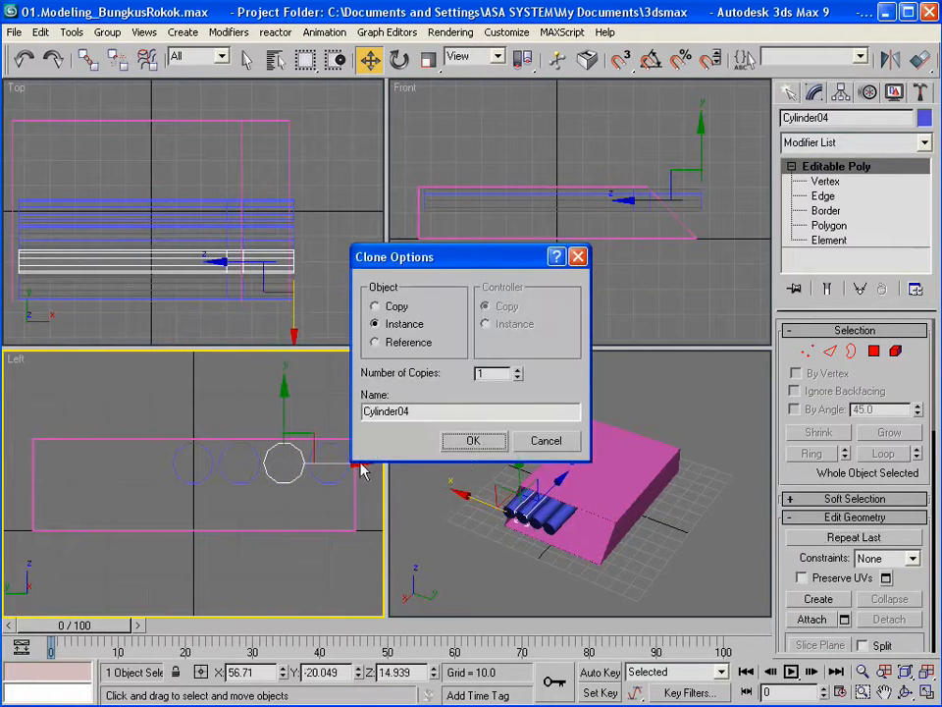
click(461, 444)
click(370, 486)
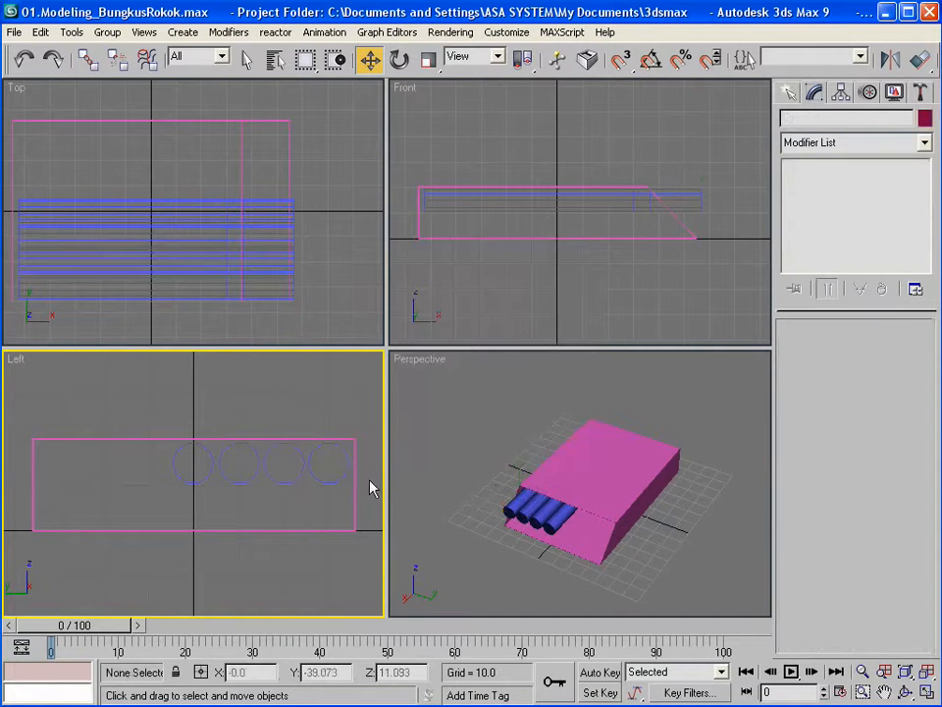
- Clone the three cylinders beside the middle one as instances into the empty half of the row in the Left view
click(233, 483)
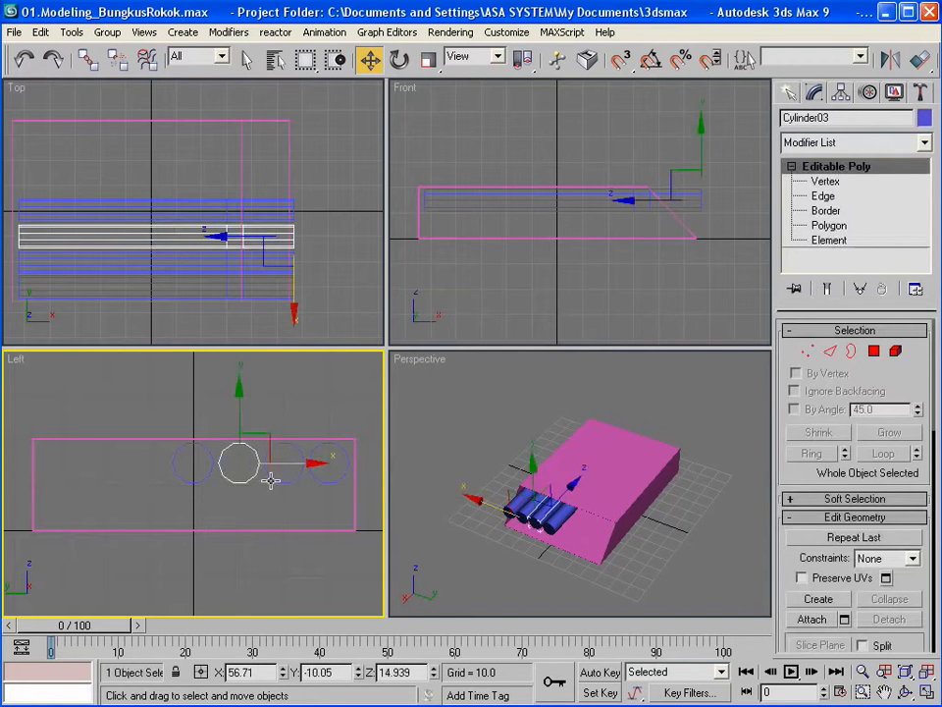
ctrl+click(271, 476)
ctrl+click(320, 479)
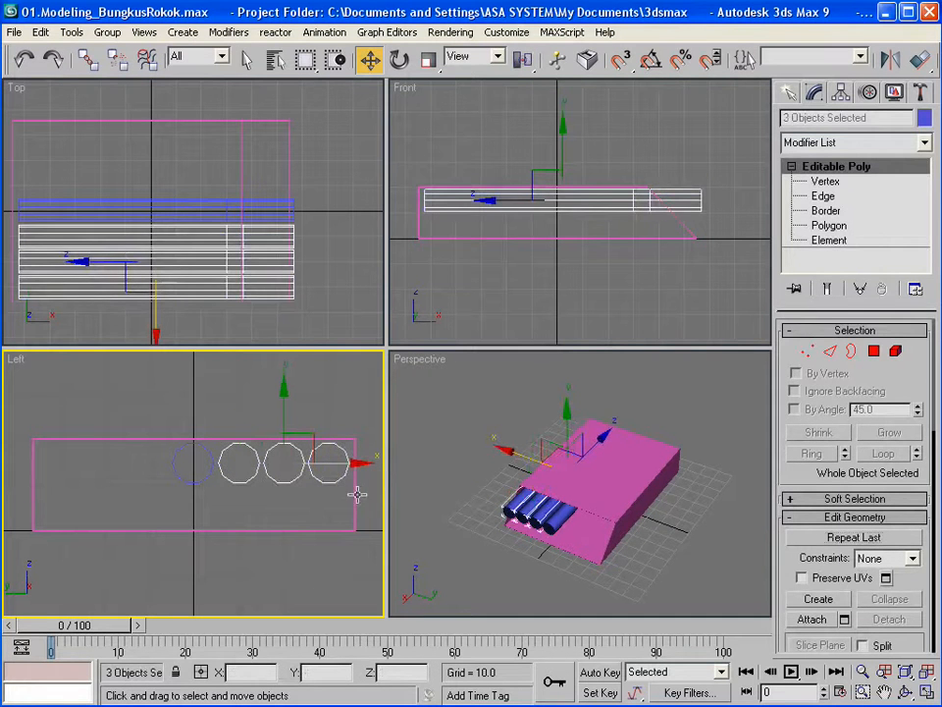
drag(359, 464, 179, 463)
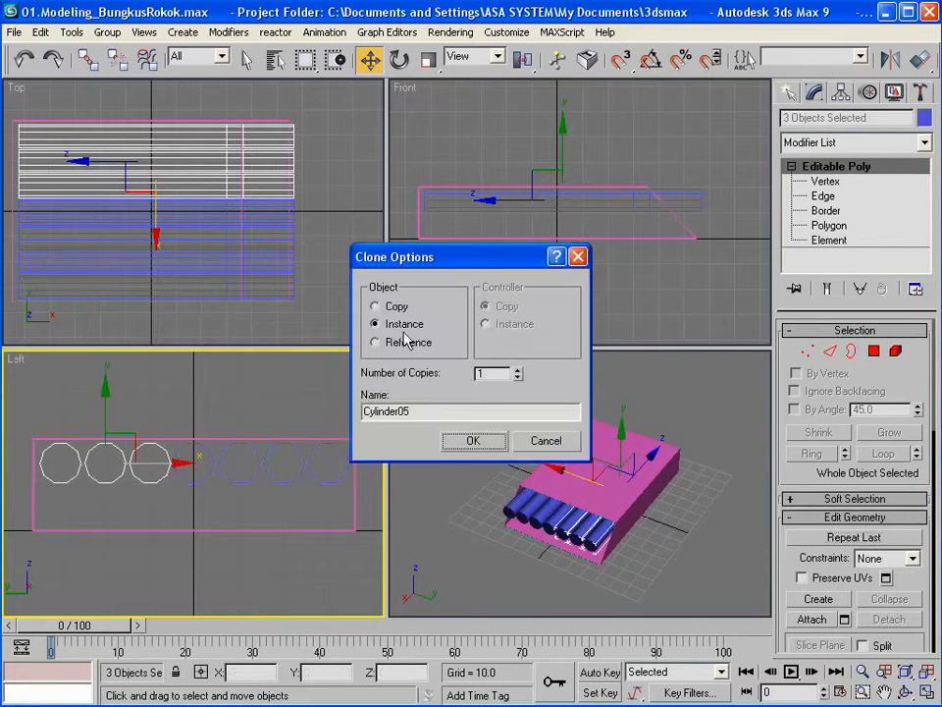
click(469, 444)
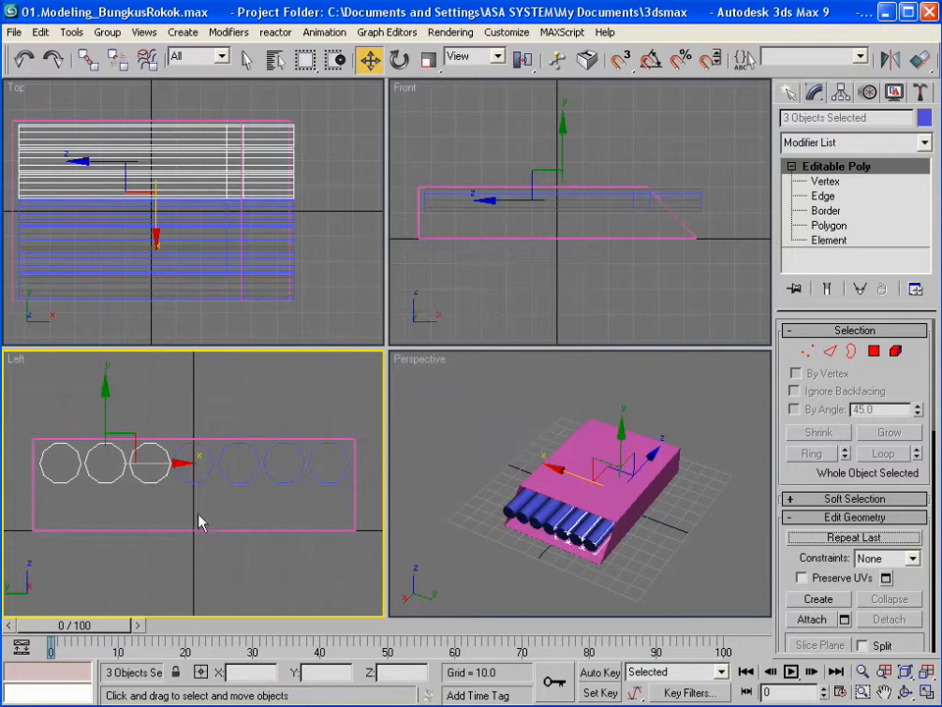
- Clone all seven cylinders of the row as instances straight down in the Left view, forming a second row
ctrl+click(195, 472)
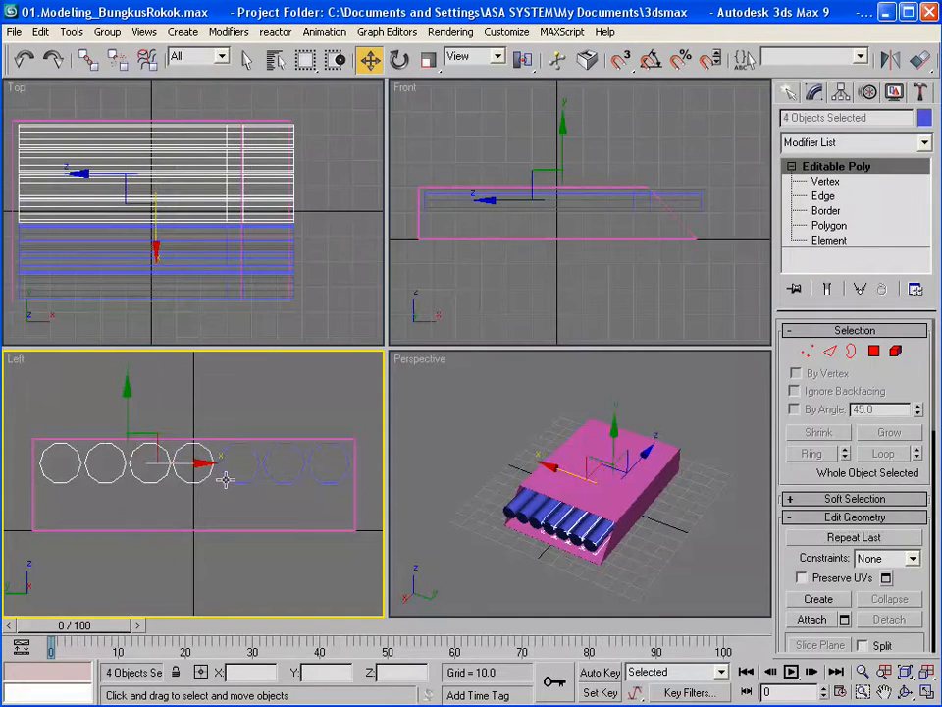
ctrl+click(240, 473)
ctrl+click(277, 478)
ctrl+click(320, 480)
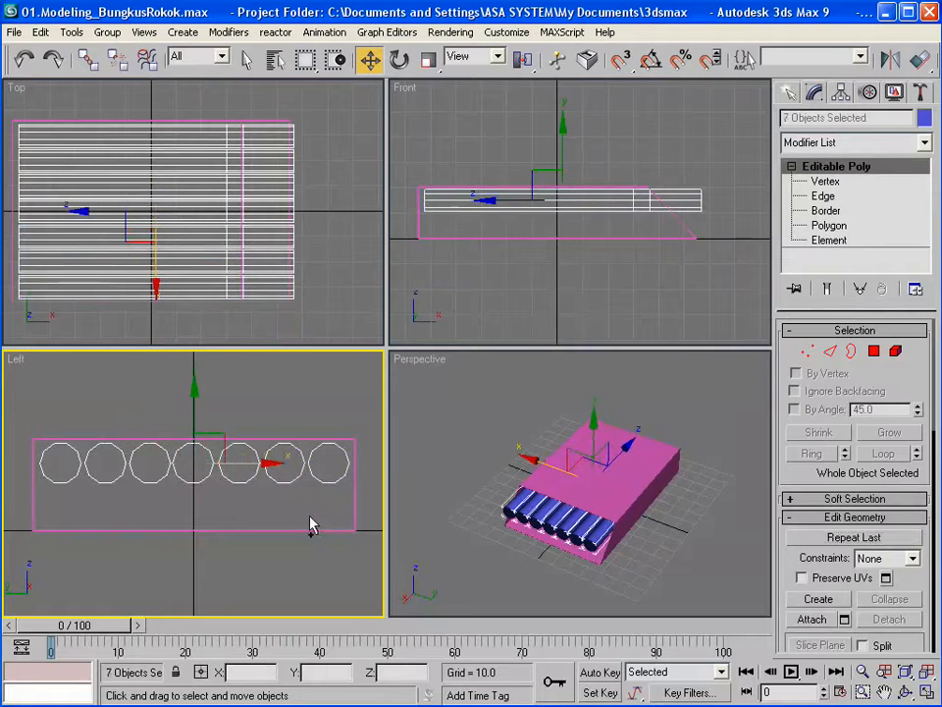
drag(195, 391, 196, 431)
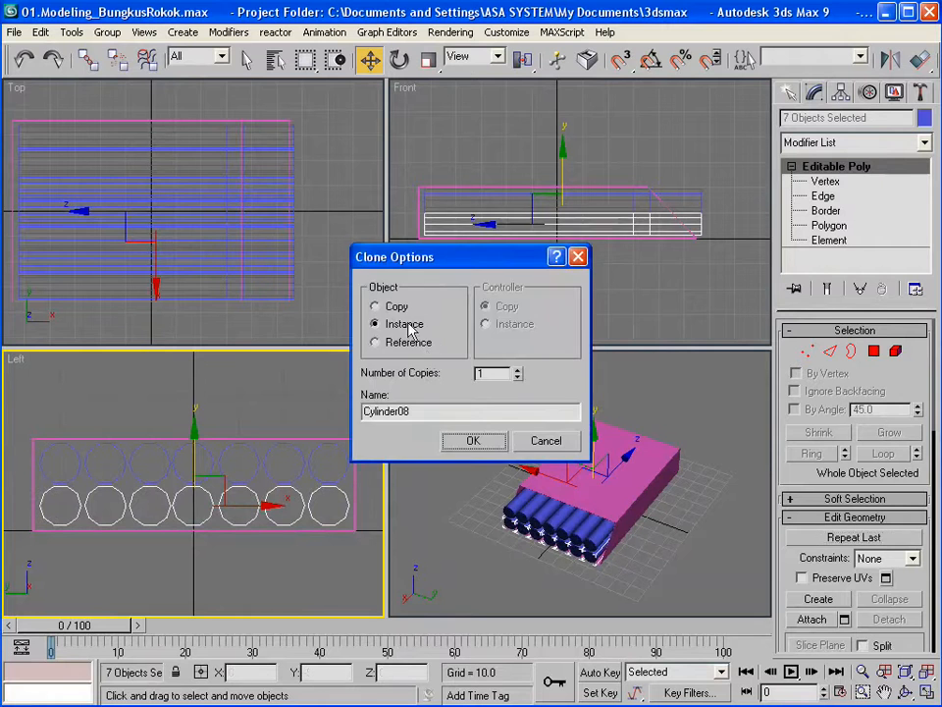
click(473, 440)
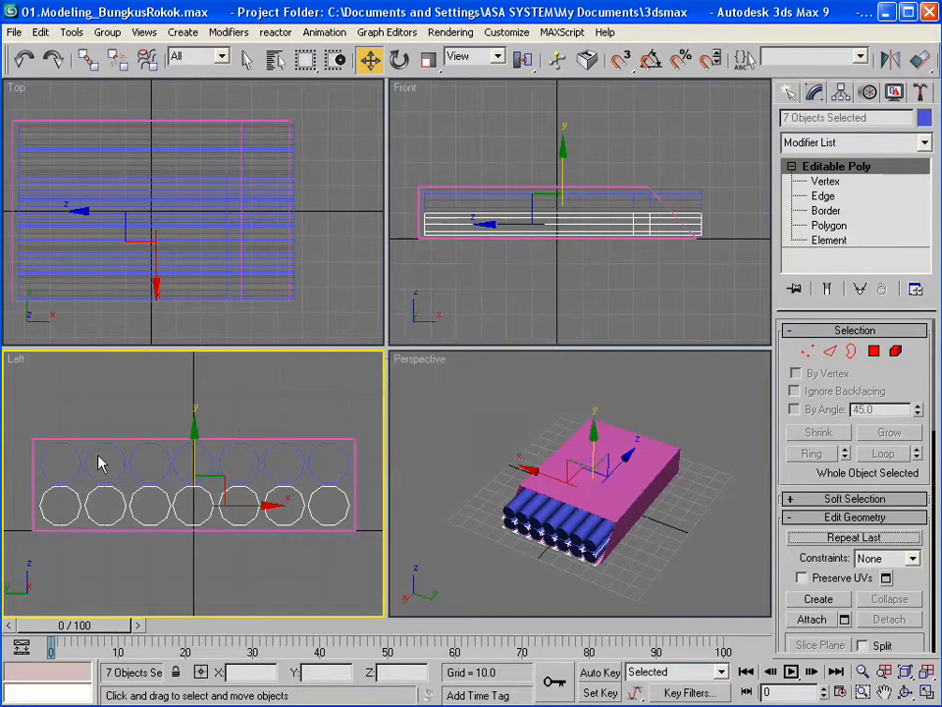
- Unhide all objects and rotate the Tutup cover further open about its hinge in the Front view
right_click(509, 203)
right_click(508, 204)
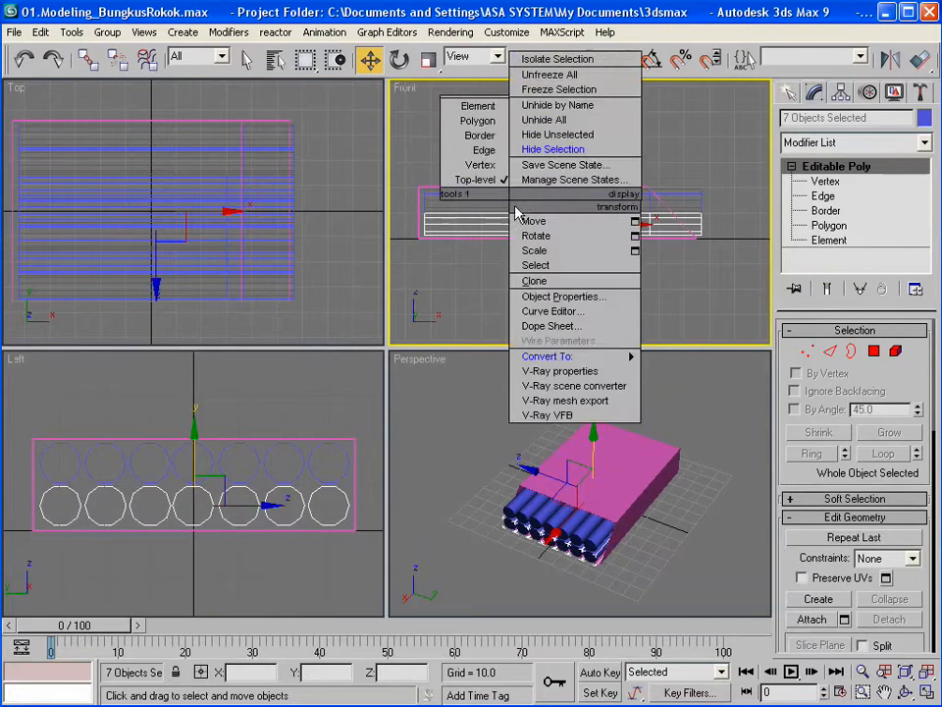
click(555, 121)
click(739, 254)
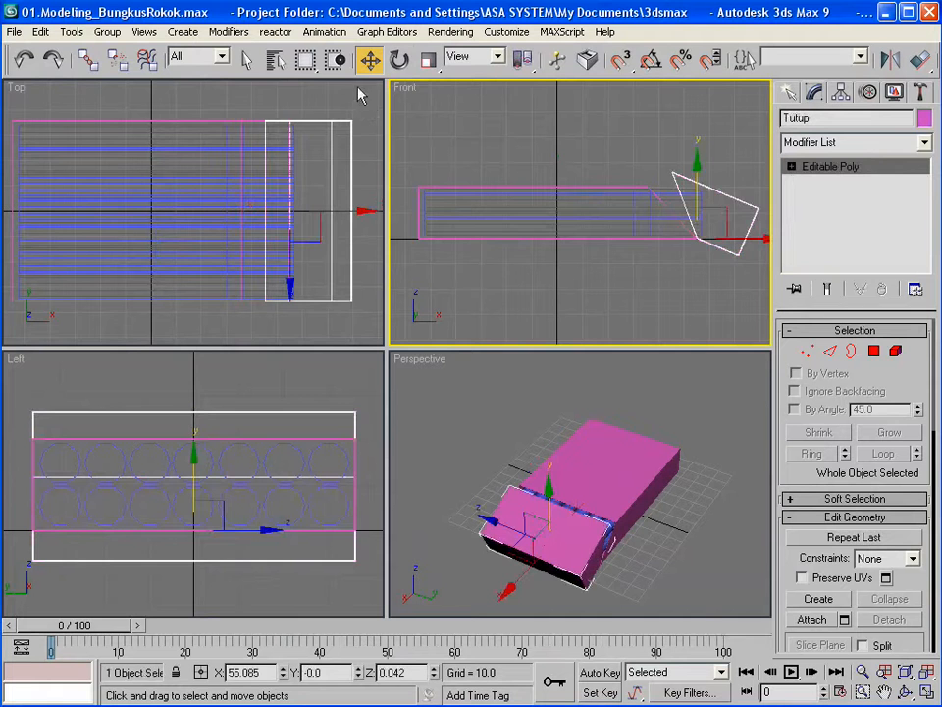
click(399, 61)
drag(761, 214, 769, 327)
key(ctrl+r)
mouse_move(577, 508)
mouse_down()
mouse_move(503, 503)
mouse_move(480, 431)
mouse_move(595, 550)
mouse_move(677, 475)
mouse_move(742, 473)
mouse_move(774, 558)
mouse_move(443, 453)
mouse_move(510, 453)
mouse_move(543, 504)
mouse_move(483, 446)
mouse_move(703, 466)
mouse_move(718, 511)
mouse_move(522, 517)
mouse_move(476, 467)
mouse_move(492, 481)
mouse_move(559, 480)
mouse_move(628, 497)
mouse_move(673, 467)
mouse_move(698, 505)
mouse_move(508, 496)
mouse_move(513, 456)
mouse_move(648, 467)
mouse_move(665, 488)
mouse_move(573, 503)
mouse_up()
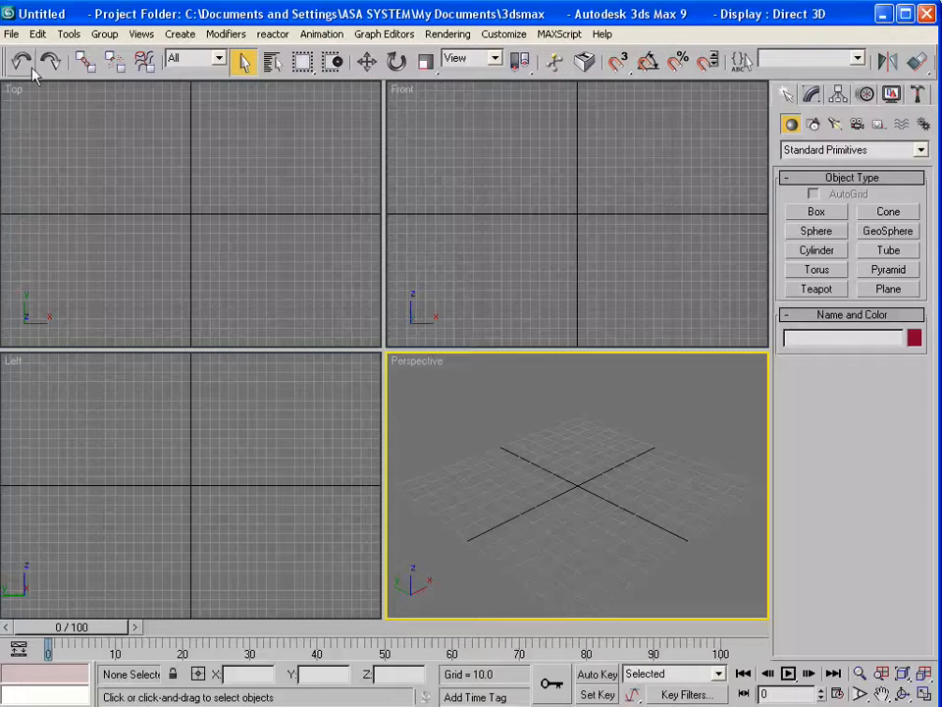
- Open the scene 02.Modeling_BatangRokok from the ProjectSip folder under MATERI KURSUS and 3DsMax
click(13, 36)
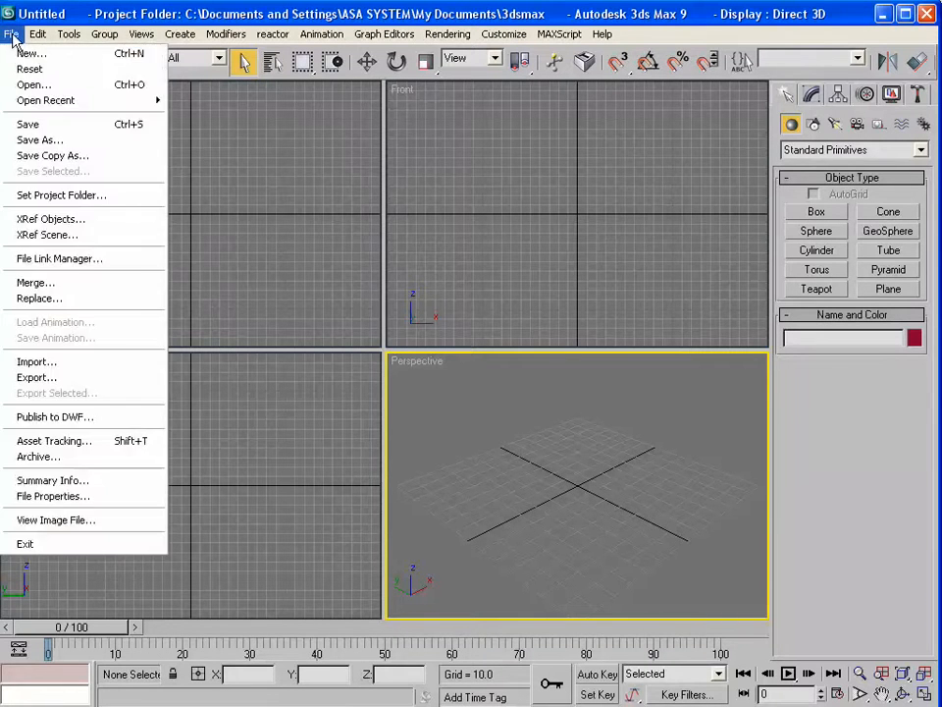
click(29, 84)
drag(390, 391, 424, 389)
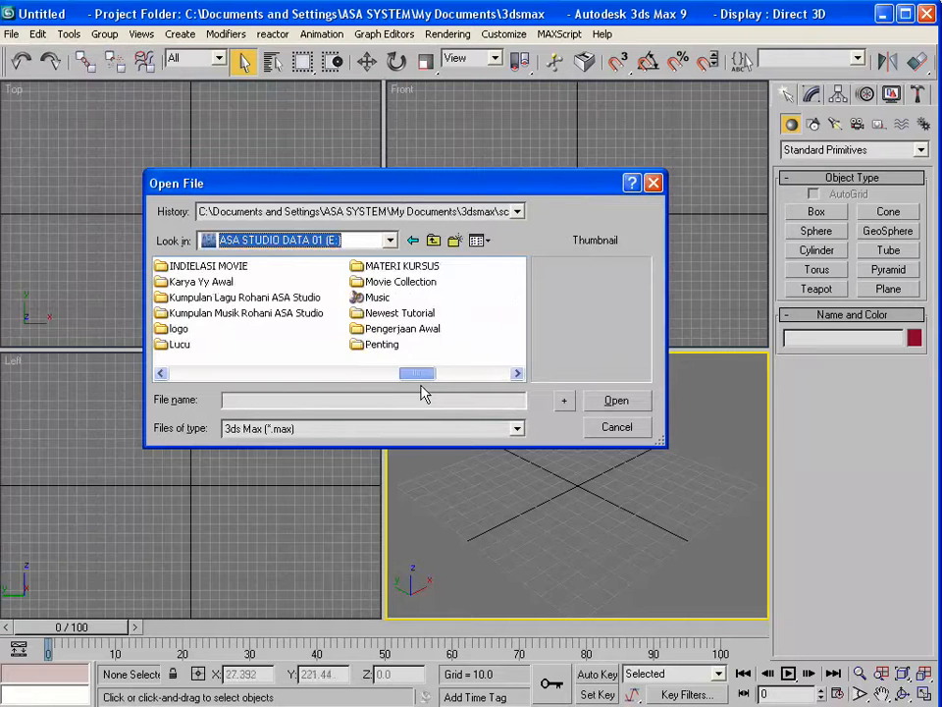
double_click(379, 266)
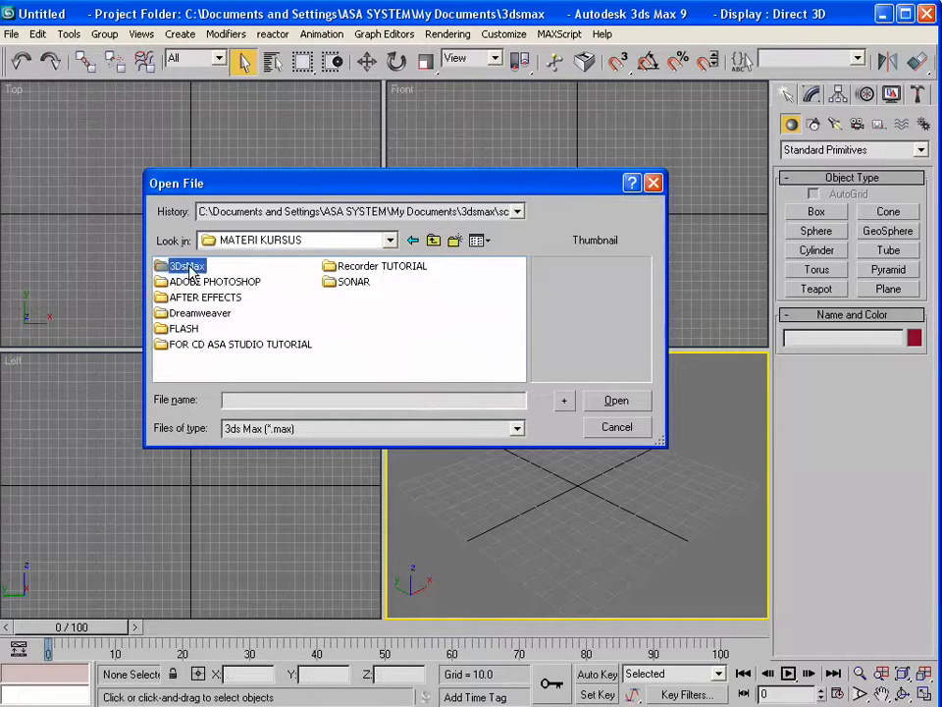
double_click(186, 266)
click(187, 315)
double_click(188, 316)
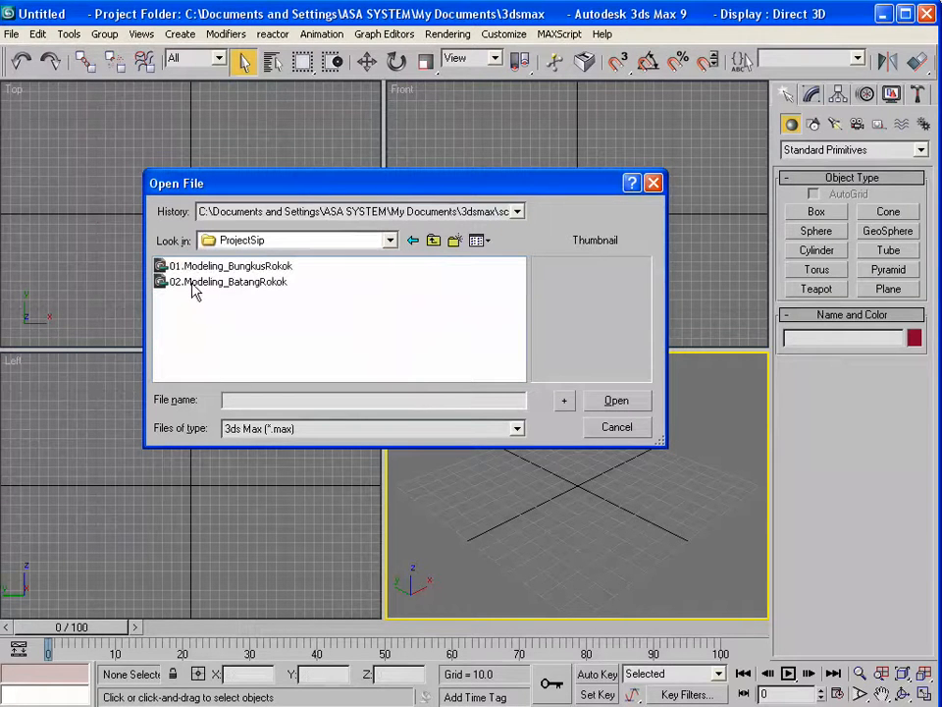
double_click(193, 283)
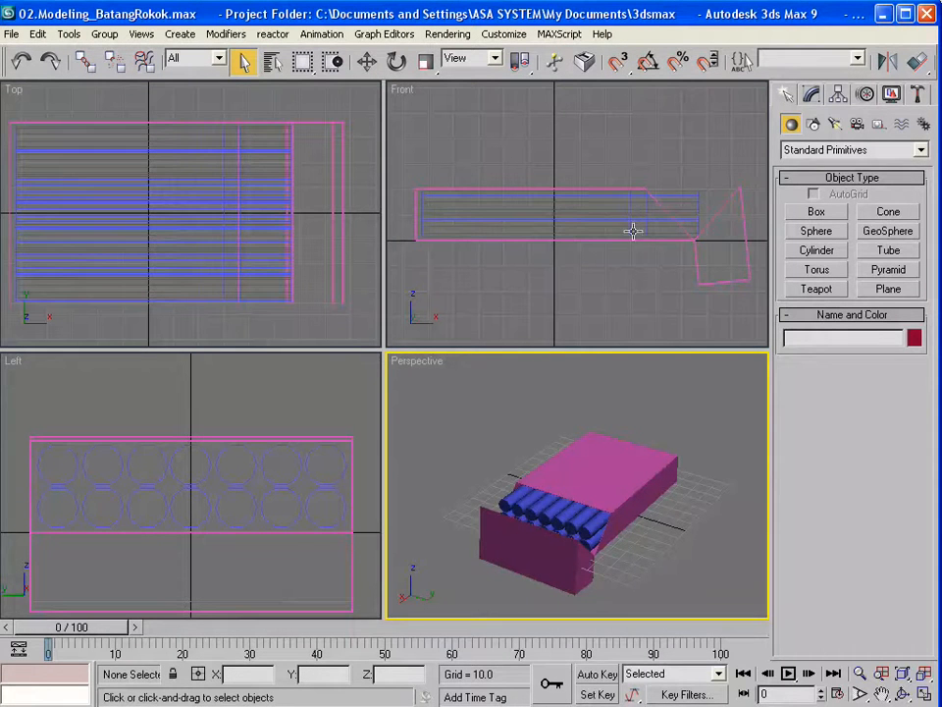
- Try moving Bungkus by itself along X to about -66.7 in the Front view, and undo the move
click(456, 189)
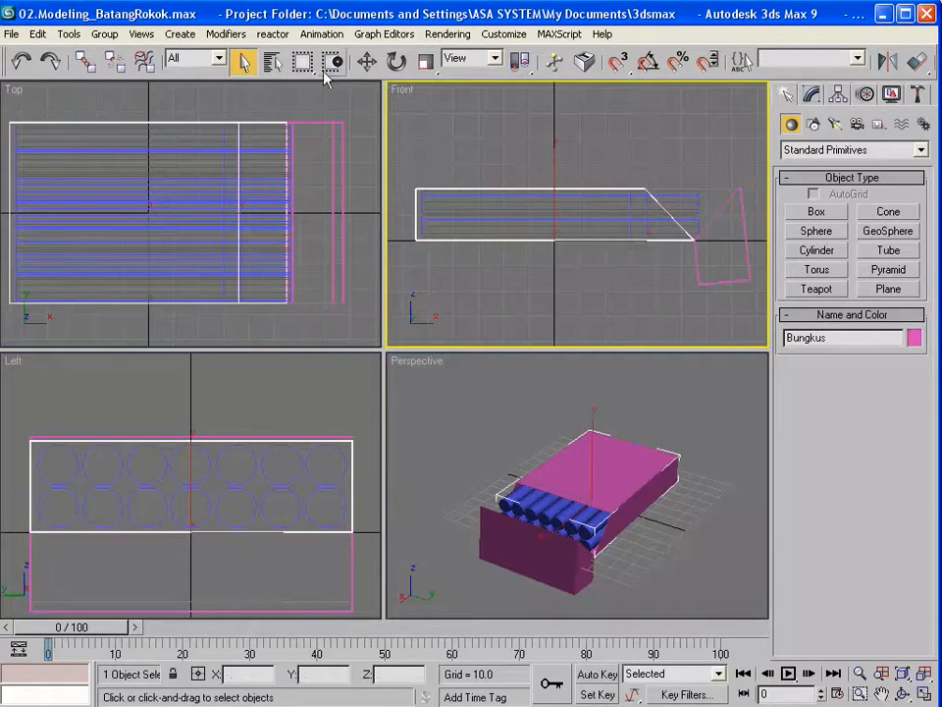
click(366, 61)
drag(625, 240, 456, 238)
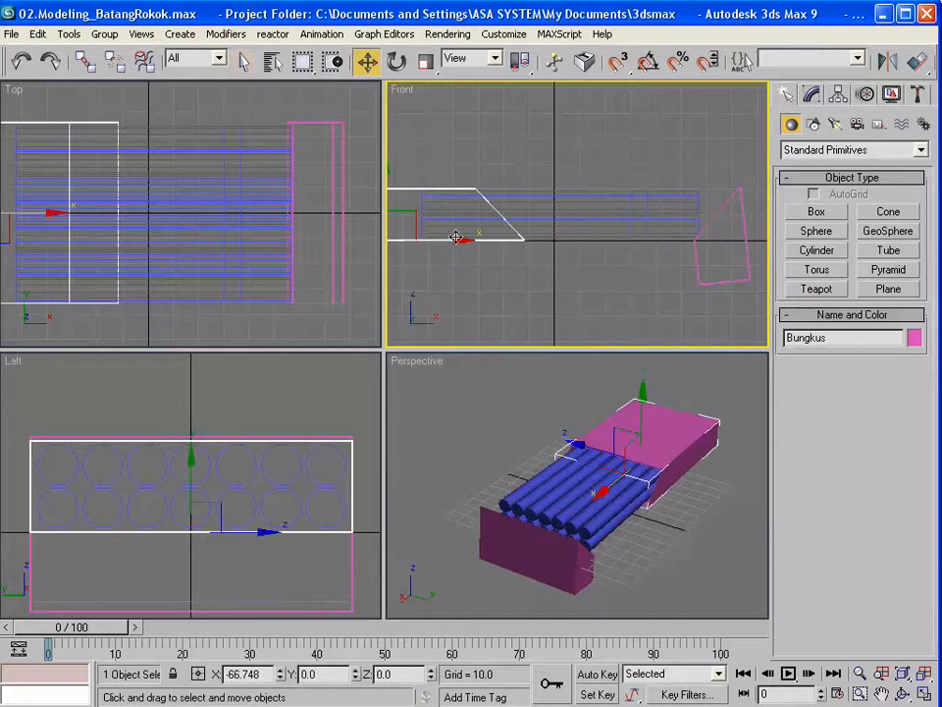
click(21, 61)
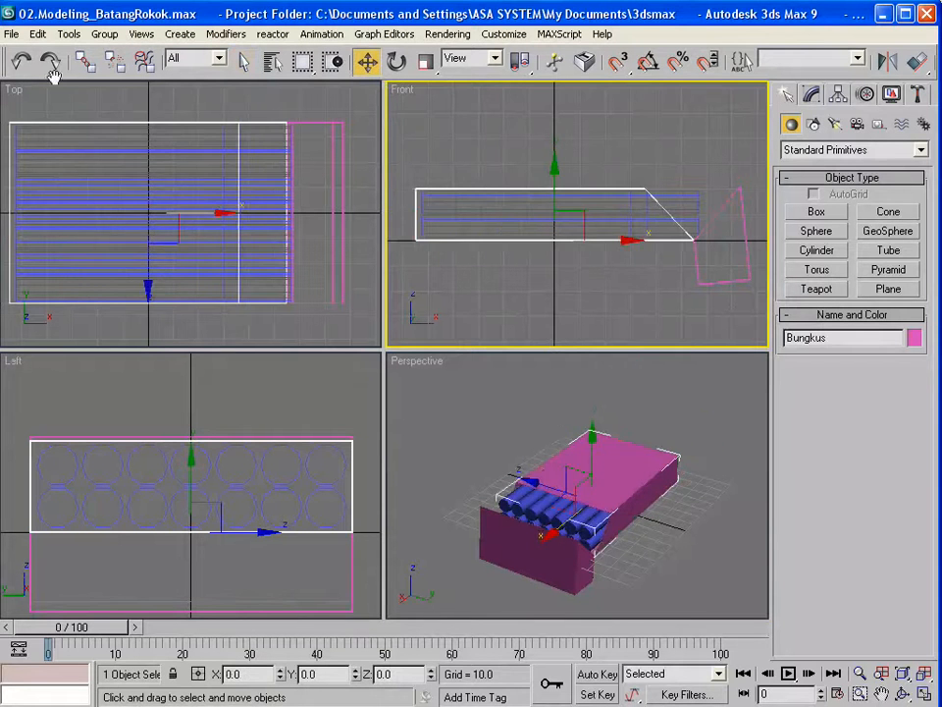
click(21, 61)
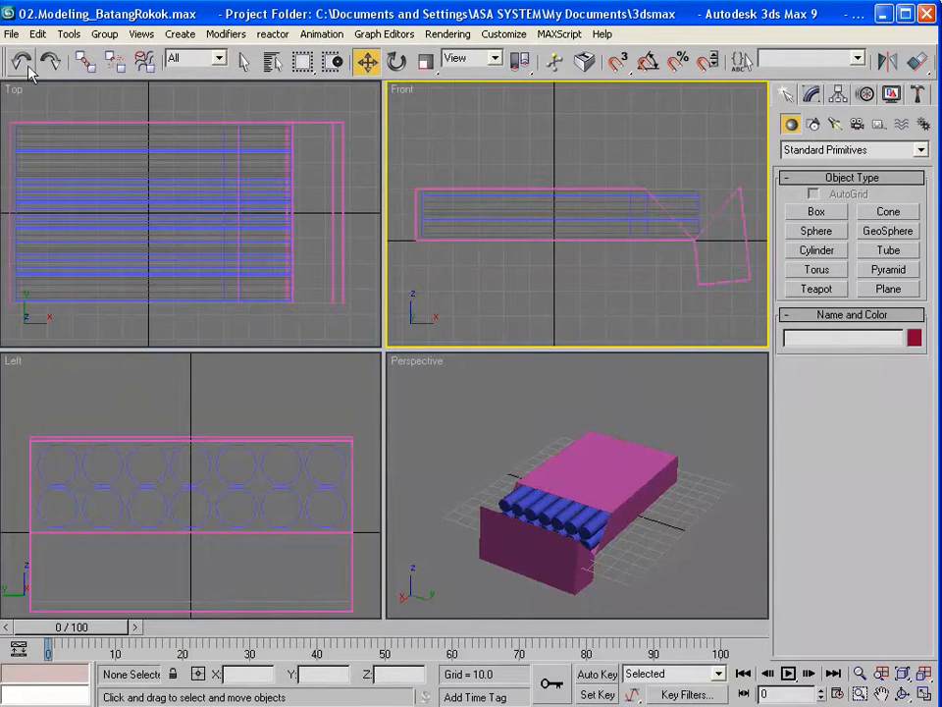
click(53, 64)
click(53, 64)
key(ctrl+z)
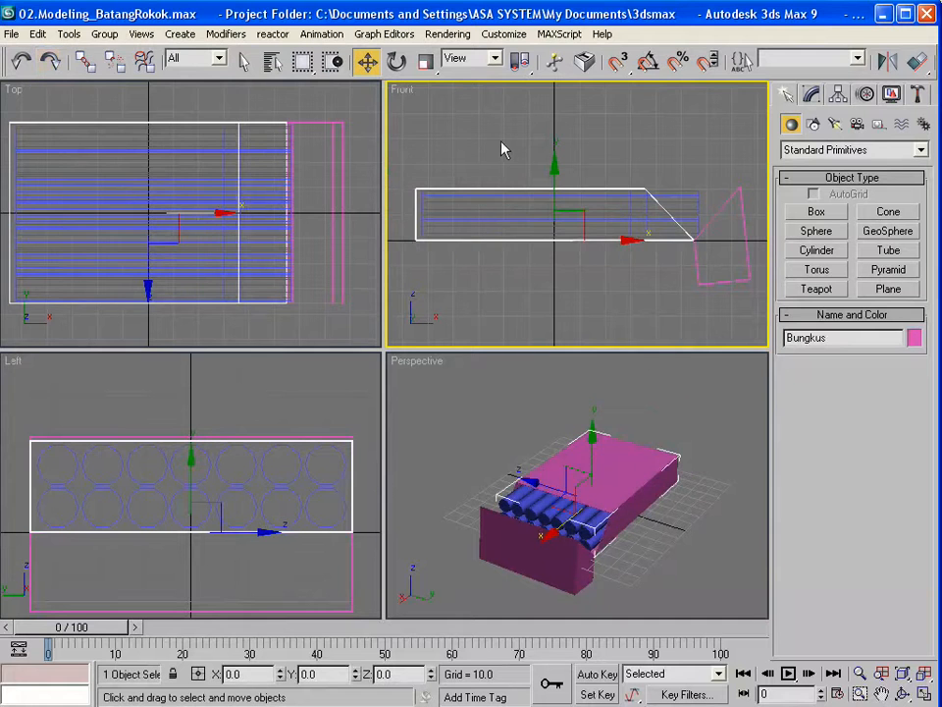
drag(502, 133, 750, 294)
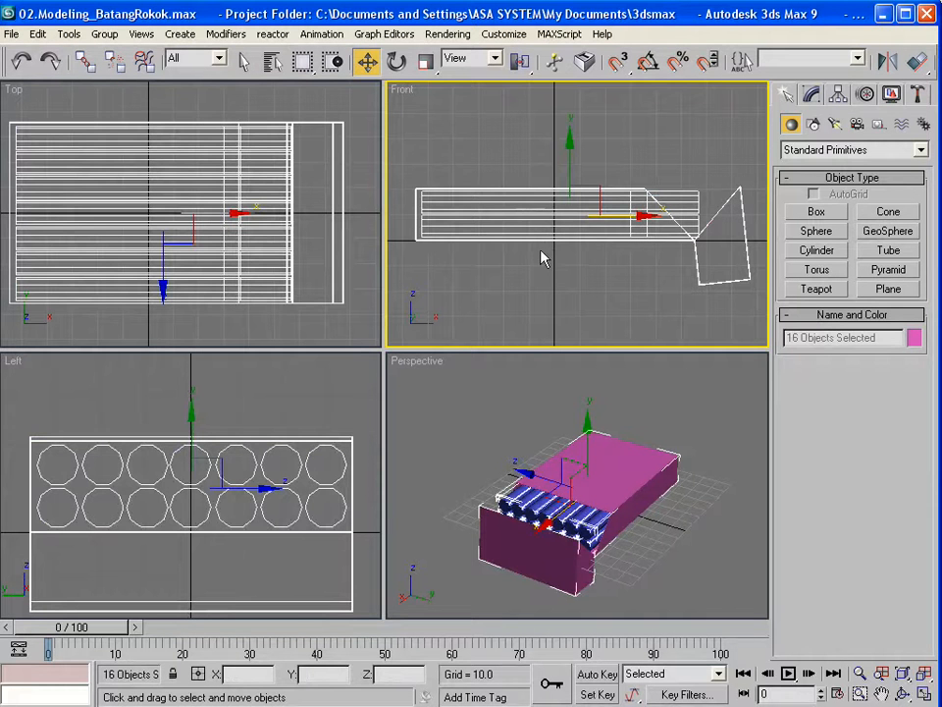
click(480, 149)
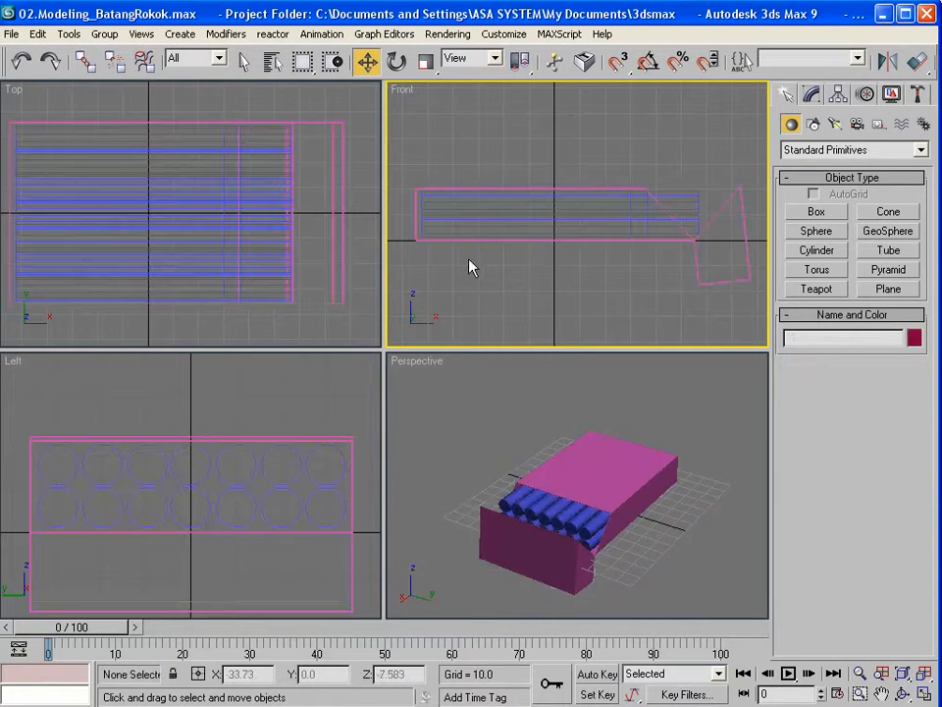
- Link Cylinder01 through Cylinder14 and Tutup to Bungkus as their parent
key(h)
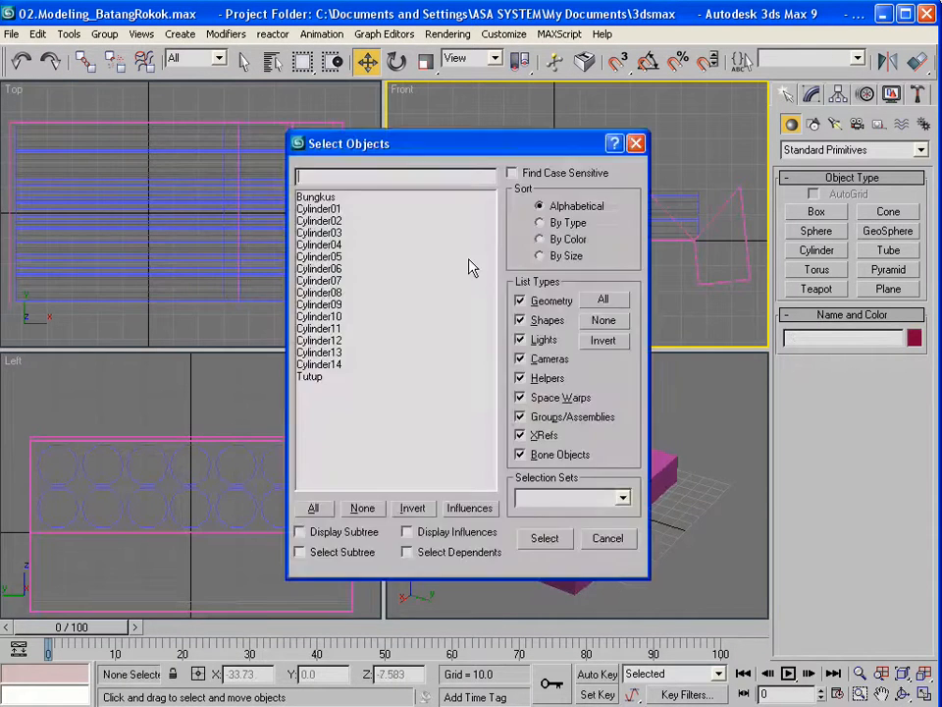
click(317, 208)
key(shift+Down)
key(shift+Down)
key(shift+Down)
key(shift+Down)
key(shift+Down)
key(shift+Down)
key(shift+Down)
key(shift+Down)
key(shift+Down)
key(shift+Down)
key(shift+Down)
key(shift+Down)
key(shift+Down)
key(shift+Down)
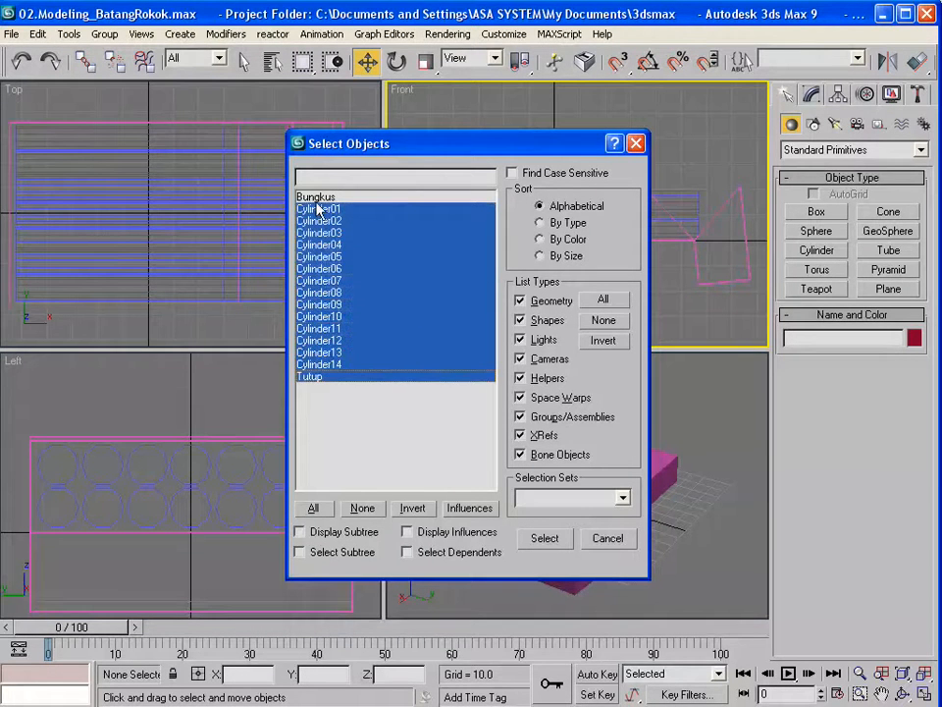
click(544, 539)
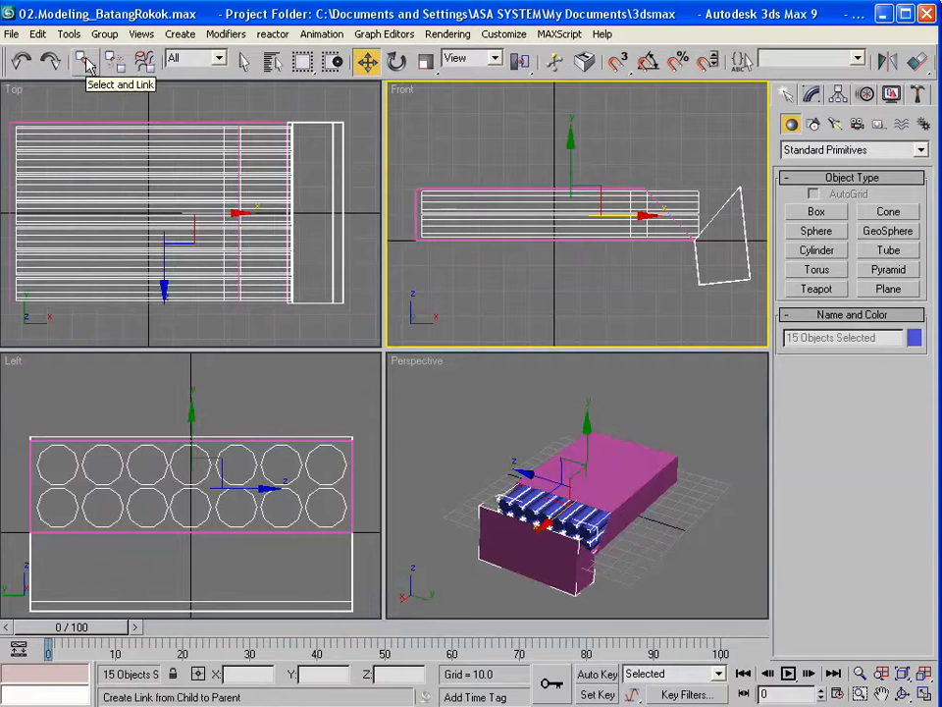
click(85, 62)
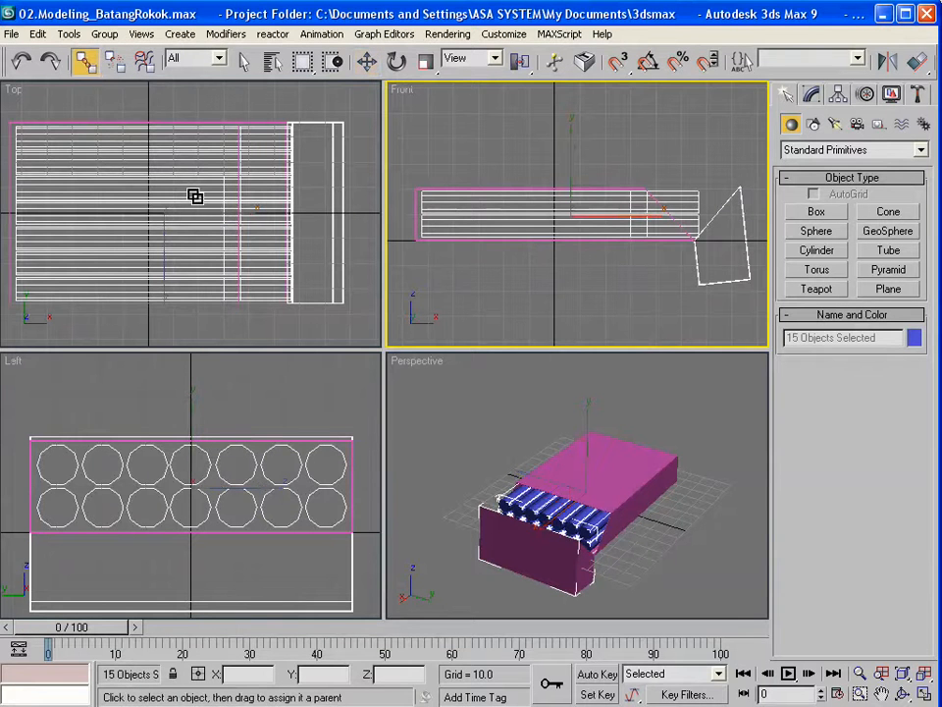
key(h)
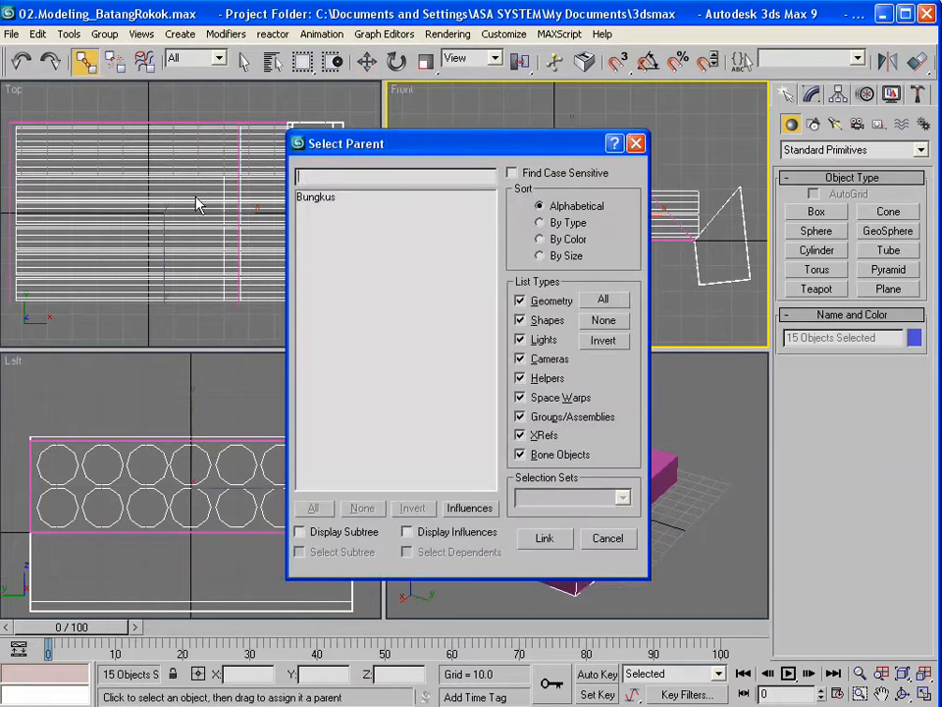
click(321, 197)
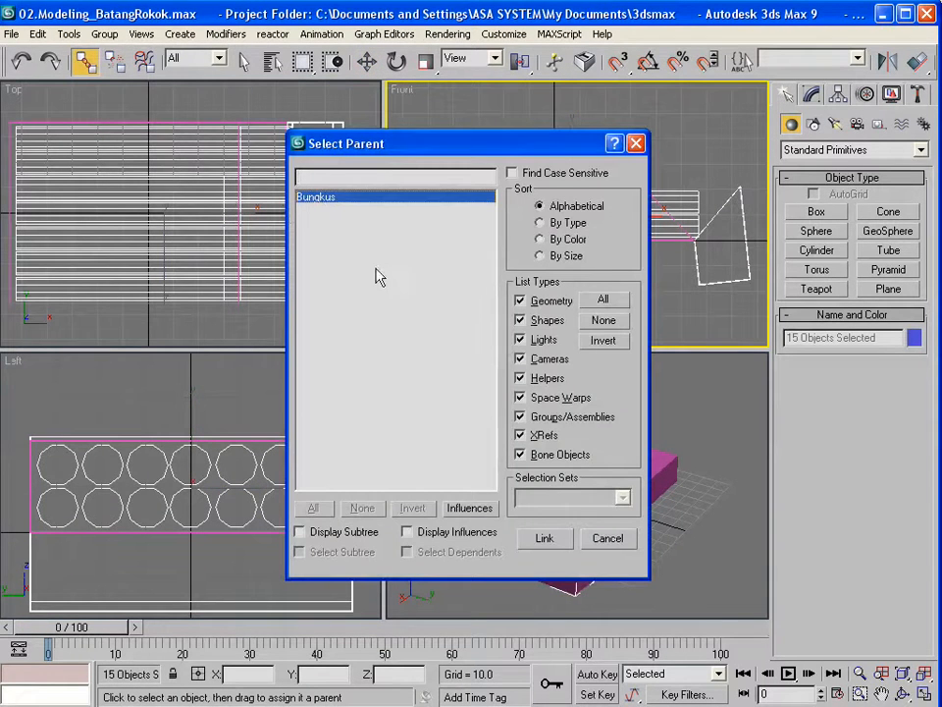
click(543, 539)
key(w)
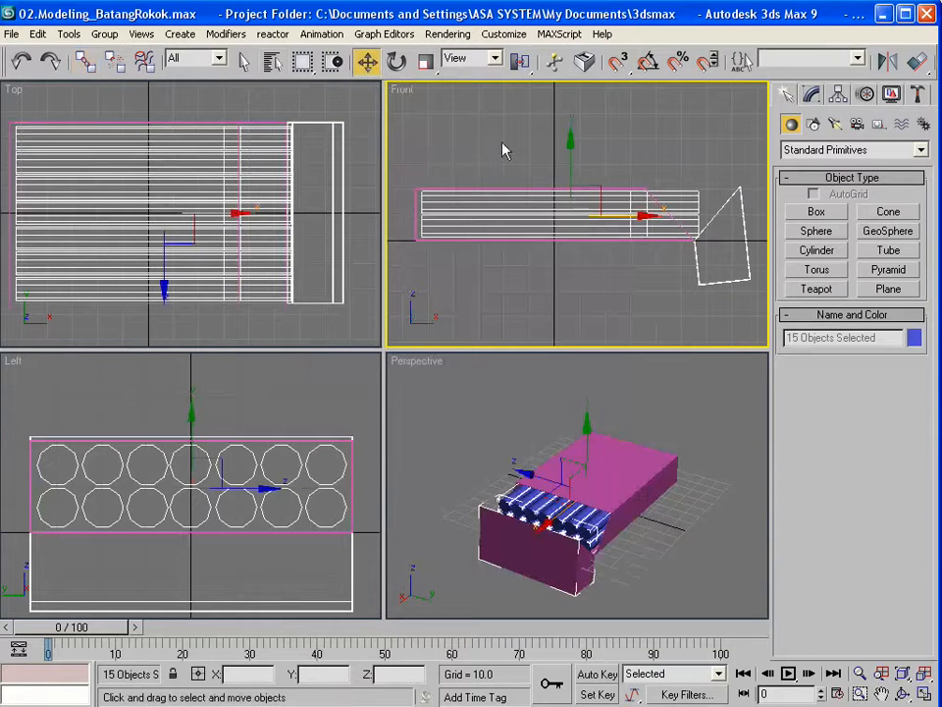
- Test the hierarchy by moving the parent Bungkus in the Front view, and undo the move
click(417, 197)
mouse_move(625, 246)
mouse_down()
mouse_move(340, 259)
mouse_move(557, 249)
mouse_move(314, 223)
mouse_move(618, 237)
mouse_move(502, 226)
mouse_move(624, 226)
mouse_up()
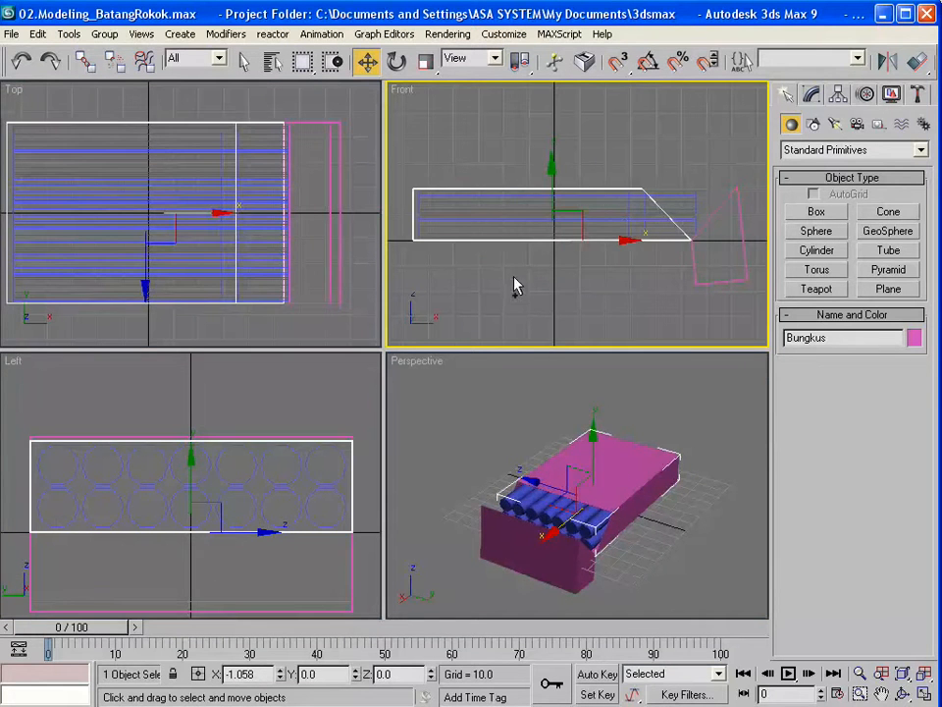
key(ctrl+z)
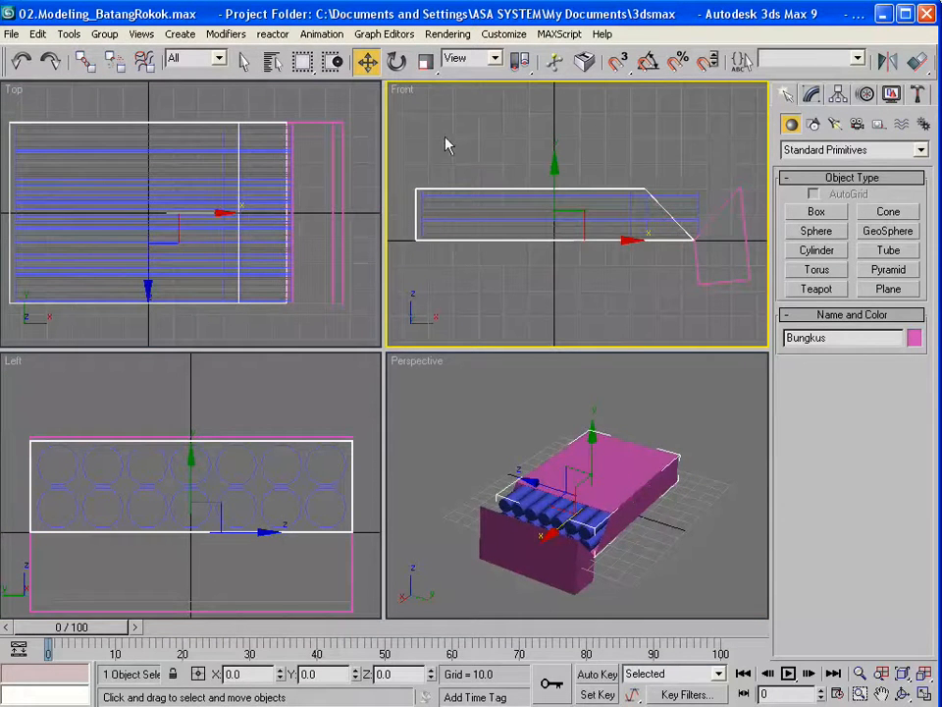
drag(776, 76, 487, 83)
click(791, 65)
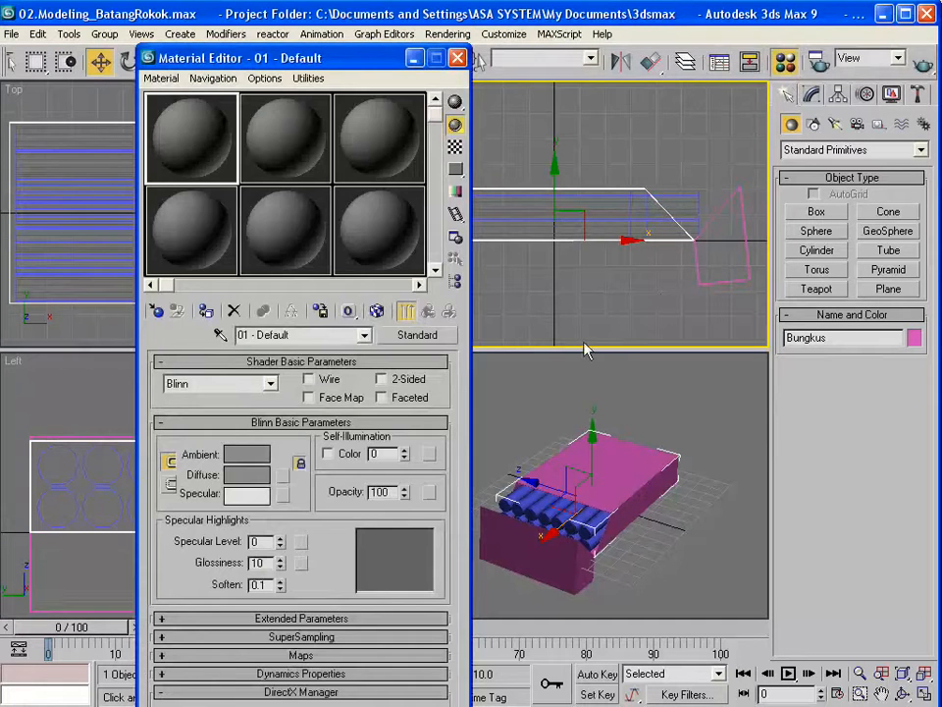
mouse_move(312, 64)
mouse_down()
mouse_move(312, 224)
mouse_move(314, 62)
mouse_up()
drag(314, 633, 314, 701)
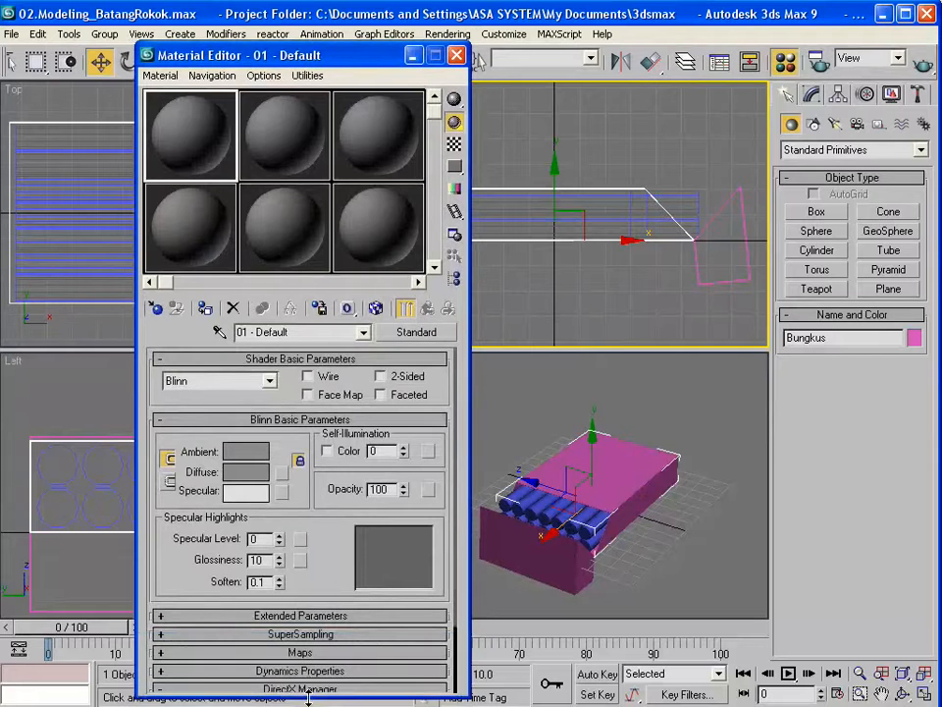
click(456, 55)
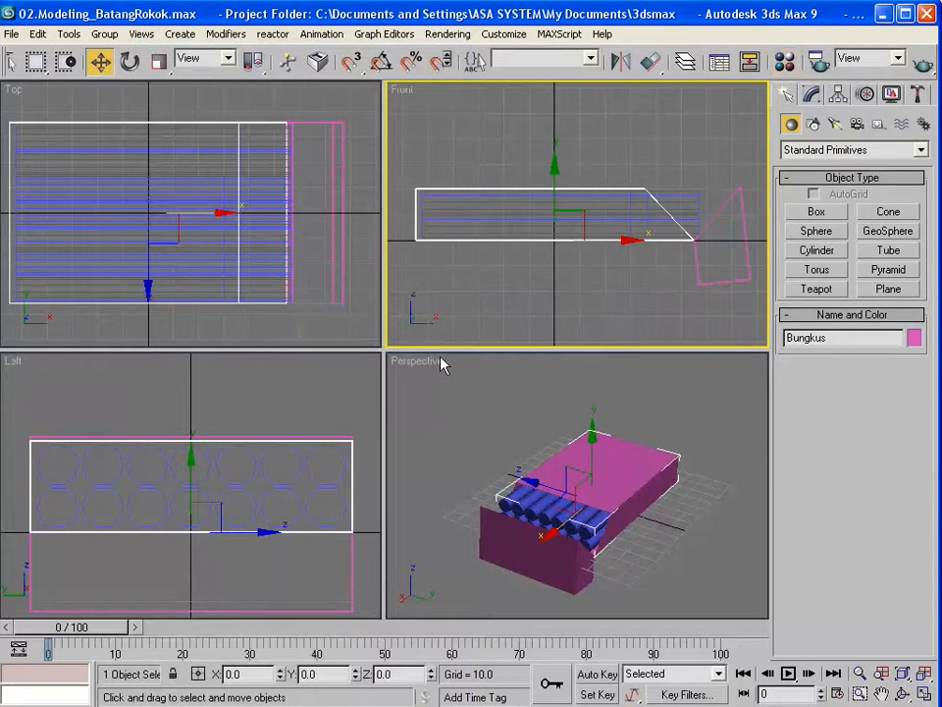
- Load the DesignRokok image from the Image folder as the Diffuse bitmap of the first material, 01 - Default
key(m)
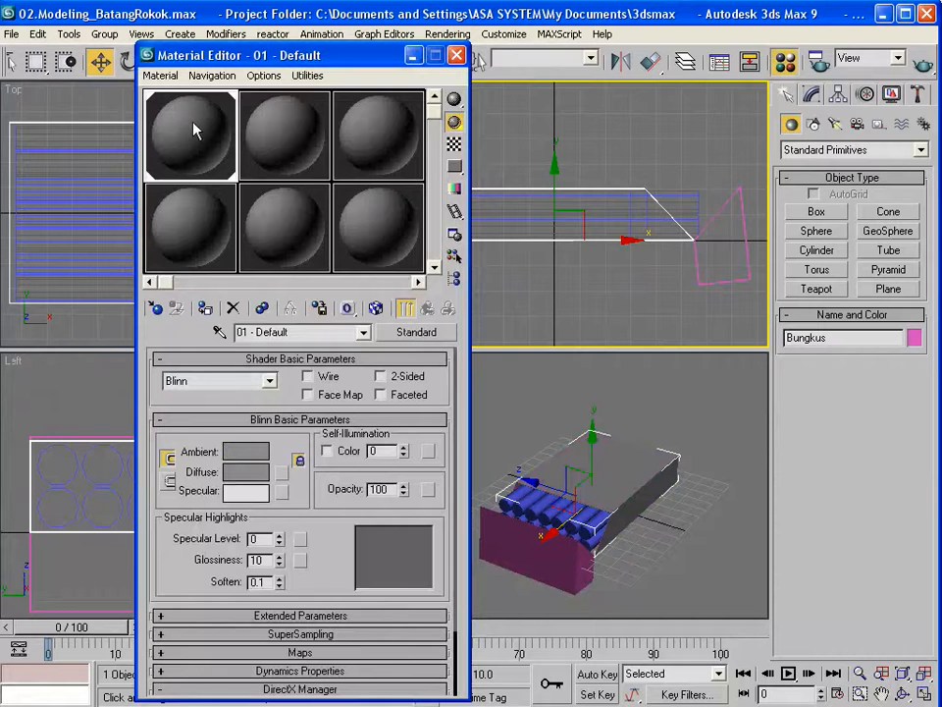
click(282, 472)
double_click(485, 113)
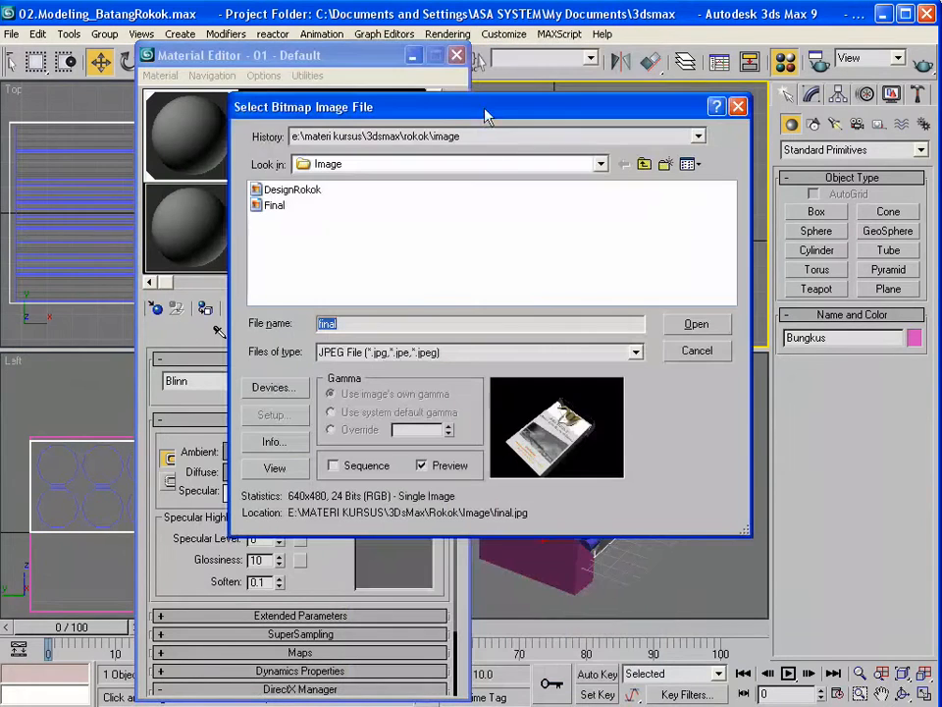
click(285, 190)
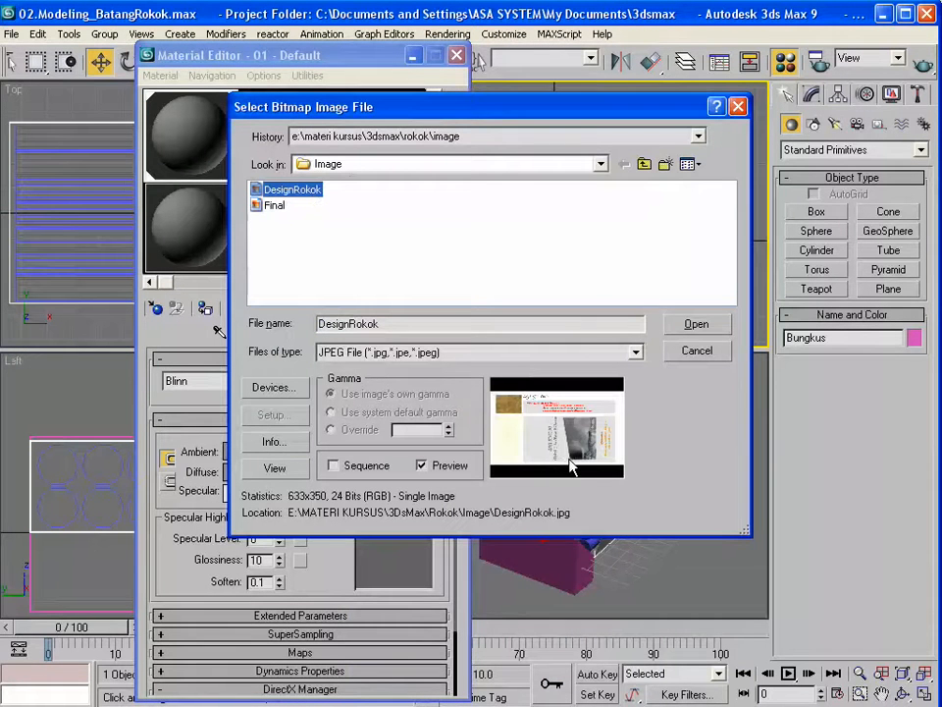
click(272, 206)
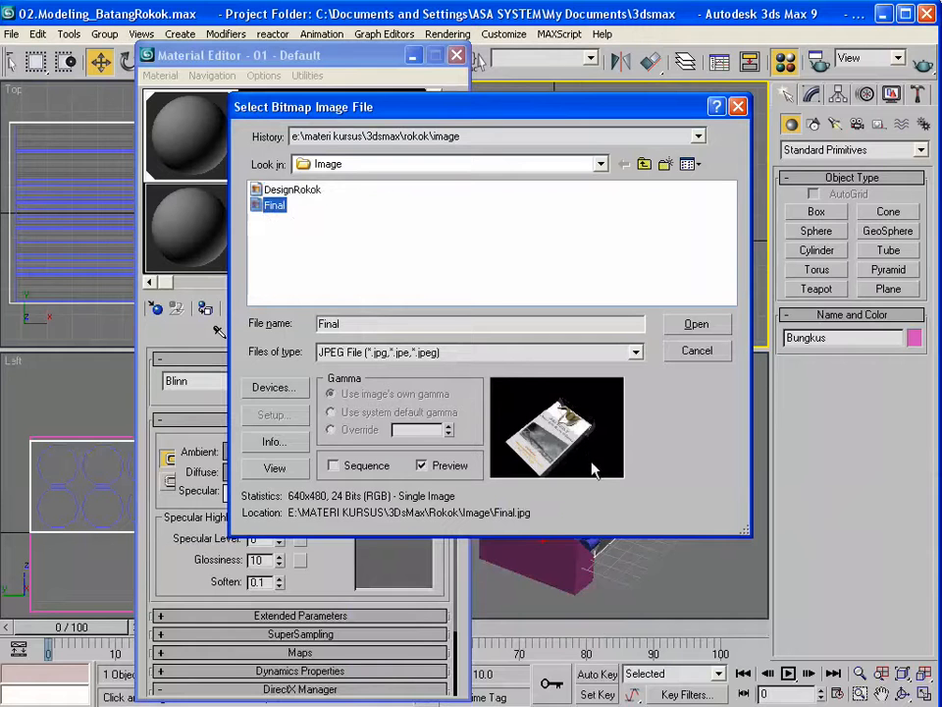
click(295, 191)
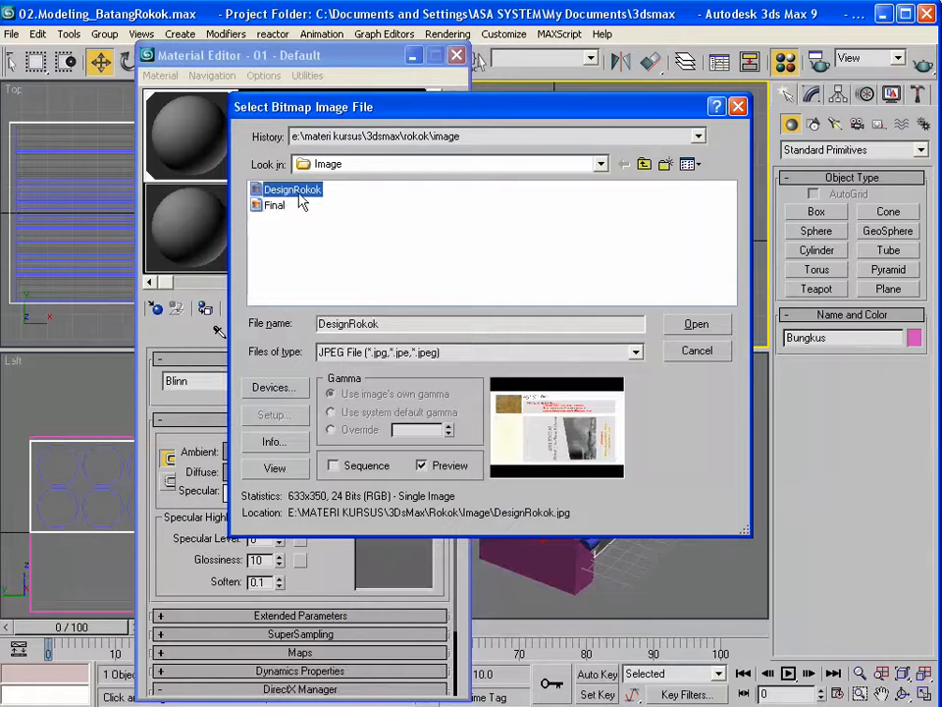
click(696, 325)
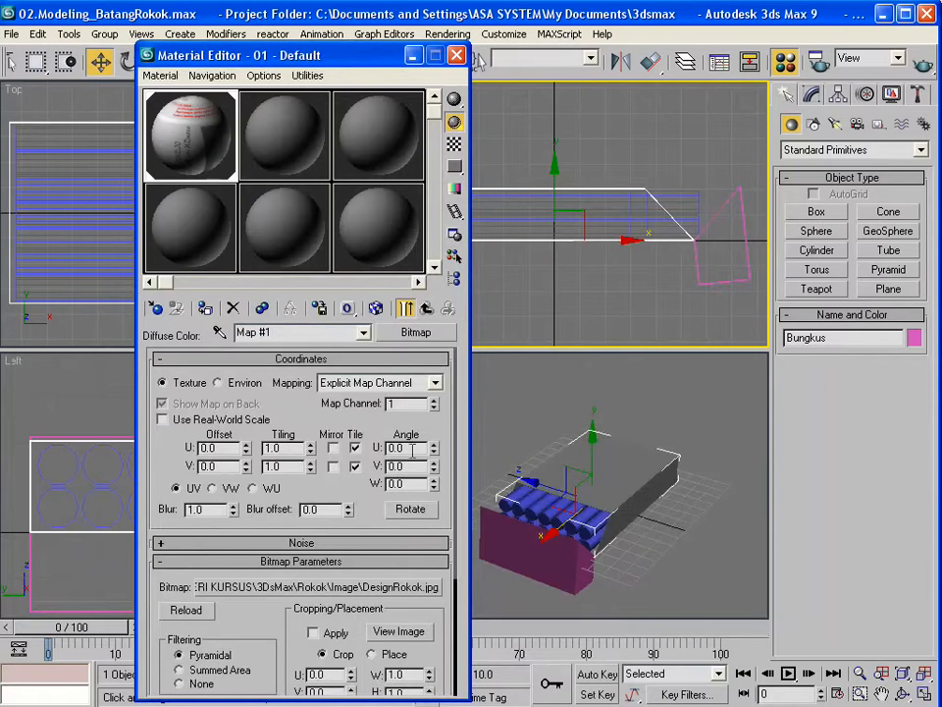
- Assign the DesignRokok material to Bungkus, show its map in the viewport, and close the Material Editor
click(642, 471)
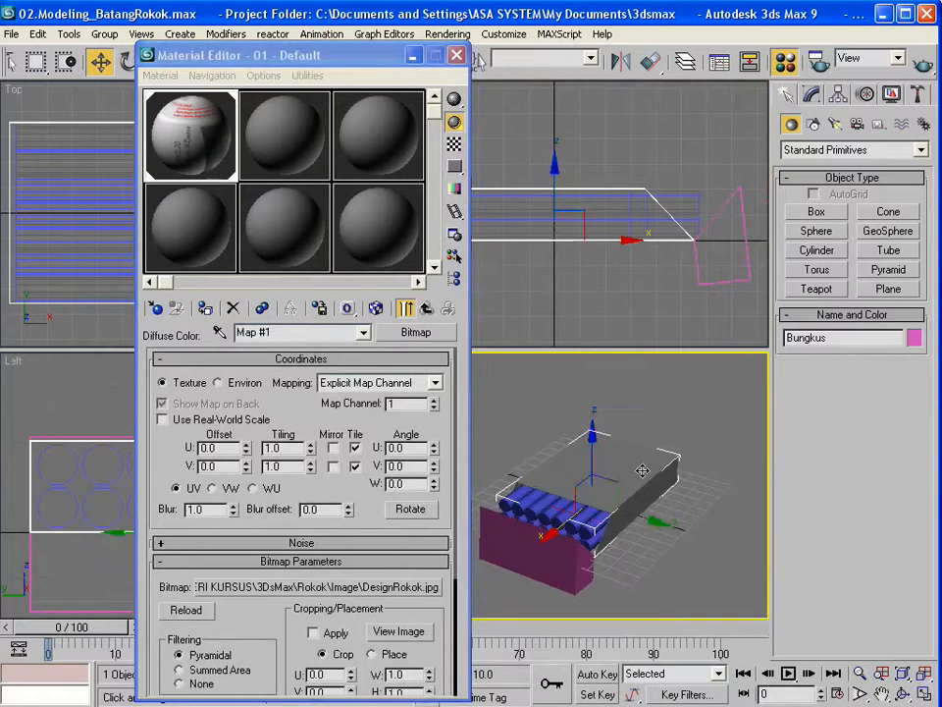
click(626, 187)
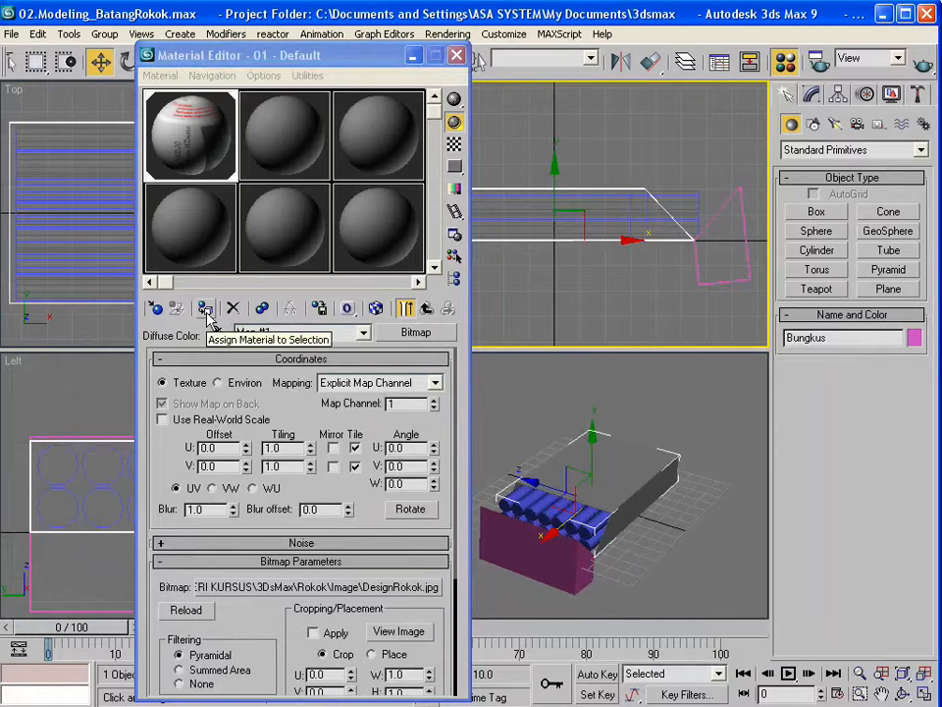
click(206, 310)
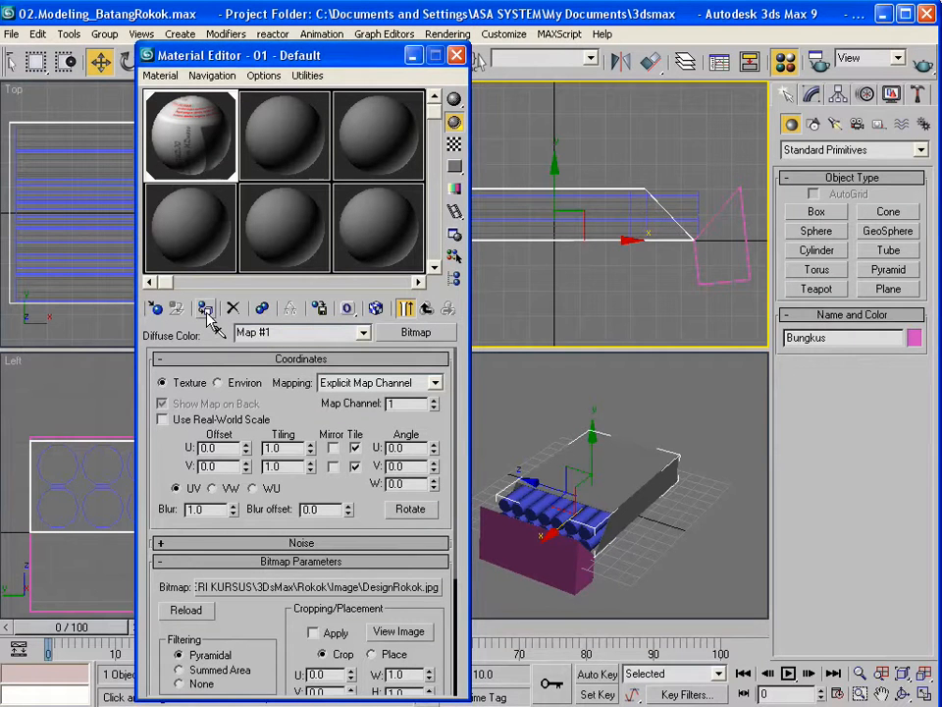
click(377, 309)
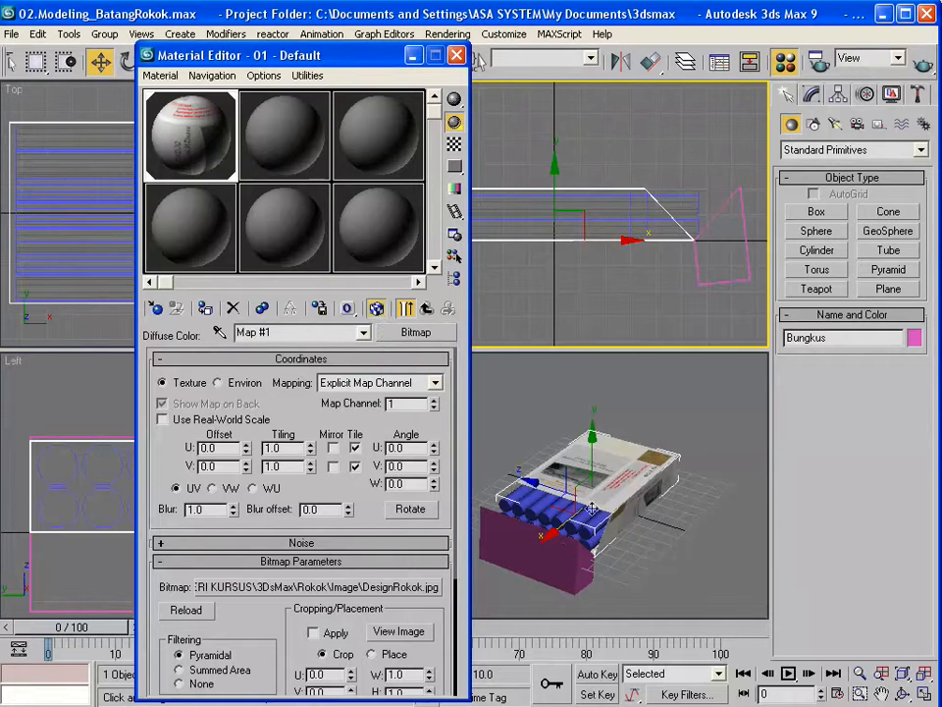
click(905, 694)
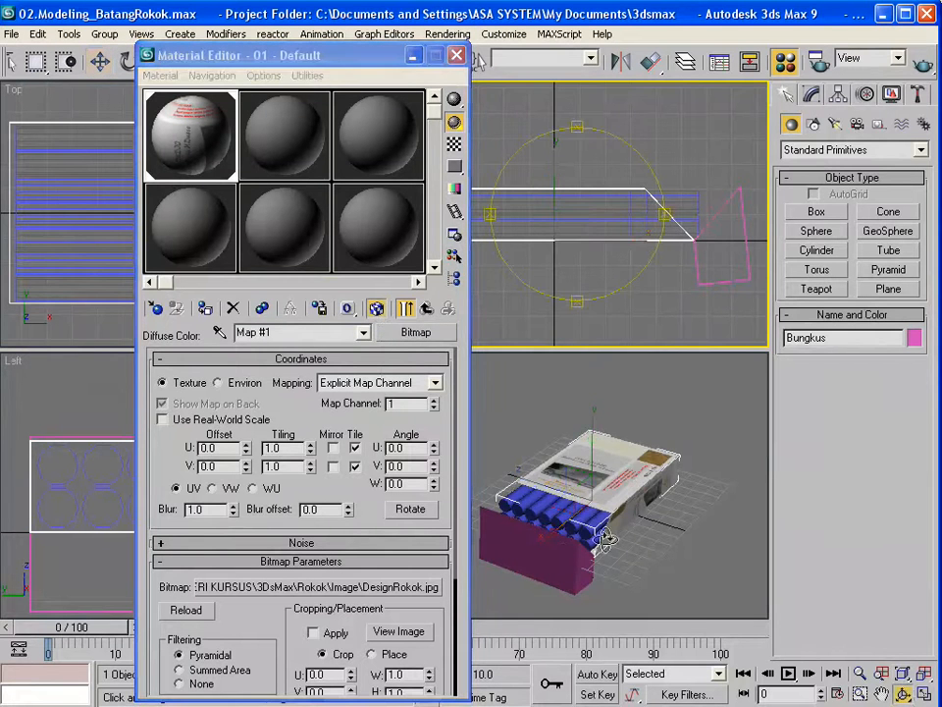
drag(600, 530, 726, 510)
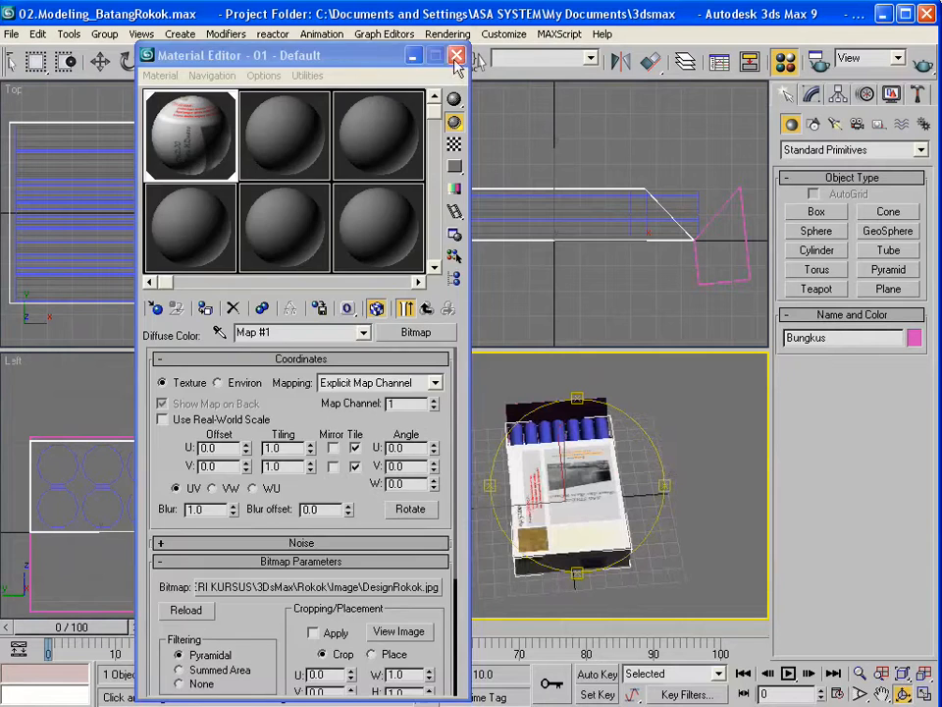
click(456, 55)
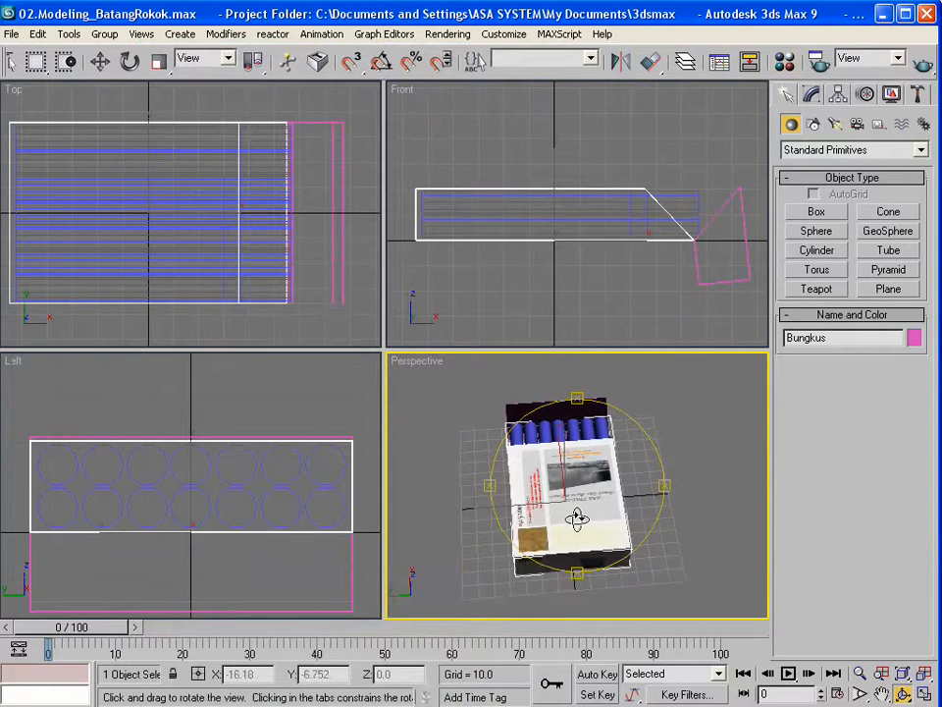
- Hide every object except Bungkus
key(w)
right_click(573, 519)
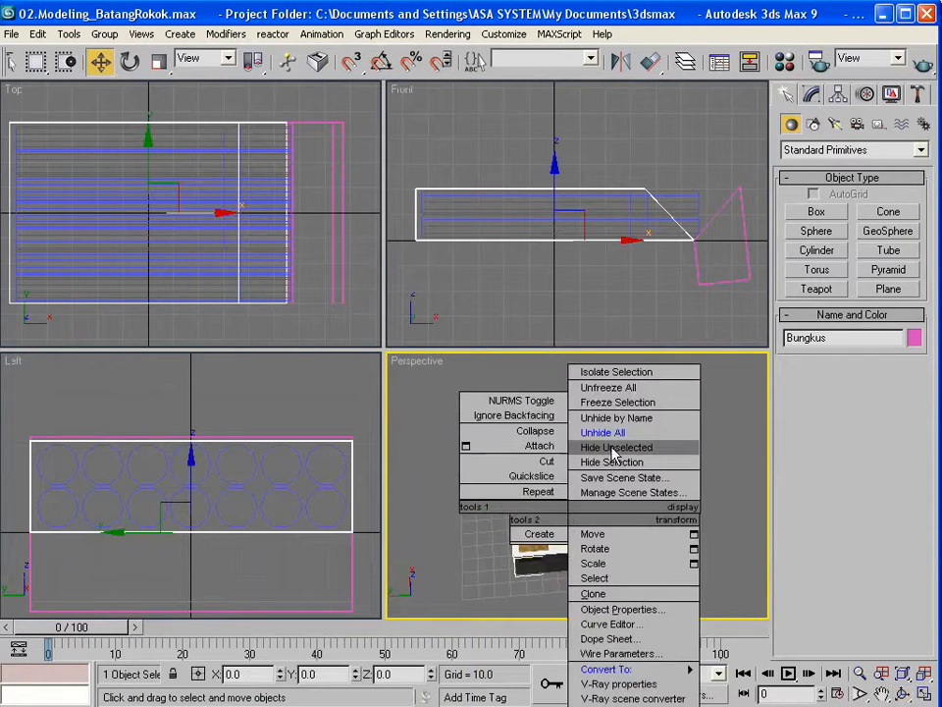
click(616, 447)
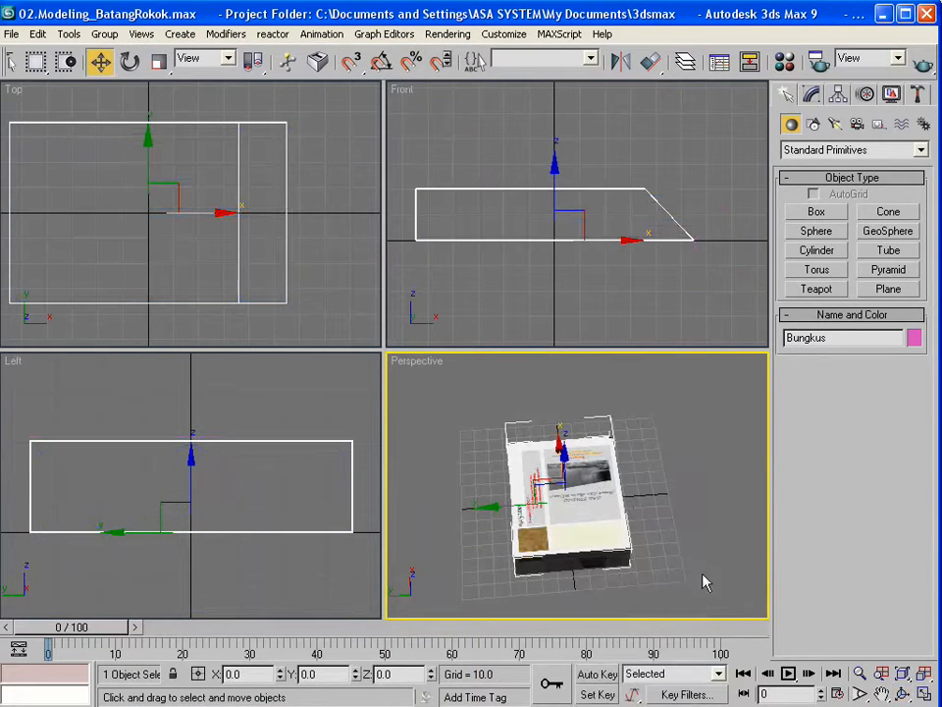
key(ctrl+r)
drag(675, 518, 551, 541)
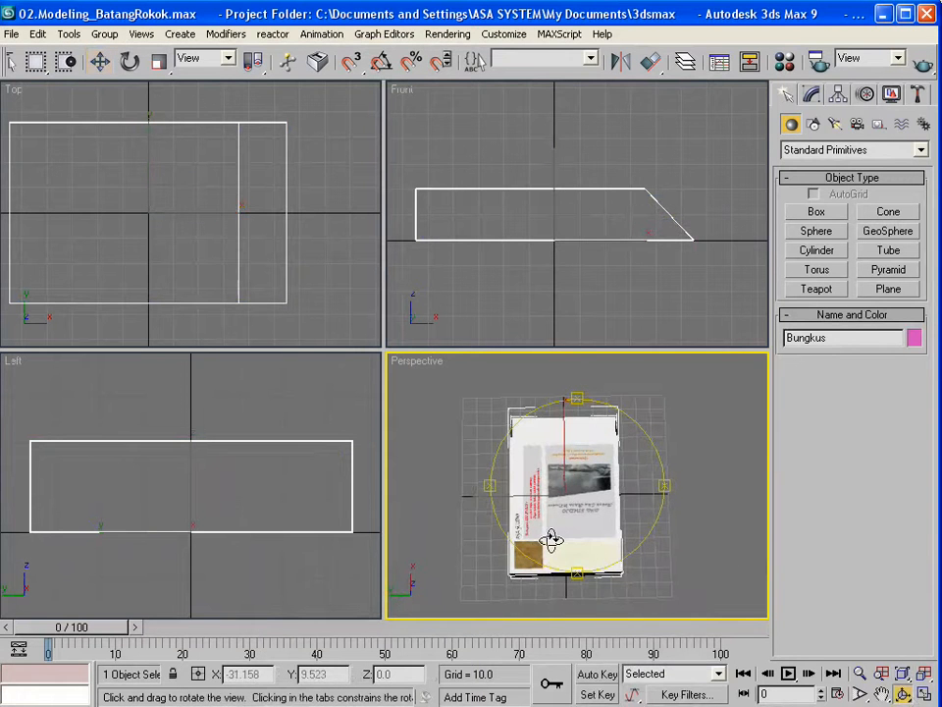
- Add an Unwrap UVW modifier to Bungkus and enter its Face sub-object level
click(812, 95)
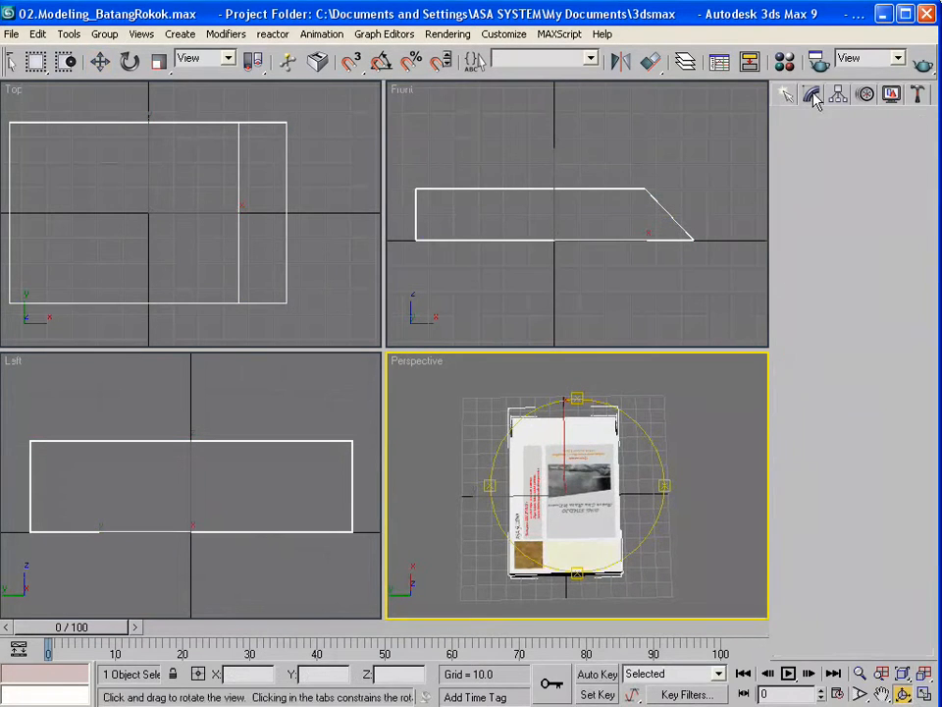
click(797, 145)
drag(924, 245, 928, 593)
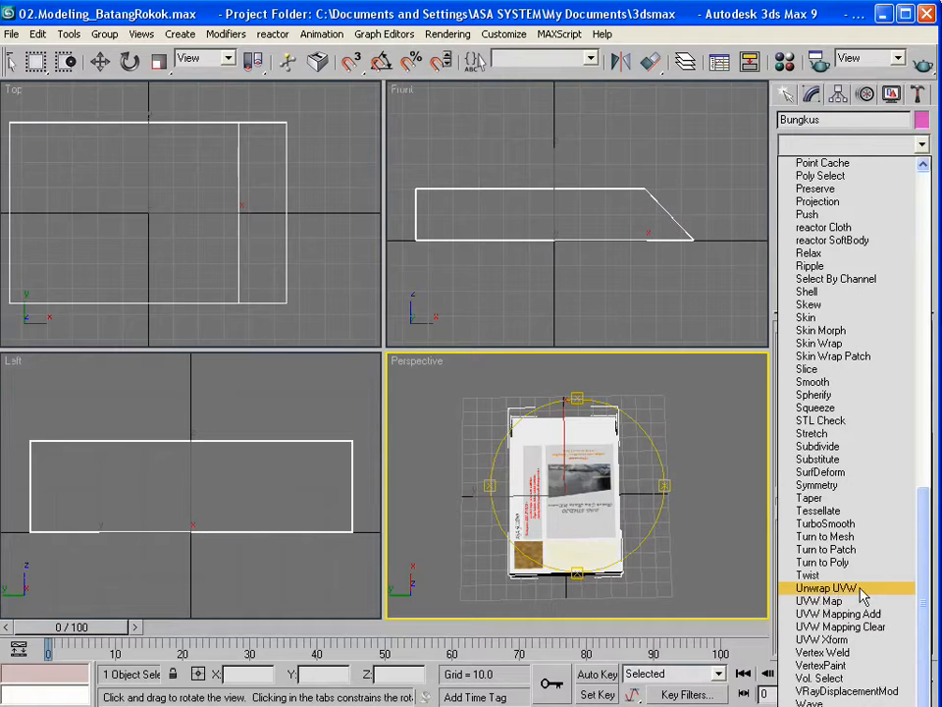
click(828, 588)
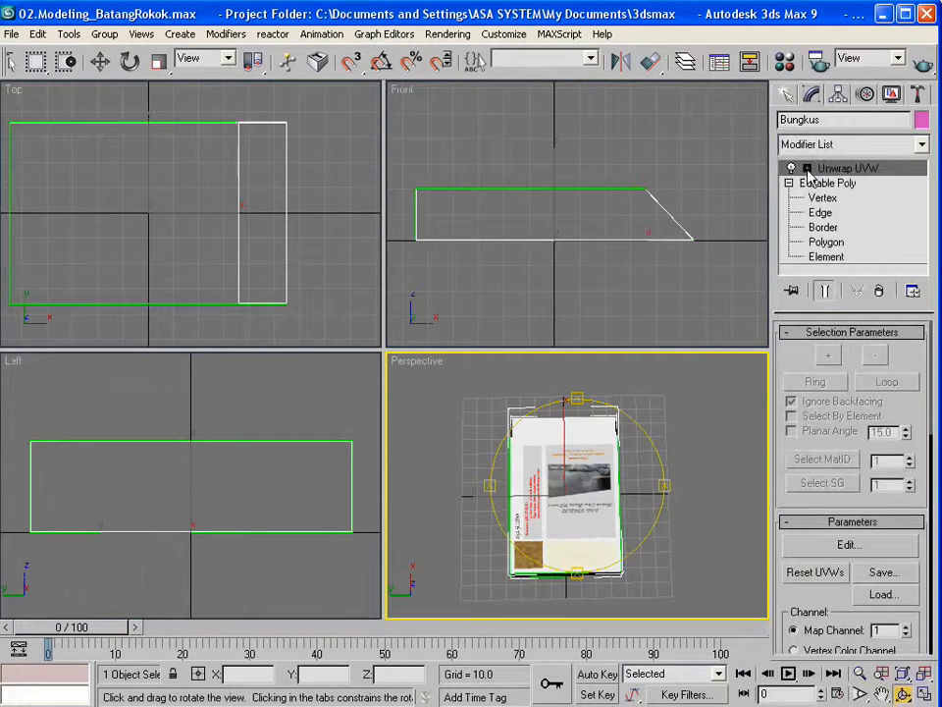
click(807, 169)
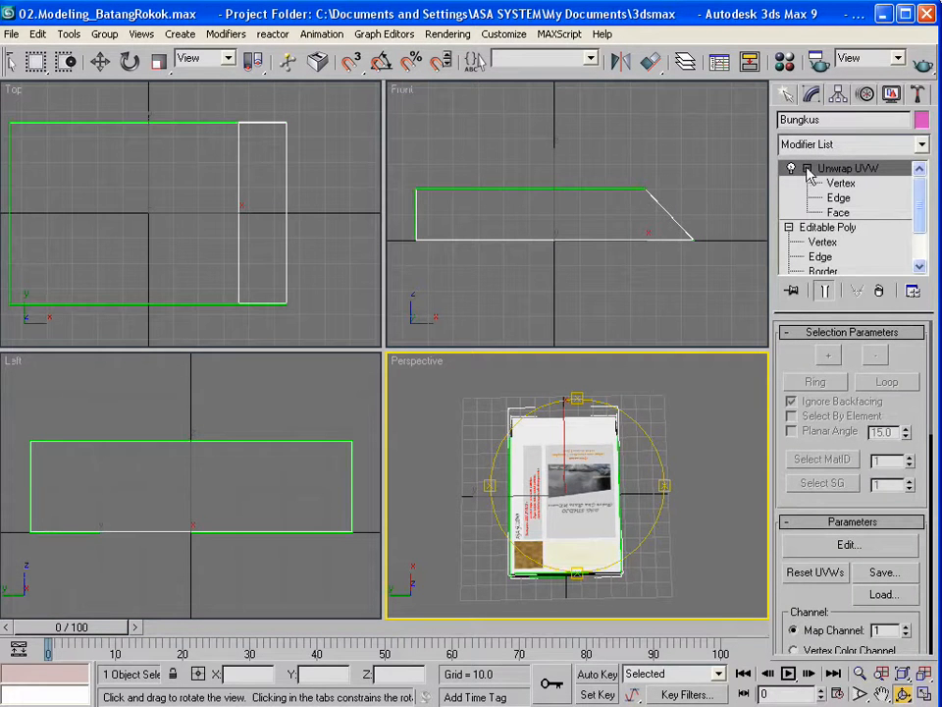
click(839, 214)
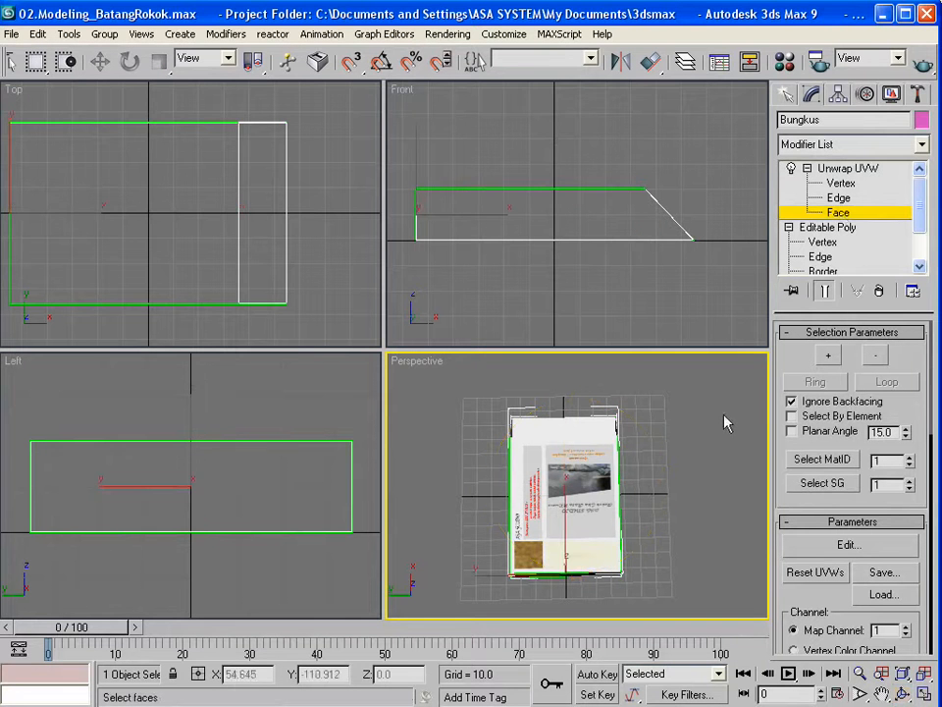
- Select the large top face of Bungkus and apply a Quick Planar Map to it, aligned to Z
click(554, 503)
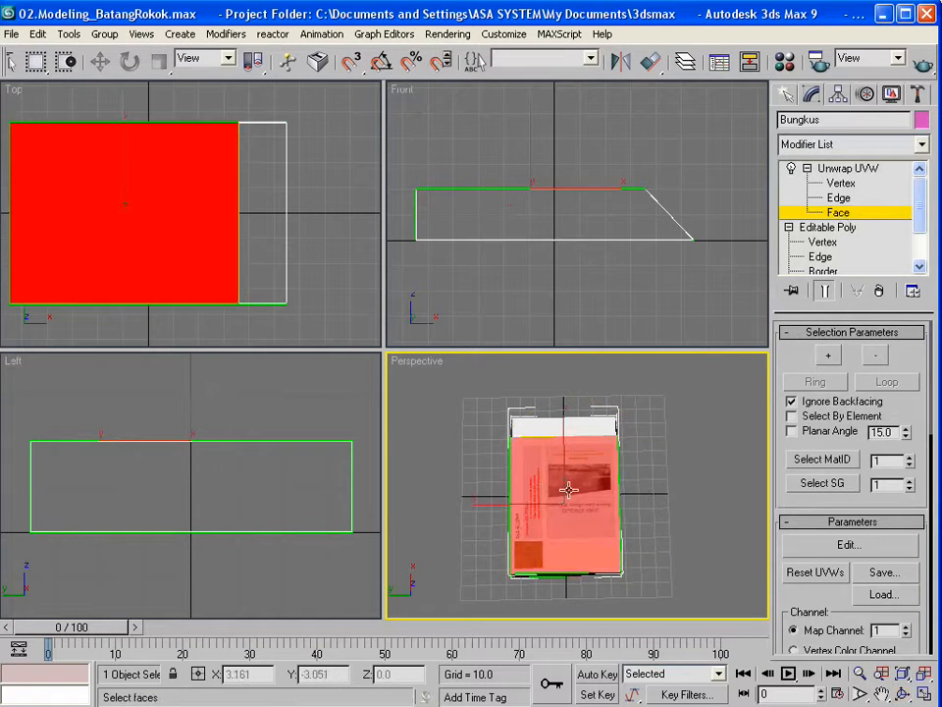
mouse_move(921, 216)
mouse_down()
mouse_move(922, 242)
mouse_move(923, 229)
mouse_up()
scroll(915, 432, down, 5)
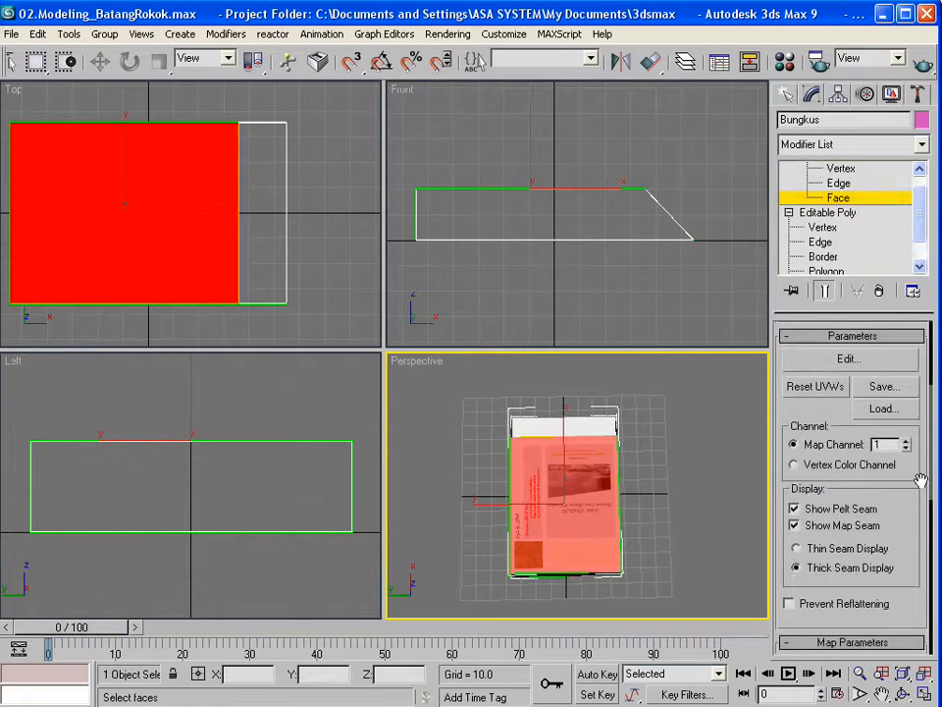
drag(920, 481, 916, 332)
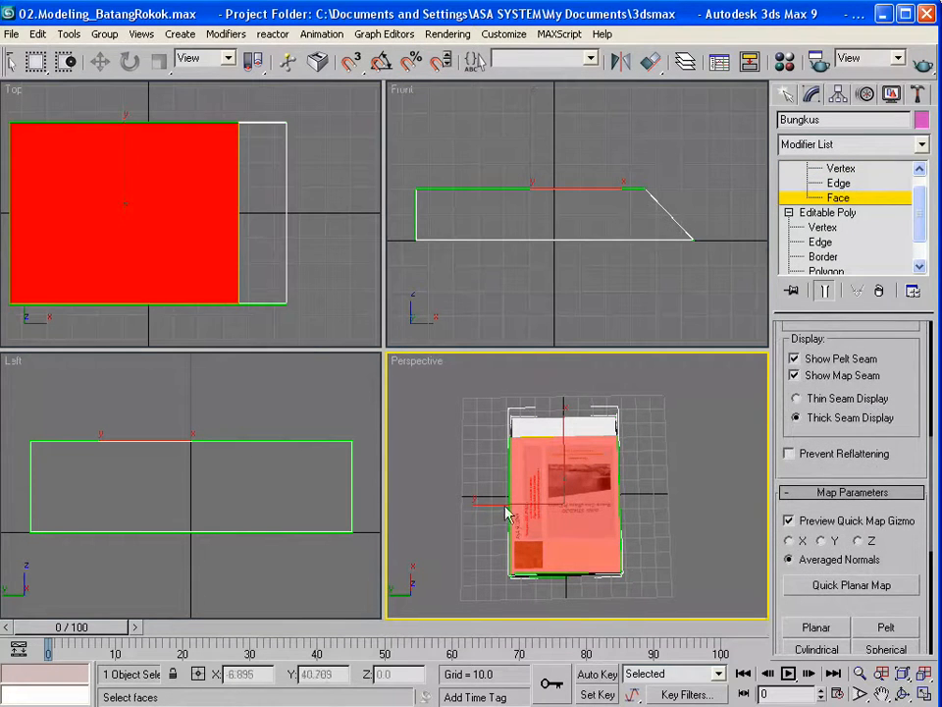
click(789, 541)
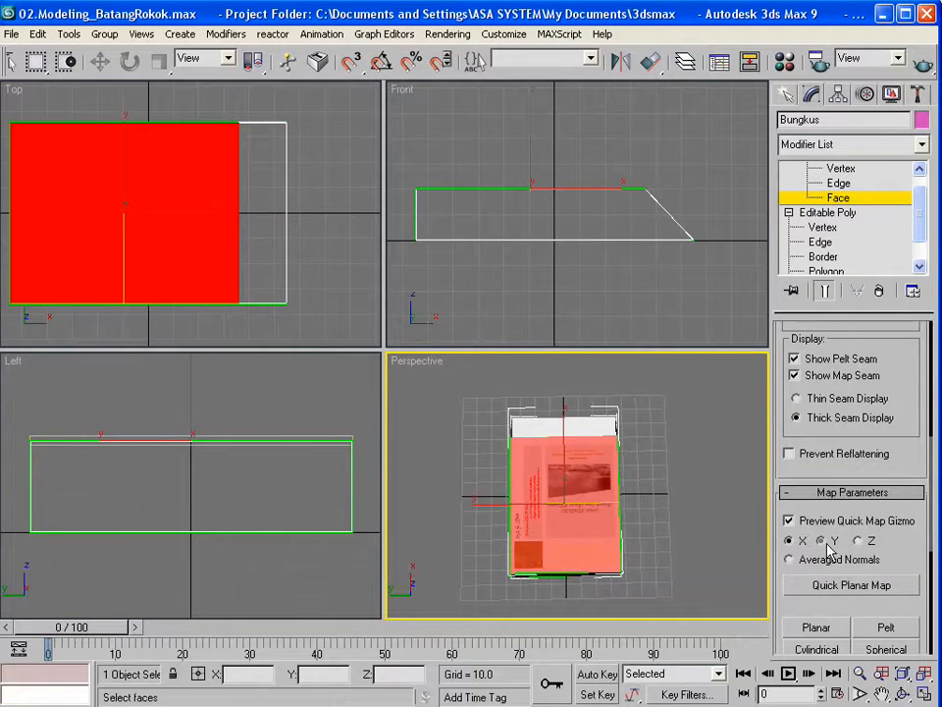
click(821, 541)
click(858, 541)
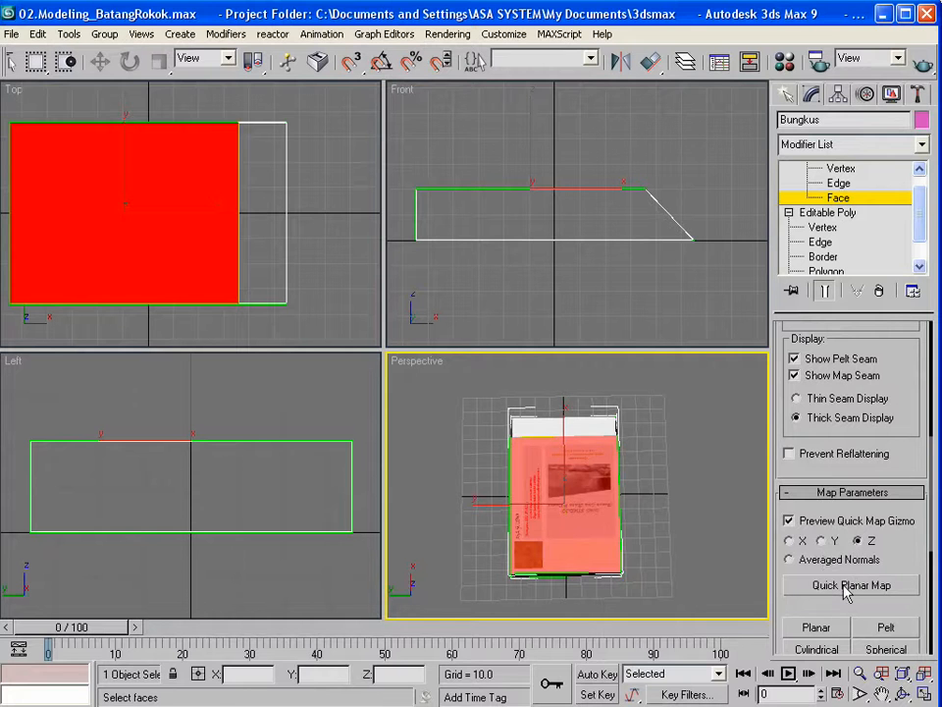
click(846, 586)
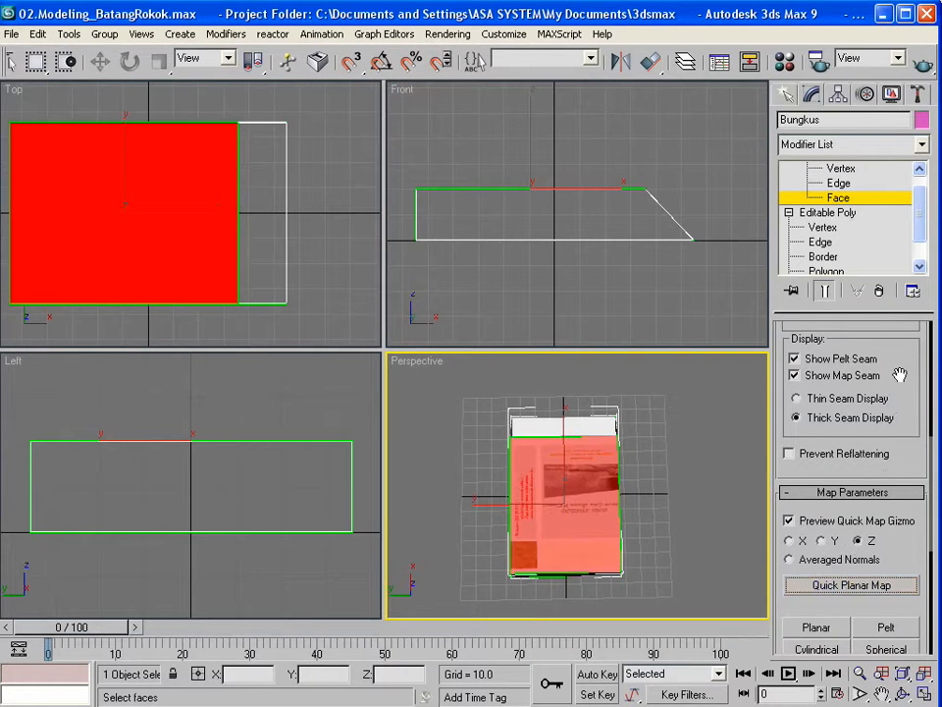
- Open the UVW editor for the selected face and show Map #1 (DesignRokok.jpg) as its background
drag(901, 378, 908, 552)
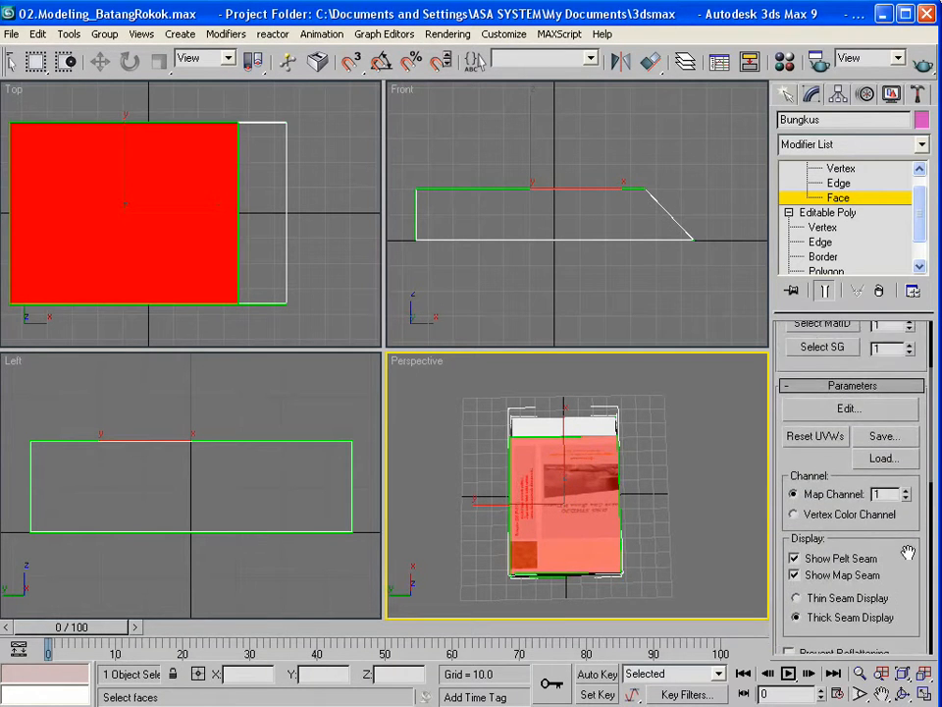
click(846, 409)
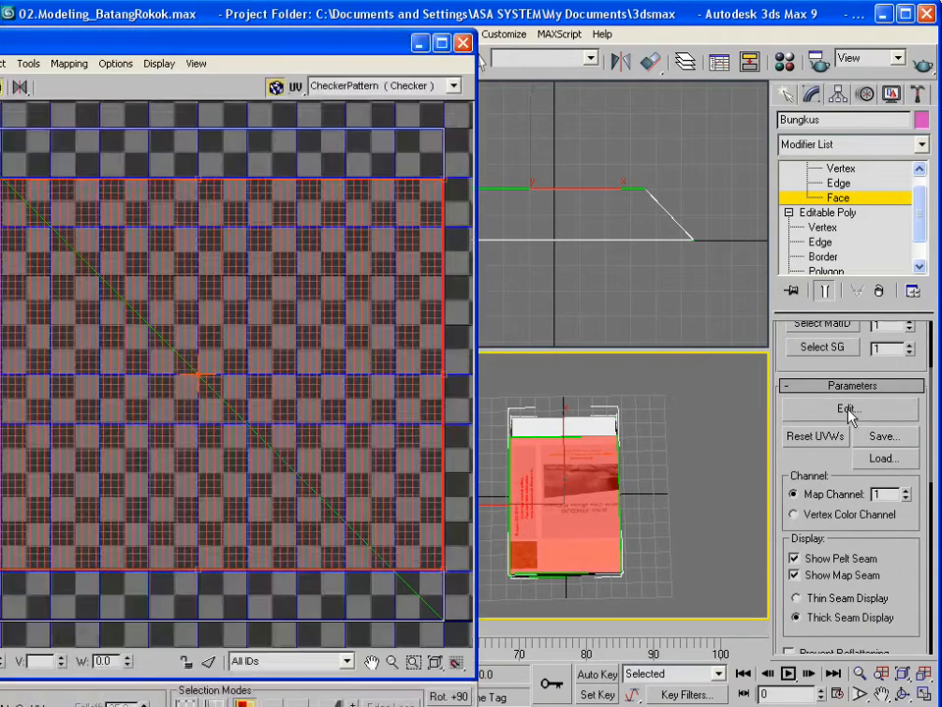
drag(176, 51, 264, 49)
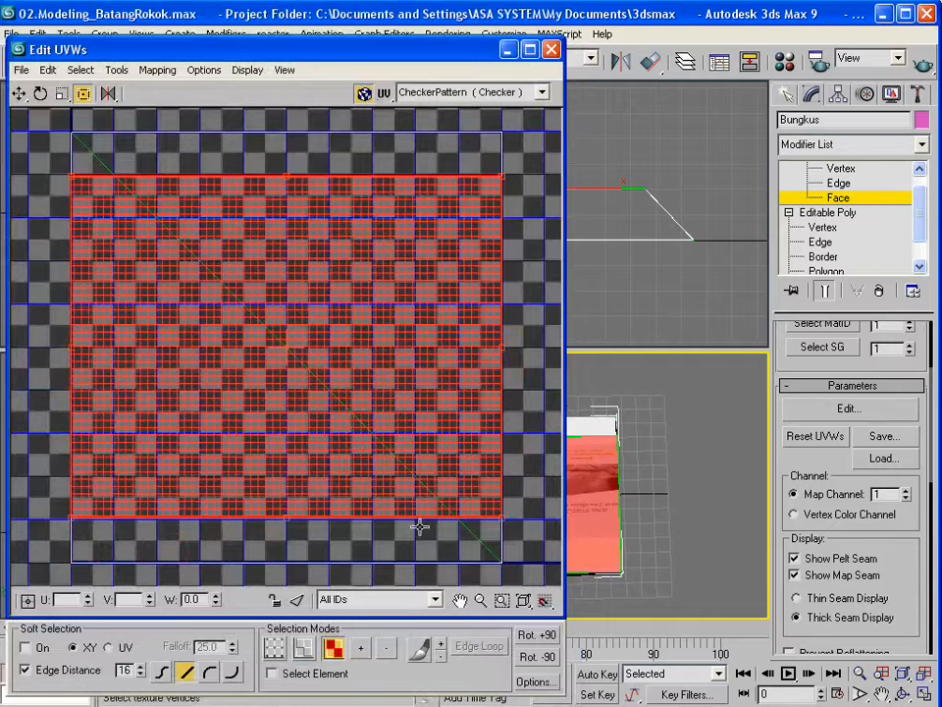
click(365, 600)
click(359, 616)
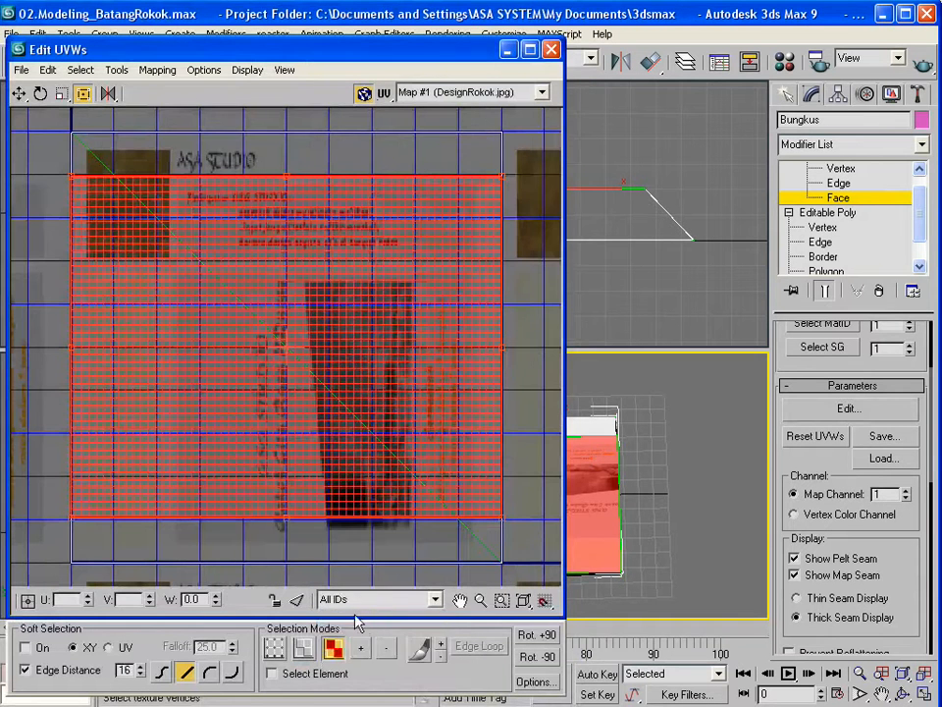
click(361, 602)
click(379, 618)
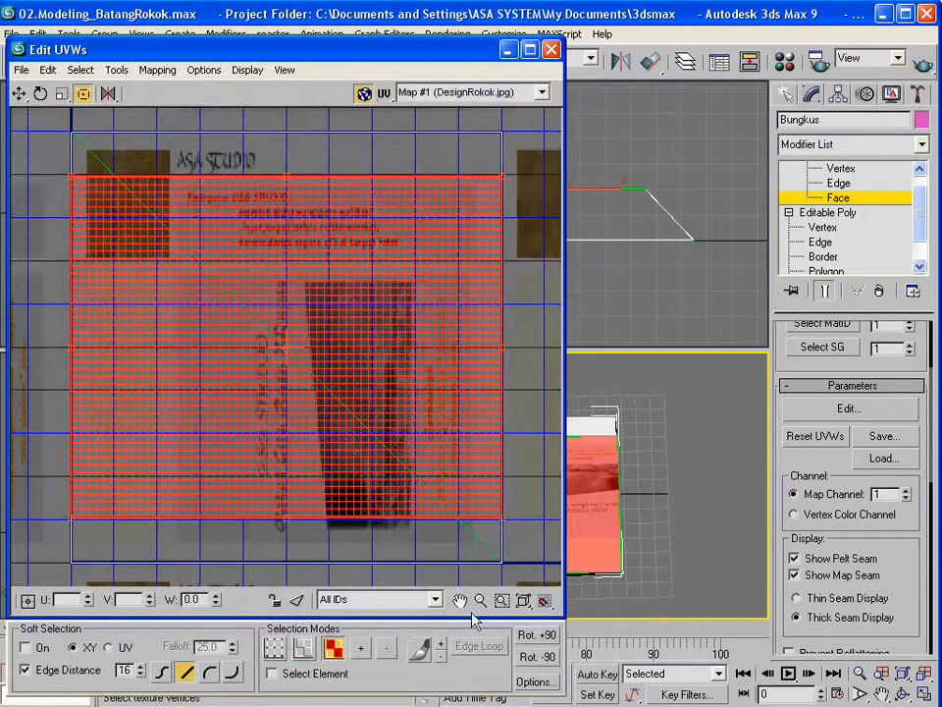
- Mirror the top face's UVs horizontally in the UVW editor
click(62, 93)
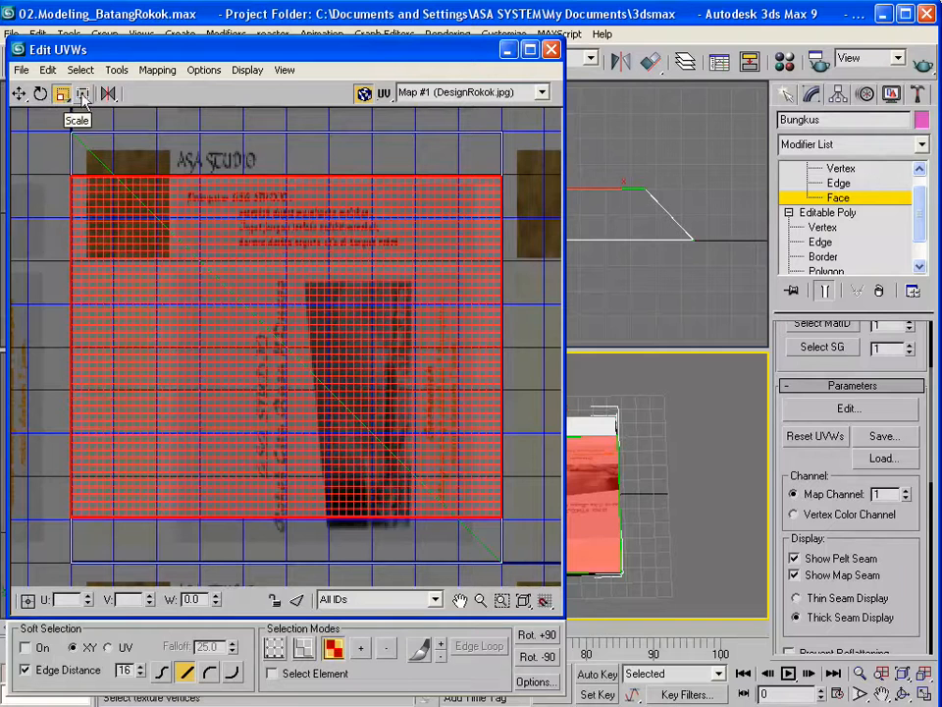
click(83, 93)
click(109, 93)
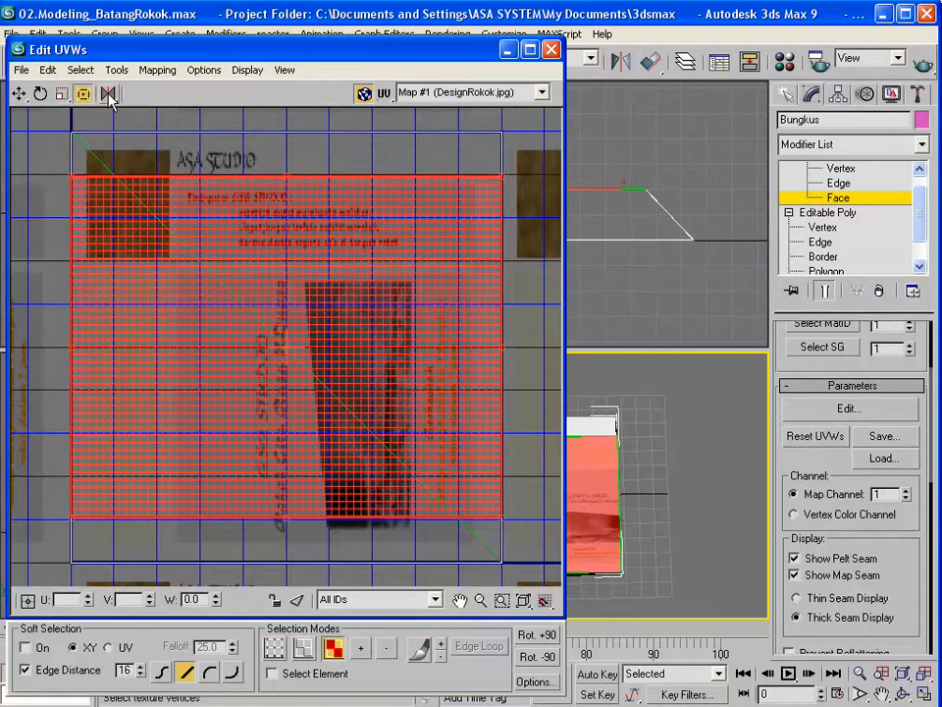
click(22, 94)
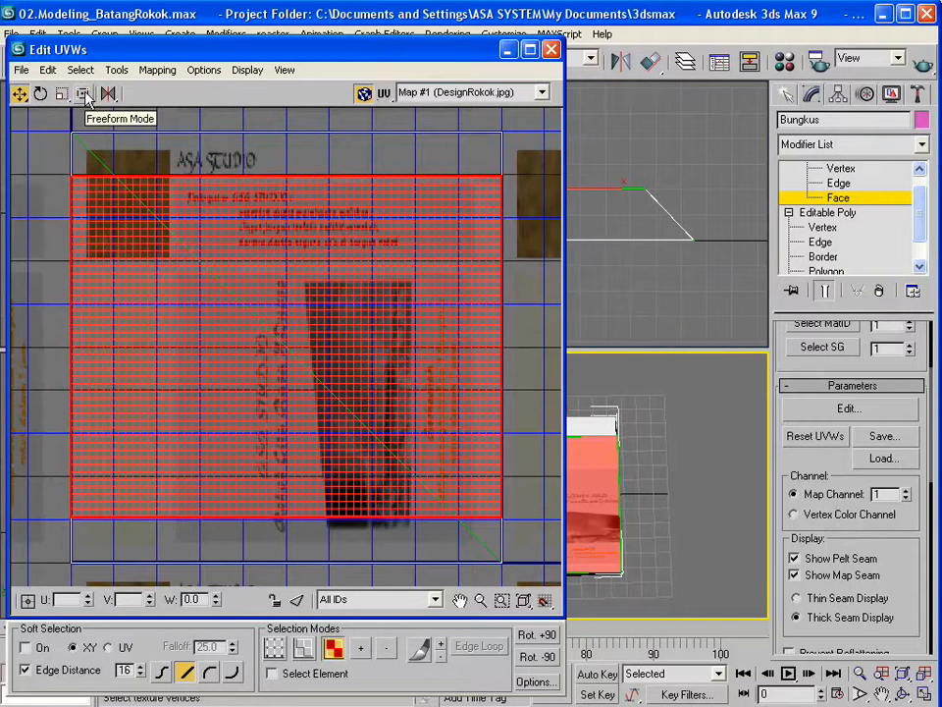
- Scale and move the top face's UVs in Freeform Mode over the large front-panel artwork with the black-and-white picture
click(83, 93)
drag(501, 516, 309, 326)
drag(240, 267, 391, 360)
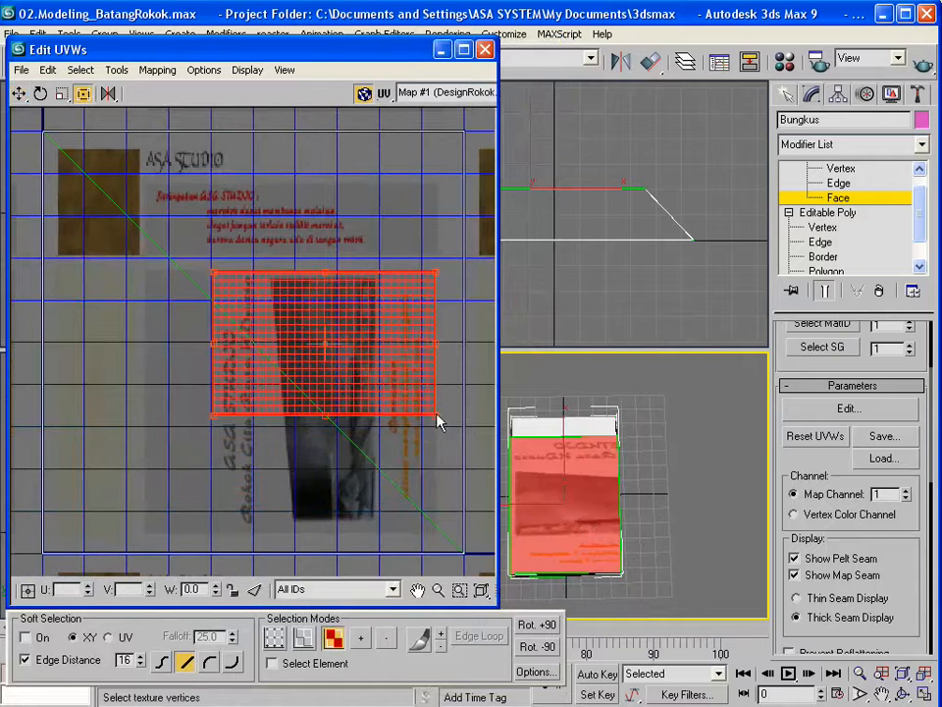
drag(438, 417, 126, 440)
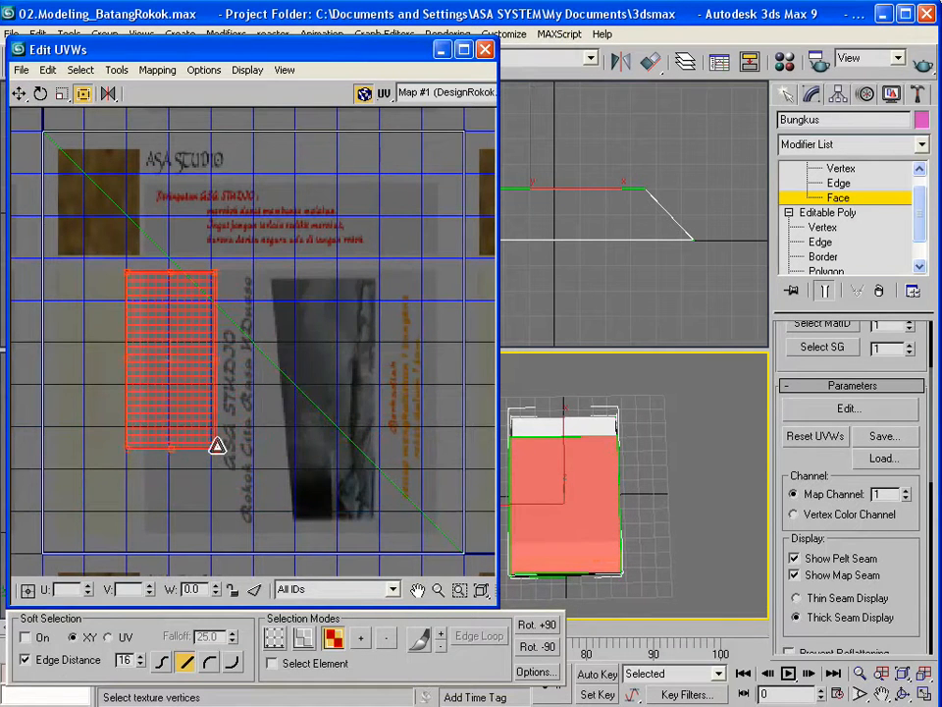
drag(217, 444, 436, 525)
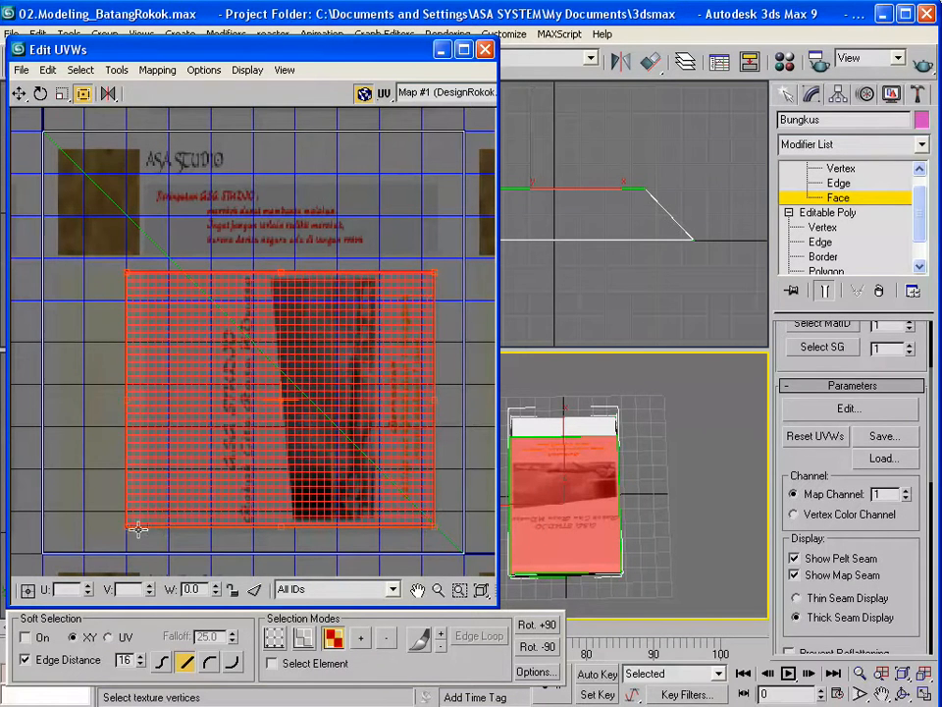
drag(136, 526, 222, 521)
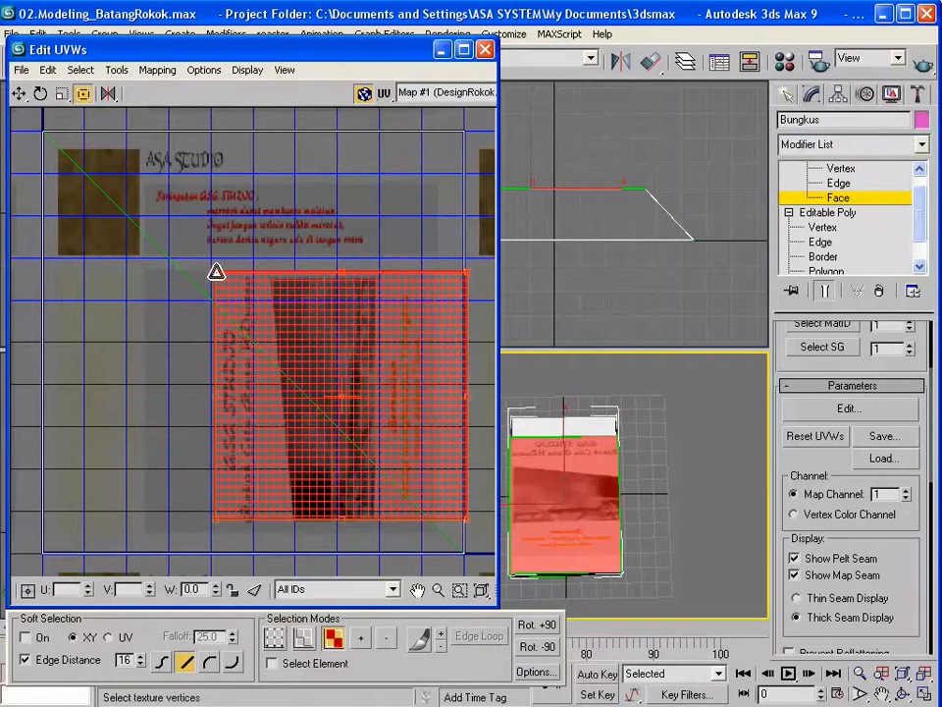
- Flip the top face's UVs vertically and fit them to the edges of the front-panel artwork
drag(219, 276, 219, 532)
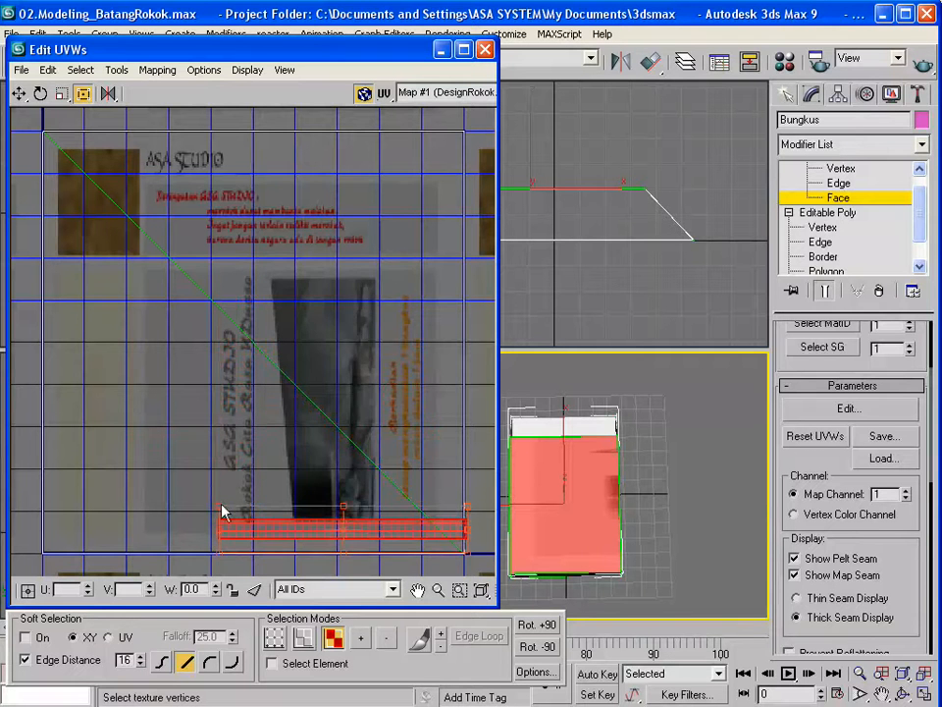
drag(223, 511, 217, 256)
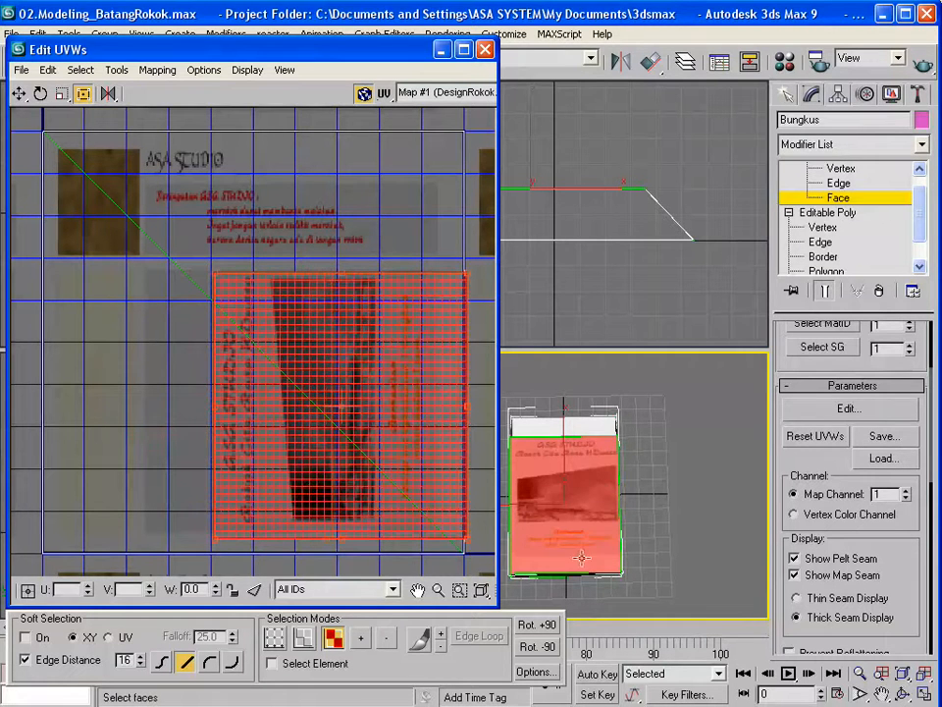
drag(470, 540, 435, 531)
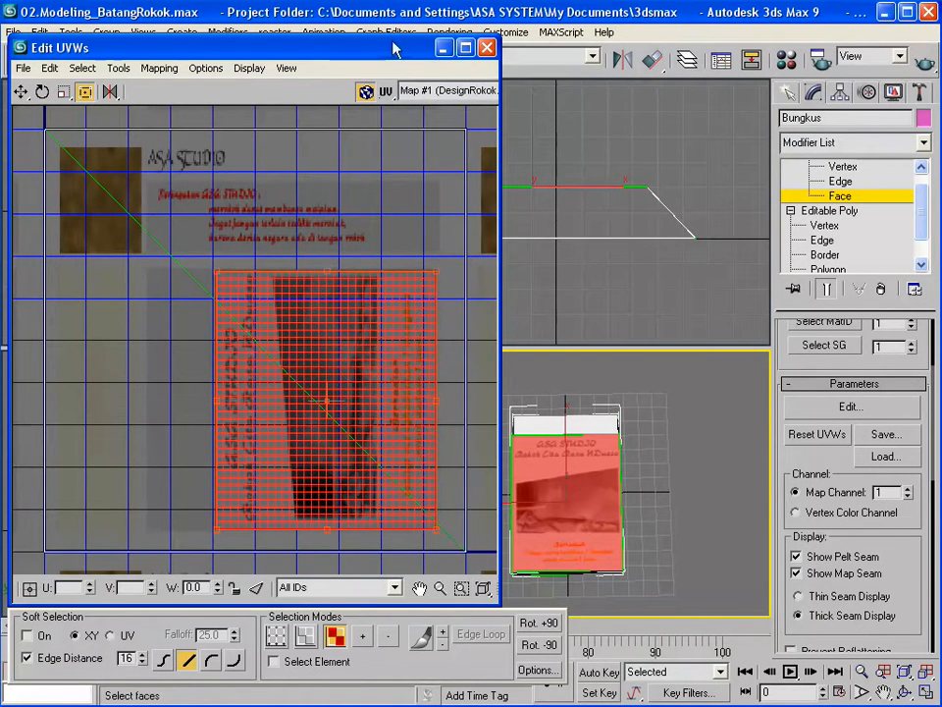
- Render a single frame of the Perspective view to check the front artwork, and close the render and its settings
drag(294, 37, 390, 56)
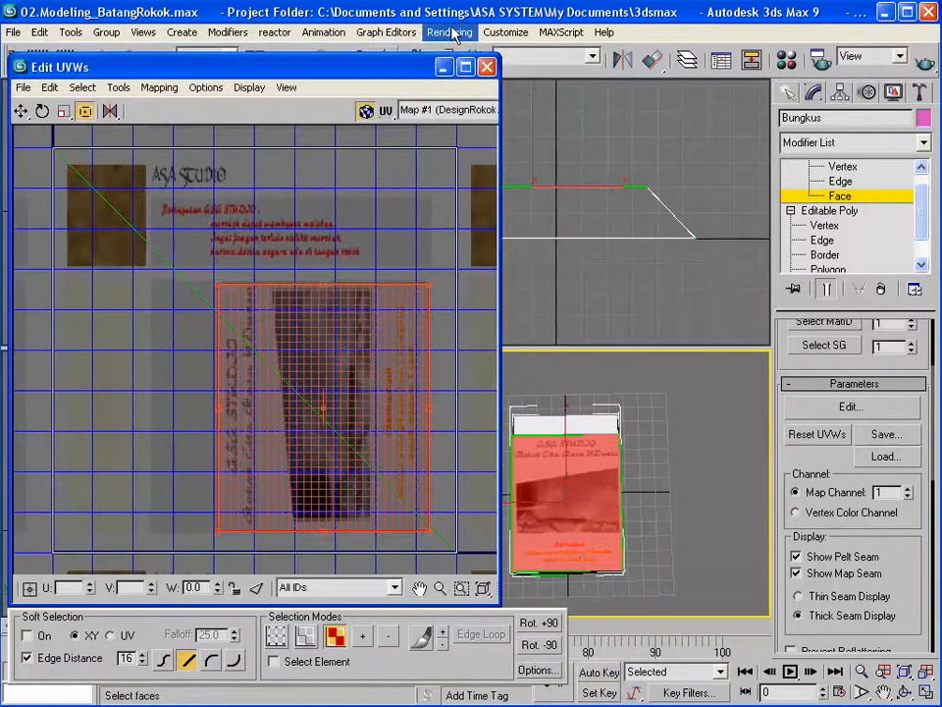
click(450, 33)
click(456, 50)
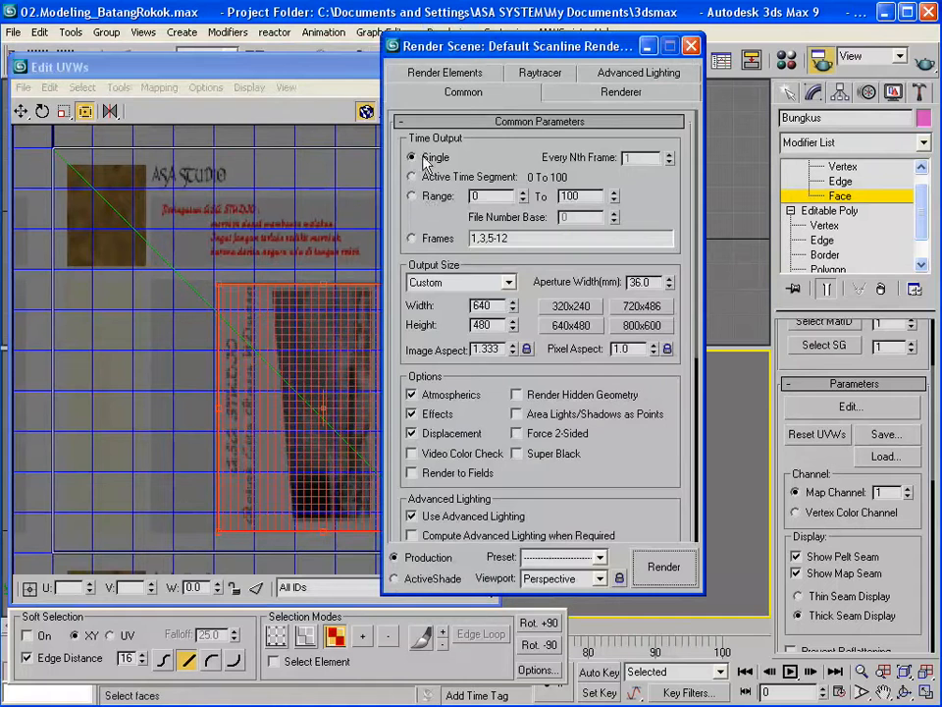
click(601, 579)
click(595, 637)
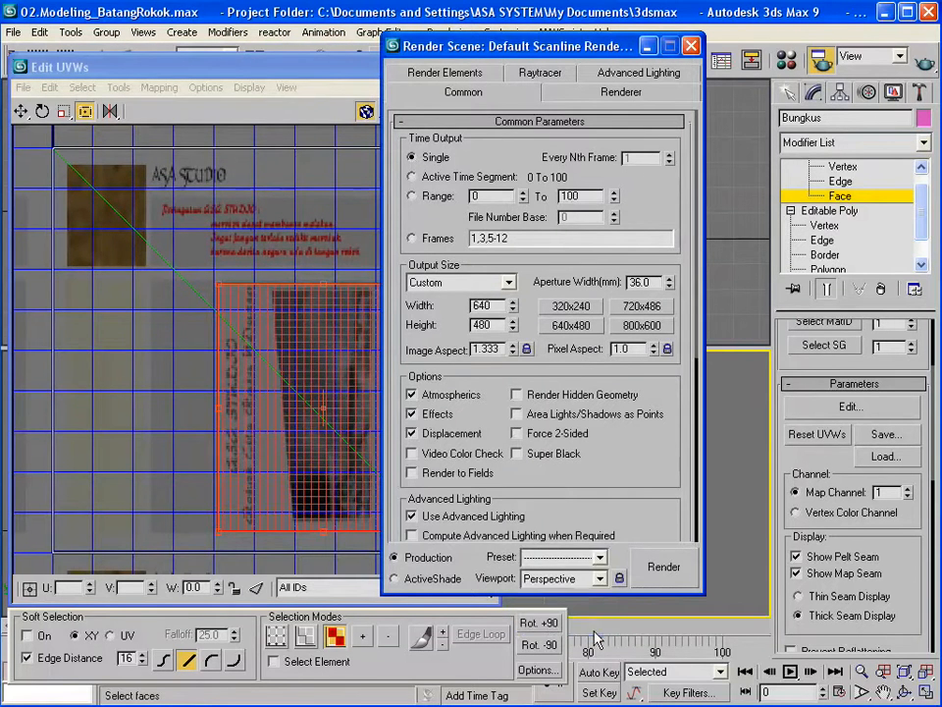
click(665, 567)
drag(204, 77, 363, 77)
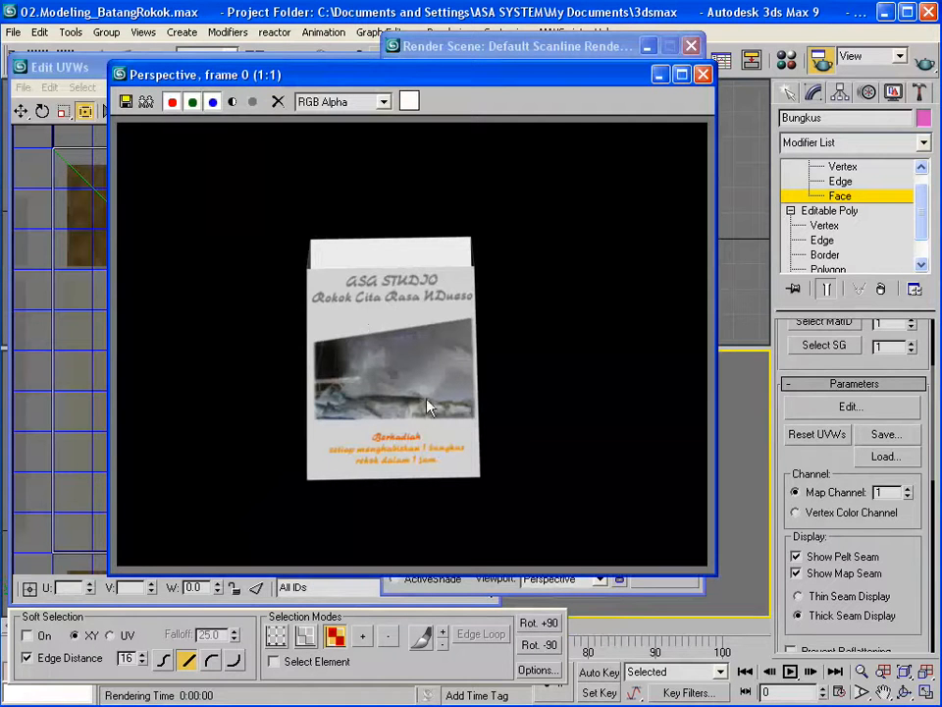
click(703, 75)
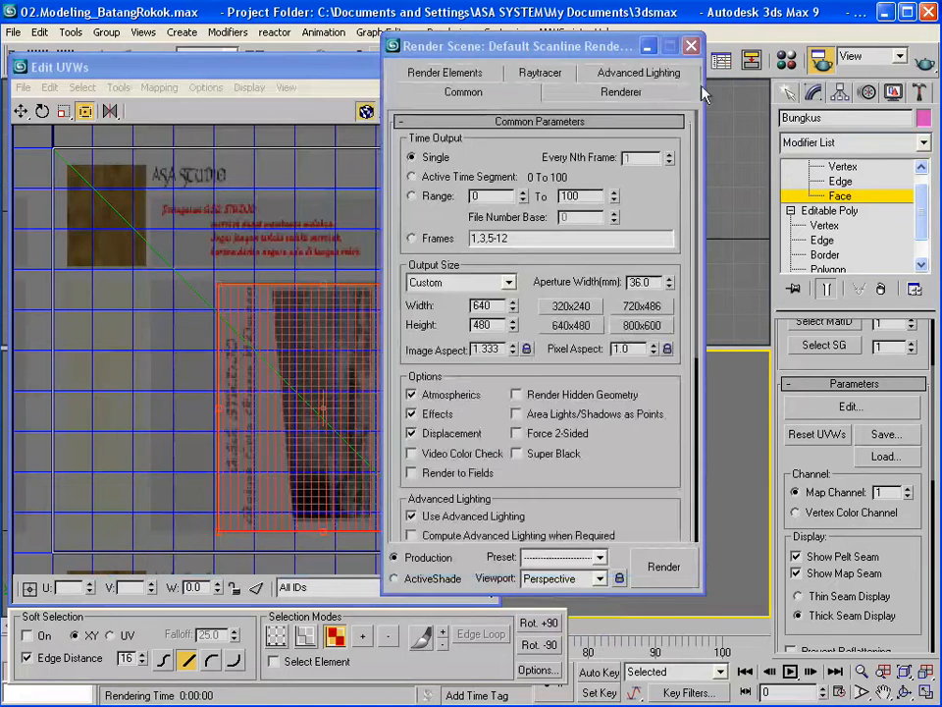
click(690, 45)
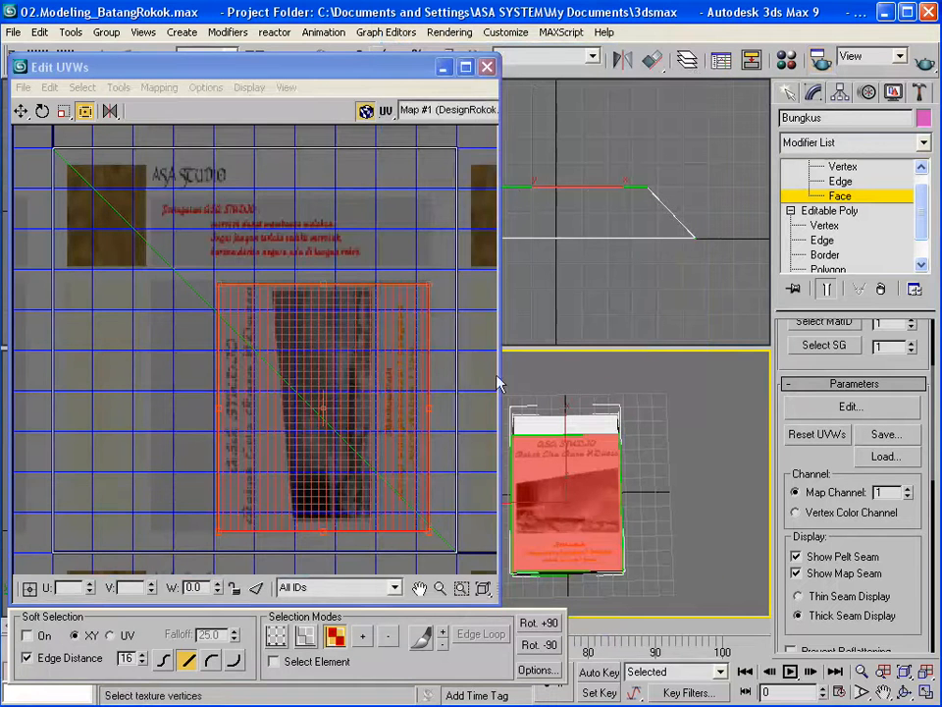
- Select the long side face of Bungkus in place of the top face and open it in the UVW editor
click(486, 66)
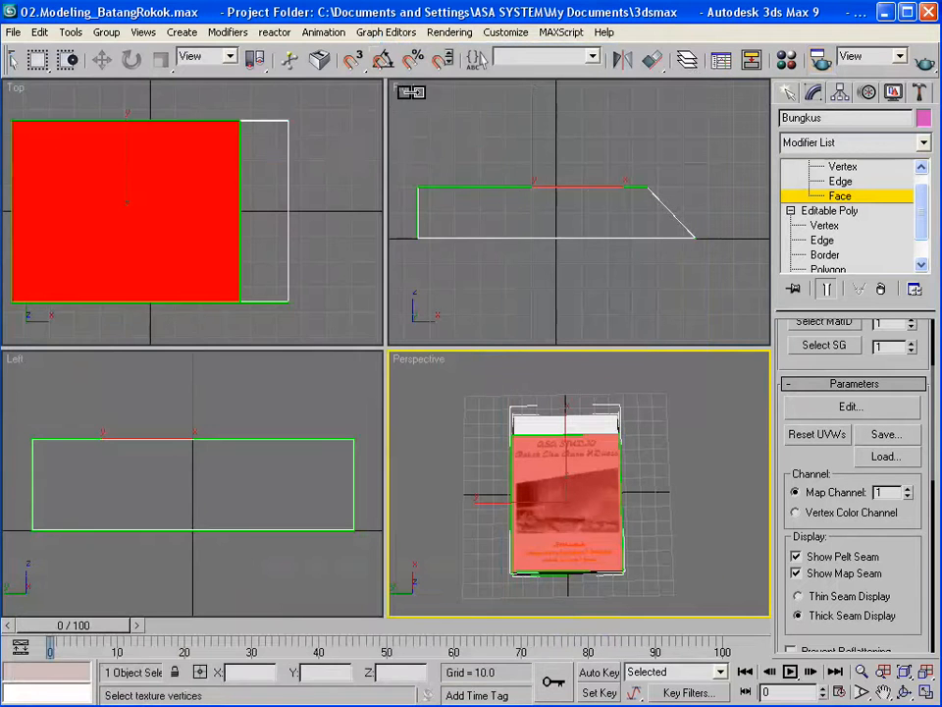
click(836, 197)
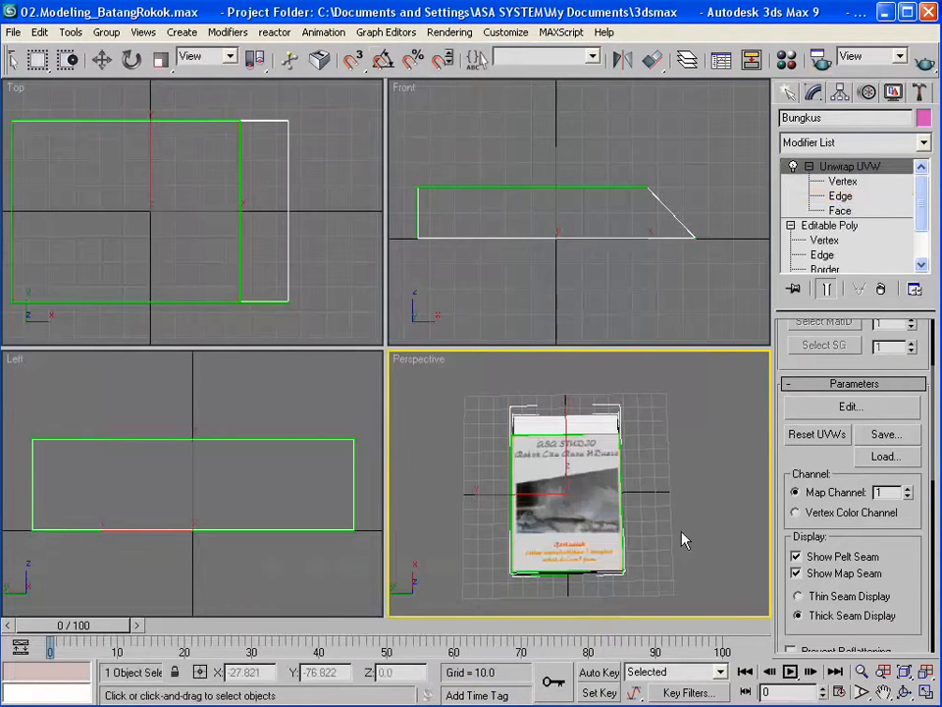
click(905, 692)
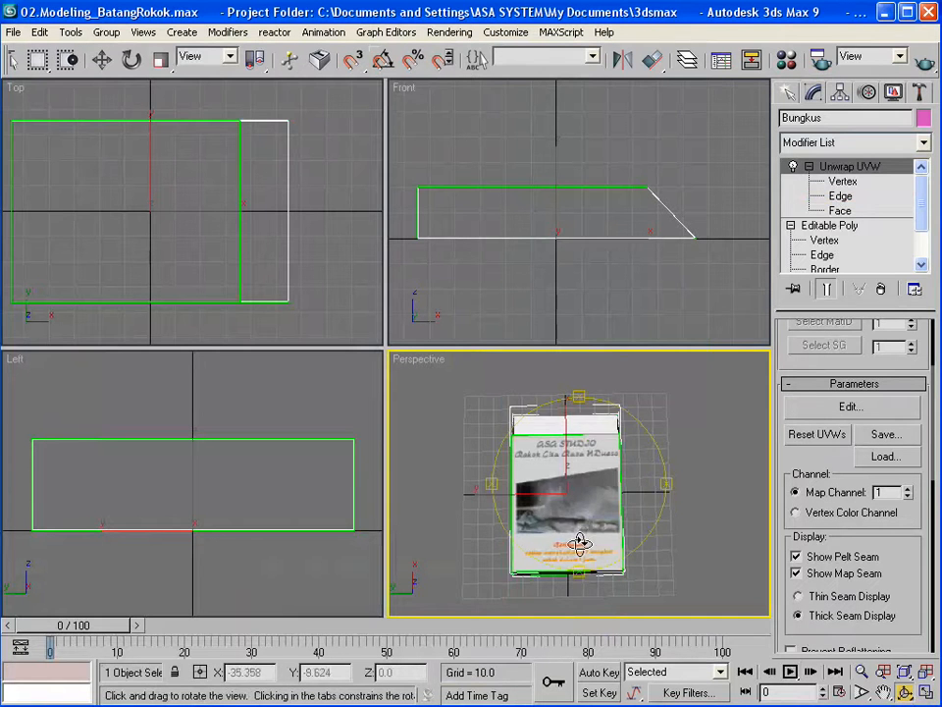
drag(572, 549, 422, 399)
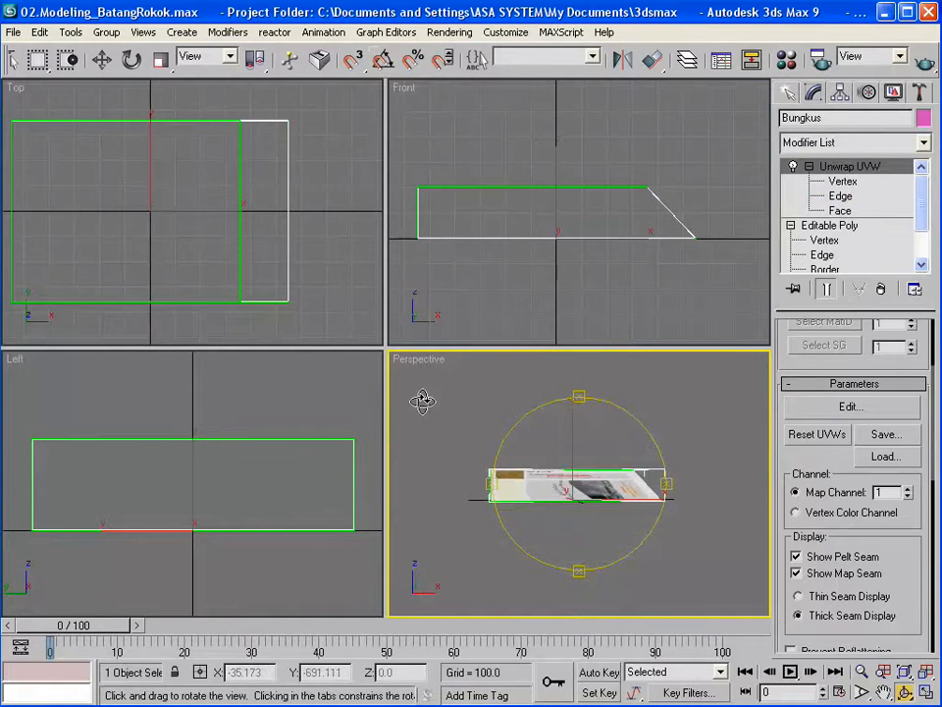
click(840, 210)
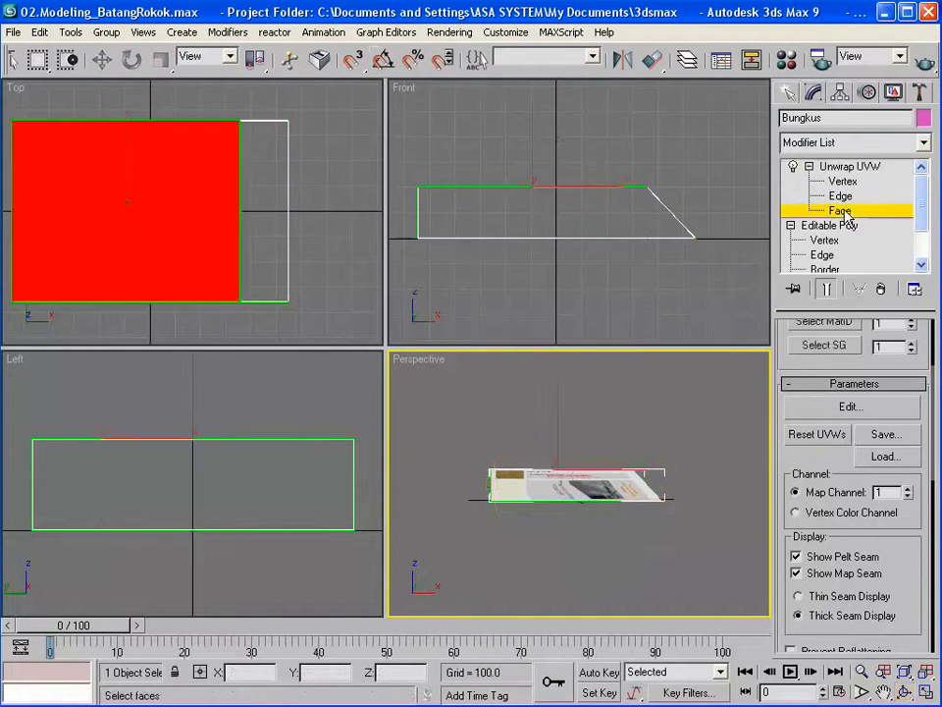
click(559, 485)
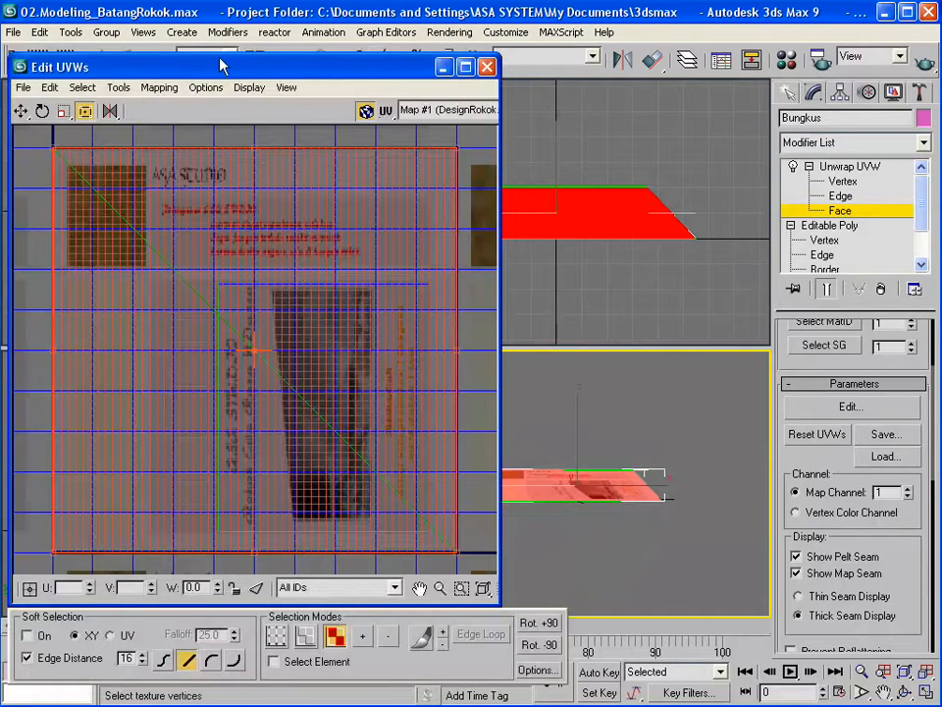
drag(499, 430, 470, 430)
- Apply a Quick Planar Map aligned to Y to the selected long side face
scroll(915, 462, down, 3)
scroll(915, 462, down, 3)
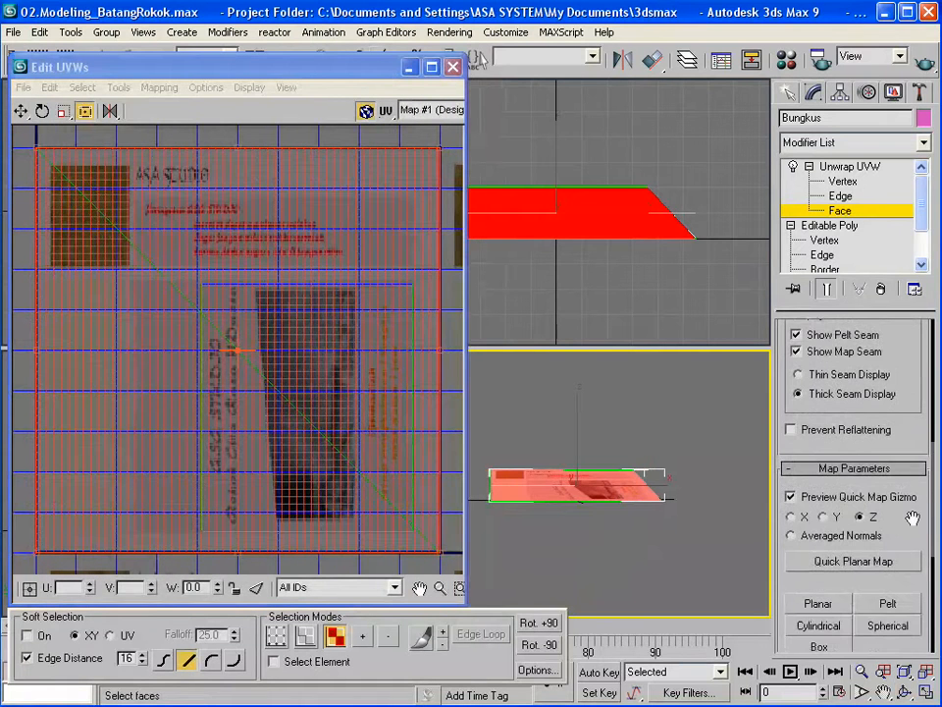
click(822, 503)
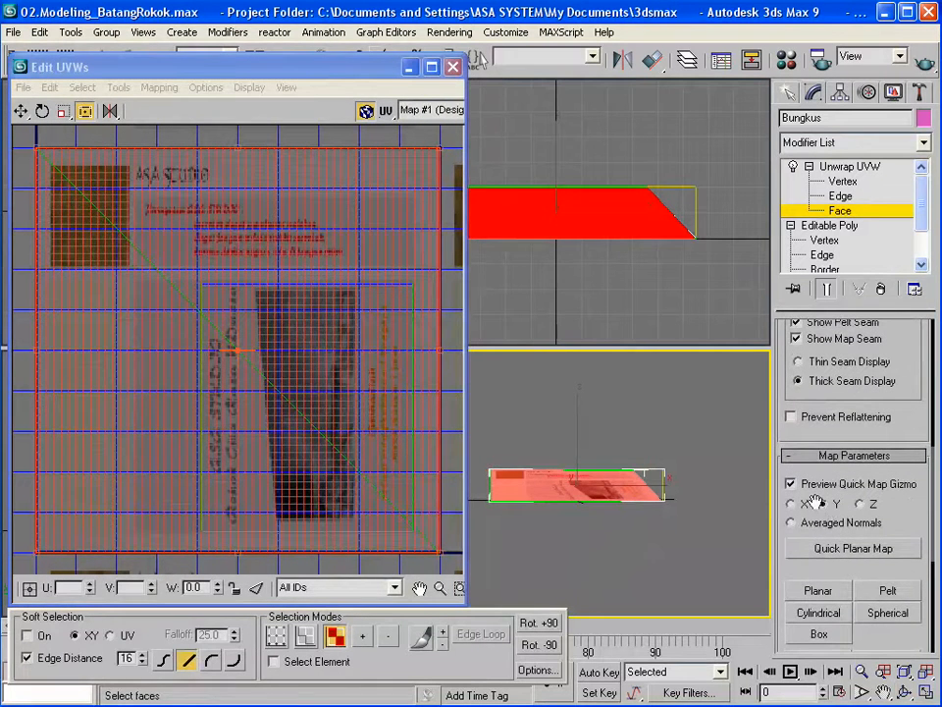
click(804, 503)
click(823, 504)
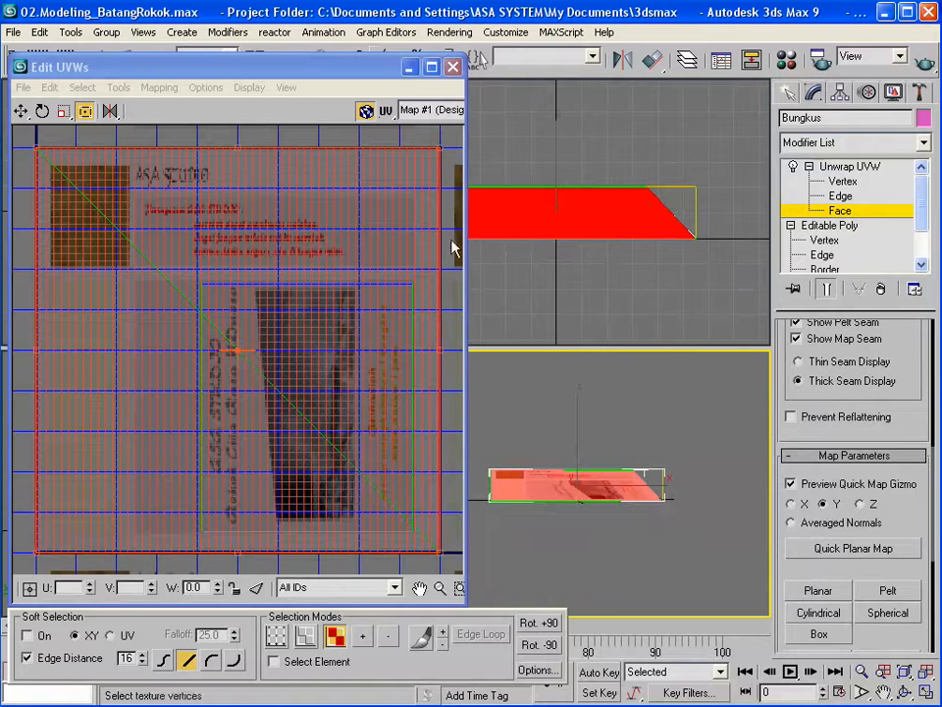
click(859, 504)
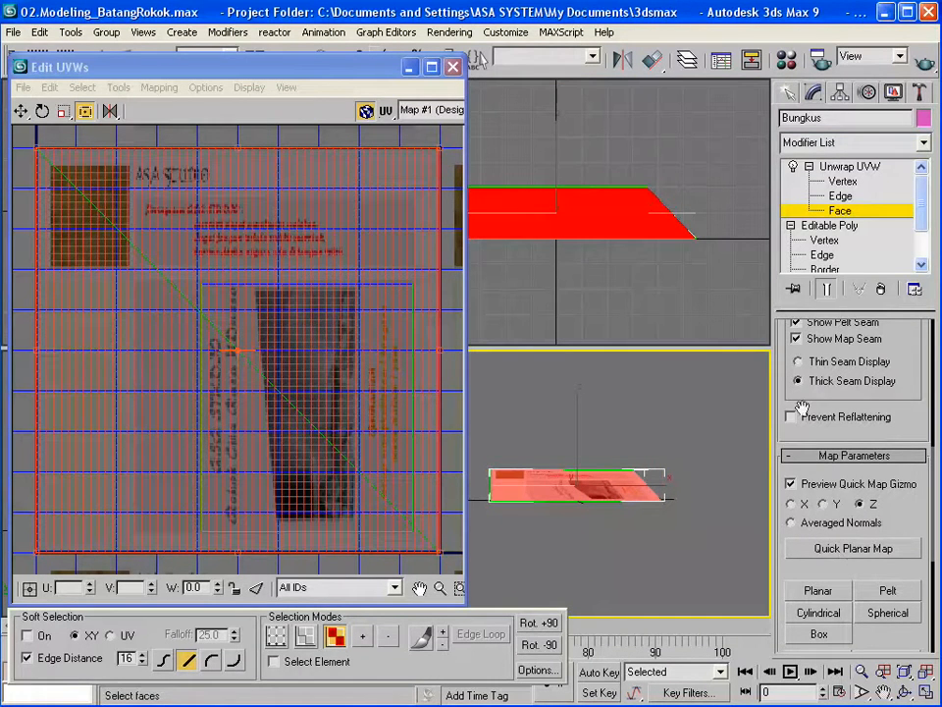
click(824, 504)
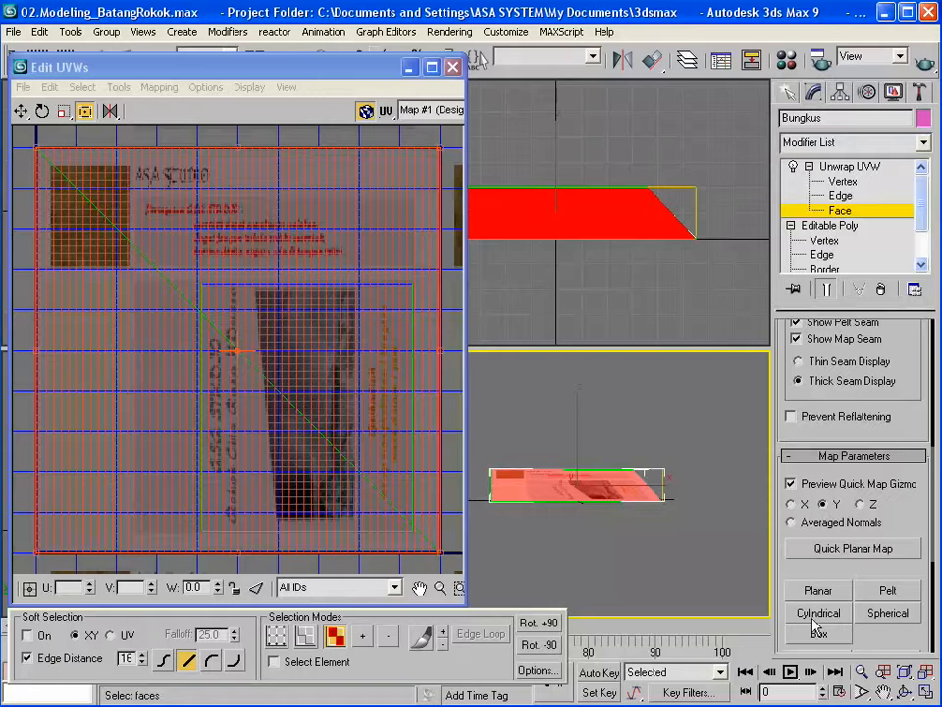
click(853, 549)
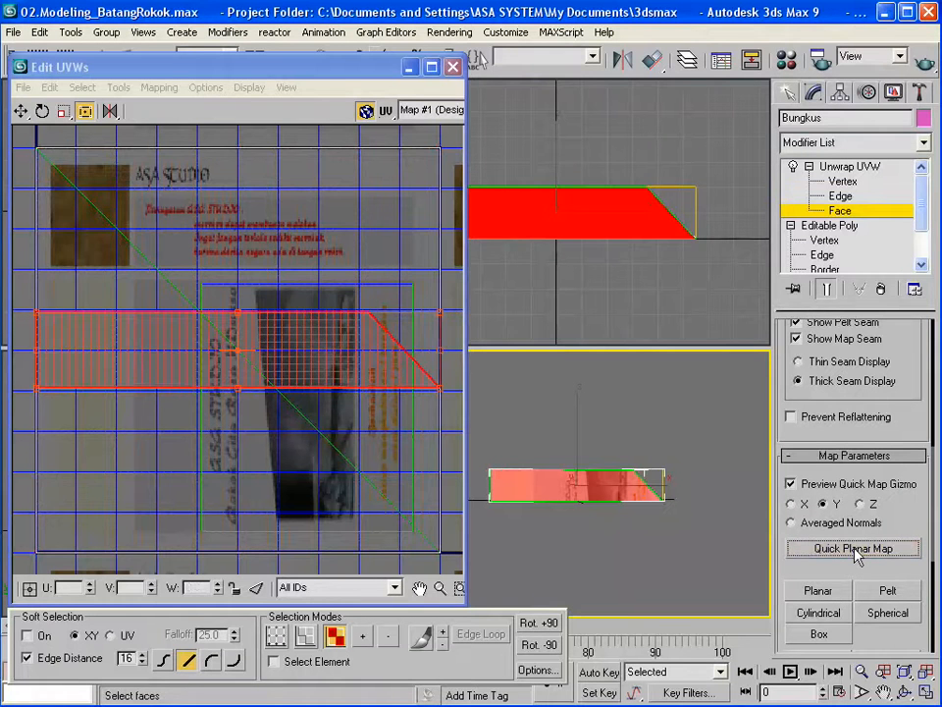
- Move and scale the long side face's UVs to fit the panel with the red warning text
drag(150, 347, 179, 242)
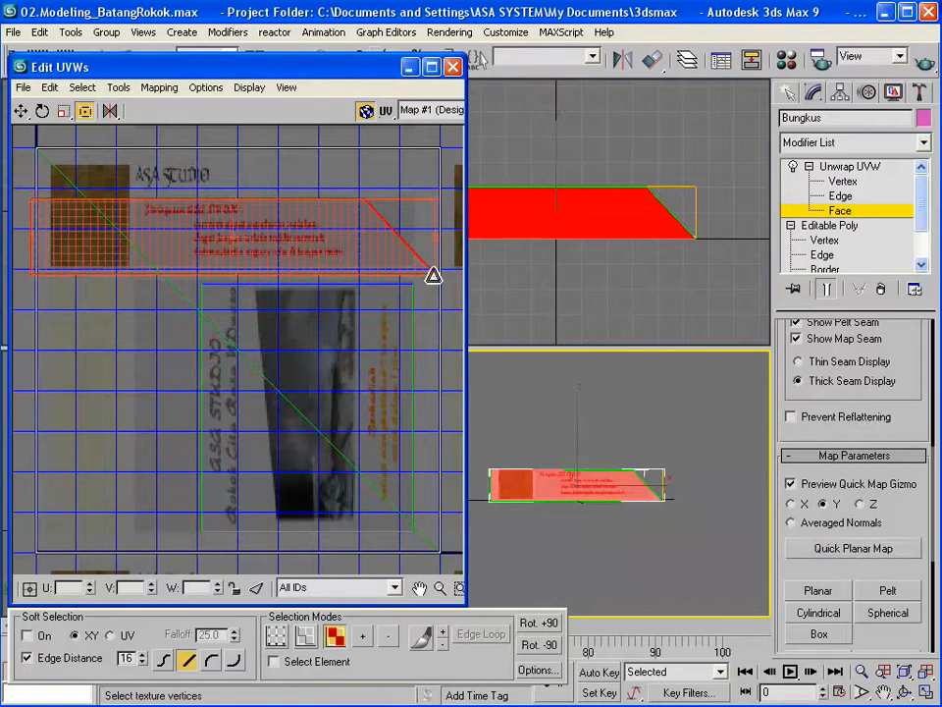
drag(433, 276, 223, 263)
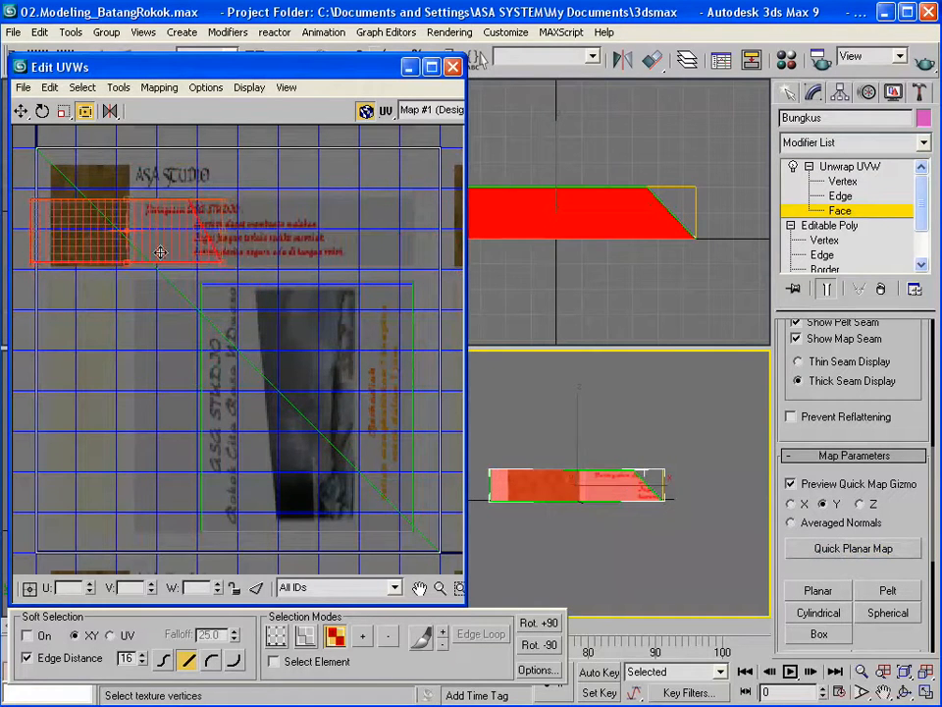
drag(88, 233, 192, 235)
drag(384, 263, 412, 262)
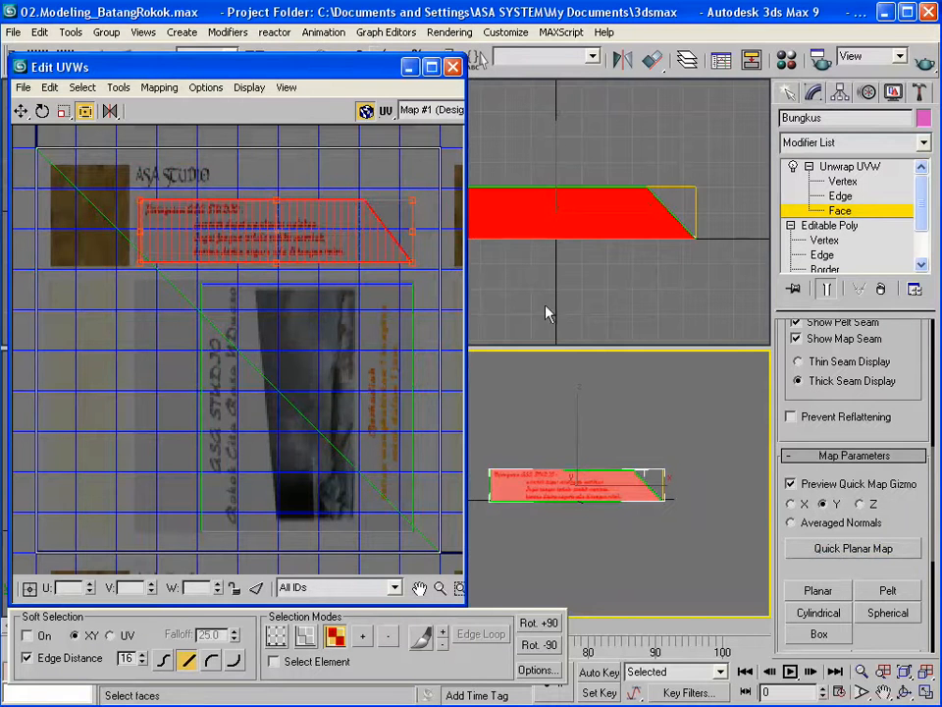
- Select the flat short end face of Bungkus and apply a Quick Planar Map to it, aligned to Y
click(837, 212)
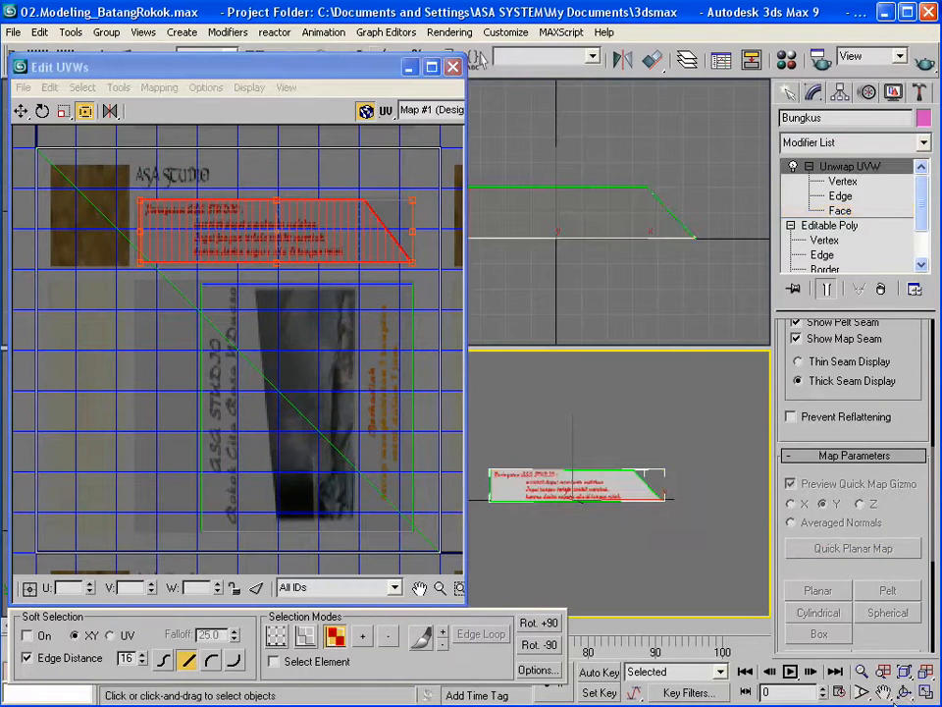
click(911, 693)
drag(542, 499, 705, 491)
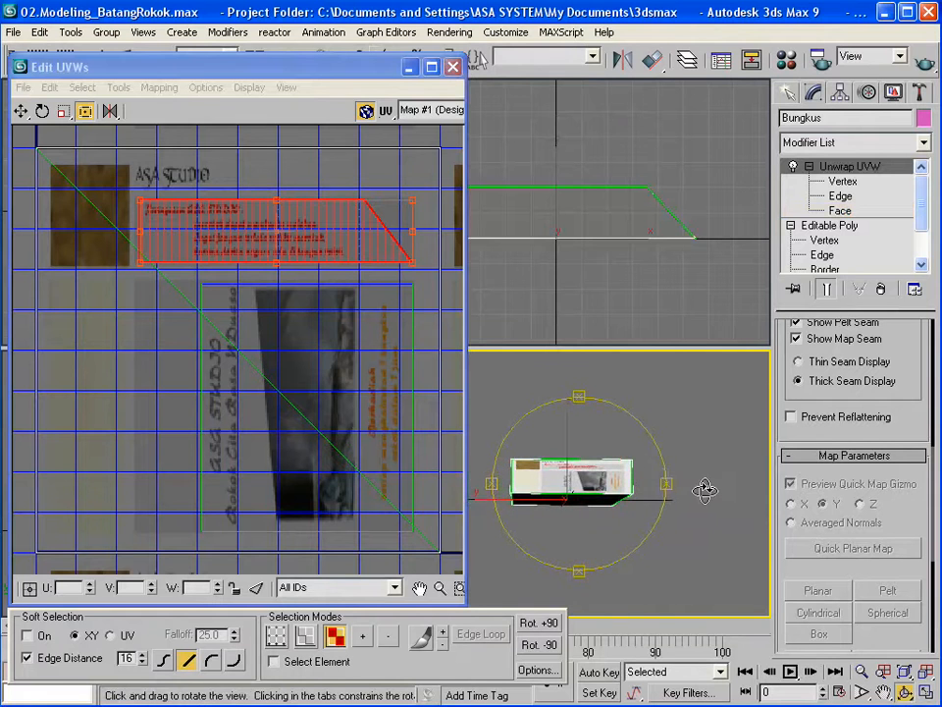
click(840, 211)
key(ctrl+a)
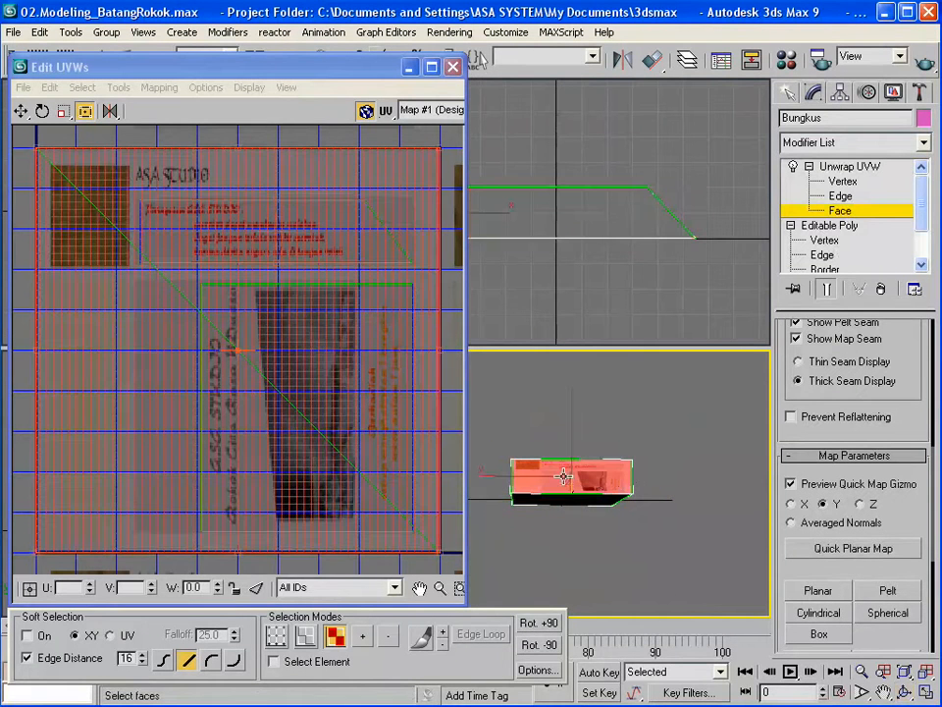
scroll(846, 590, down, 2)
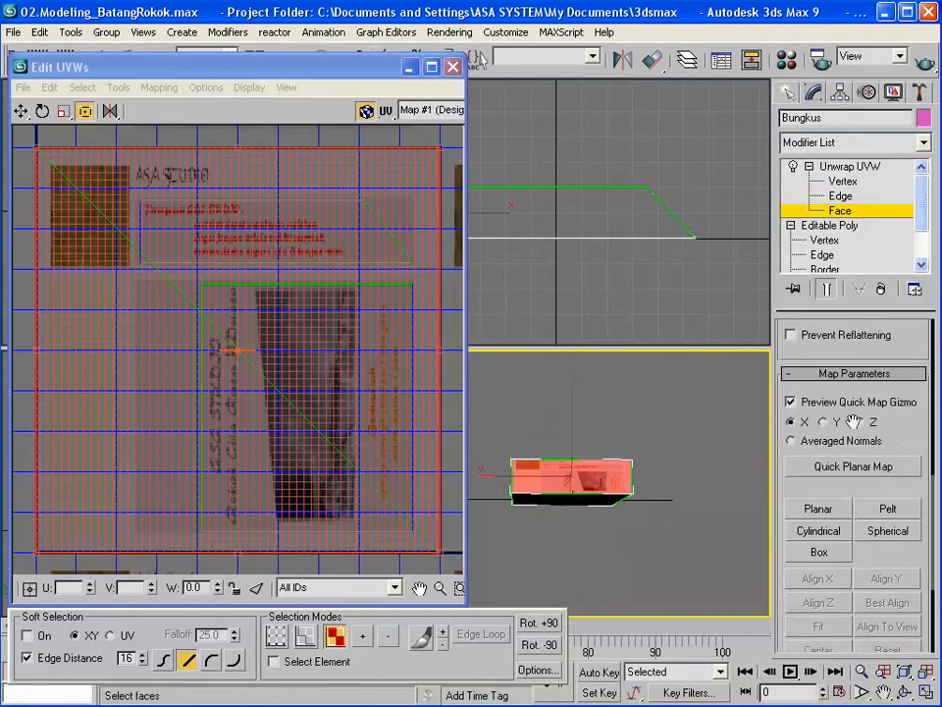
mouse_move(237, 72)
mouse_down()
mouse_move(576, 56)
mouse_move(681, 61)
mouse_move(243, 61)
mouse_up()
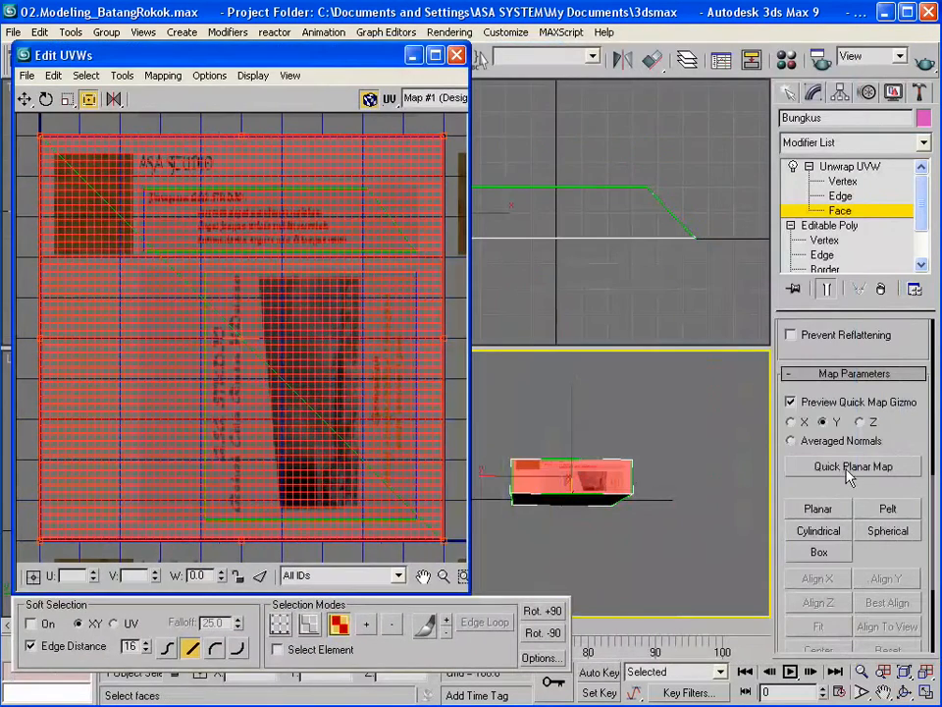
click(849, 476)
- Scale and move the flat end face's UVs into the upper part of the plain strip beside the front artwork
drag(242, 539, 377, 324)
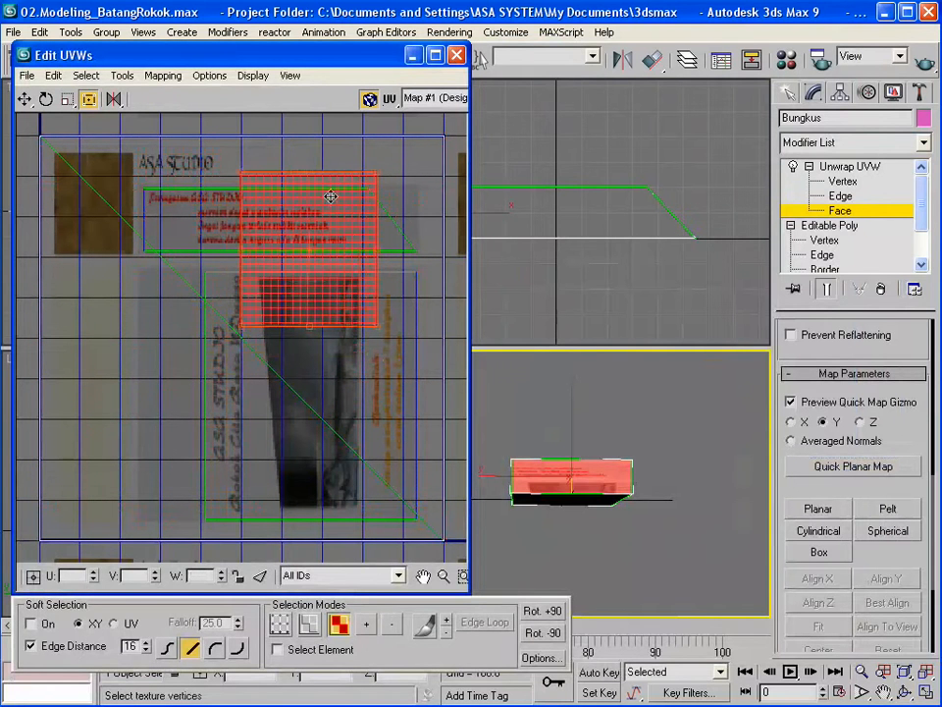
drag(330, 196, 234, 296)
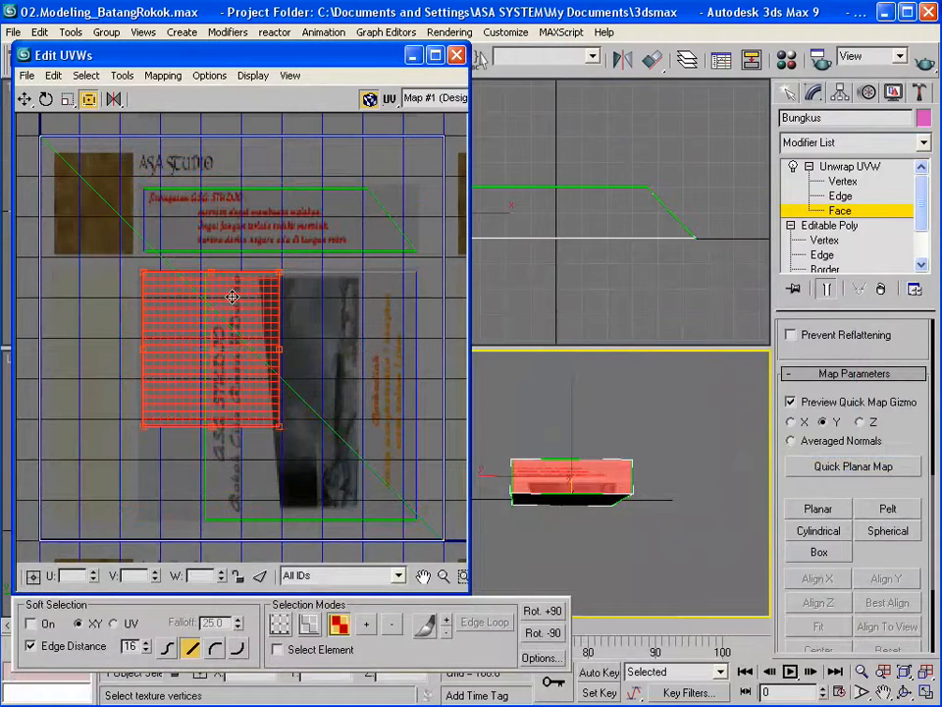
drag(280, 362, 197, 365)
- Select the large bottom face of Bungkus and apply a Quick Planar Map to it, aligned to Z
click(853, 216)
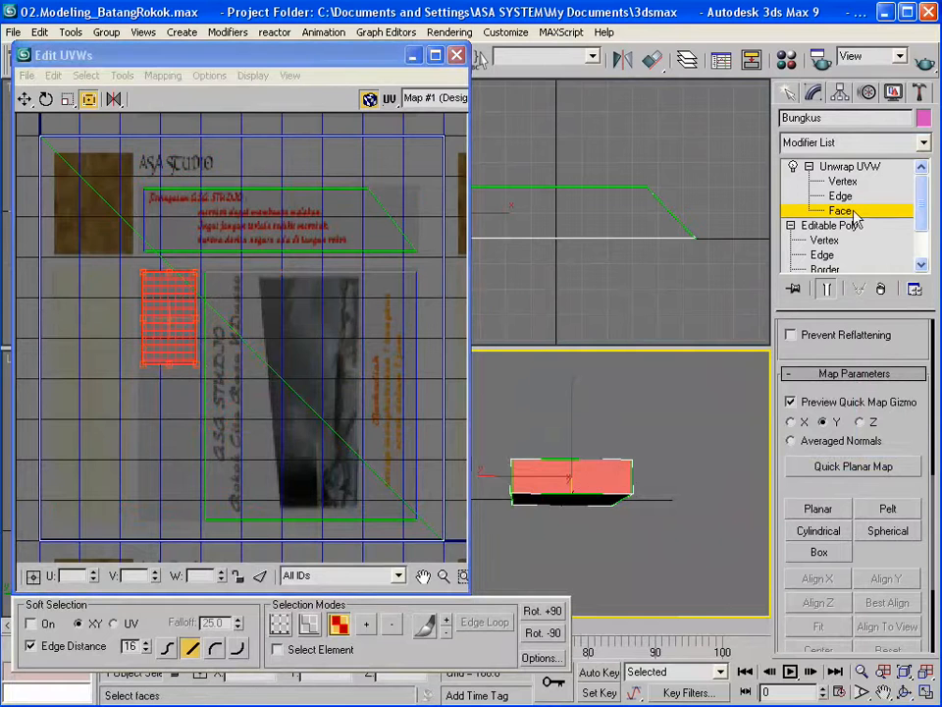
click(905, 693)
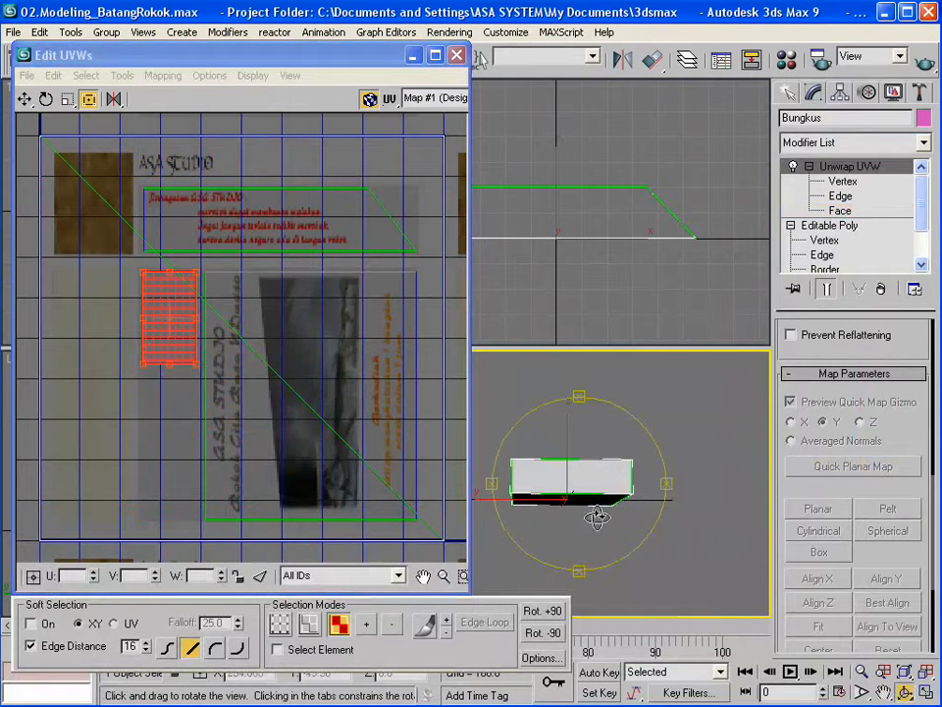
drag(594, 516, 628, 432)
click(842, 211)
click(604, 468)
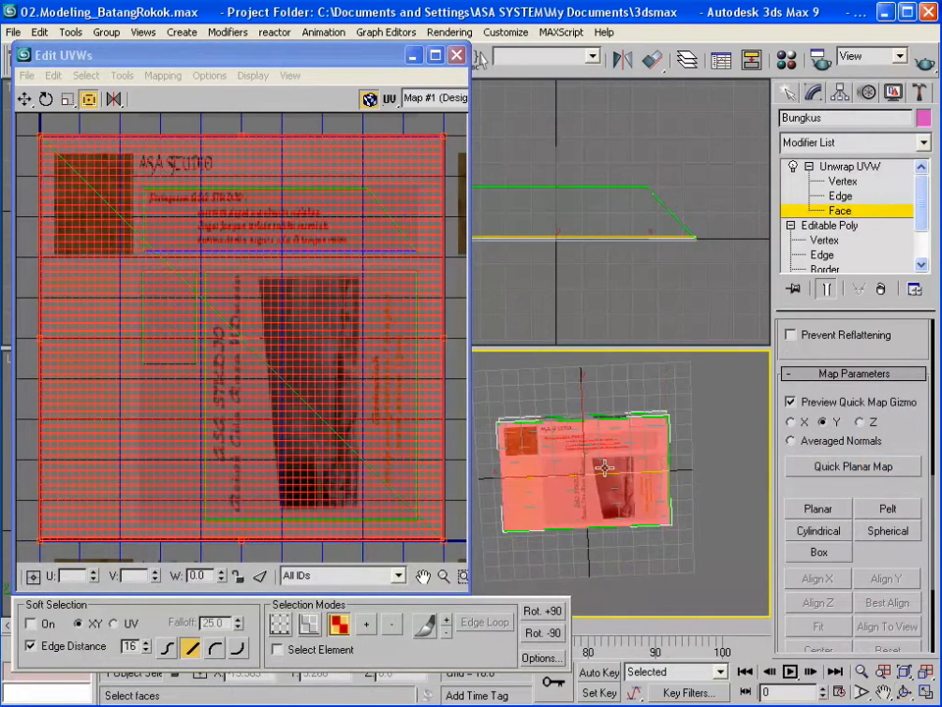
click(860, 424)
click(852, 467)
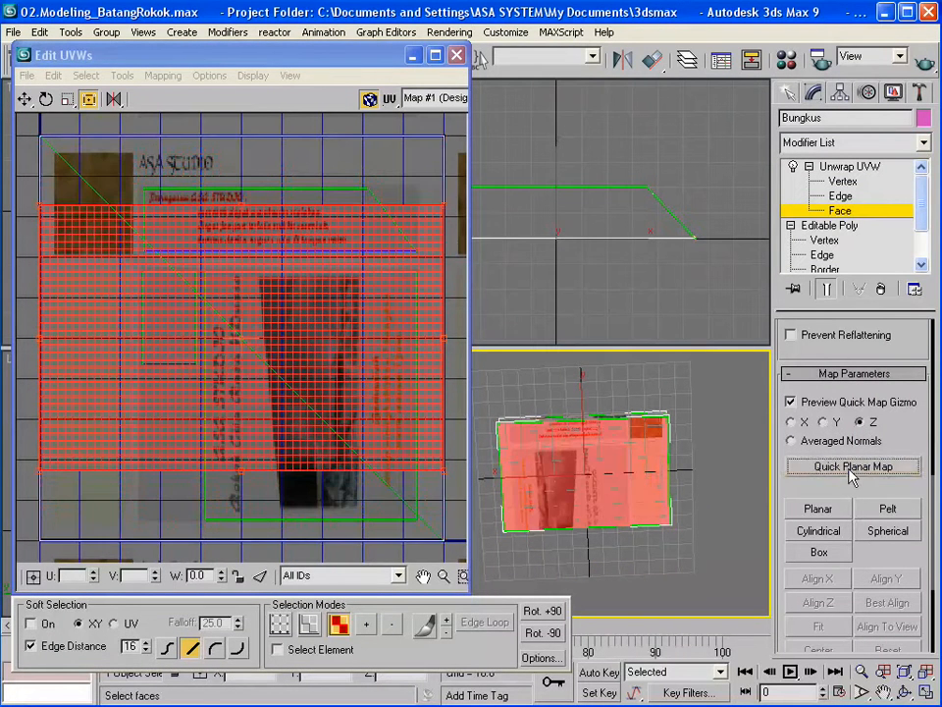
- Scale and move the bottom face's UVs into the lower part of the plain strip beside the front artwork
drag(442, 204, 109, 319)
drag(59, 351, 161, 395)
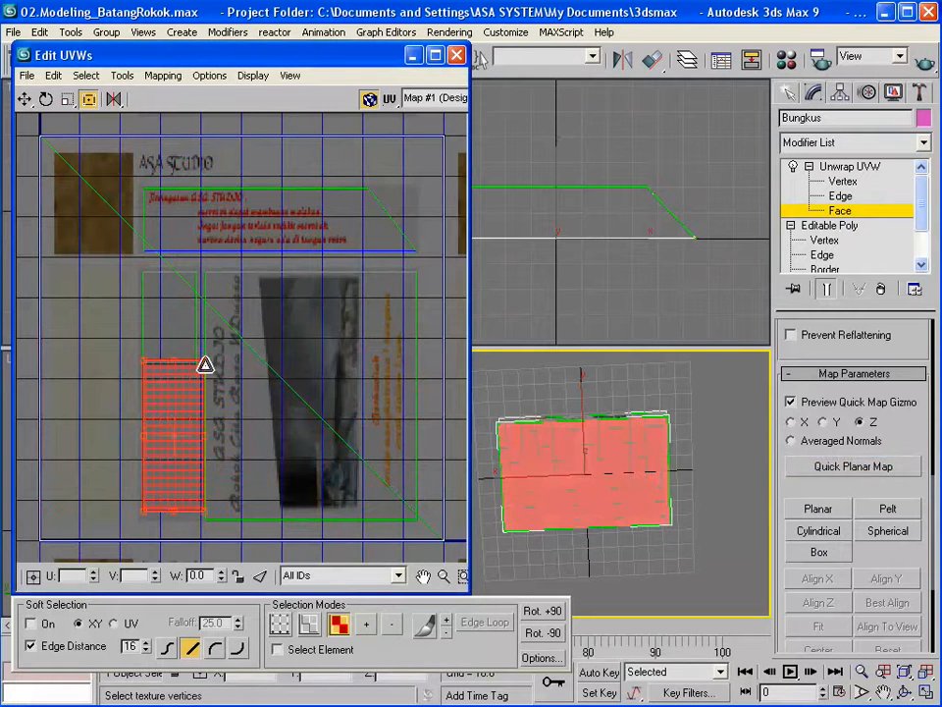
drag(204, 364, 195, 424)
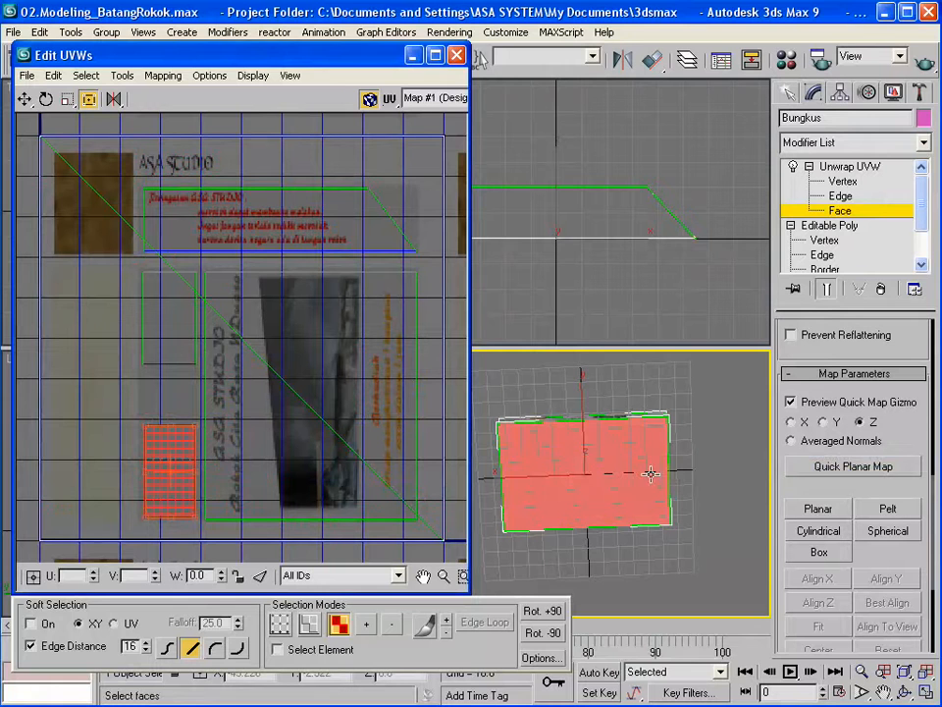
- Select the opposite long side face of Bungkus and apply a Quick Planar Map to it, aligned to Y
click(905, 693)
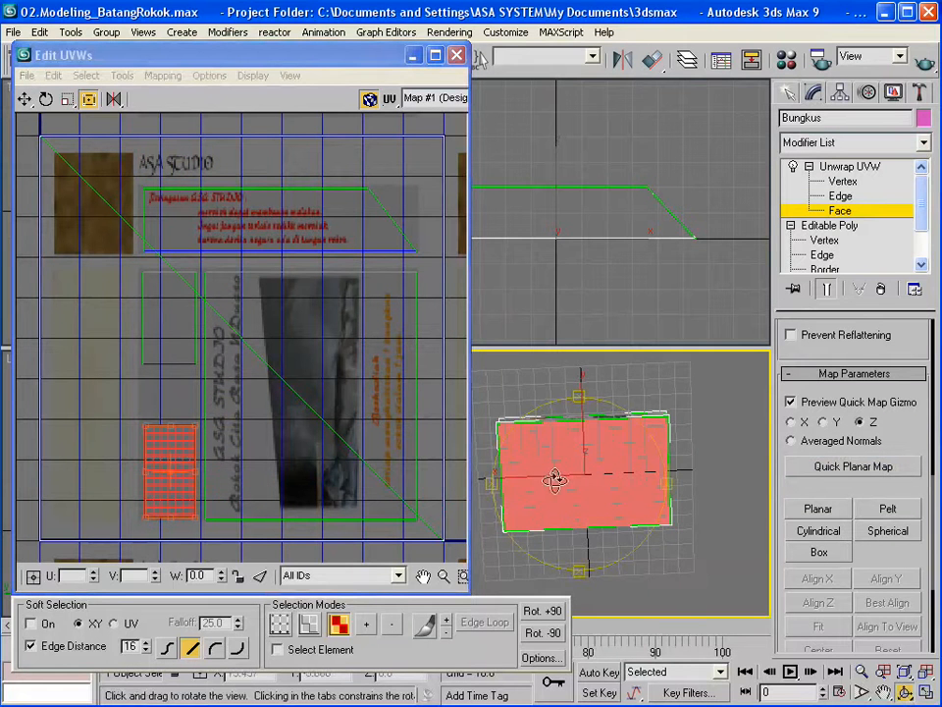
drag(554, 479, 562, 554)
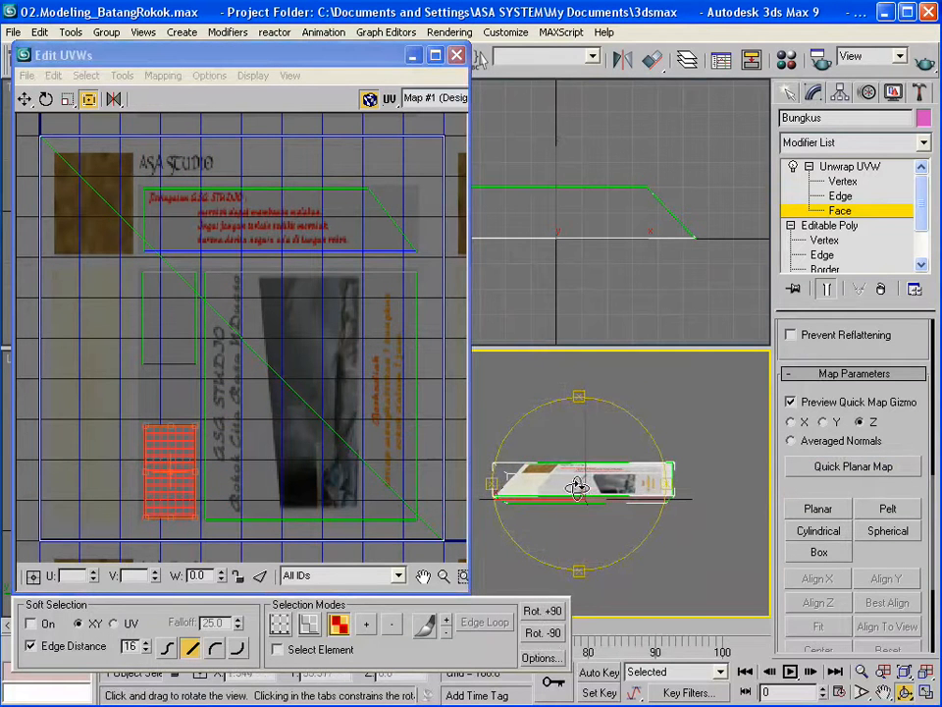
click(843, 213)
click(843, 213)
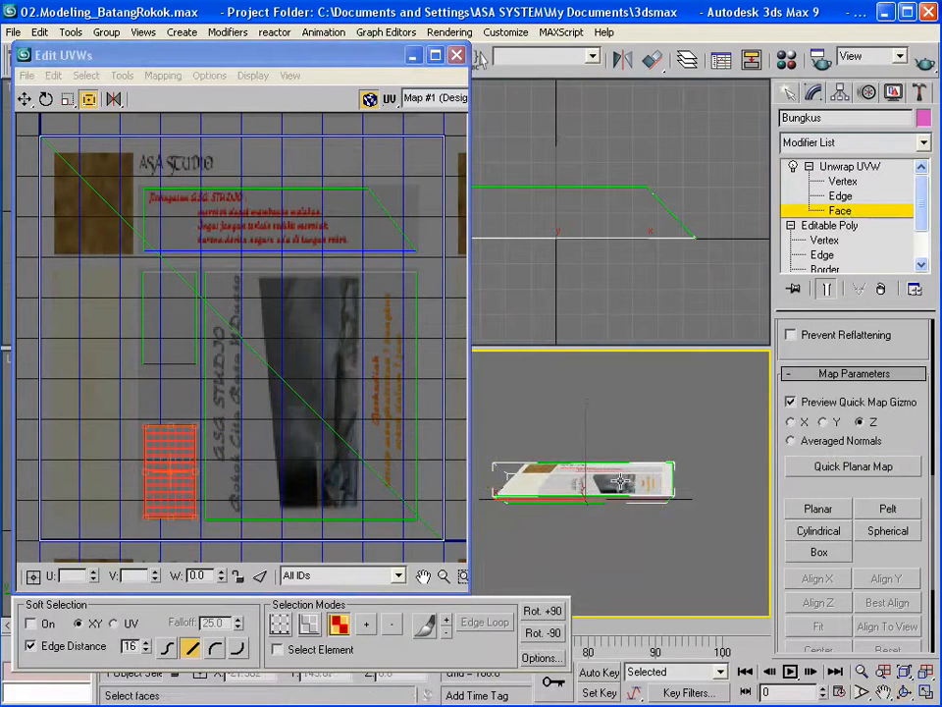
key(ctrl+a)
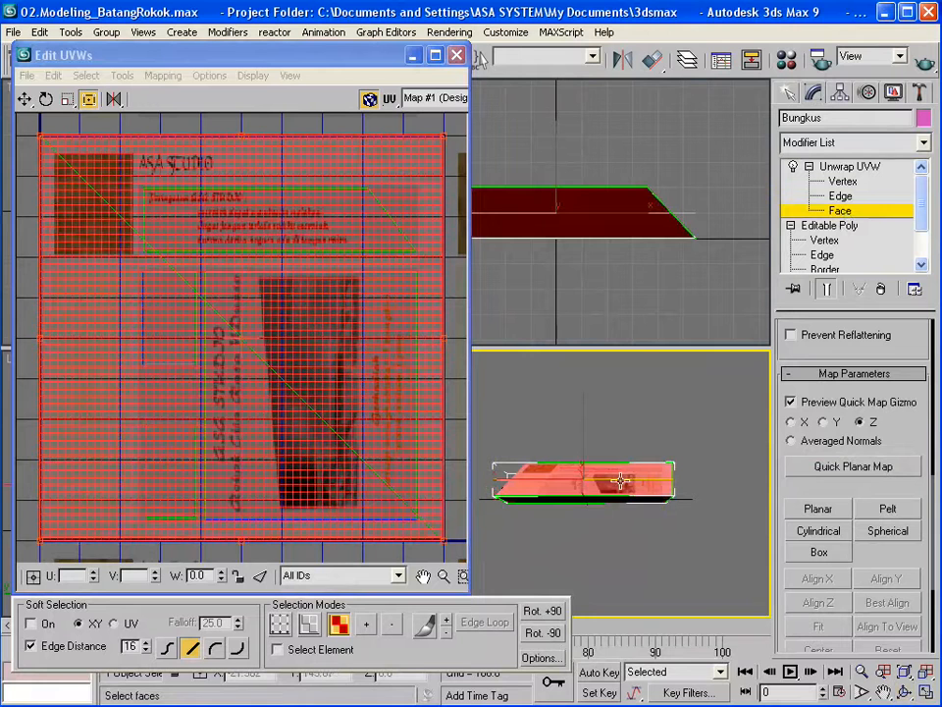
click(824, 422)
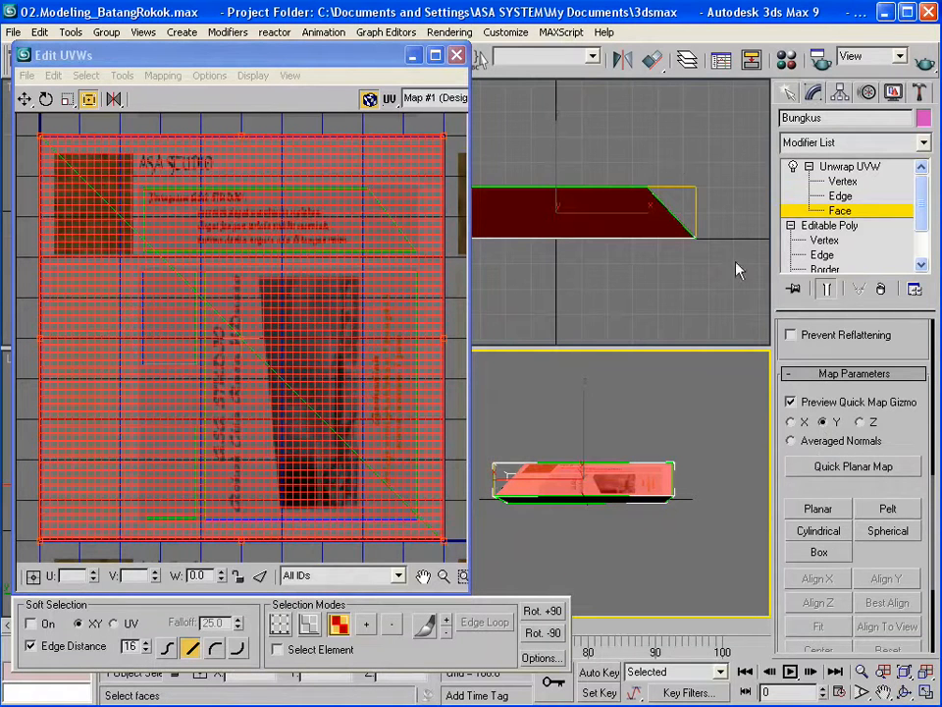
click(836, 468)
- Move and scale the opposite long side face's UVs to fit over the panel with the red warning text
drag(444, 373, 252, 358)
drag(182, 350, 309, 221)
drag(150, 199, 437, 202)
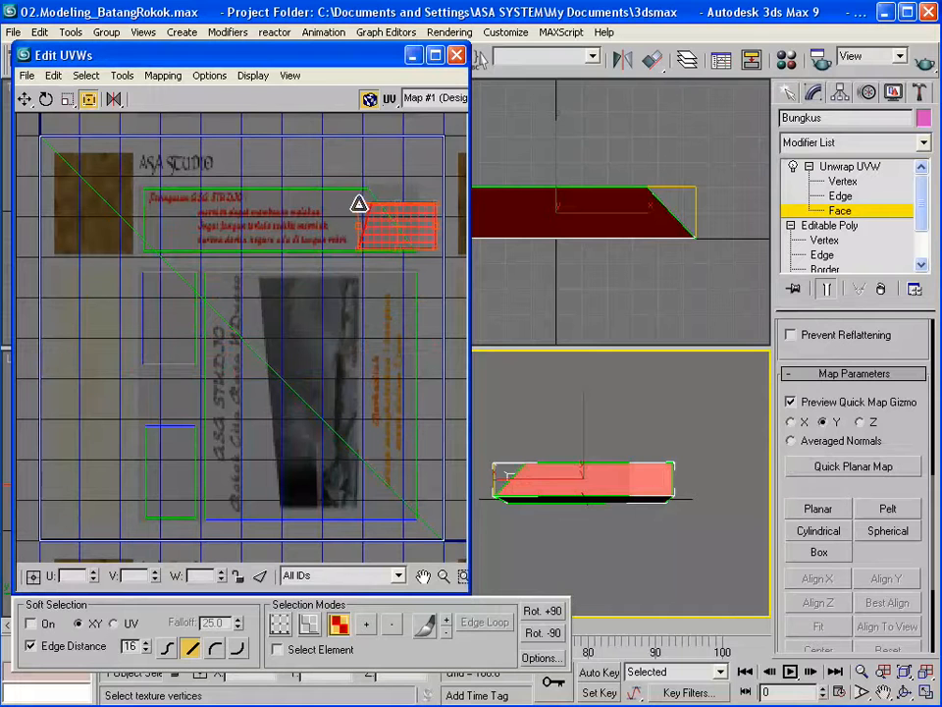
drag(360, 204, 149, 193)
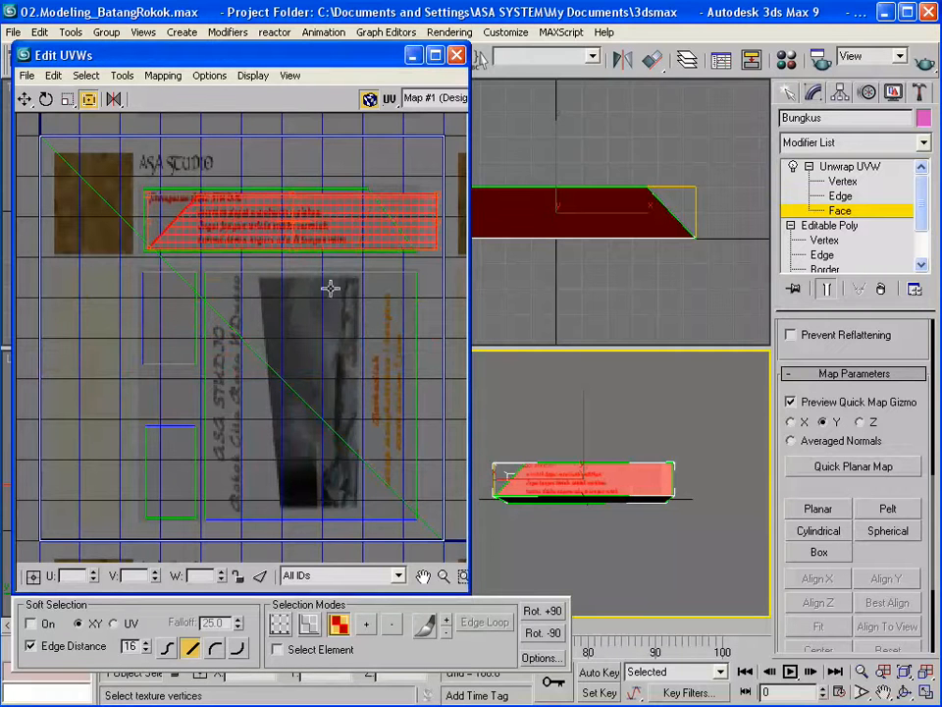
drag(439, 248, 364, 246)
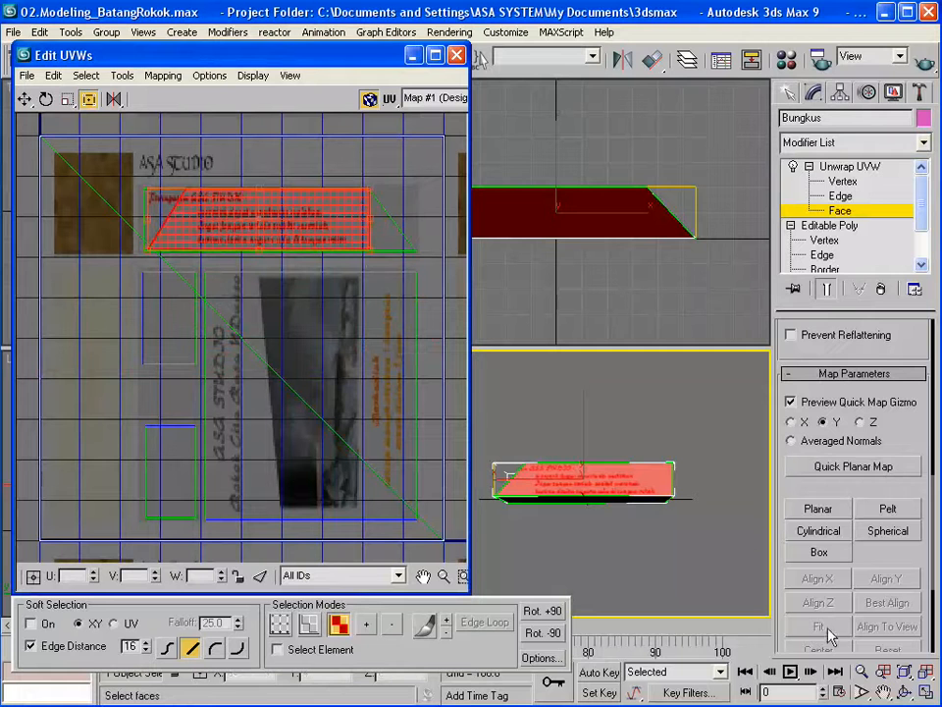
- Leave face selection on Bungkus, check its textured faces from other angles, and minimise the UVW editor
click(850, 210)
key(ctrl+r)
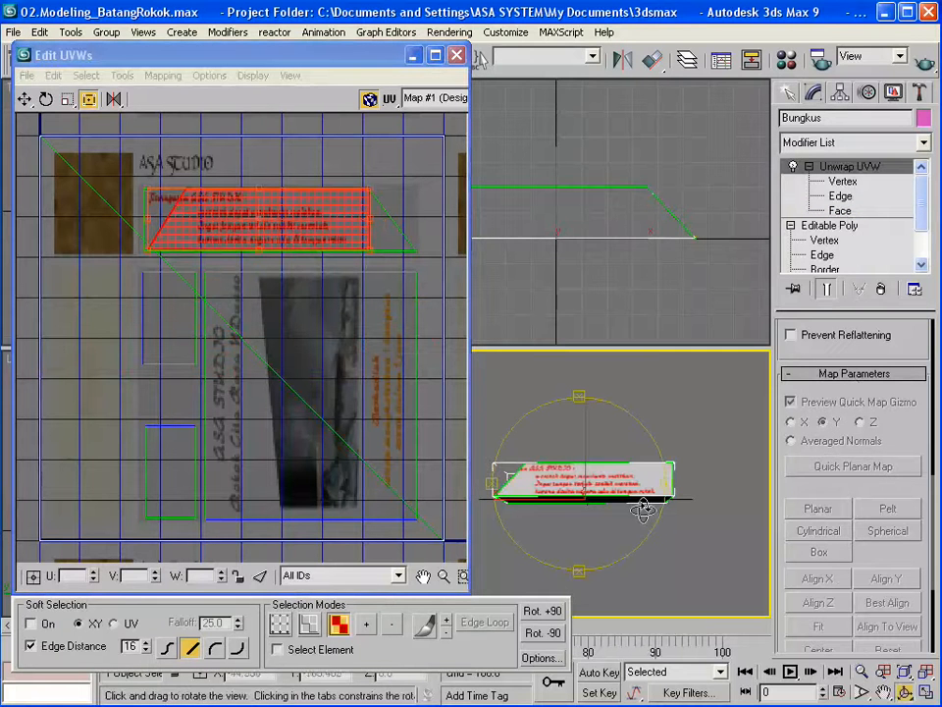
drag(547, 458, 863, 628)
drag(480, 57, 480, 57)
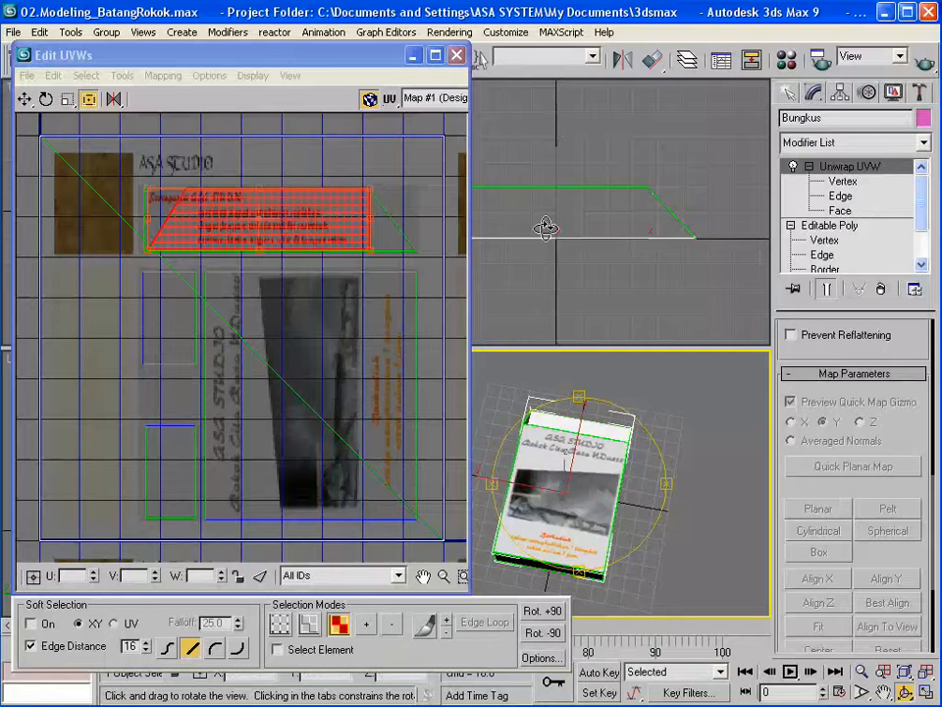
click(414, 56)
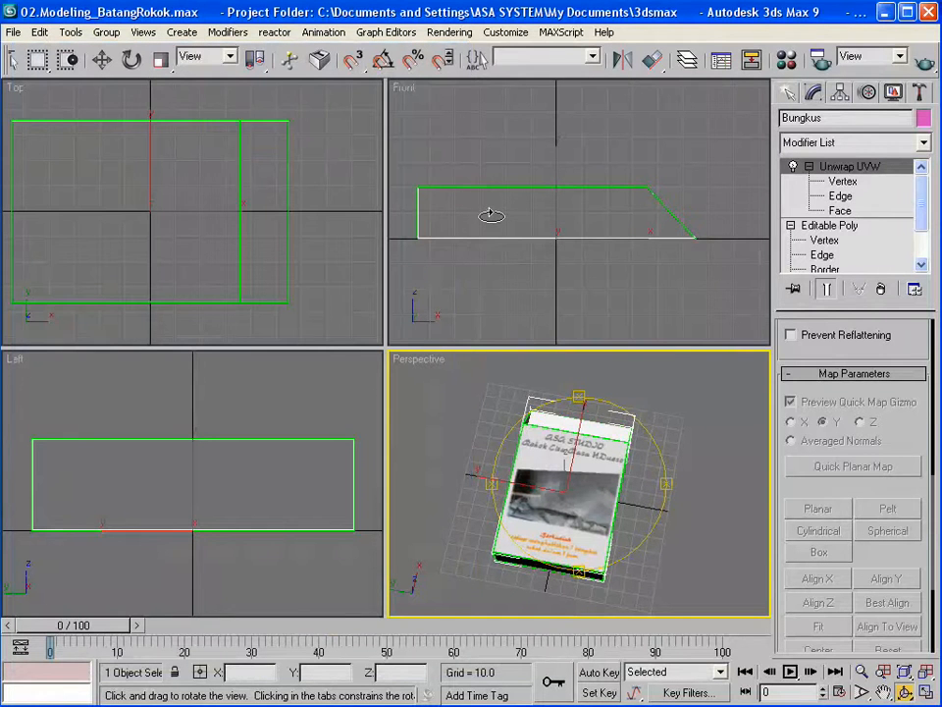
- Unhide all objects, select the Tutup cover, and hide everything else
right_click(525, 214)
right_click(524, 210)
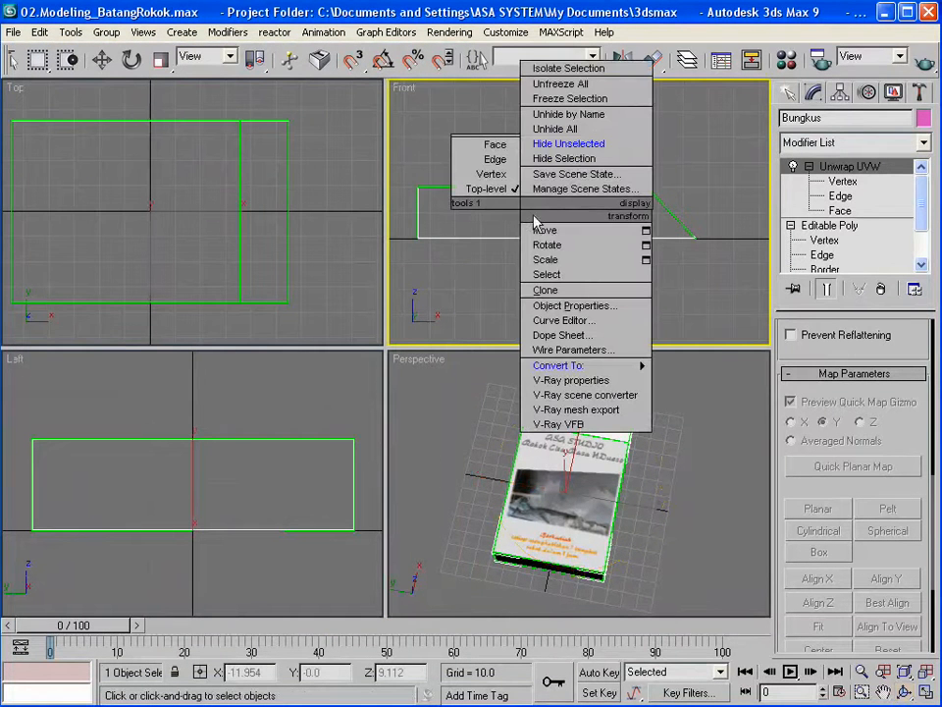
click(569, 130)
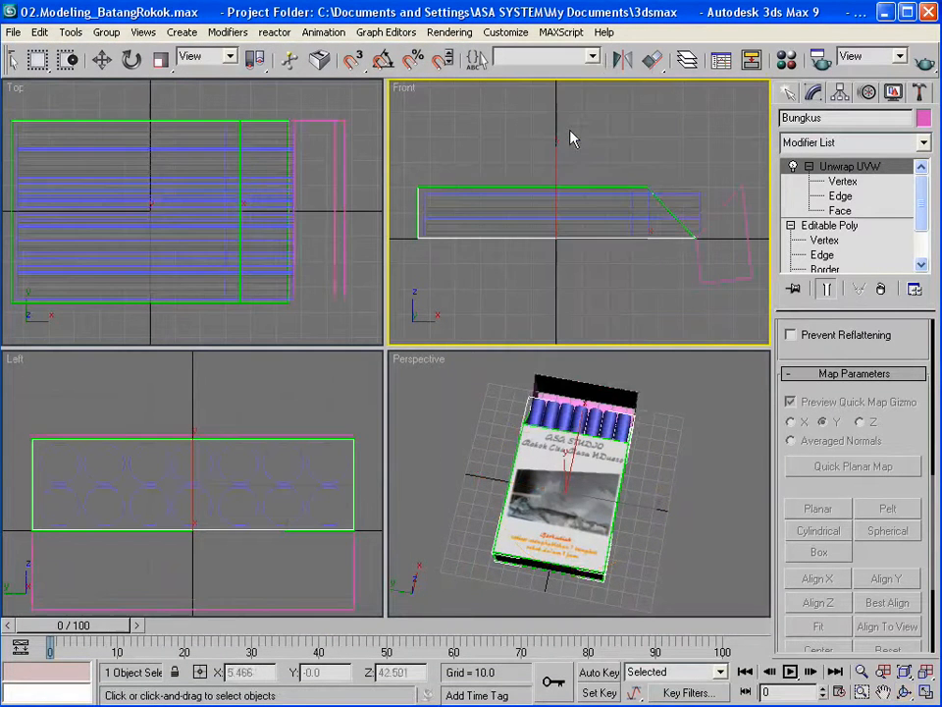
click(737, 280)
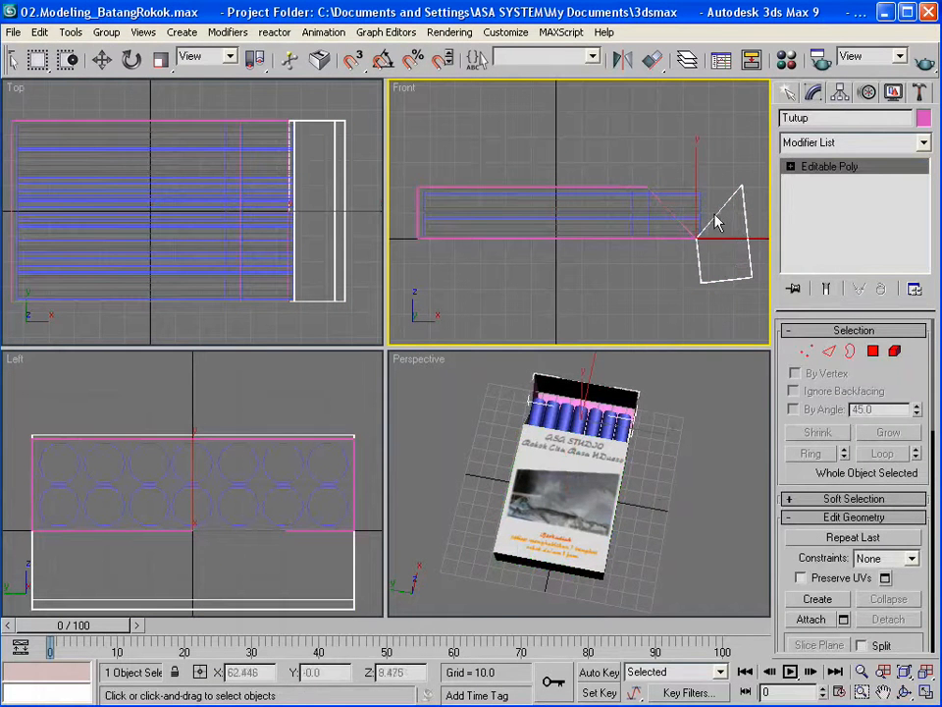
right_click(713, 250)
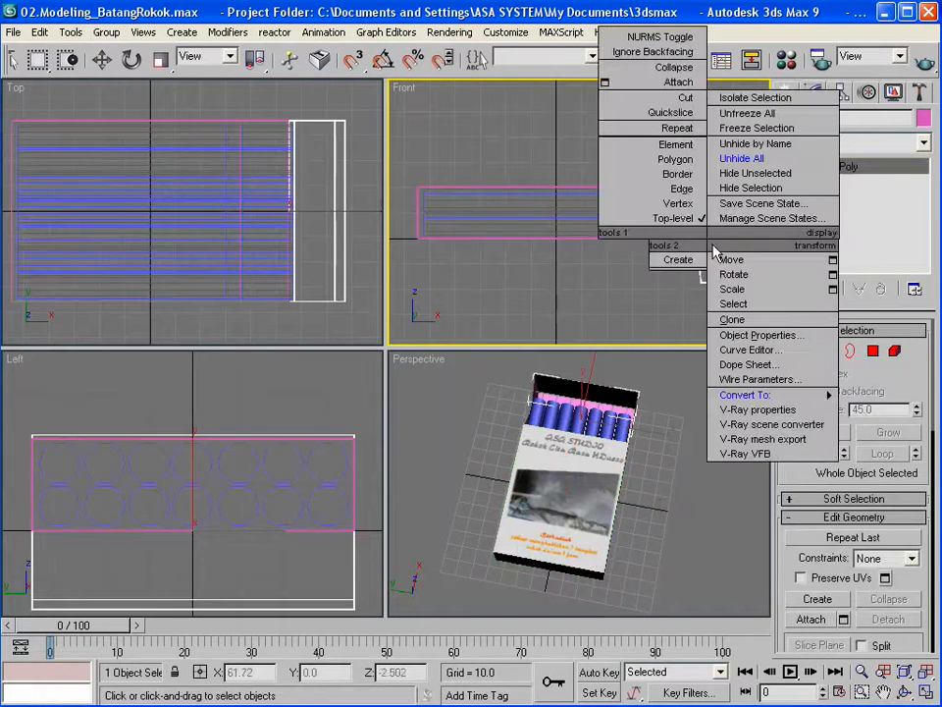
click(755, 174)
- Turn the Tutup cover's outer side into view and assign the DesignRokok bitmap material to it
click(905, 693)
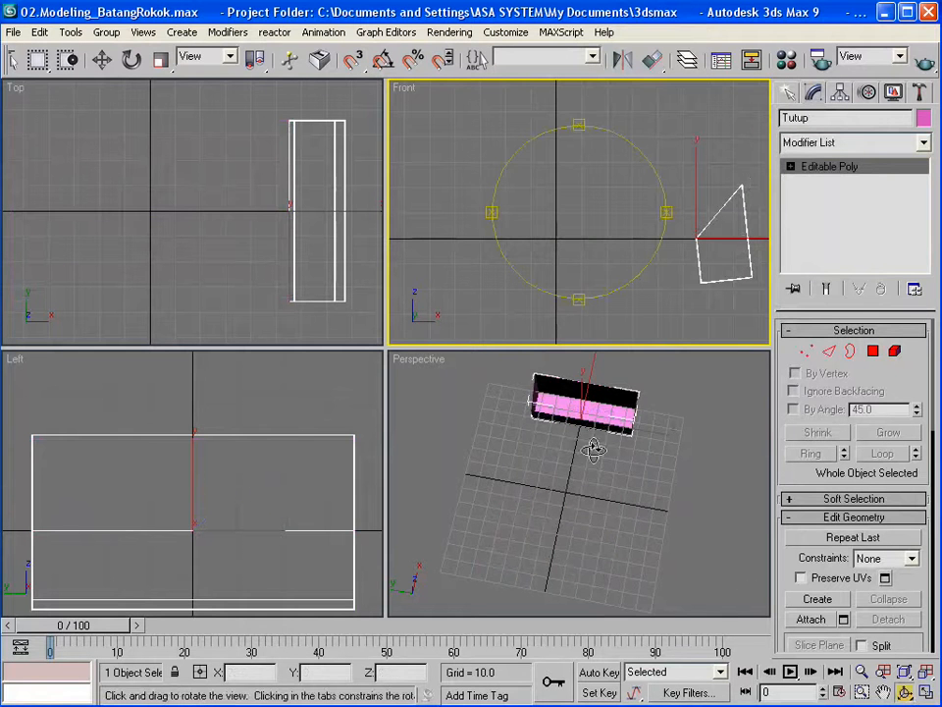
drag(595, 394, 625, 497)
right_click(624, 496)
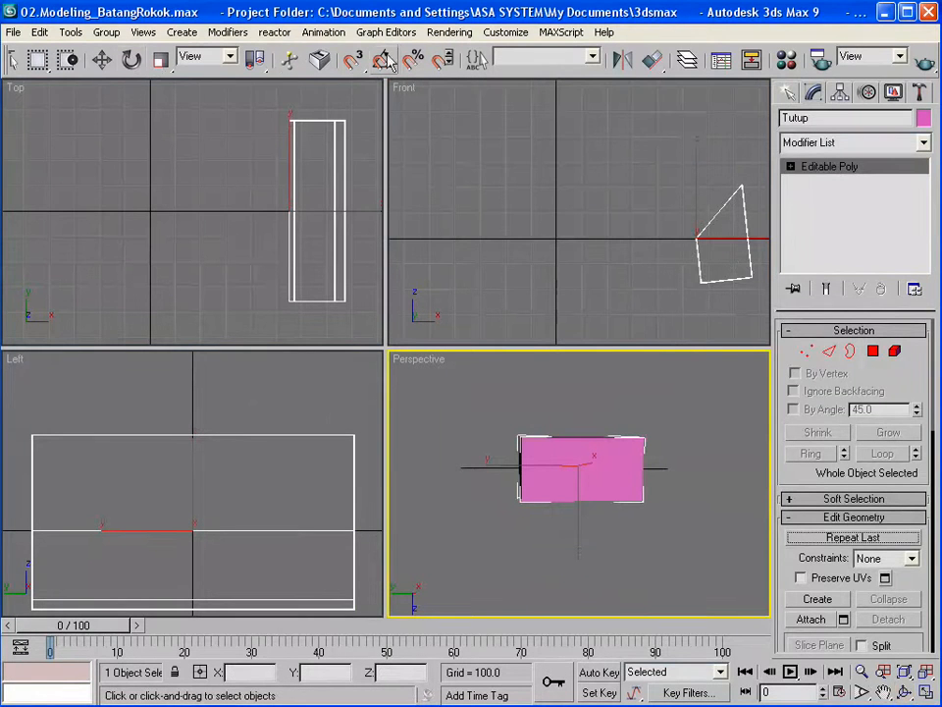
click(786, 59)
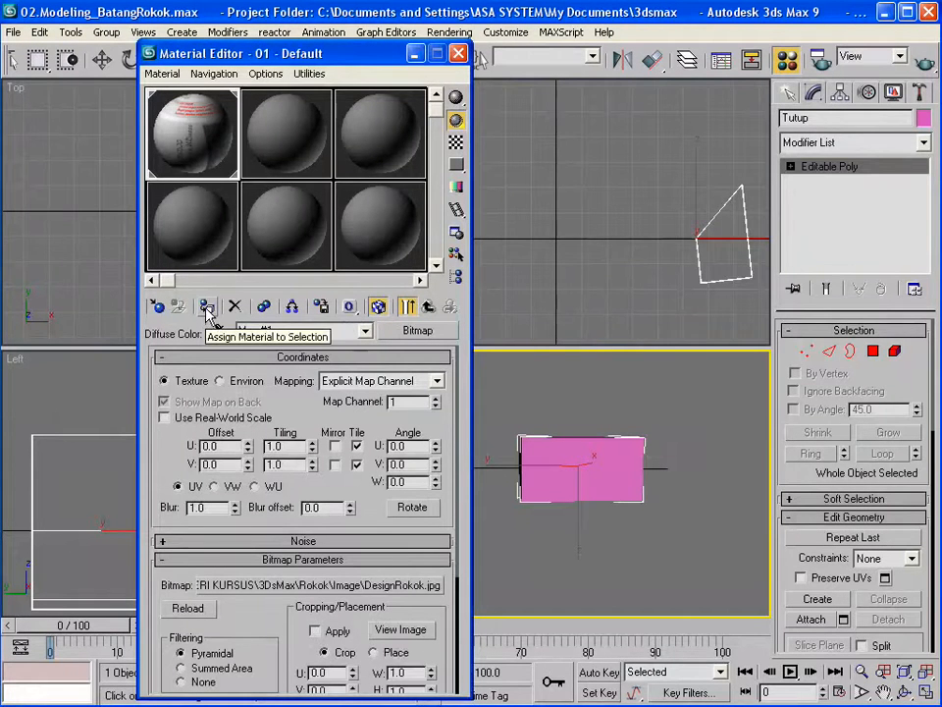
click(207, 308)
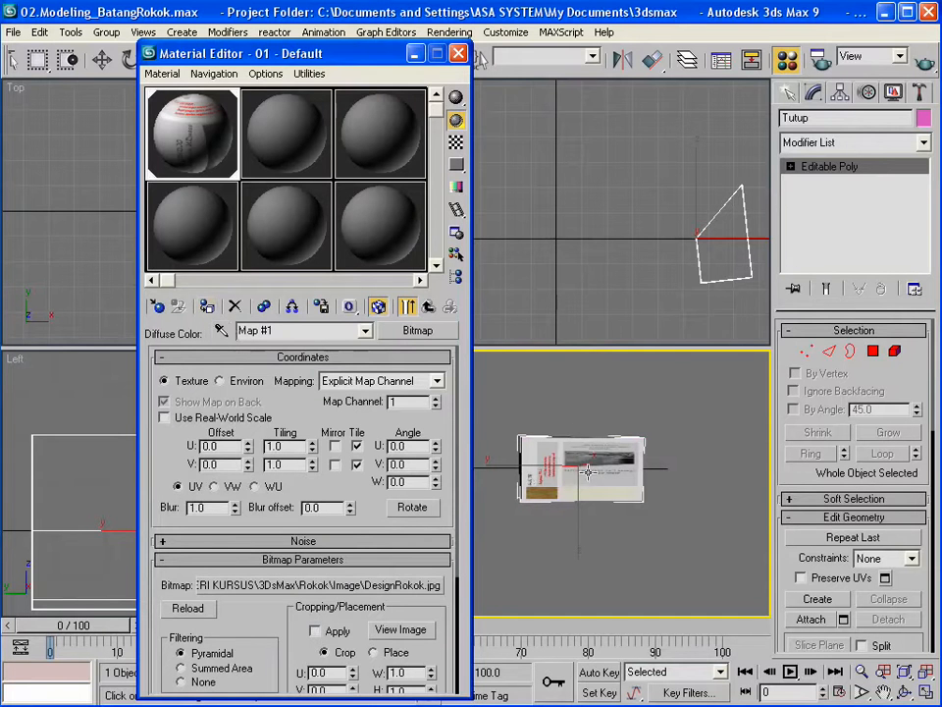
click(458, 53)
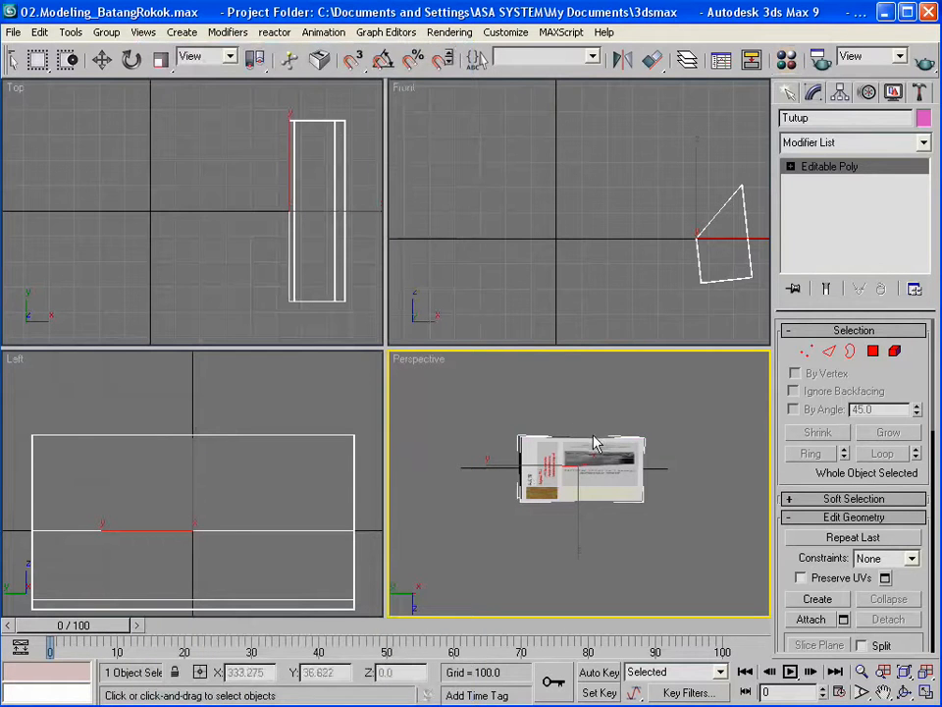
- Add an Unwrap UVW modifier to Tutup
click(852, 145)
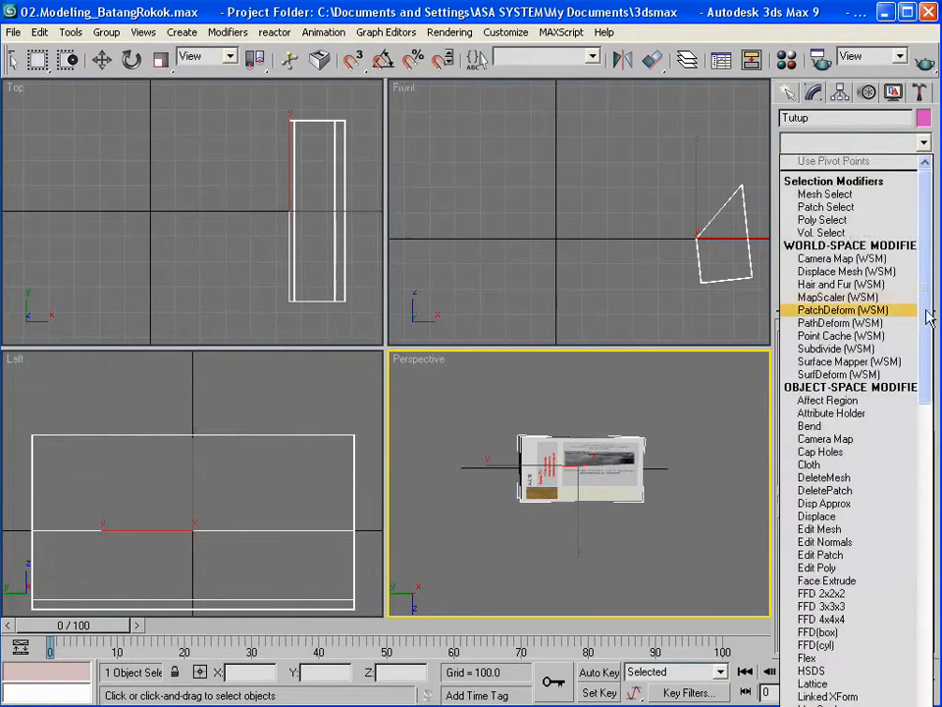
drag(929, 316, 912, 614)
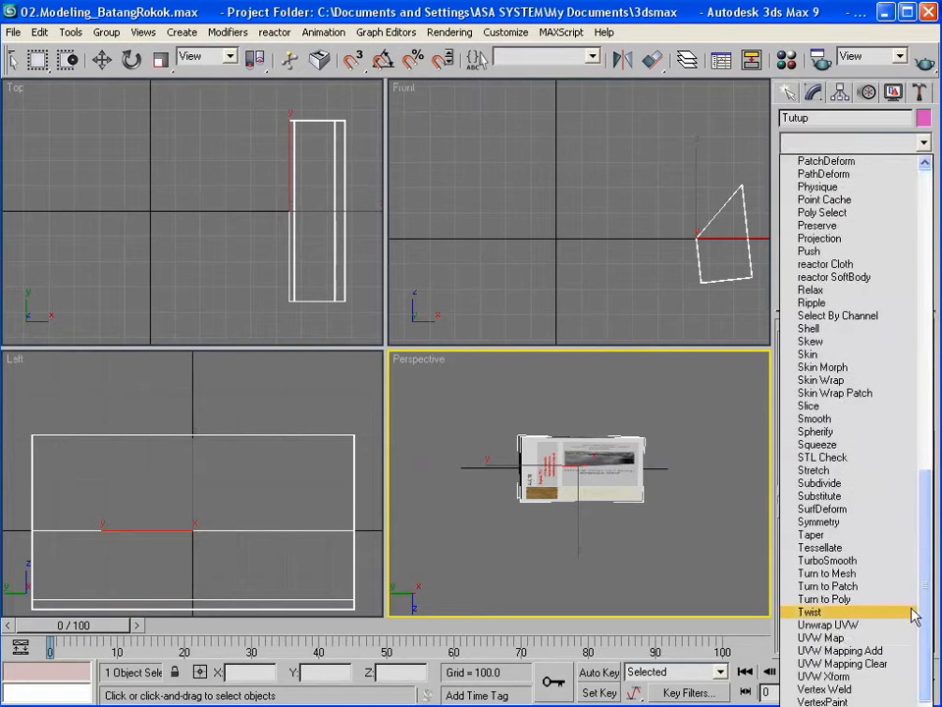
click(831, 626)
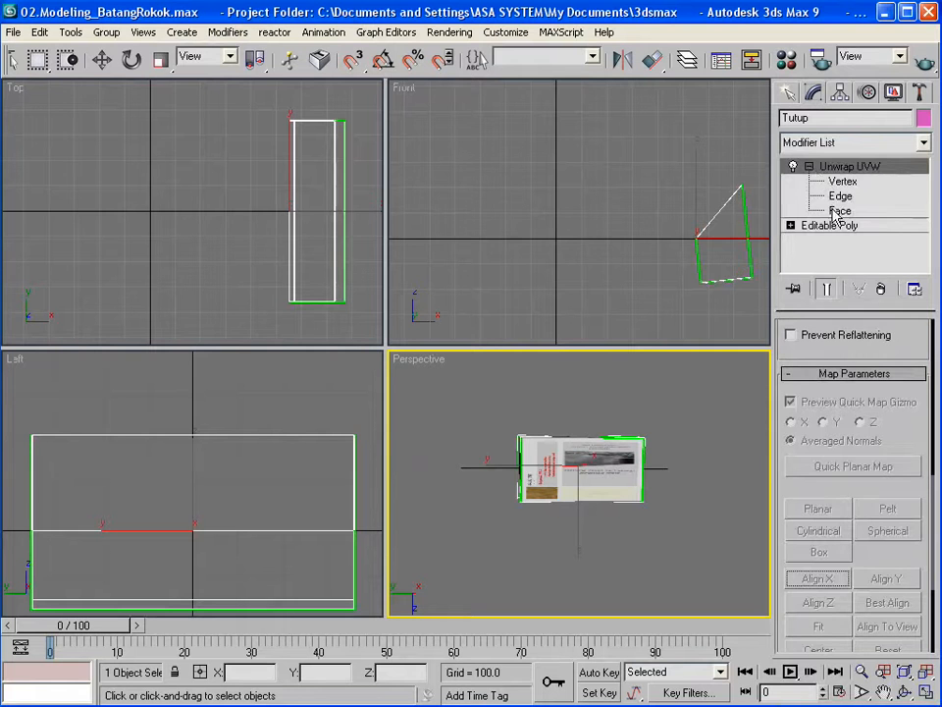
- Select the large outer end face of Tutup and apply a Quick Planar Map to it, aligned to Z
click(839, 211)
click(562, 464)
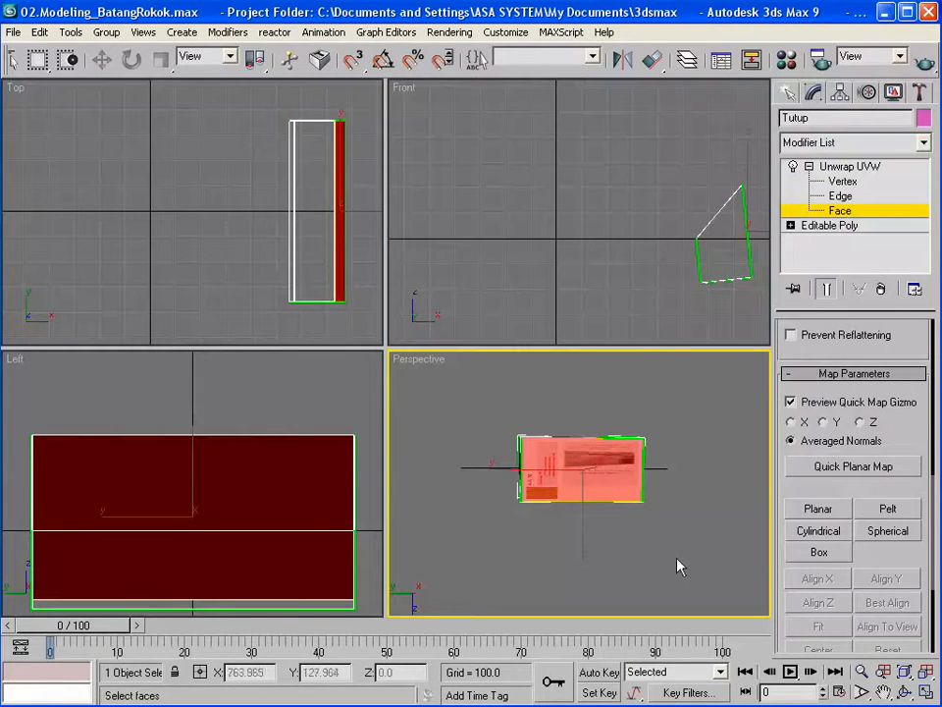
click(792, 422)
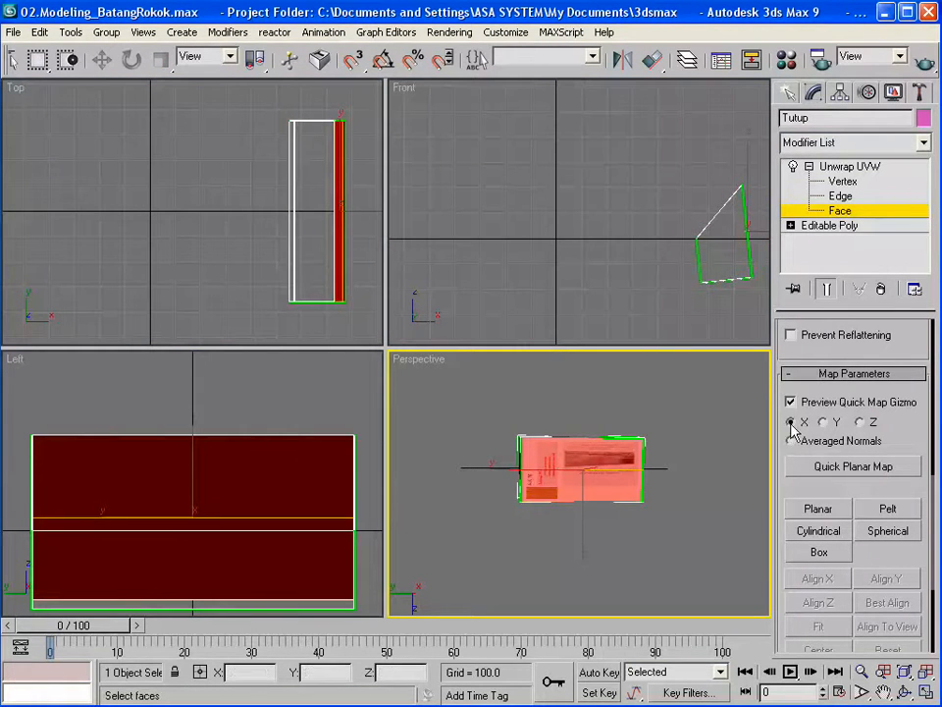
click(861, 422)
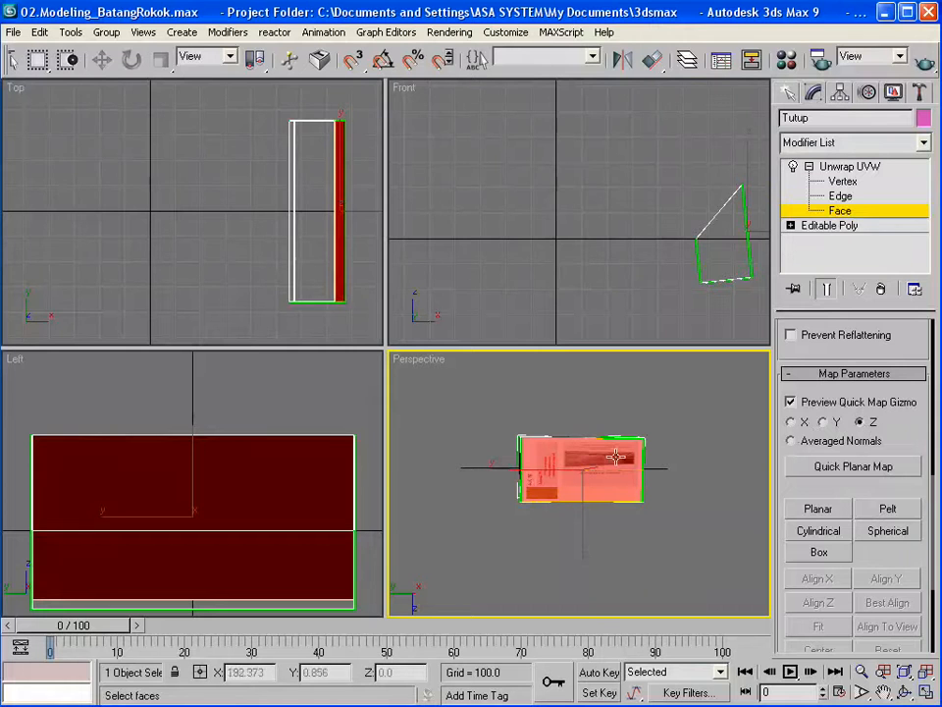
click(852, 468)
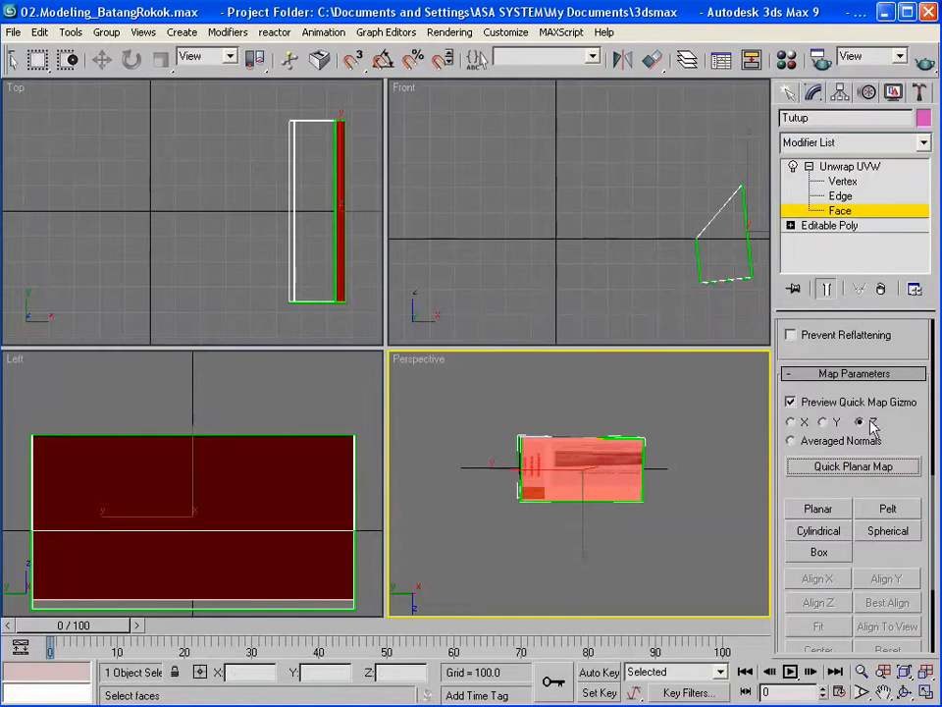
- Open the UV editor for the selected Tutup end face and show the DesignRokok.jpg map as its background
drag(907, 349, 908, 517)
scroll(908, 517, up, 3)
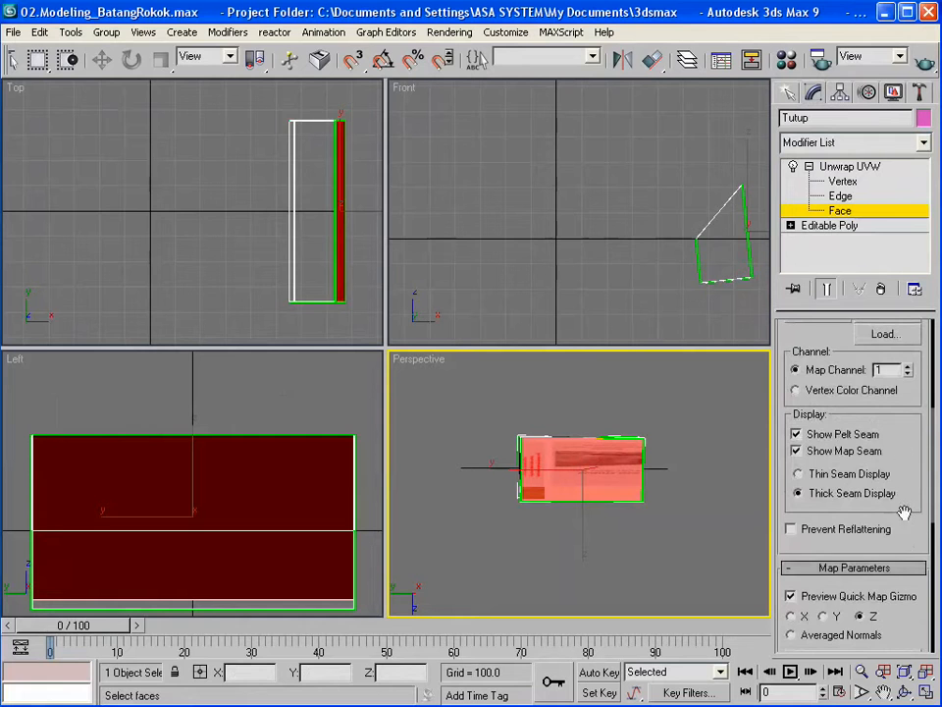
click(850, 372)
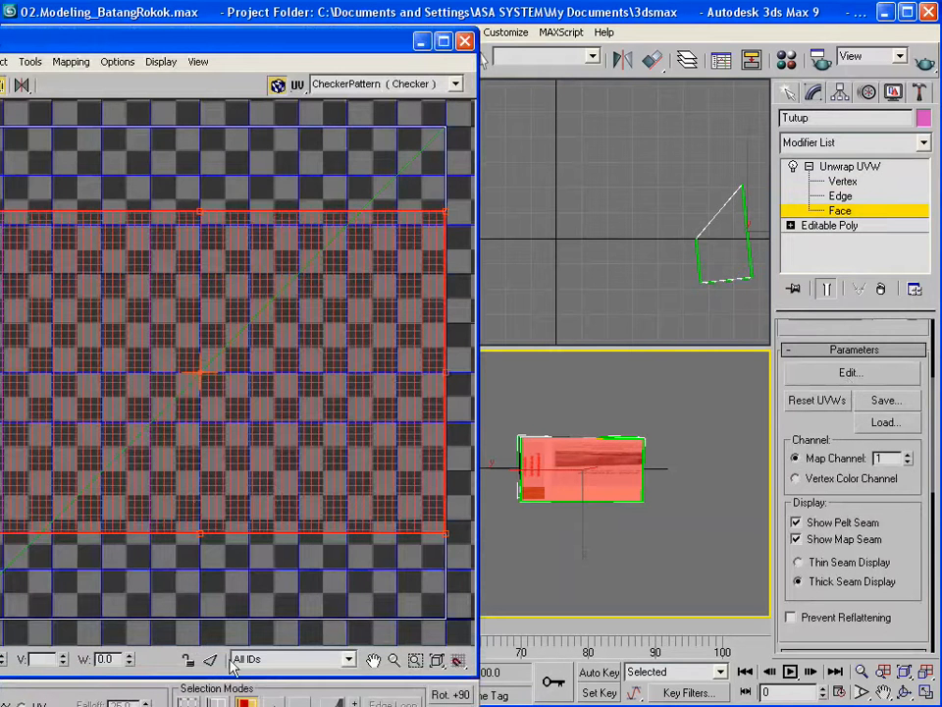
click(242, 660)
click(269, 676)
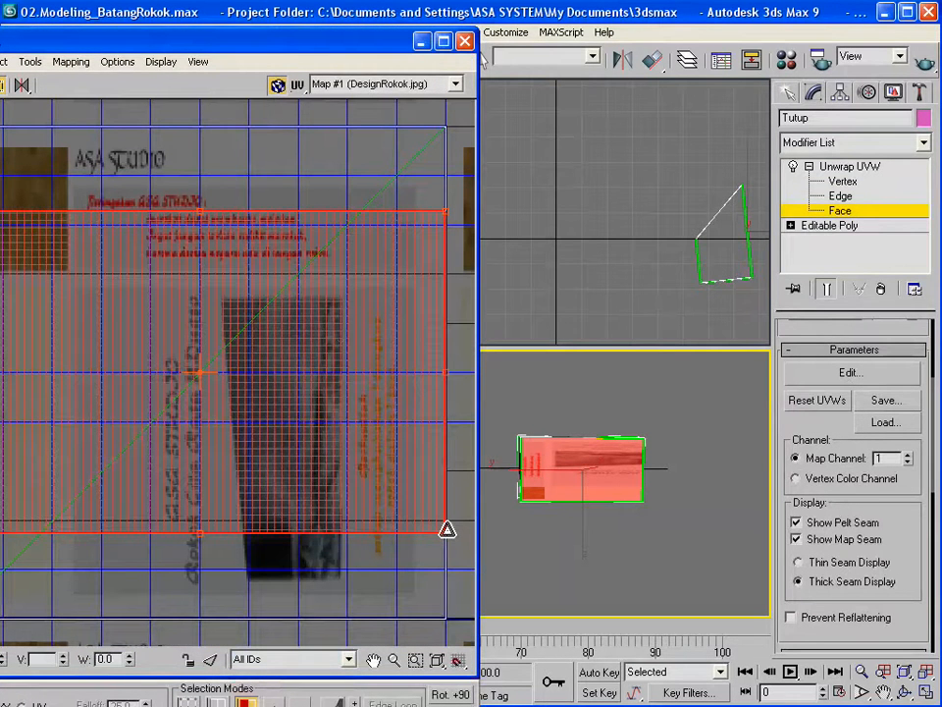
- Scale and flip the face's UVs to fit the vertical ASA STUDIO lettering strip so the text reads upright on the cover
drag(449, 536, 210, 528)
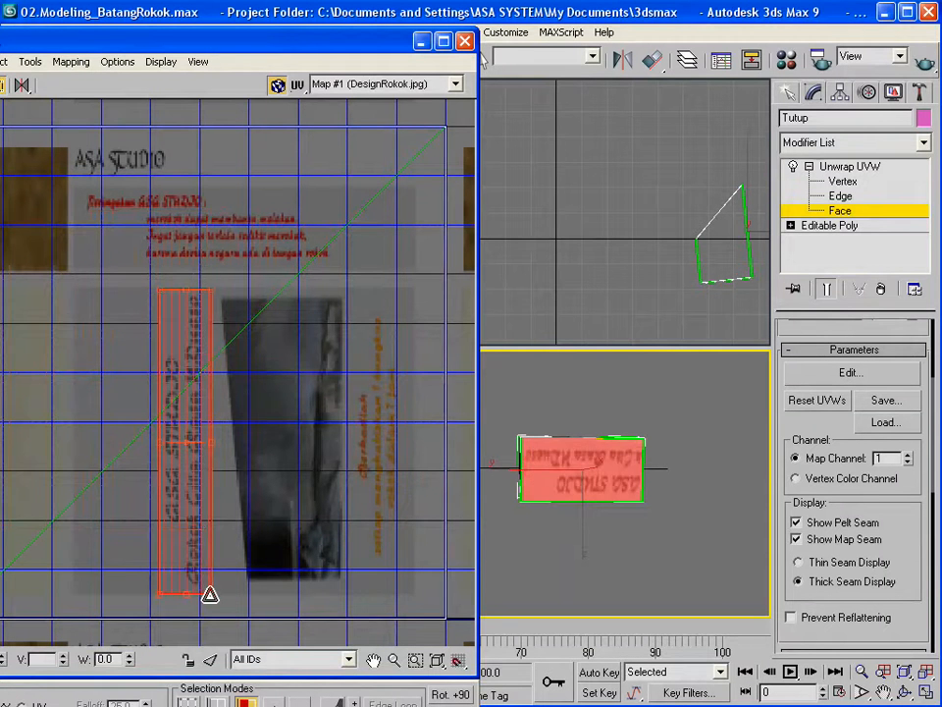
drag(209, 594, 211, 595)
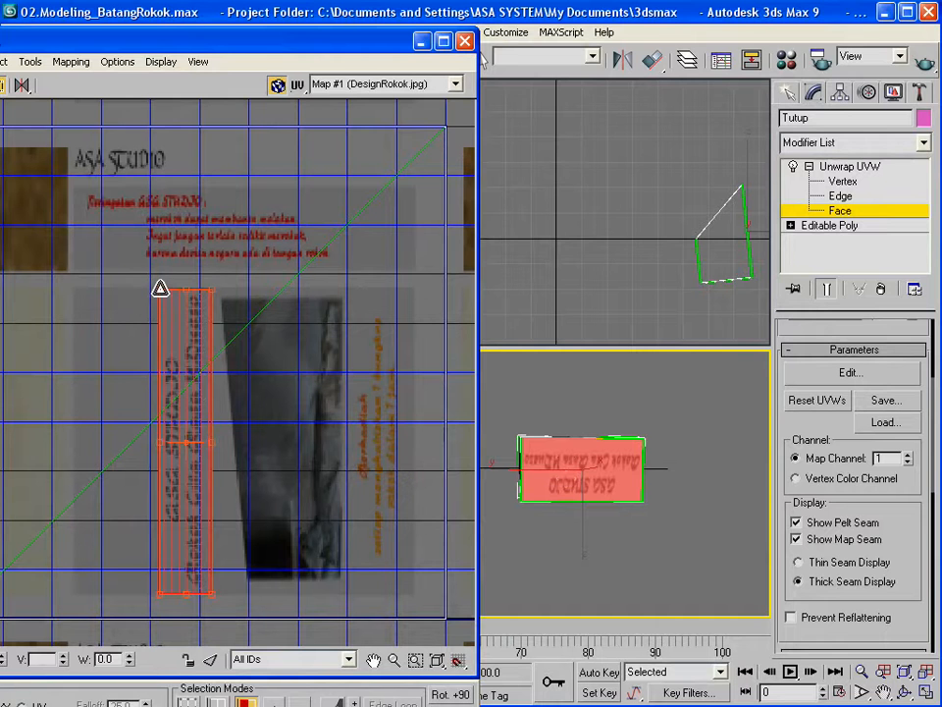
drag(159, 288, 168, 330)
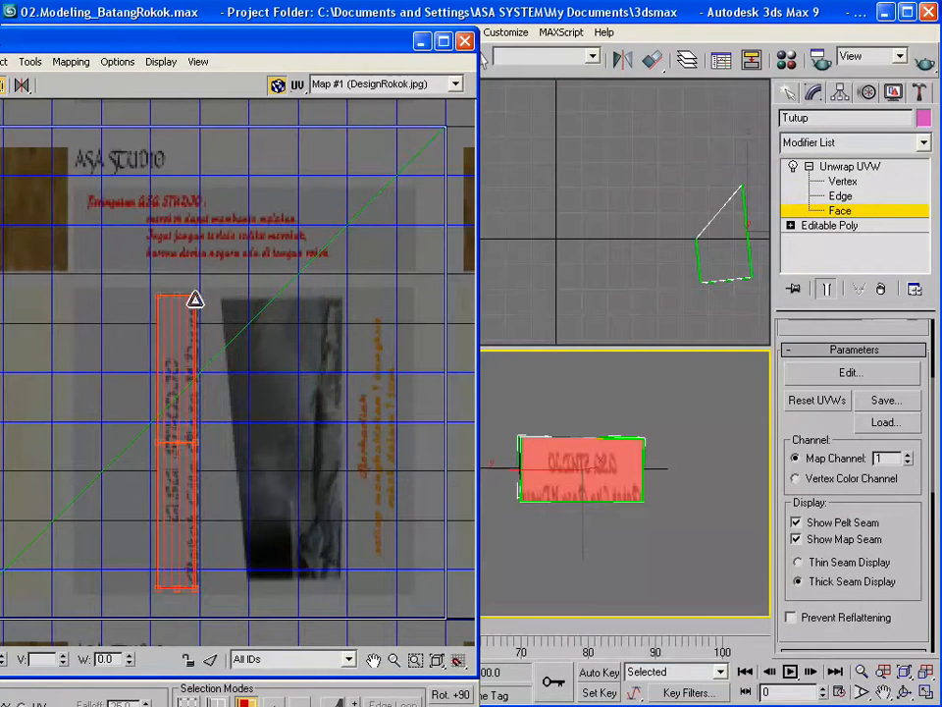
drag(195, 587, 192, 319)
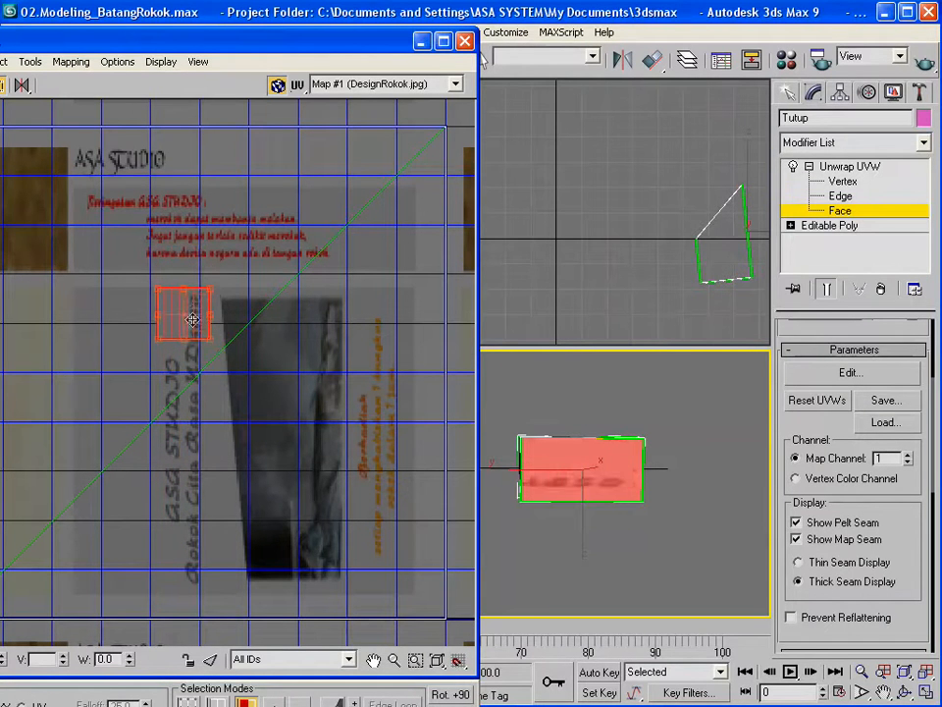
drag(214, 350, 218, 593)
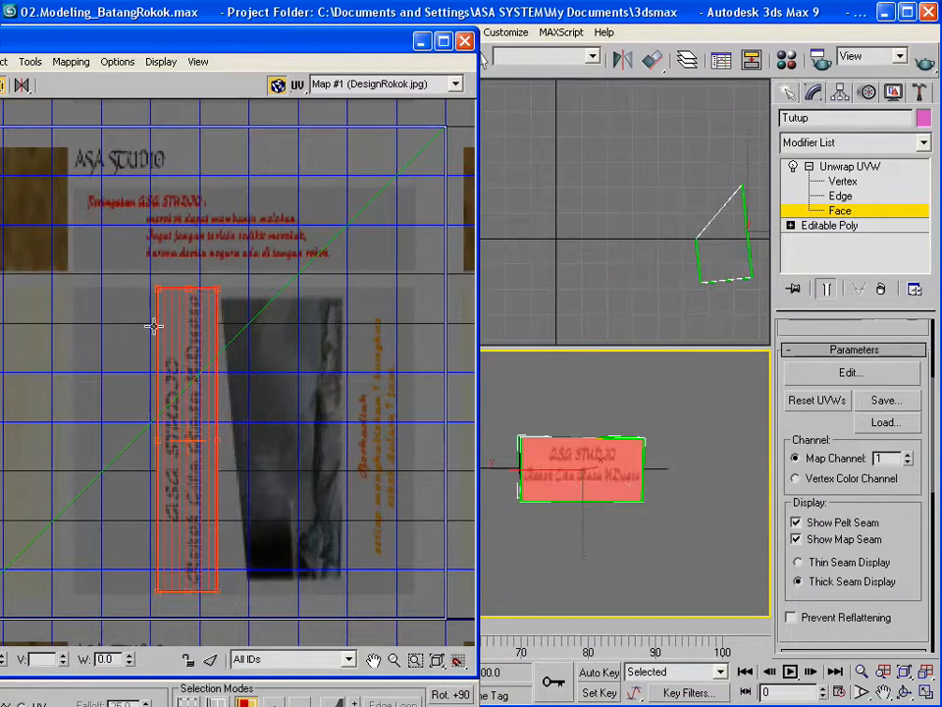
drag(159, 287, 154, 288)
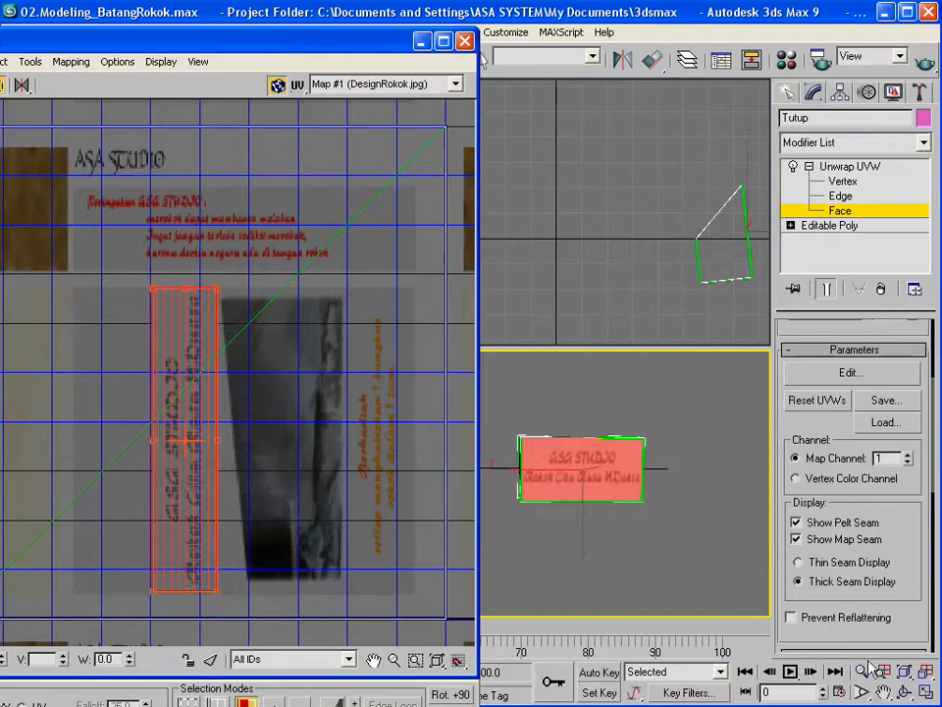
- Select the long narrow face adjoining the lettered face of Tutup and apply a Quick Planar Map aligned to X
click(903, 692)
drag(576, 518, 576, 595)
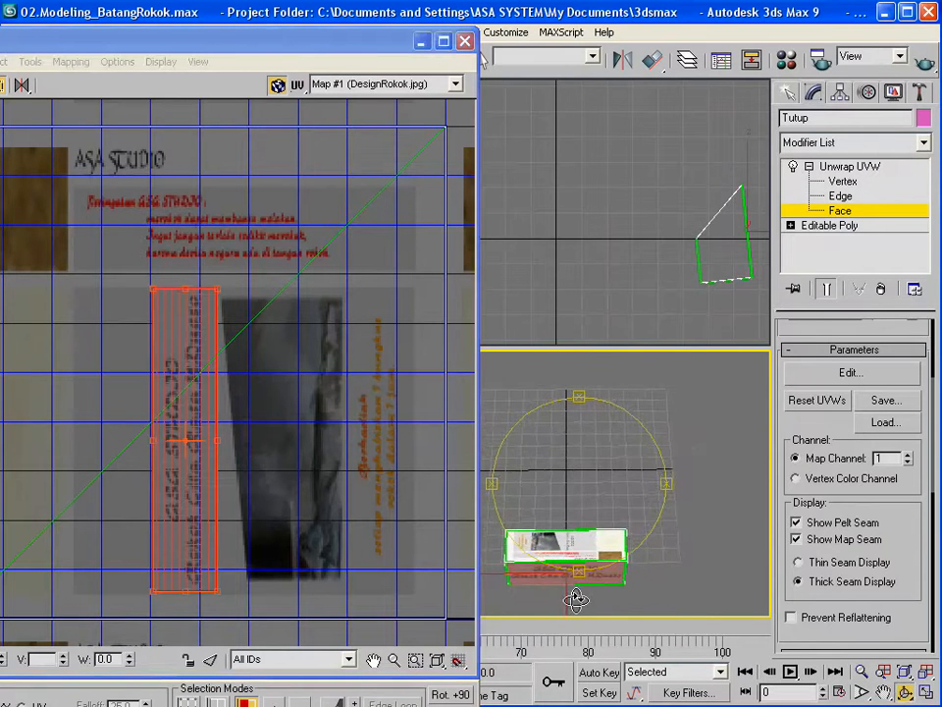
click(850, 215)
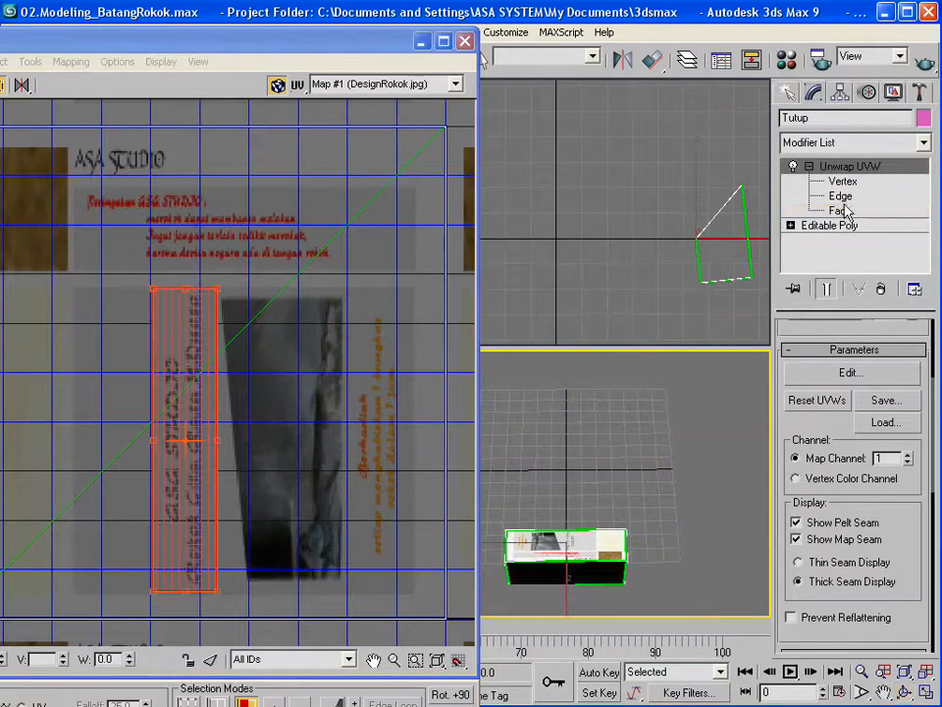
click(842, 211)
click(593, 536)
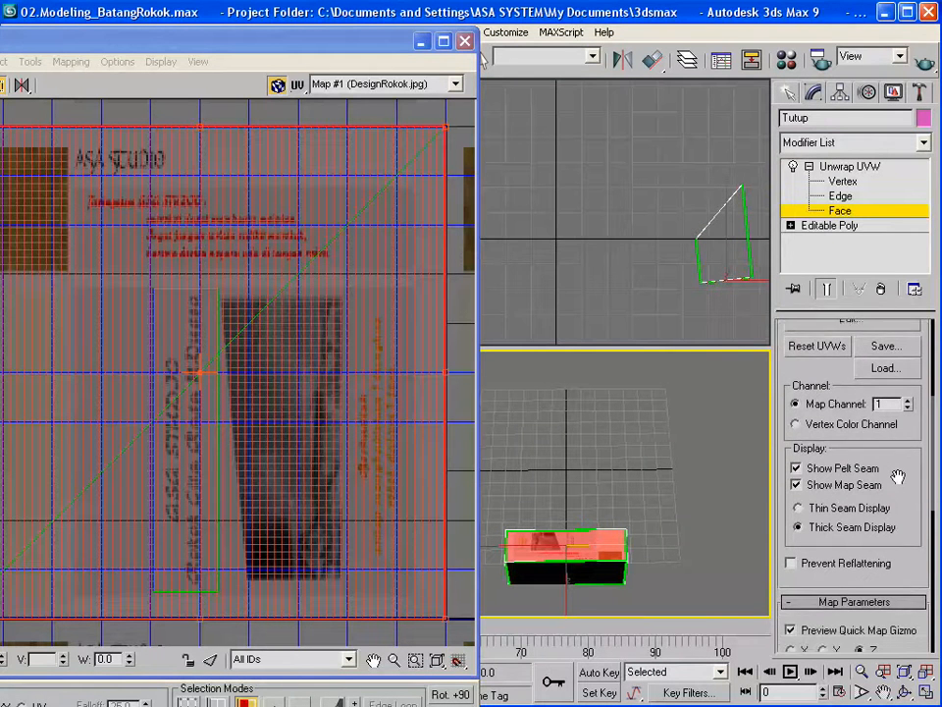
drag(899, 487, 901, 450)
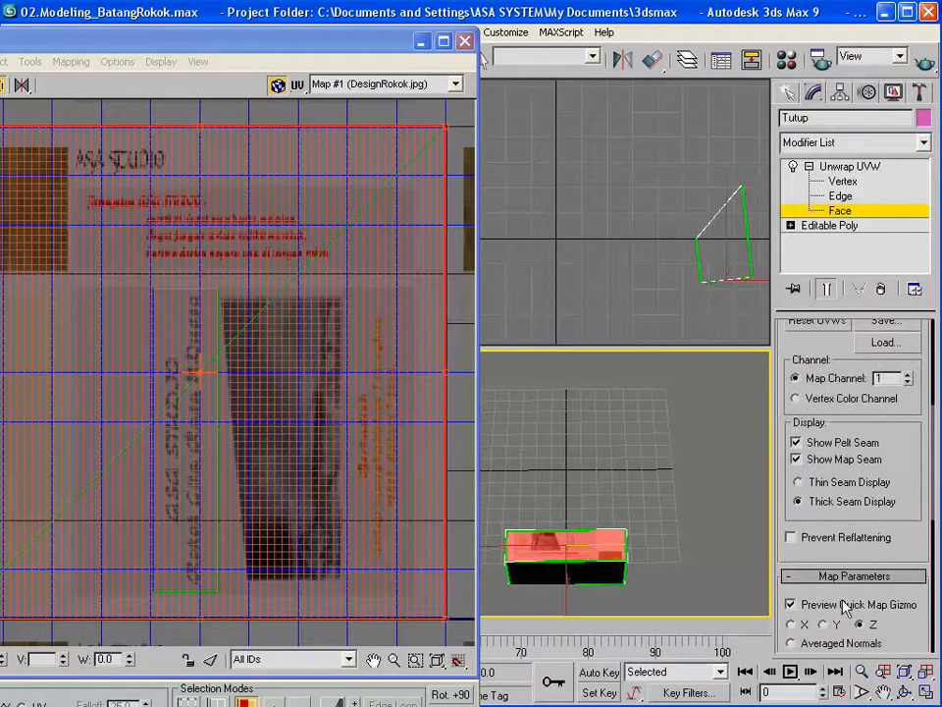
click(812, 625)
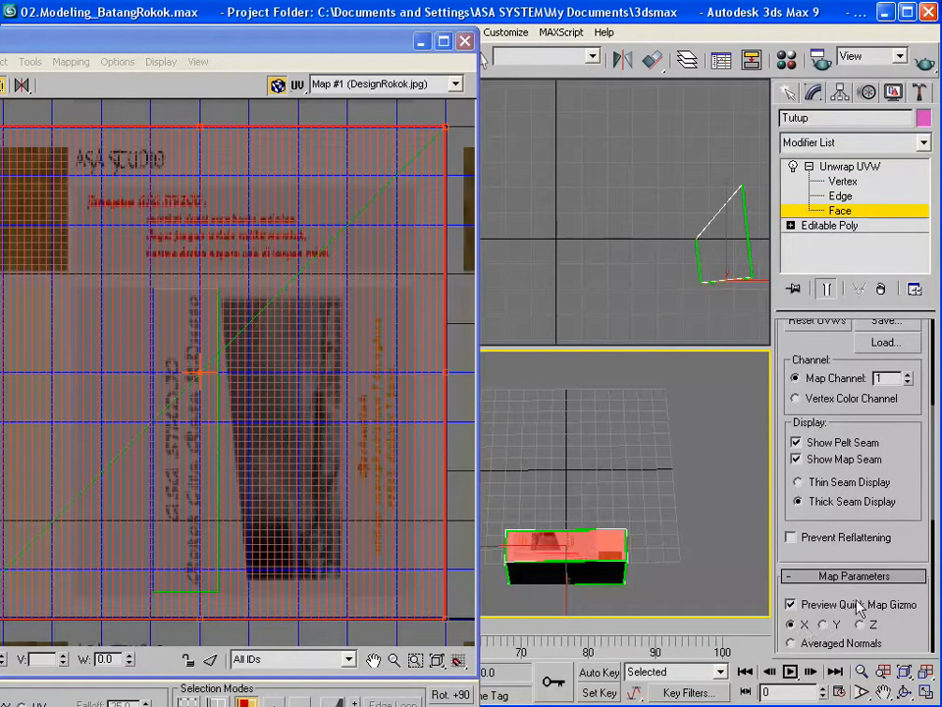
scroll(904, 593, down, 2)
click(858, 671)
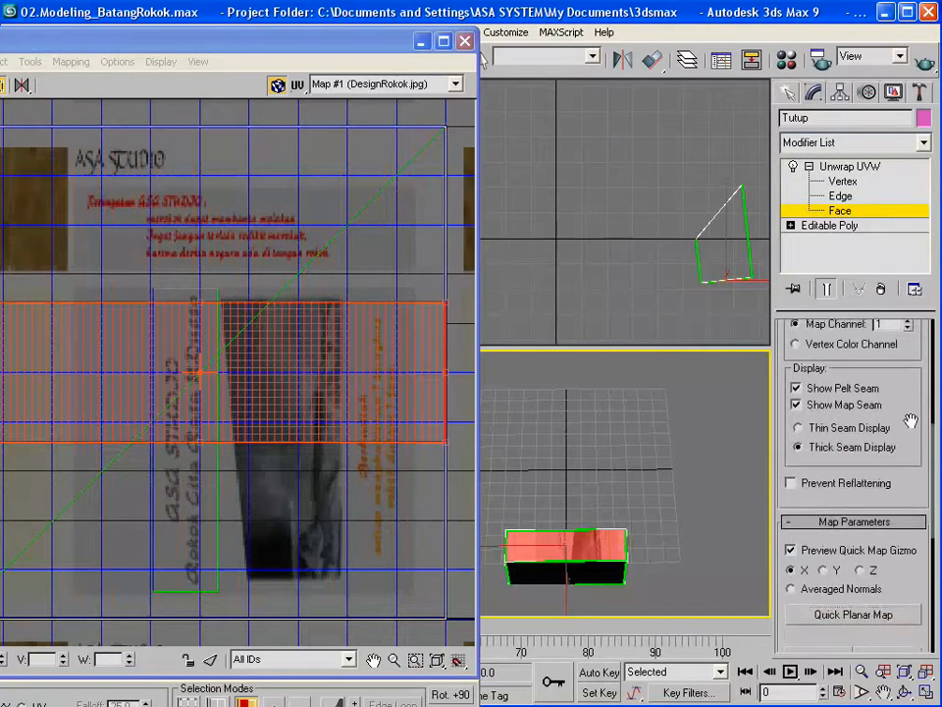
- Shrink the narrow face's UVs and place them on the plain grey area beside the upper part of the lettering strip
drag(910, 459, 904, 574)
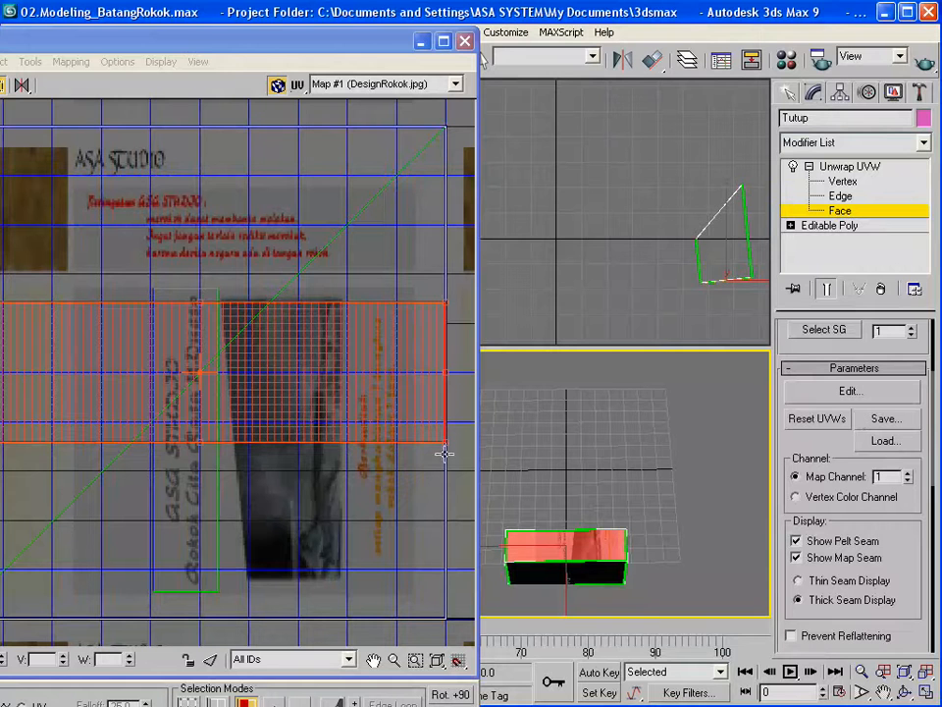
drag(444, 441, 51, 412)
drag(20, 324, 94, 311)
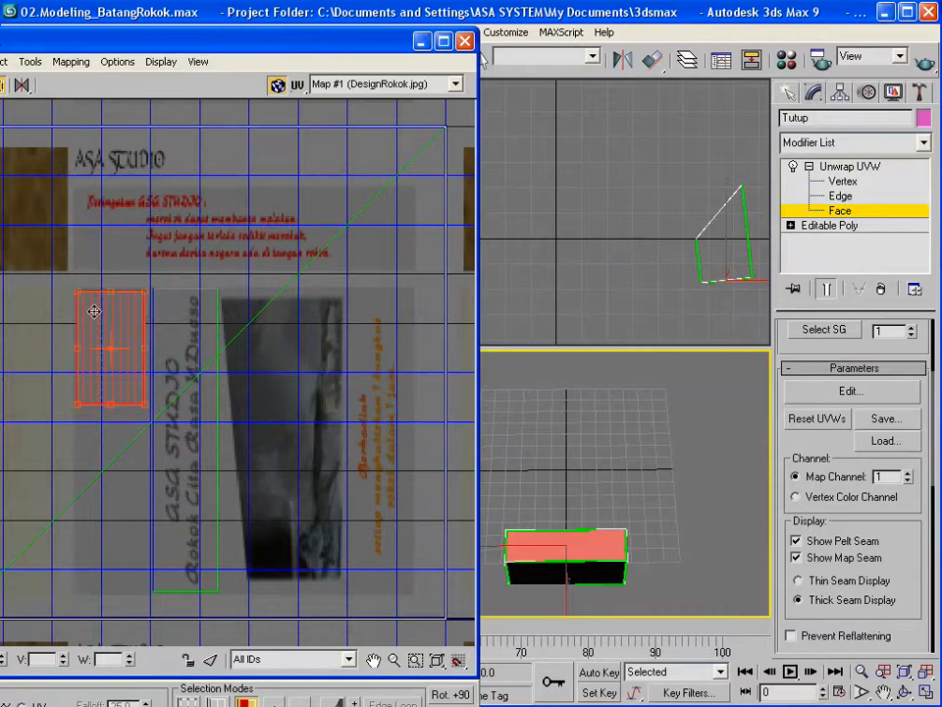
- Select the slanted side face at one end of Tutup and apply a Quick Planar Map aligned to Y
click(906, 692)
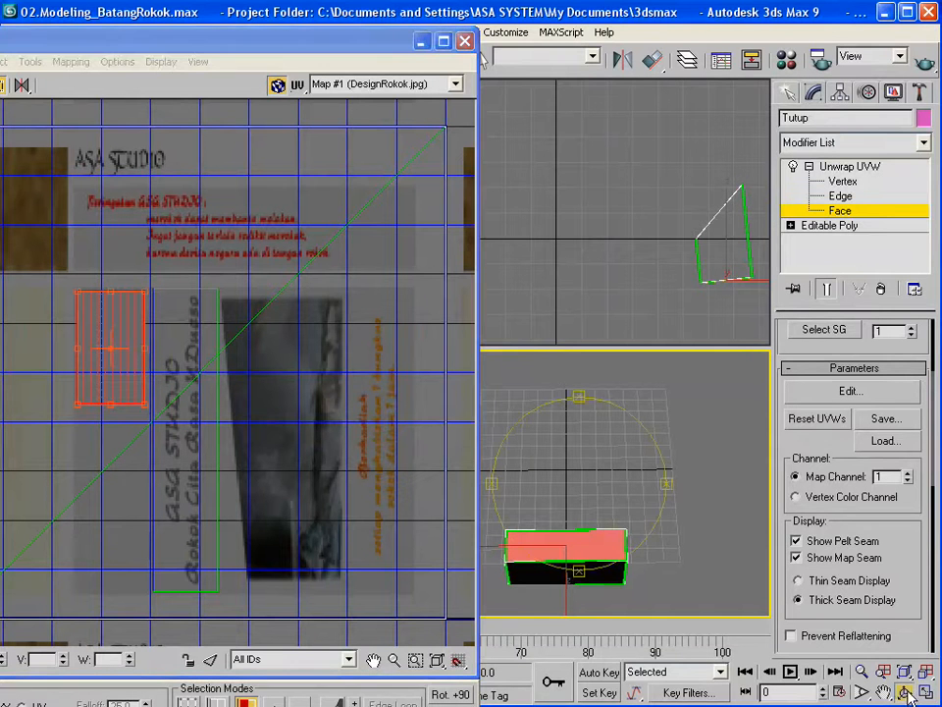
drag(599, 496, 672, 443)
click(887, 692)
drag(540, 500, 624, 463)
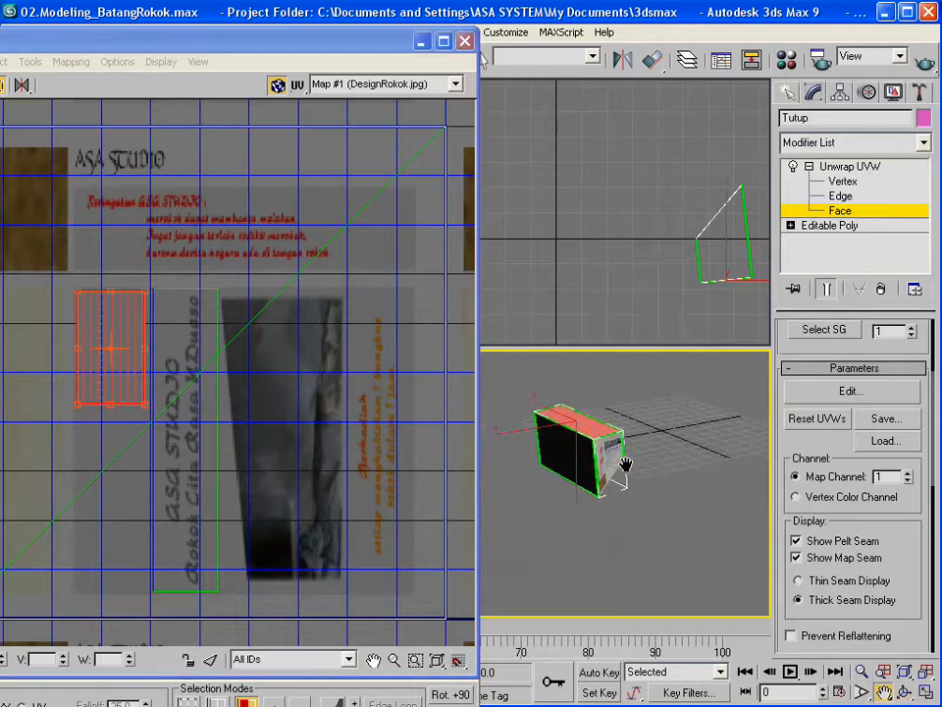
click(846, 214)
click(845, 213)
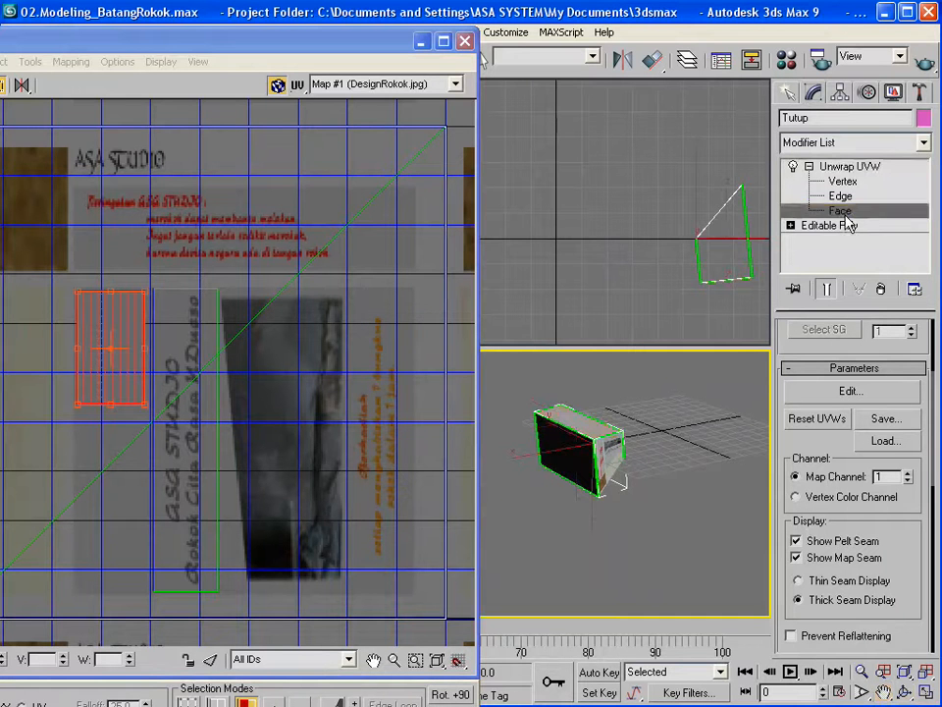
click(616, 454)
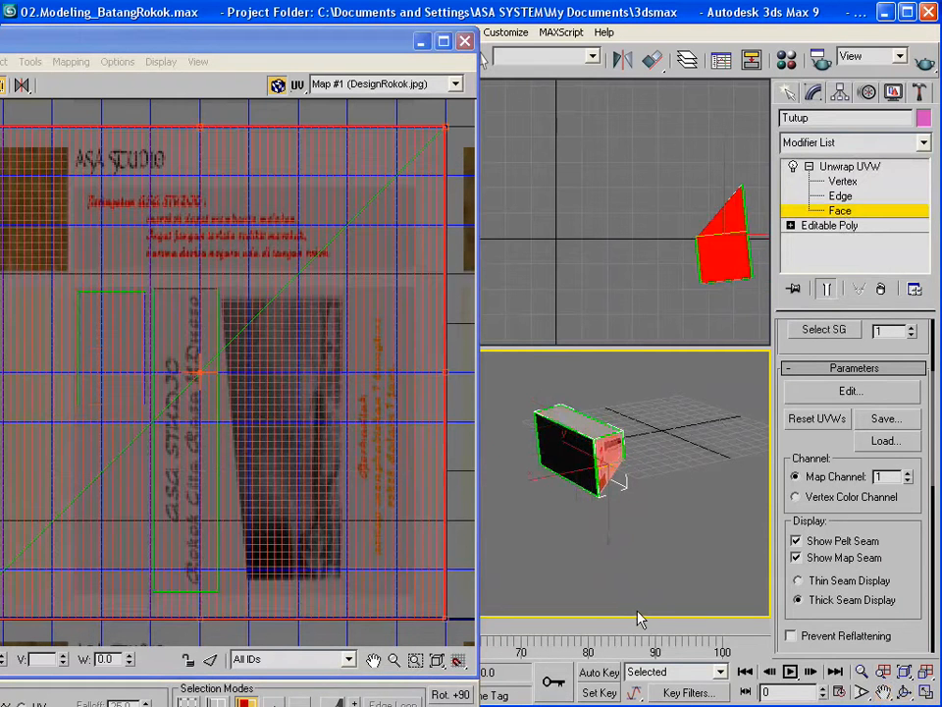
drag(919, 583, 905, 472)
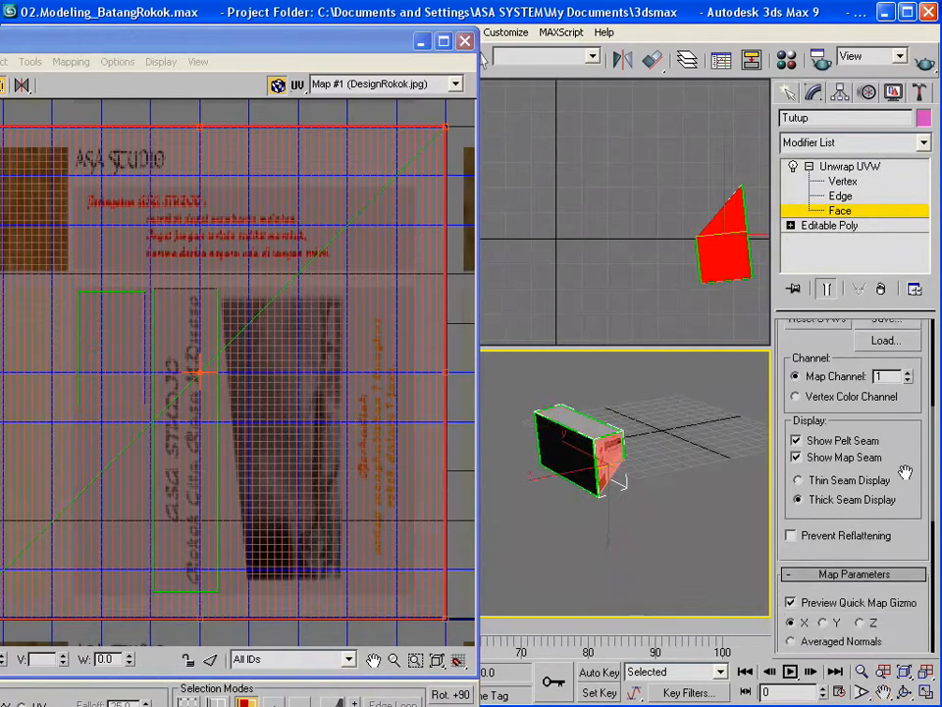
click(824, 623)
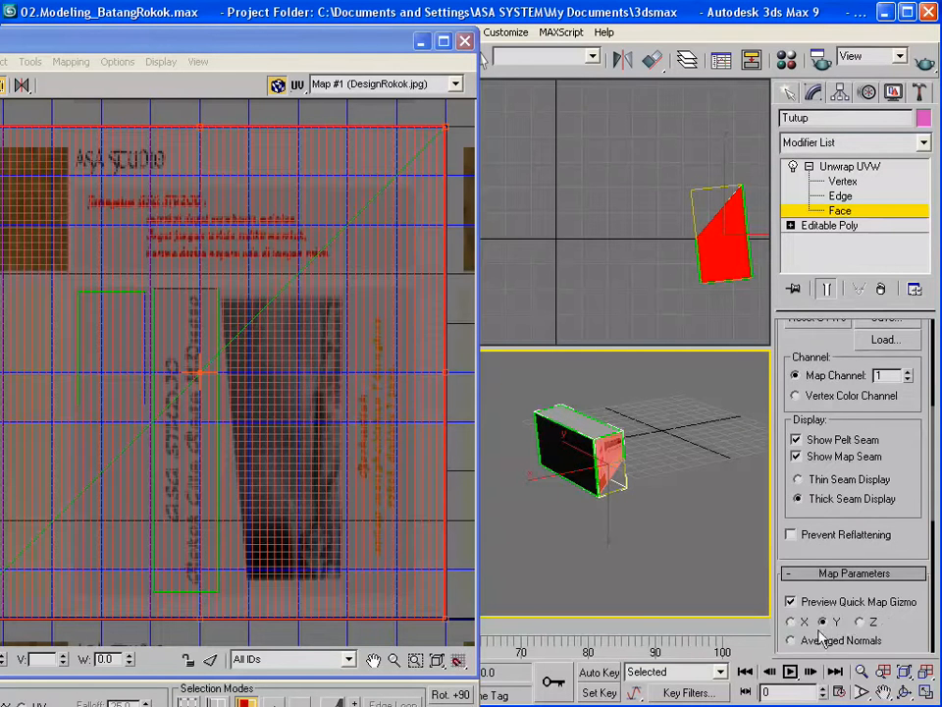
scroll(829, 636, down, 2)
click(864, 613)
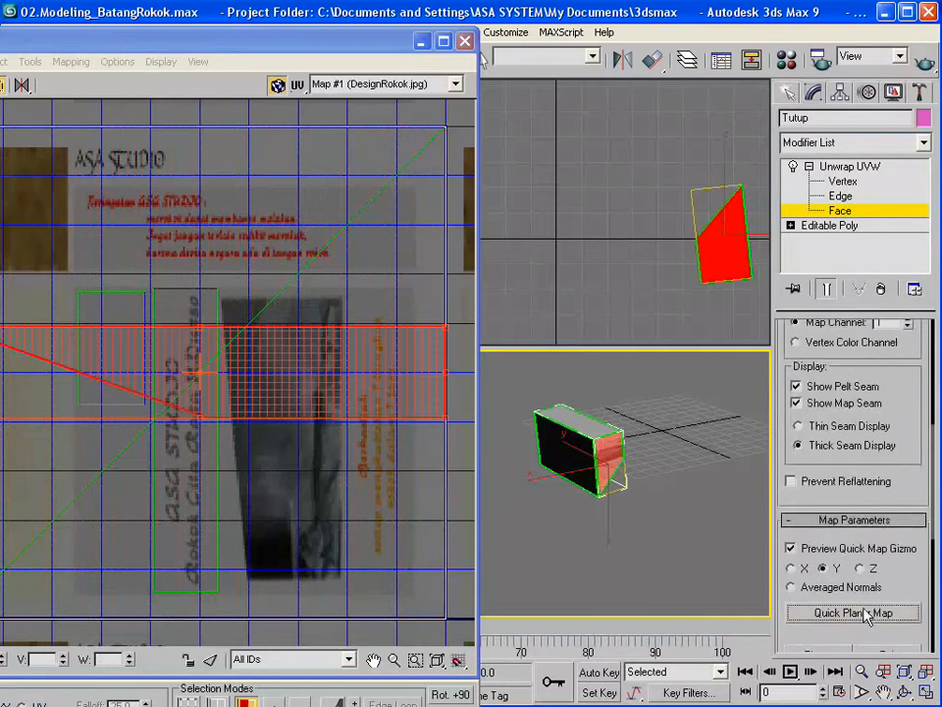
- Shrink the slanted side face's UVs and place them on the plain grey area just below the narrow face's UVs
drag(909, 407, 907, 577)
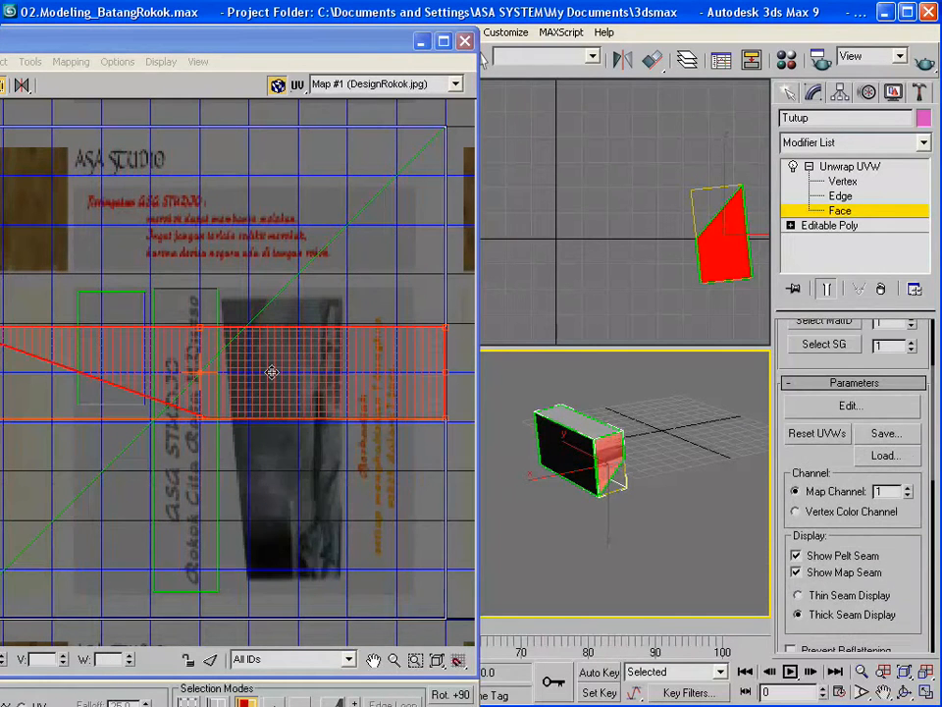
drag(448, 416, 12, 403)
drag(2, 341, 131, 430)
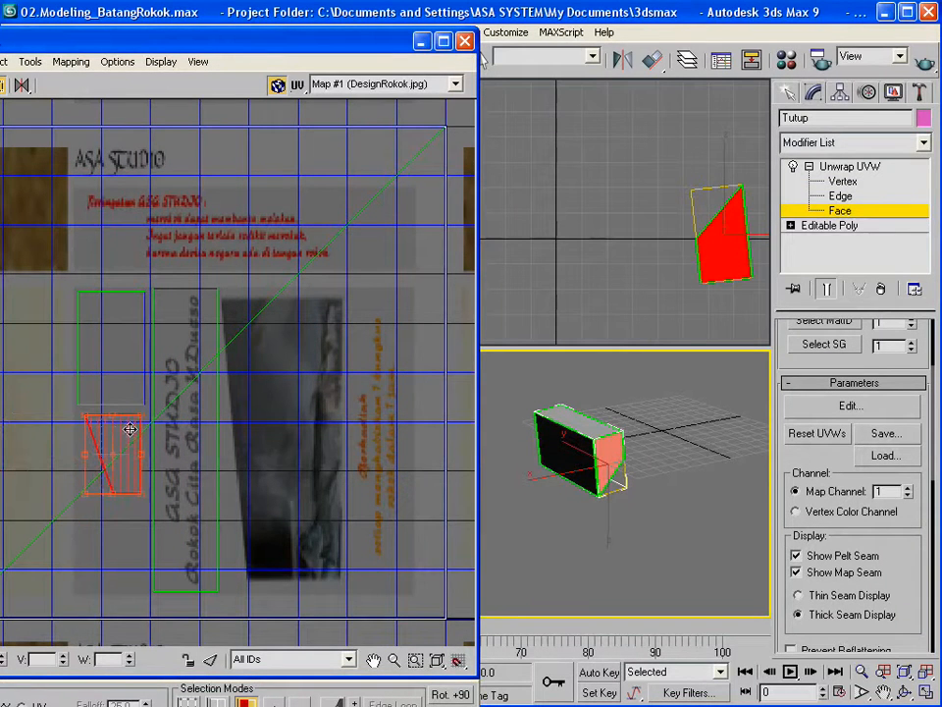
- Select the opposite slanted side face of Tutup and apply a Quick Planar Map aligned to Y
click(904, 695)
drag(521, 483, 705, 404)
click(833, 211)
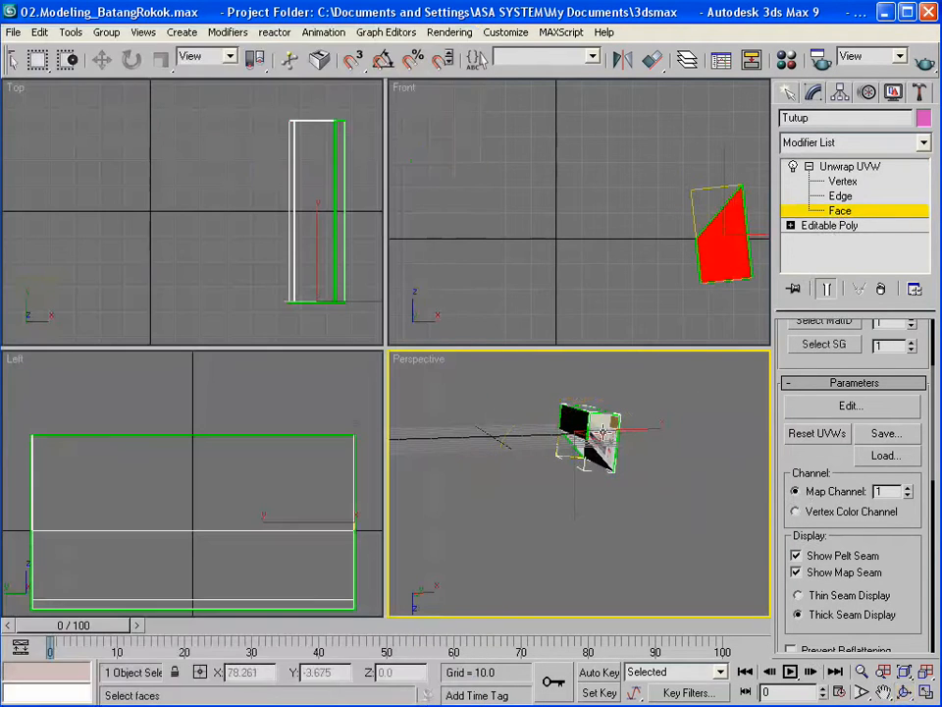
click(602, 432)
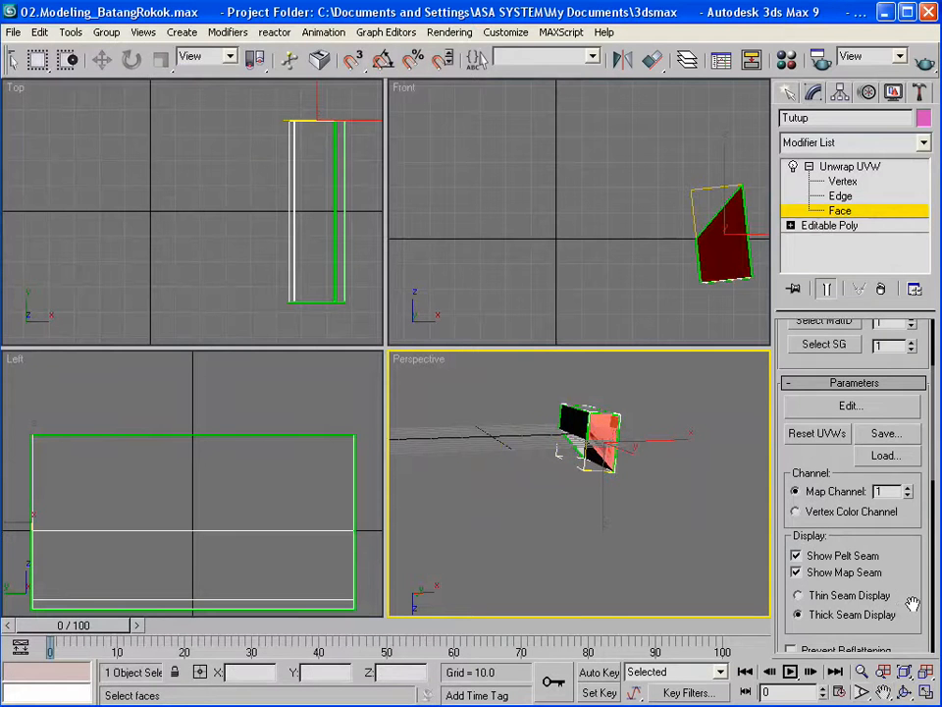
drag(913, 603, 909, 435)
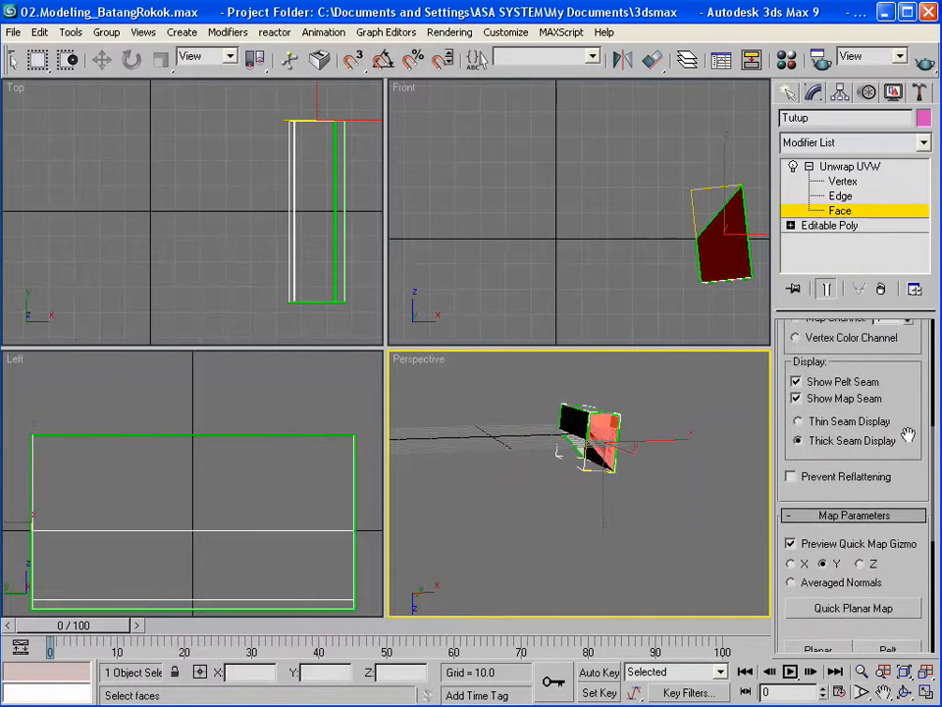
click(846, 612)
- Reopen the UV editor and shrink the second side face's UVs onto the grey area below the first side face's UVs
drag(895, 381, 898, 559)
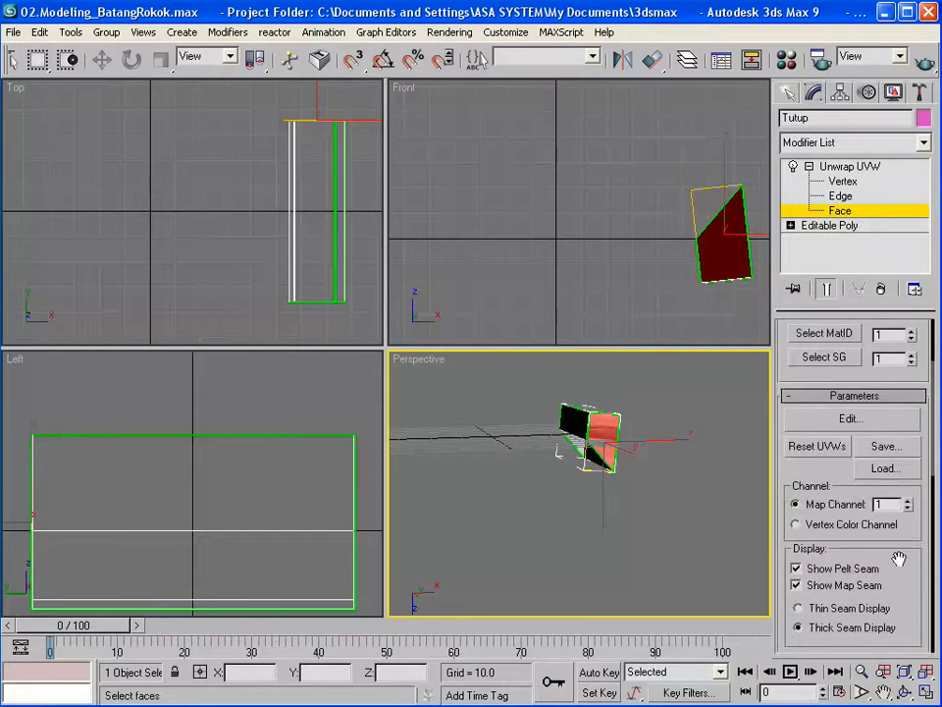
click(850, 419)
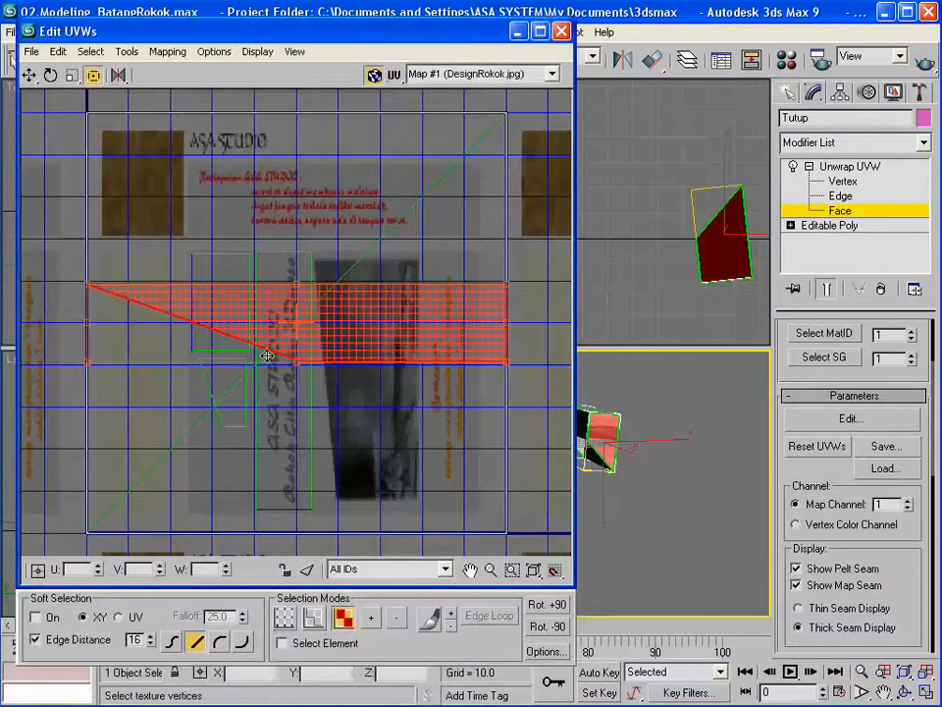
drag(87, 283, 228, 444)
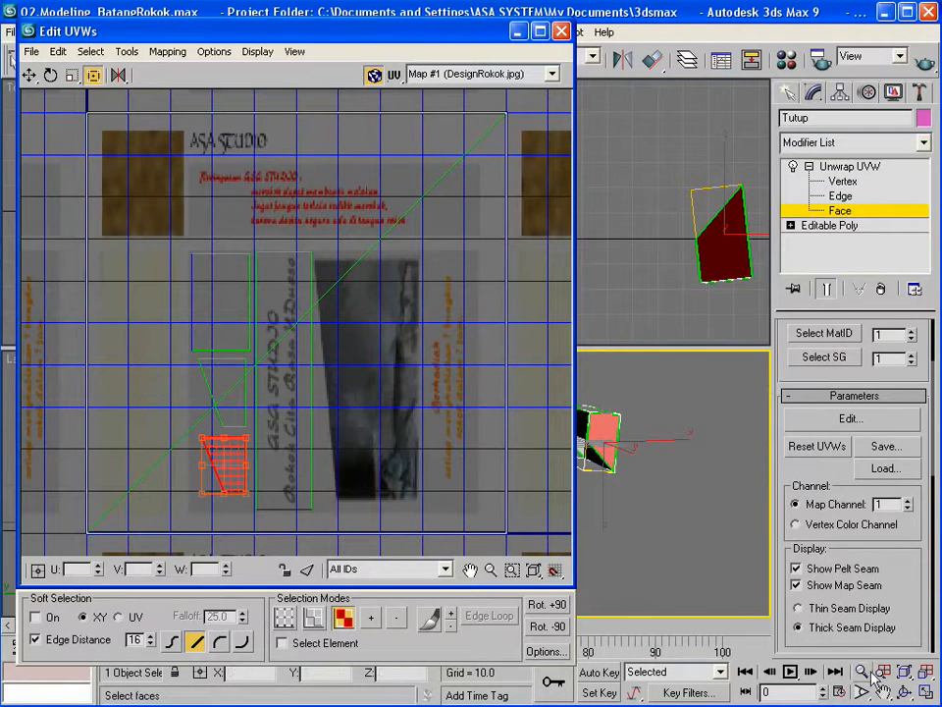
- Select the rectangular top face of the Tutup lid that still shows the whole design and apply a Quick Planar Map aligned to X
key(ctrl+r)
drag(591, 468, 648, 267)
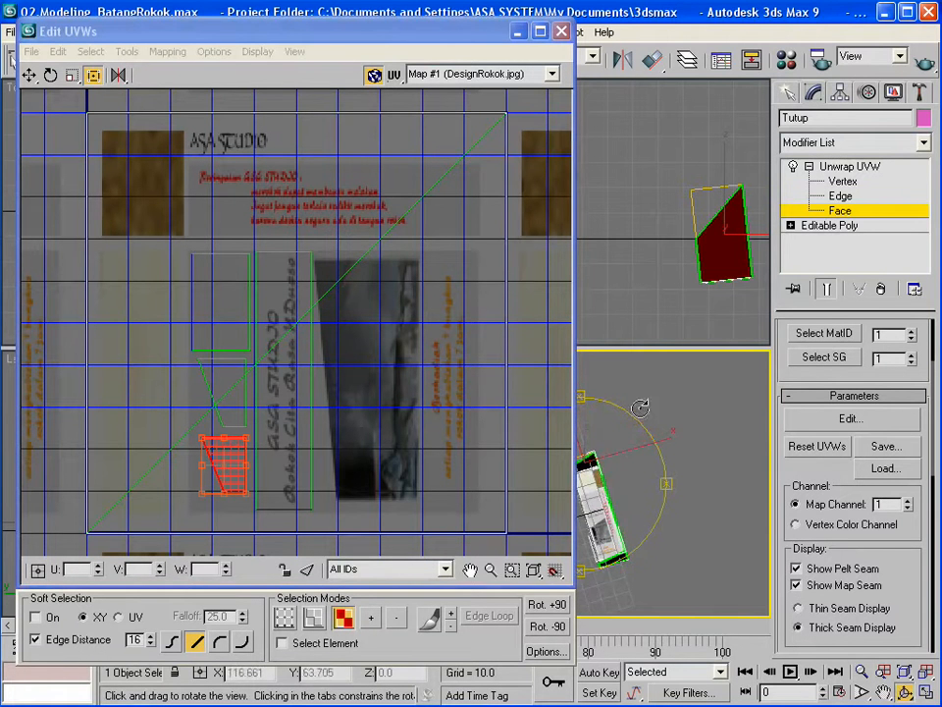
drag(608, 519, 633, 523)
click(840, 212)
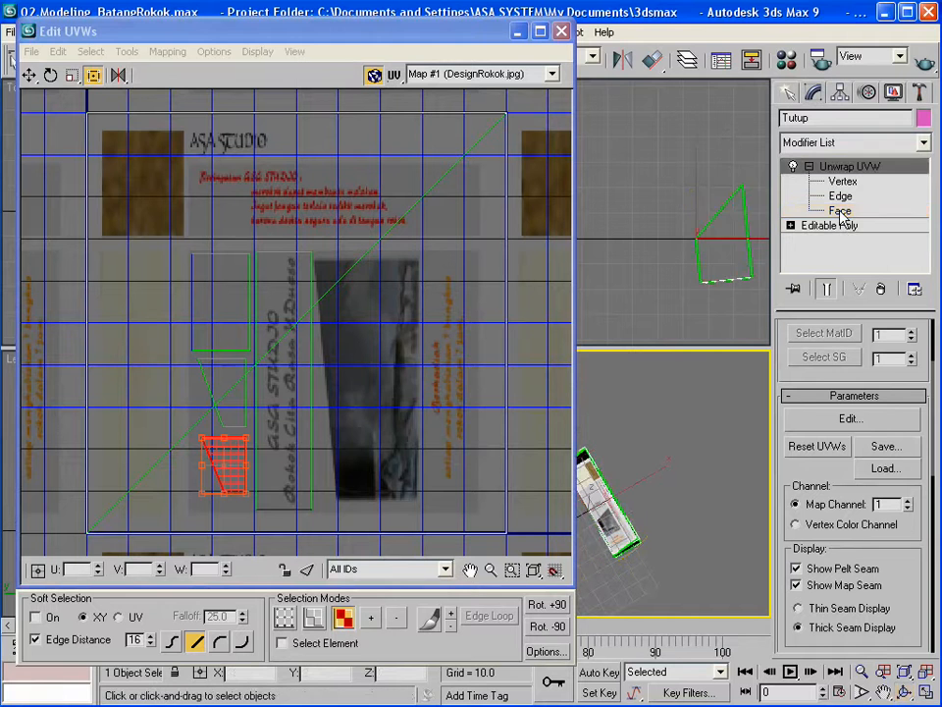
click(840, 211)
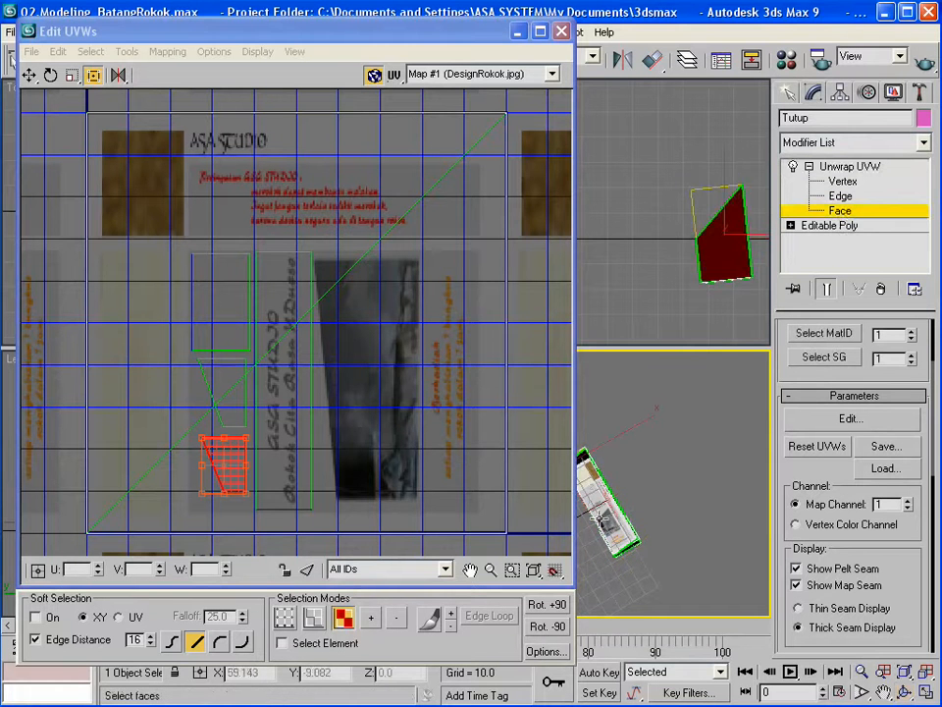
key(ctrl+a)
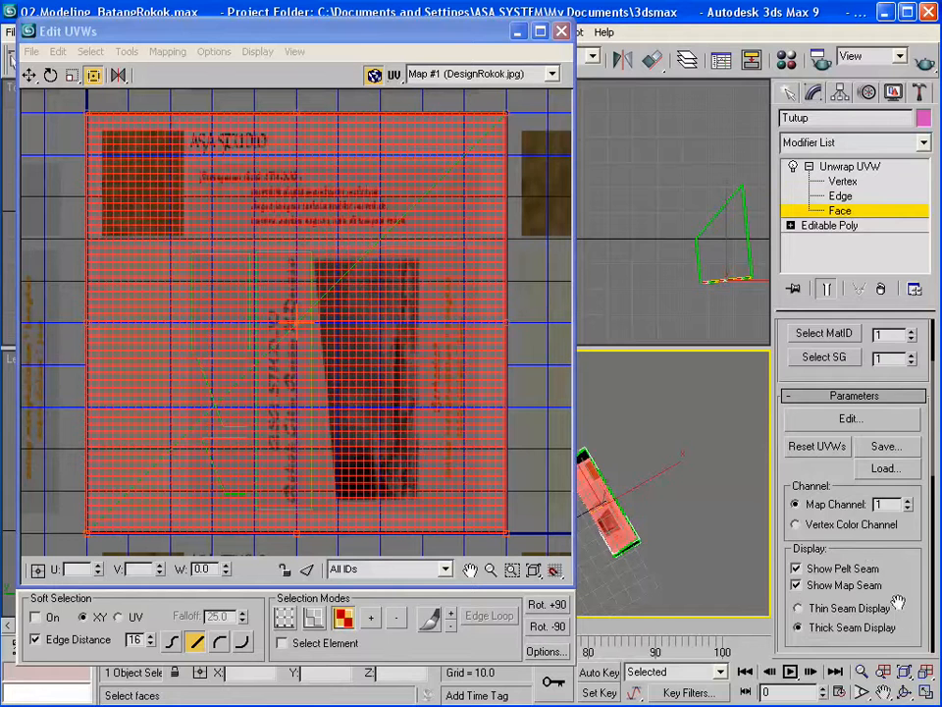
drag(897, 603, 907, 406)
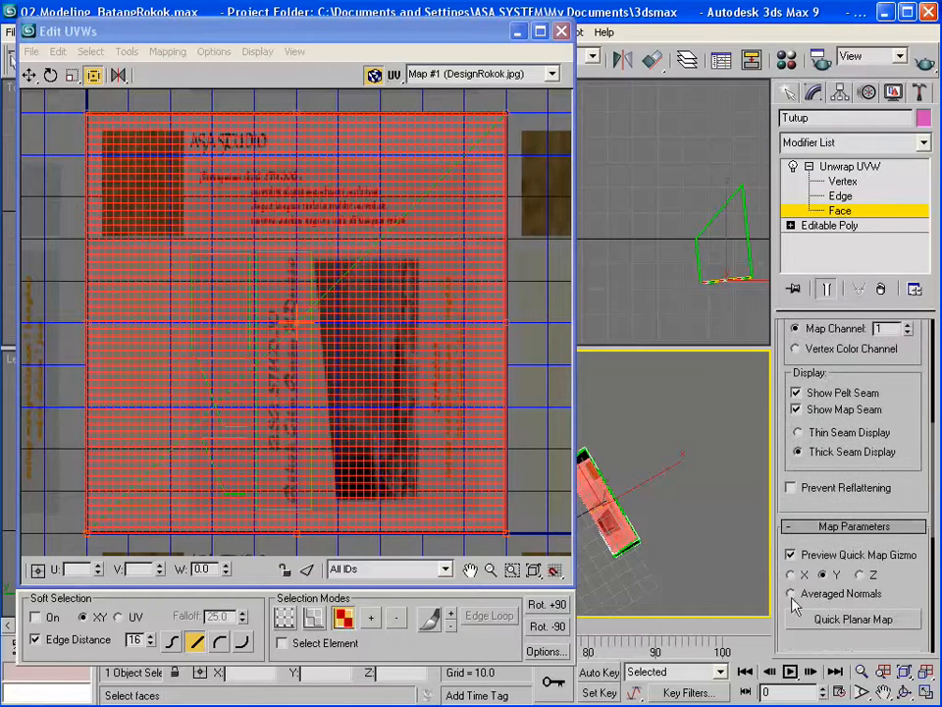
click(860, 575)
click(850, 621)
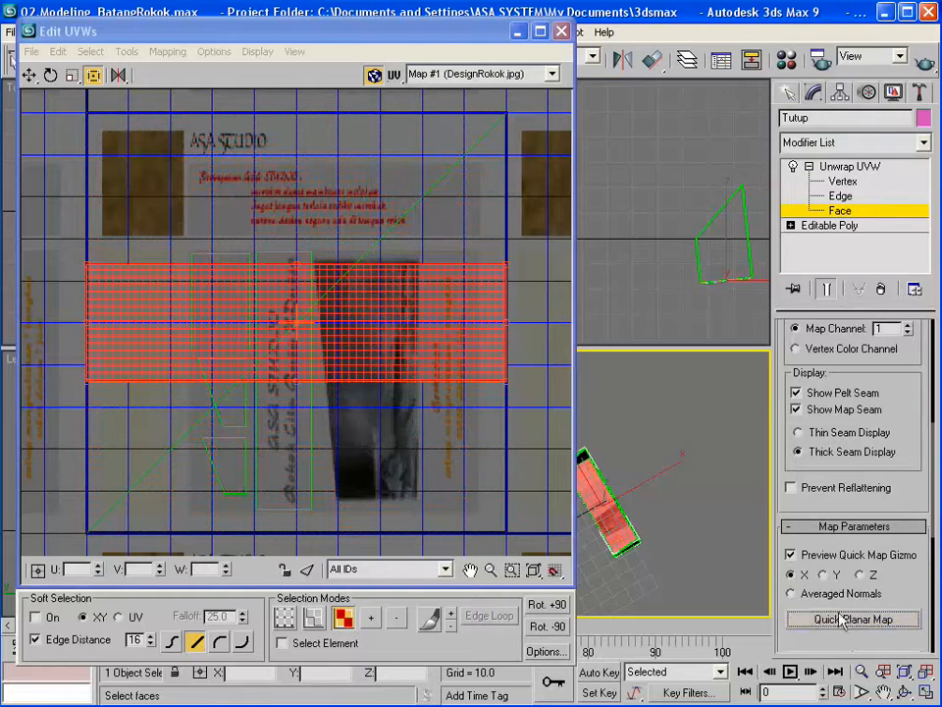
- Shrink the lid's top face UVs onto the plain grey strip beside the ASA STUDIO text and close the UV editor
drag(507, 379, 252, 373)
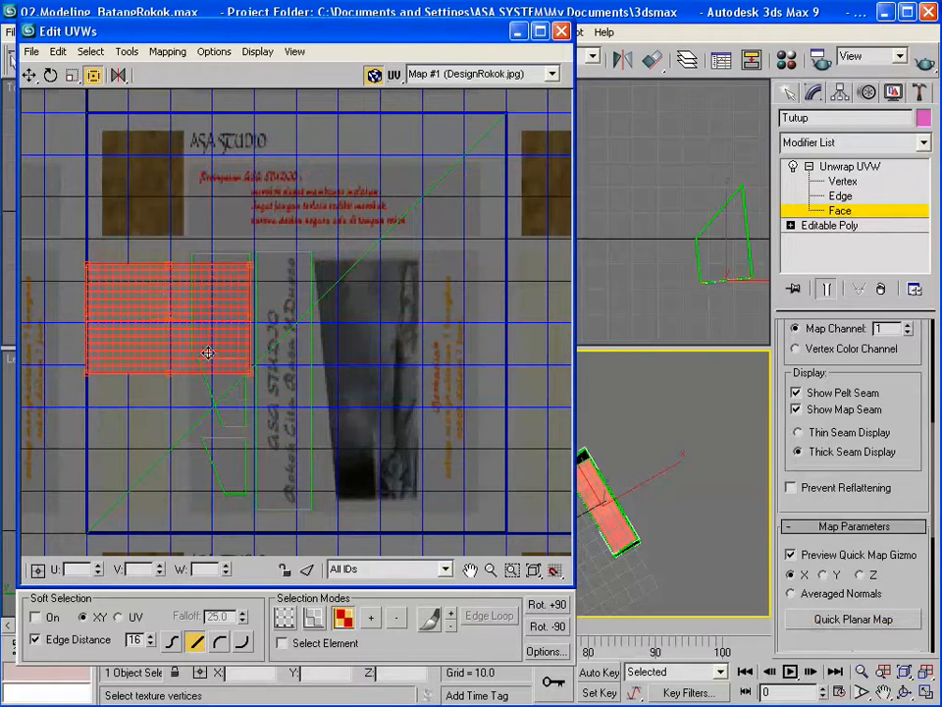
drag(89, 272, 190, 252)
click(844, 213)
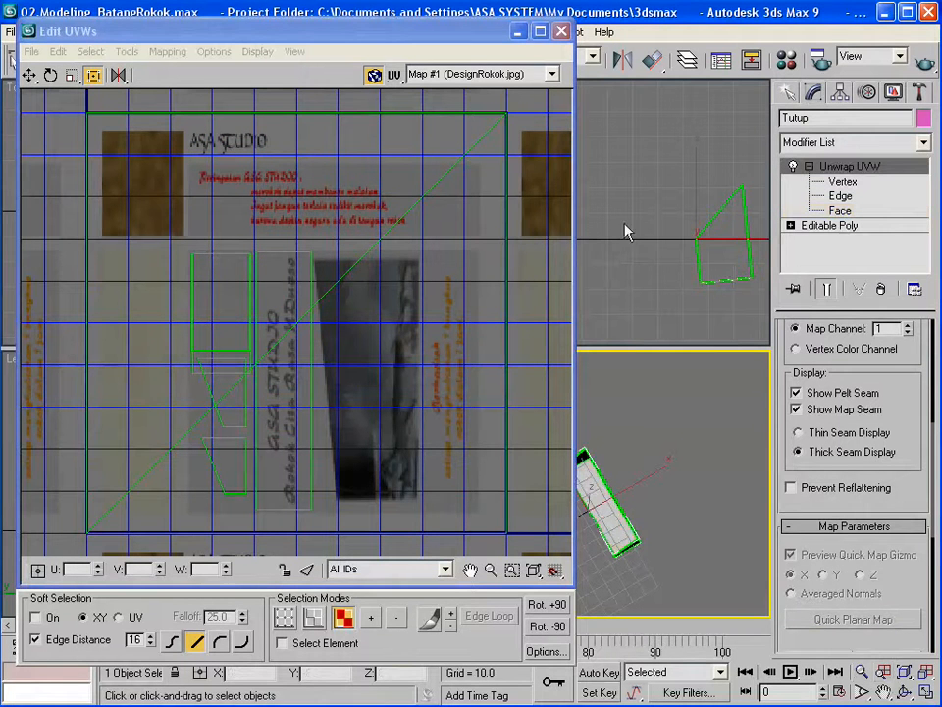
click(562, 32)
- Select the long back face of Tutup along the hinge edge and apply a Quick Planar Map aligned to Z
key(ctrl+r)
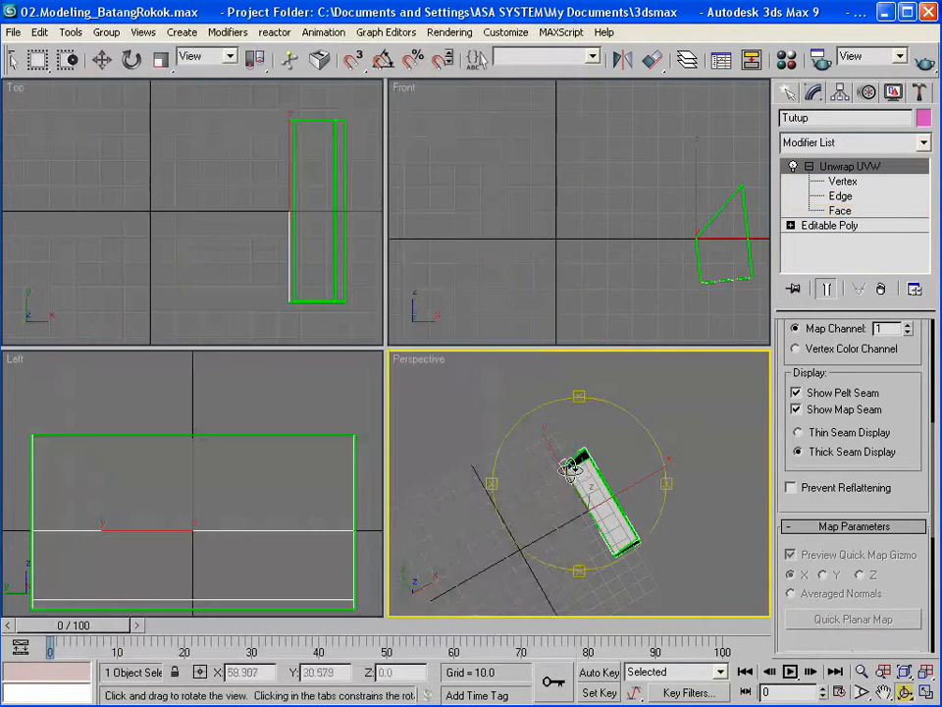
drag(572, 469, 633, 682)
drag(583, 461, 910, 473)
click(844, 213)
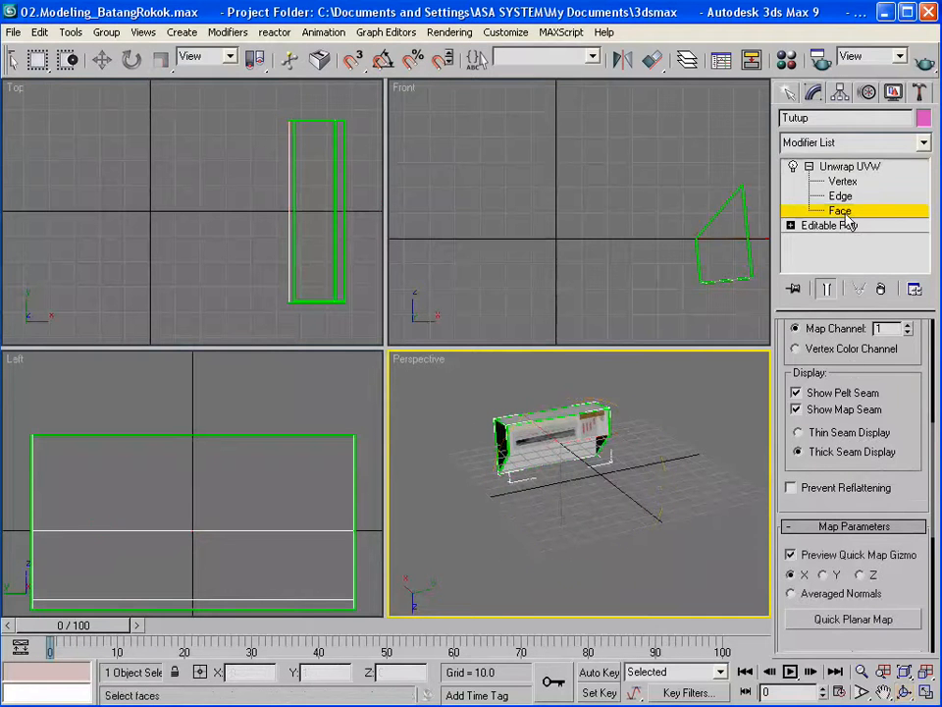
click(570, 432)
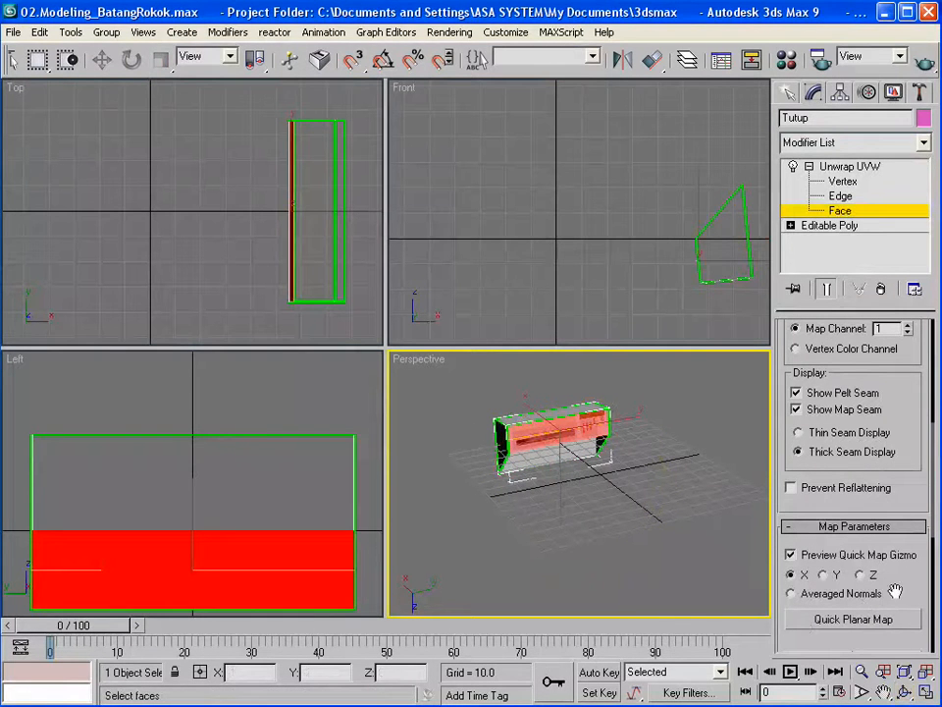
click(823, 575)
click(860, 575)
click(853, 619)
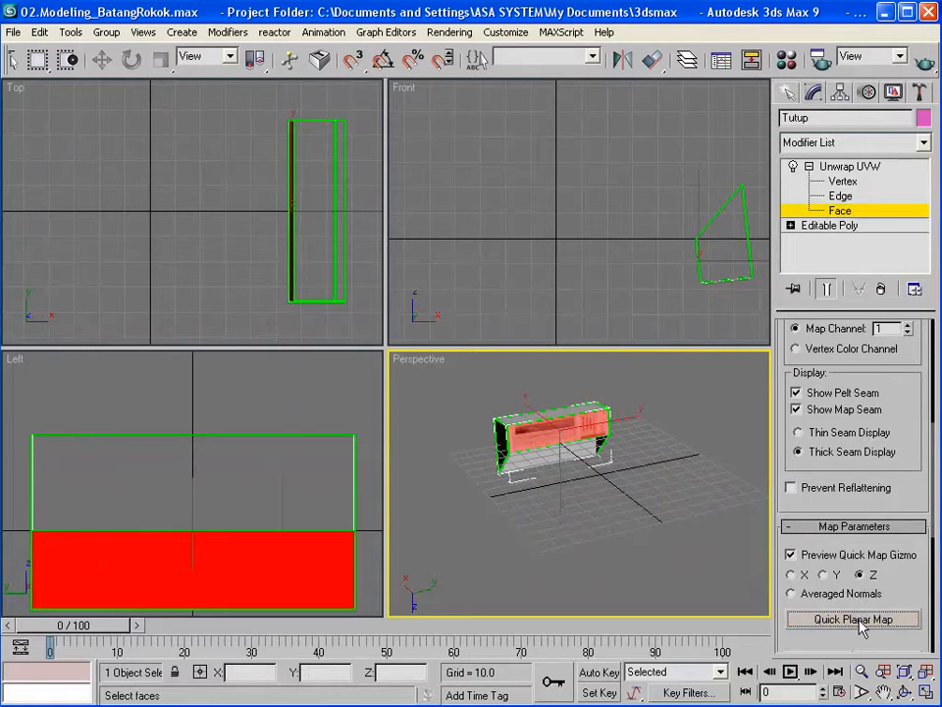
- Reopen the UV editor, shrink the back face's UVs onto the lower part of the plain grey strip, and close the editor
drag(898, 392, 898, 562)
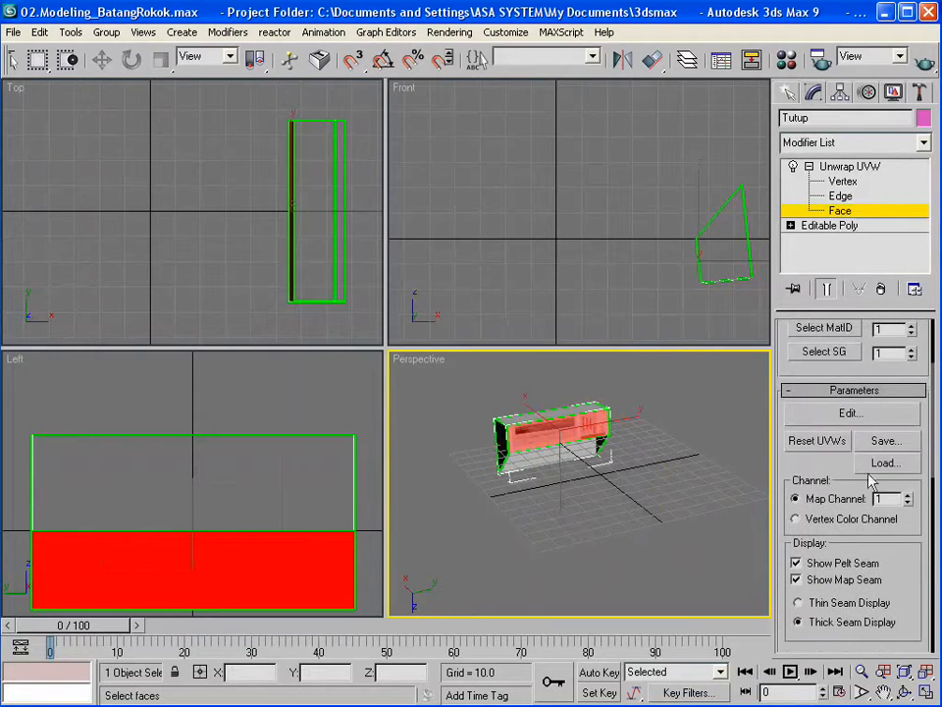
click(850, 412)
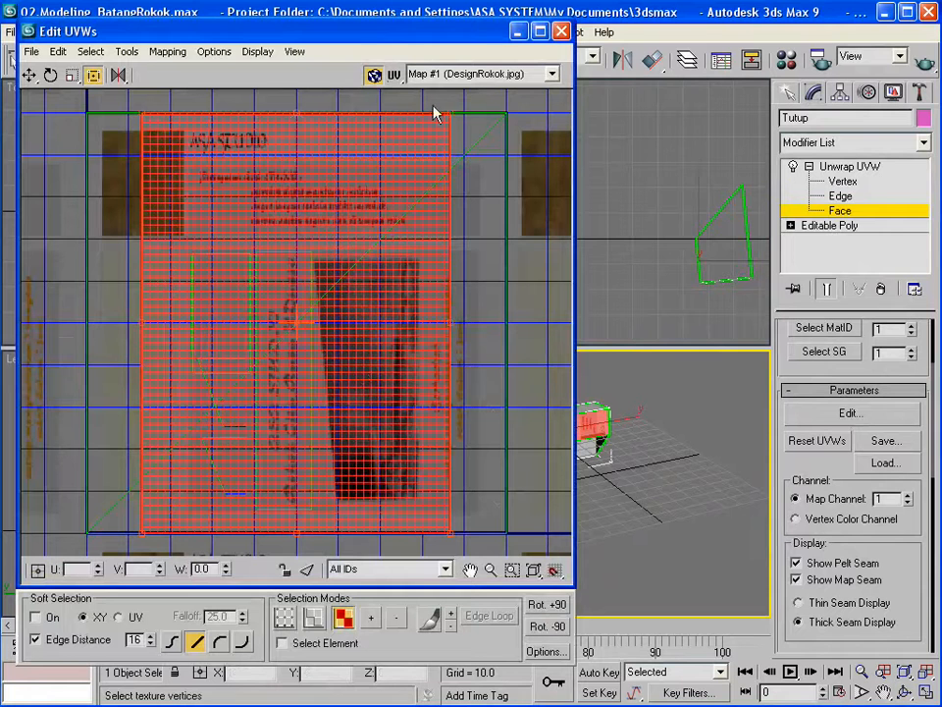
drag(453, 120, 192, 404)
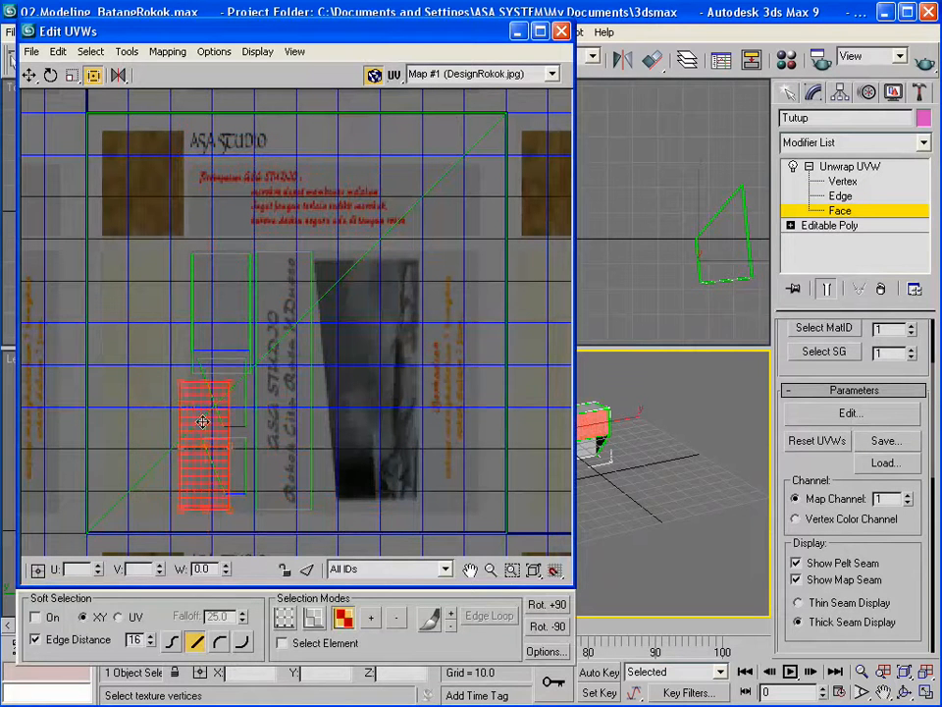
drag(164, 444, 219, 410)
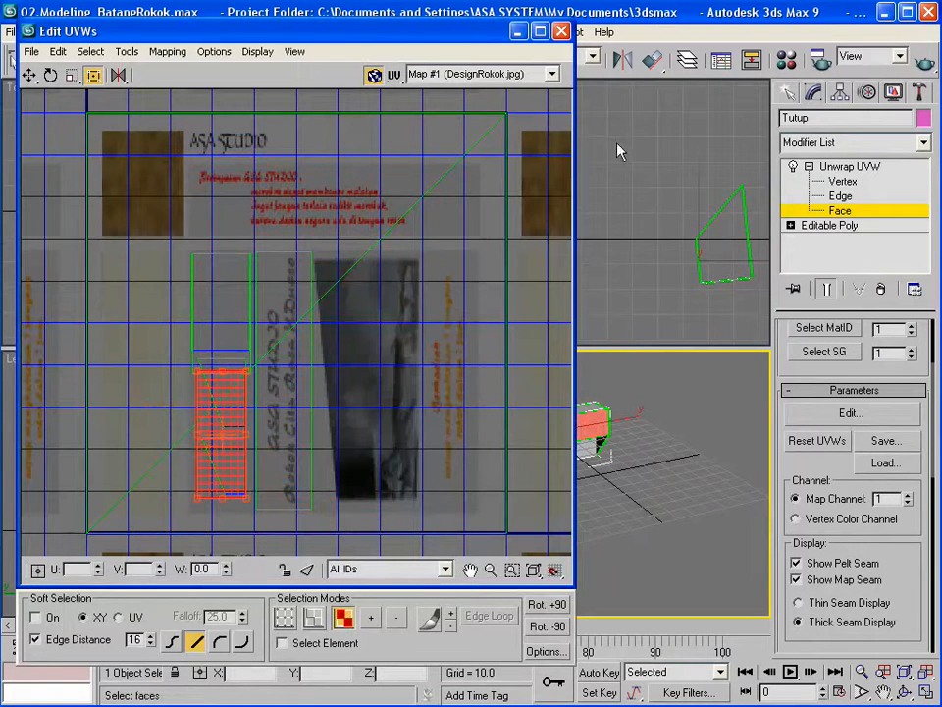
click(841, 213)
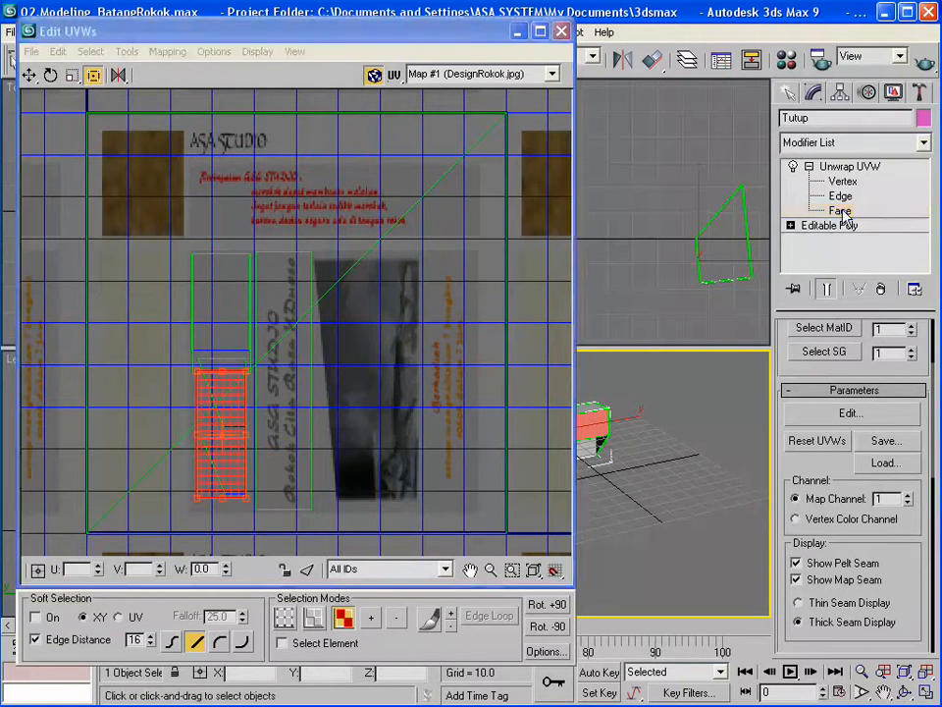
click(562, 31)
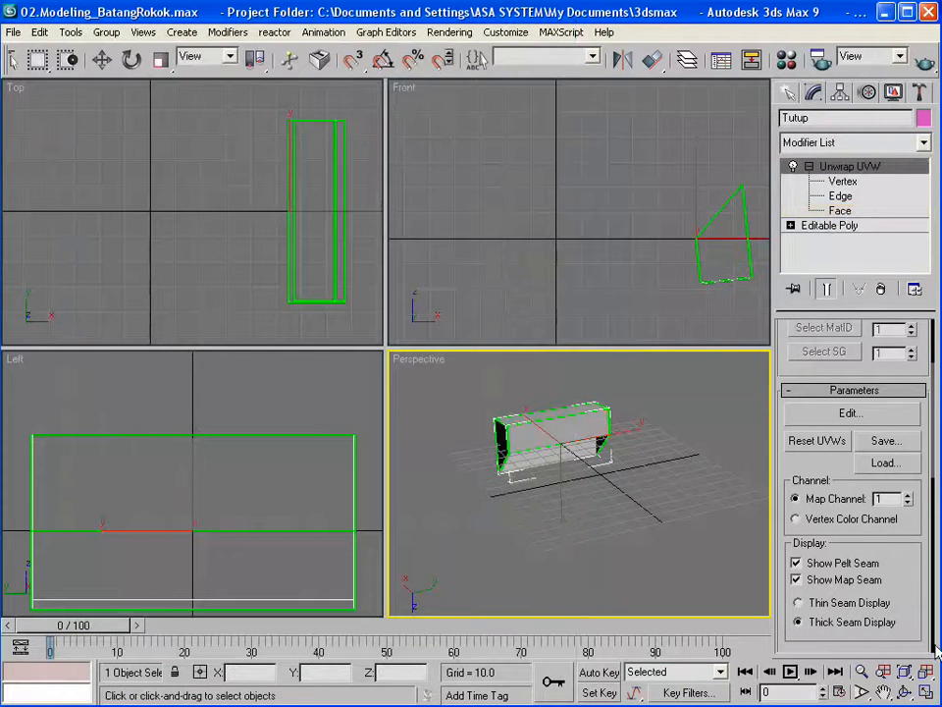
- Unhide all objects and inspect the textured lid together with the rest of the cigarette pack
click(905, 692)
drag(624, 504, 565, 437)
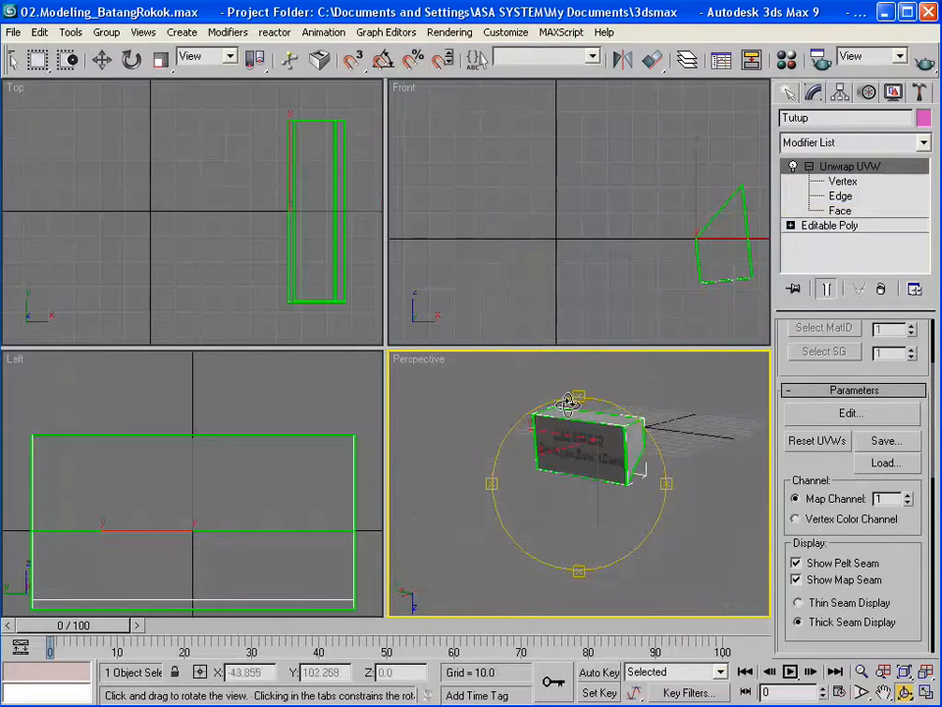
right_click(564, 430)
right_click(565, 430)
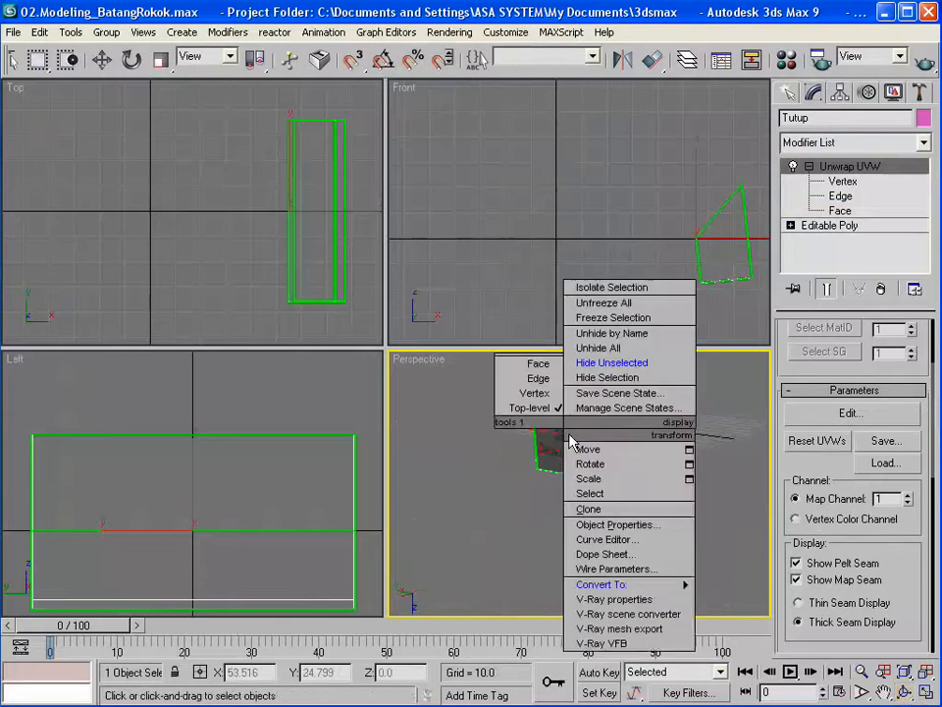
click(604, 345)
key(ctrl+r)
drag(605, 525, 589, 331)
middle_drag(671, 562, 596, 518)
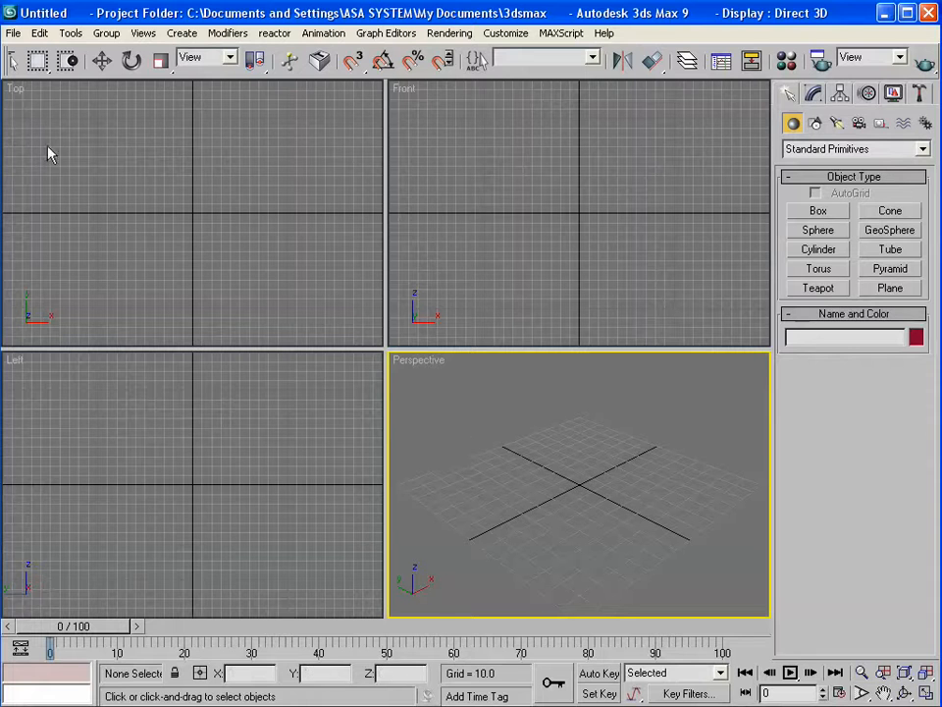
- Open the scene 03.Material_BungkusRokok from the ProjectSip folder inside Rokok
click(14, 34)
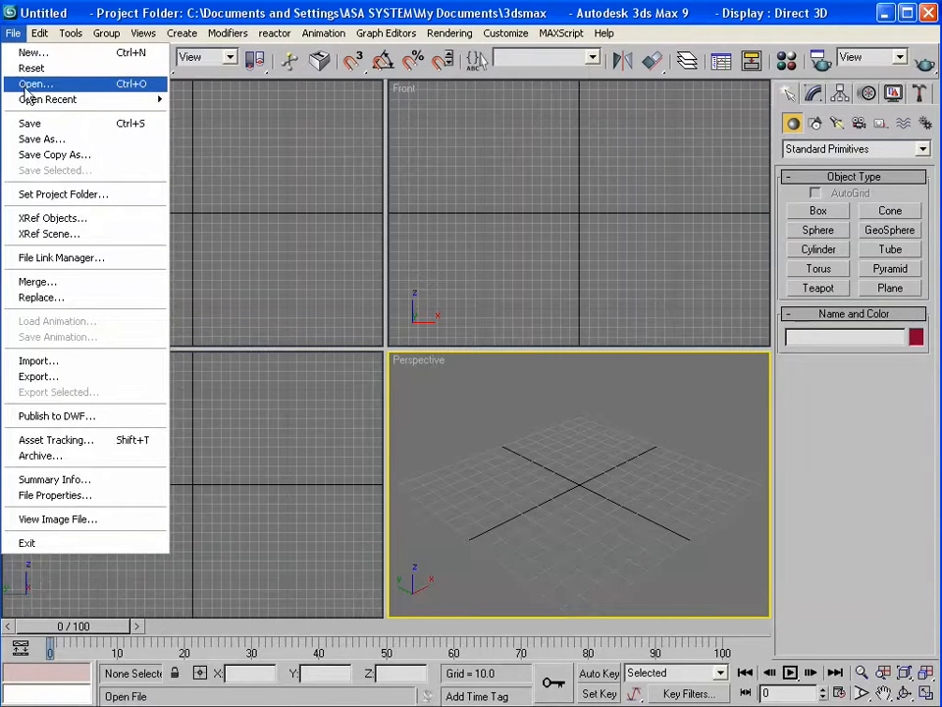
click(30, 84)
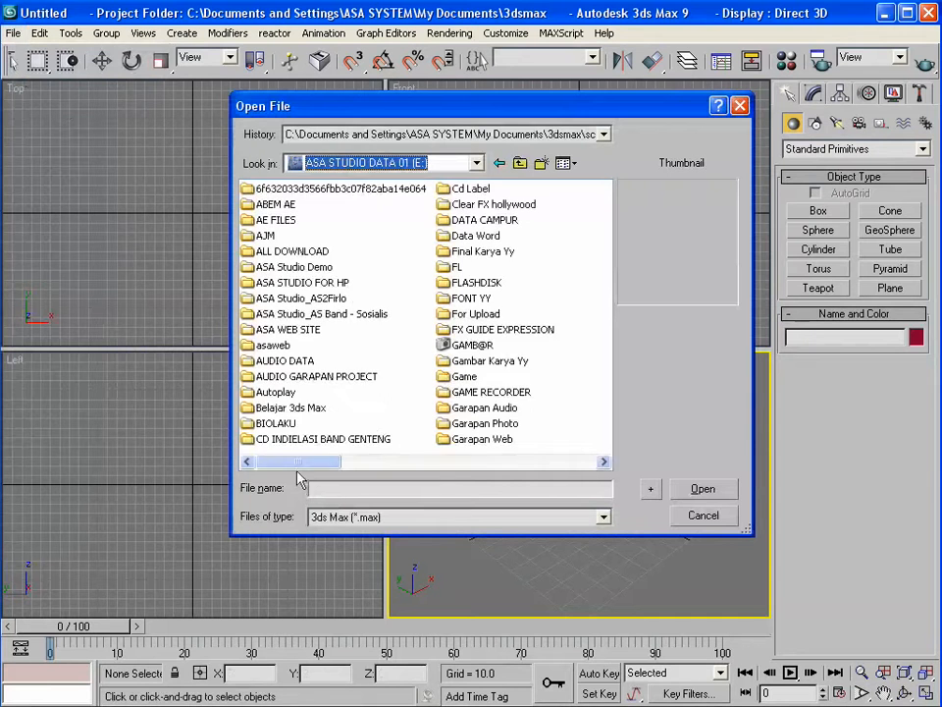
drag(303, 463, 471, 466)
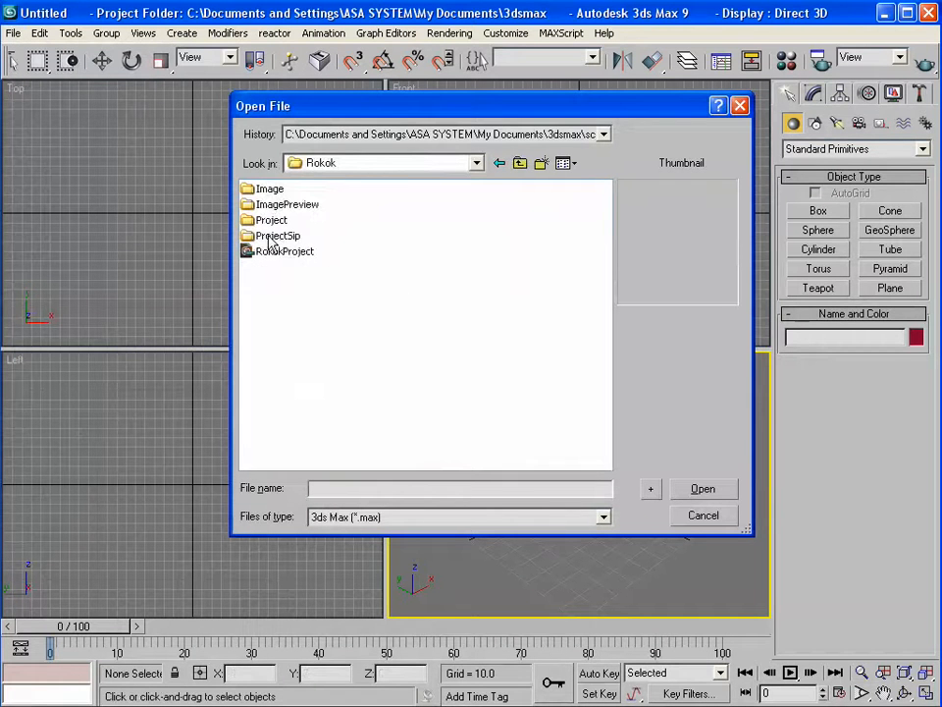
double_click(271, 237)
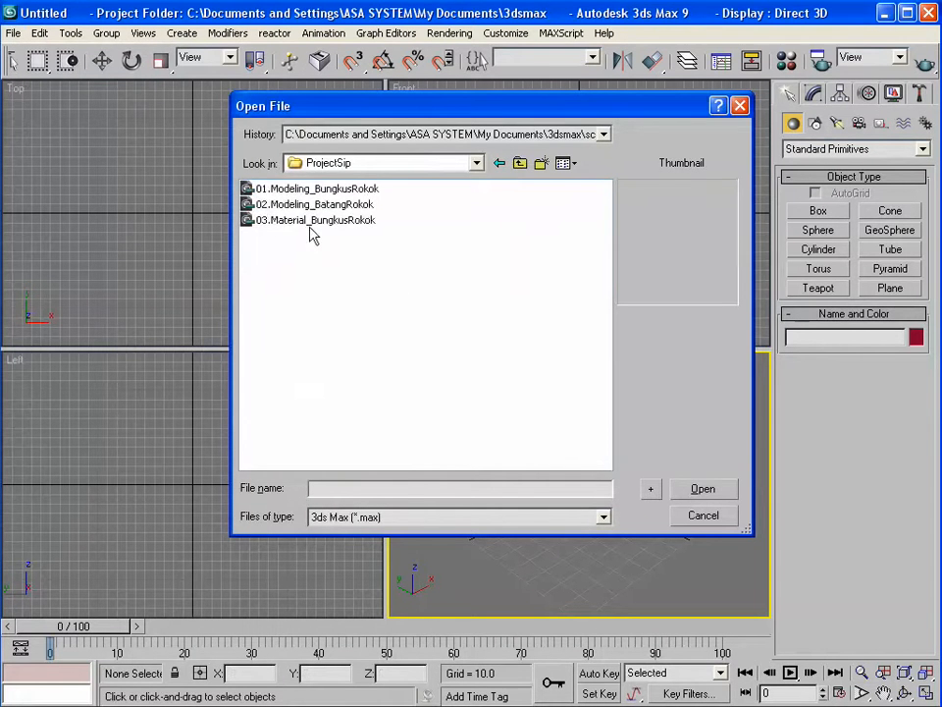
click(294, 222)
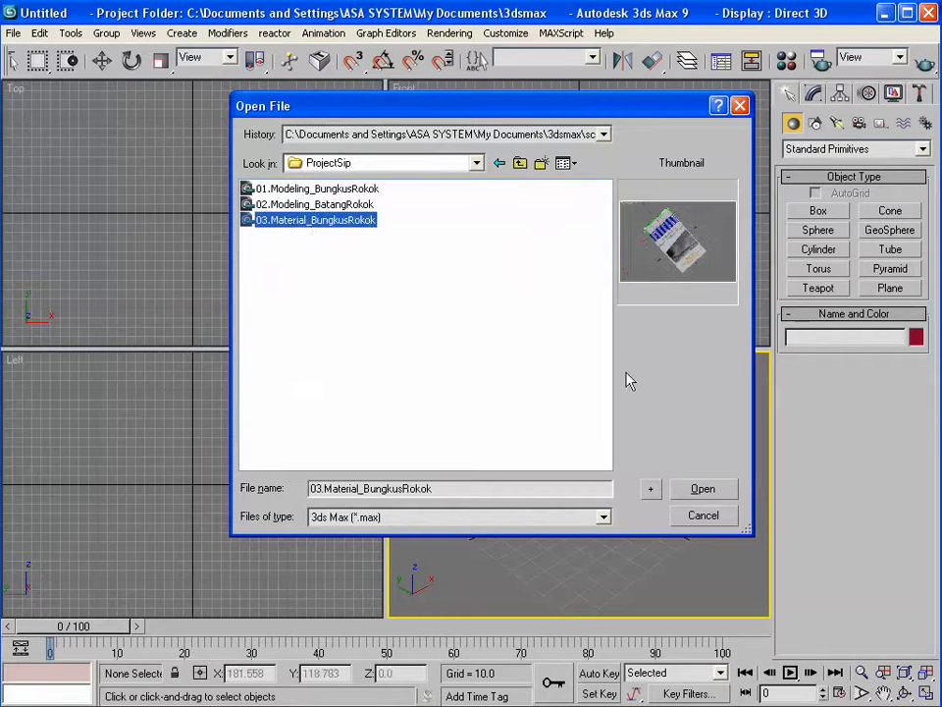
click(711, 494)
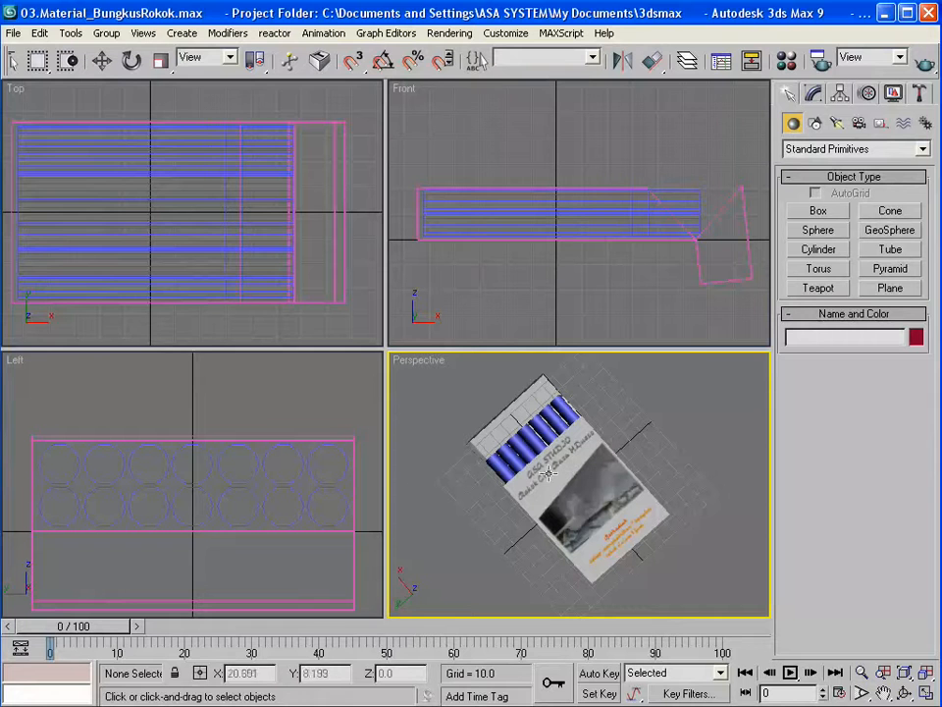
- Select the cigarette Cylinder01 at the end of the upper row and bring up its context commands
click(346, 464)
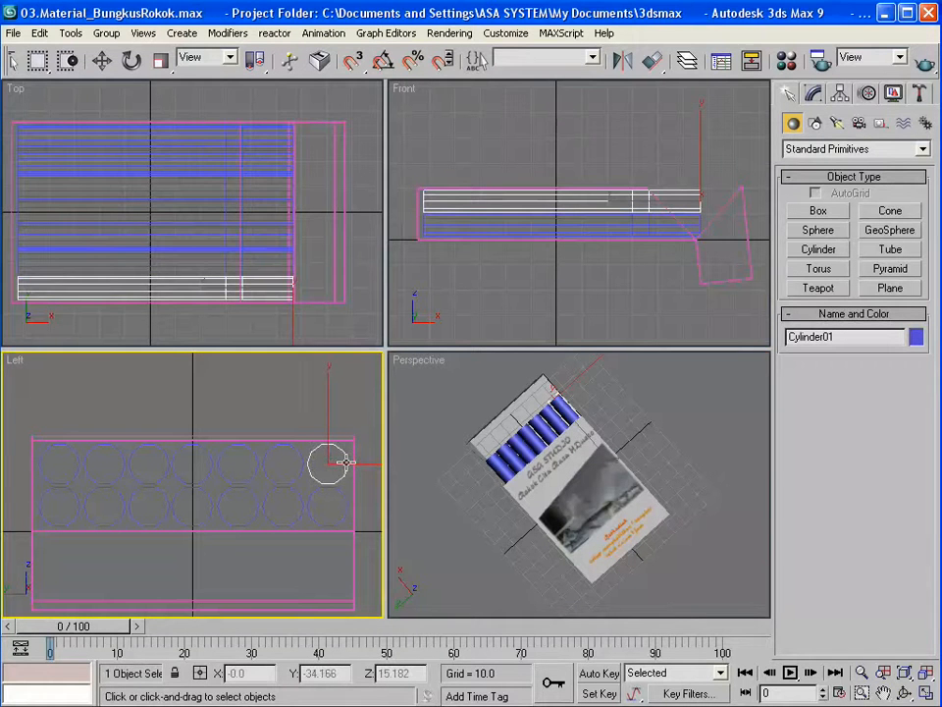
right_click(343, 462)
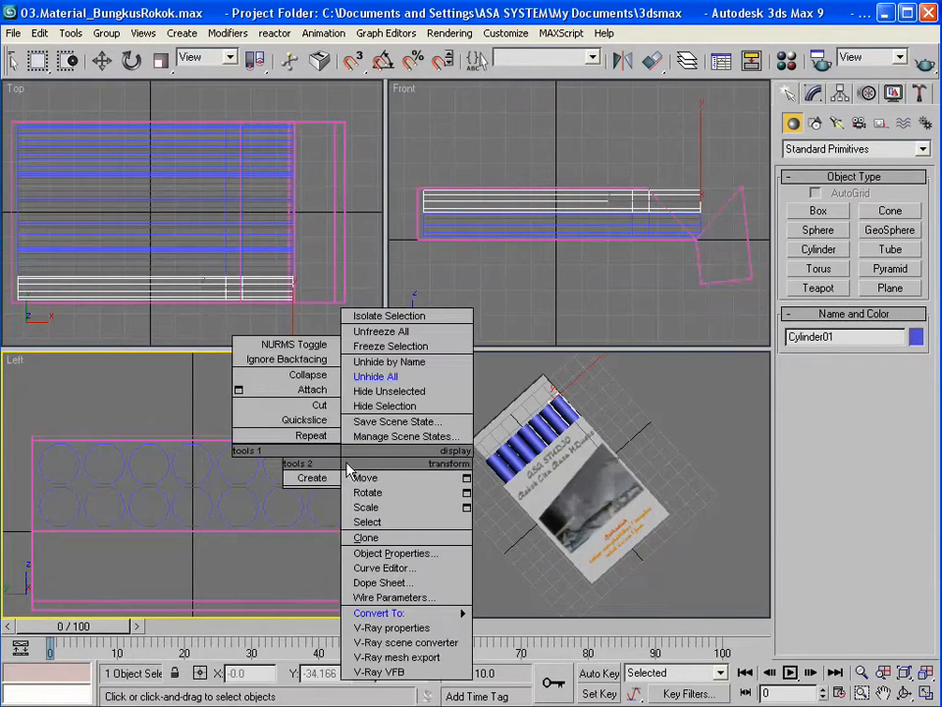
- Hide every object except the selected cigarette cylinder
click(384, 392)
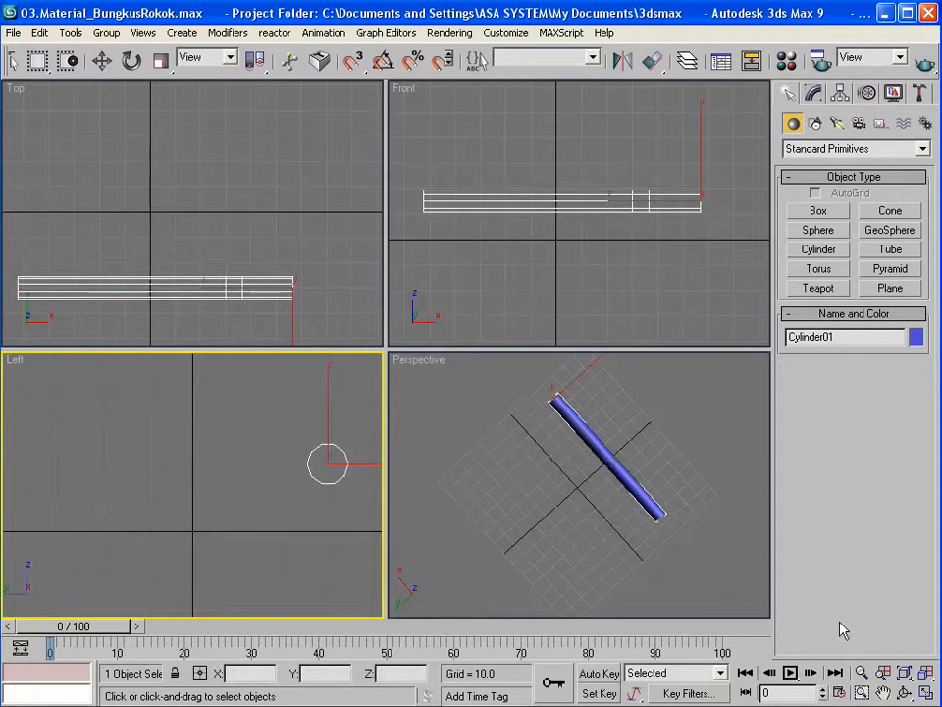
click(907, 695)
drag(592, 405, 562, 400)
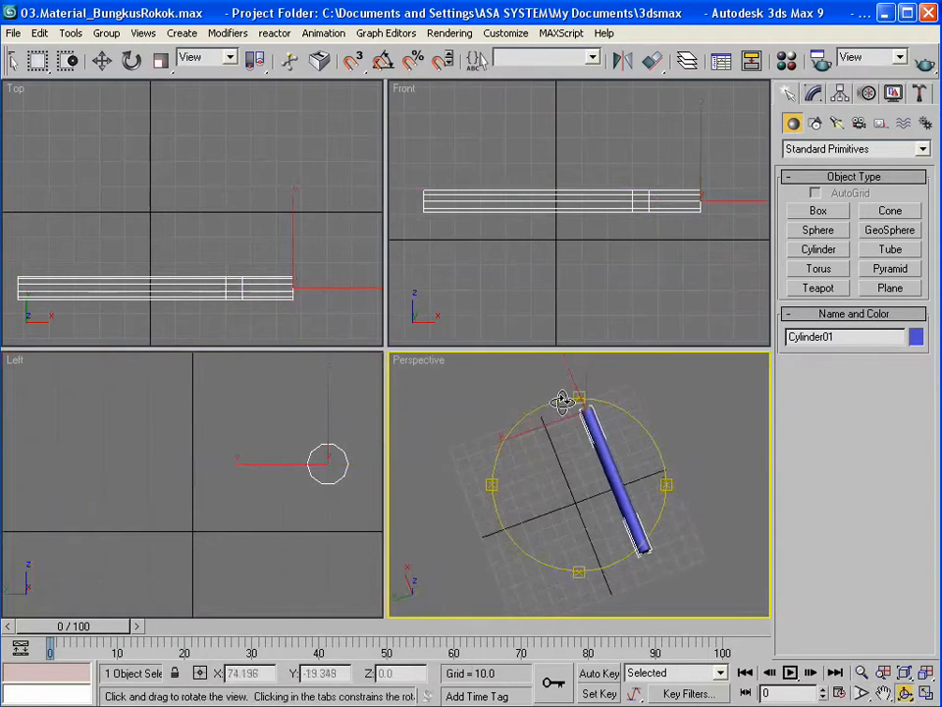
click(883, 693)
drag(605, 493, 543, 505)
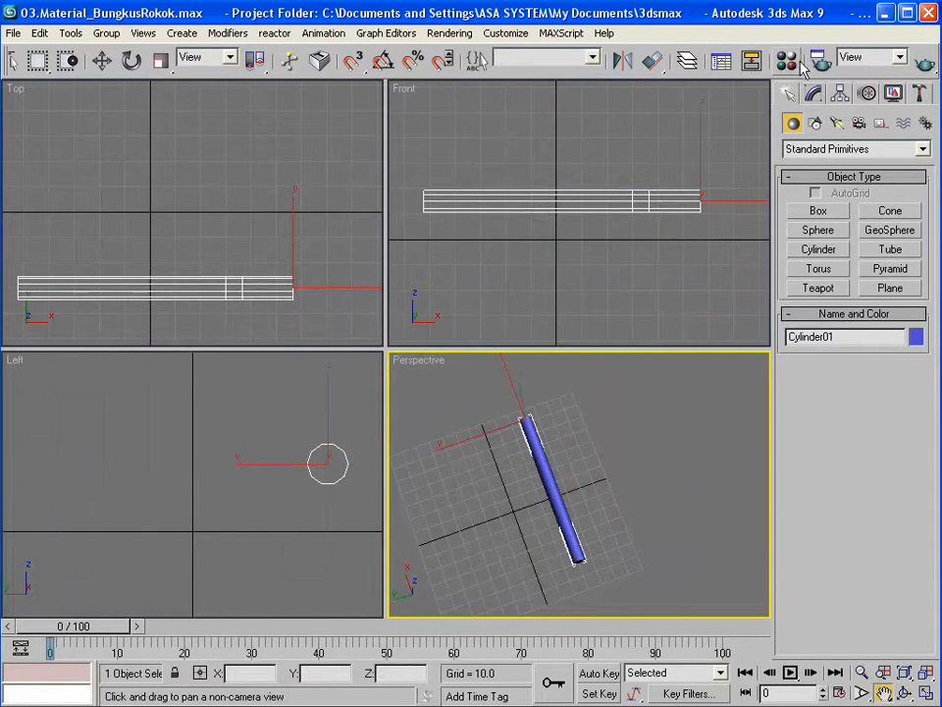
- Assign the 01 - Default material to the cylinder with its texture map shown in the viewport
key(m)
drag(214, 56, 211, 59)
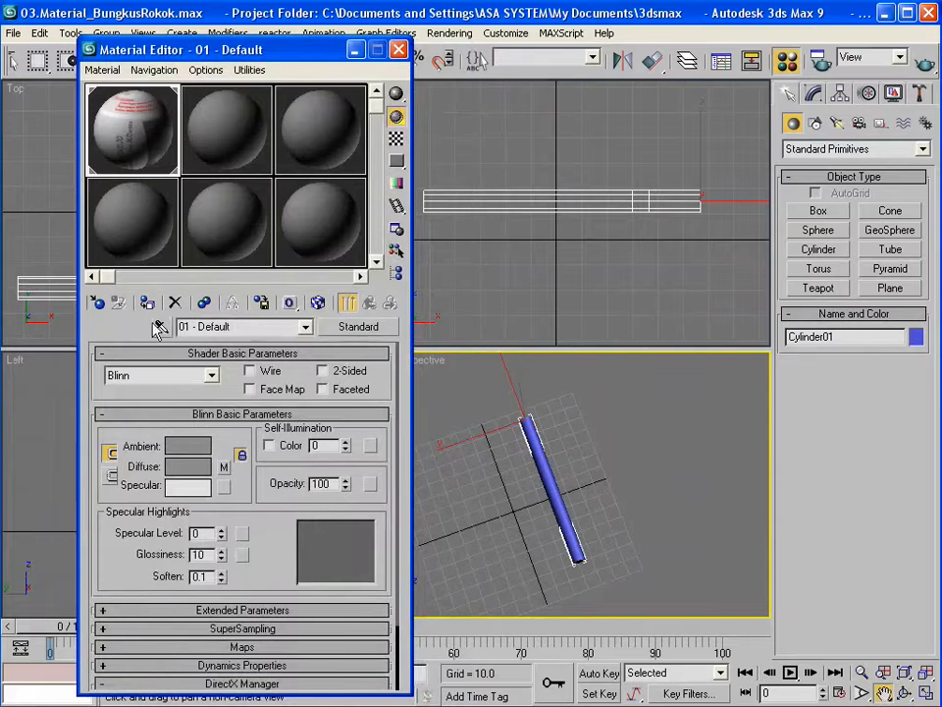
click(318, 304)
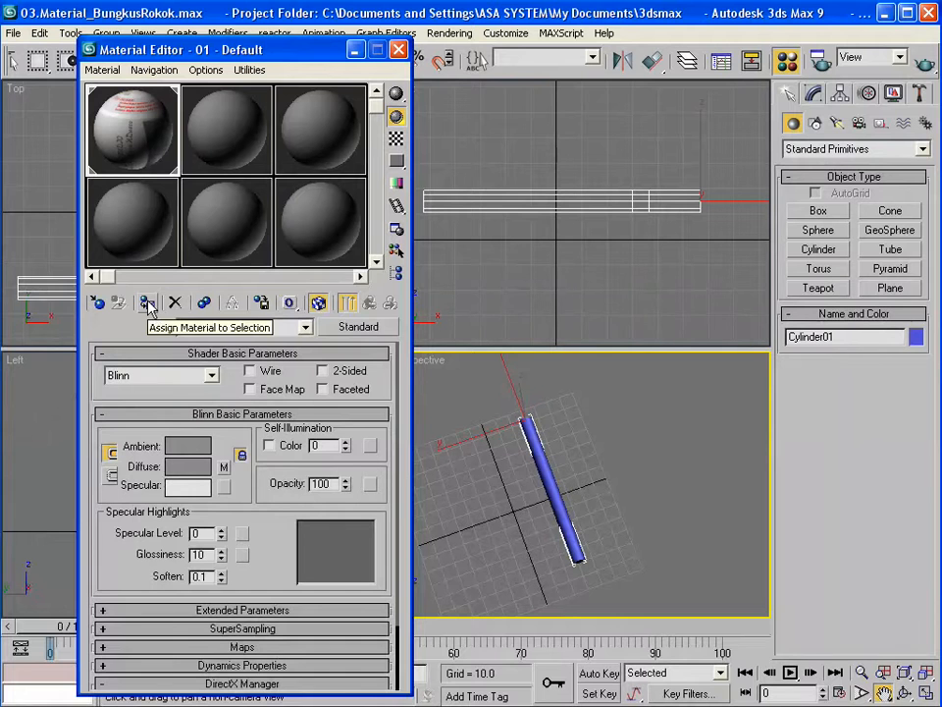
click(147, 305)
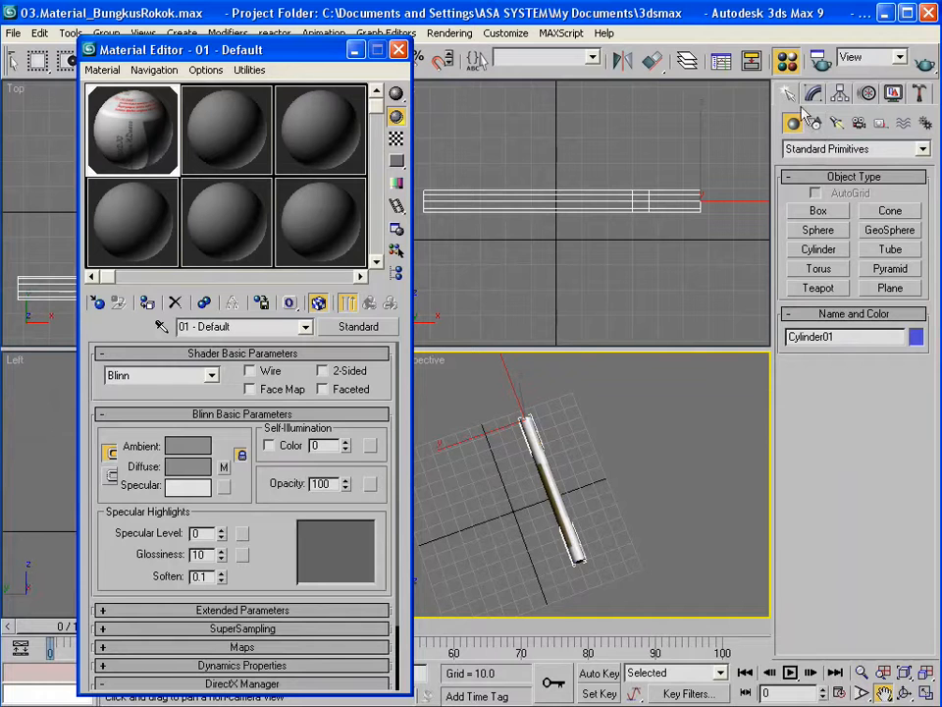
click(399, 49)
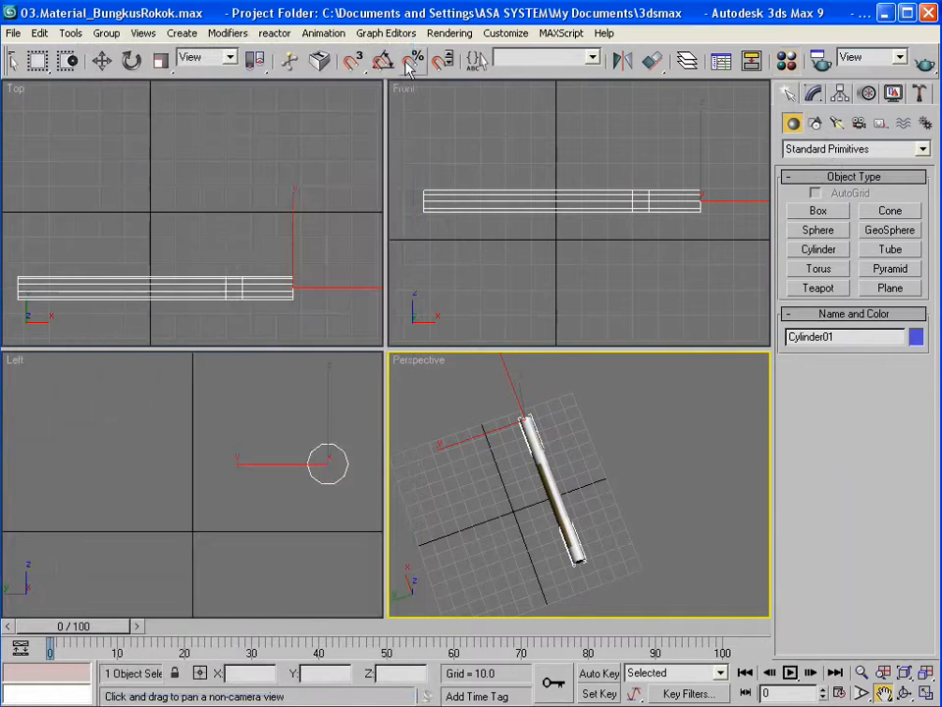
- Add an Unwrap UVW modifier to the cylinder
click(813, 93)
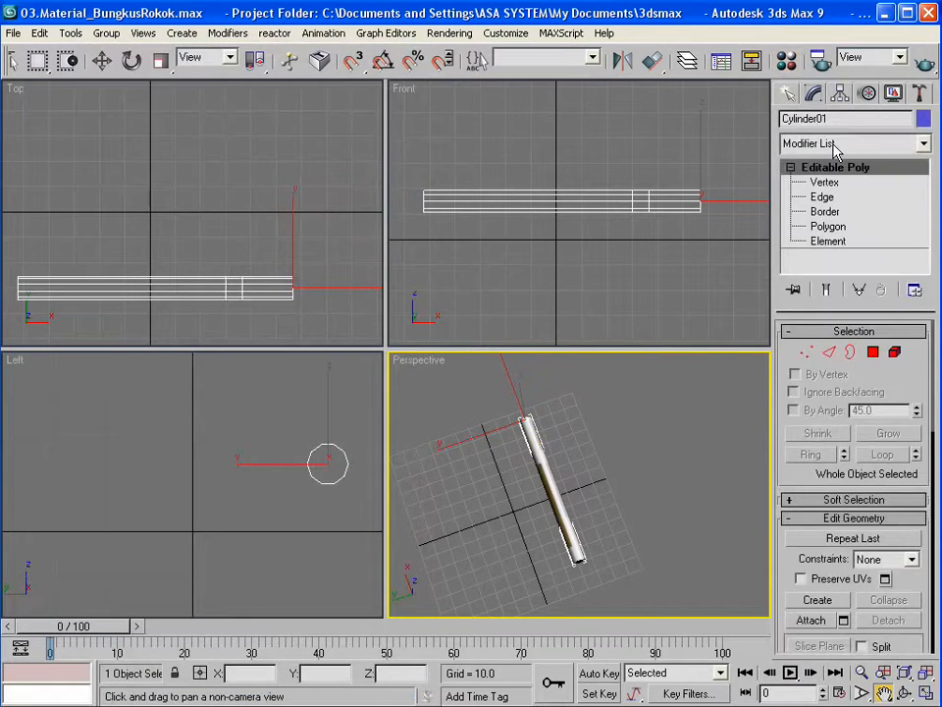
click(835, 145)
scroll(848, 609, down, 20)
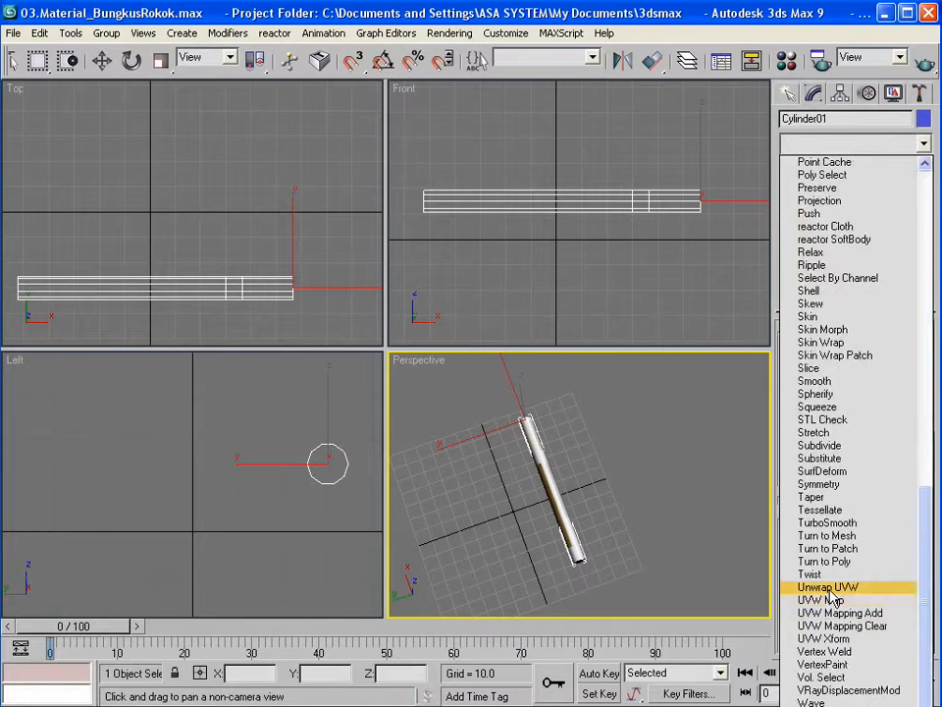
click(828, 588)
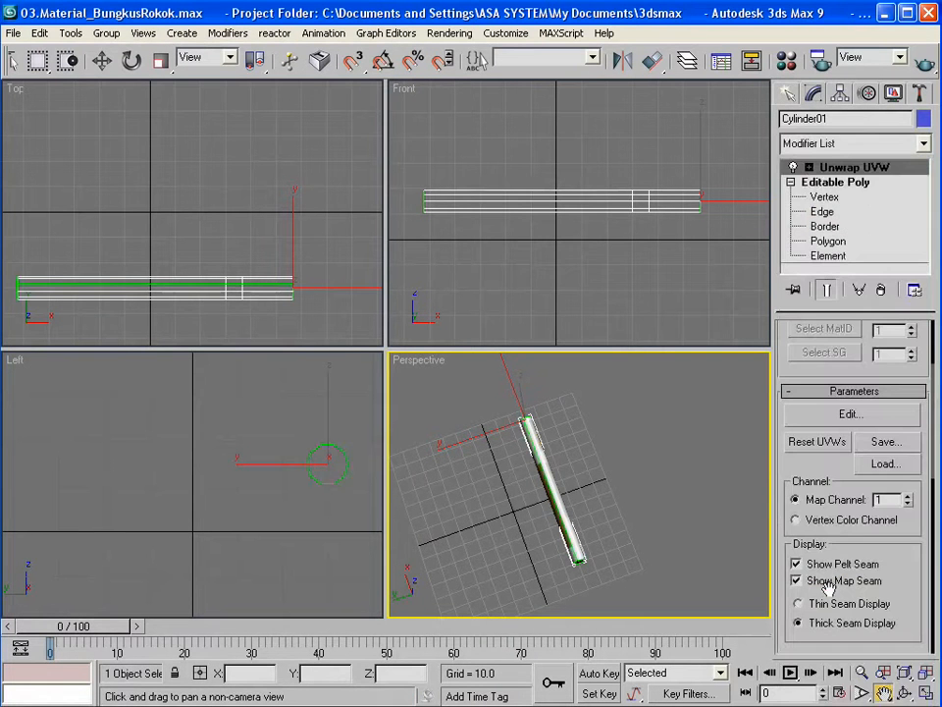
- At the modifier's Face level, select the filter-end faces of the cylinder from the front and from above
click(809, 168)
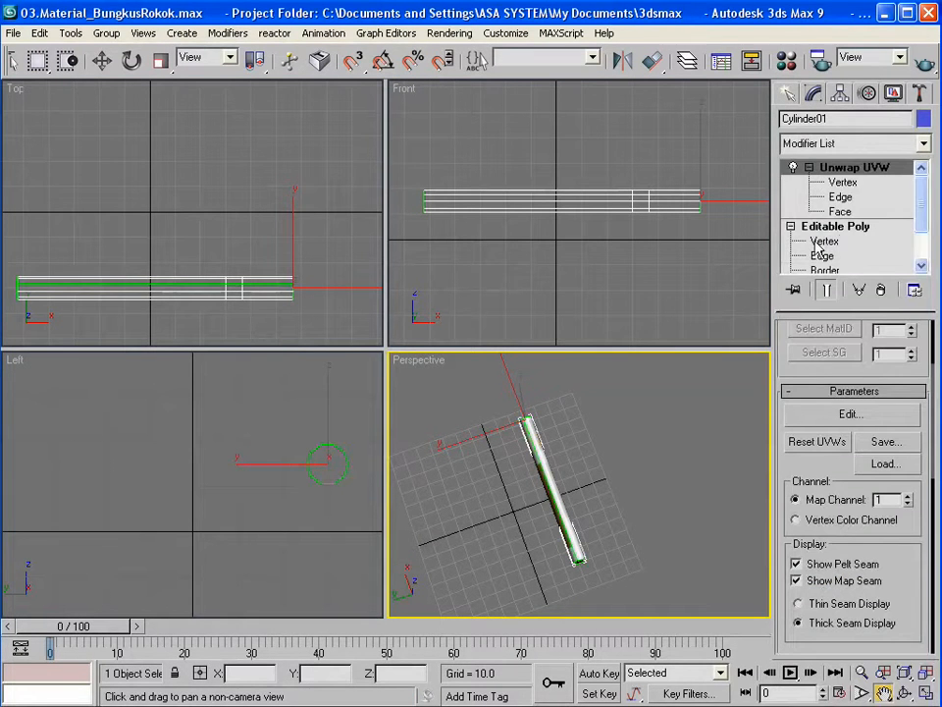
click(841, 212)
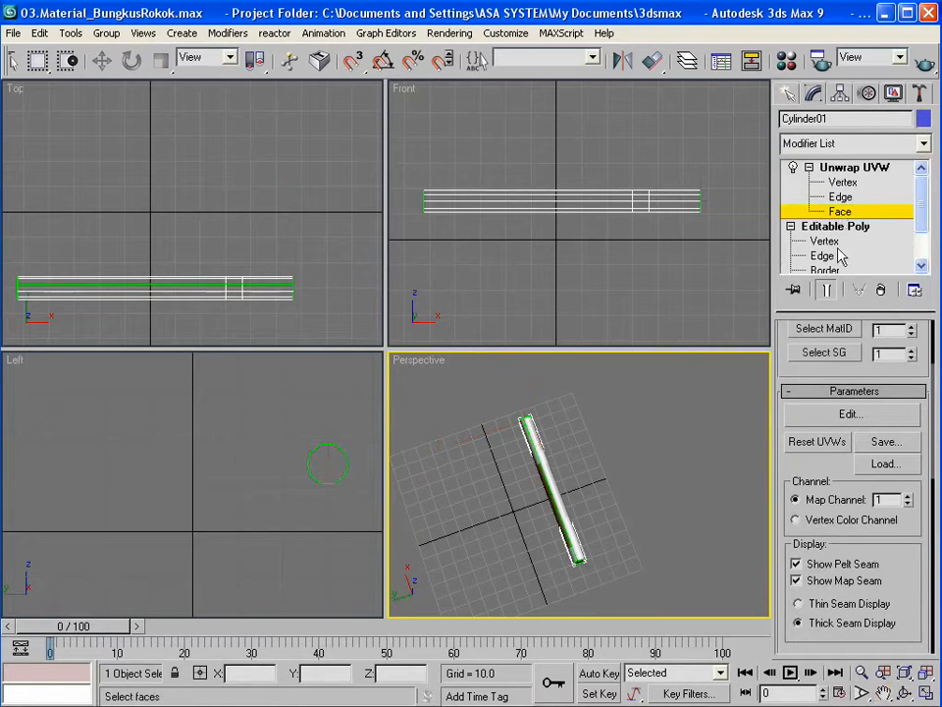
drag(664, 150, 688, 238)
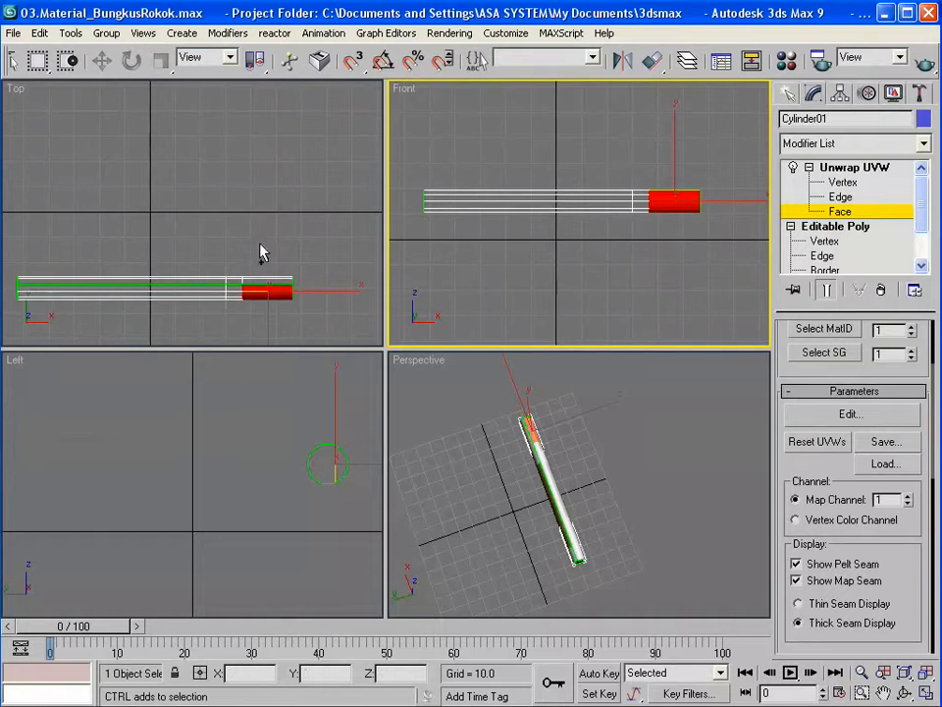
drag(251, 258, 278, 289)
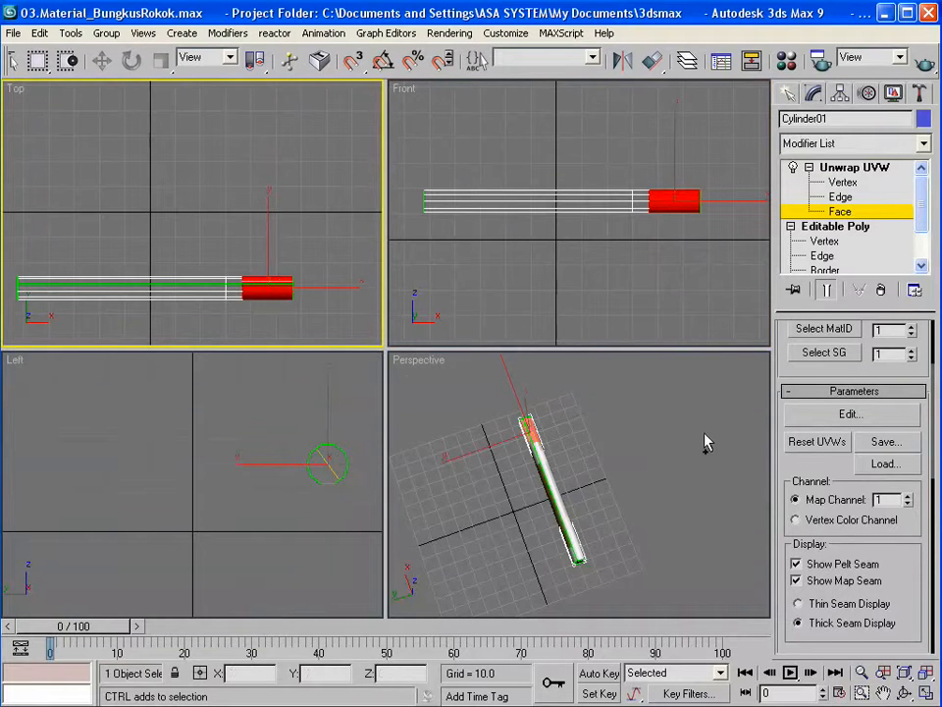
- Add the still unselected side faces of the filter end to the face selection in the perspective view
click(904, 693)
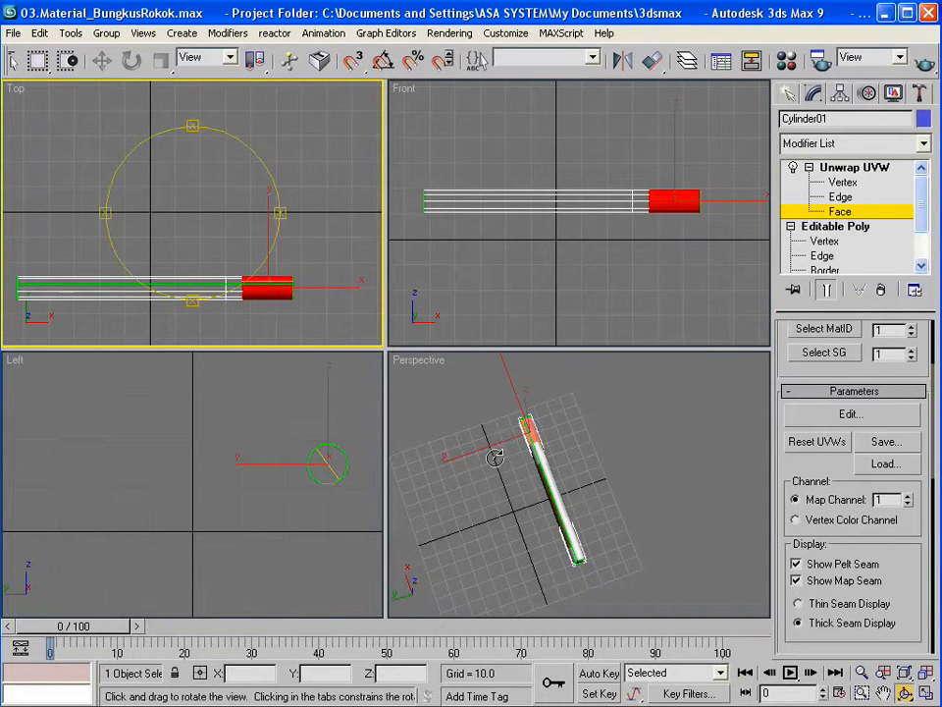
drag(497, 448, 589, 394)
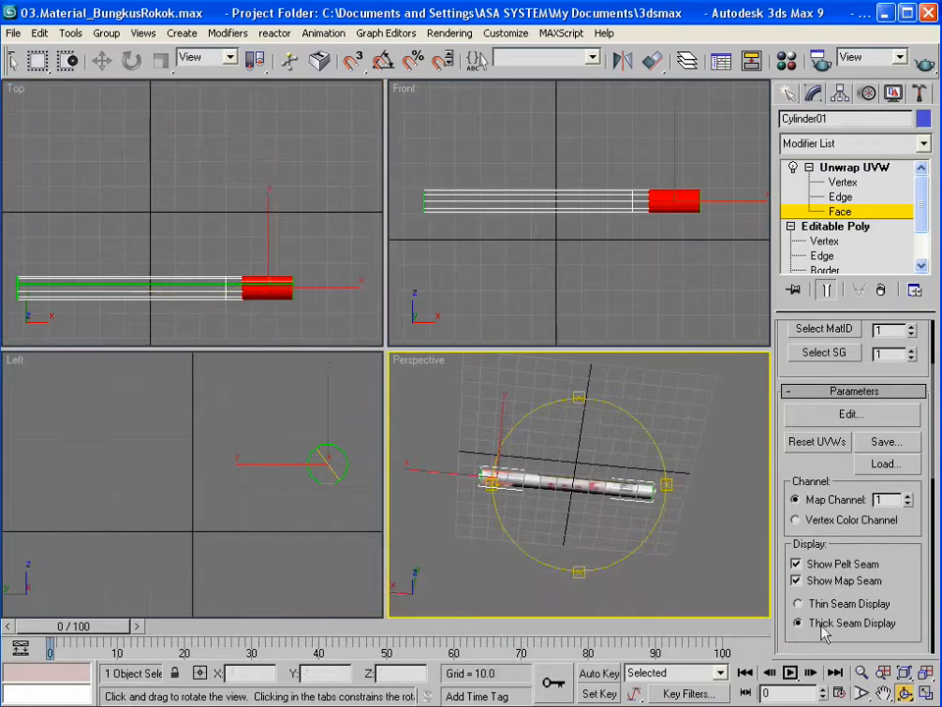
click(864, 693)
drag(527, 495, 529, 419)
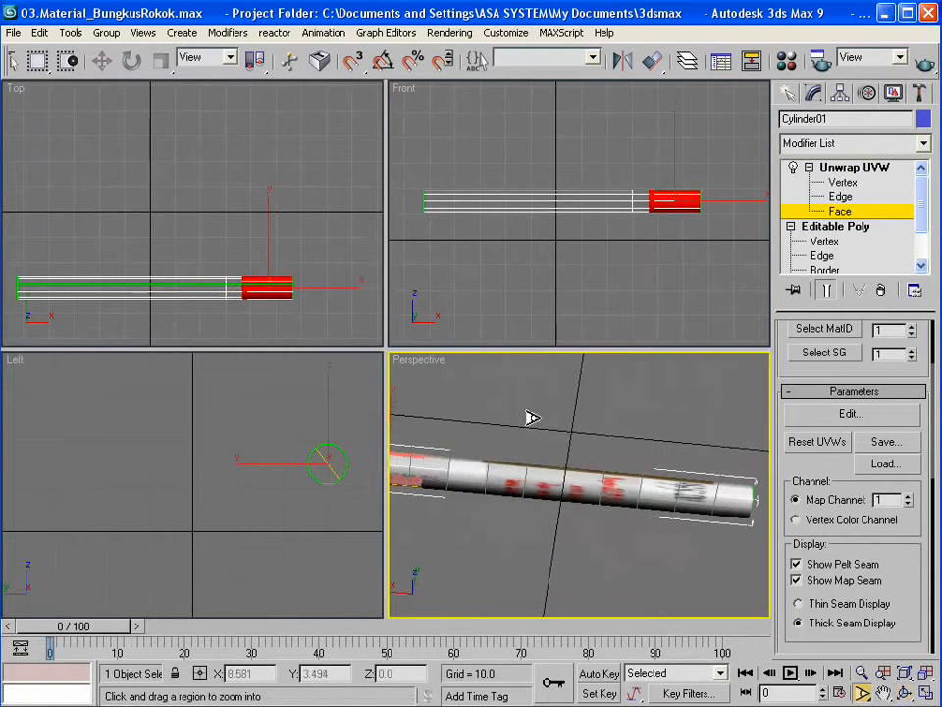
click(884, 693)
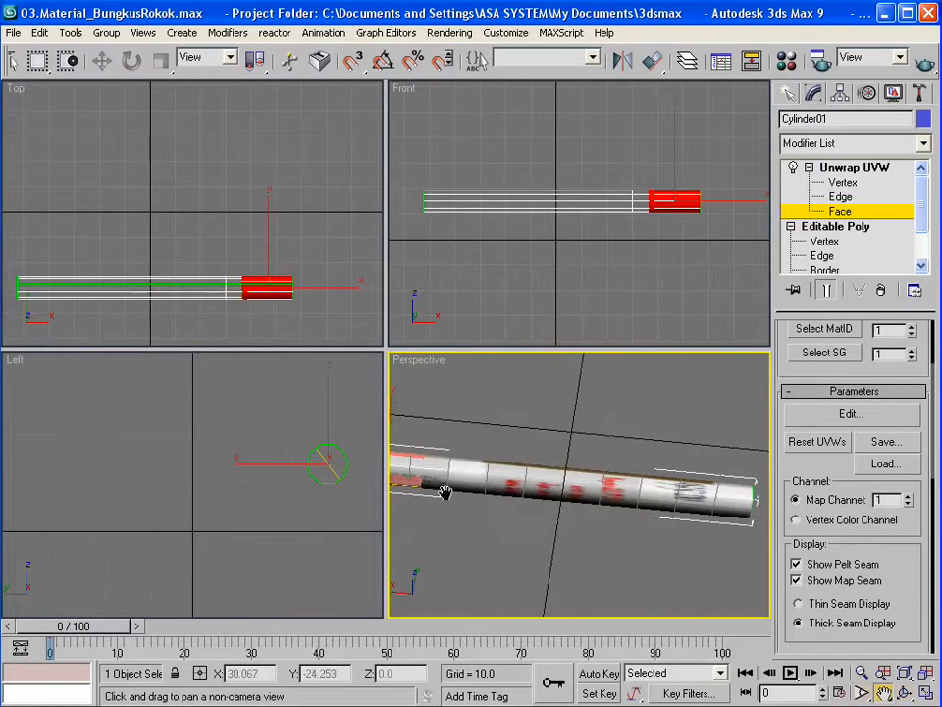
drag(443, 492, 585, 505)
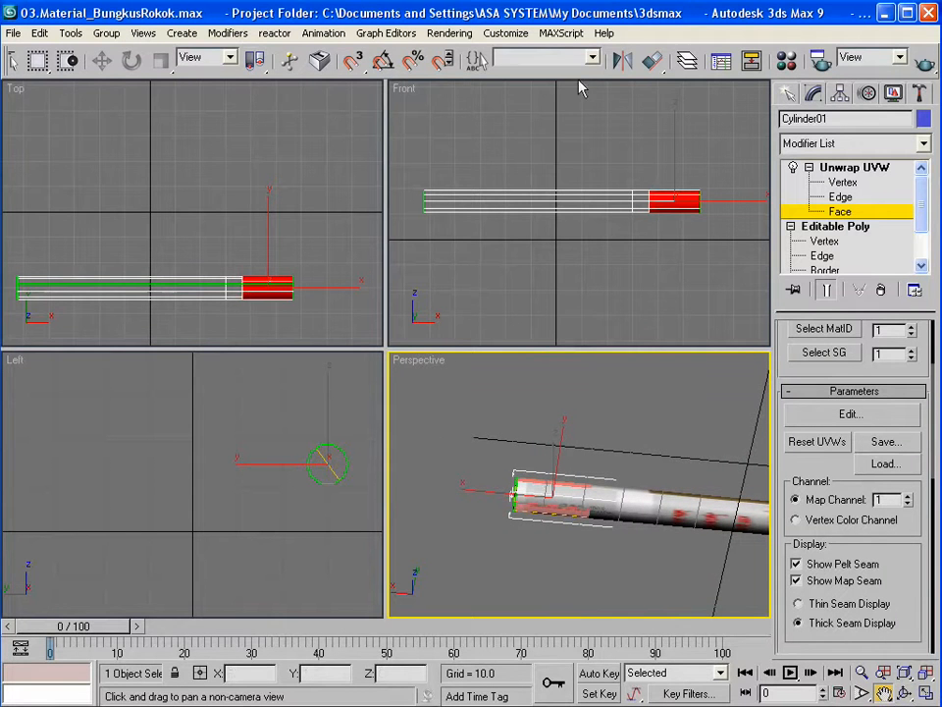
drag(577, 63, 677, 71)
click(91, 61)
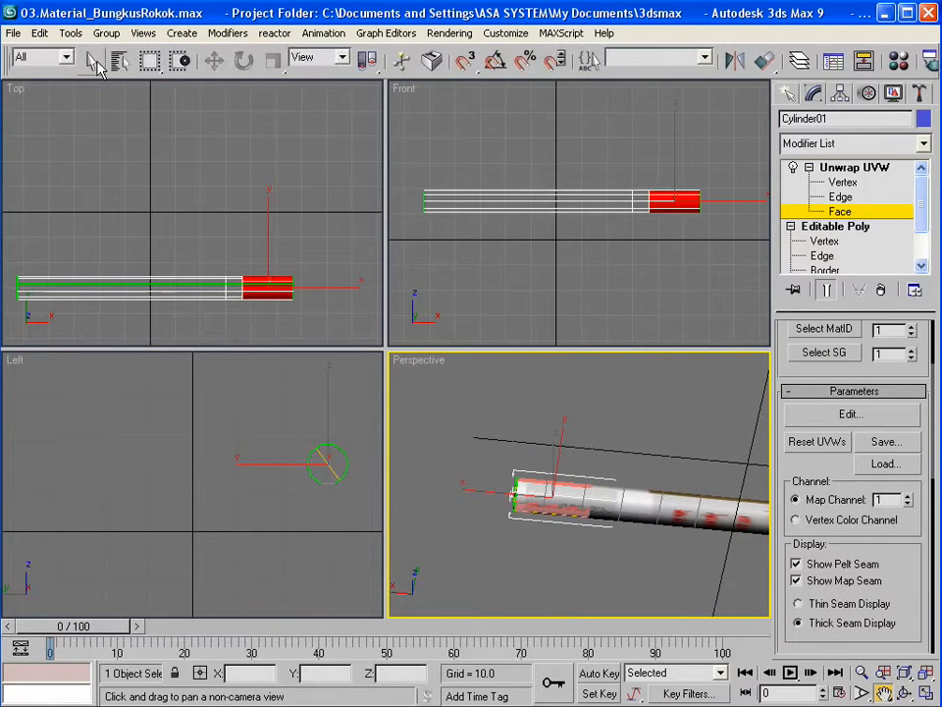
click(568, 499)
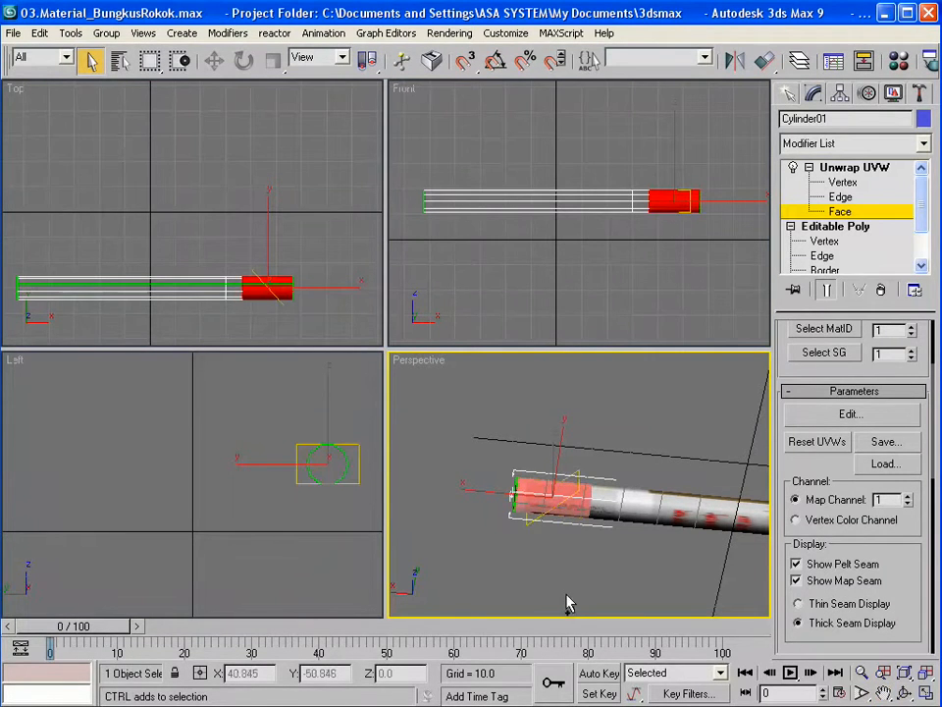
- Apply a Quick Planar Map aligned to the Y axis to the selected filter faces
drag(915, 569, 914, 367)
click(792, 546)
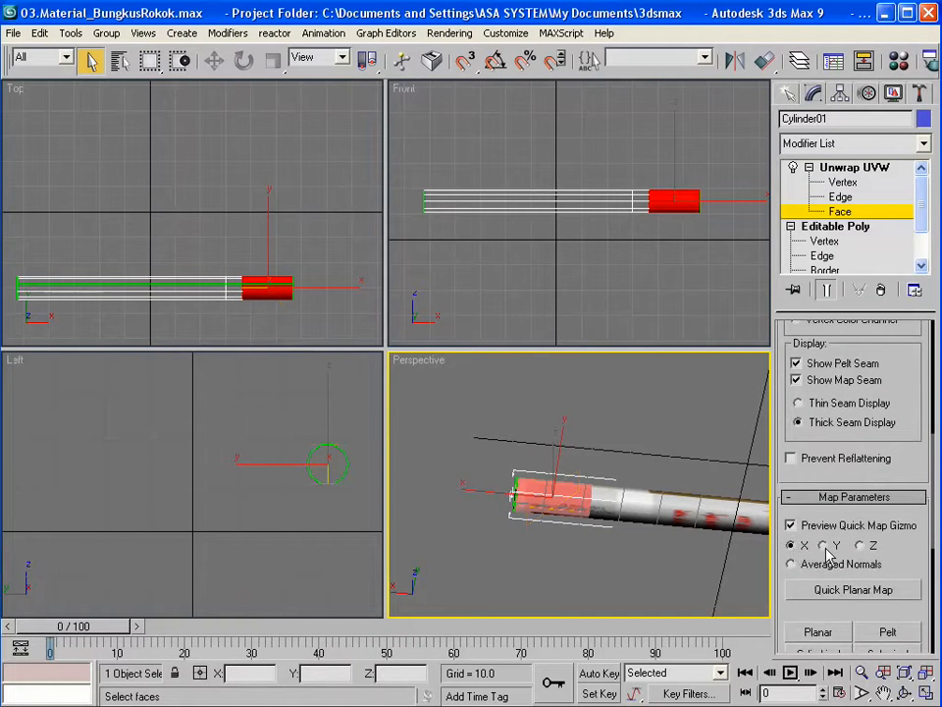
click(825, 547)
click(860, 547)
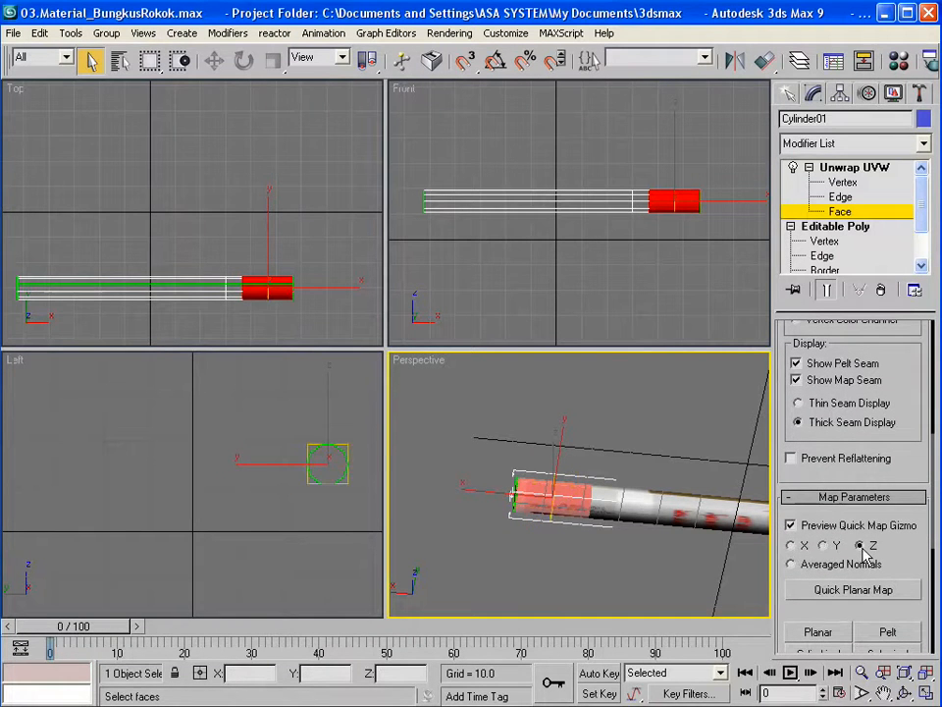
click(825, 547)
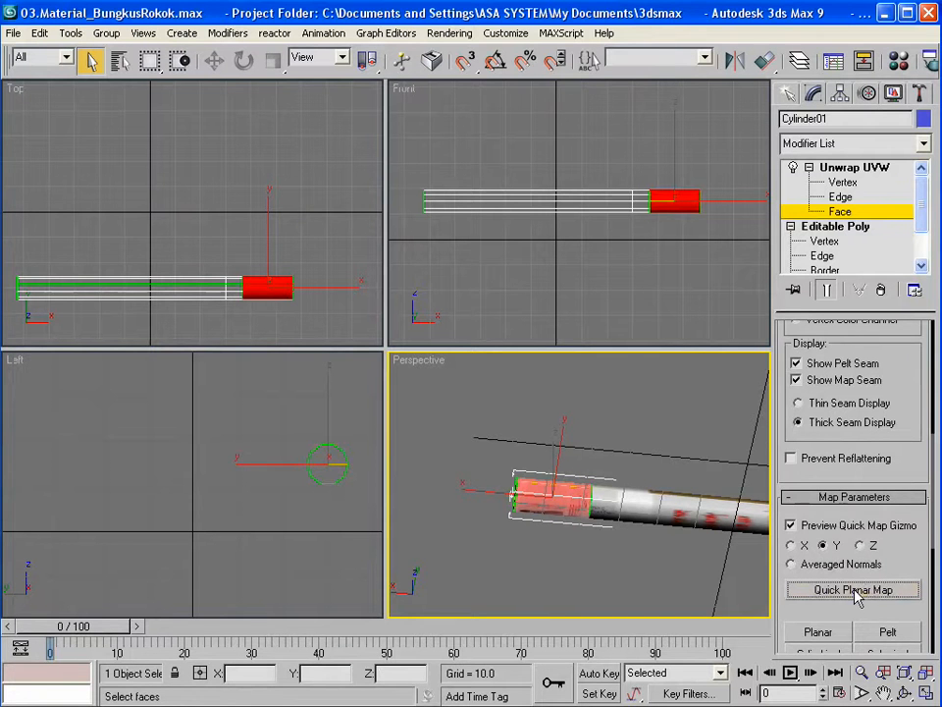
- Open the UVW editor for the selected faces and show Map #1 (DesignRokok.jpg) as its background
drag(909, 376, 909, 565)
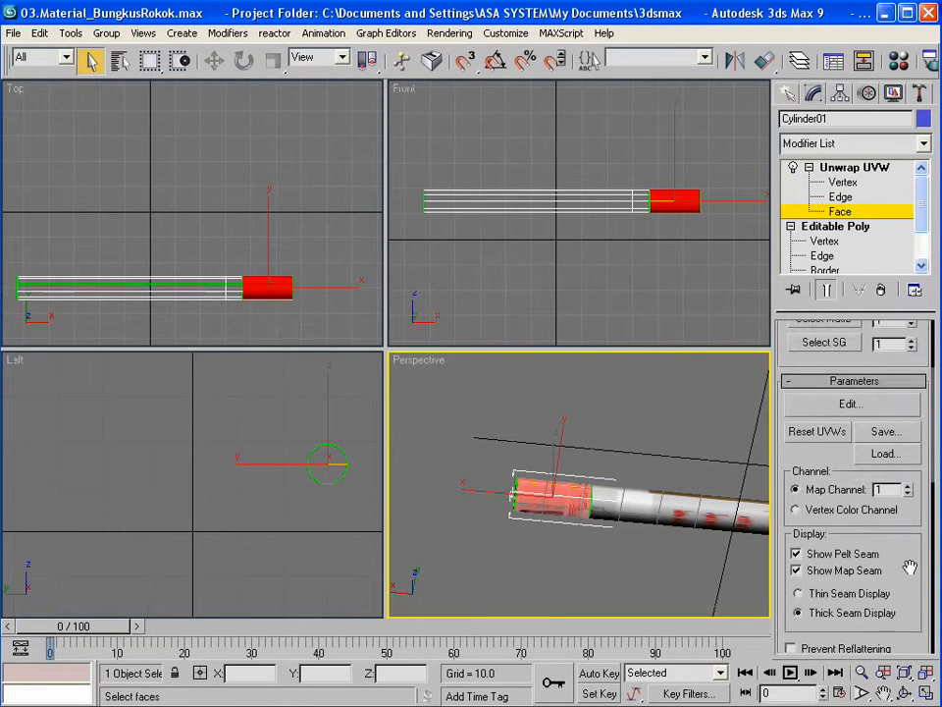
click(848, 405)
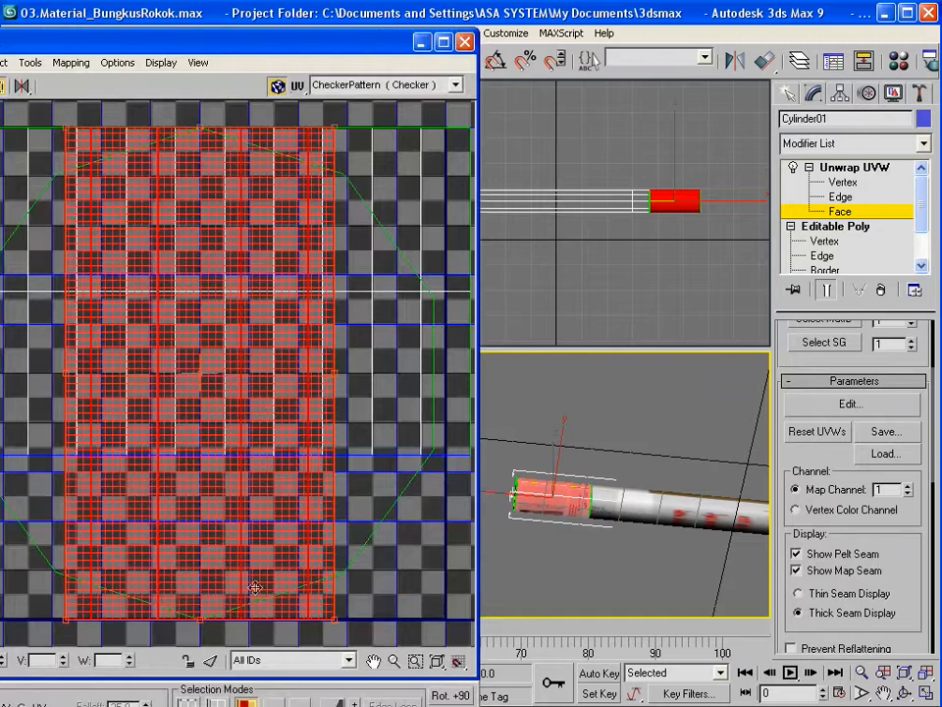
click(290, 660)
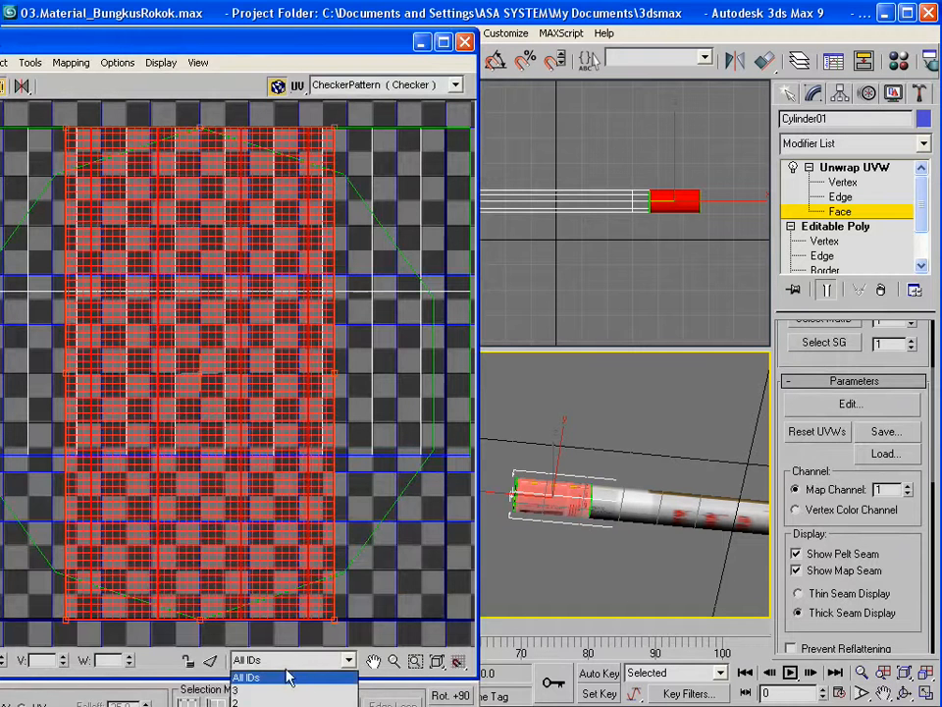
click(287, 679)
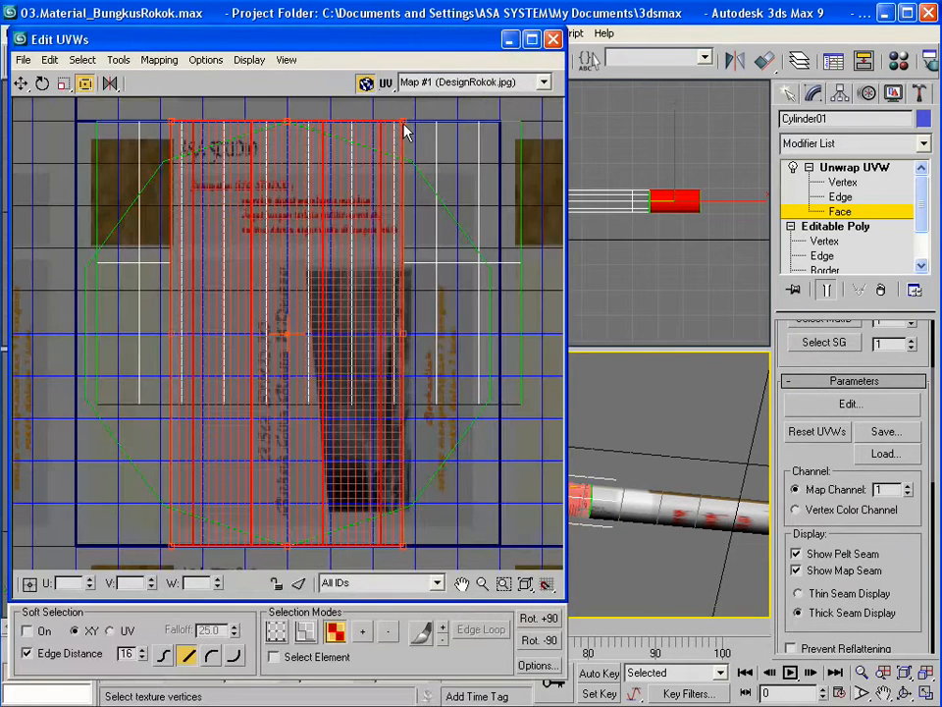
- Scale and move the filter faces' UVs to fit the brown filter patch at the texture's upper left, then minimize the editor
drag(407, 133, 252, 366)
drag(220, 409, 135, 189)
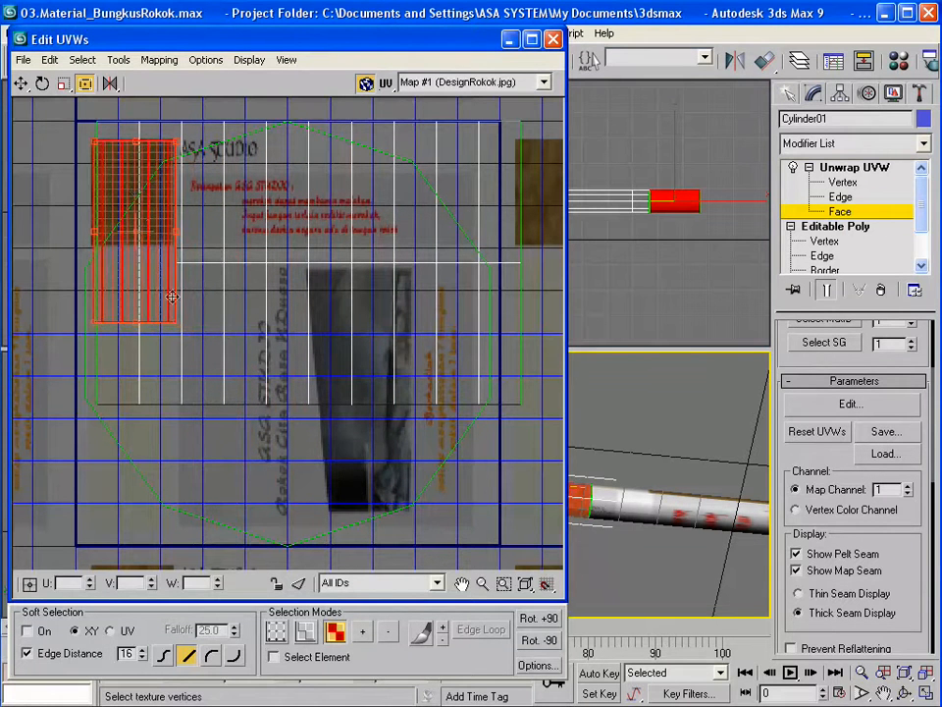
drag(175, 316, 176, 244)
click(721, 587)
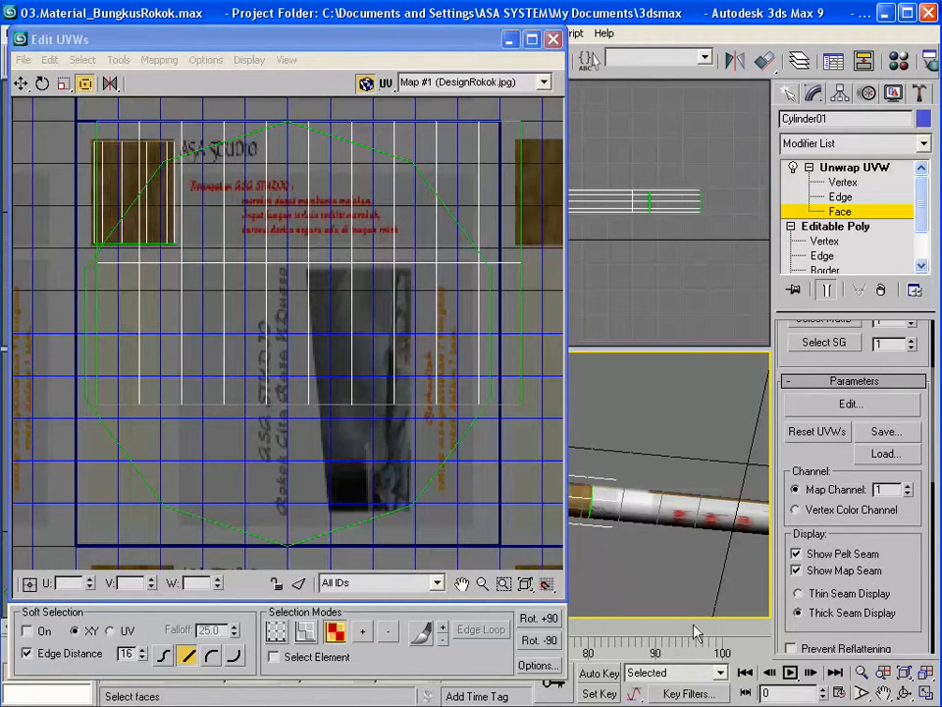
click(533, 66)
click(511, 40)
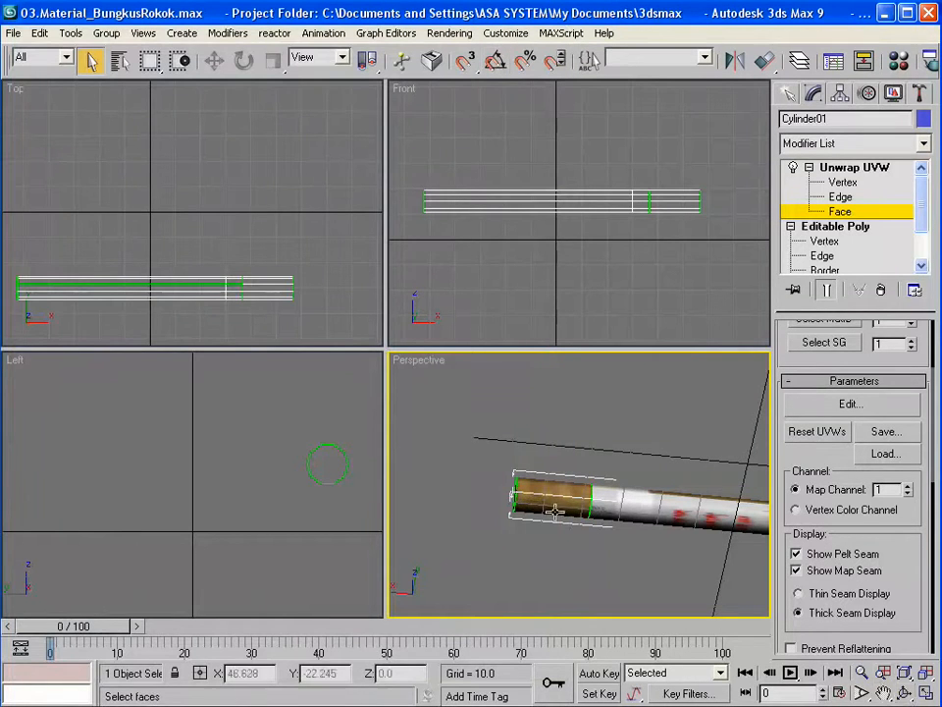
- Select the front faces of the narrow band directly beside the brown filter section in the front view
click(905, 692)
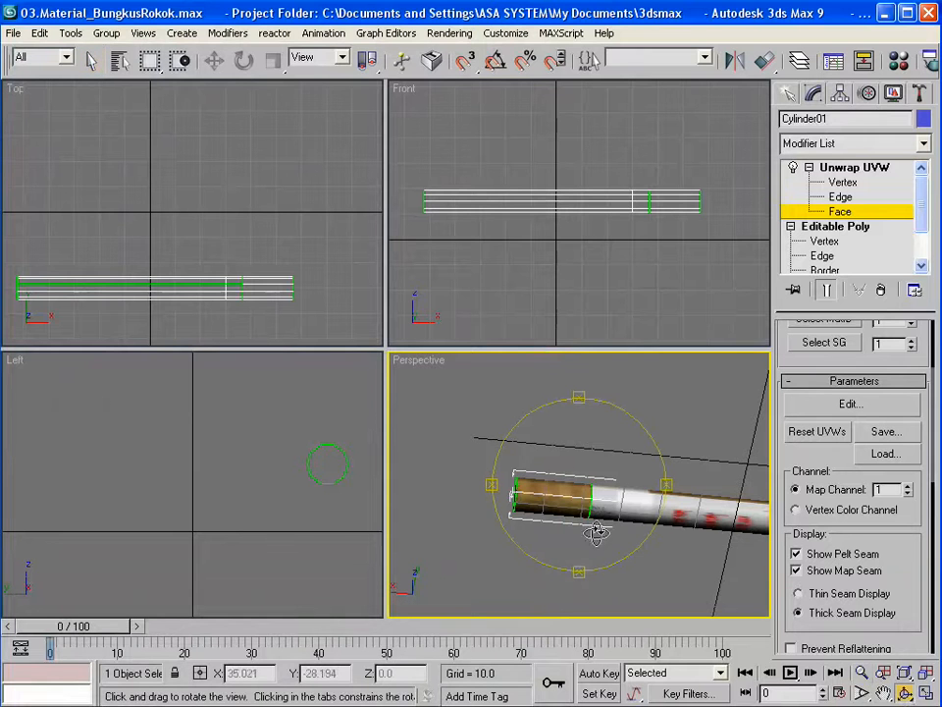
drag(595, 530, 534, 494)
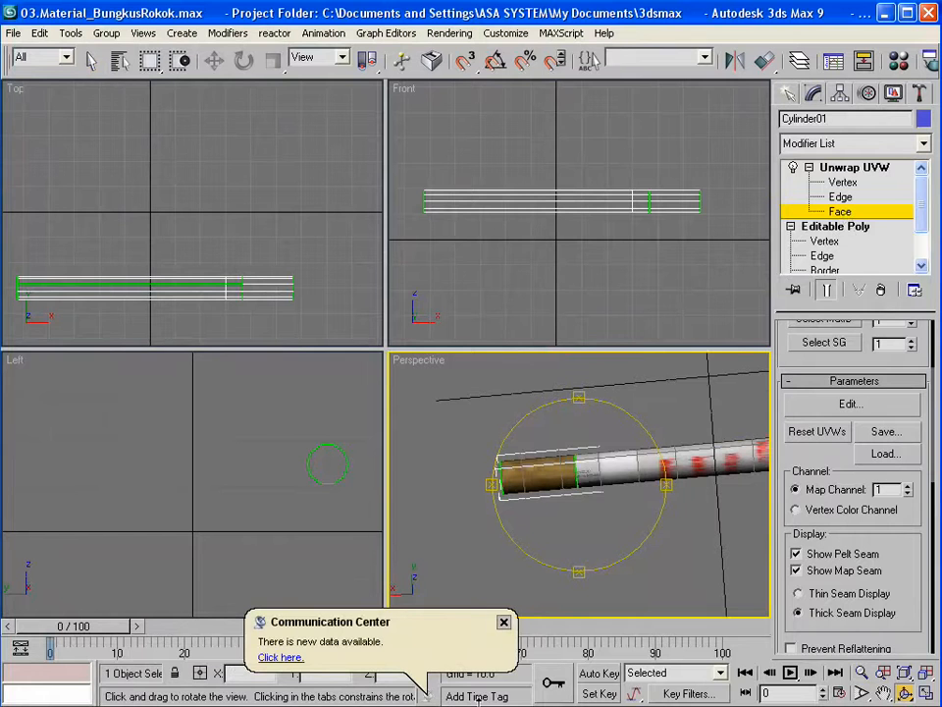
click(503, 622)
key(q)
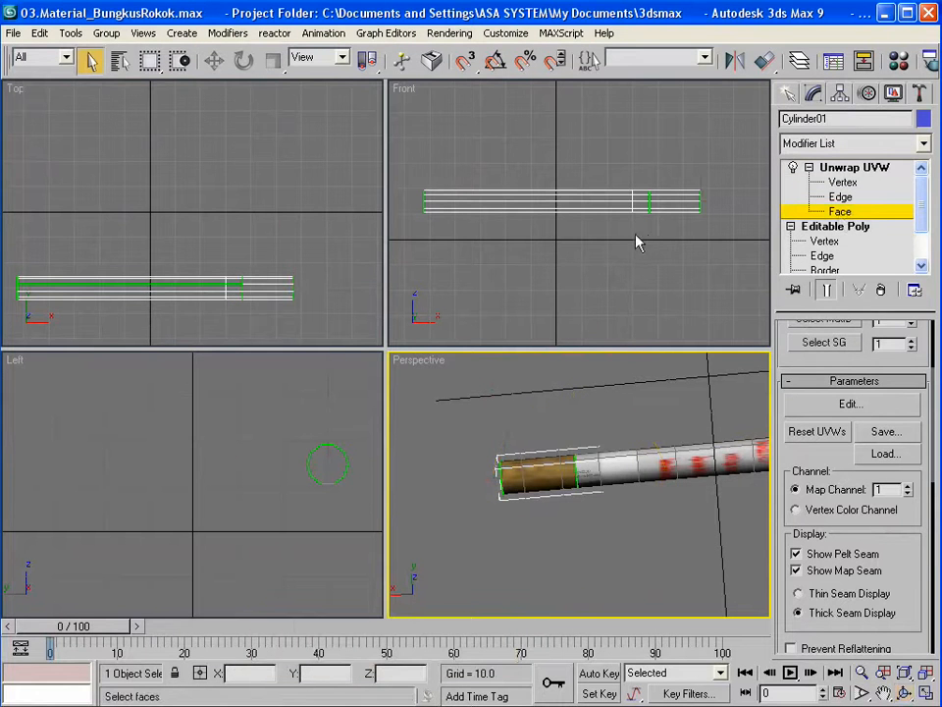
drag(640, 179, 646, 241)
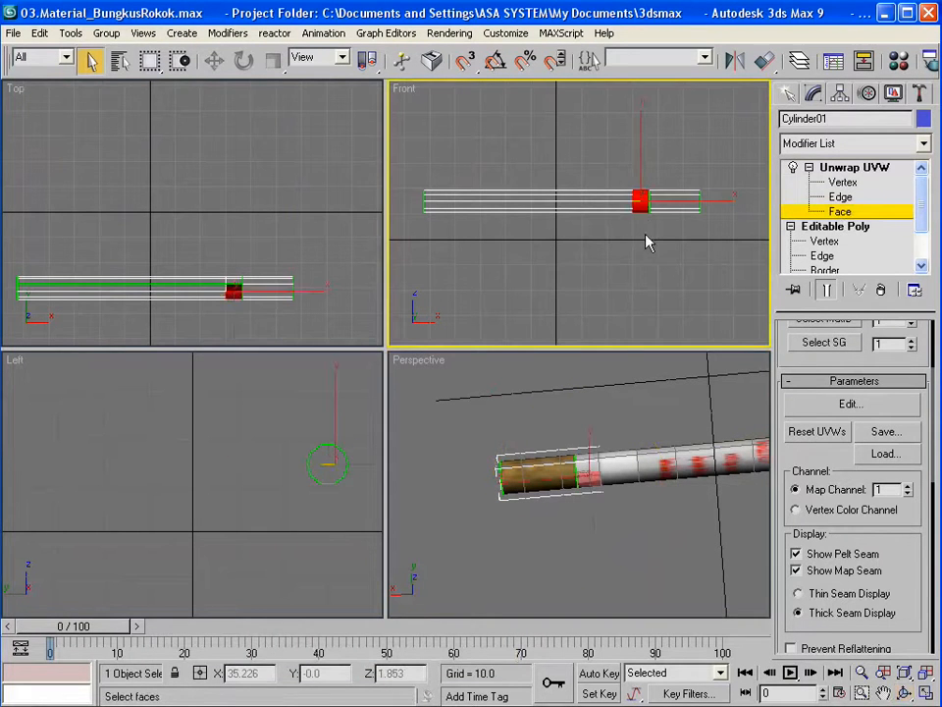
- Add the remaining faces around the narrow band's circumference to the selection
key(ctrl+r)
drag(587, 464, 591, 438)
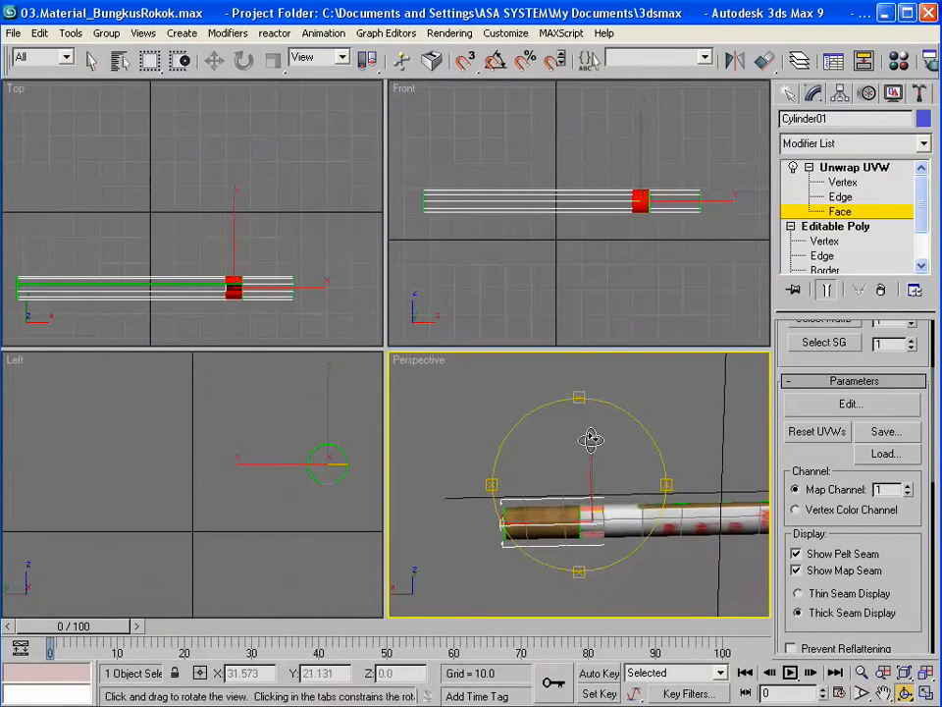
click(91, 60)
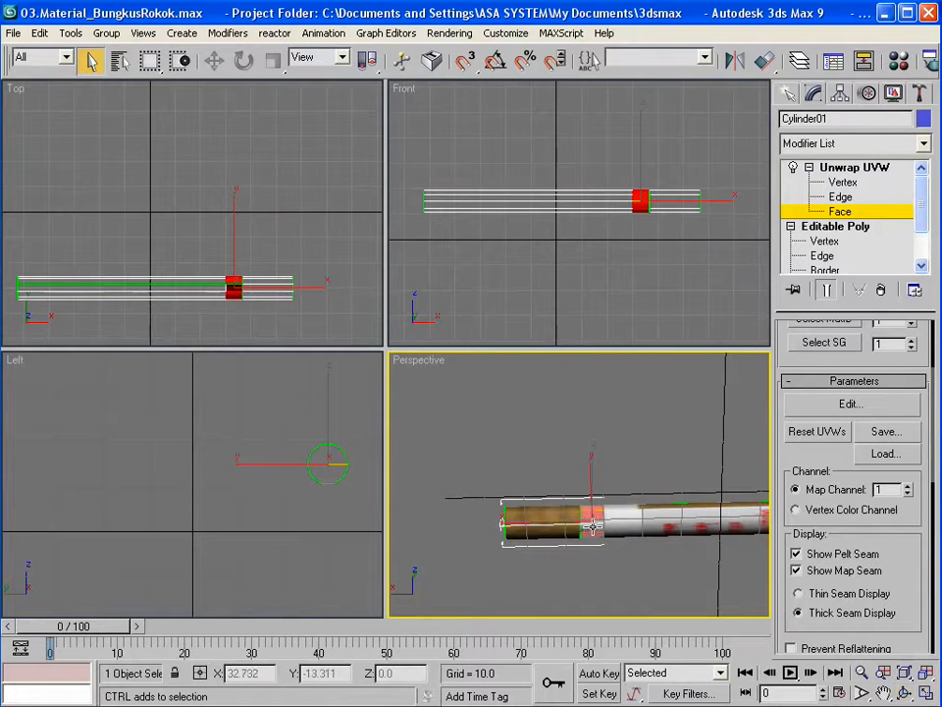
click(905, 694)
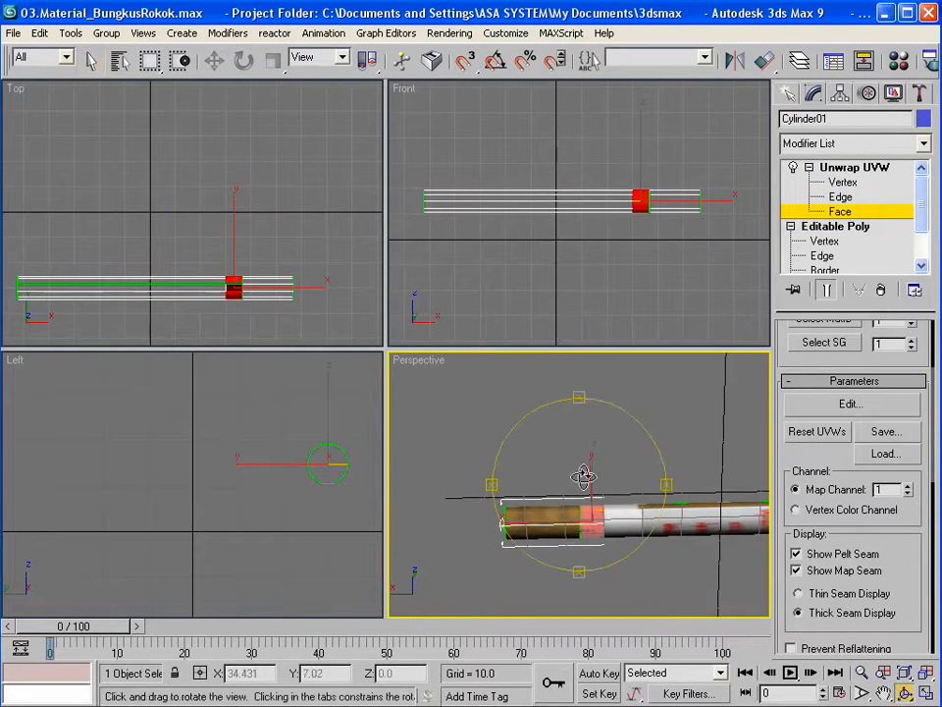
drag(579, 421, 580, 506)
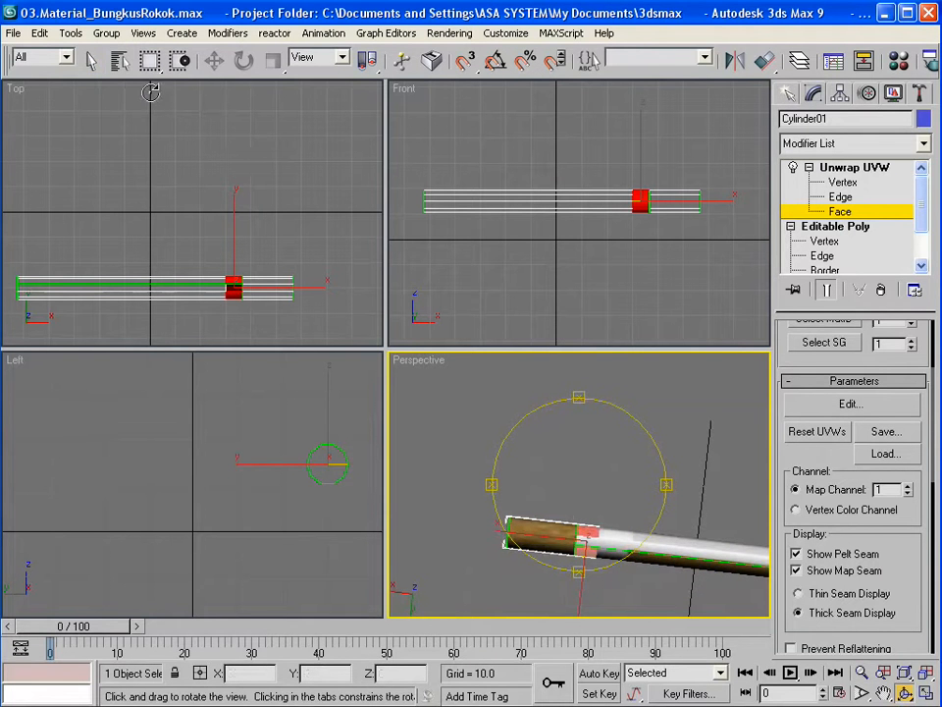
click(91, 61)
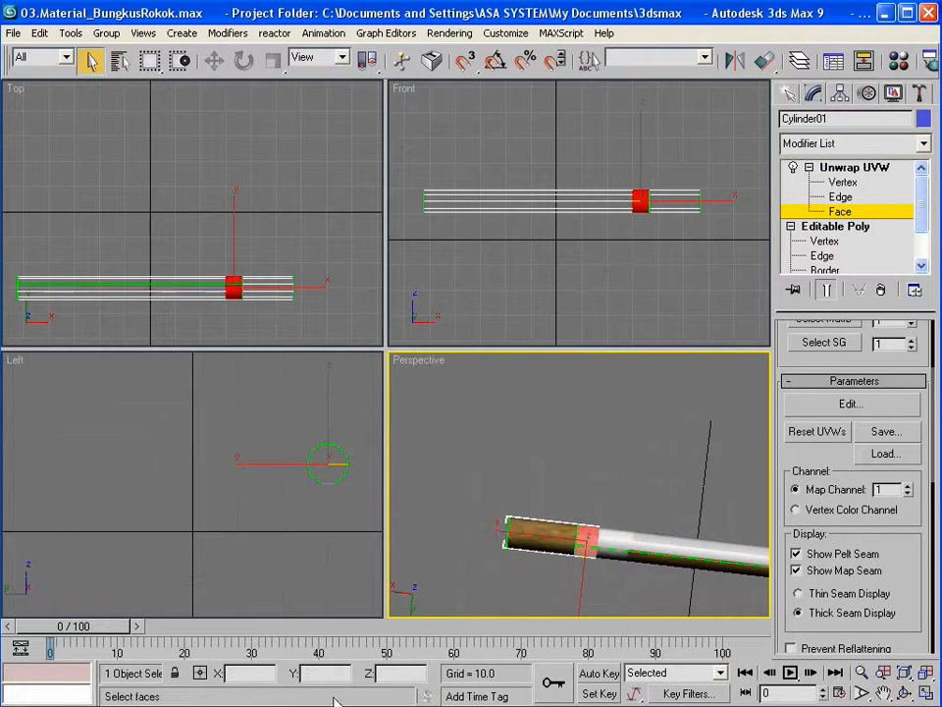
- Open the UVW editor for the band faces and apply a Quick Planar Map aligned to the Y axis
click(851, 404)
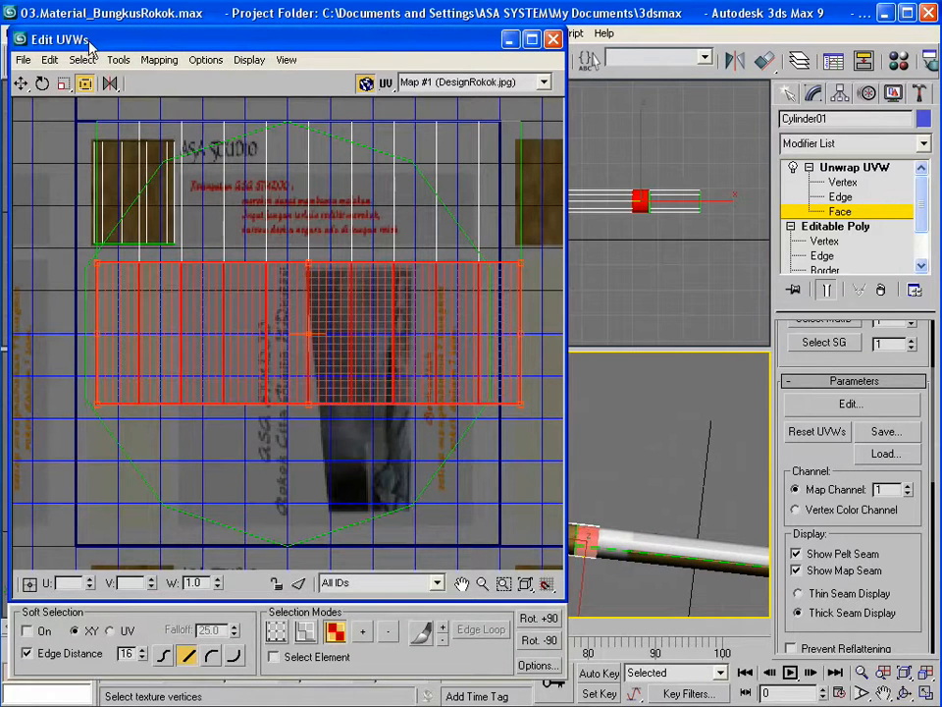
drag(920, 591, 920, 417)
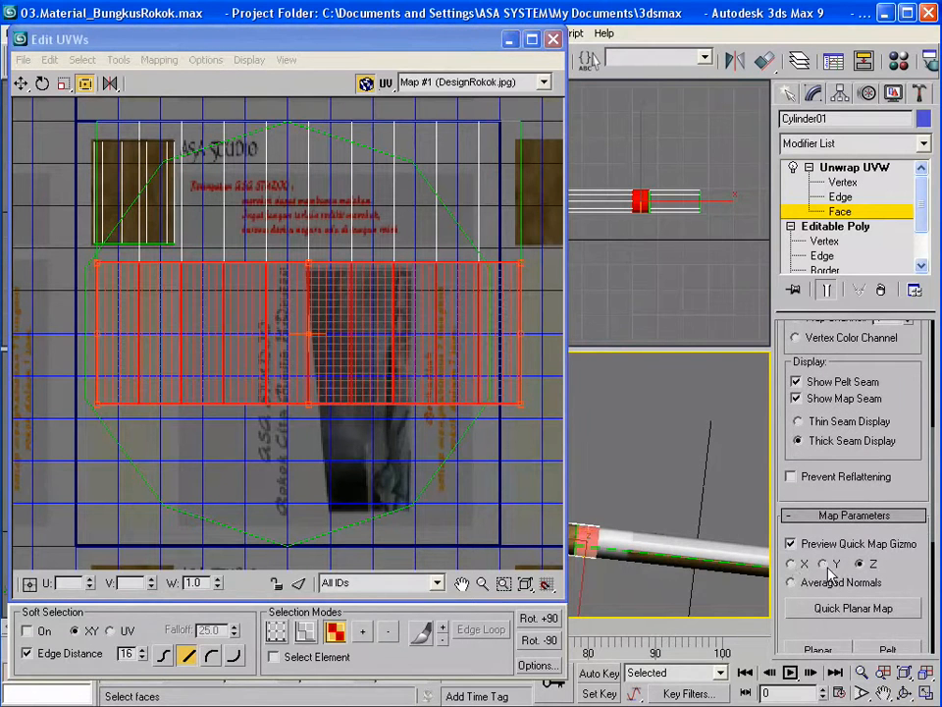
click(837, 610)
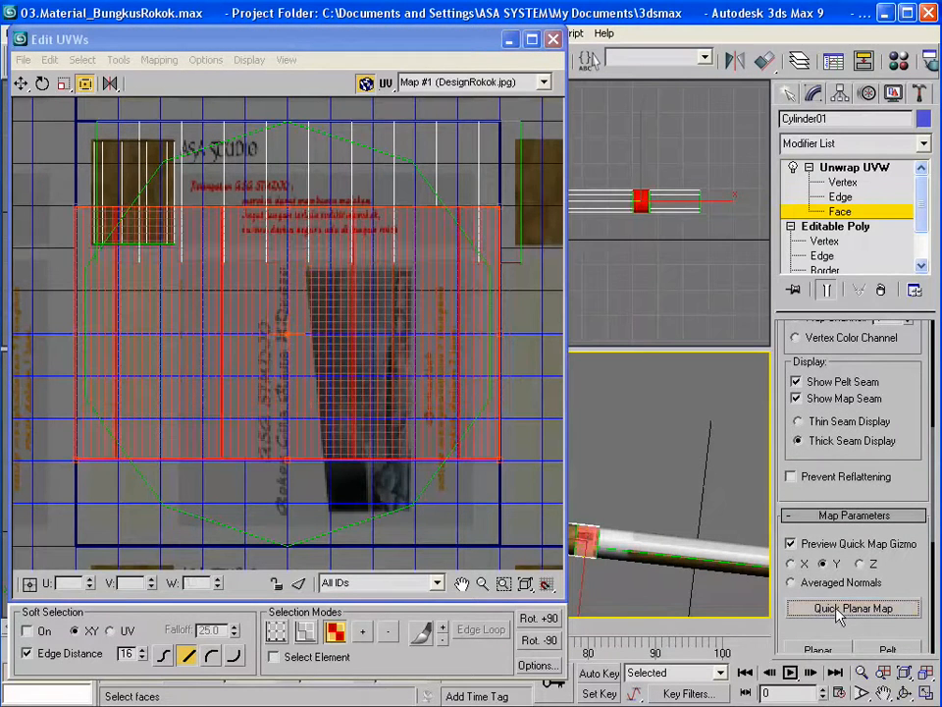
- Scale down and move the band's UVs onto the black ASA STUDIO lettering beside the texture's brown filter patch
drag(500, 457, 148, 375)
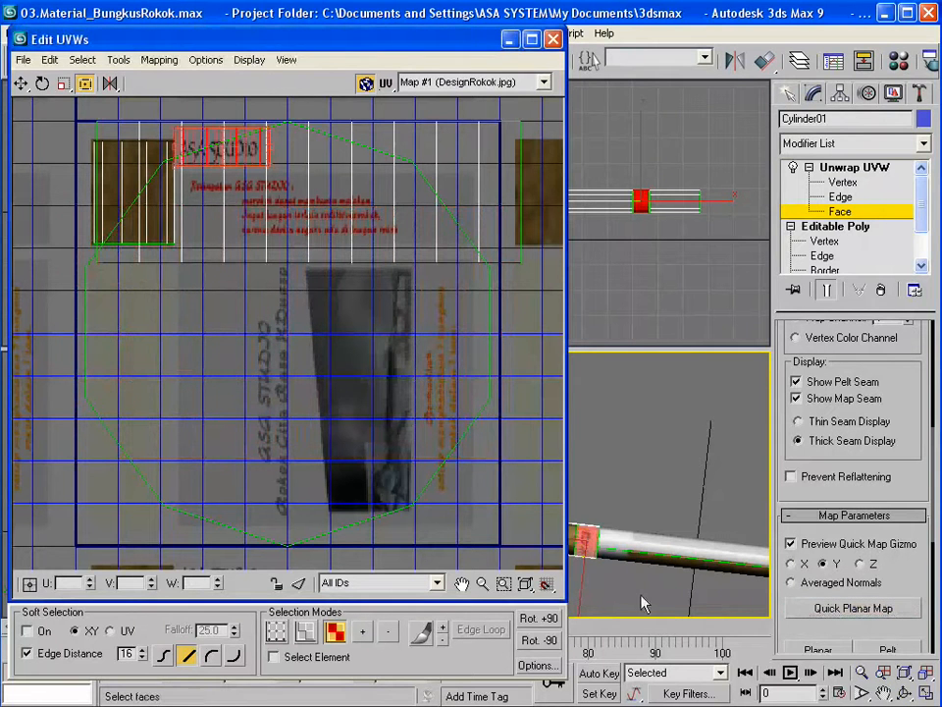
click(862, 694)
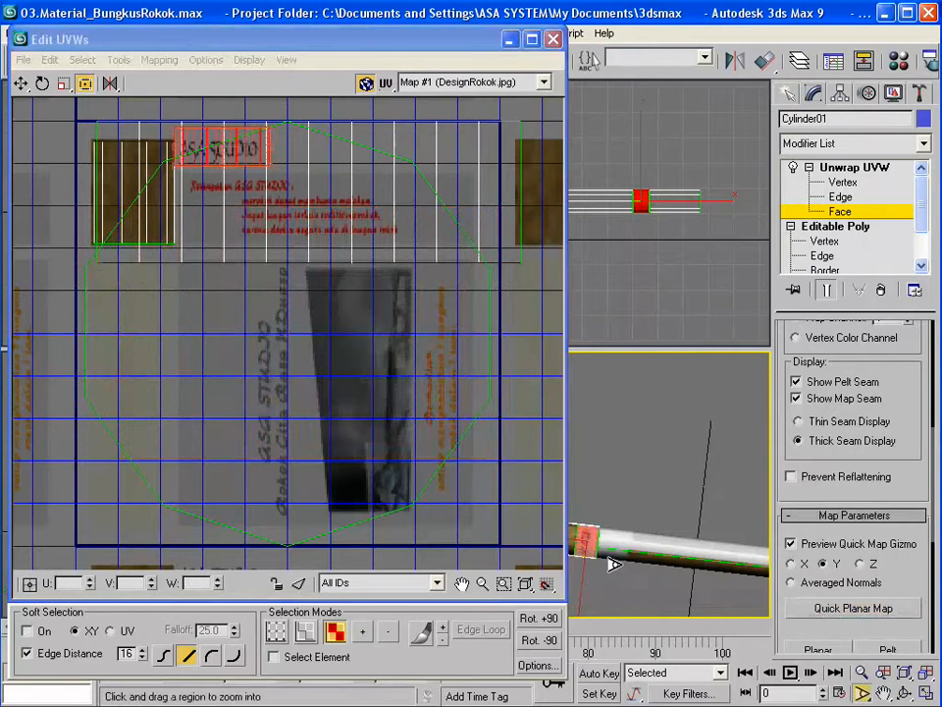
drag(615, 563, 615, 441)
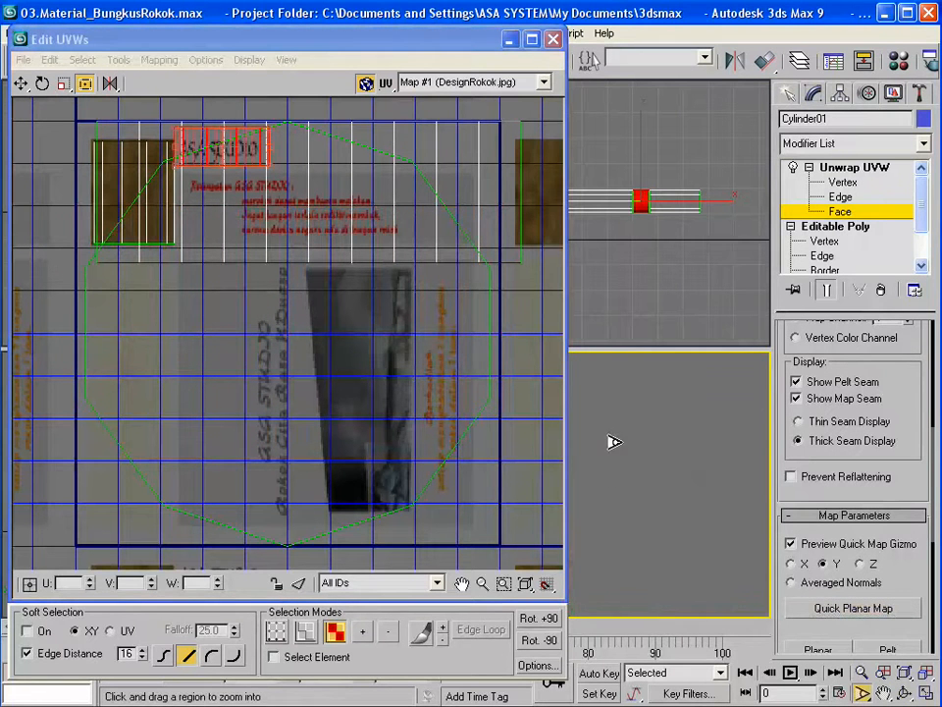
click(884, 693)
drag(602, 556, 643, 423)
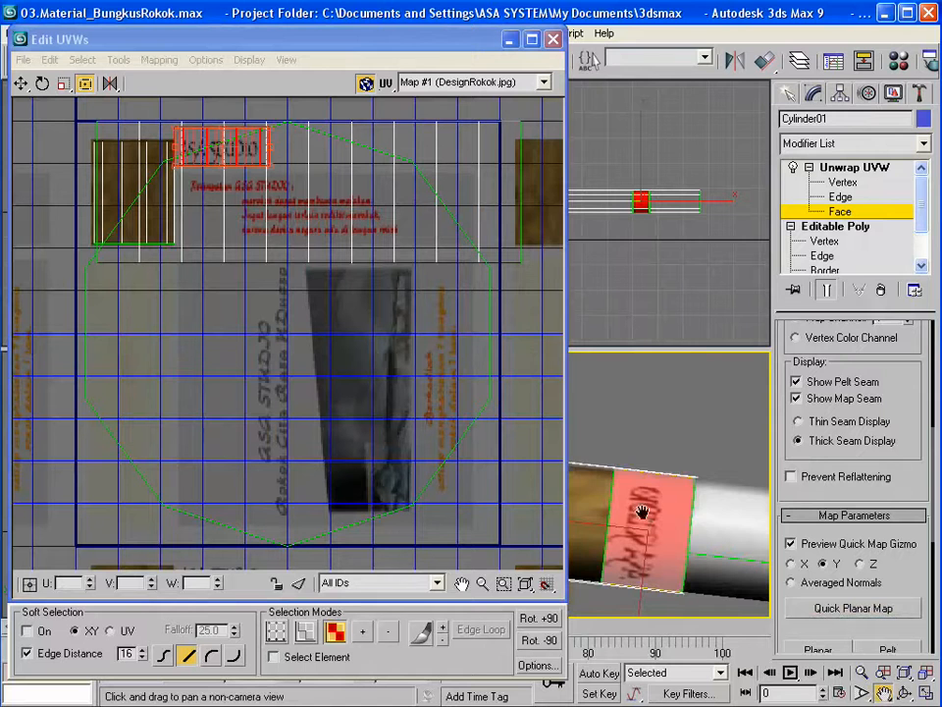
drag(642, 512, 620, 509)
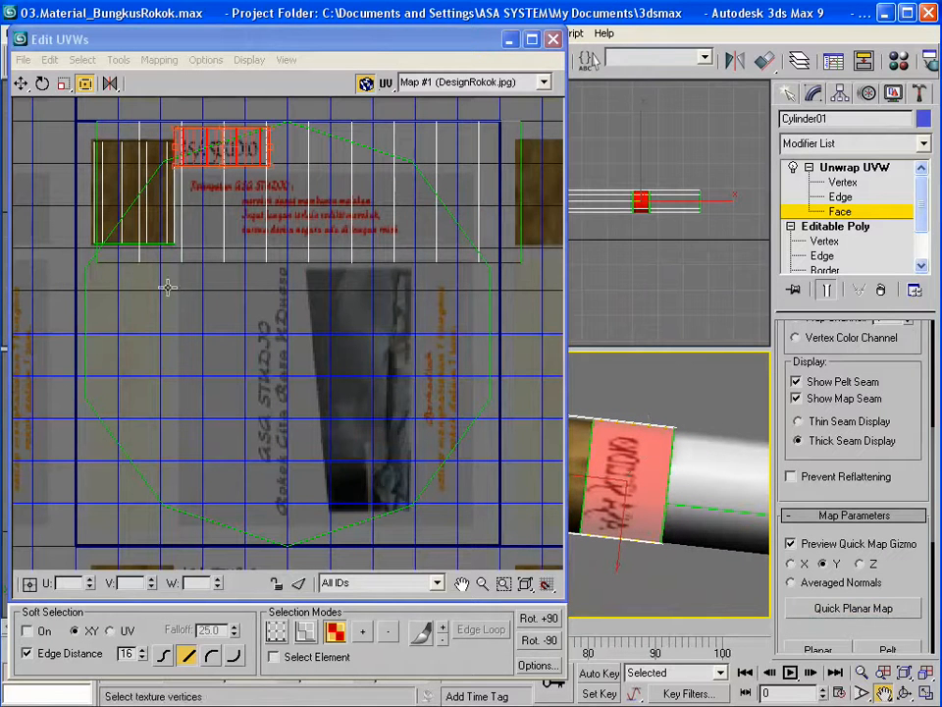
- Refine the size and position of the band's UVs around the ASA STUDIO lettering, then minimize the UVW editor
drag(176, 162, 247, 176)
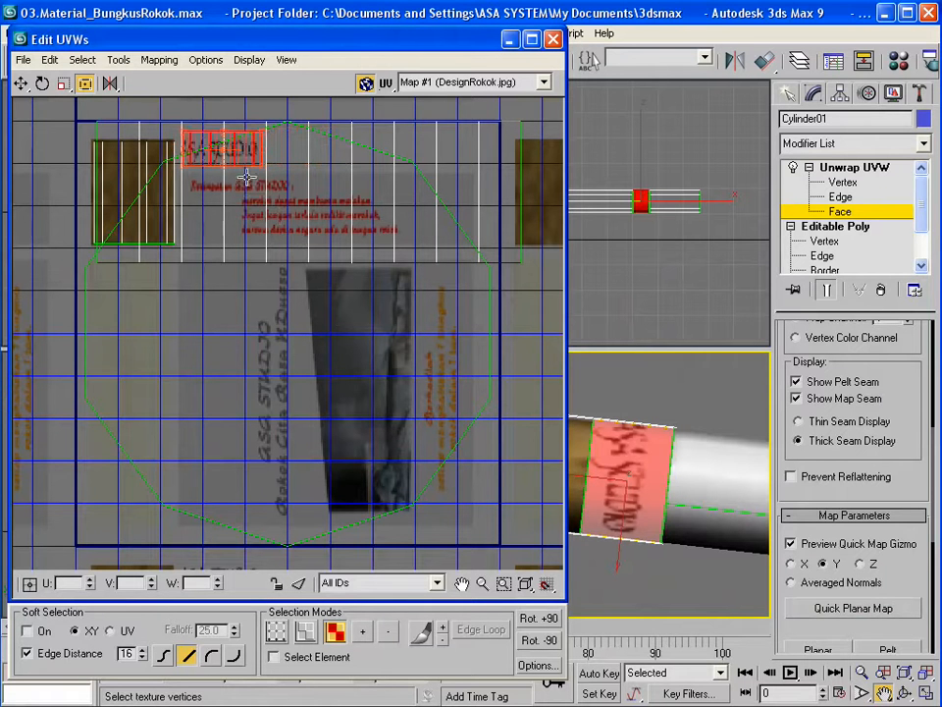
mouse_move(264, 131)
mouse_down()
mouse_move(291, 130)
mouse_move(271, 135)
mouse_up()
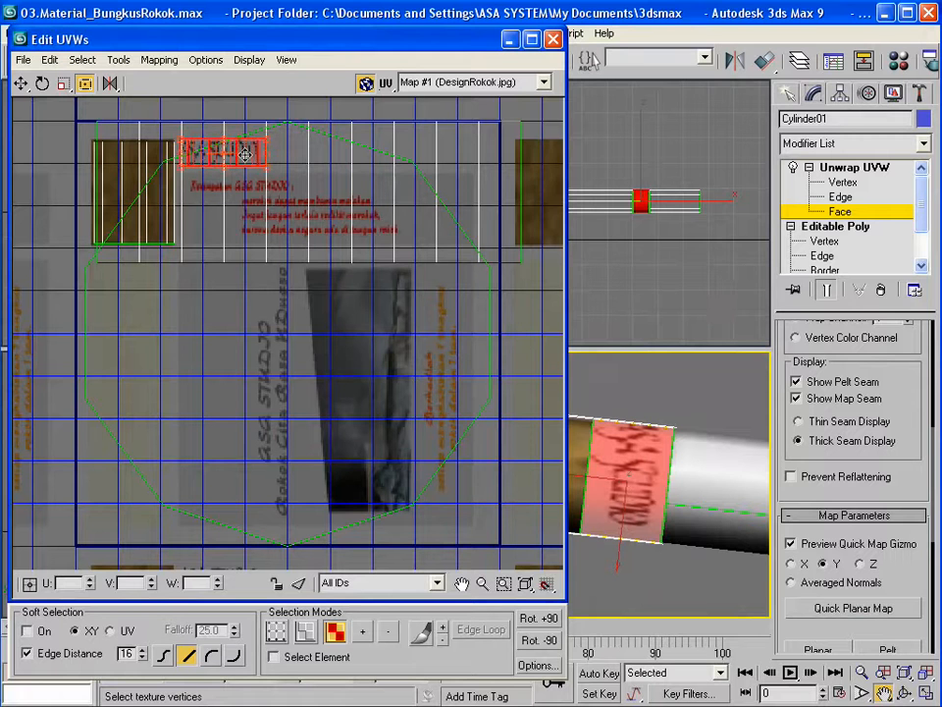
drag(245, 155, 244, 157)
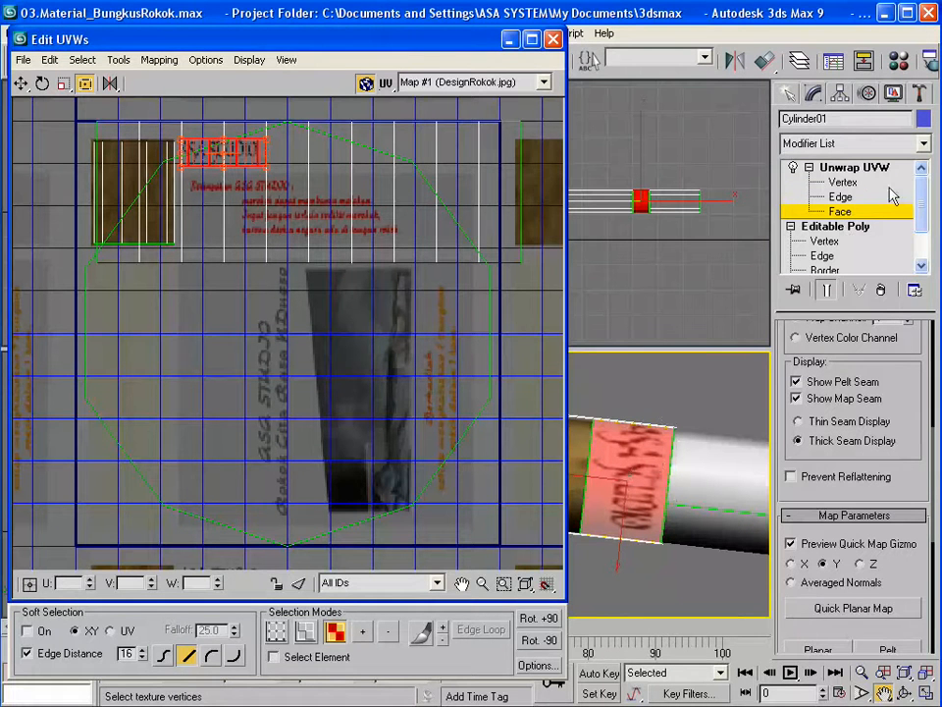
click(926, 255)
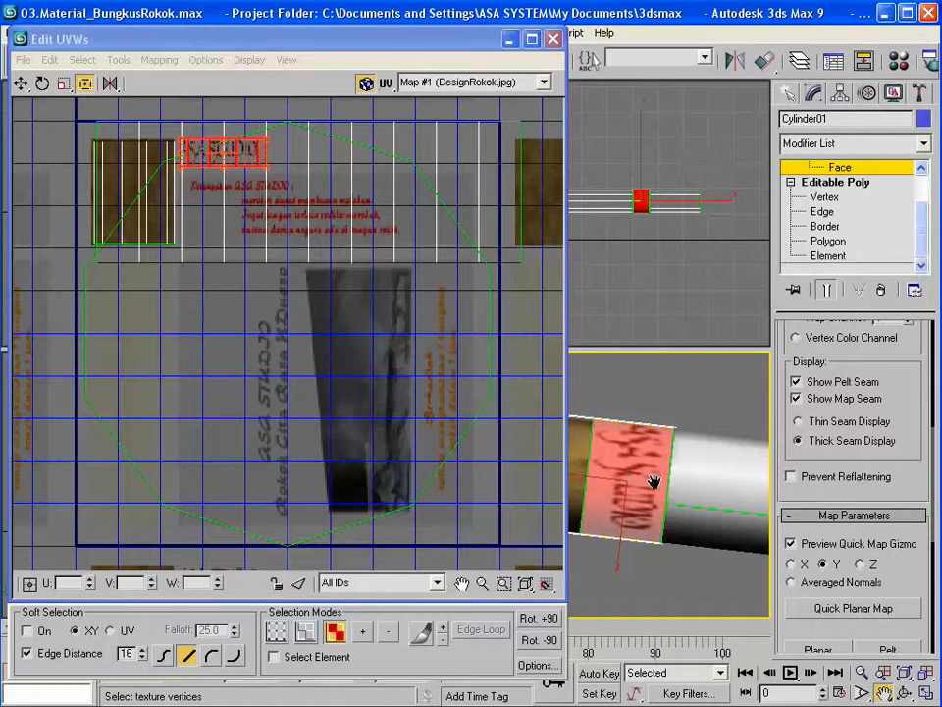
click(848, 174)
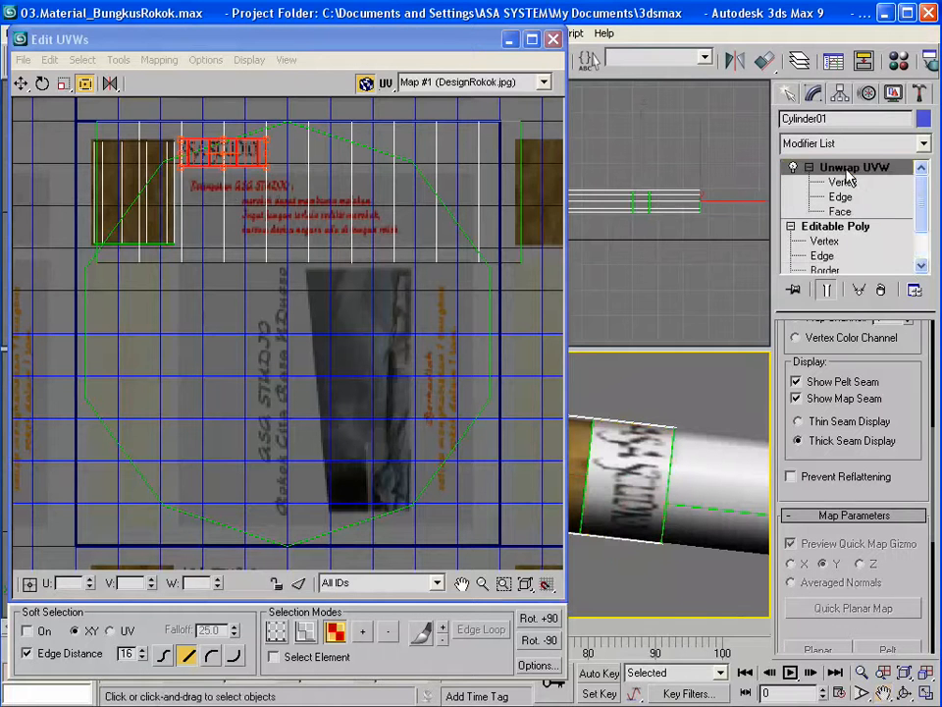
click(511, 41)
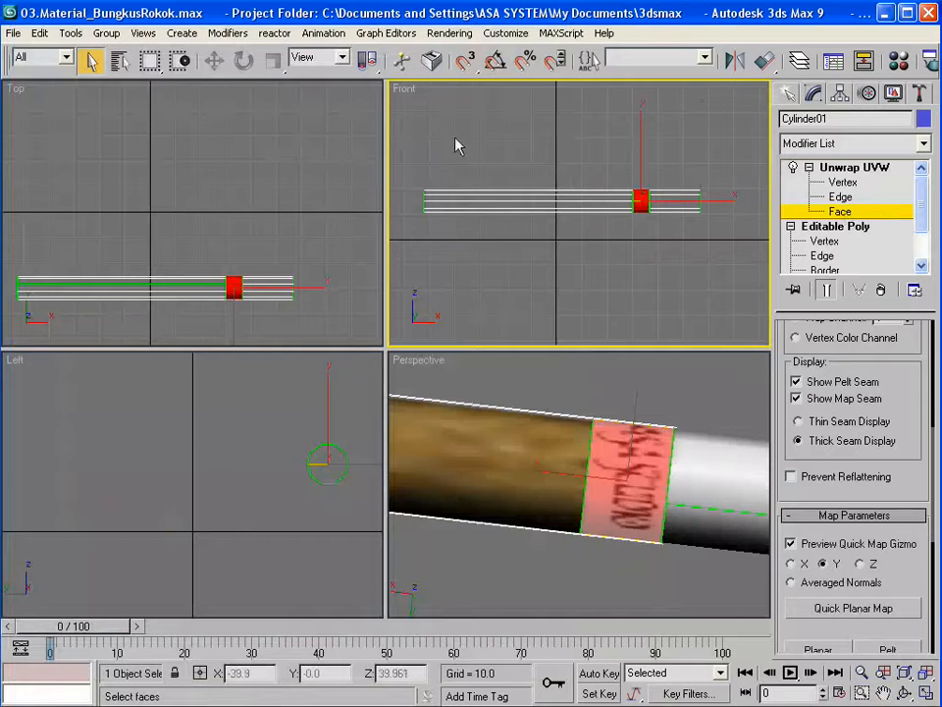
- Select all faces of the cigarette's long body section around its whole circumference, leaving out the filter and the narrow band
drag(474, 142, 542, 201)
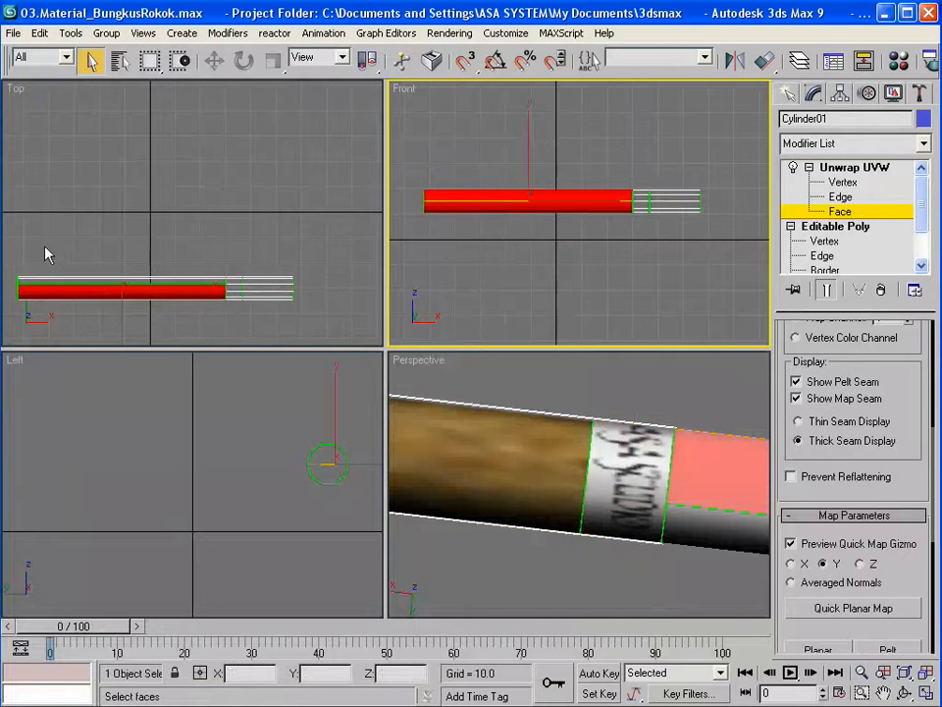
drag(58, 247, 109, 282)
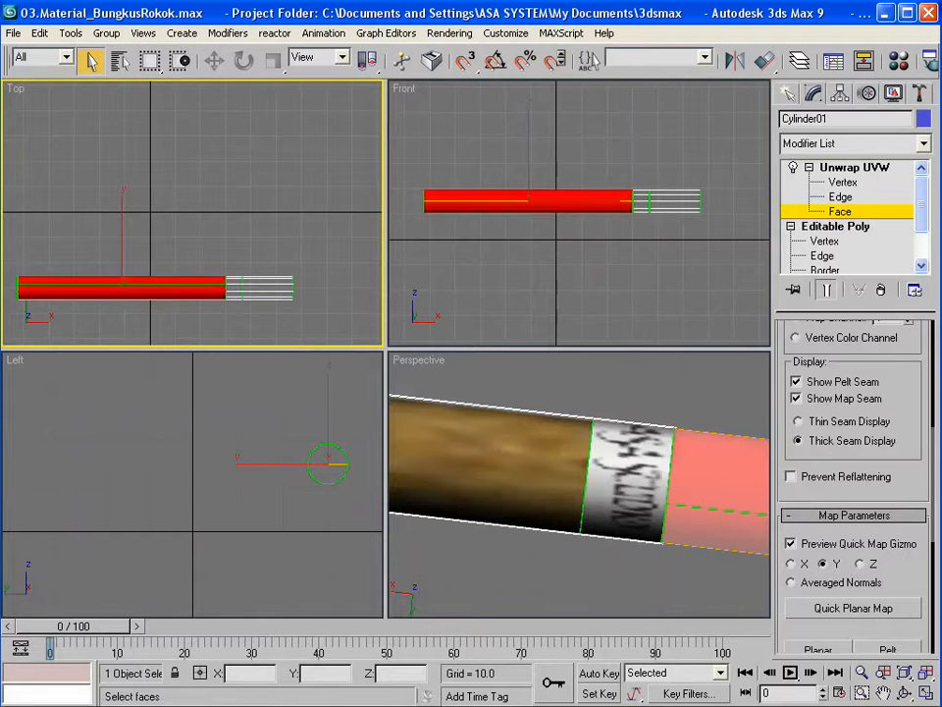
key(ctrl+r)
click(631, 491)
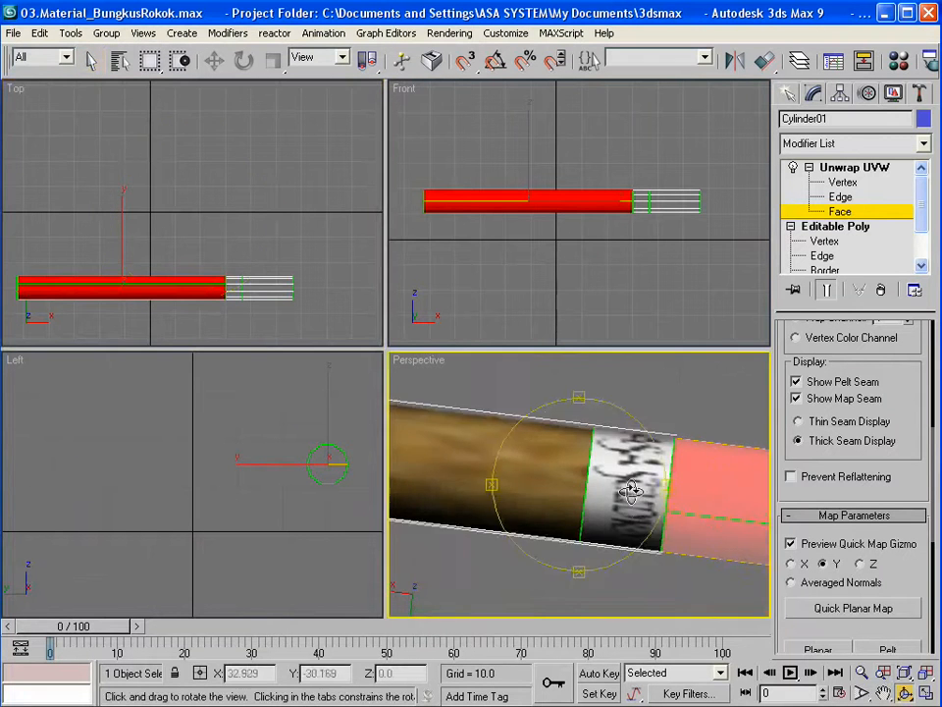
drag(631, 491, 633, 425)
drag(633, 425, 633, 403)
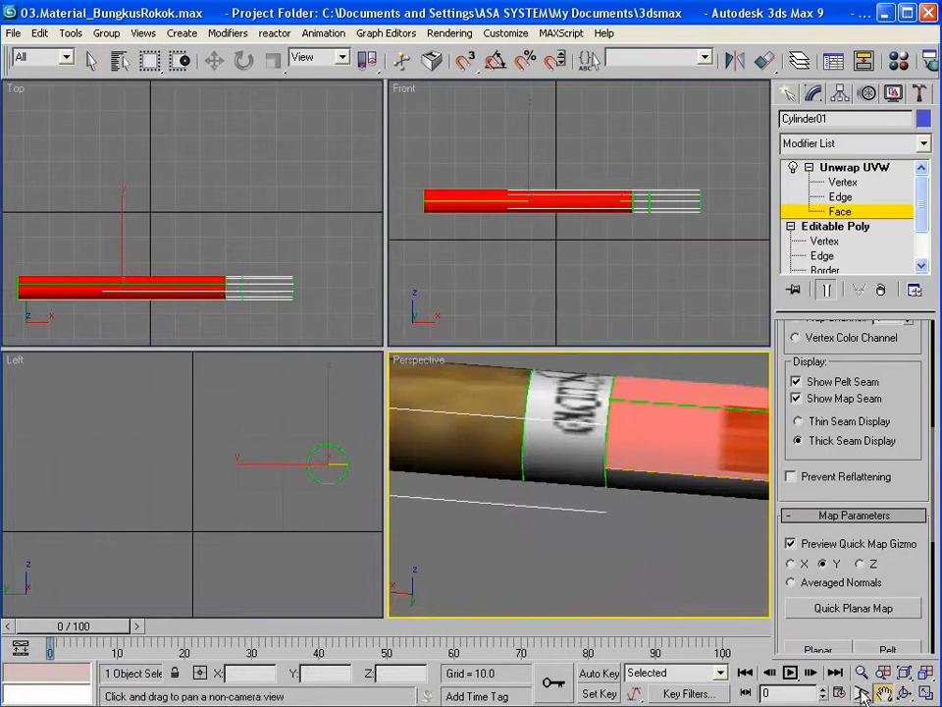
click(862, 693)
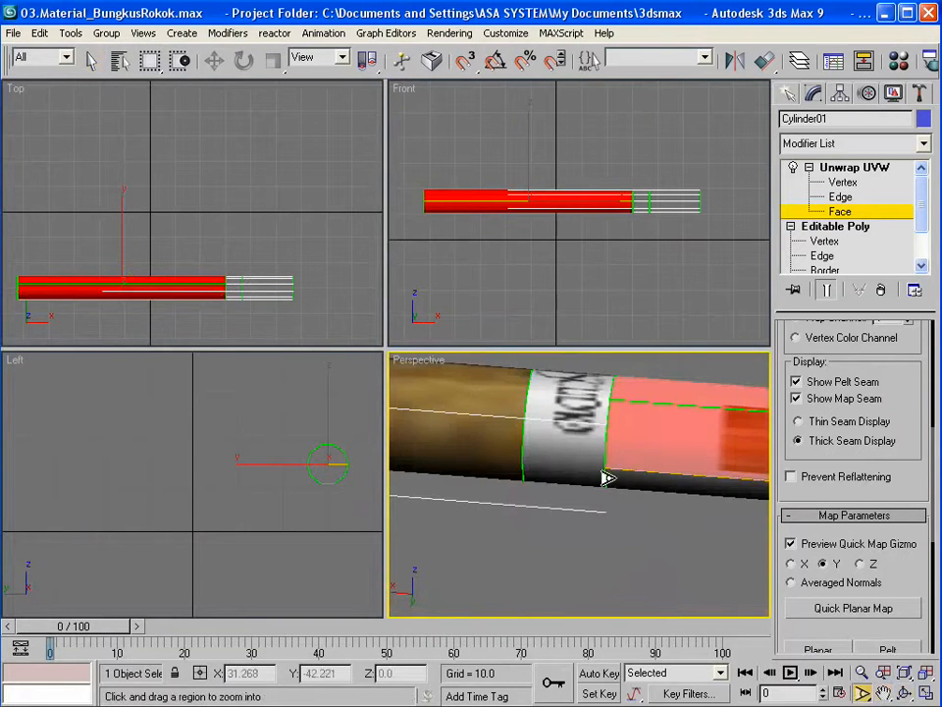
scroll(600, 551, down, 6)
key(ctrl+r)
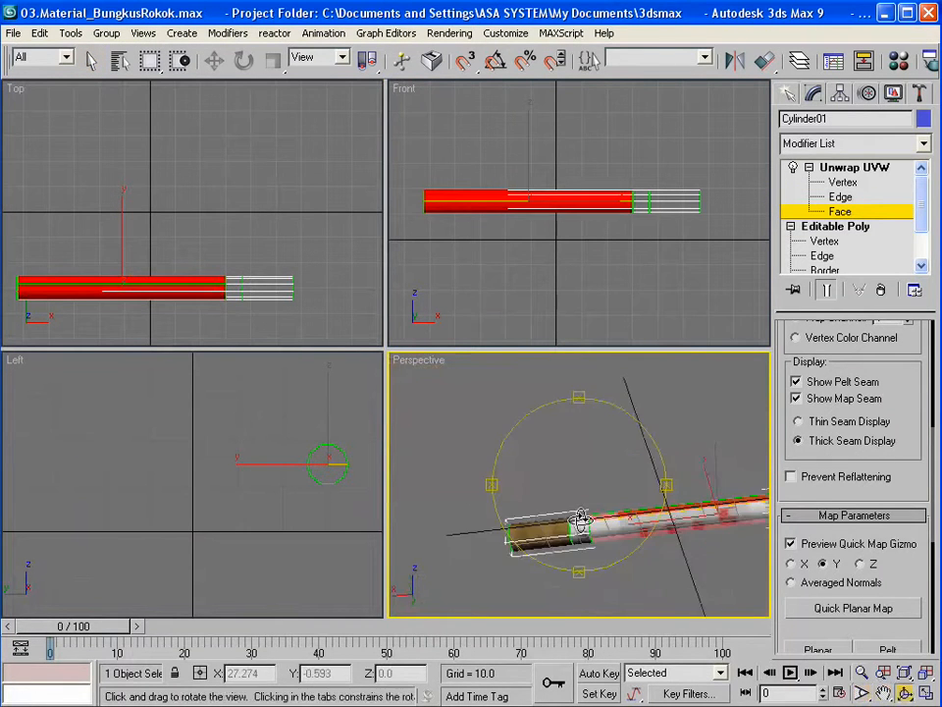
drag(581, 520, 336, 387)
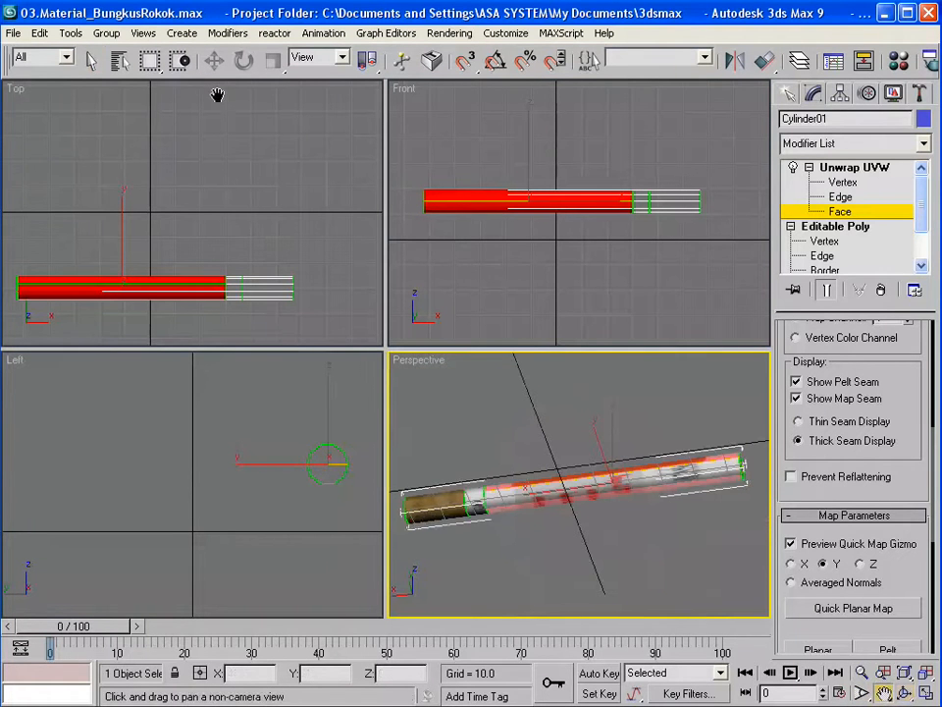
click(92, 60)
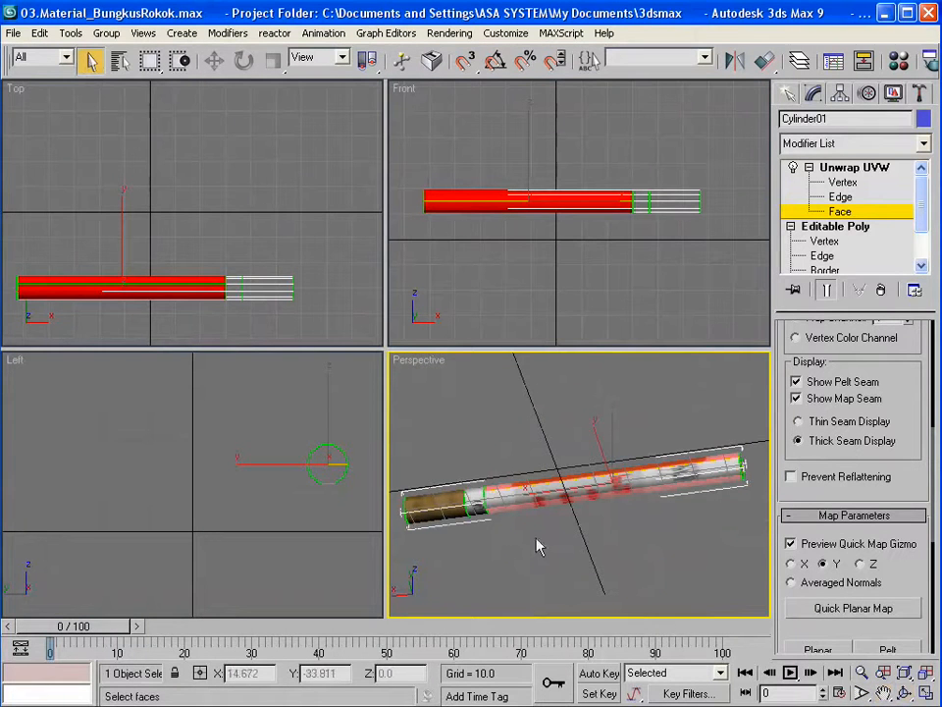
click(548, 485)
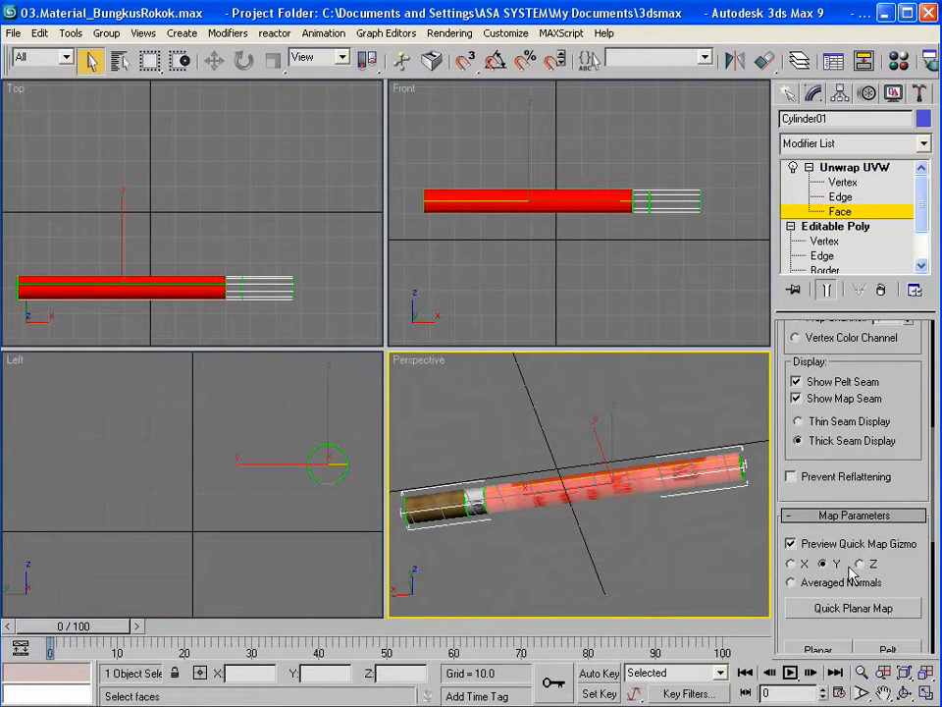
- Scale and move the body's UVs onto the blank cream strip below the texture's brown filter patch, then close the UVW editor
scroll(782, 385, up, 3)
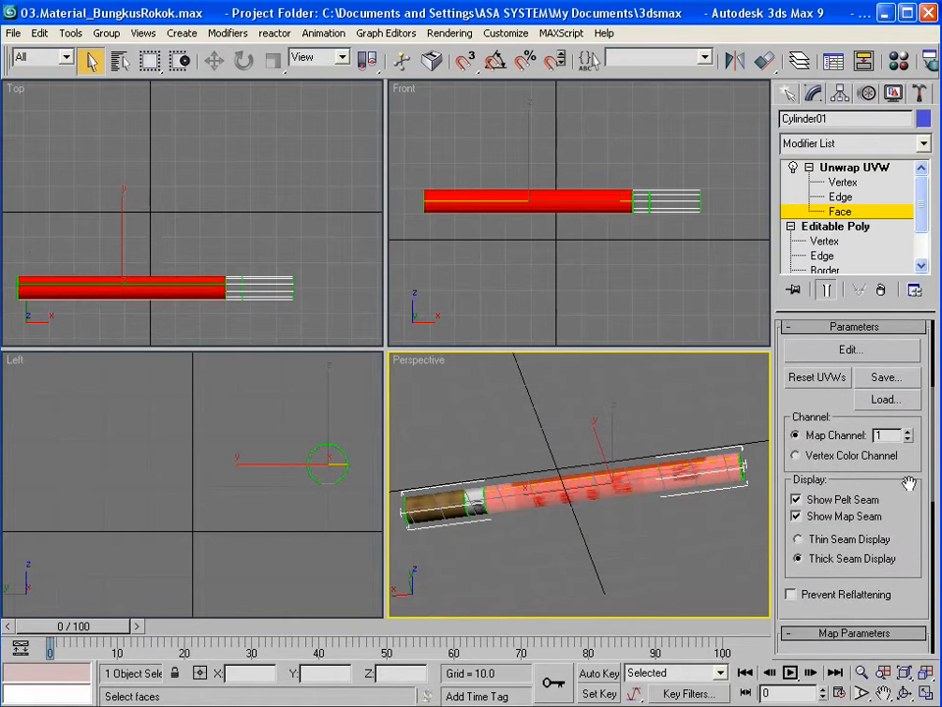
click(850, 350)
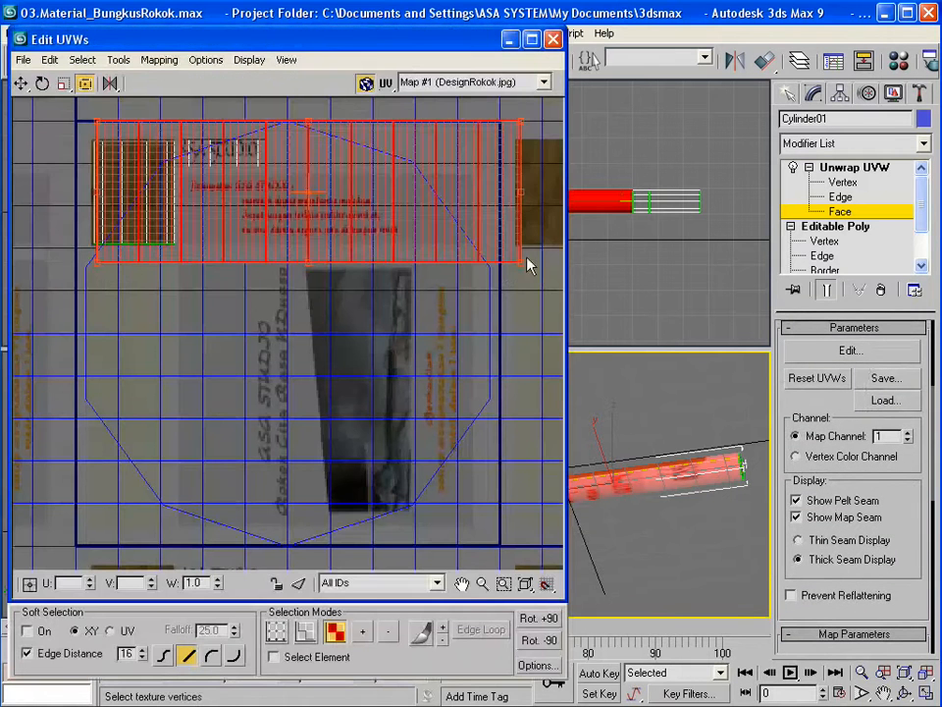
drag(523, 269, 155, 452)
drag(155, 422, 141, 302)
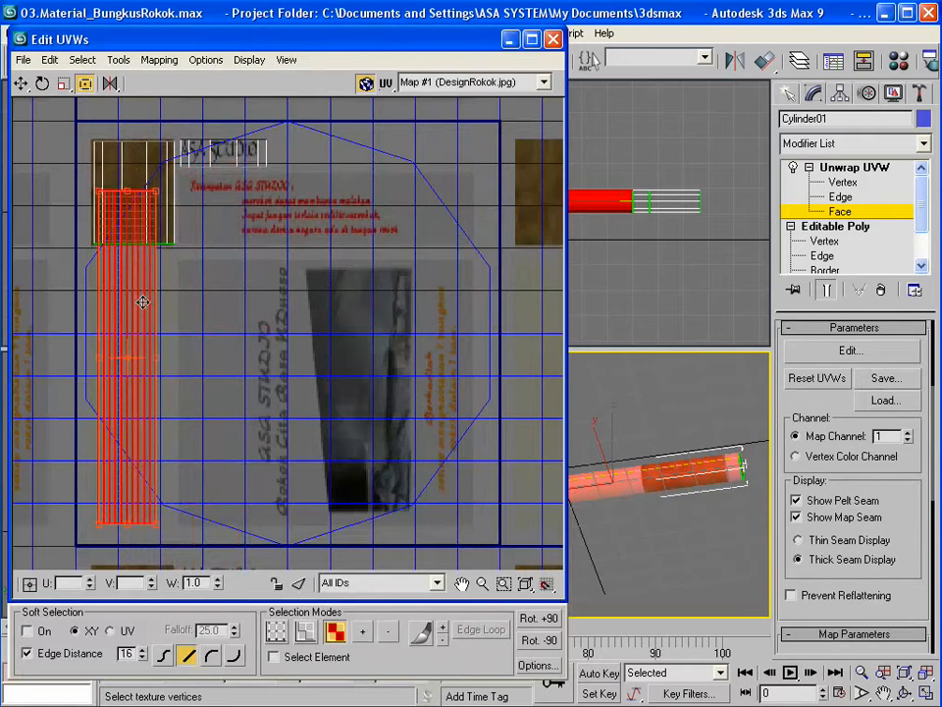
drag(151, 193, 179, 389)
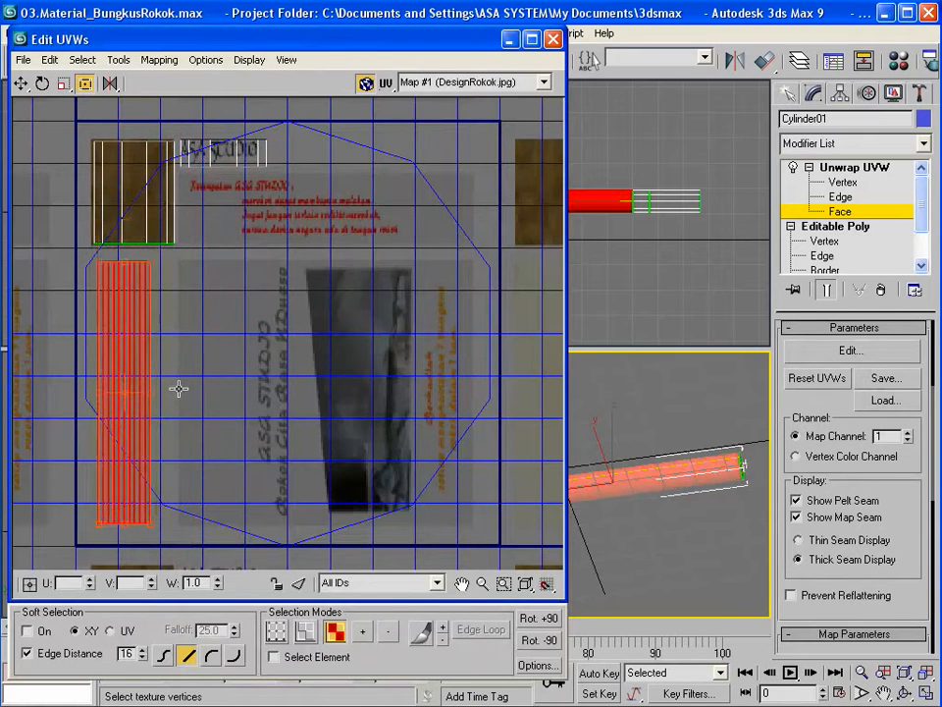
click(847, 215)
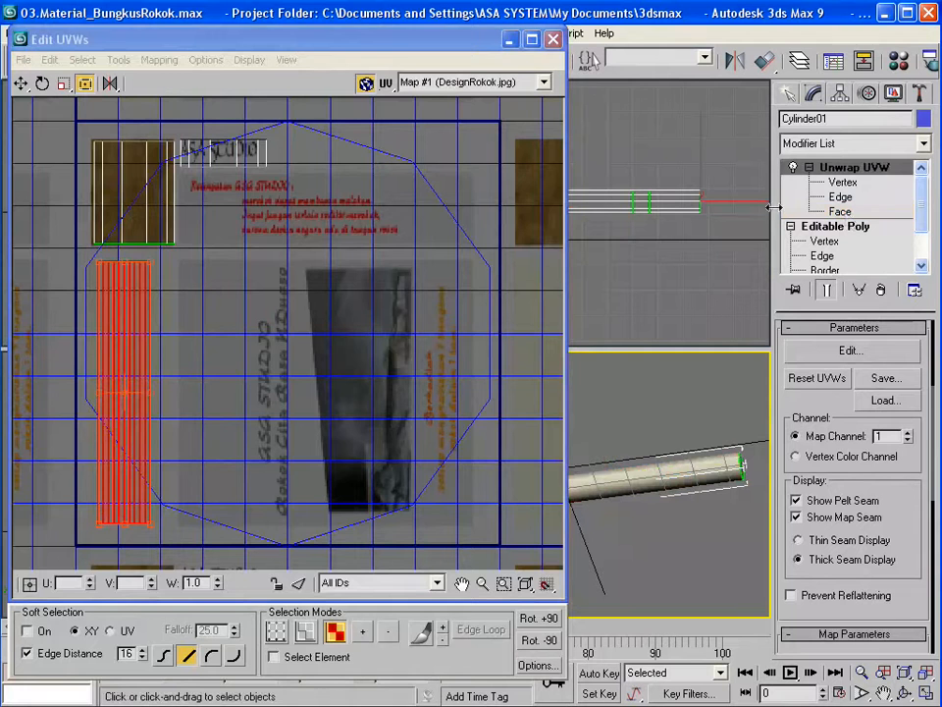
click(553, 39)
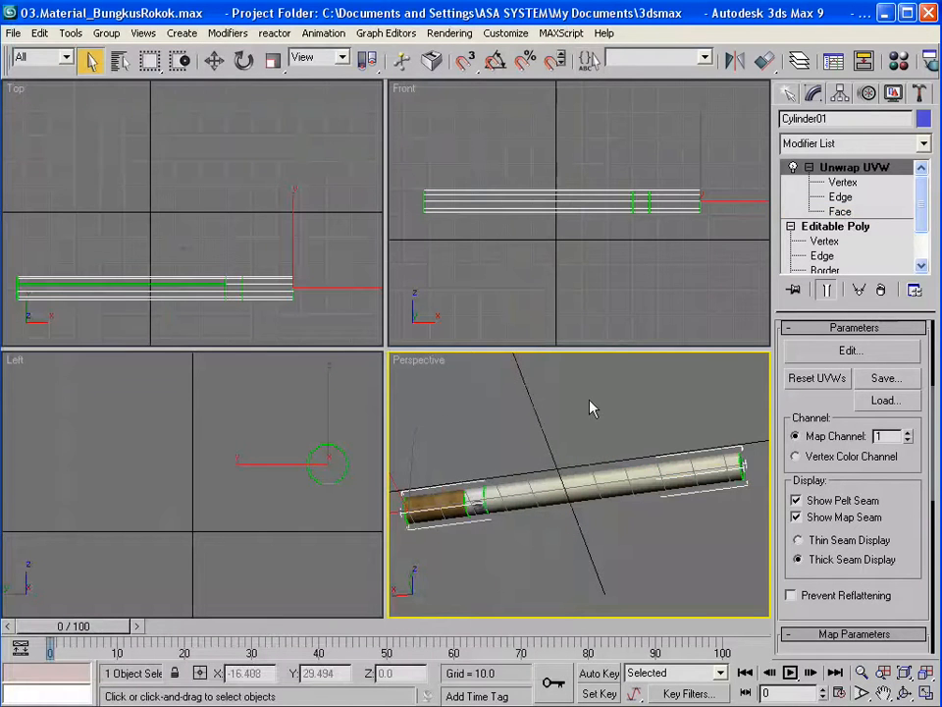
- Select the round cap face at the cigarette's body end and apply a Quick Planar Map aligned to Z in the UVW editor
click(905, 693)
drag(652, 458, 628, 461)
click(840, 211)
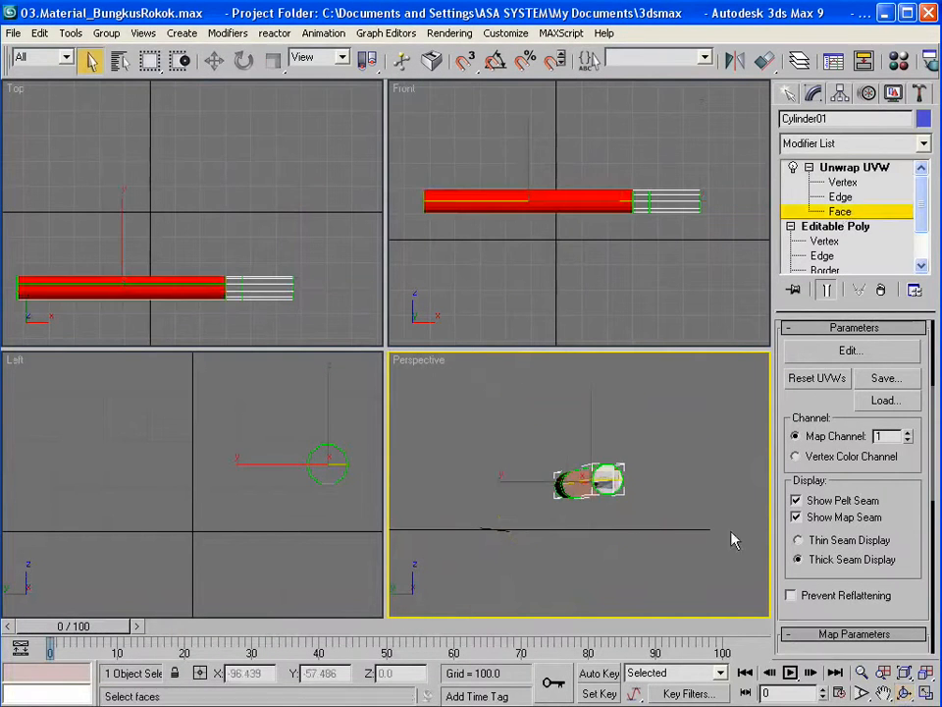
click(607, 479)
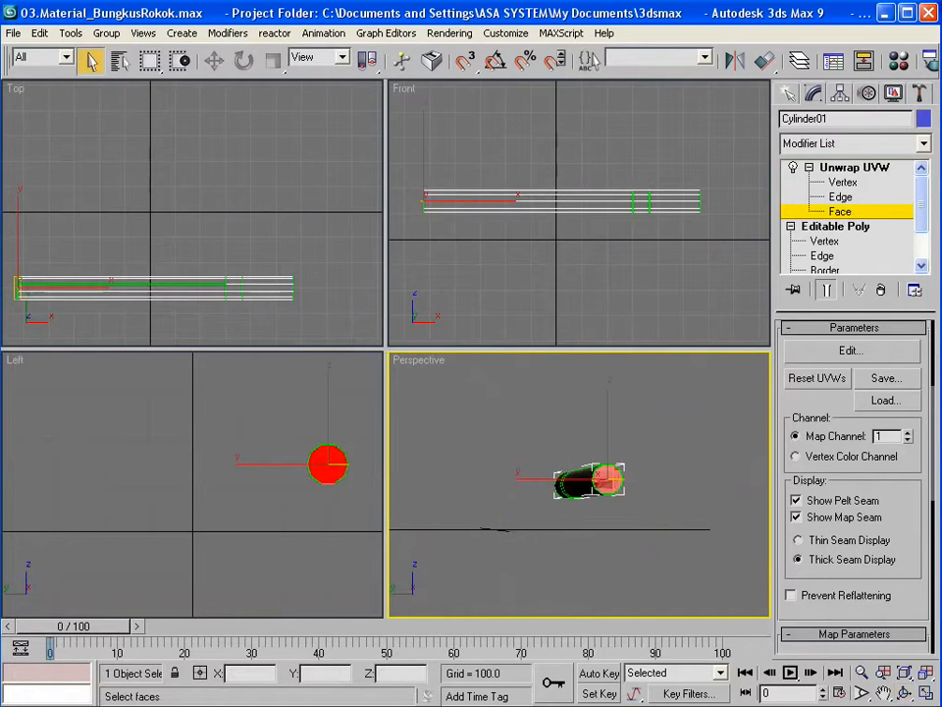
click(850, 350)
scroll(871, 560, down, 3)
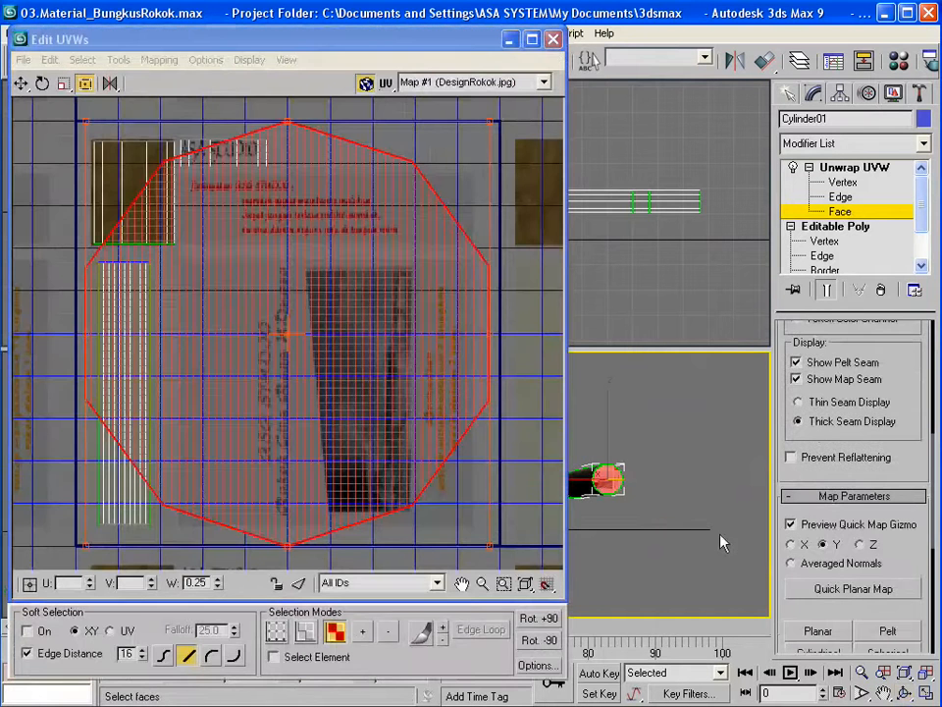
click(841, 589)
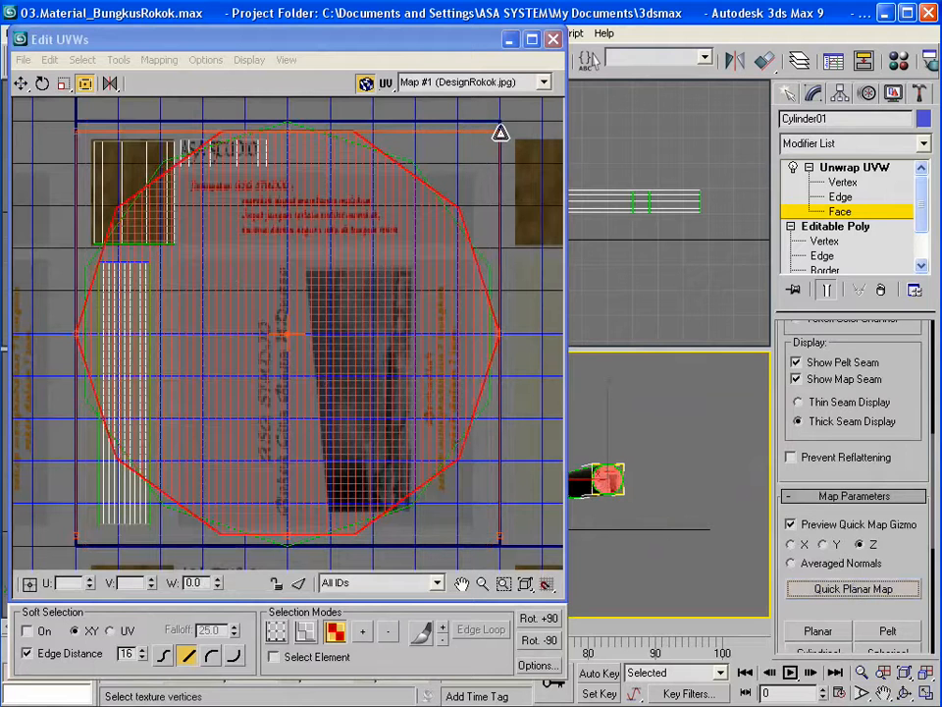
- Scale down the body-end cap's UVs and place them near the top of the cream strip, then minimize the UVW editor
mouse_move(501, 130)
mouse_down()
mouse_move(456, 186)
mouse_move(267, 339)
mouse_move(498, 130)
mouse_up()
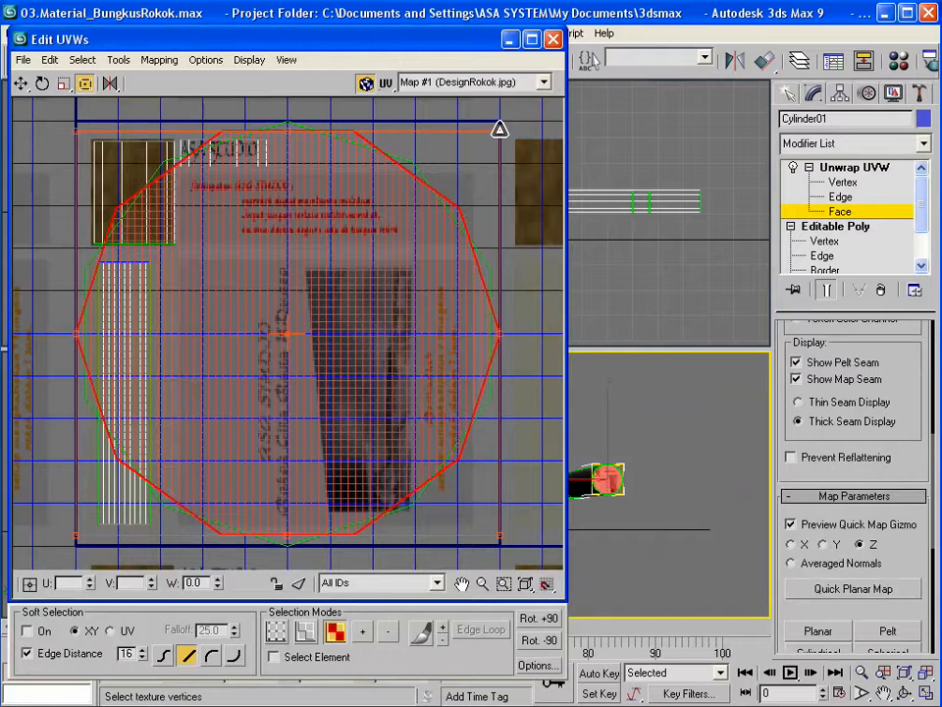
drag(499, 128, 115, 287)
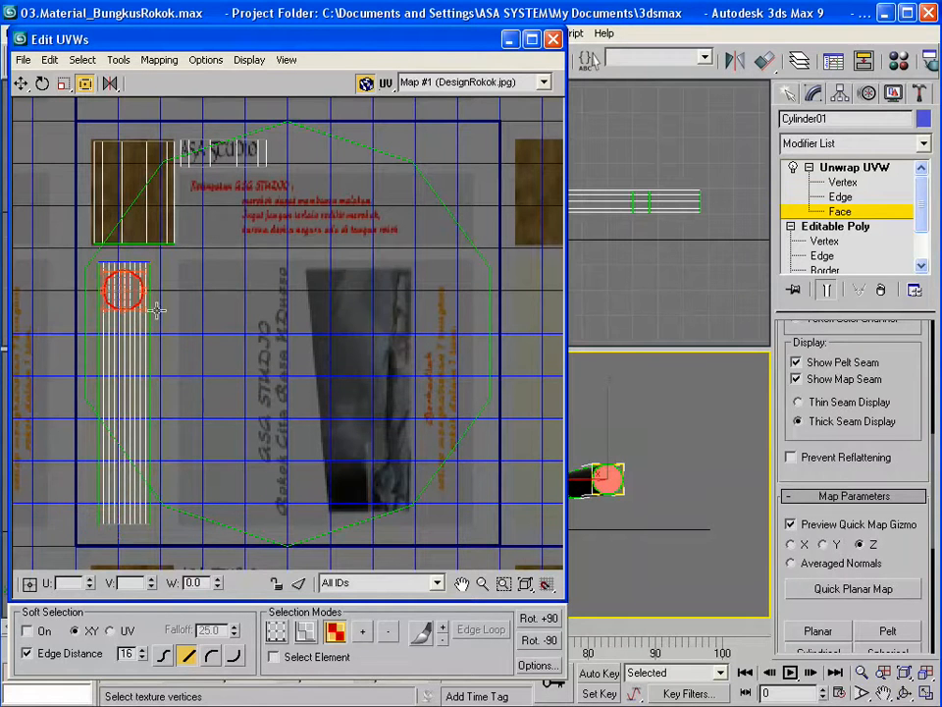
click(511, 41)
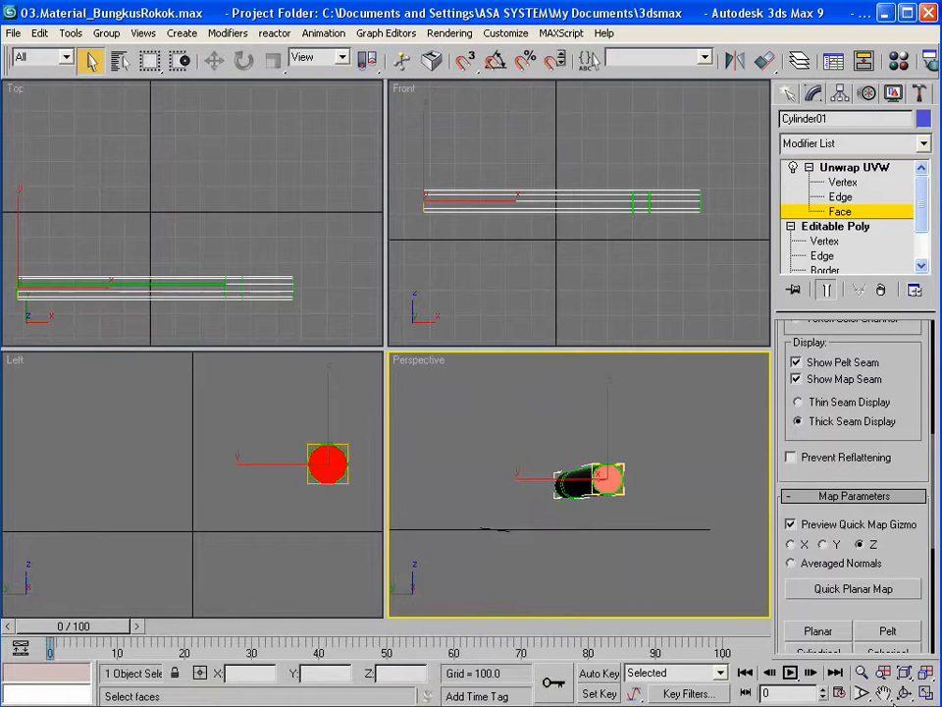
- Select the round cap face at the filter end, apply a Z-aligned Quick Planar Map and bring up the UVW editor
click(904, 693)
drag(553, 505, 860, 502)
right_click(555, 470)
click(554, 470)
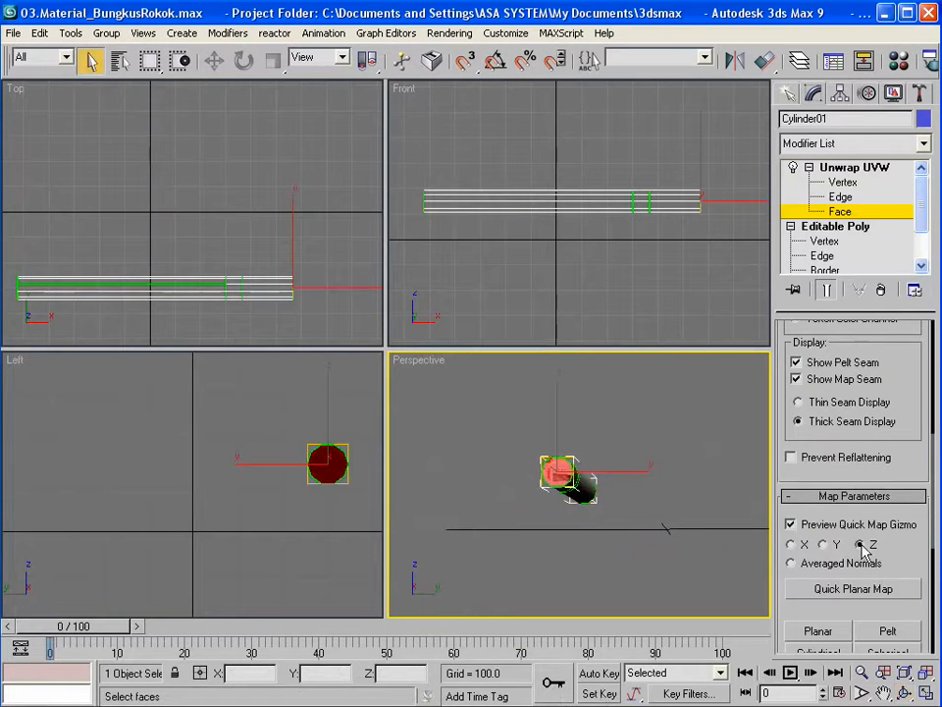
click(860, 589)
click(325, 700)
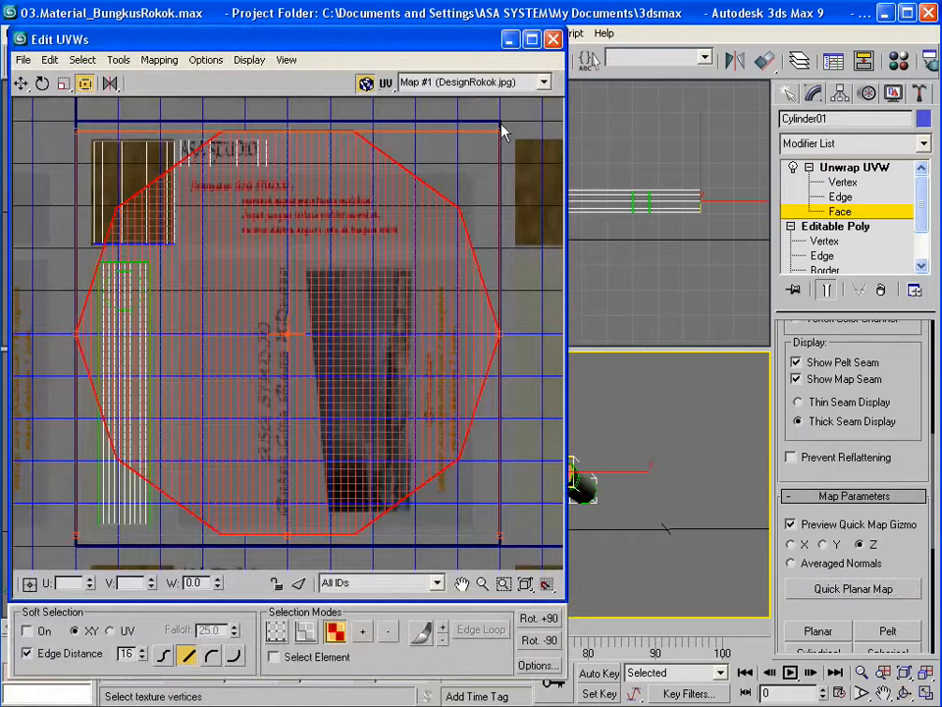
- Scale down the filter cap's UVs, place them on the cream strip below the other cap's circle, and close the UVW editor
drag(497, 128, 114, 484)
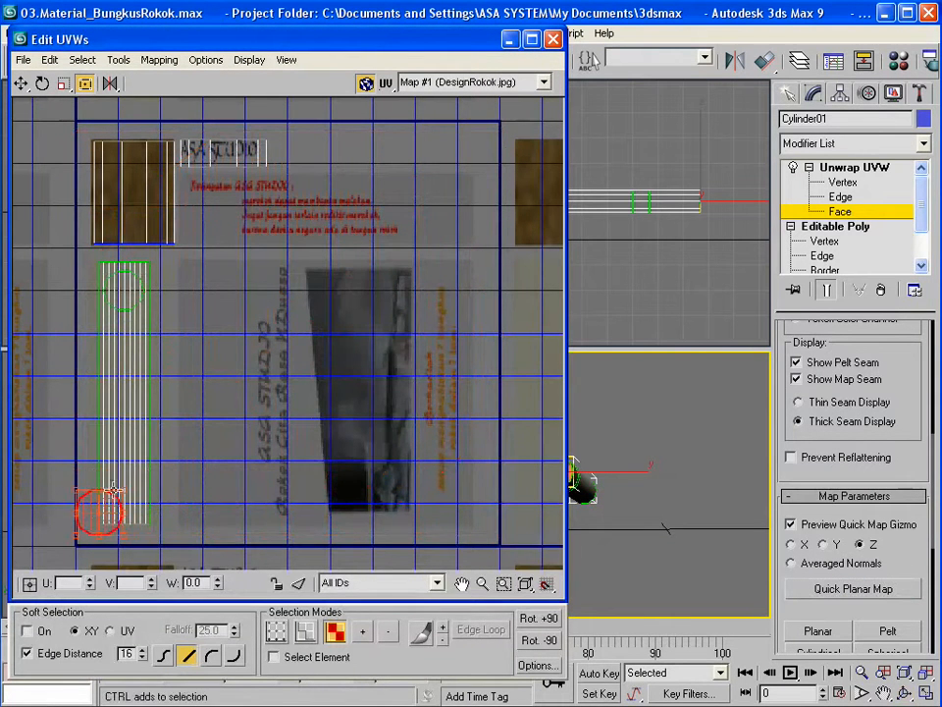
drag(95, 530, 122, 351)
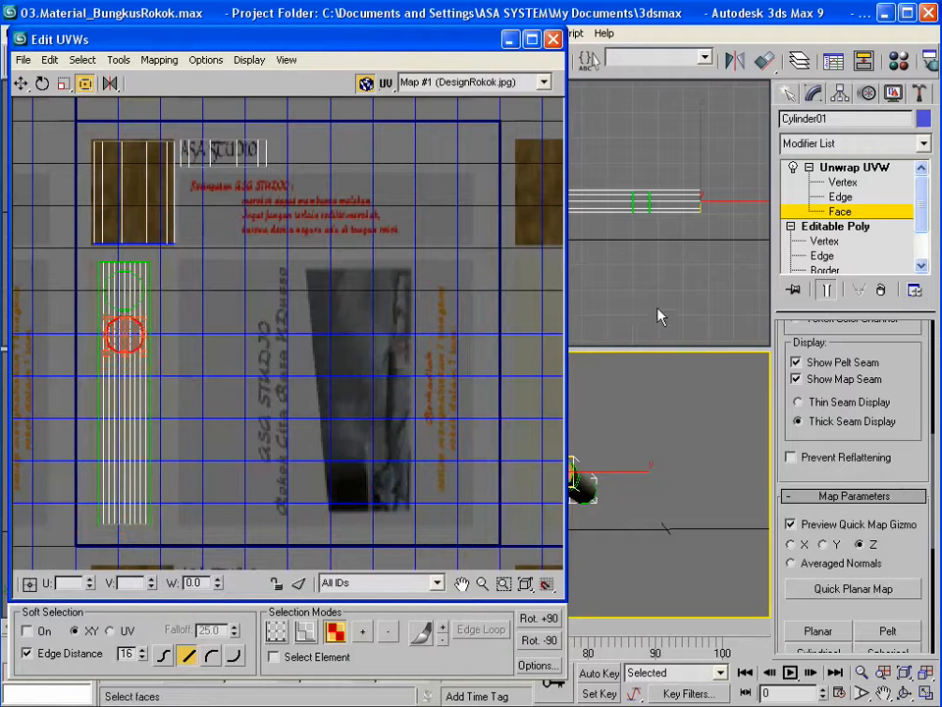
click(553, 39)
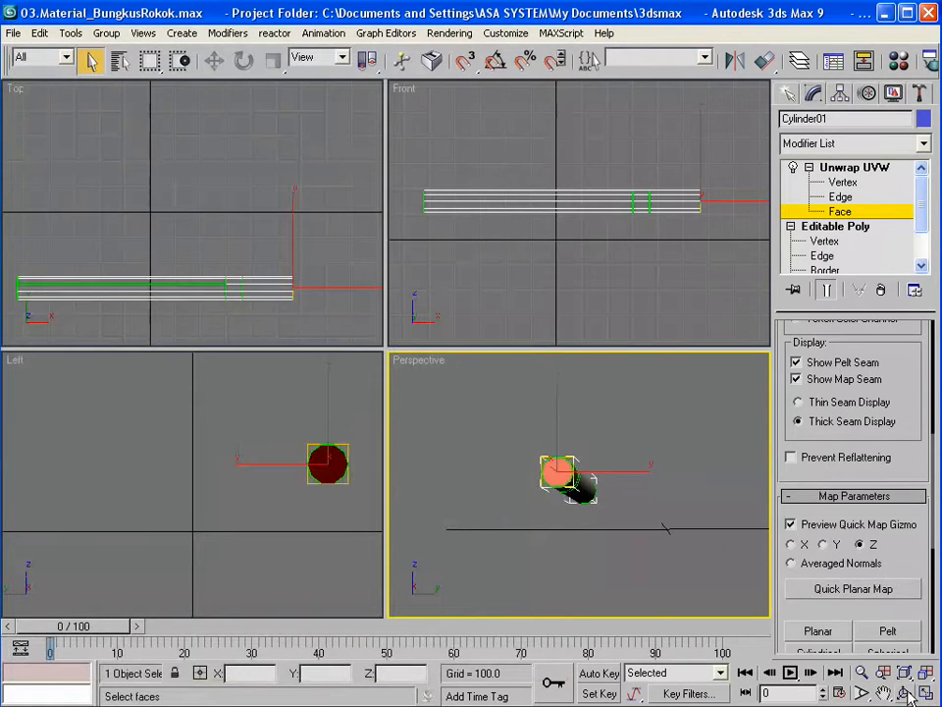
click(905, 693)
drag(515, 483, 603, 505)
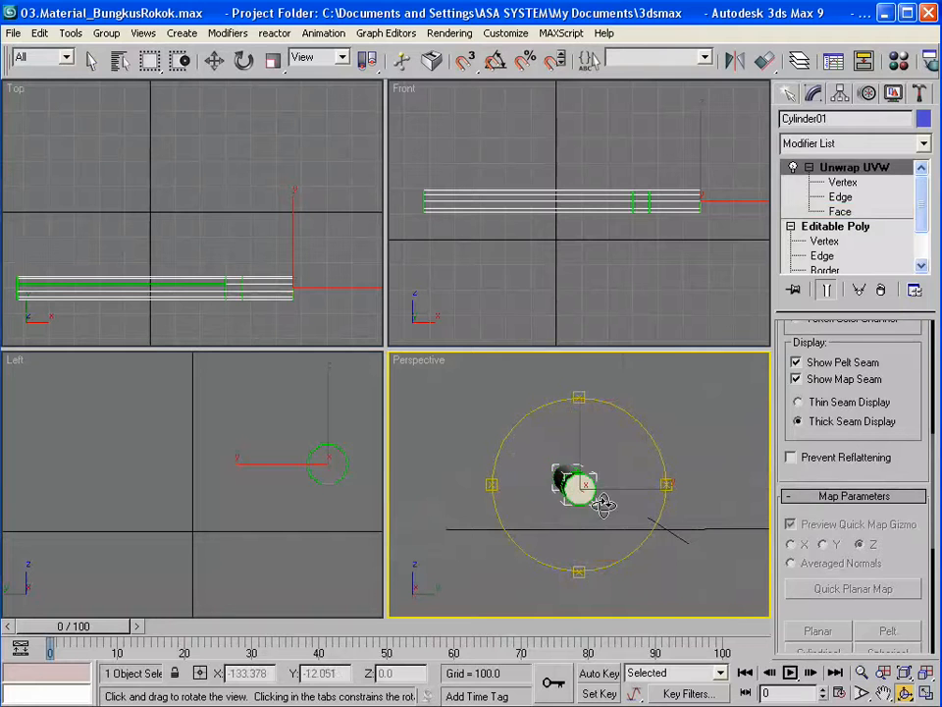
- Unhide the hidden objects of the cigarette pack and select Cylinder02 through Cylinder14 by name
right_click(547, 463)
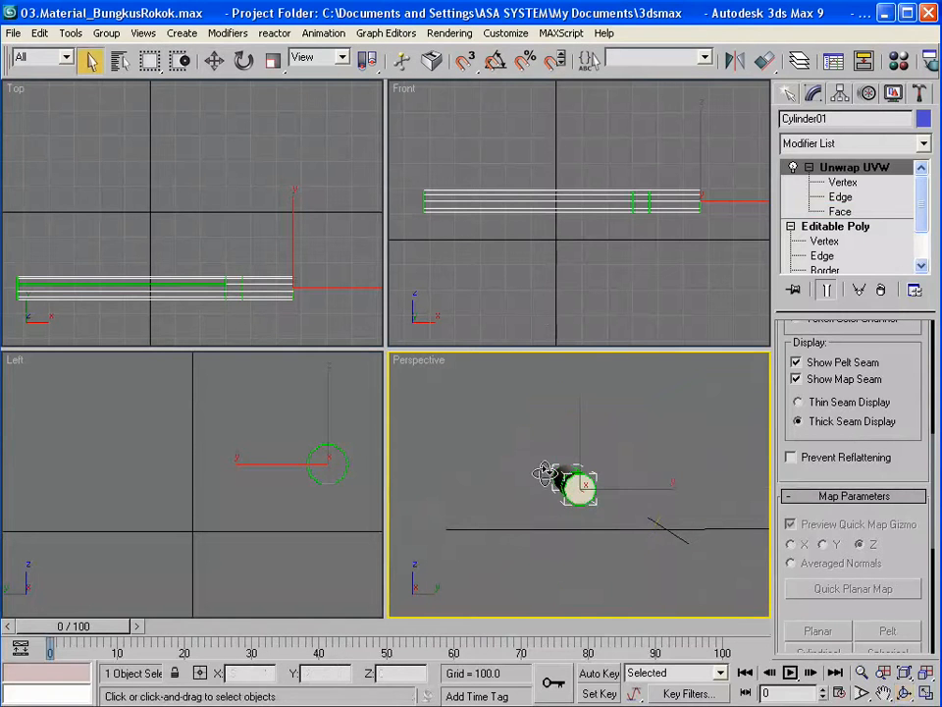
right_click(547, 468)
click(581, 388)
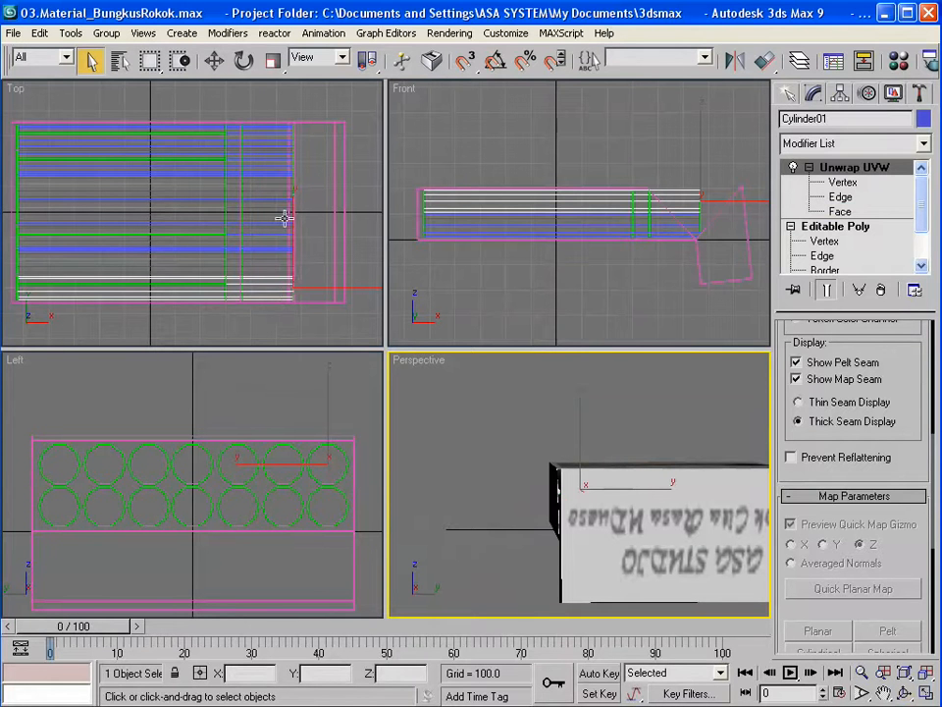
click(269, 291)
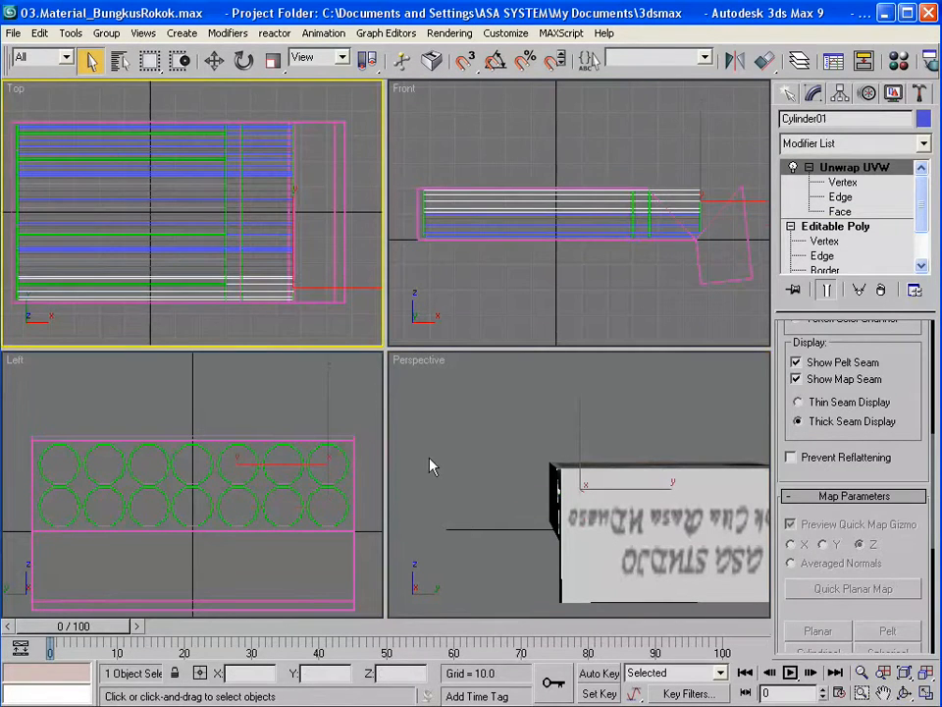
key(h)
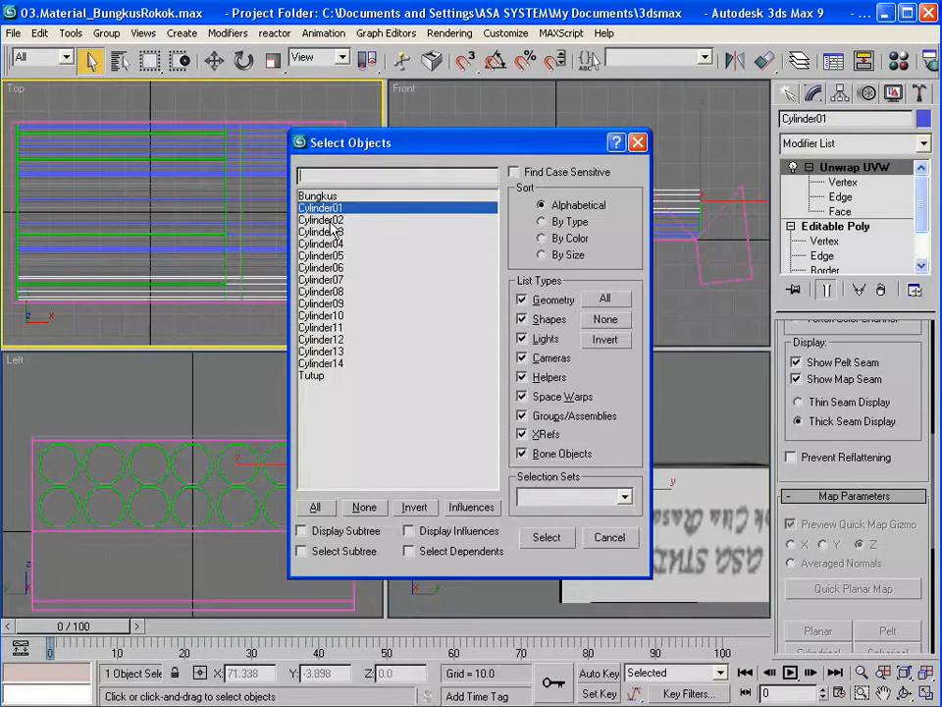
drag(333, 222, 327, 371)
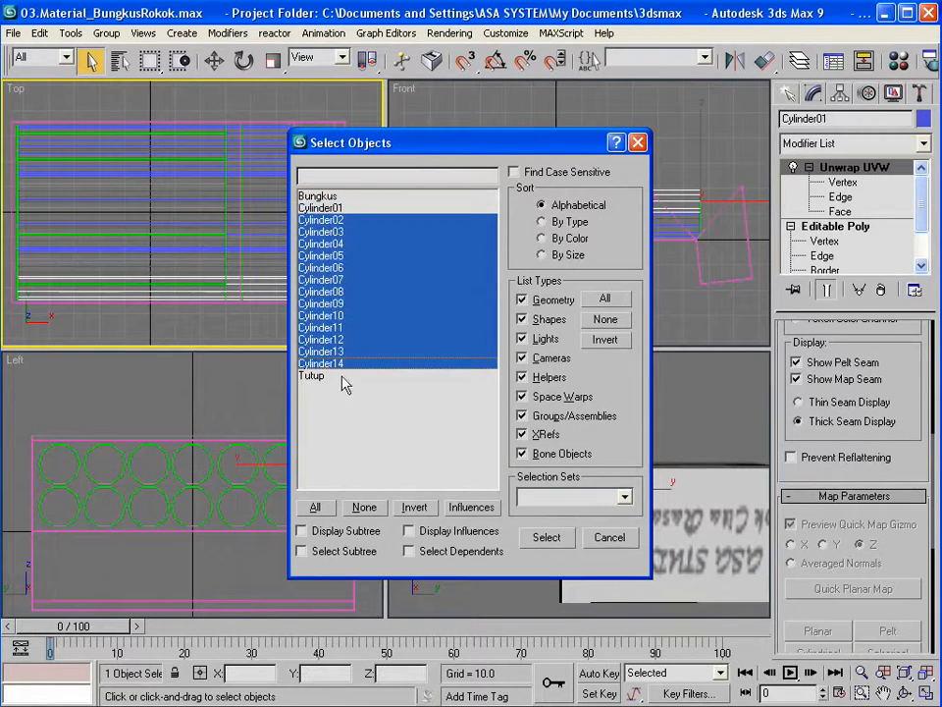
click(547, 538)
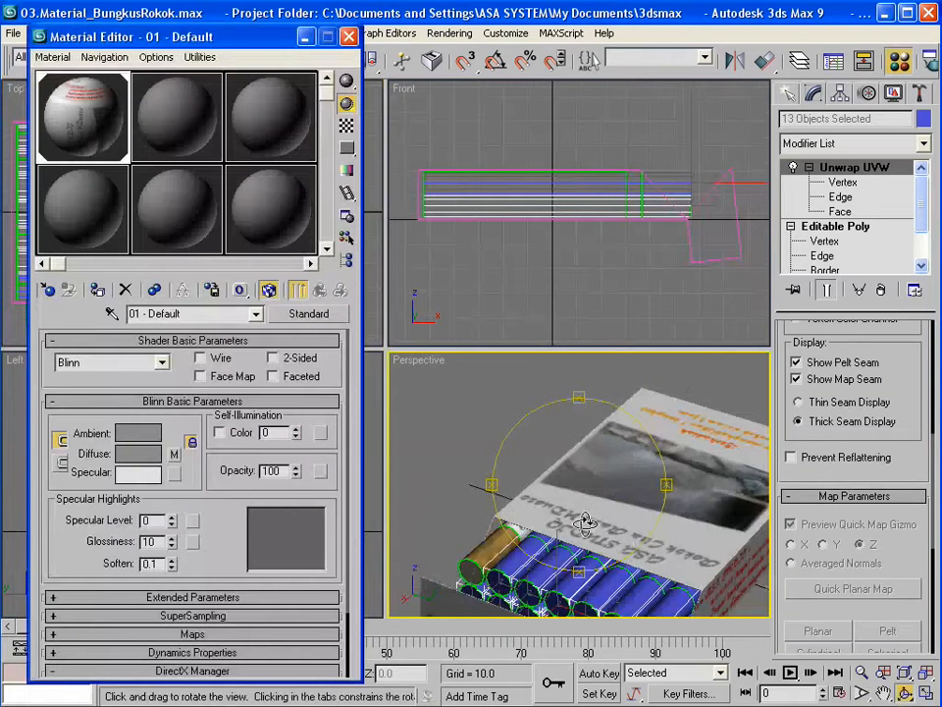
- Assign the textured 01 - Default material to the whole selection of cigarette cylinders
drag(440, 397, 557, 511)
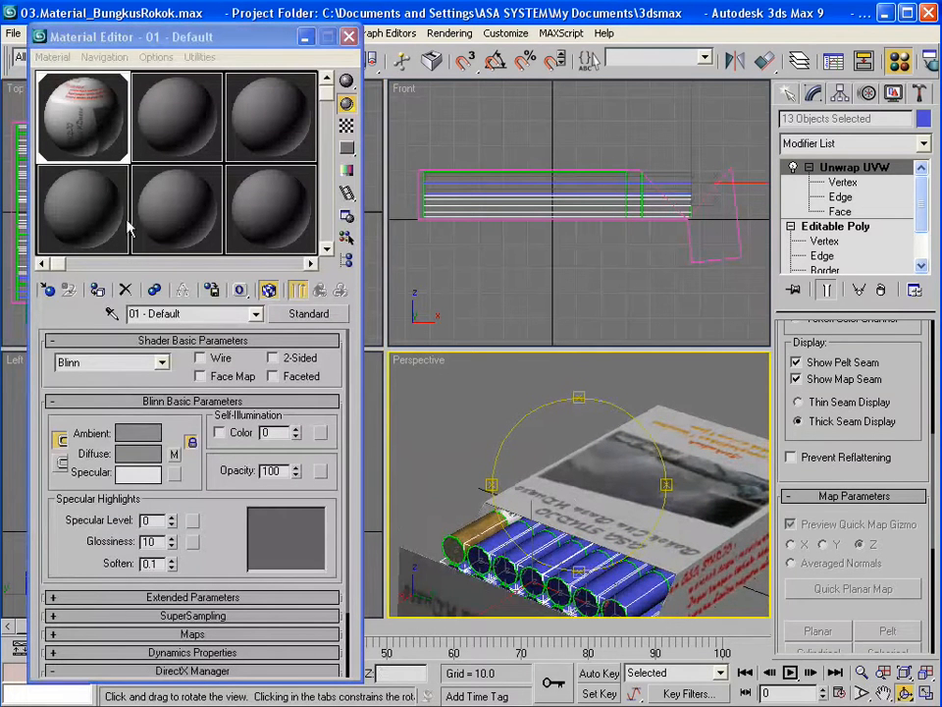
click(76, 118)
drag(76, 118, 518, 566)
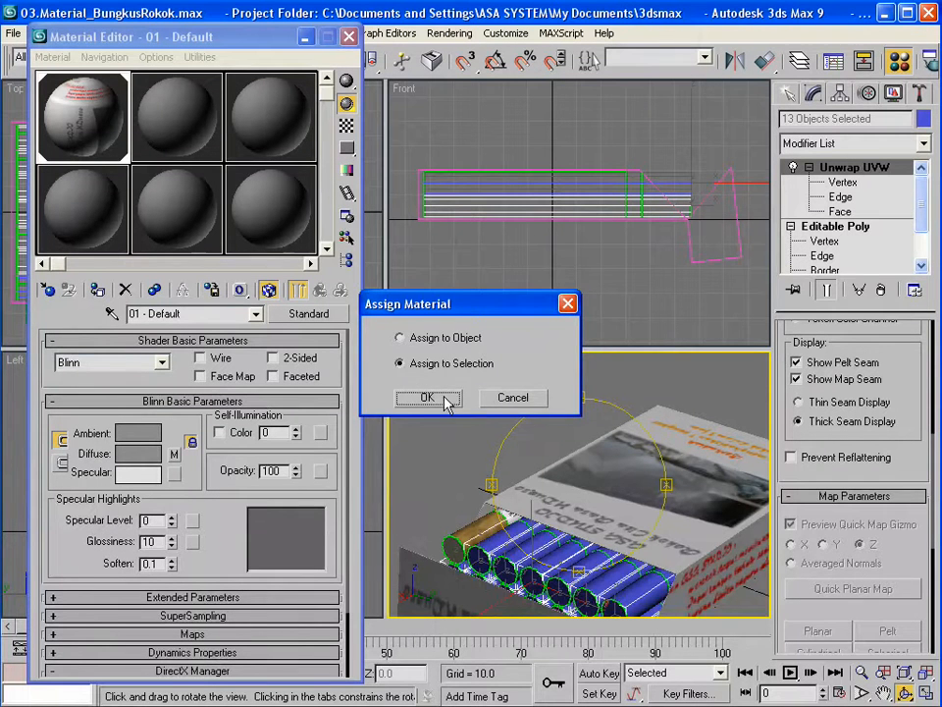
click(445, 400)
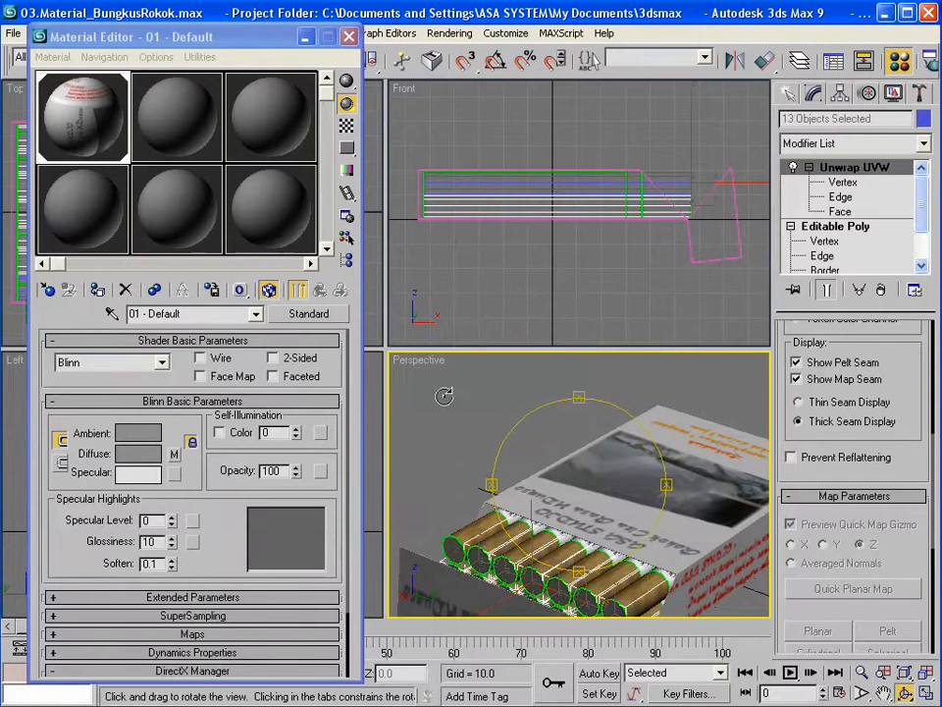
- Close the Material Editor, deselect the cylinders and inspect the textured cigarettes in the open pack
drag(585, 543, 563, 592)
key(ctrl+w)
click(883, 693)
drag(466, 523, 463, 463)
click(349, 37)
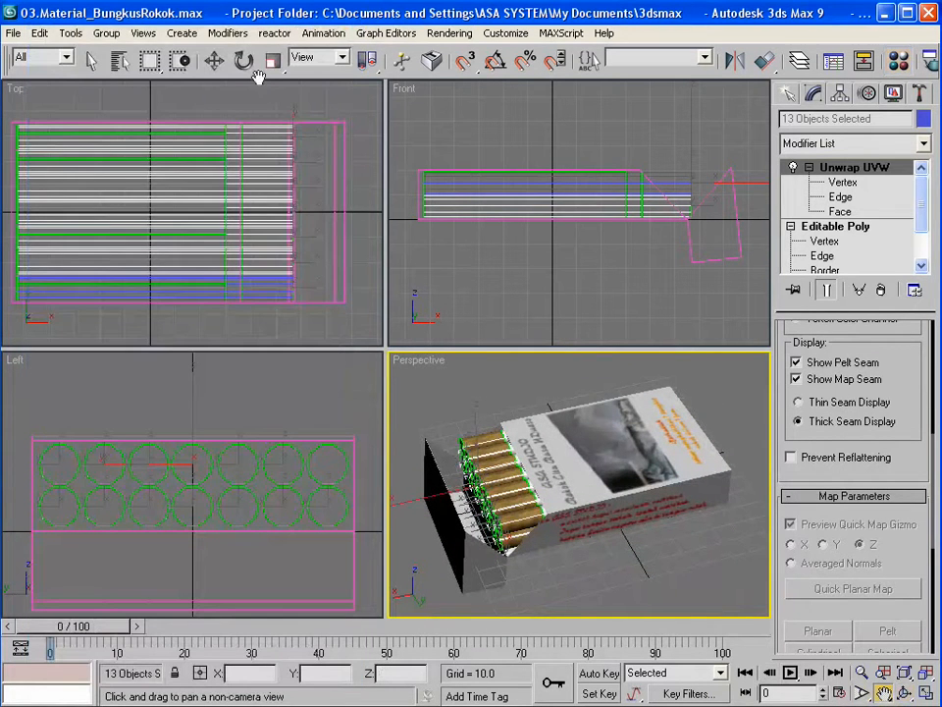
key(w)
click(461, 404)
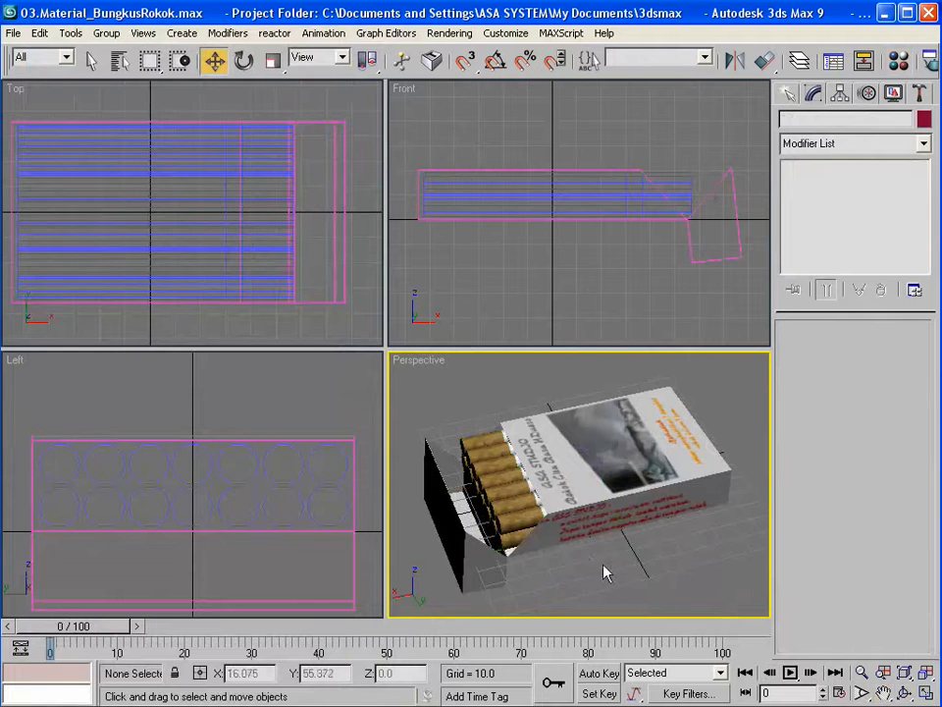
click(884, 693)
drag(538, 525, 552, 511)
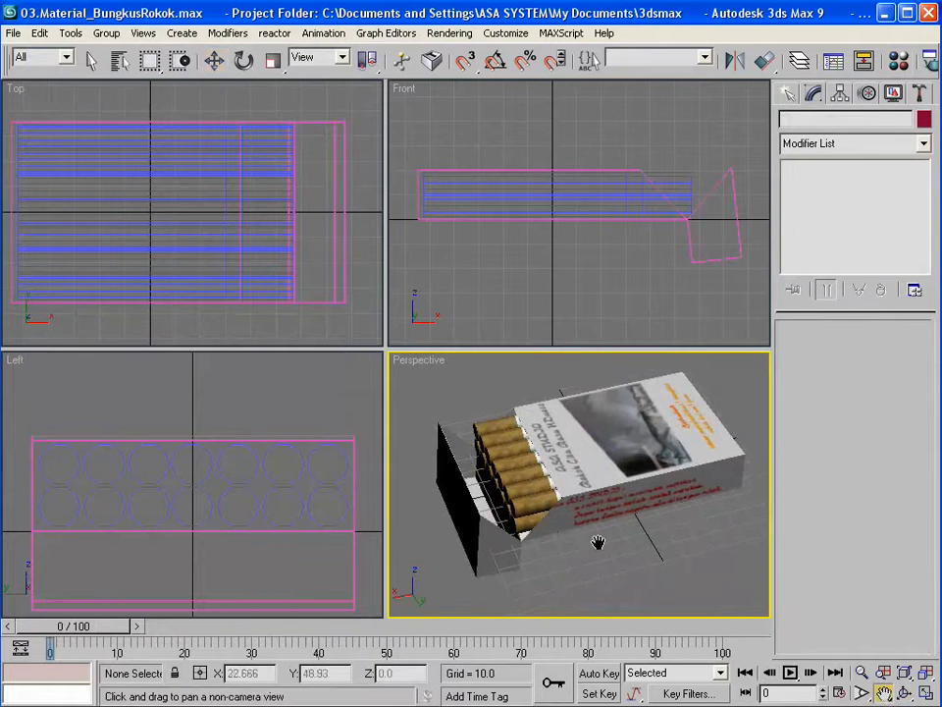
click(862, 694)
mouse_move(540, 455)
mouse_down()
mouse_move(538, 482)
mouse_move(536, 438)
mouse_up()
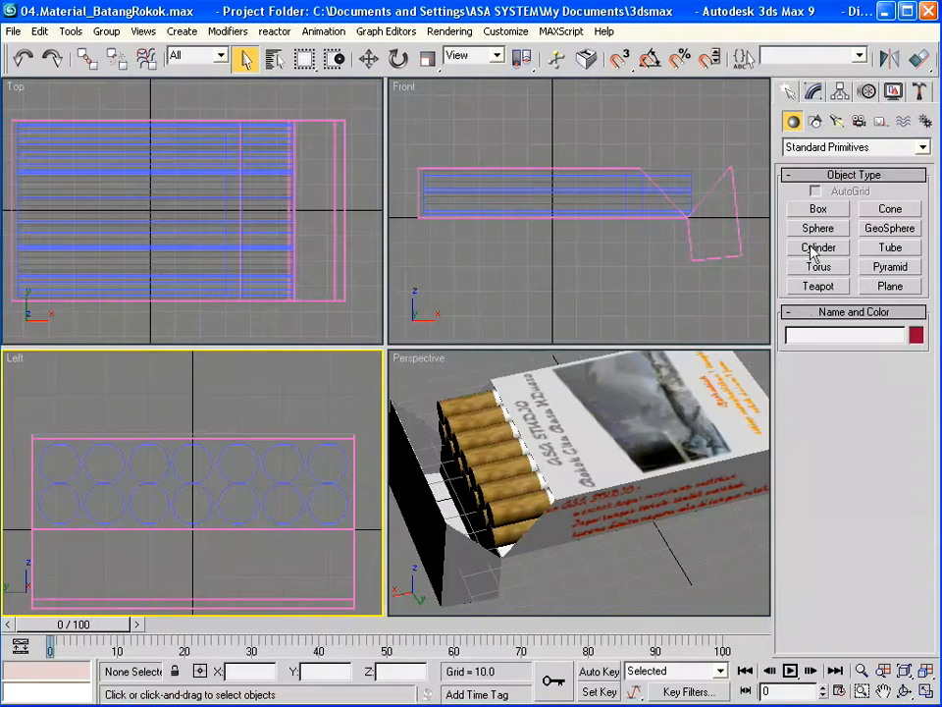
- Create a box in the Left view around the cigarette ends, about 19.2 long, 70.6 wide and -33.6 high
click(819, 210)
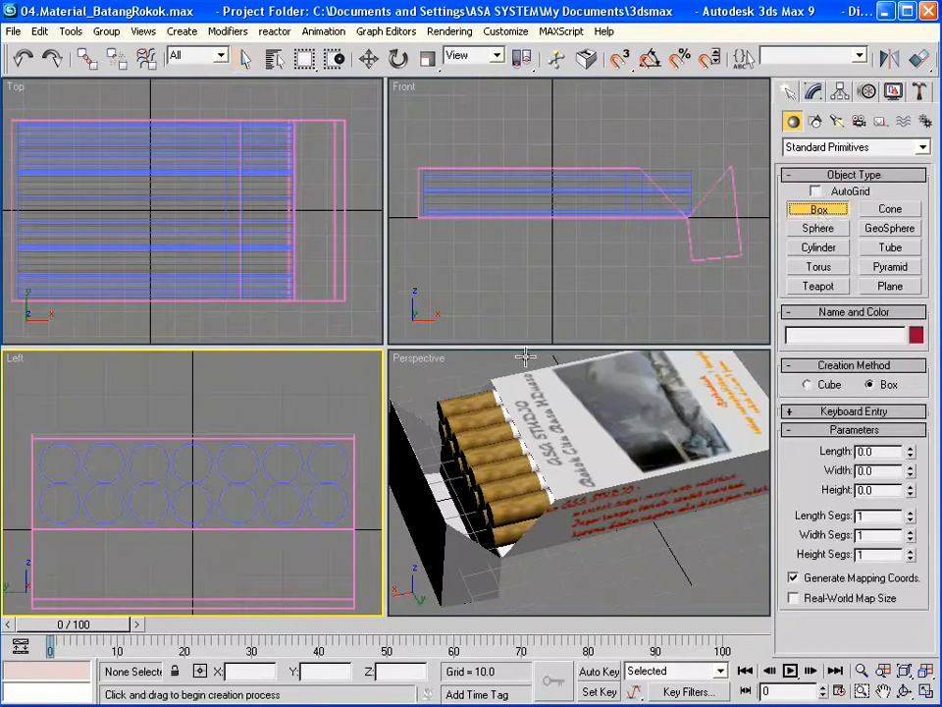
right_click(177, 402)
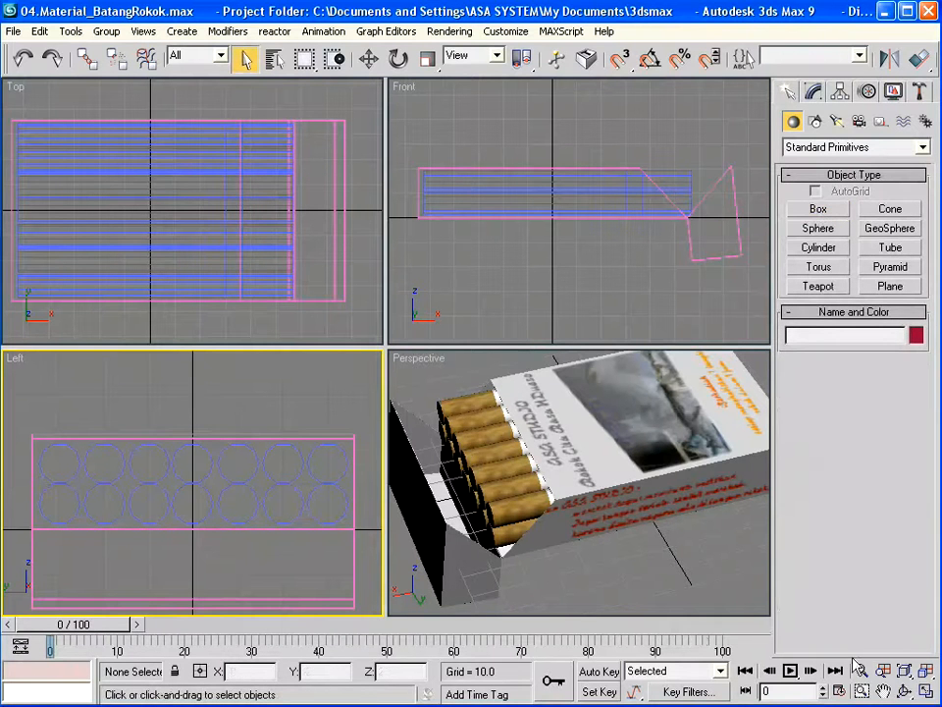
click(926, 694)
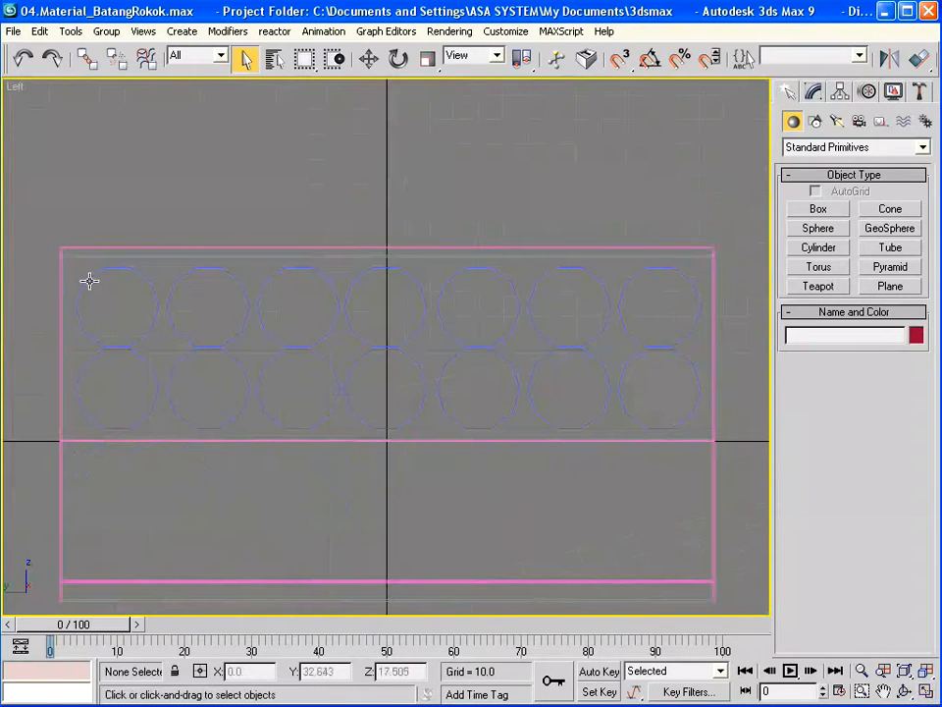
click(825, 211)
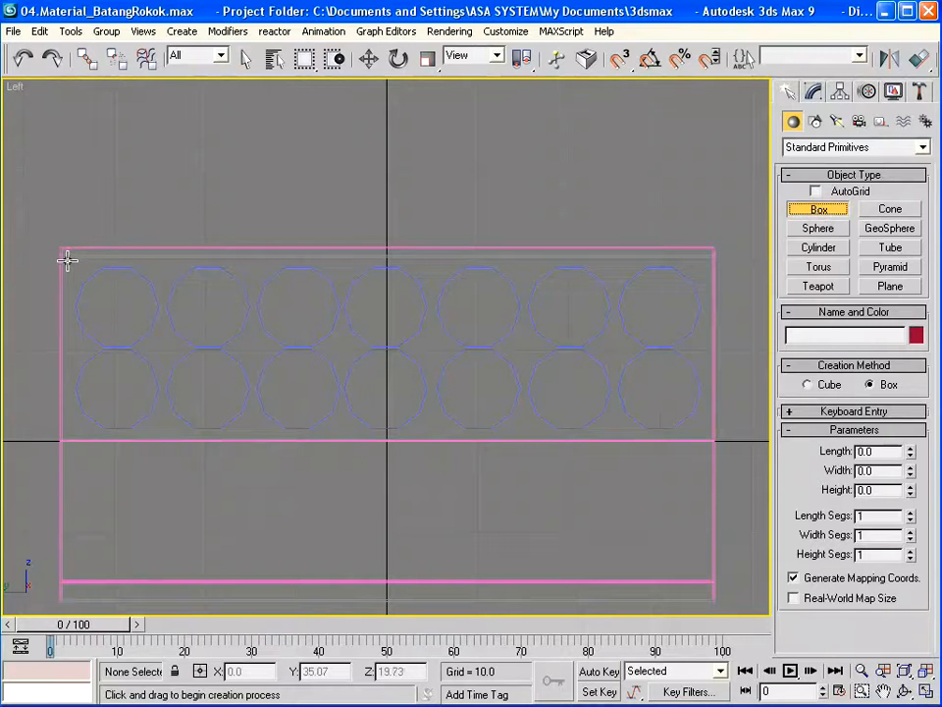
drag(67, 261, 709, 435)
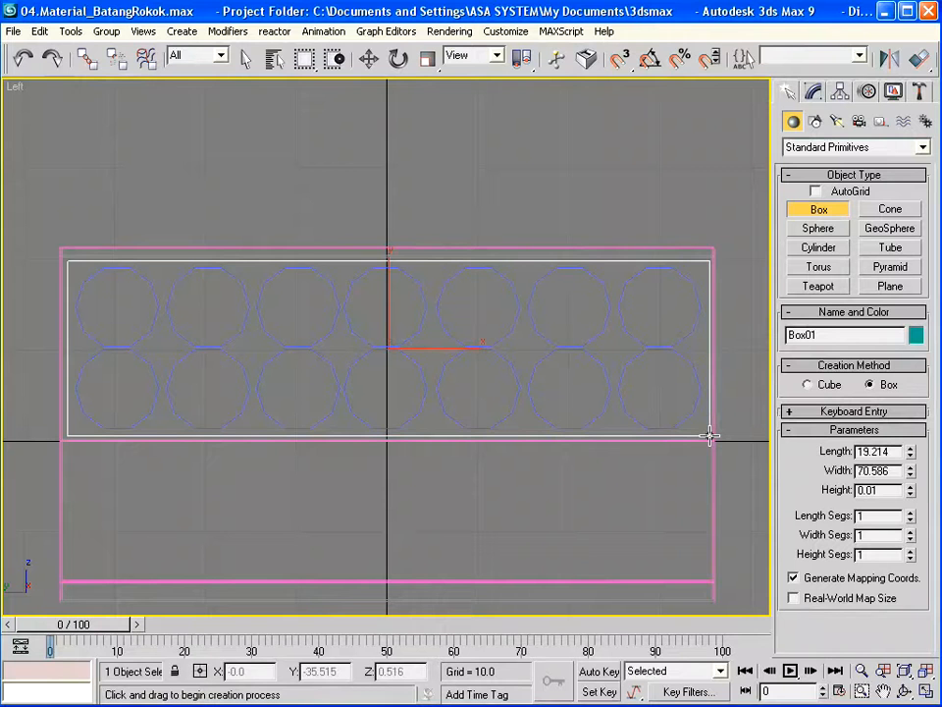
drag(710, 436, 711, 434)
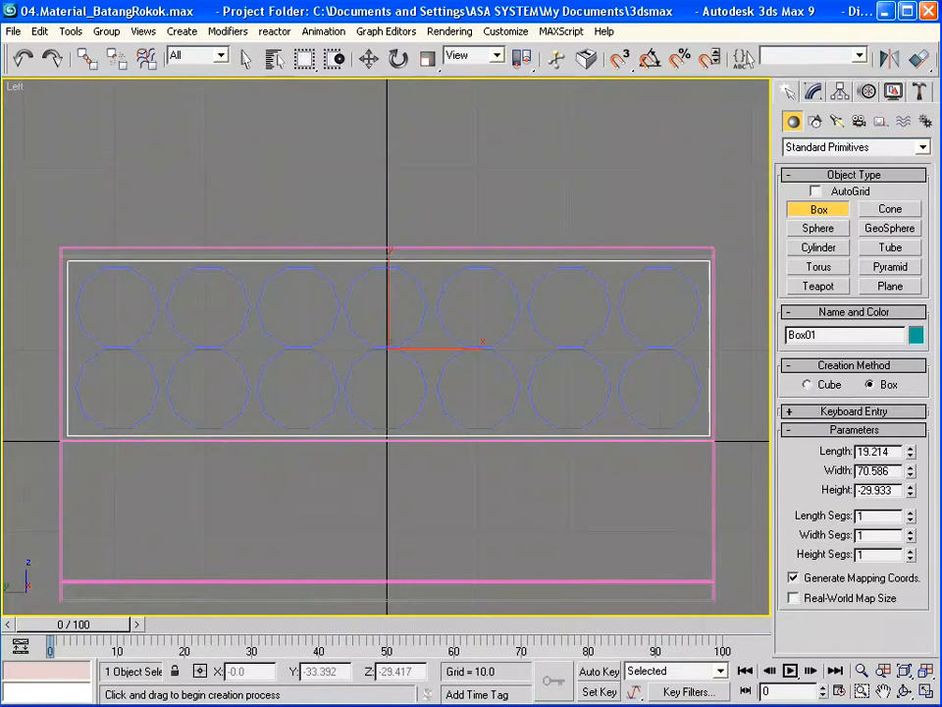
click(927, 693)
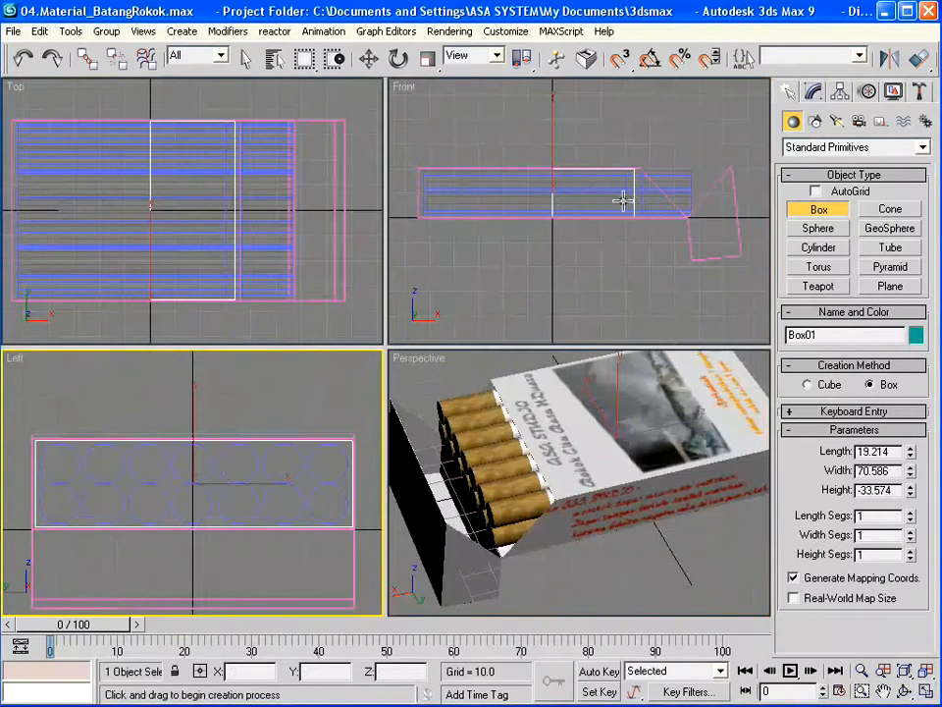
- Move the box along X to about 24.8 so it wraps the filter ends at the pack's opening
click(368, 60)
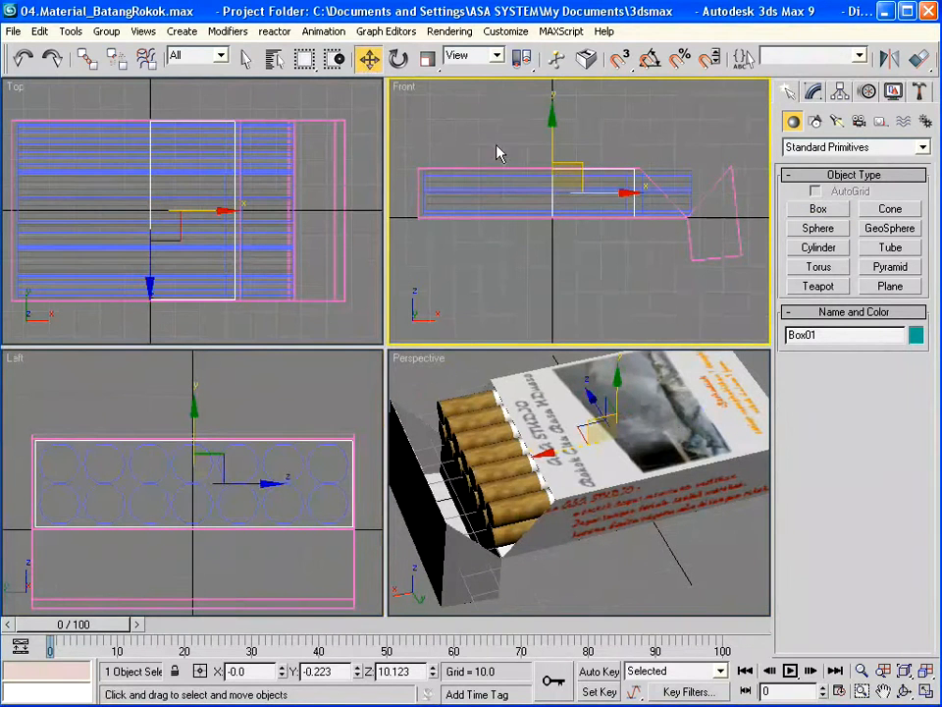
click(176, 162)
drag(629, 193, 693, 194)
- Rotate the pack's lid Tutup in the Front view to about 77 degrees around Y
key(e)
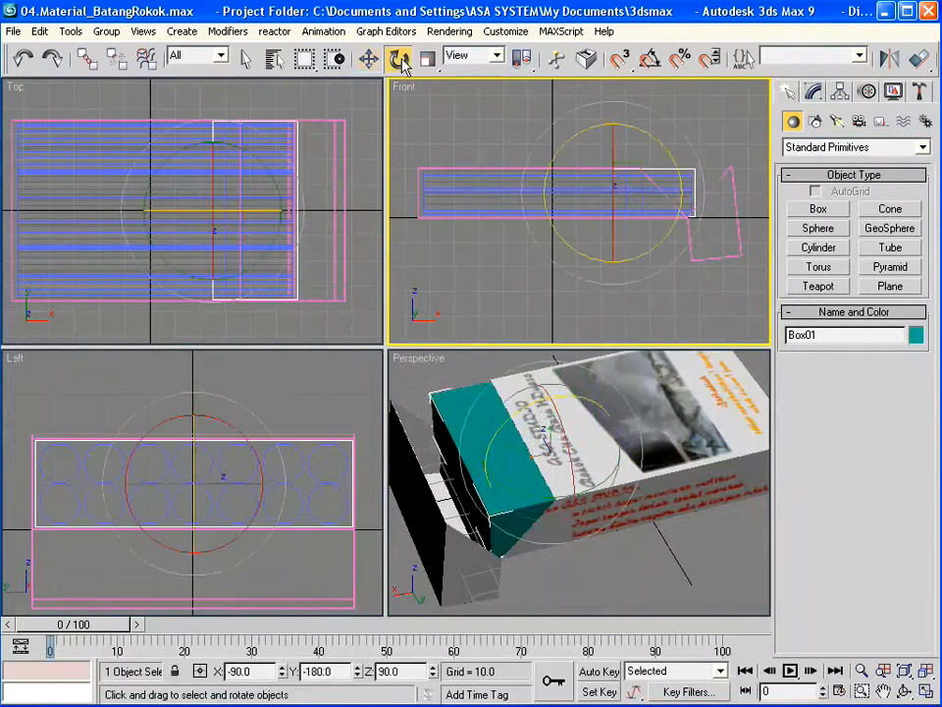
click(622, 197)
mouse_move(622, 194)
mouse_down()
mouse_move(621, 362)
mouse_move(623, 212)
mouse_up()
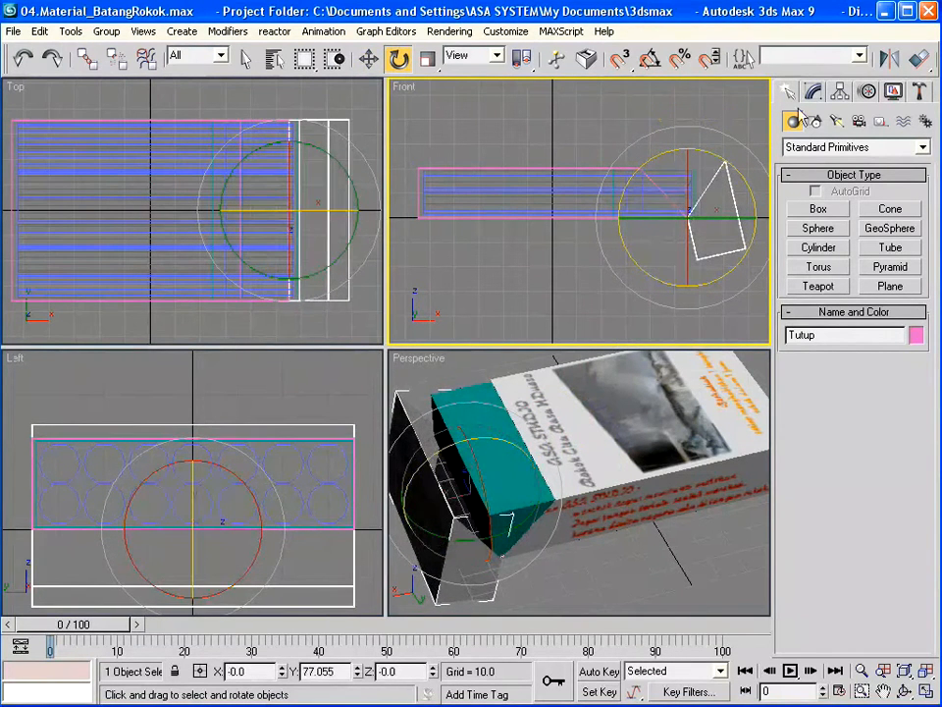
- Select Box01 by name and rename it Kertas Bungkus
click(814, 98)
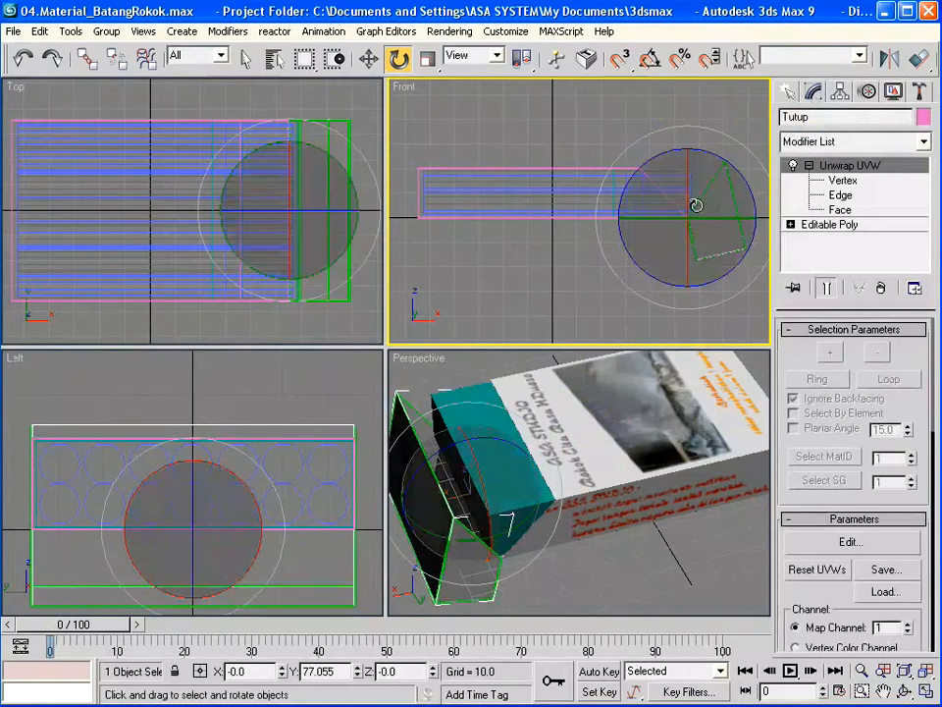
key(w)
click(694, 169)
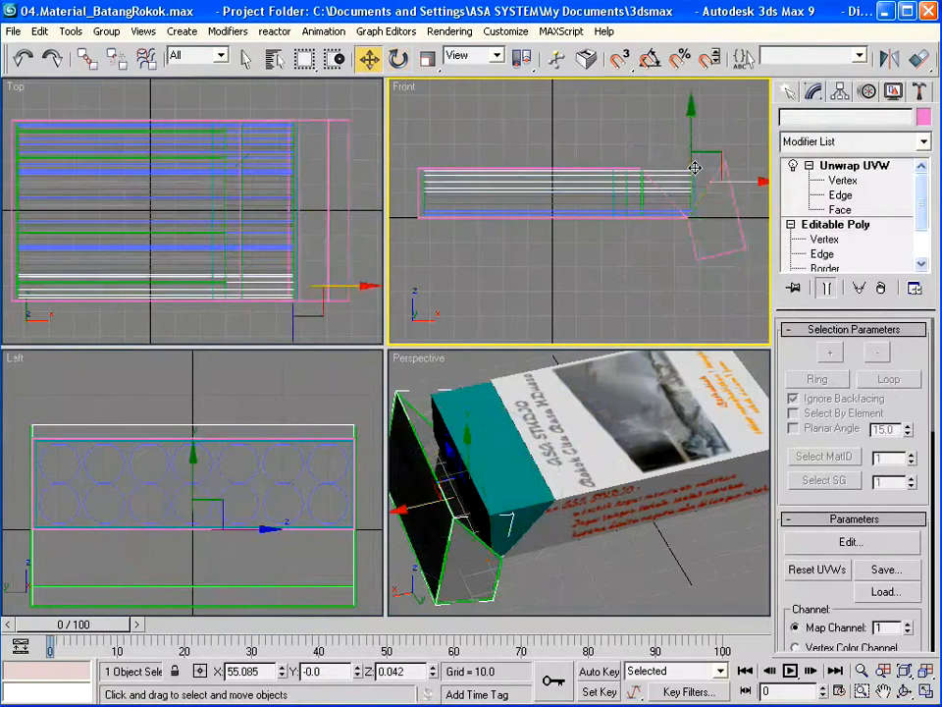
click(675, 205)
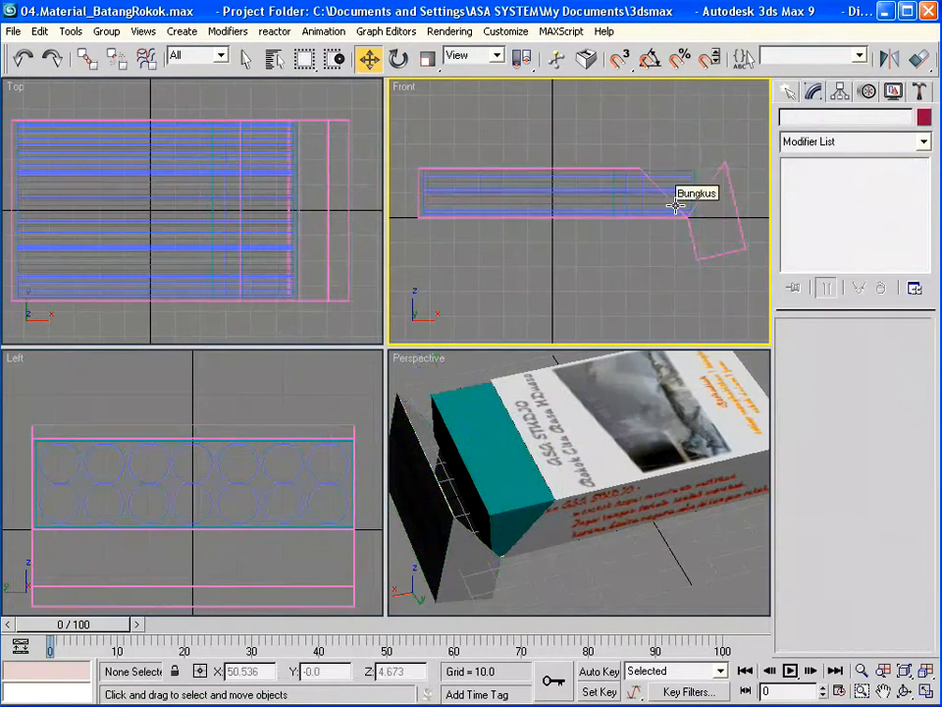
key(h)
click(312, 195)
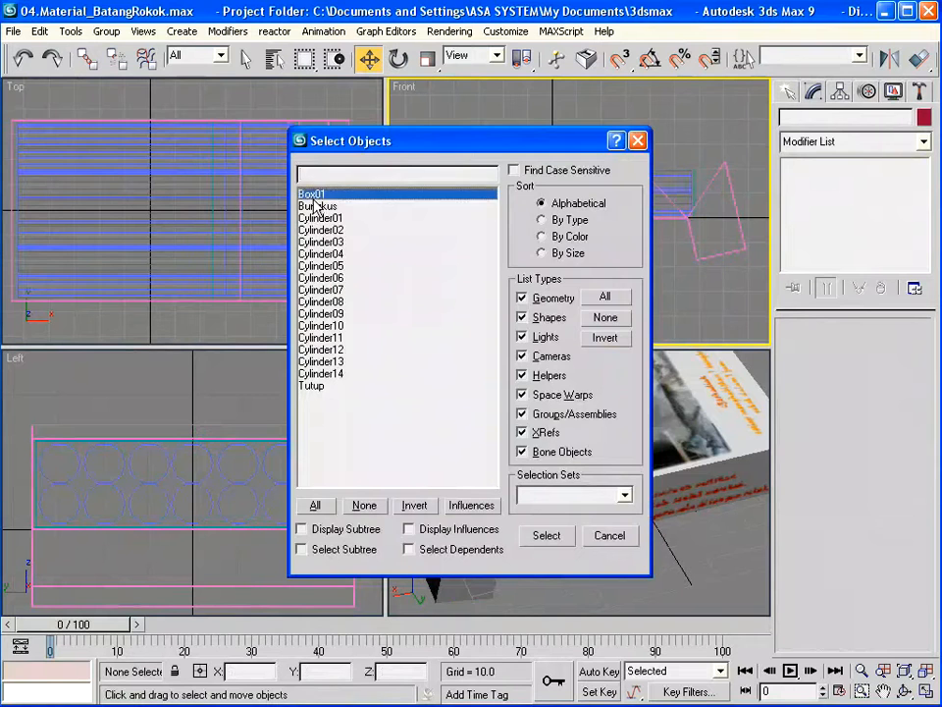
click(545, 536)
click(828, 116)
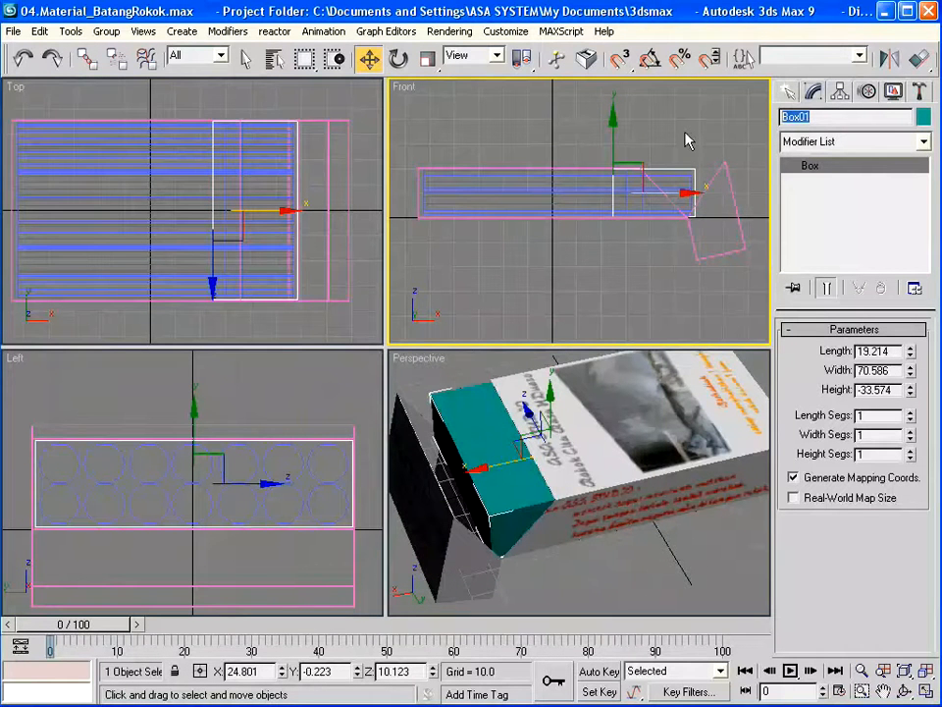
text(Kertas Bungkus)
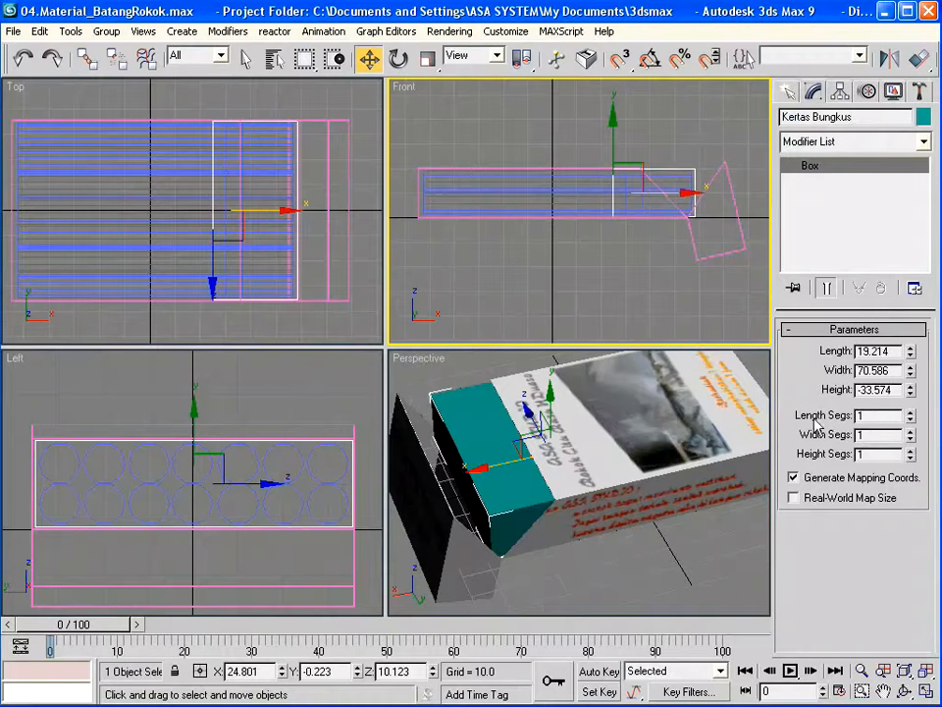
- Set the Kertas Bungkus box to 6 length segments, 12 width segments and 6 height segments
drag(911, 421, 912, 439)
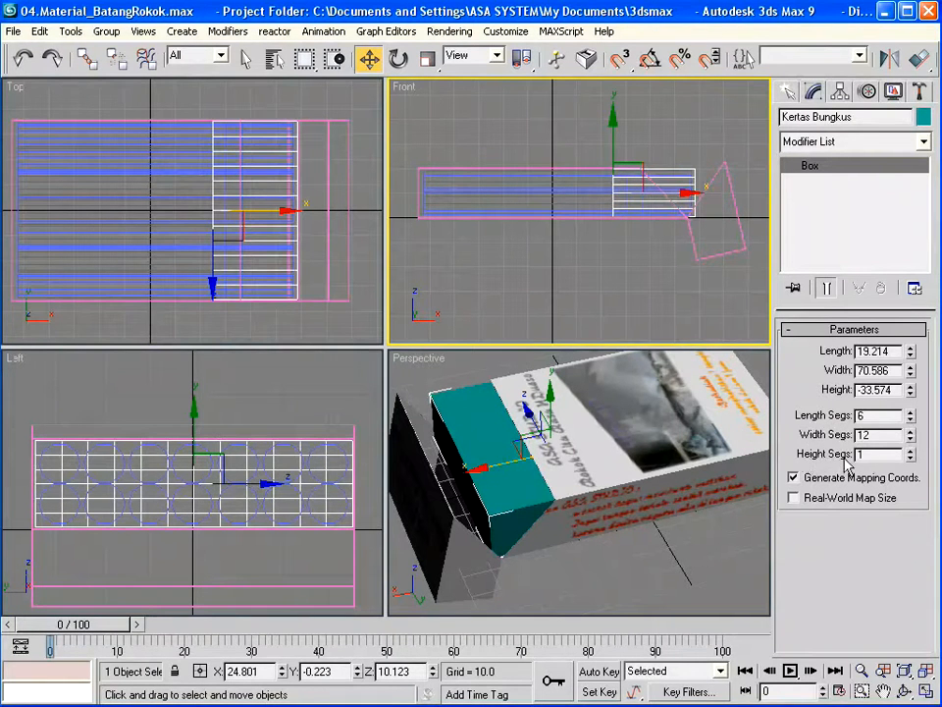
click(911, 451)
click(911, 450)
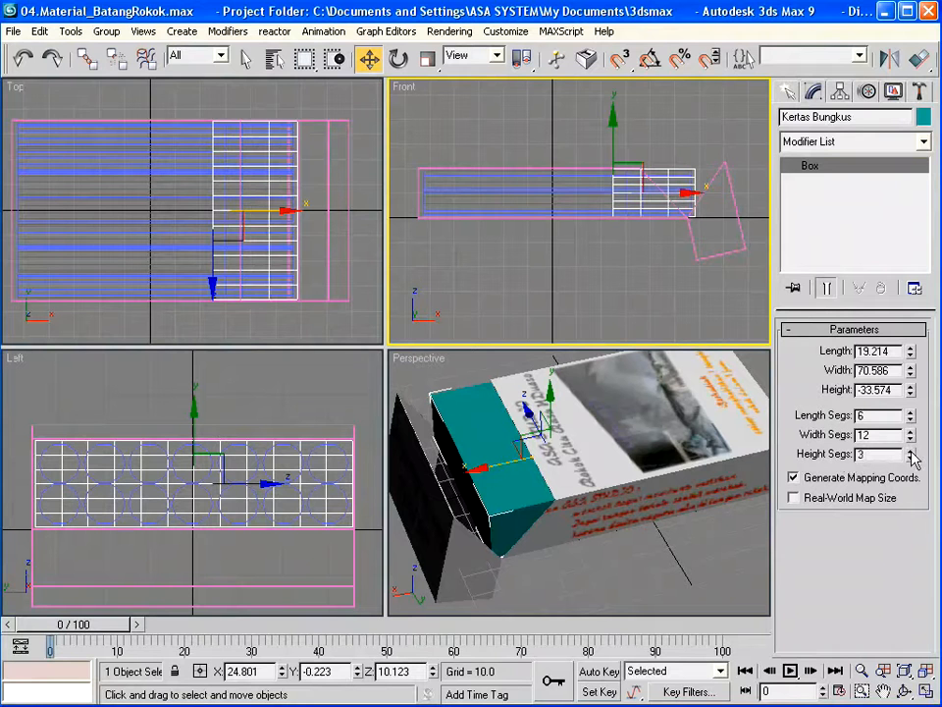
click(911, 450)
click(911, 451)
click(911, 451)
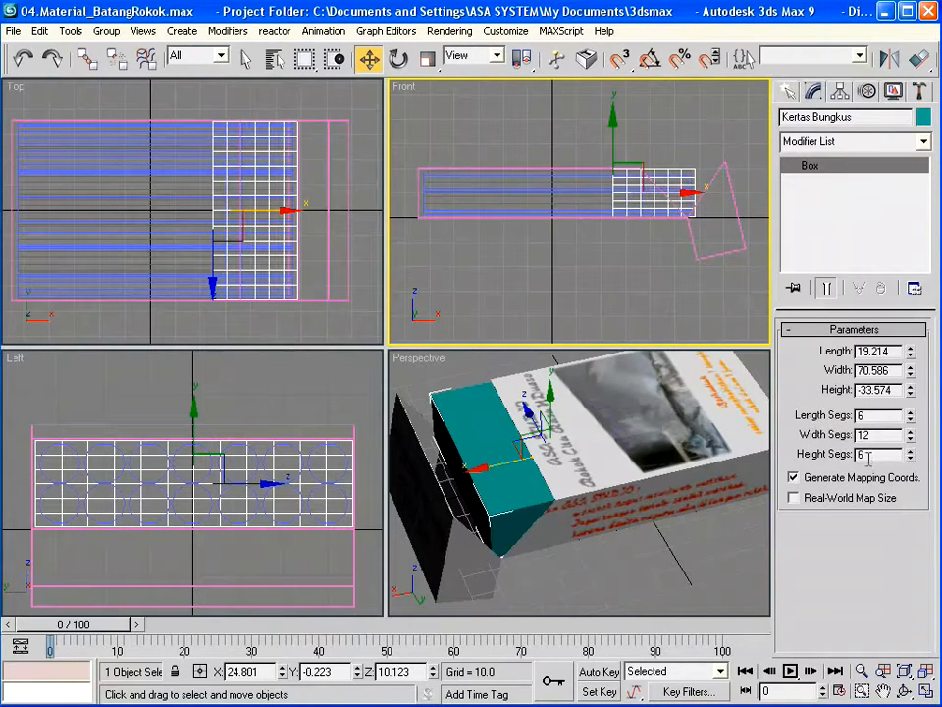
- Convert Kertas Bungkus to an Editable Poly and hide all unselected objects
right_click(651, 194)
mouse_move(721, 355)
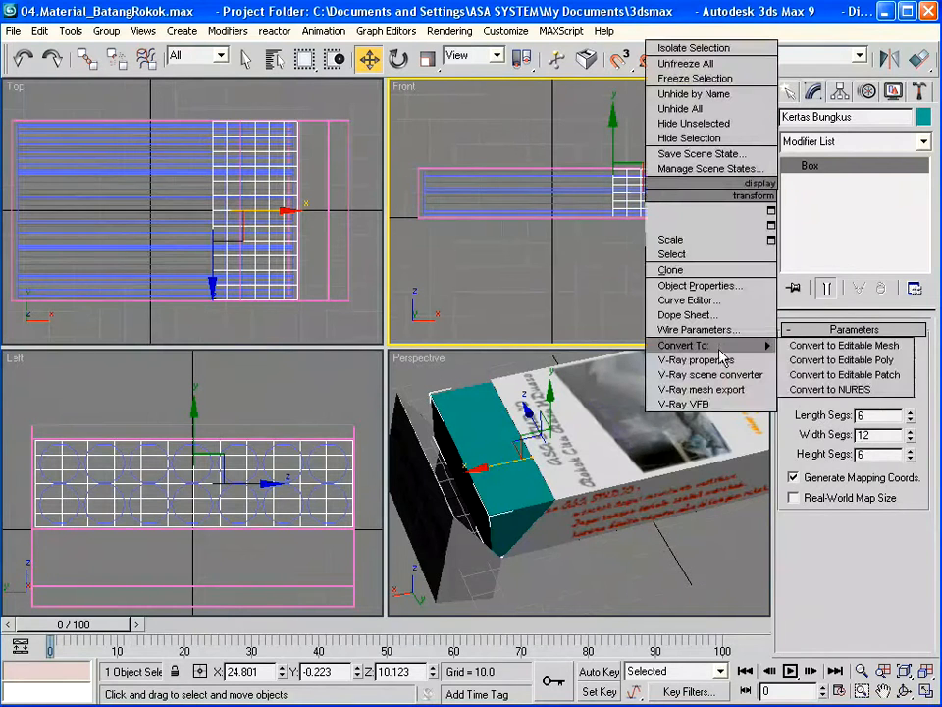
click(851, 363)
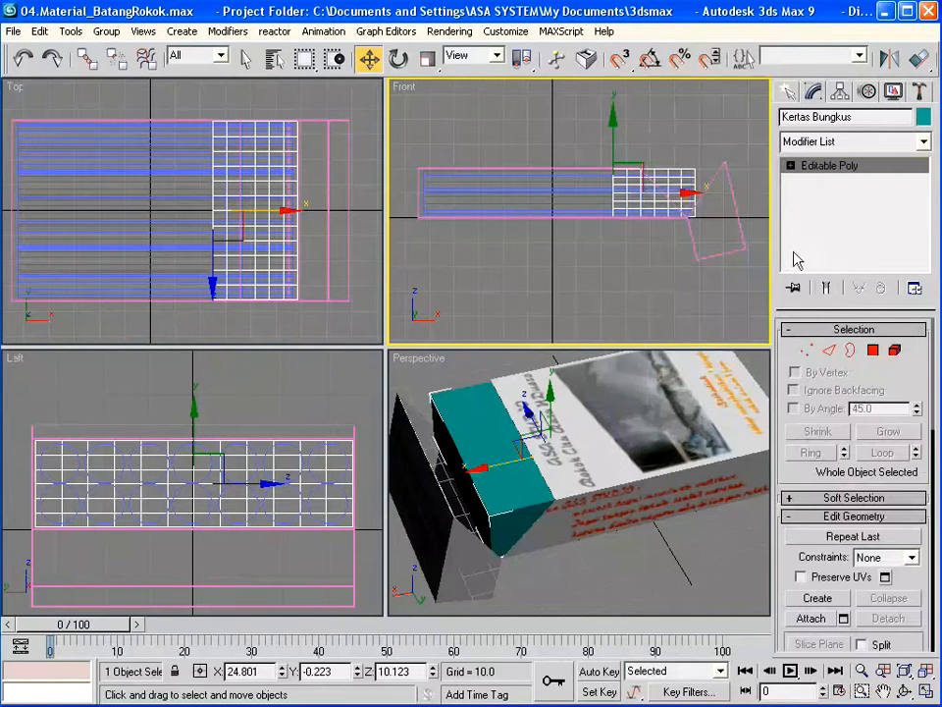
right_click(670, 181)
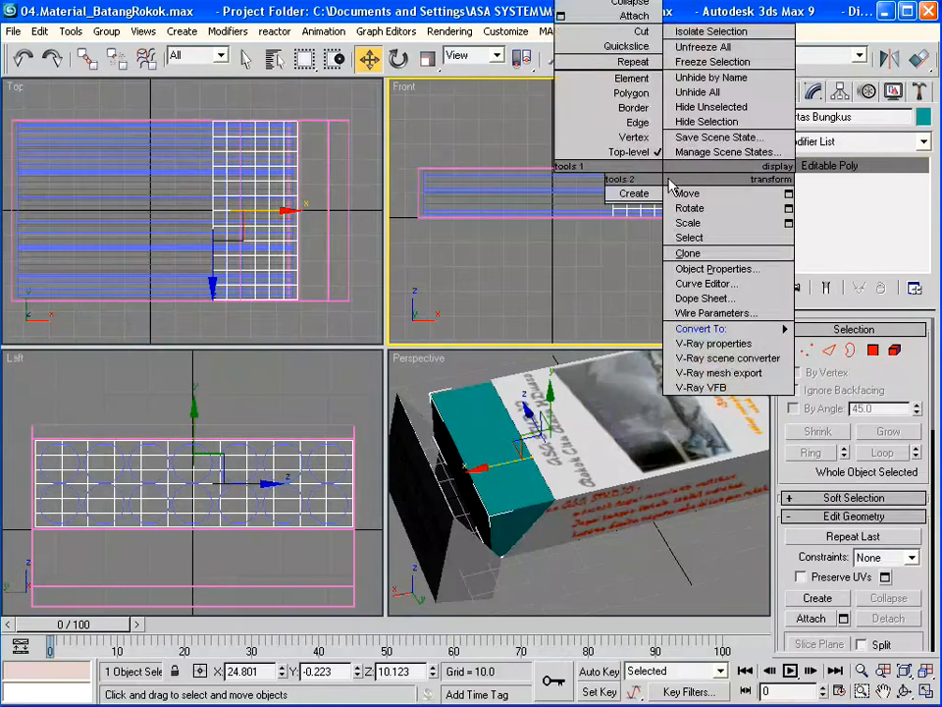
click(697, 106)
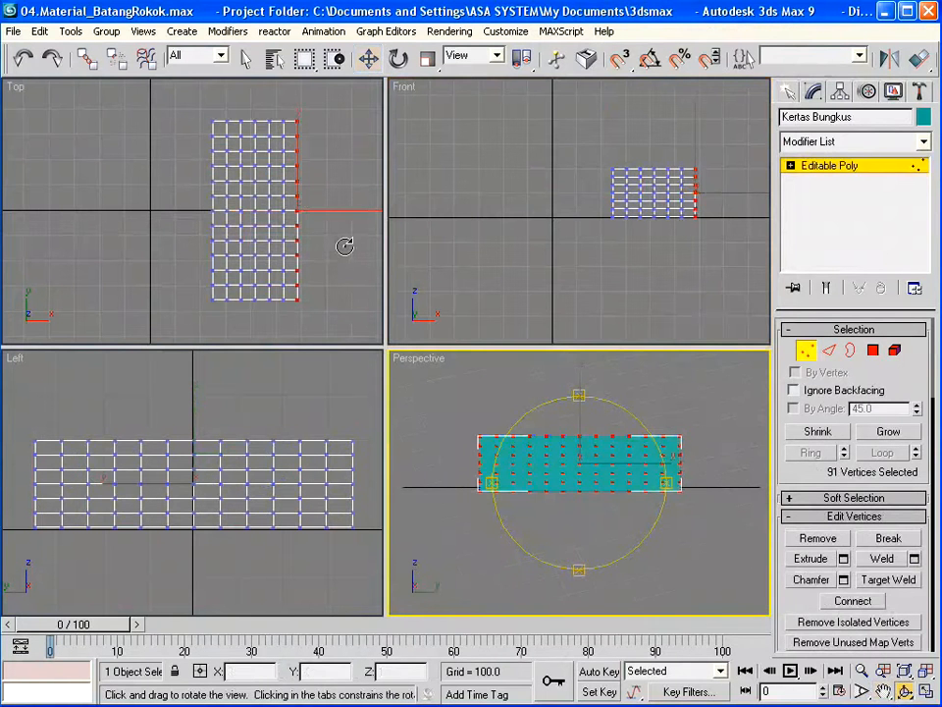
click(874, 350)
key(w)
click(488, 440)
ctrl+click(505, 440)
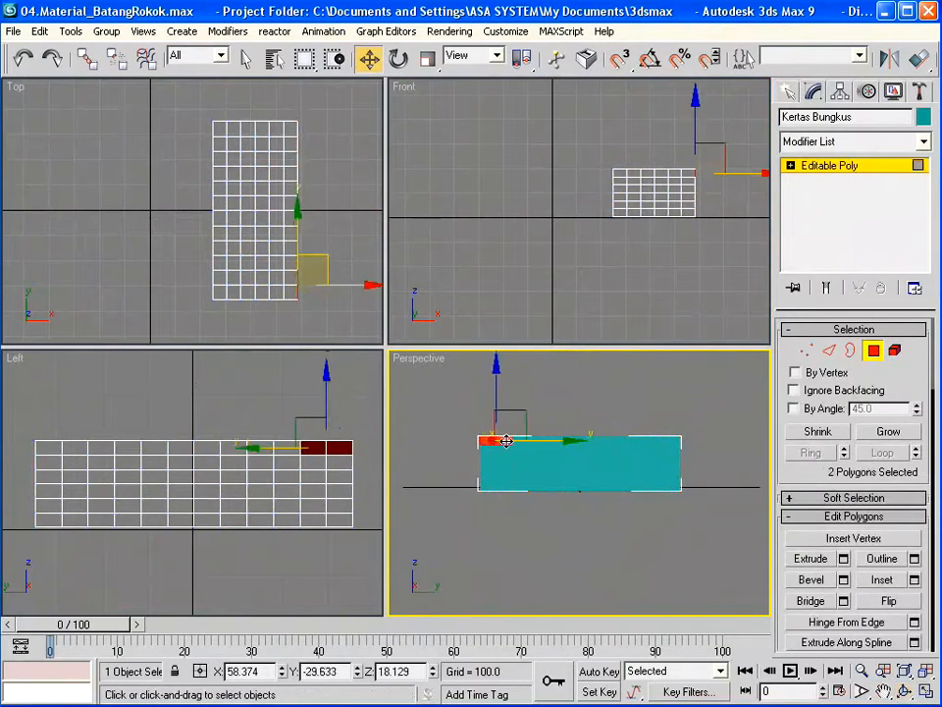
ctrl+click(536, 440)
ctrl+click(551, 440)
ctrl+click(563, 440)
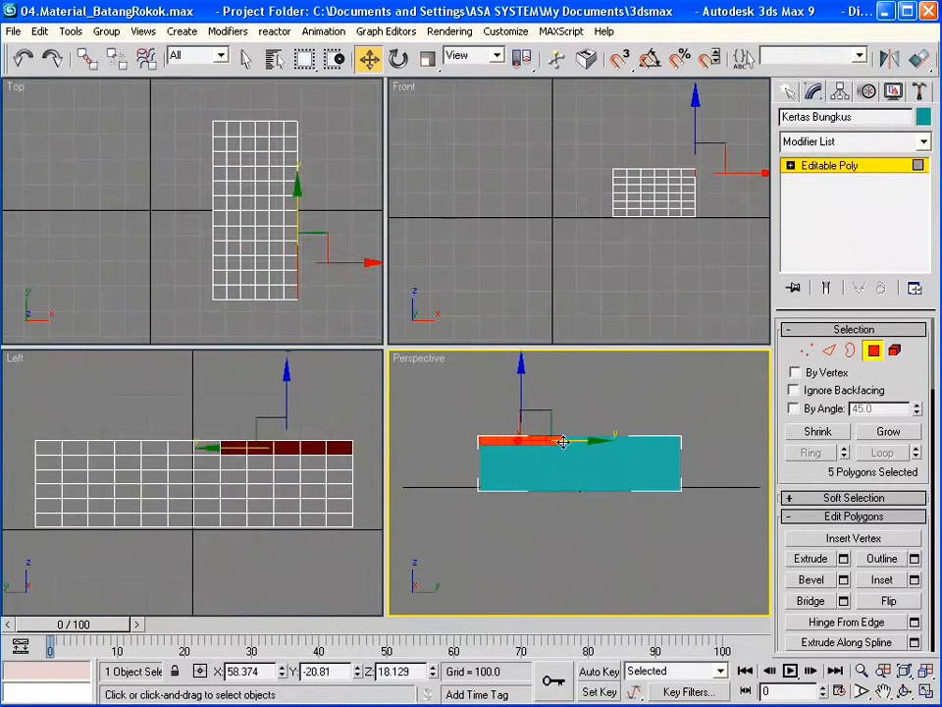
ctrl+click(570, 441)
ctrl+click(588, 443)
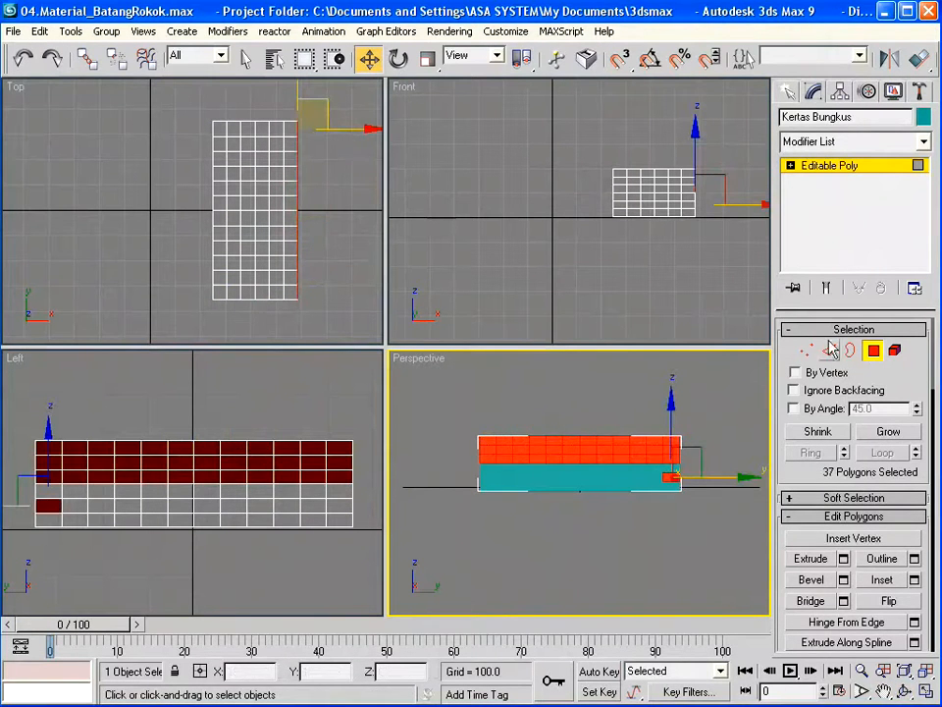
click(57, 105)
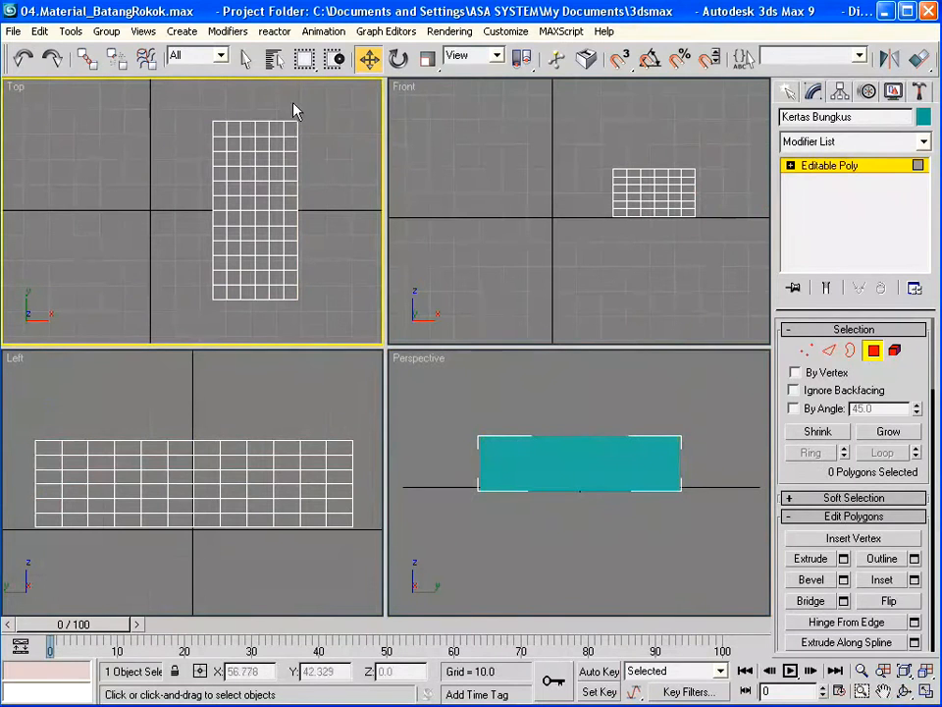
- Select only the polygons of both end faces of Kertas Bungkus, excluding the adjoining side strips, and delete them
drag(294, 102, 351, 316)
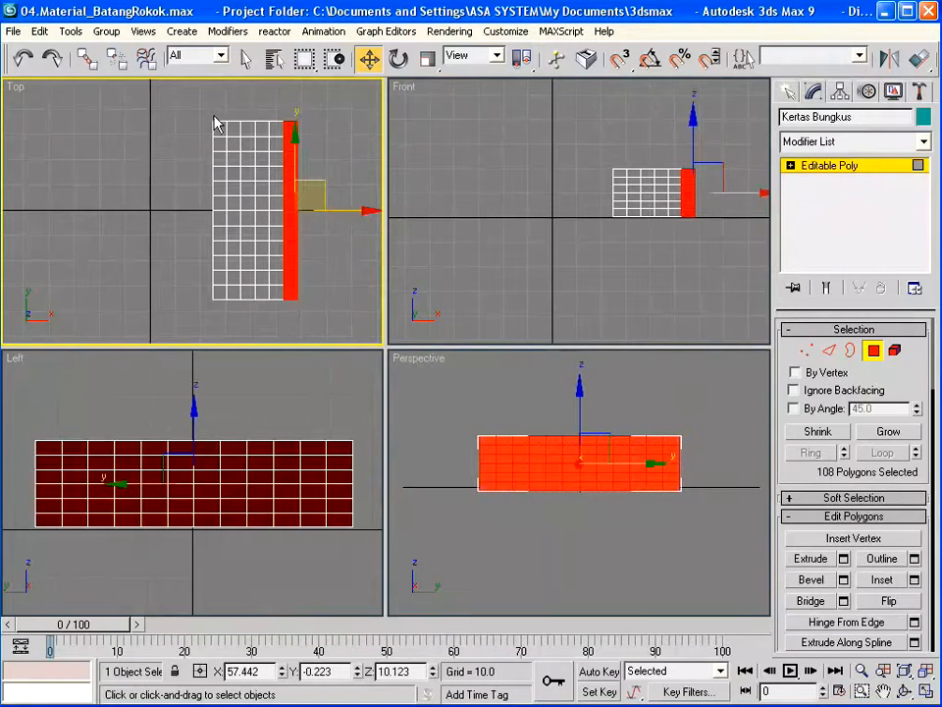
drag(193, 95, 296, 322)
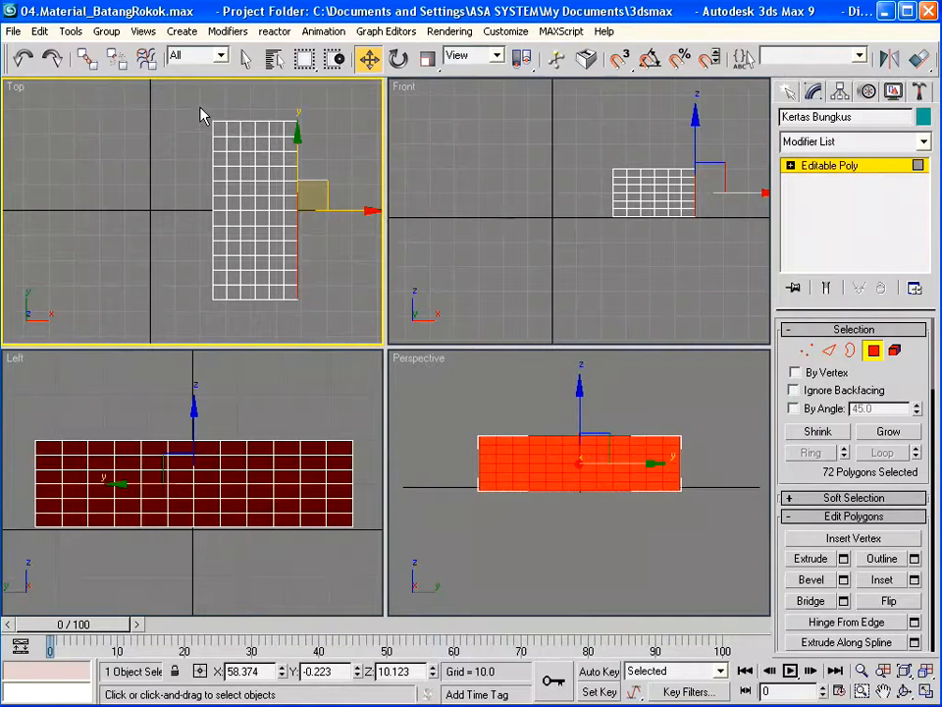
drag(194, 102, 220, 327)
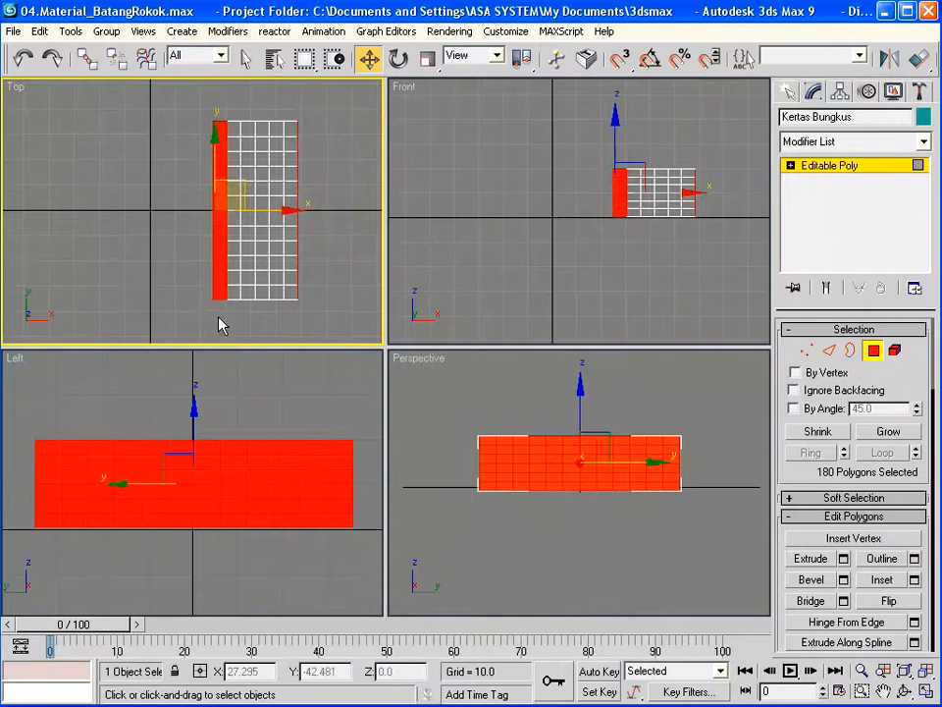
ctrl+drag(220, 100, 225, 322)
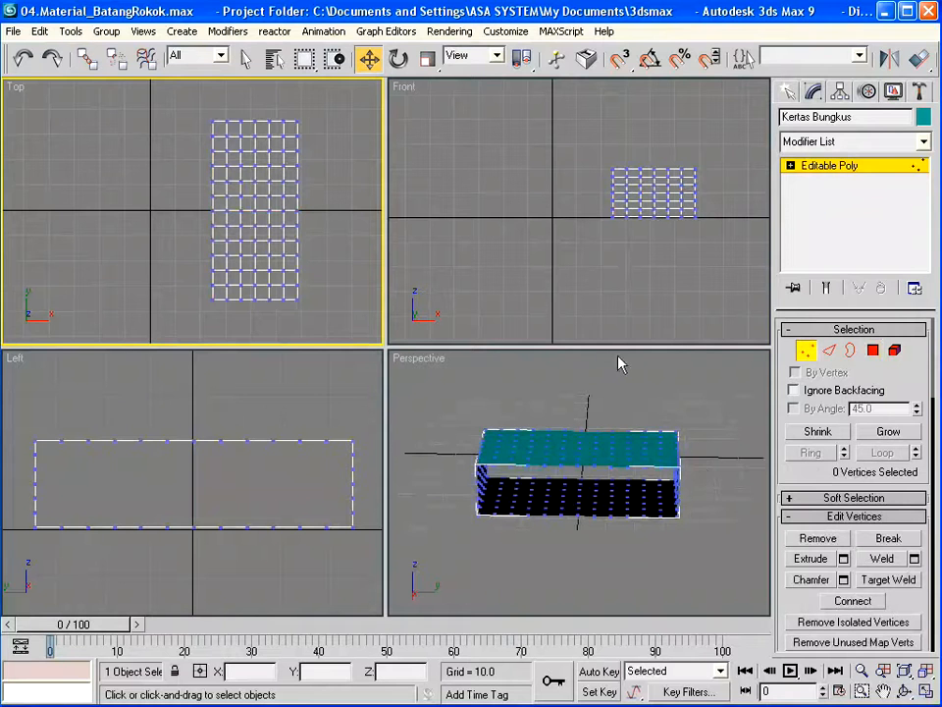
- Select the edges crossing two strips of the upper face, excluding those on the lower face, and delete them to open two slots
click(830, 350)
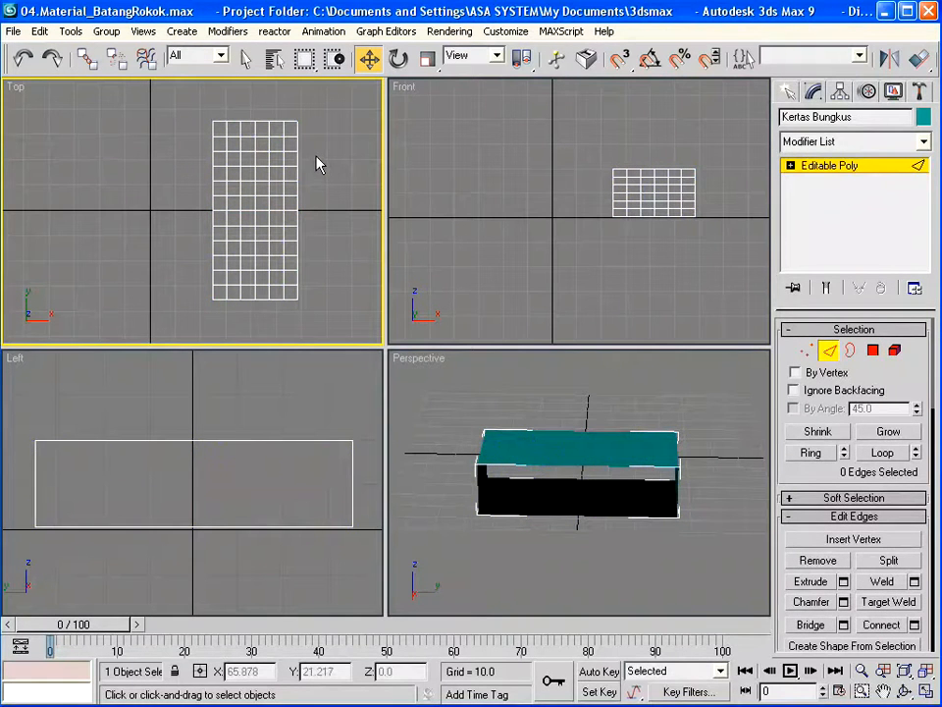
drag(316, 157, 236, 163)
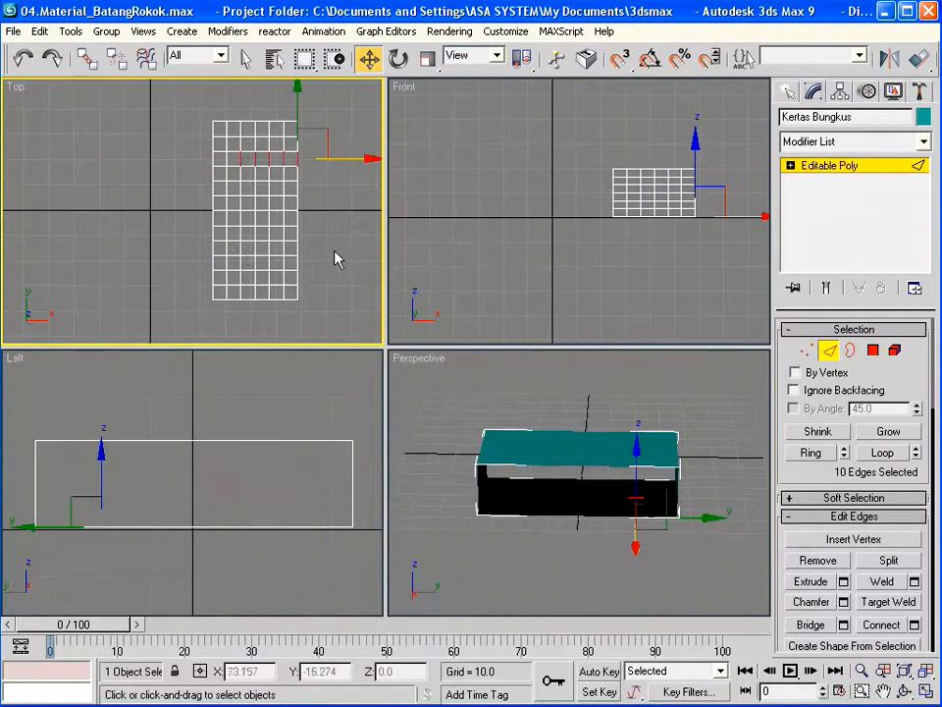
ctrl+drag(325, 249, 236, 252)
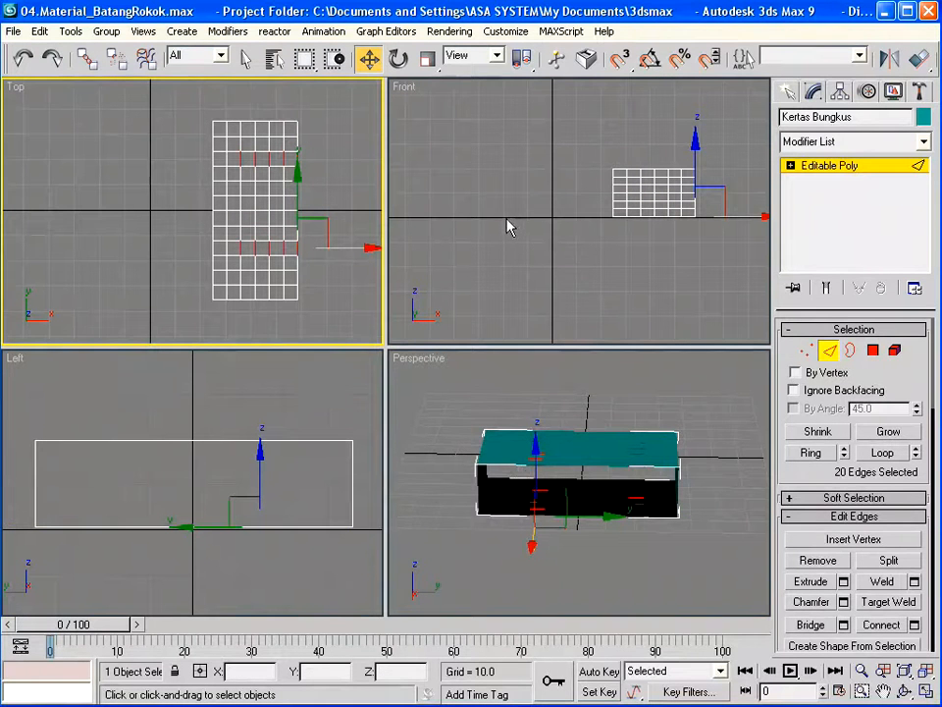
drag(535, 201, 742, 279)
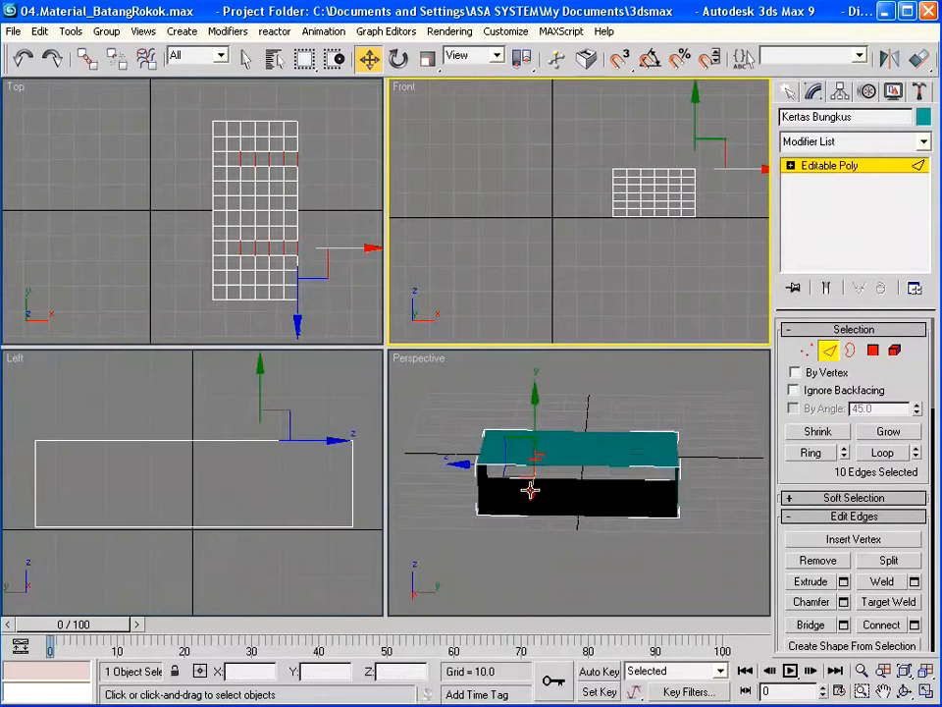
click(486, 295)
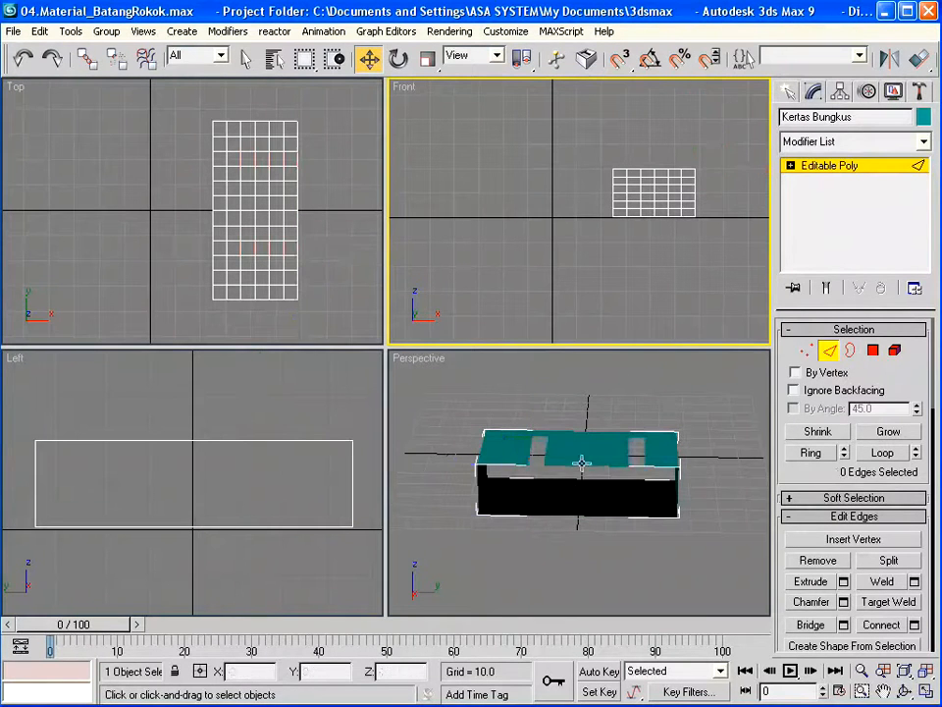
- Collapse the two corner vertices at the closed end of the first slot, nearer the negative Y end, into one point
click(806, 351)
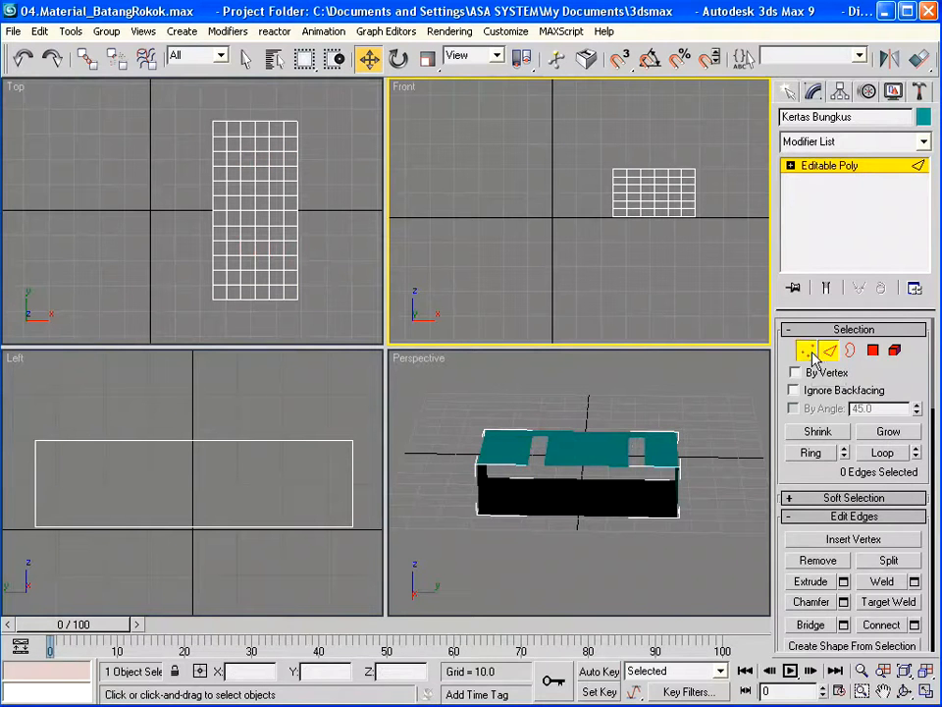
click(863, 692)
drag(609, 535, 593, 434)
middle_drag(589, 433, 568, 517)
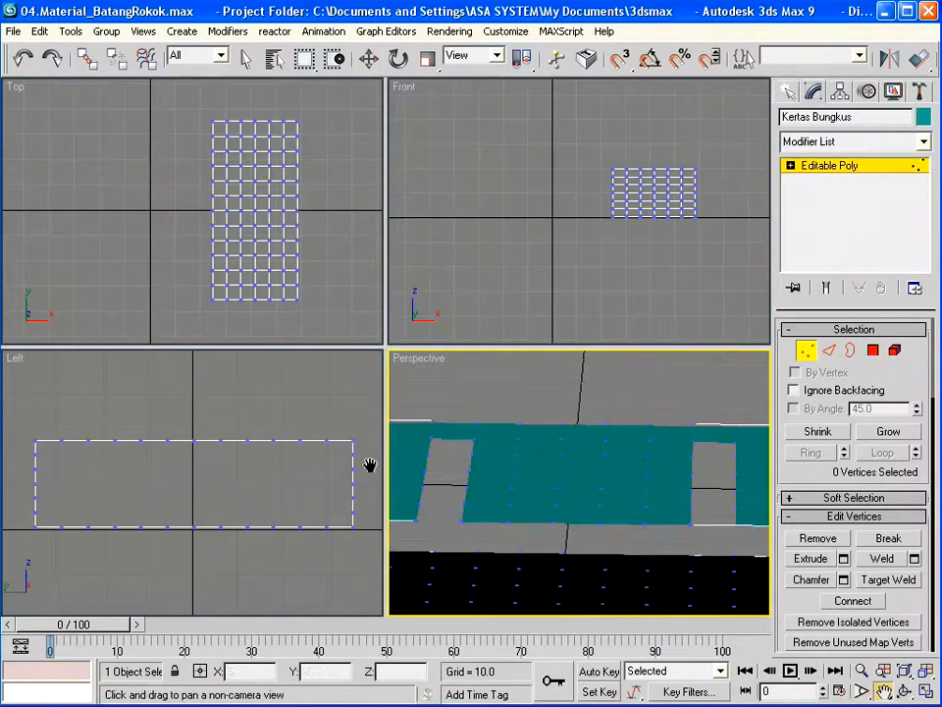
click(245, 59)
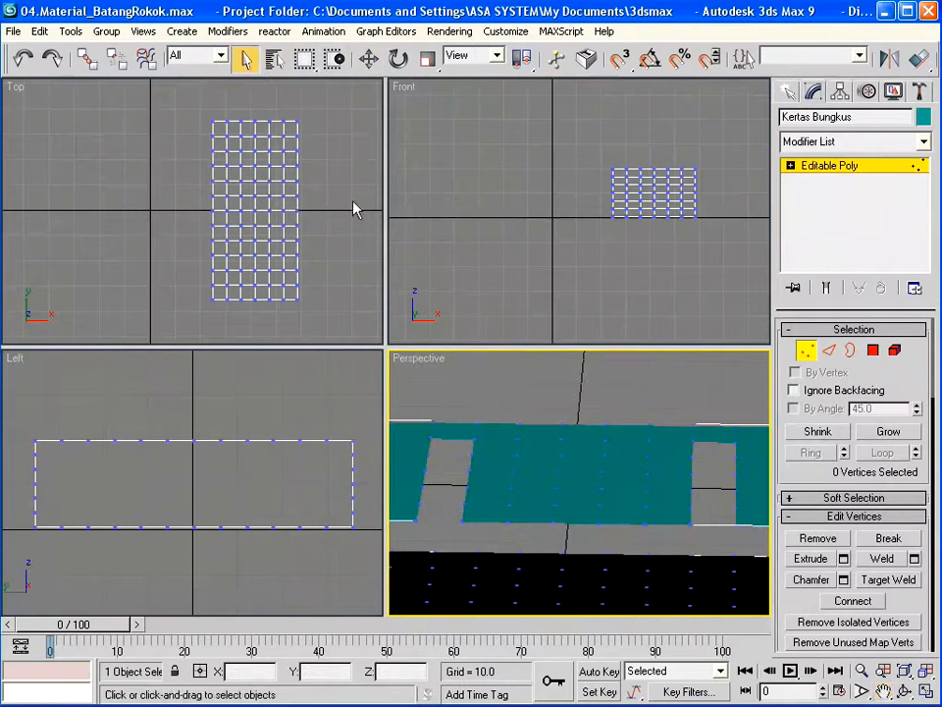
click(432, 436)
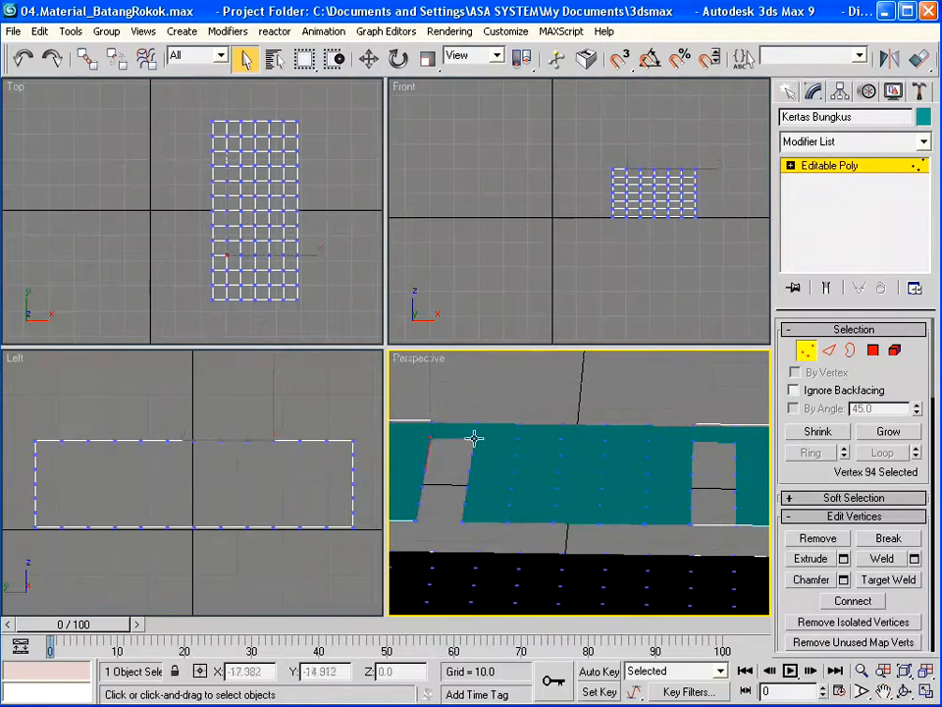
ctrl+click(474, 437)
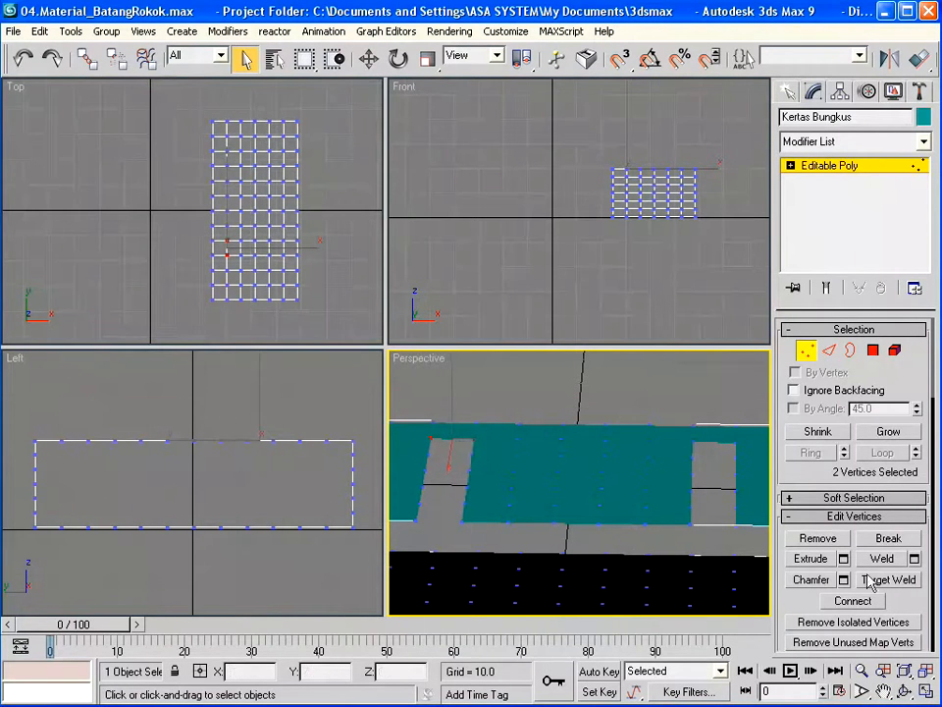
drag(916, 608, 904, 377)
drag(915, 542, 914, 454)
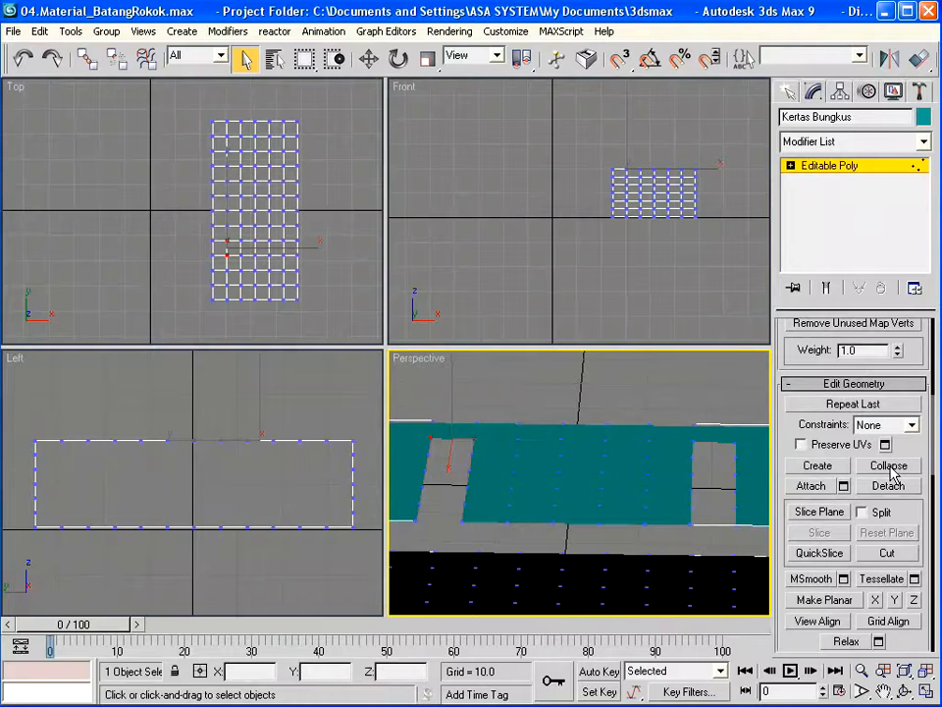
click(890, 467)
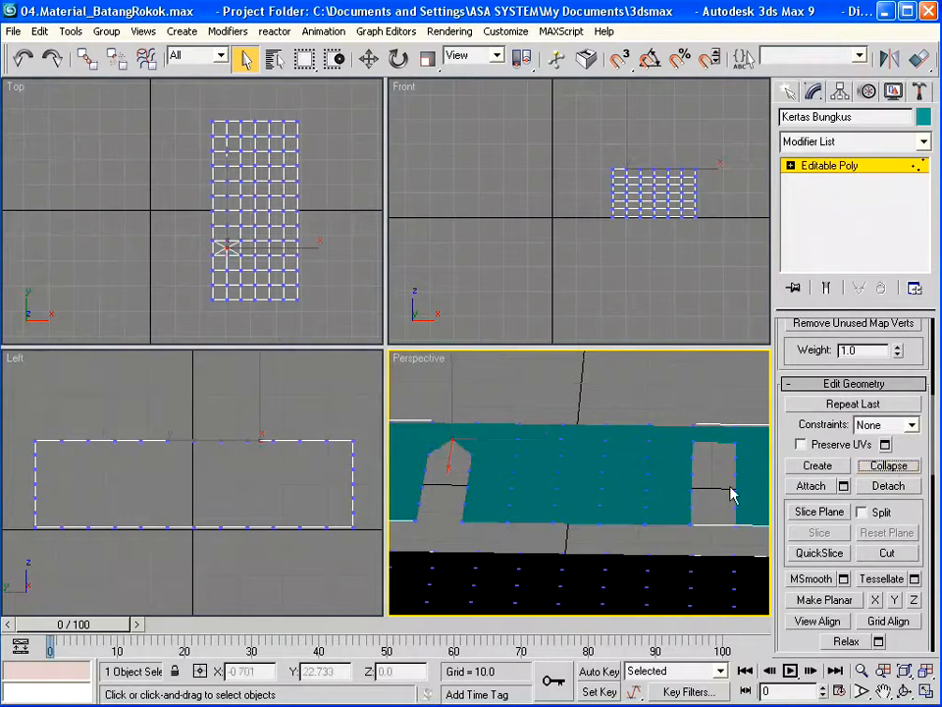
- Collapse the two corner vertices at the closed end of the second slot into one point
click(694, 441)
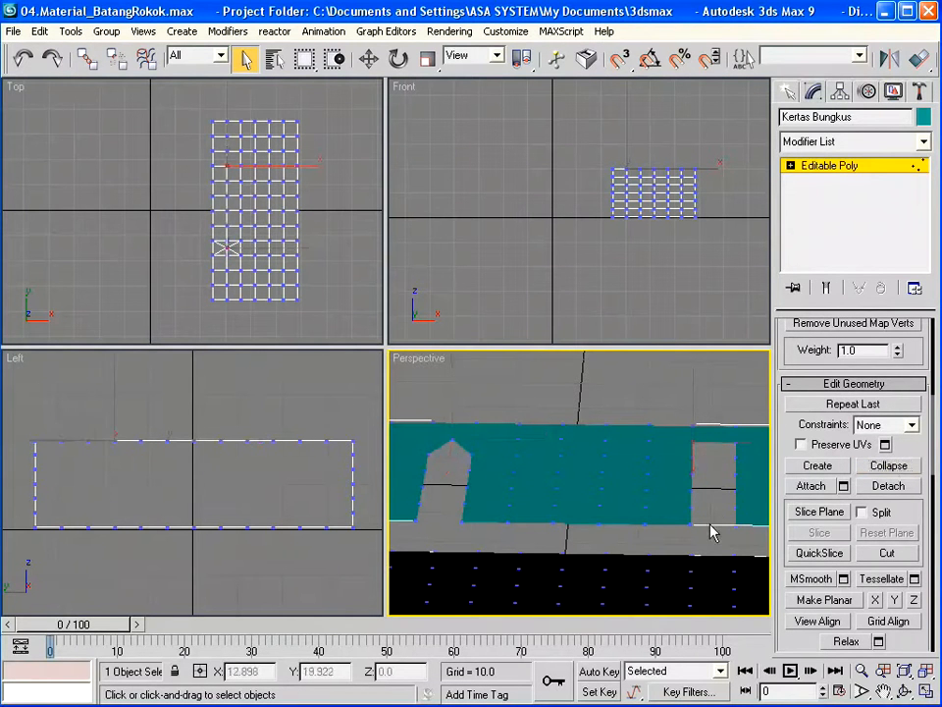
ctrl+click(735, 442)
click(890, 469)
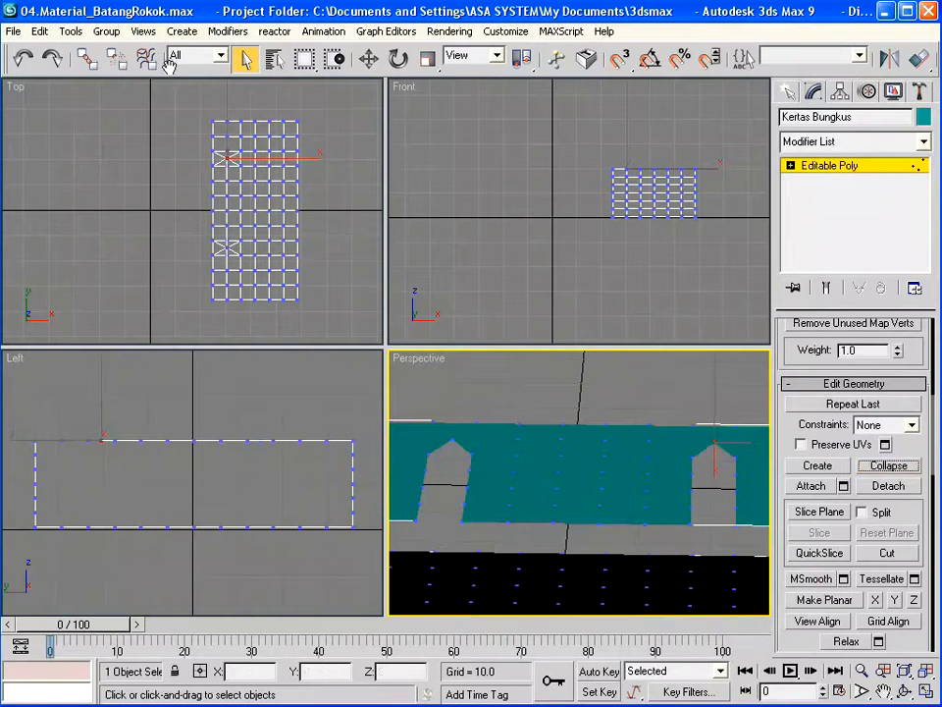
- Lasso-select the side vertices of the first slot and scale them together along Y to narrow it into a thin tear
click(304, 60)
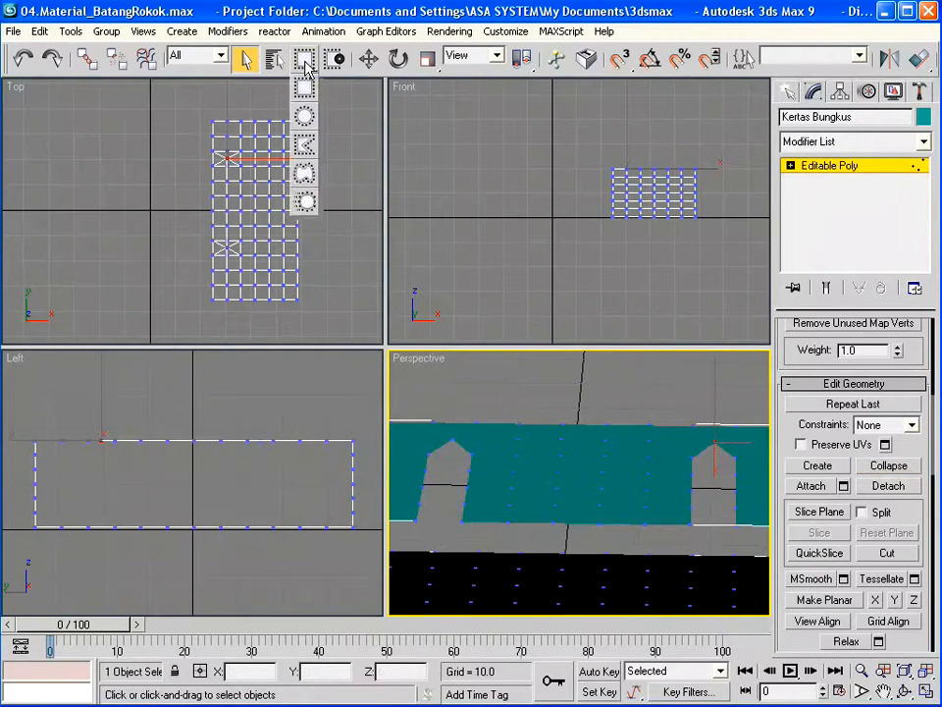
drag(304, 59, 306, 174)
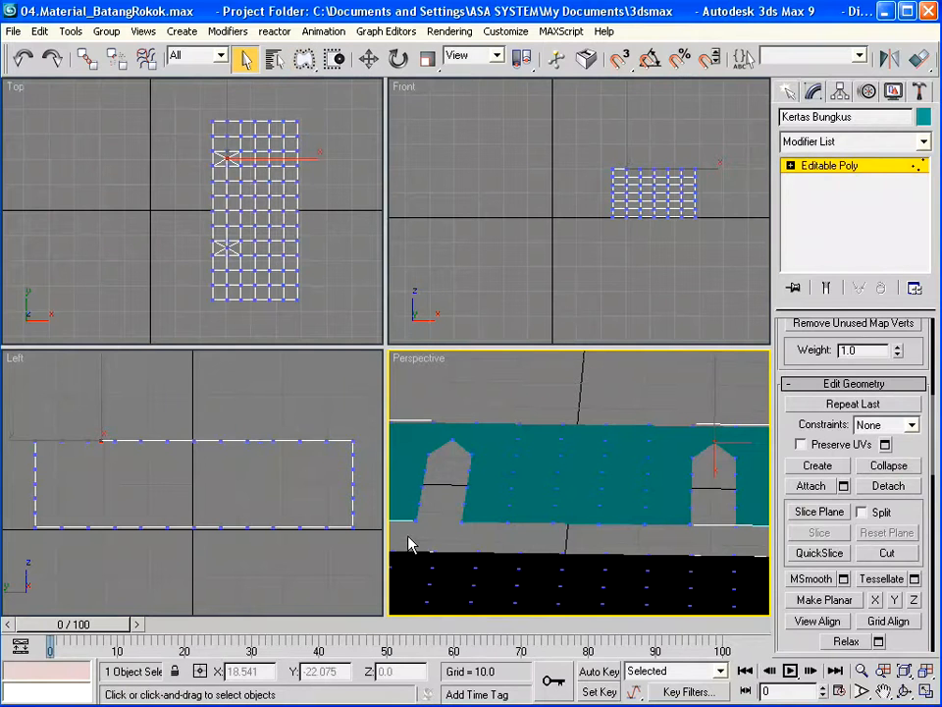
mouse_move(407, 541)
mouse_down()
mouse_move(421, 453)
mouse_move(465, 448)
mouse_move(482, 488)
mouse_move(468, 539)
mouse_move(437, 536)
mouse_up()
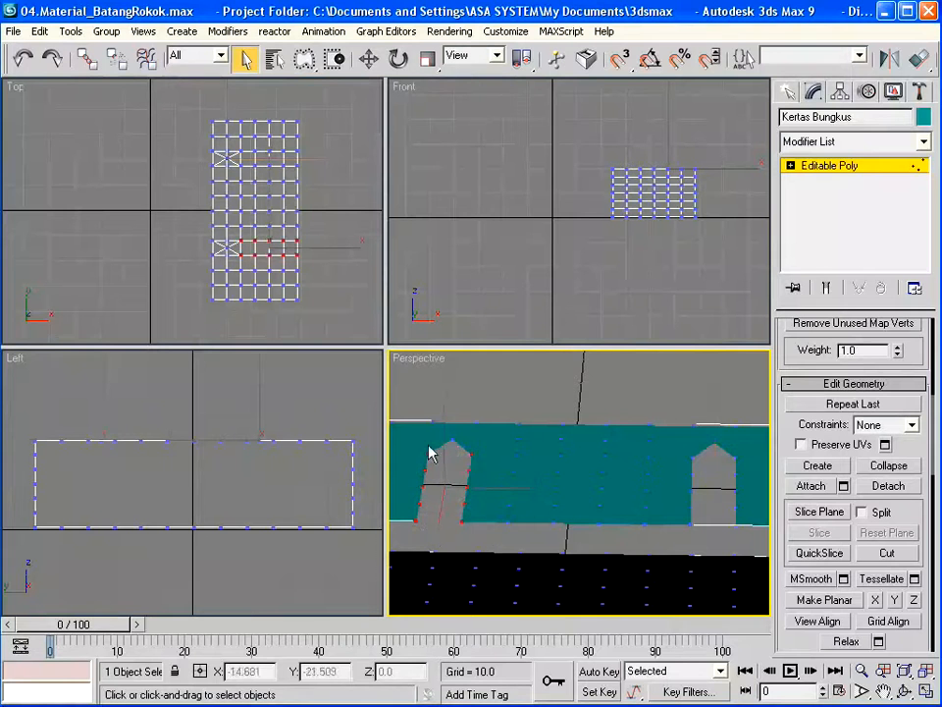
click(428, 60)
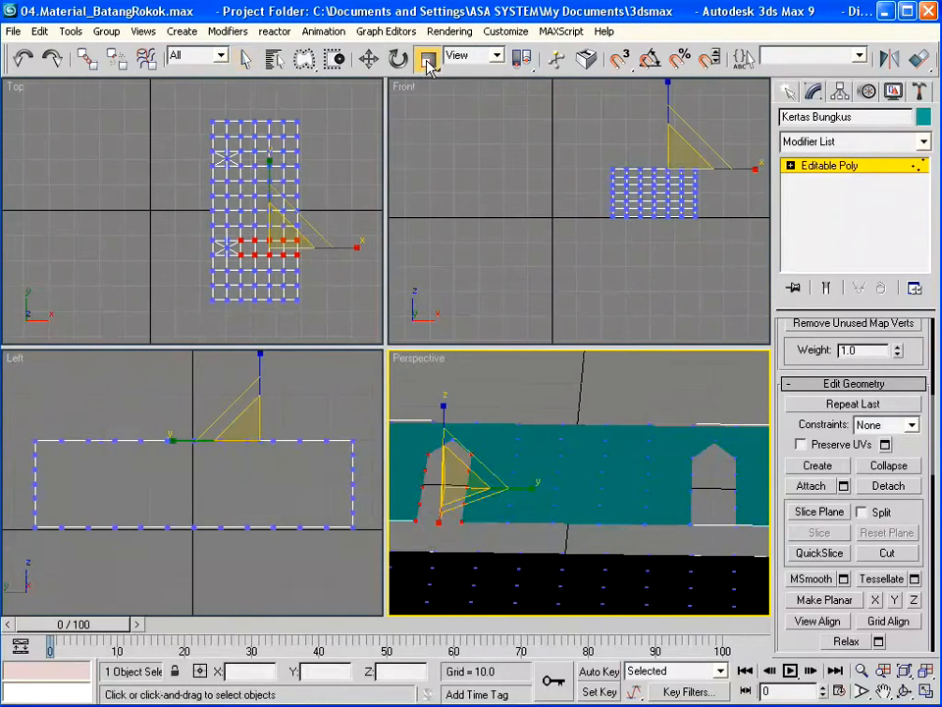
right_click(53, 148)
drag(270, 158, 285, 241)
click(336, 167)
key(alt+z)
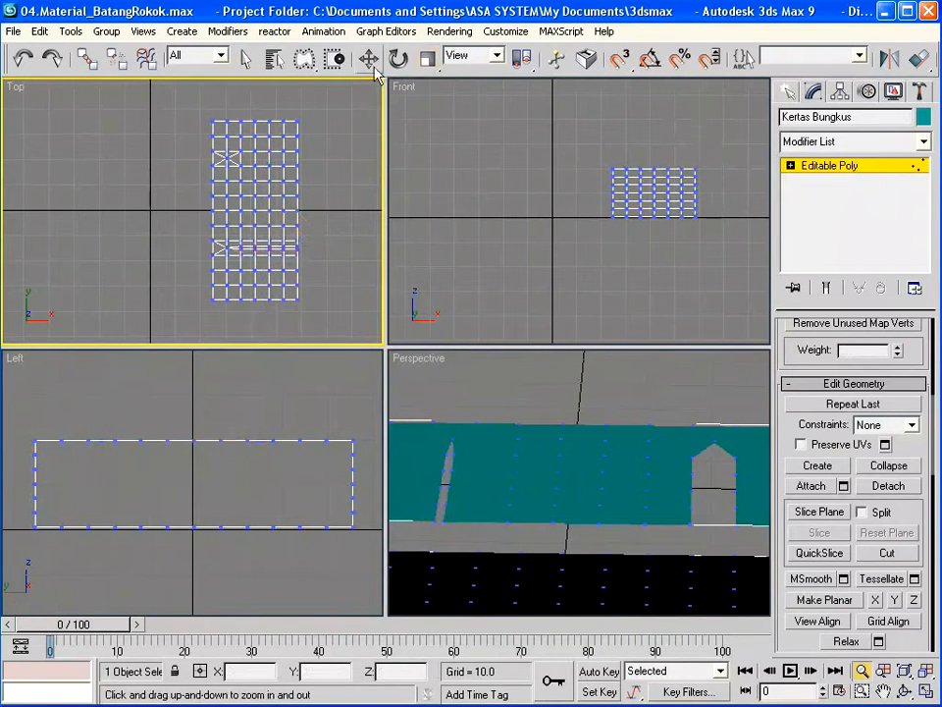
- Lasso-select the side vertices of the second slot and scale them together along Y into a matching thin tear
click(247, 61)
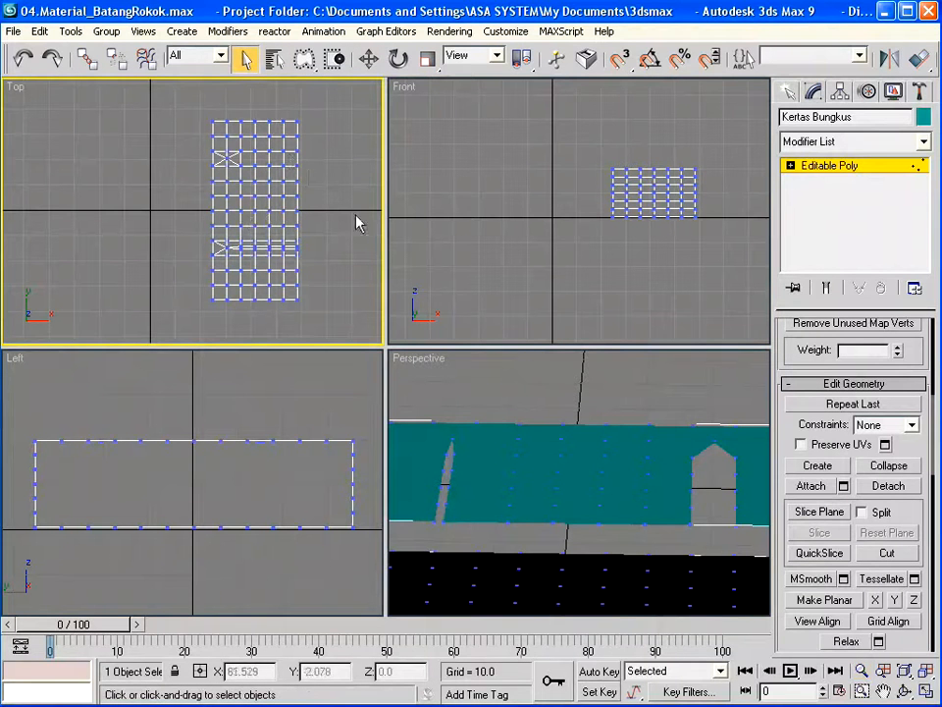
mouse_move(683, 532)
mouse_down()
mouse_move(685, 456)
mouse_move(746, 451)
mouse_up()
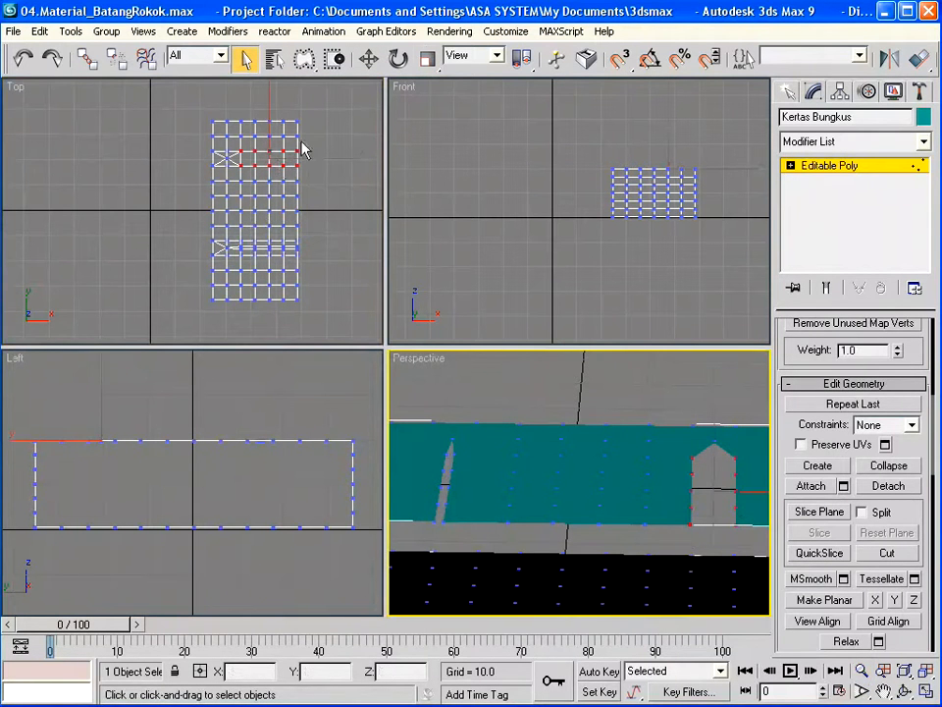
click(428, 59)
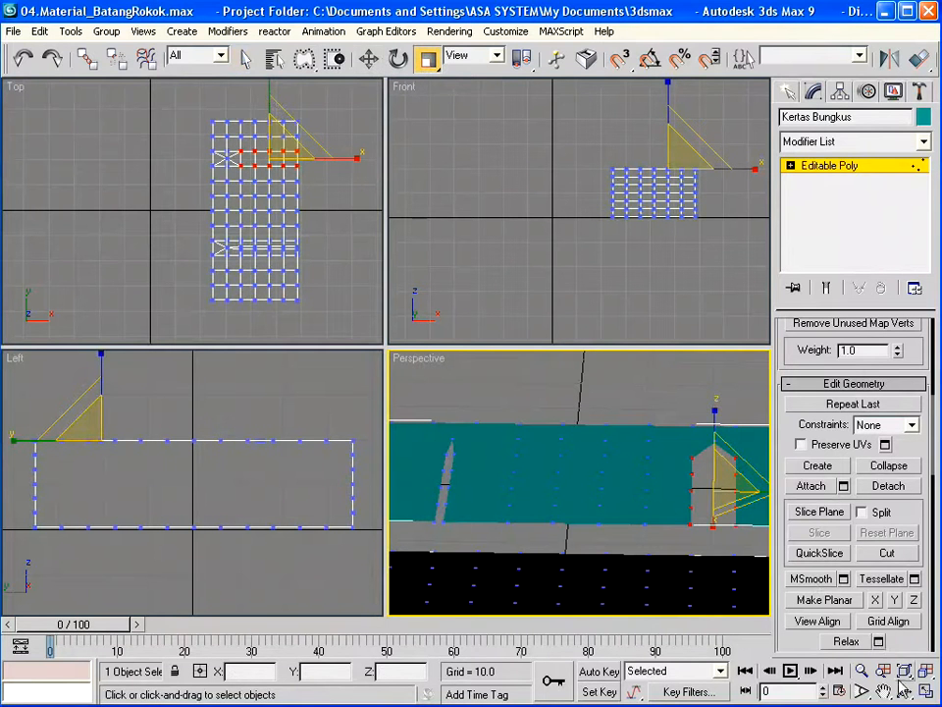
key(ctrl+p)
middle_drag(283, 232, 282, 222)
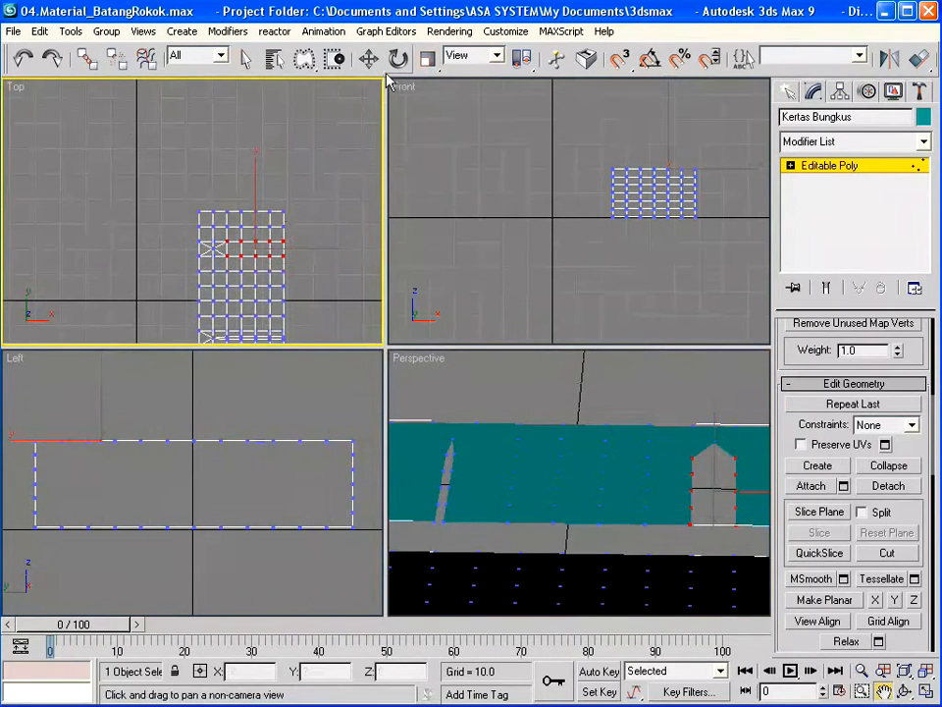
click(428, 58)
drag(259, 157, 254, 203)
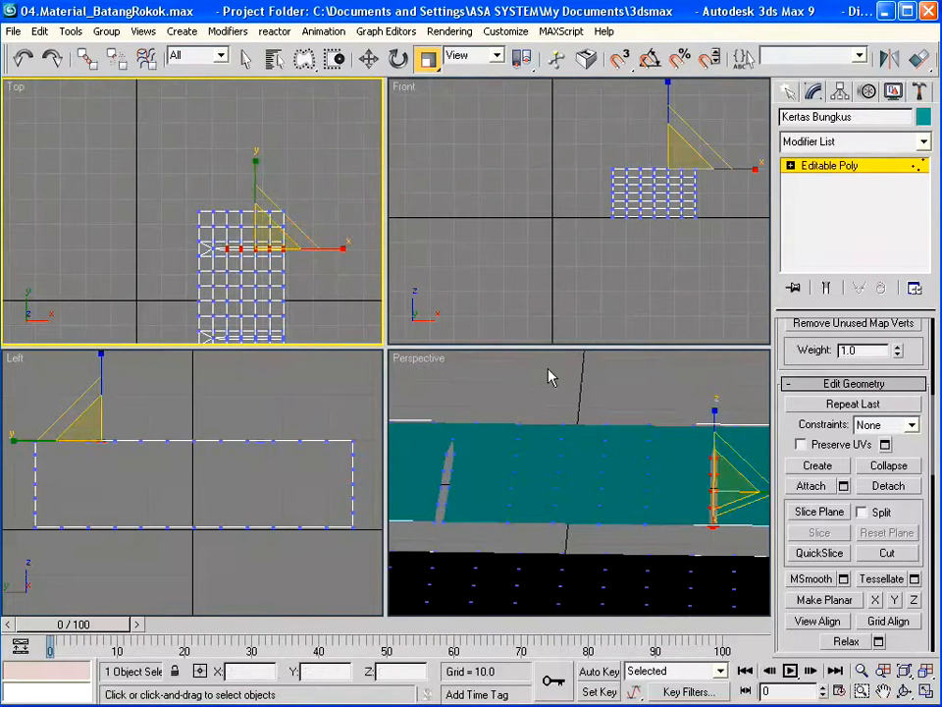
- Select the flap vertices between the two tears, save them as the named selection set Sobekan Bawah, and clear the selection
click(694, 429)
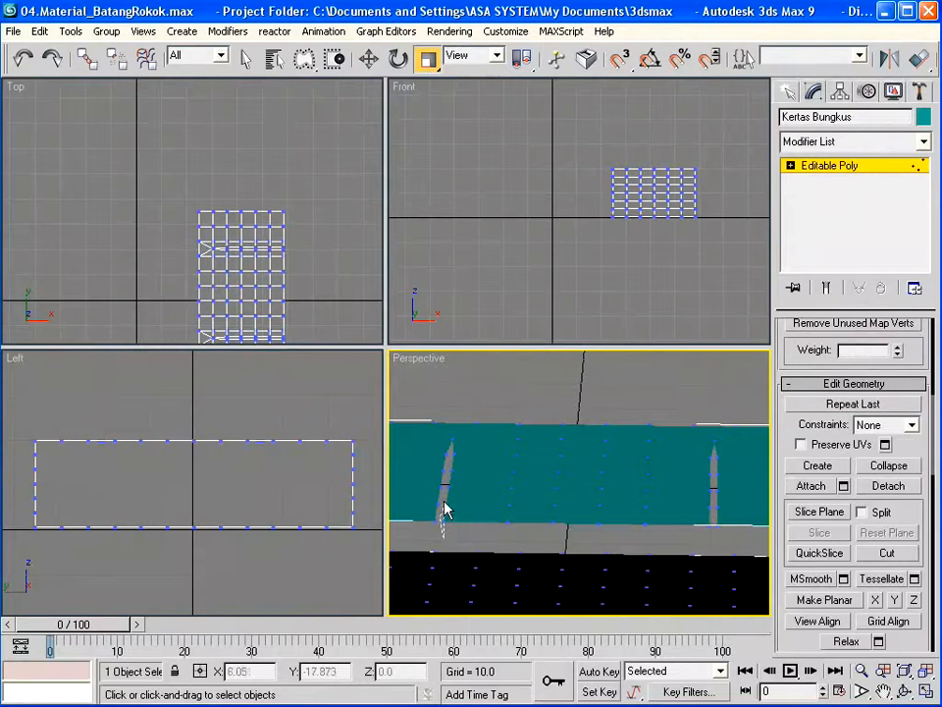
mouse_move(454, 447)
mouse_down()
mouse_move(715, 458)
mouse_move(704, 541)
mouse_move(671, 536)
mouse_up()
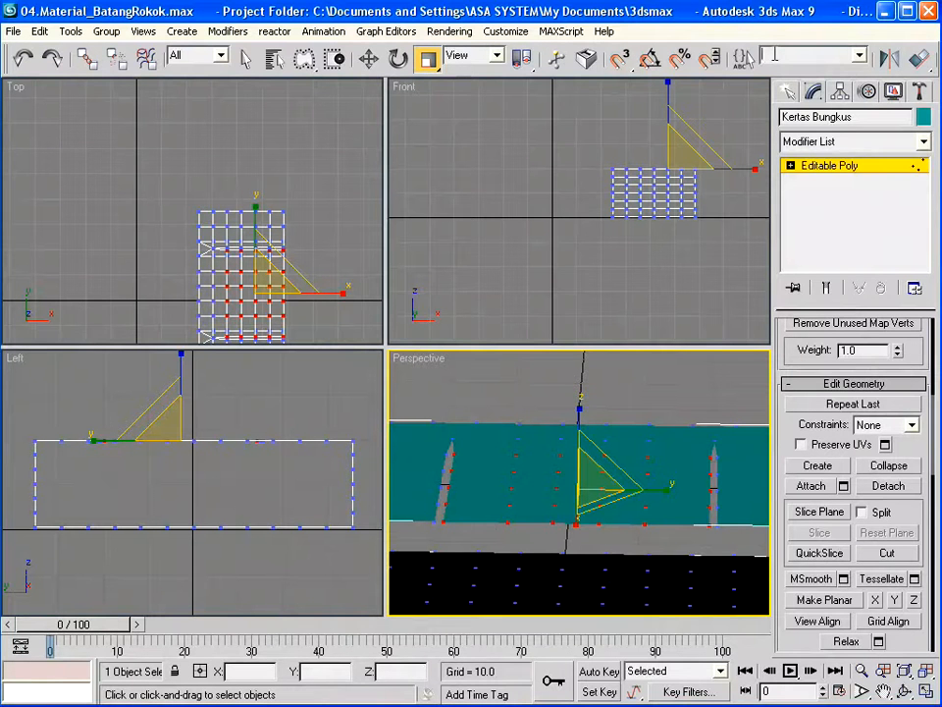
text(Sobekan)
key(Return)
click(859, 54)
click(844, 73)
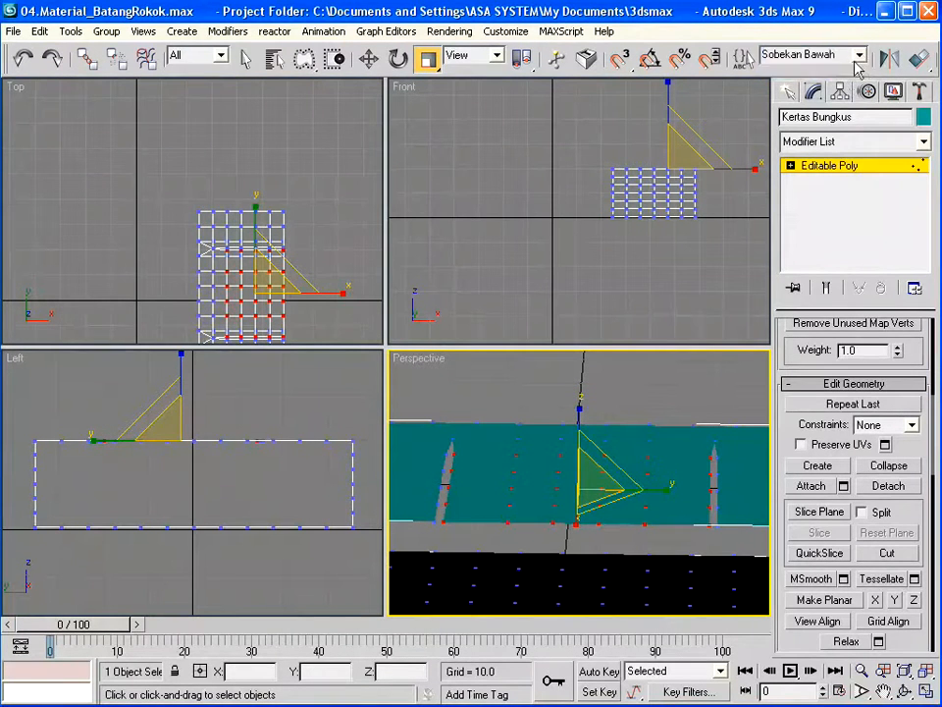
click(580, 294)
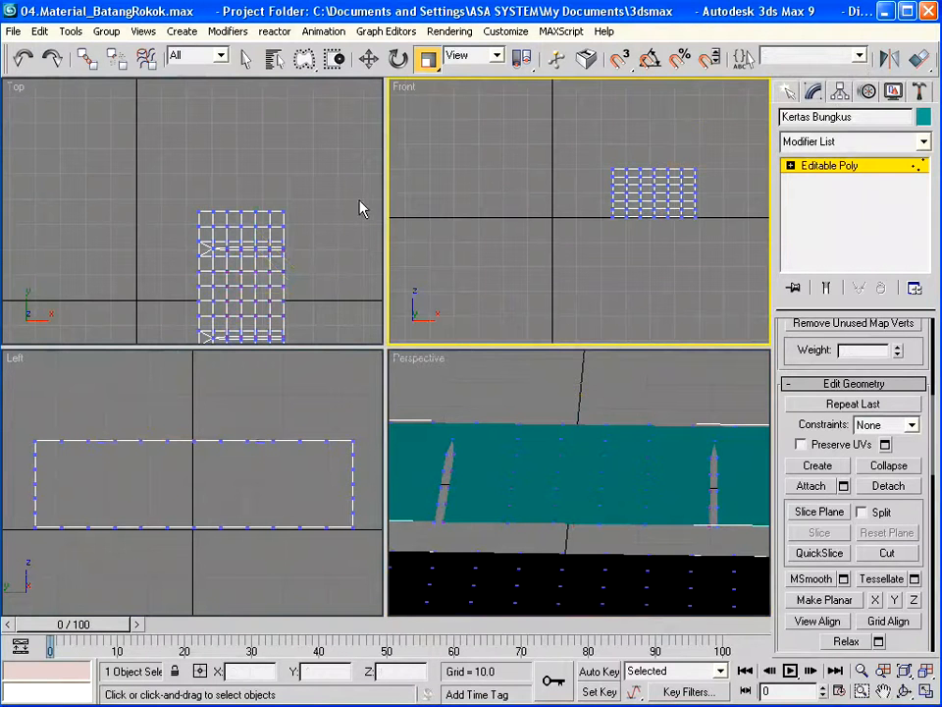
- Recall the Sobekan Bawah set, scale the flap vertices slightly wider along Y to cover the tears, and leave vertex editing
click(858, 57)
click(844, 73)
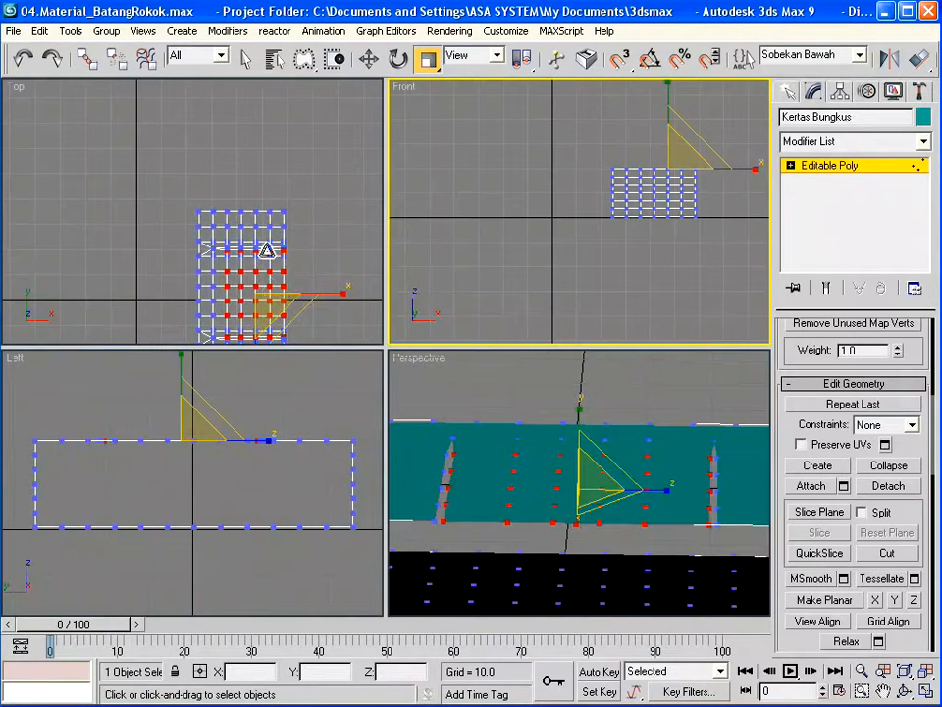
right_click(306, 261)
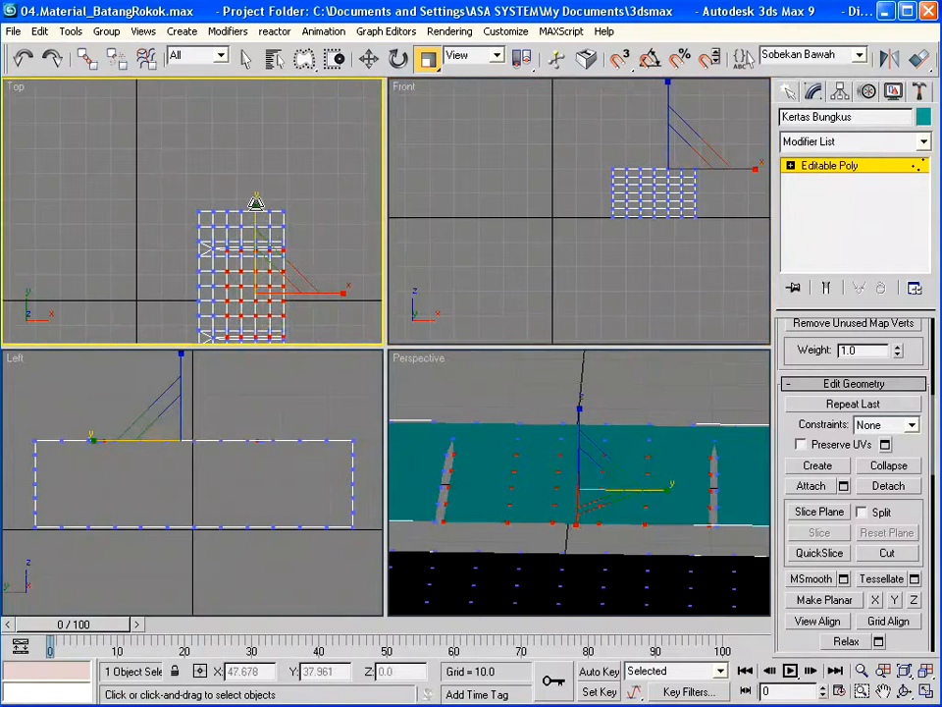
drag(256, 204, 258, 203)
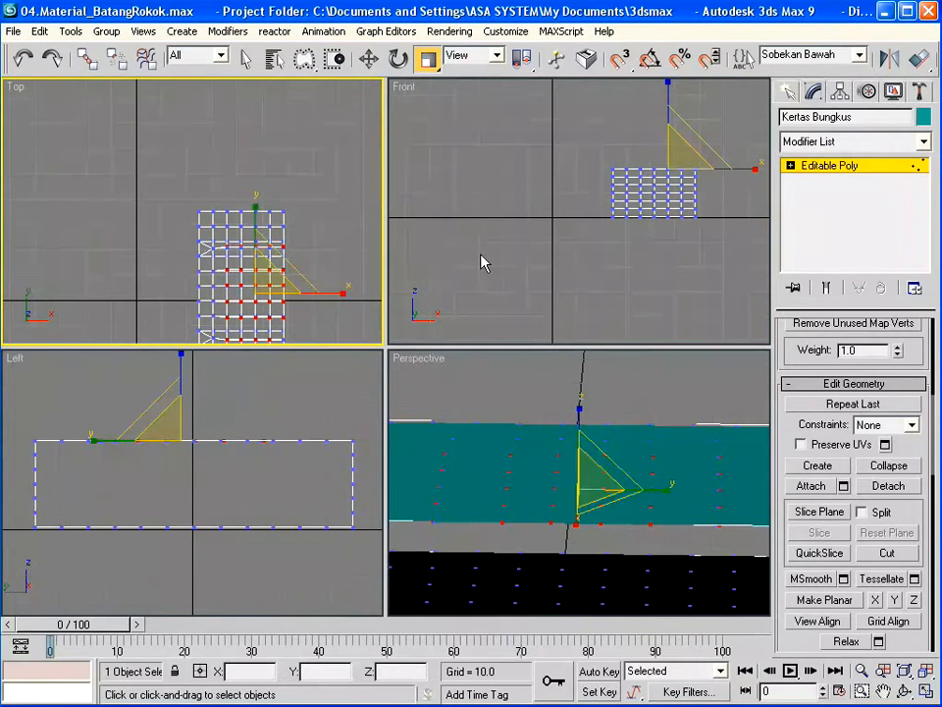
click(832, 169)
click(829, 167)
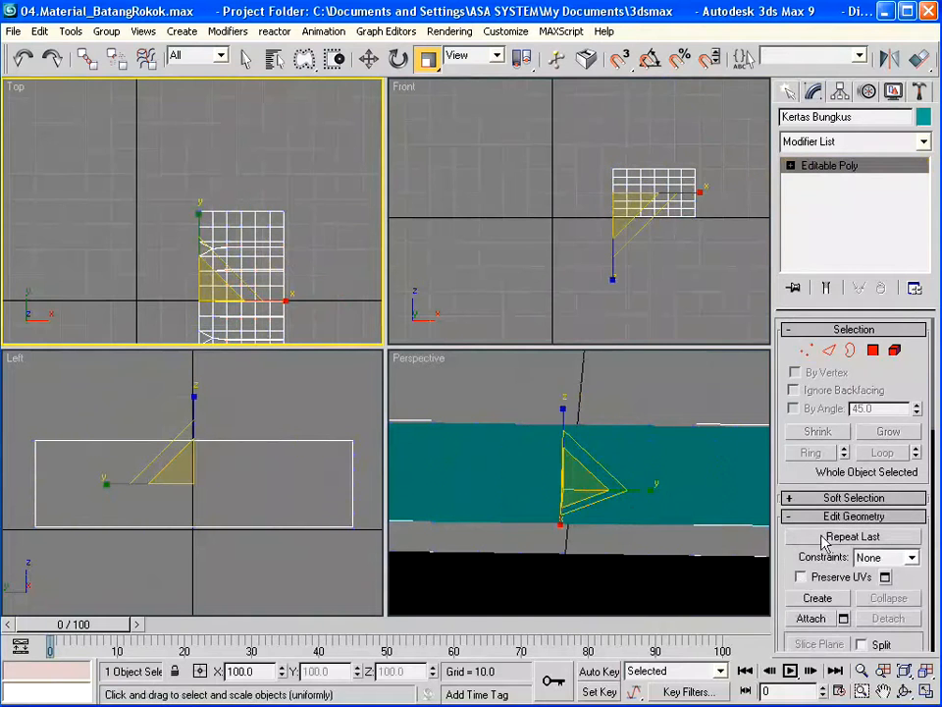
- Using rectangular edge selection, select only the bottom edges along the paper's open end
click(866, 693)
drag(579, 498, 546, 636)
key(ctrl+r)
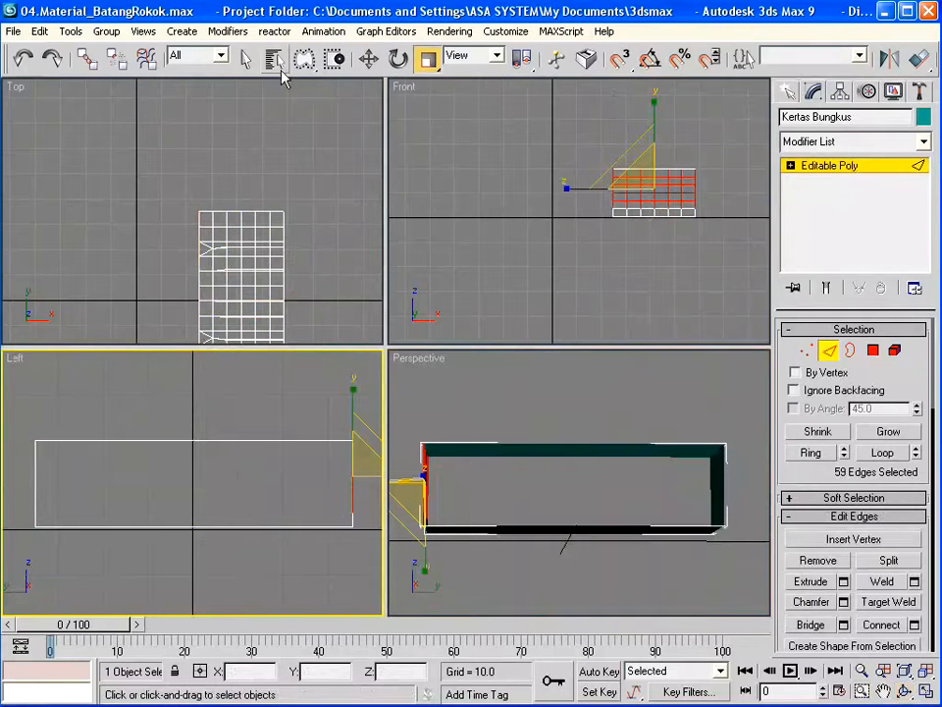
drag(304, 60, 305, 91)
click(339, 258)
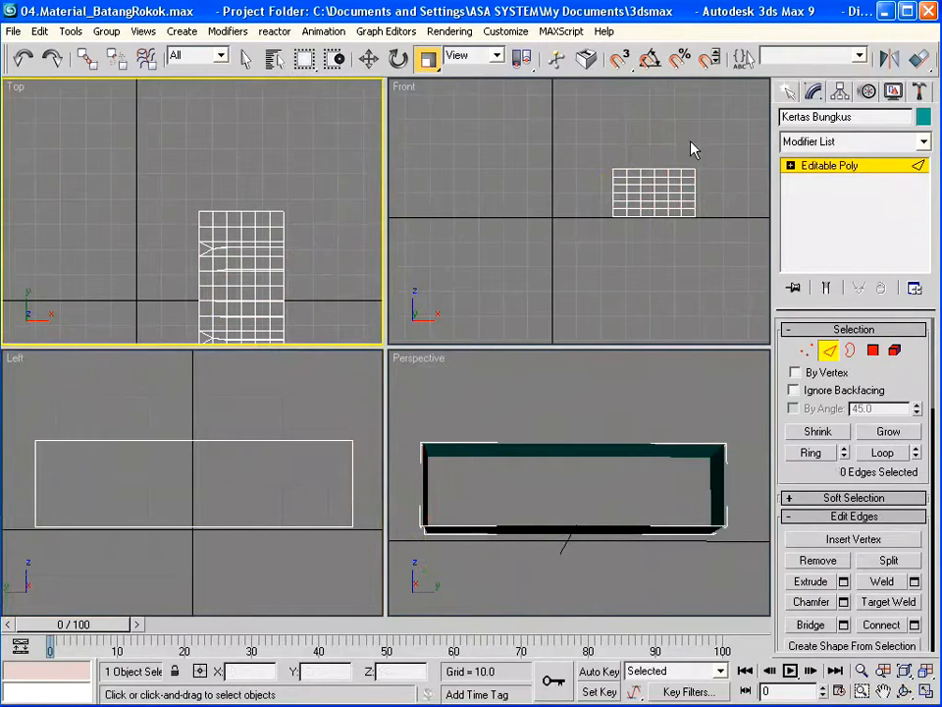
drag(692, 148, 711, 240)
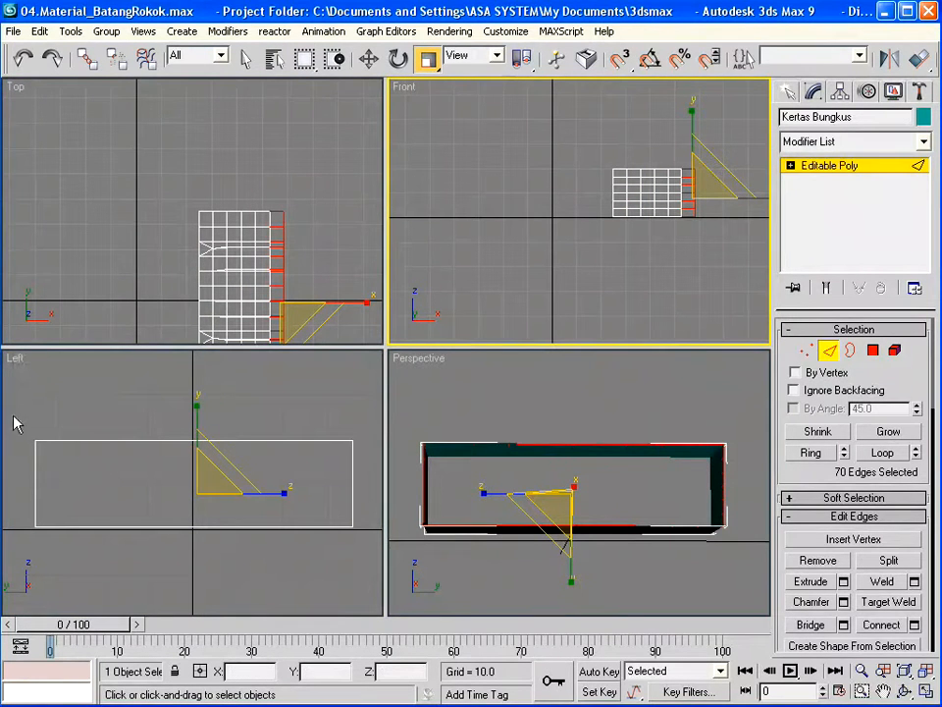
drag(25, 425, 360, 542)
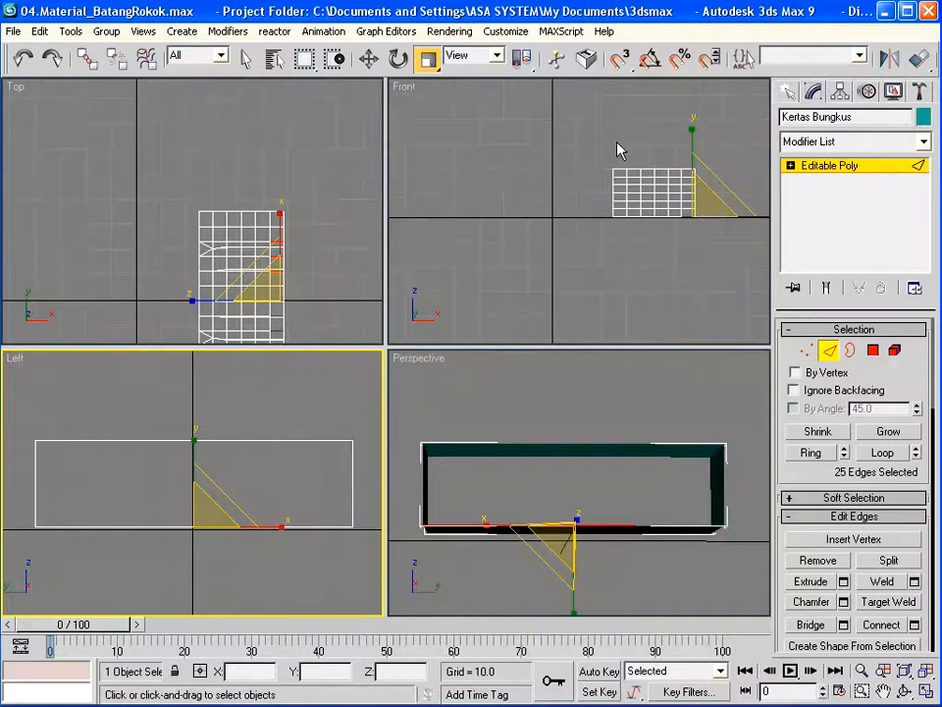
drag(592, 148, 692, 259)
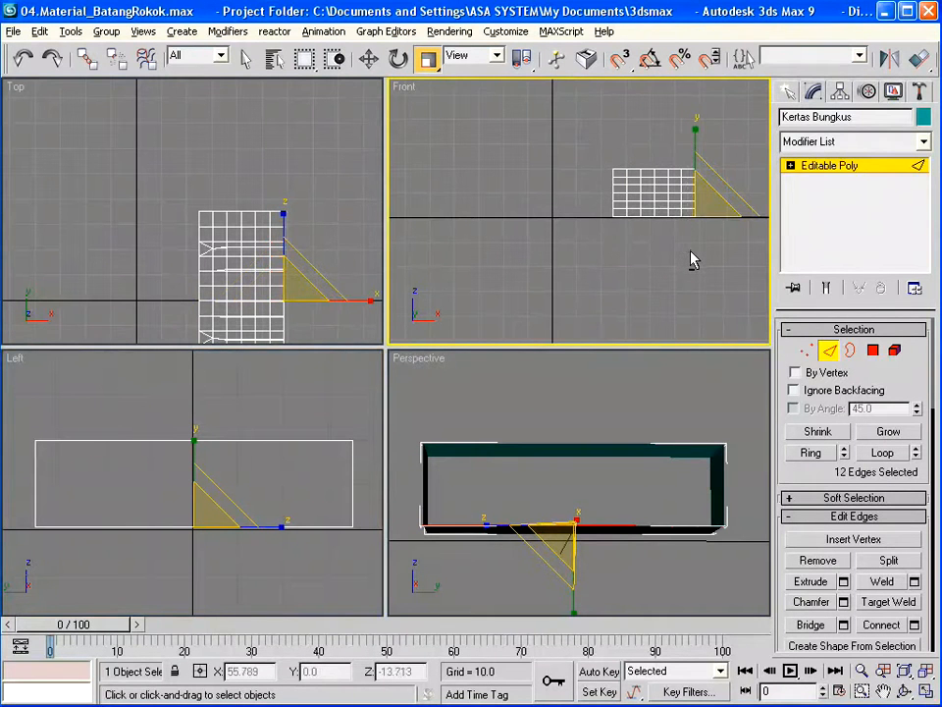
- Extend the bottom end edges outward along X twice to build a two-row strip of polygons, and clear the selection
click(369, 60)
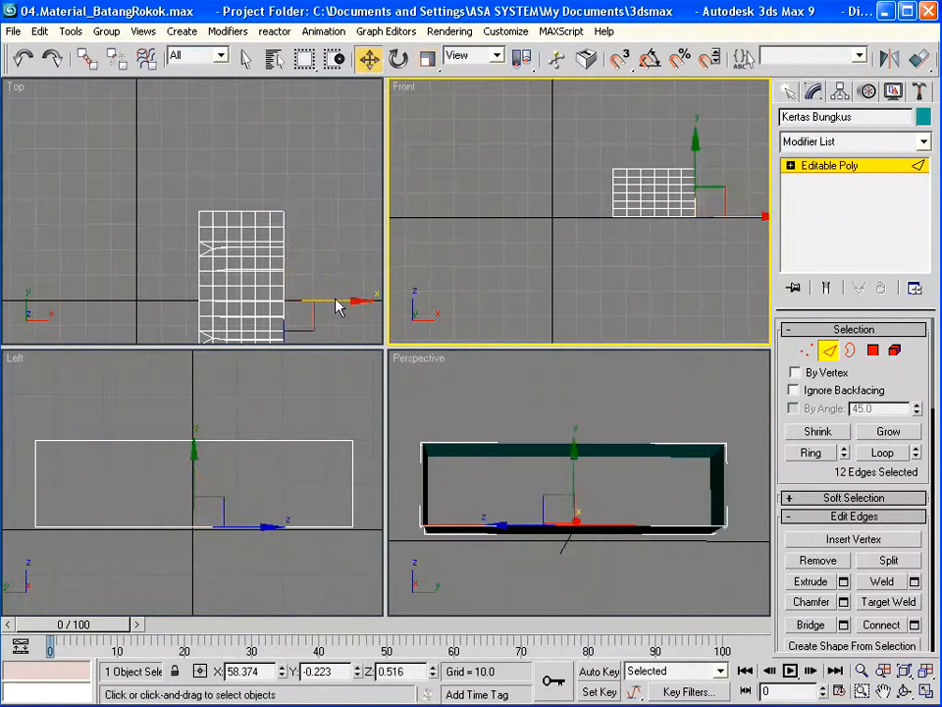
right_click(362, 310)
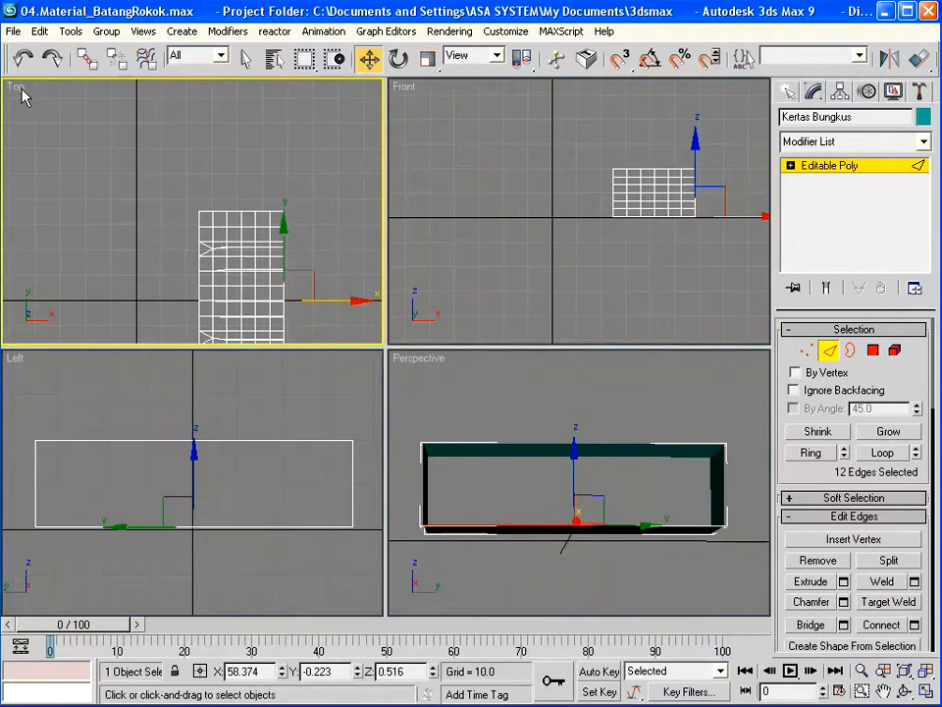
key(z)
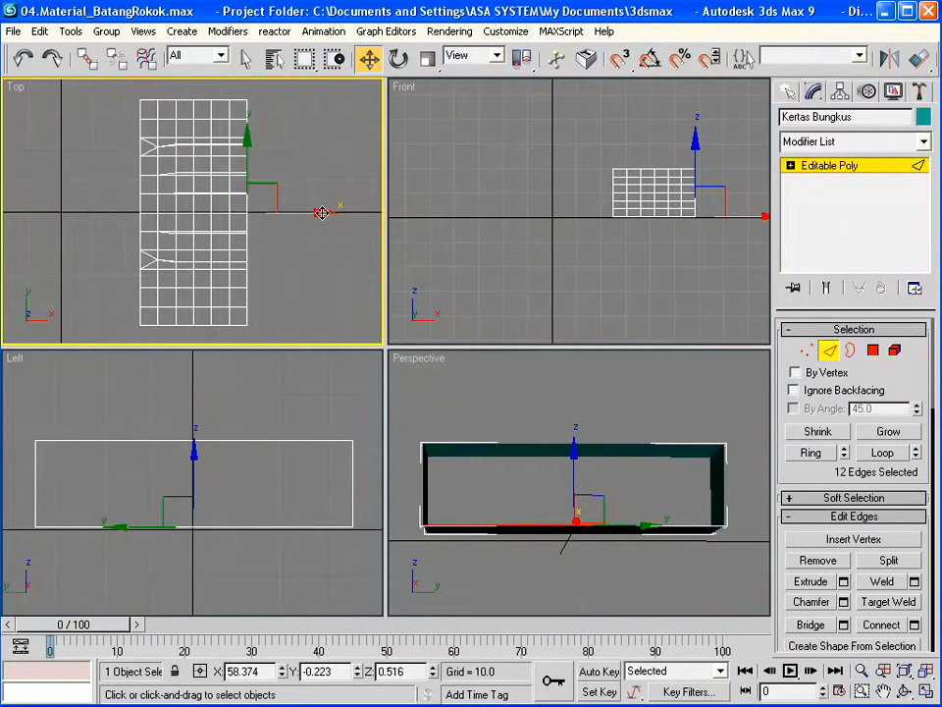
drag(324, 212, 342, 212)
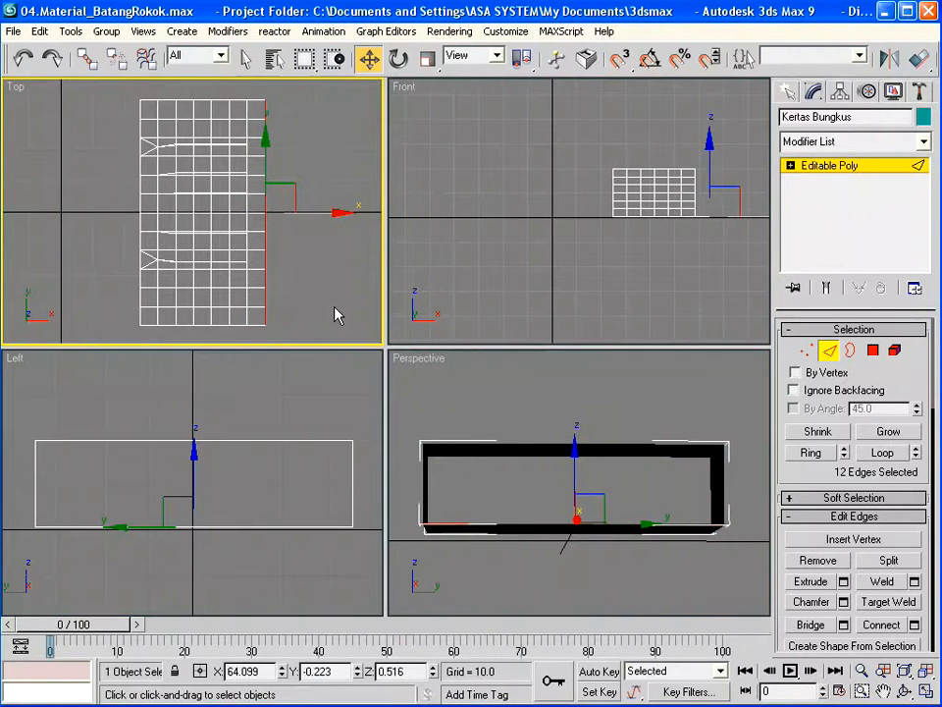
drag(343, 212, 361, 212)
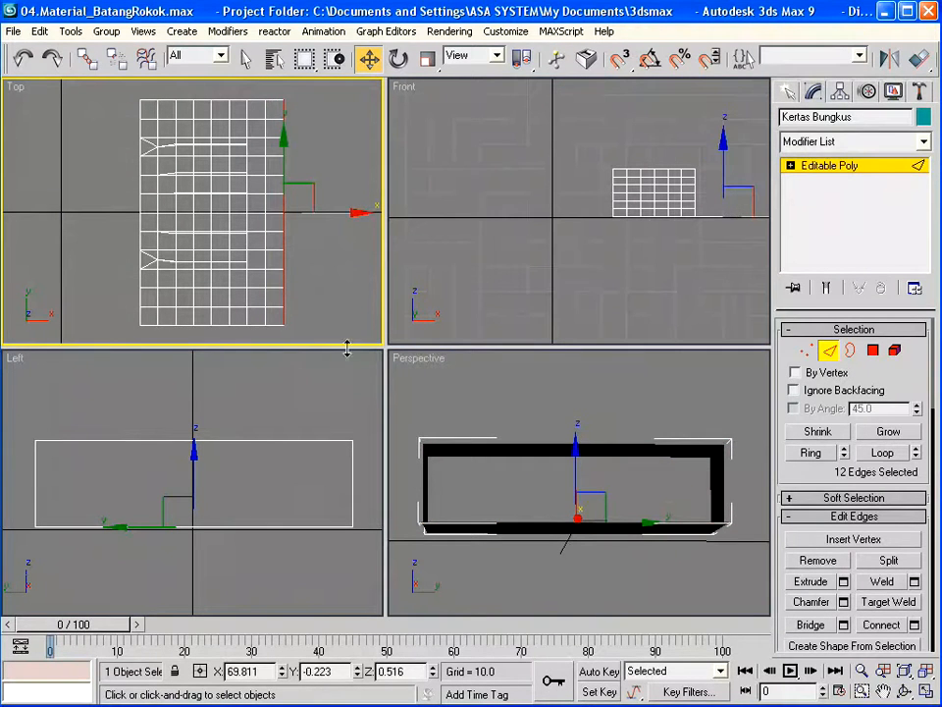
click(727, 263)
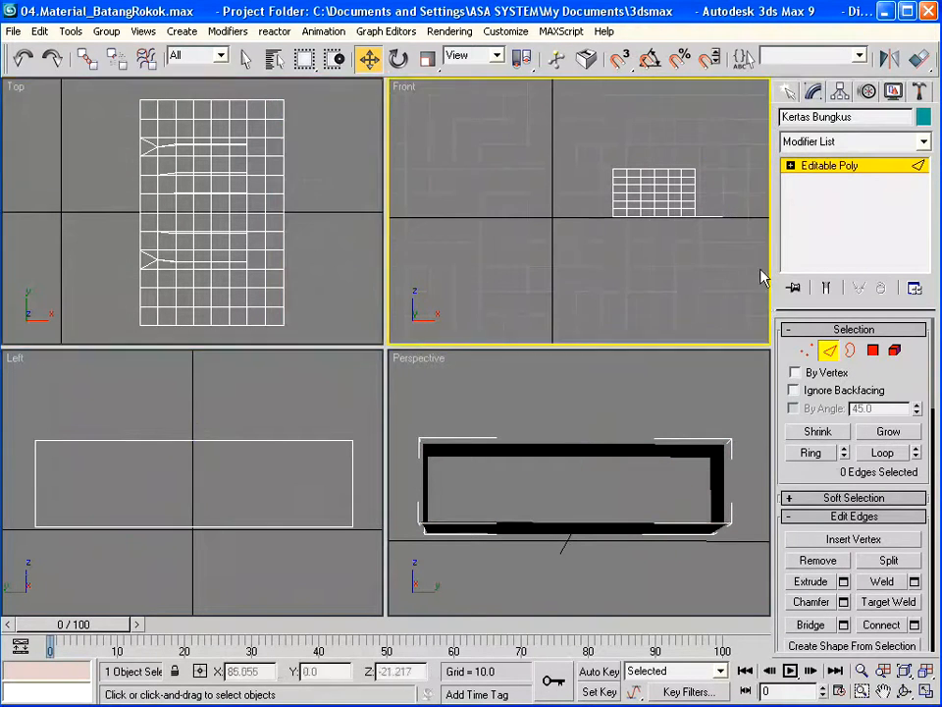
- Select the polygons of the new two-row strip and rotate them upright in the front view
click(873, 349)
click(720, 196)
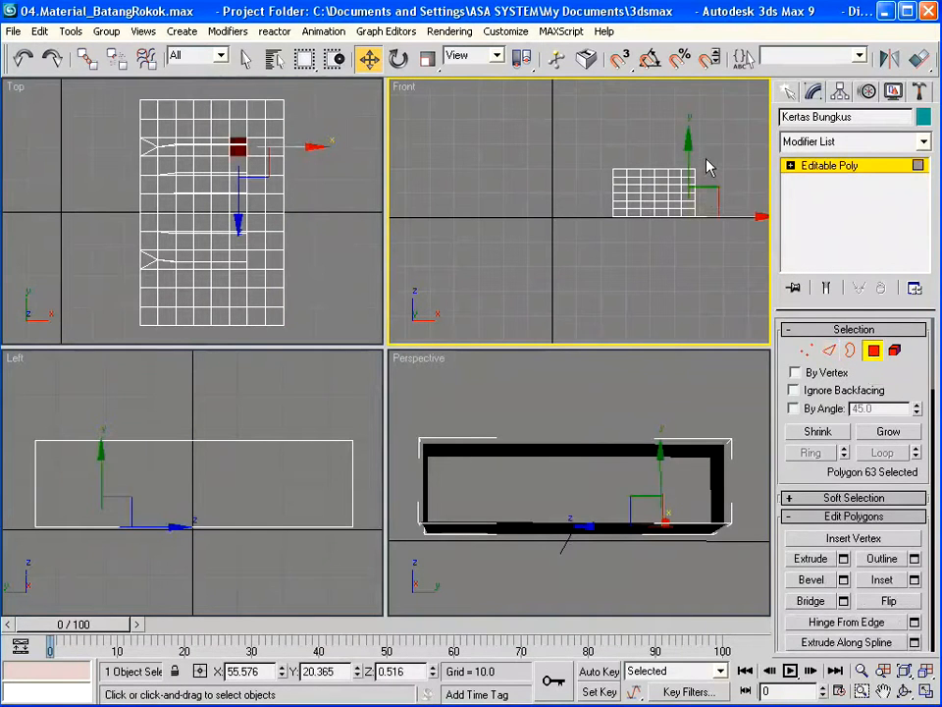
drag(704, 157, 743, 243)
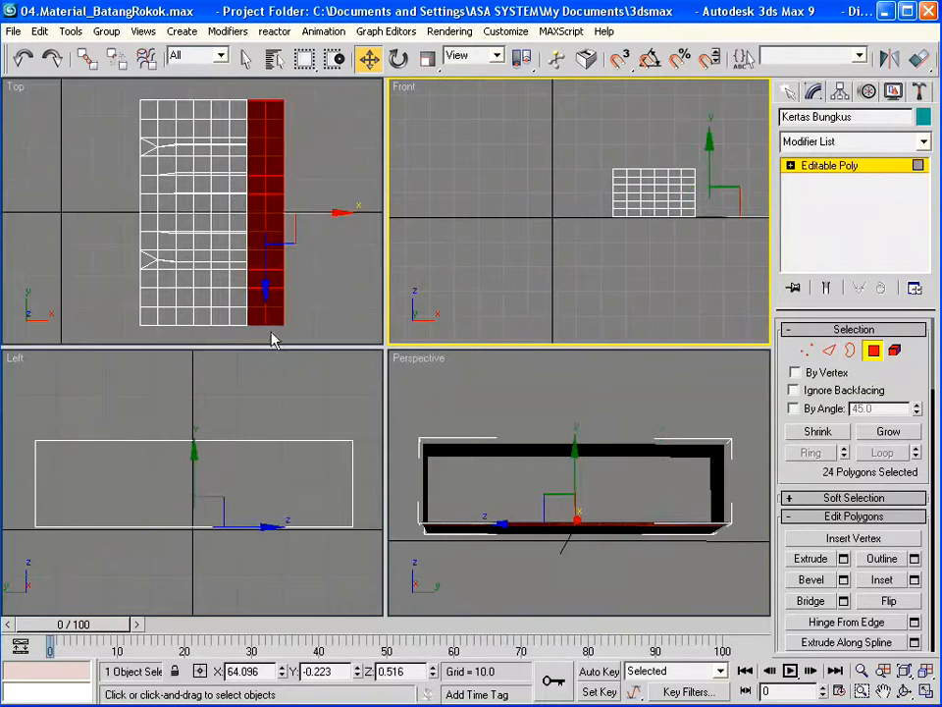
click(400, 60)
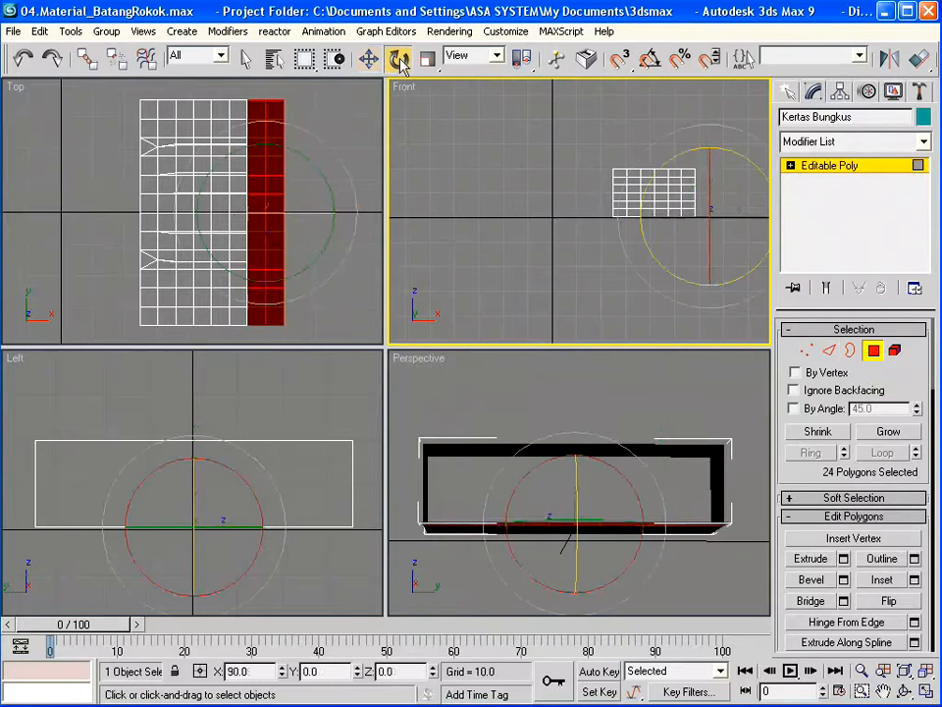
click(622, 61)
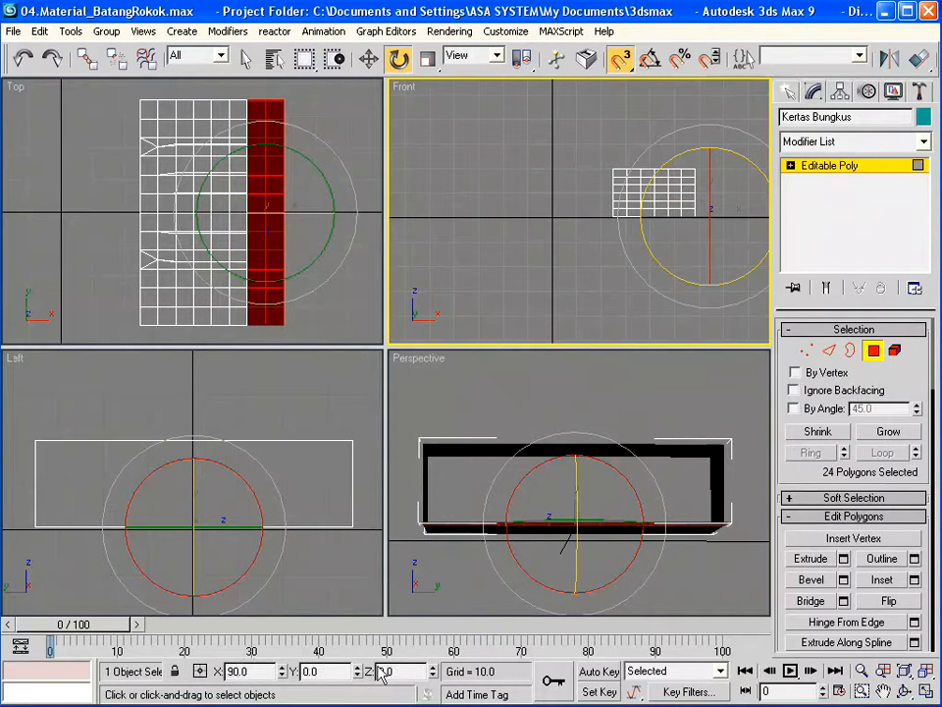
drag(645, 194, 649, 370)
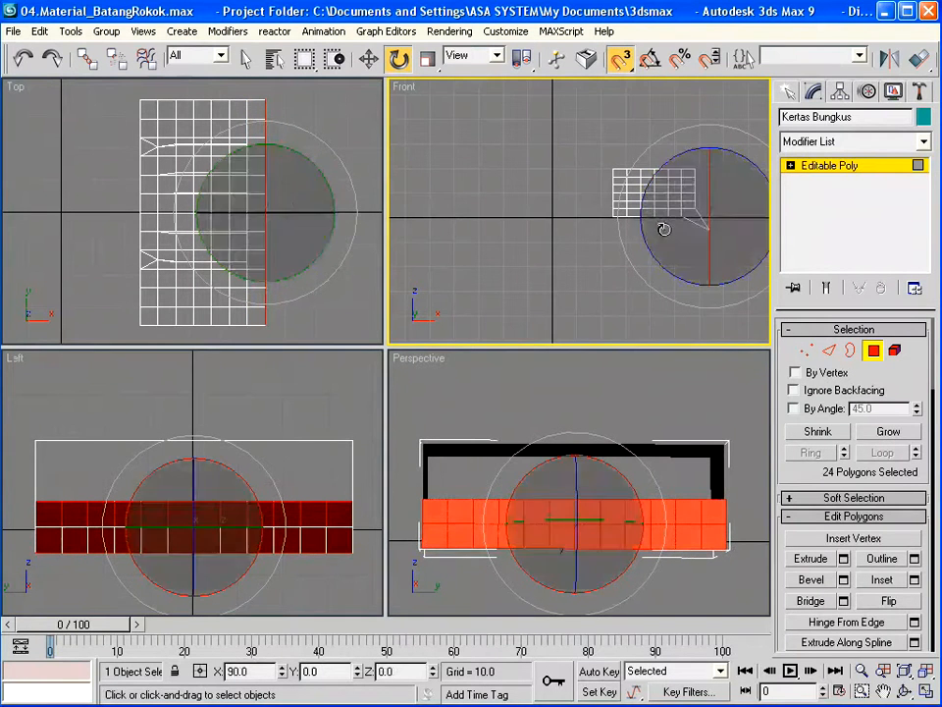
- Move the upright strip against the paper's open end so its lower edge lines up exactly with the bottom corner
click(369, 60)
click(626, 64)
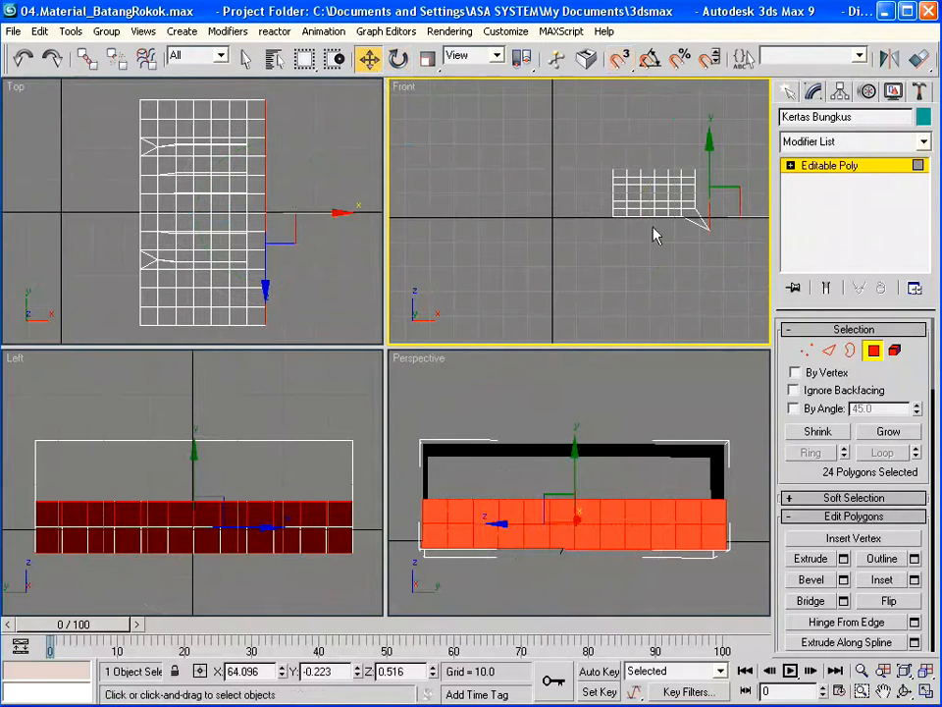
drag(738, 192, 725, 175)
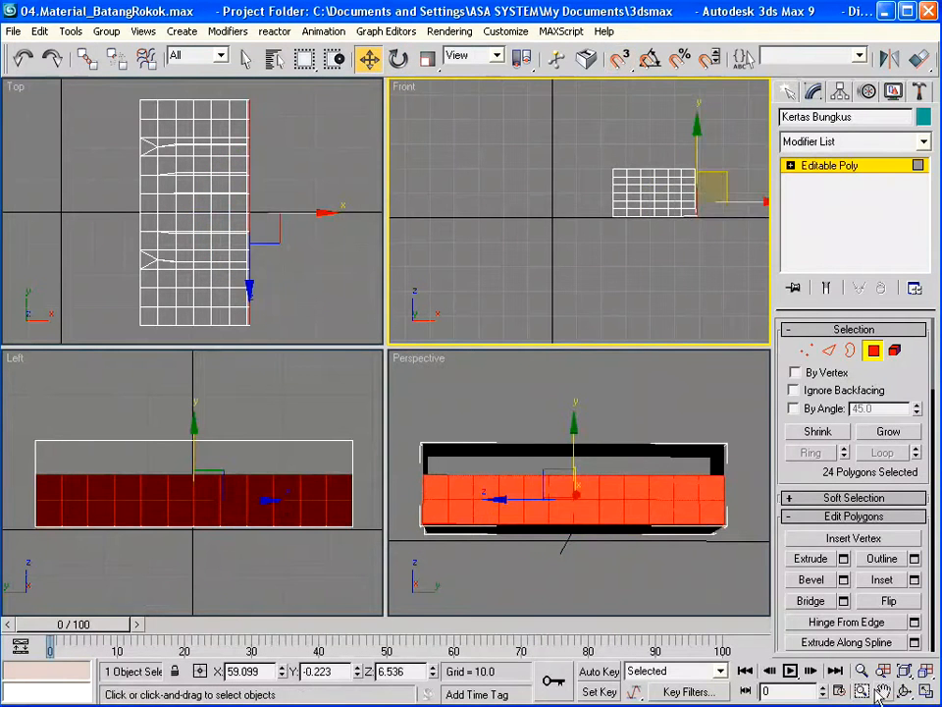
key(alt+z)
drag(682, 280, 640, 165)
click(884, 692)
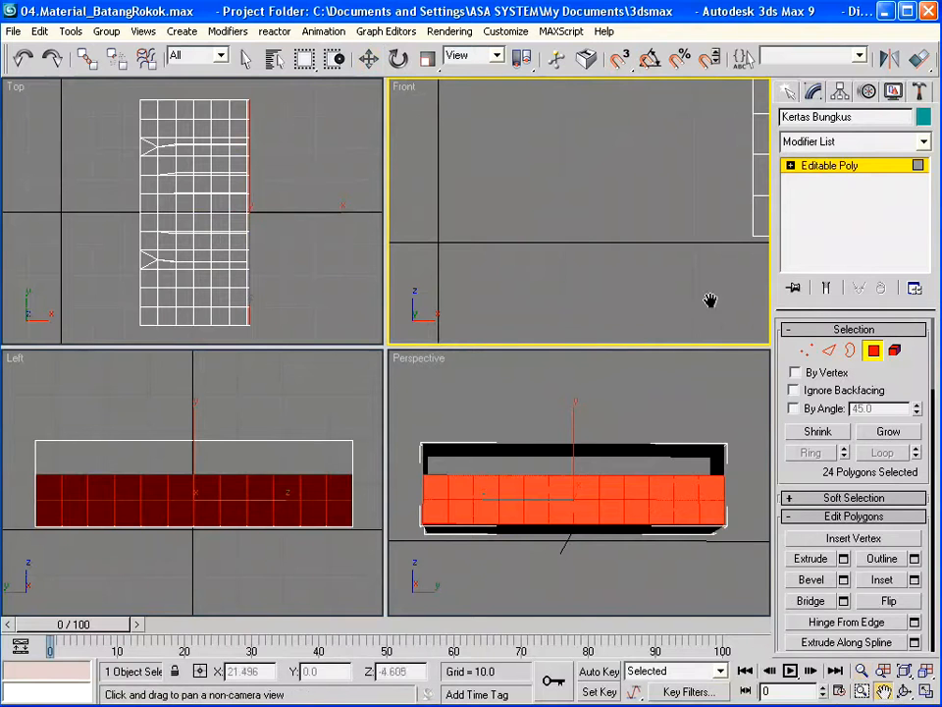
drag(710, 301, 507, 231)
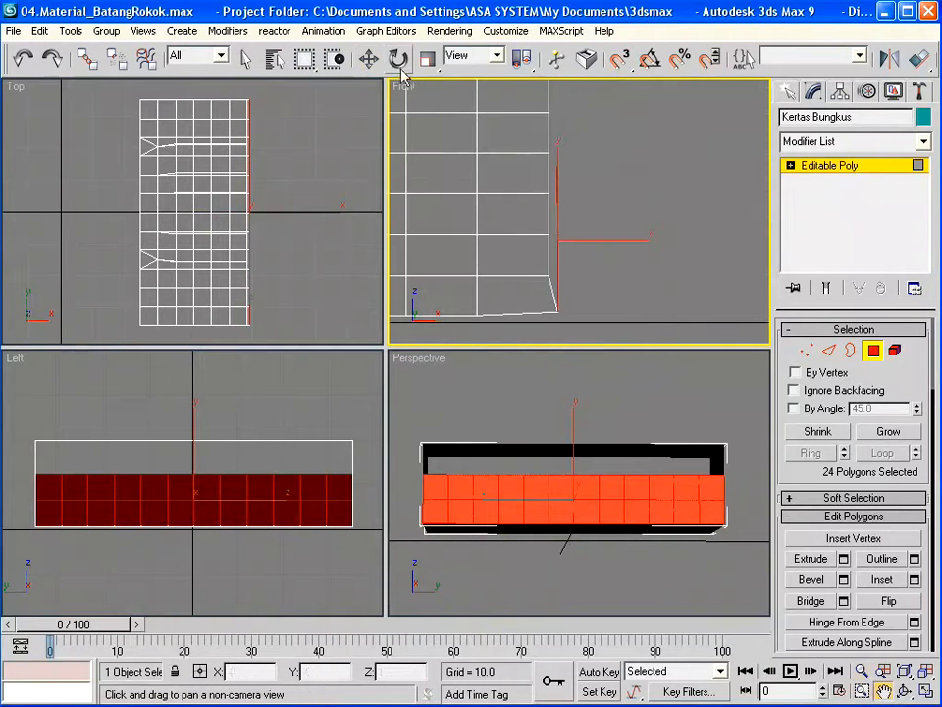
click(368, 58)
drag(584, 212, 575, 216)
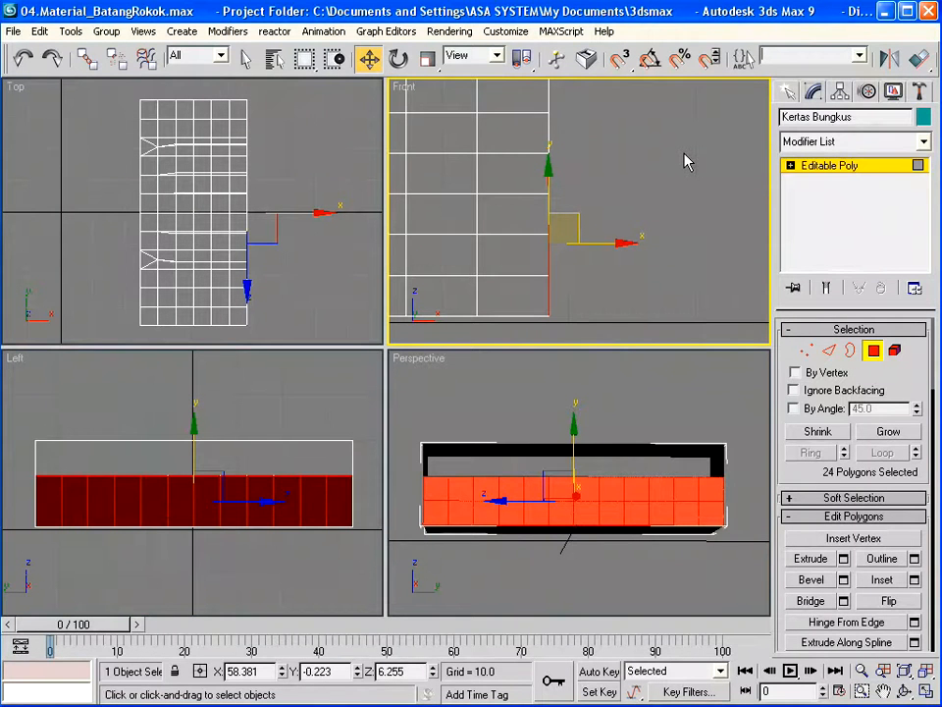
- Save the upright strip's polygons as the named selection set PolygonBelakang and hide them
text(B)
text(PolygonBelakang)
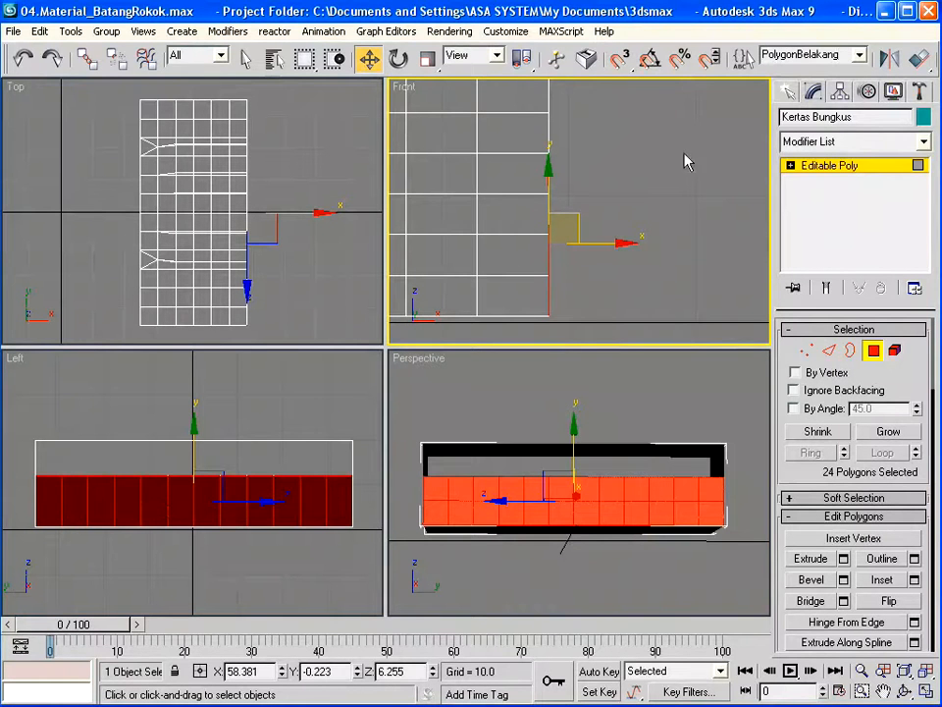
click(860, 55)
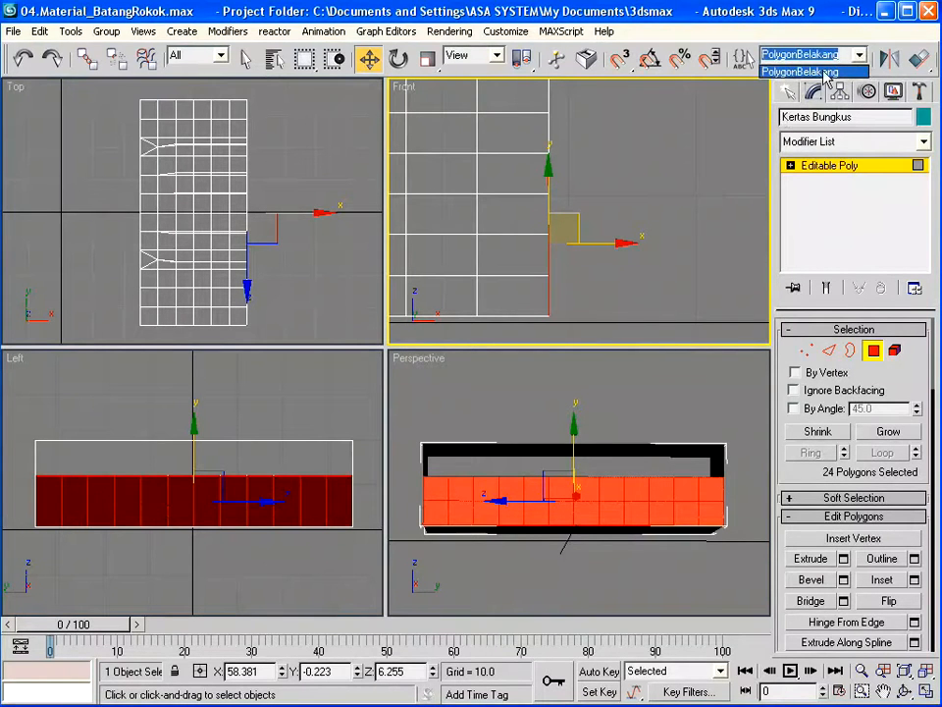
click(823, 72)
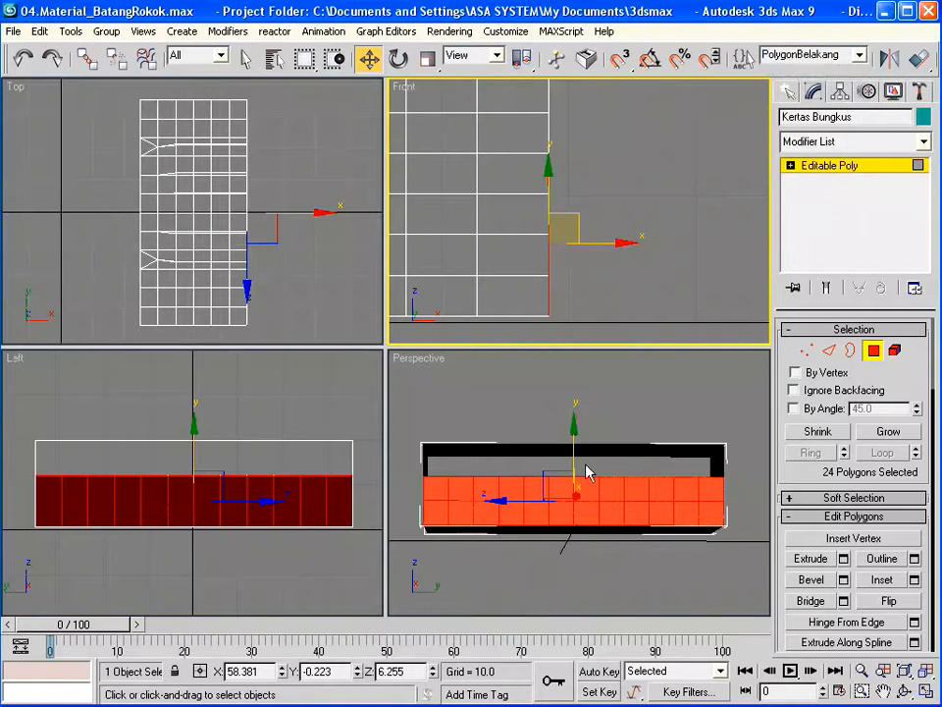
drag(924, 533, 921, 229)
drag(924, 586, 920, 406)
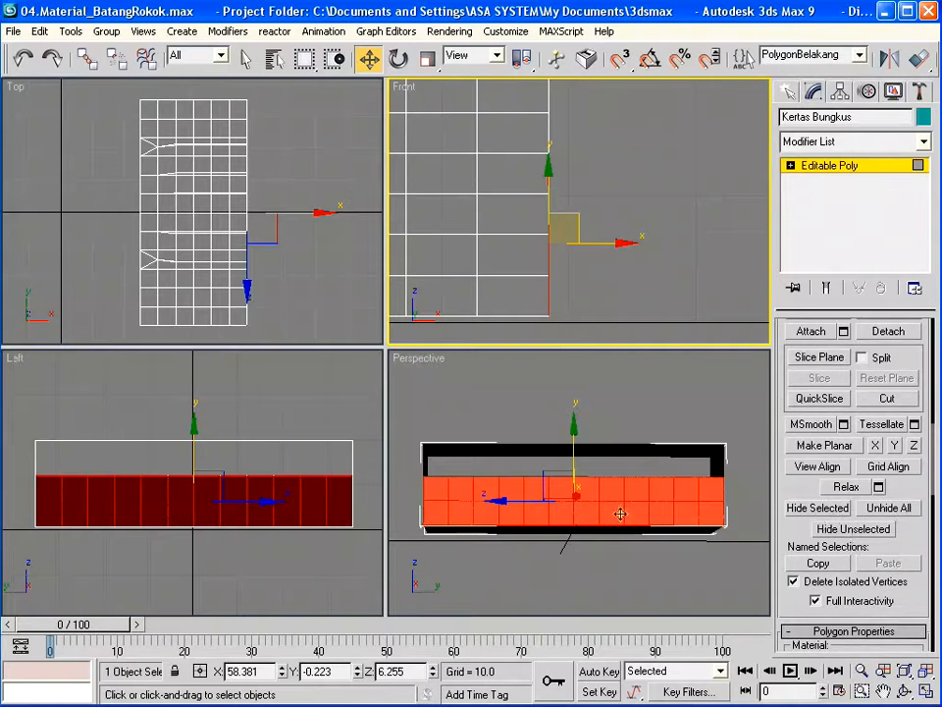
click(820, 508)
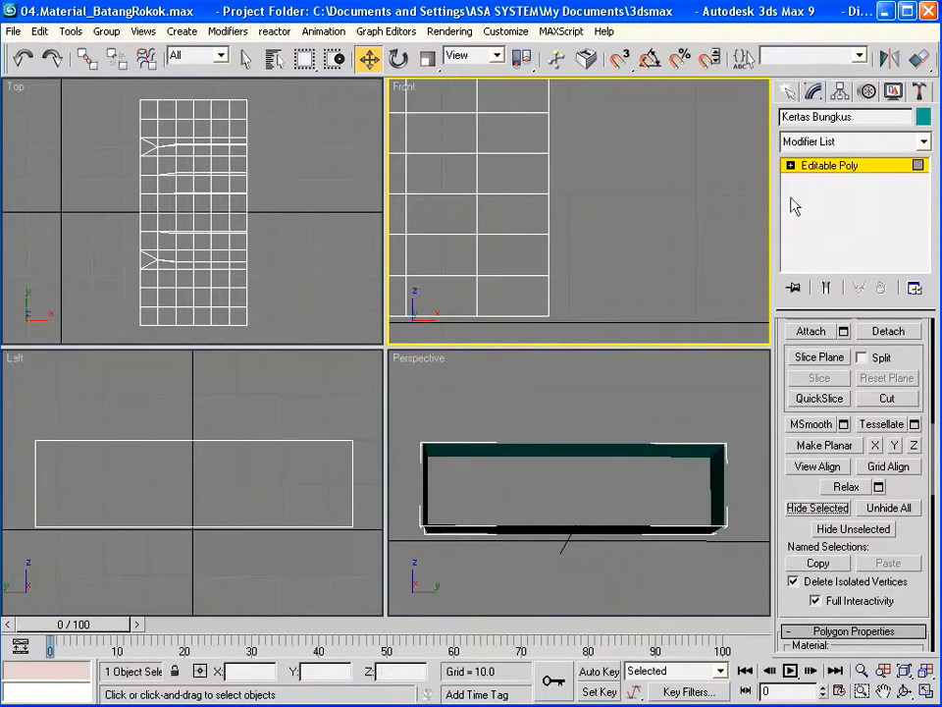
- Select only the vertical edges at the open end of the paper's two side walls
key(2)
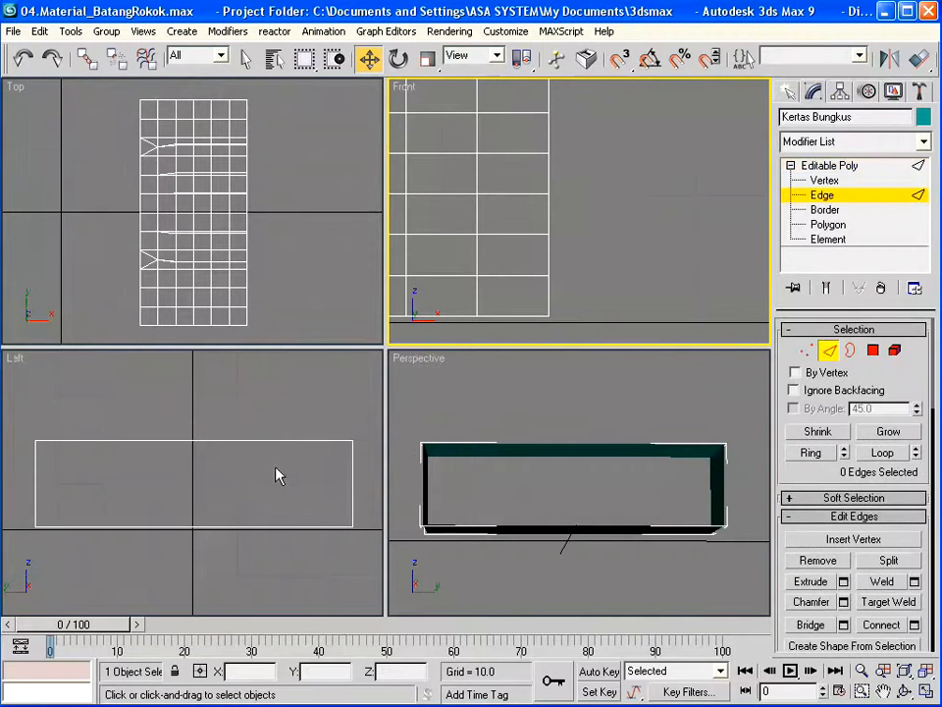
drag(349, 448, 375, 535)
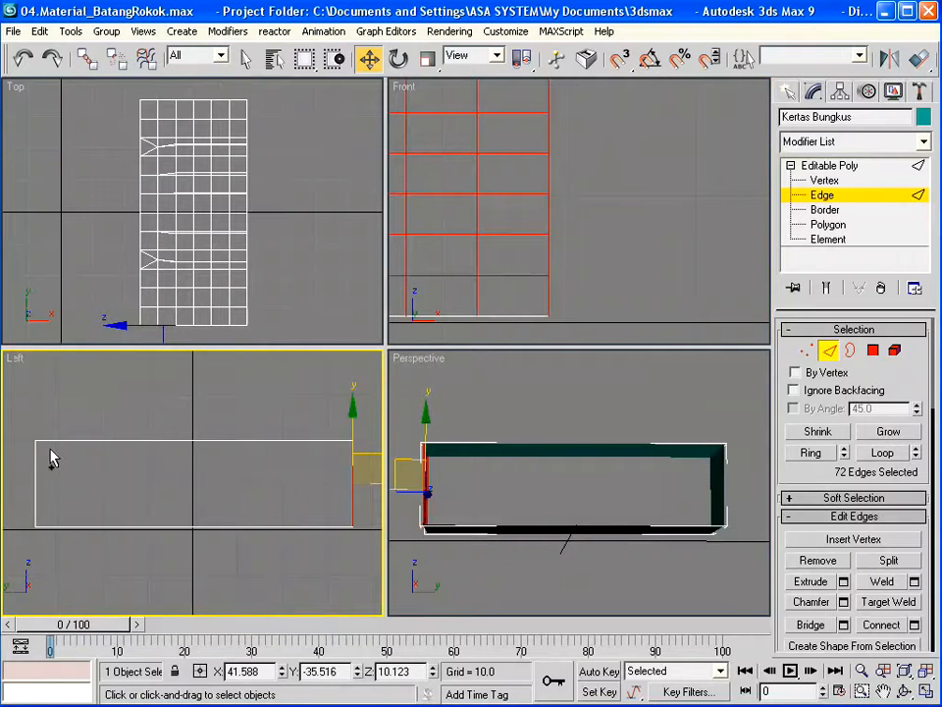
drag(47, 448, 12, 530)
right_click(489, 150)
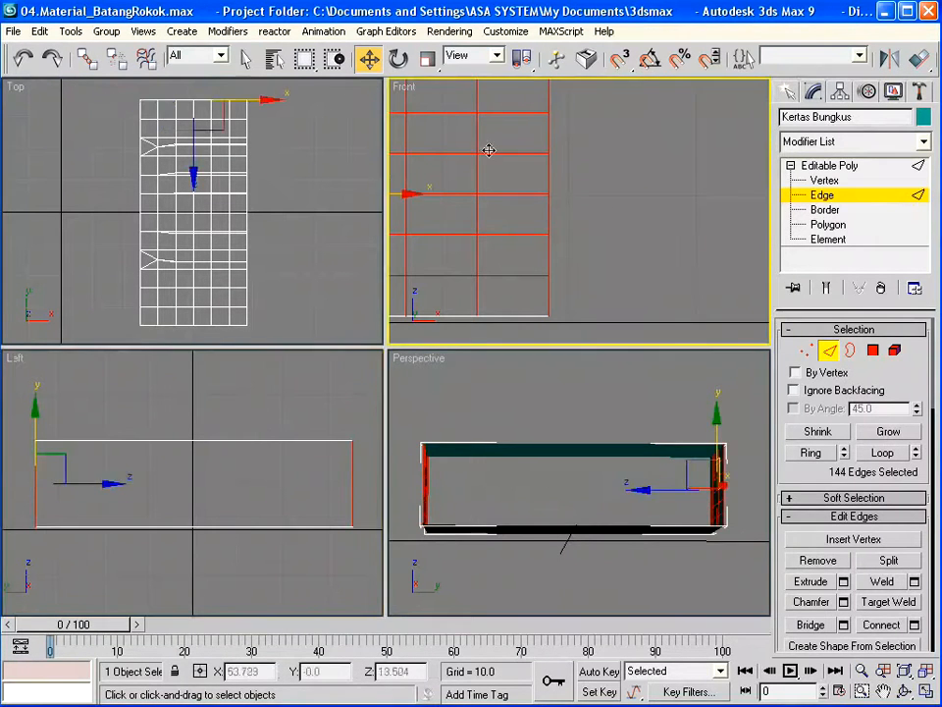
click(905, 673)
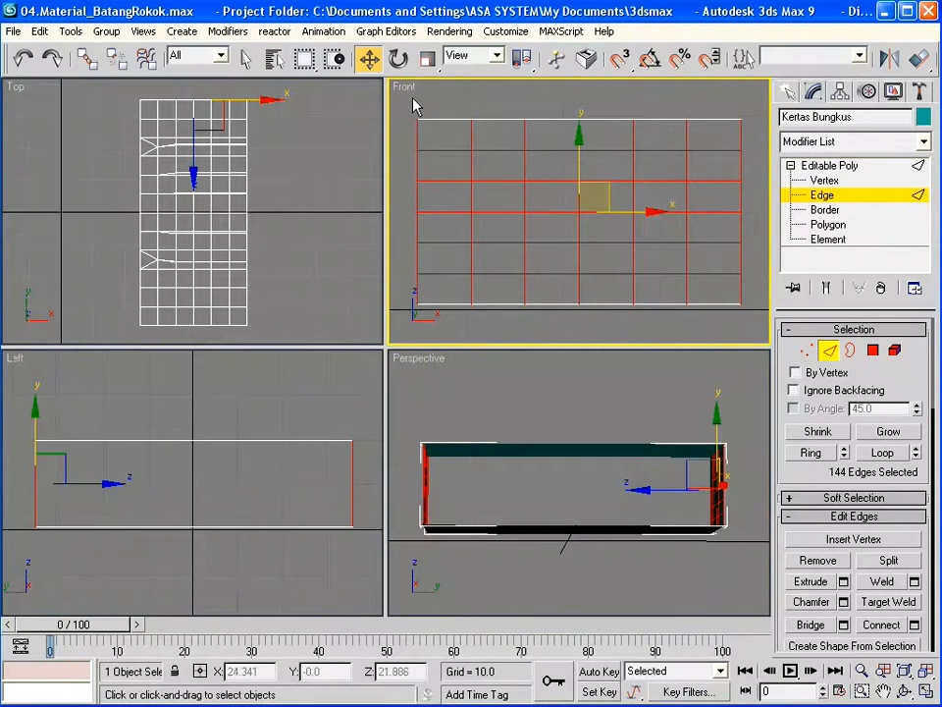
drag(402, 95, 719, 333)
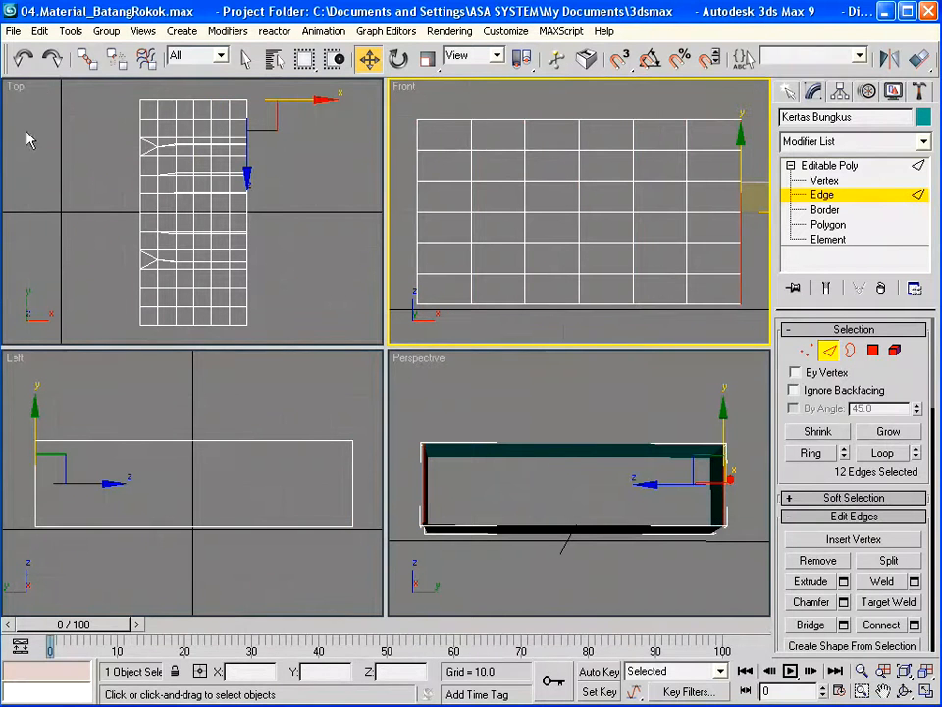
- Extend the selected side-wall edges outward along X to build a two-row strip on each side
right_click(36, 199)
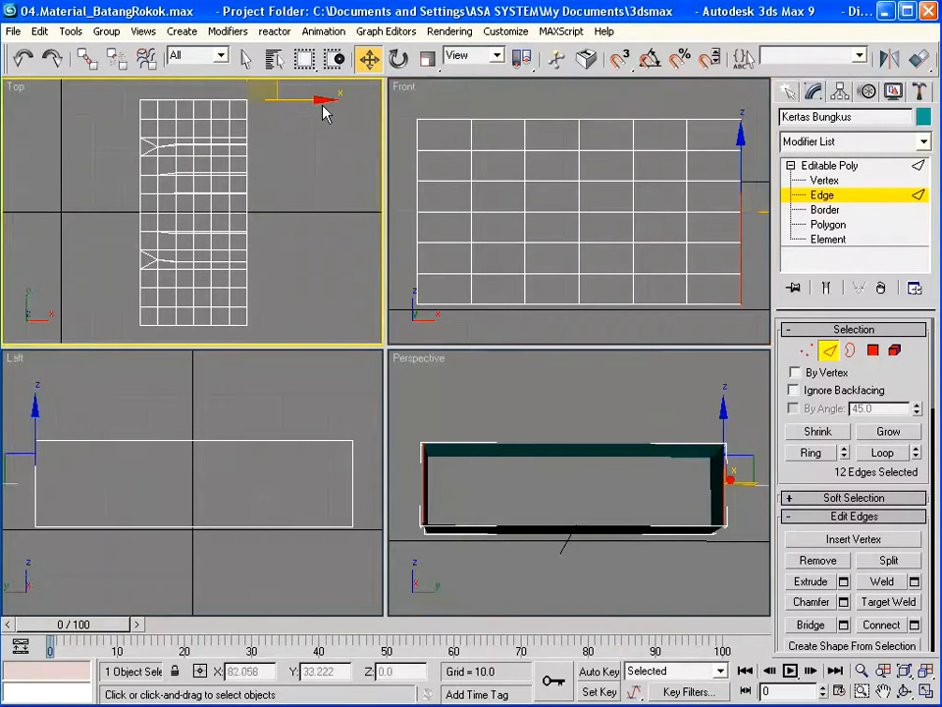
drag(324, 100, 360, 111)
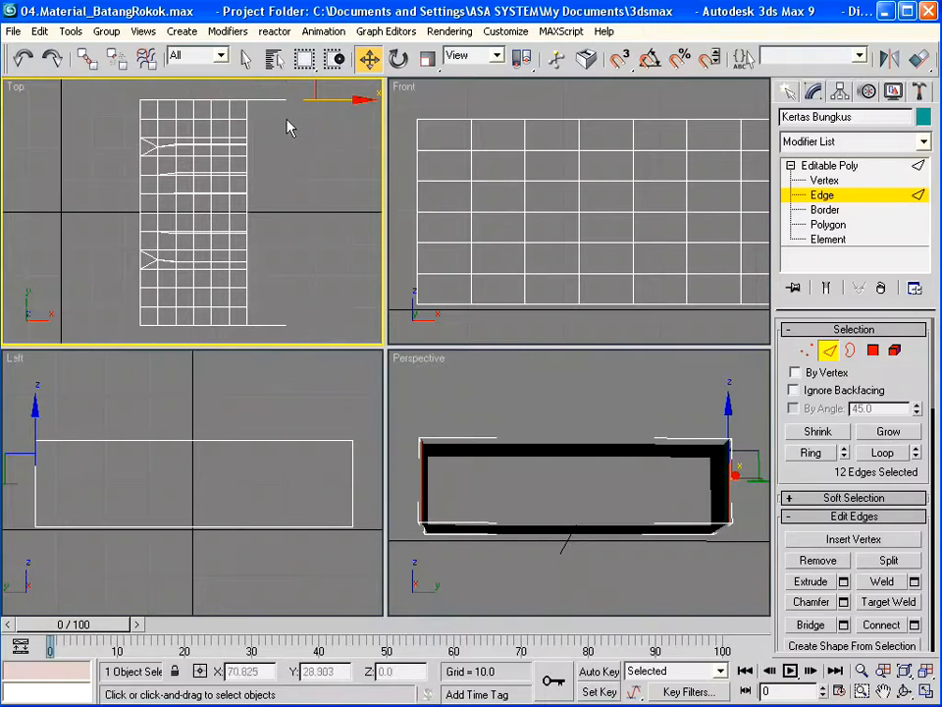
- Select the polygons of both new side strips and name the selection set PolygonSamping
key(4)
drag(257, 84, 330, 339)
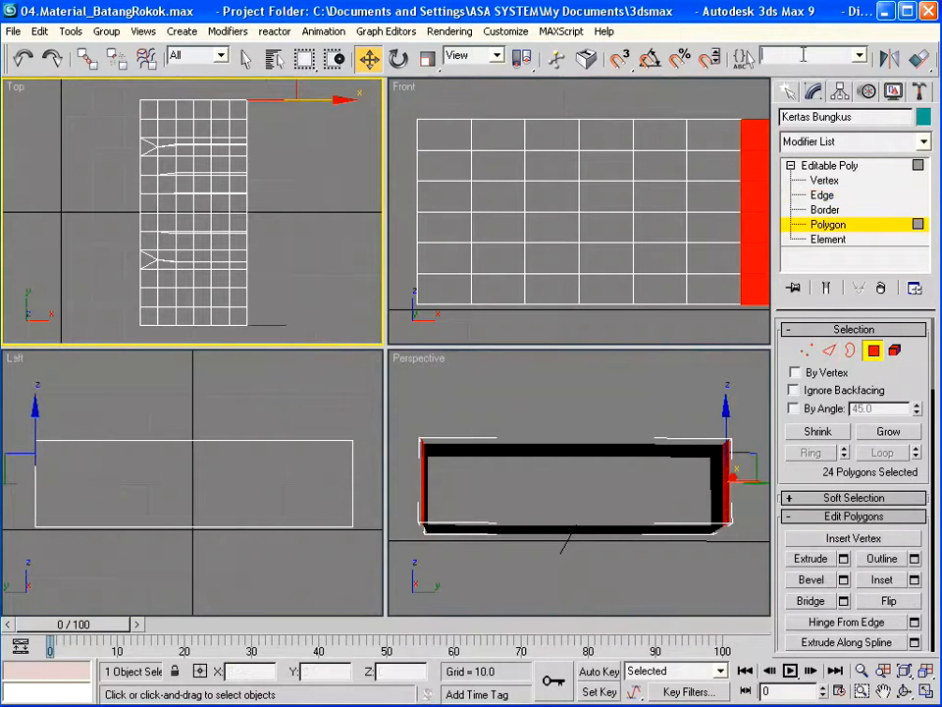
click(766, 55)
text(PolygonSamping)
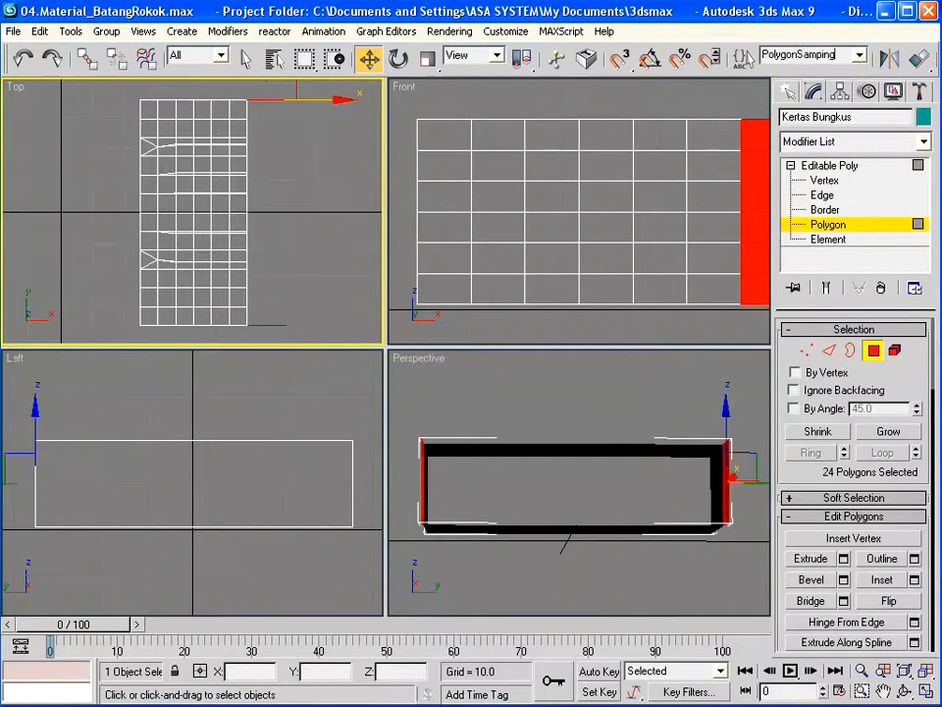
- Check the named polygon selection sets PolygonBelakang and PolygonSamping, and clear the selection
click(861, 55)
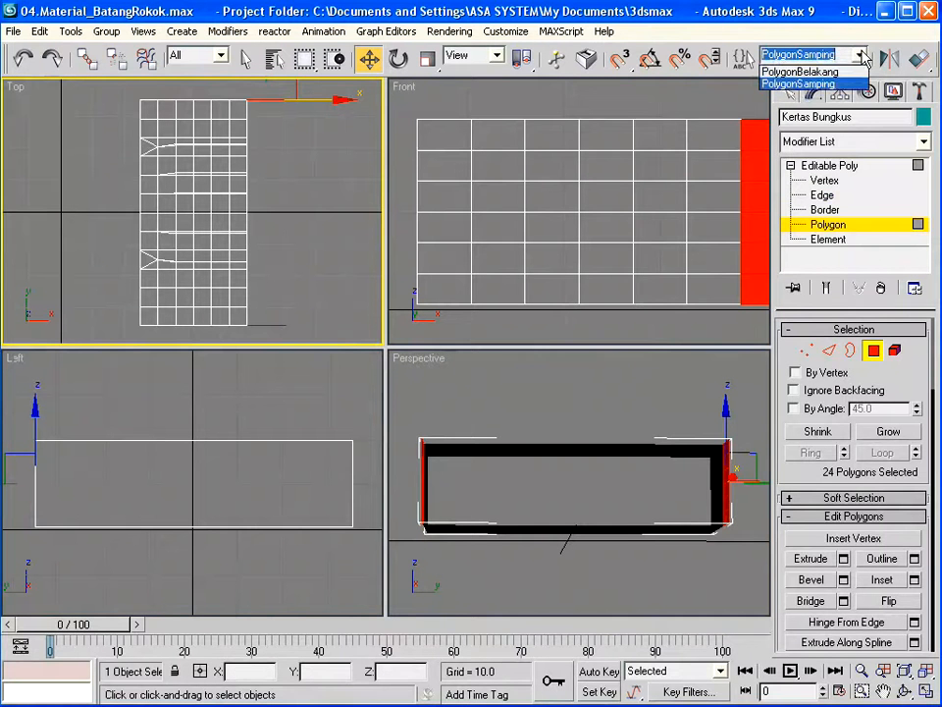
click(860, 72)
click(861, 55)
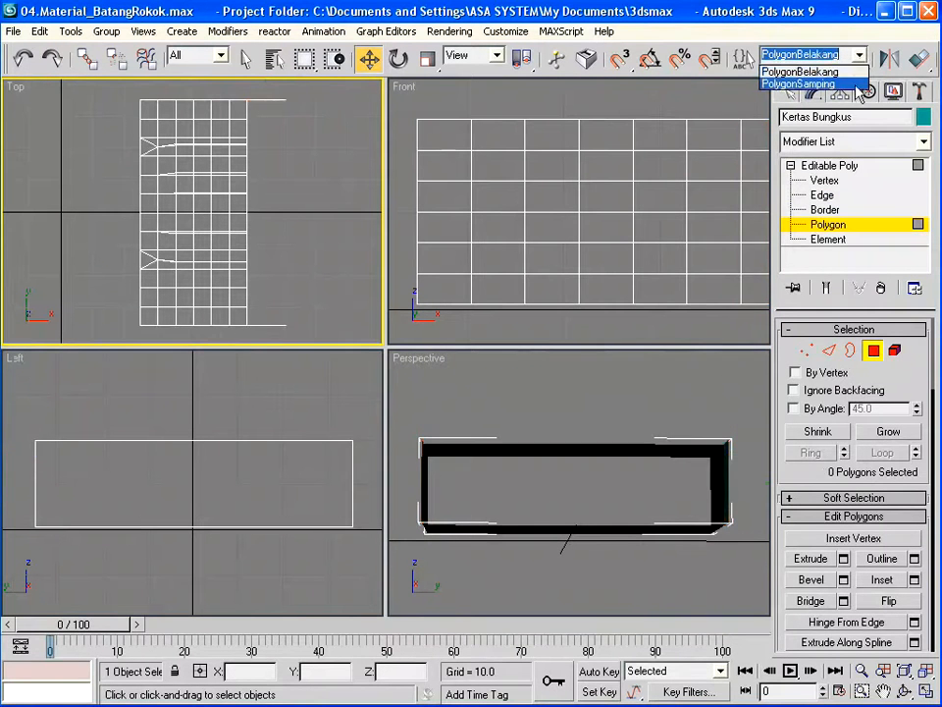
click(280, 125)
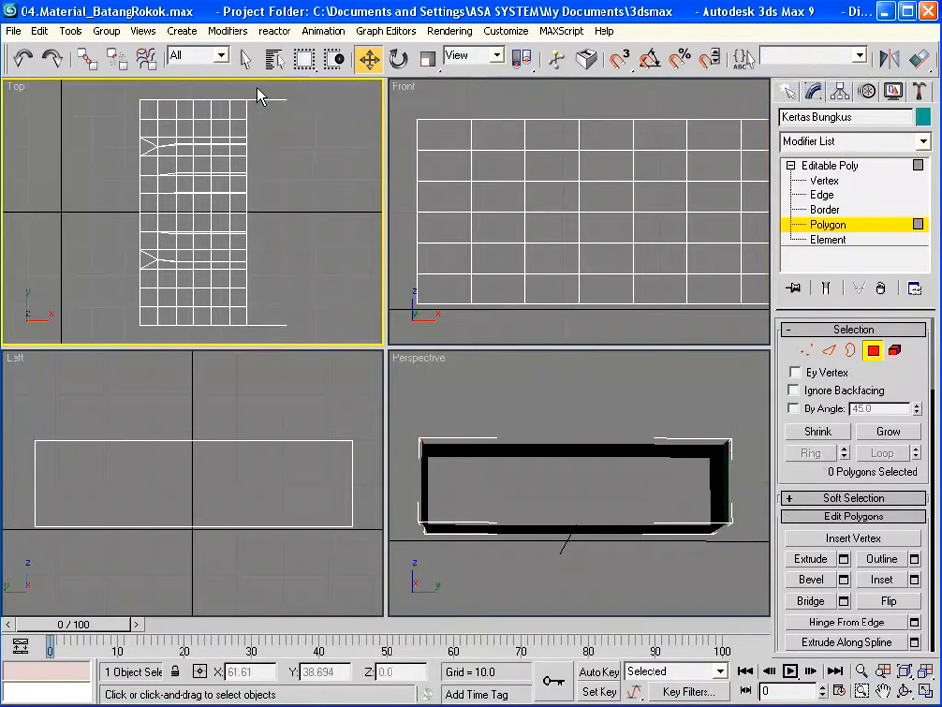
- Rotate the side strip on the +Y wall perpendicular to that wall and move it inward against the paper's open end
drag(258, 89, 274, 116)
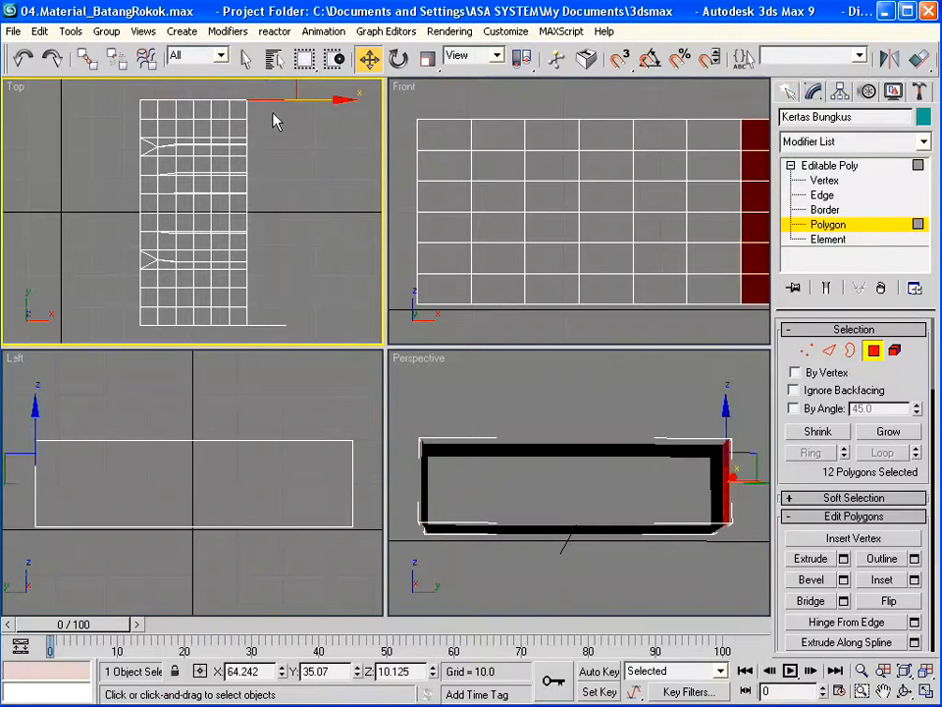
click(400, 60)
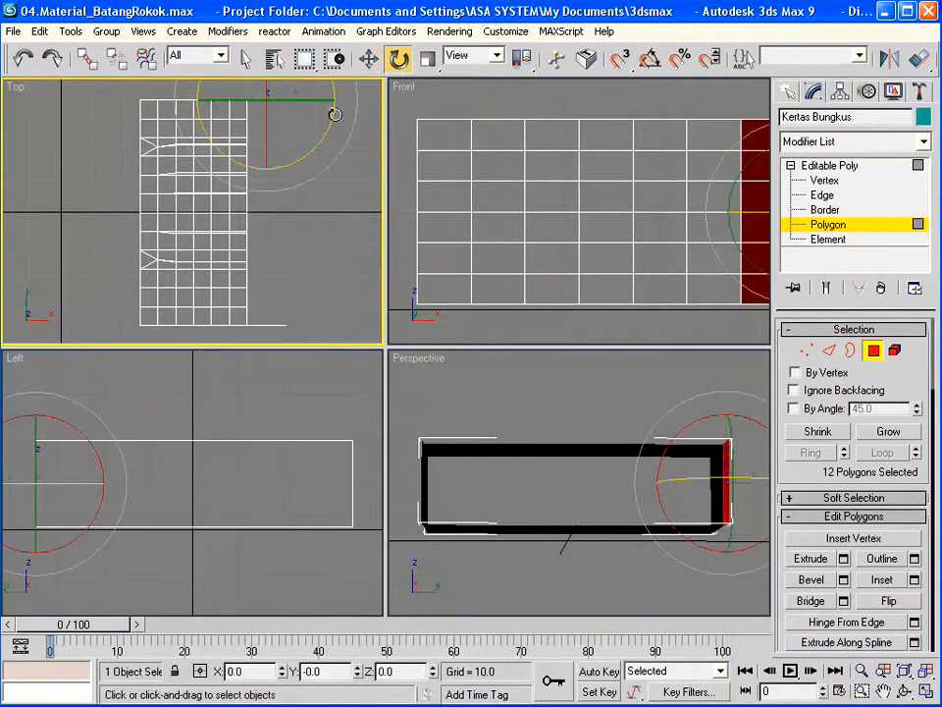
drag(335, 115, 309, 271)
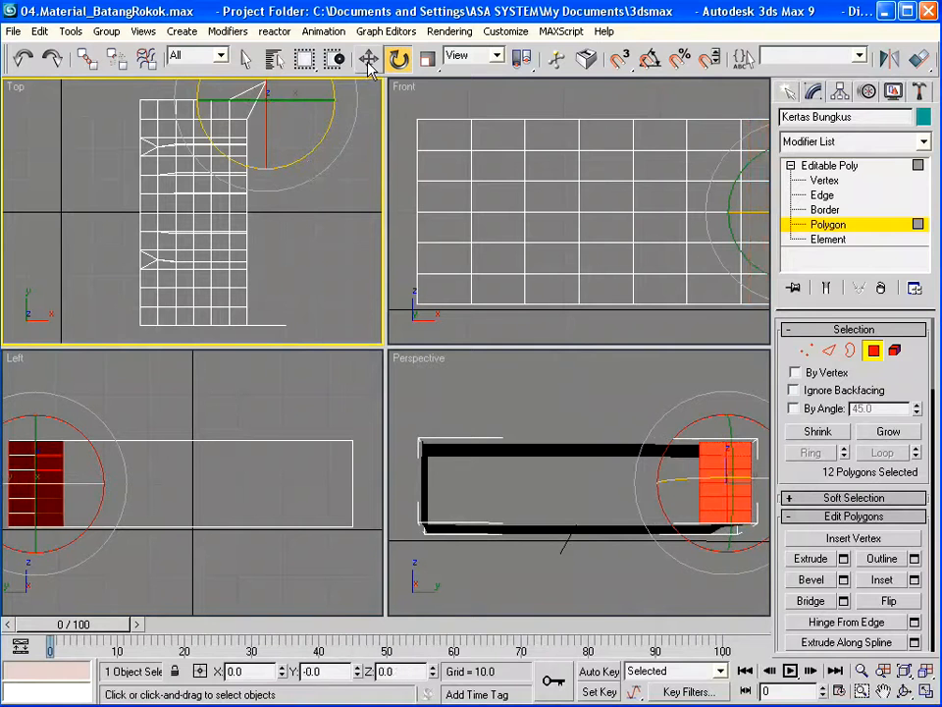
click(369, 59)
drag(295, 90, 326, 210)
- Fold the opposite side strip the same way, rotating it perpendicular to its wall and moving it inward against the open end
click(860, 691)
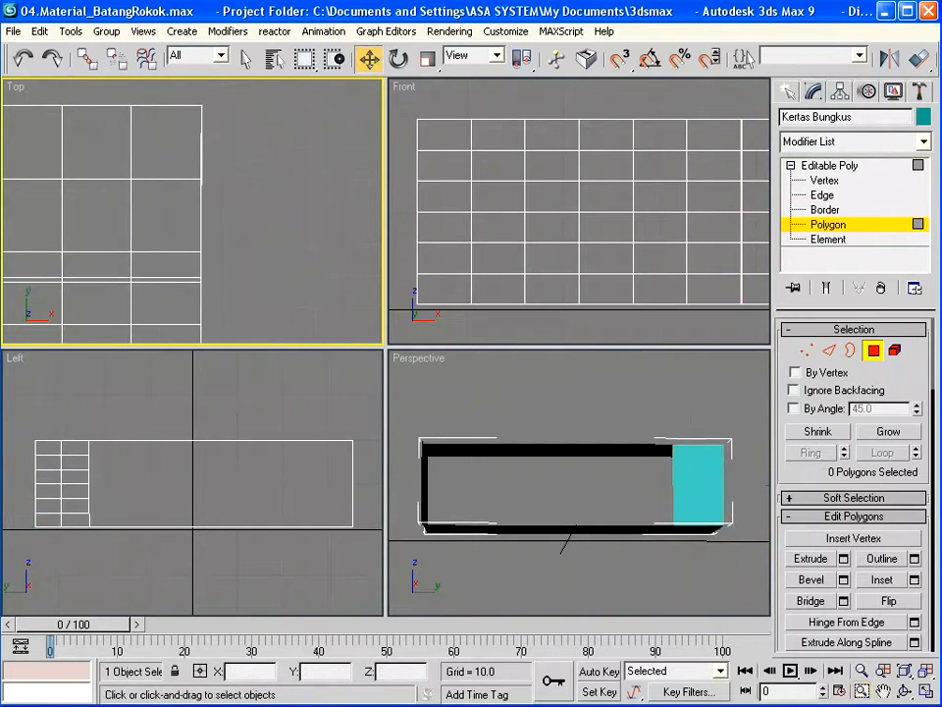
click(884, 691)
drag(267, 267, 281, 320)
click(369, 59)
click(404, 65)
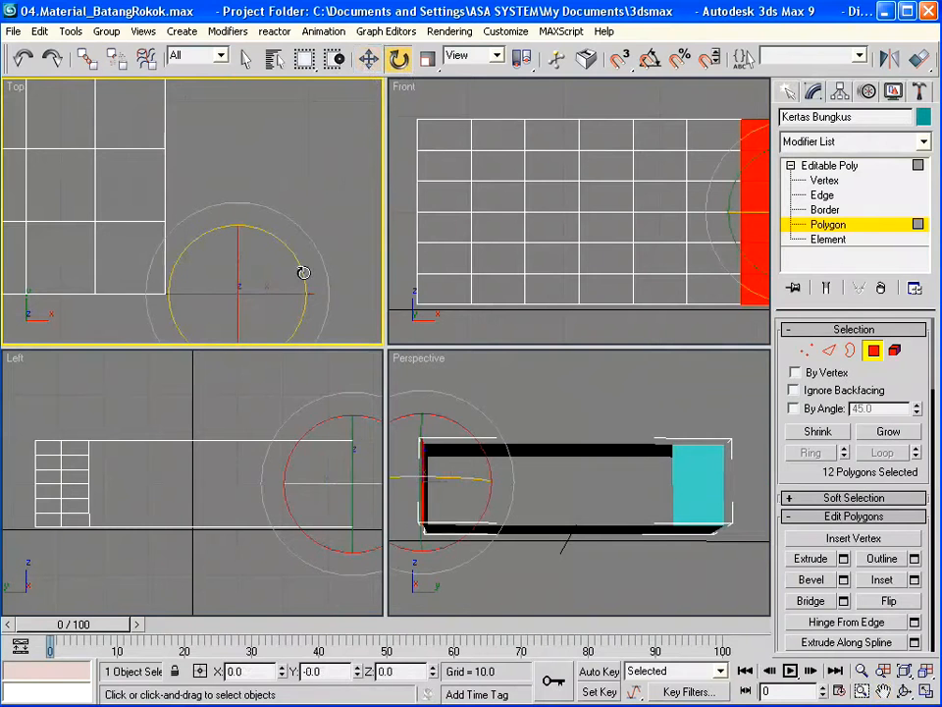
drag(300, 271, 285, 114)
click(373, 64)
drag(268, 268, 195, 198)
click(195, 197)
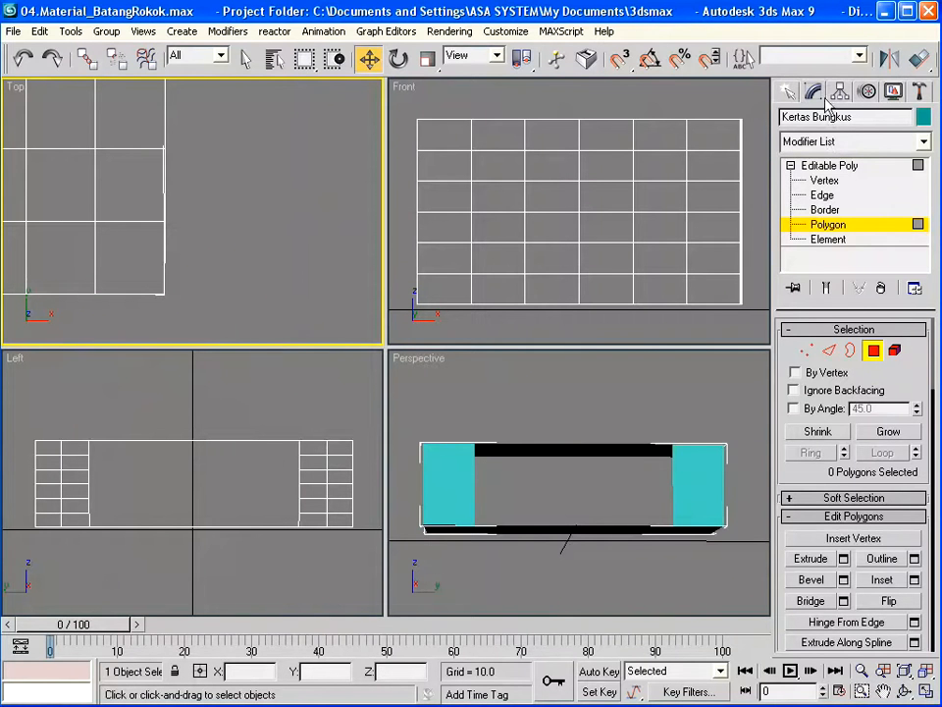
- Recall the named selection set PolygonSamping and hide its polygons
click(861, 58)
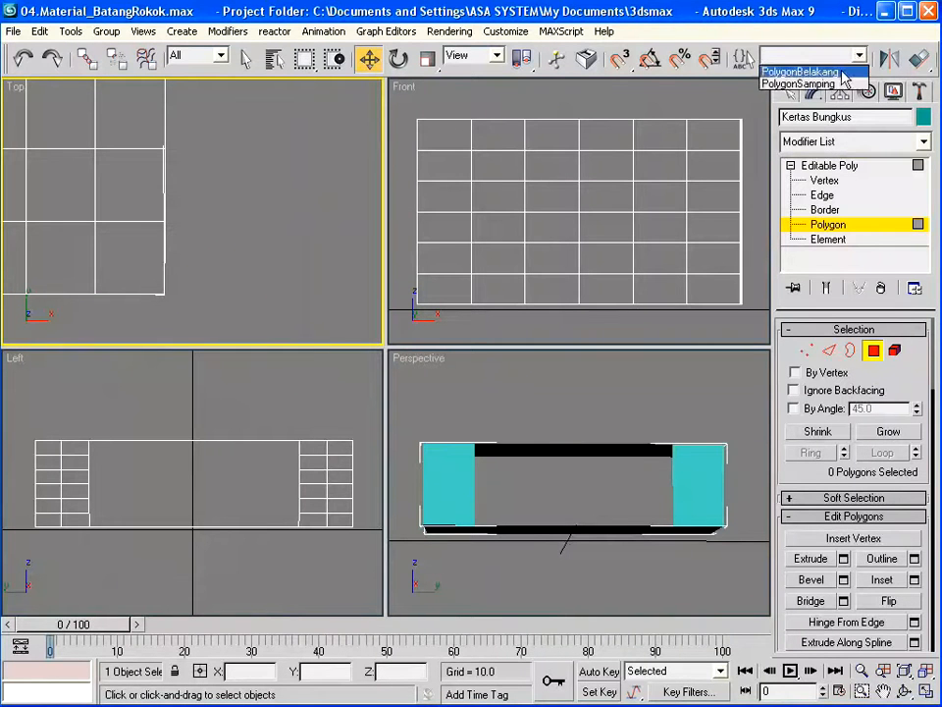
click(839, 85)
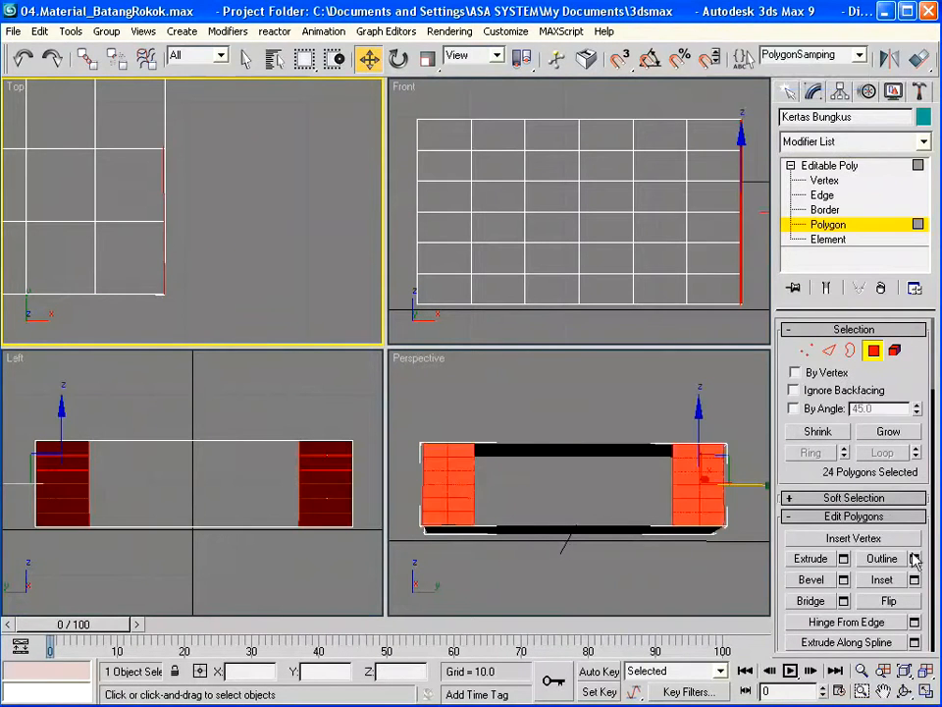
scroll(924, 562, down, 10)
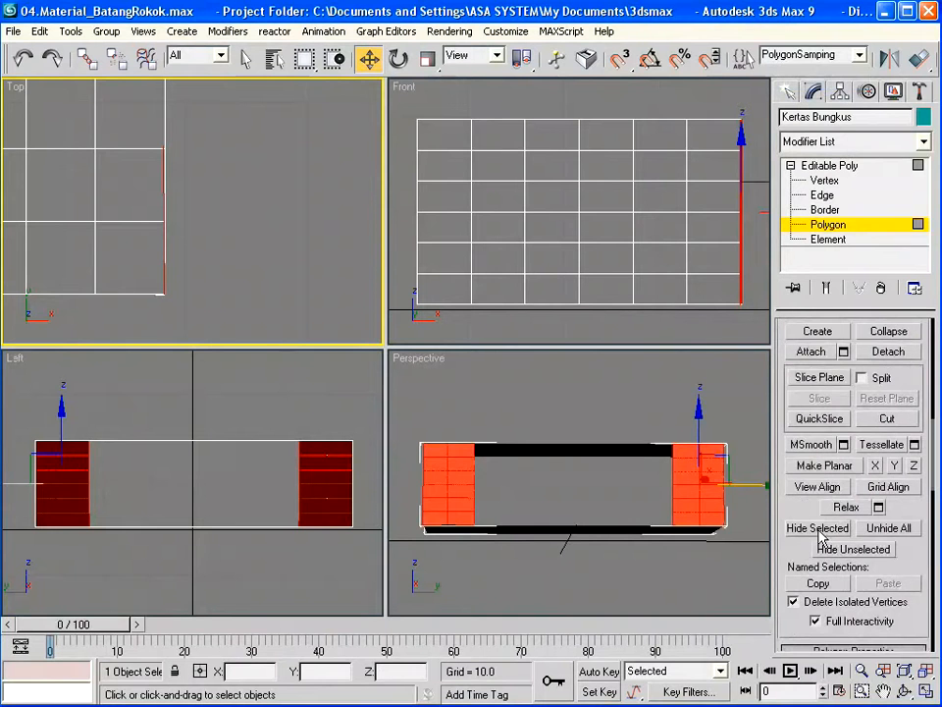
click(818, 529)
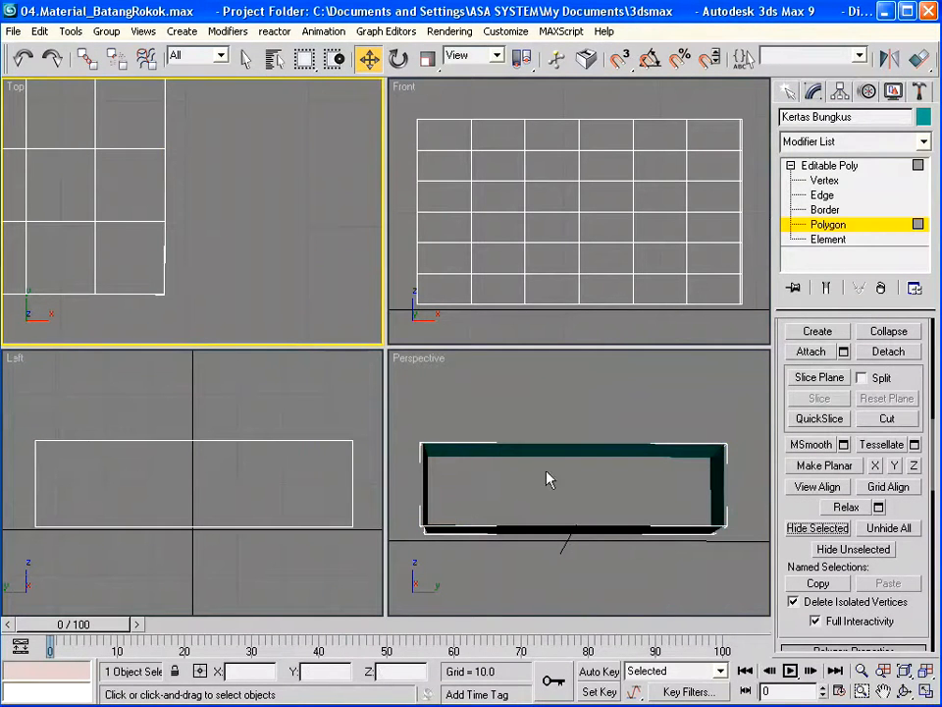
- Select only the open-end edges of the paper's upper wall, leaving out the adjoining side-wall edges
click(824, 197)
drag(26, 422, 340, 437)
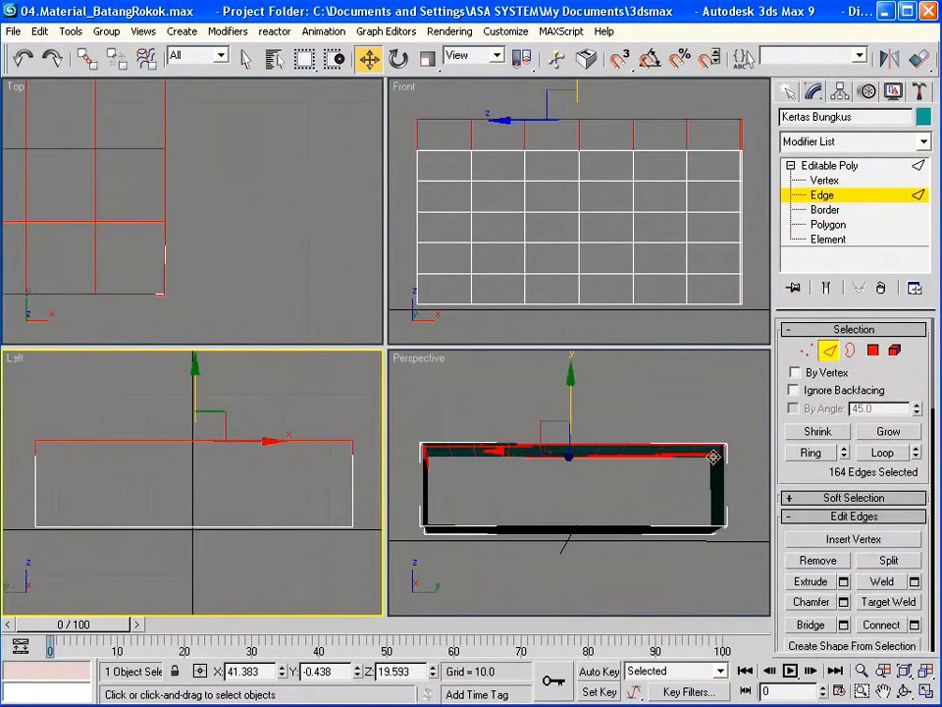
key(ctrl+z)
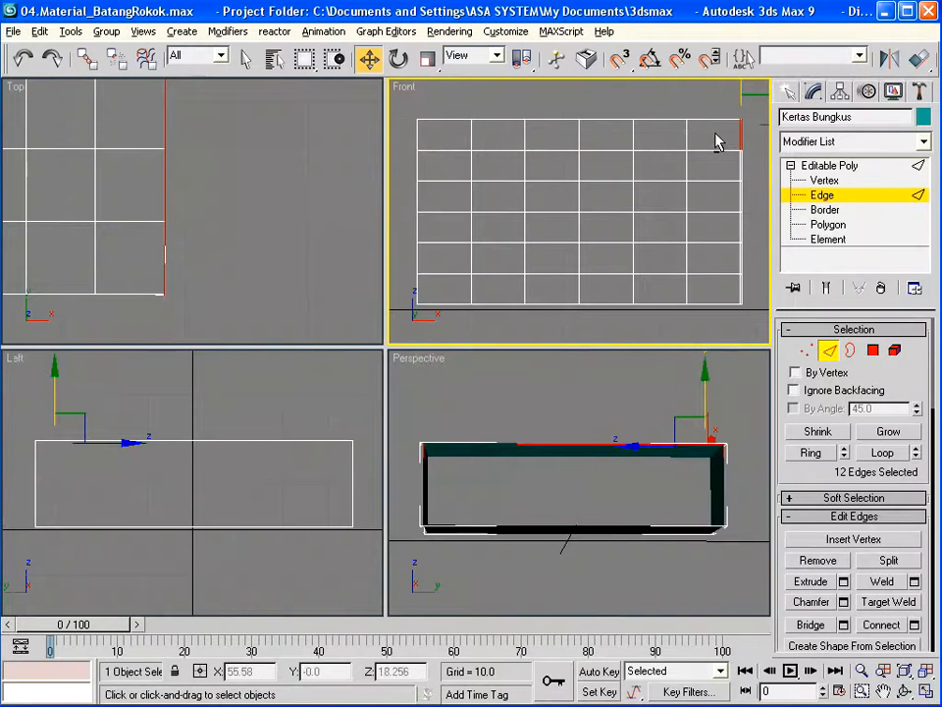
alt+drag(716, 143, 753, 157)
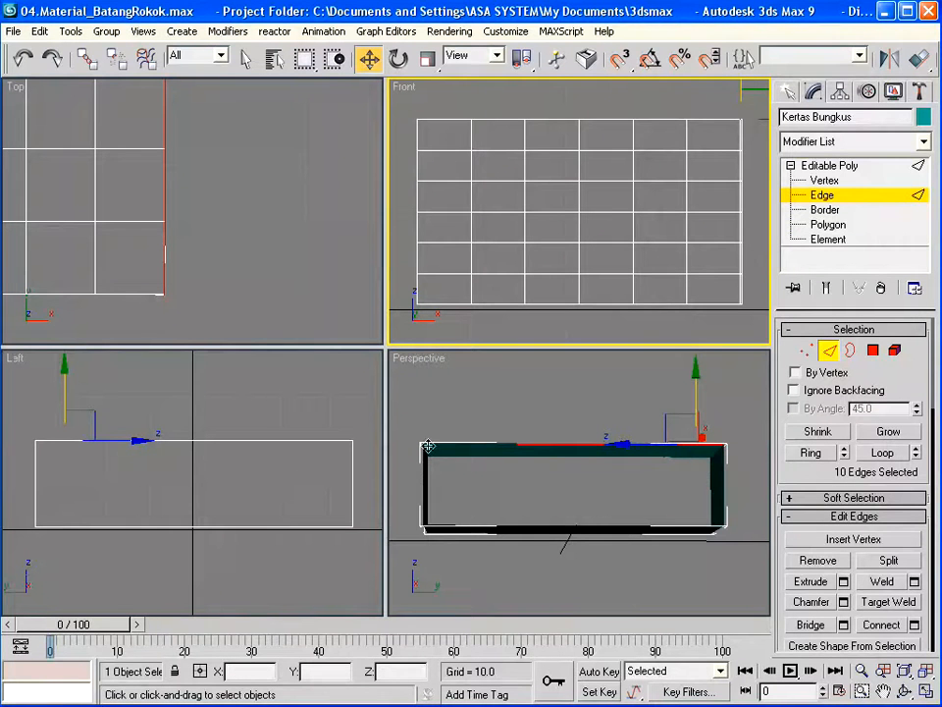
- Extend the selected upper-wall edges outward along X to build a two-row strip
click(927, 673)
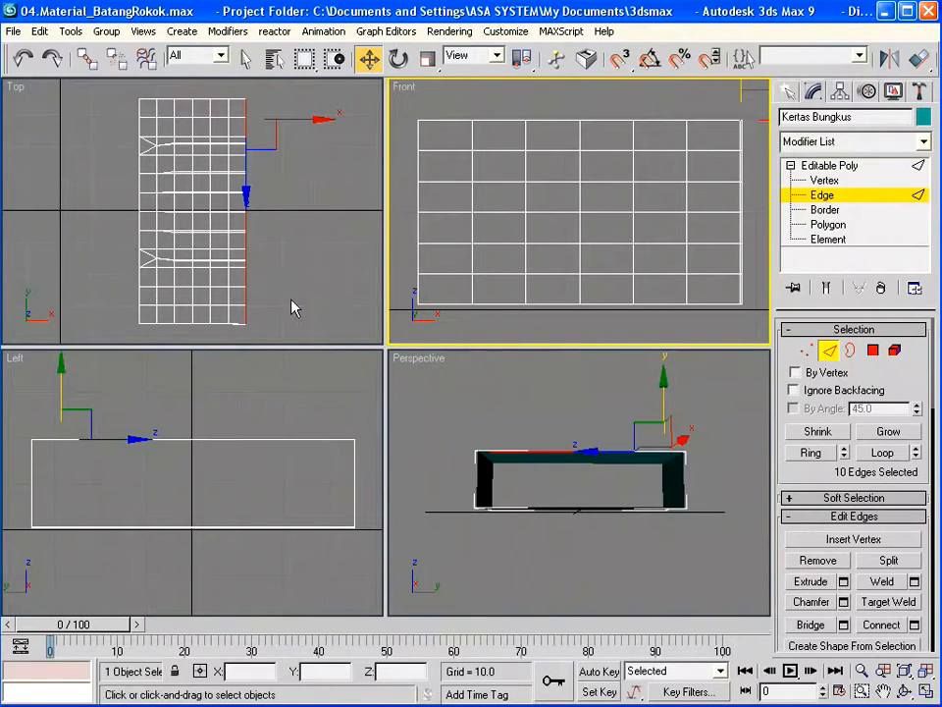
drag(319, 119, 359, 120)
click(326, 248)
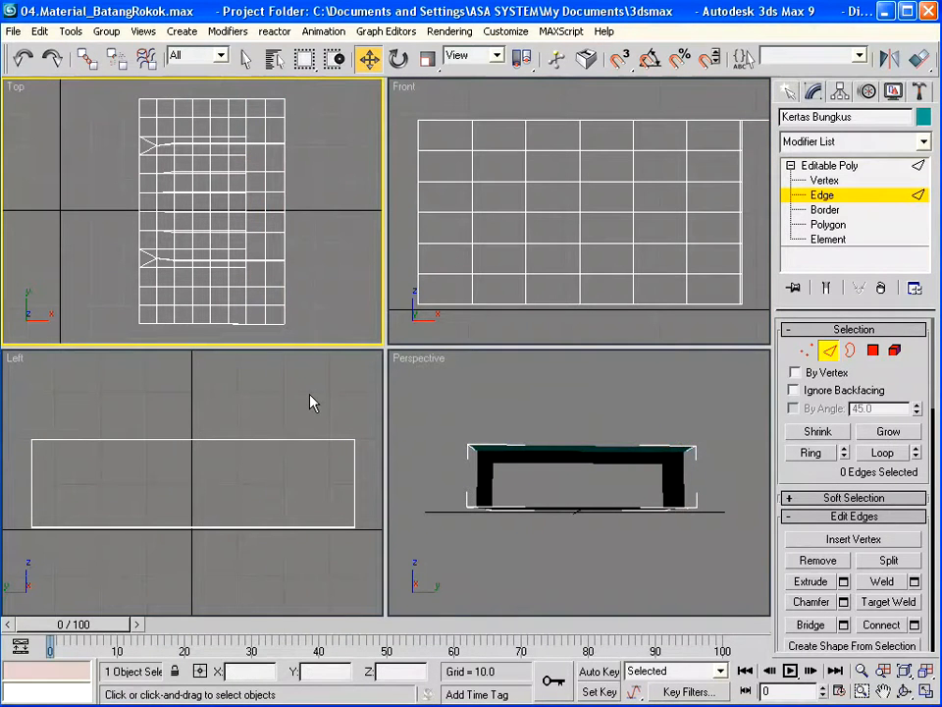
- Select the new strip's inner vertices, excluding its two end columns, and name the selection set SobekanAtas
click(807, 351)
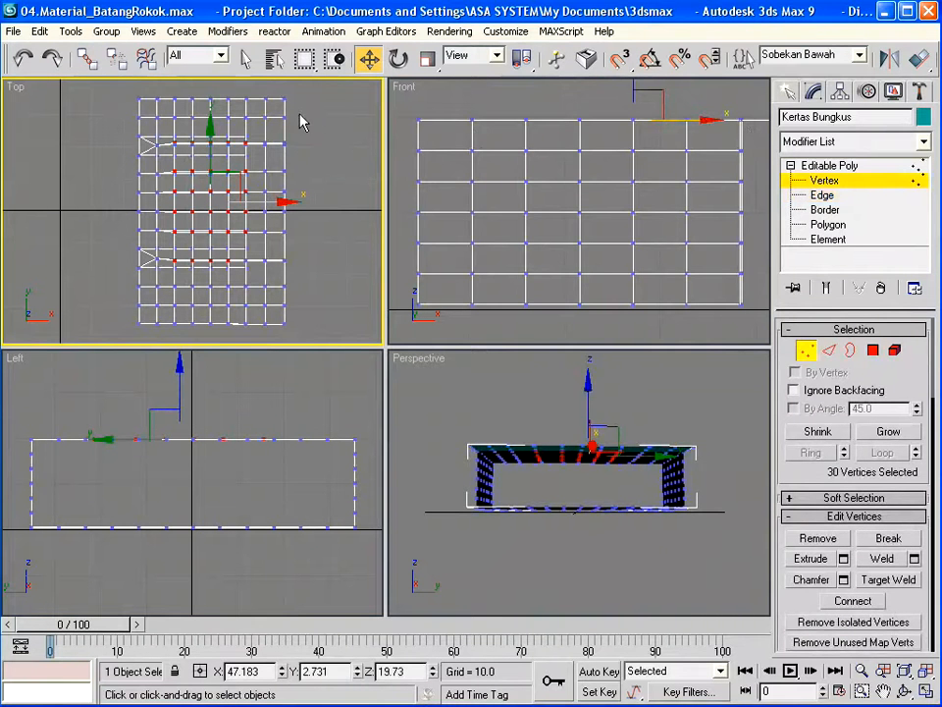
drag(304, 120, 257, 300)
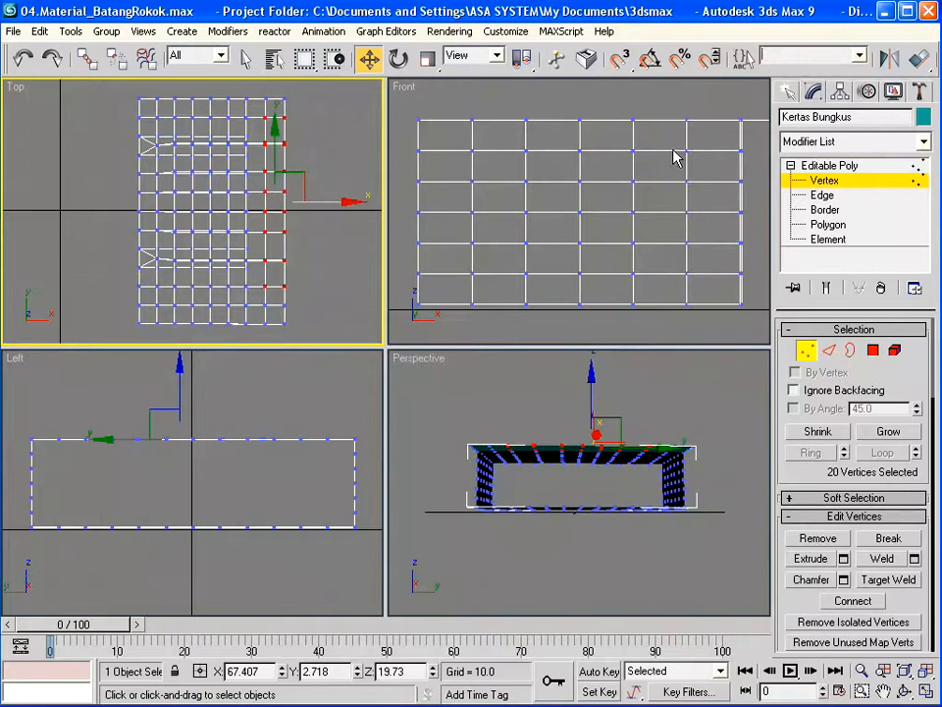
text(SobekanAtas)
- Check the named vertex selection sets Sobekan Bawah and SobekanAtas by recalling each one
click(859, 55)
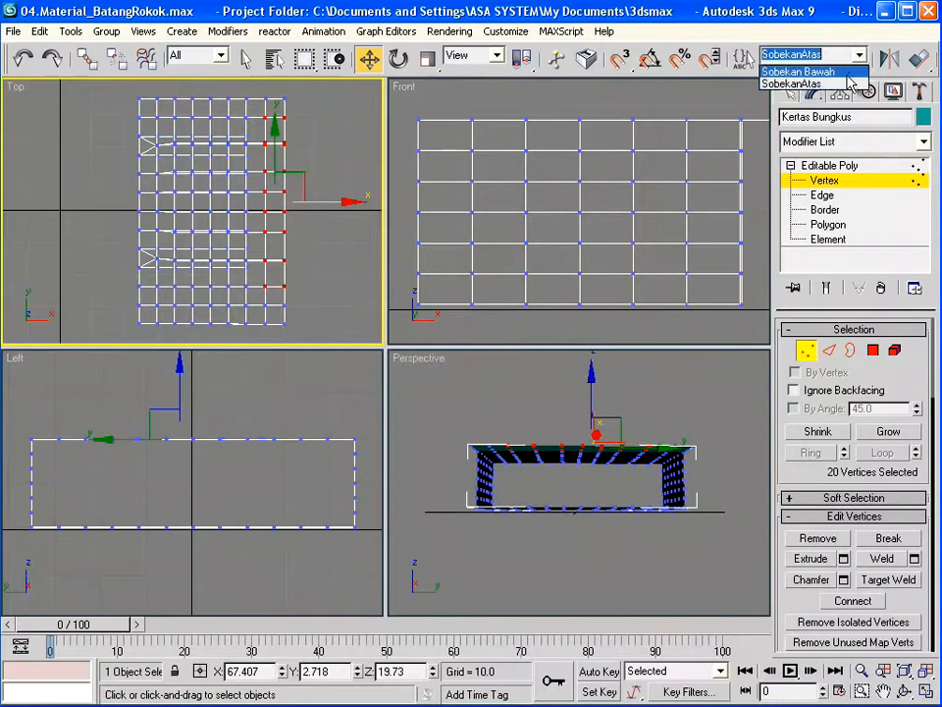
click(848, 74)
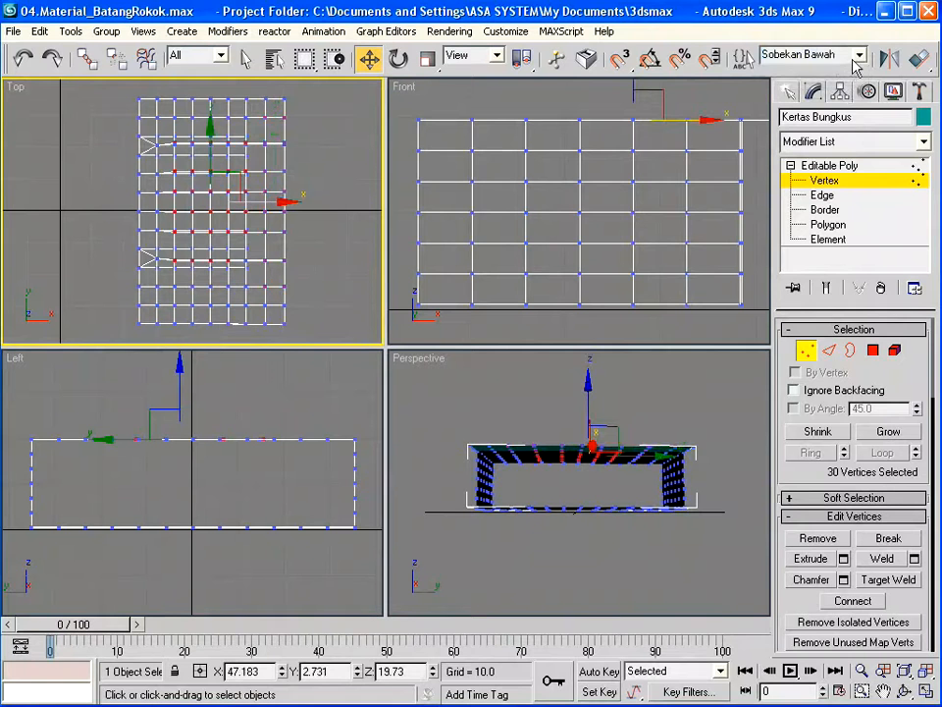
click(860, 55)
click(825, 83)
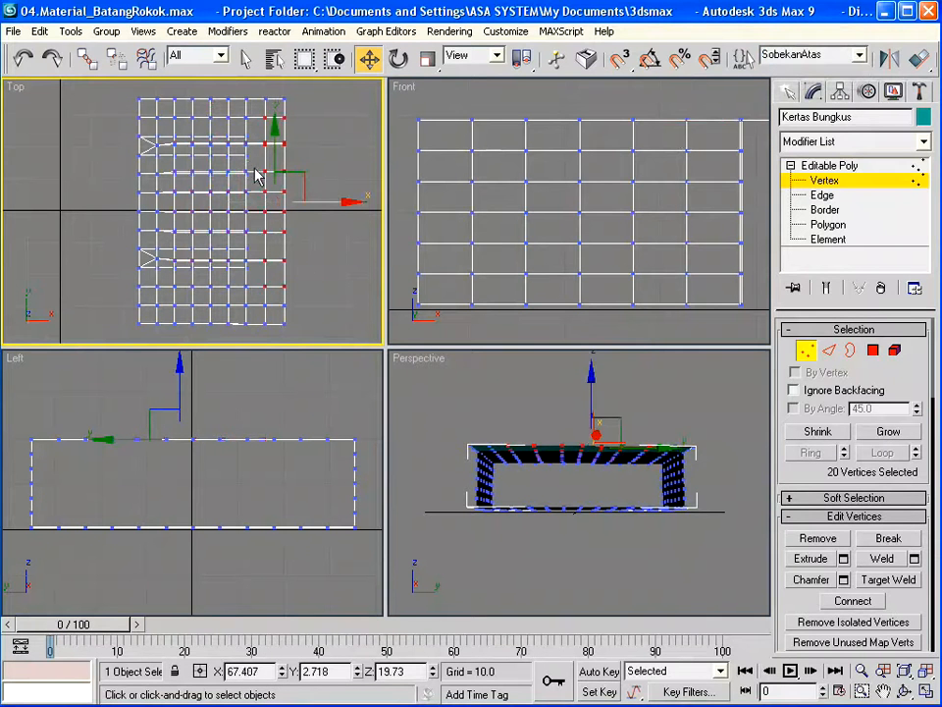
click(859, 55)
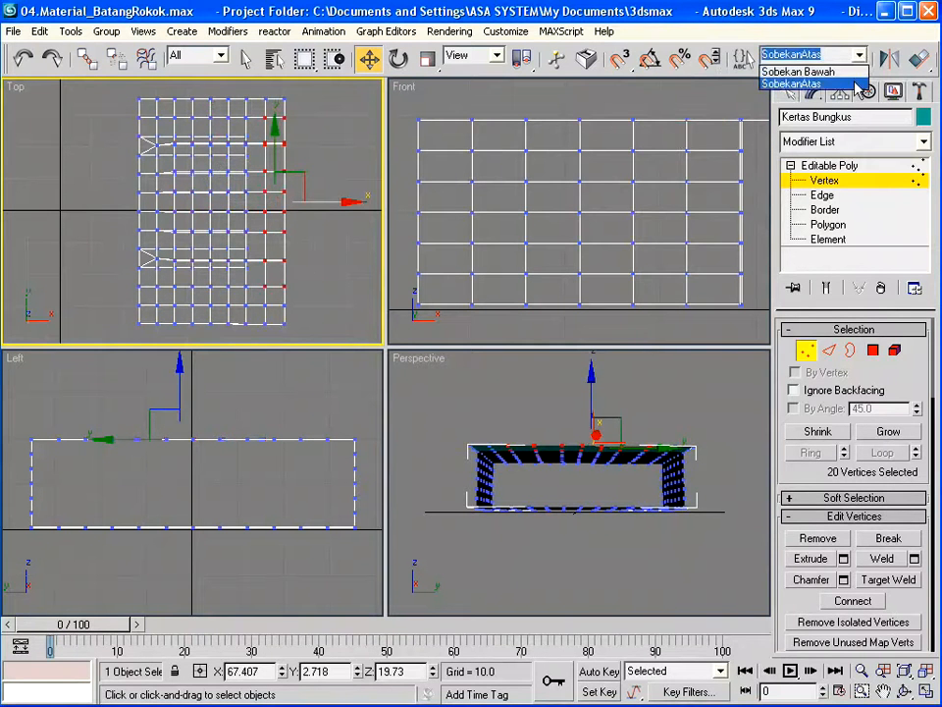
click(858, 84)
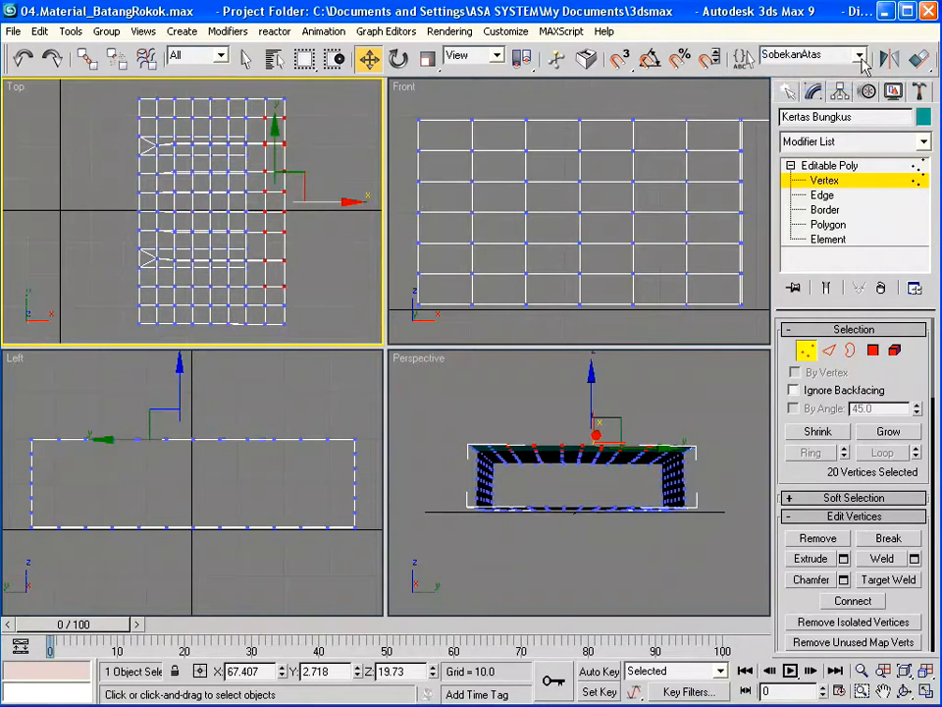
- Select all polygons of the new upper strip and rotate them upright, perpendicular to the upper wall
click(828, 225)
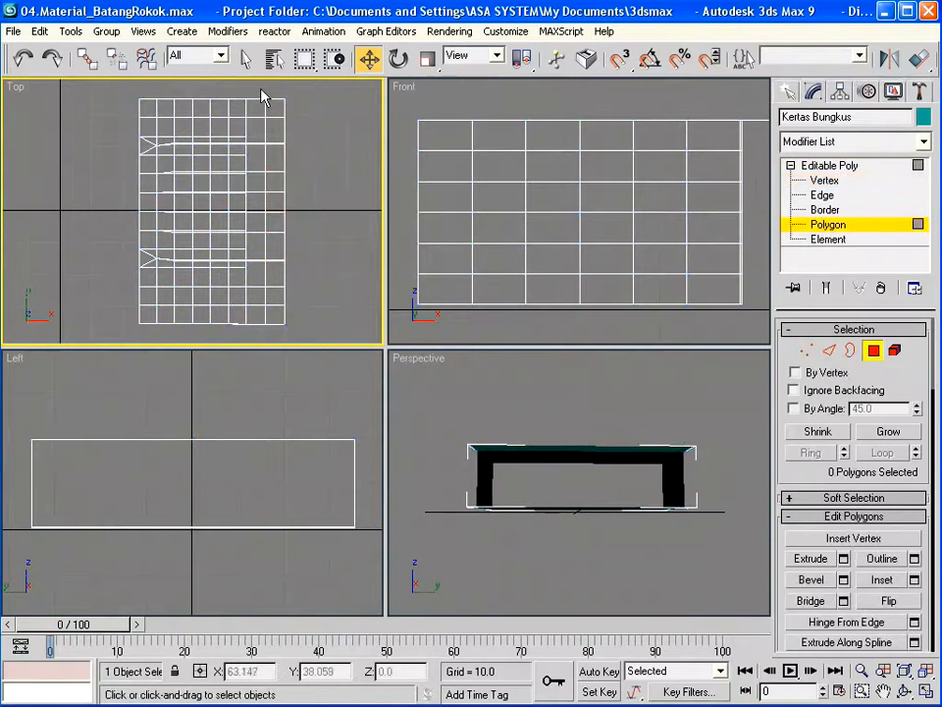
drag(260, 87, 329, 329)
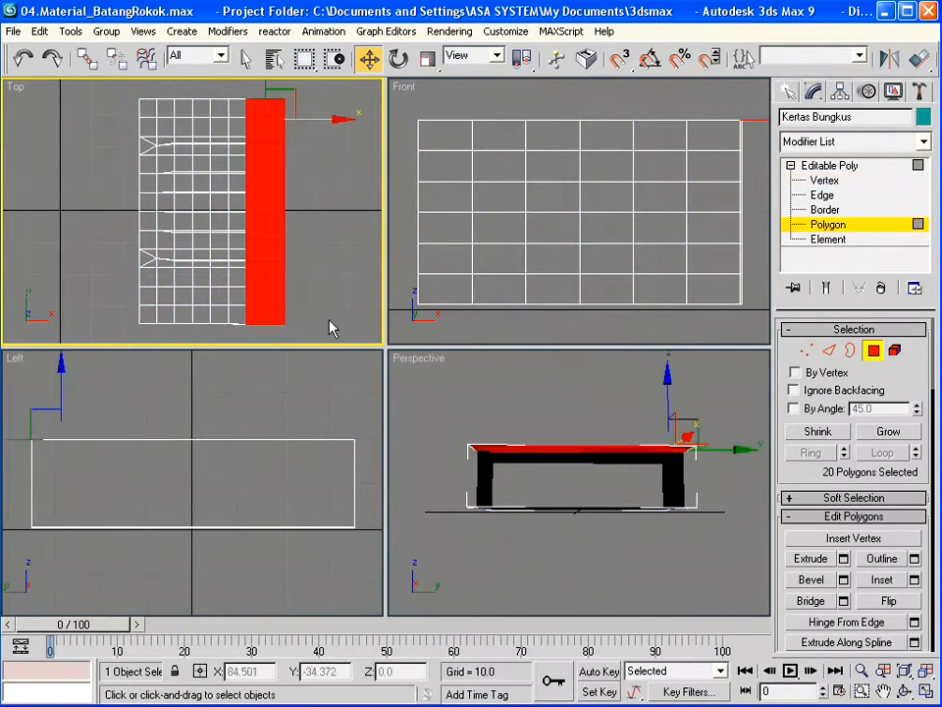
click(399, 59)
click(411, 366)
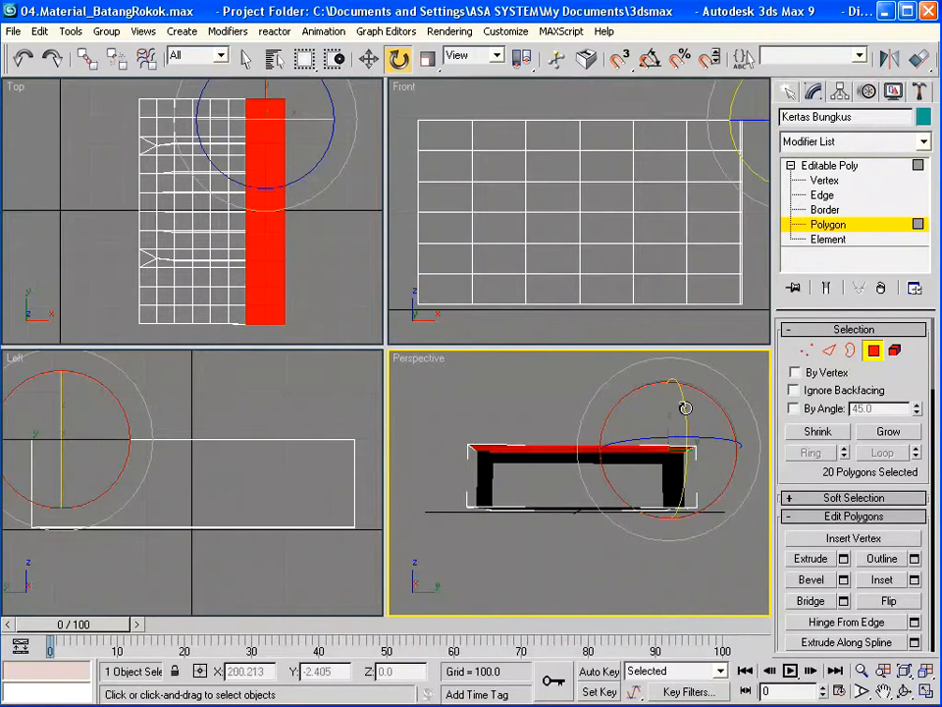
drag(685, 408, 740, 349)
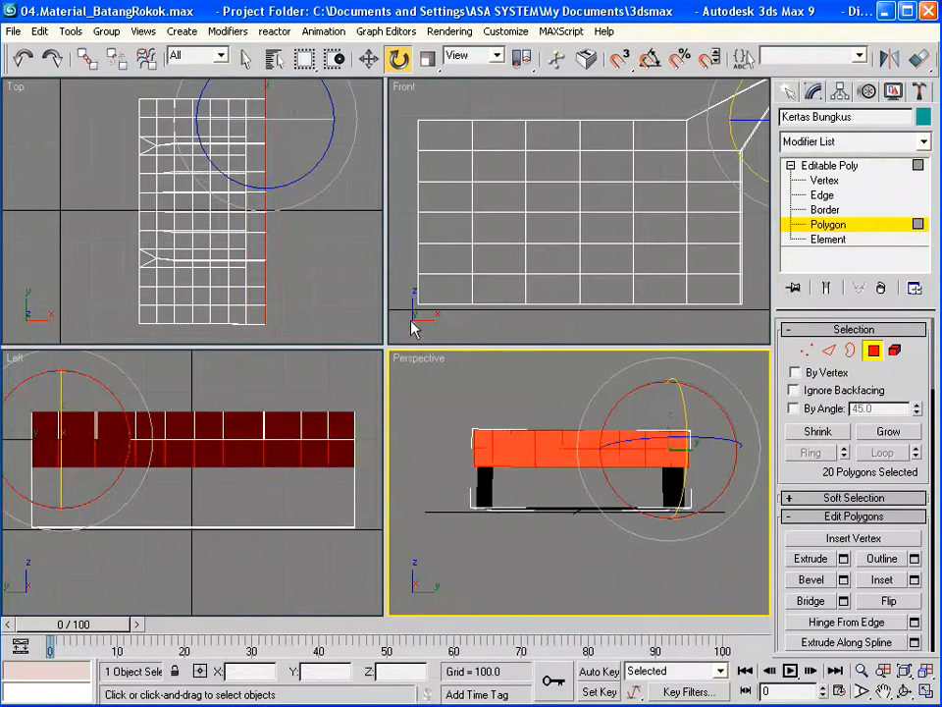
- Move the upright strip down and back in the Front view so it folds flush over the paper's open end
right_click(492, 110)
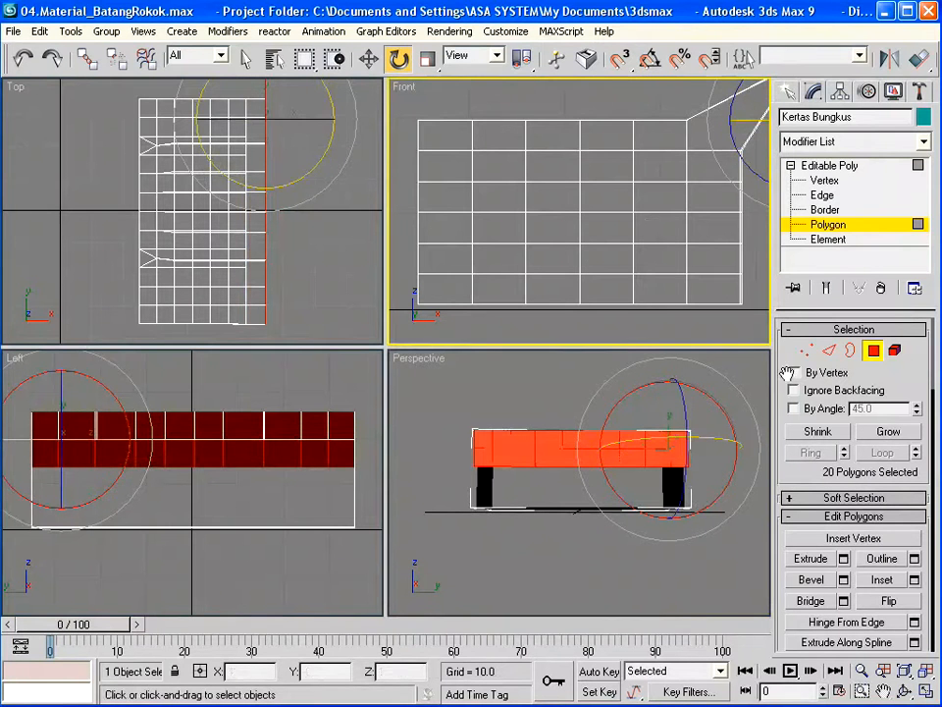
click(905, 672)
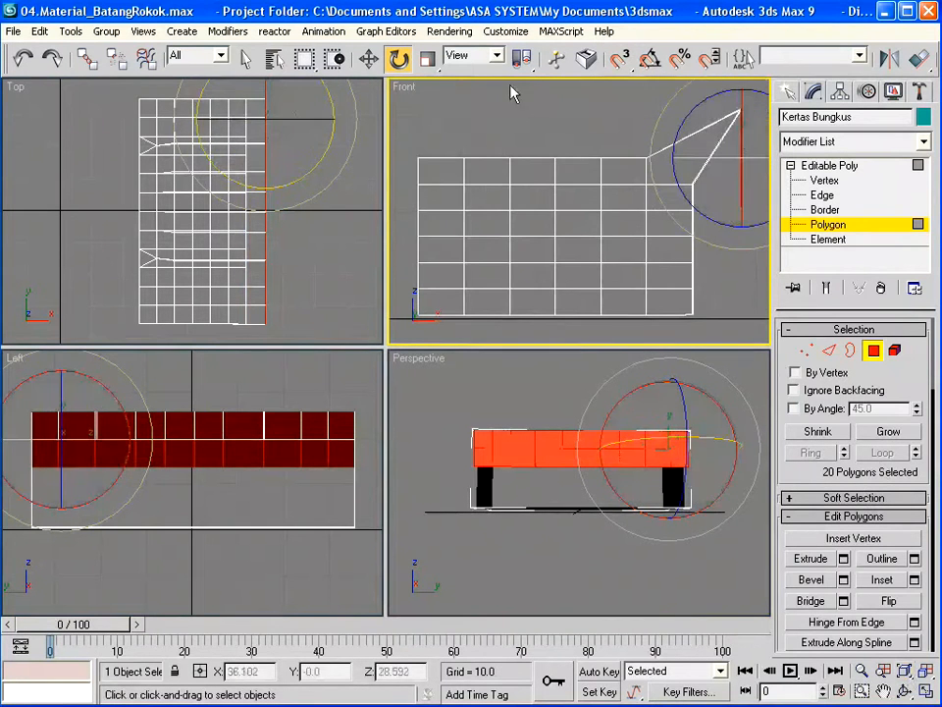
click(369, 58)
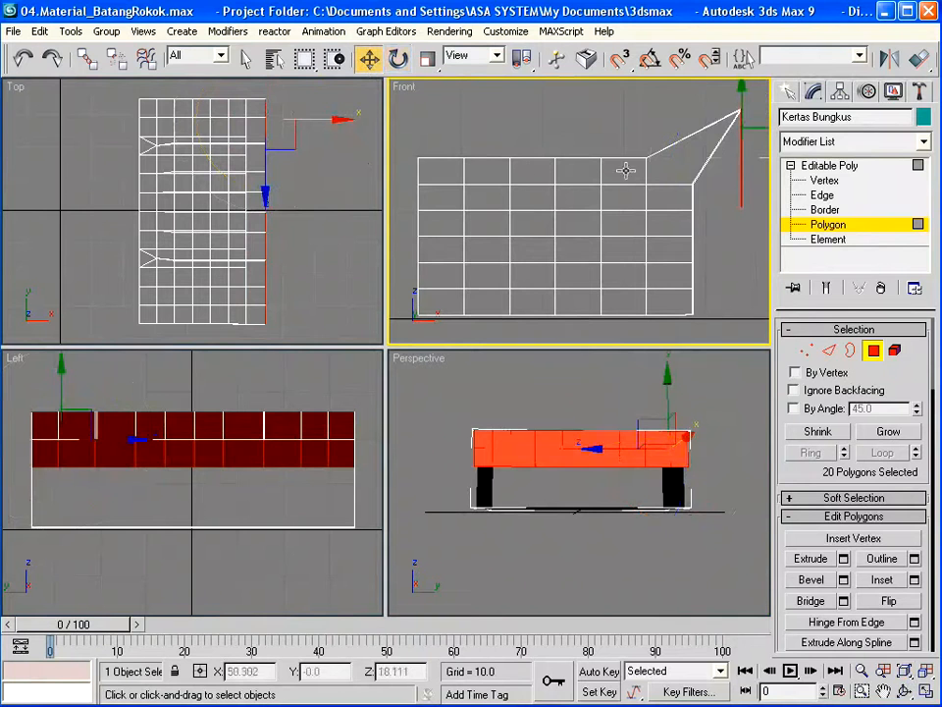
drag(760, 130, 707, 190)
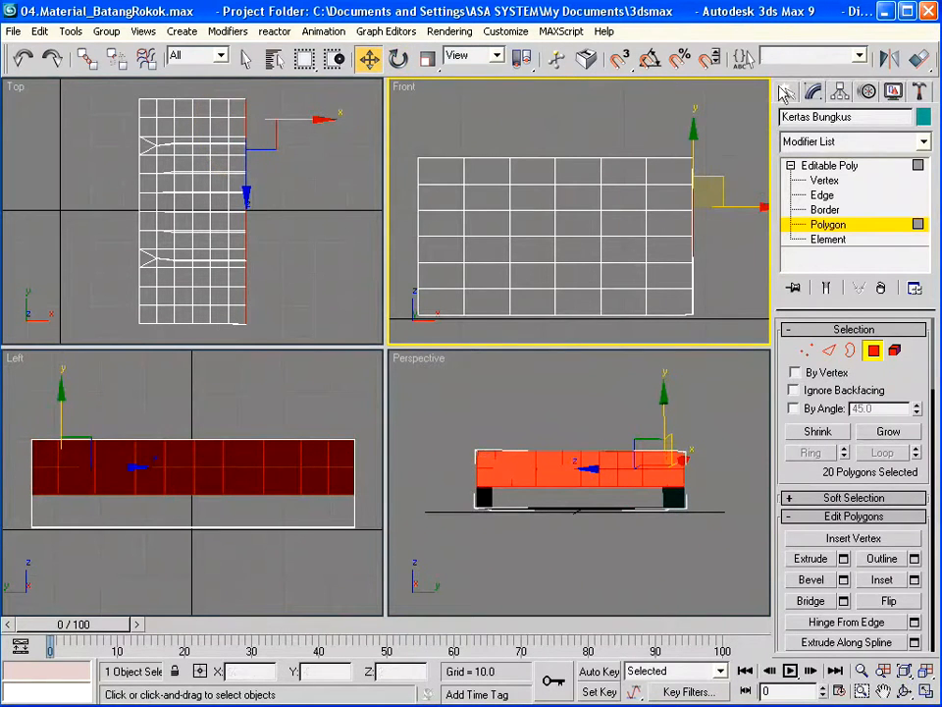
- Save the folded front strip's polygons as the named selection set PolygonDepan
click(797, 55)
text(PolygonDepan)
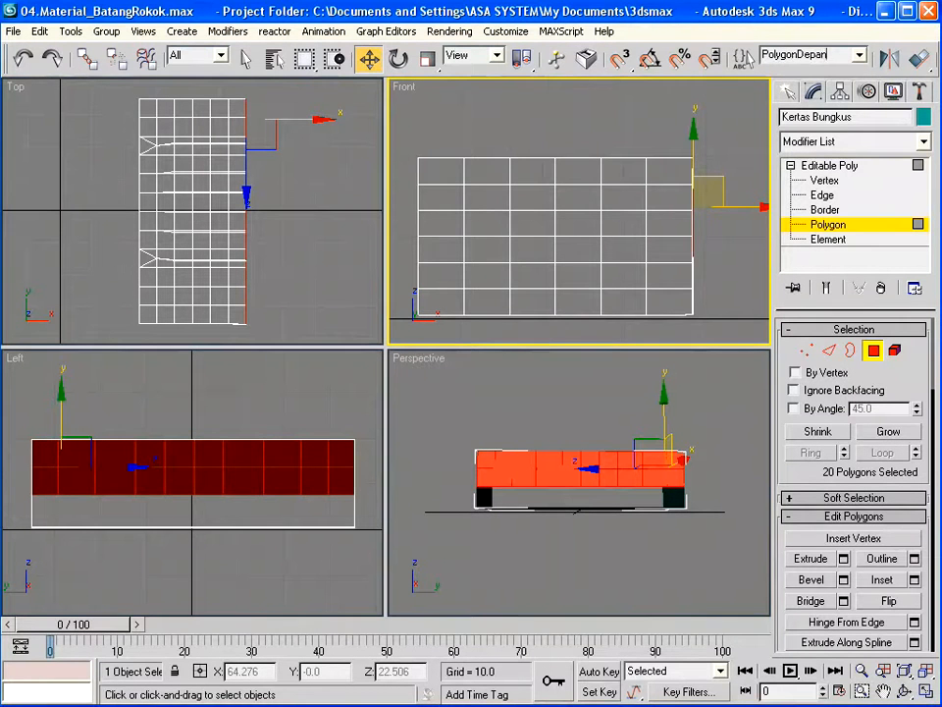
click(860, 55)
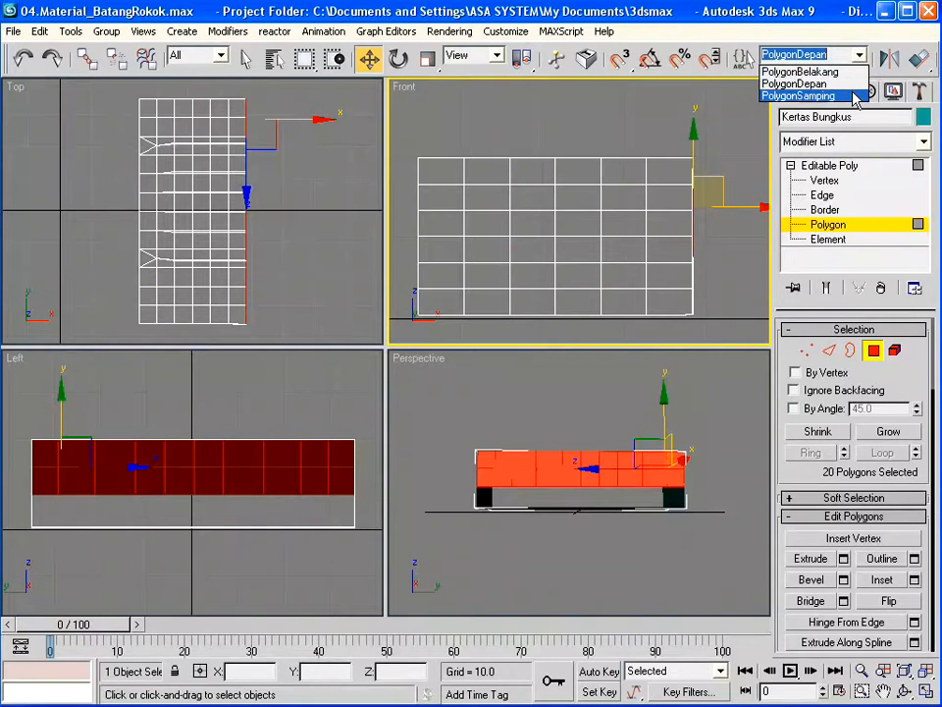
- Unhide all polygons of the Kertas Bungkus paper and inspect the closed wrapper in the Perspective view
click(779, 147)
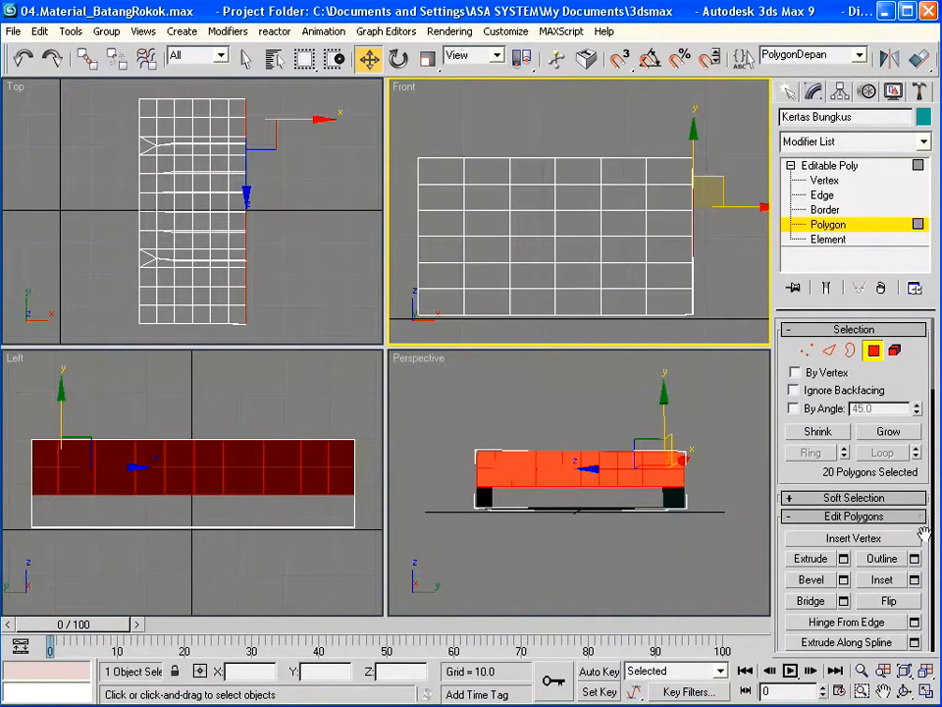
drag(924, 535, 924, 355)
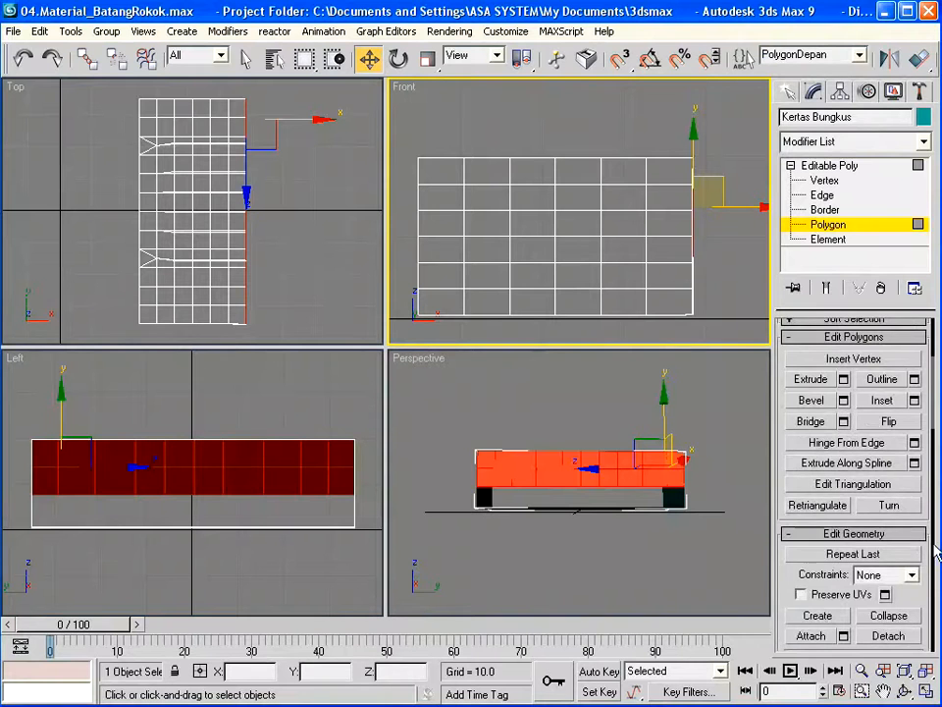
drag(929, 548, 884, 469)
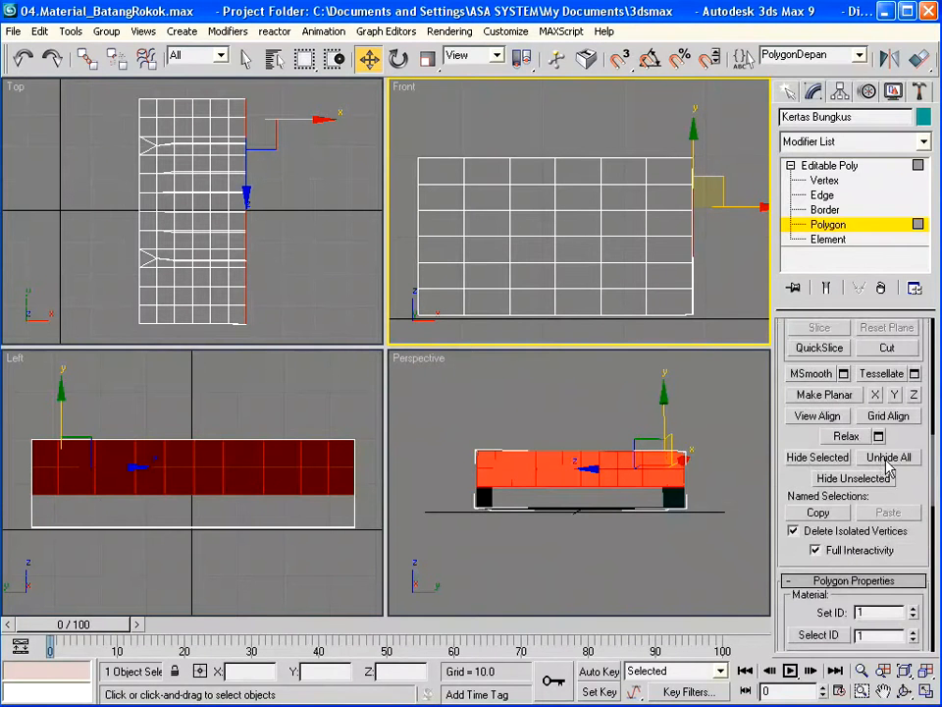
click(889, 463)
click(725, 567)
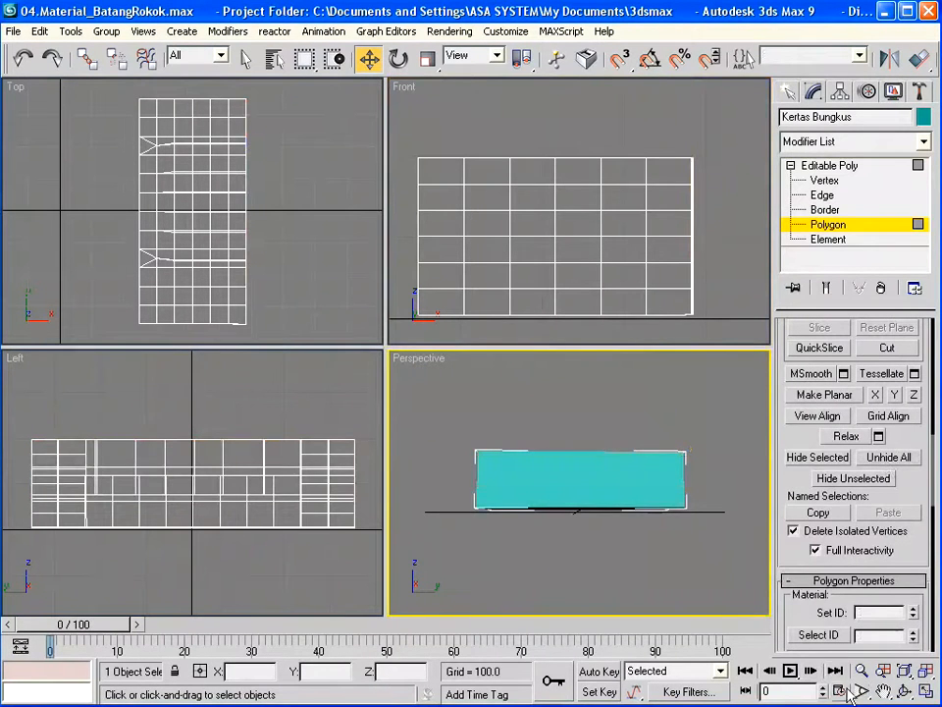
click(904, 691)
drag(629, 511, 704, 418)
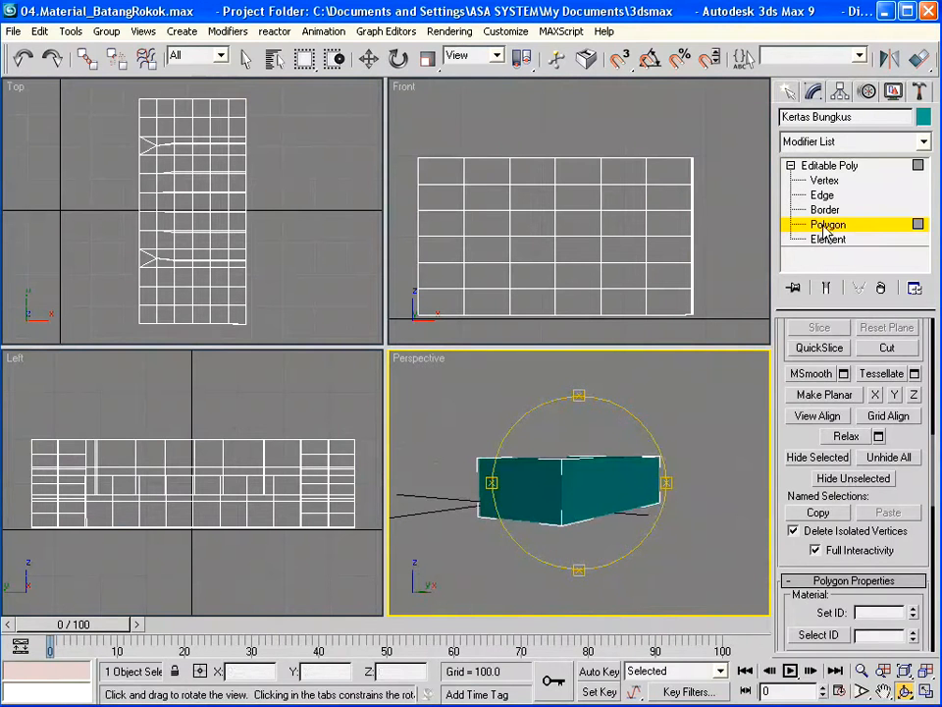
- Leave polygon editing and apply a TurboSmooth modifier to the Kertas Bungkus wrapper
click(896, 169)
click(924, 141)
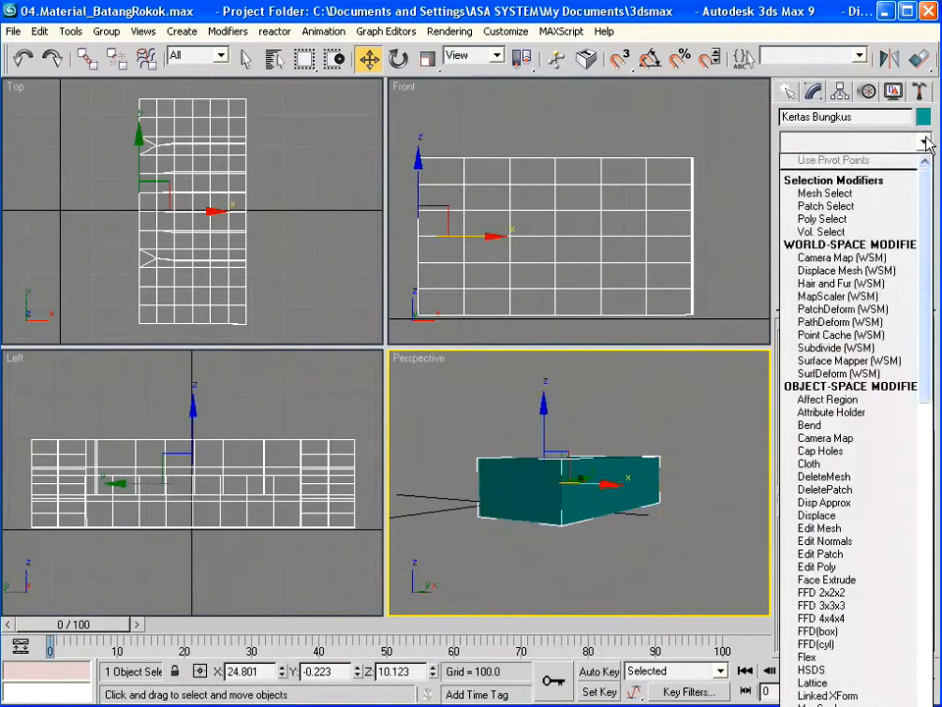
drag(926, 306, 810, 521)
click(810, 521)
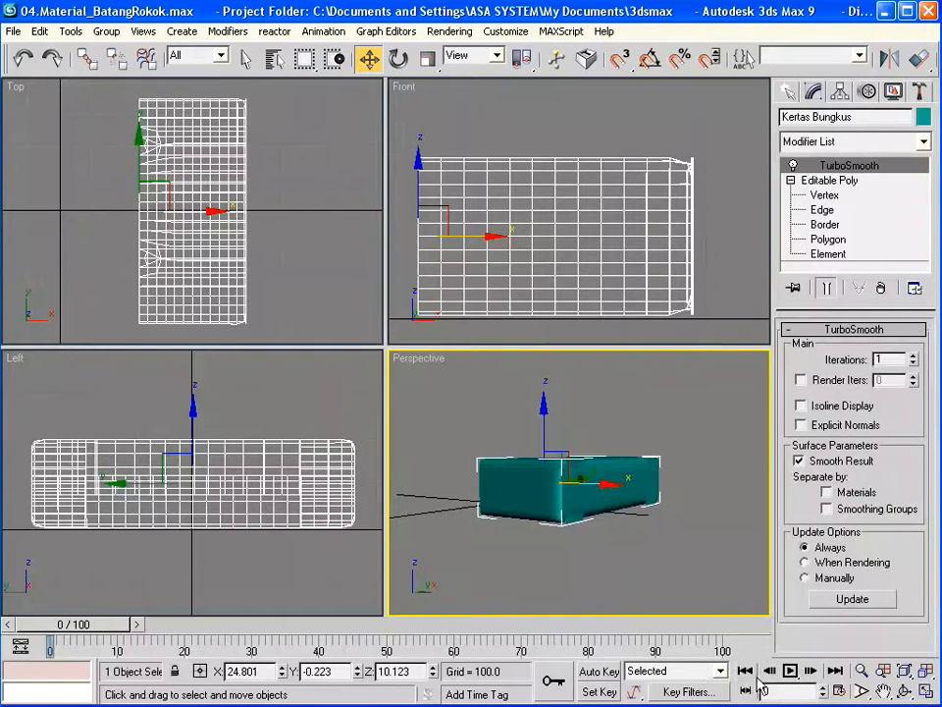
key(ctrl+r)
mouse_move(545, 481)
mouse_down()
mouse_move(623, 467)
mouse_move(642, 598)
mouse_move(477, 530)
mouse_move(487, 461)
mouse_move(464, 400)
mouse_move(550, 491)
mouse_move(573, 550)
mouse_move(609, 547)
mouse_move(607, 510)
mouse_move(550, 489)
mouse_up()
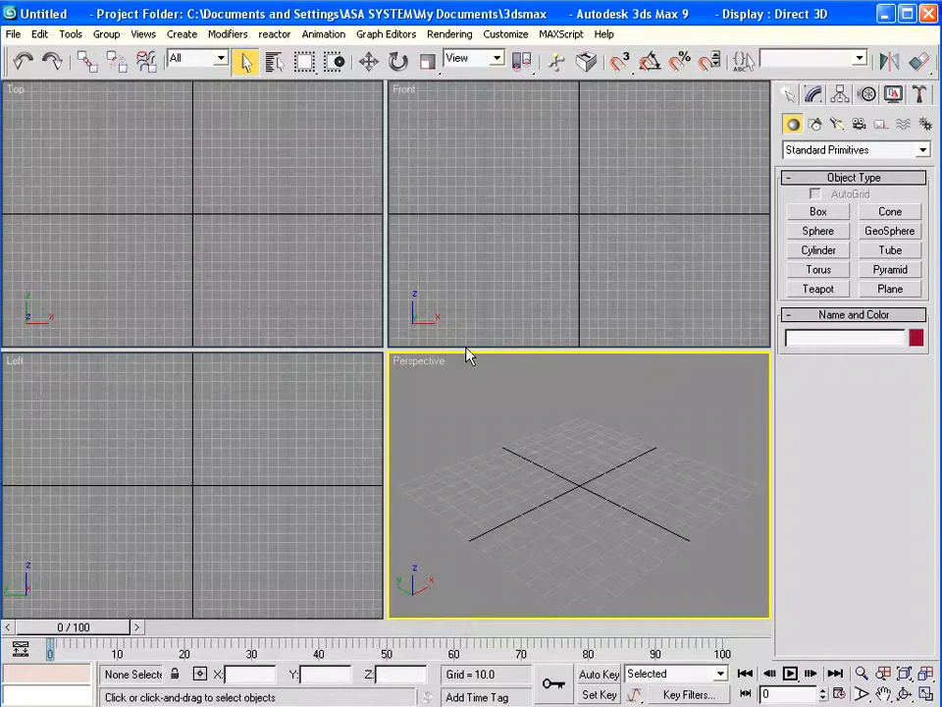
- Open the scene file 05.Modeling_KertasBungkusRokokSip.max from the ASA STUDIO DATA 01 (E:) drive
click(14, 34)
click(39, 87)
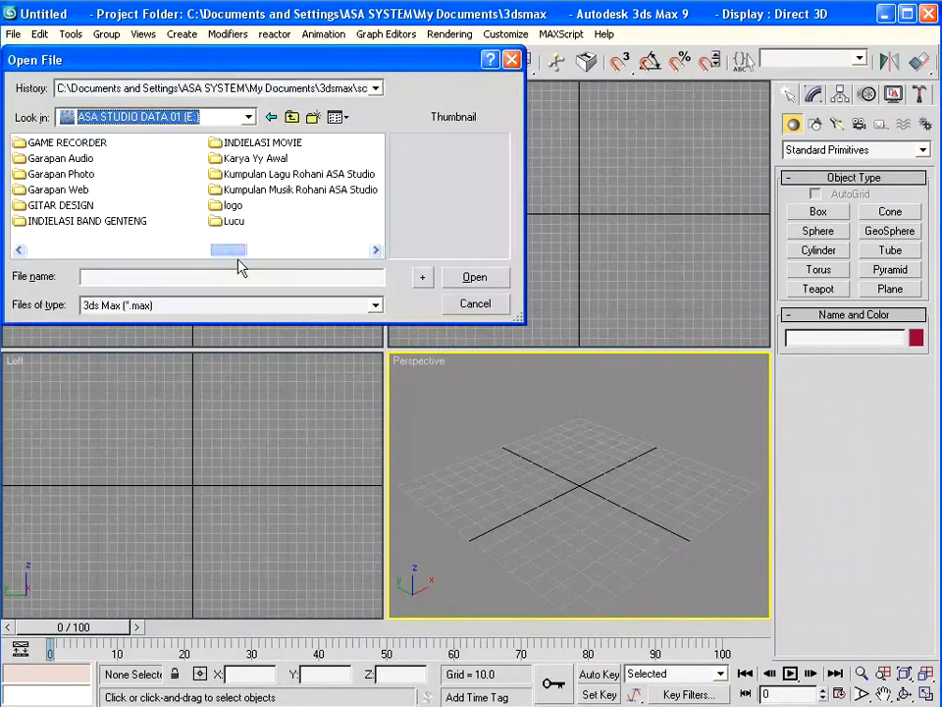
drag(235, 257, 270, 261)
double_click(260, 205)
double_click(116, 219)
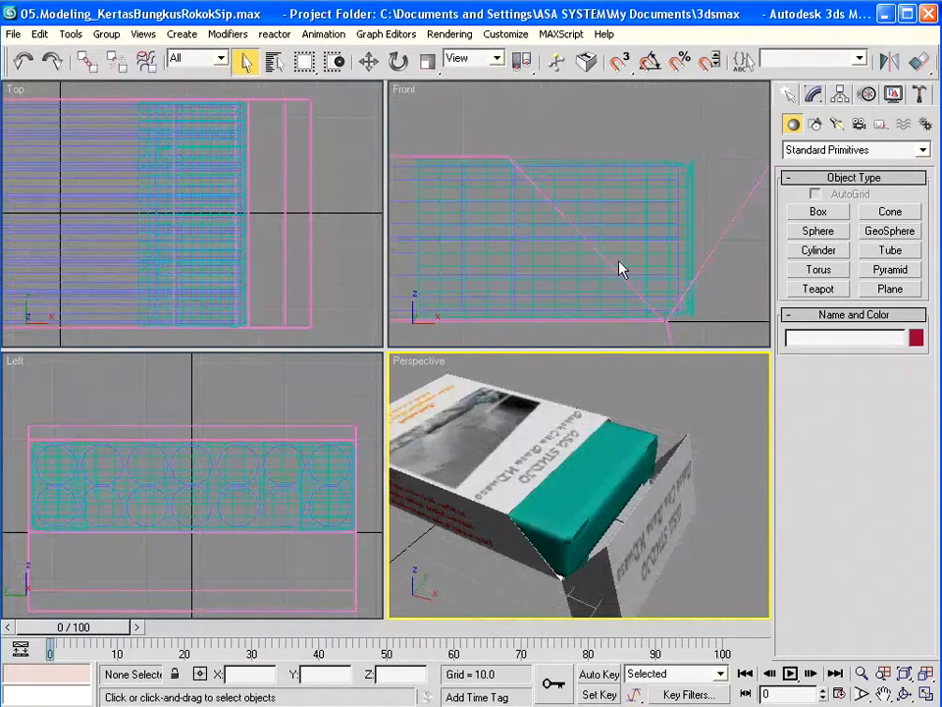
- Select the Kertas Bungkus wrapper and hide every other object in the scene
click(687, 201)
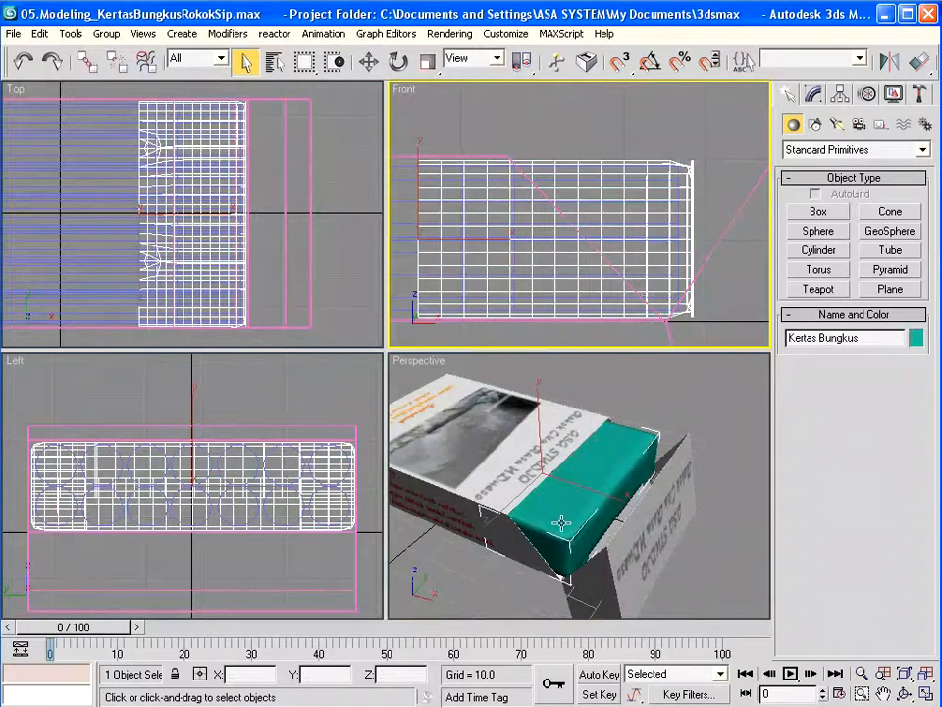
right_click(596, 210)
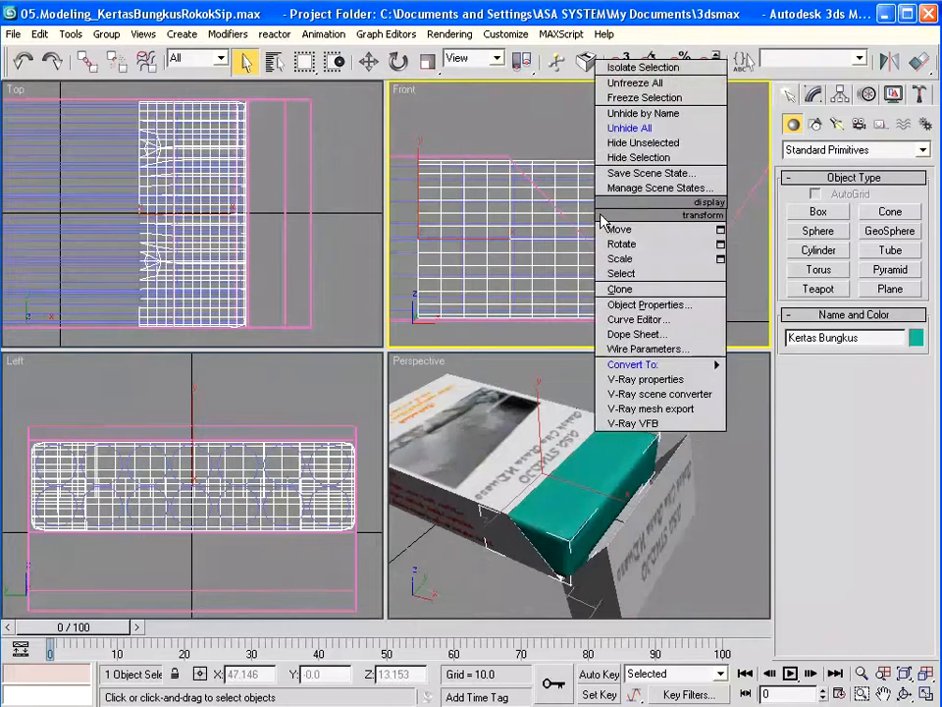
click(633, 145)
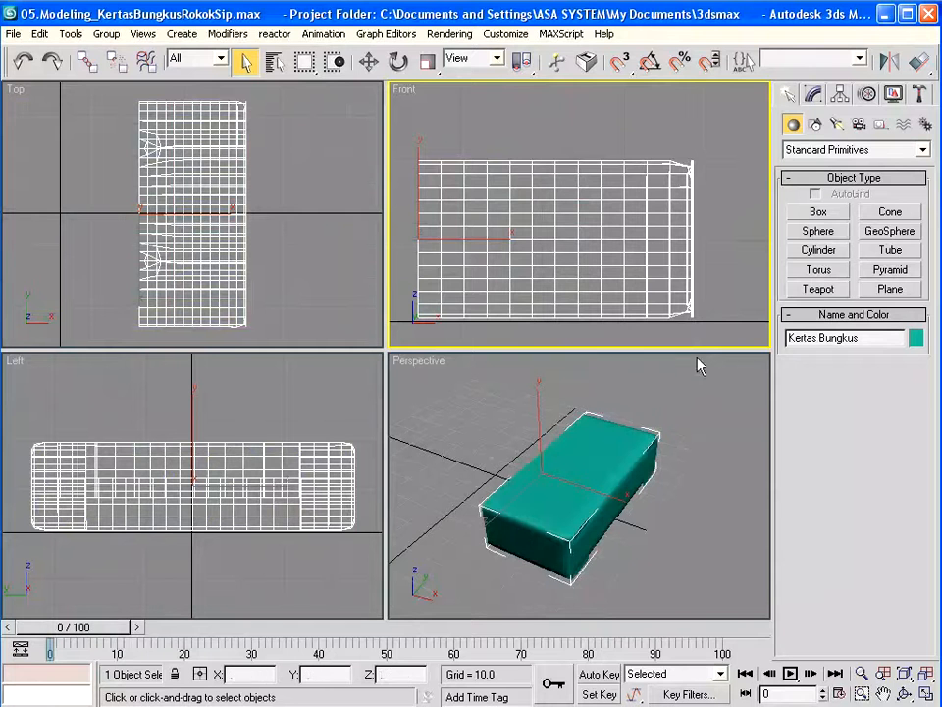
- Clone the Kertas Bungkus wrapper sideways in the Left view as one independent copy named BahanMorpher01
click(370, 65)
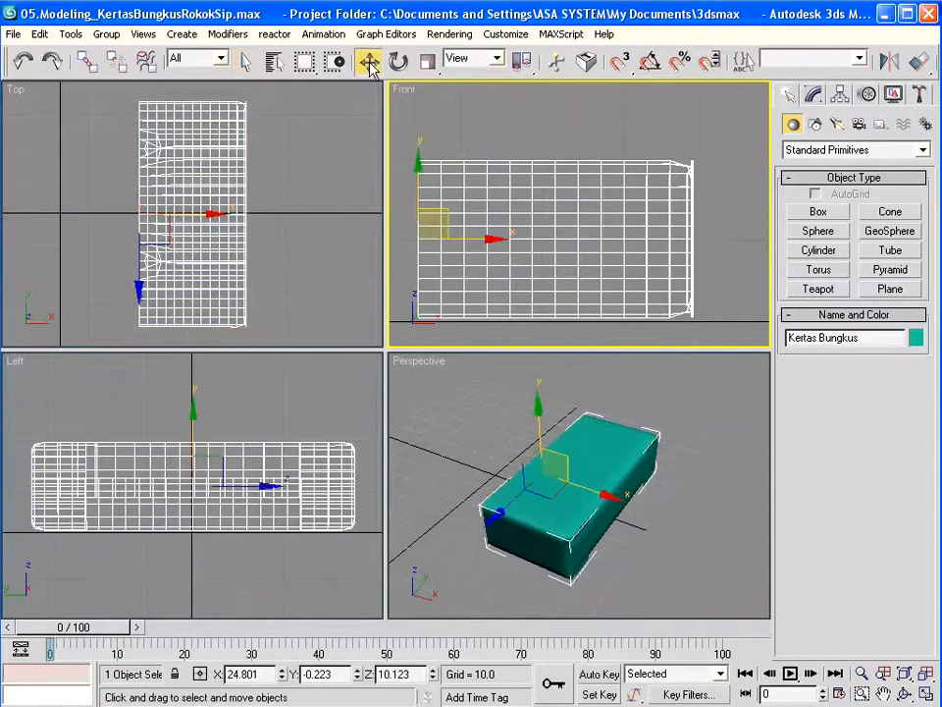
click(861, 674)
drag(294, 481, 301, 557)
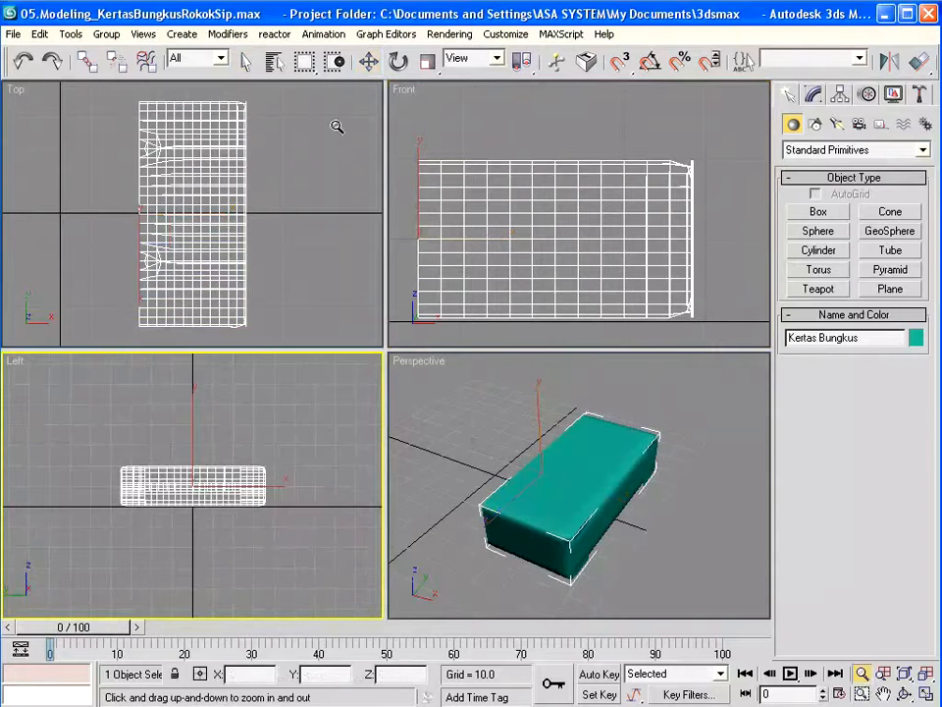
click(371, 63)
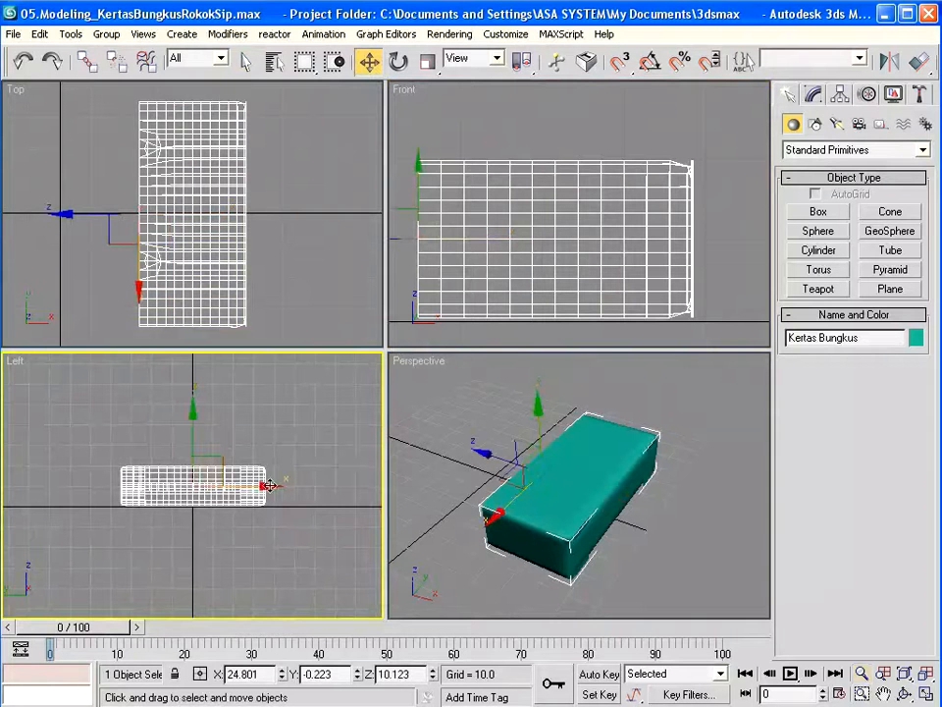
shift+drag(276, 485, 111, 485)
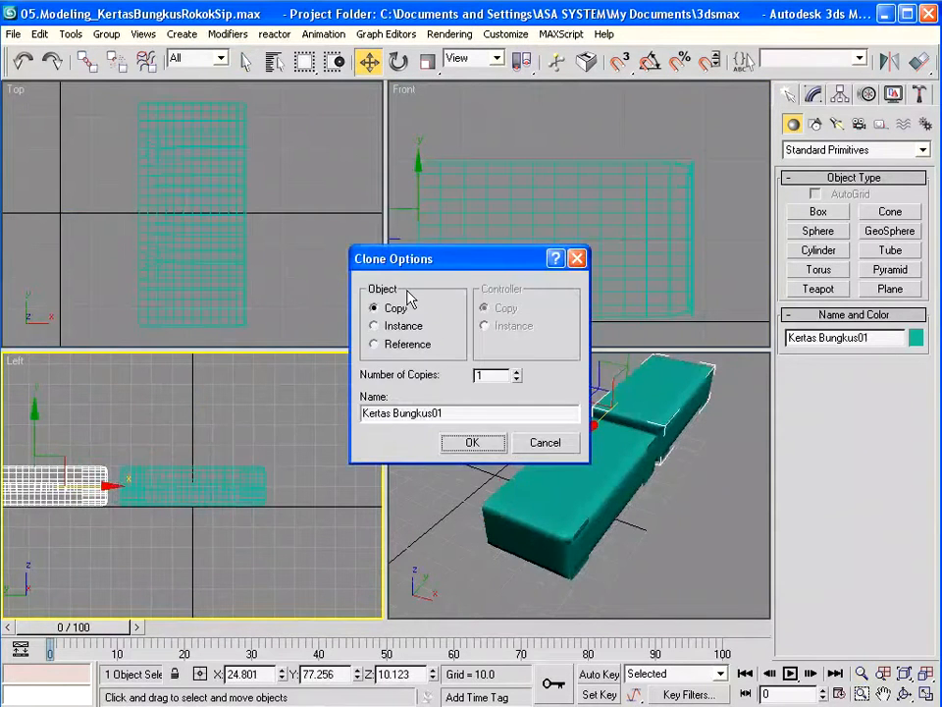
double_click(493, 414)
text(BahanMorpher01)
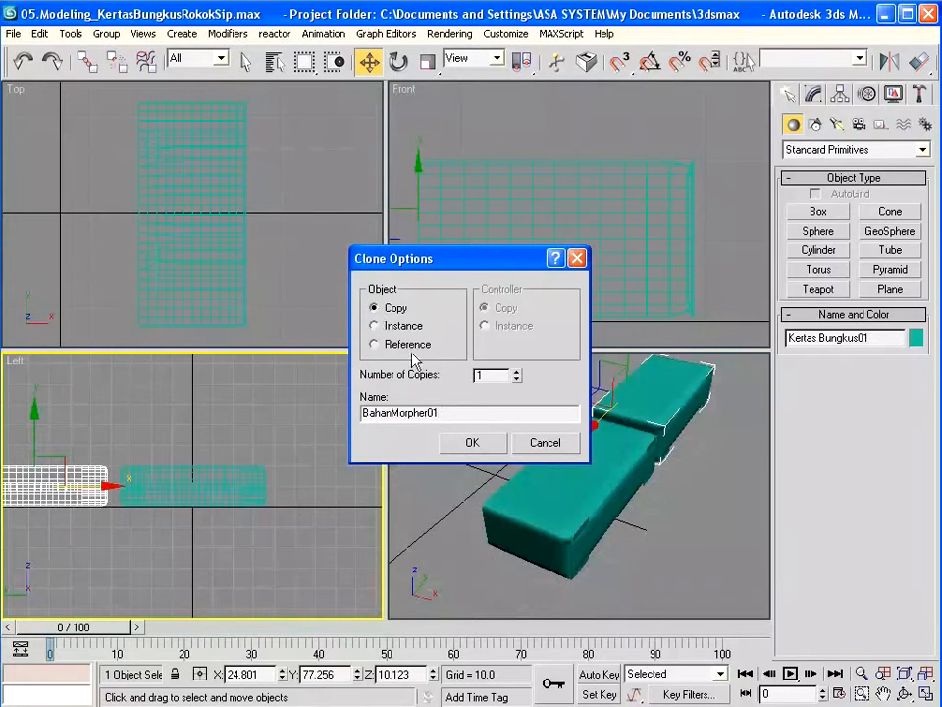
click(472, 442)
- Remove the TurboSmooth modifier from the BahanMorpher01 copy
key(ctrl+p)
drag(80, 515, 234, 520)
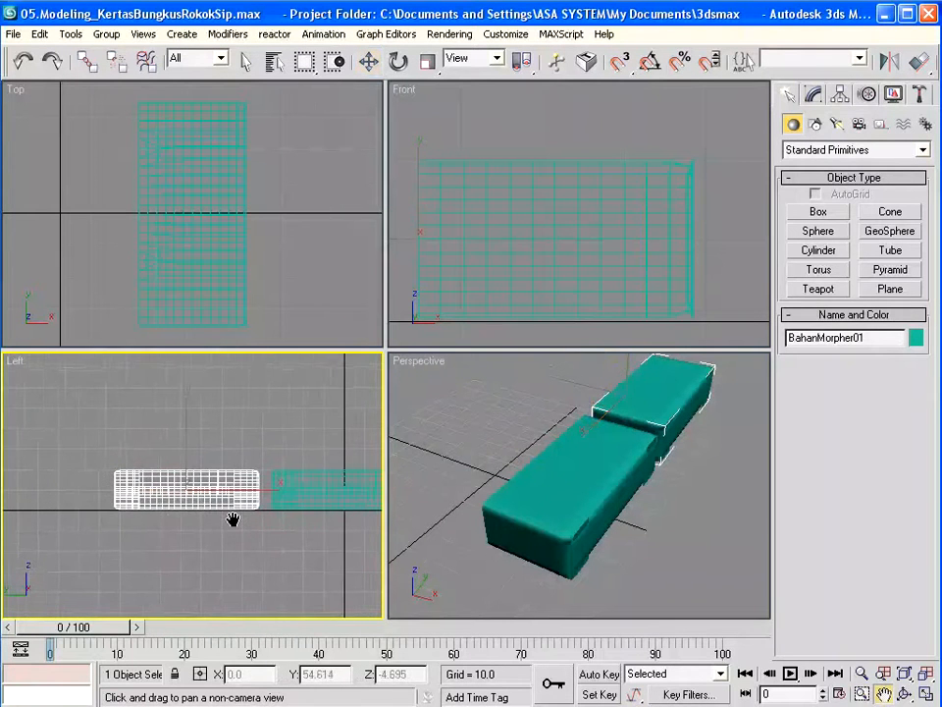
click(814, 94)
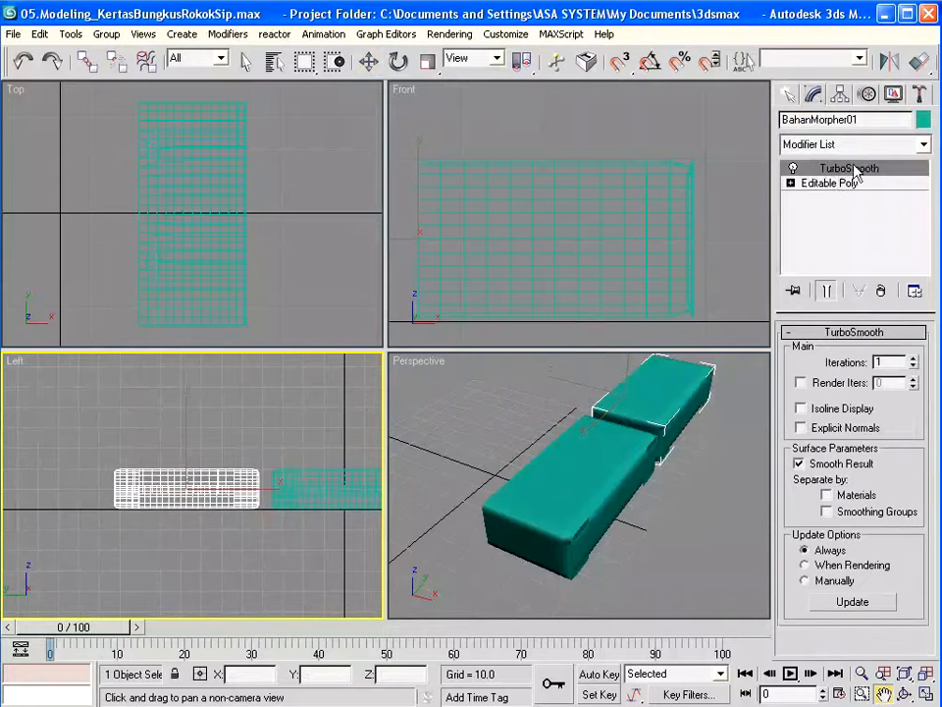
click(882, 291)
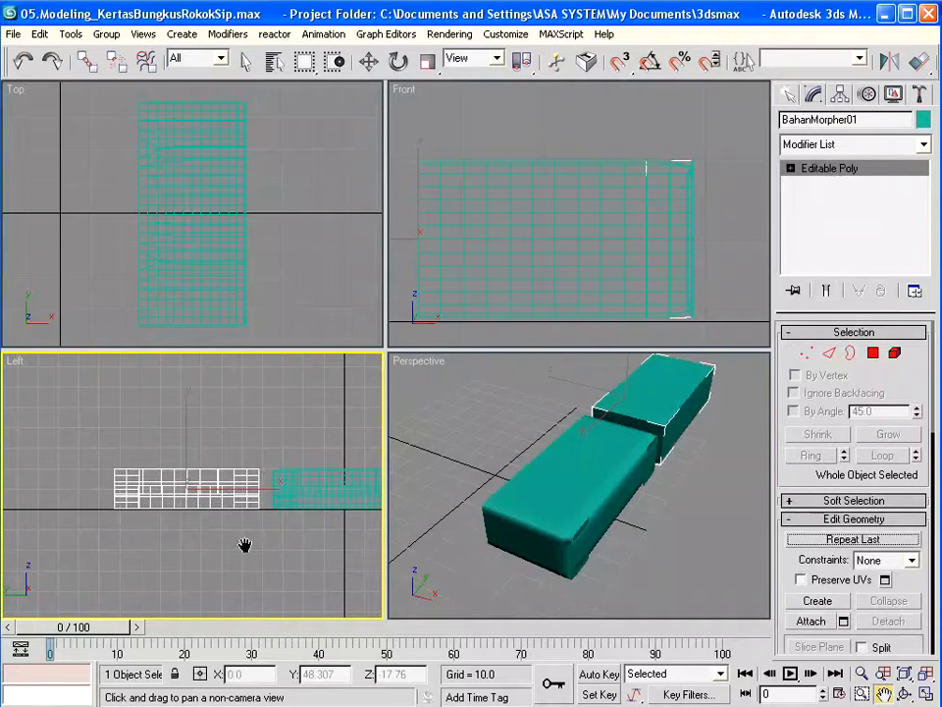
- Recall the polygon selection set PolygonBelakang on BahanMorpher01 and hide all of its unselected polygons
click(369, 61)
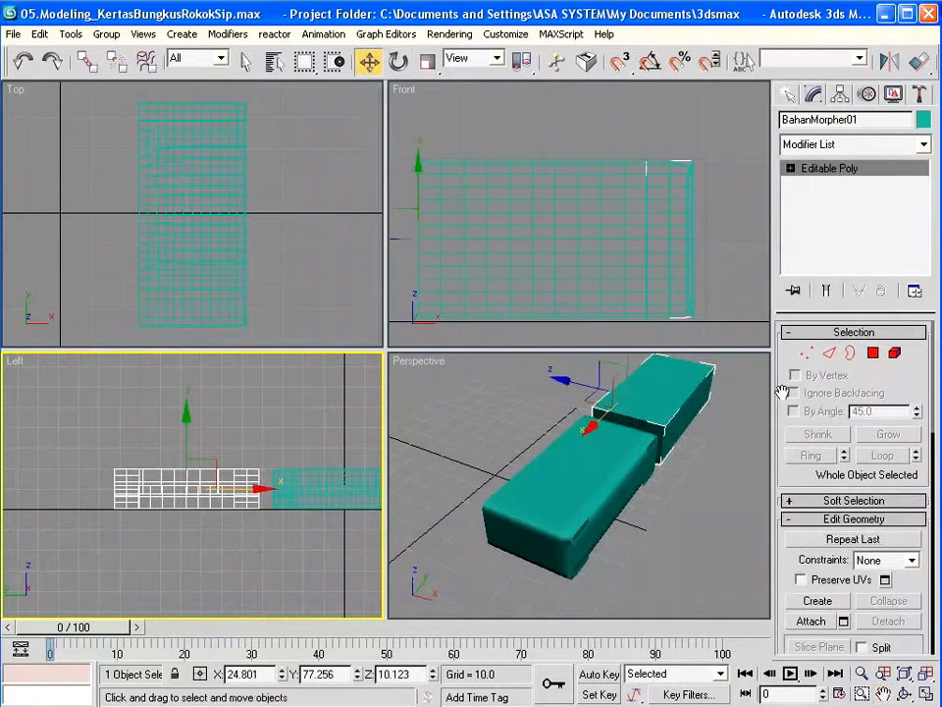
click(874, 354)
click(846, 58)
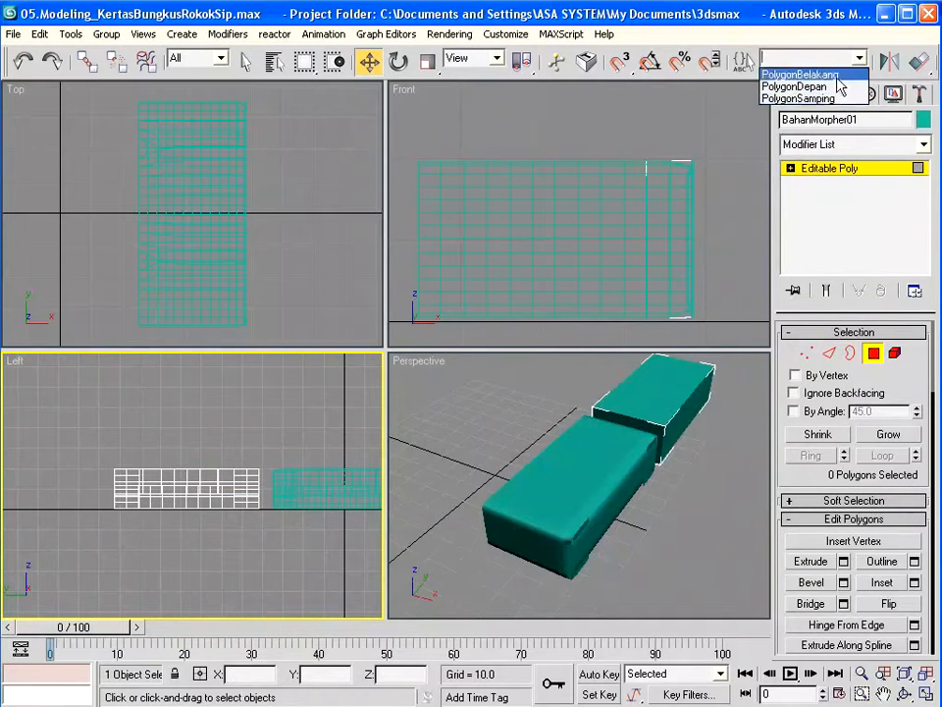
click(803, 76)
scroll(917, 543, down, 5)
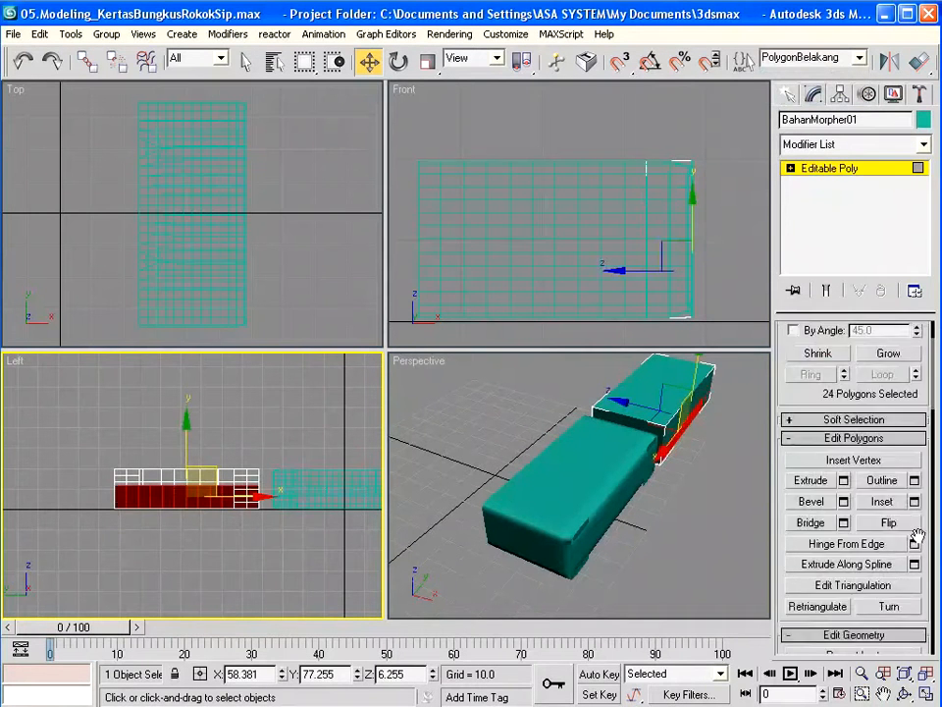
scroll(919, 432, down, 3)
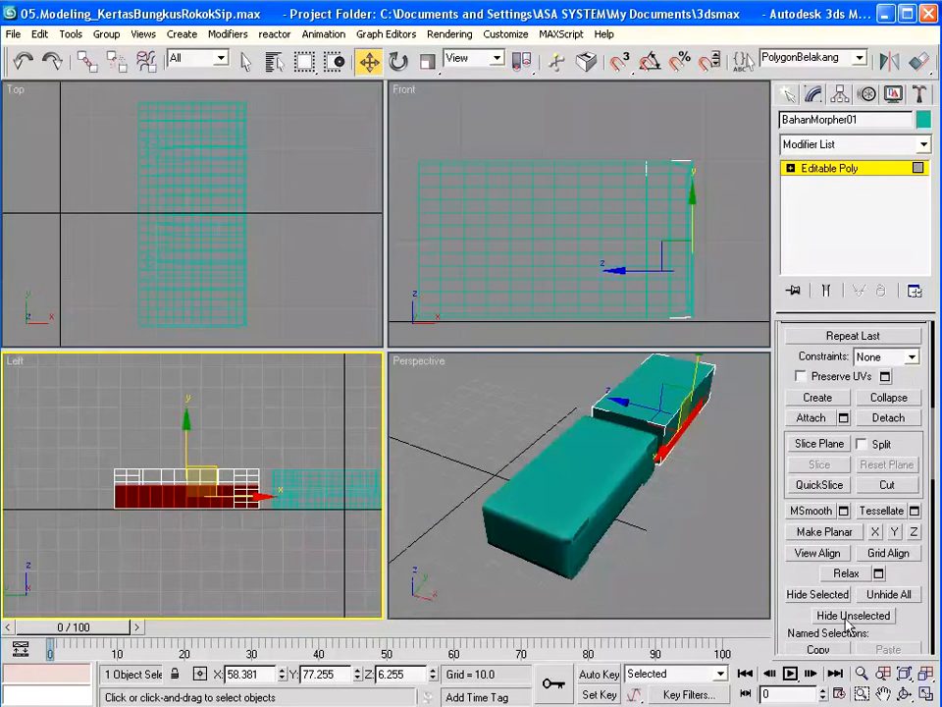
click(854, 619)
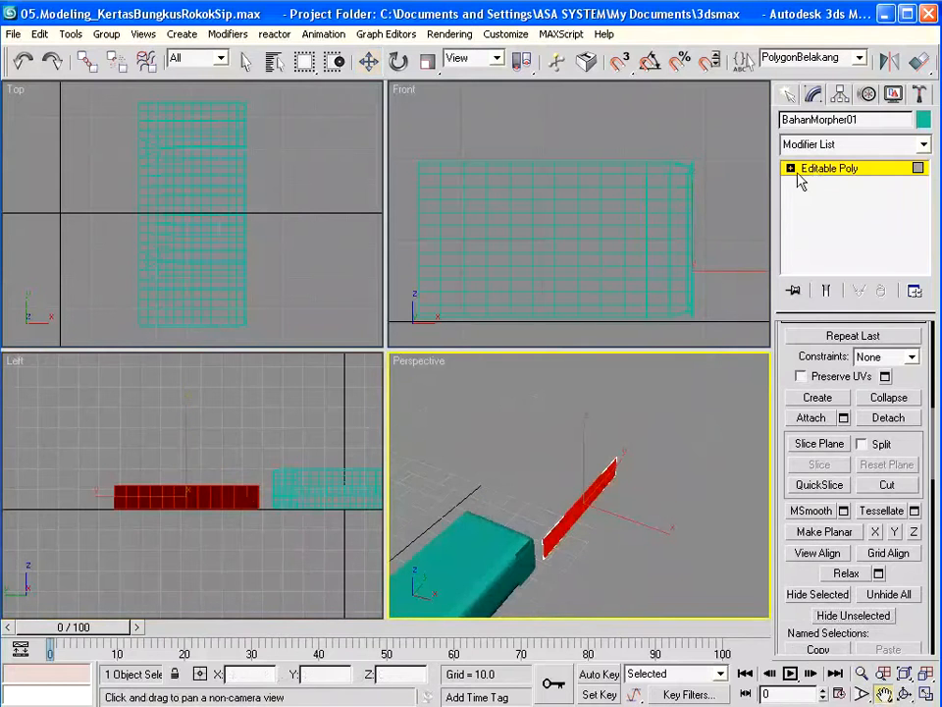
- Select the upper and middle vertices of one segment of the back flap and enable soft selection with a falloff of 6.554
click(791, 169)
click(821, 184)
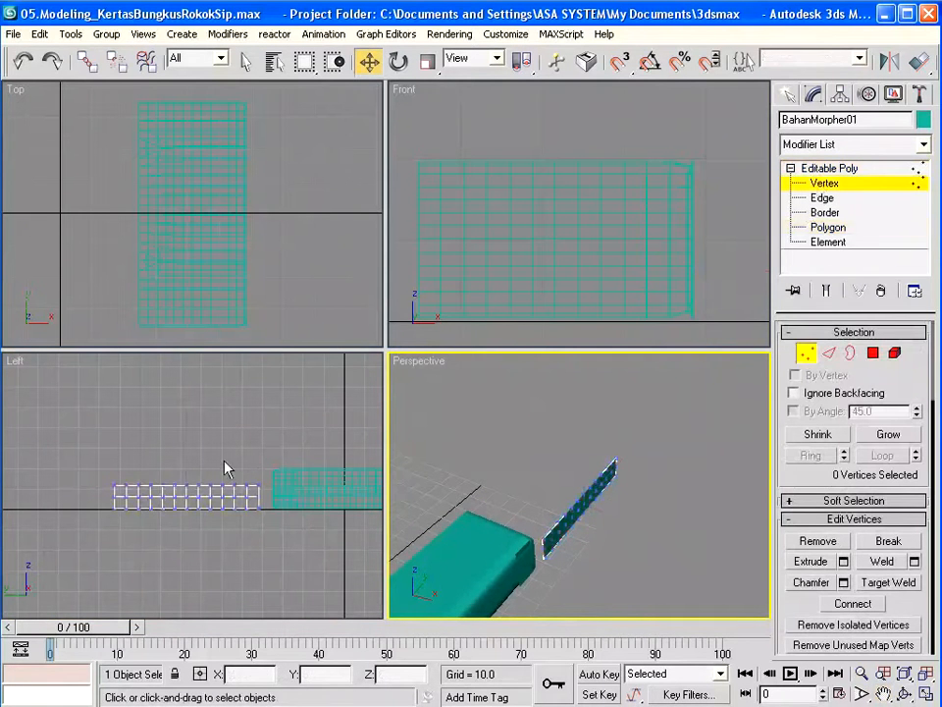
click(861, 675)
drag(218, 510, 218, 462)
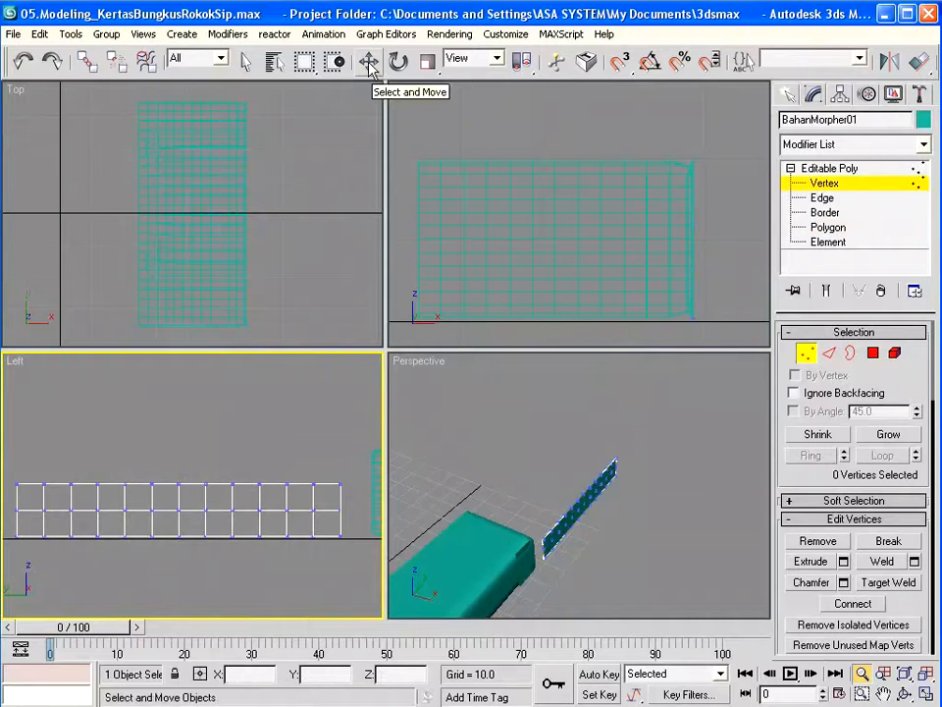
click(369, 64)
drag(110, 467, 169, 523)
click(791, 501)
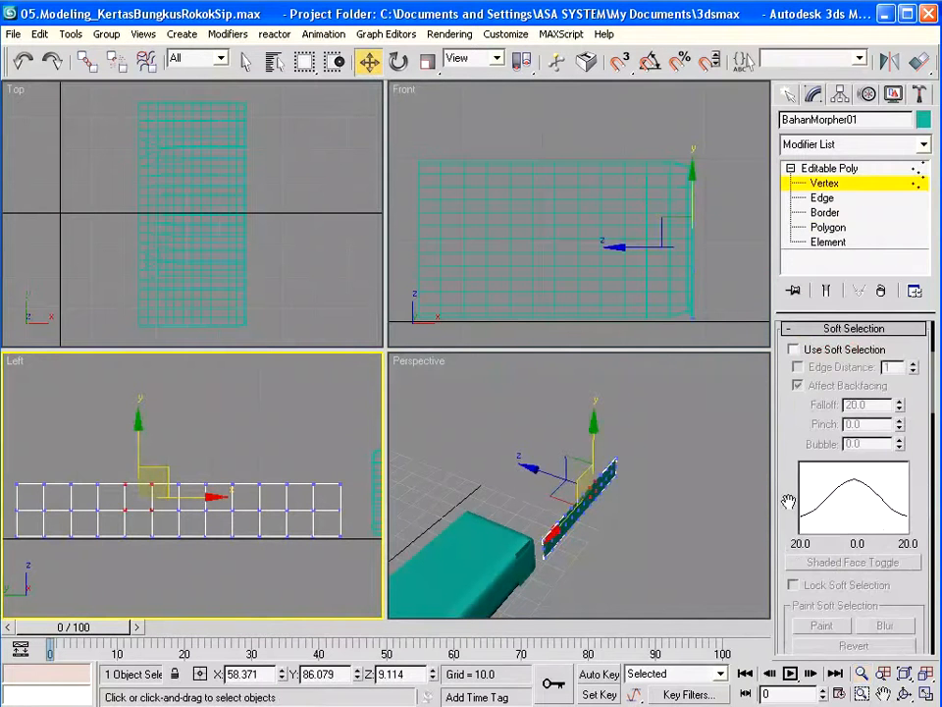
click(793, 350)
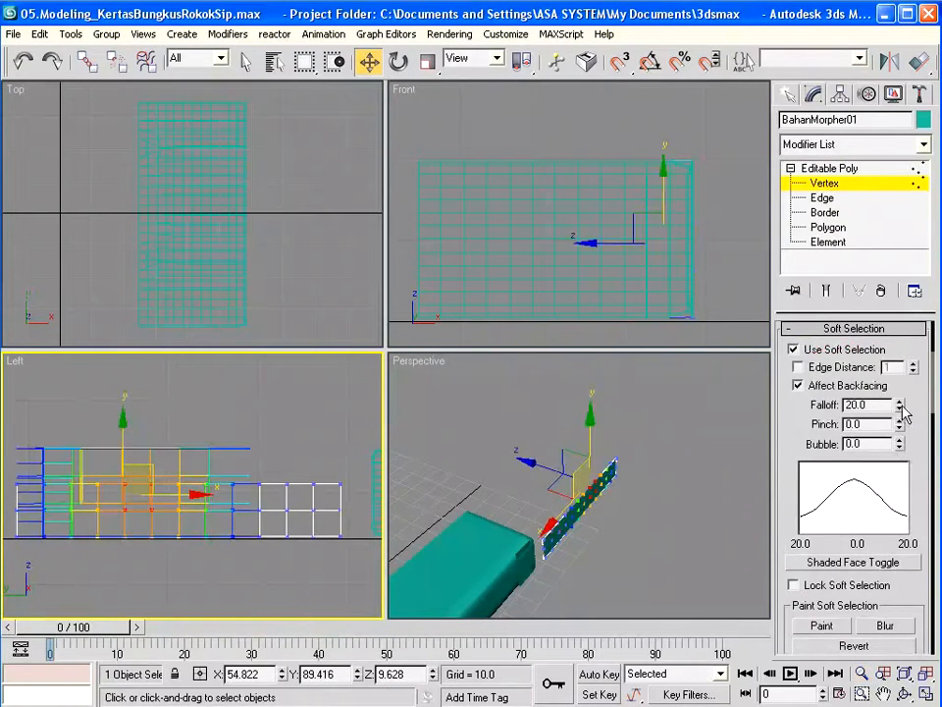
drag(901, 417, 901, 416)
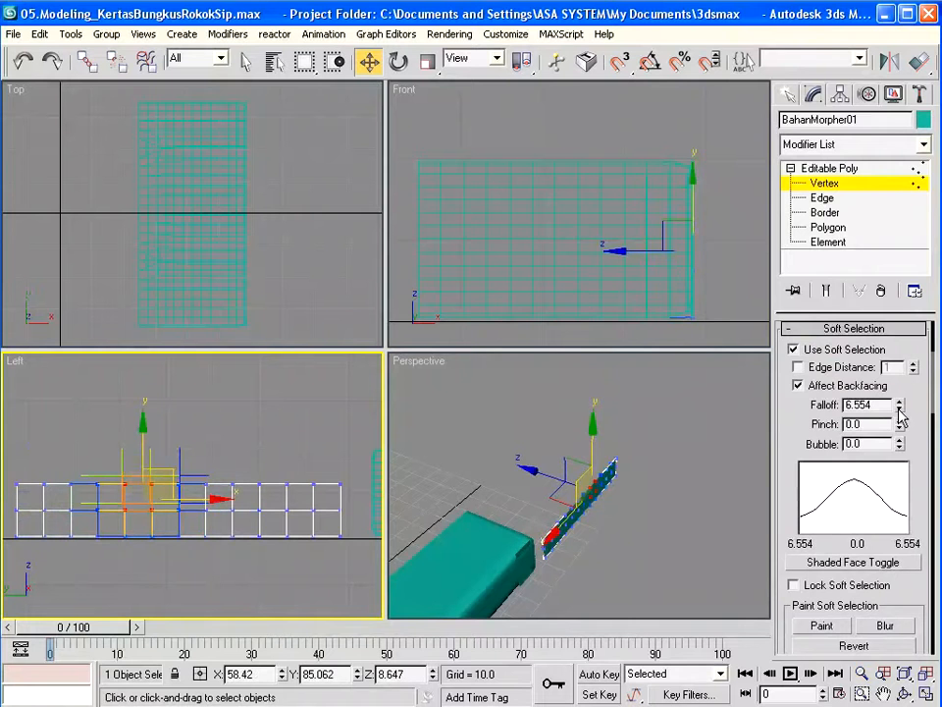
- Pull the segment's vertices outward in the Front view, then shift its upper and middle rows downward to curl the flap
right_click(418, 114)
drag(741, 251, 755, 251)
drag(111, 446, 160, 496)
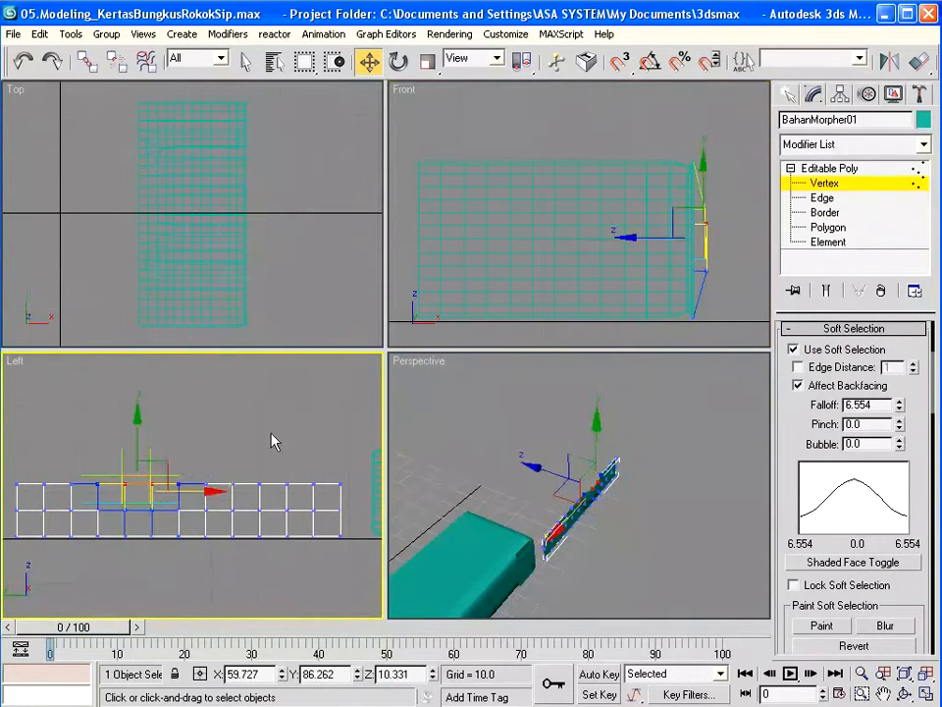
right_click(732, 212)
drag(734, 210, 749, 238)
drag(114, 503, 164, 519)
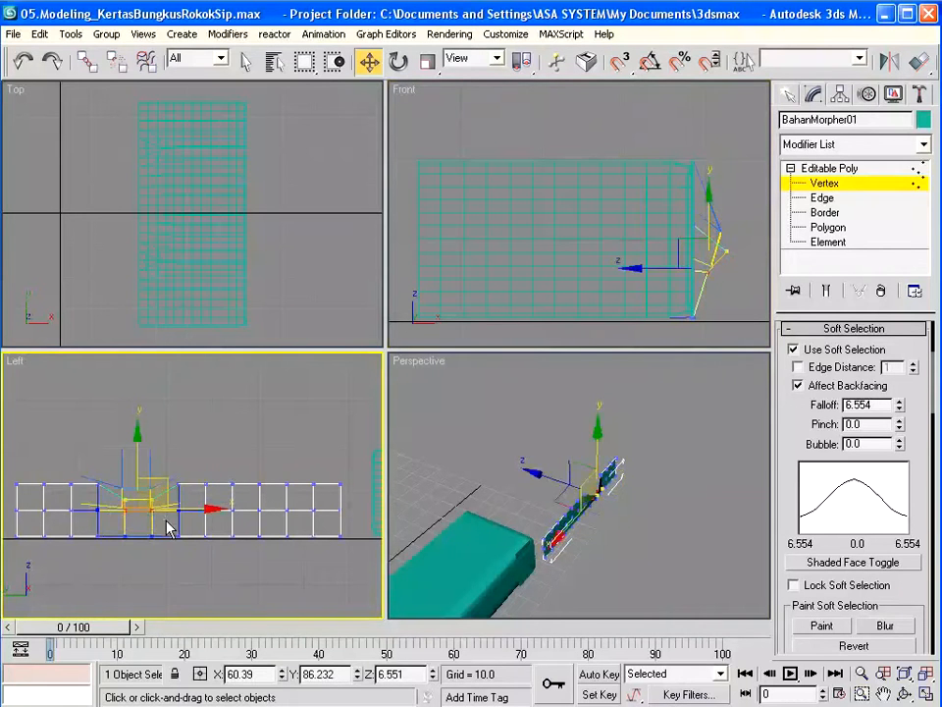
right_click(740, 286)
drag(738, 248, 741, 268)
- Lower the neighbouring upper vertices of the back flap and pull its protruding vertices back toward the pack in the Front view
drag(173, 473, 219, 495)
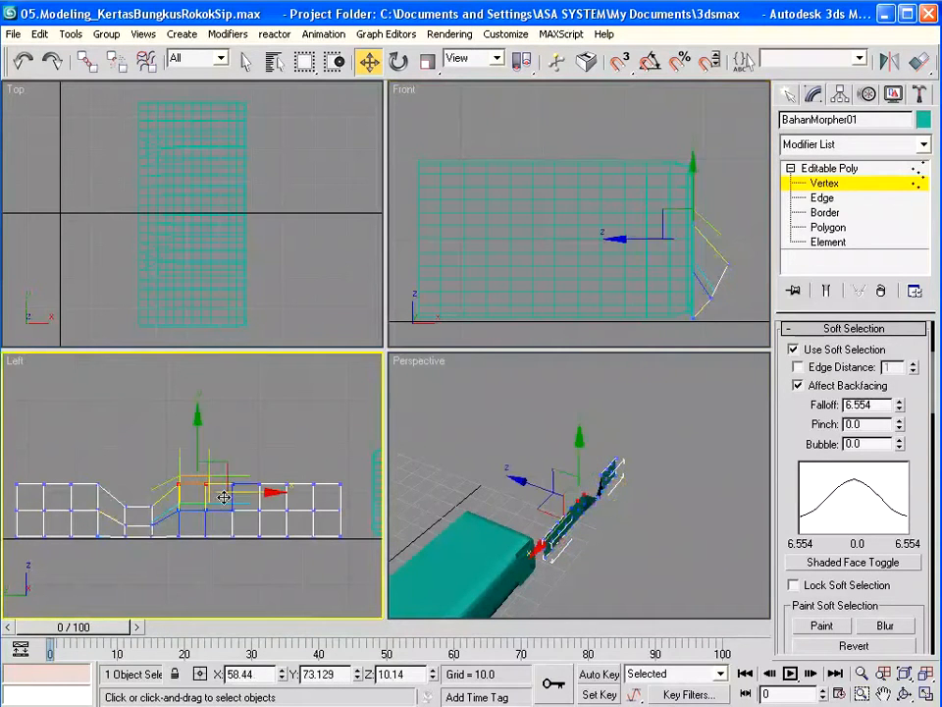
right_click(728, 215)
drag(717, 210, 722, 235)
drag(746, 244, 722, 277)
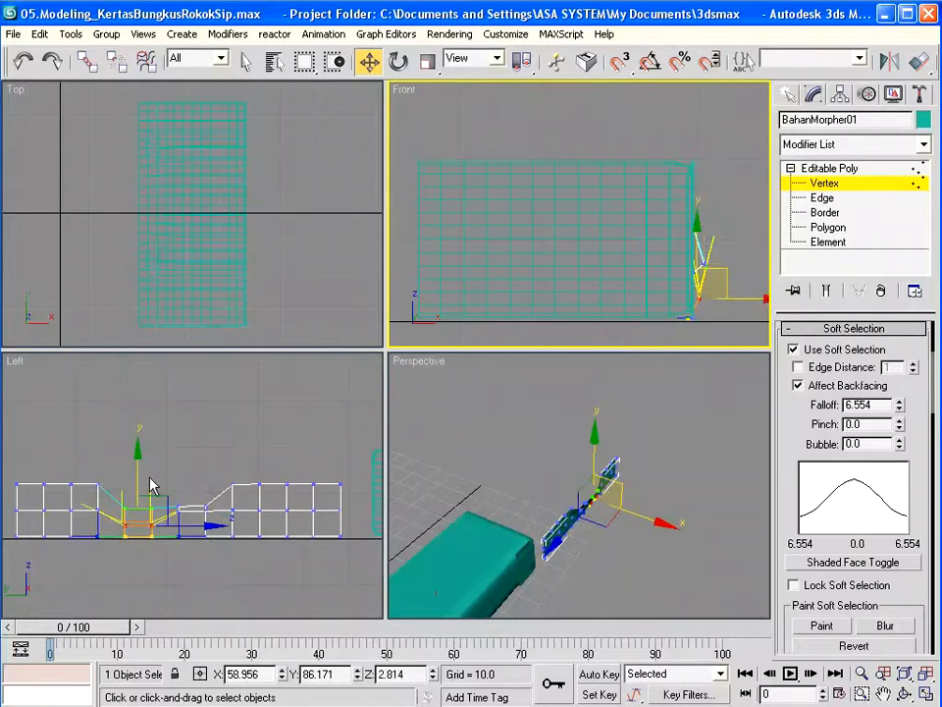
- Reshape the back flap's upper edge into an uneven wave by lowering vertices in and beside its central dip, then clear the selection
drag(115, 476, 153, 518)
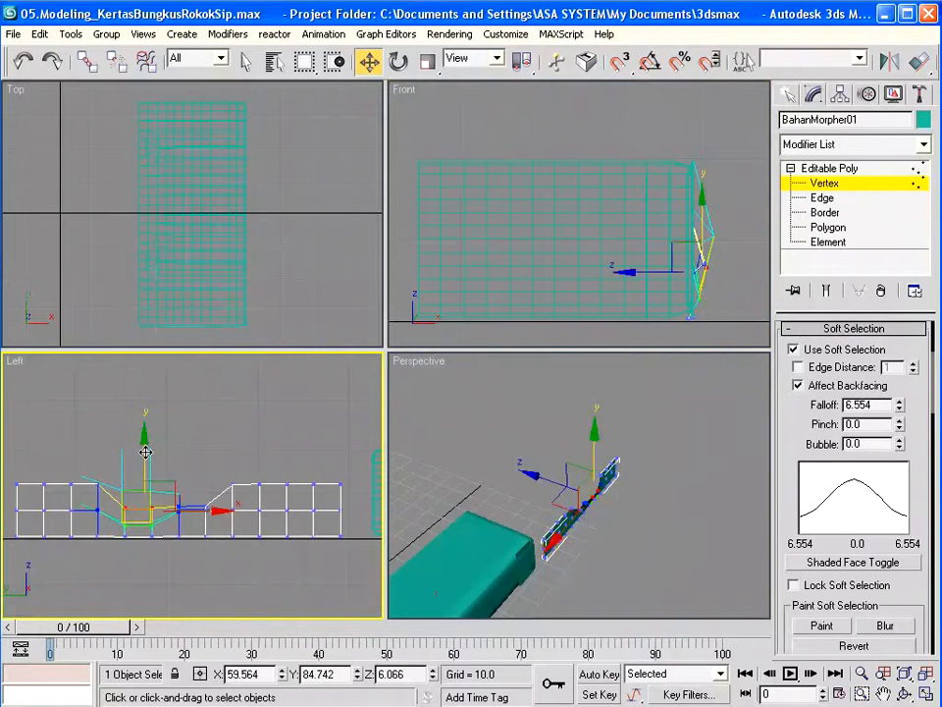
drag(146, 453, 108, 473)
drag(52, 464, 93, 473)
drag(213, 473, 286, 468)
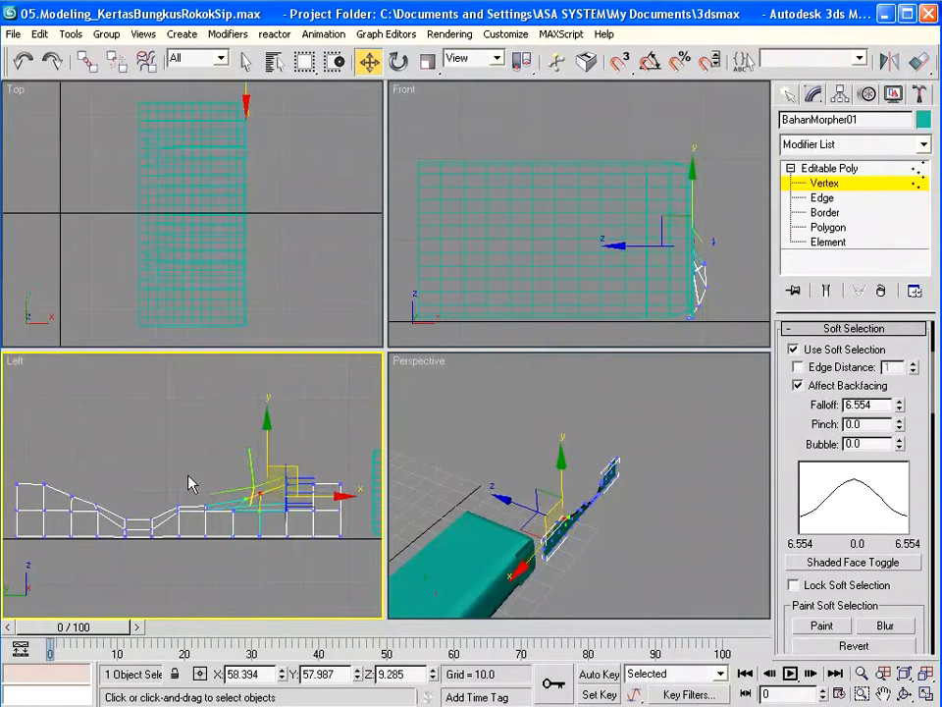
drag(196, 485, 219, 485)
click(383, 511)
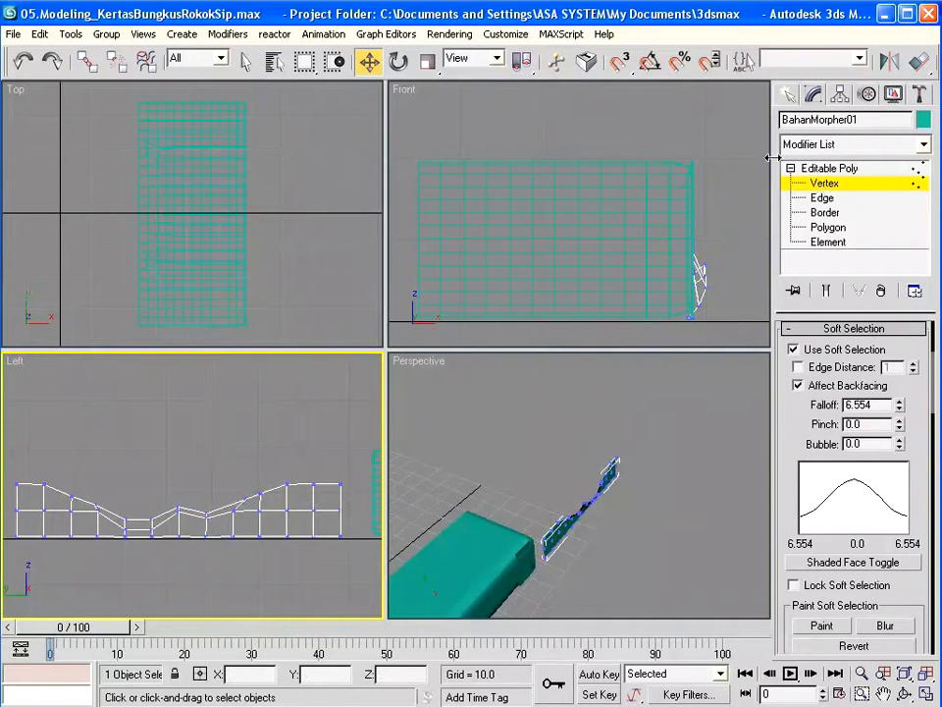
- Unhide all polygons of BahanMorpher01, recall the PolygonDepan selection set and hide its unselected polygons
click(827, 227)
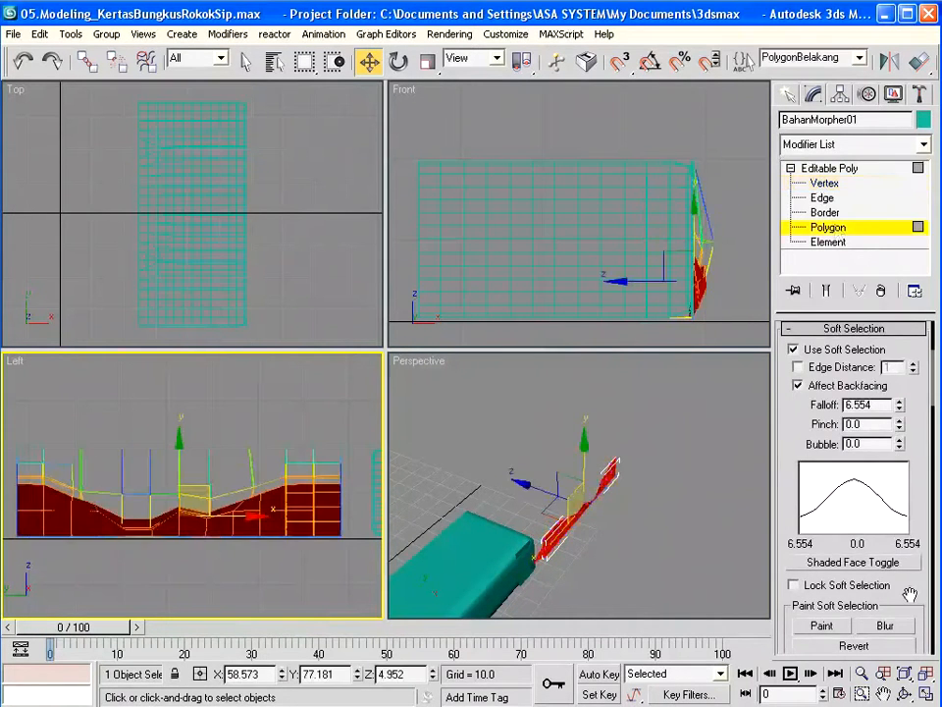
scroll(904, 359, down, 5)
scroll(904, 359, down, 10)
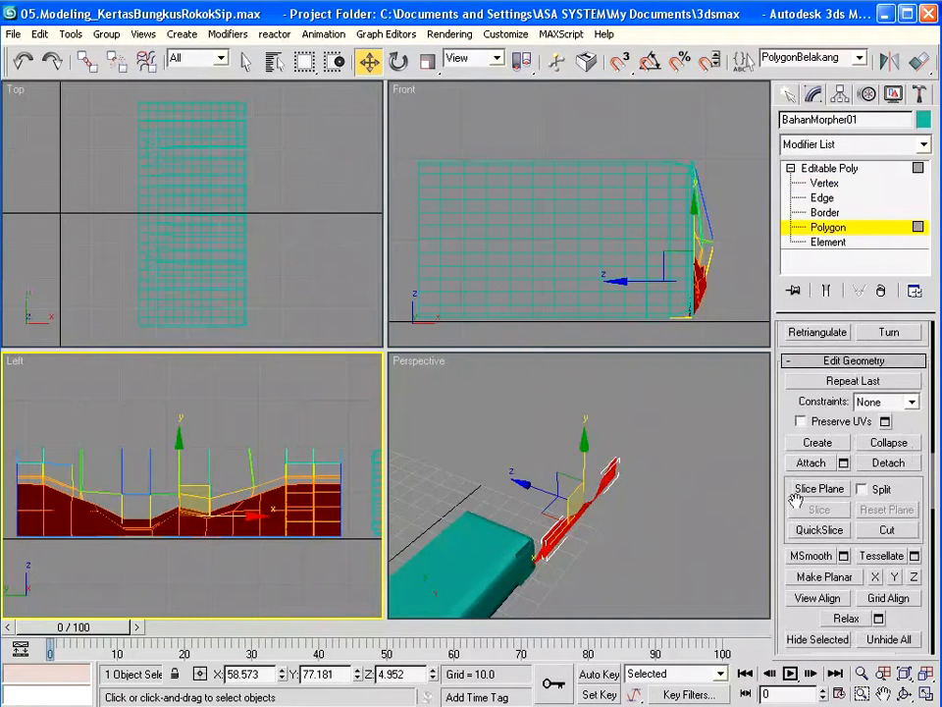
click(888, 531)
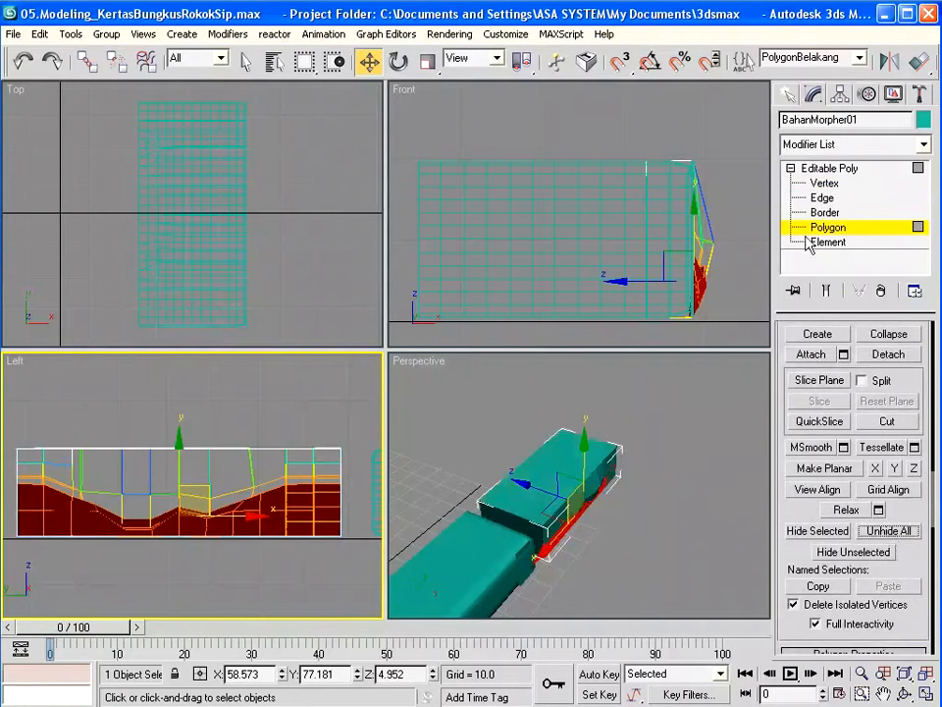
click(858, 58)
click(815, 86)
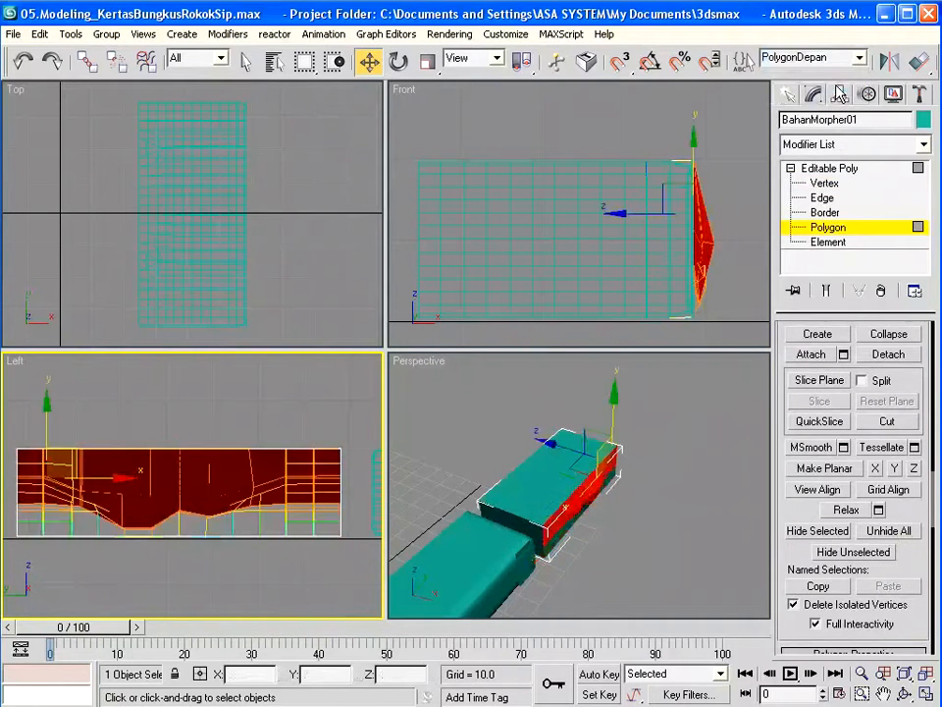
click(849, 556)
right_click(736, 285)
- Switch to vertex editing on the front flap and turn off soft selection
click(822, 185)
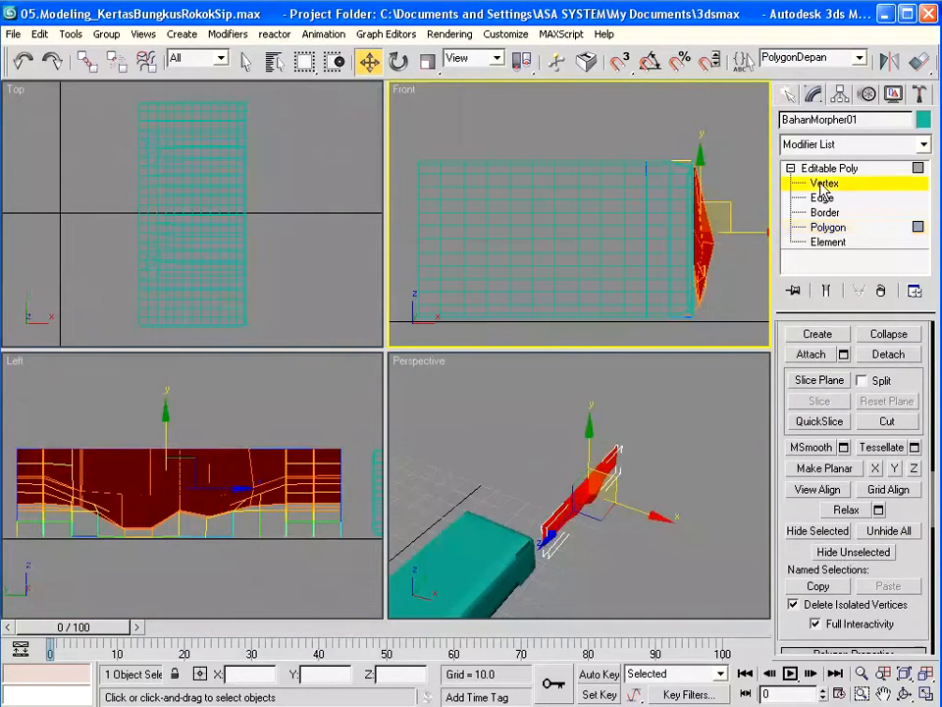
right_click(303, 533)
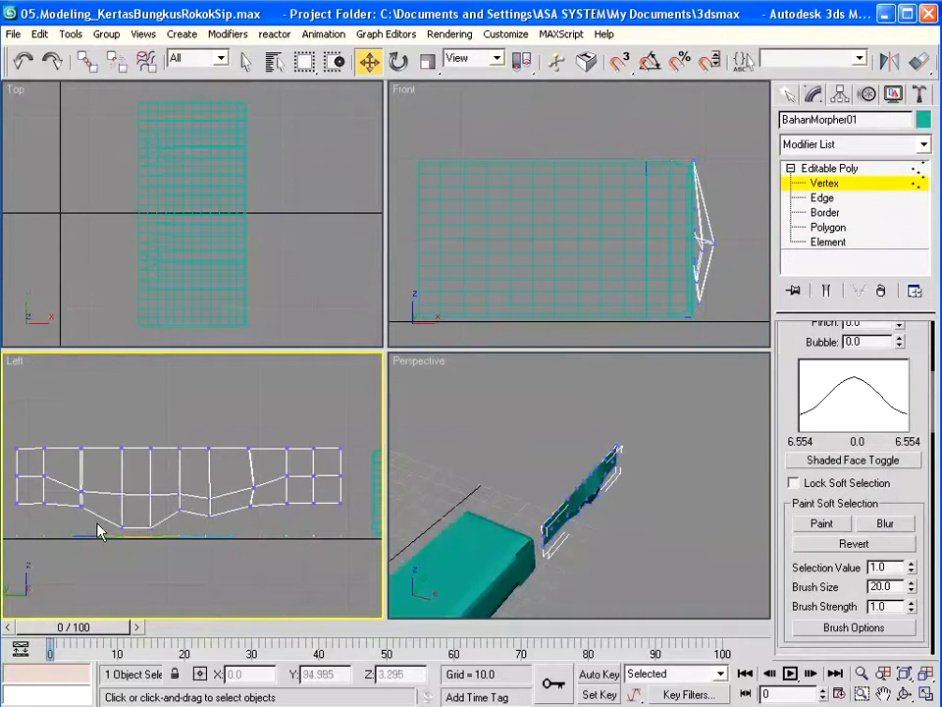
drag(791, 324, 794, 597)
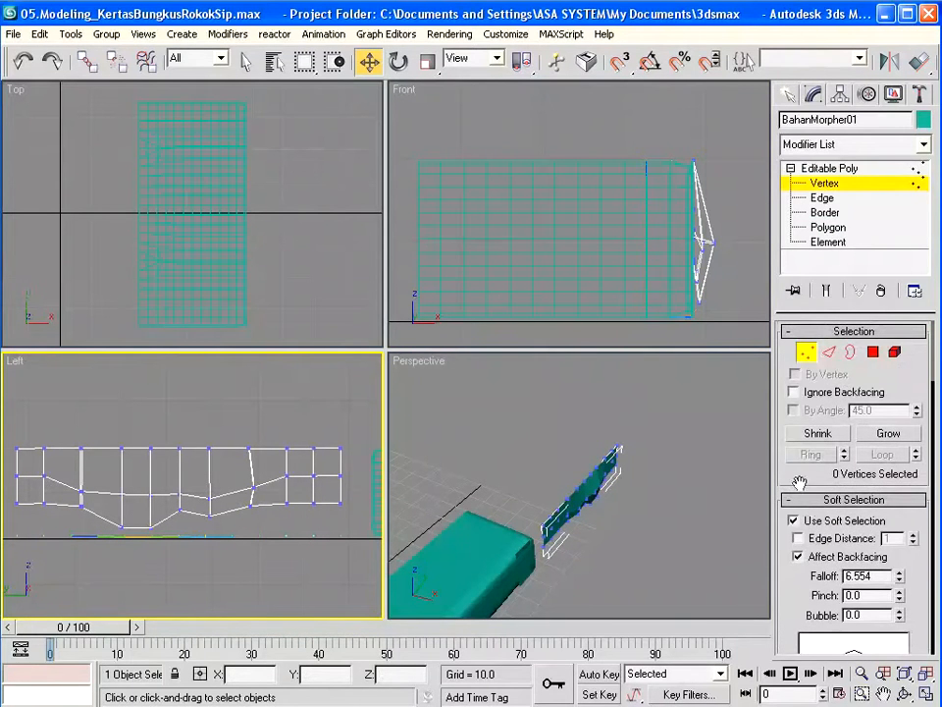
click(794, 523)
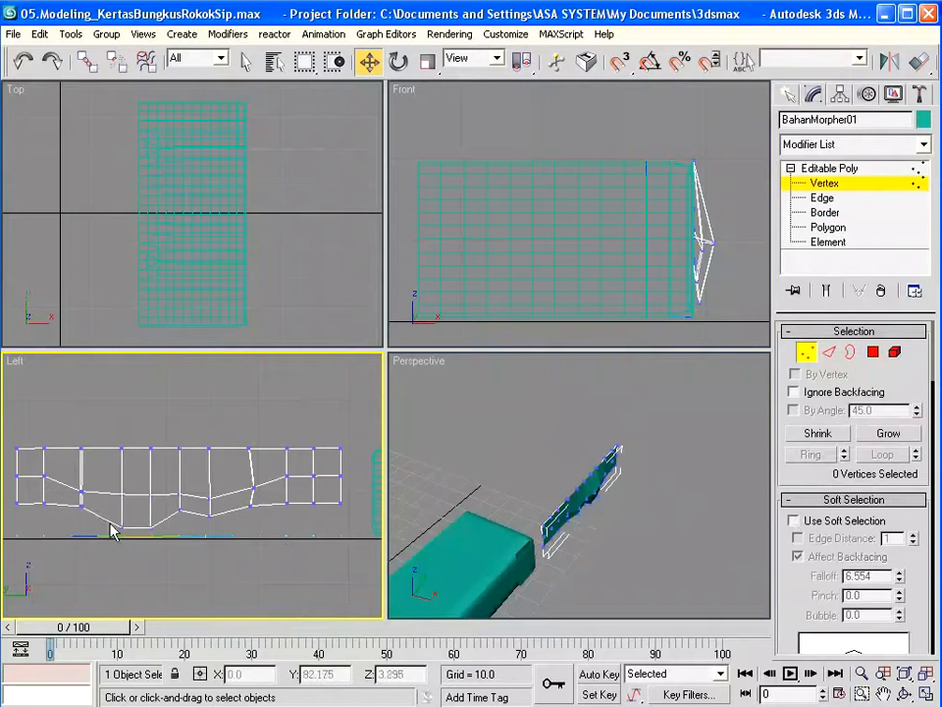
- Raise the lower and middle vertices of the front flap's central segments in the Left view to fold it upward
drag(109, 521, 158, 535)
drag(135, 476, 162, 524)
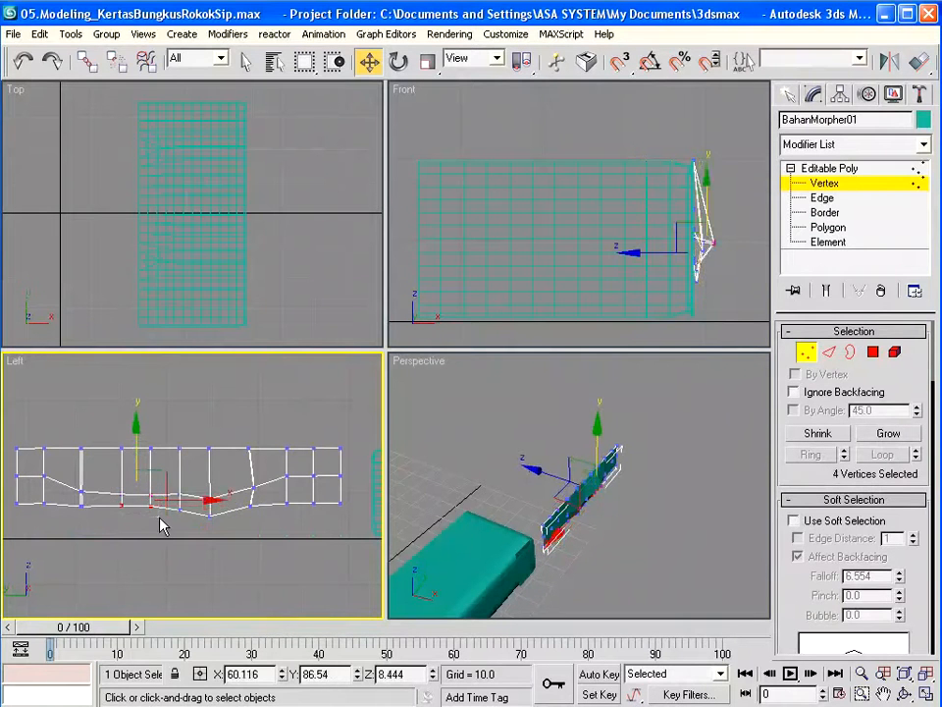
drag(134, 438, 133, 413)
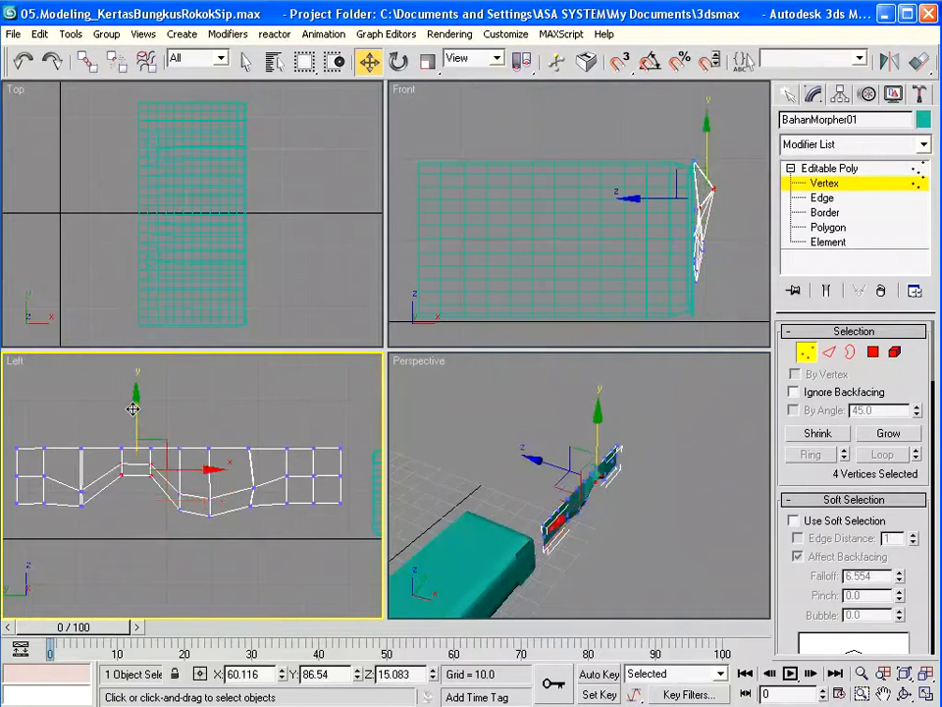
drag(174, 480, 232, 524)
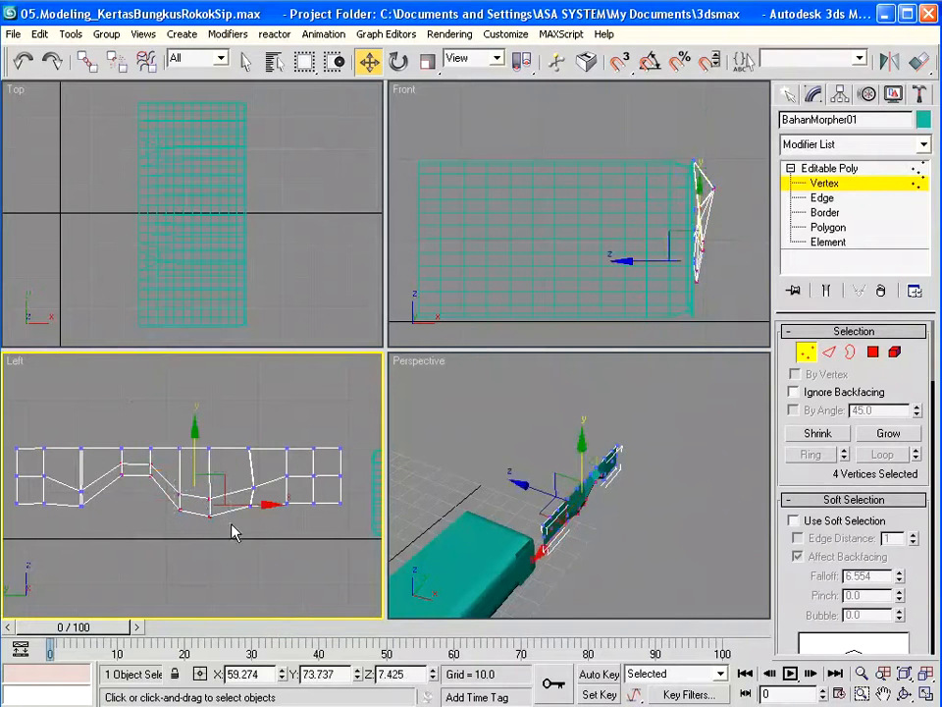
drag(197, 459, 197, 425)
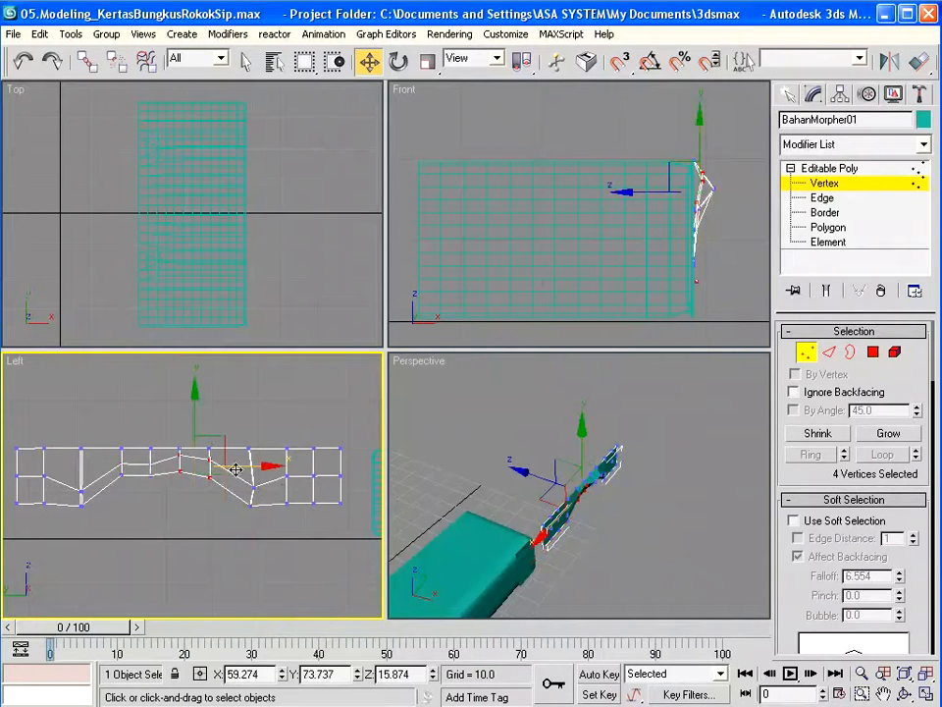
drag(245, 475, 257, 518)
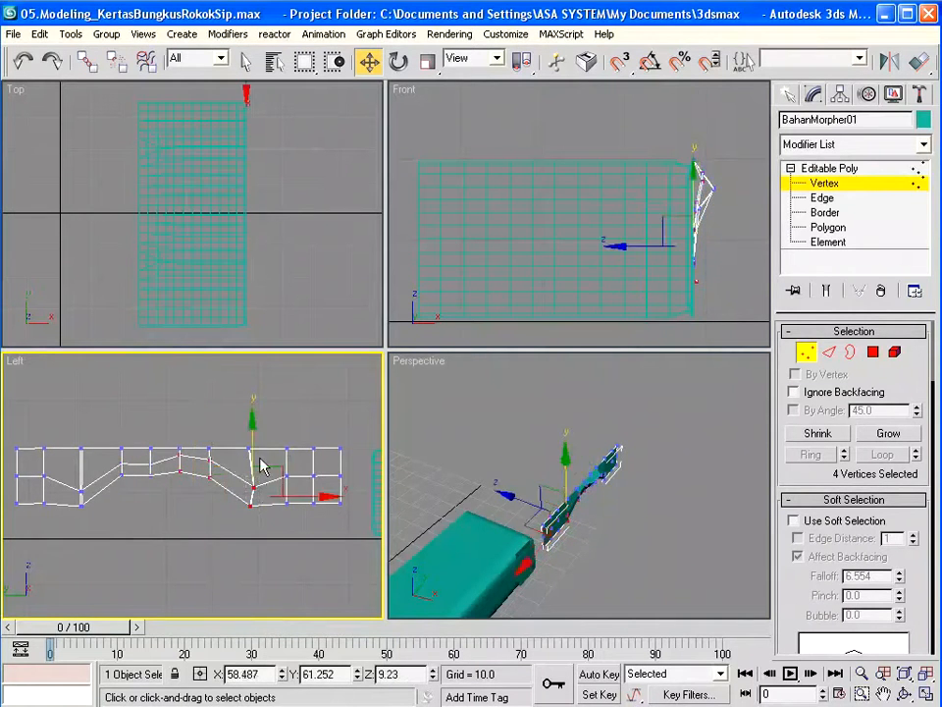
drag(251, 445, 251, 417)
- Move the front flap's protruding vertices back toward the pack in the Front view
drag(710, 149, 736, 249)
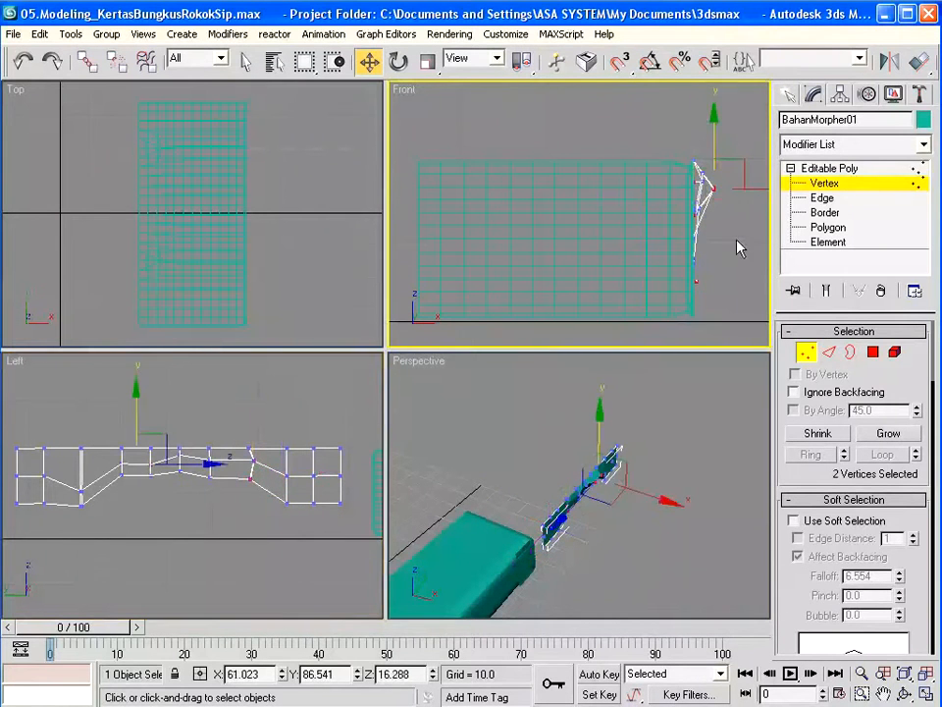
drag(754, 188, 711, 160)
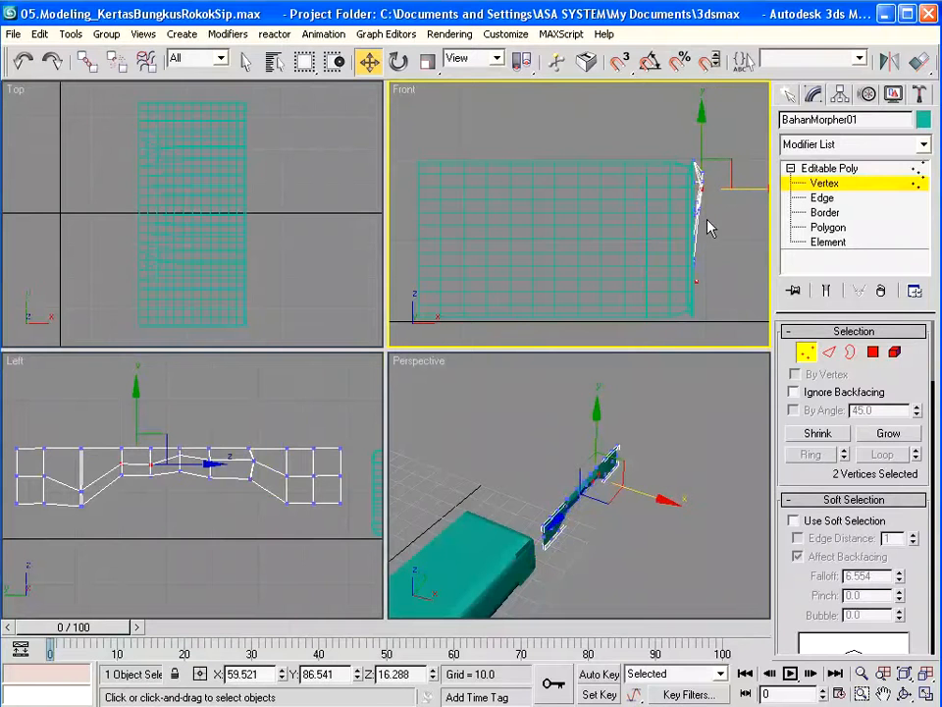
drag(701, 148, 728, 162)
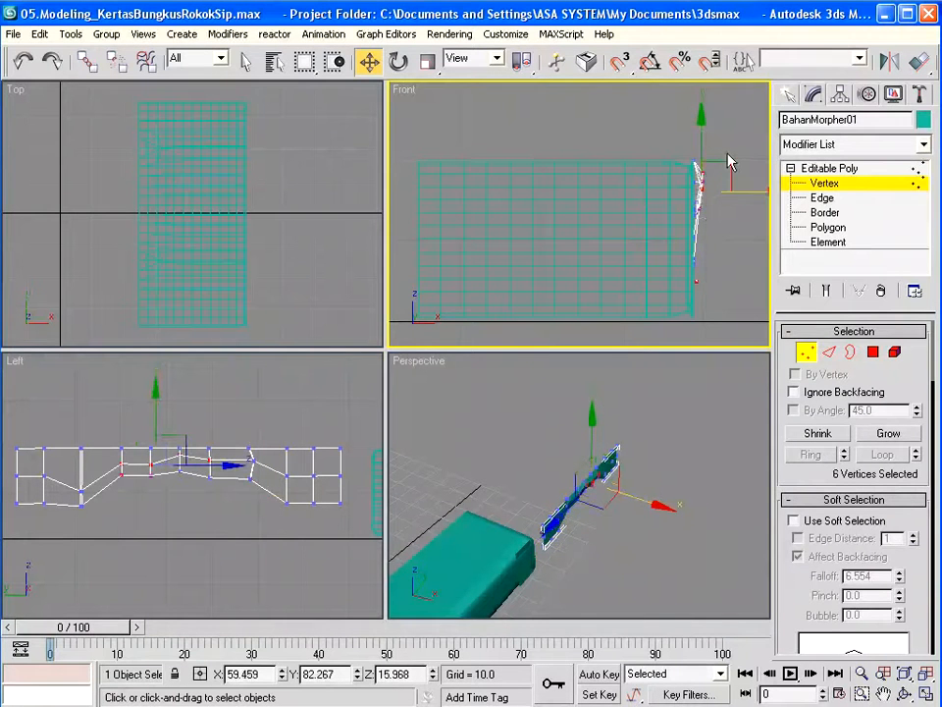
drag(750, 191, 744, 190)
- Raise the lower and middle vertices of the column beside the front flap's raised section to smooth the slope
drag(67, 482, 94, 525)
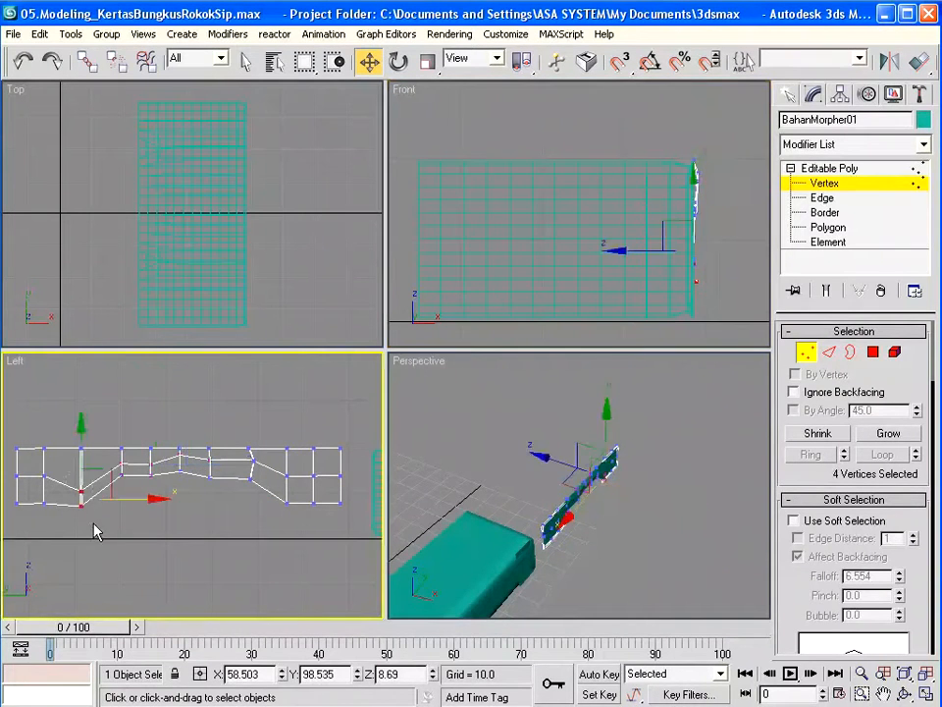
drag(80, 429, 75, 414)
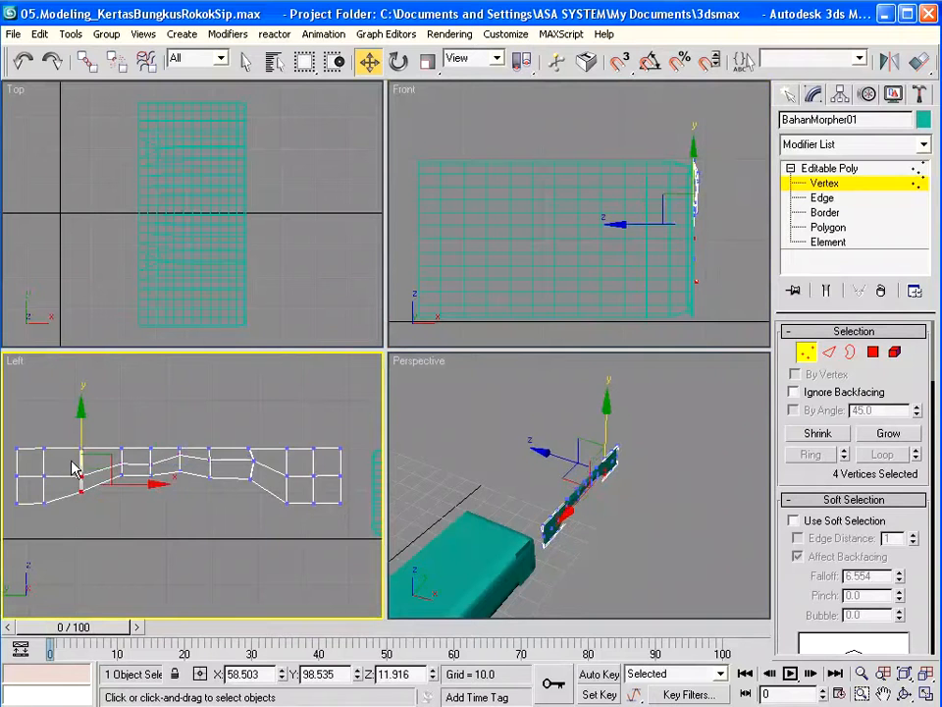
drag(70, 460, 92, 482)
drag(81, 410, 80, 402)
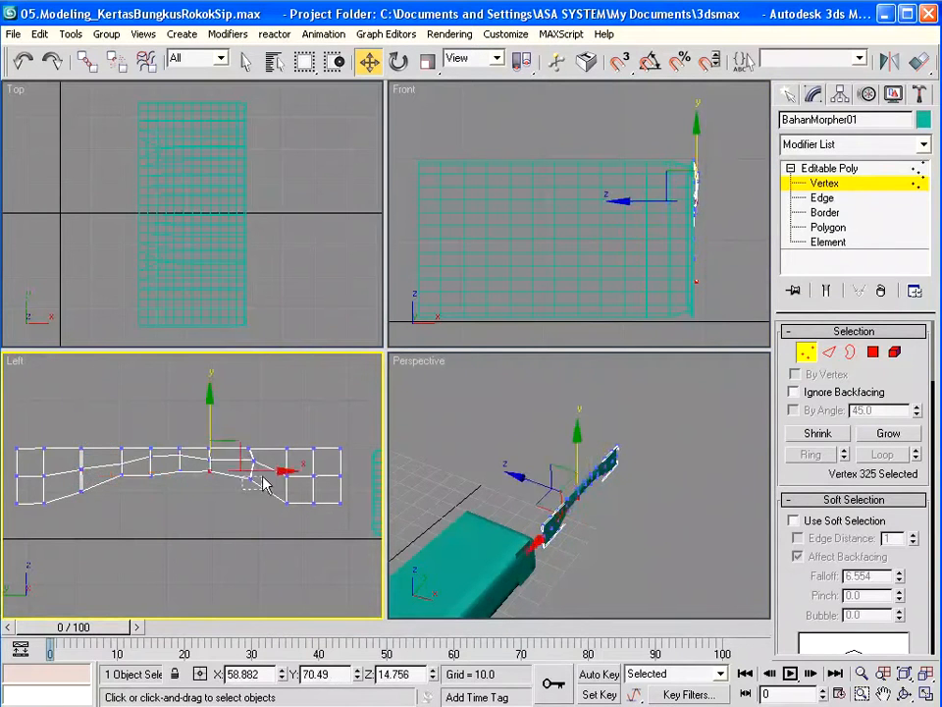
- Shift individual vertices along the front flap's raised lower edge up or down to make it irregular in the Left view
drag(241, 468, 178, 465)
click(209, 456)
click(210, 478)
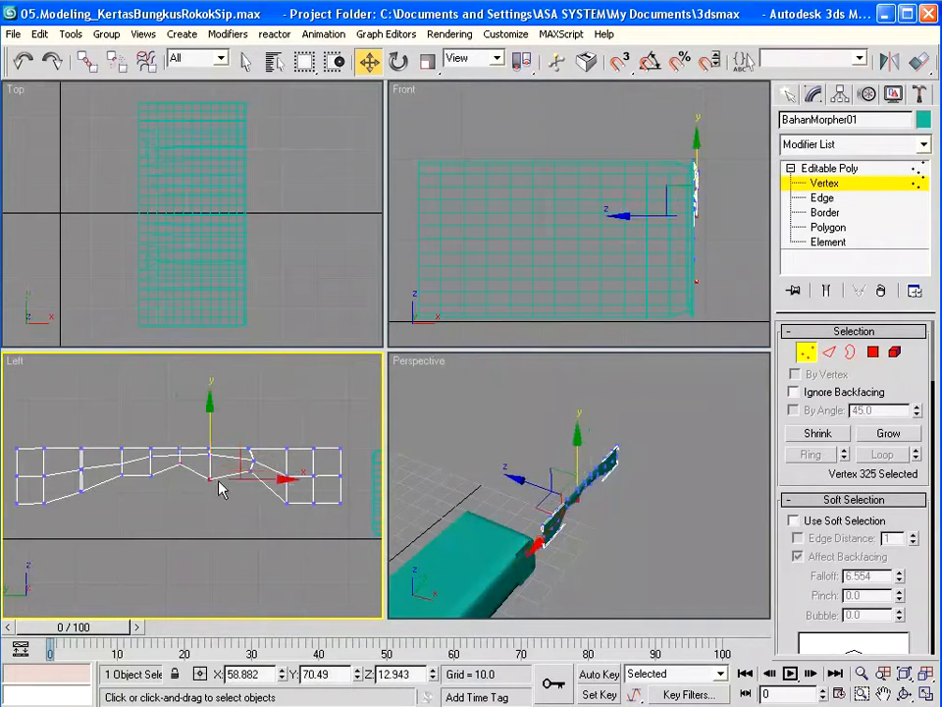
drag(252, 470, 244, 471)
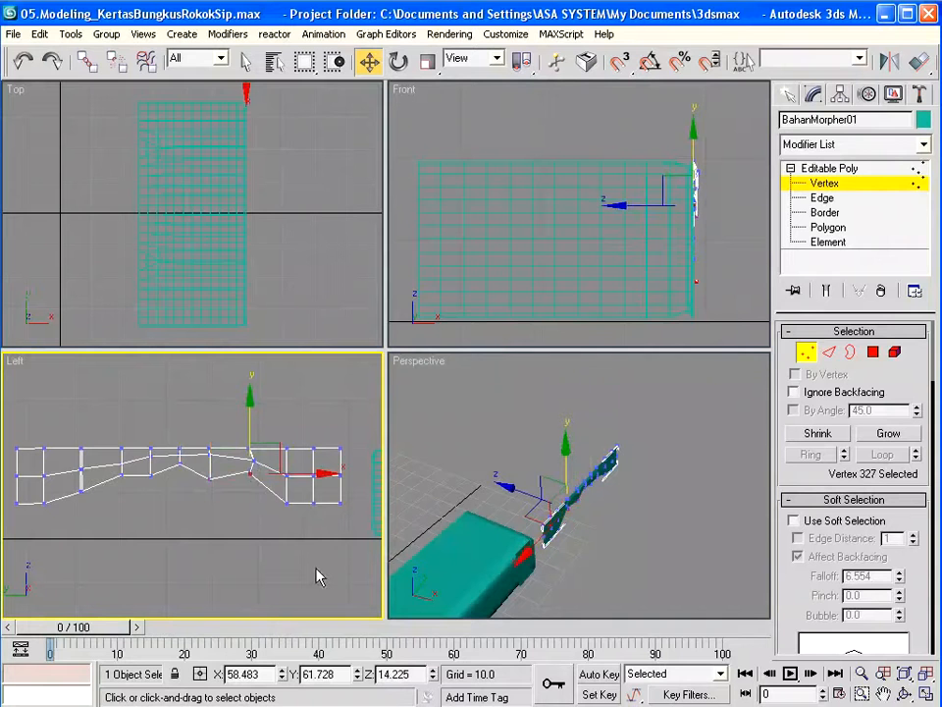
drag(119, 483, 176, 471)
drag(168, 476, 169, 477)
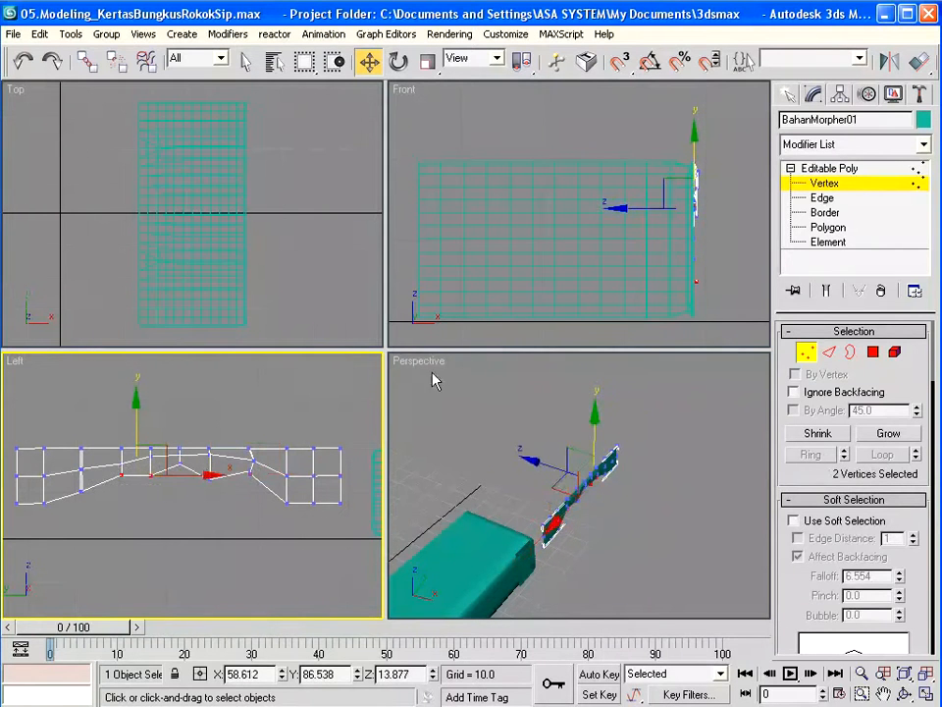
- Nudge two lower-edge vertices outward, then rotate the front flap's 12 central vertices about 23.9 degrees in the Front view
right_click(720, 253)
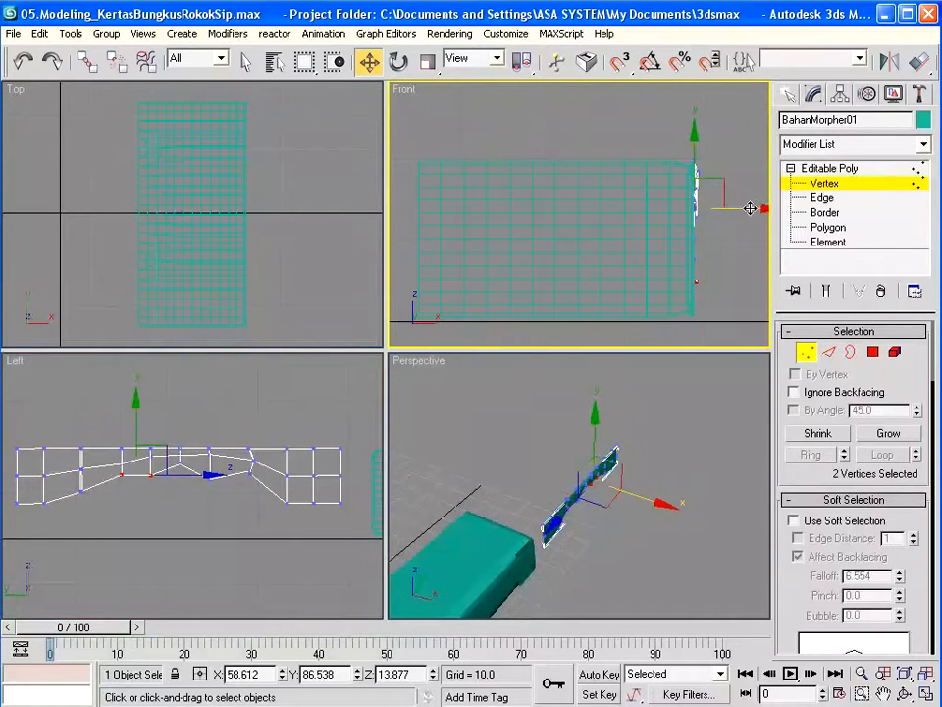
drag(751, 208, 755, 208)
drag(80, 496, 267, 456)
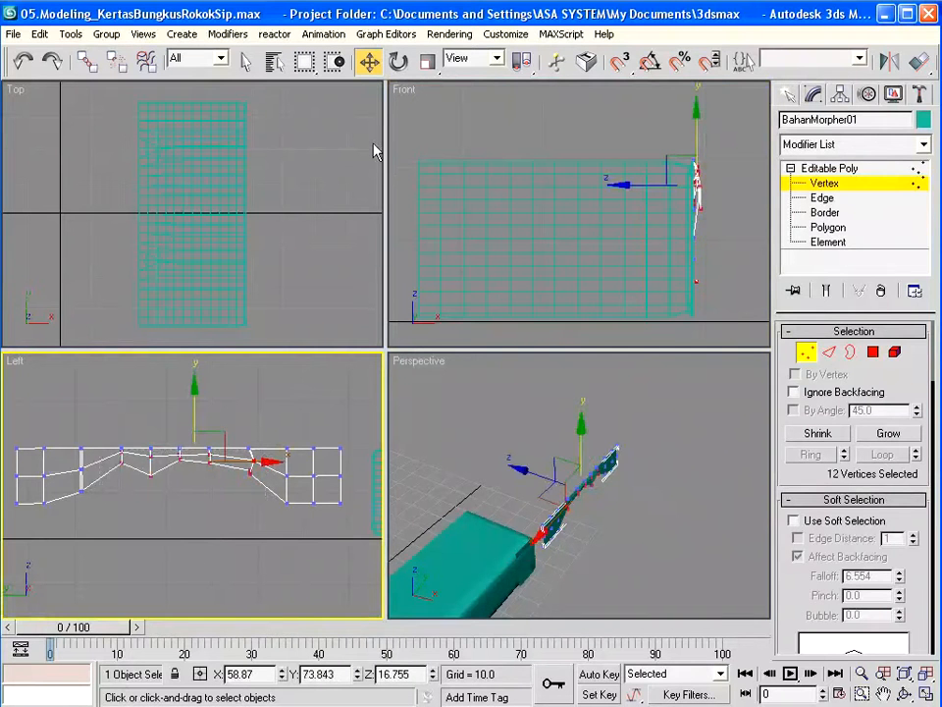
click(397, 61)
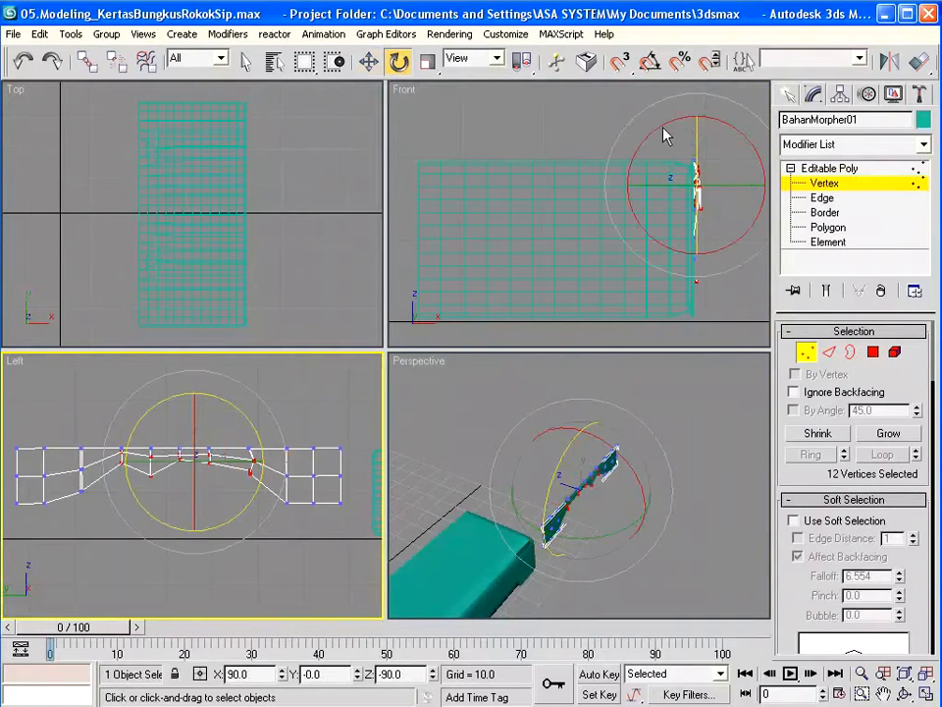
drag(659, 130, 632, 165)
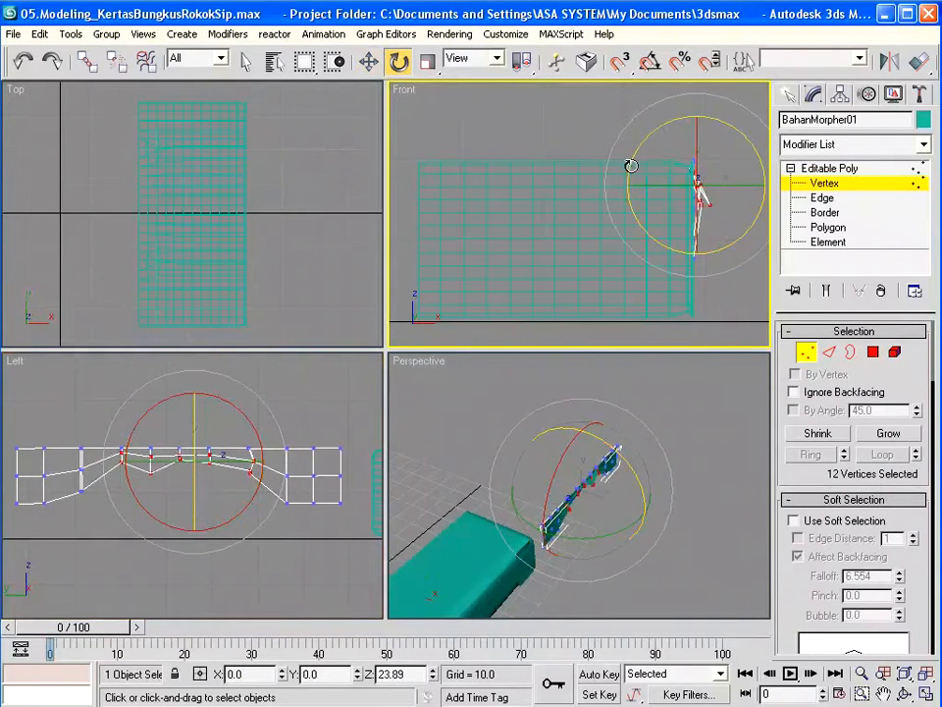
- Reposition the rotated central vertices in the Front view, pull the four lower ones slightly toward the pack, and clear the selection
key(w)
drag(721, 162, 712, 234)
drag(745, 182, 705, 294)
click(398, 61)
click(368, 61)
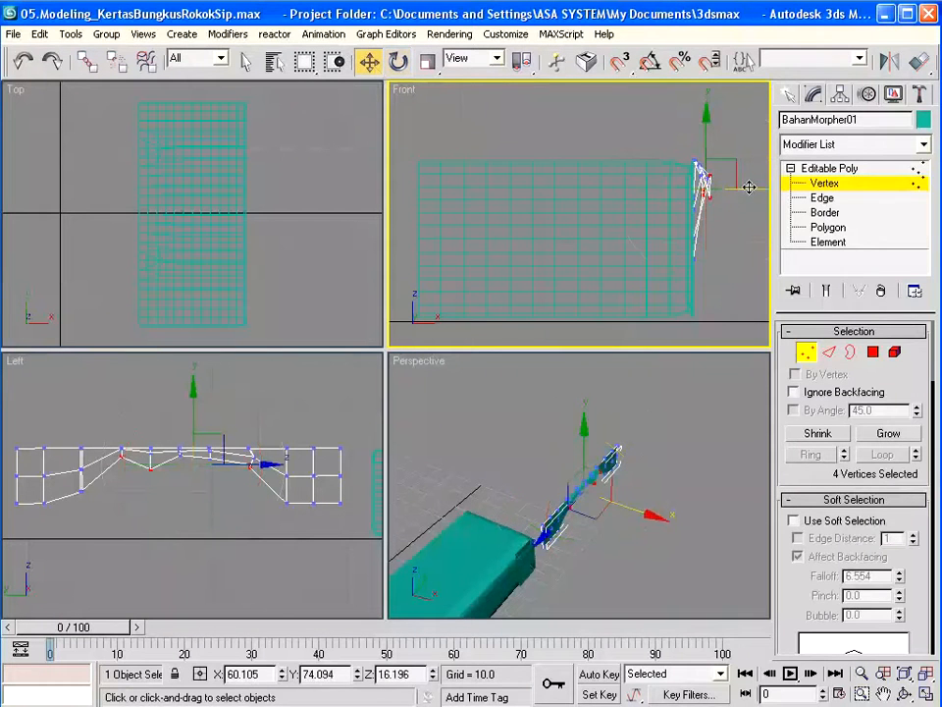
drag(749, 186, 743, 193)
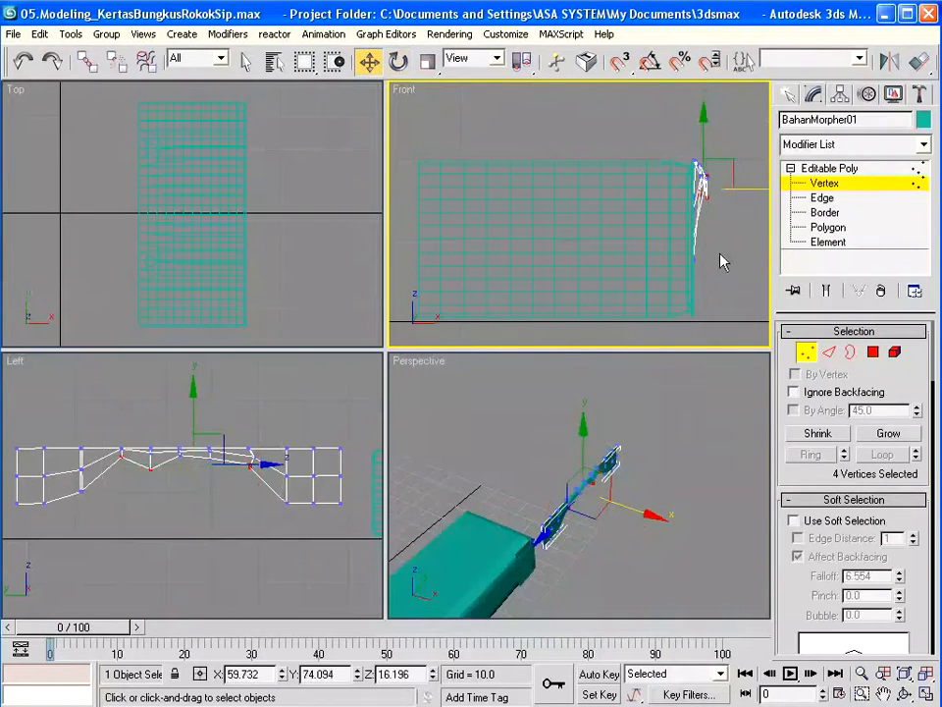
click(722, 261)
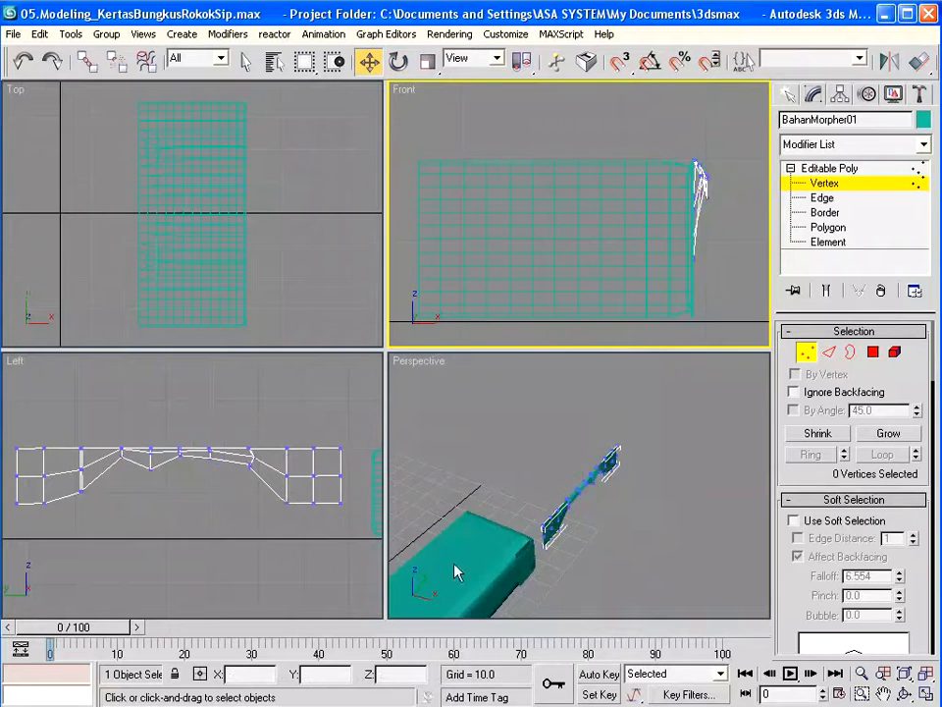
scroll(926, 474, down, 5)
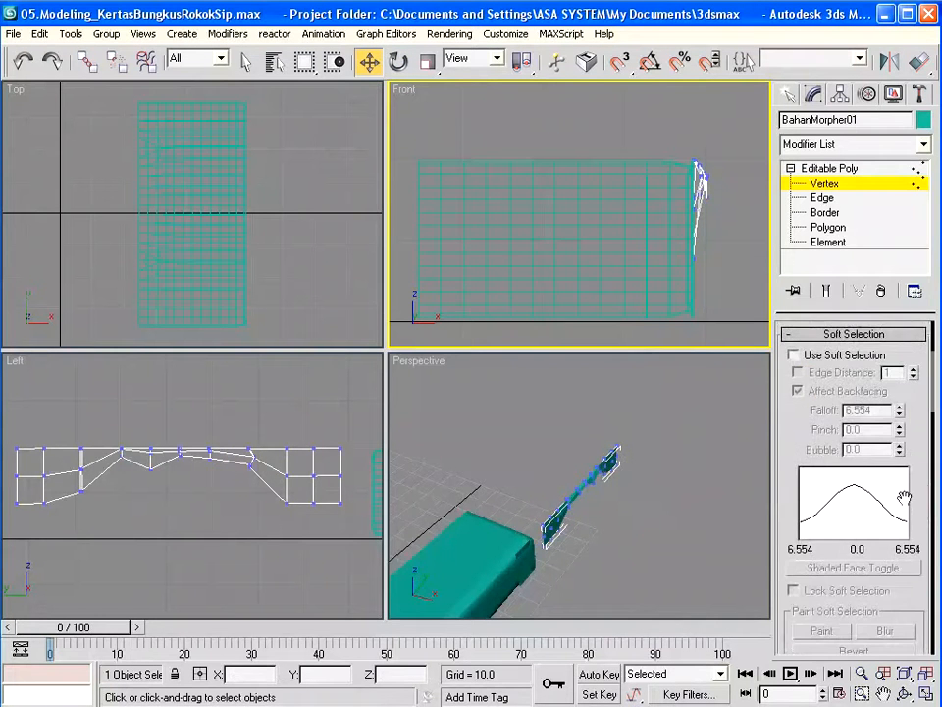
- Unhide all hidden vertices of BahanMorpher01 and leave vertex editing
scroll(924, 522, down, 10)
scroll(904, 373, up, 1)
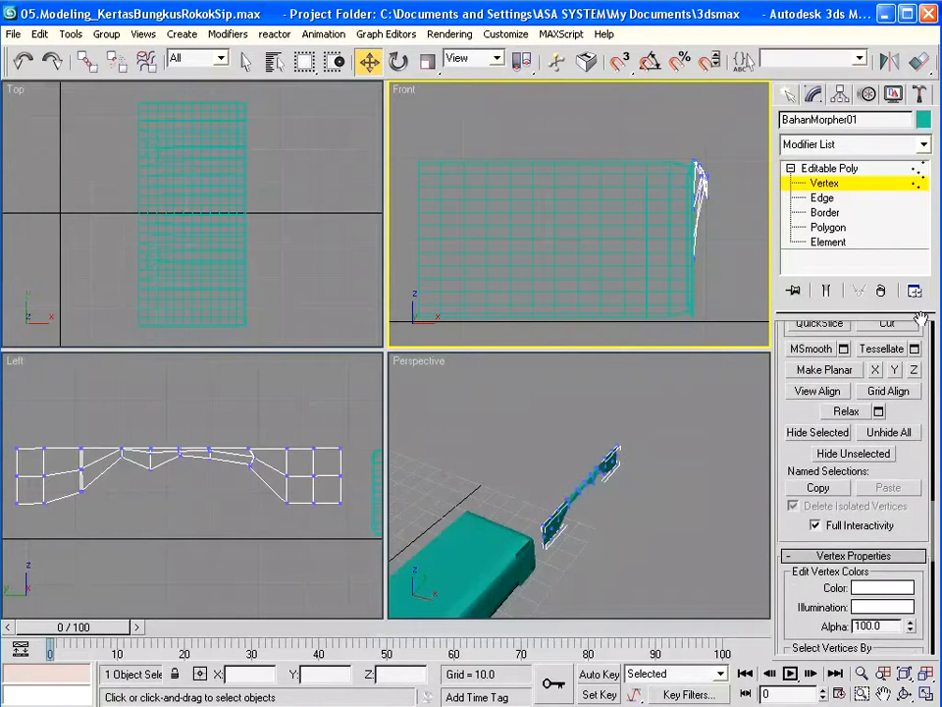
click(890, 433)
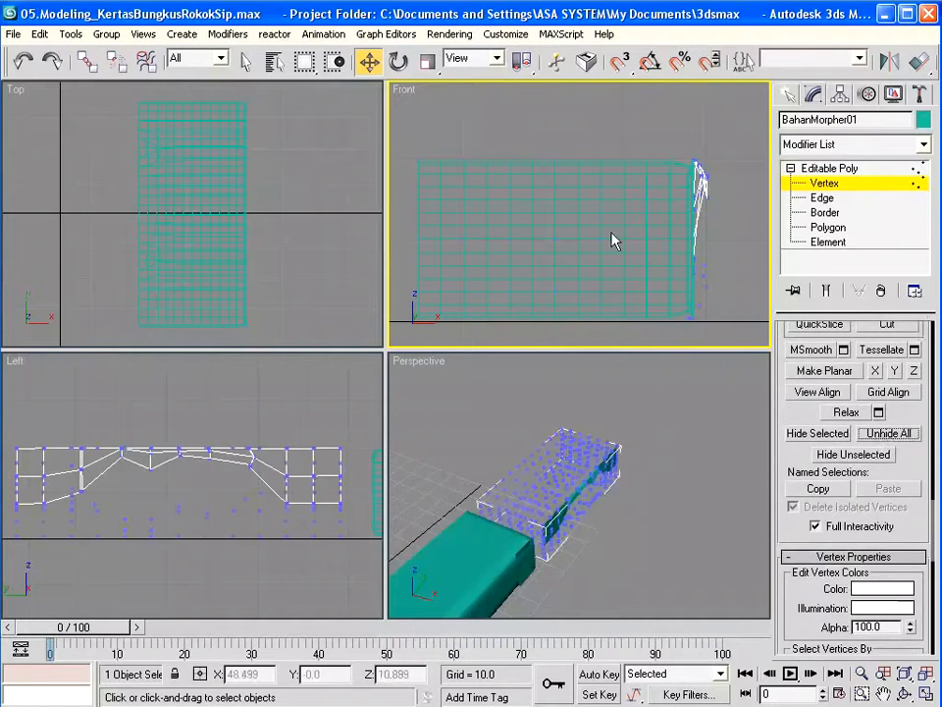
key(1)
- Add a Morpher modifier to the Kertas Bungkus object and place it beneath TurboSmooth in the modifier stack
click(475, 519)
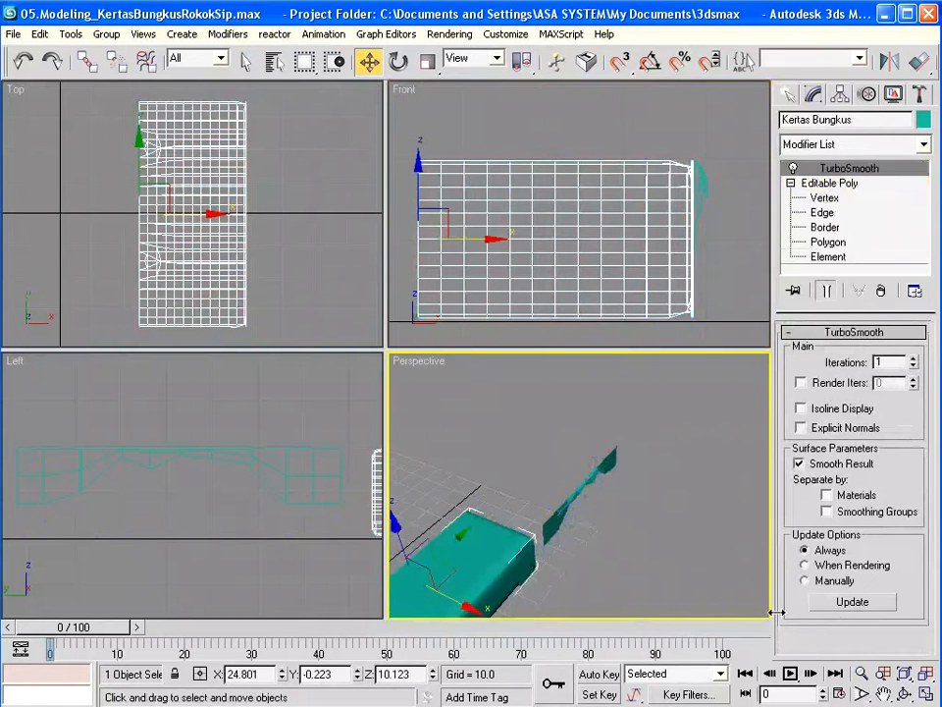
middle_drag(508, 401, 606, 298)
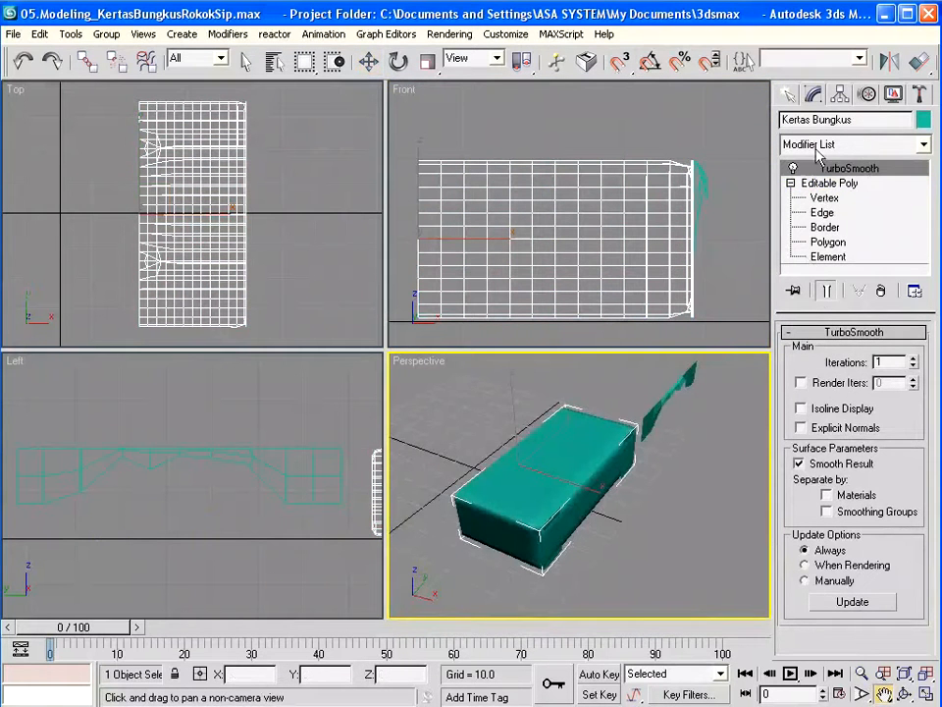
click(846, 147)
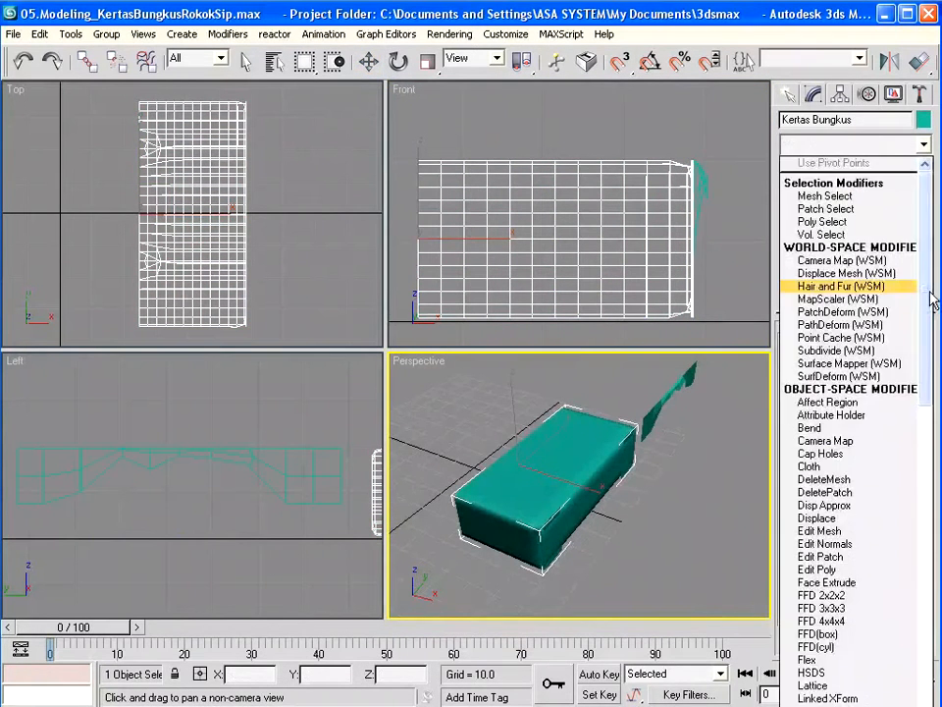
scroll(817, 353, down, 12)
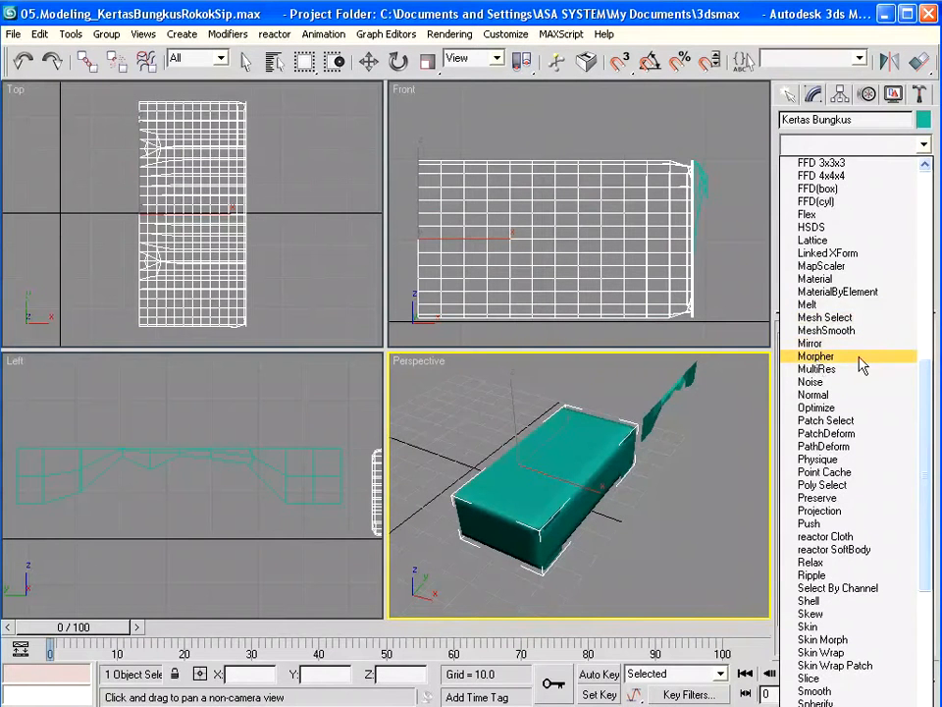
click(861, 364)
drag(833, 172, 833, 201)
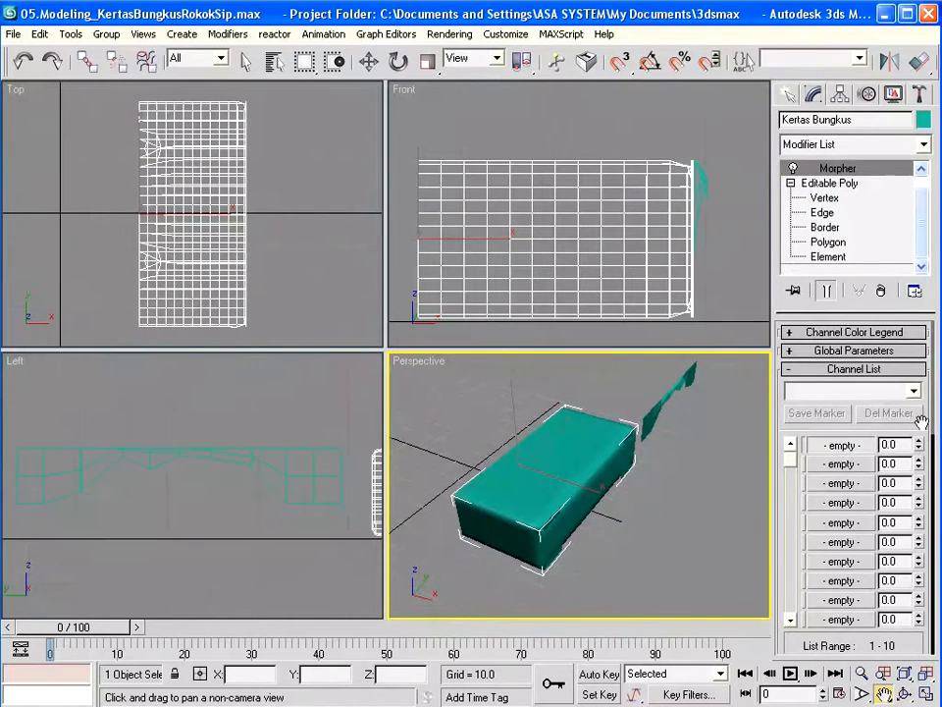
- Pick BahanMorpher01 from the scene as the Morpher's first channel target and test the channel's weight
drag(922, 422, 926, 364)
mouse_move(923, 497)
mouse_down()
mouse_move(922, 391)
mouse_move(922, 499)
mouse_up()
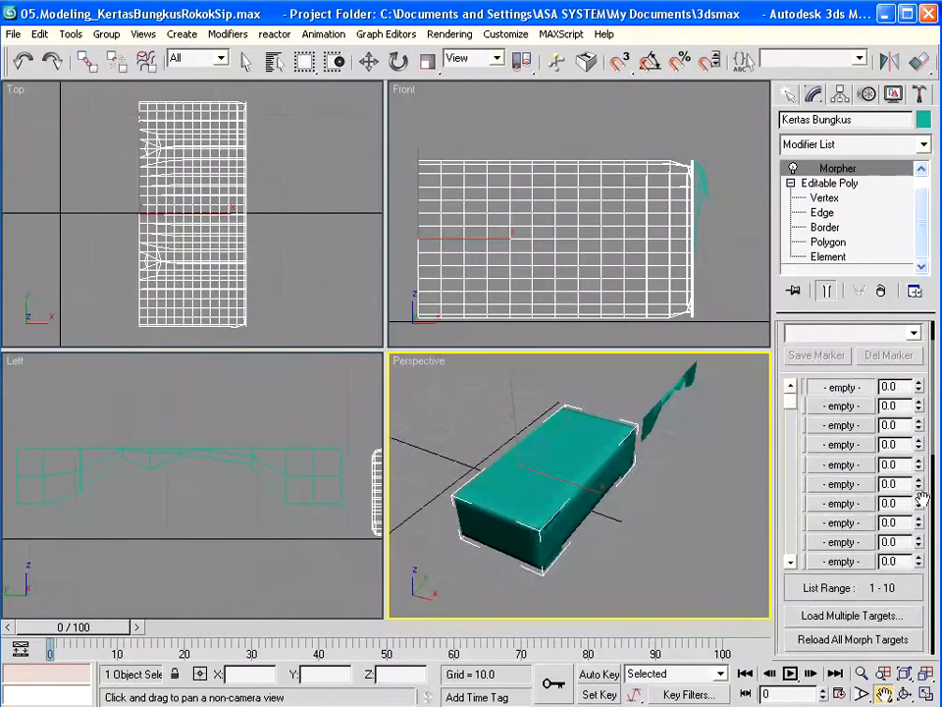
right_click(836, 393)
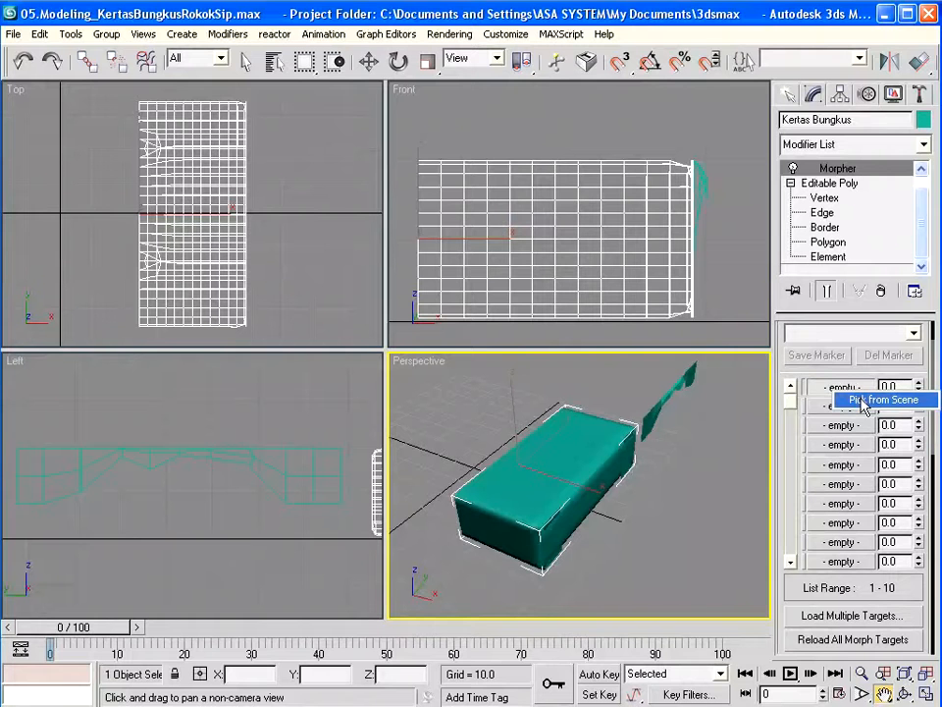
click(864, 401)
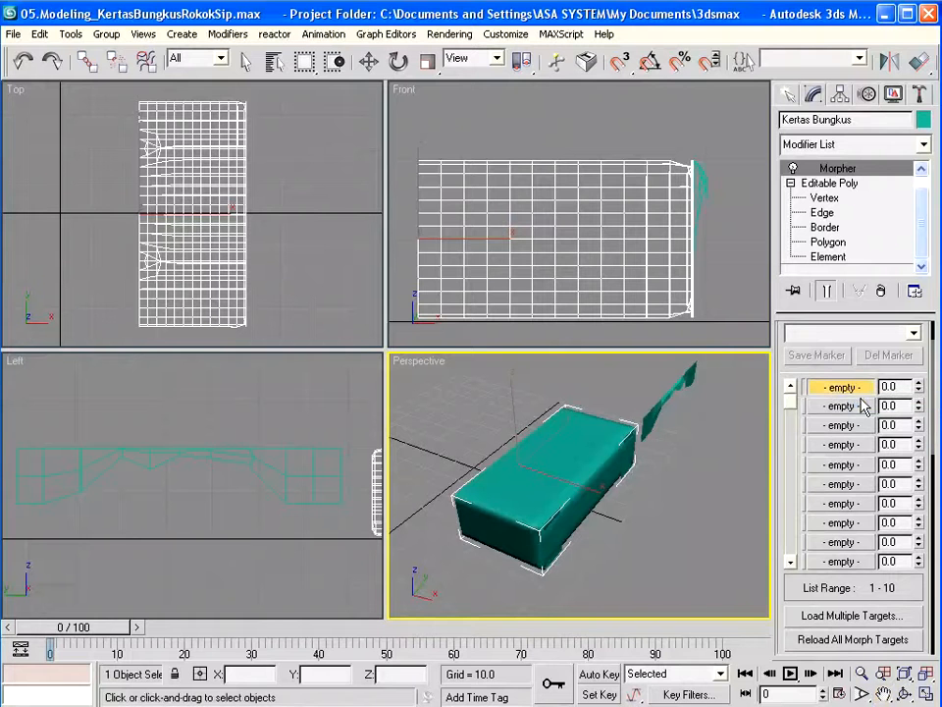
click(285, 473)
mouse_move(919, 386)
mouse_down()
mouse_move(922, 271)
mouse_move(921, 365)
mouse_up()
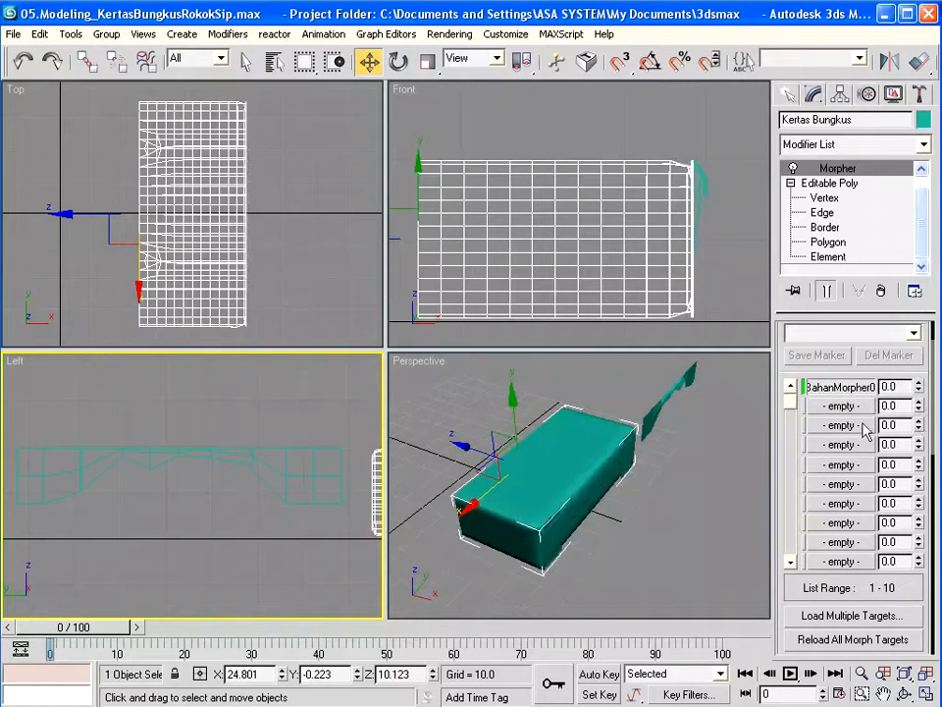
- Clone BahanMorpher01 as one independent copy named BahanMorpher02, placed beside it on the side away from the pack in the Left view
click(286, 477)
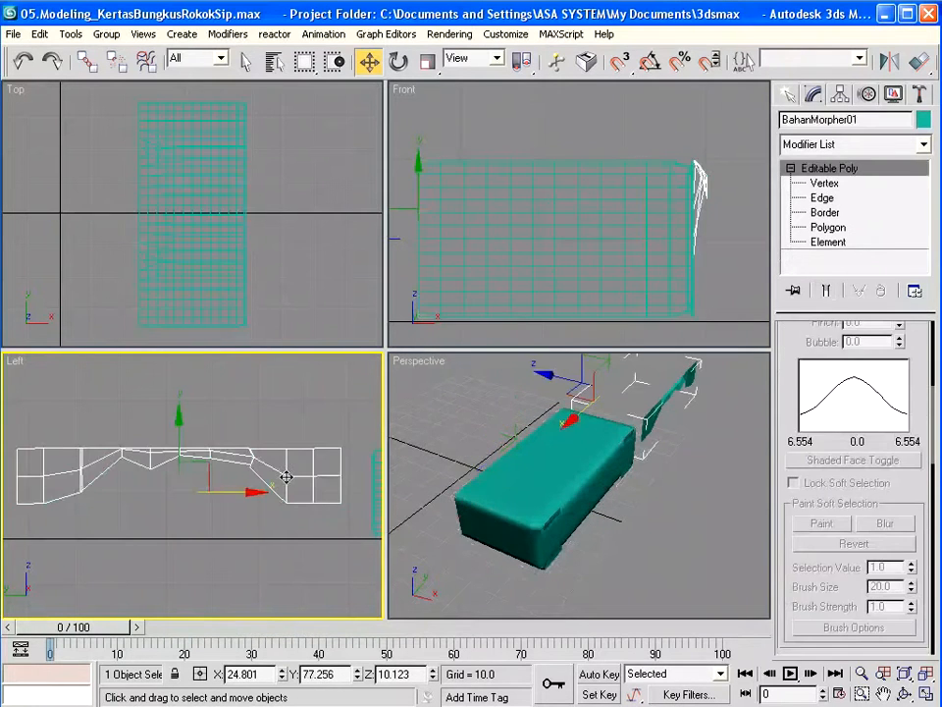
key(alt+z)
drag(259, 569, 267, 696)
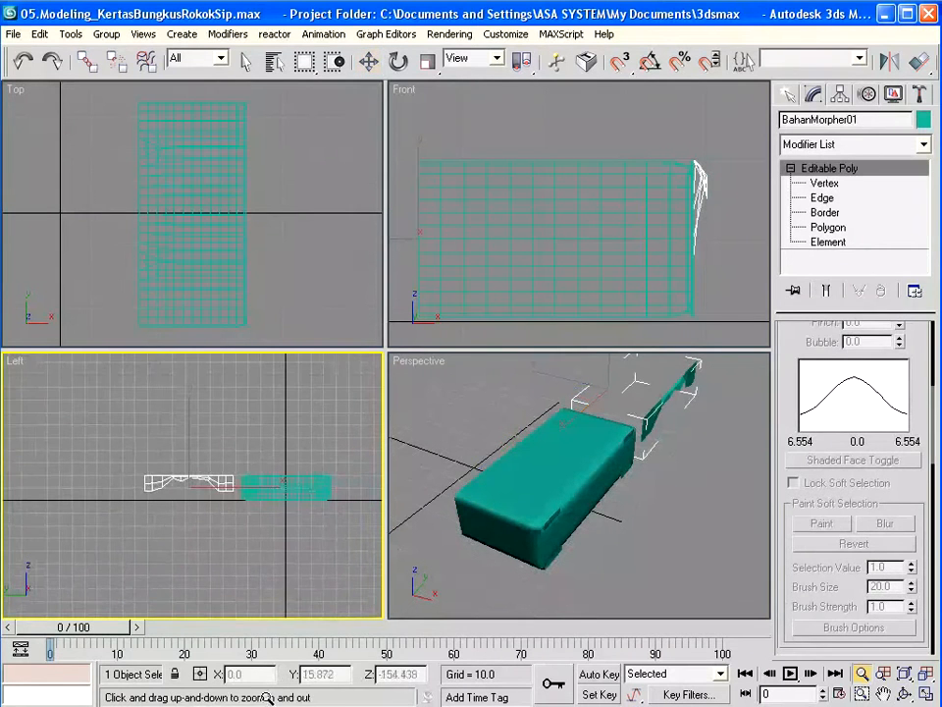
click(371, 63)
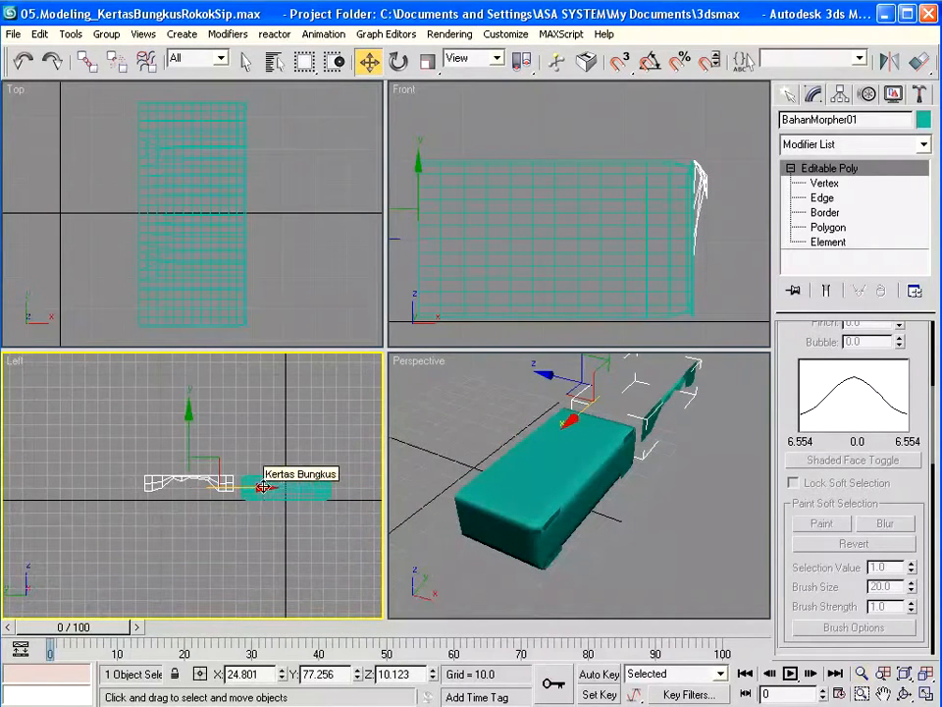
mouse_move(261, 487)
shift+mouse_down()
mouse_move(273, 488)
mouse_move(163, 489)
shift+mouse_up()
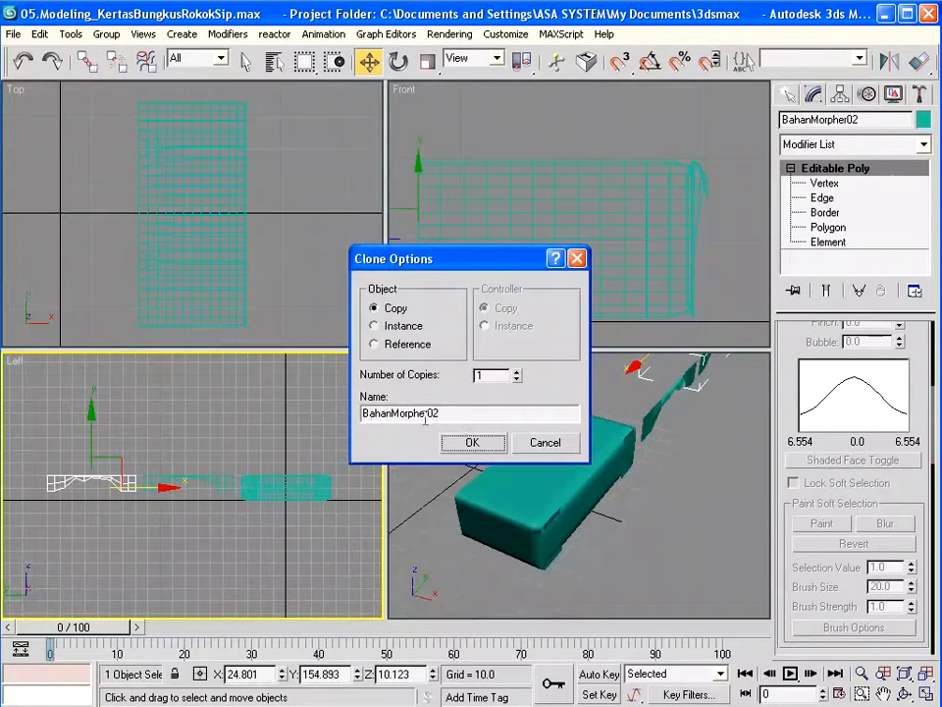
click(471, 445)
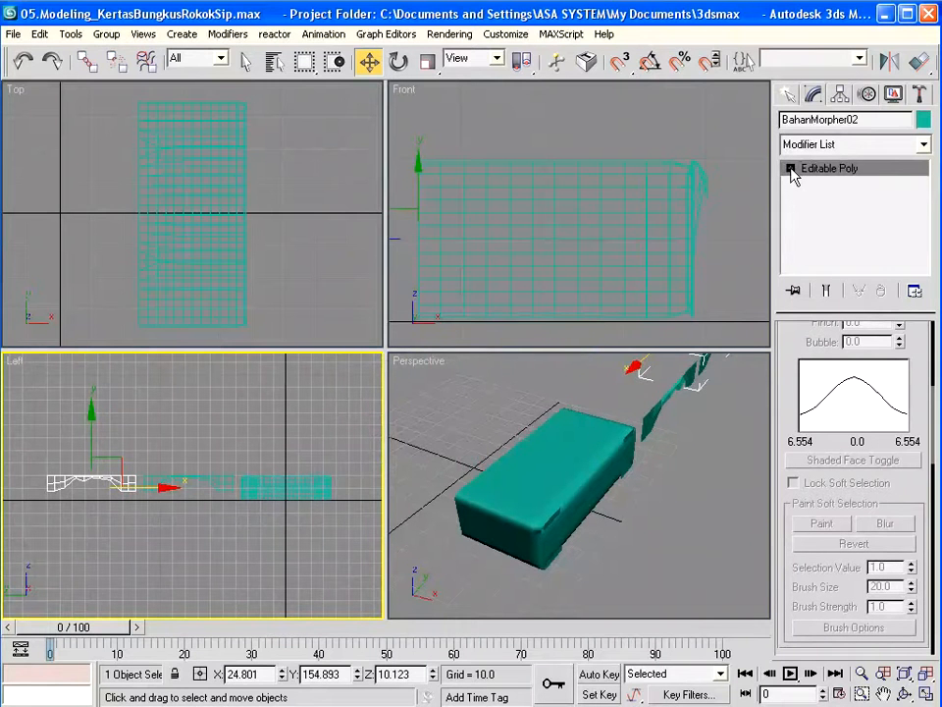
- Isolate BahanMorpher02's front flap by selecting the PolygonDepan polygons and hiding all unselected ones
click(791, 168)
click(824, 184)
click(827, 228)
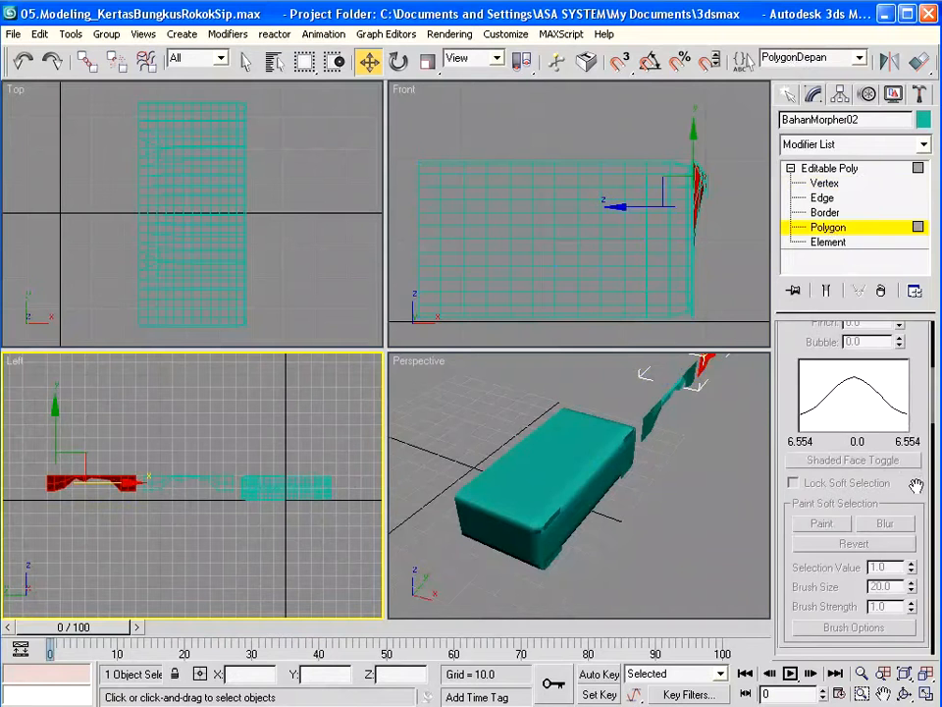
drag(916, 492, 915, 289)
scroll(924, 538, down, 5)
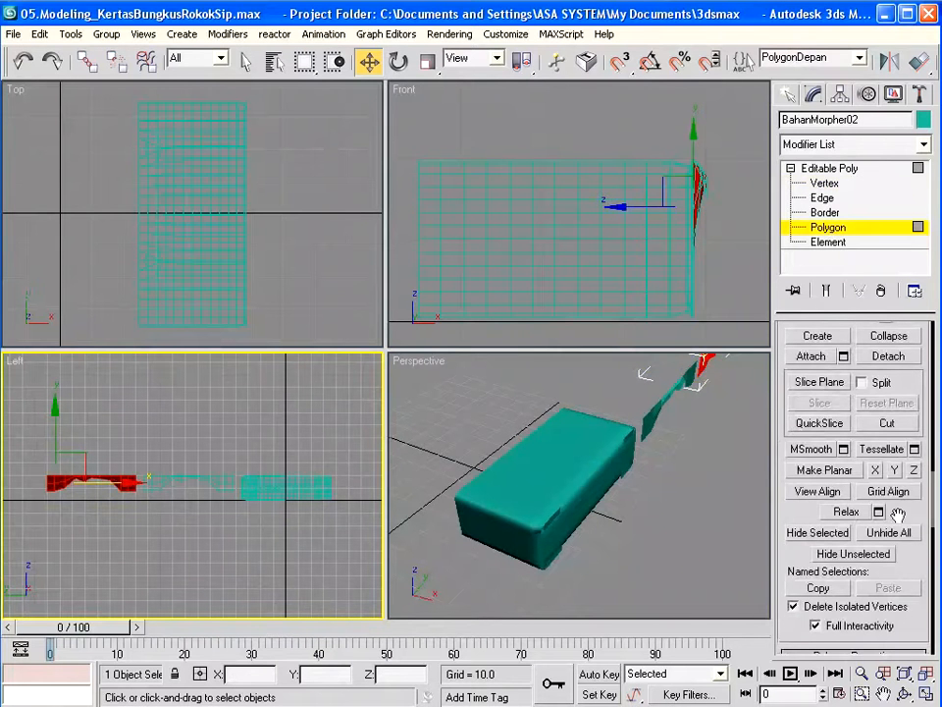
click(837, 554)
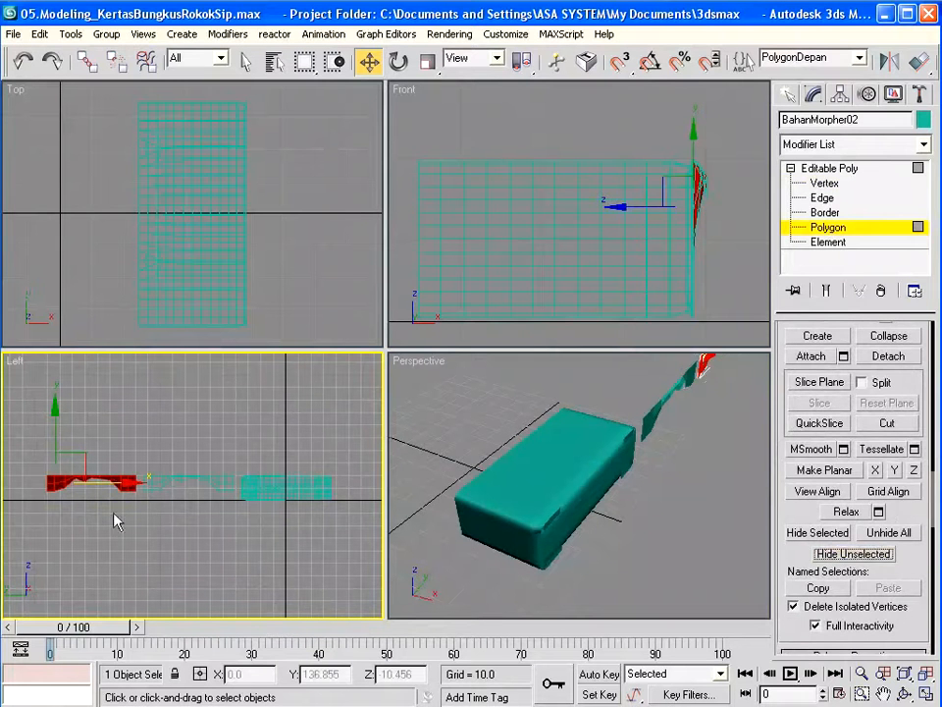
- Raise the first two vertex columns of the front flap's raised section slightly in the Left view
click(837, 184)
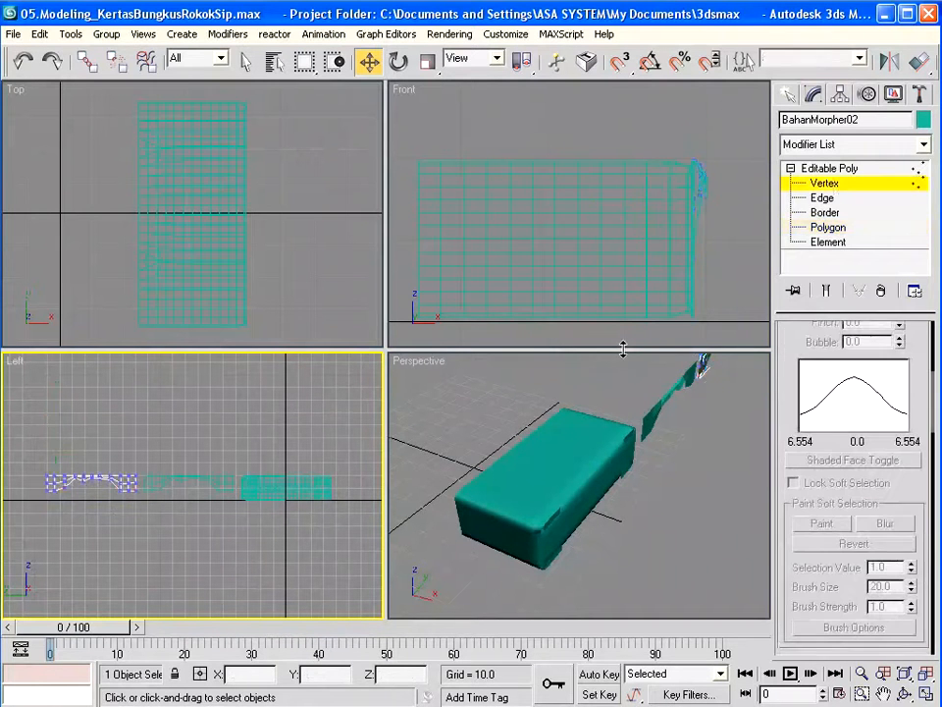
click(862, 693)
drag(24, 459, 187, 548)
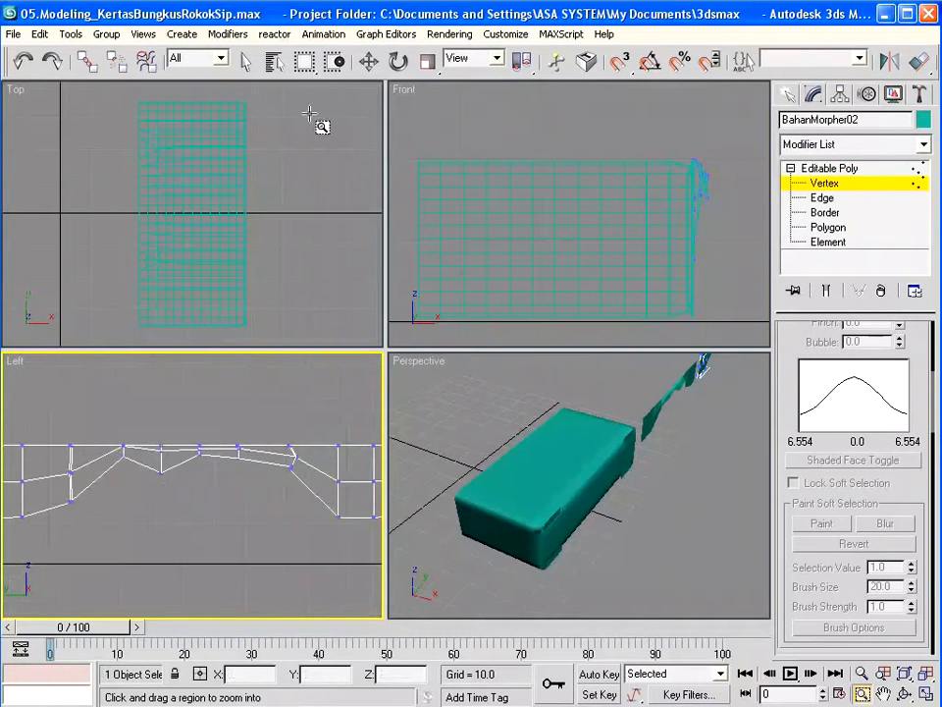
click(368, 61)
drag(116, 454, 156, 422)
click(116, 485)
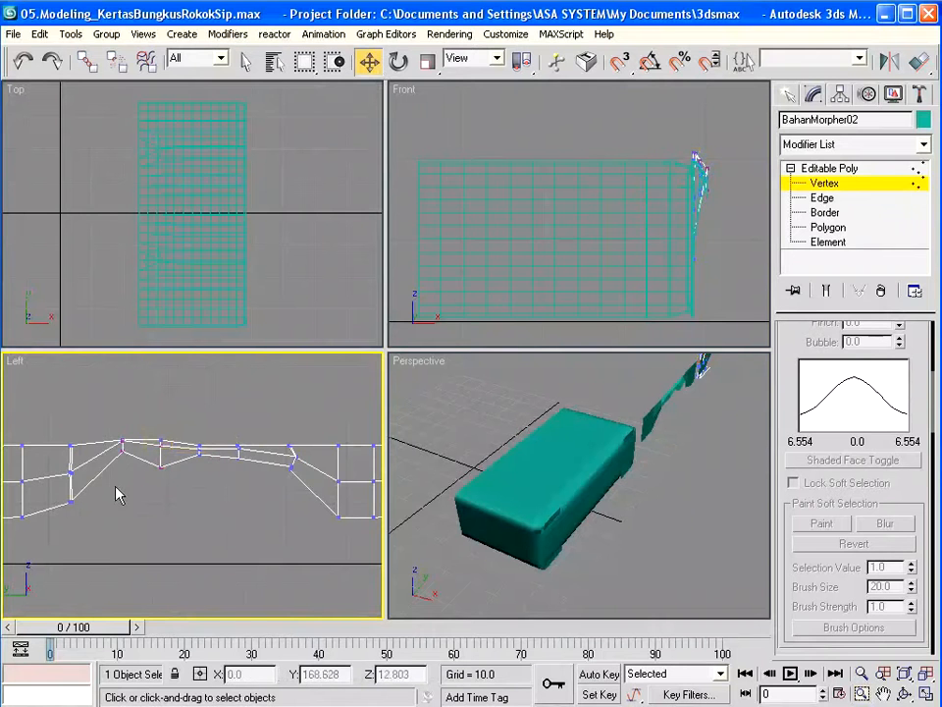
- Raise the lower vertices of the raised section's first two columns in the Front view, then lift the entire second column
drag(111, 475, 177, 454)
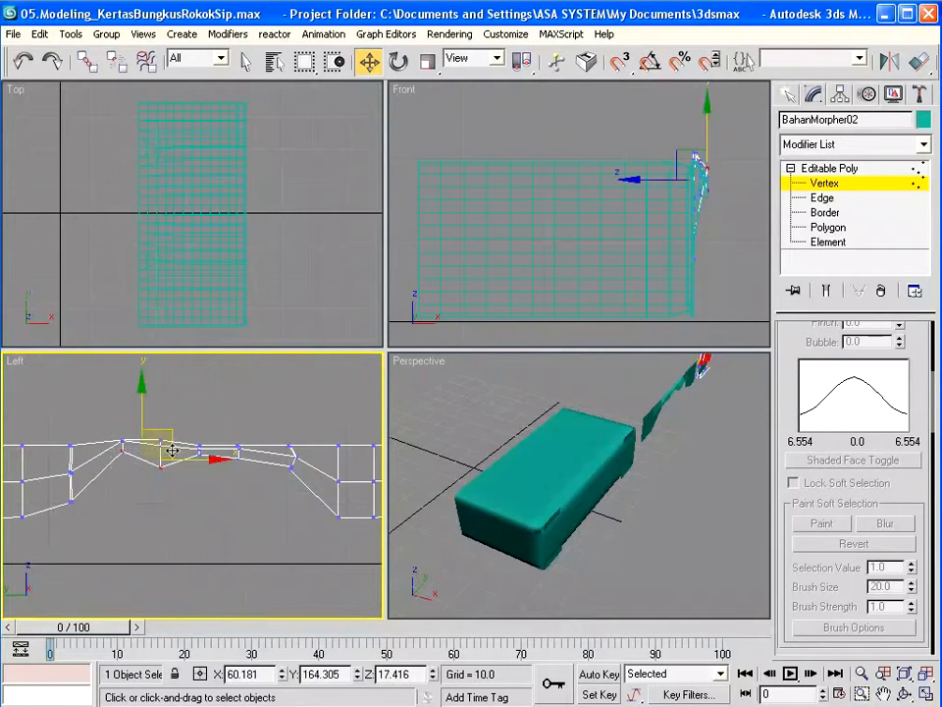
right_click(743, 194)
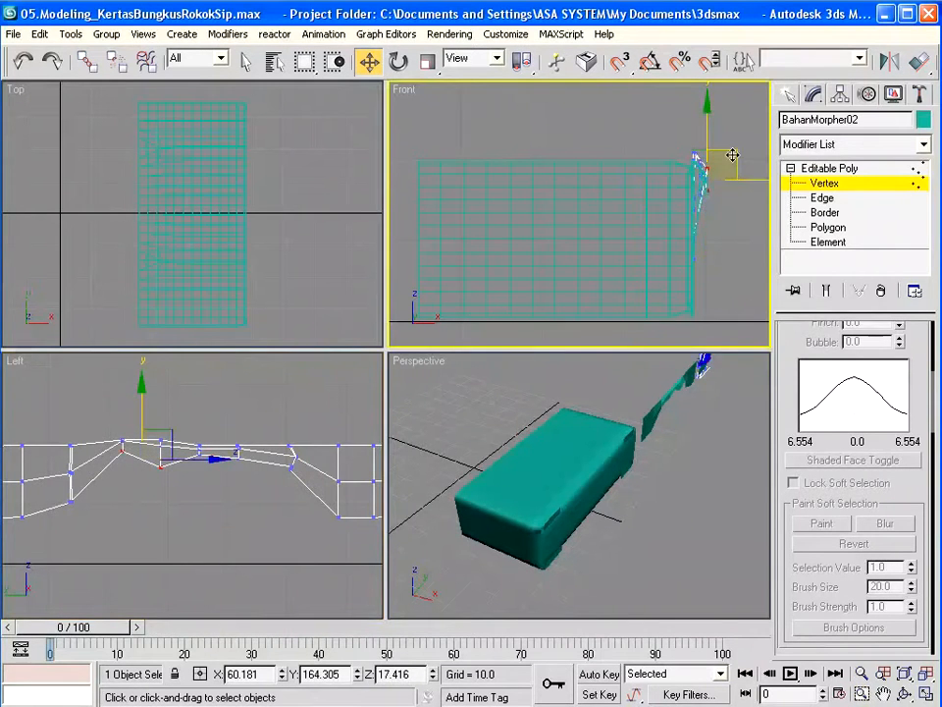
drag(707, 108, 708, 87)
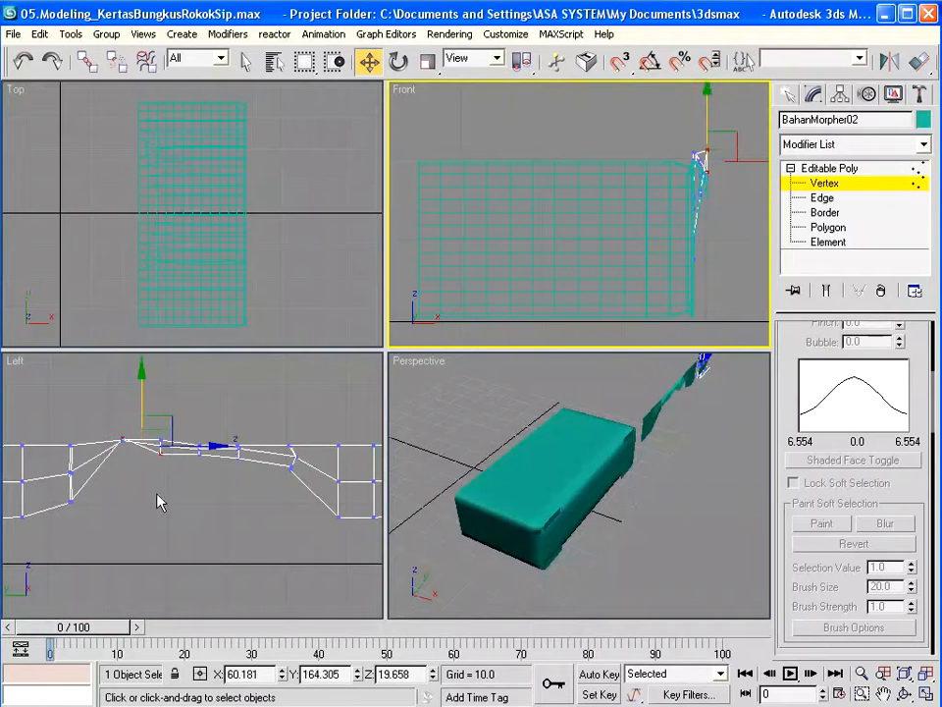
drag(145, 482, 173, 443)
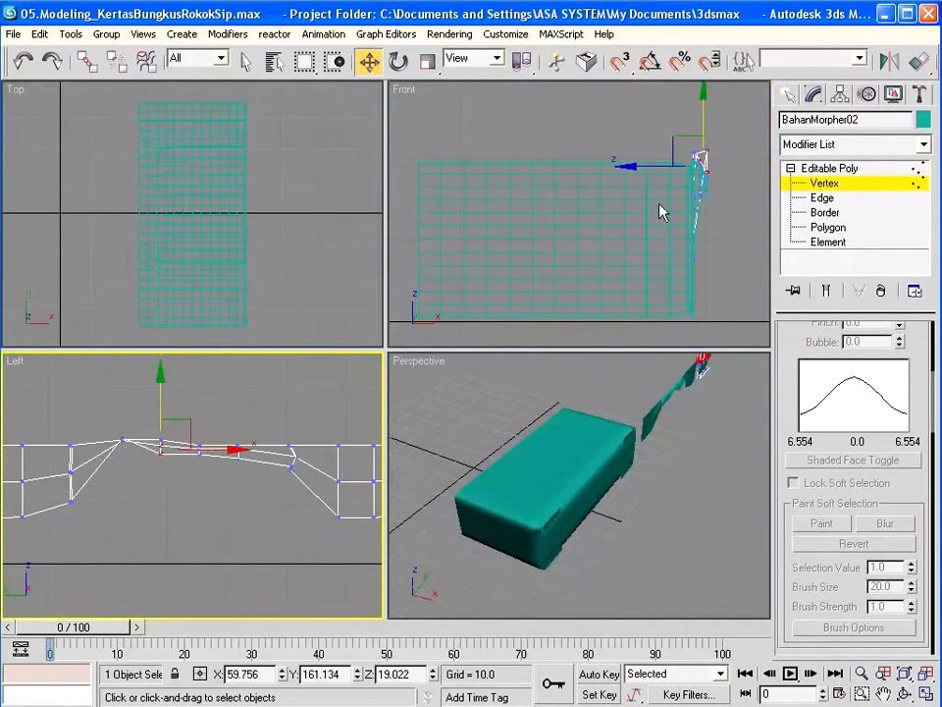
right_click(717, 135)
drag(707, 118, 709, 102)
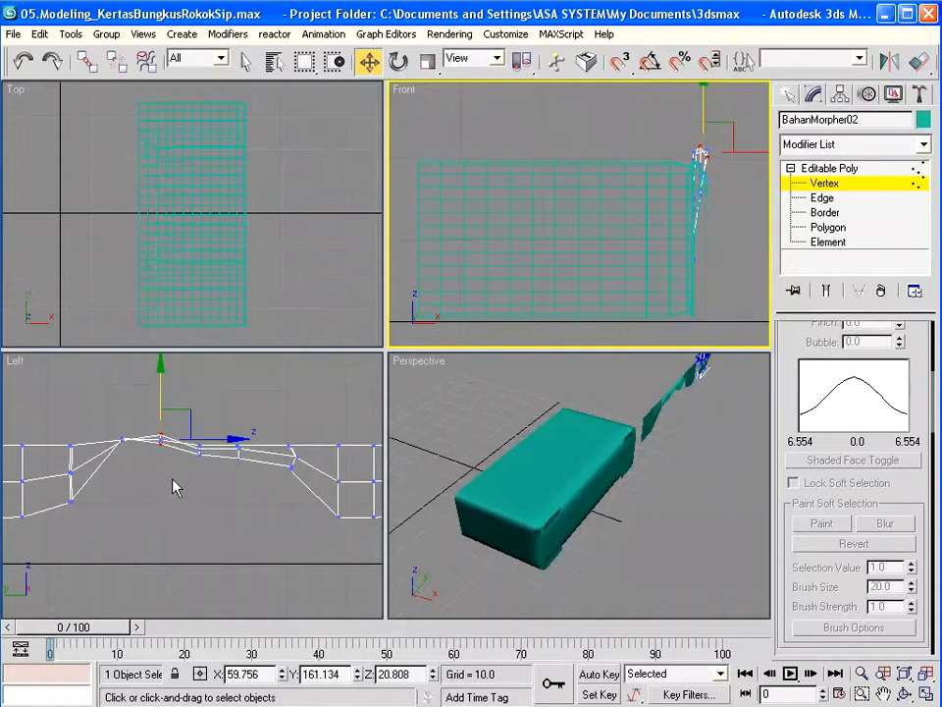
- Raise the fourth vertex column of the flap's raised section, then lift the fifth column and shift it slightly outward in the Front view
drag(229, 472, 256, 436)
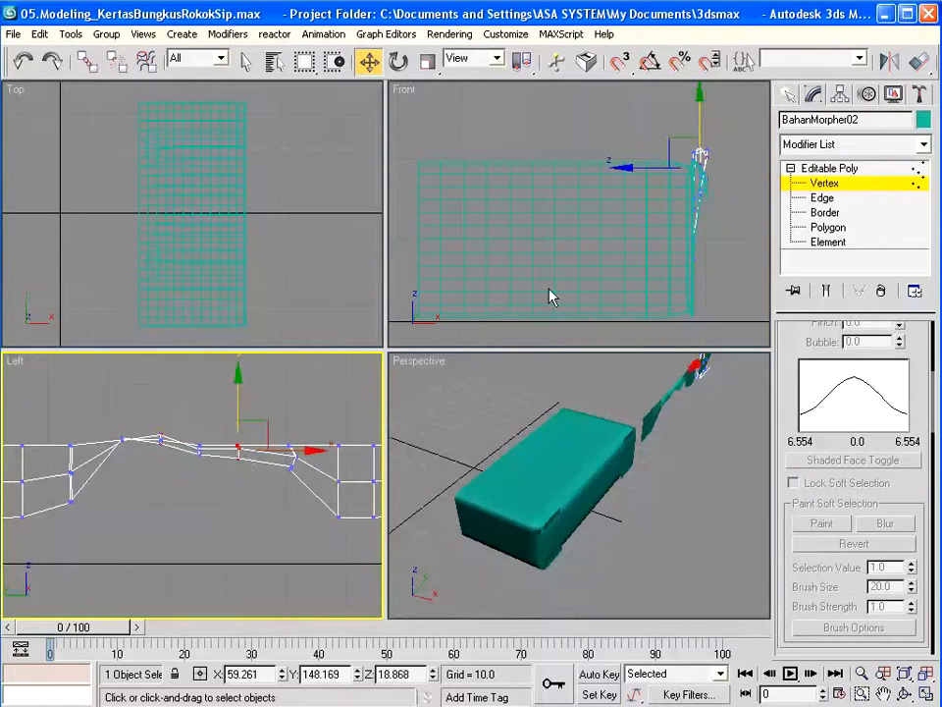
right_click(762, 138)
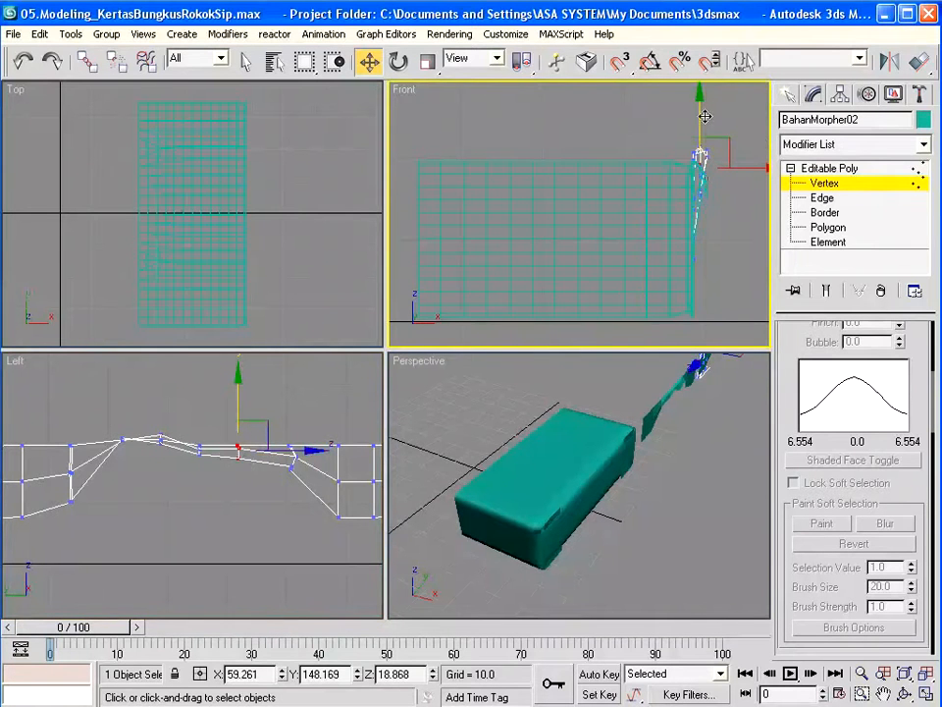
drag(701, 113, 700, 93)
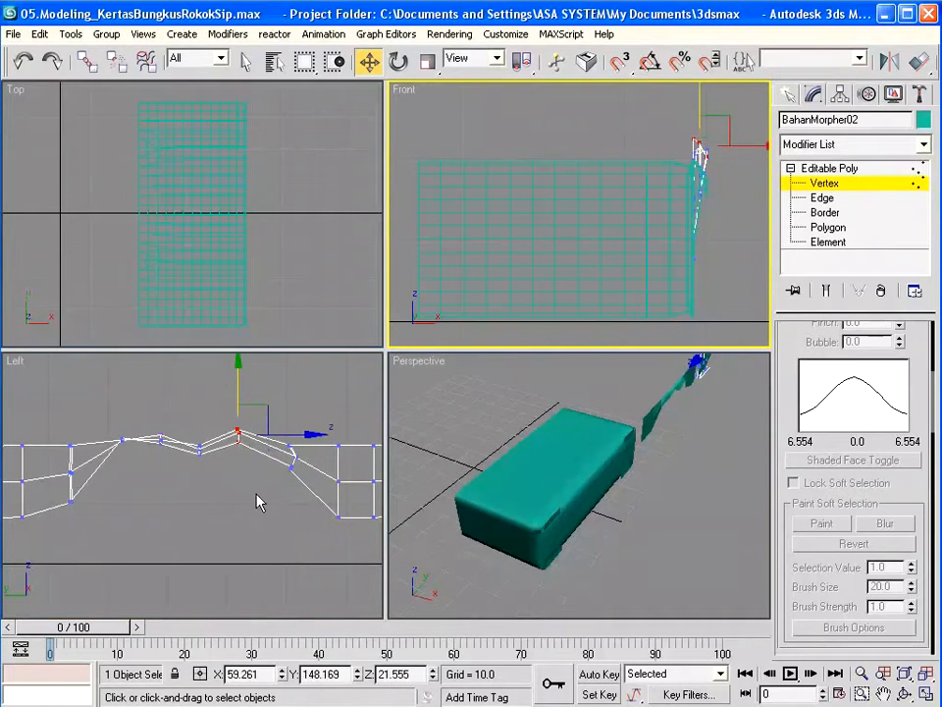
drag(258, 492, 310, 461)
right_click(741, 219)
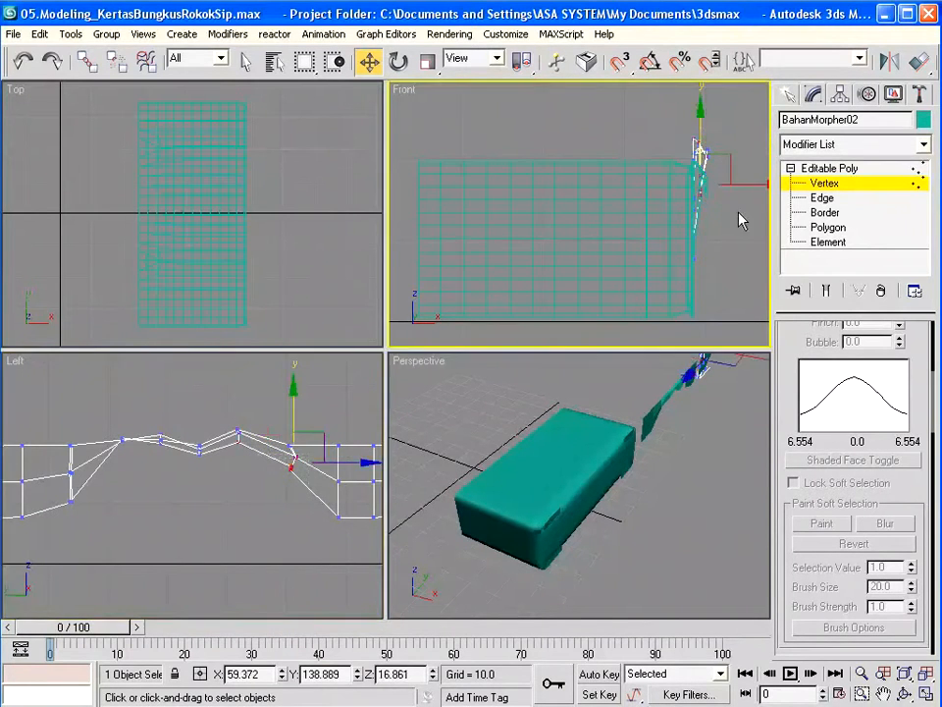
drag(729, 158, 737, 129)
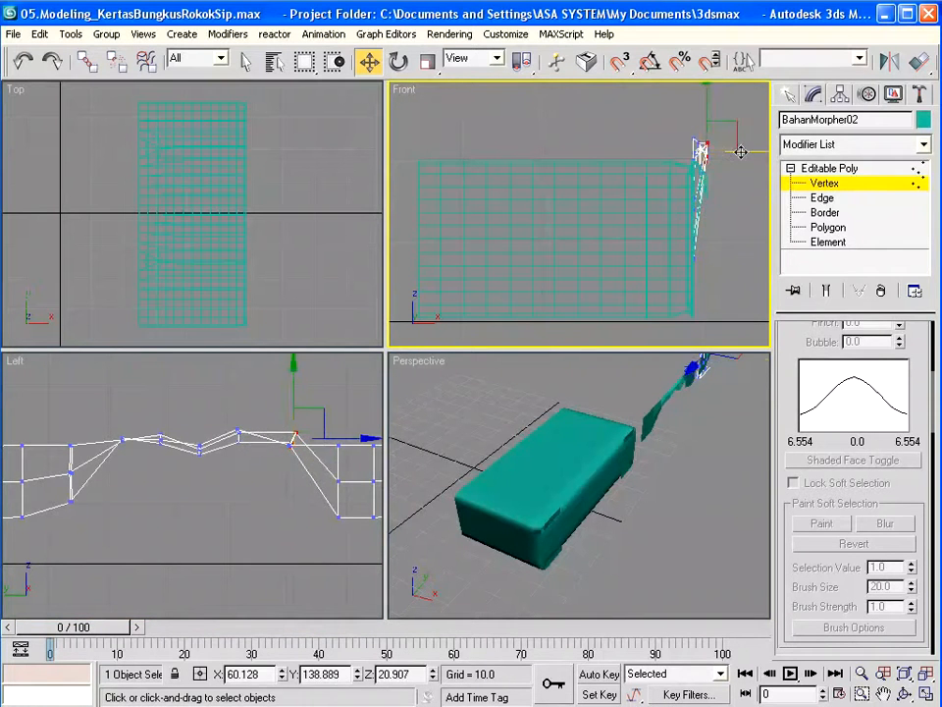
- Raise the third vertex column of the raised section, nudge the second column up to level the edge, and clear the selection
drag(179, 479, 214, 429)
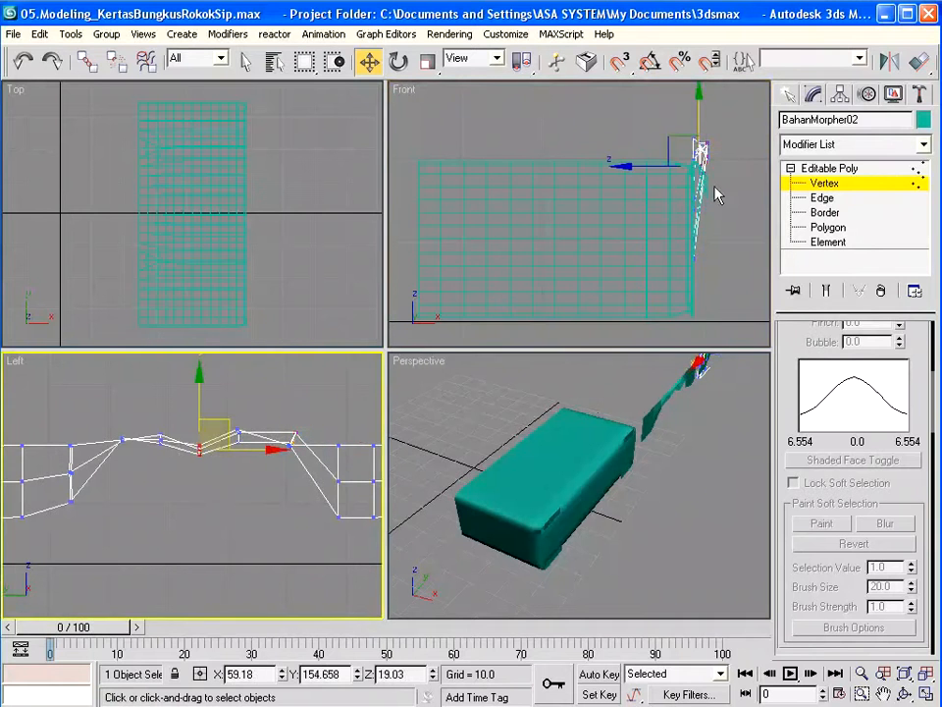
right_click(738, 154)
drag(701, 140, 700, 107)
drag(155, 462, 178, 426)
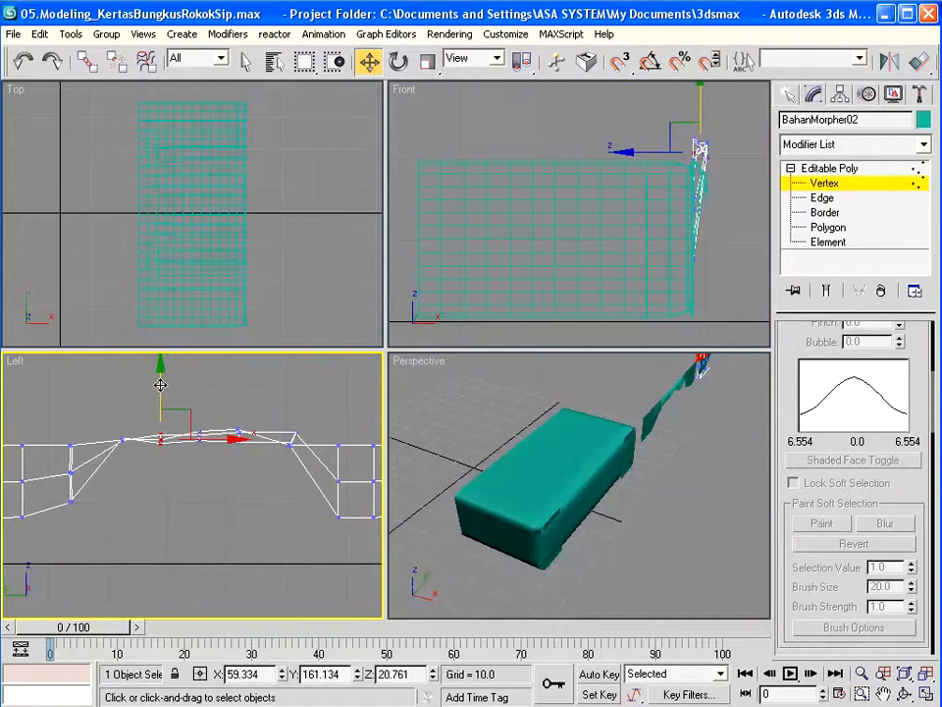
click(188, 557)
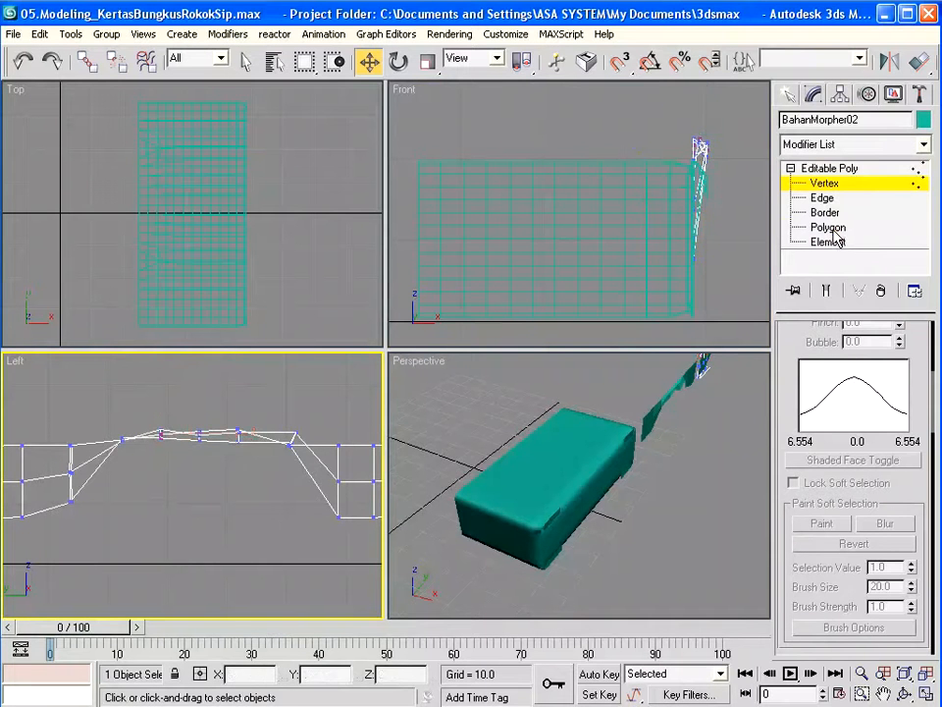
- Switch to polygon editing and unhide all of BahanMorpher02's hidden polygons
click(828, 227)
scroll(932, 373, down, 5)
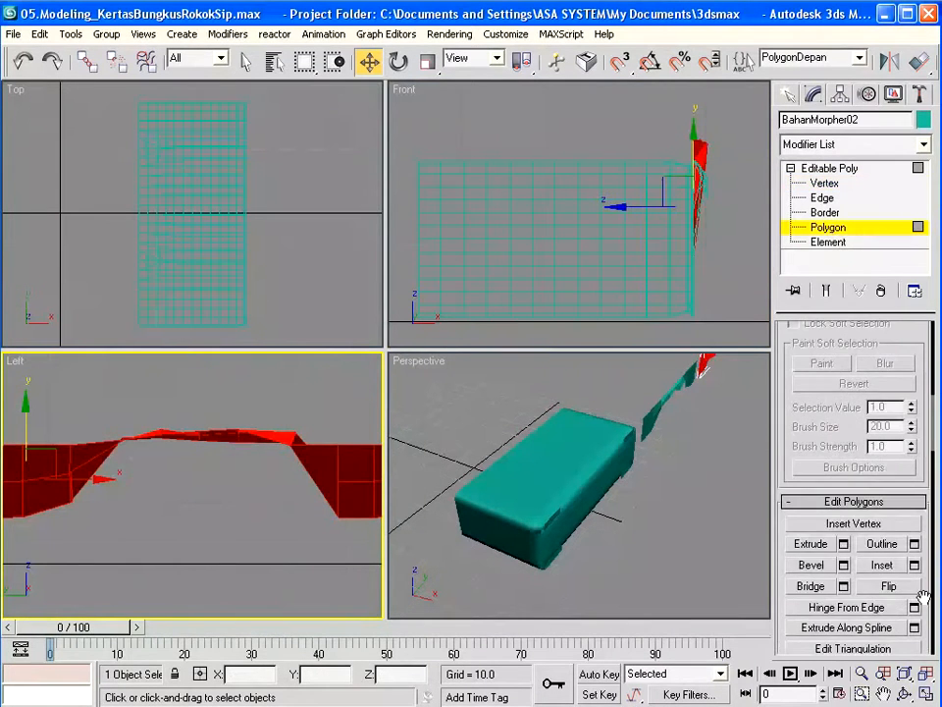
drag(923, 596, 938, 358)
scroll(854, 452, down, 5)
click(879, 432)
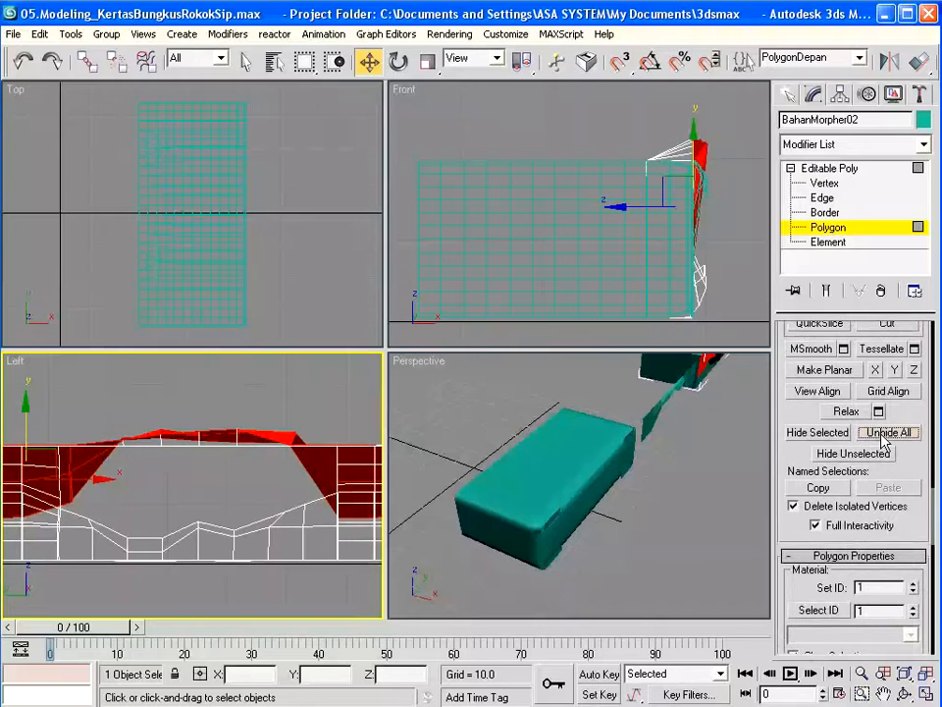
- Recall the SobekanAtas vertex selection set and hide all unselected vertices
click(824, 185)
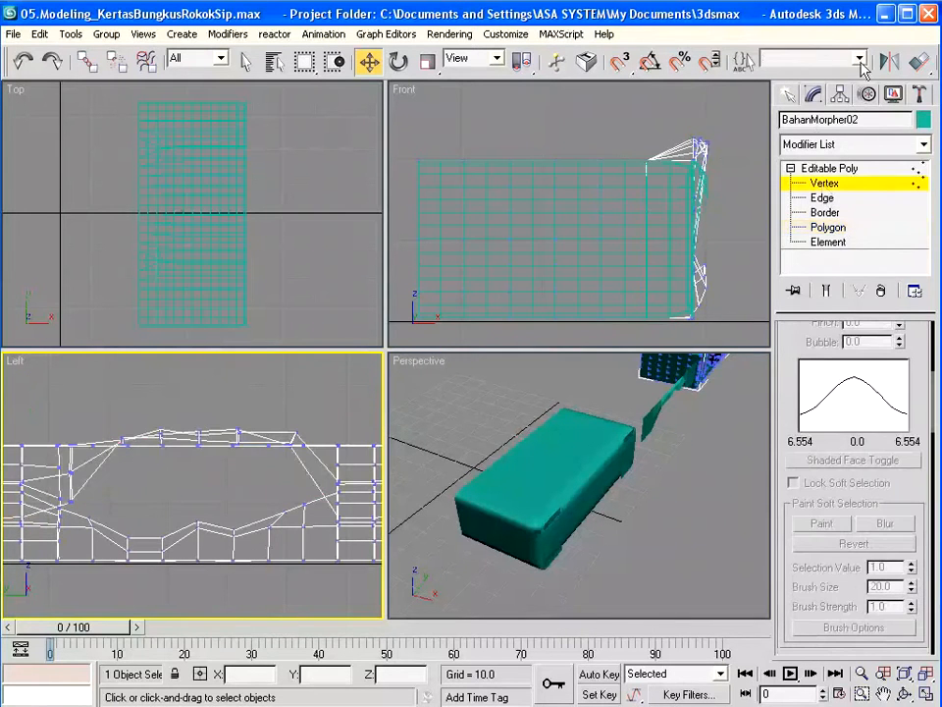
click(860, 59)
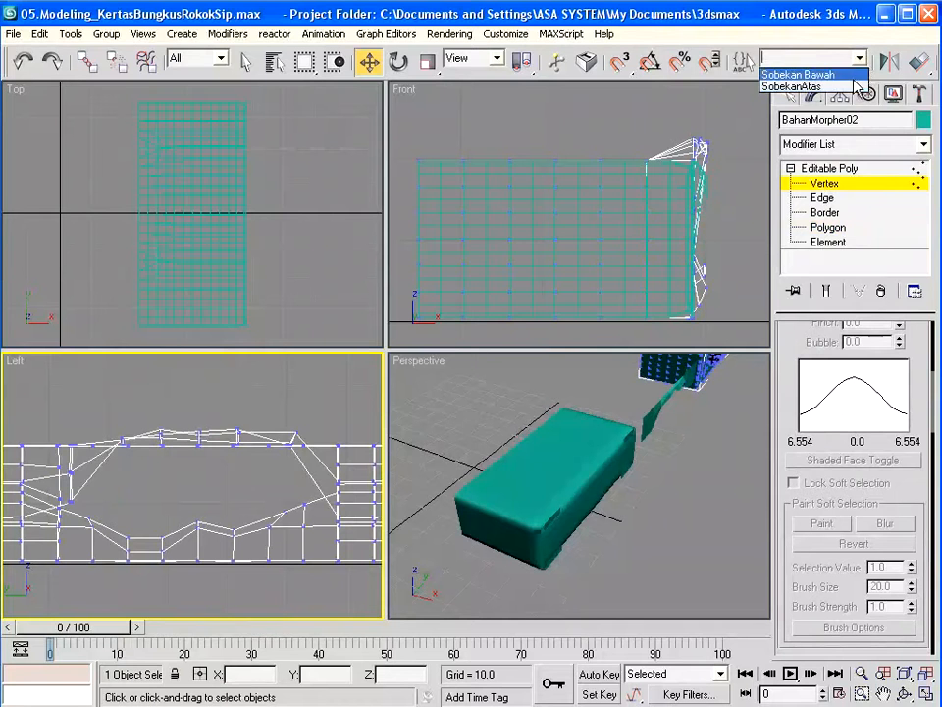
click(793, 87)
scroll(921, 563, down, 5)
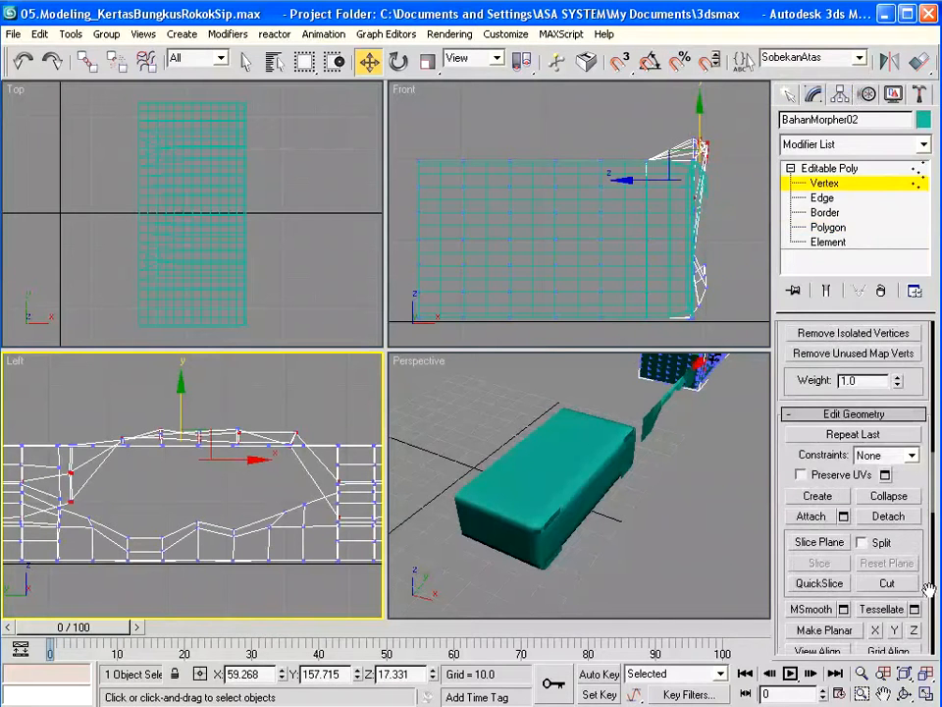
scroll(928, 587, down, 6)
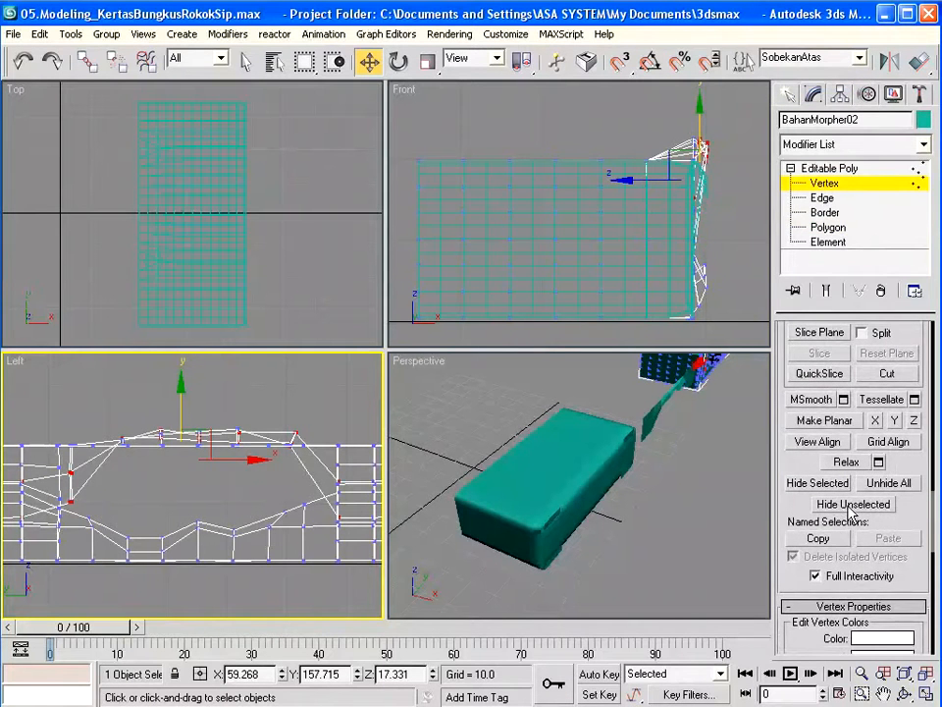
click(852, 508)
- Raise the low SobekanAtas vertices on both sides of the tear opening in the Left view, then clear the selection
click(279, 501)
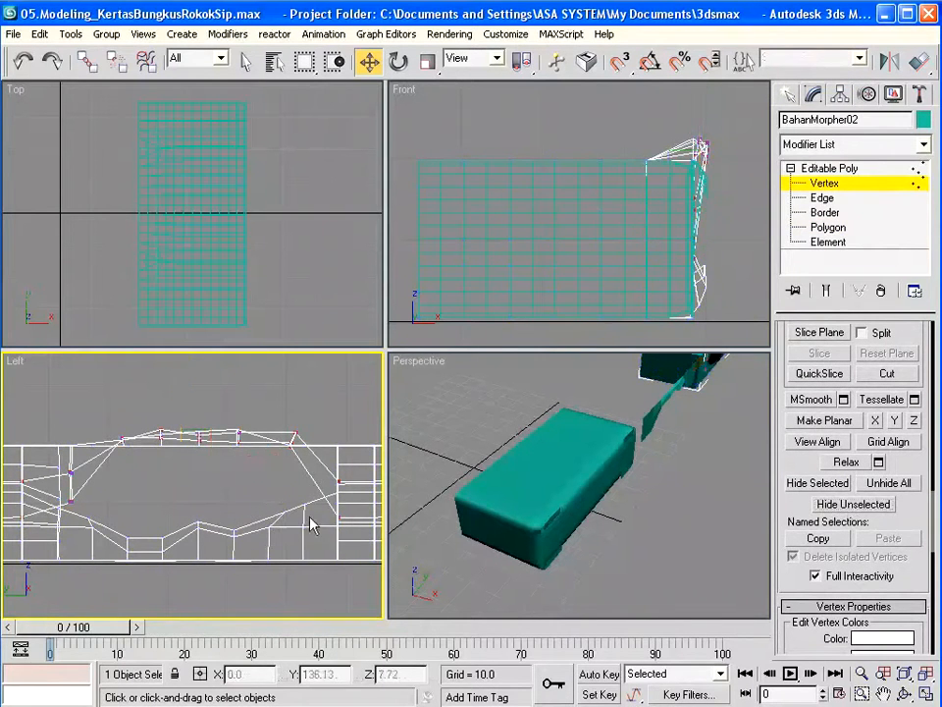
drag(284, 486, 359, 533)
drag(338, 442, 337, 413)
drag(104, 506, 51, 526)
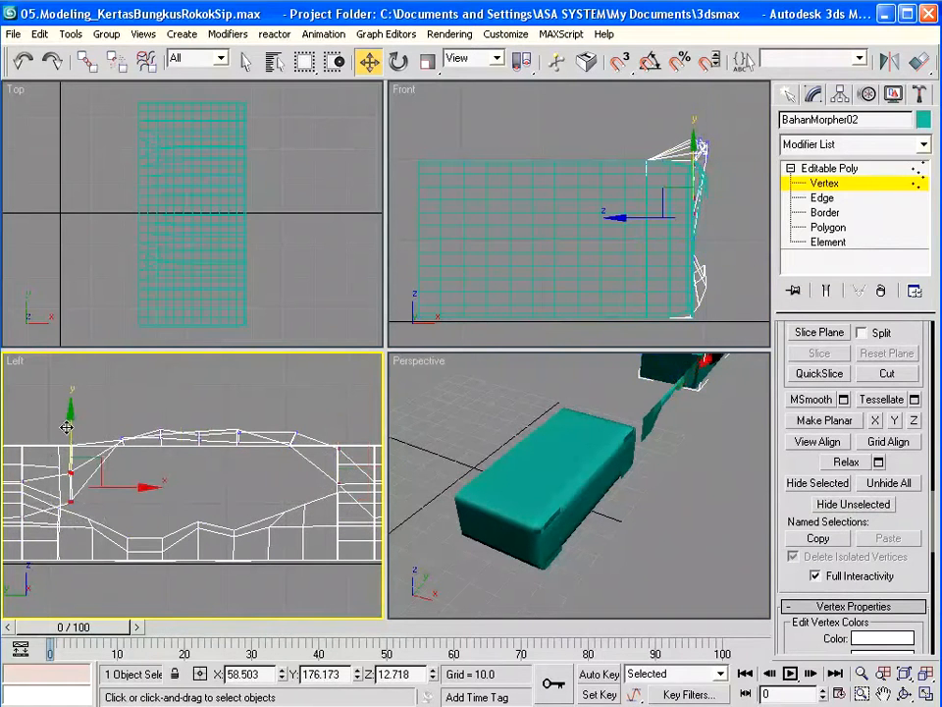
drag(65, 427, 50, 407)
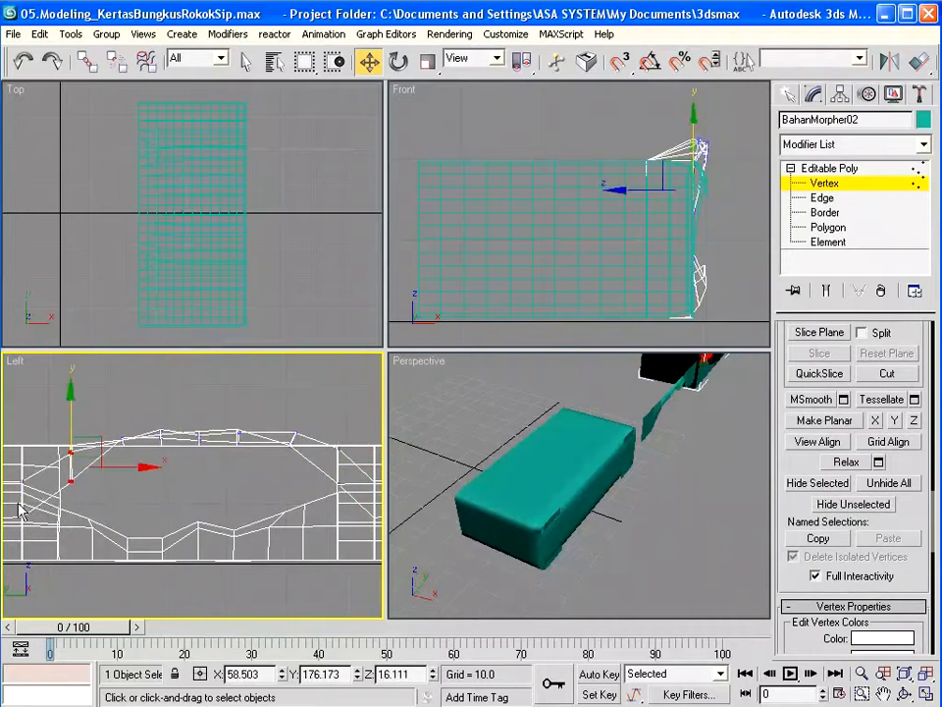
drag(12, 471, 34, 523)
drag(25, 436, 23, 424)
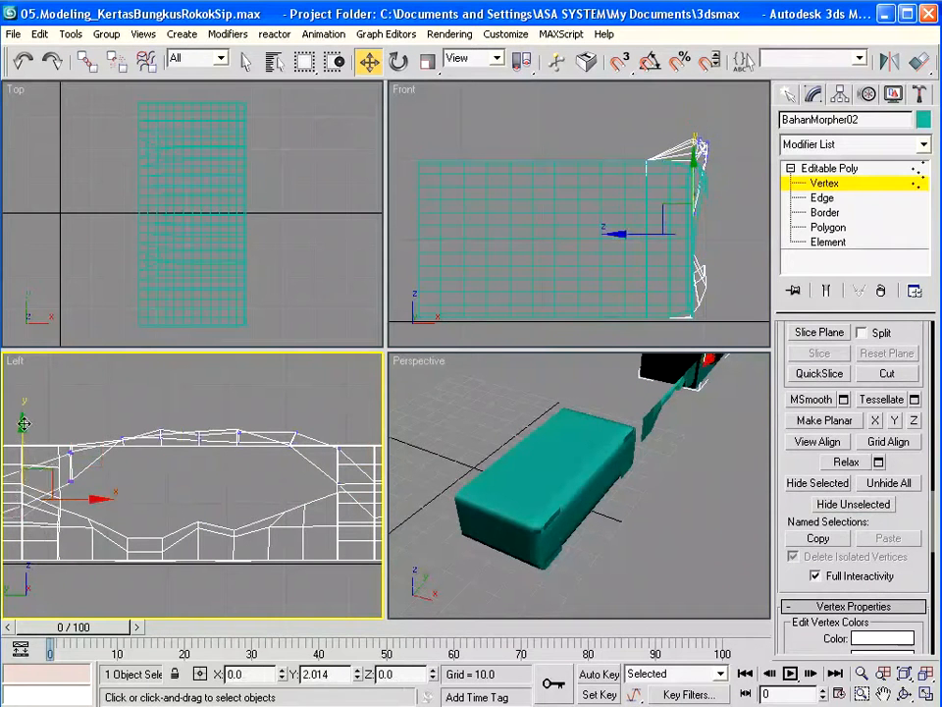
click(191, 481)
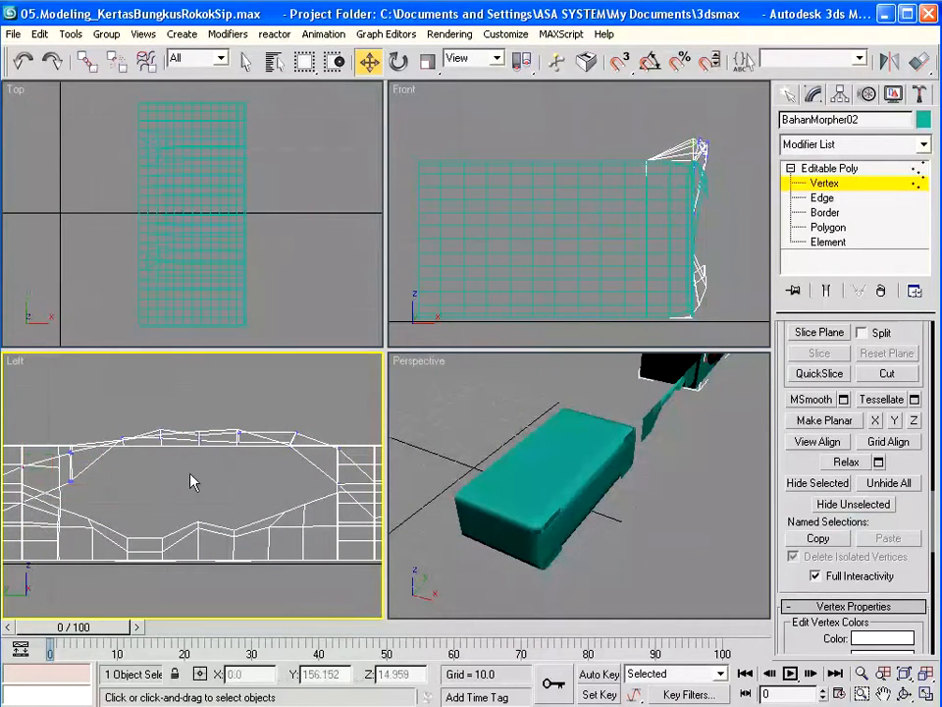
- Shift the upper SobekanAtas vertices back over the pack and slightly down in the Front view, staggering the rows into a curl
drag(682, 120, 730, 143)
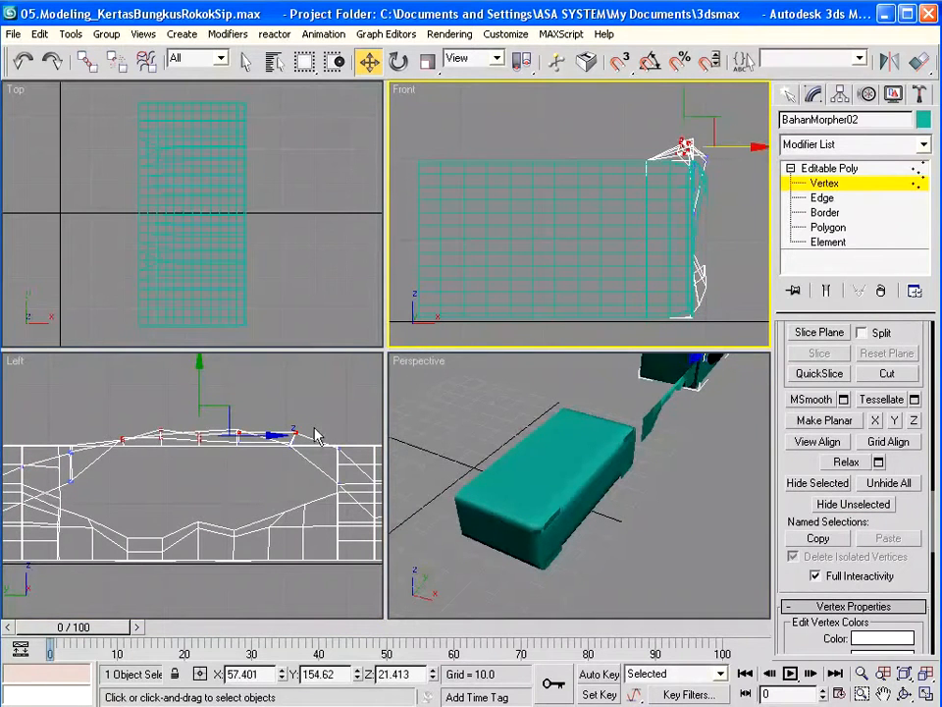
click(196, 496)
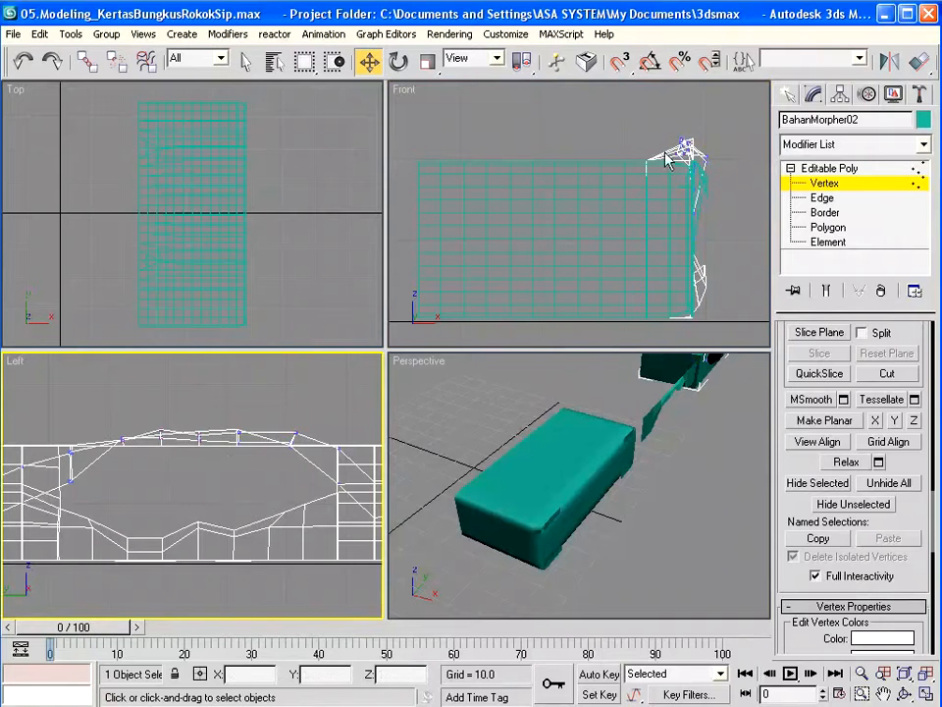
drag(640, 121, 759, 154)
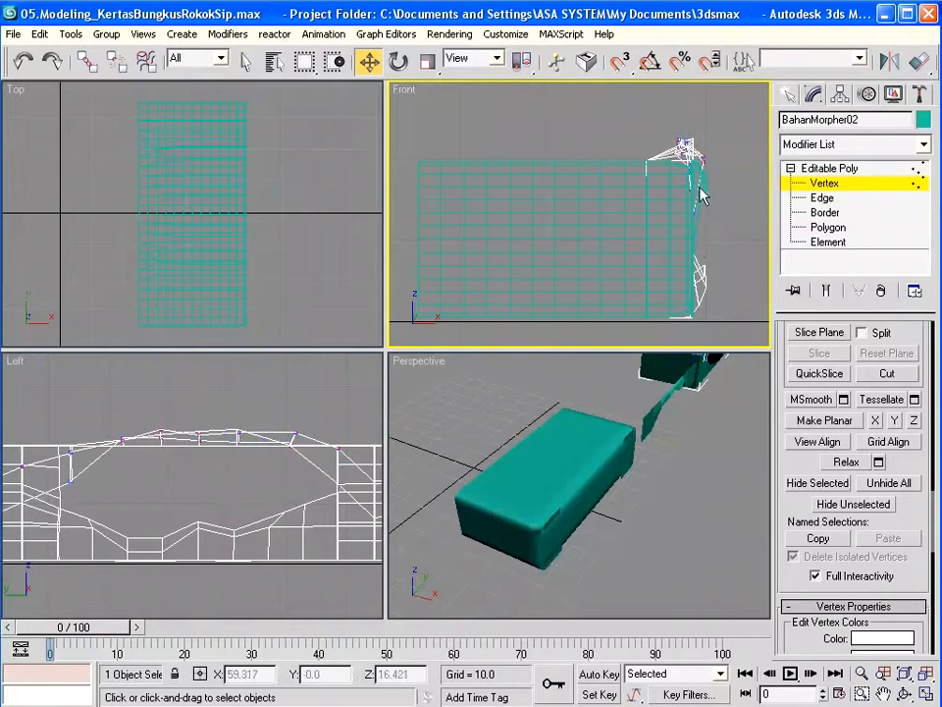
drag(656, 119, 701, 127)
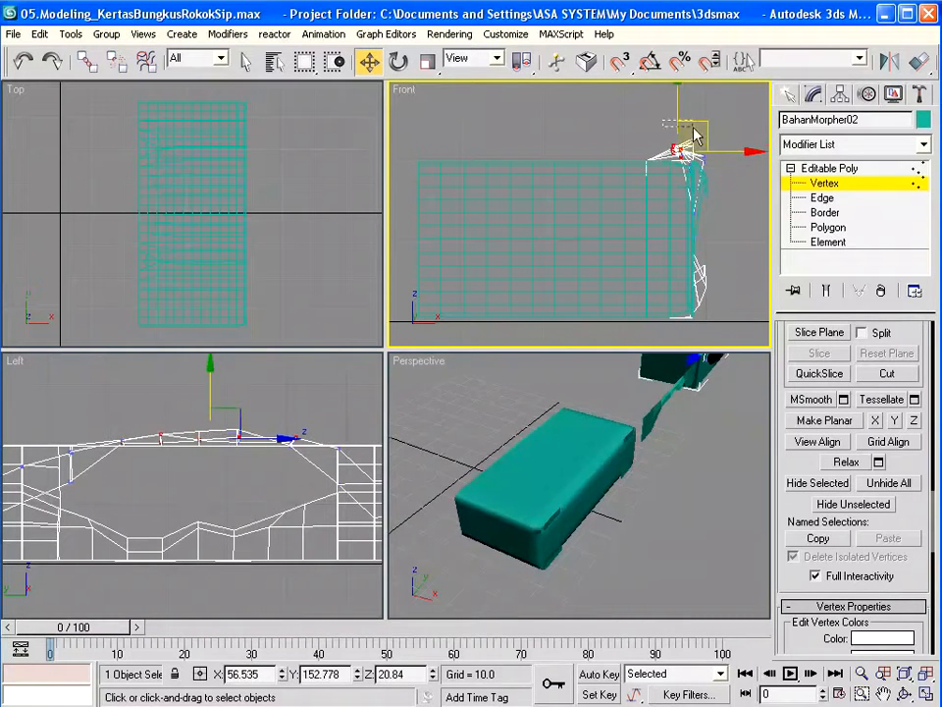
click(738, 147)
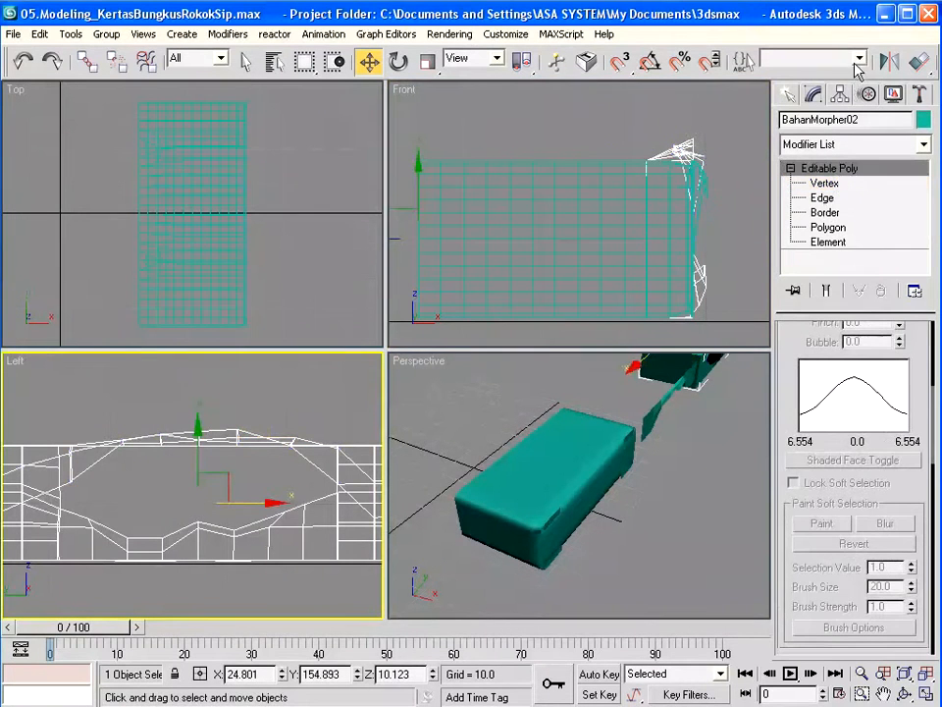
- Return to vertex editing and unhide all vertices so the Sobekan Bawah set can be selected
click(859, 61)
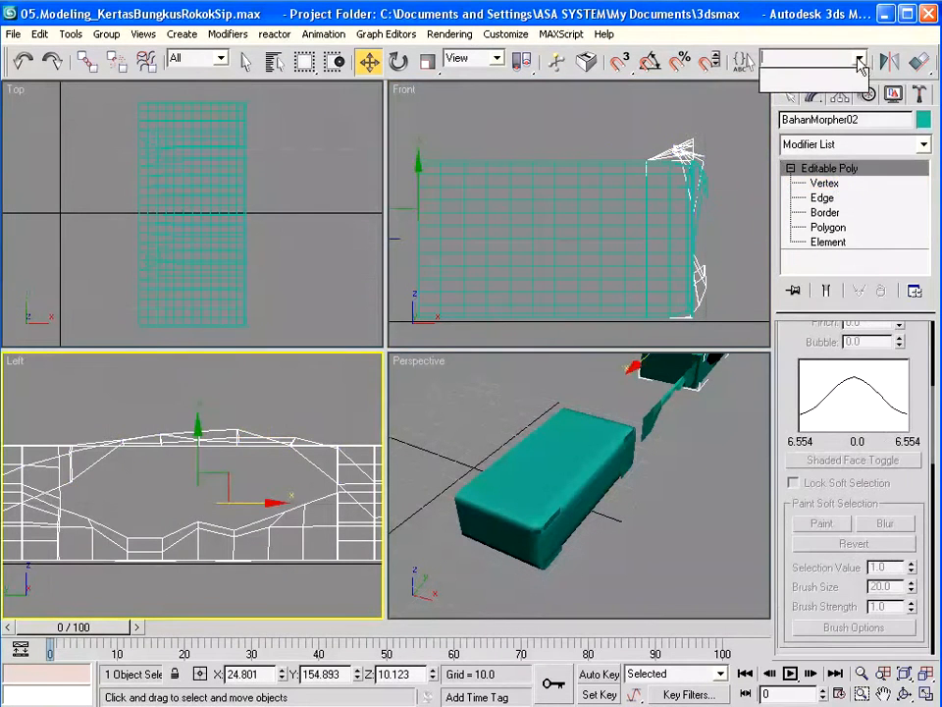
click(825, 184)
click(859, 57)
click(805, 74)
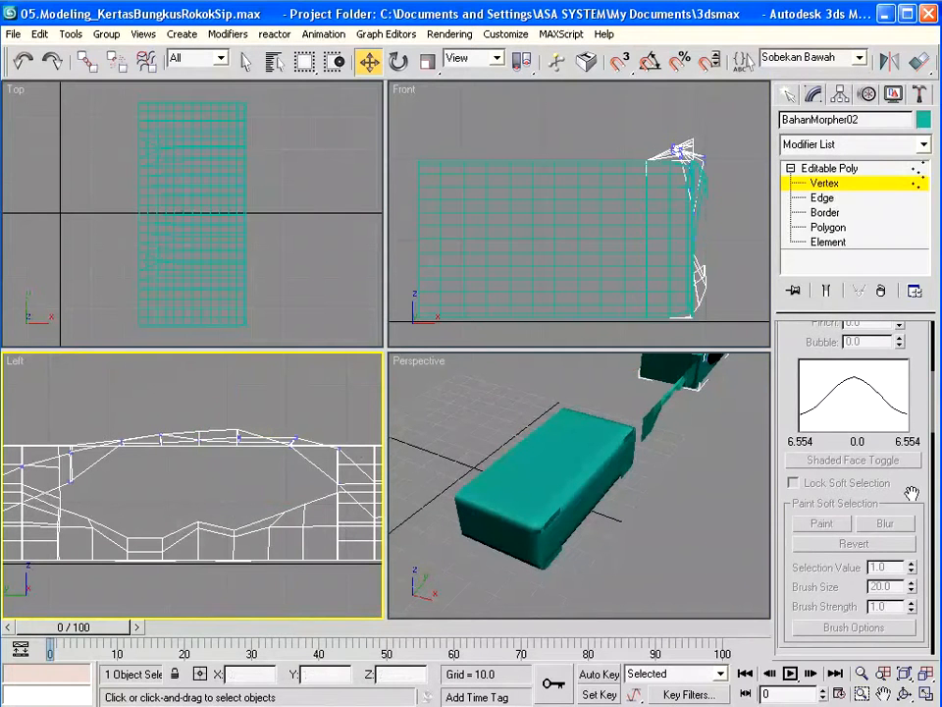
drag(912, 493, 915, 335)
scroll(913, 589, down, 5)
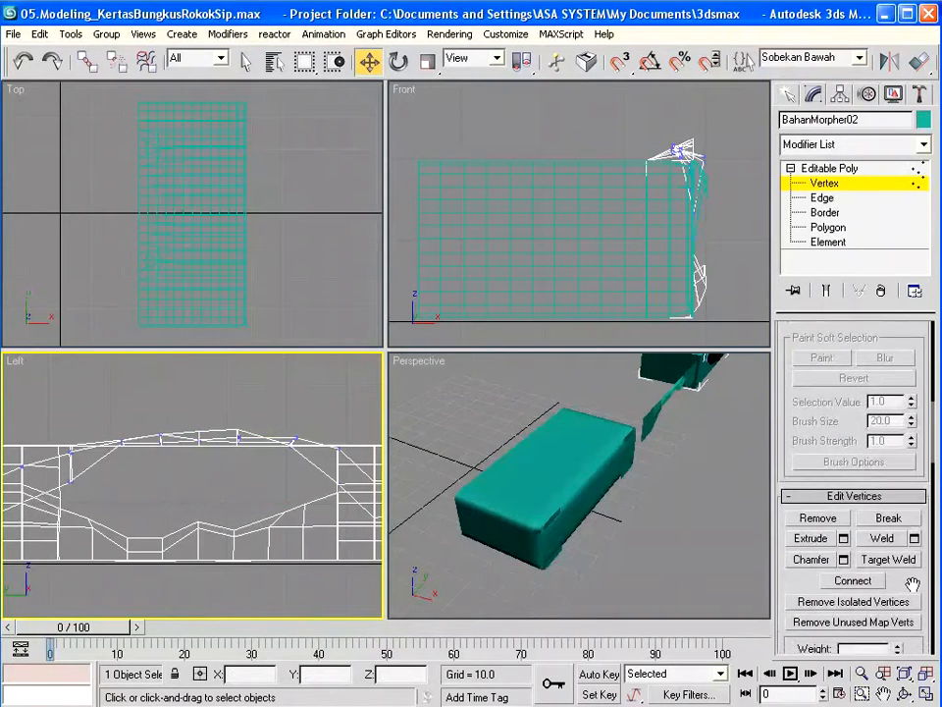
scroll(918, 550, down, 3)
click(889, 502)
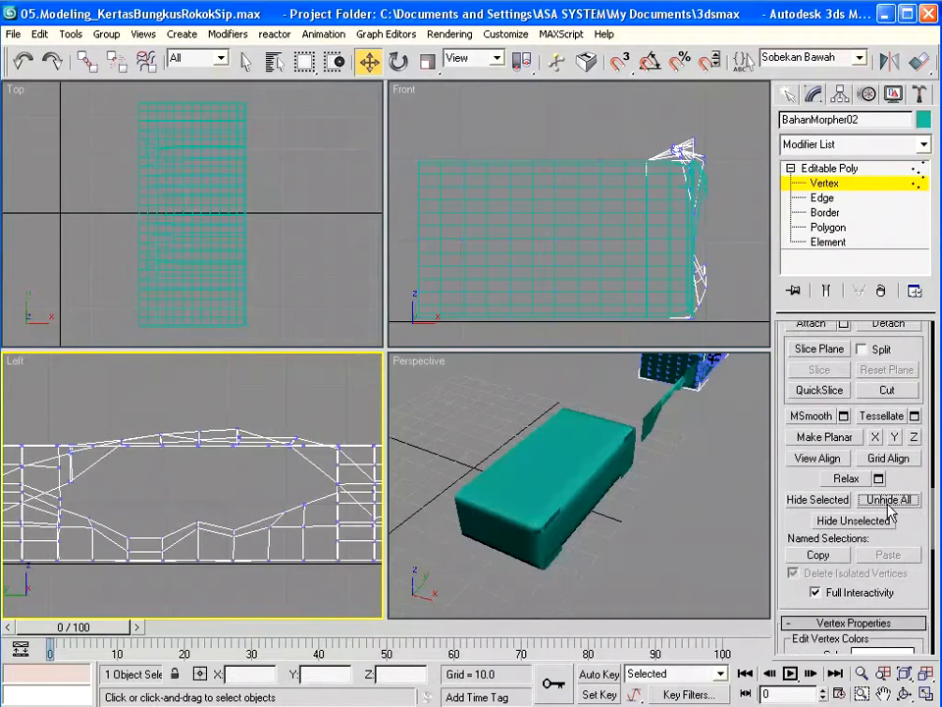
- Recall the Sobekan Bawah vertex selection set and hide all unselected vertices
click(861, 58)
click(848, 78)
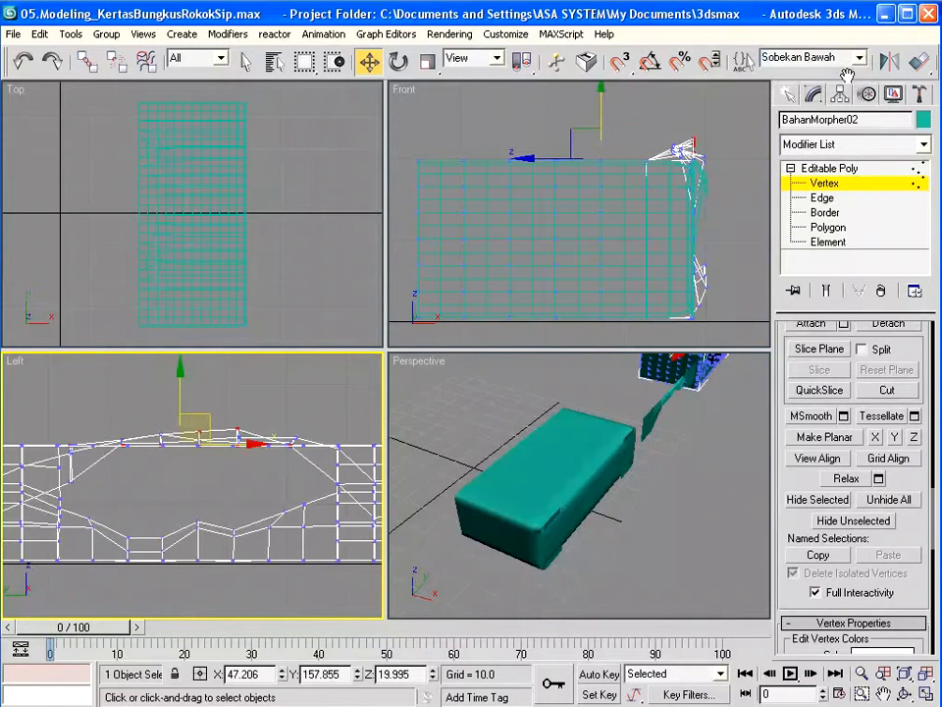
click(850, 521)
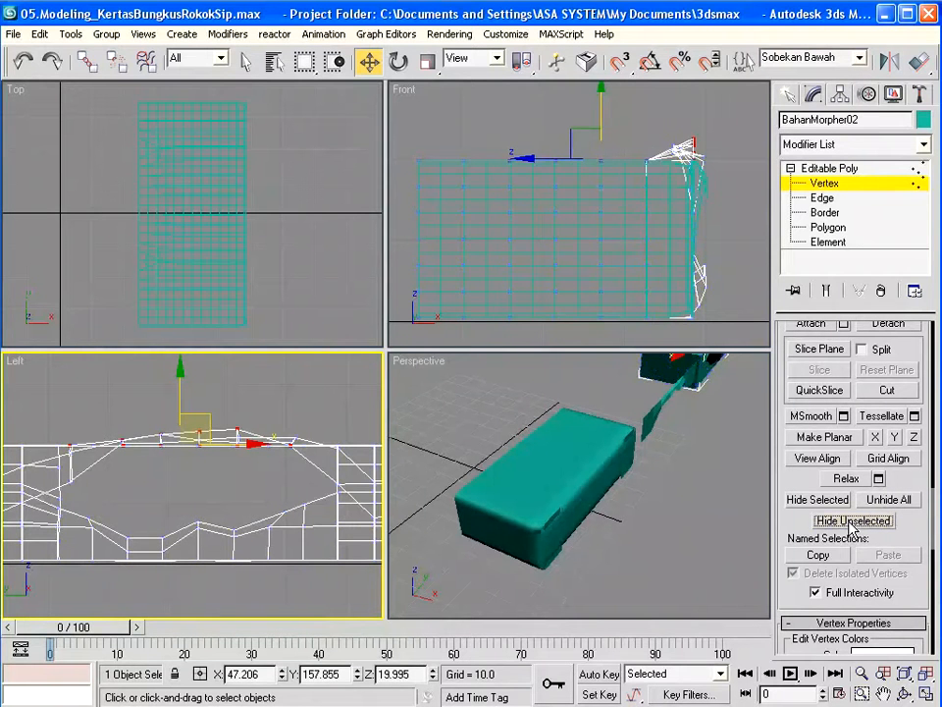
- Shift the foremost Sobekan Bawah vertices back over the pack in the Front view, rotate them to lie flatter, and lower them slightly
drag(598, 121, 703, 160)
drag(671, 121, 717, 145)
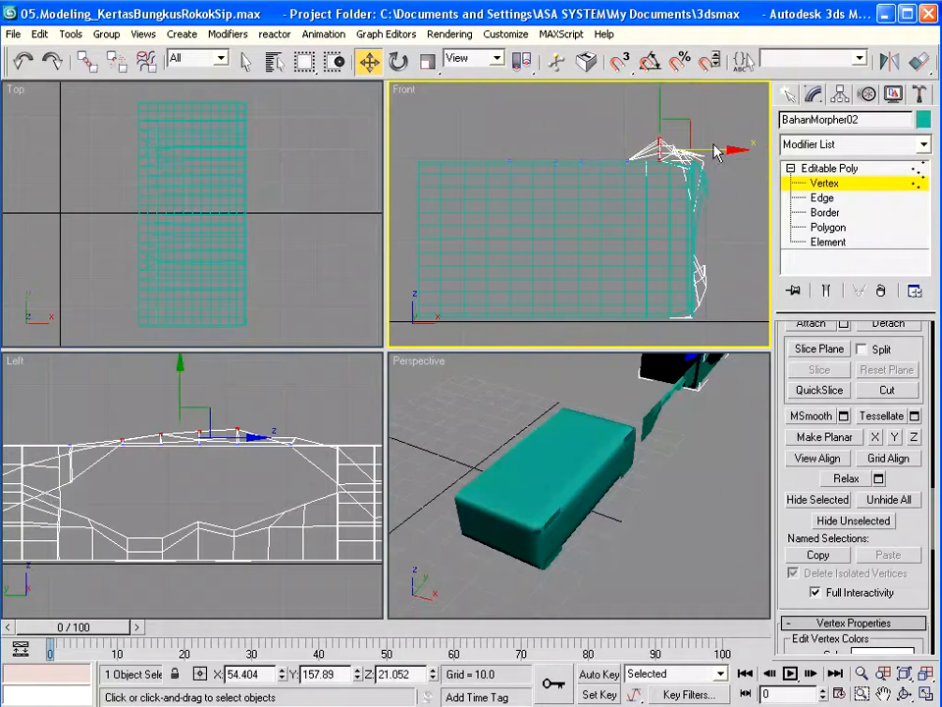
key(e)
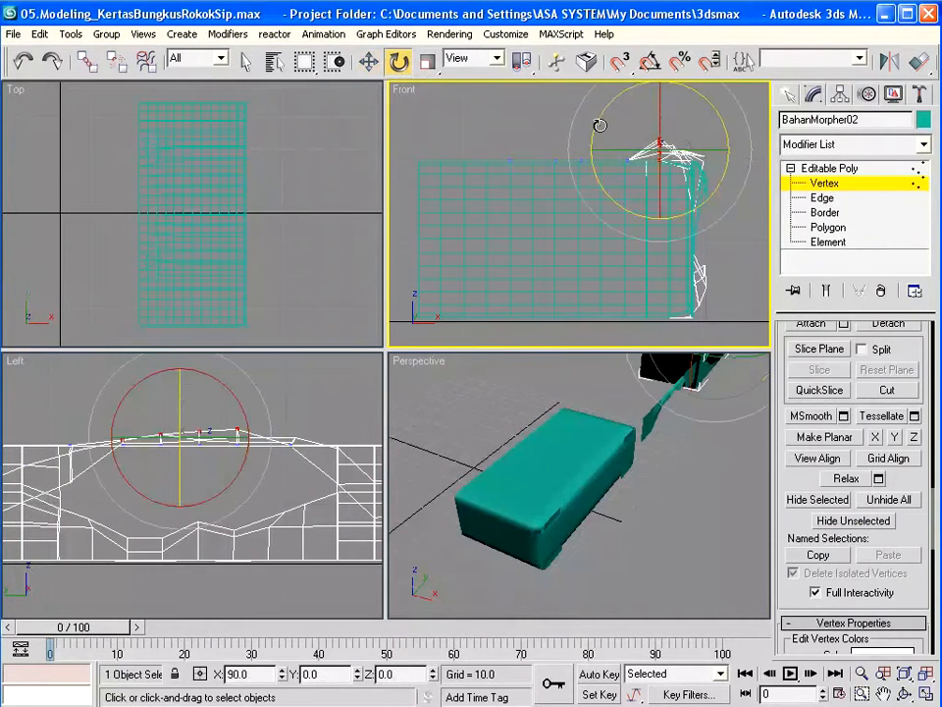
drag(591, 244, 567, 238)
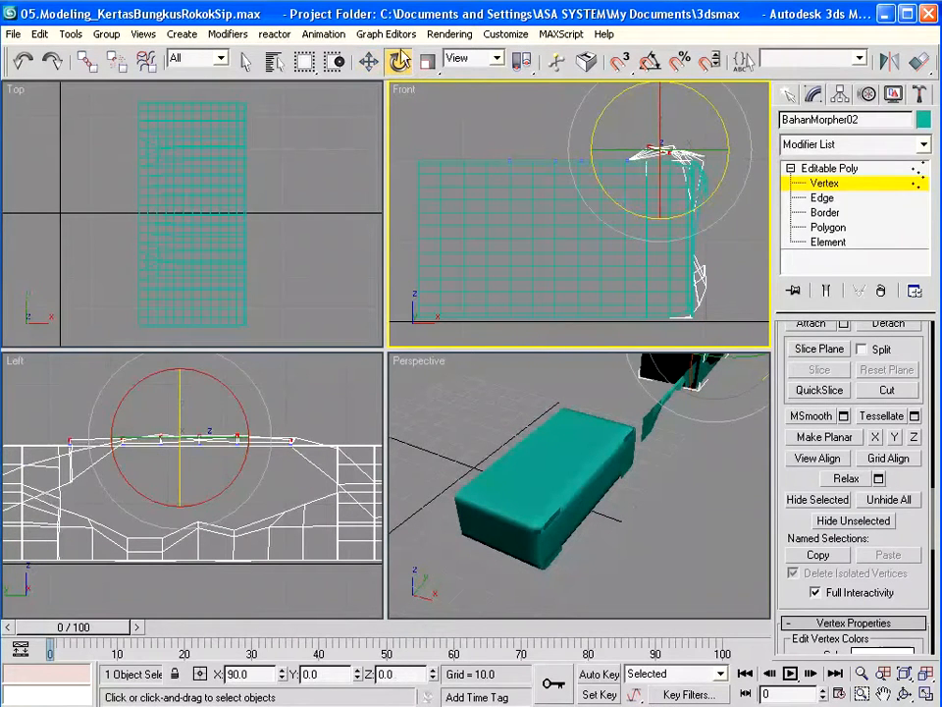
key(w)
drag(684, 122, 677, 130)
- Shift successive groups of Sobekan Bawah vertices farther back along the pack's upper face in the Front view
drag(574, 127, 692, 160)
drag(599, 150, 685, 160)
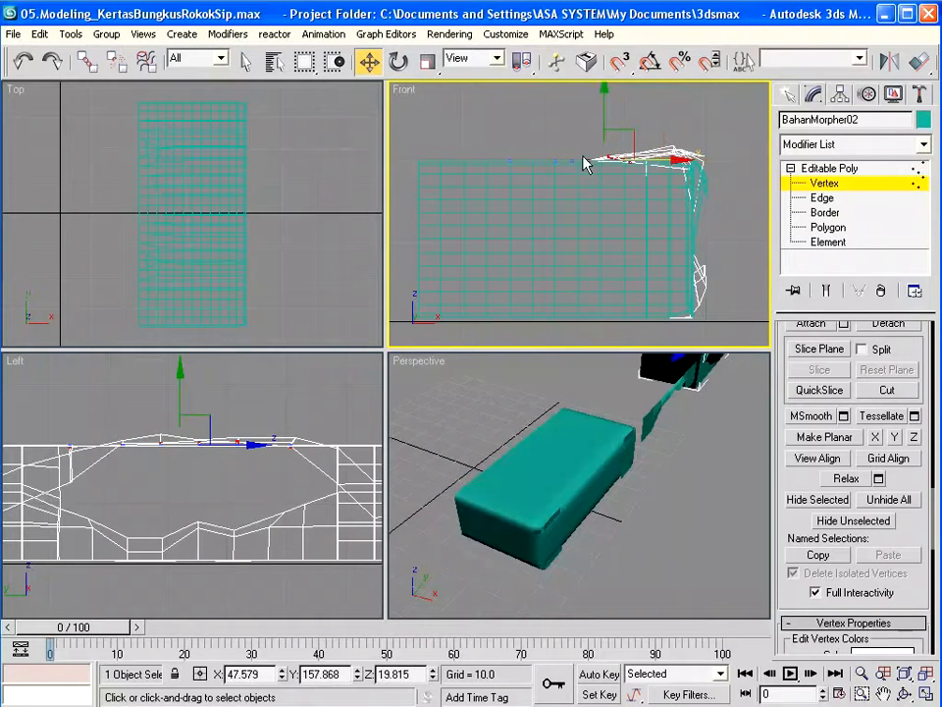
drag(526, 151, 649, 159)
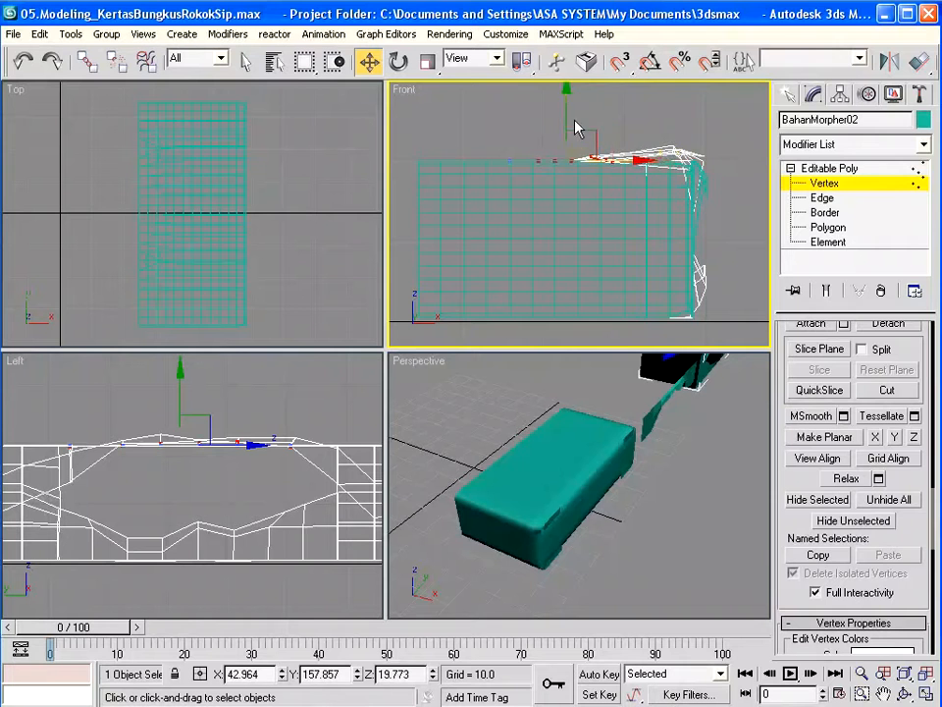
- Raise the middle Sobekan Bawah rows into a bump in the Front view, then shift the outermost column inward in the Left view
drag(568, 118, 580, 168)
drag(562, 119, 657, 152)
click(555, 146)
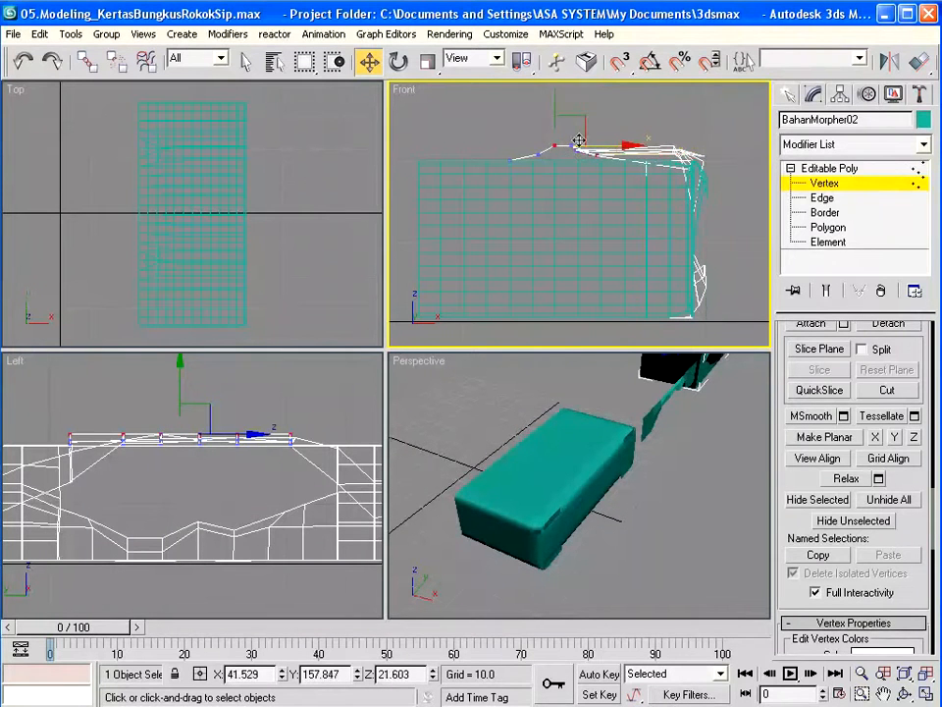
mouse_move(582, 118)
mouse_down()
mouse_move(567, 130)
mouse_move(569, 123)
mouse_move(600, 145)
mouse_move(591, 121)
mouse_up()
drag(41, 415, 114, 416)
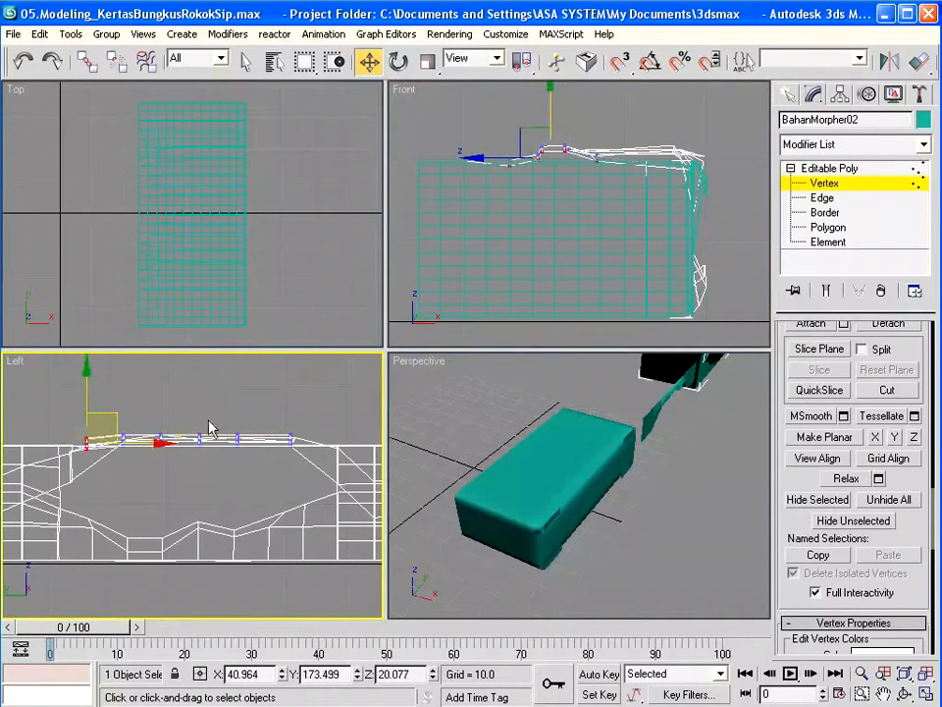
- Raise the middle vertex column of the torn top edge and shift the column at its far end inward in the Left view
drag(185, 408, 218, 408)
drag(282, 407, 296, 458)
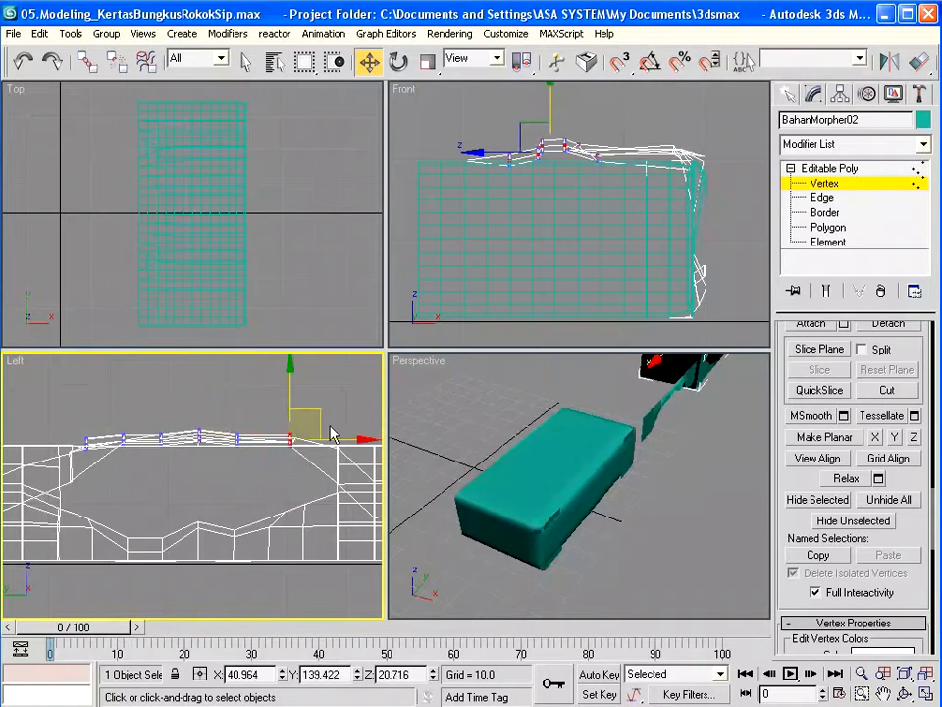
drag(316, 414, 294, 414)
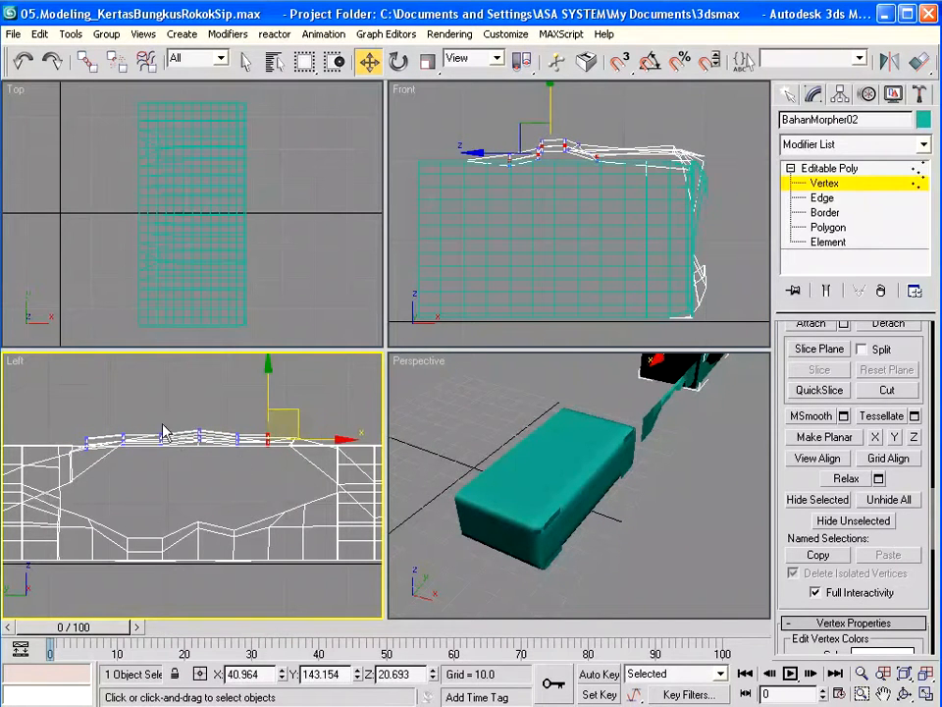
- Raise the vertex columns on both sides of the centre to give the torn top edge a wavy outline
click(163, 434)
mouse_move(183, 412)
mouse_down()
mouse_move(185, 397)
mouse_move(183, 410)
mouse_up()
click(237, 439)
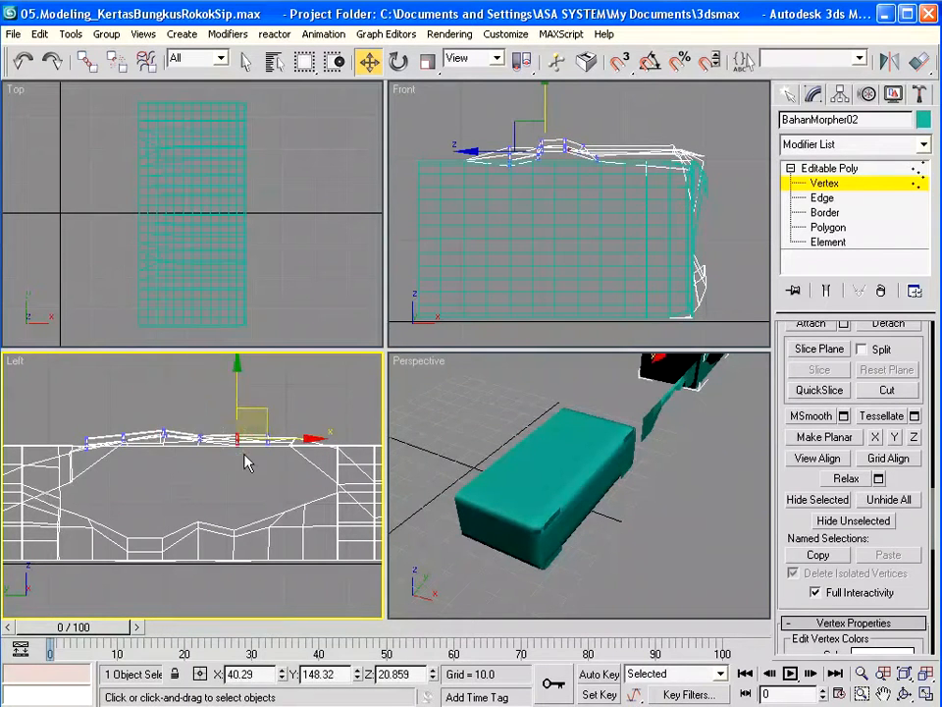
drag(253, 411, 247, 406)
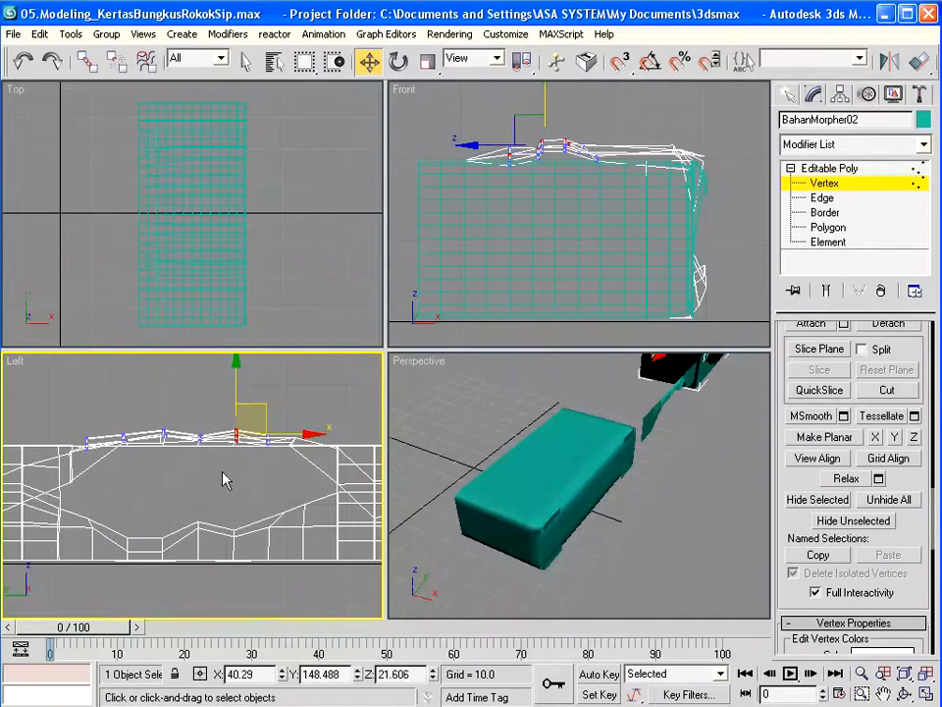
drag(223, 473, 245, 436)
drag(236, 401, 235, 396)
click(264, 469)
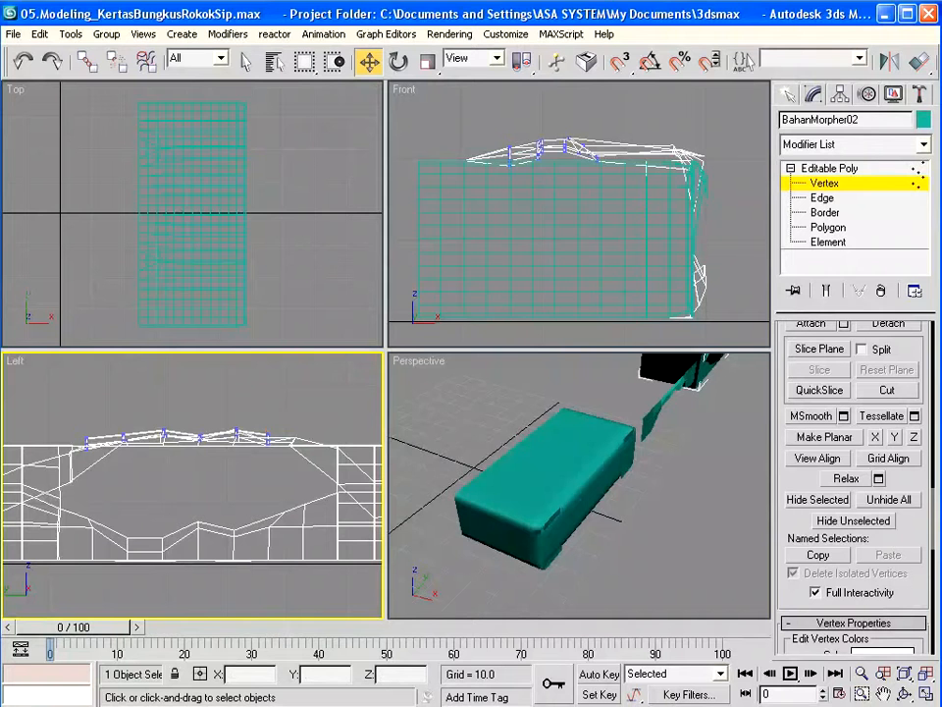
- Unhide all vertices of BahanMorpher02 and bring the whole torn box into the Perspective view
click(898, 499)
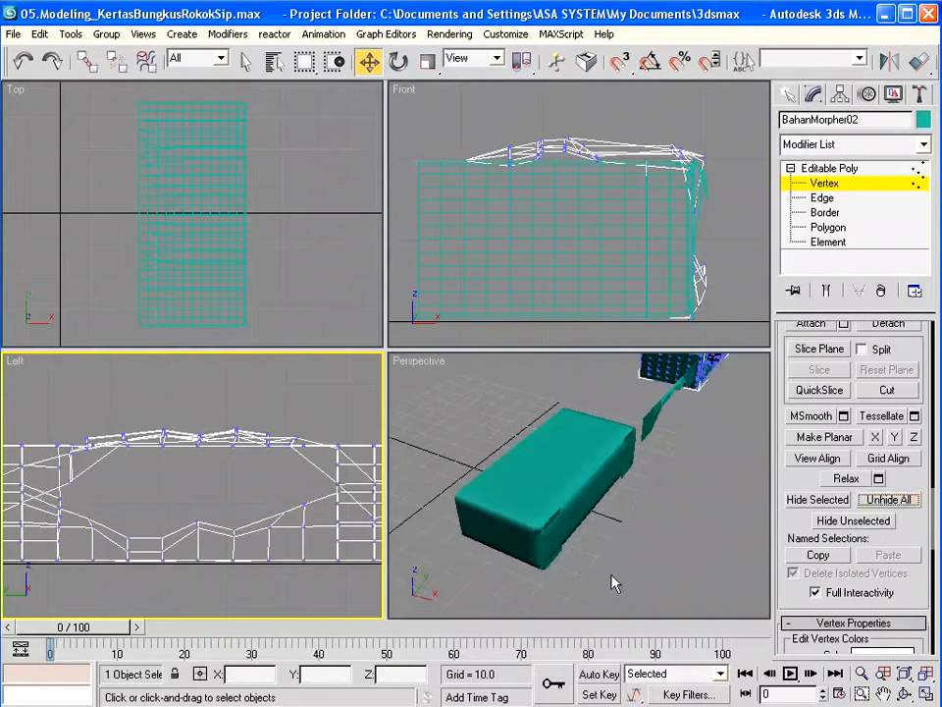
click(884, 693)
drag(711, 475, 473, 572)
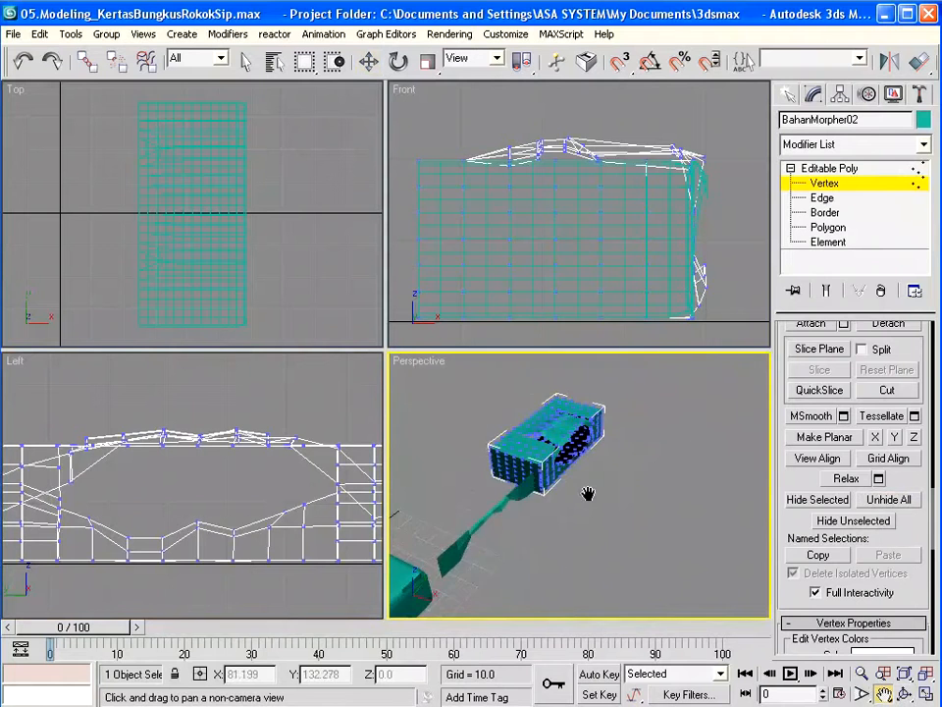
drag(587, 493, 539, 572)
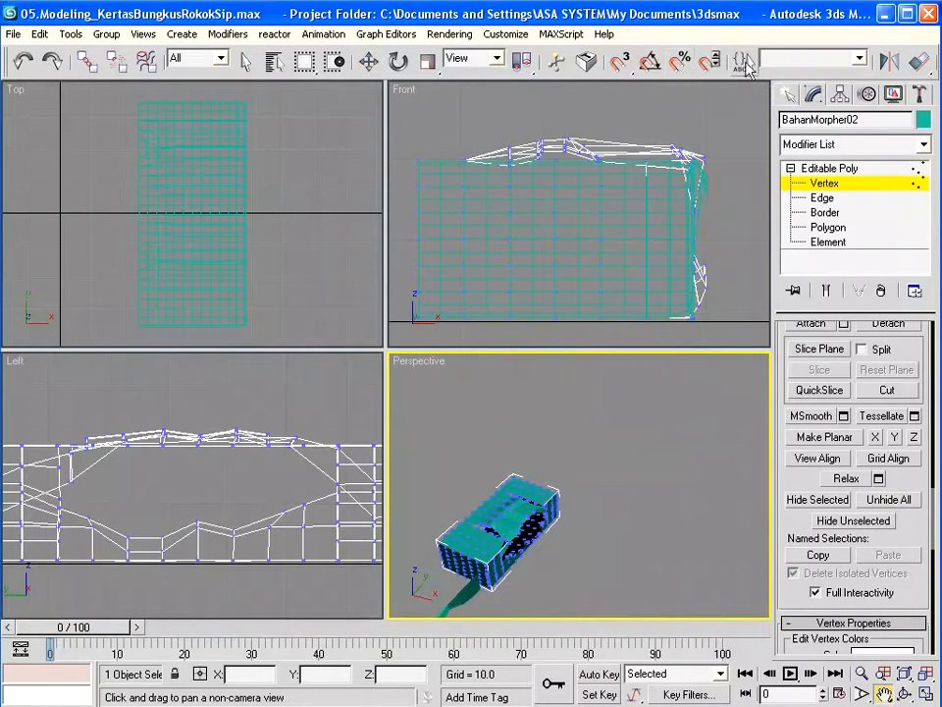
- Recall the SobekanAtas vertex selection set and move it about 3 units inward along X in the Front view
click(832, 185)
click(830, 184)
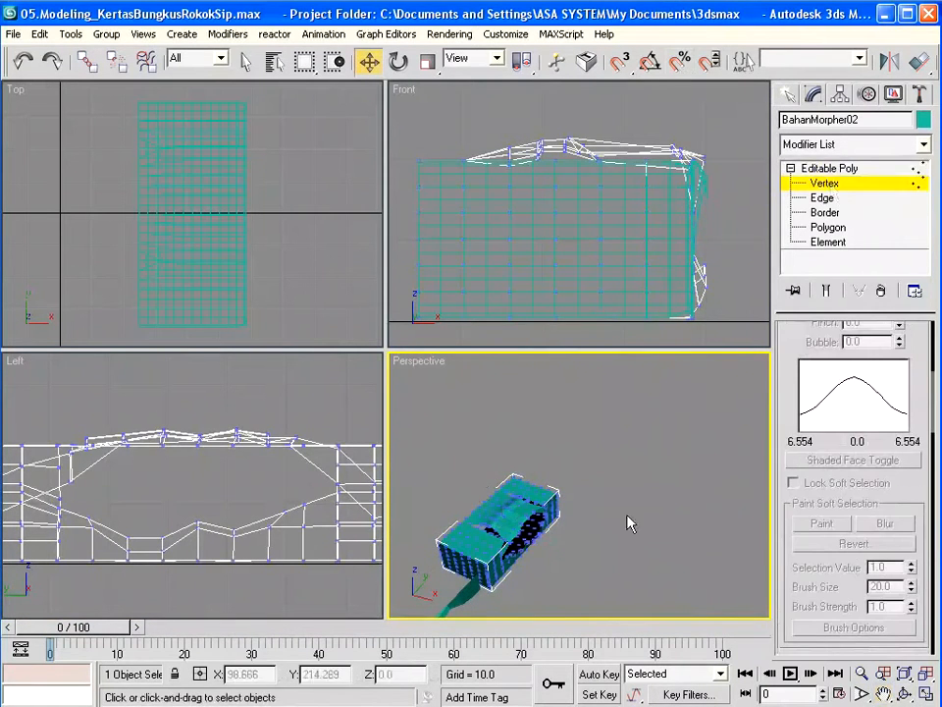
click(859, 58)
click(807, 75)
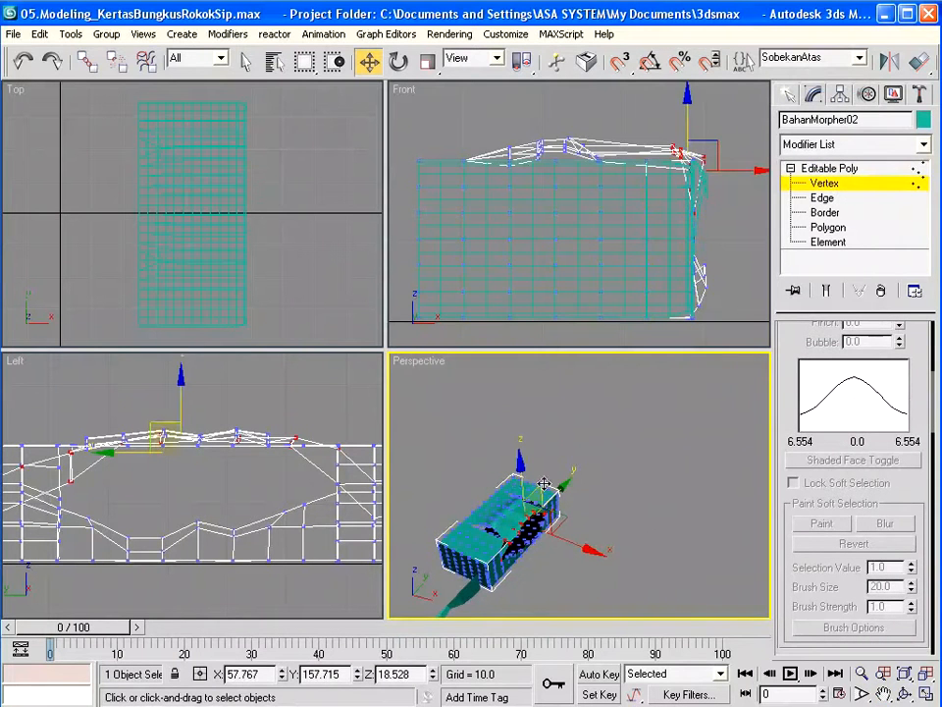
drag(762, 171, 711, 149)
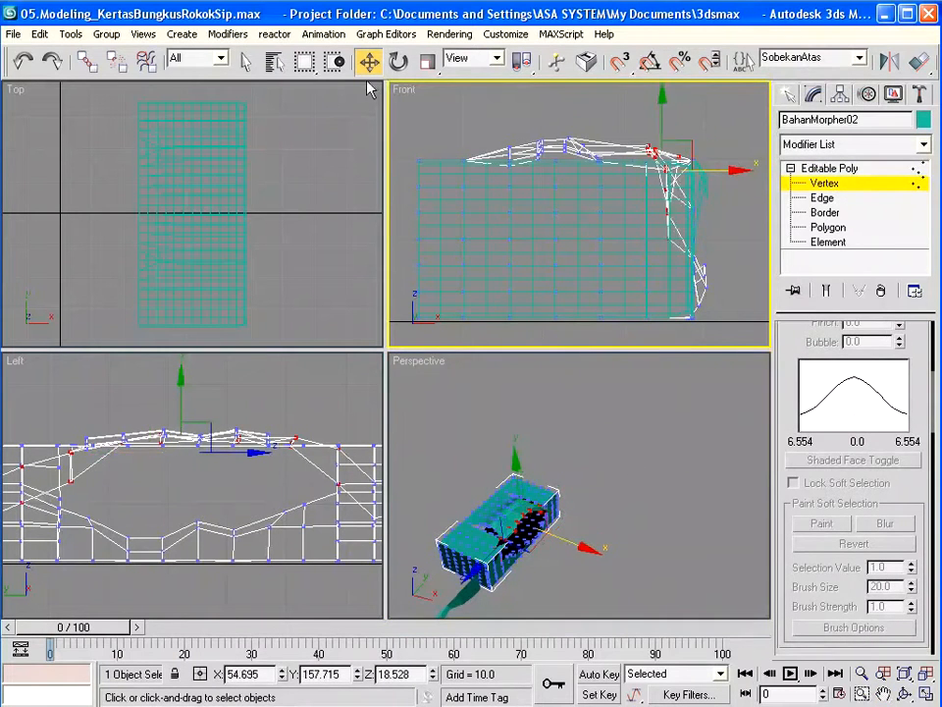
- Rotate the SobekanAtas vertices about 30 degrees around Z in the Front view, and raise them above the box top
key(e)
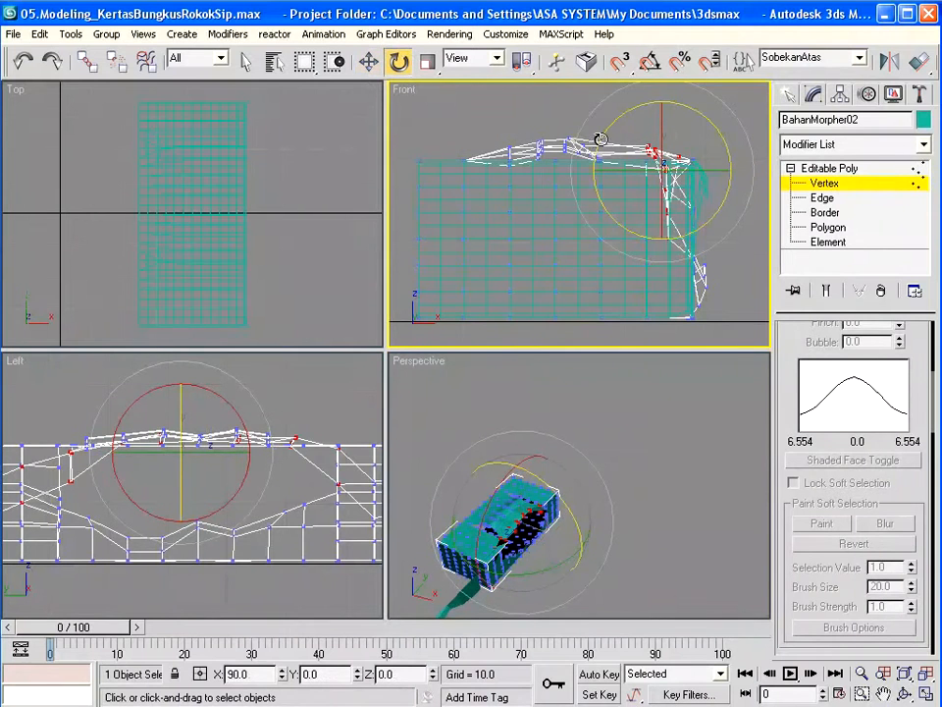
drag(601, 138, 588, 192)
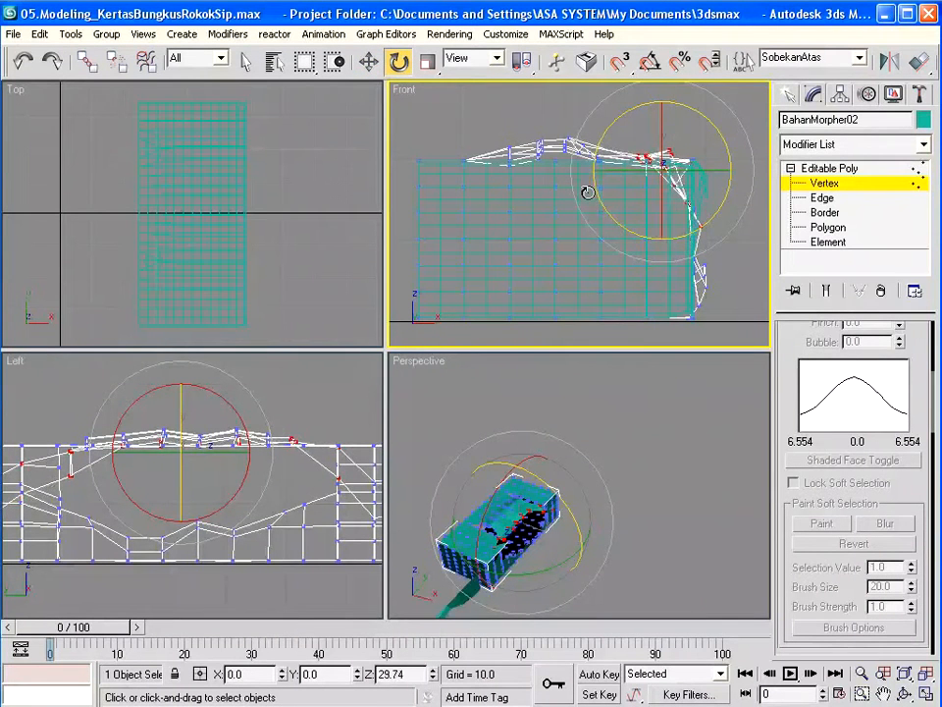
click(369, 61)
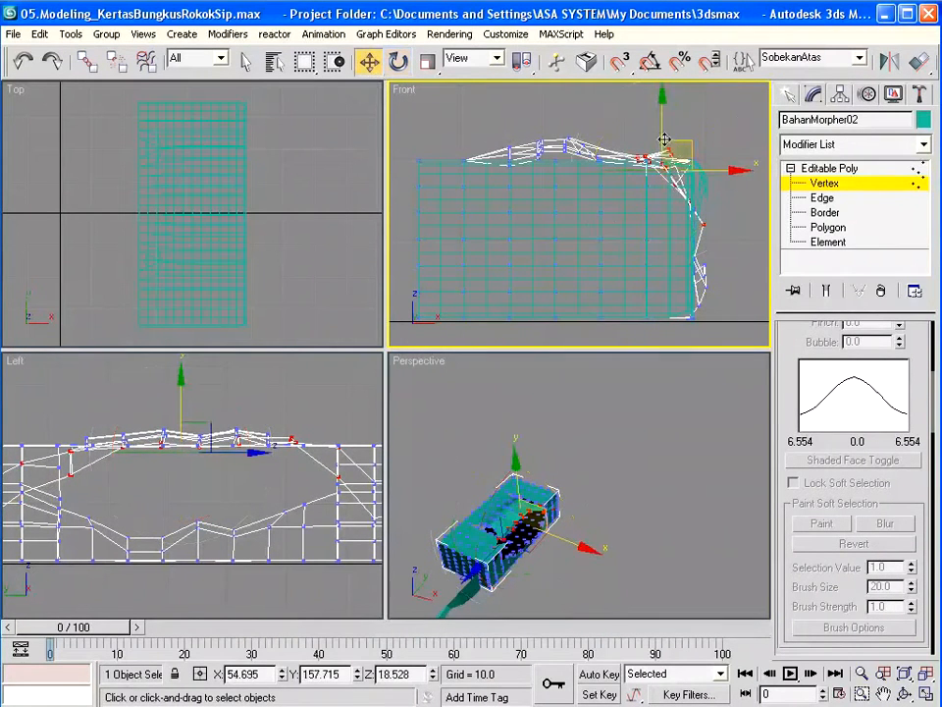
drag(665, 139, 666, 106)
click(624, 488)
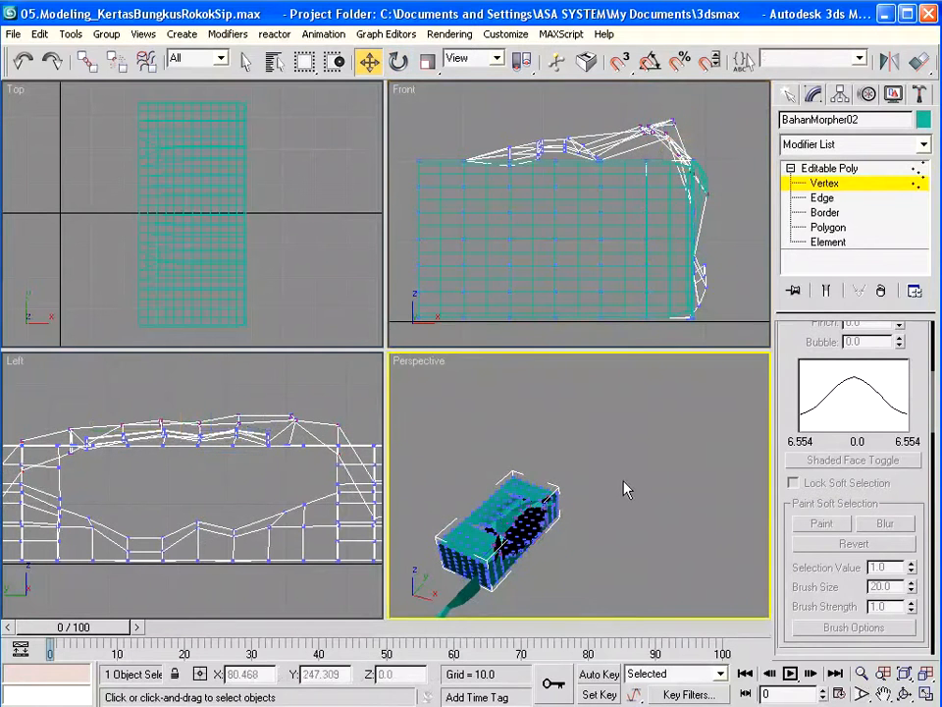
- Move the raised flap vertices inward and down towards the box top in the Front view
drag(620, 105, 731, 157)
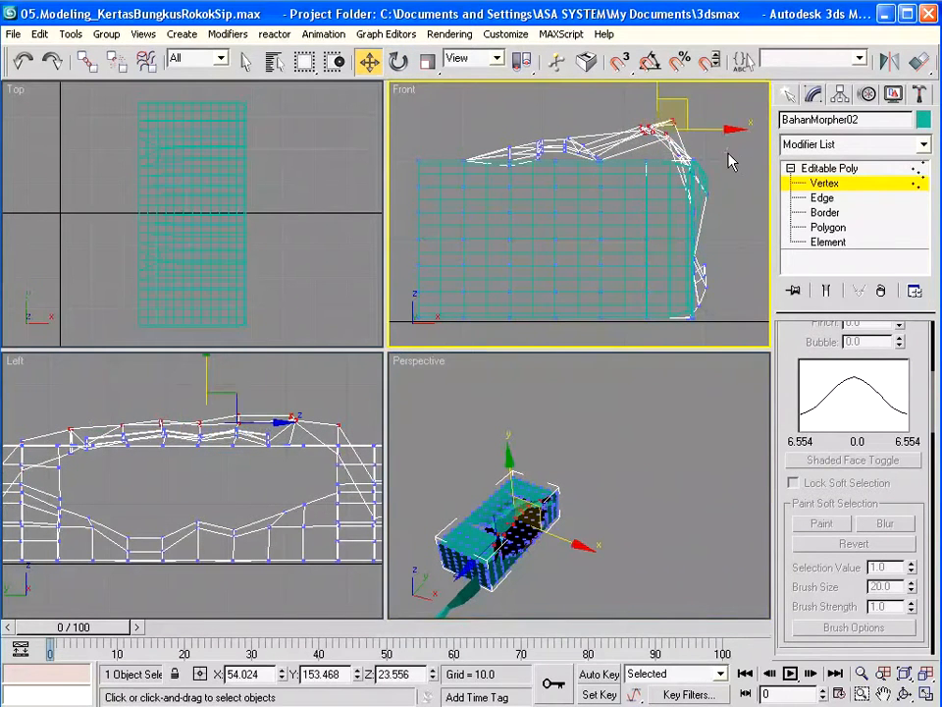
drag(681, 99, 625, 122)
click(691, 461)
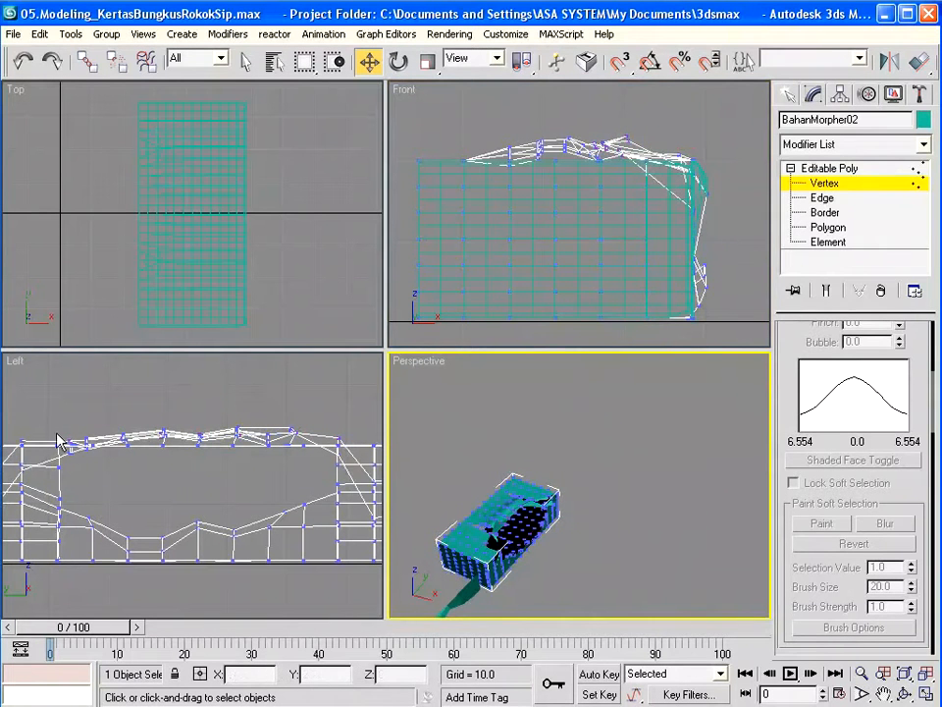
- Raise the vertices at both ends of the torn opening's upper edge by about 1 unit in the Left view
drag(54, 430, 97, 473)
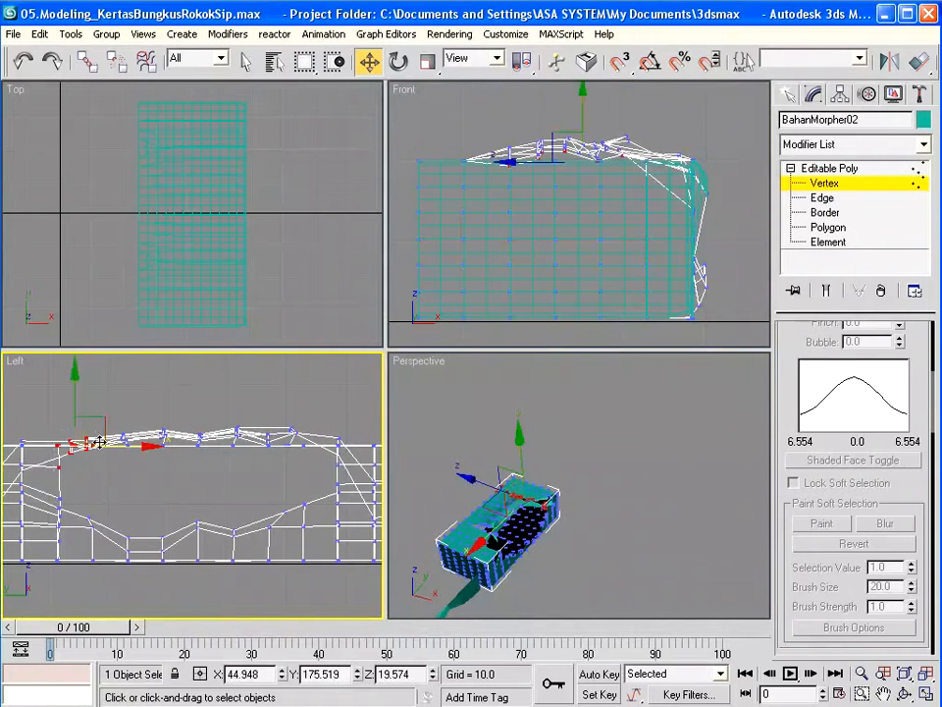
drag(100, 424, 92, 406)
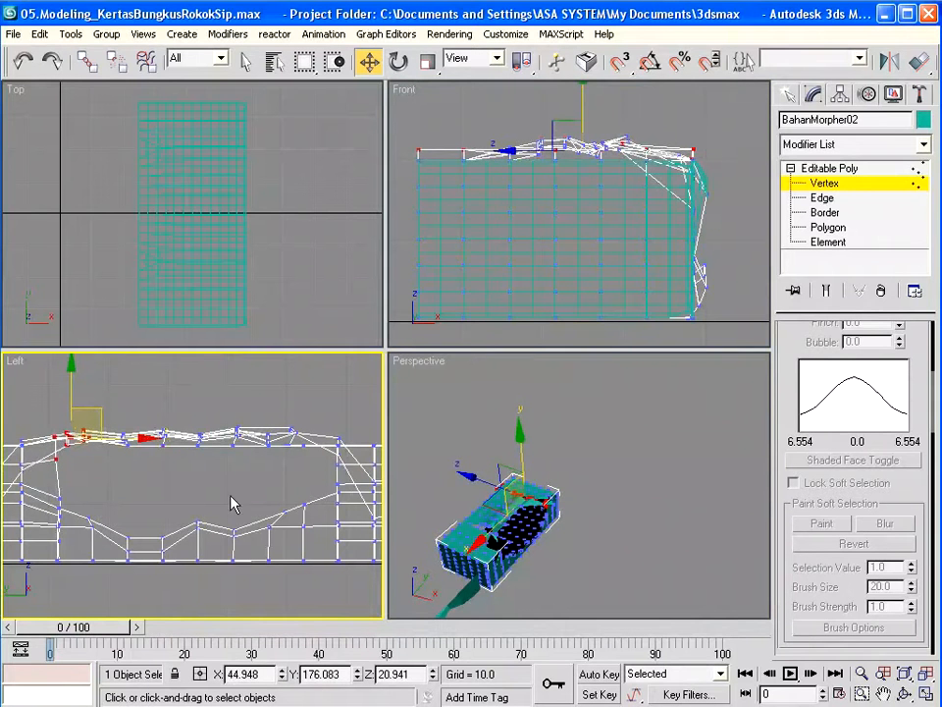
click(292, 429)
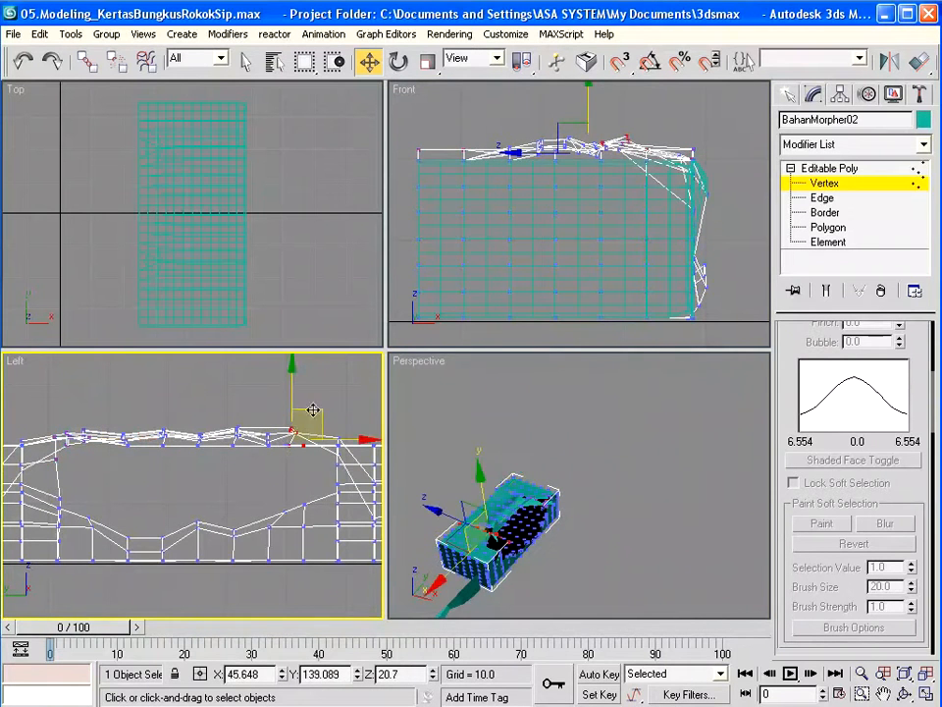
mouse_move(312, 409)
mouse_down()
mouse_move(313, 400)
mouse_move(314, 409)
mouse_up()
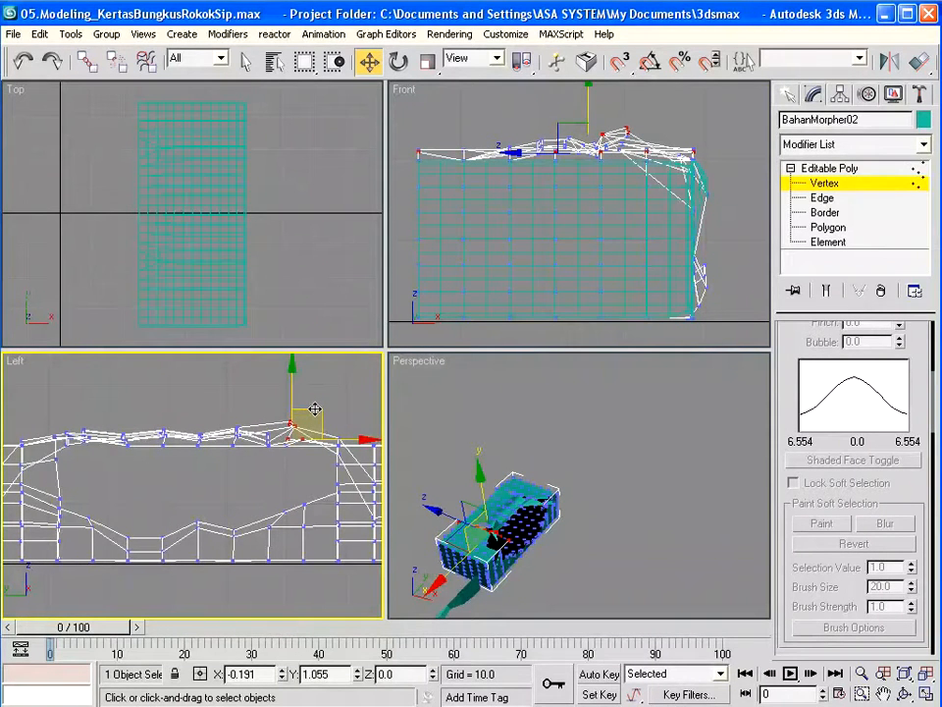
drag(314, 410, 315, 410)
click(371, 408)
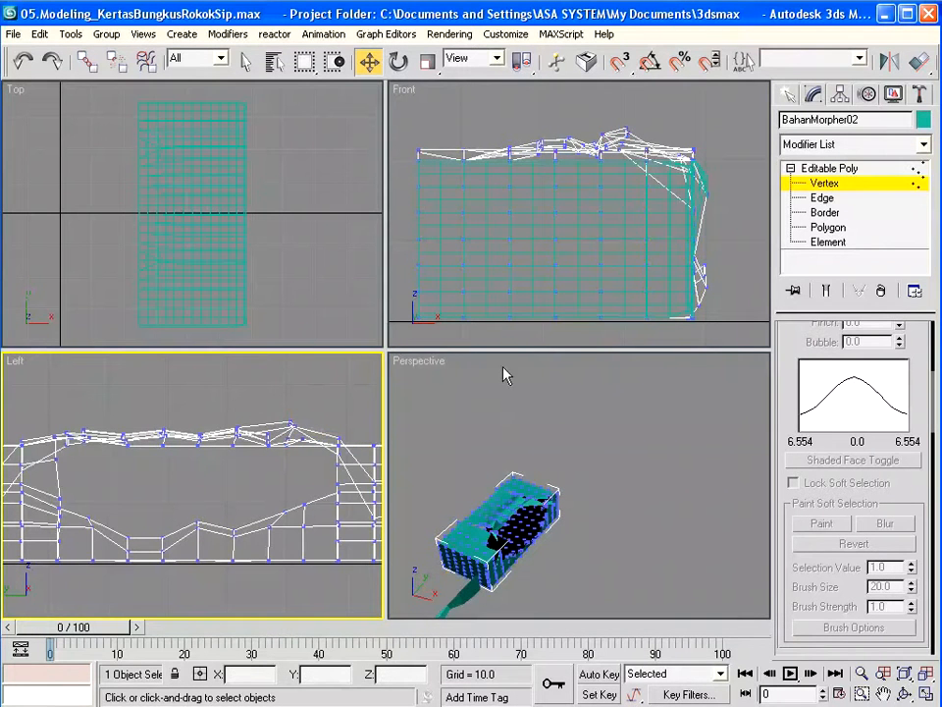
- Lower the first two vertex columns of the box top at the end opposite the tear in the Front view
click(411, 144)
mouse_move(406, 135)
mouse_down()
mouse_move(434, 162)
mouse_move(419, 132)
mouse_up()
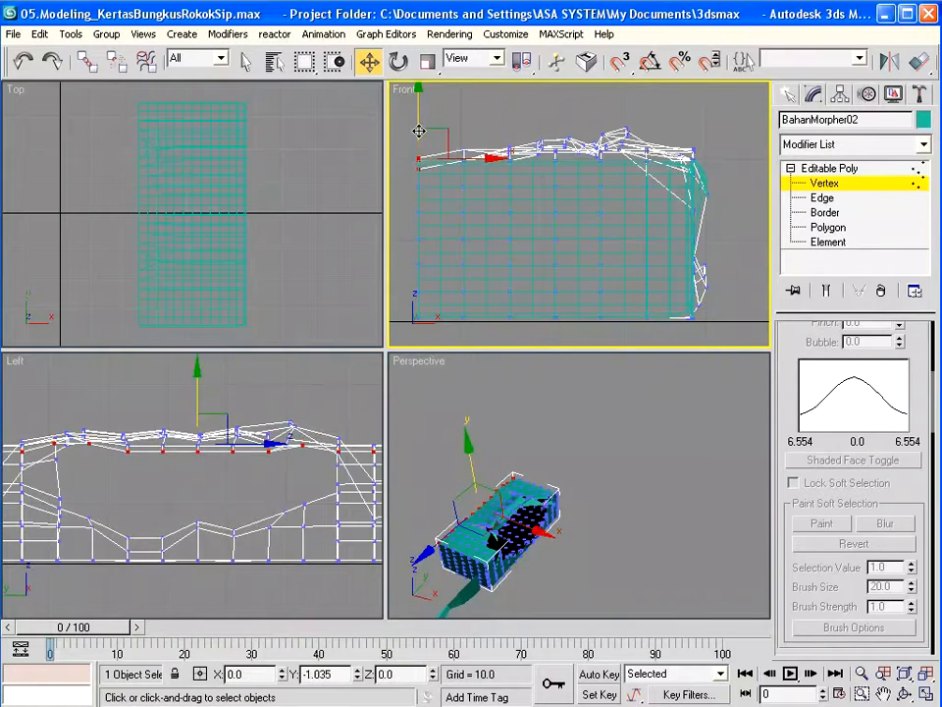
drag(455, 95, 479, 164)
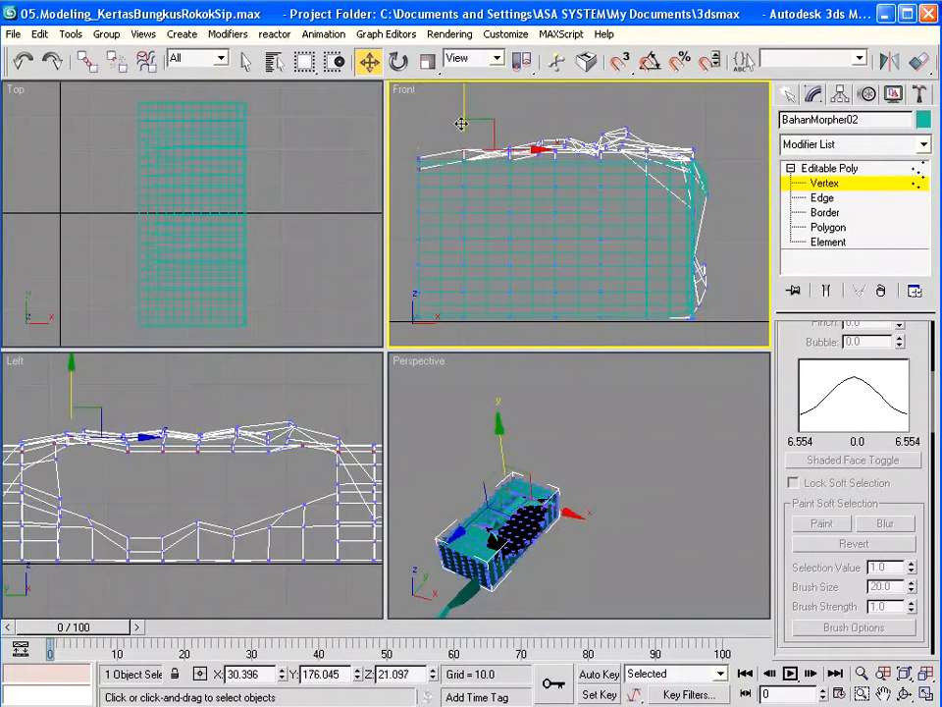
drag(463, 117, 462, 123)
click(323, 393)
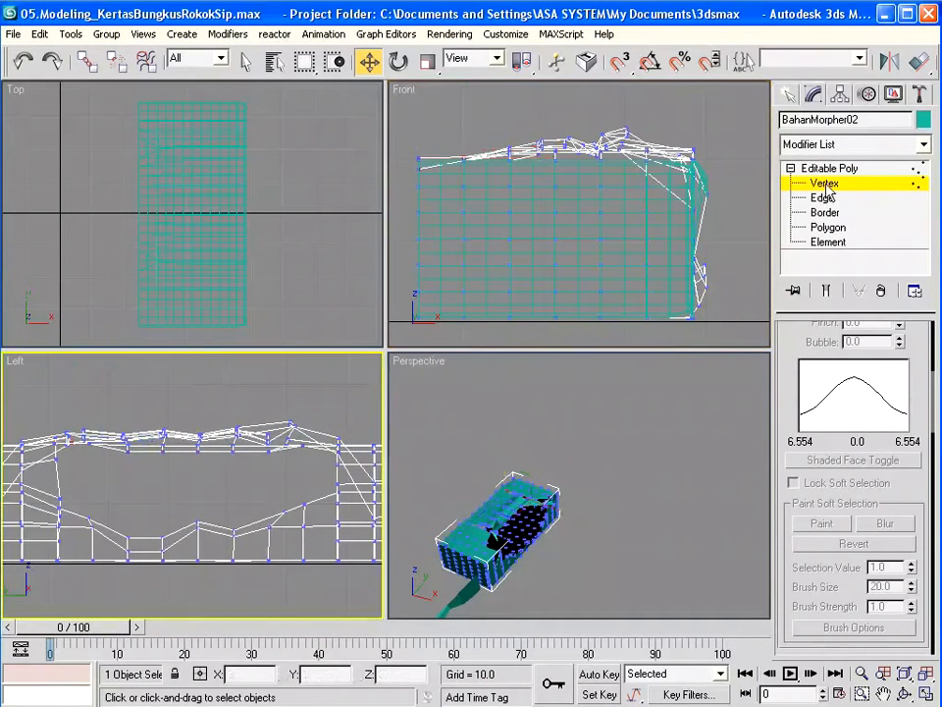
- Finish vertex editing and select the Kertas Bungkus object by name
click(824, 184)
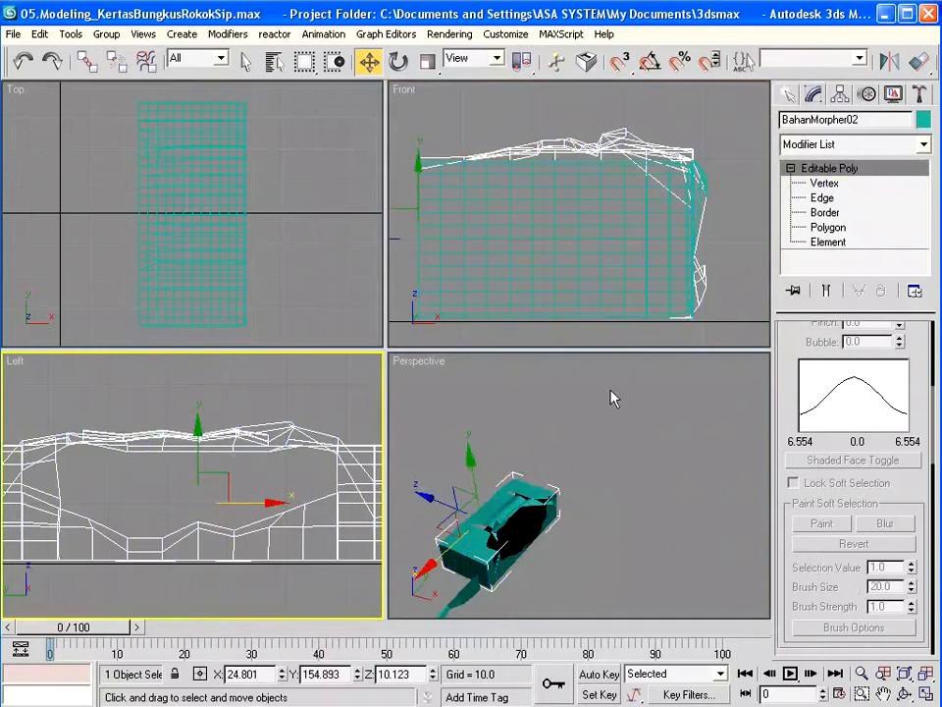
key(h)
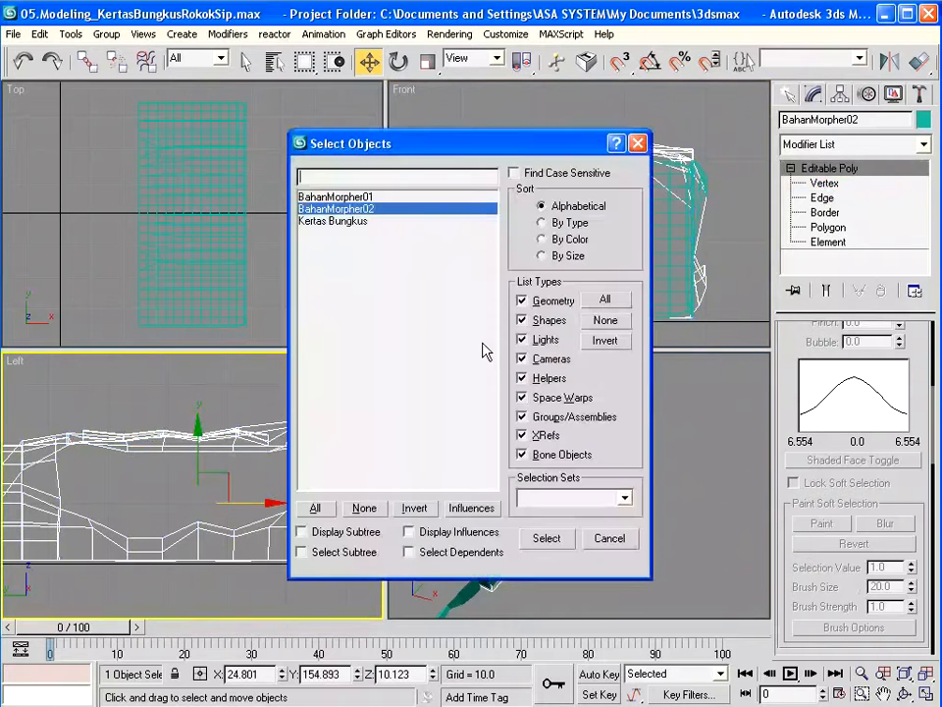
click(336, 222)
click(546, 539)
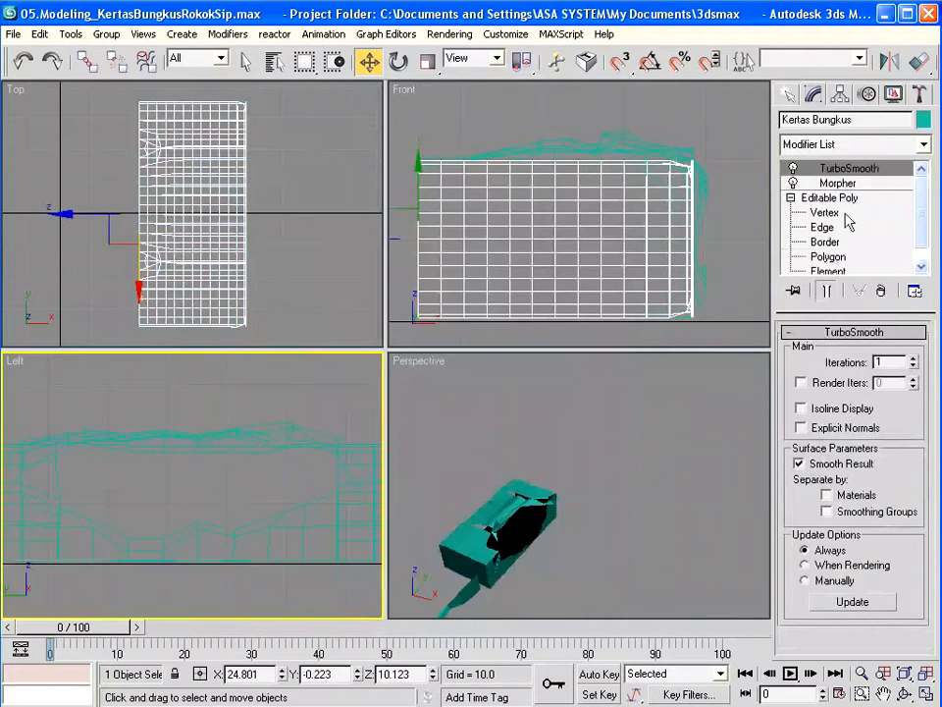
- Assign BahanMorpher02 from the scene as the second target in the Morpher modifier of Kertas Bungkus
click(835, 183)
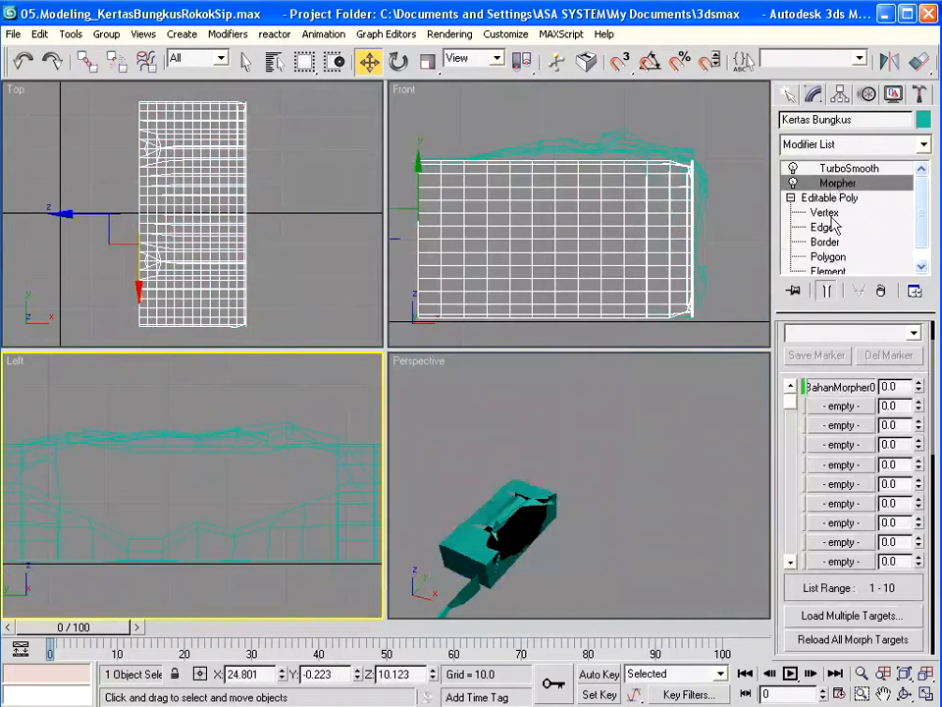
right_click(840, 415)
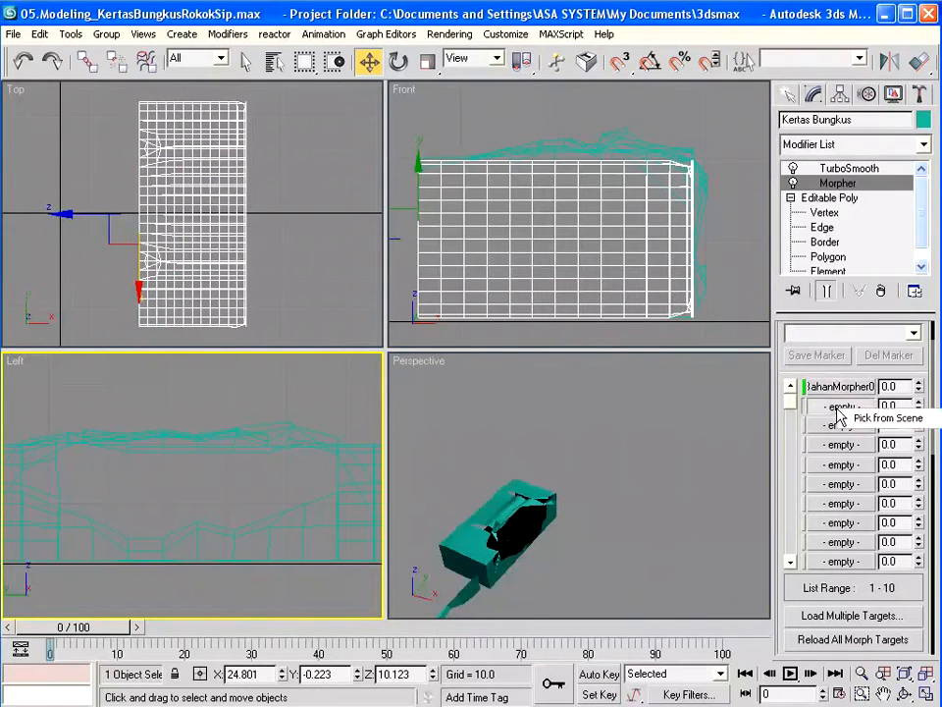
click(864, 418)
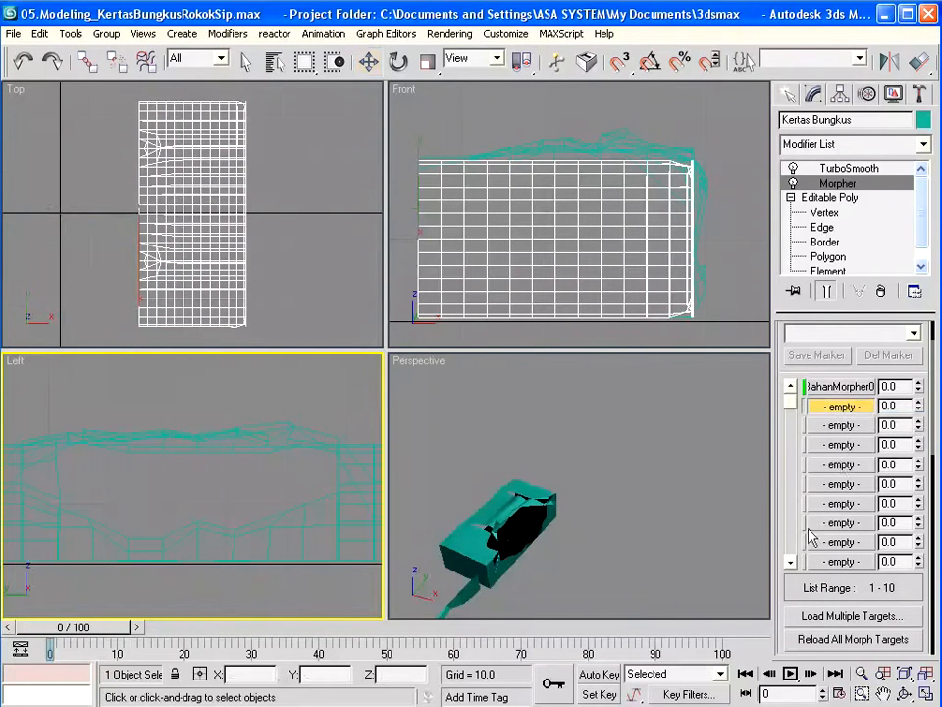
click(508, 512)
- Set the second morph channel to 100 and the first to 80, with the wrapper's torn end in close view
middle_drag(528, 578, 652, 407)
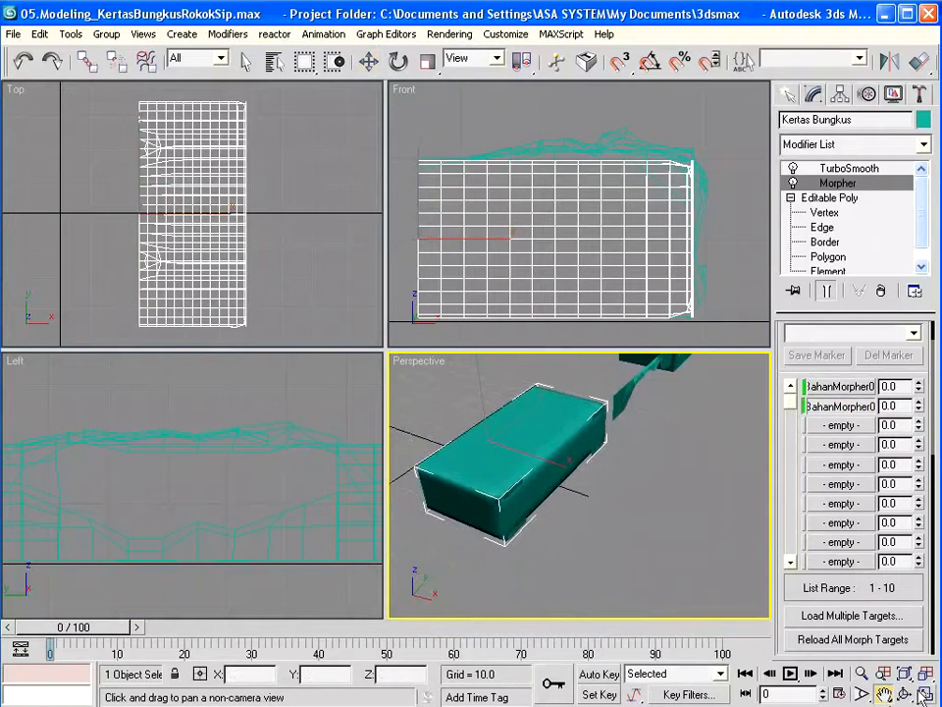
click(863, 694)
drag(566, 535, 584, 456)
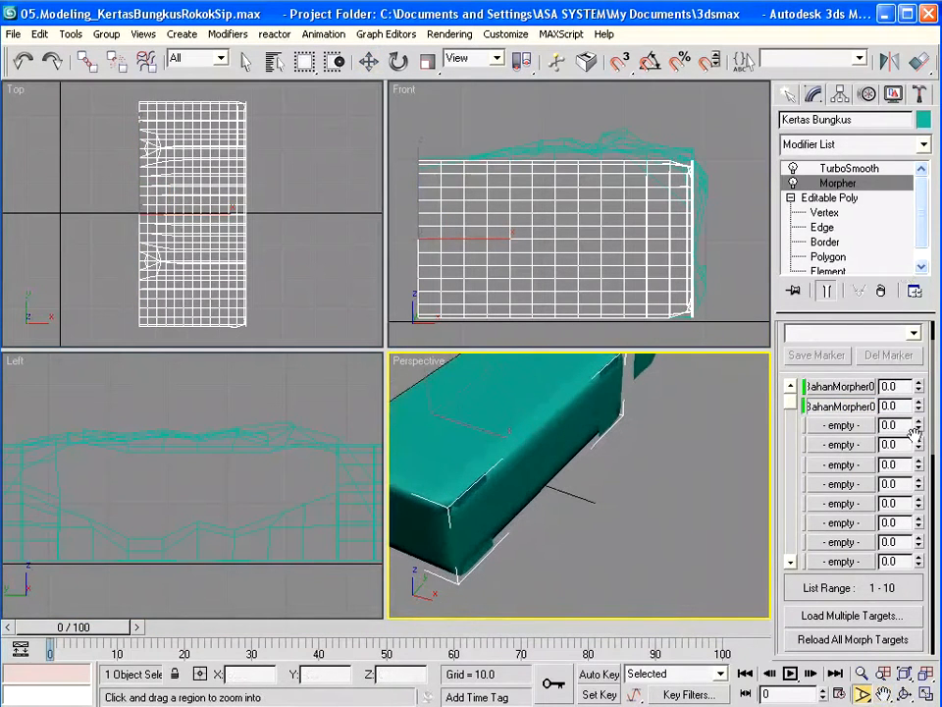
drag(917, 408, 930, 285)
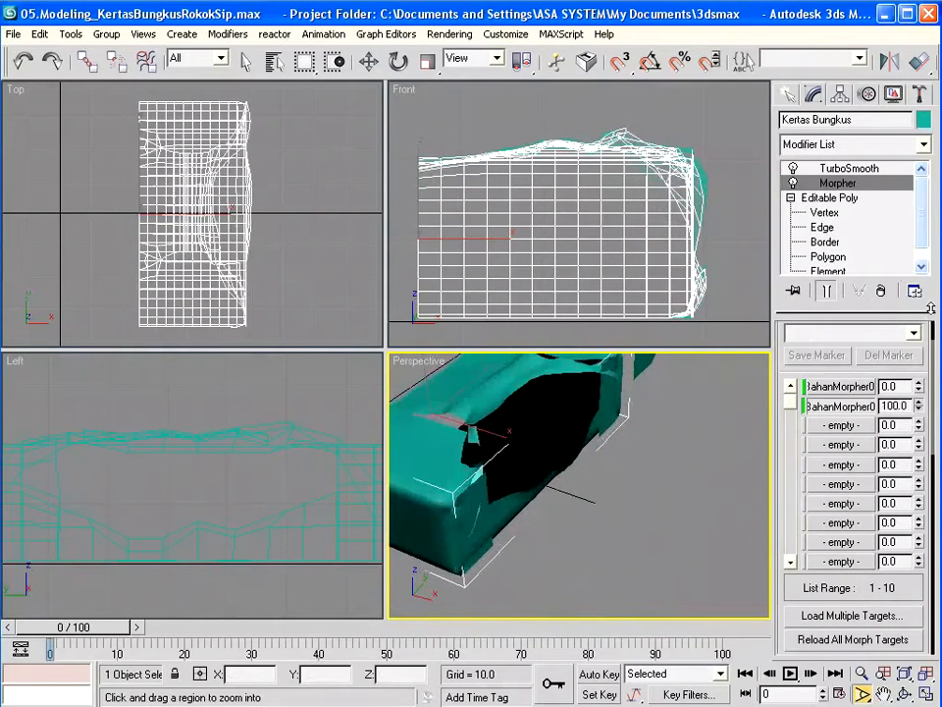
drag(918, 390, 915, 315)
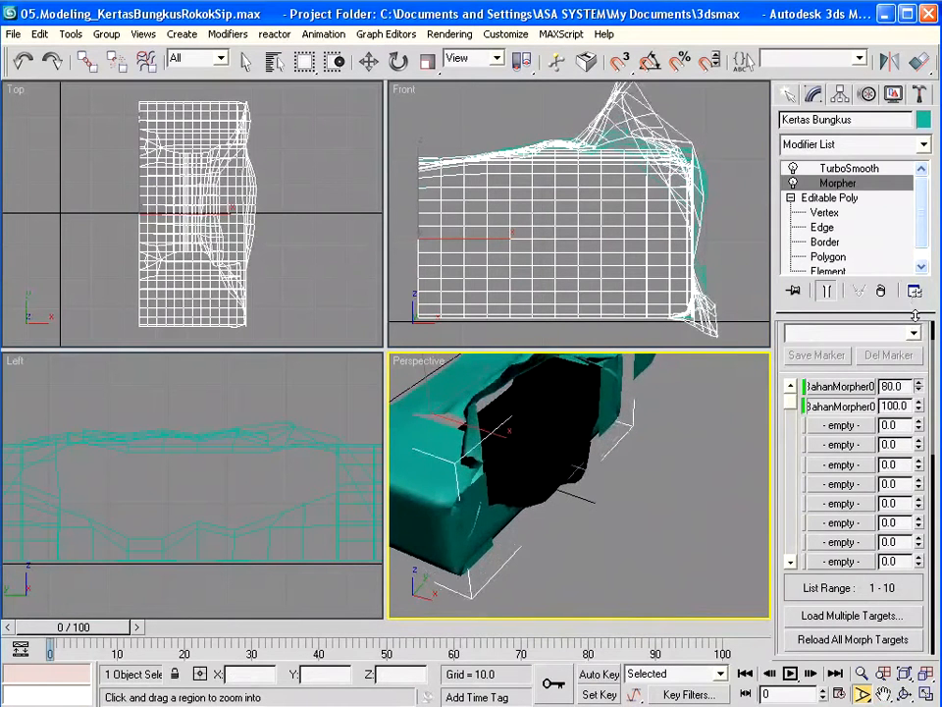
- Set the first morph channel to 0 and clone BahanMorpher02 as a copy beside it in the Left view
drag(915, 315, 916, 390)
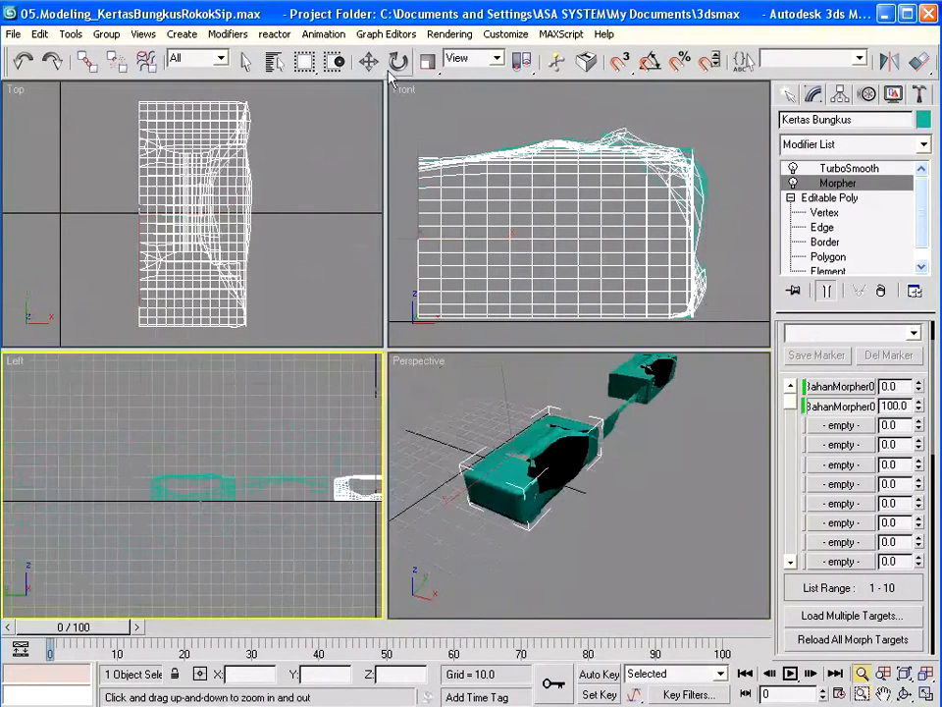
click(366, 65)
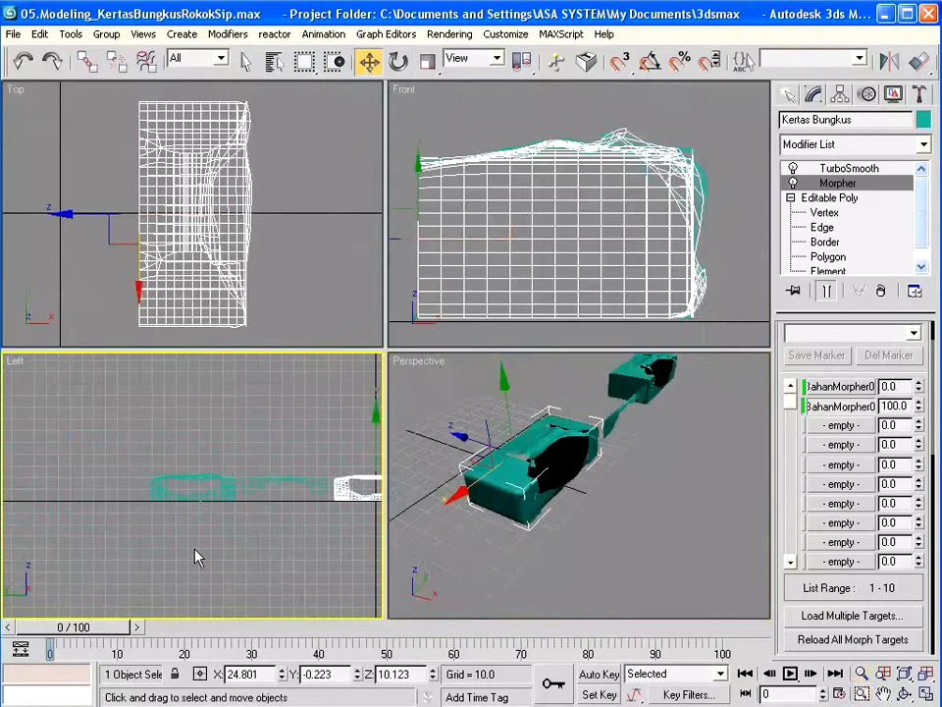
click(188, 496)
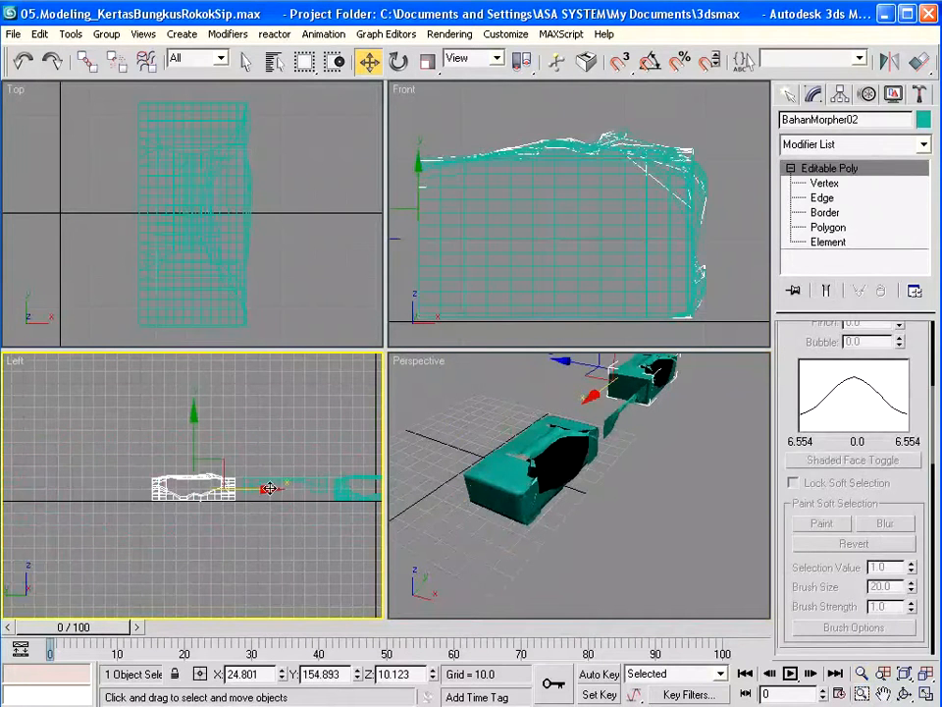
shift+drag(269, 487, 171, 488)
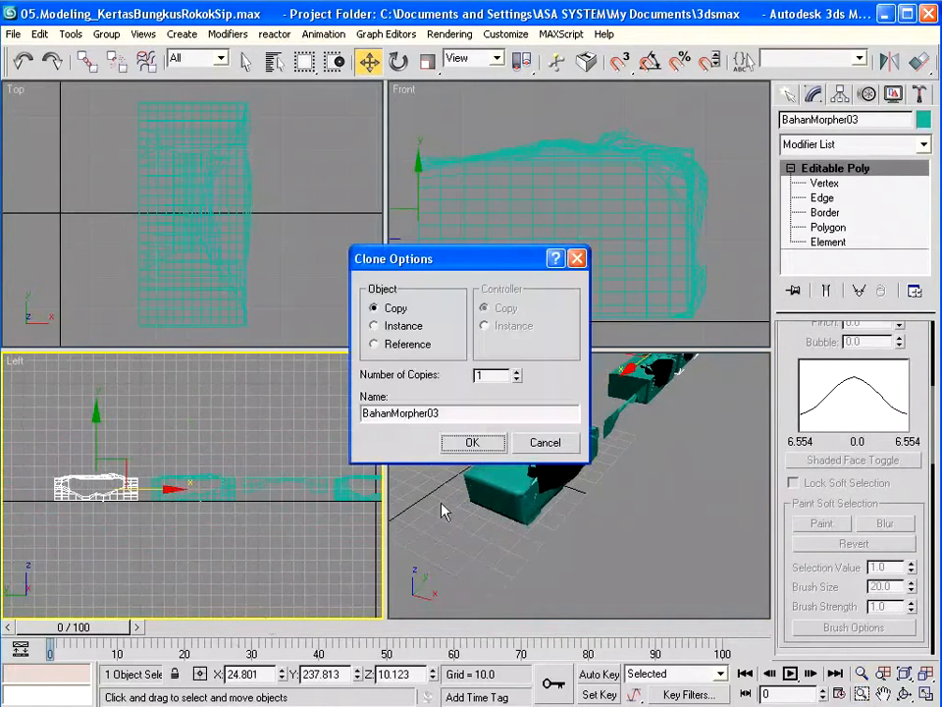
click(471, 444)
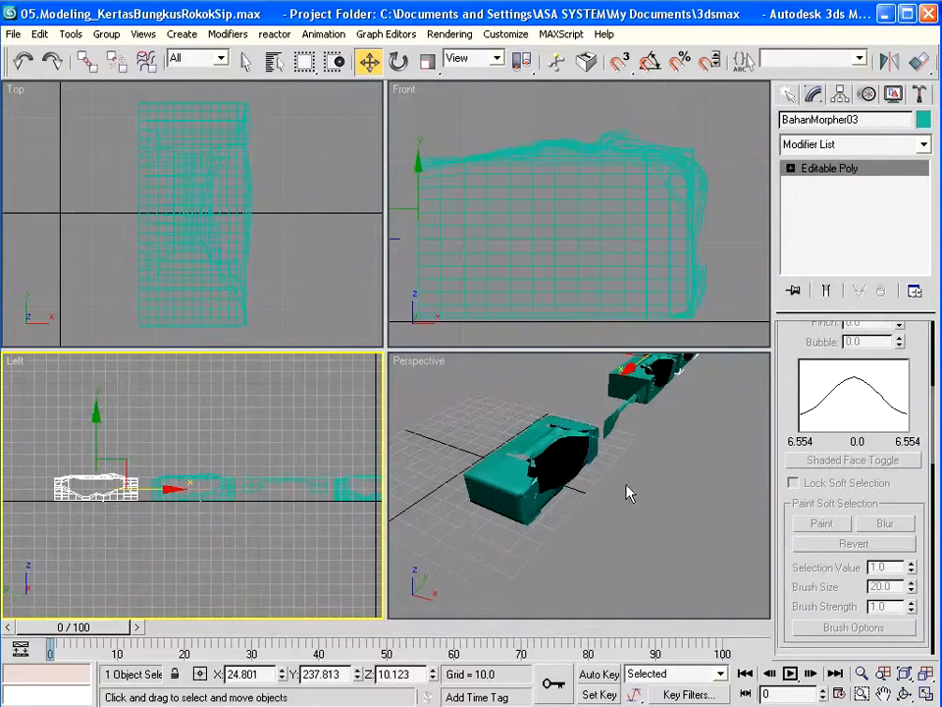
- In vertex editing of BahanMorpher03, move the tear-side vertices of two adjacent top columns about 3.5 units back from the torn end
click(790, 169)
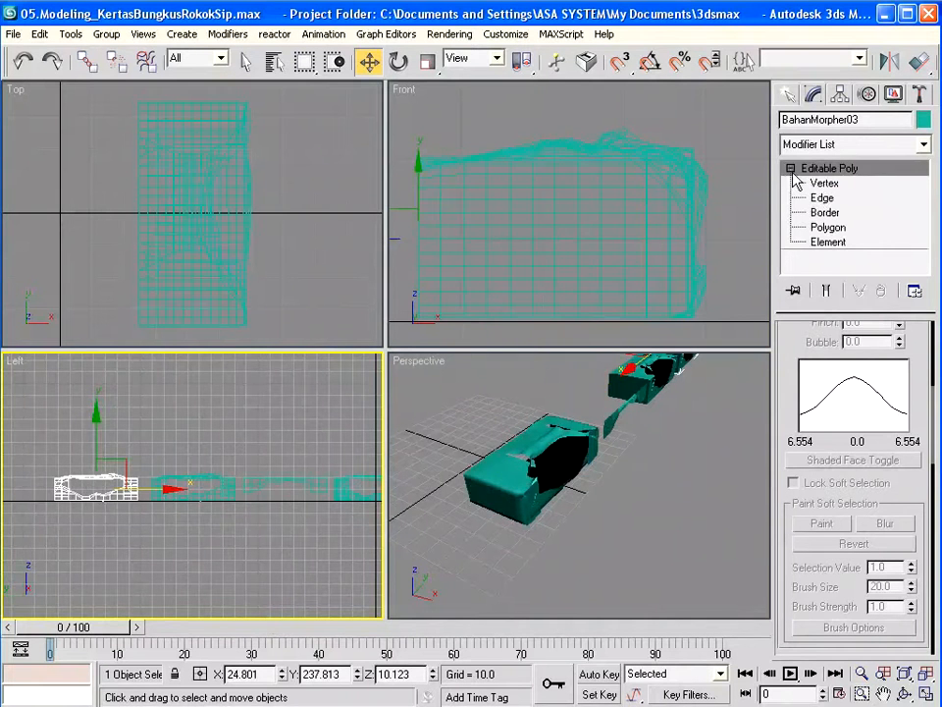
click(822, 186)
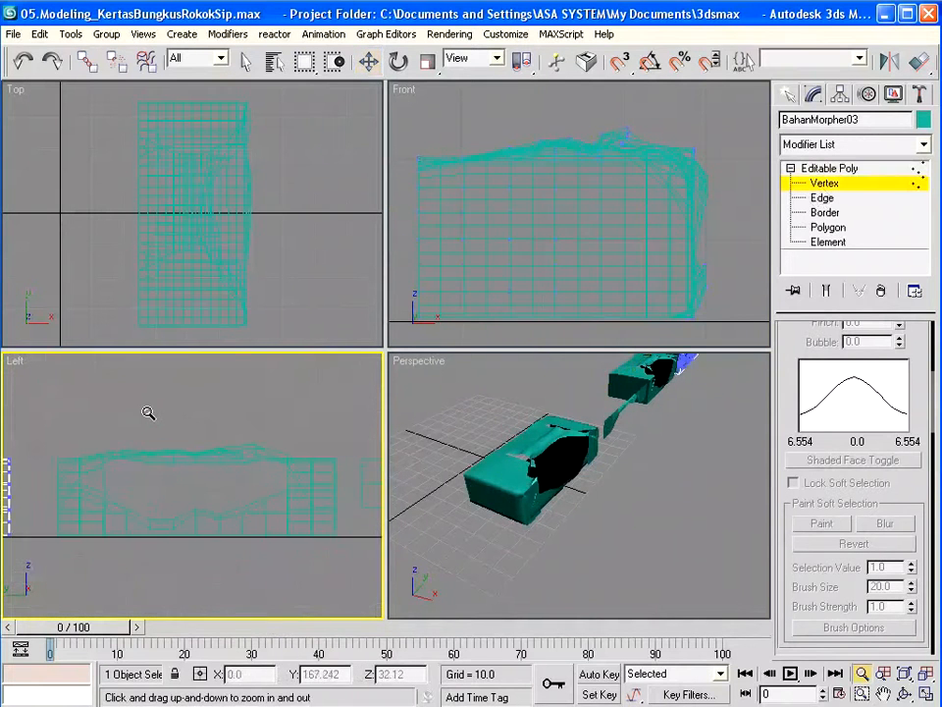
click(884, 694)
drag(112, 535, 252, 597)
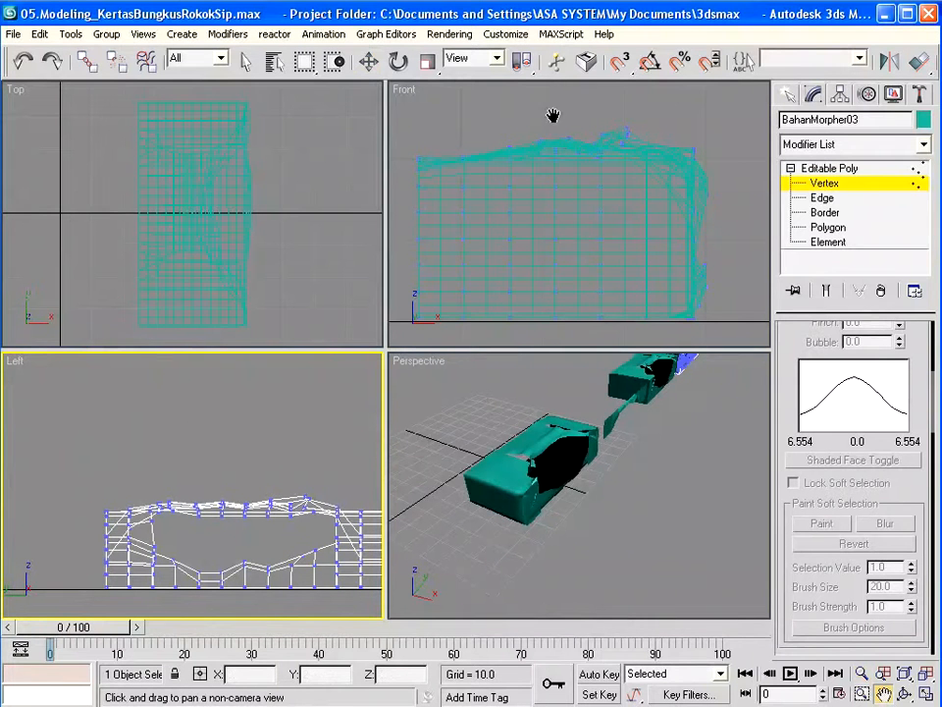
click(368, 60)
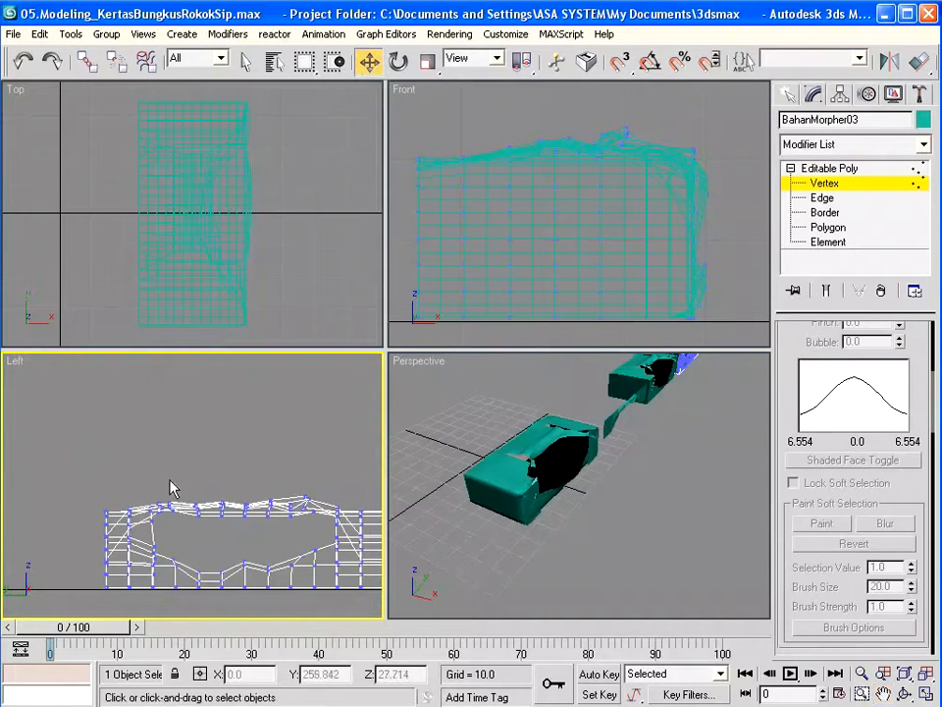
drag(181, 483, 238, 522)
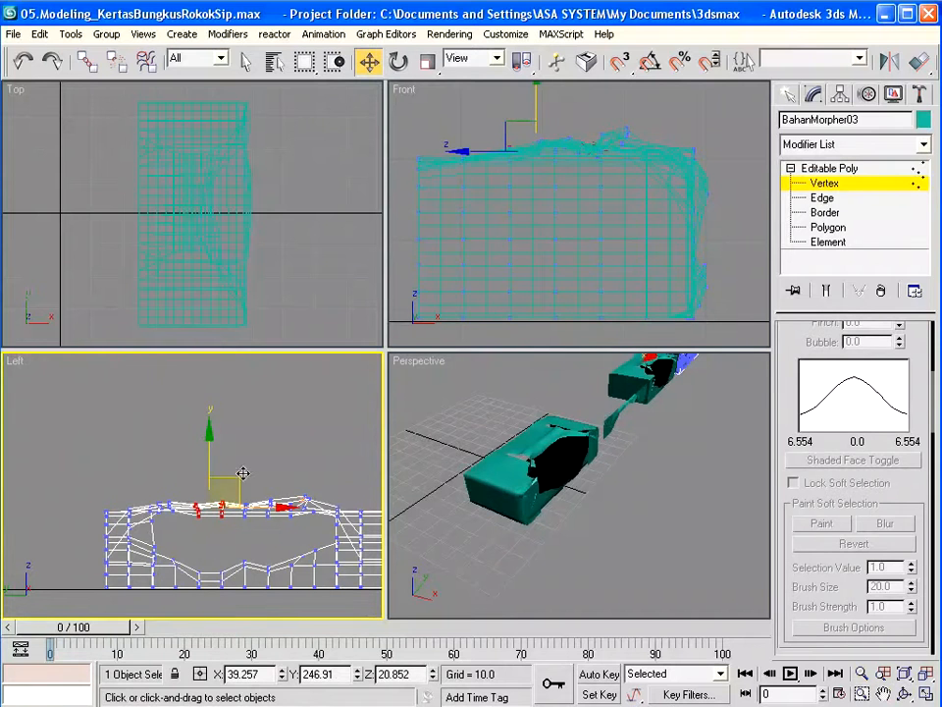
middle_drag(214, 332, 234, 404)
drag(306, 233, 310, 291)
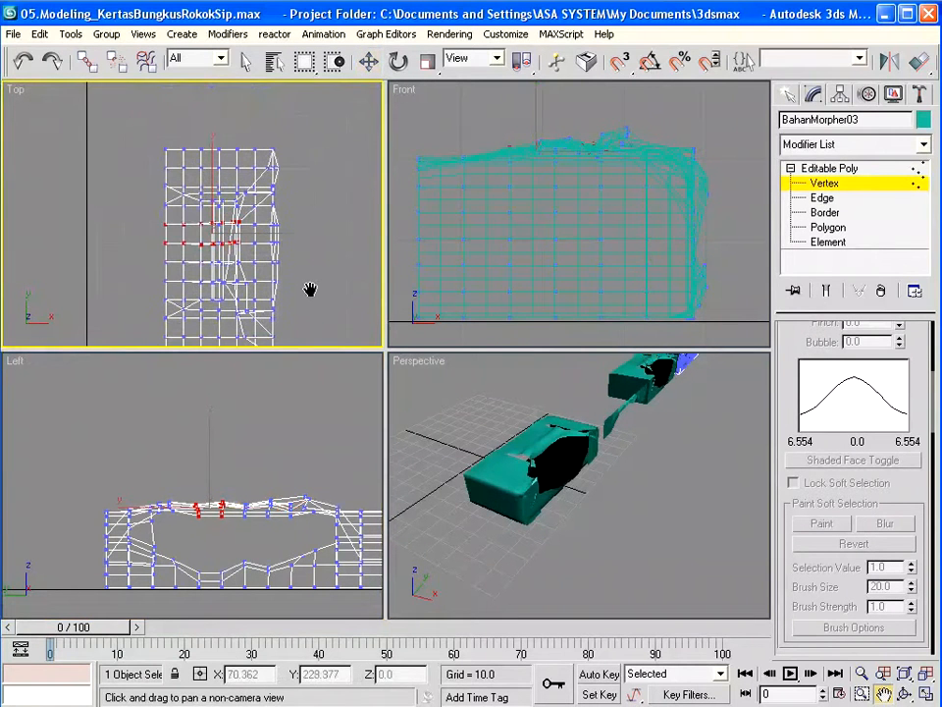
click(247, 62)
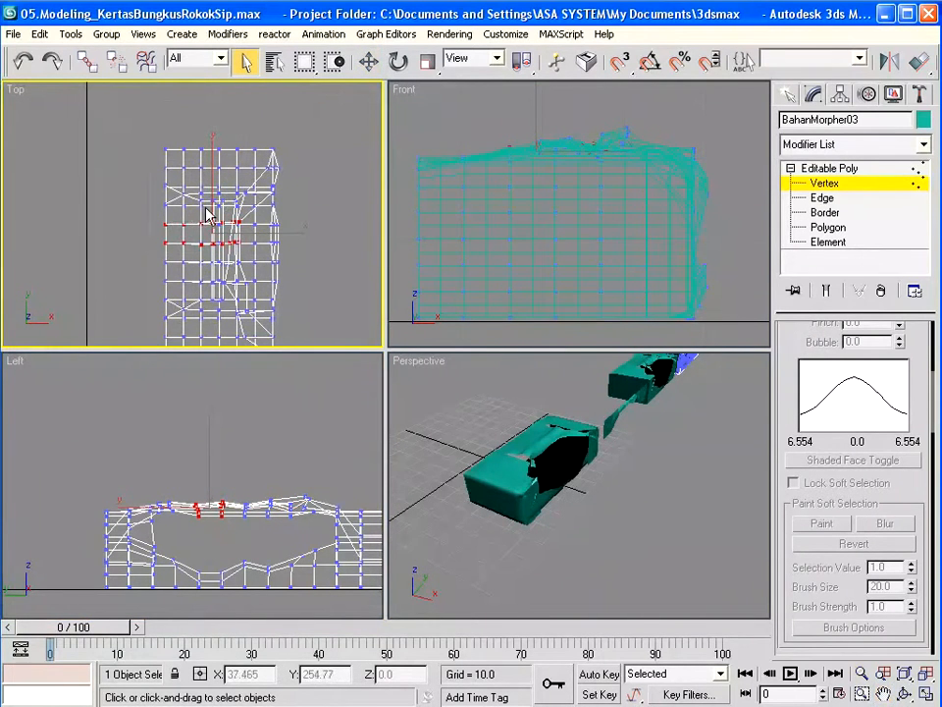
drag(145, 212, 210, 253)
click(368, 62)
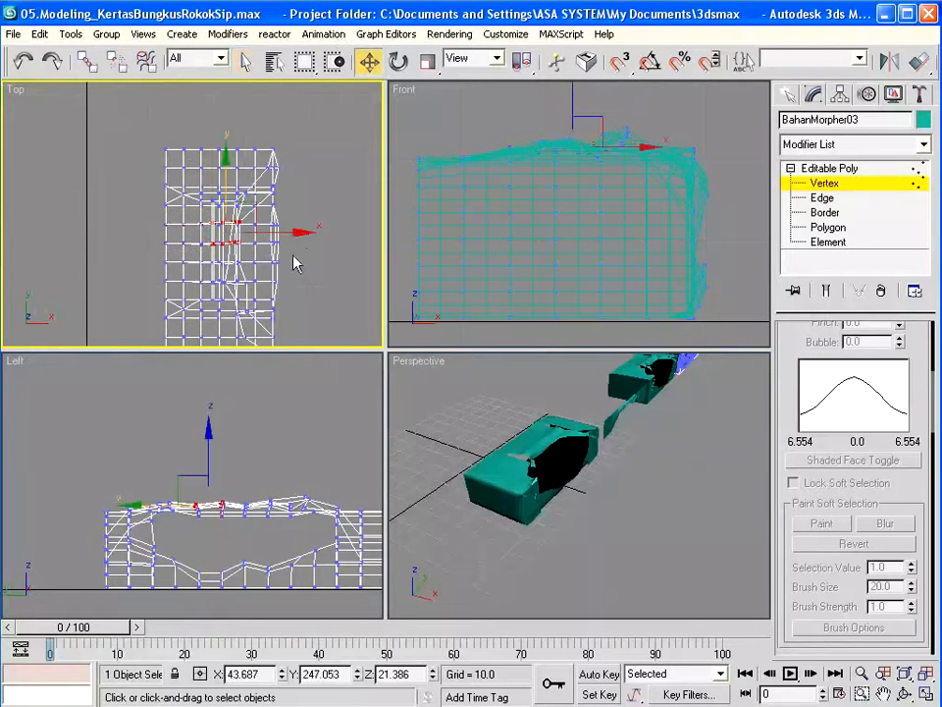
drag(297, 232, 273, 235)
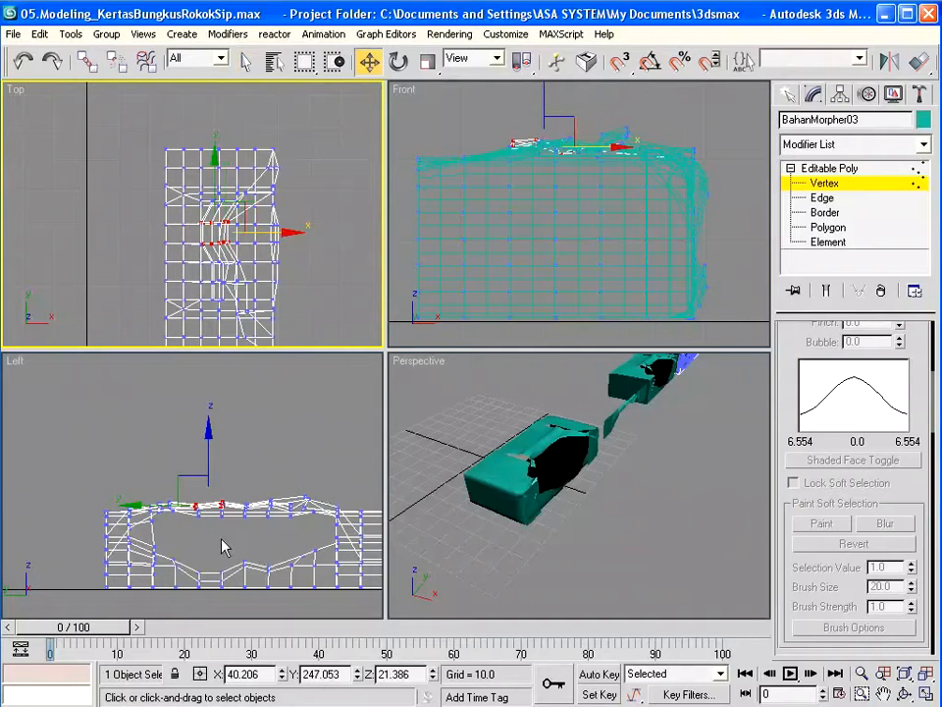
- Move the outermost tear-edge vertices of the same two columns about 7.2 units farther back and raise them slightly in the Front view
click(184, 524)
drag(190, 493, 234, 543)
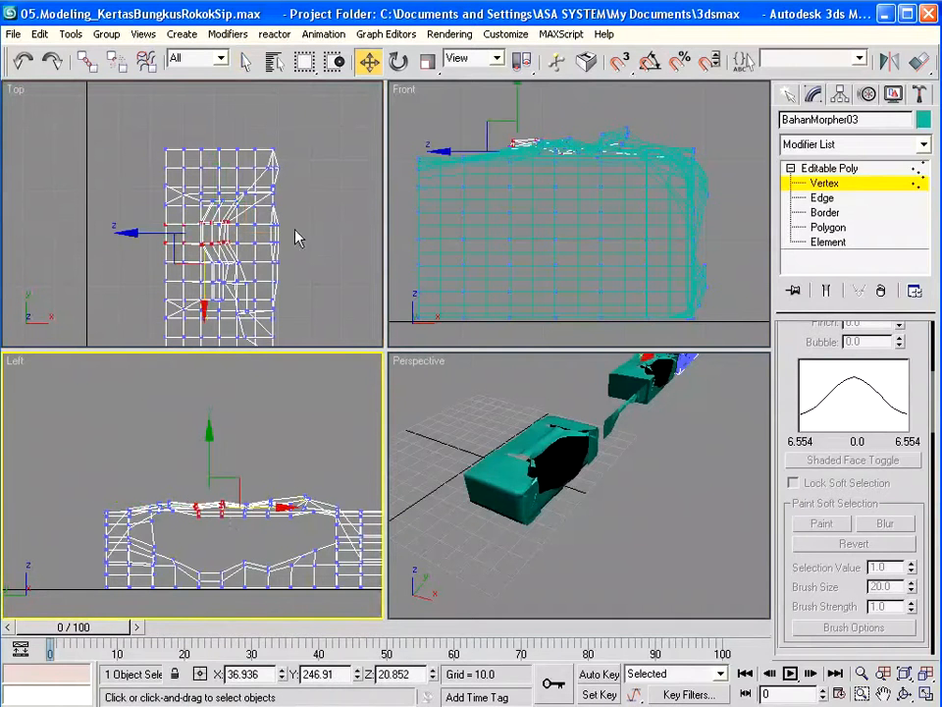
right_click(149, 216)
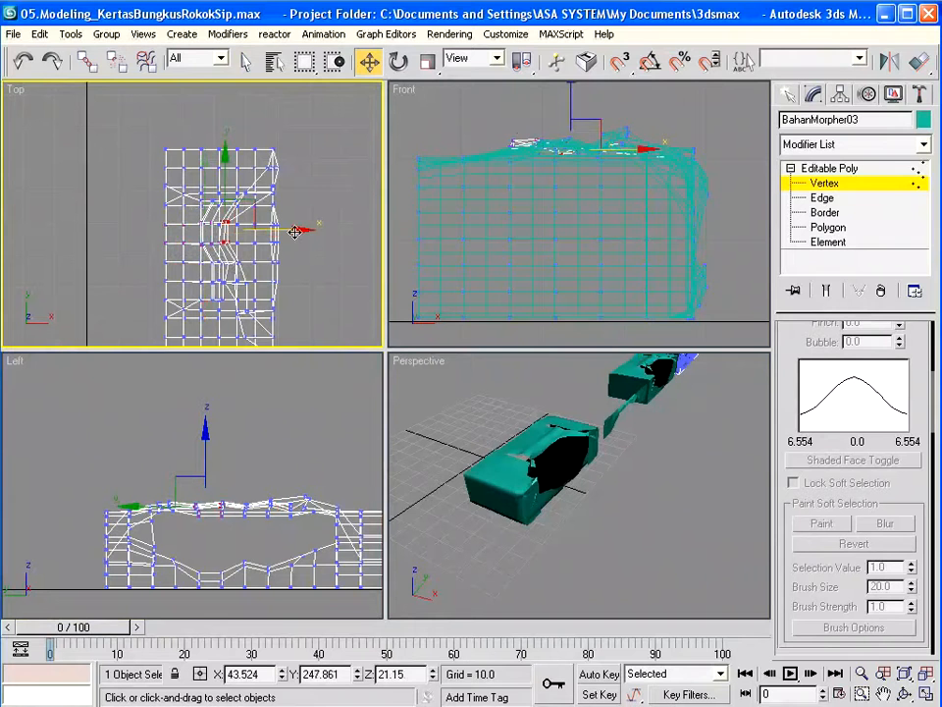
drag(294, 231, 273, 232)
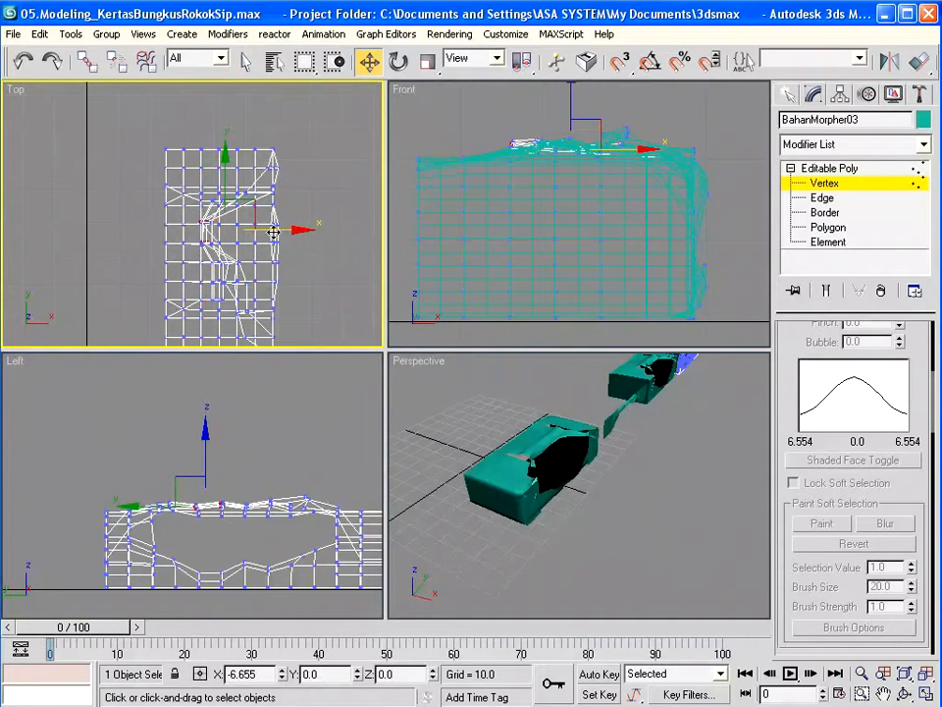
click(276, 228)
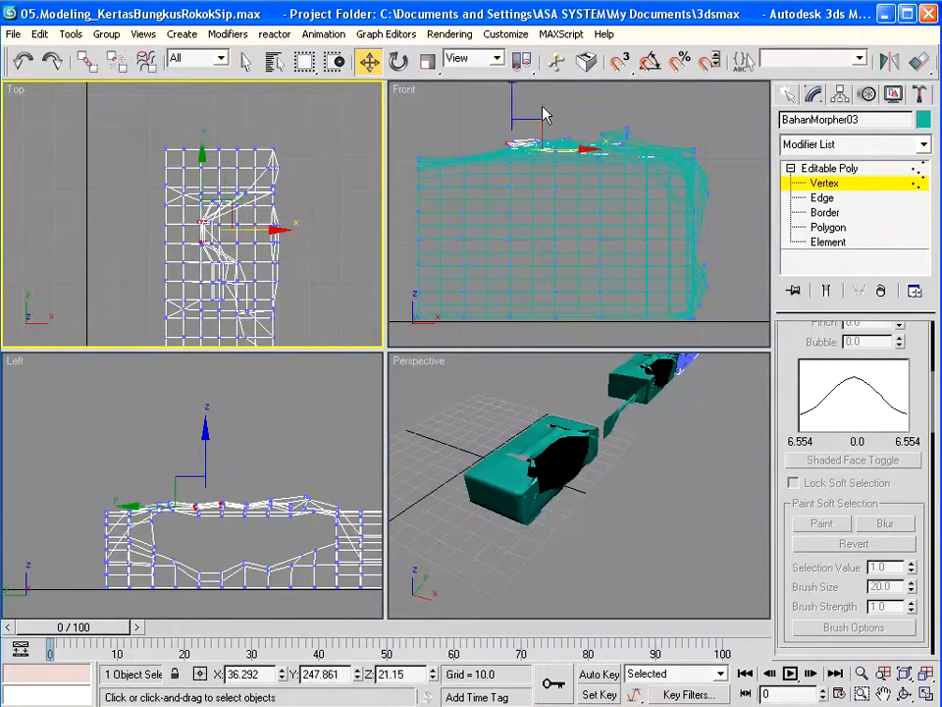
right_click(546, 115)
drag(528, 118, 525, 112)
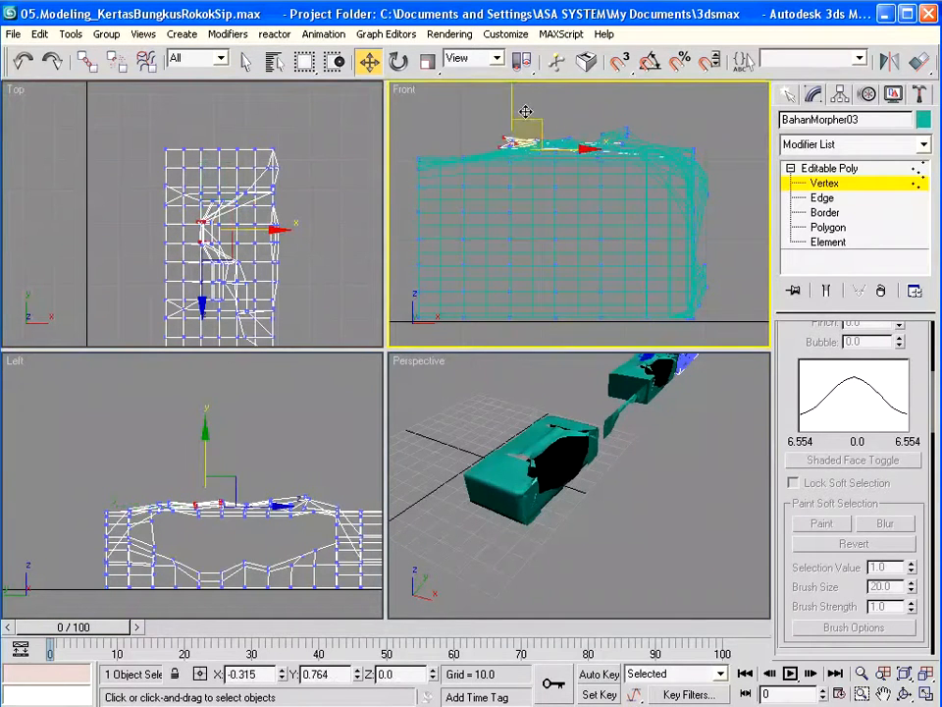
- Pull the top-edge vertices of the next two columns back toward the end opposite the tear in the Top view
right_click(359, 315)
right_click(238, 492)
click(284, 529)
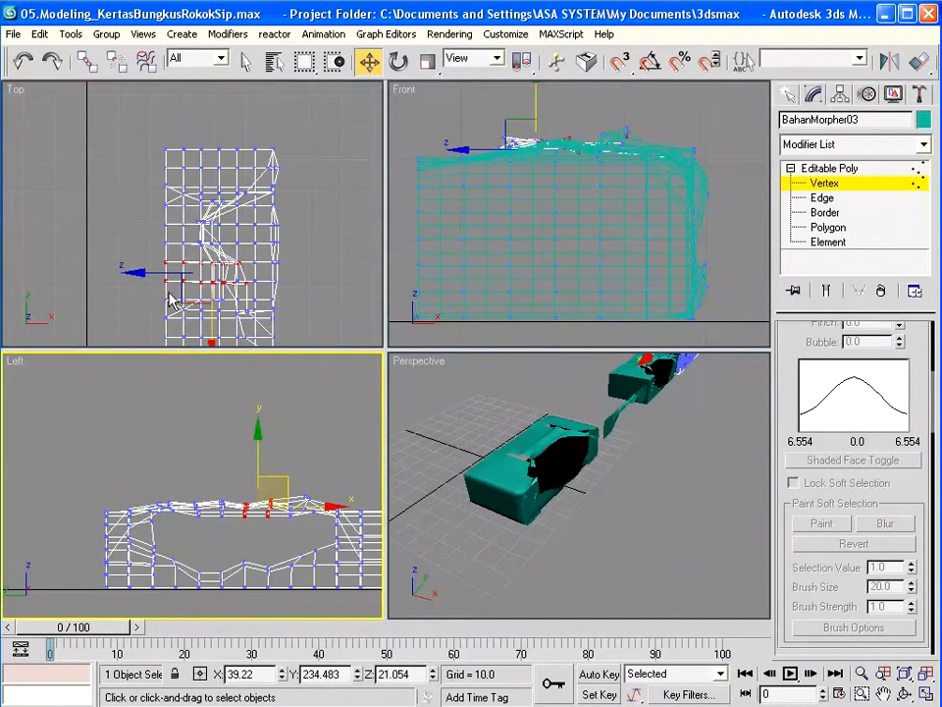
right_click(128, 295)
alt+drag(150, 295, 174, 253)
drag(298, 273, 261, 273)
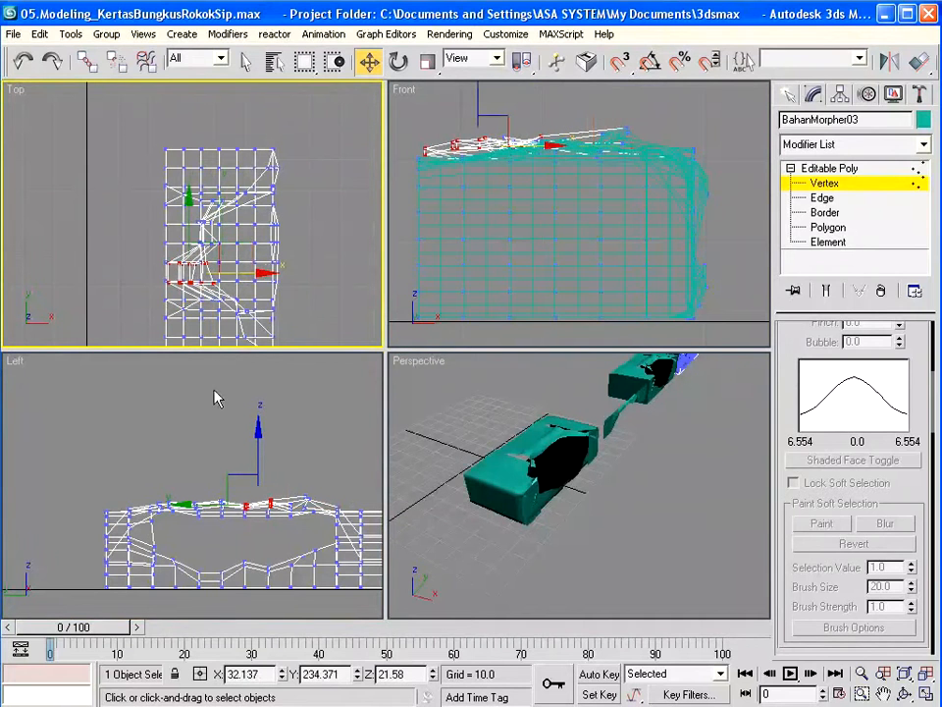
- Pull the outer vertices of those two columns farther back in two stages to deepen the notch in the torn edge
drag(140, 252, 202, 286)
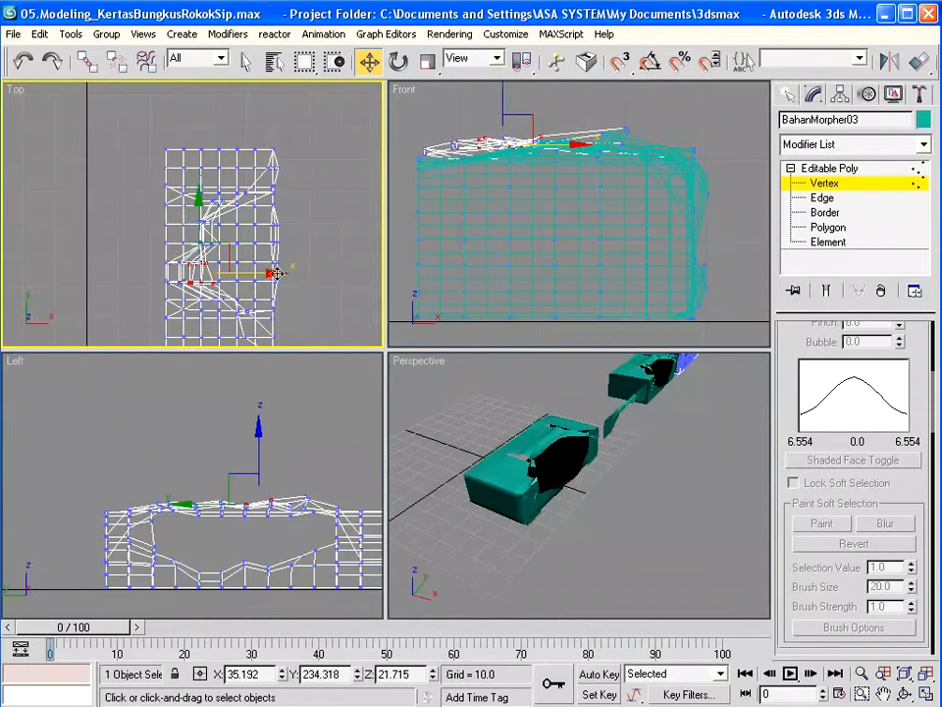
drag(278, 273, 268, 273)
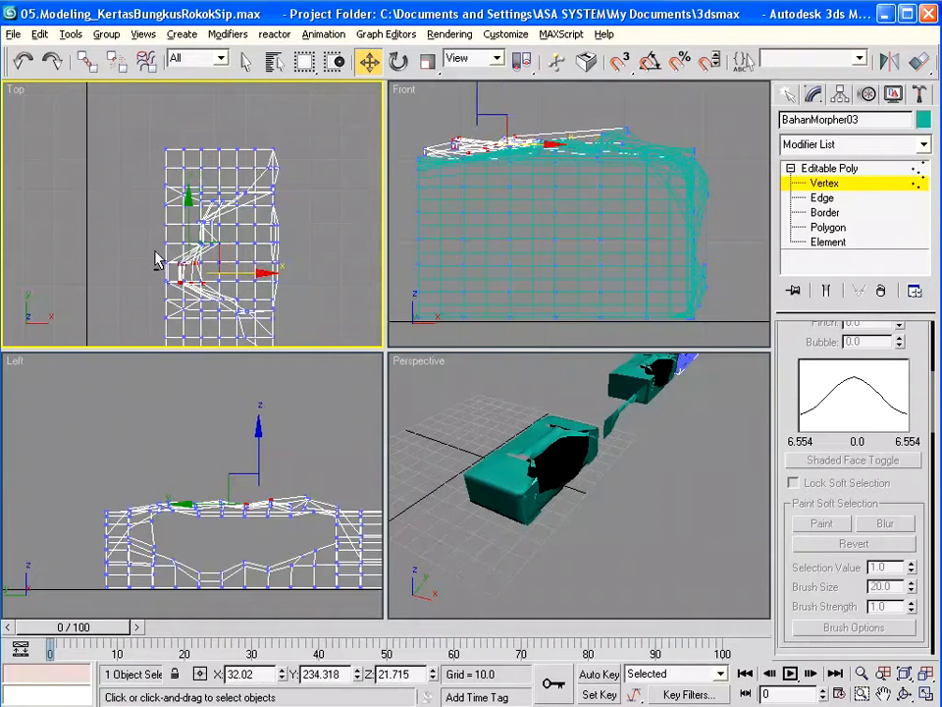
alt+drag(154, 252, 190, 294)
drag(264, 268, 251, 268)
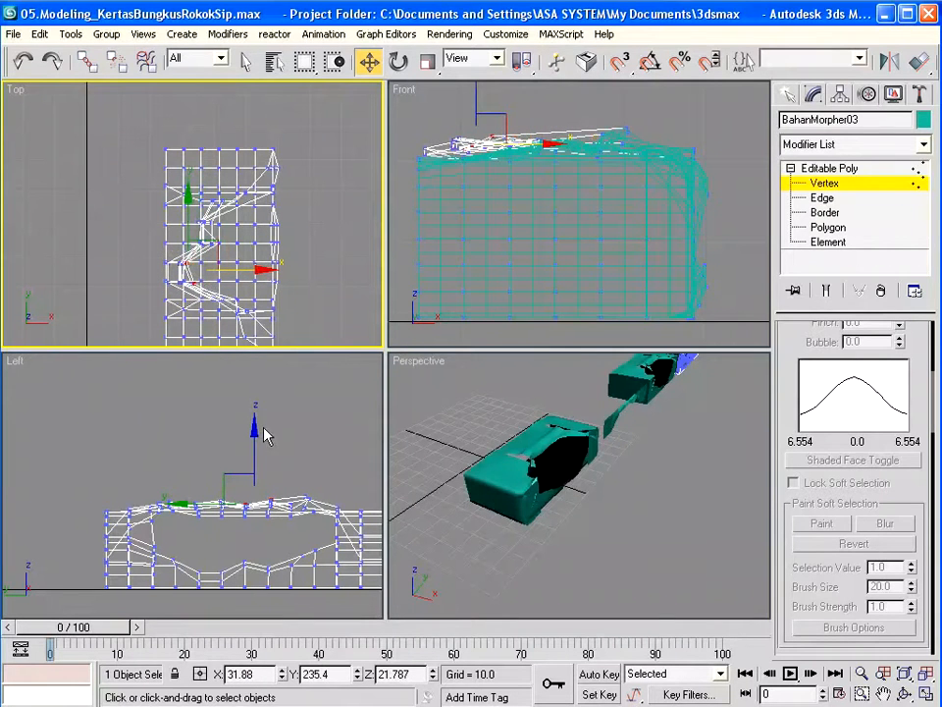
- Move the tear-side vertices of the following two top columns slightly back from the torn end, leaving their rear vertices unselected
click(282, 548)
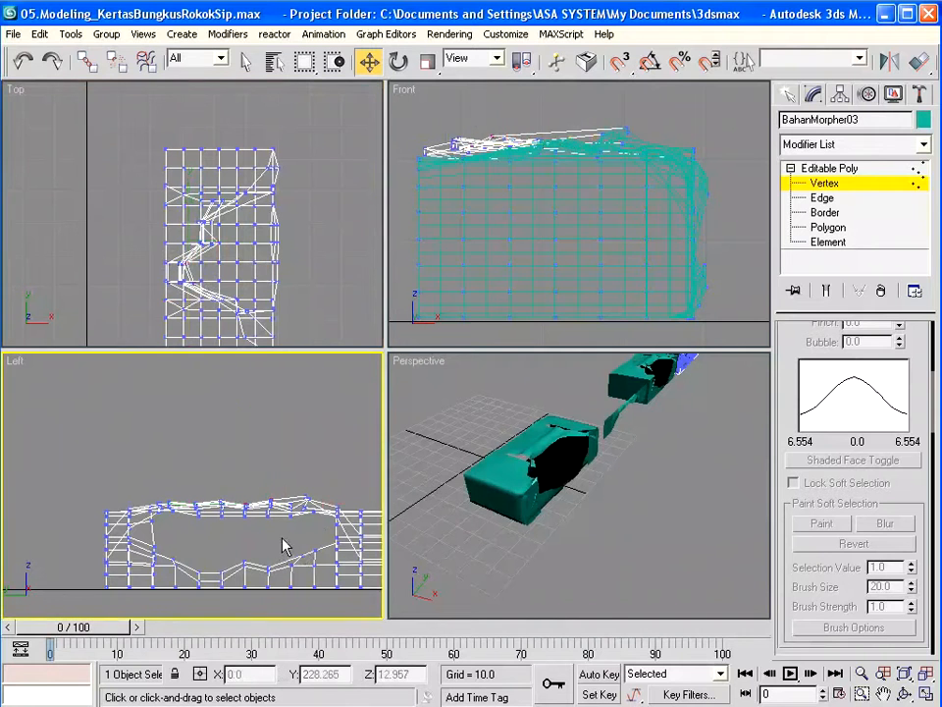
drag(294, 512, 308, 481)
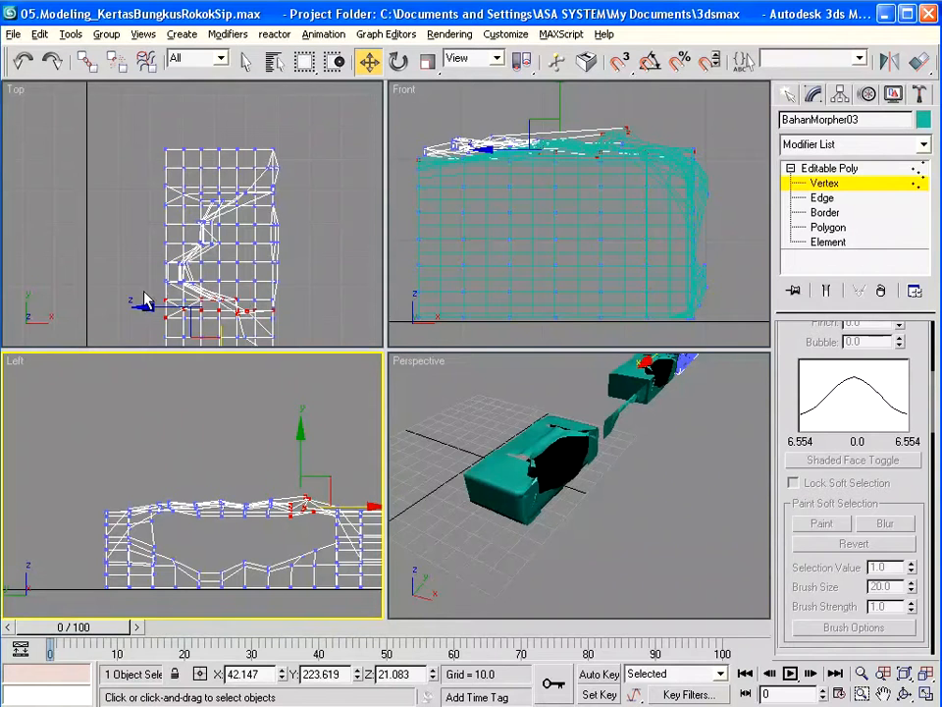
alt+drag(144, 293, 209, 321)
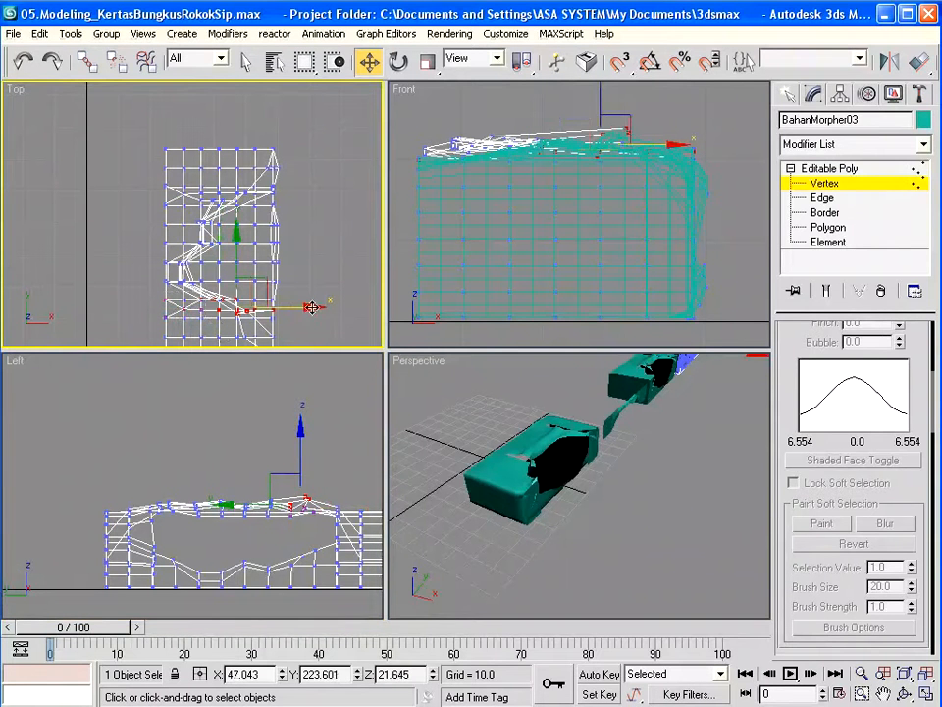
drag(310, 308, 303, 308)
click(339, 432)
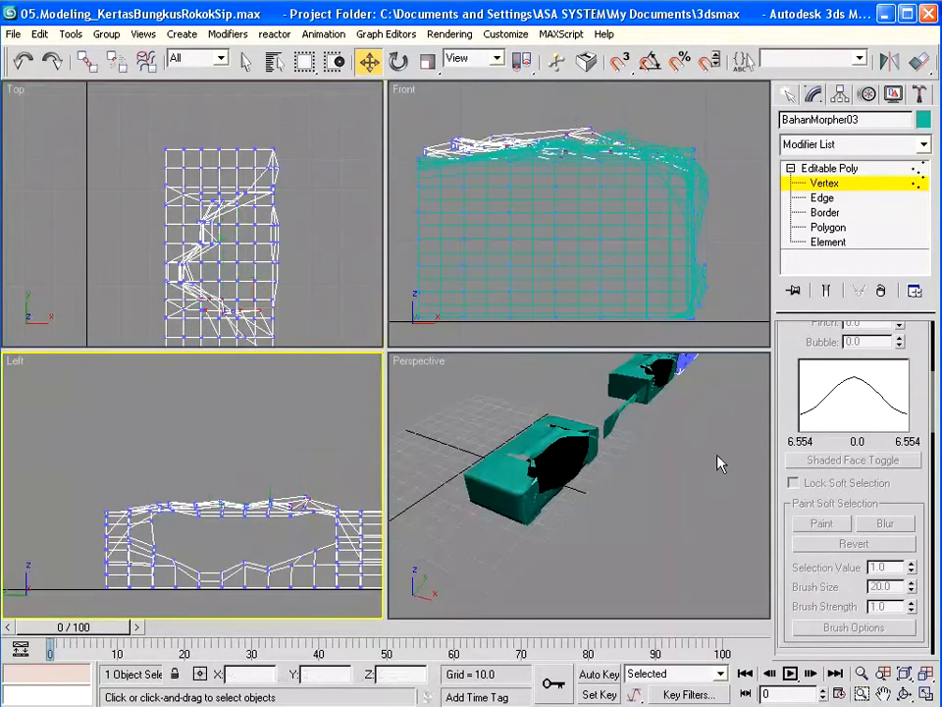
- Select the Kertas Bungkus object by name and open its Morpher modifier settings
key(h)
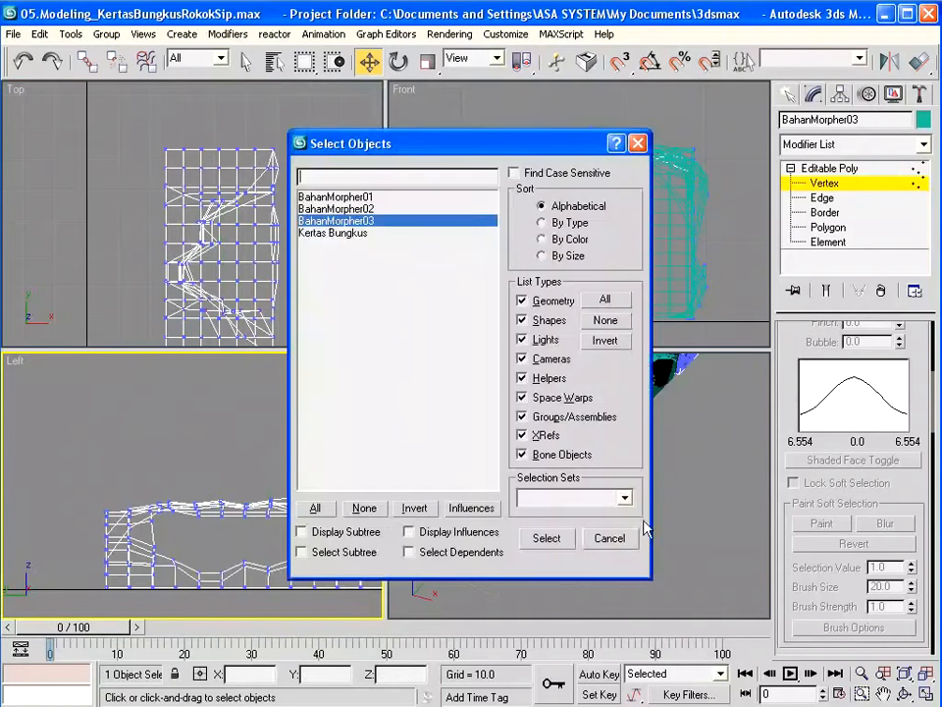
click(336, 234)
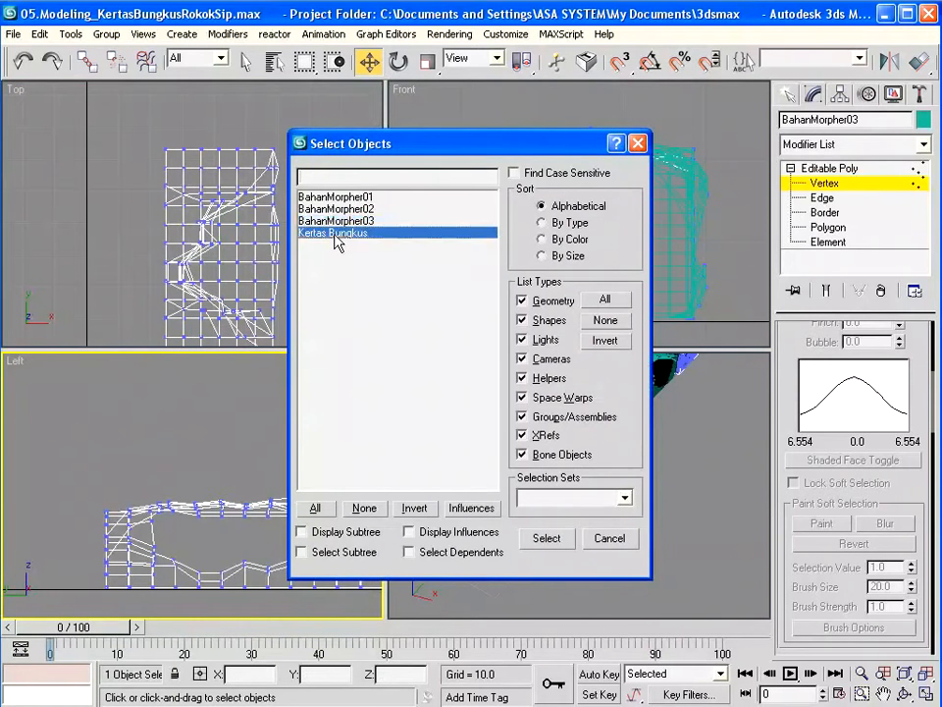
click(546, 538)
click(839, 184)
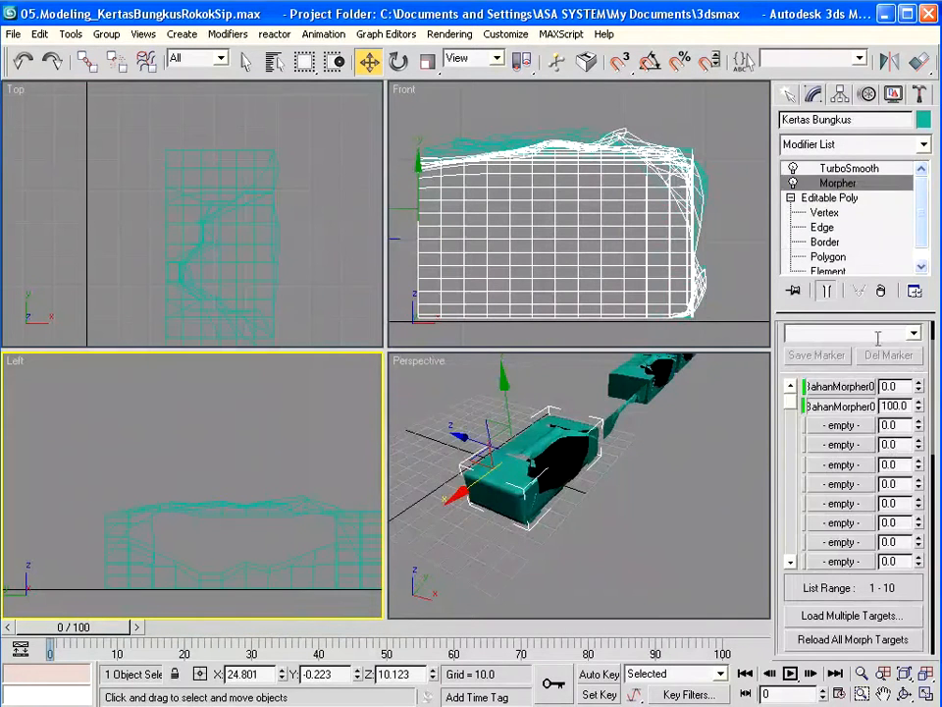
- Assign BahanMorpher03 from the scene as the third morph target, with the third channel at 100 and the second at 10
right_click(839, 432)
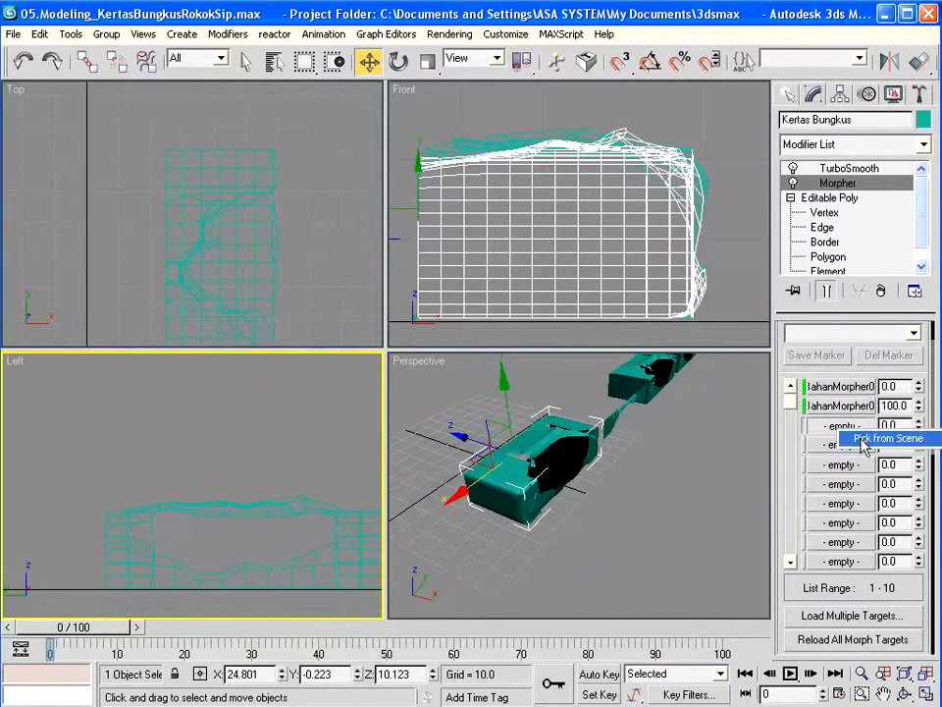
click(862, 444)
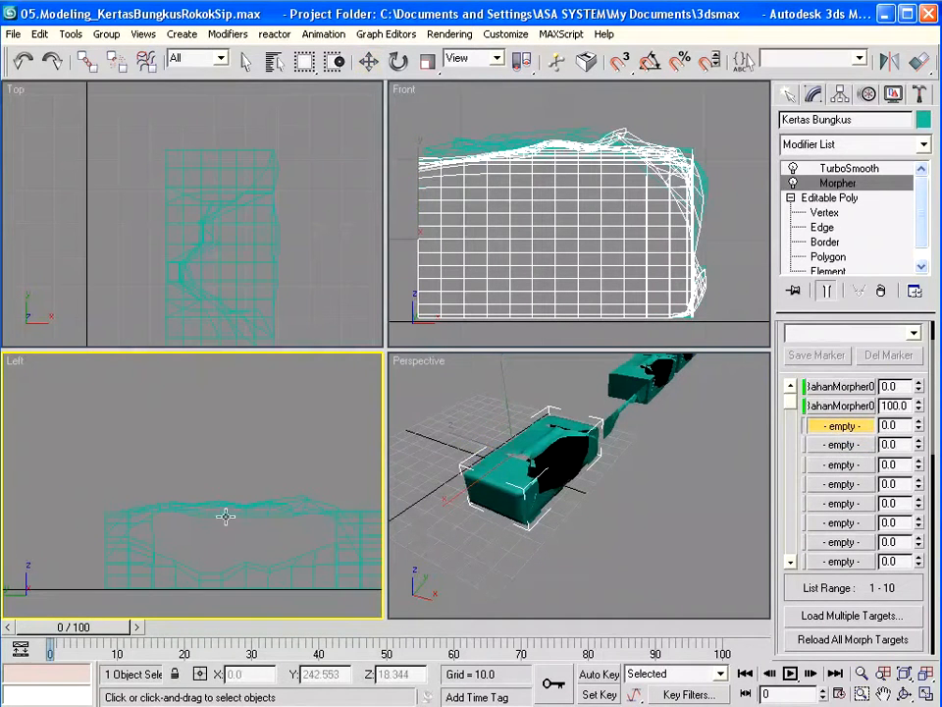
click(131, 536)
drag(918, 429, 918, 376)
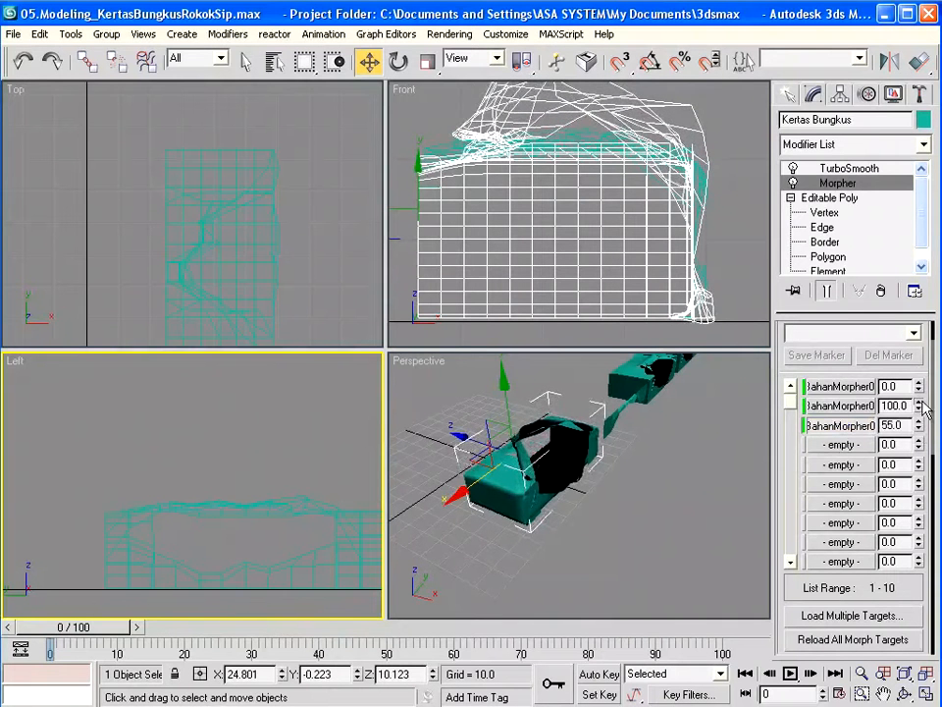
mouse_move(919, 406)
mouse_down()
mouse_move(921, 447)
mouse_move(920, 389)
mouse_up()
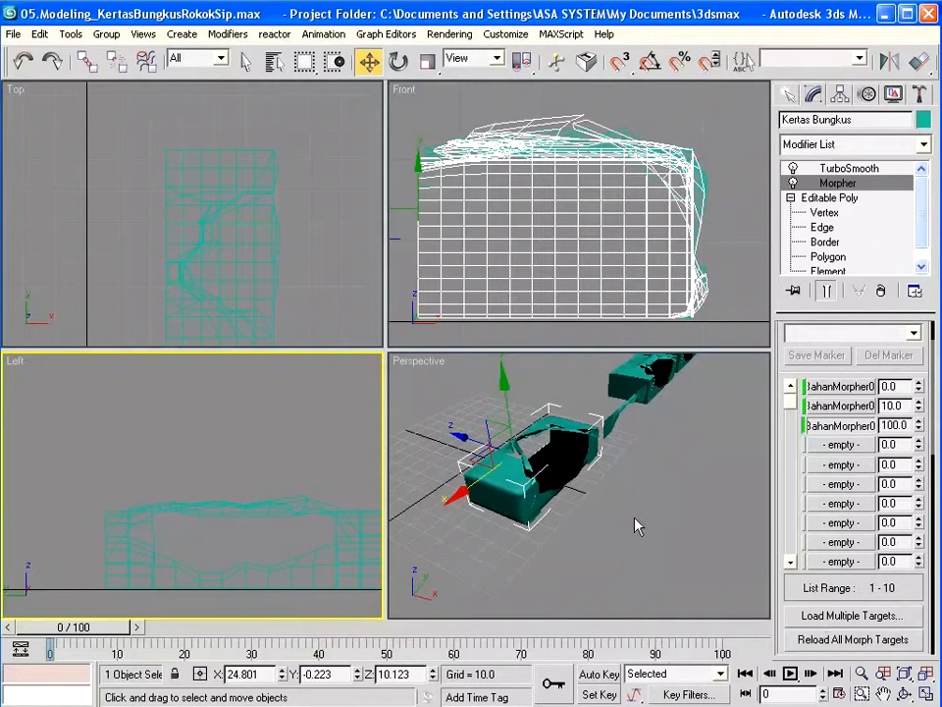
click(523, 459)
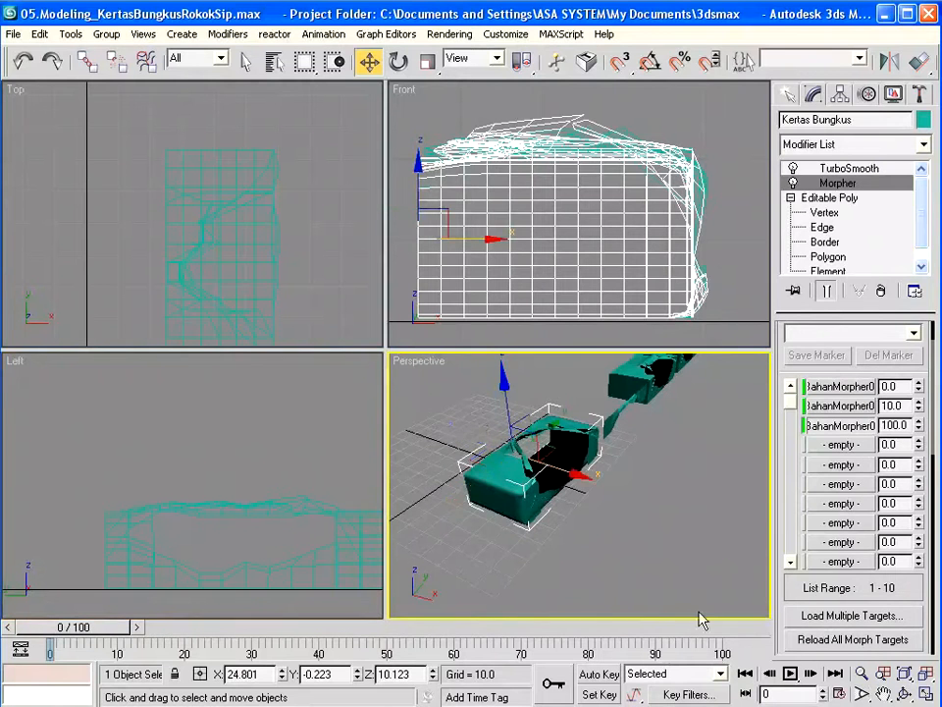
click(904, 693)
drag(687, 530, 746, 628)
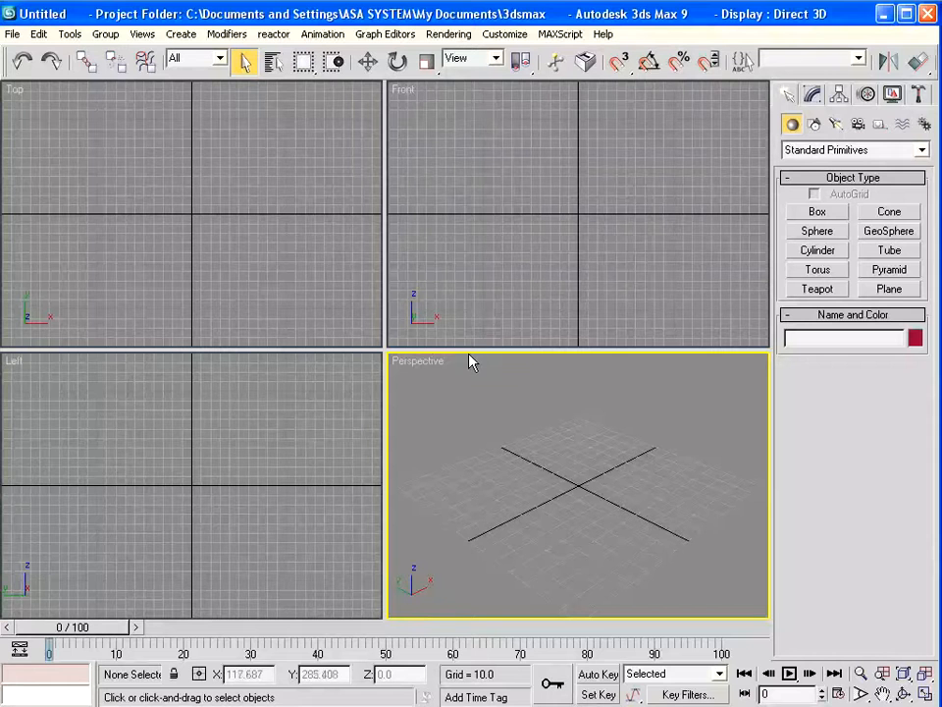
- Open the recent scene file 06.Morpher_MembuatBahanMorpher.max
click(13, 33)
mouse_move(59, 100)
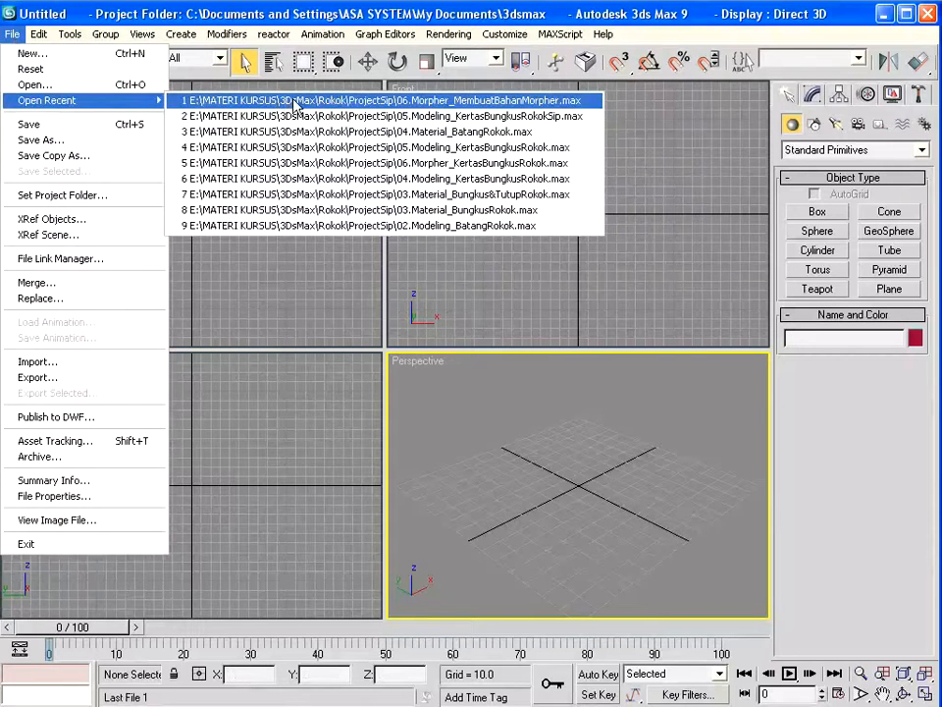
click(294, 102)
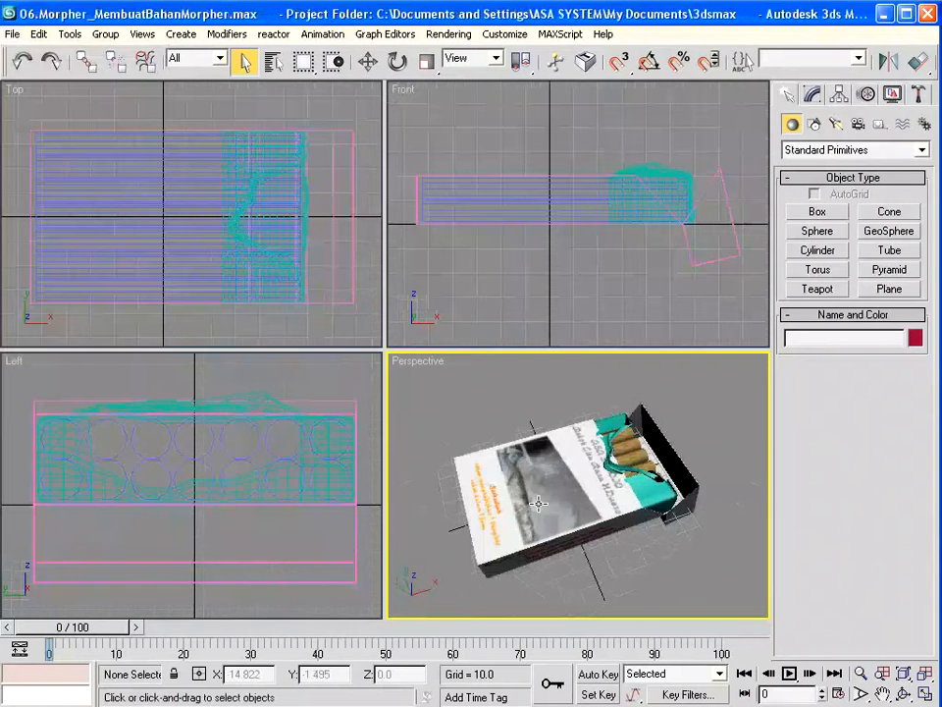
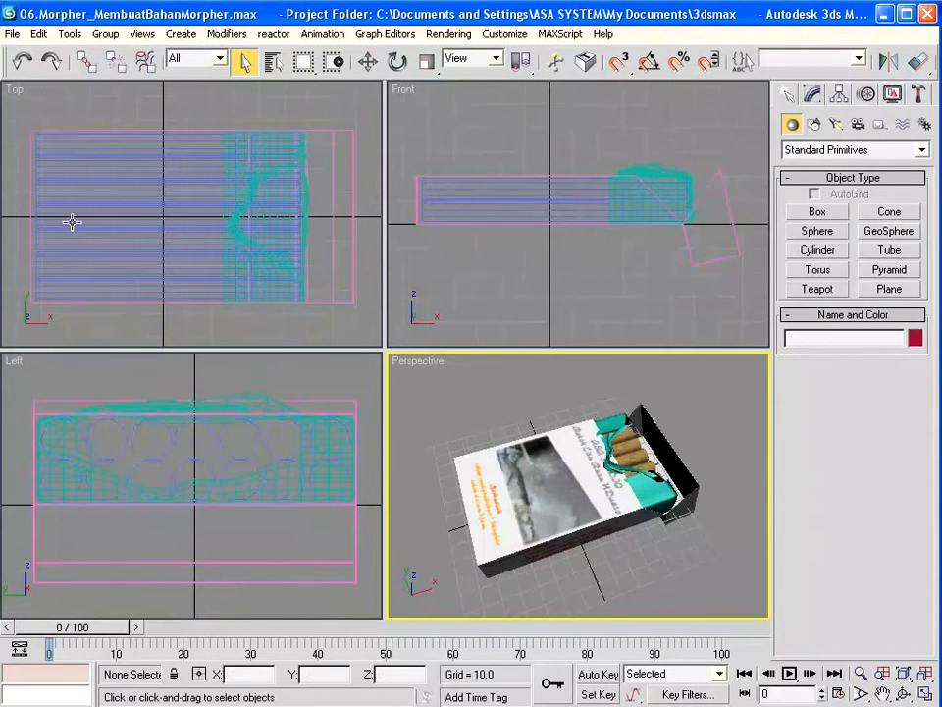
- Create a plane about 150 by 94 units around the cigarette pack in the Top view, with one length and one width segment
click(889, 291)
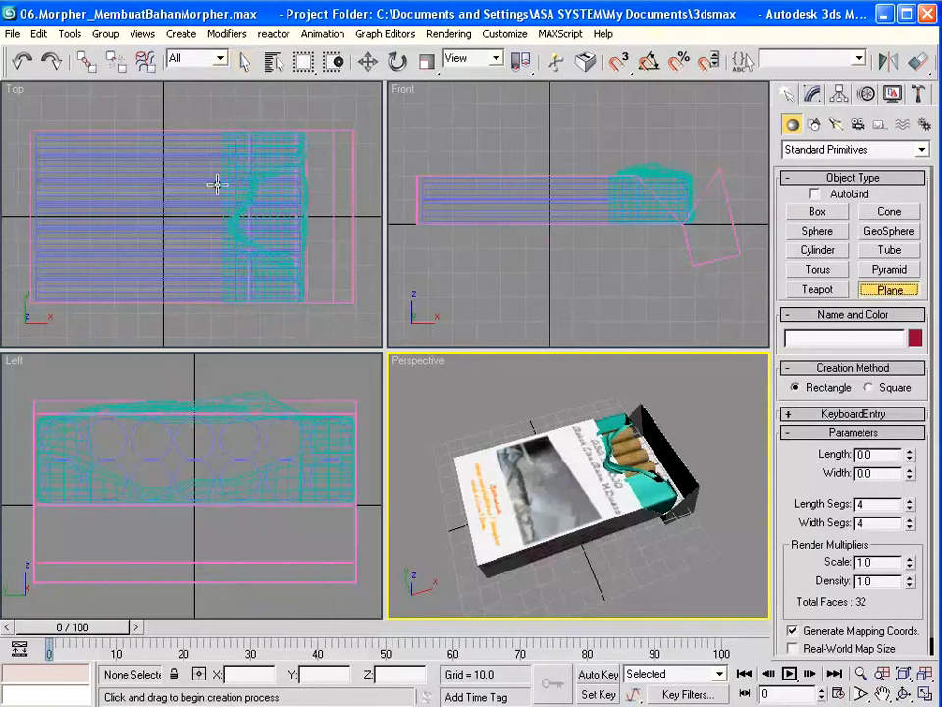
drag(15, 110, 377, 338)
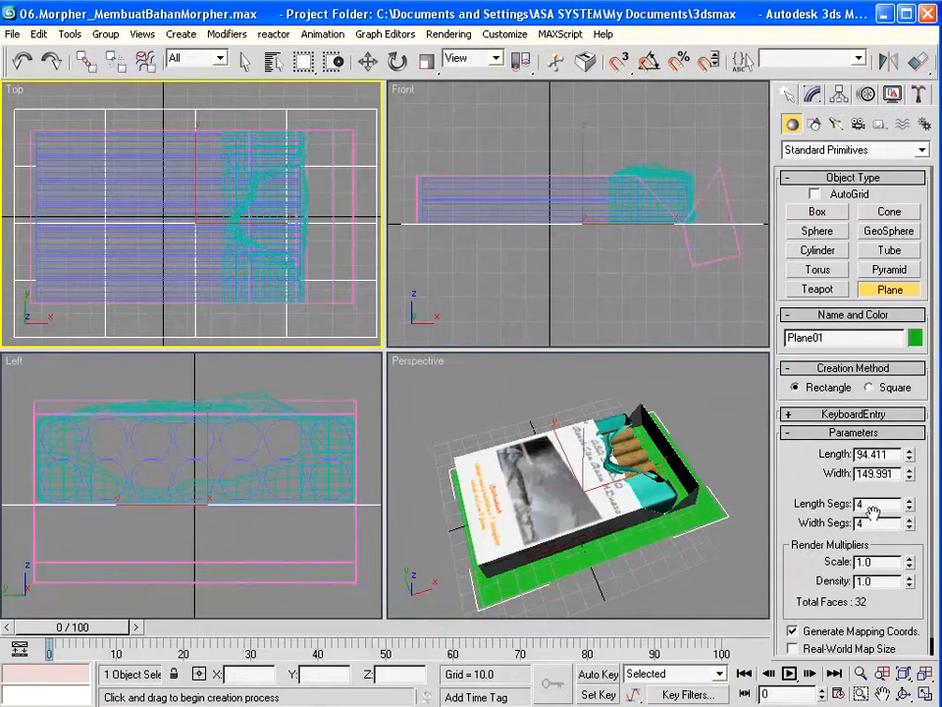
drag(876, 507, 852, 610)
text(1)
drag(889, 525, 800, 522)
text(1)
key(Return)
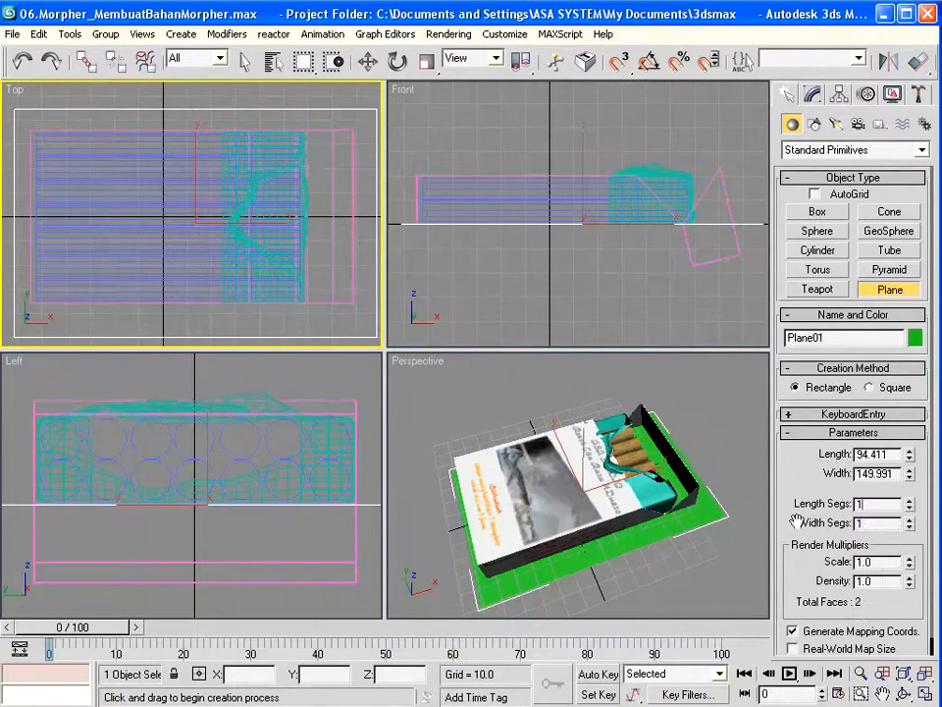
- Scale the plane up uniformly to about 4388 percent so it forms a large floor around the pack
click(426, 63)
drag(195, 215, 224, 21)
drag(182, 236, 196, 5)
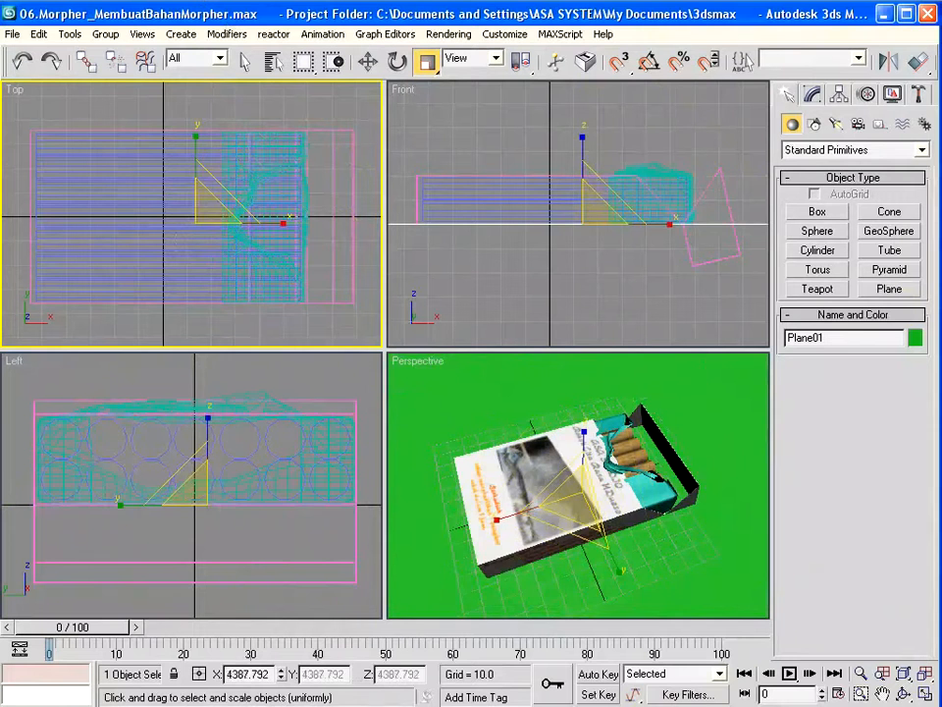
click(860, 694)
drag(564, 461, 563, 580)
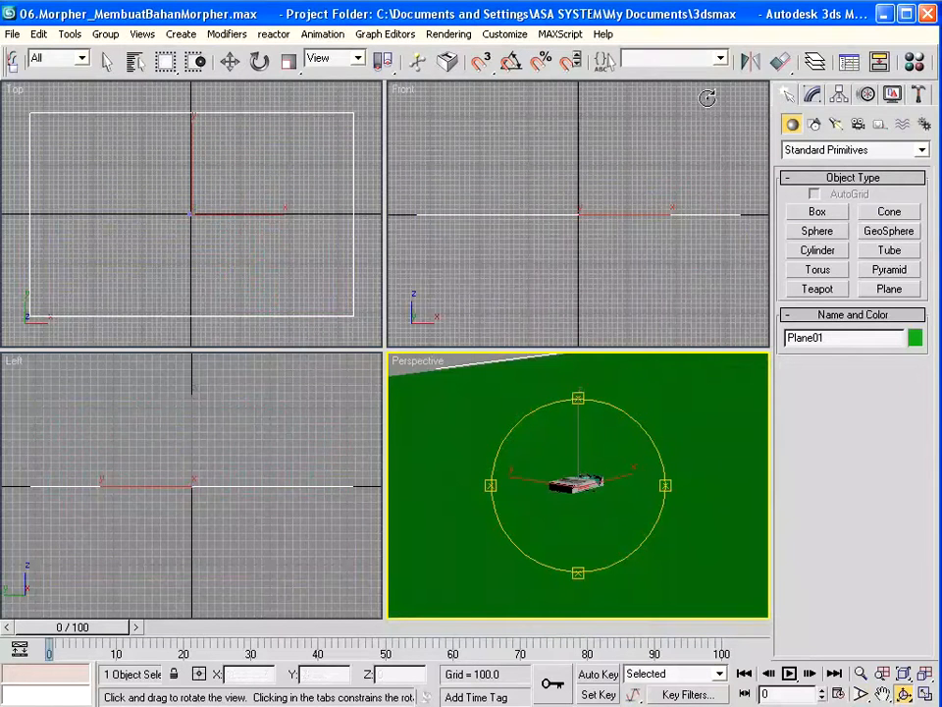
- Open the Material Editor and choose a Bitmap as the diffuse map of the second sample material
drag(716, 70, 553, 69)
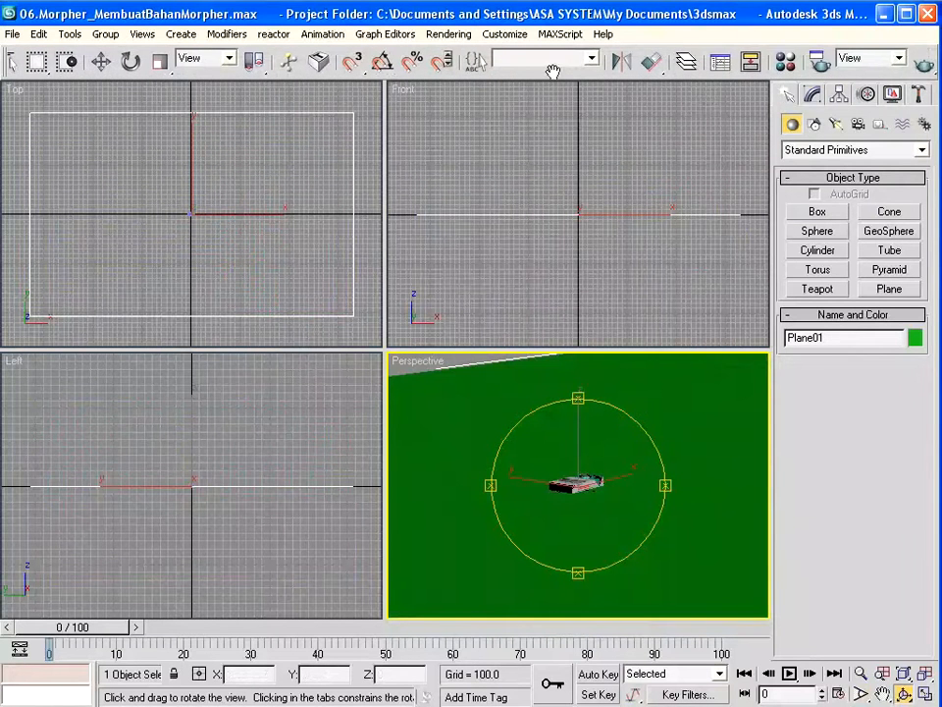
click(785, 61)
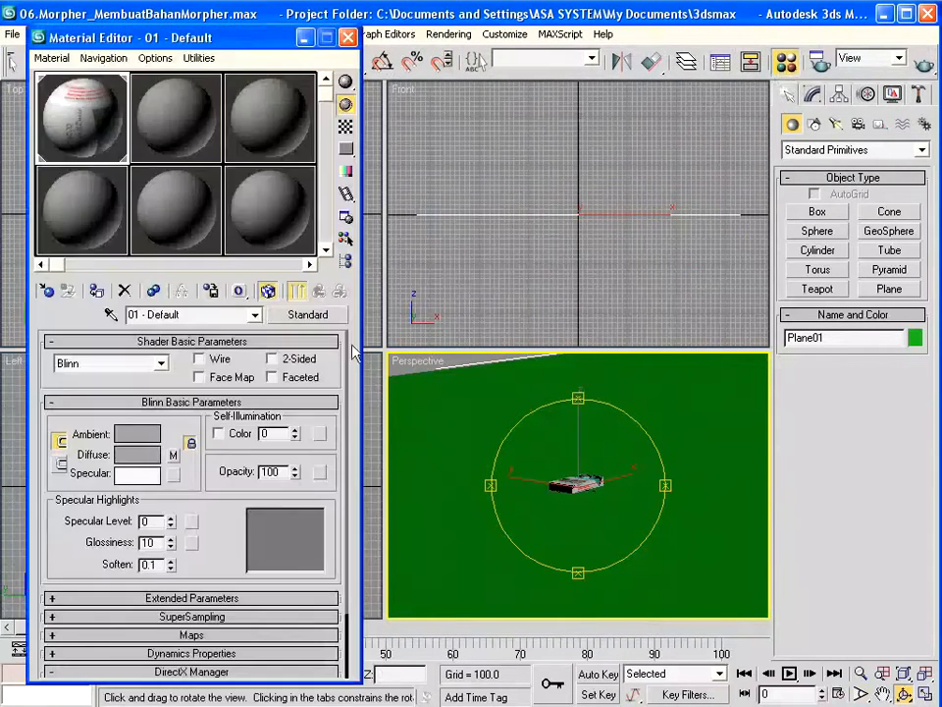
click(171, 130)
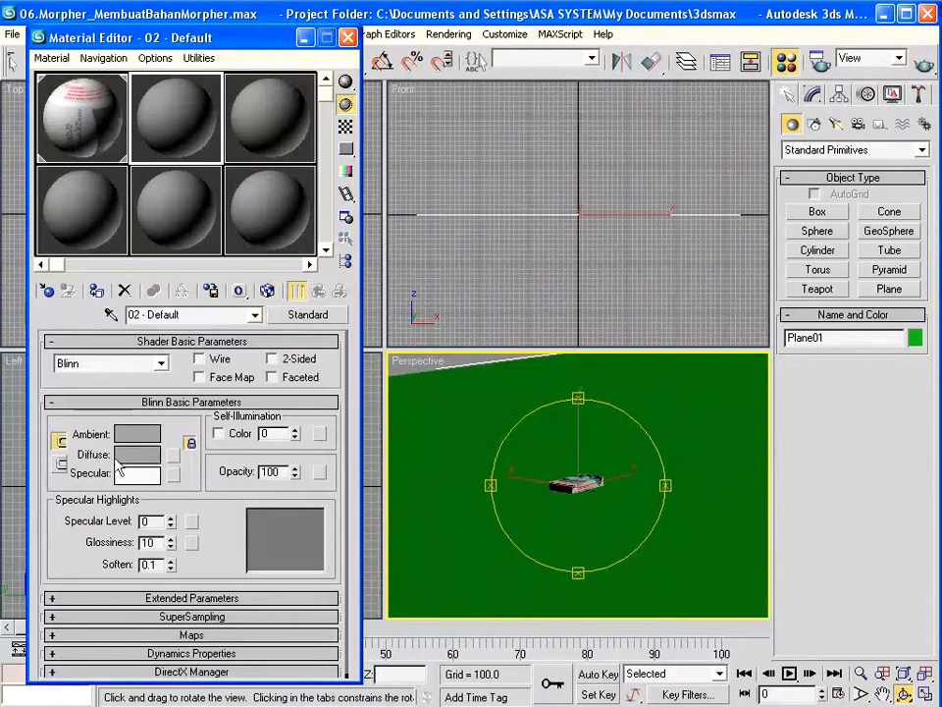
click(173, 456)
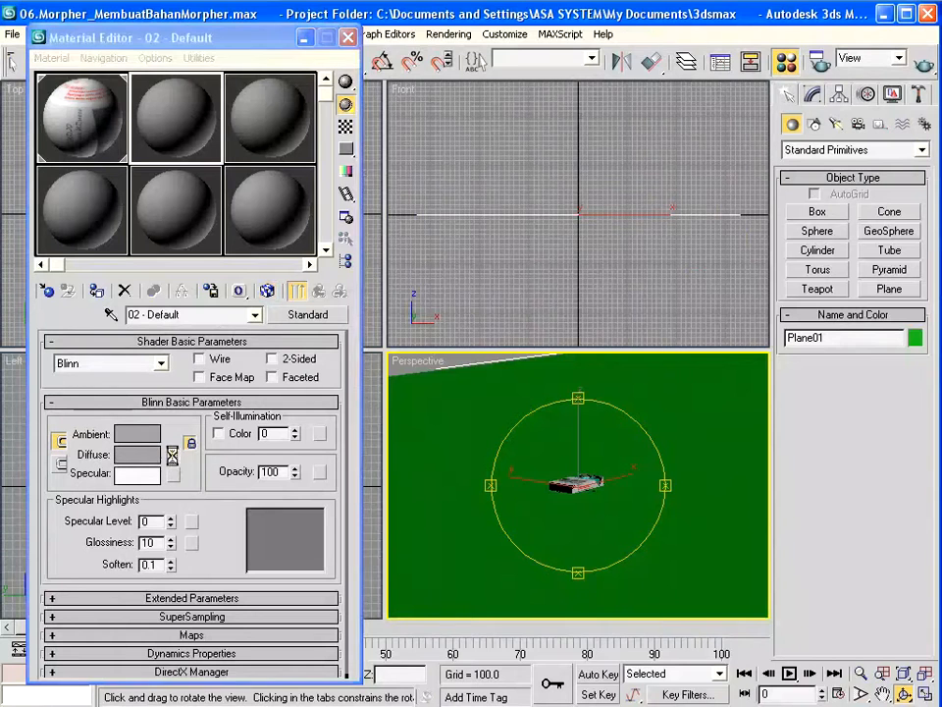
drag(489, 50, 503, 41)
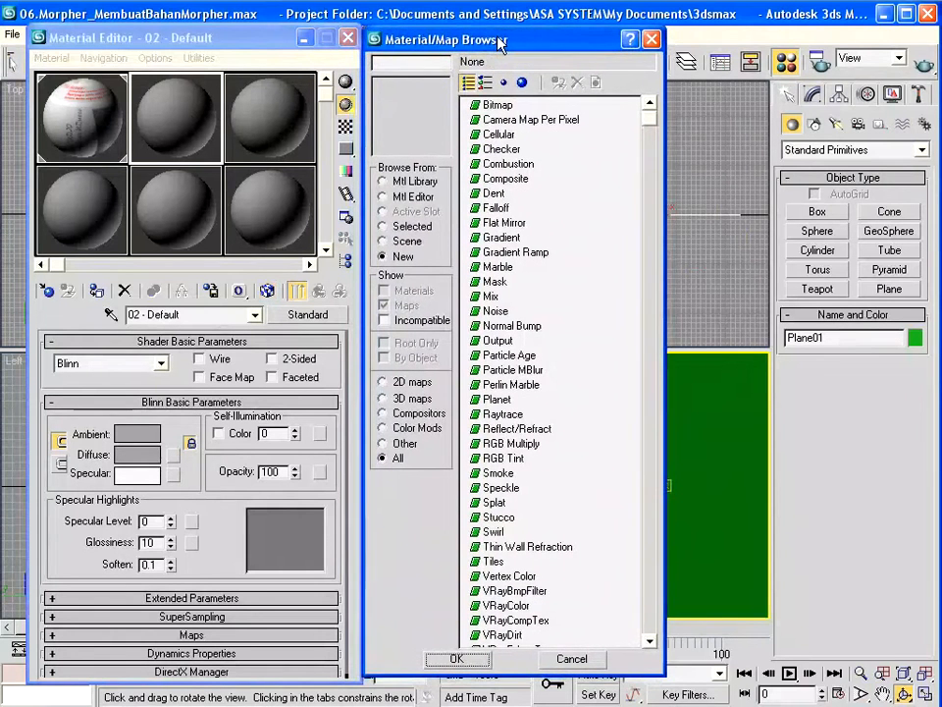
click(495, 107)
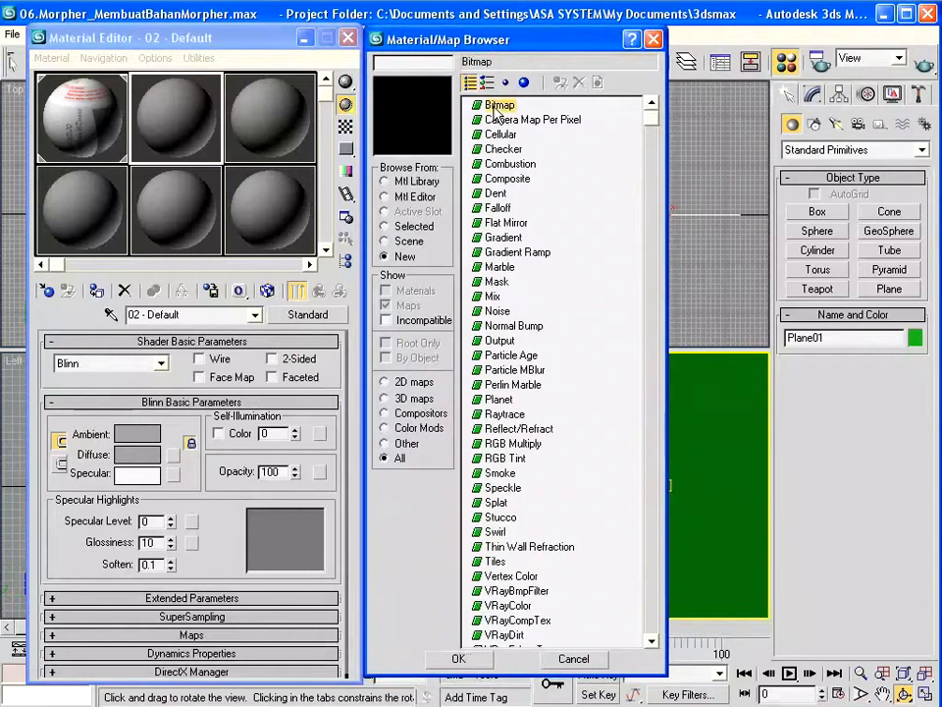
click(461, 661)
- Load the Lantai image from the MATERI KURSUS\3DsMax\Rokok\Image folder on drive E as the diffuse bitmap
click(140, 122)
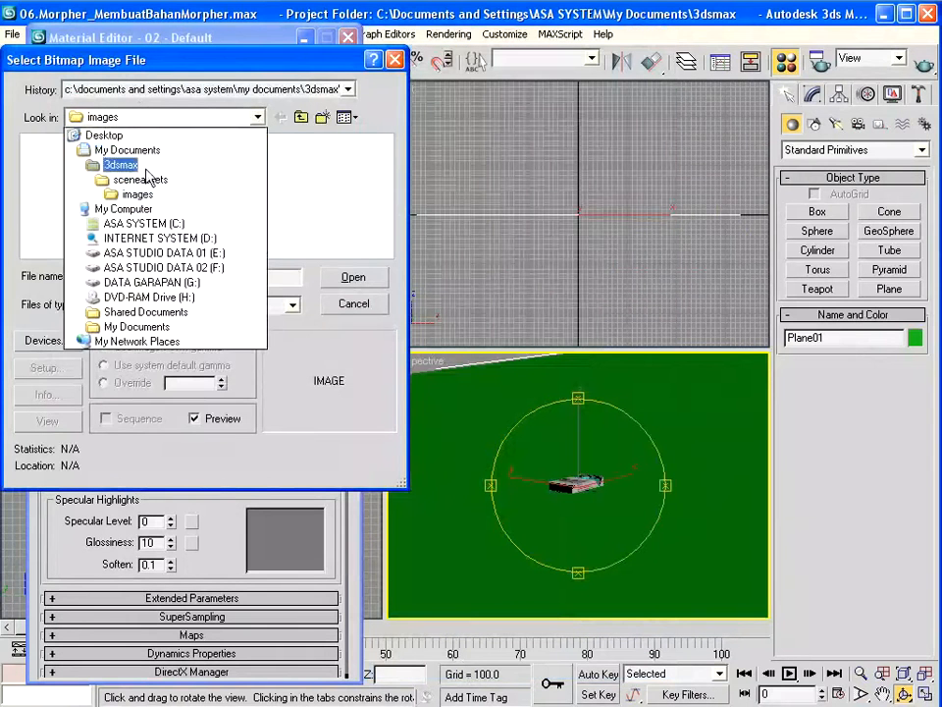
click(167, 260)
drag(114, 259, 263, 259)
double_click(258, 144)
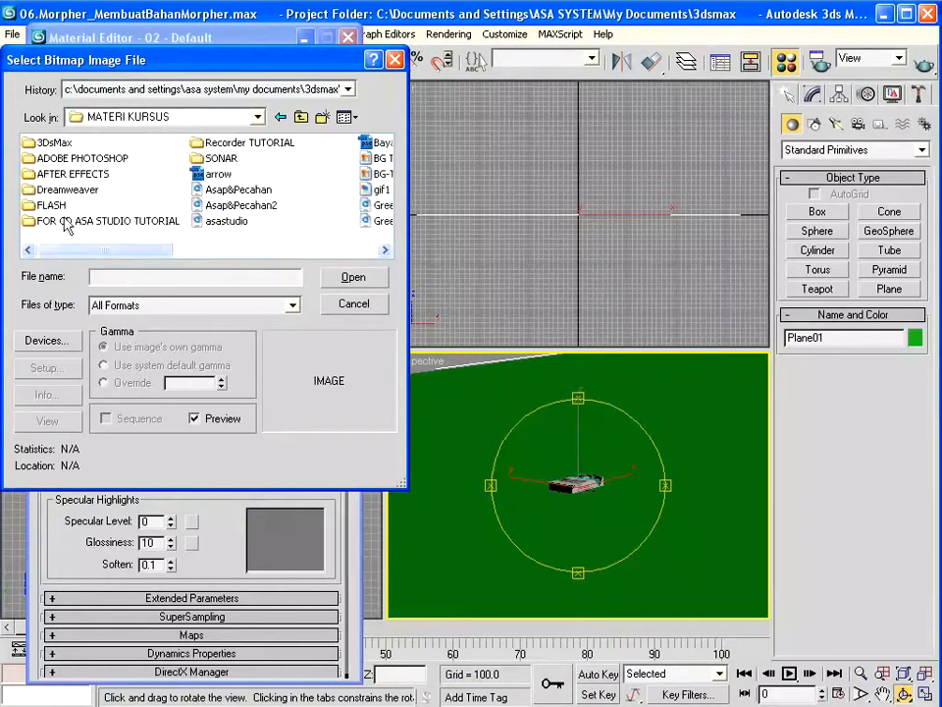
double_click(42, 147)
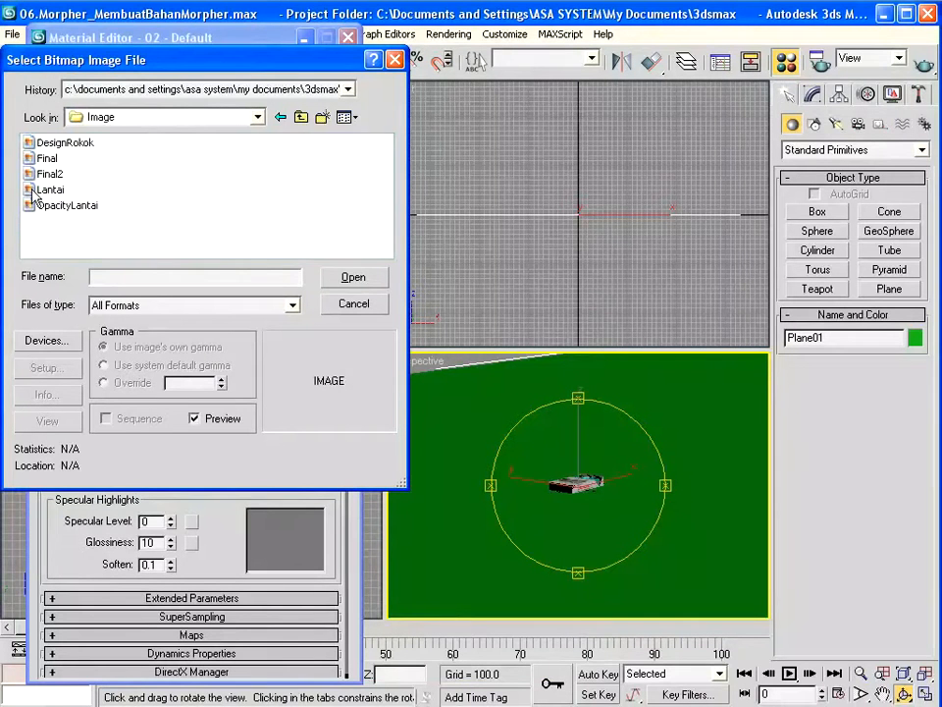
click(50, 189)
click(352, 278)
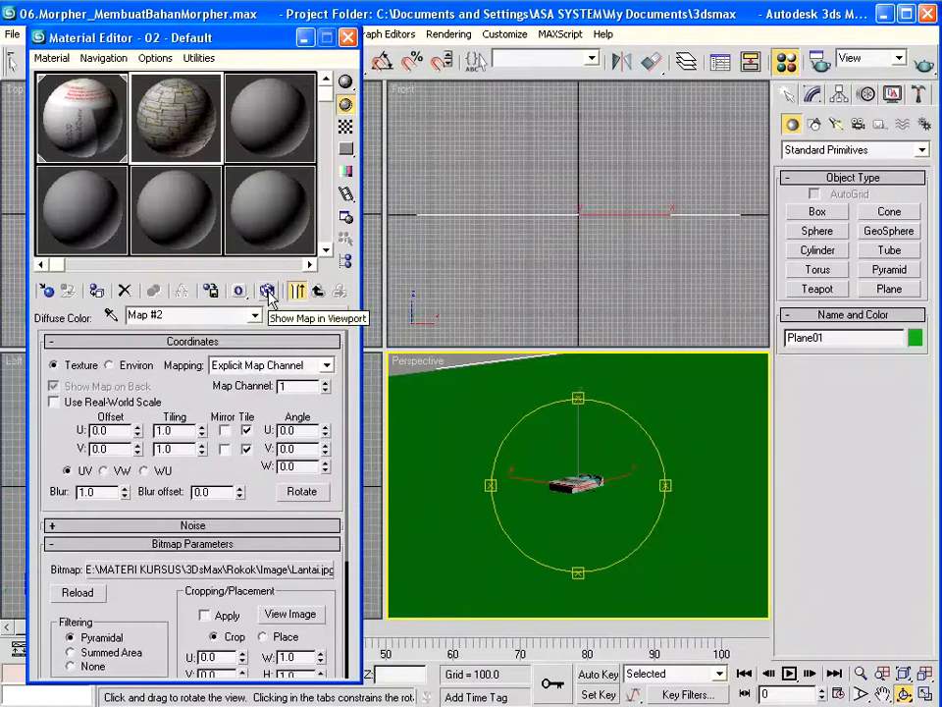
- Show the Lantai map in the viewport and assign the material to the floor plane
click(267, 292)
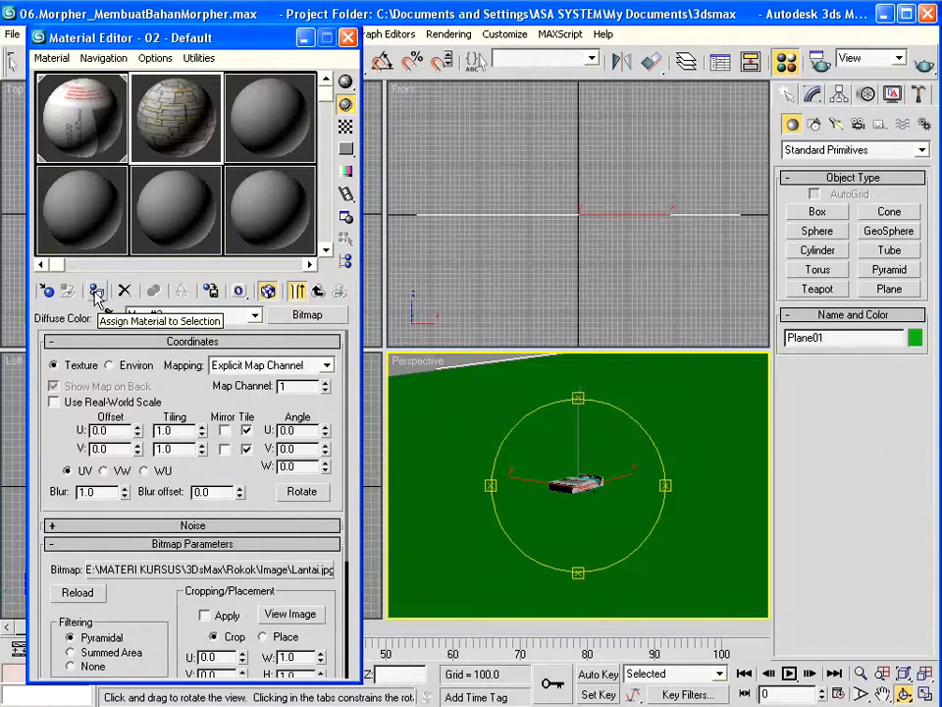
click(96, 291)
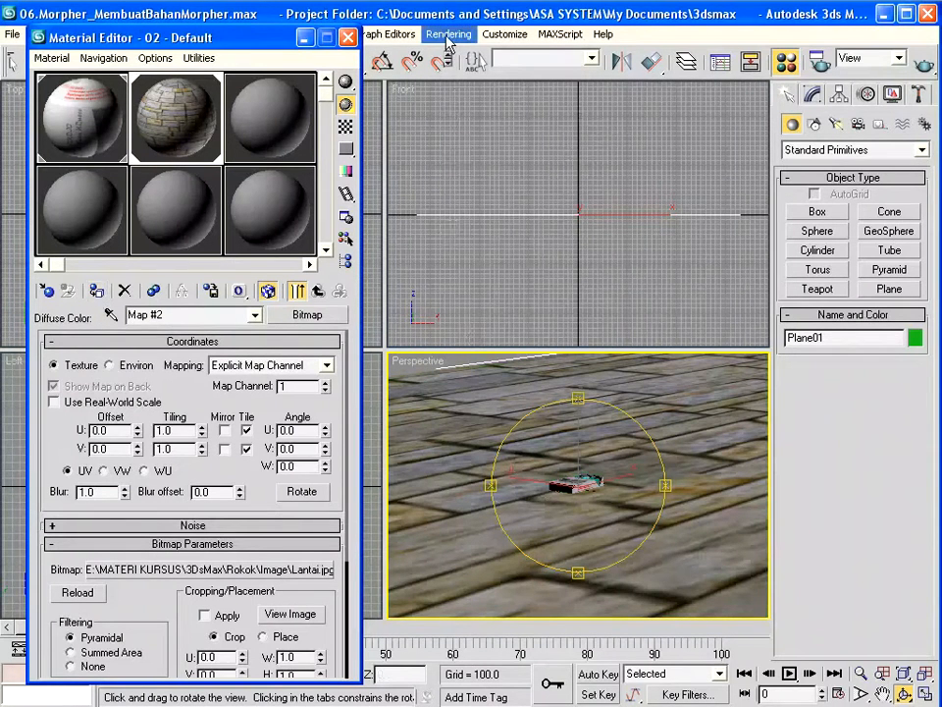
- Test-render the Perspective view at 640 by 480 to check the floor texture, leaving the render settings open
click(447, 37)
click(456, 51)
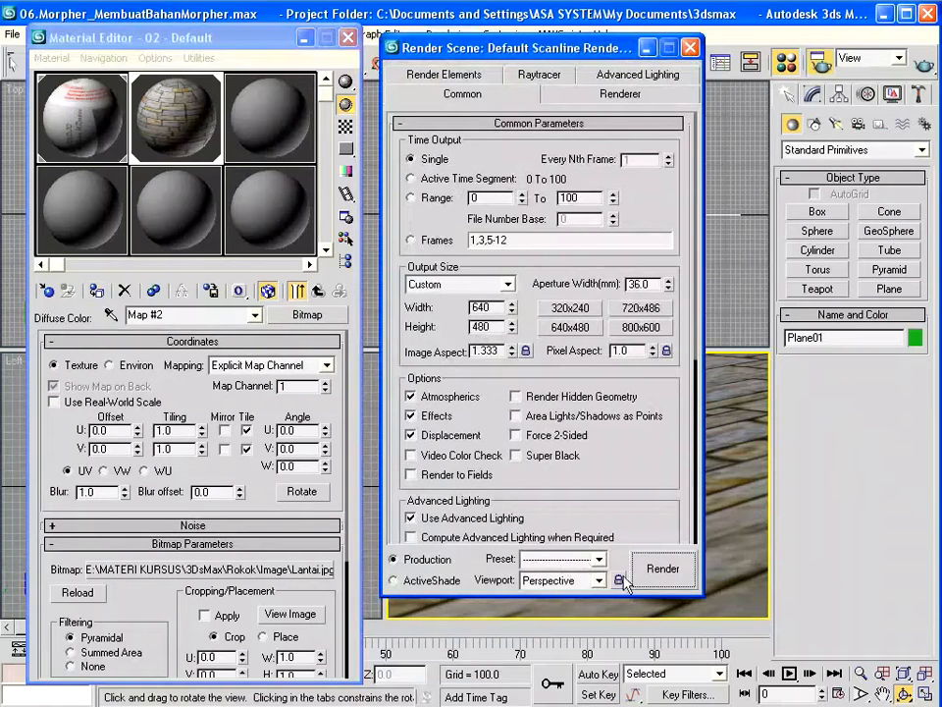
click(663, 578)
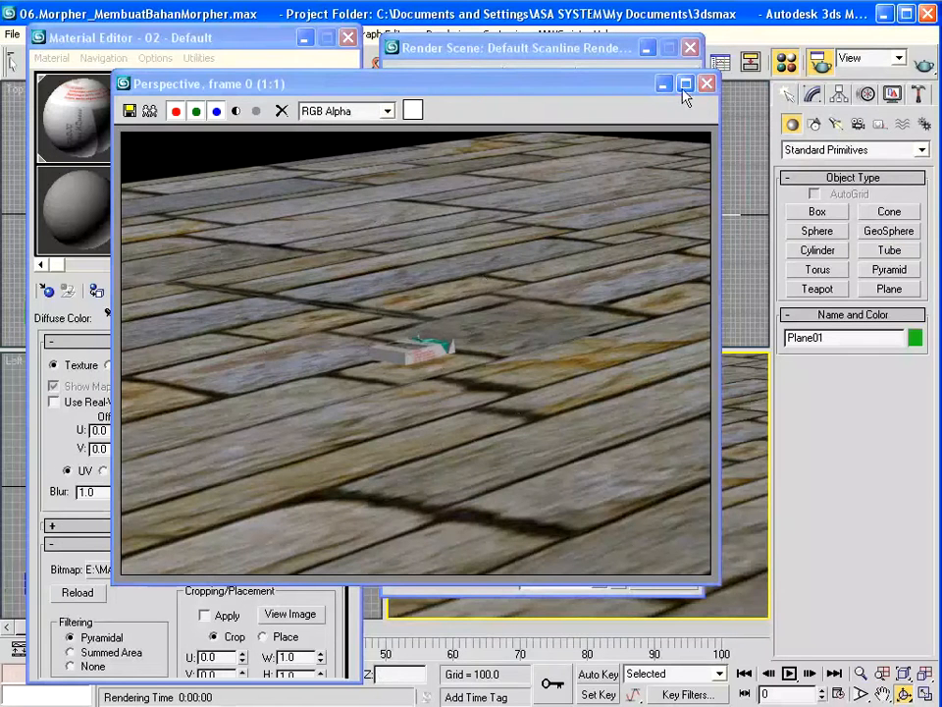
click(707, 84)
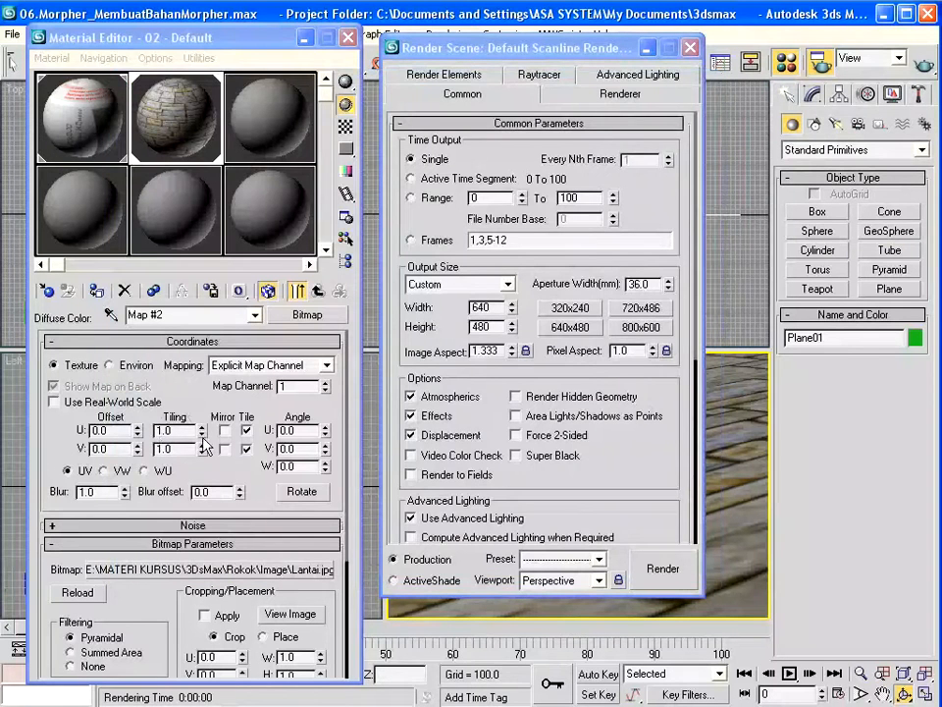
- Set the floor map's U and V tiling to 12
drag(178, 431, 106, 430)
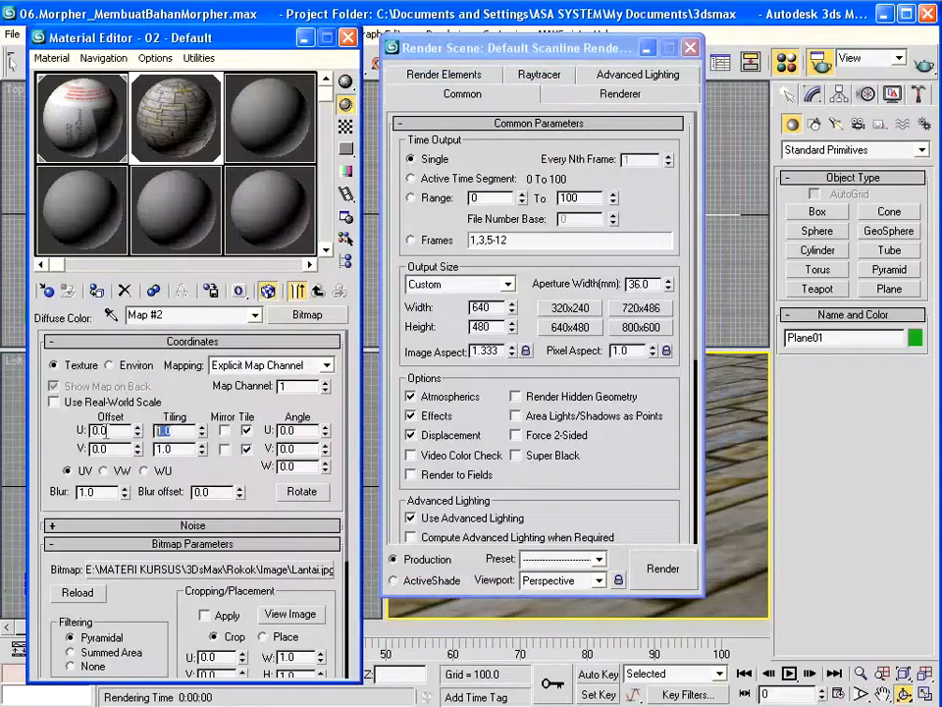
text(12)
key(Tab)
text(12)
key(Return)
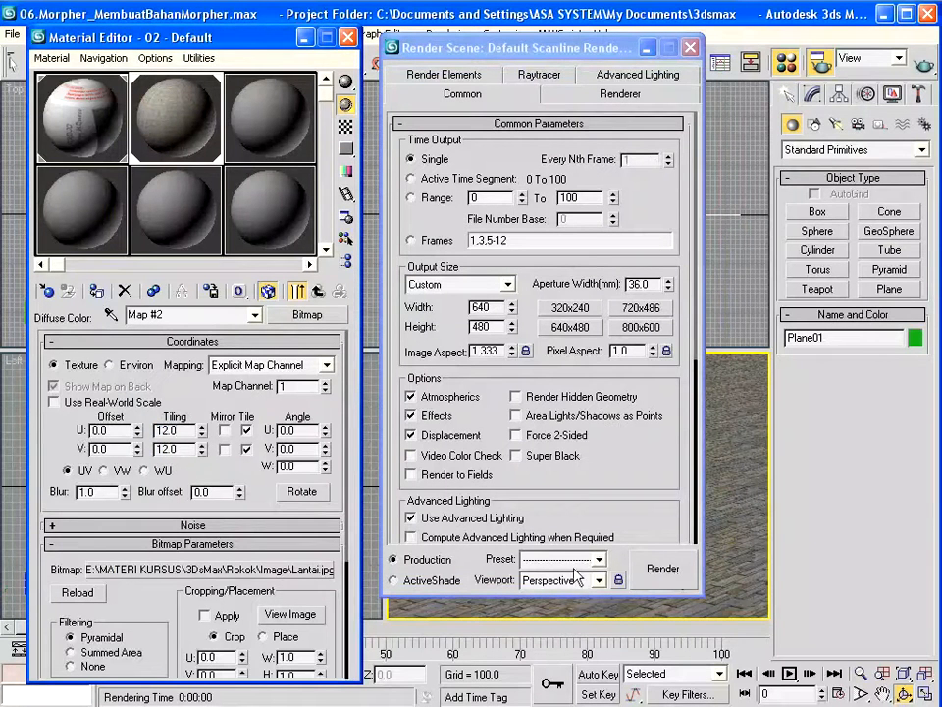
- Render the Perspective view again to examine the tile size relative to the cigarette pack
click(658, 572)
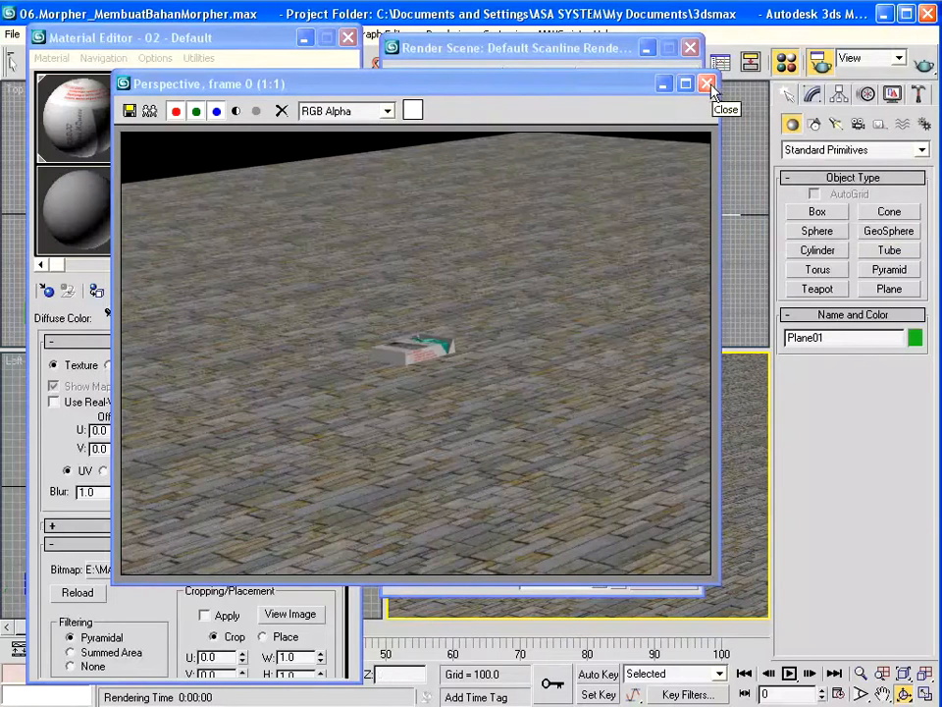
drag(526, 94, 591, 108)
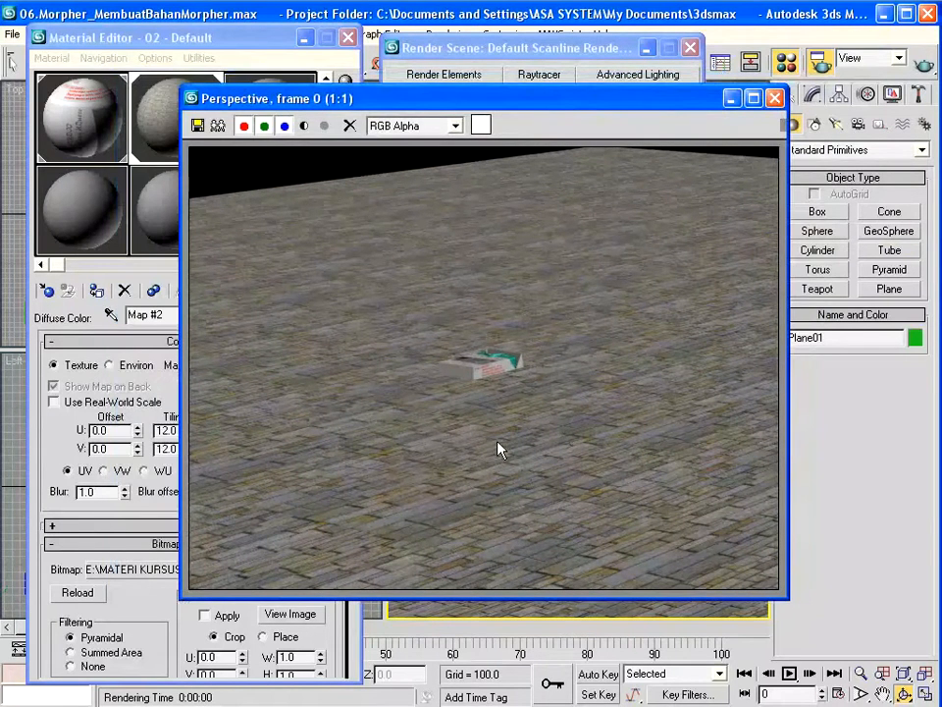
click(775, 98)
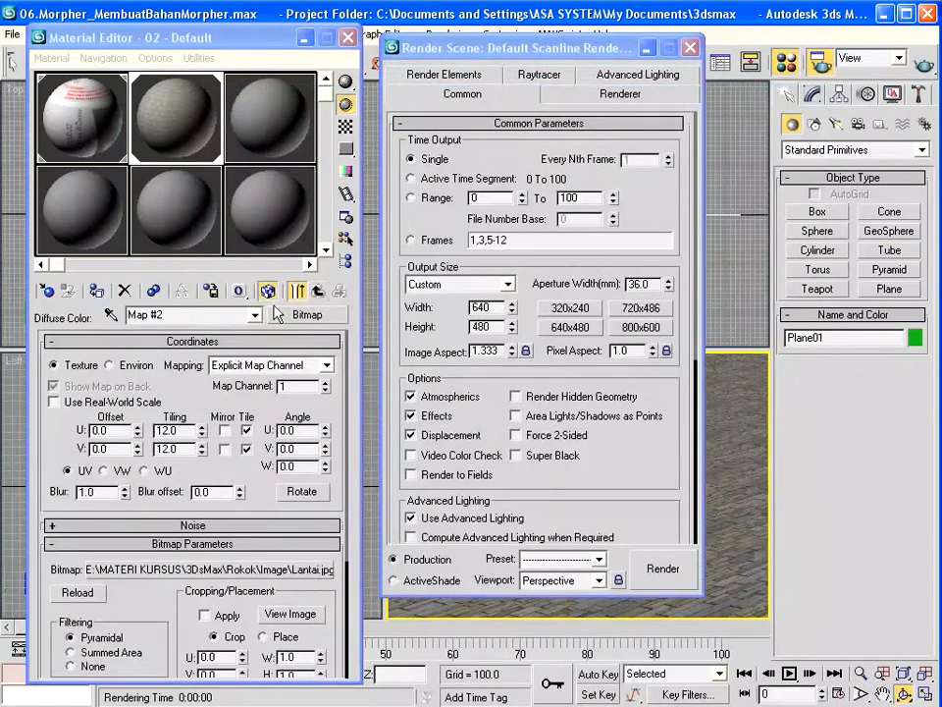
- Return to the floor material's main settings and load the OpacityLantai image as its opacity bitmap
click(318, 291)
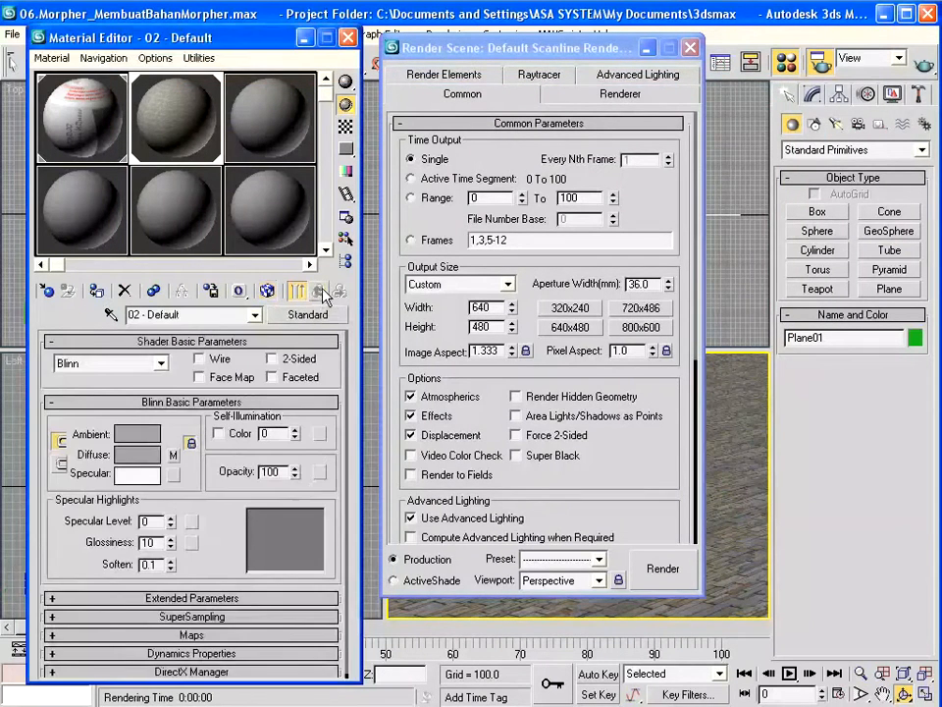
click(321, 475)
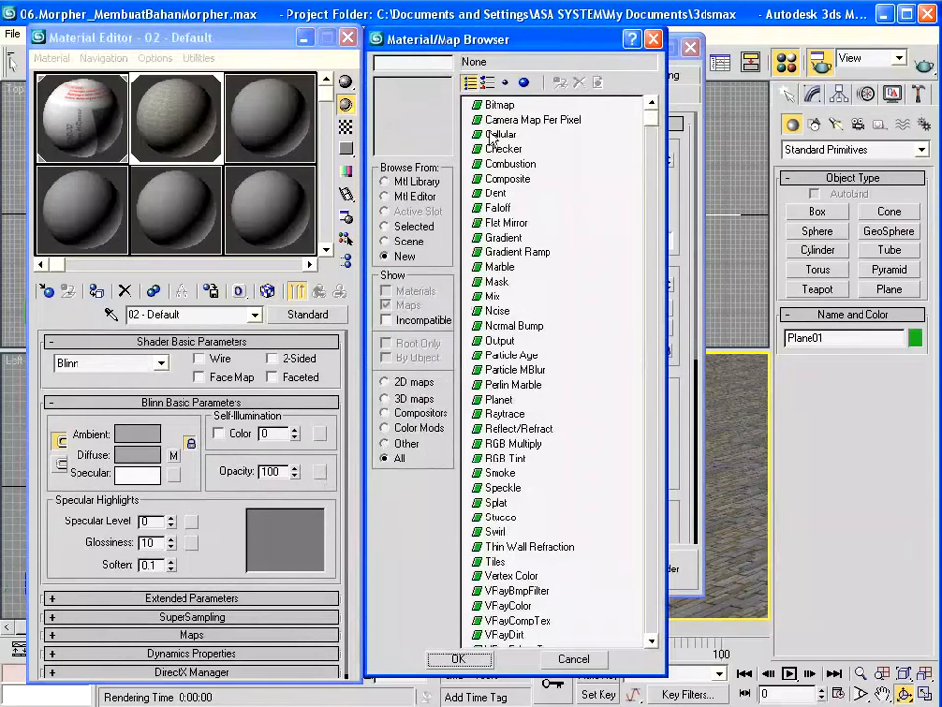
click(499, 104)
click(457, 659)
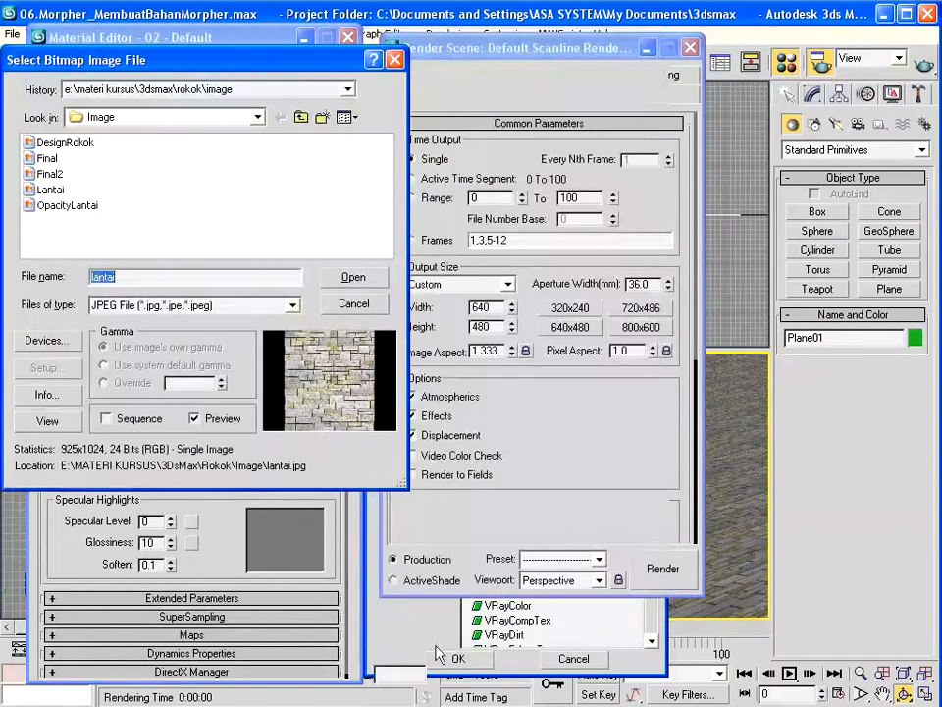
click(65, 206)
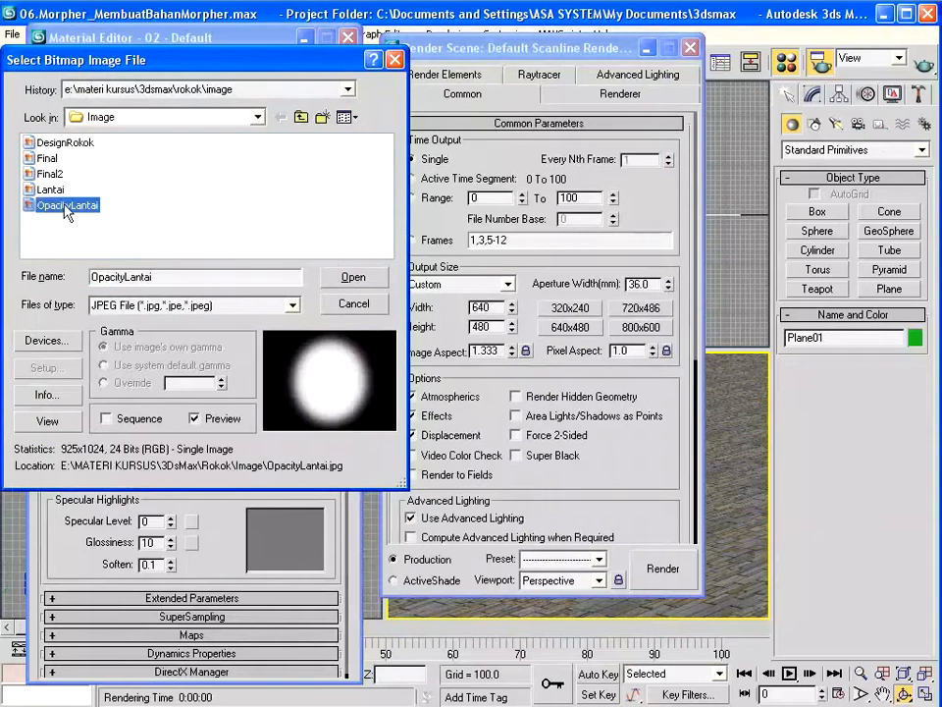
click(355, 278)
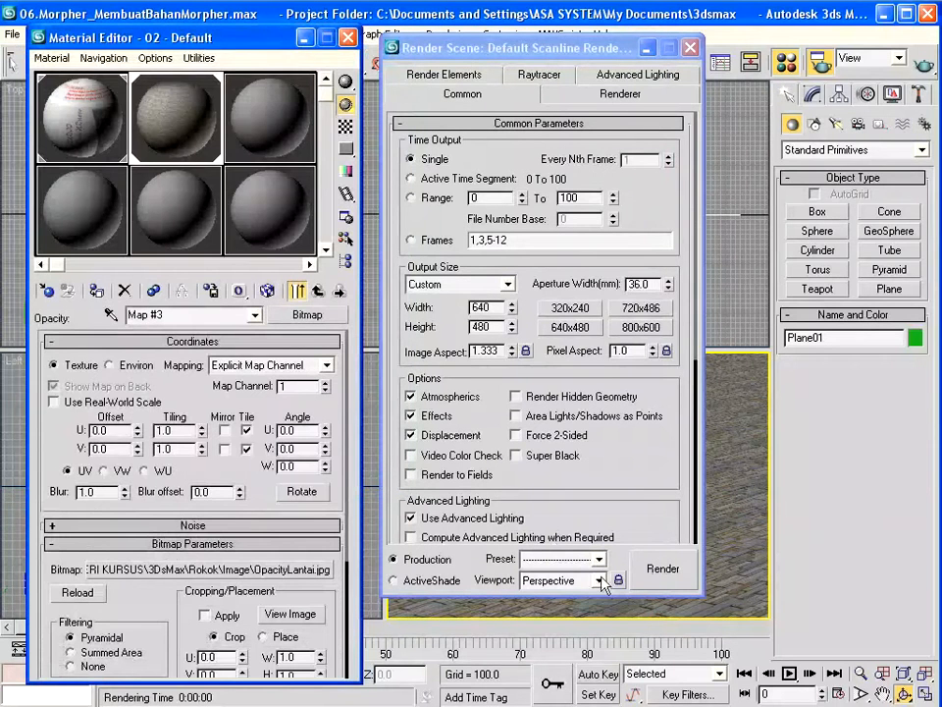
- Render the Perspective view to check the floor's opacity fade, and close the rendered image and the render settings
click(665, 577)
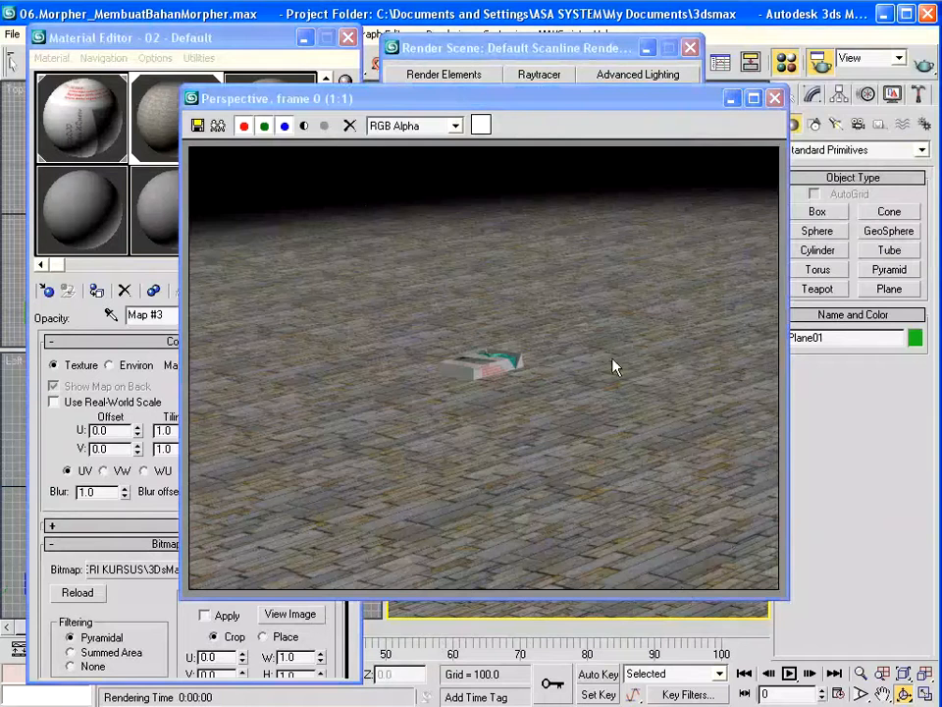
click(774, 99)
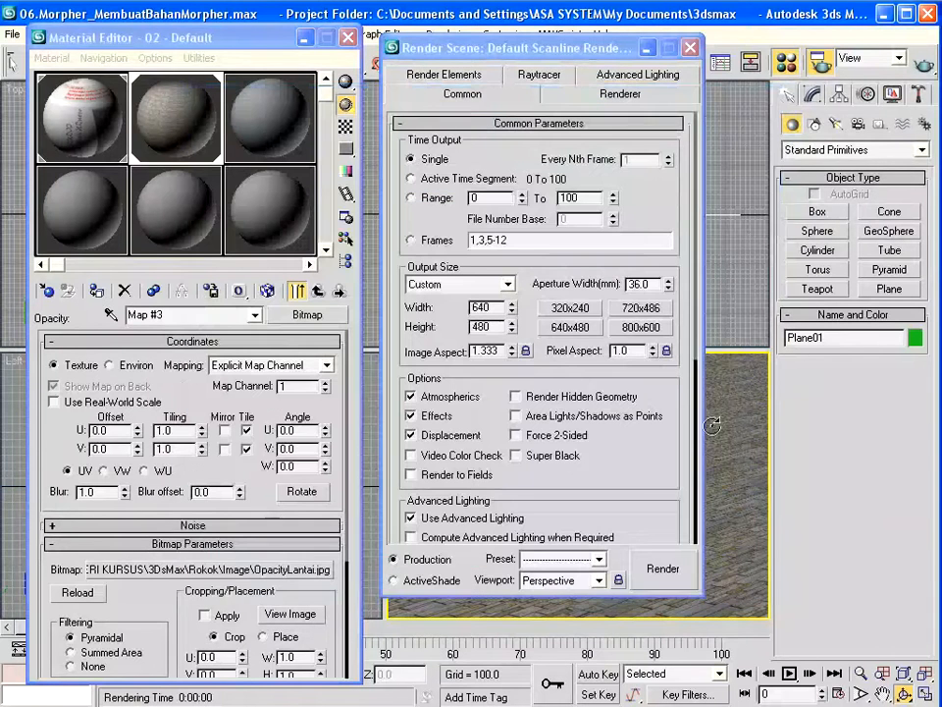
click(691, 49)
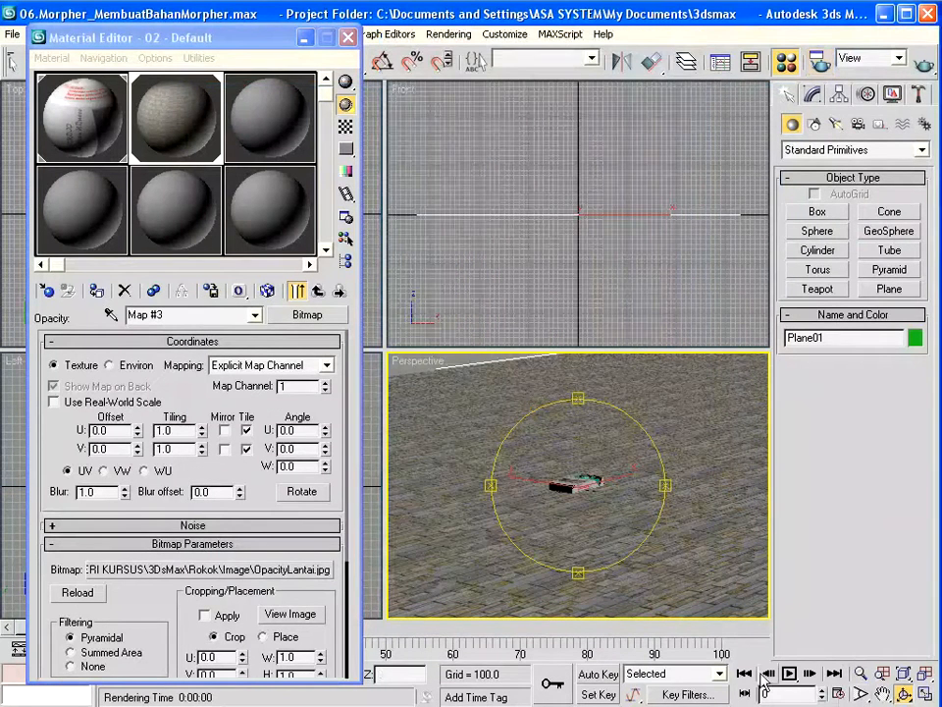
- Display the OpacityLantai map in the viewport, return to the floor material's main level and close the Material Editor
click(268, 291)
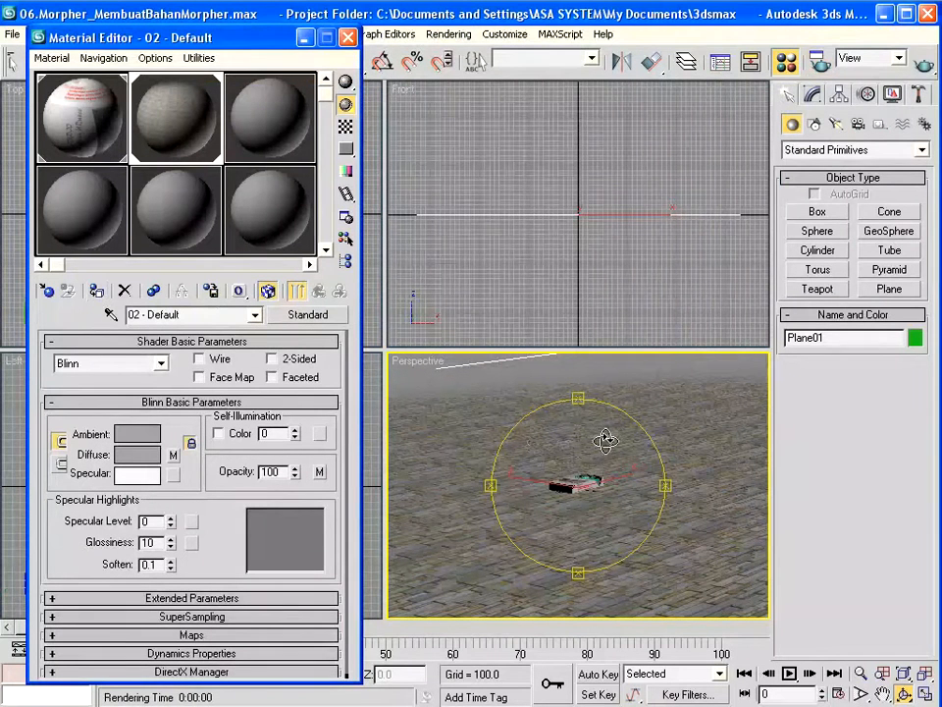
click(348, 39)
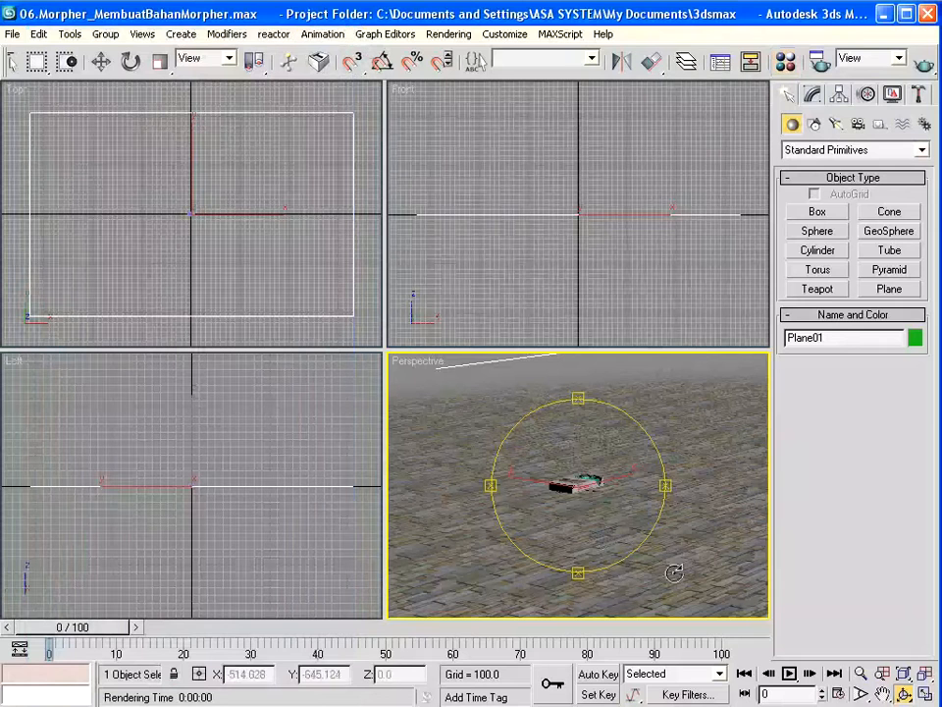
- Select Bungkus by name and test-move it about 45 units along negative X to check which parts follow, and undo the move
scroll(861, 639, up, 5)
click(861, 675)
drag(610, 263, 608, 143)
drag(606, 312, 603, 146)
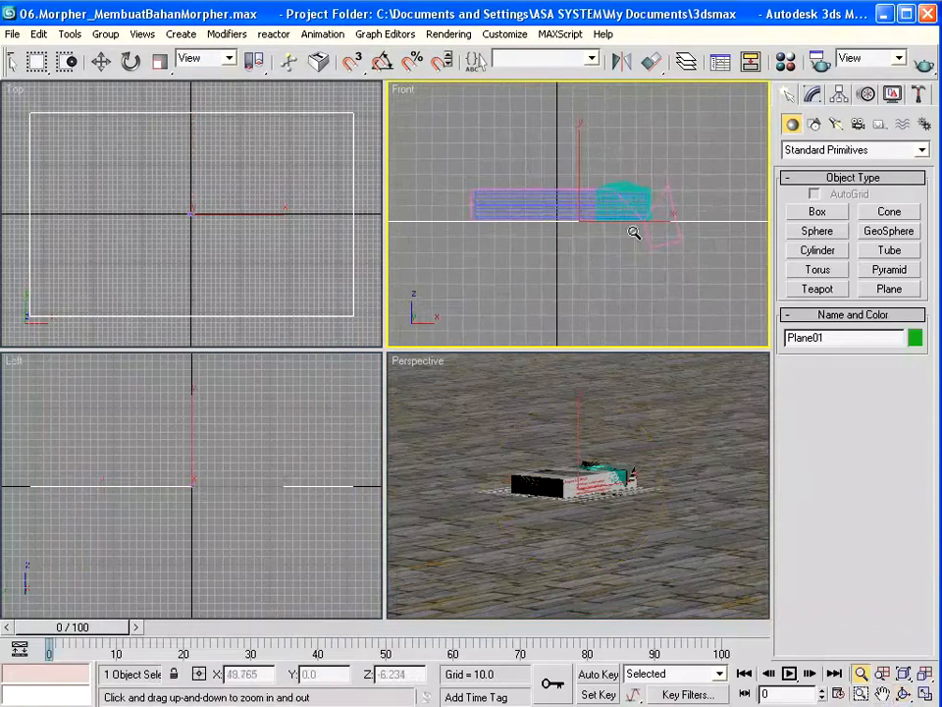
drag(652, 306, 406, 173)
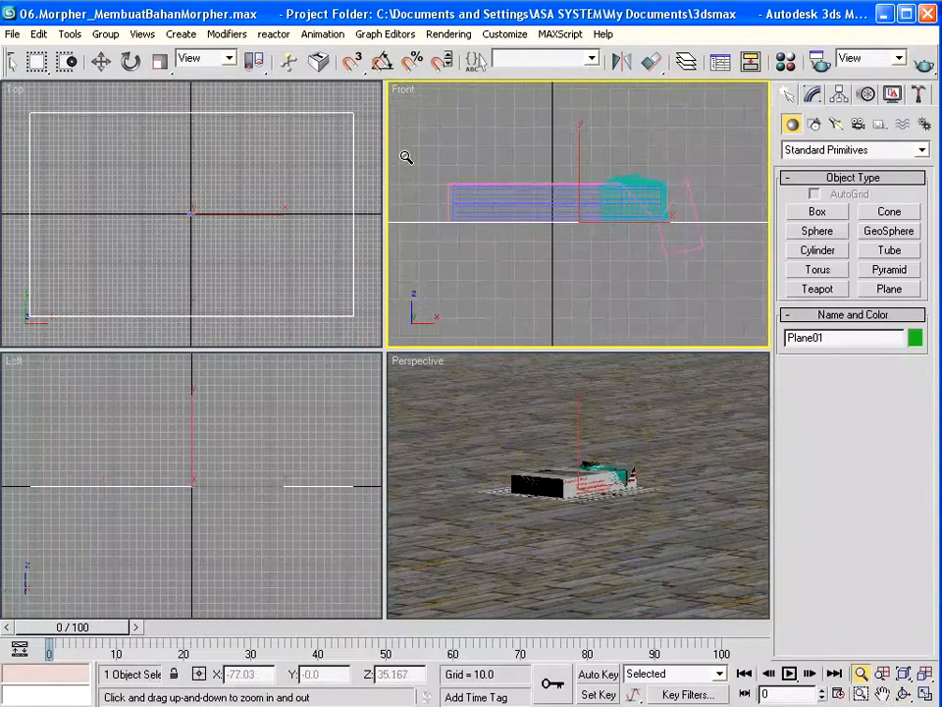
key(w)
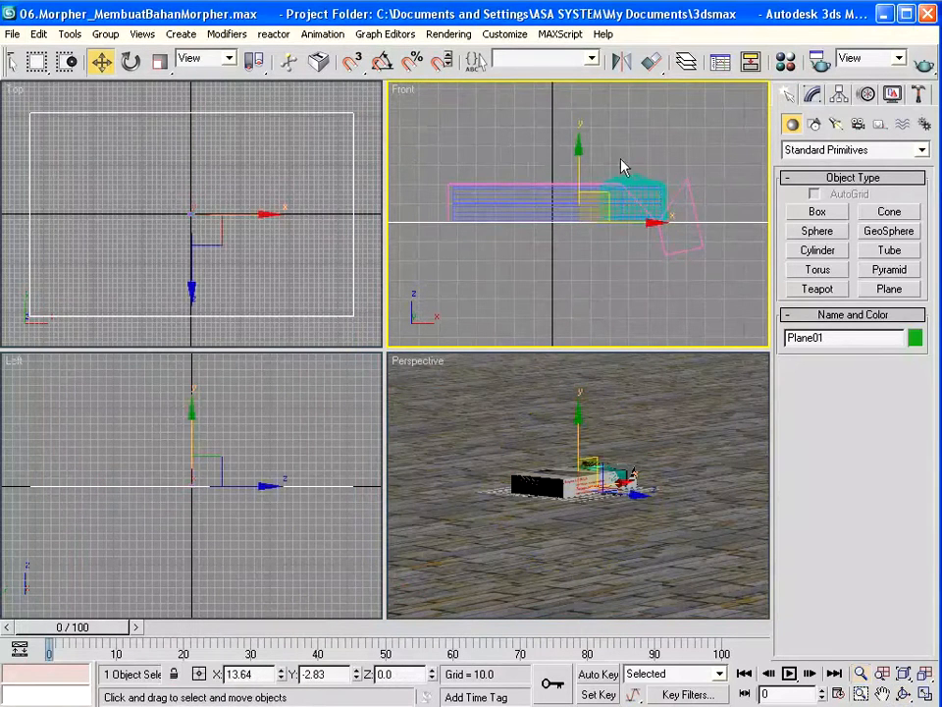
key(h)
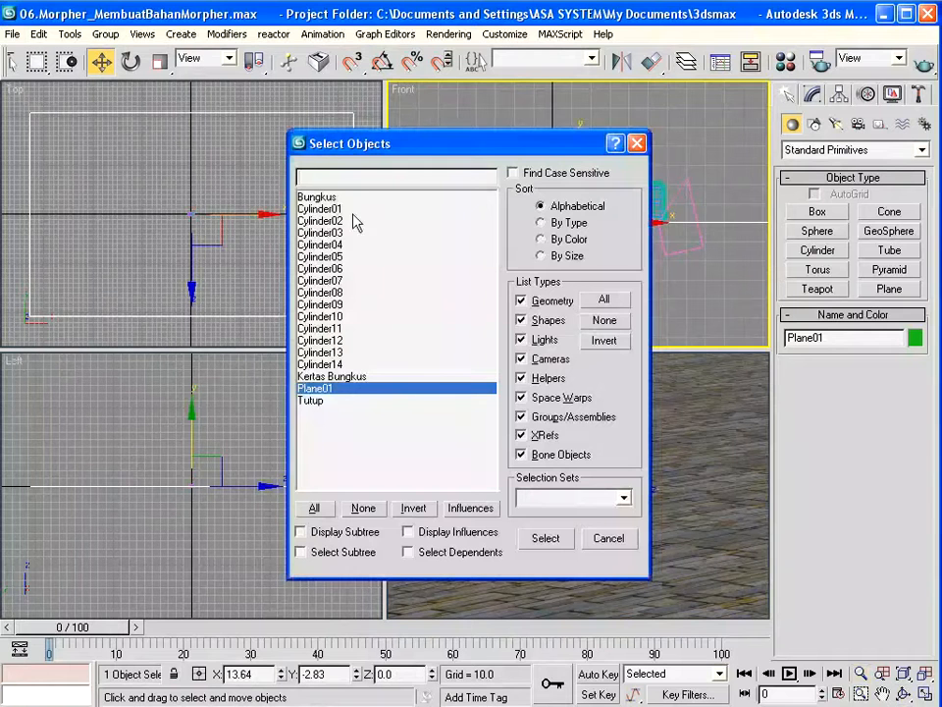
click(316, 196)
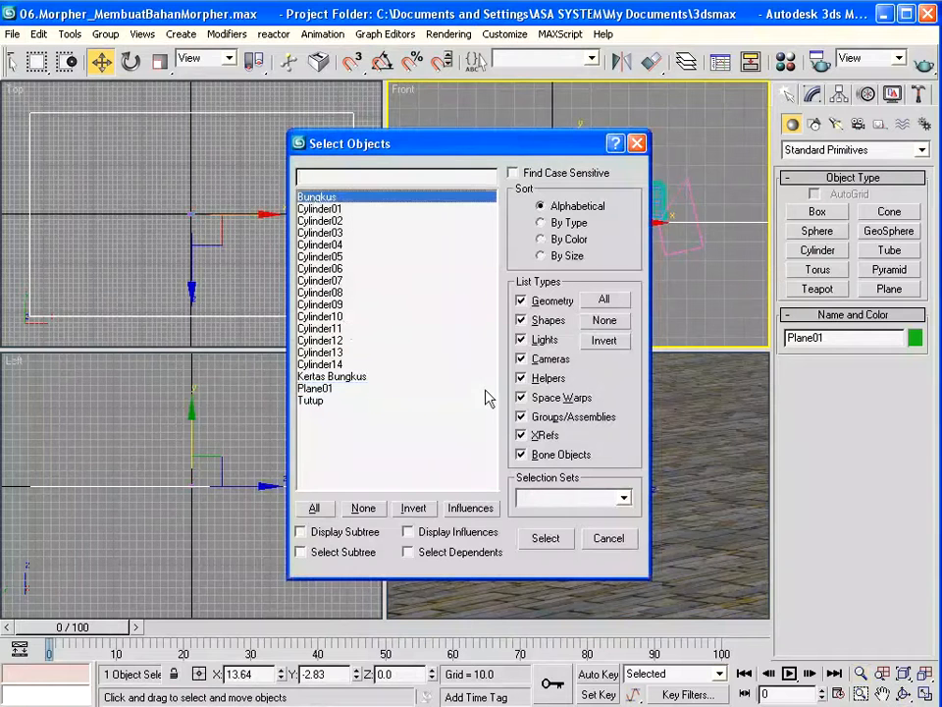
click(543, 538)
click(521, 196)
key(h)
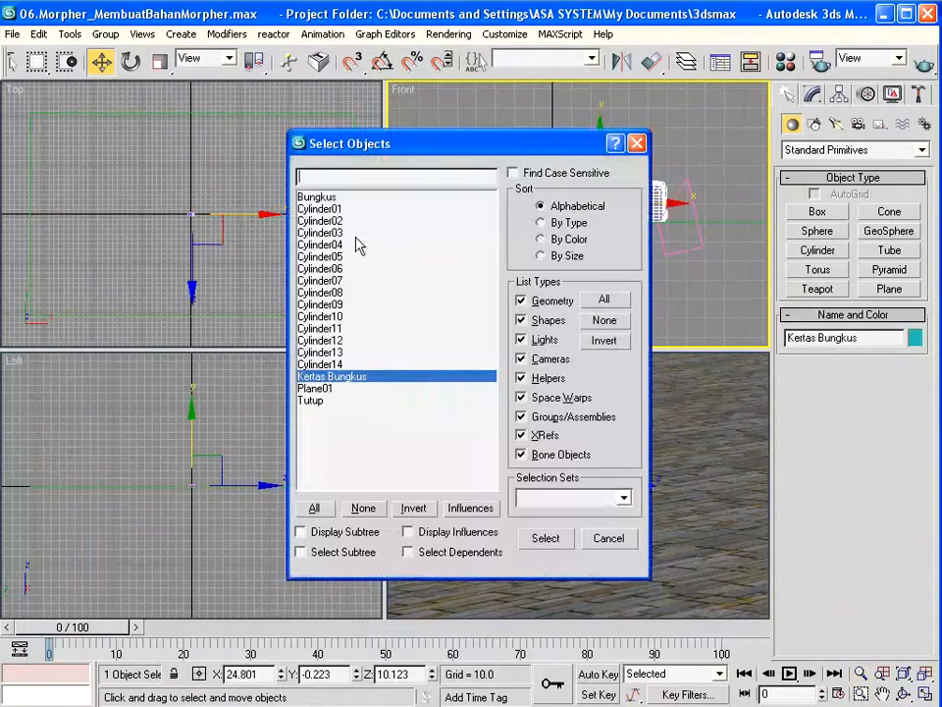
click(316, 194)
click(543, 539)
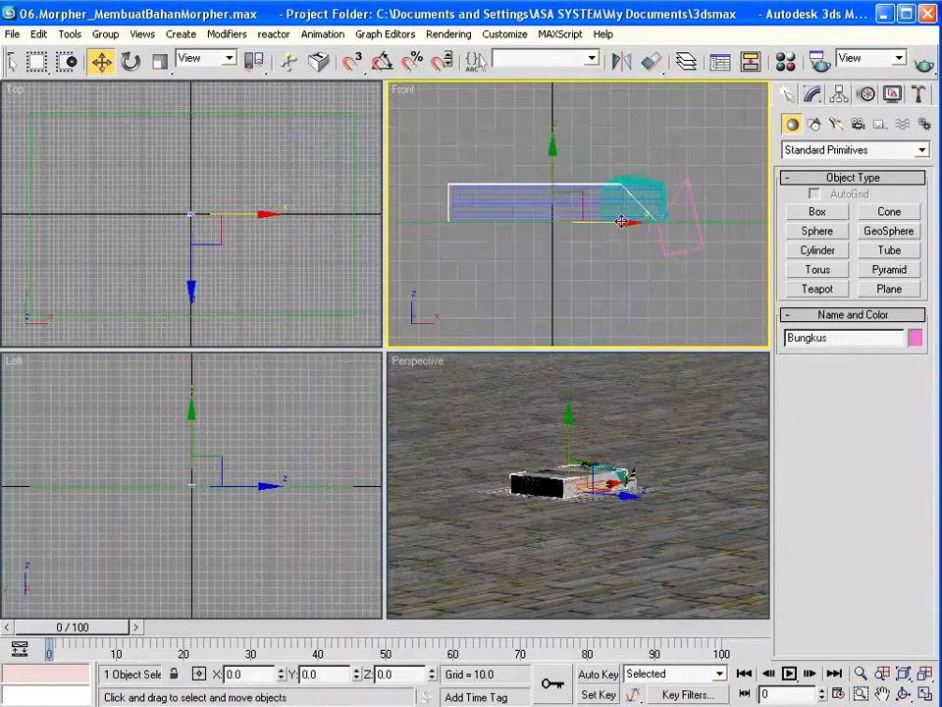
drag(623, 220, 535, 210)
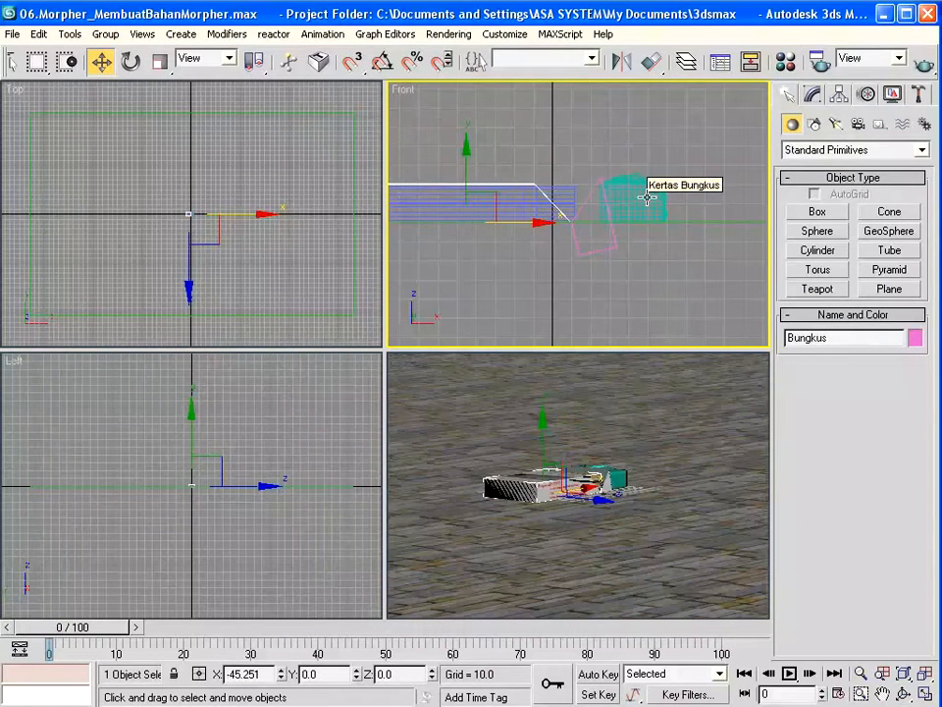
key(ctrl+z)
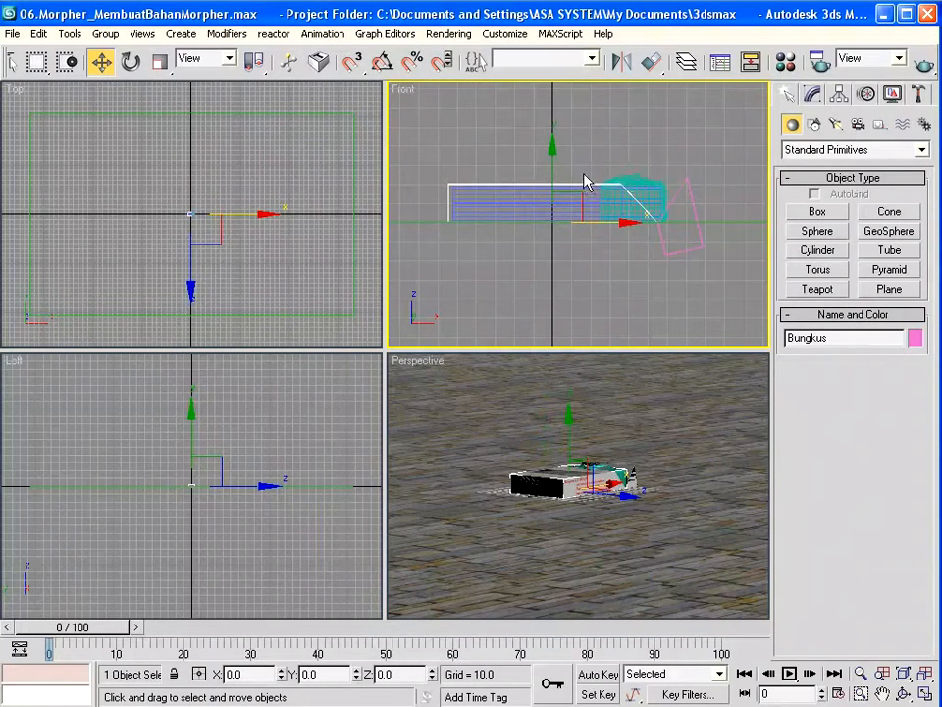
- Unhide all objects and select BahanMorpher01, BahanMorpher02, BahanMorpher03 and Kertas Bungkus together by name
right_click(581, 170)
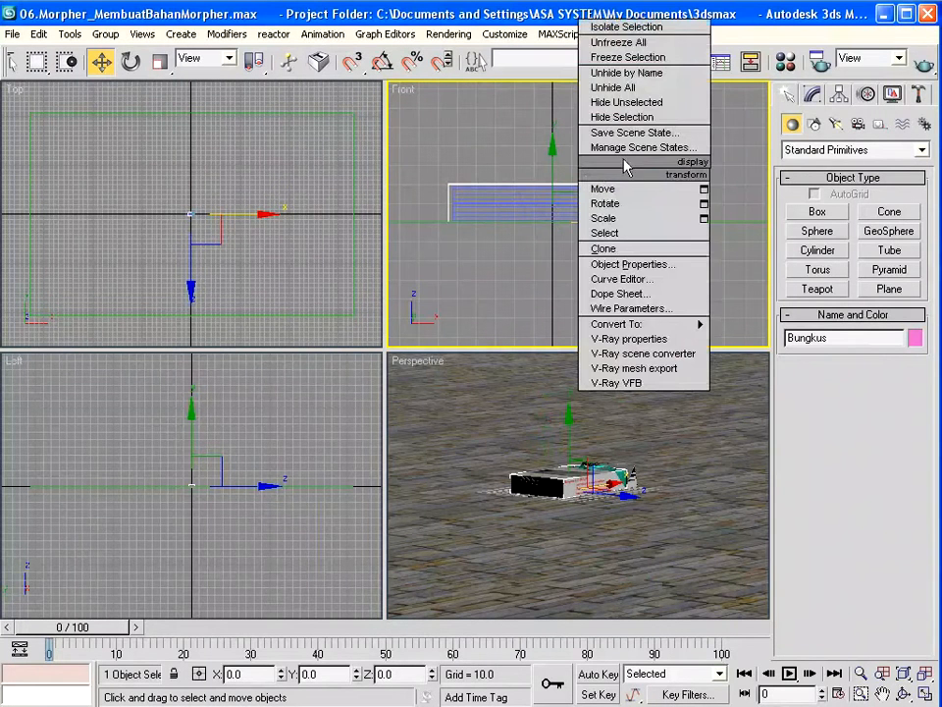
click(628, 89)
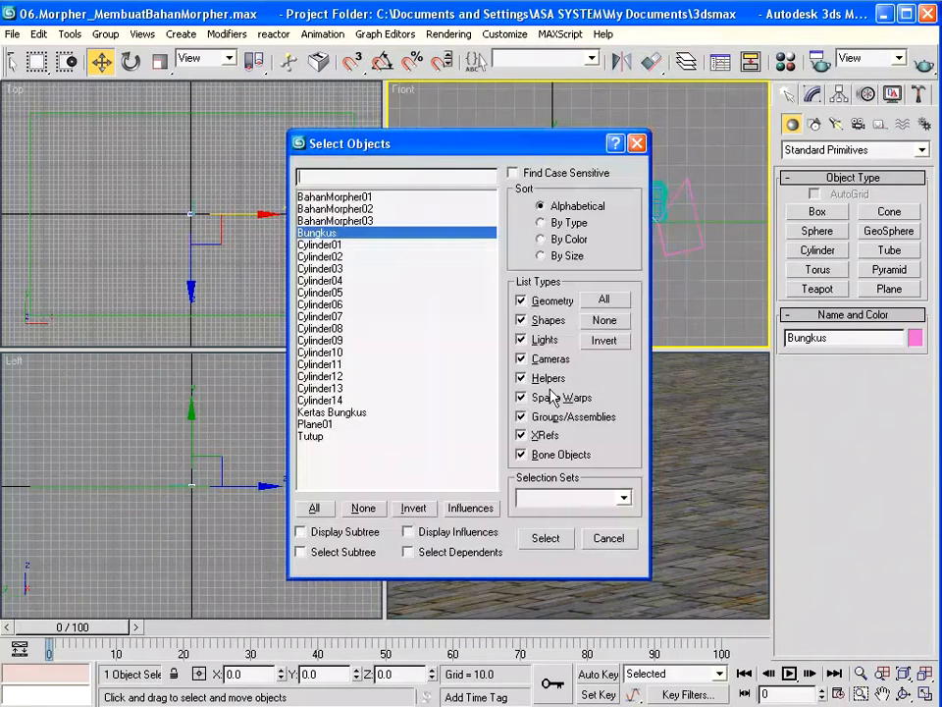
key(h)
drag(338, 197, 334, 220)
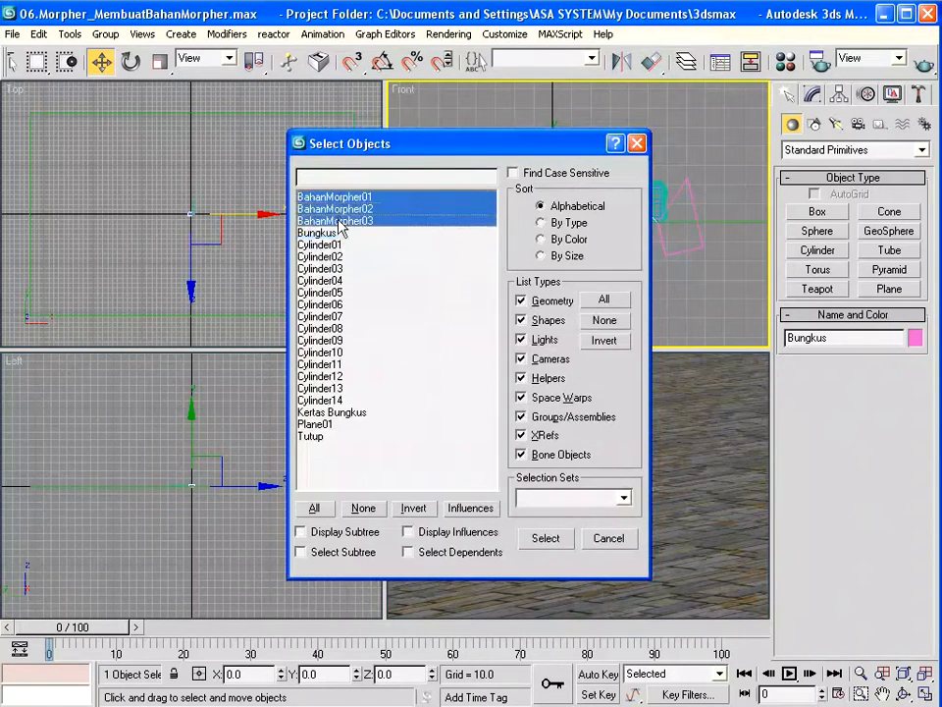
ctrl+click(342, 413)
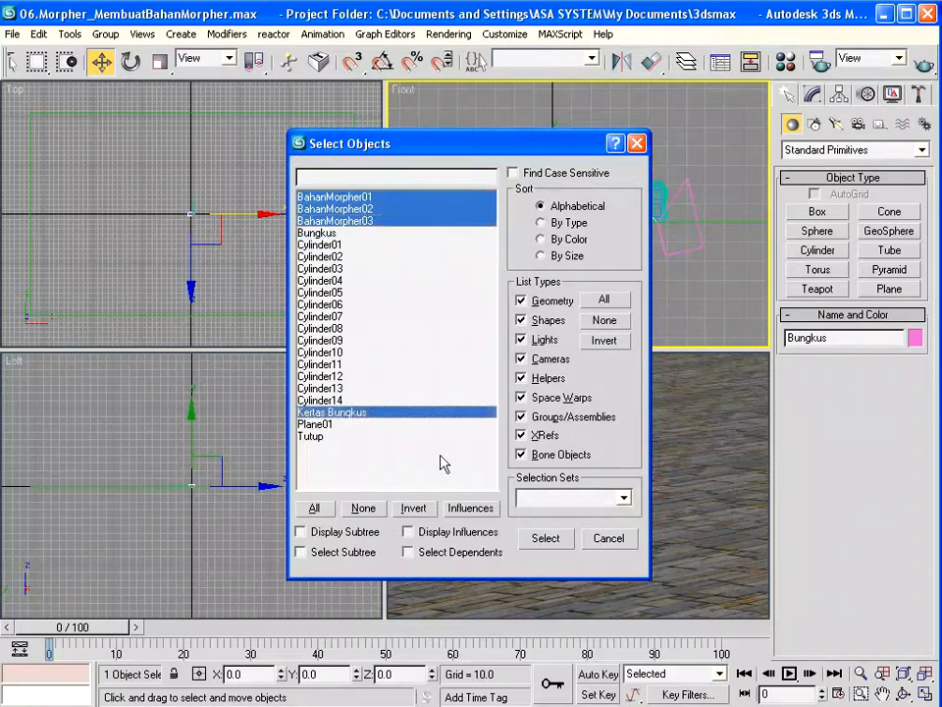
click(545, 538)
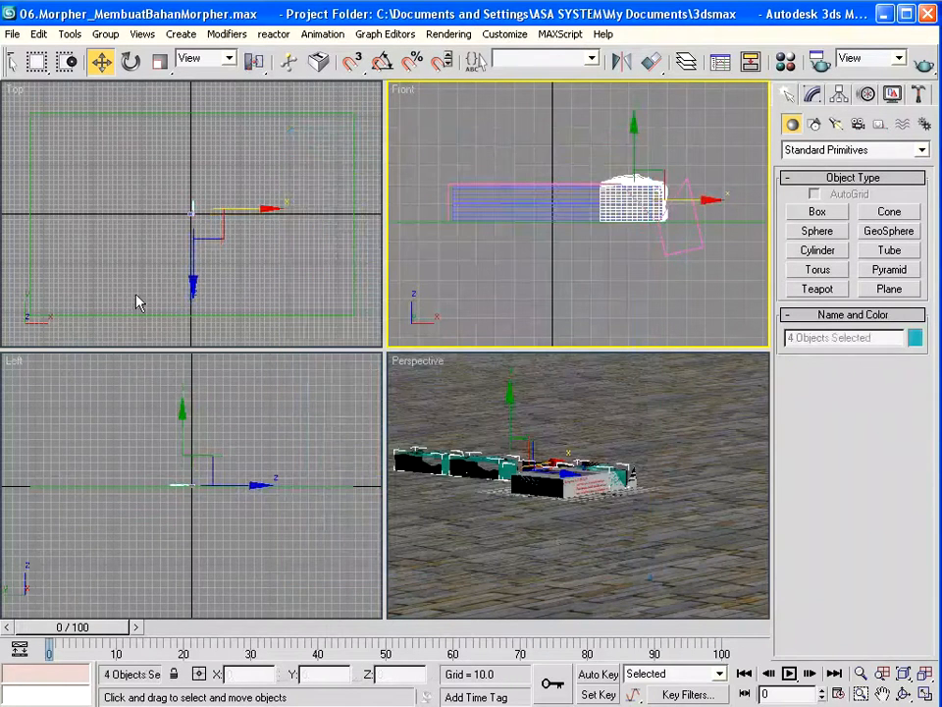
- Link the four selected wrapper objects to Bungkus as their parent
drag(499, 75, 766, 74)
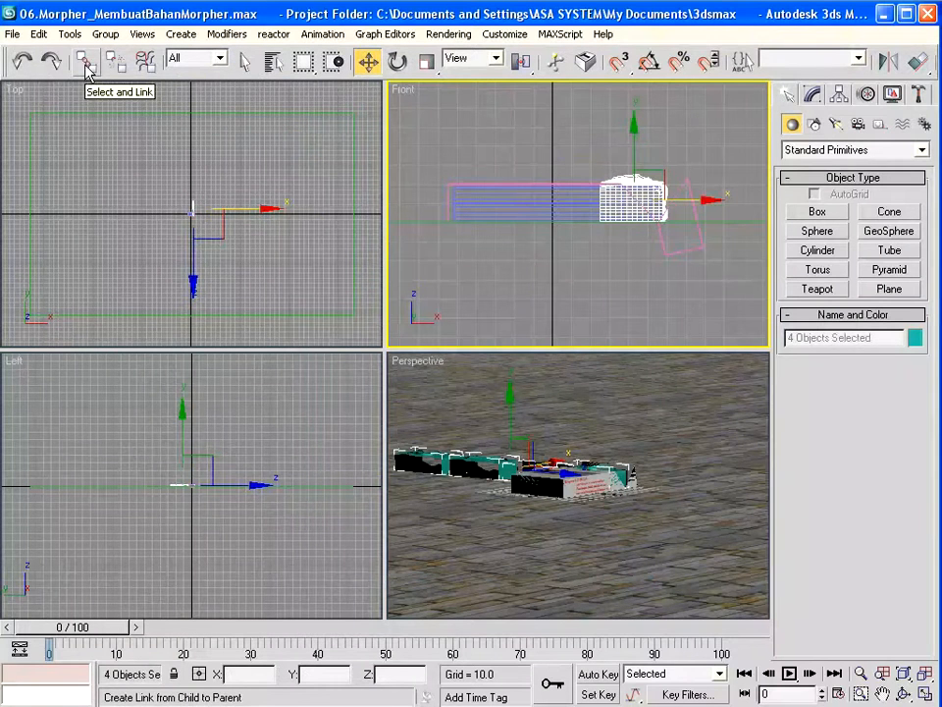
click(85, 62)
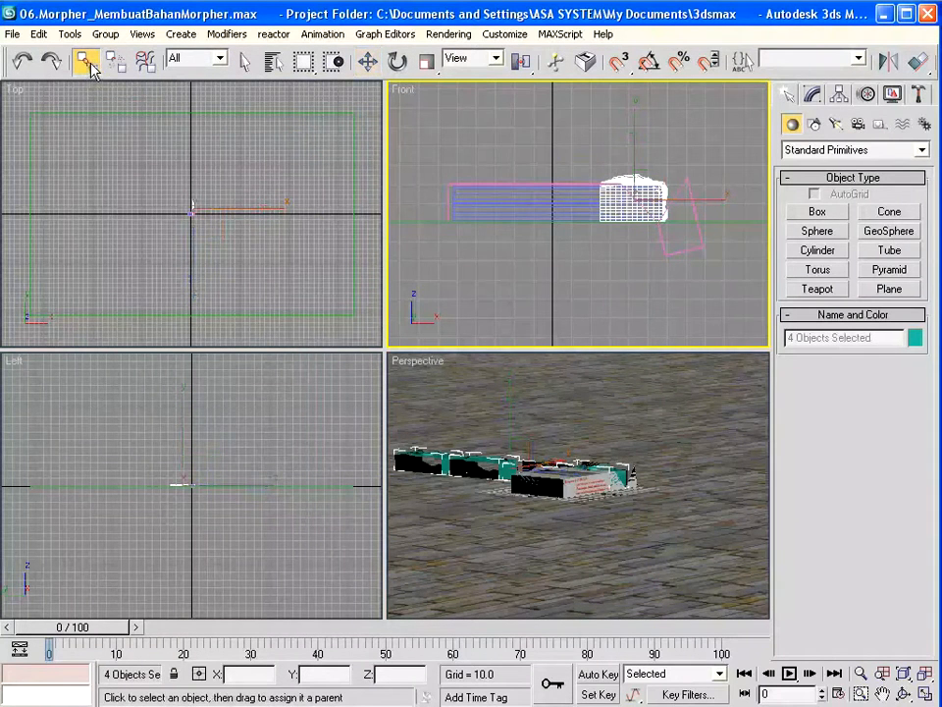
key(h)
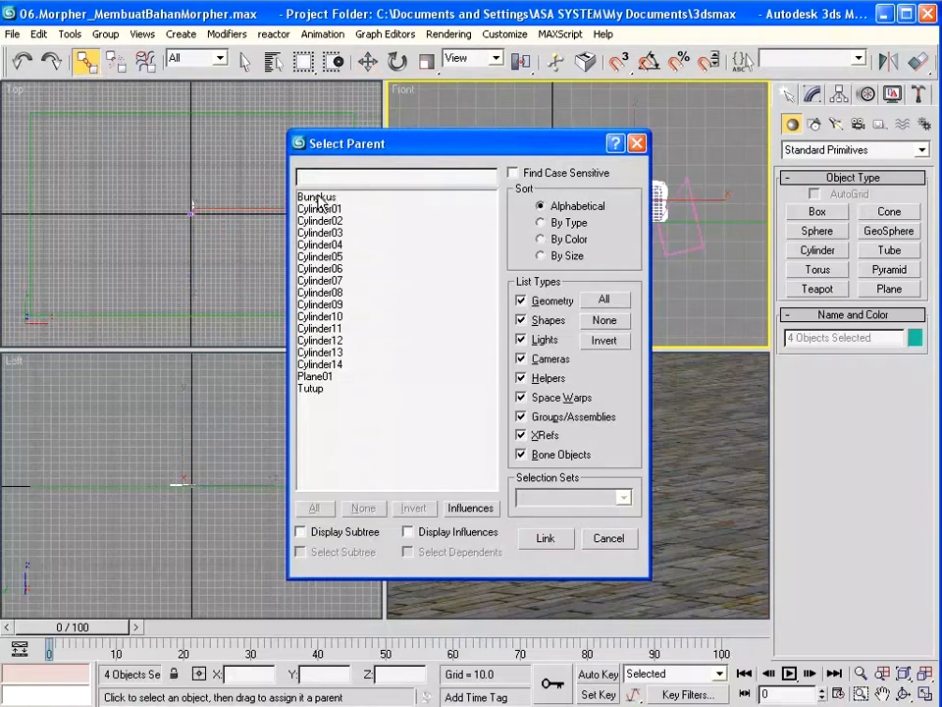
click(318, 198)
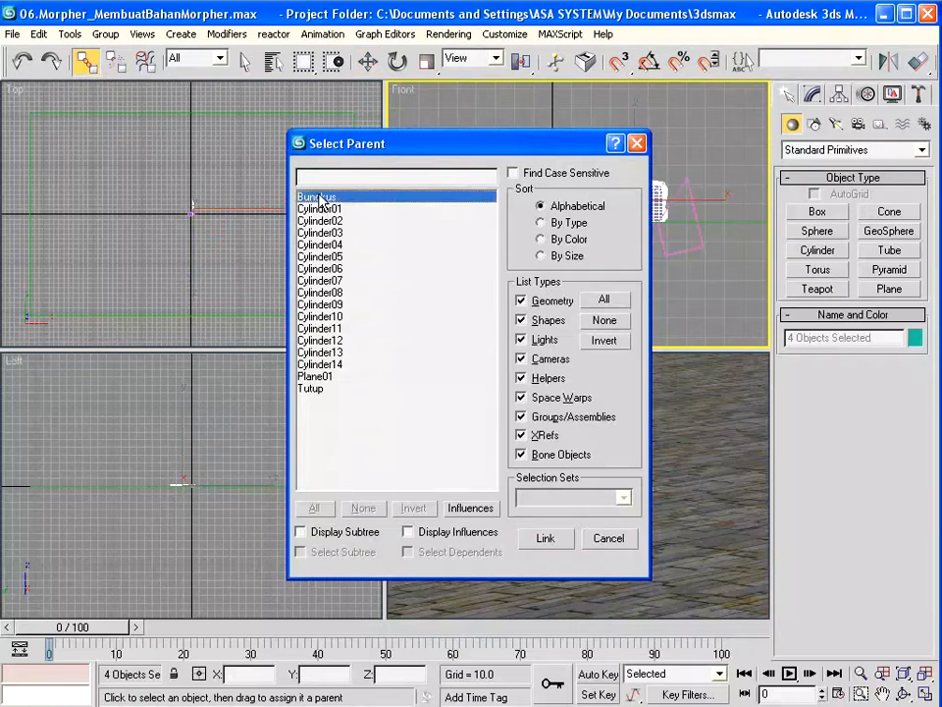
click(545, 540)
- Select Bungkus and test-move it along X in the Front view to check the link, cancelling the move
key(w)
key(h)
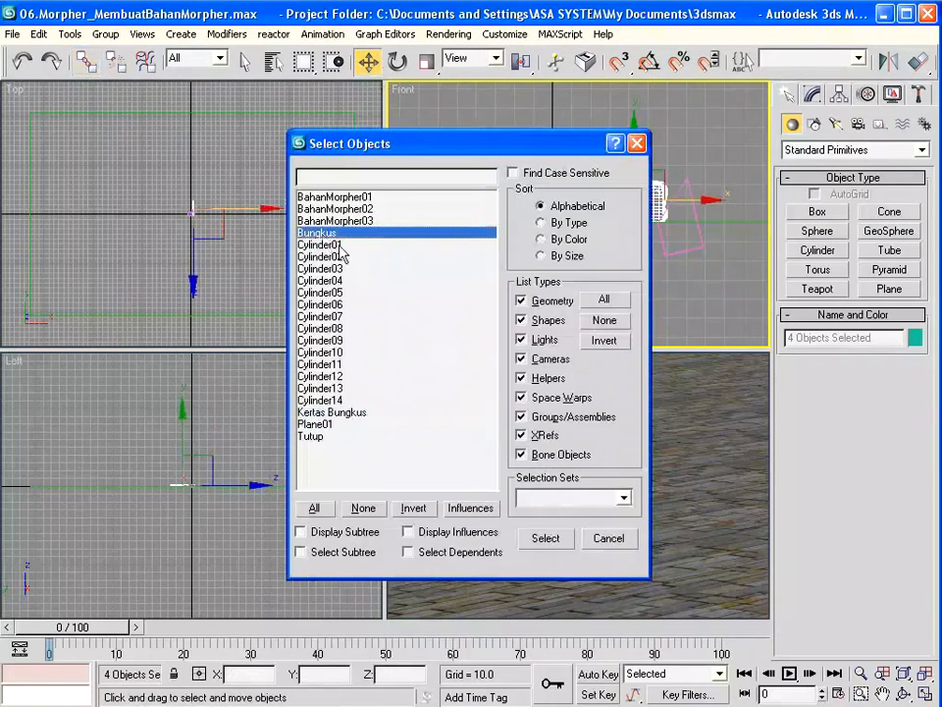
click(543, 539)
mouse_move(625, 224)
mouse_down()
mouse_move(305, 232)
mouse_move(825, 226)
mouse_move(282, 220)
mouse_move(615, 221)
mouse_up()
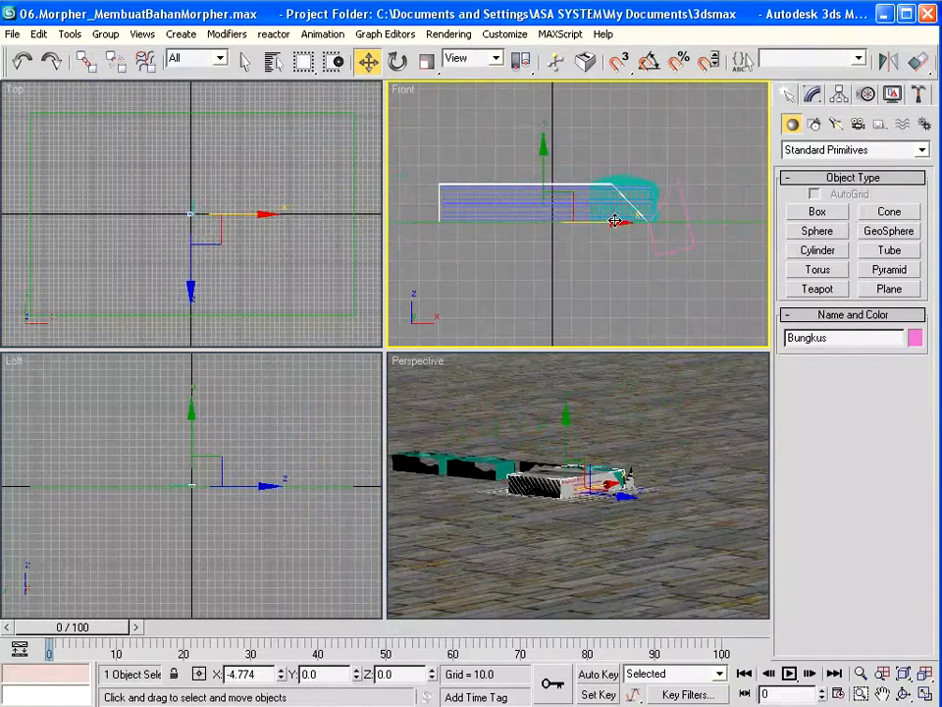
right_click(614, 220)
- Select the three morph targets BahanMorpher01 to BahanMorpher03 by name and hide them
key(h)
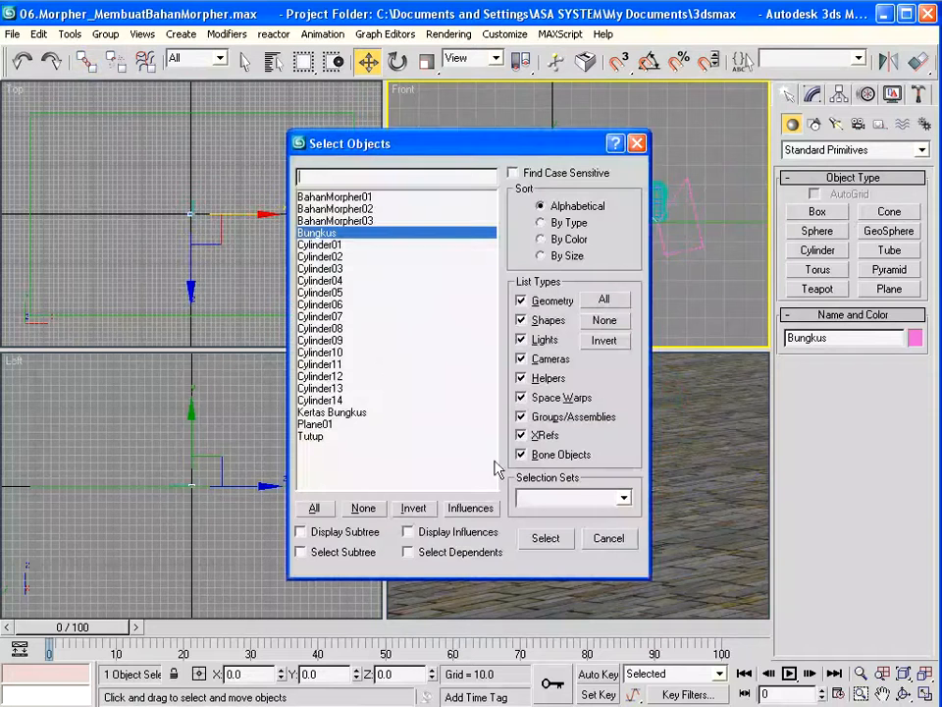
drag(361, 195, 364, 221)
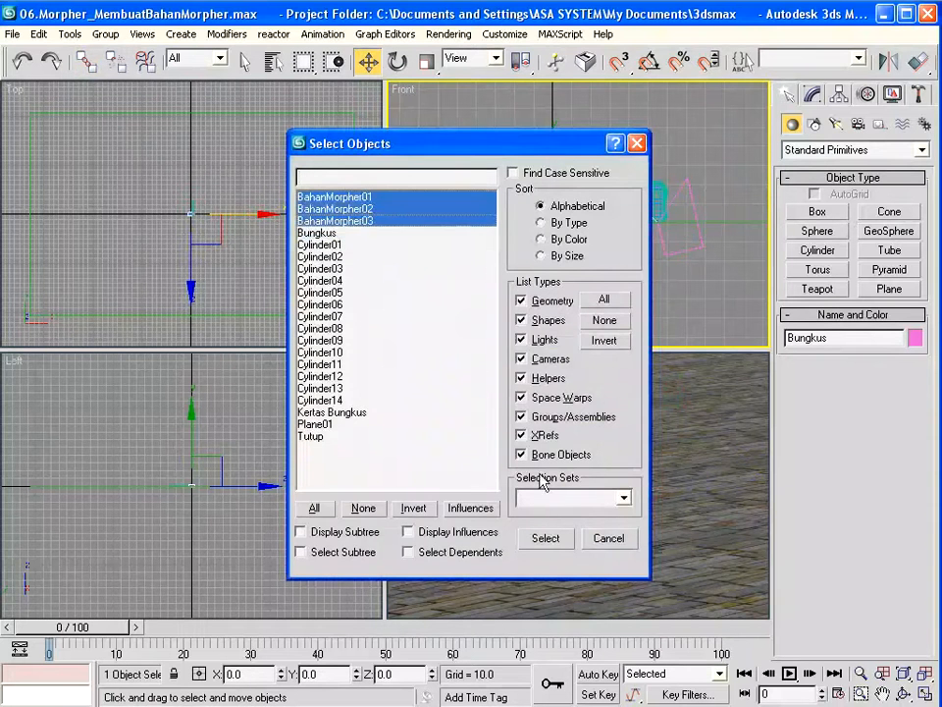
click(546, 538)
right_click(565, 215)
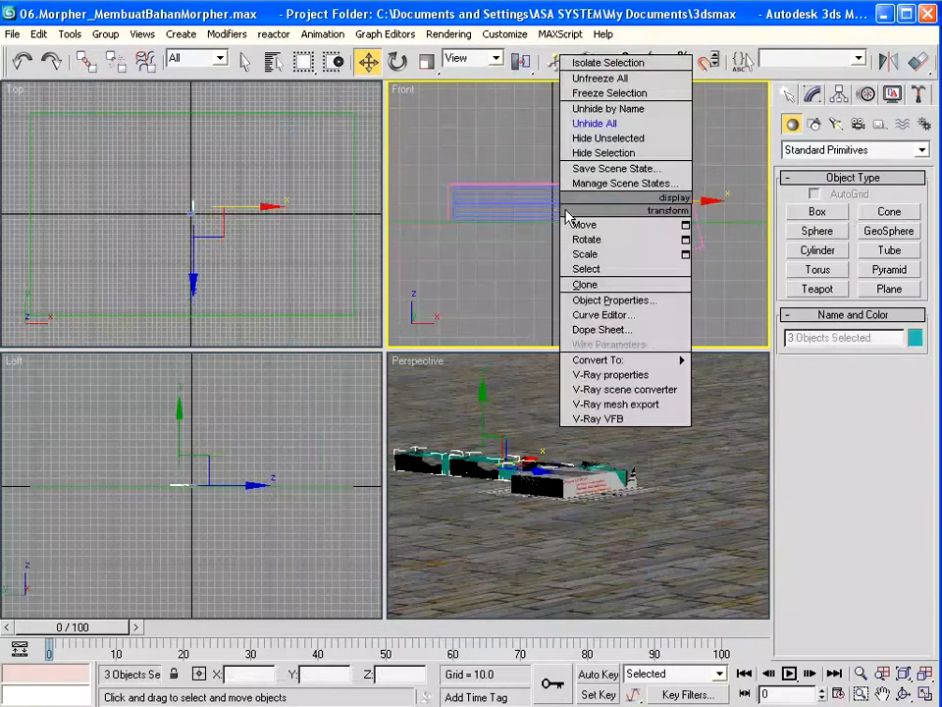
click(621, 154)
- Move only the pivot of Bungkus along X to the pack's closed bottom end, at about X -54.84, in the Front view
click(594, 208)
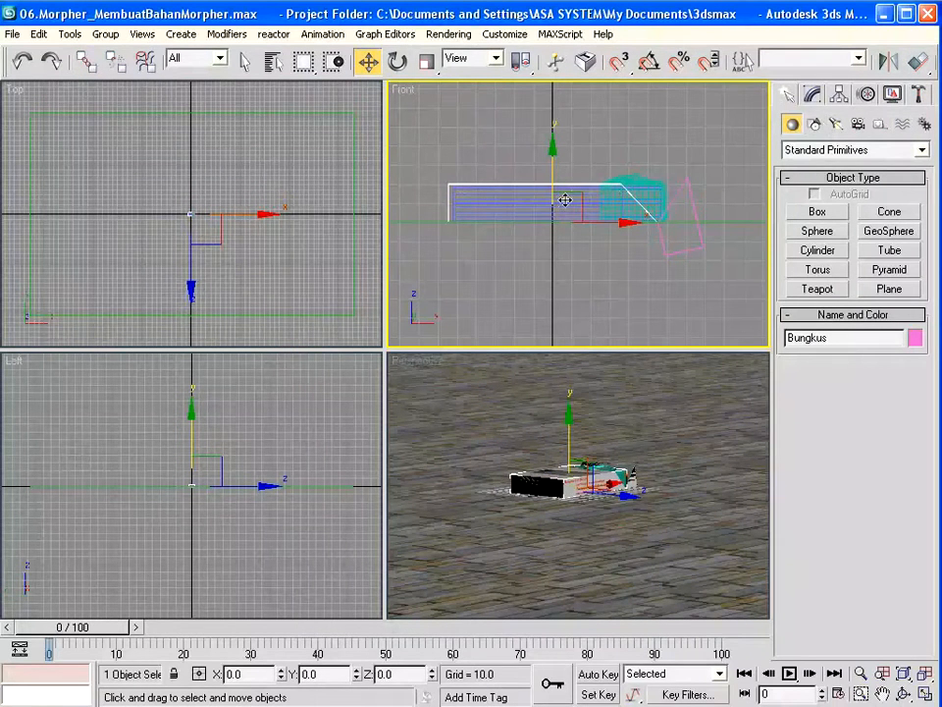
click(840, 96)
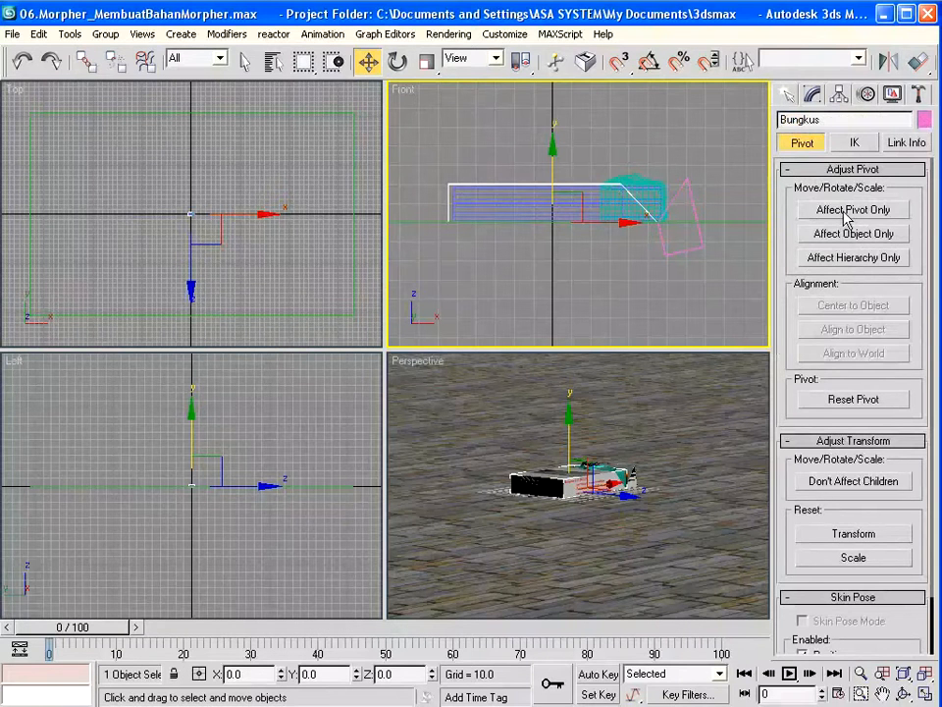
click(846, 212)
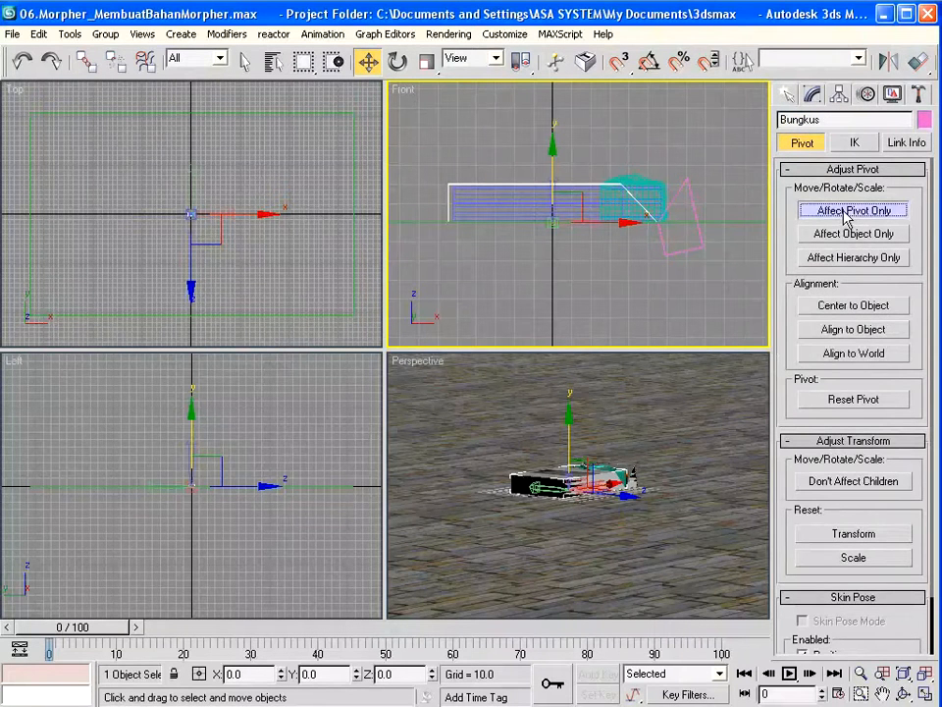
drag(622, 220, 498, 270)
key(ctrl+w)
drag(513, 131, 667, 216)
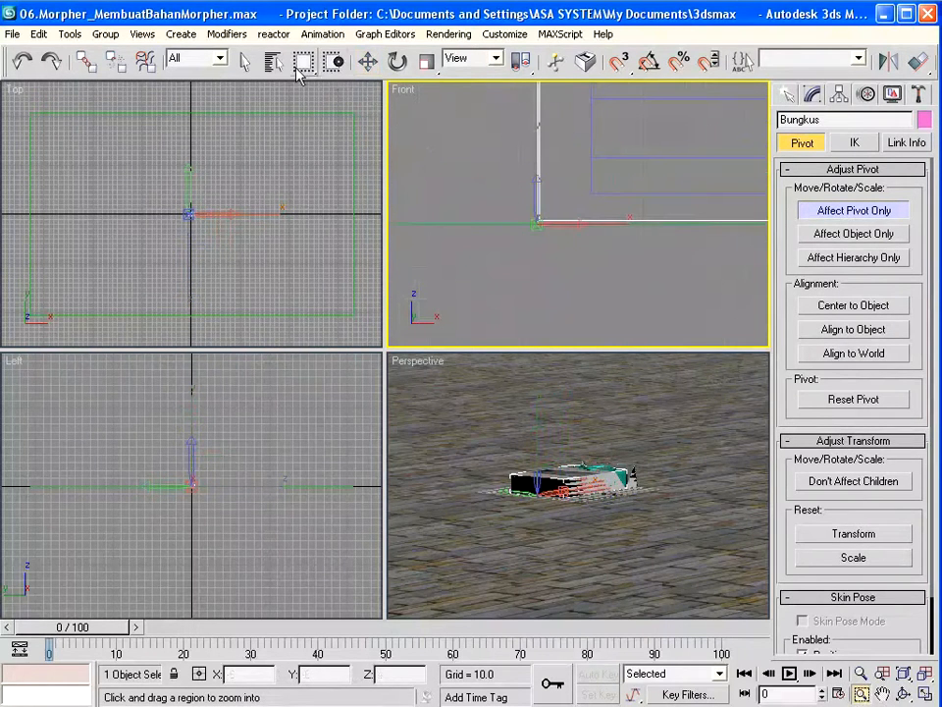
key(w)
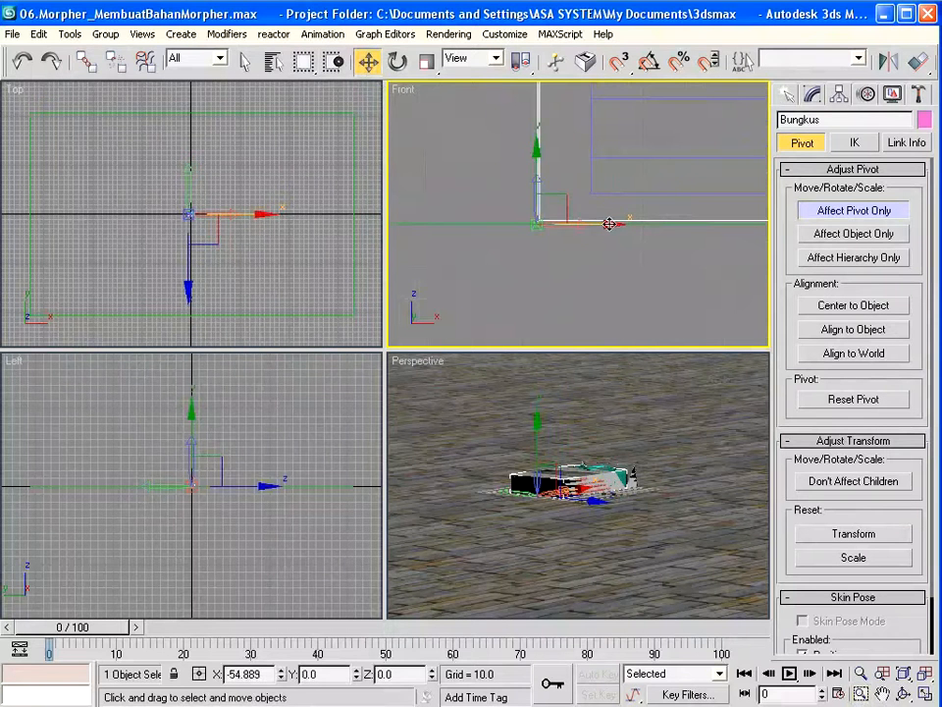
mouse_move(609, 223)
mouse_down()
mouse_move(630, 221)
mouse_move(610, 222)
mouse_up()
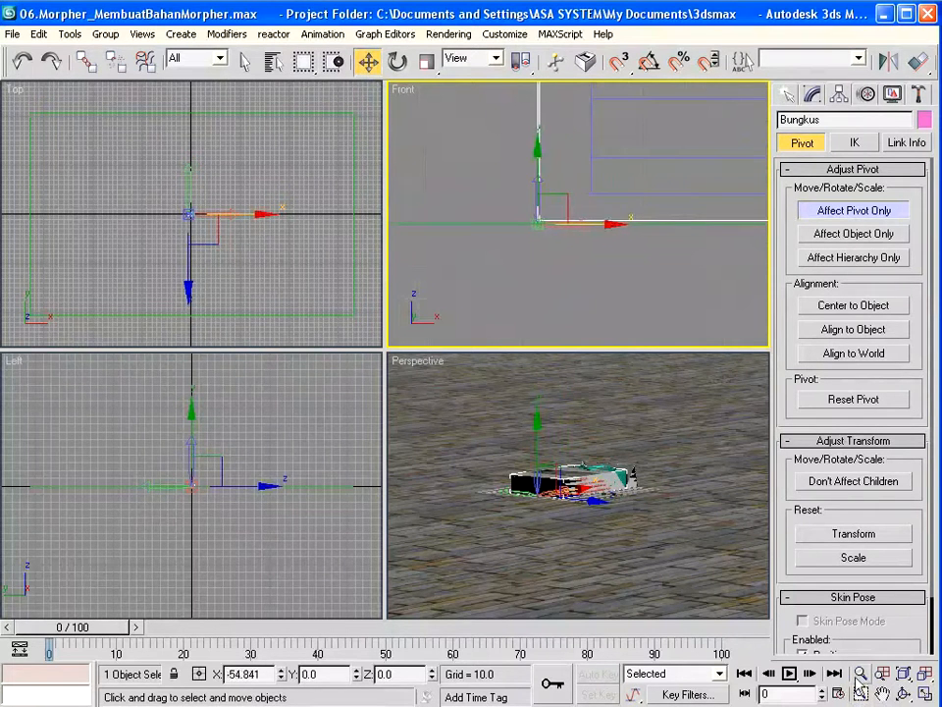
click(861, 673)
drag(518, 165, 527, 420)
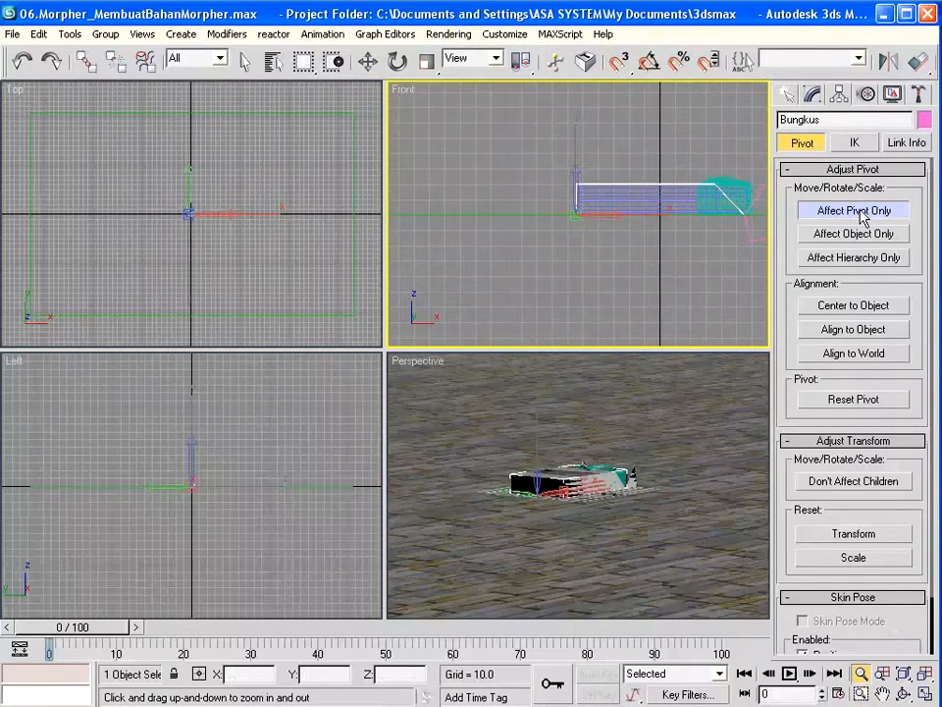
- Finish the pivot adjustment and rotate Bungkus about its new pivot in the Front view, to about Y -8.785 degrees
click(856, 210)
click(397, 60)
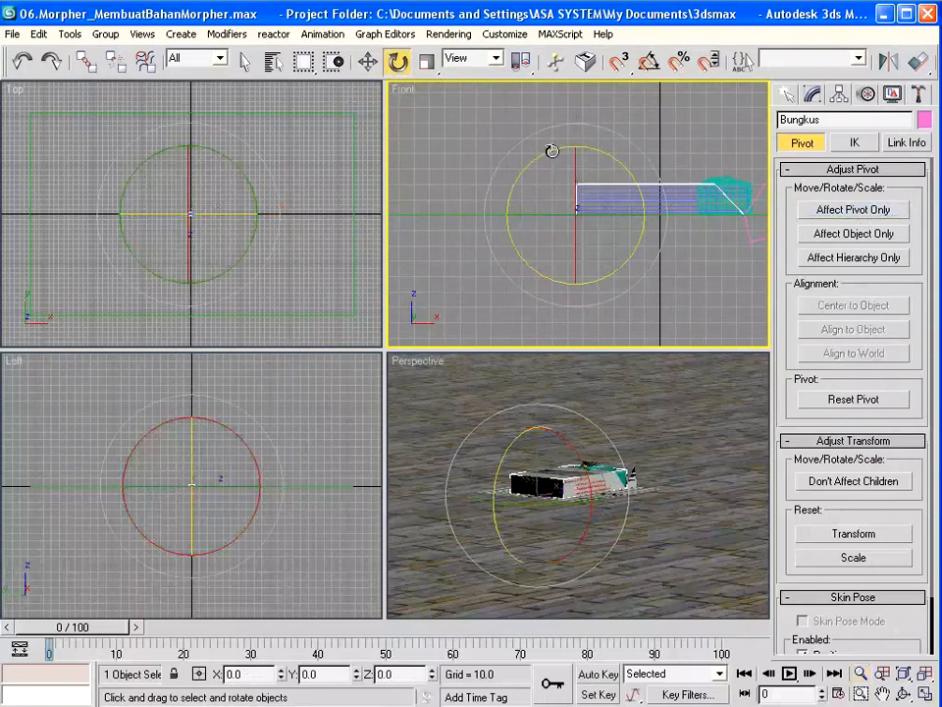
drag(551, 151, 542, 167)
- Render the Perspective viewport at frame 0 to check the tilted pack, closing the render afterward
click(449, 33)
click(447, 53)
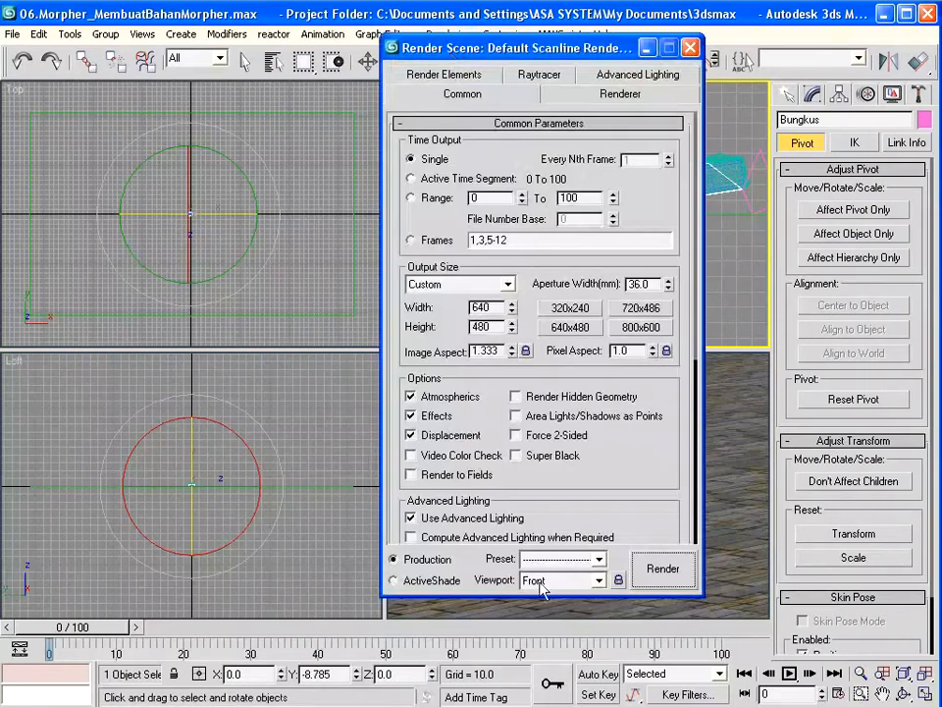
click(599, 581)
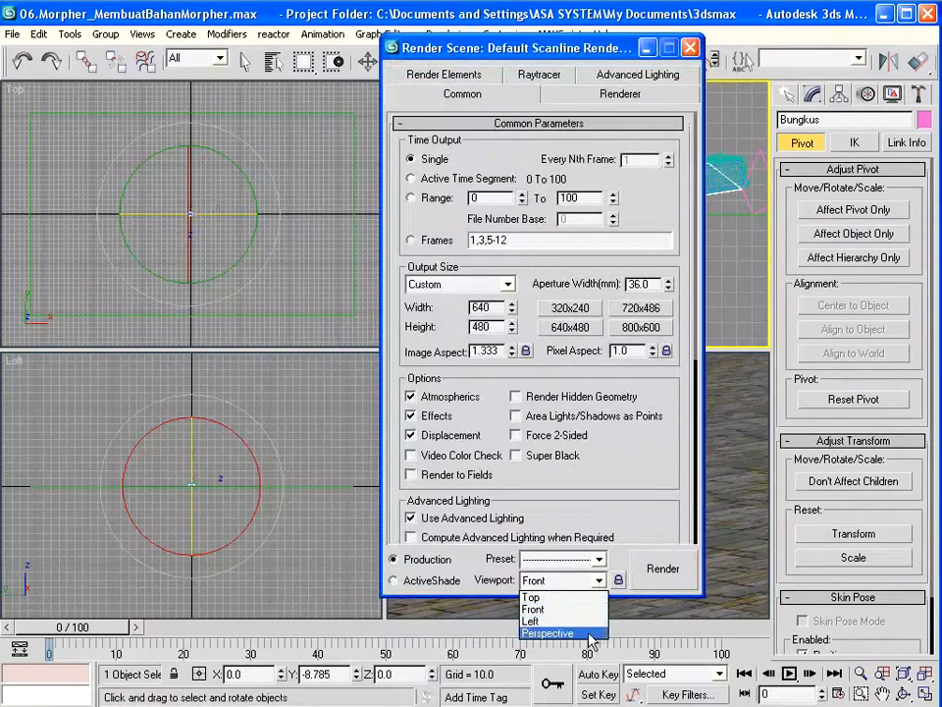
click(549, 634)
click(679, 580)
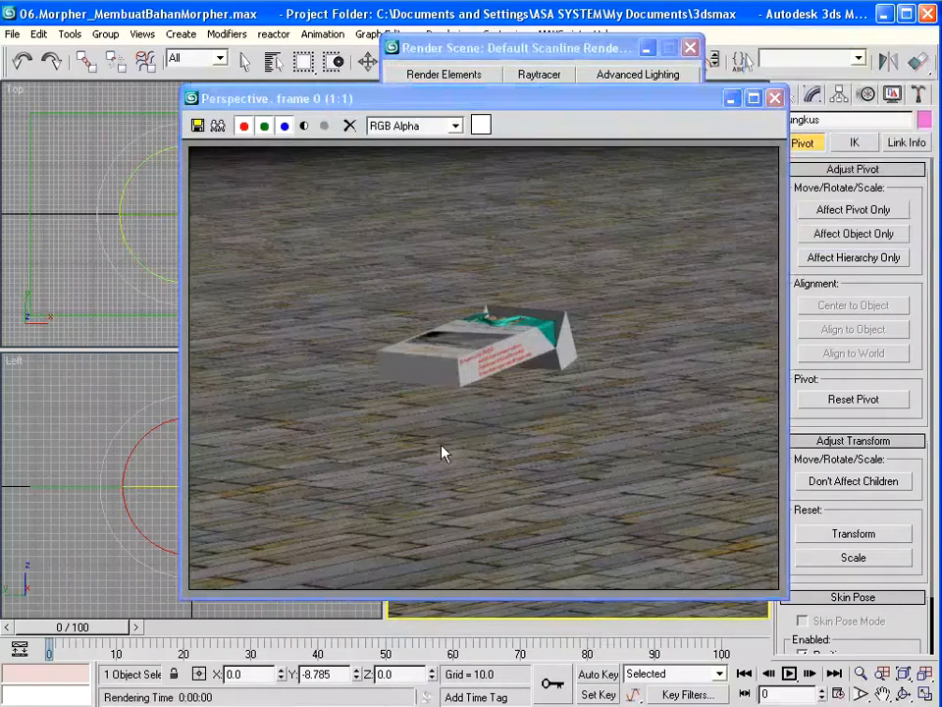
click(774, 98)
click(690, 47)
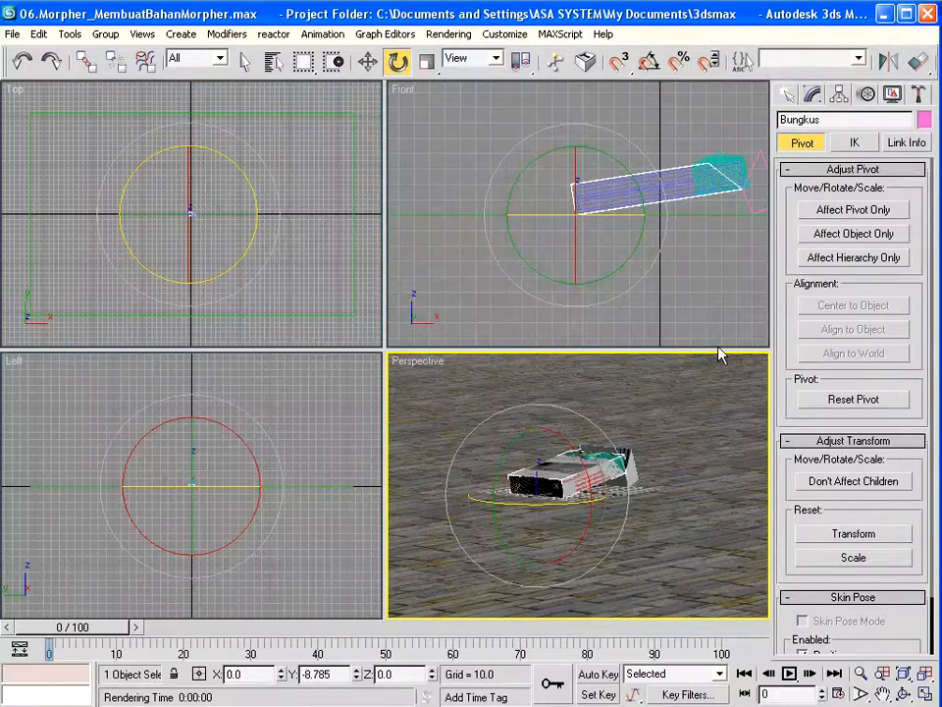
- Create a standard Omni light beside the pack in the Top view and raise it to about Z 94.5 in the Left view
click(788, 95)
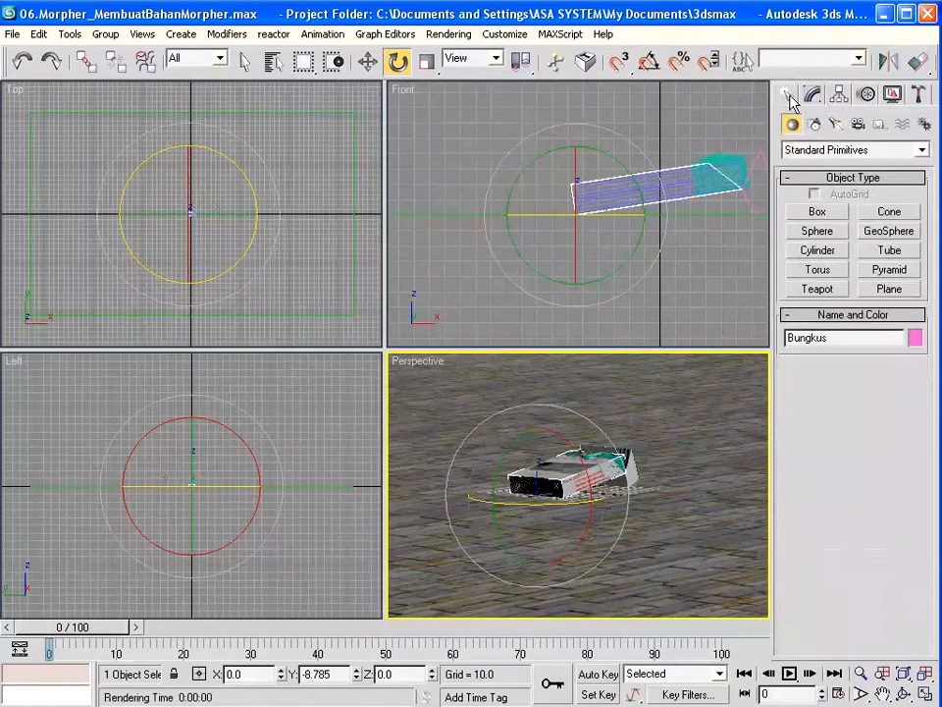
click(835, 126)
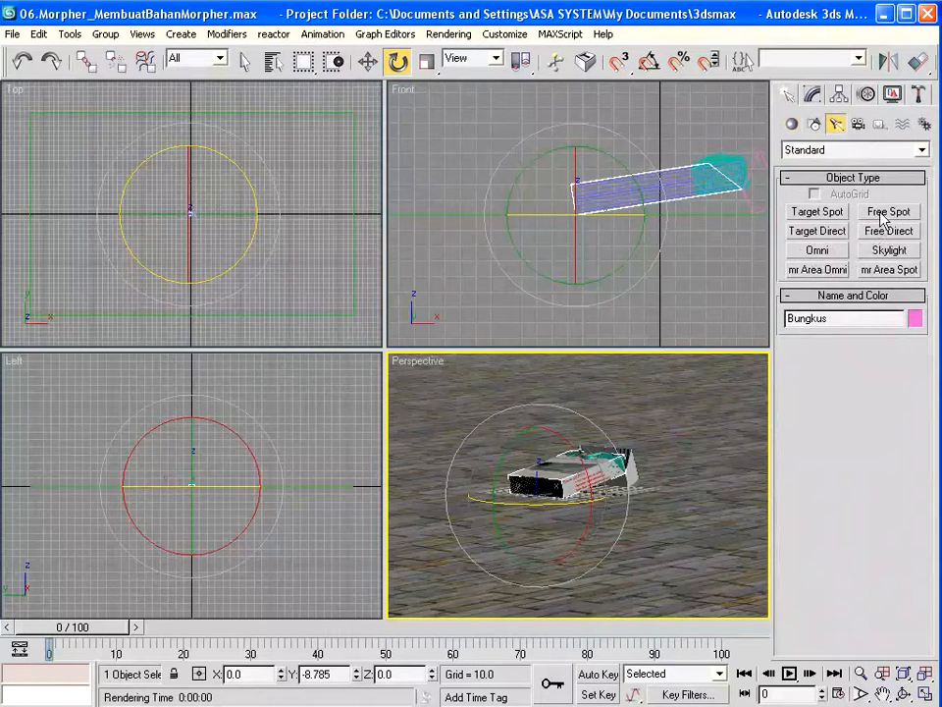
click(817, 251)
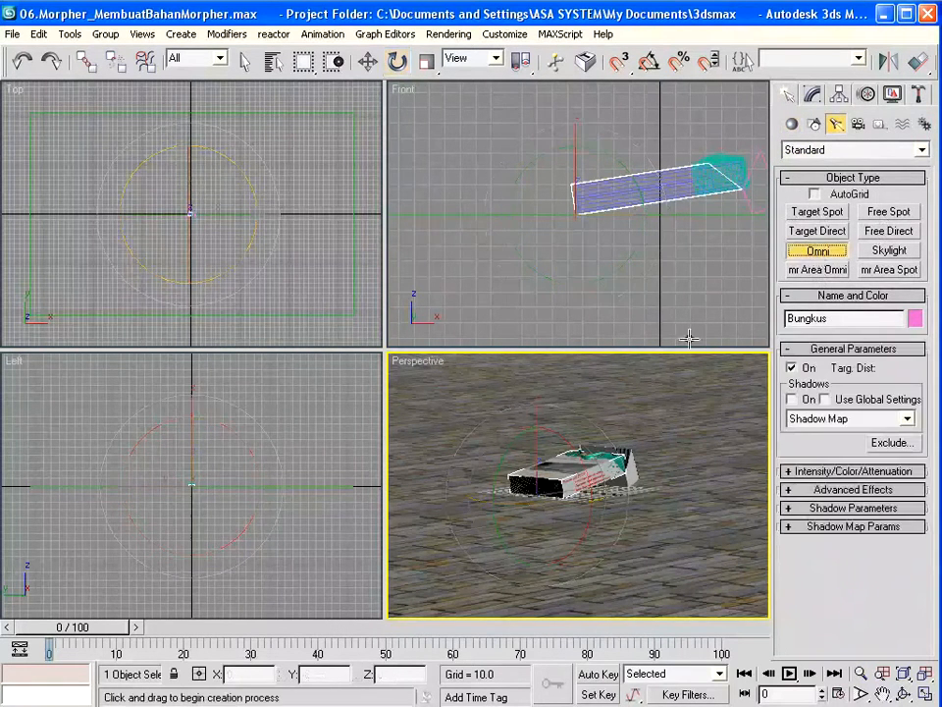
click(163, 228)
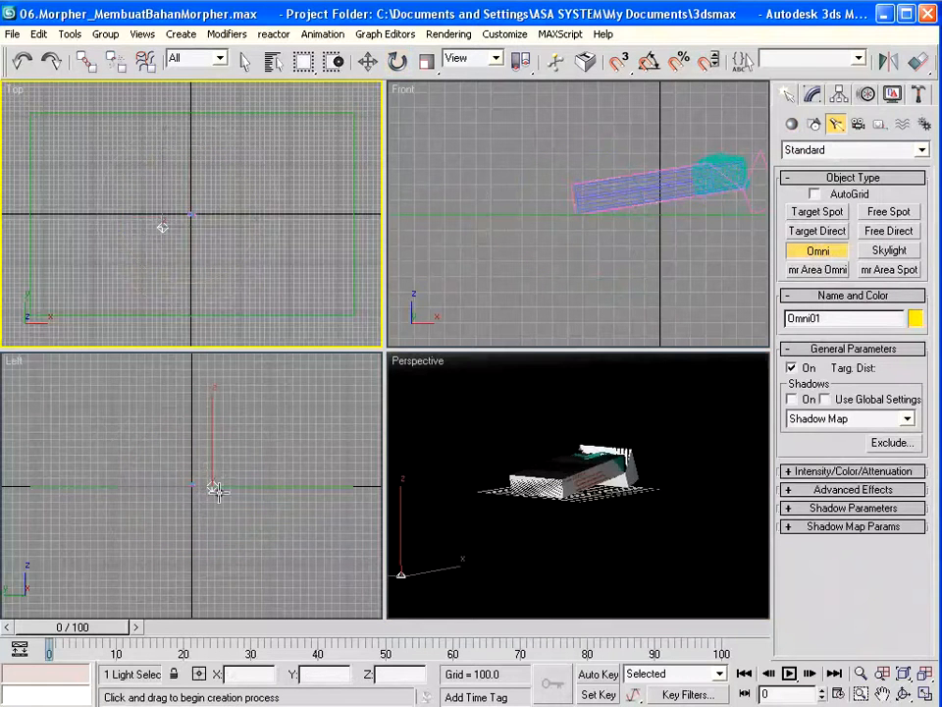
key(w)
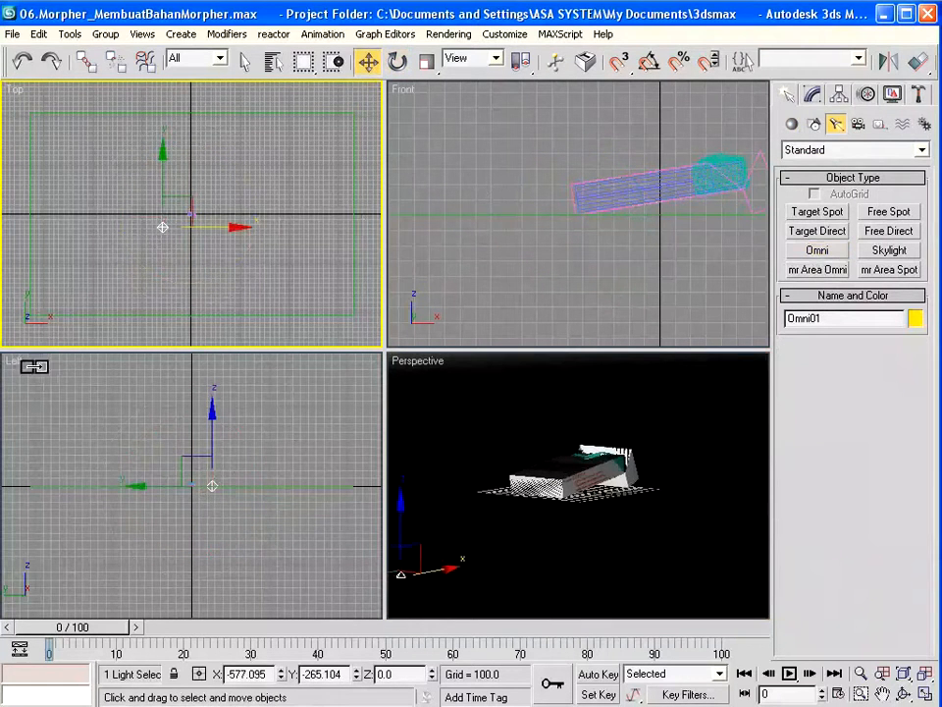
right_click(268, 439)
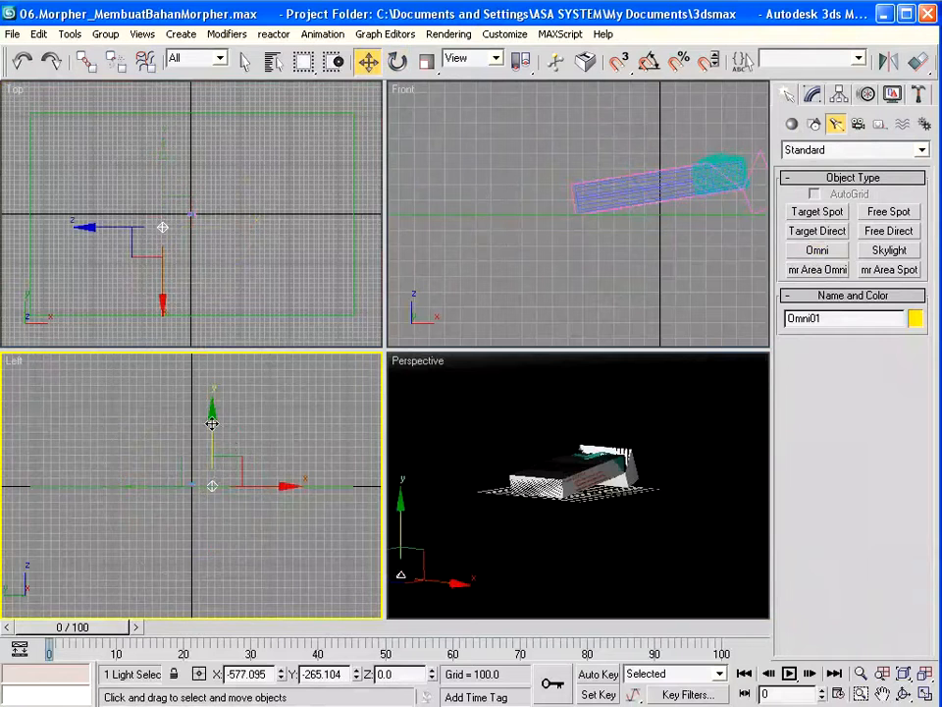
mouse_move(212, 417)
mouse_down()
mouse_move(218, 382)
mouse_move(247, 447)
mouse_move(204, 405)
mouse_up()
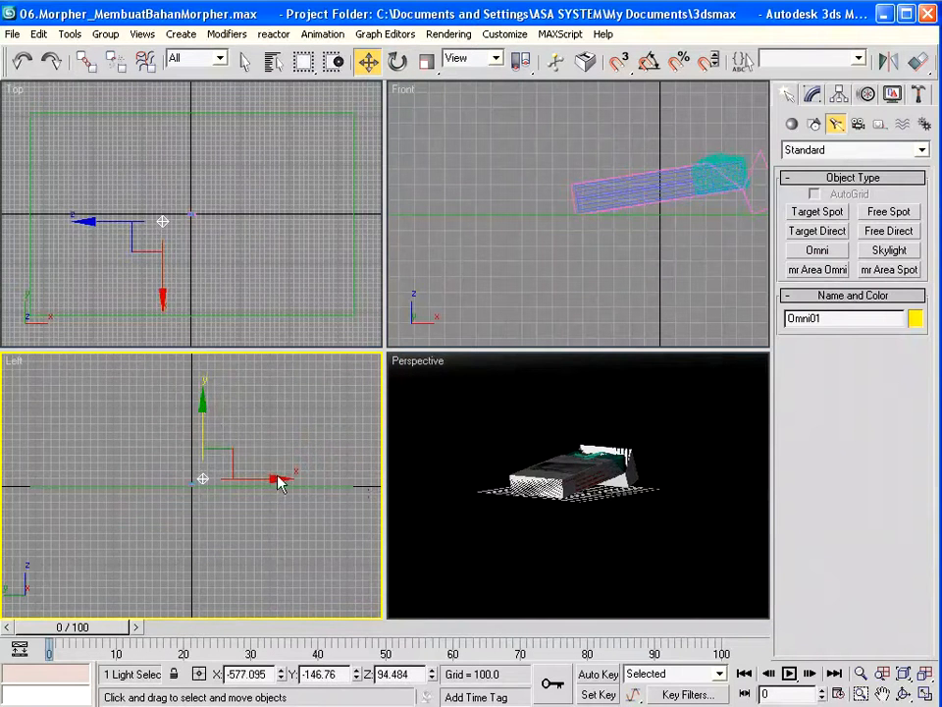
- Clone the omni light across the pack in the Left view as one instance named Omni02
shift+drag(282, 479, 260, 479)
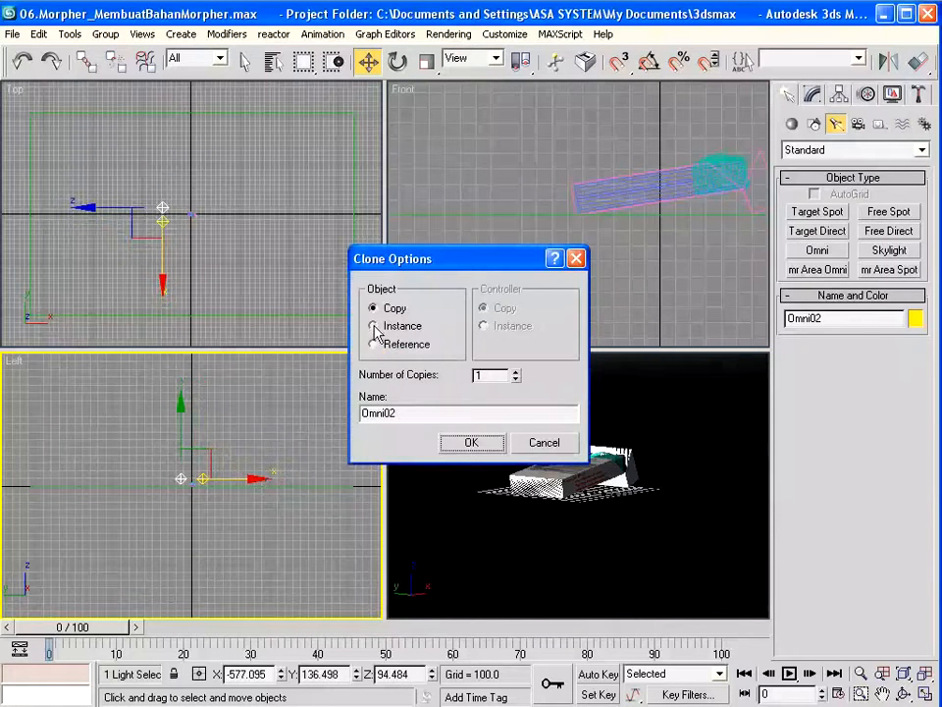
click(374, 327)
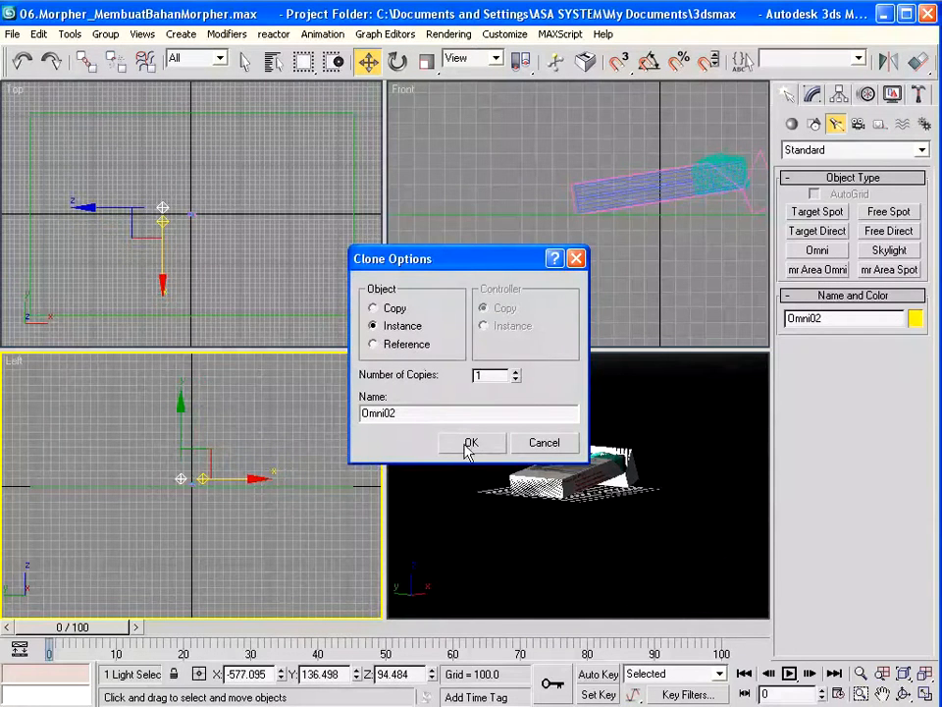
click(471, 444)
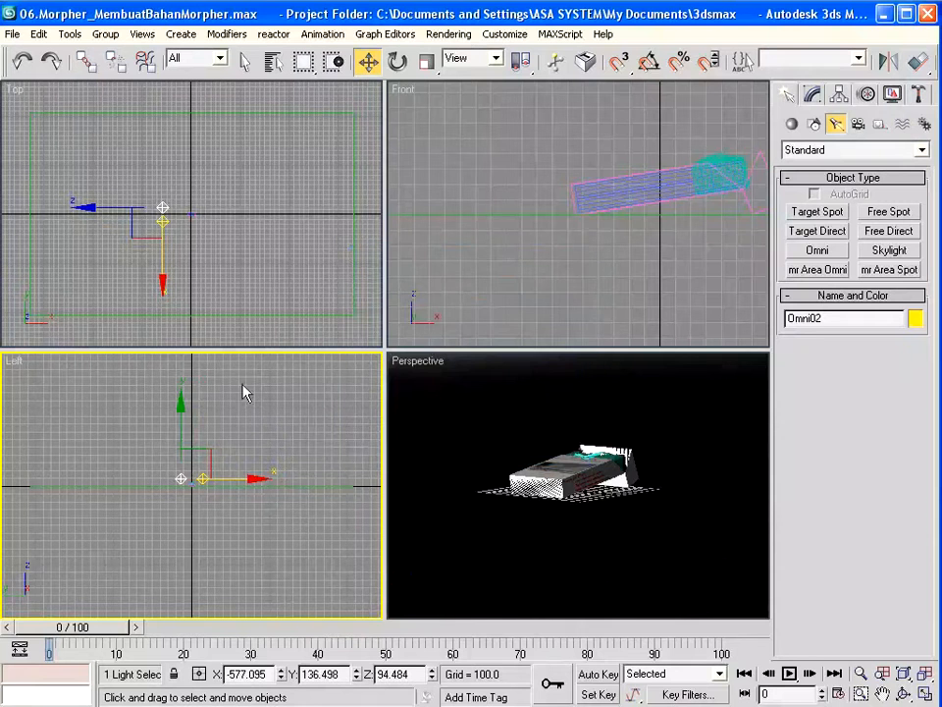
- Reposition both omni lights around the pack in the Top view, Omni02 at about X 43.5, Y 342.7 and Omni01 at about X -425.2, Y -14.6
click(174, 226)
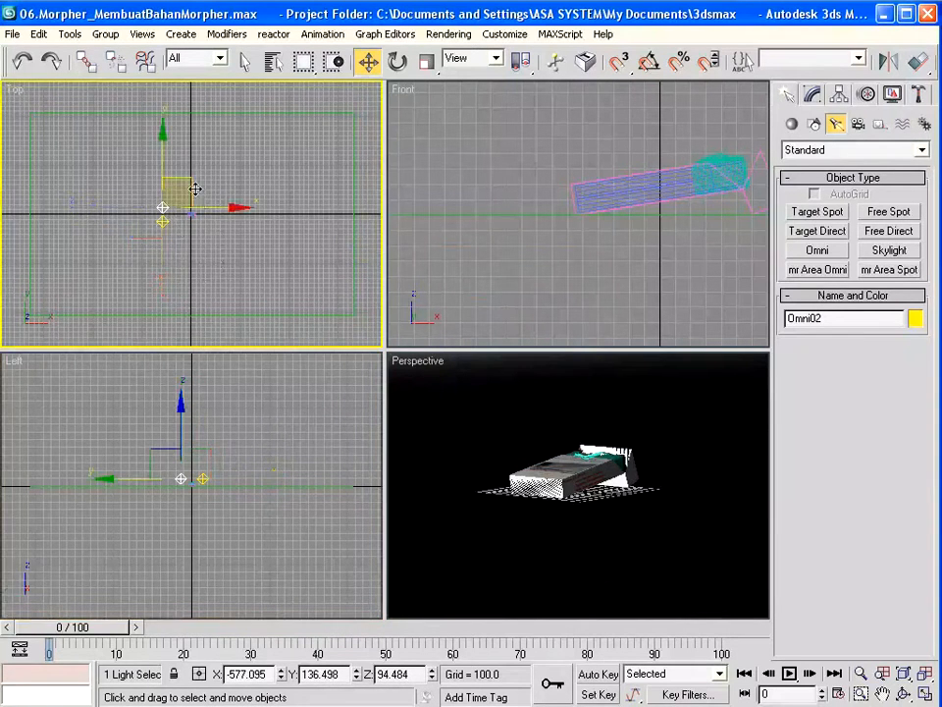
mouse_move(185, 181)
mouse_down()
mouse_move(216, 167)
mouse_move(189, 186)
mouse_up()
click(163, 223)
click(202, 202)
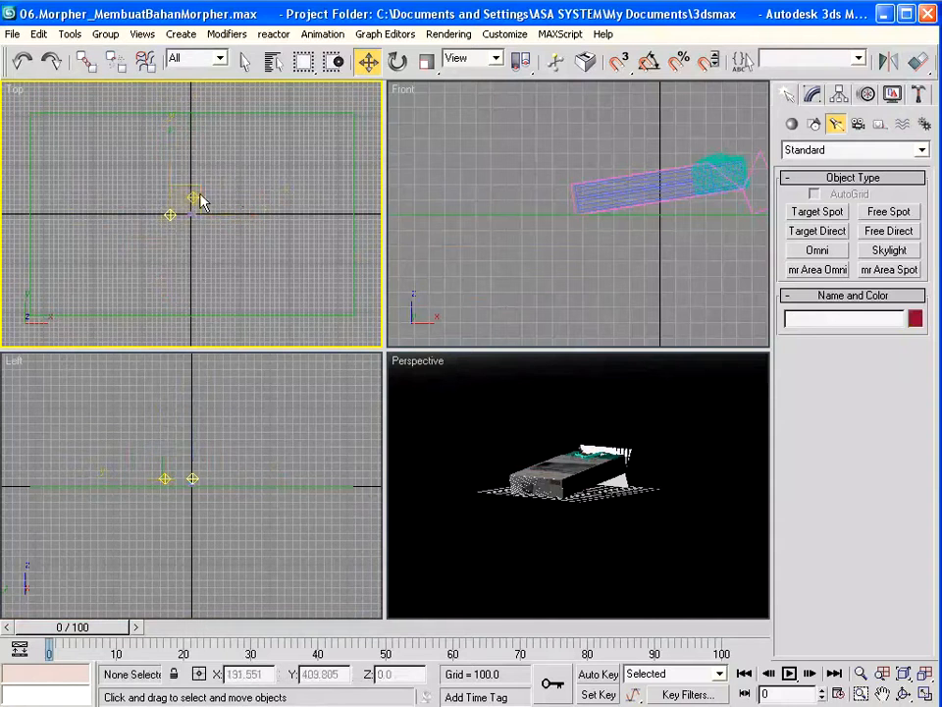
- Select both omni lights and clone them as instances to the opposite side of the pack in the Top view
click(193, 197)
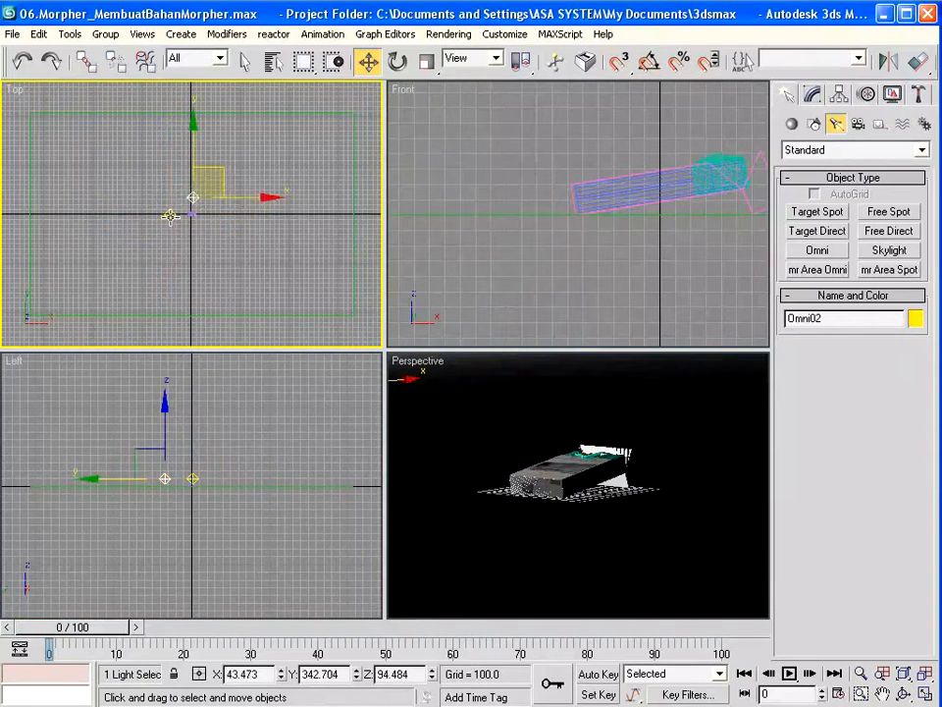
ctrl+click(169, 214)
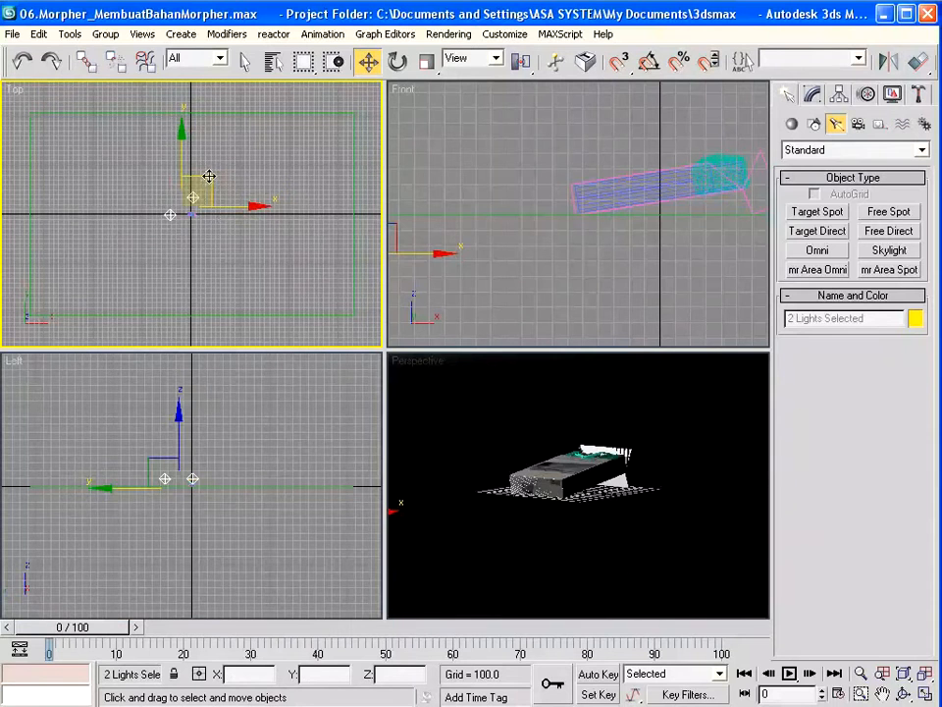
mouse_move(209, 175)
mouse_down()
mouse_move(224, 204)
mouse_move(230, 191)
mouse_up()
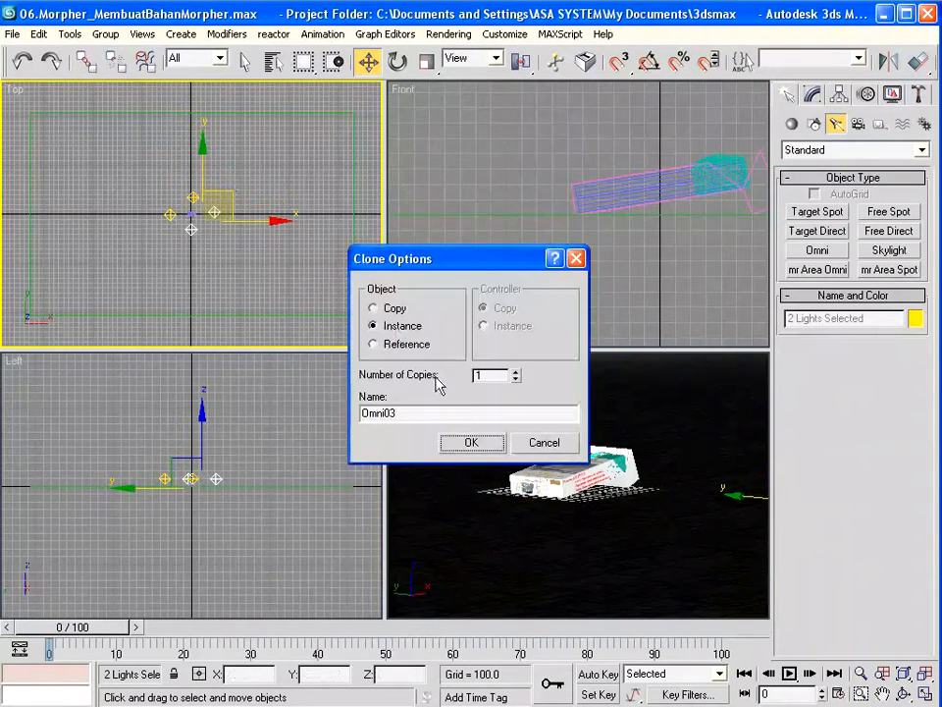
click(465, 445)
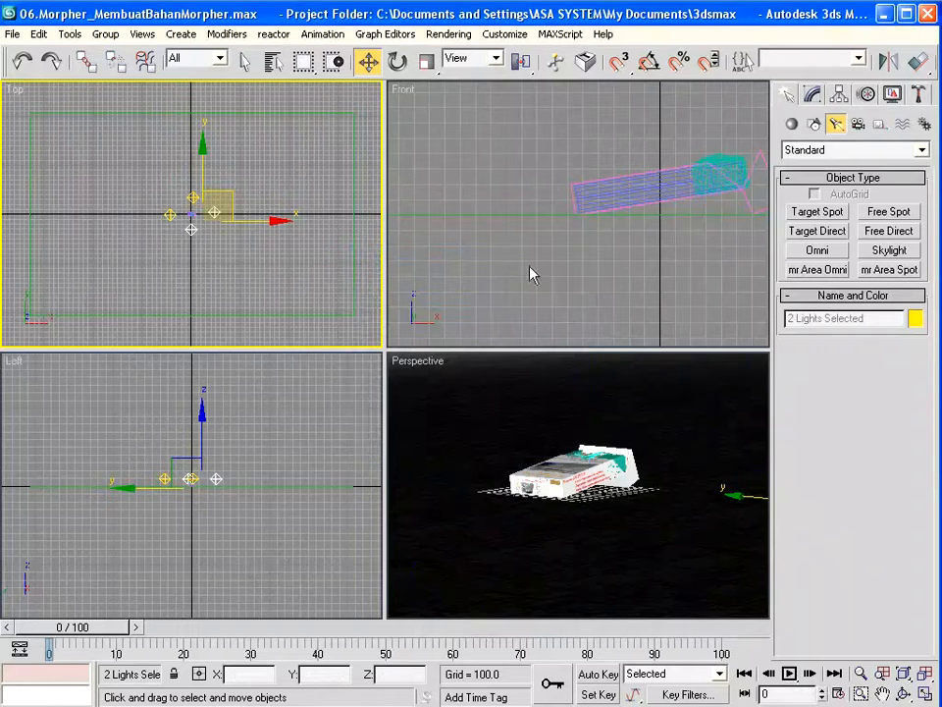
- Render the Perspective viewport to check how the four omni lights illuminate the pack and floor
click(447, 33)
click(455, 55)
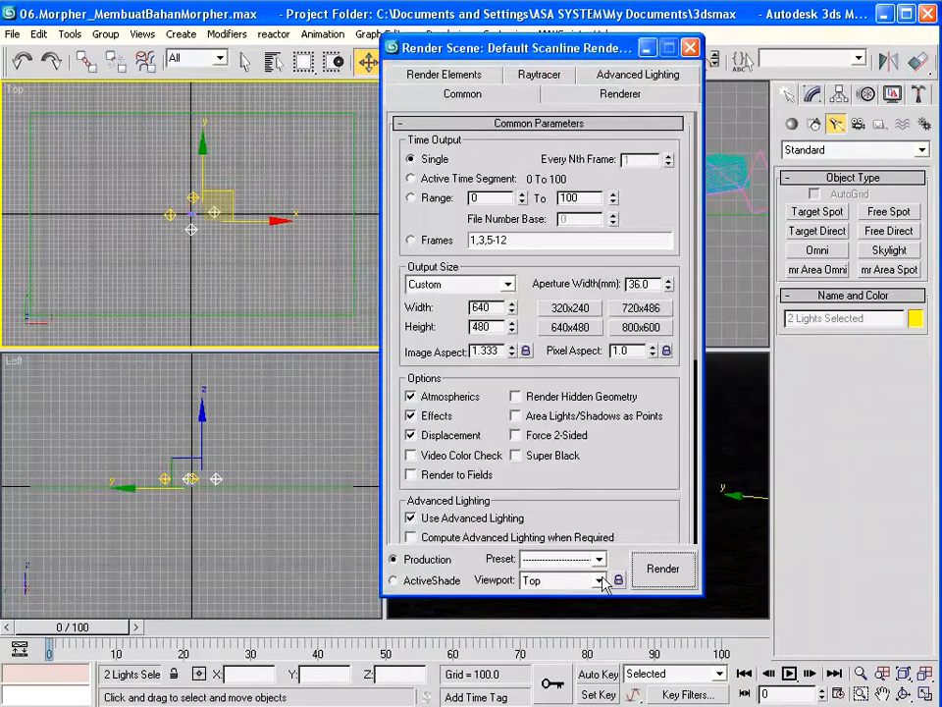
click(601, 580)
click(552, 634)
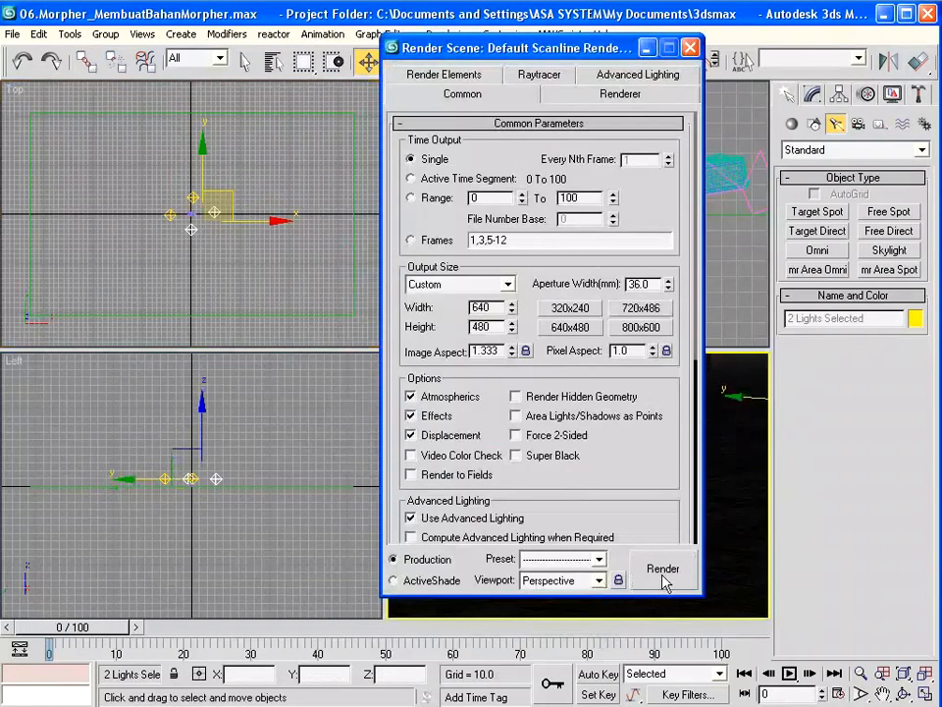
click(664, 572)
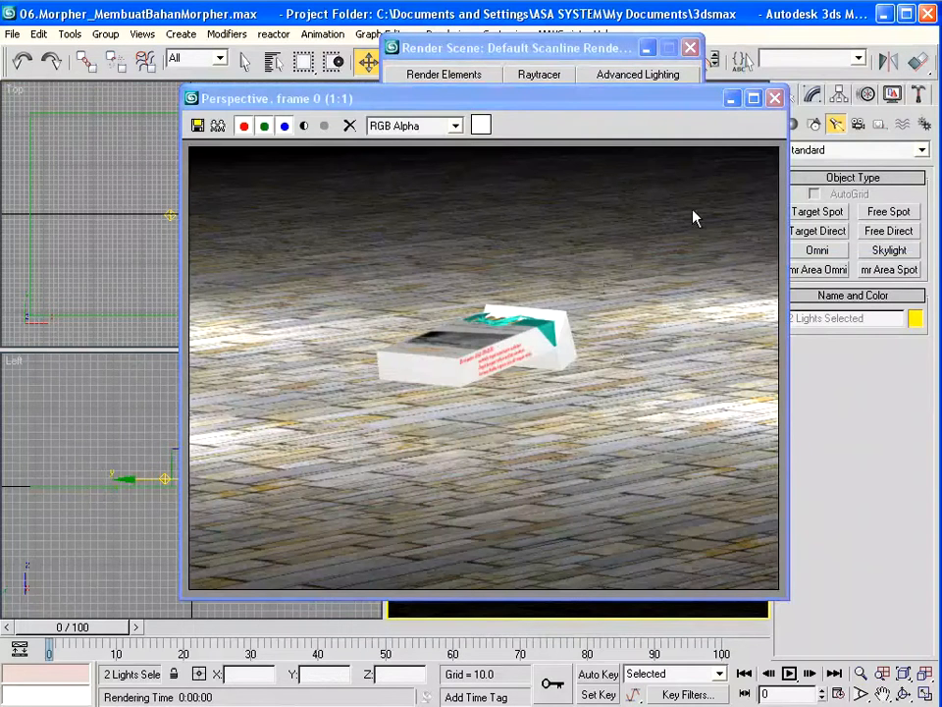
click(775, 98)
click(690, 47)
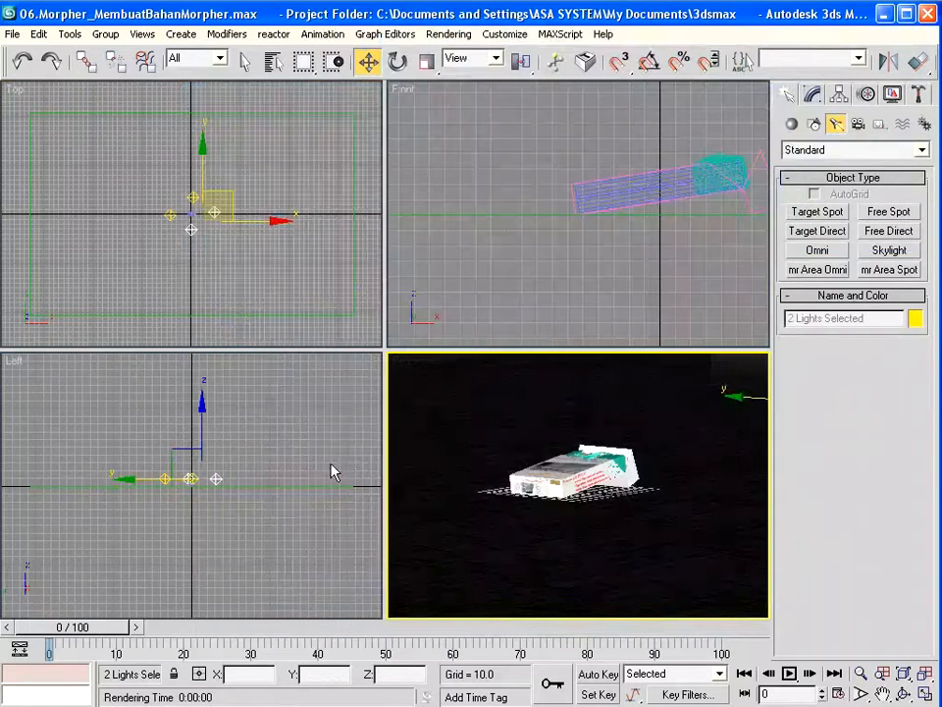
- Rename the light Omni02 as CahayaUtama
click(215, 478)
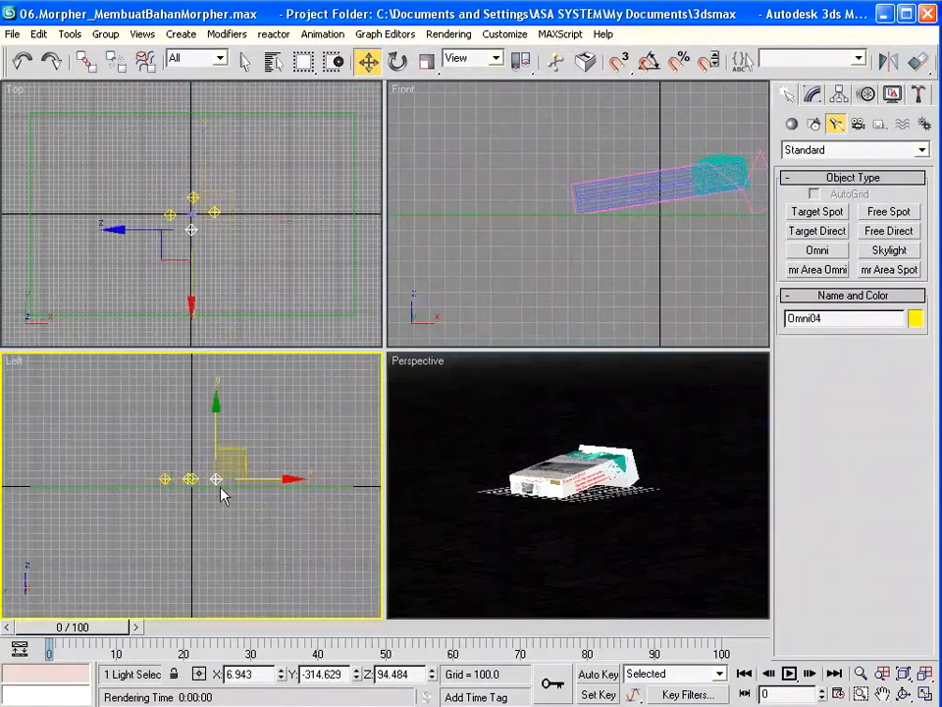
click(194, 197)
double_click(832, 318)
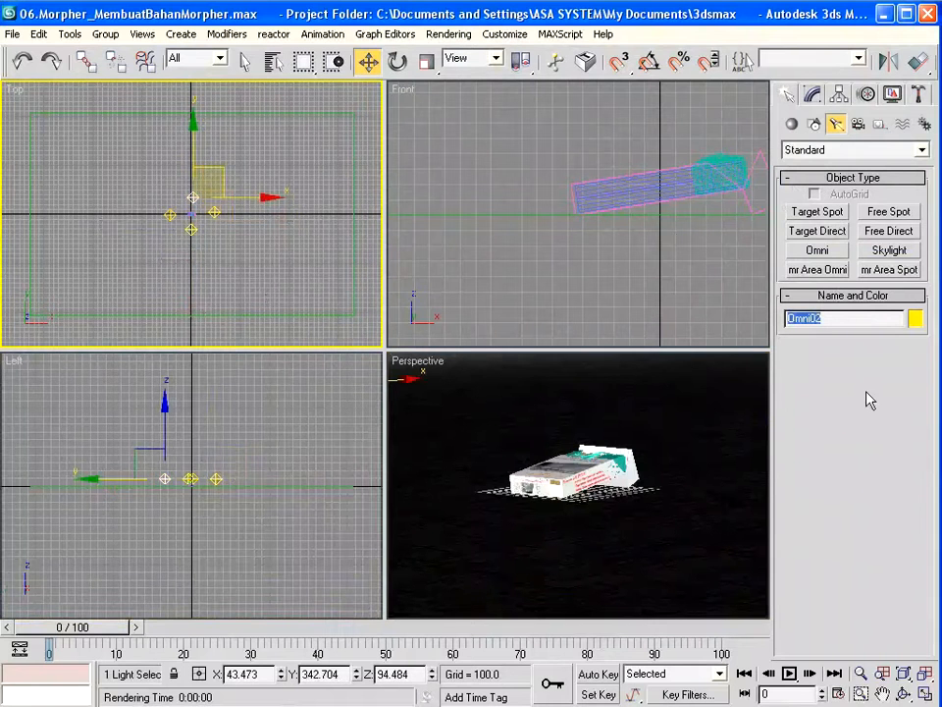
text(CahayaUtama)
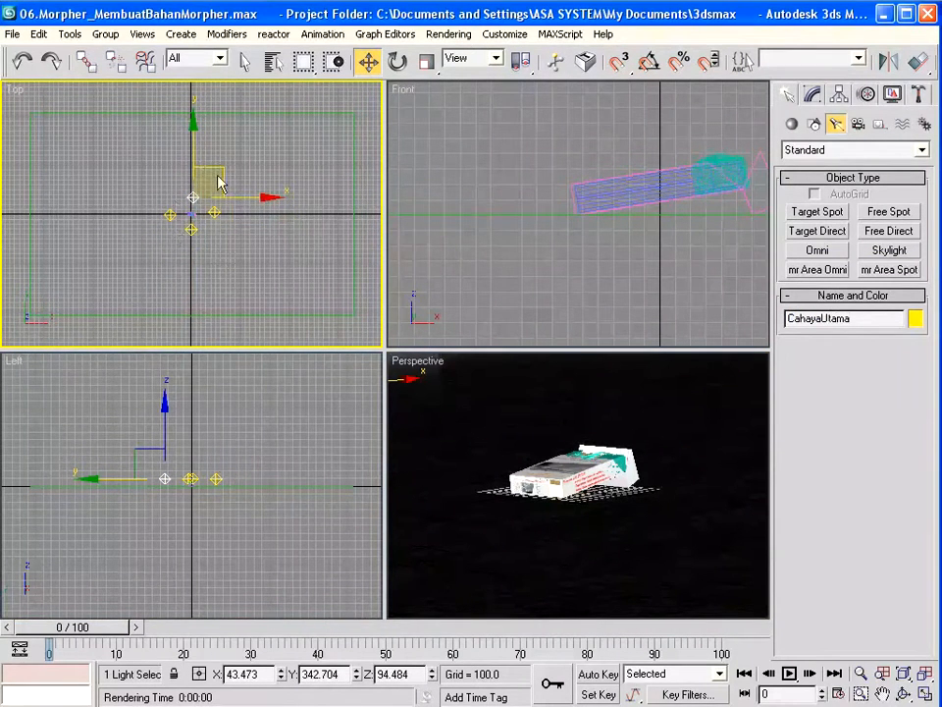
- Select the other three omni lights and link them to CahayaUtama as their parent
click(169, 215)
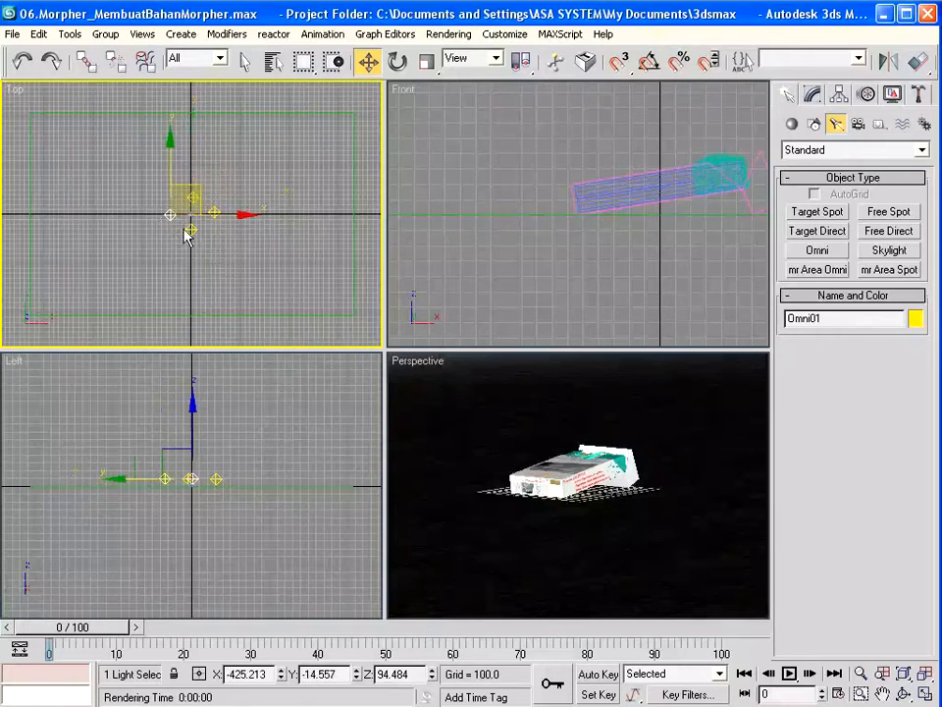
ctrl+click(191, 230)
ctrl+click(214, 213)
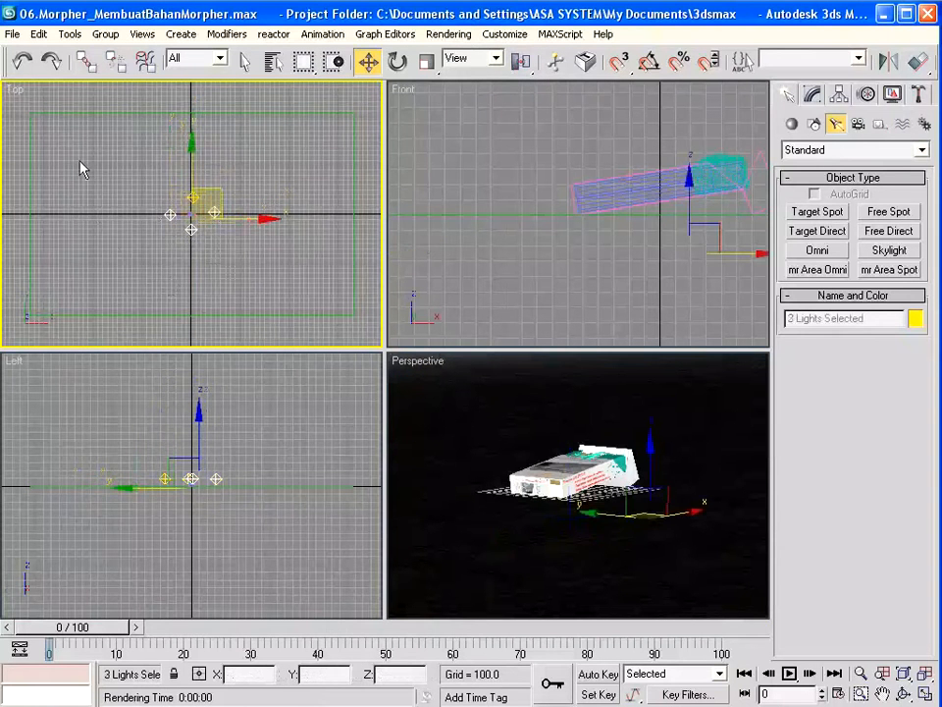
click(85, 61)
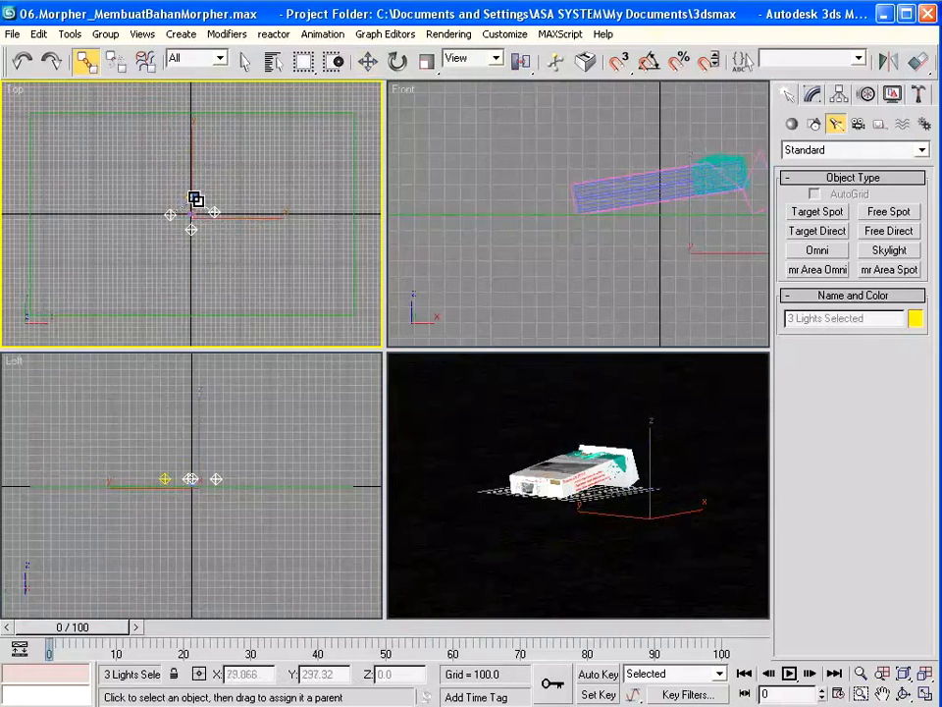
- Move CahayaUtama with its linked lights straight down below the floor in the Left view, to about Z -1368.76
click(367, 61)
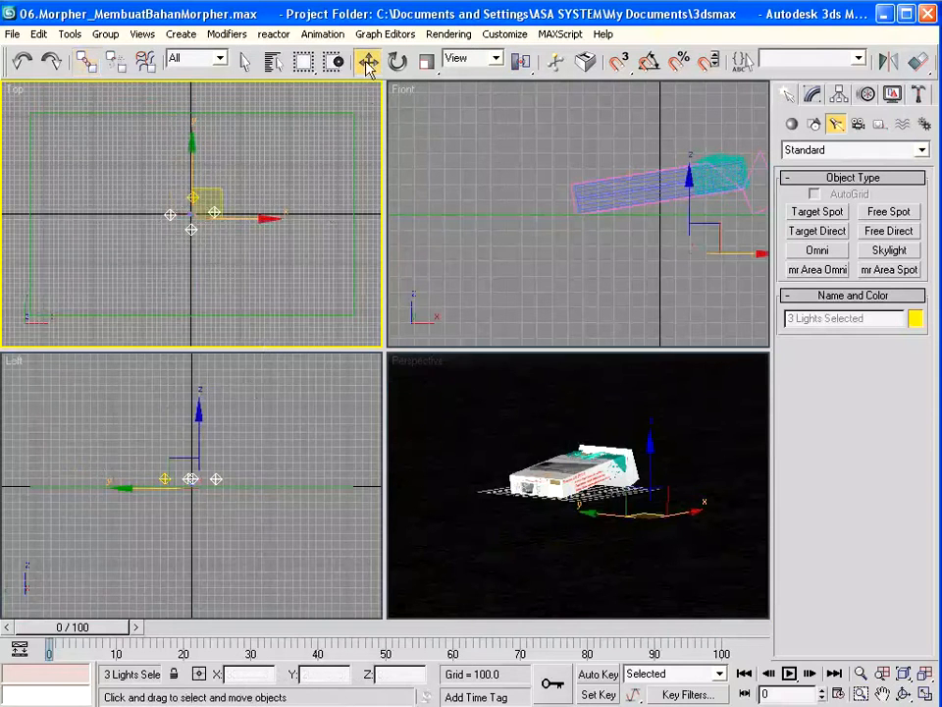
right_click(251, 483)
click(193, 196)
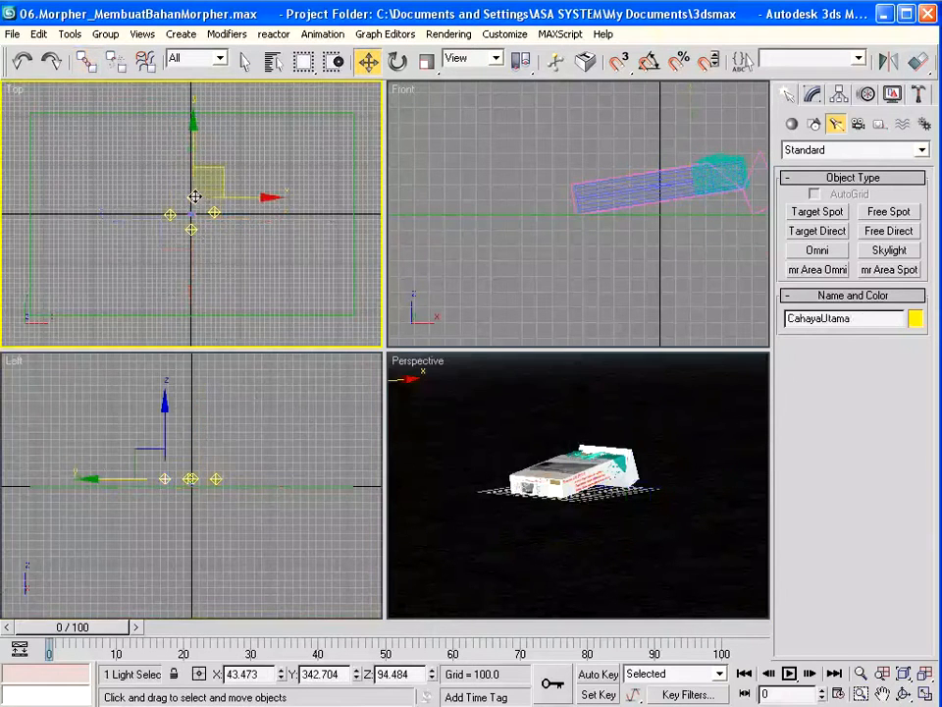
right_click(237, 462)
mouse_move(165, 423)
mouse_down()
mouse_move(174, 282)
mouse_move(163, 447)
mouse_move(162, 378)
mouse_move(137, 561)
mouse_move(142, 536)
mouse_up()
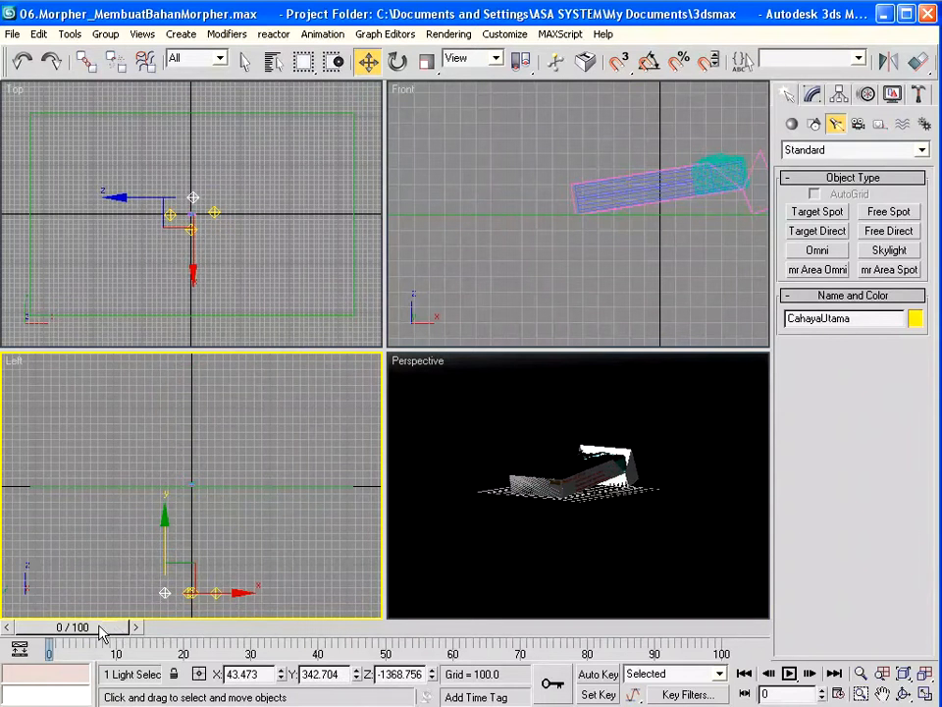
drag(99, 626, 59, 648)
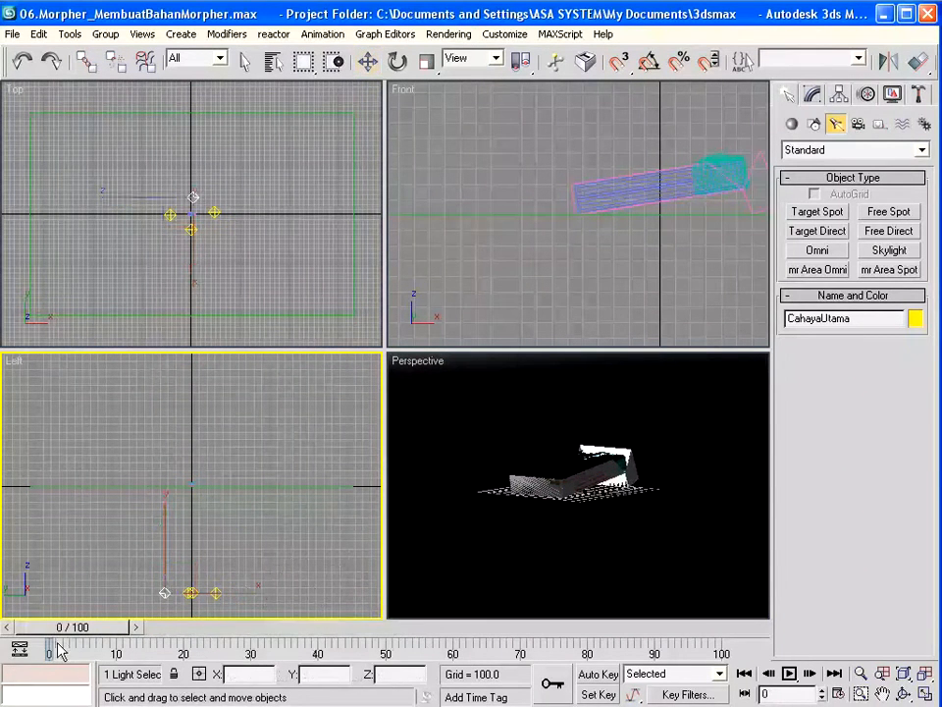
- Animate CahayaUtama with Auto Key so it rises straight up above the floor to about Z 217.54 at frame 40
click(598, 675)
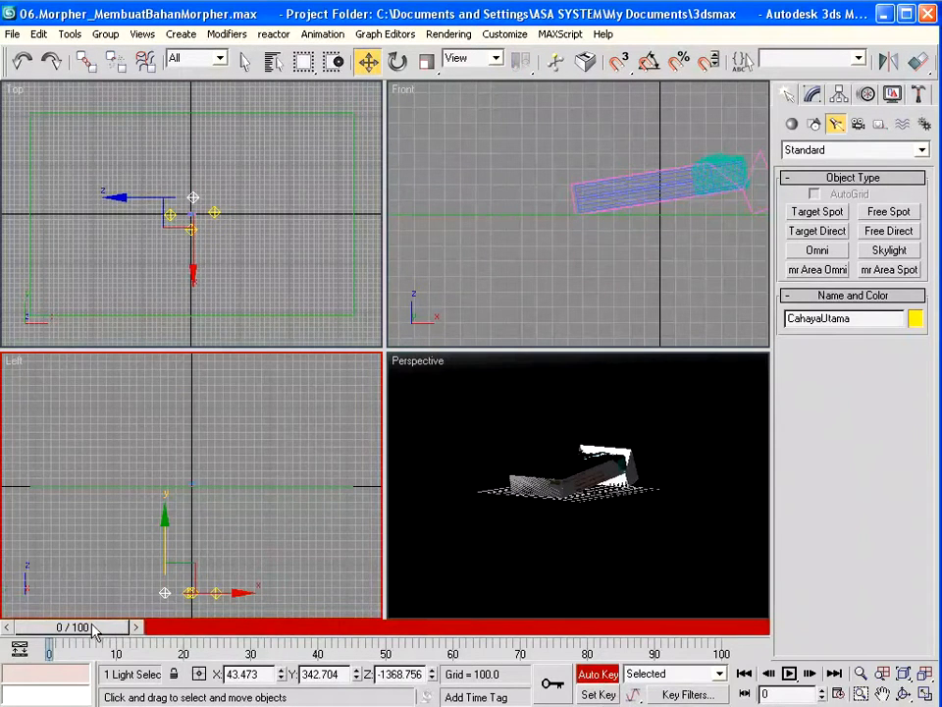
drag(95, 631, 343, 631)
key(w)
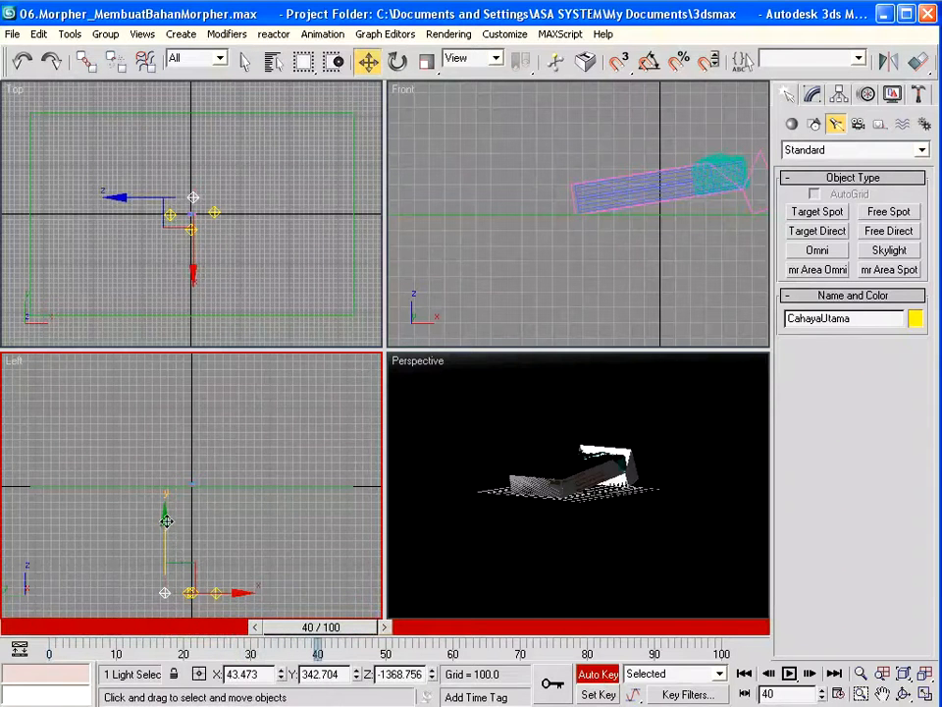
drag(166, 521, 169, 397)
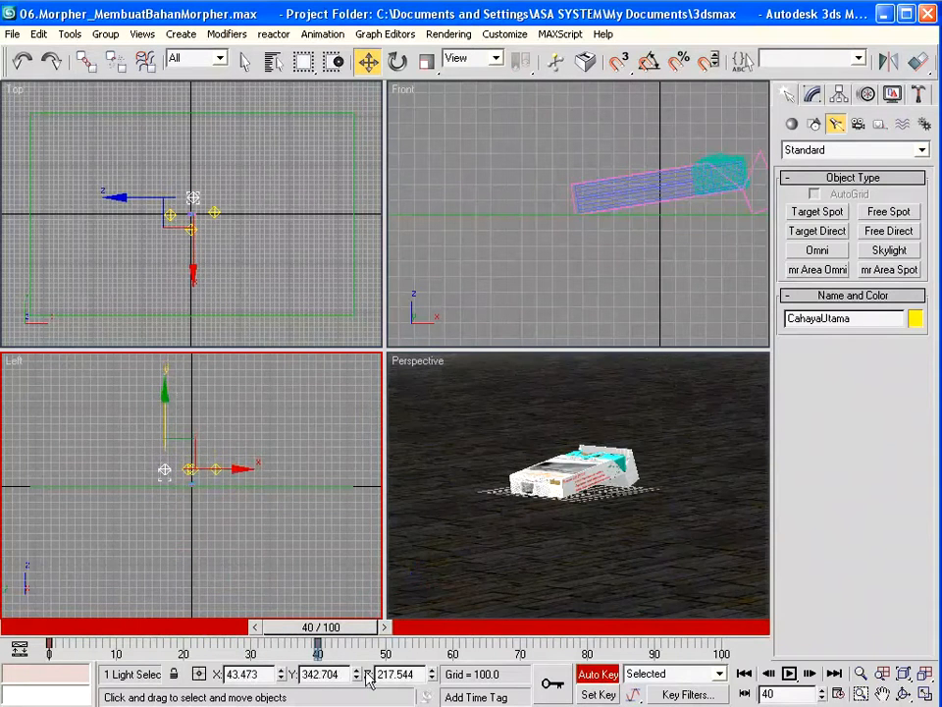
click(598, 674)
- Scrub through the light animation from frame 0 and render the Perspective viewport at frame 28
key(Home)
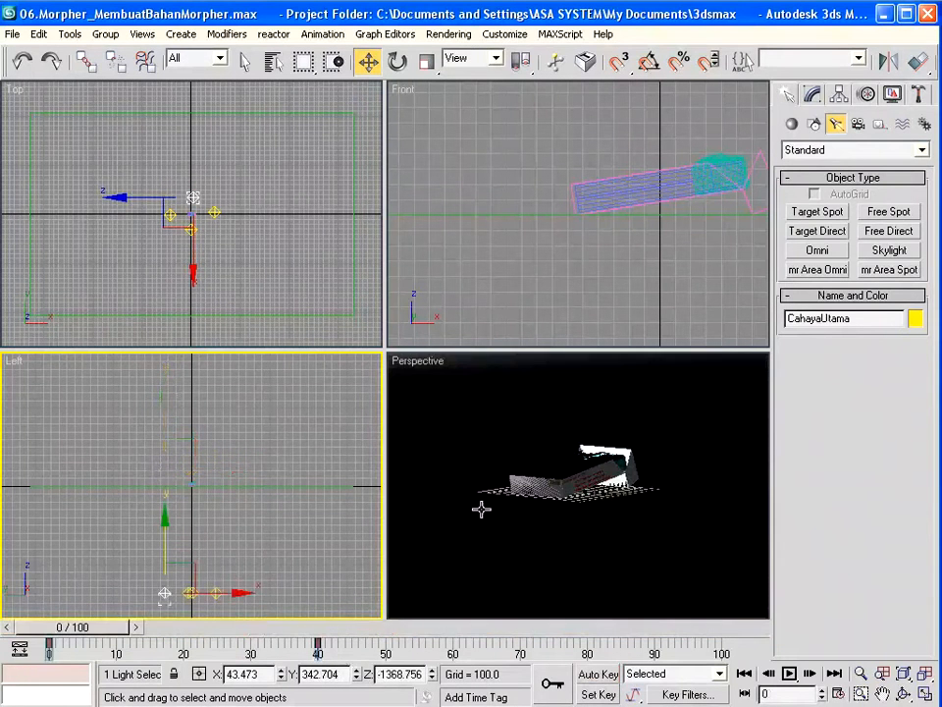
right_click(462, 447)
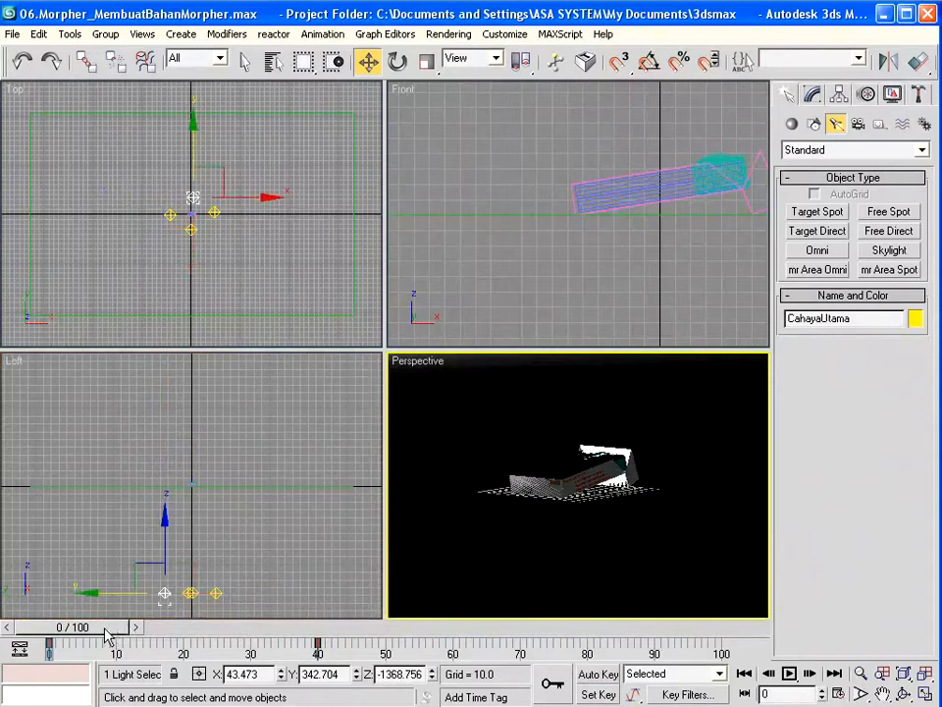
drag(106, 628, 753, 617)
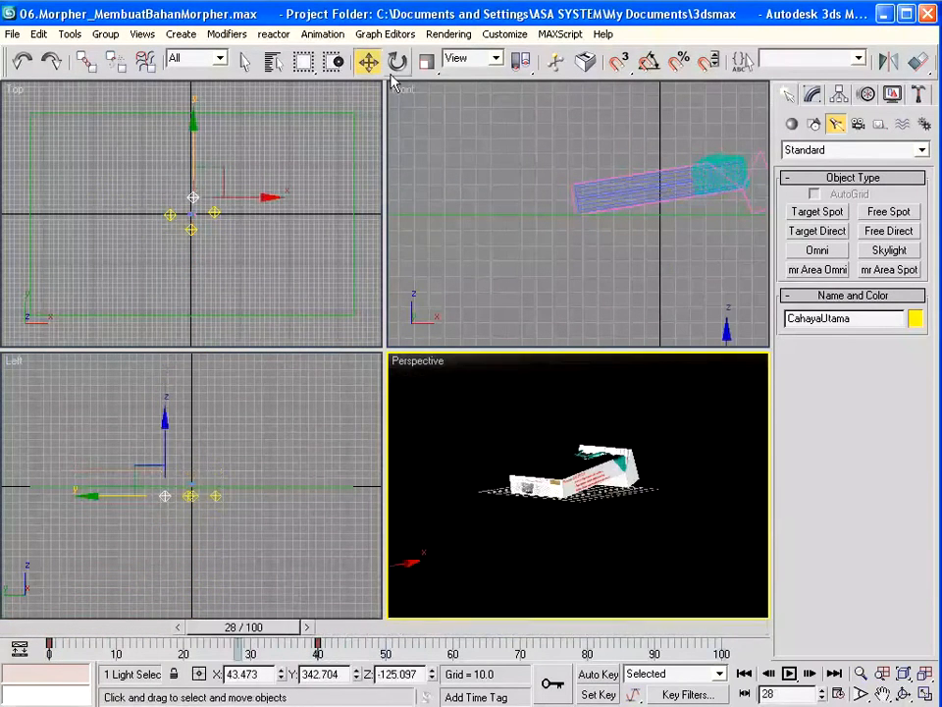
click(447, 35)
click(478, 54)
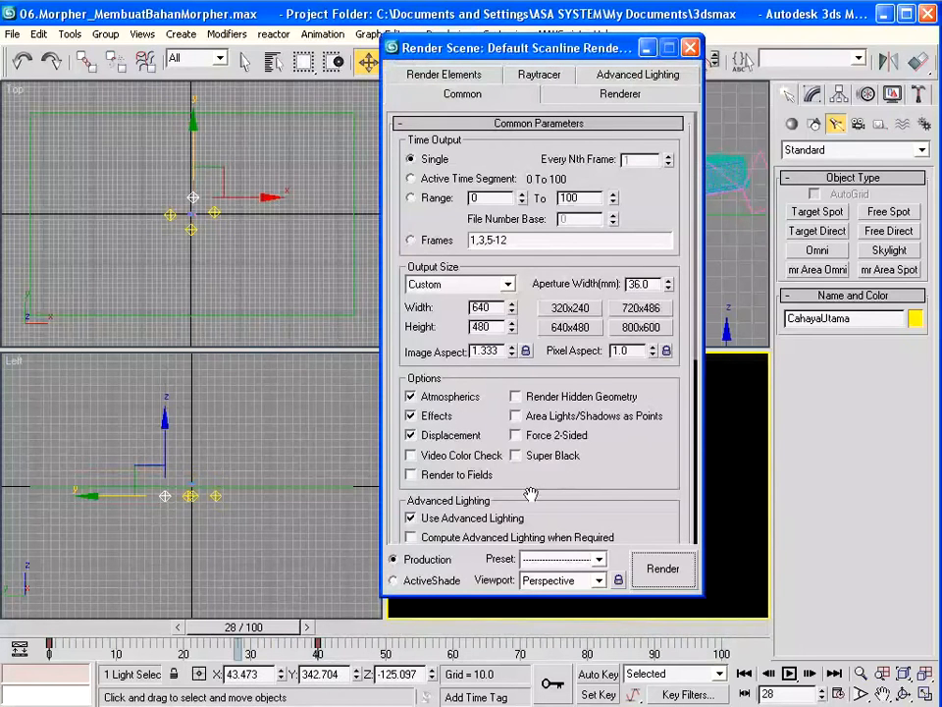
click(662, 568)
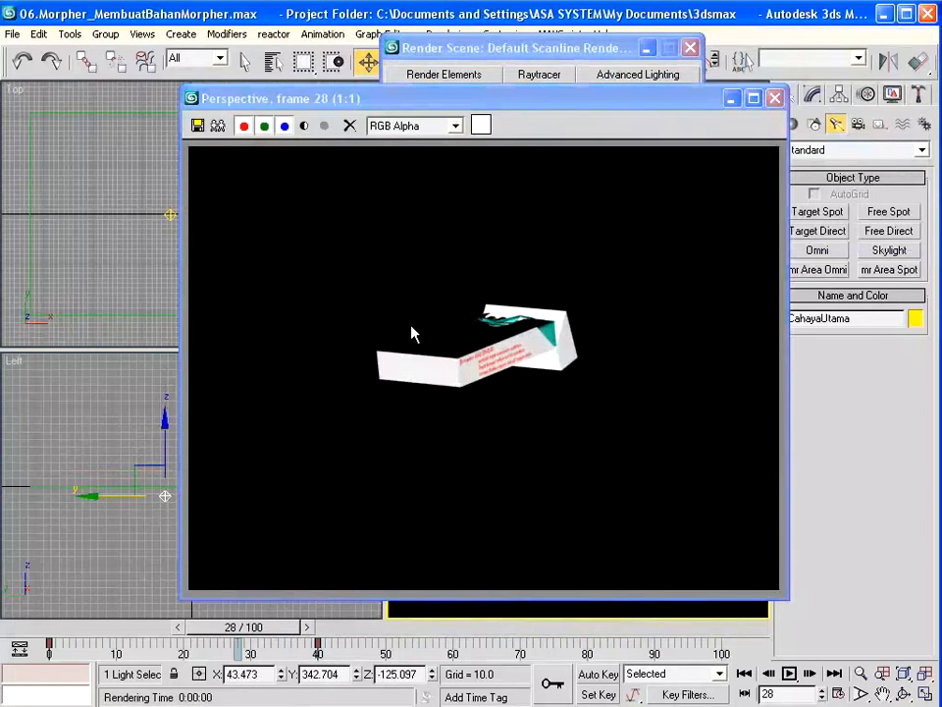
click(774, 100)
- Render the Perspective viewport at frame 51 to check the lighting with CahayaUtama fully raised
drag(243, 626, 385, 627)
click(662, 570)
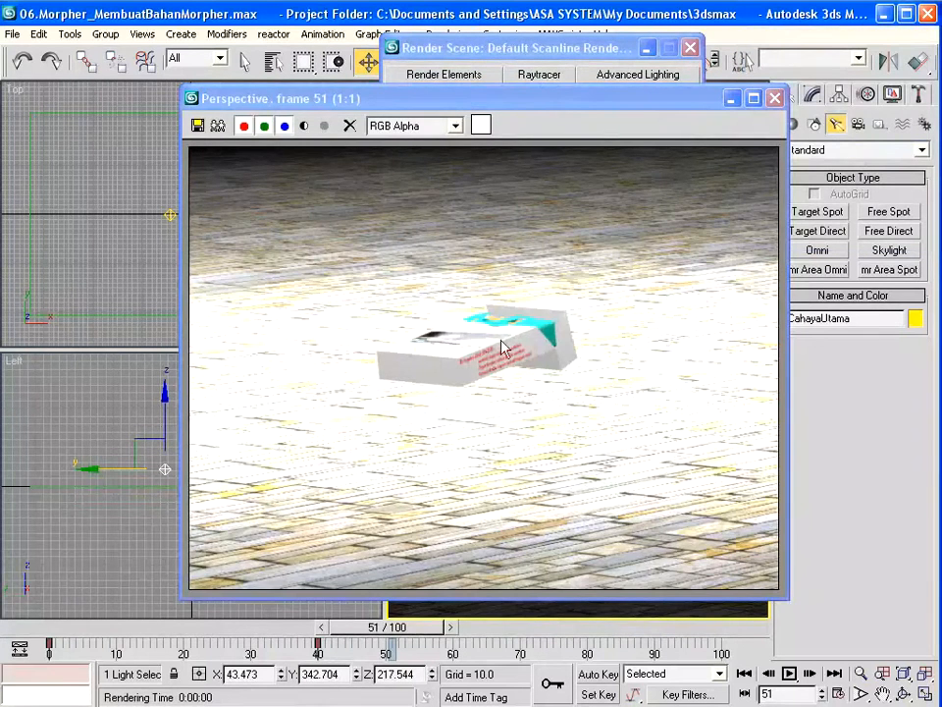
click(775, 99)
click(690, 47)
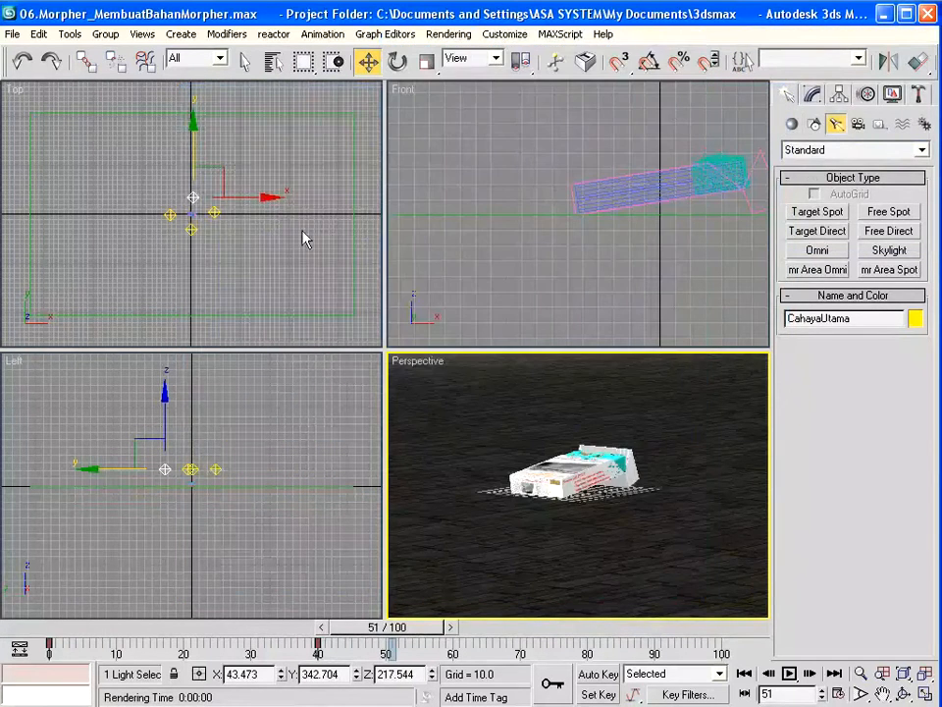
- Set CahayaUtama's intensity multiplier to 0.5
click(813, 93)
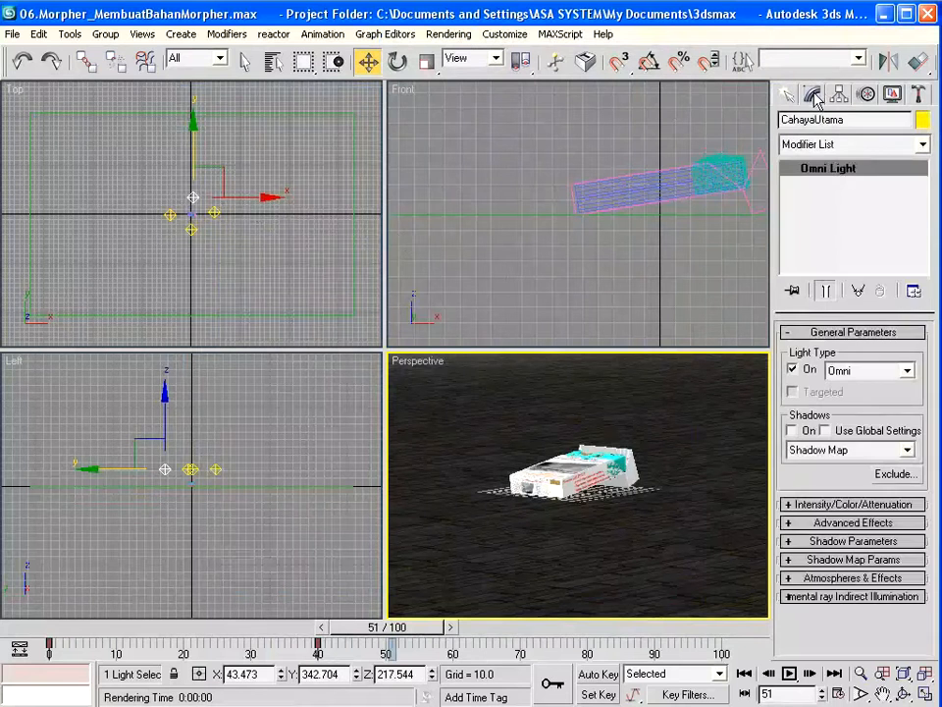
click(803, 505)
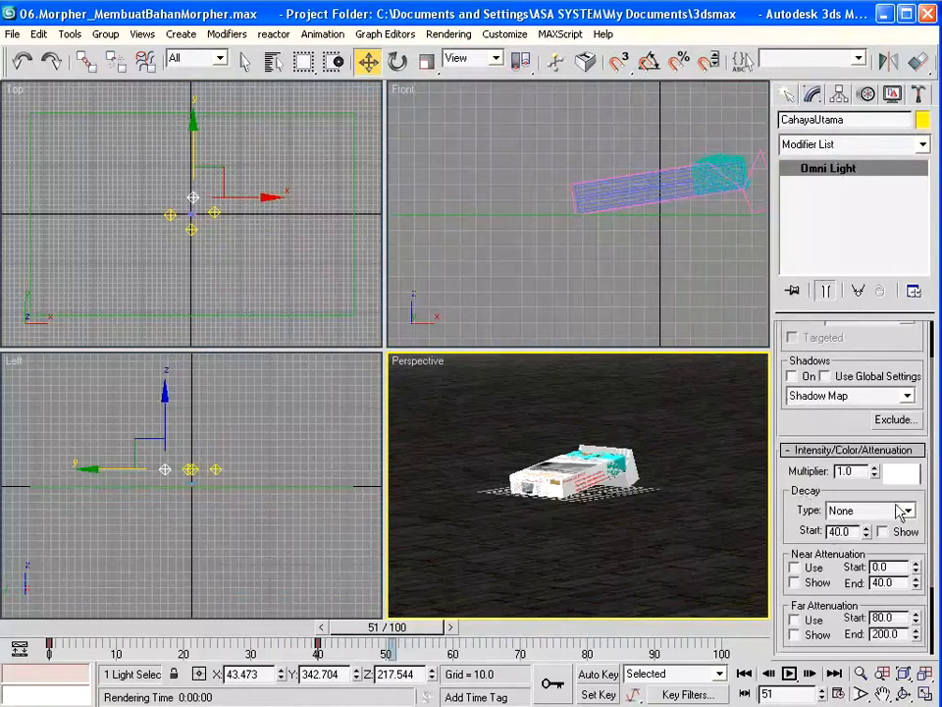
scroll(773, 539, down, 2)
drag(877, 475, 877, 511)
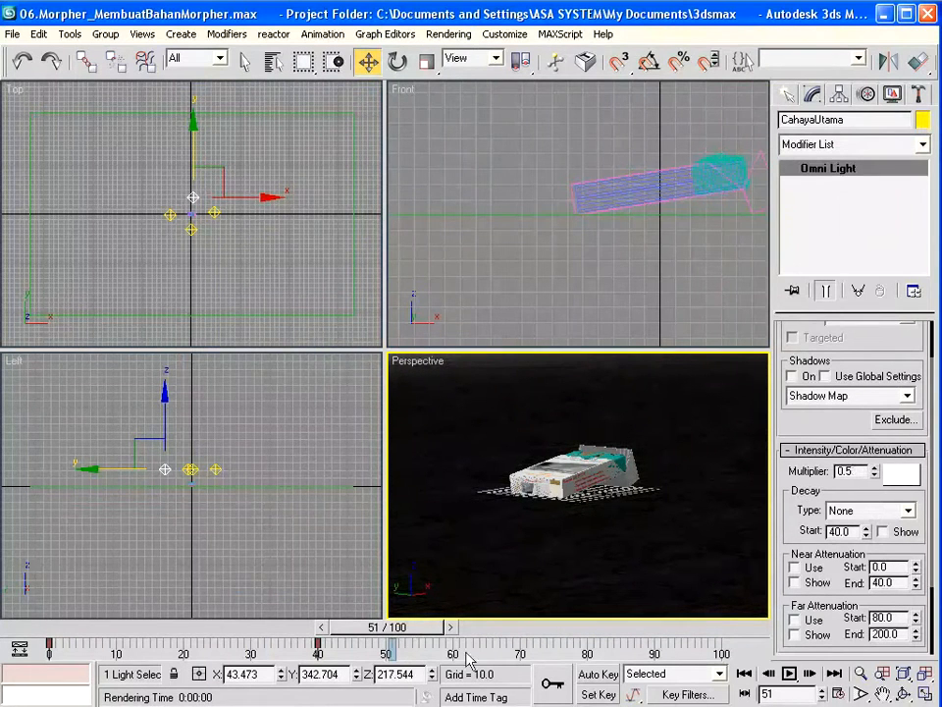
- Render the Perspective viewport at frame 51 to check the 0.5 multiplier lighting
click(447, 36)
click(482, 55)
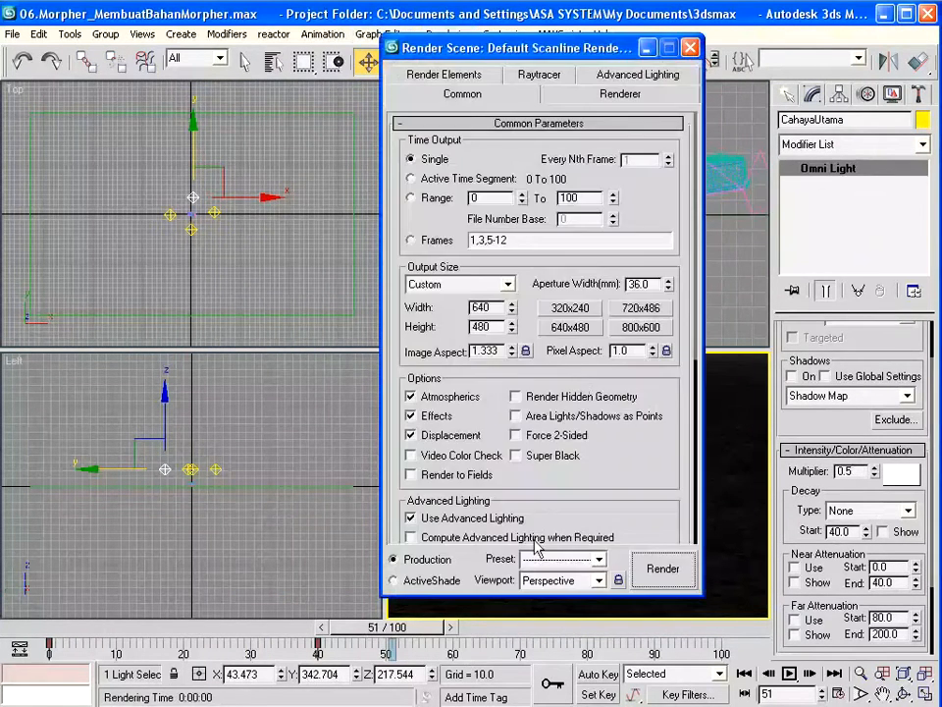
click(664, 571)
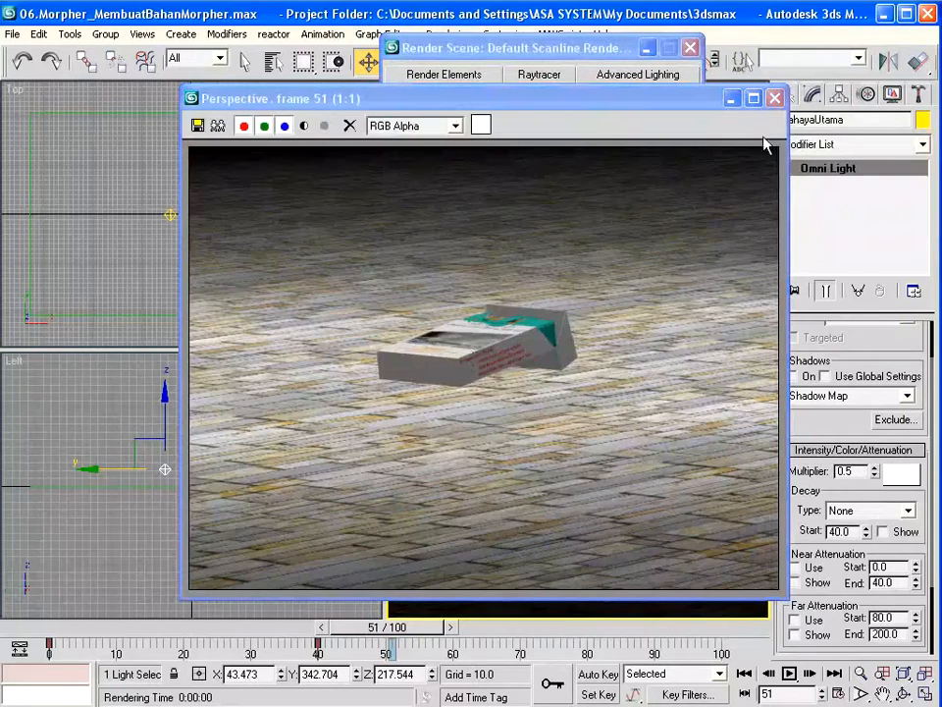
click(775, 98)
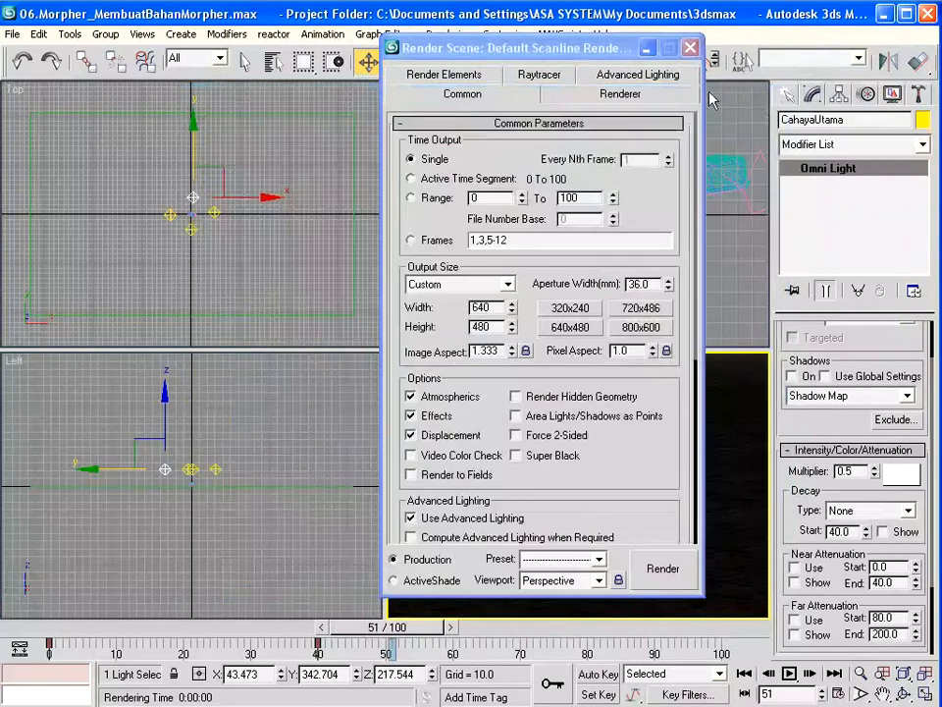
click(690, 48)
- Create a target spot from the floor's front-right corner toward the pack, raising the light to about Z 1746.73 and its target to about Z 94.71
click(789, 95)
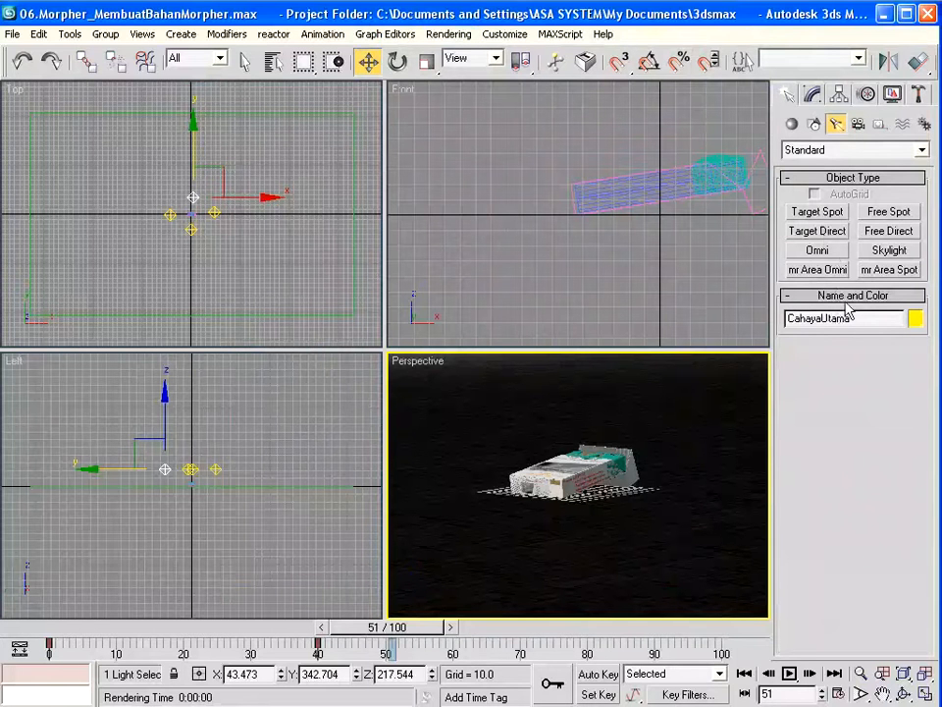
click(816, 212)
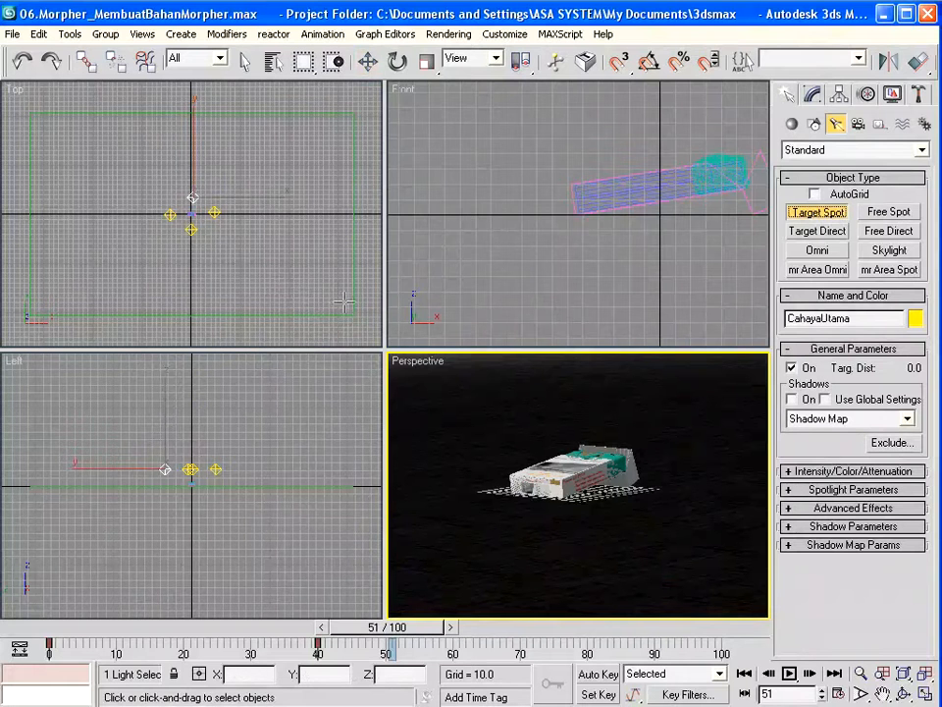
drag(339, 298, 204, 218)
click(368, 61)
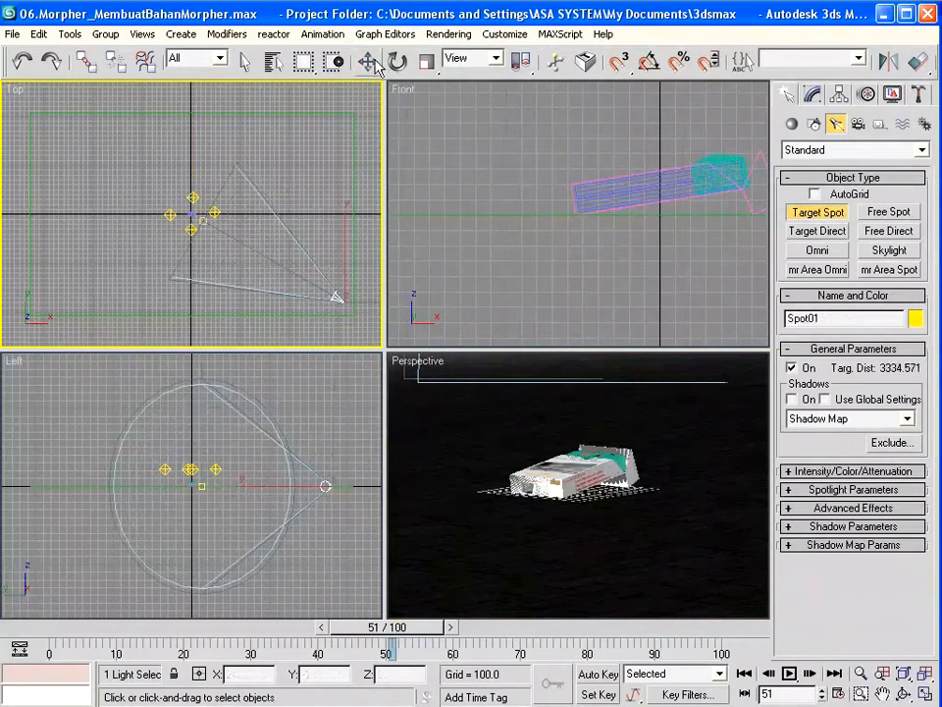
right_click(346, 467)
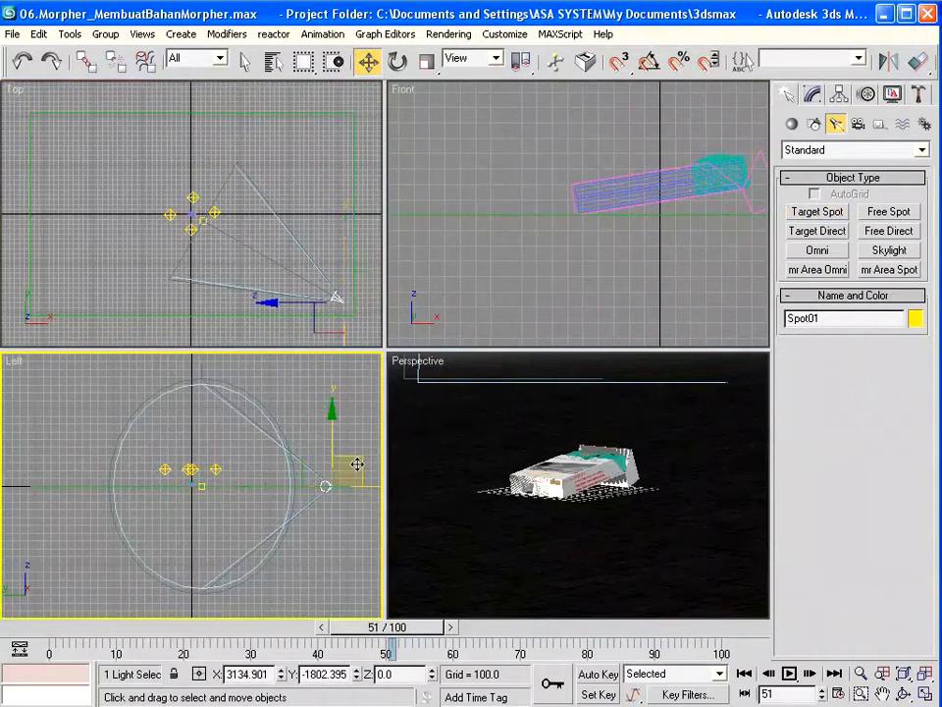
mouse_move(359, 460)
mouse_down()
mouse_move(357, 294)
mouse_move(361, 325)
mouse_up()
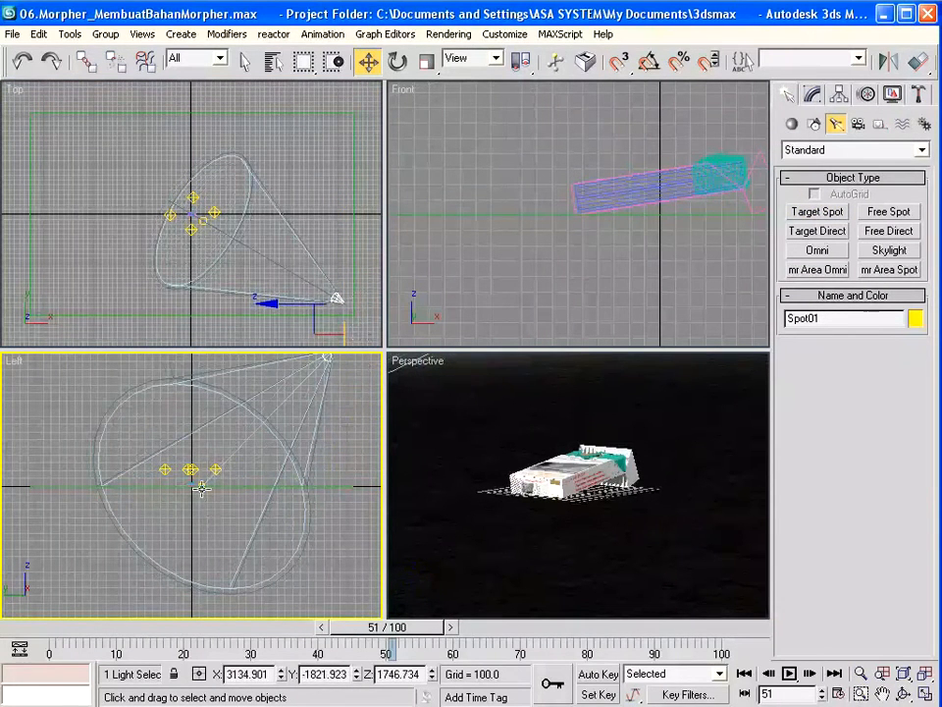
click(201, 488)
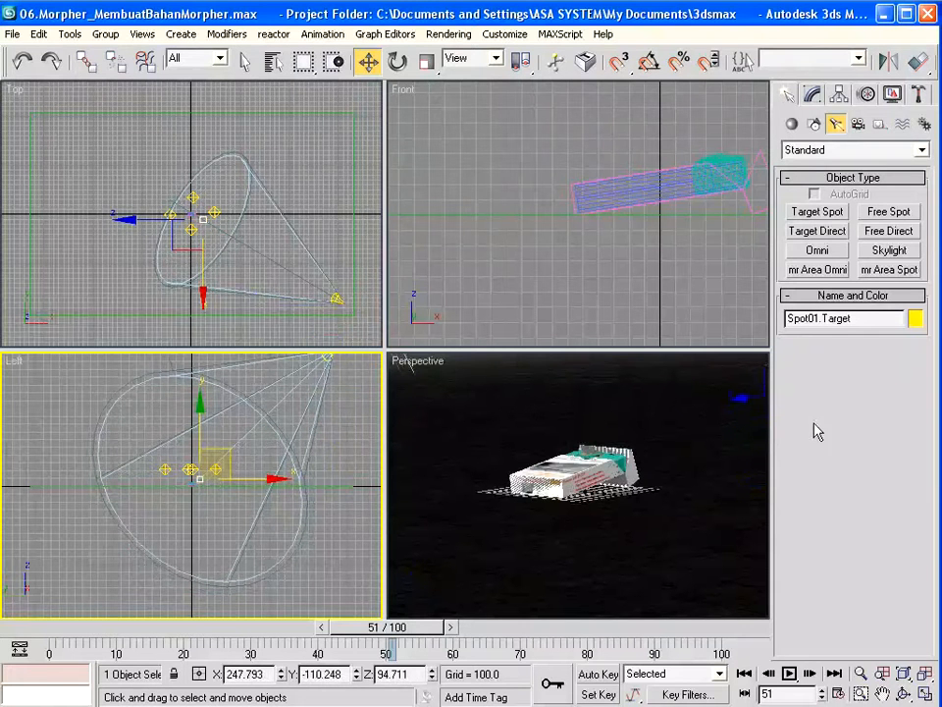
- Select the spotlight itself rather than its target and enable Shadow Map shadows for it
click(813, 94)
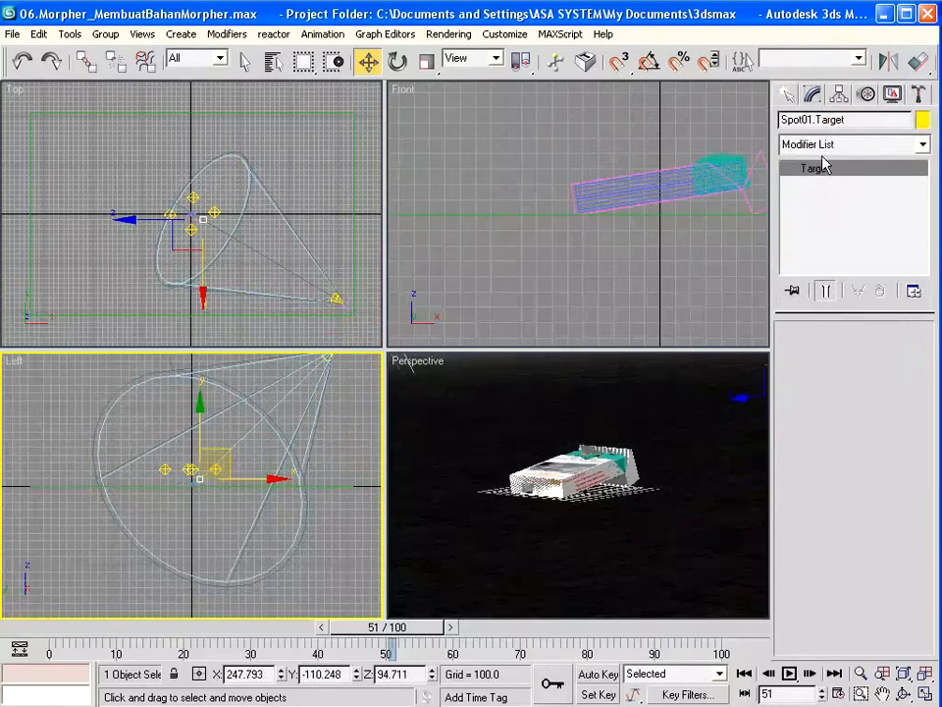
click(333, 412)
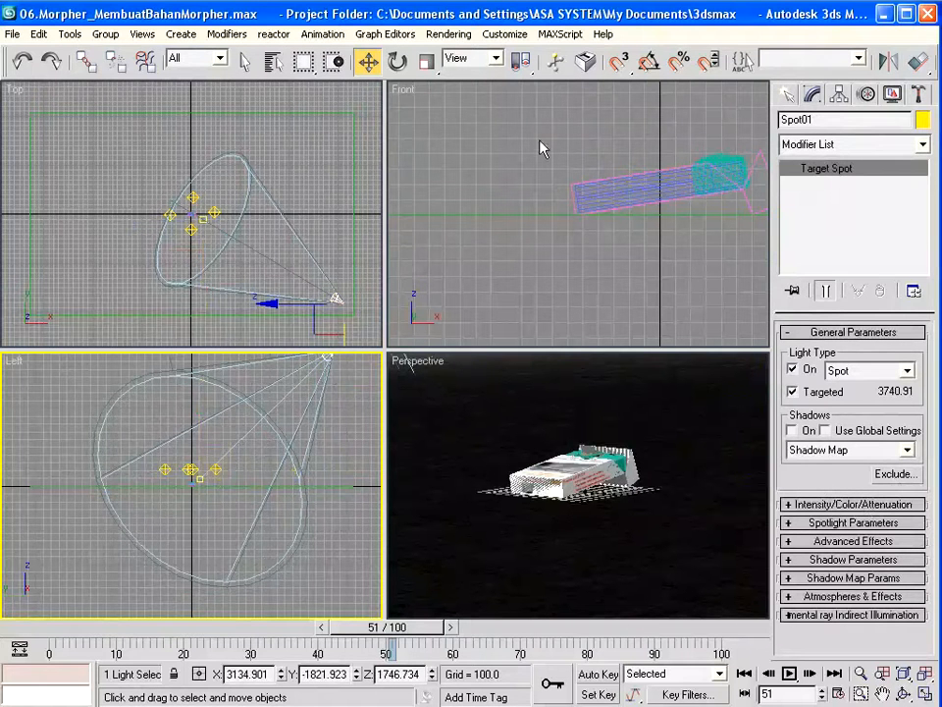
click(337, 298)
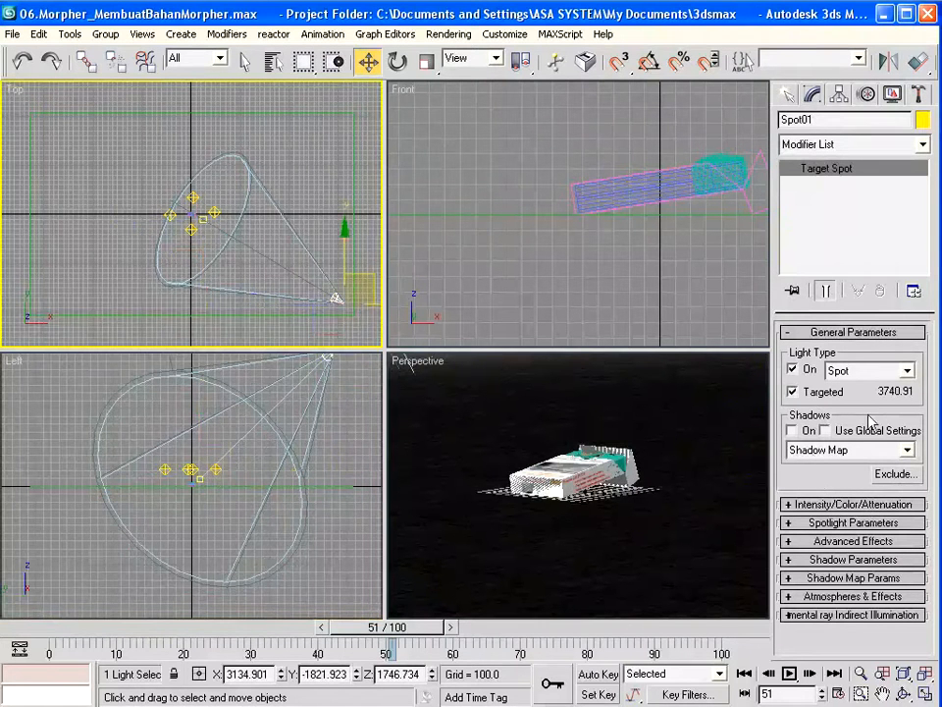
click(795, 432)
- Change the spotlight's light color to a pale yellow
click(801, 505)
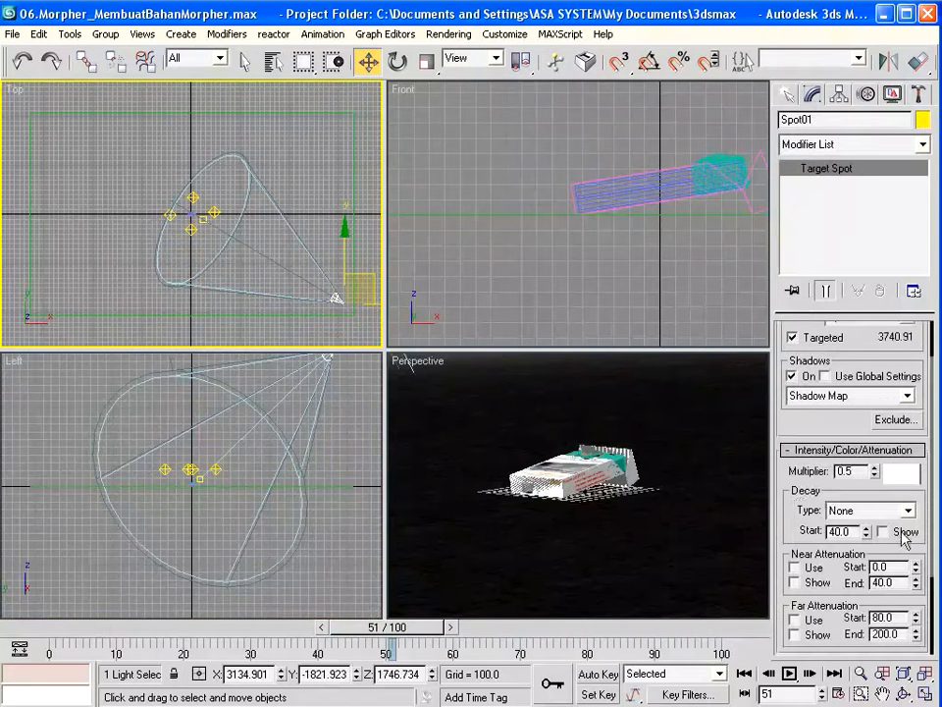
click(905, 475)
mouse_move(334, 103)
mouse_down()
mouse_move(322, 74)
mouse_move(311, 82)
mouse_up()
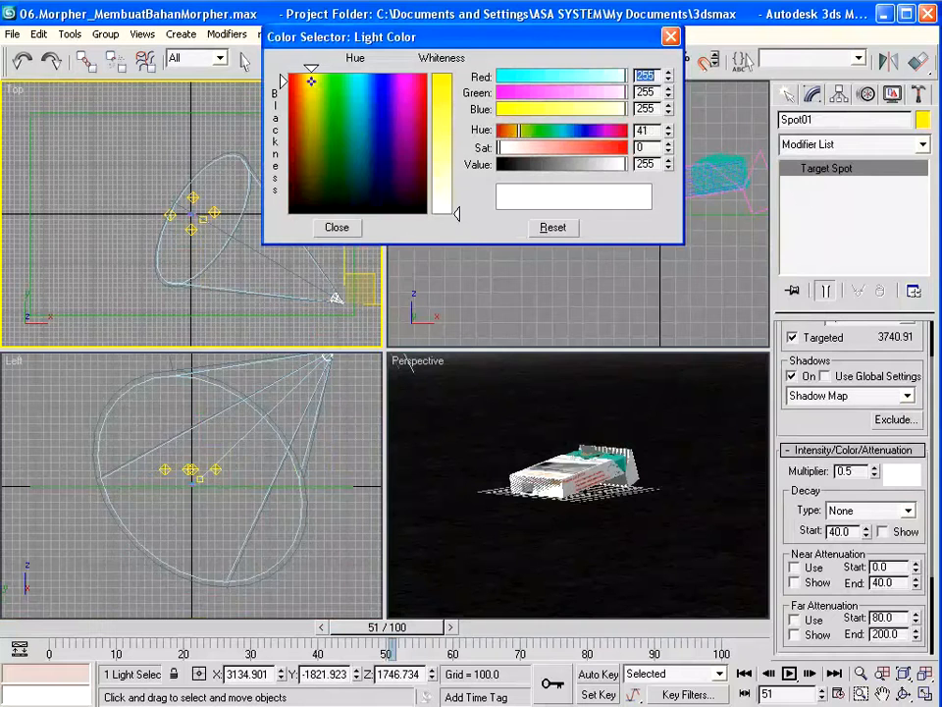
drag(458, 213, 457, 123)
click(310, 79)
click(671, 37)
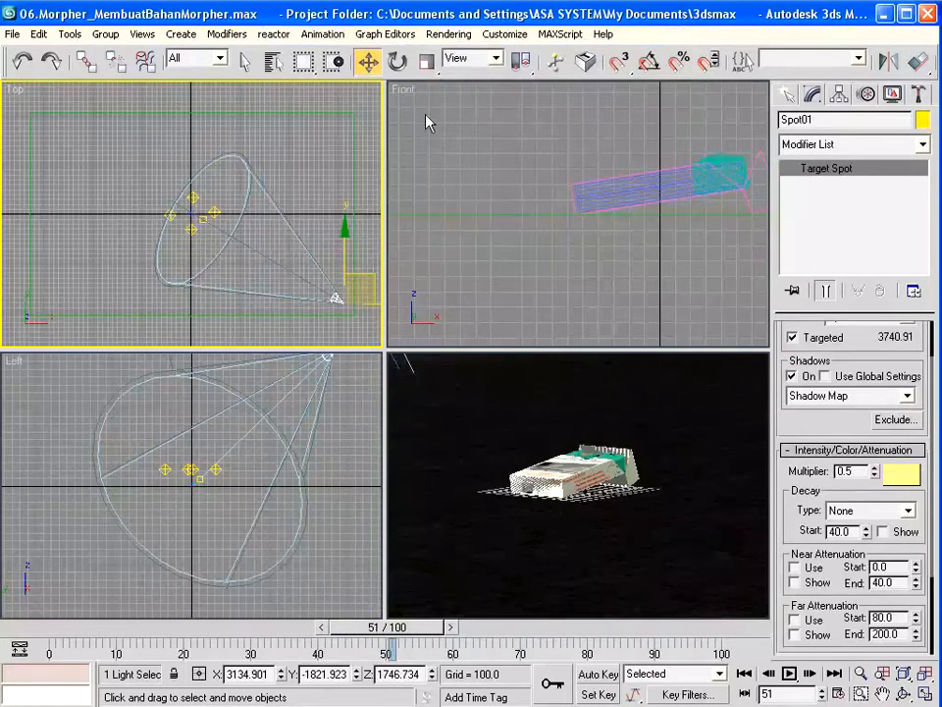
- Render the Perspective viewport at frame 51 to check the yellow spotlight and its shadows
click(448, 34)
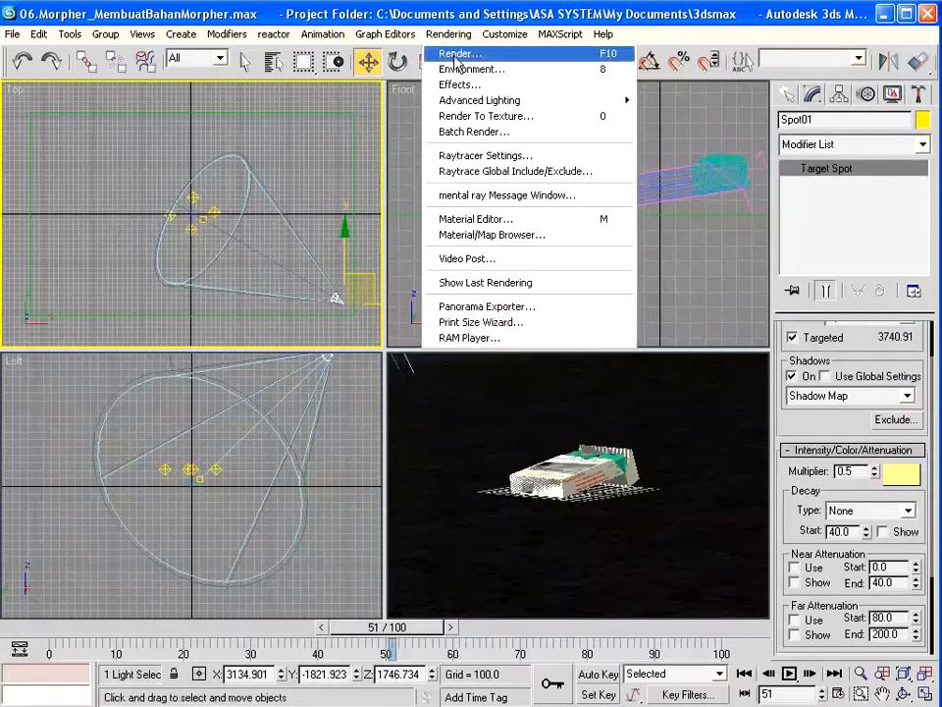
click(455, 54)
click(598, 580)
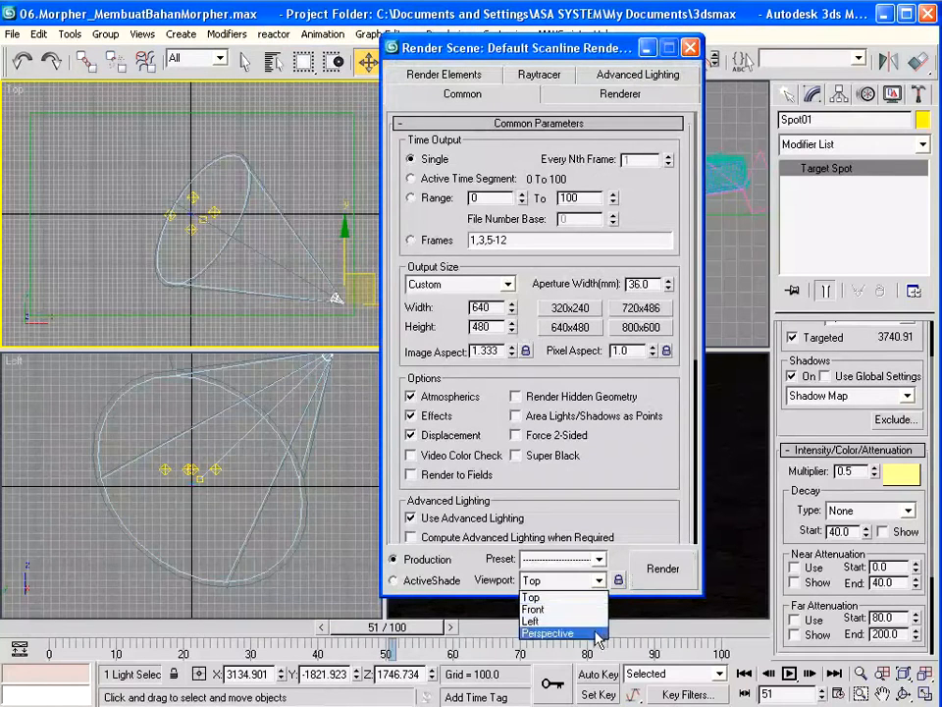
click(565, 634)
click(678, 579)
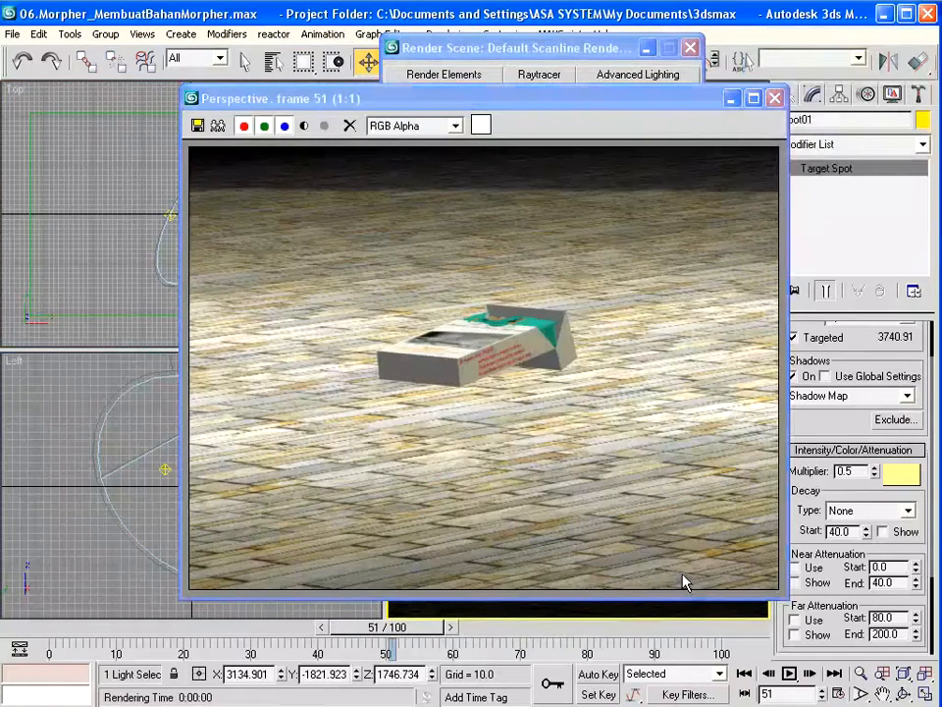
click(774, 98)
- Set the spotlight's object shadow density to 0.8 and render the Perspective viewport again
click(833, 589)
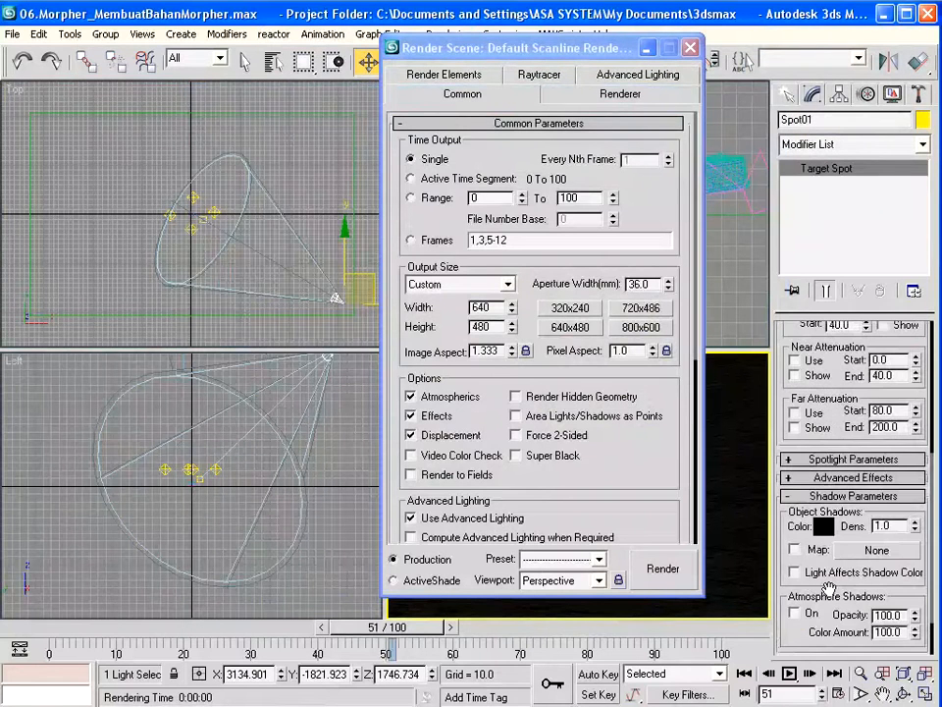
scroll(884, 550, down, 5)
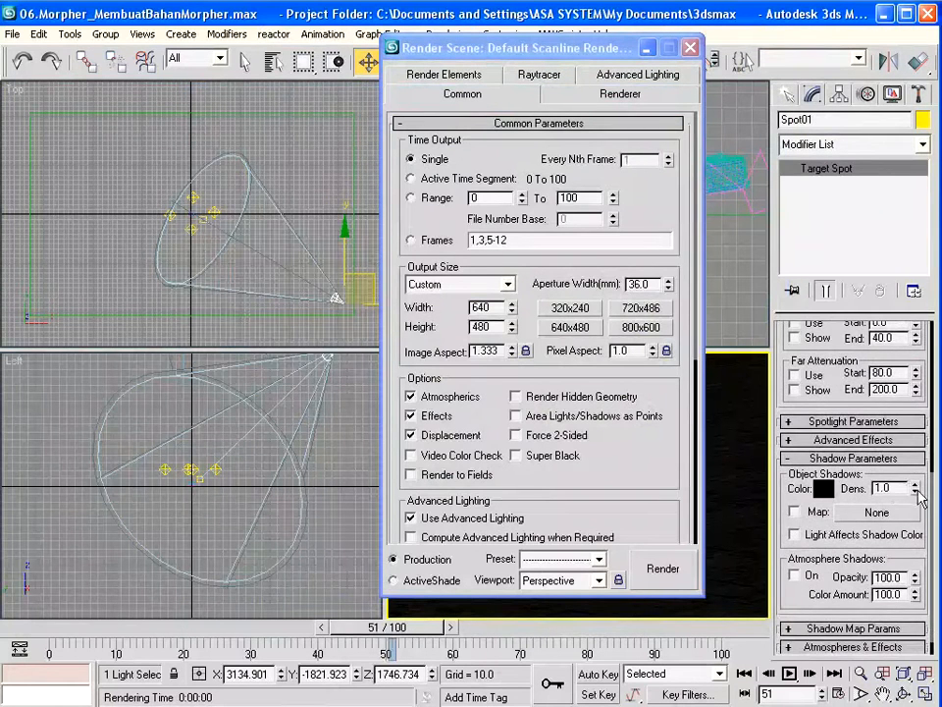
mouse_move(915, 489)
mouse_down()
mouse_move(917, 299)
mouse_move(918, 518)
mouse_move(919, 497)
mouse_move(920, 507)
mouse_up()
click(664, 570)
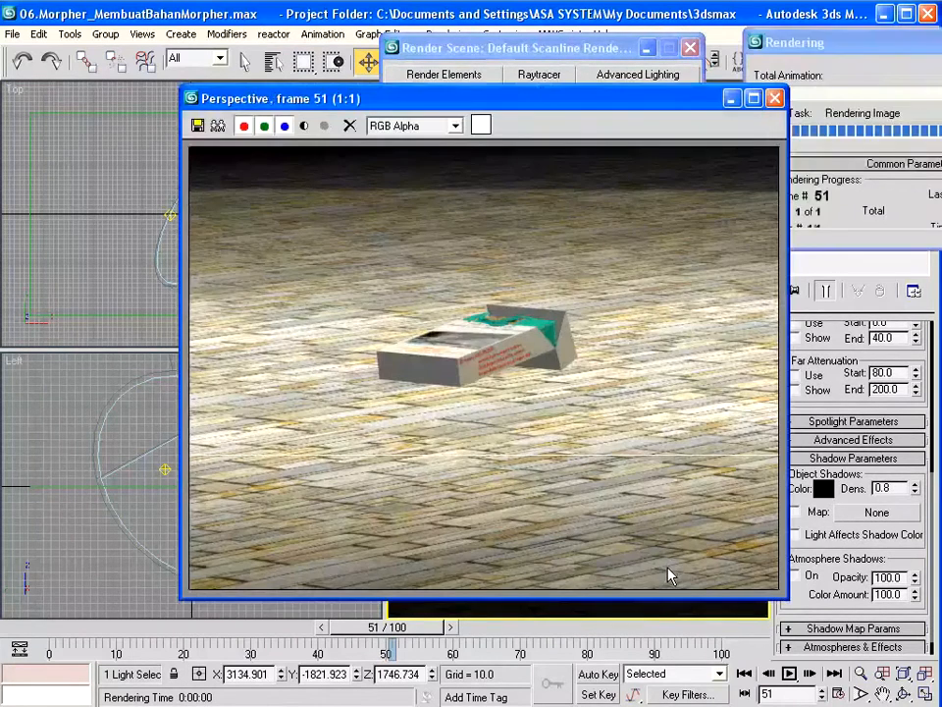
click(775, 97)
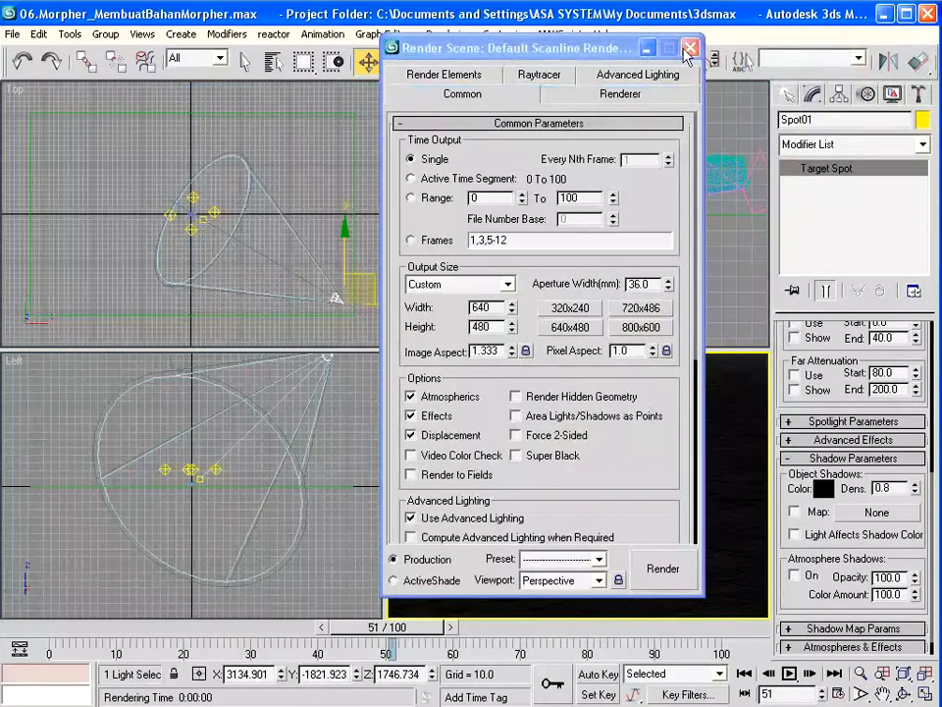
- Narrow the spotlight's light cone by setting Hotspot/Beam to 22.3 and Falloff/Field to 31.0
click(690, 47)
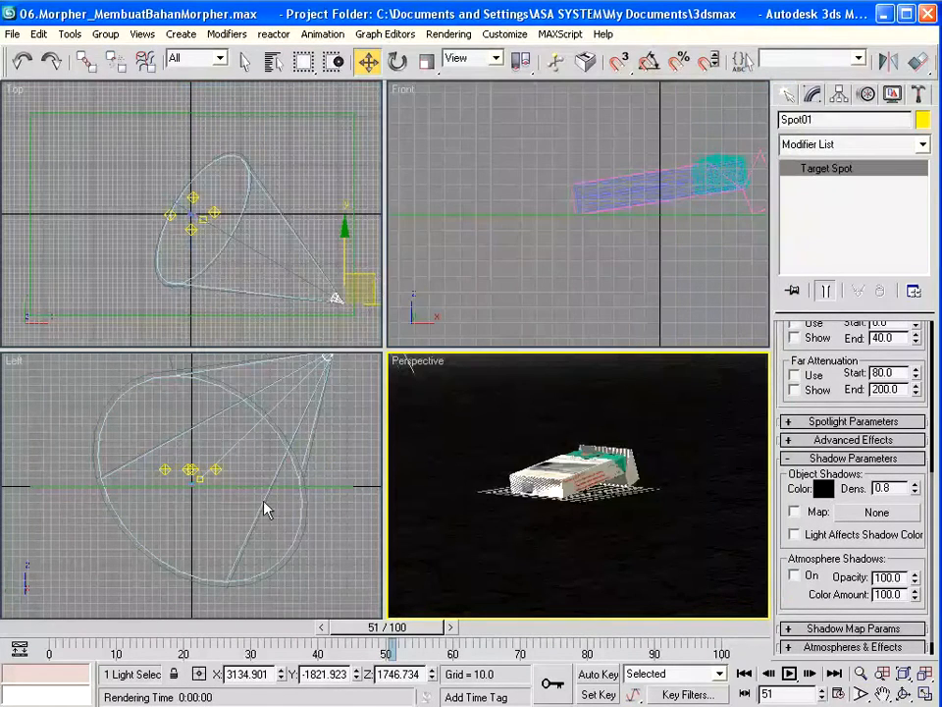
key(alt+z)
drag(265, 504, 265, 535)
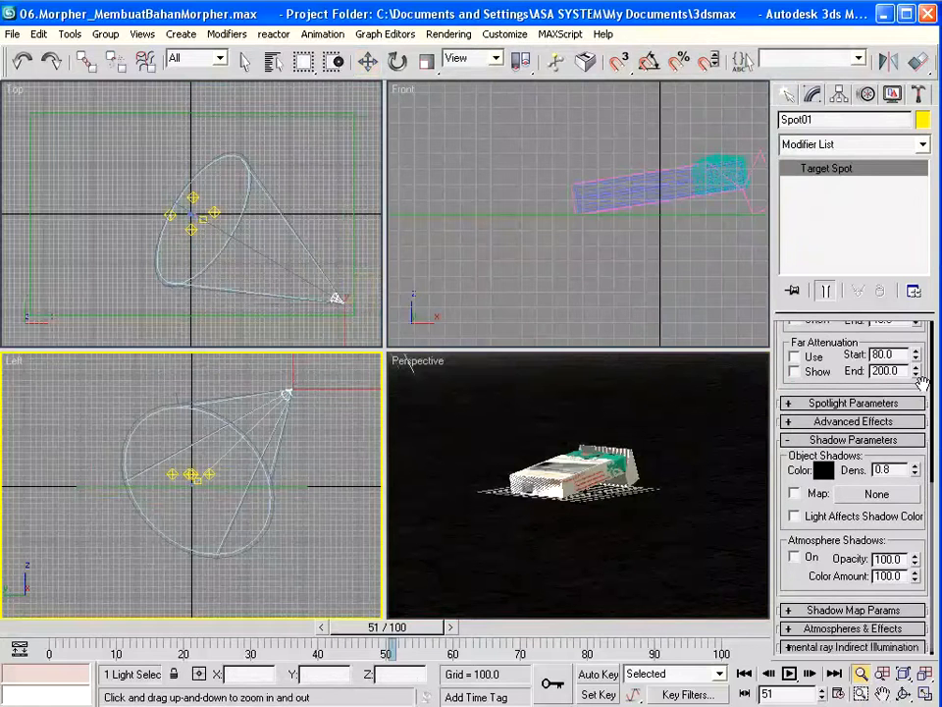
drag(920, 404, 921, 414)
click(845, 431)
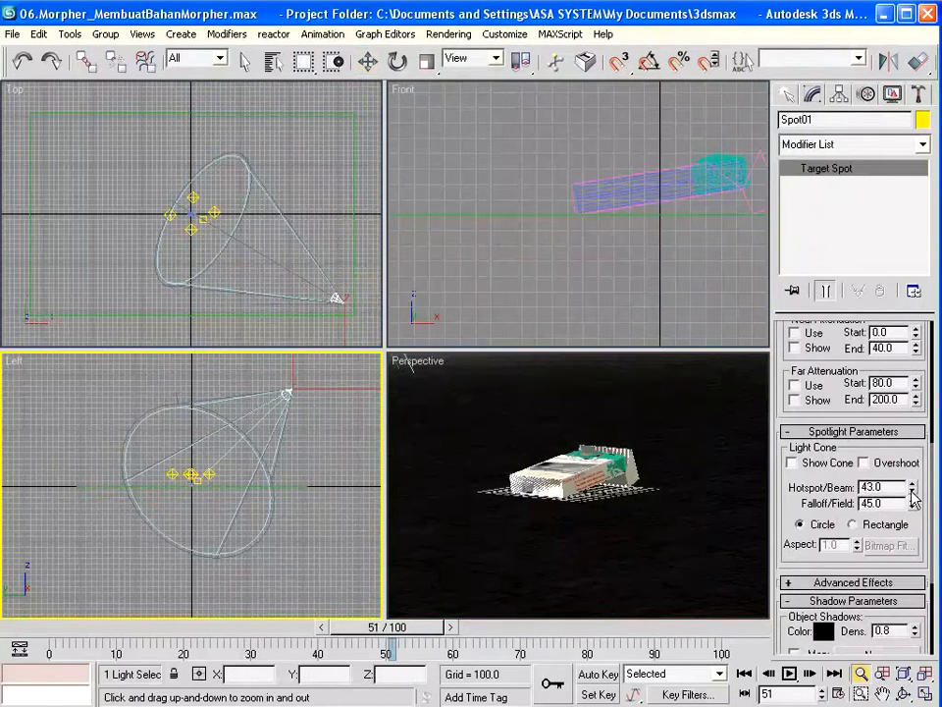
drag(913, 491, 913, 550)
drag(904, 677, 904, 678)
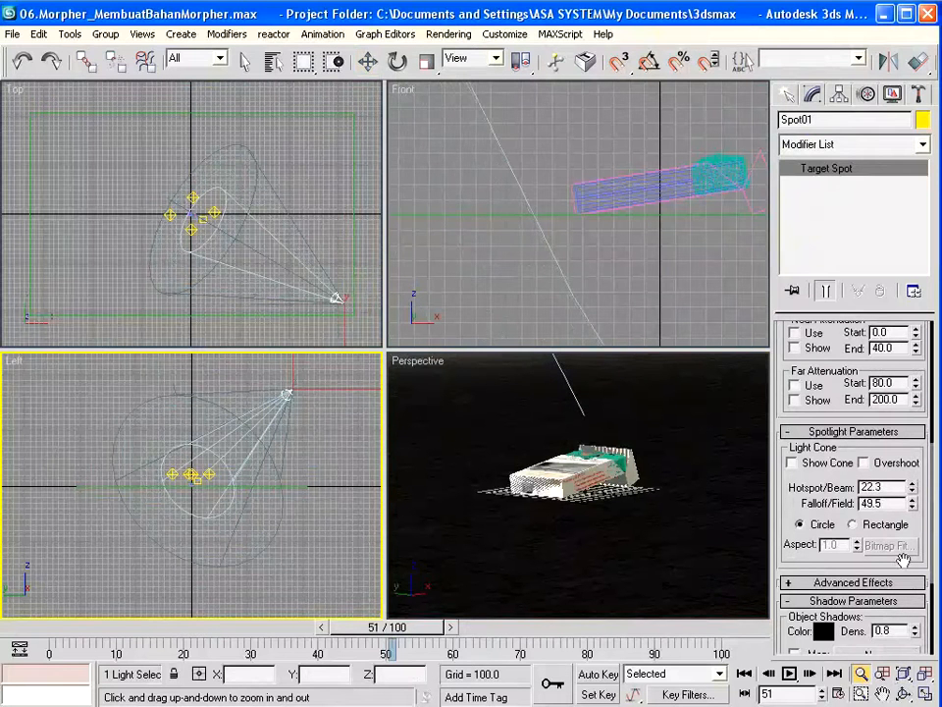
drag(915, 503, 902, 676)
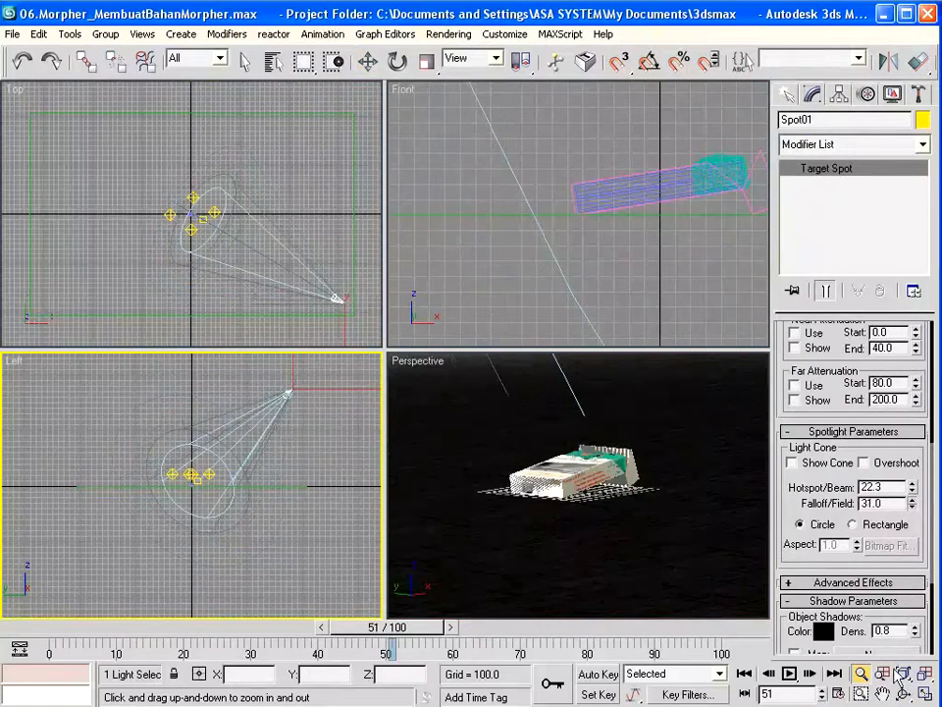
- Move the spotlight closer to the cigarette pack in the Top viewport, to about X 1497, Y -597
click(368, 62)
drag(343, 307, 291, 216)
scroll(878, 467, up, 5)
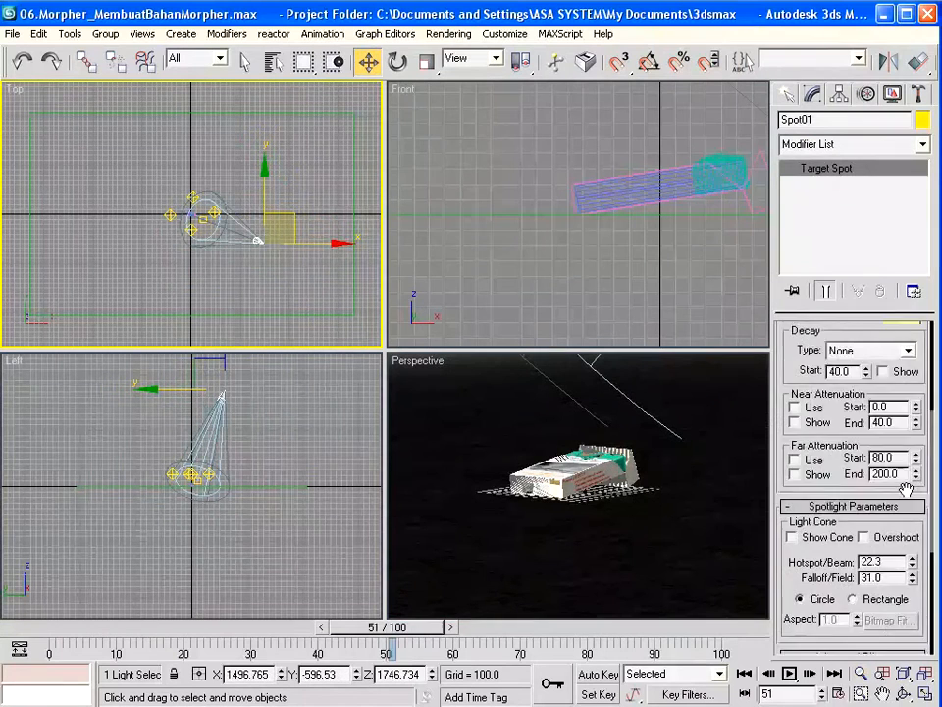
- Render the Perspective viewport at frame 51 to check the narrowed, repositioned spotlight
drag(875, 451, 875, 373)
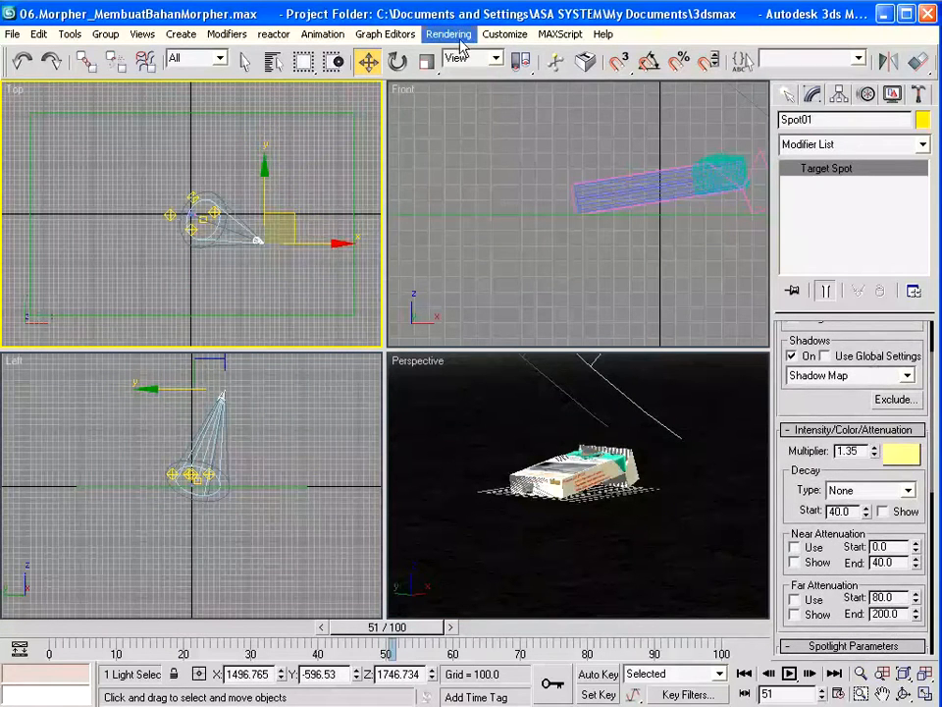
click(449, 34)
click(453, 53)
click(660, 568)
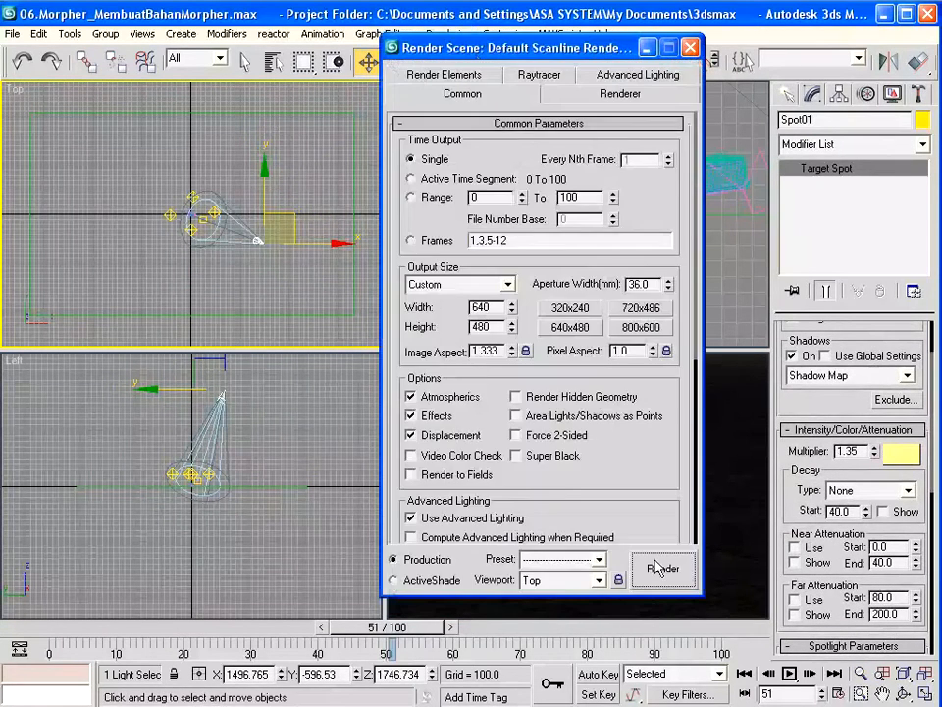
click(567, 583)
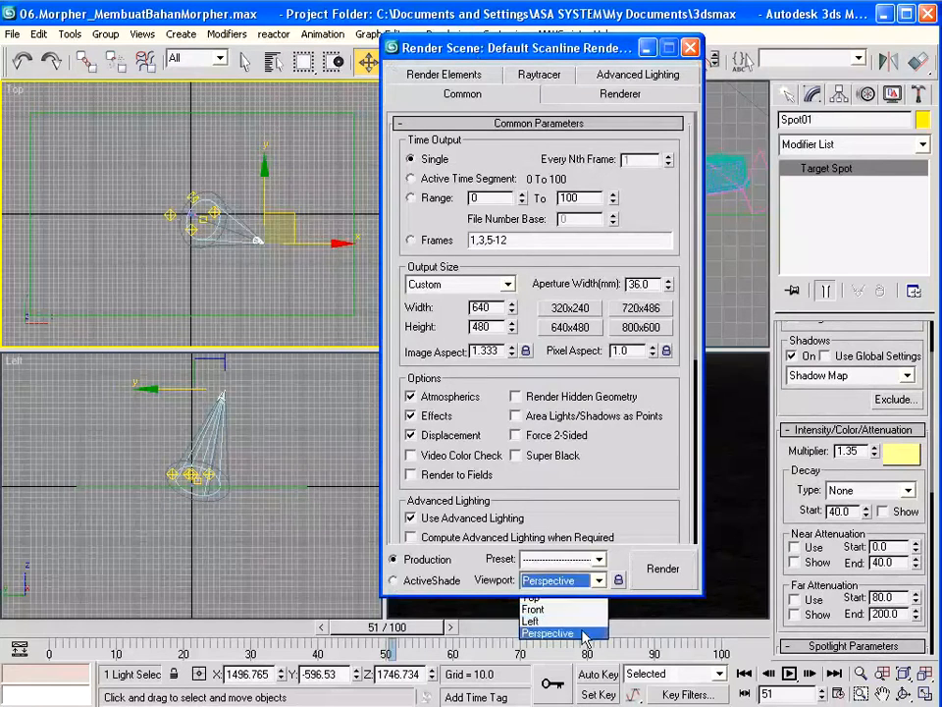
click(562, 631)
click(663, 574)
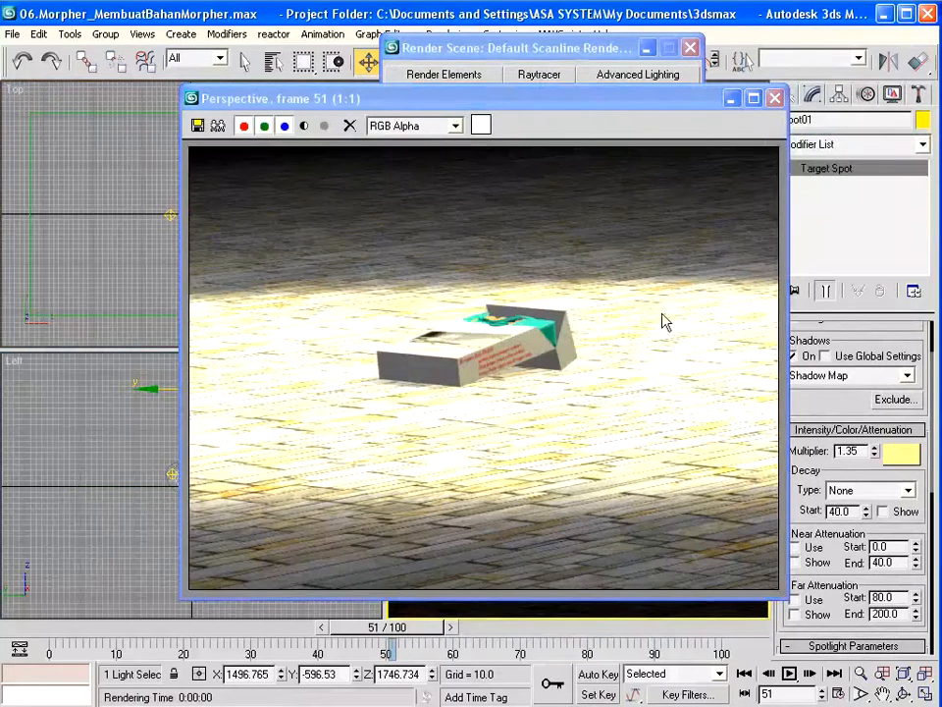
click(776, 98)
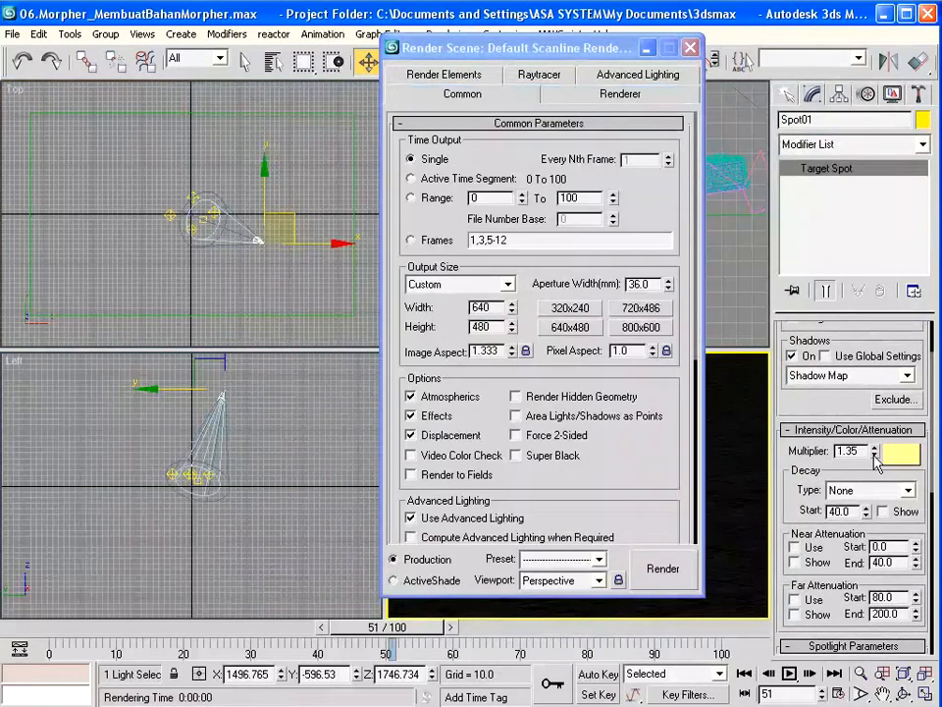
- Set the spotlight's multiplier to 1.0 and render the Perspective viewport
double_click(861, 451)
text(1.0)
click(674, 577)
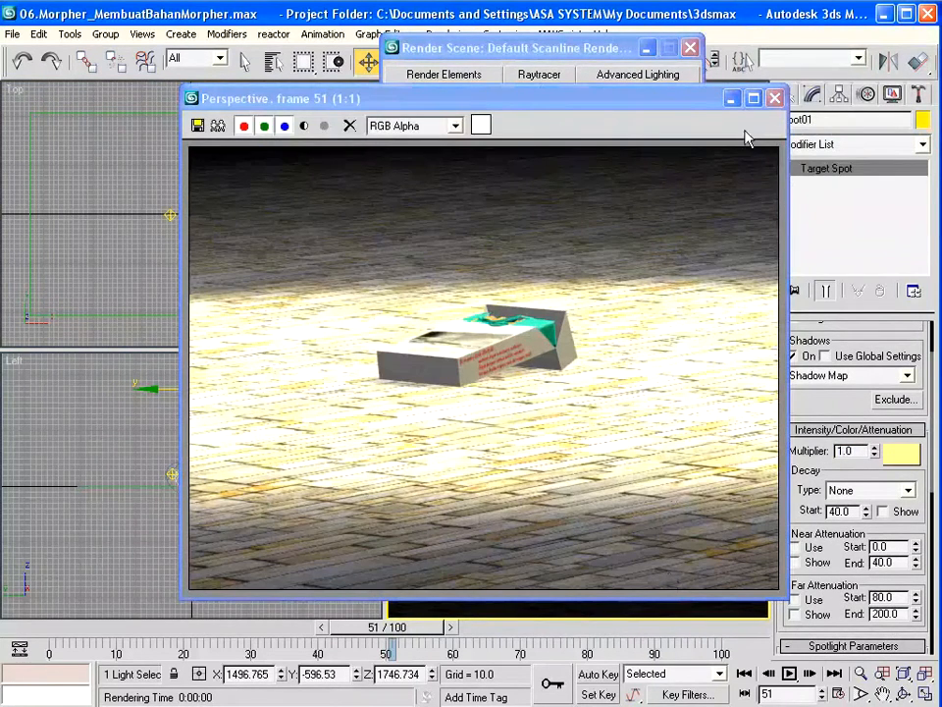
click(775, 98)
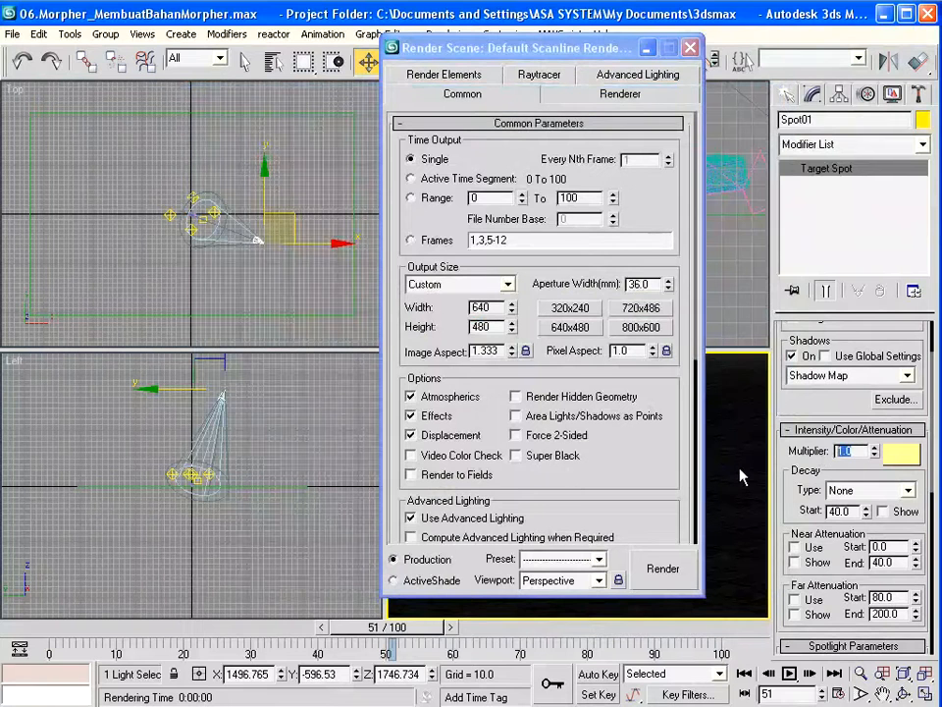
- Lower the spotlight's multiplier to 0.8 and render the Perspective viewport again
text(0.8)
click(675, 573)
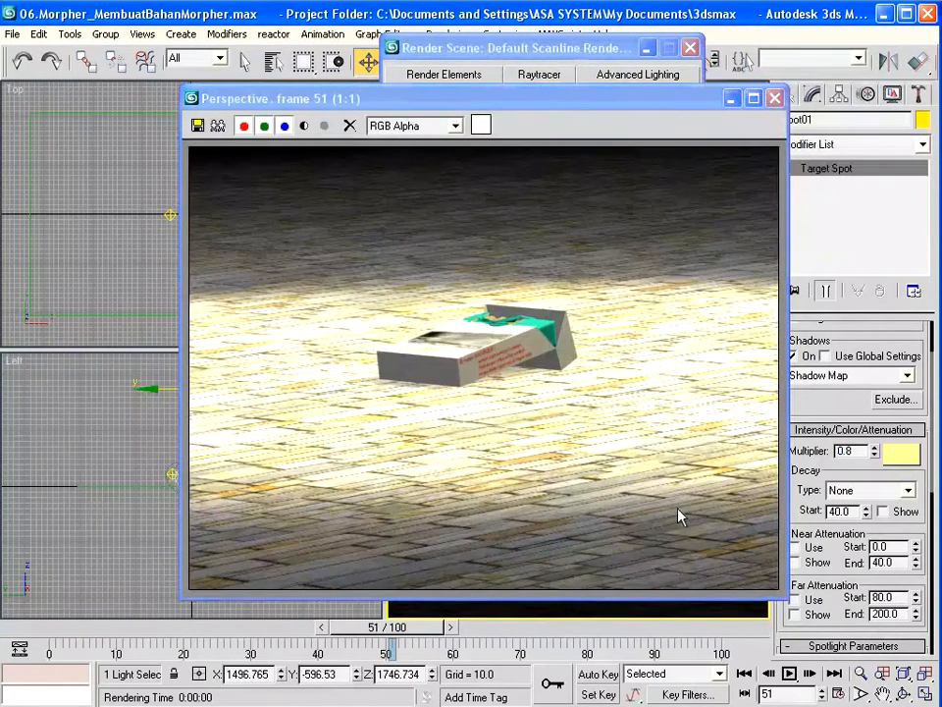
click(775, 99)
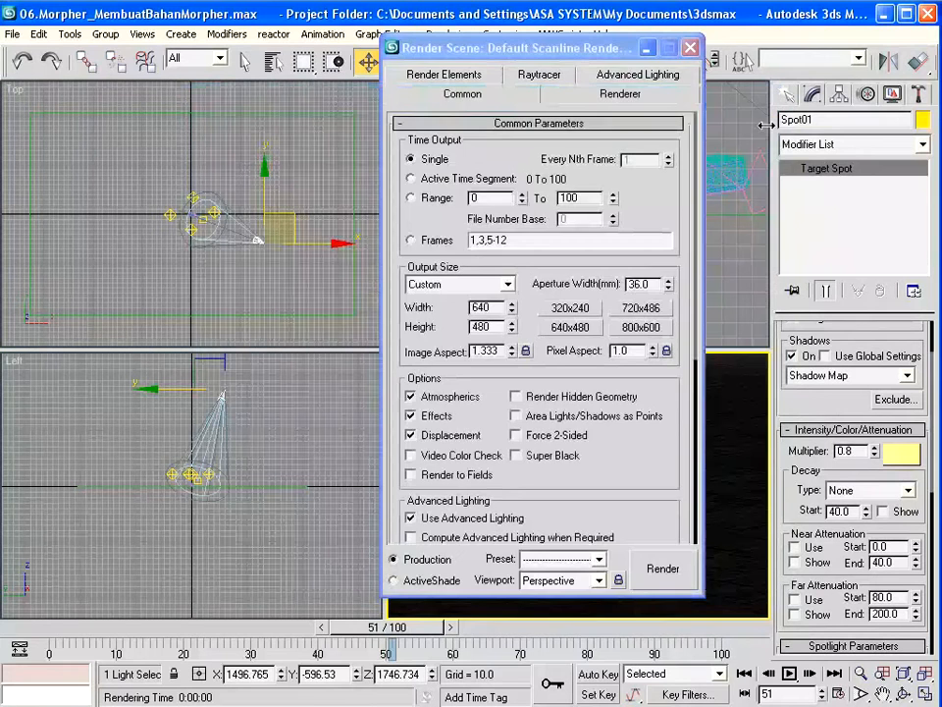
click(688, 93)
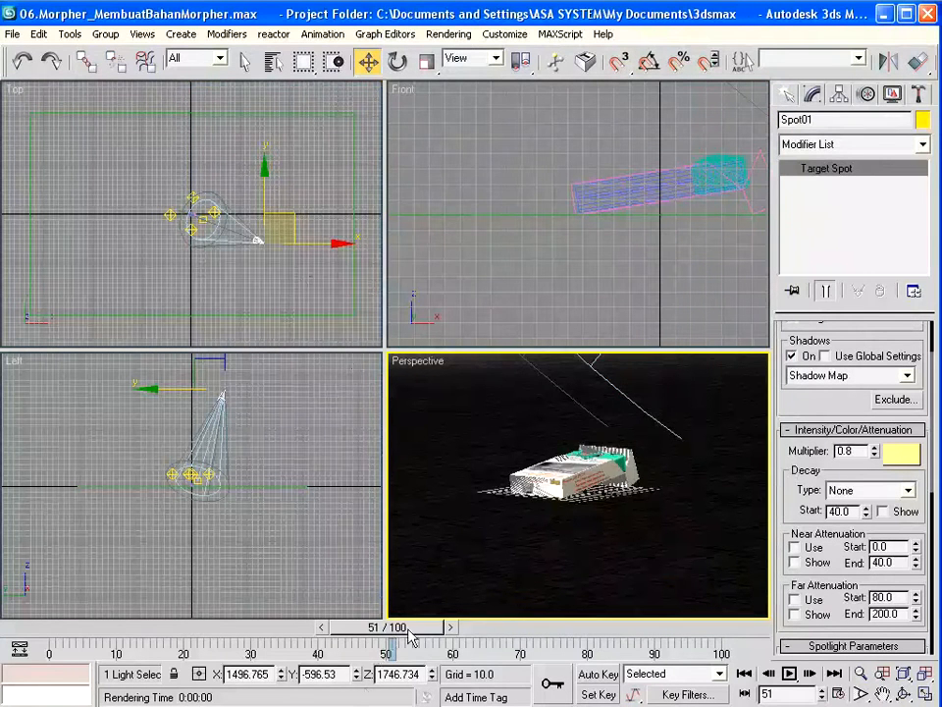
- Animate the spotlight with Auto Key from frame 0 to frame 30, moving it across the pack to about X -756, Y 625
drag(410, 633, 383, 634)
click(746, 674)
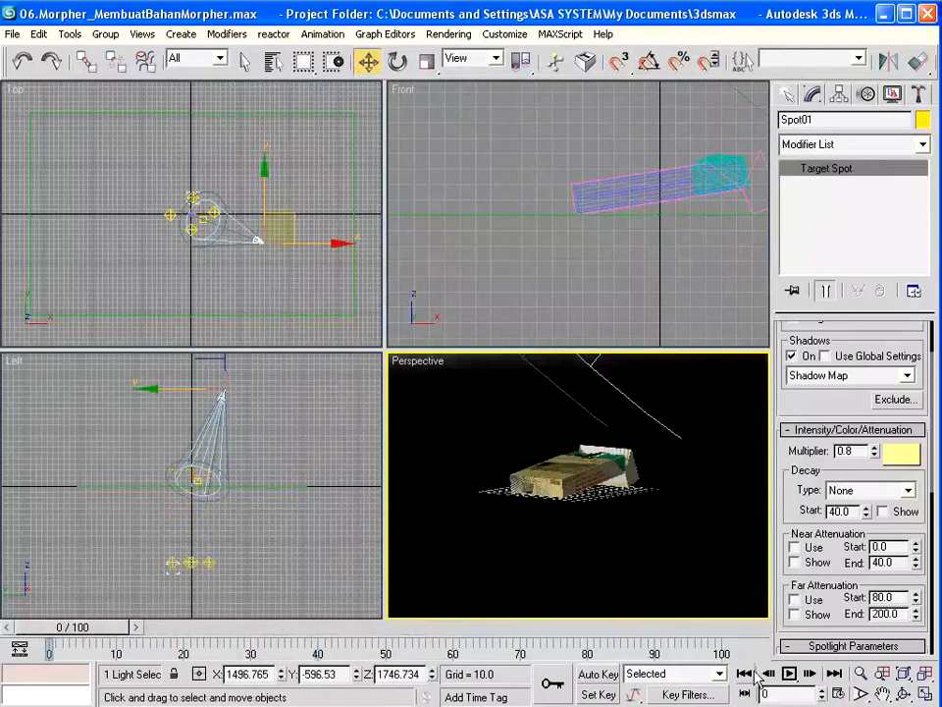
click(599, 675)
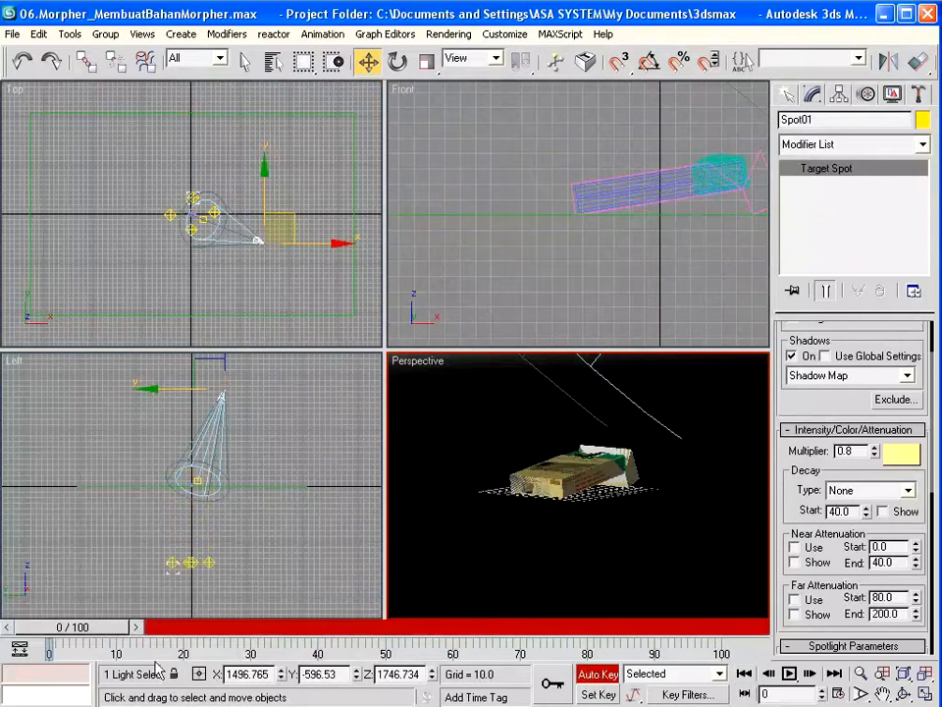
drag(101, 633, 294, 633)
key(w)
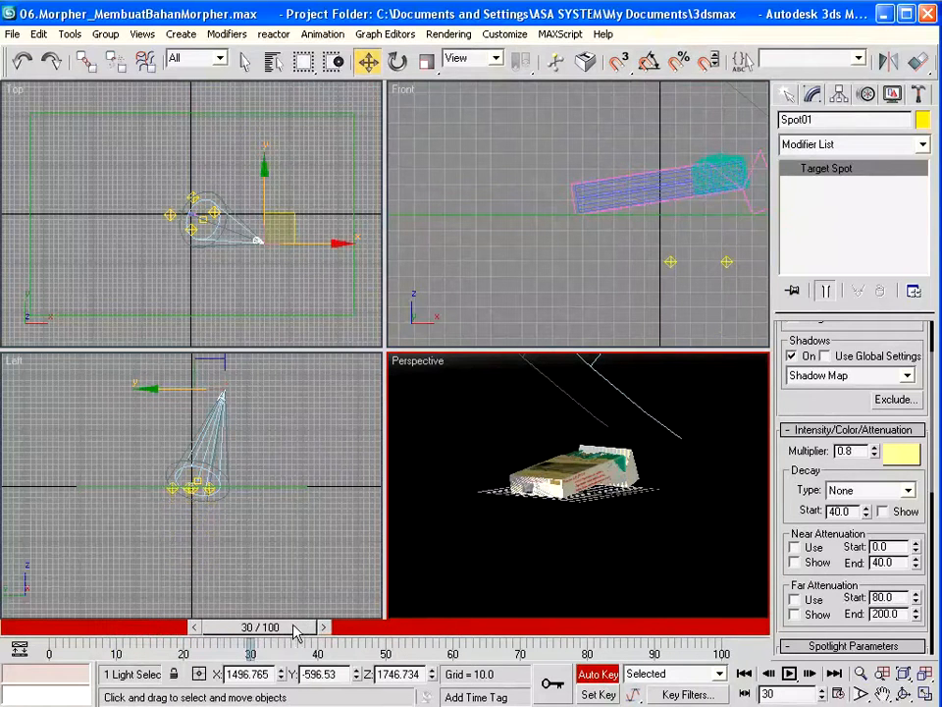
click(291, 227)
drag(292, 222, 180, 164)
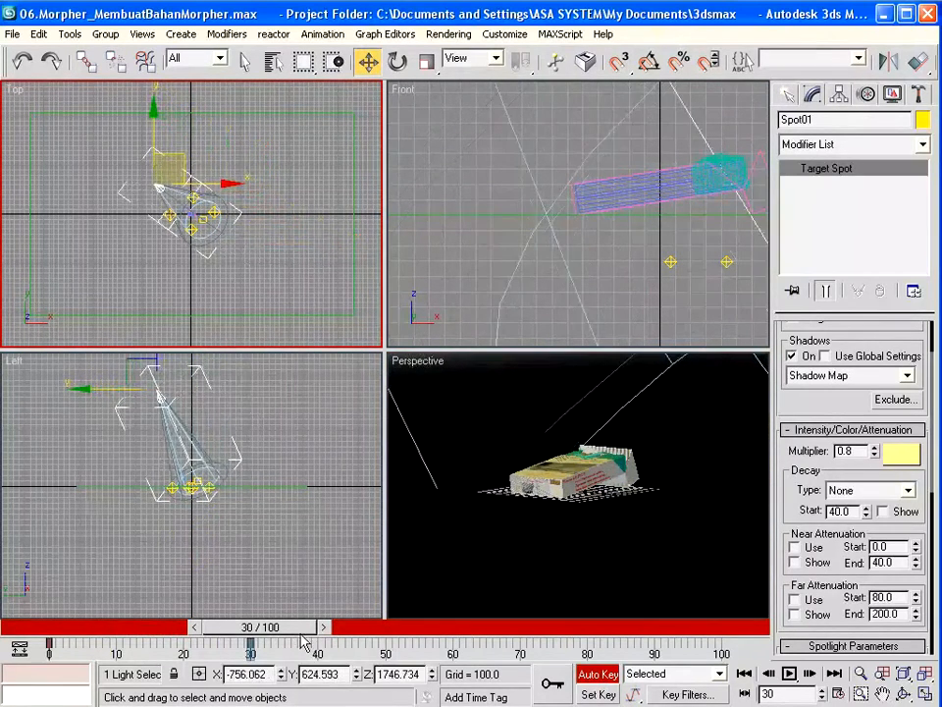
- Turn off Auto Key and render the Perspective viewport at frame 37 to check the animated spotlight
drag(258, 627, 329, 628)
key(w)
click(599, 674)
right_click(460, 404)
key(w)
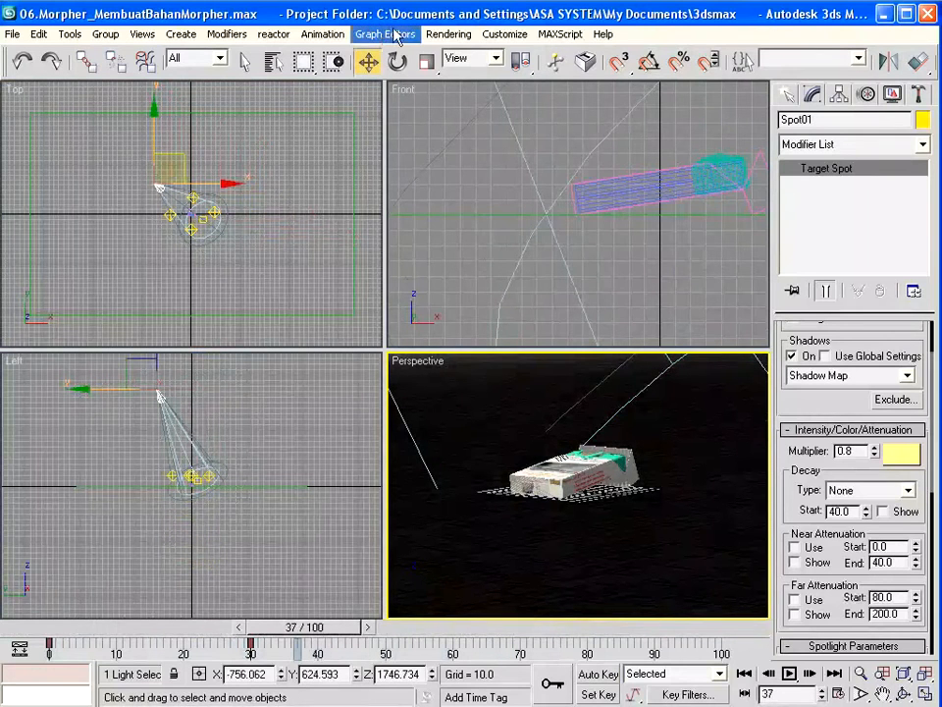
click(447, 34)
click(457, 55)
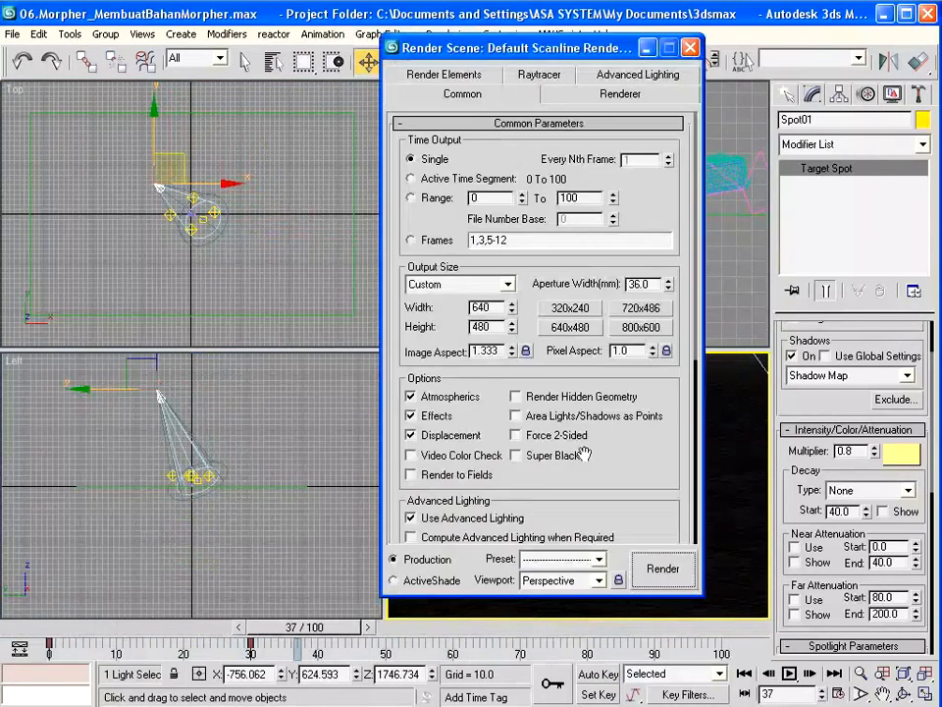
click(647, 570)
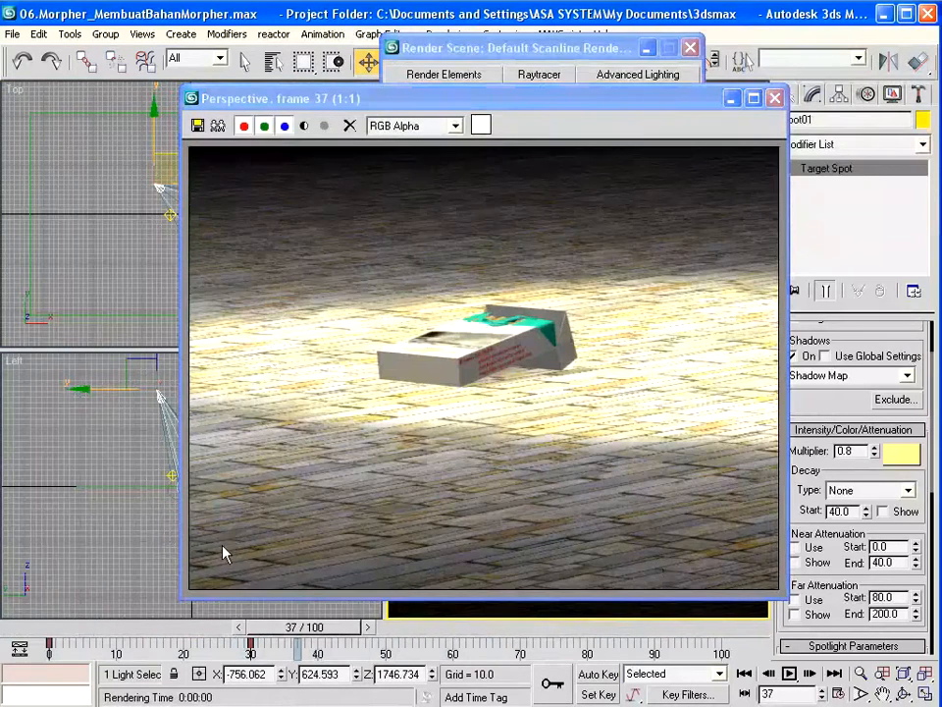
drag(624, 100, 510, 98)
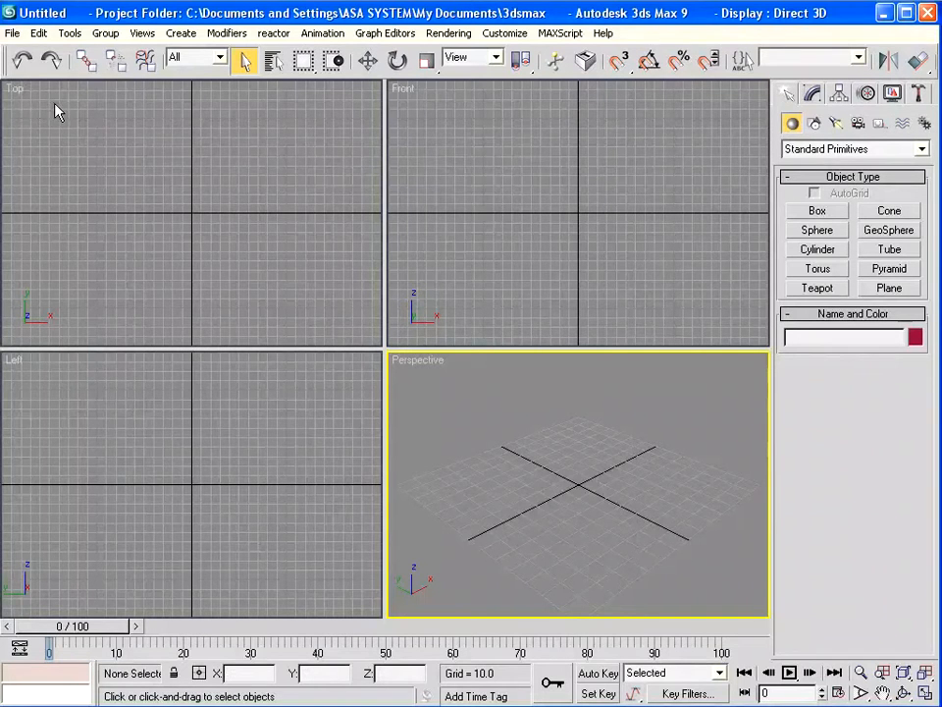
- Open the recent scene 07.Lighting_MenambahAnimasiCahaya.max and scrub through its animation
click(13, 32)
mouse_move(99, 99)
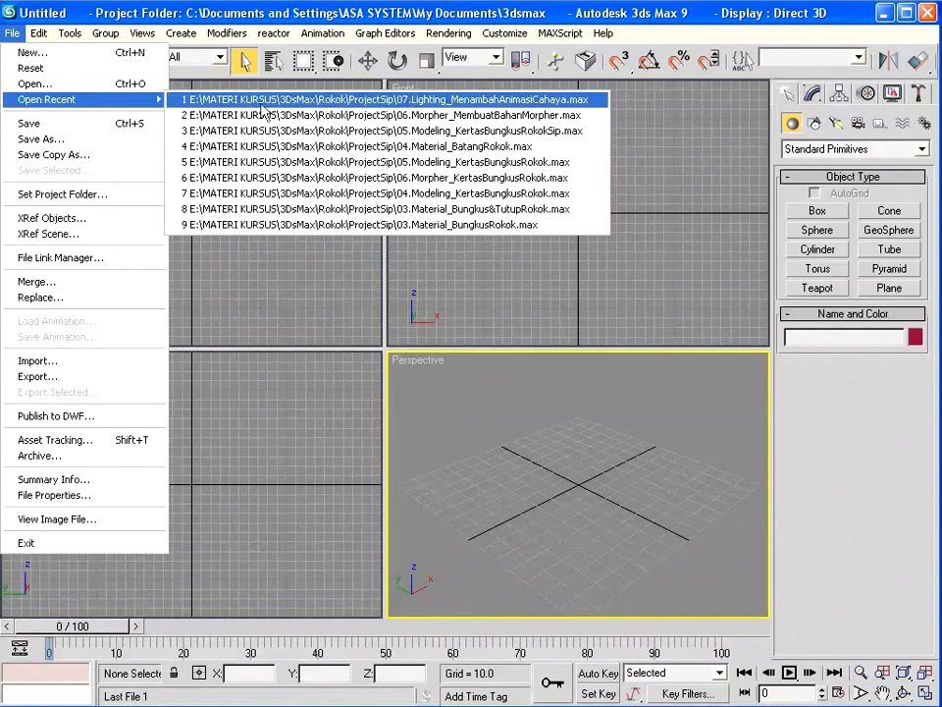
click(262, 106)
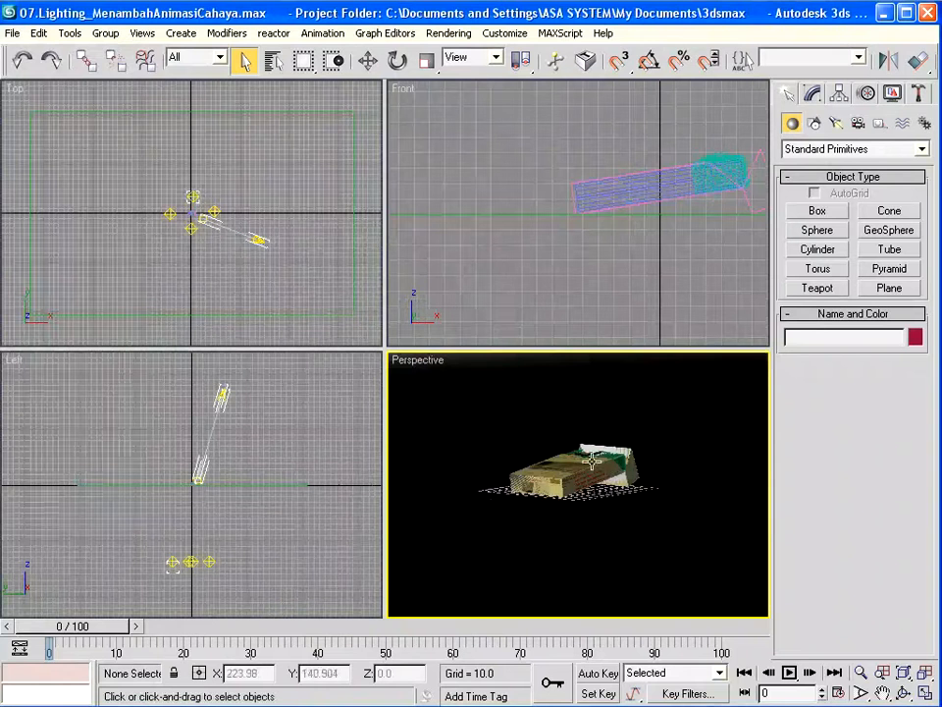
mouse_move(74, 626)
mouse_down()
mouse_move(572, 640)
mouse_move(64, 640)
mouse_up()
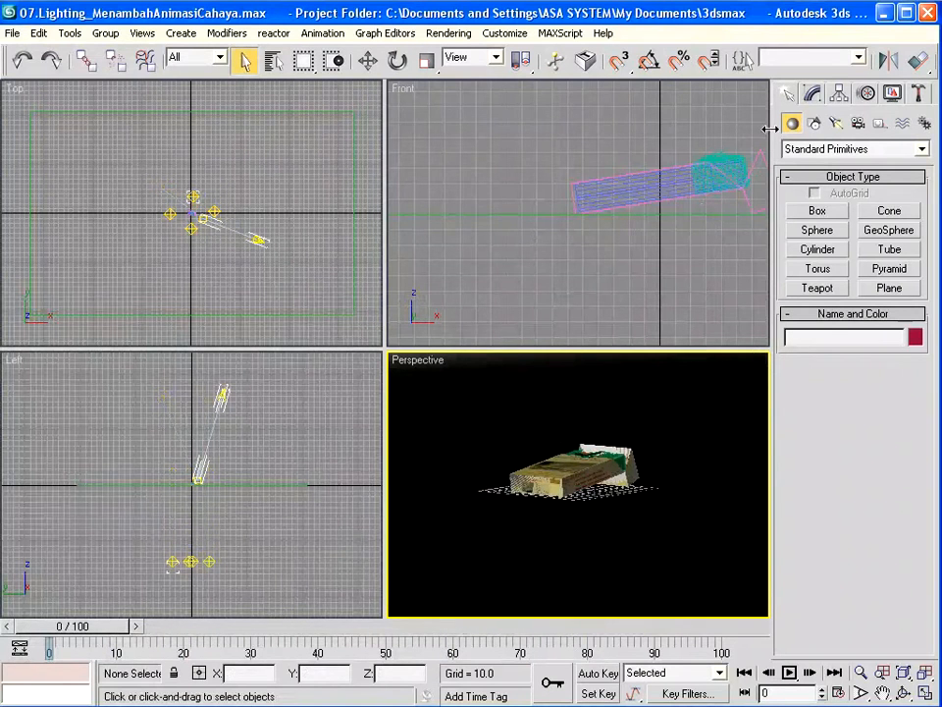
- Create a target camera with a 35 mm stock lens in the Top viewport, aimed from the plane's upper-right corner towards the pack
click(861, 124)
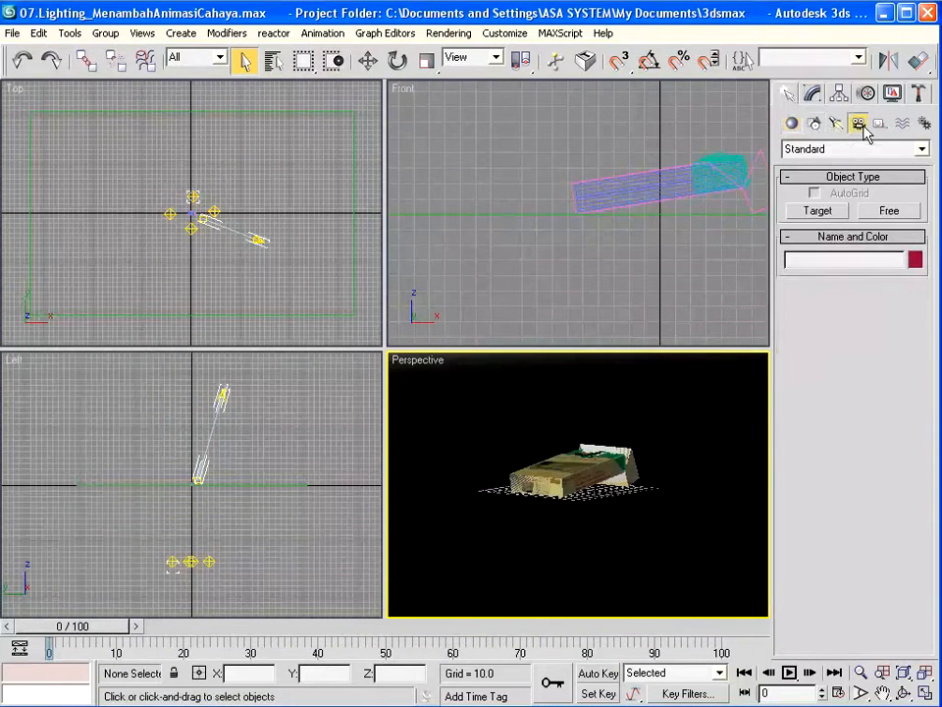
click(817, 212)
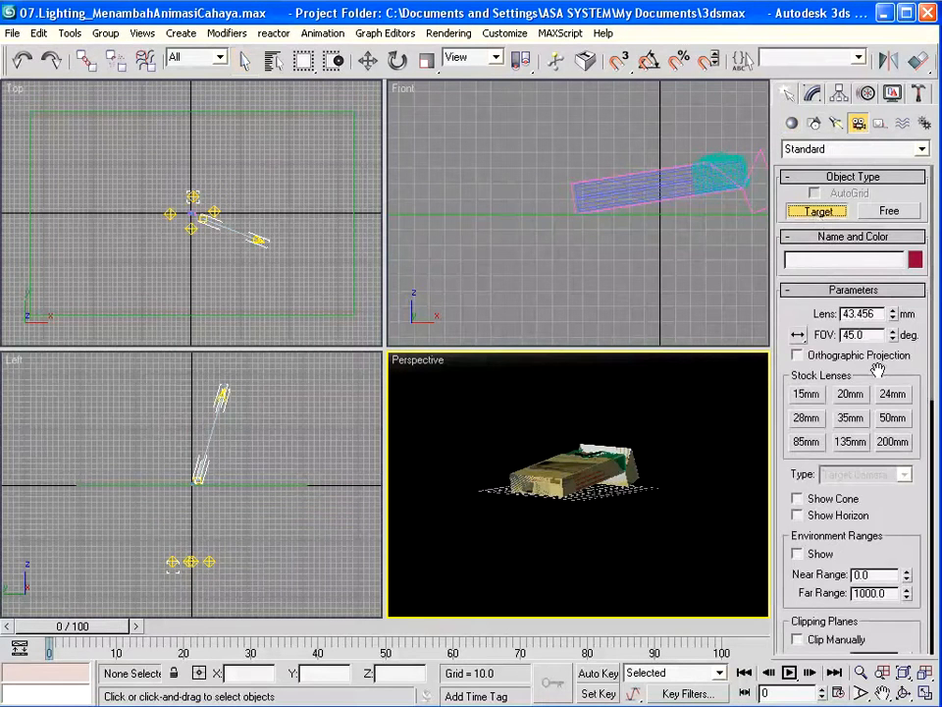
click(893, 394)
click(893, 419)
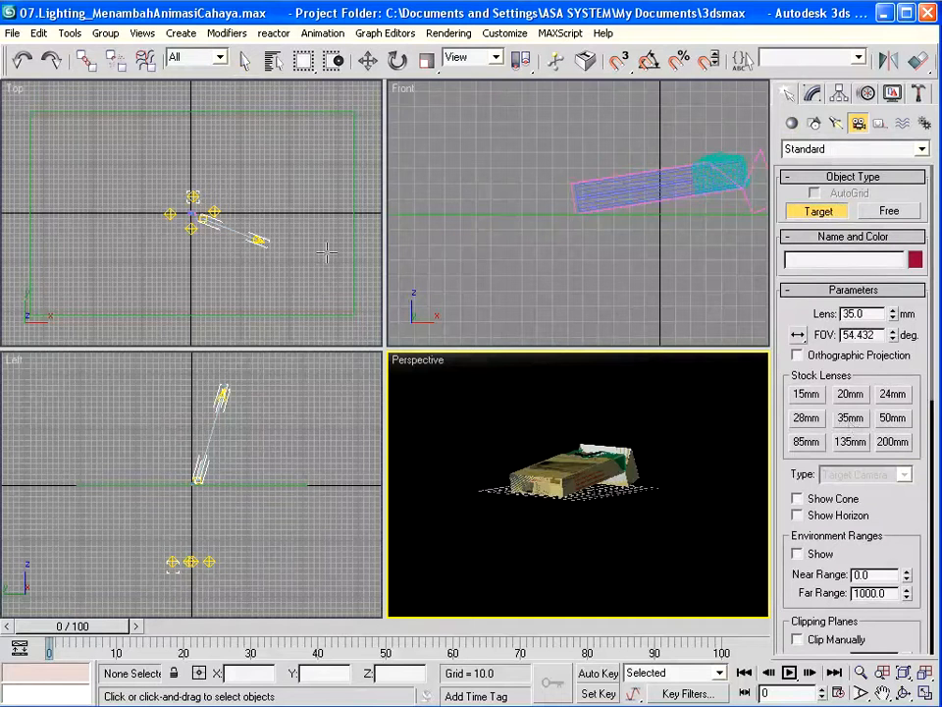
drag(333, 122, 222, 195)
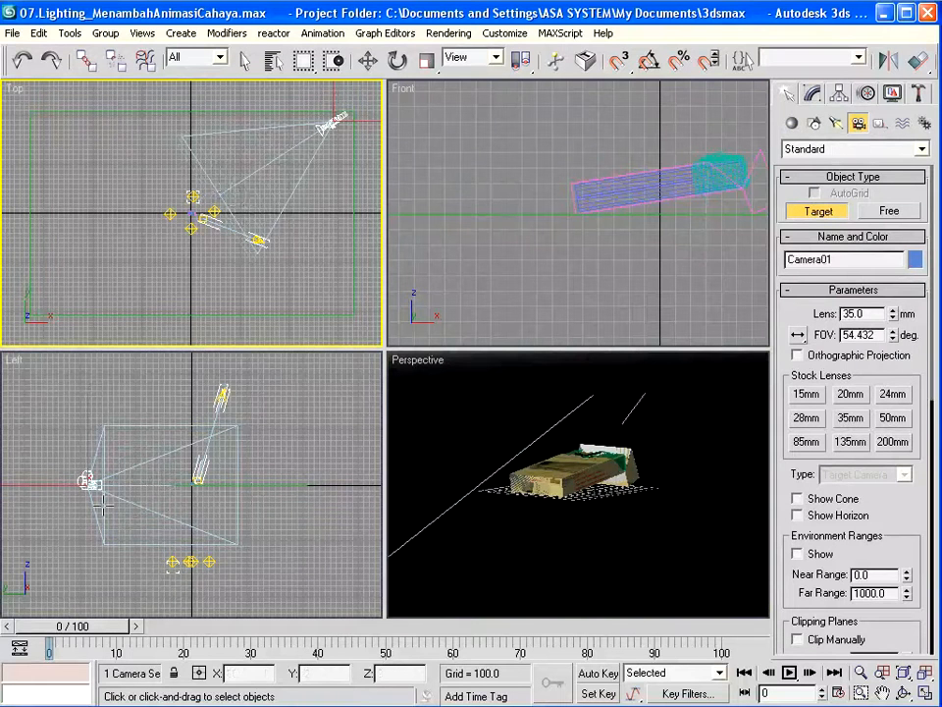
- Raise the camera above the ground plane in the Left viewport, leaving its target in place
click(368, 60)
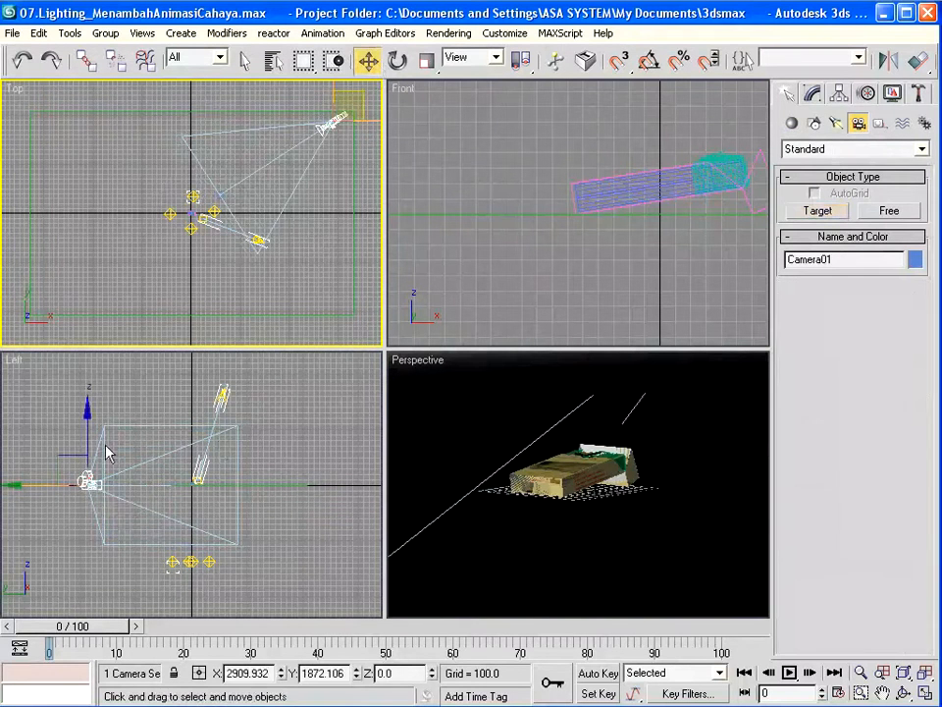
click(86, 421)
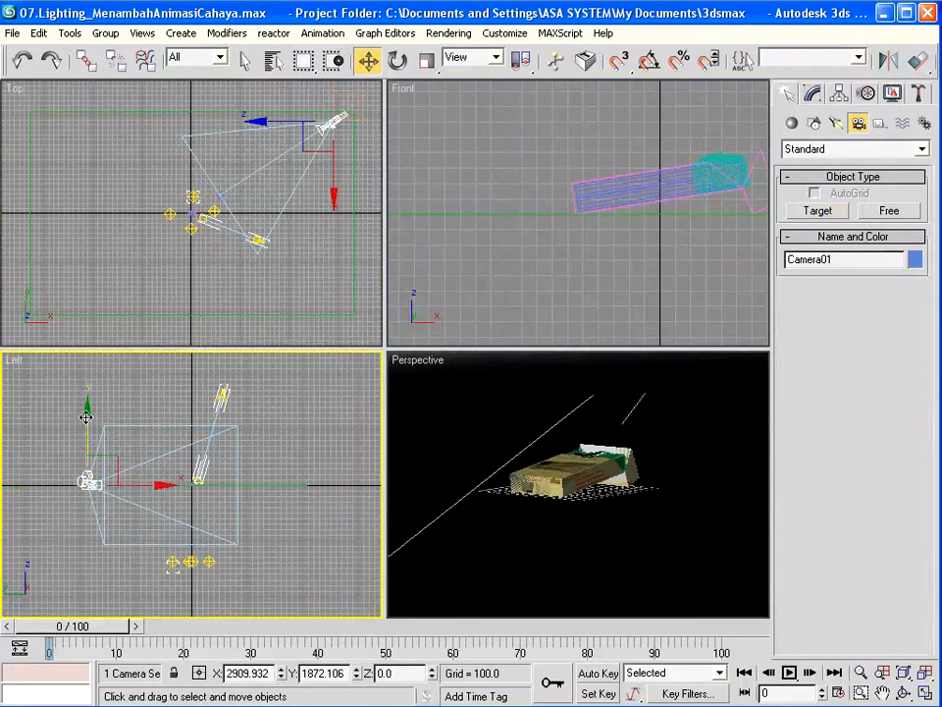
drag(86, 417, 87, 376)
- Move the camera's target onto the cigarette pack, to about X 191, Y 70, Z 116
click(171, 482)
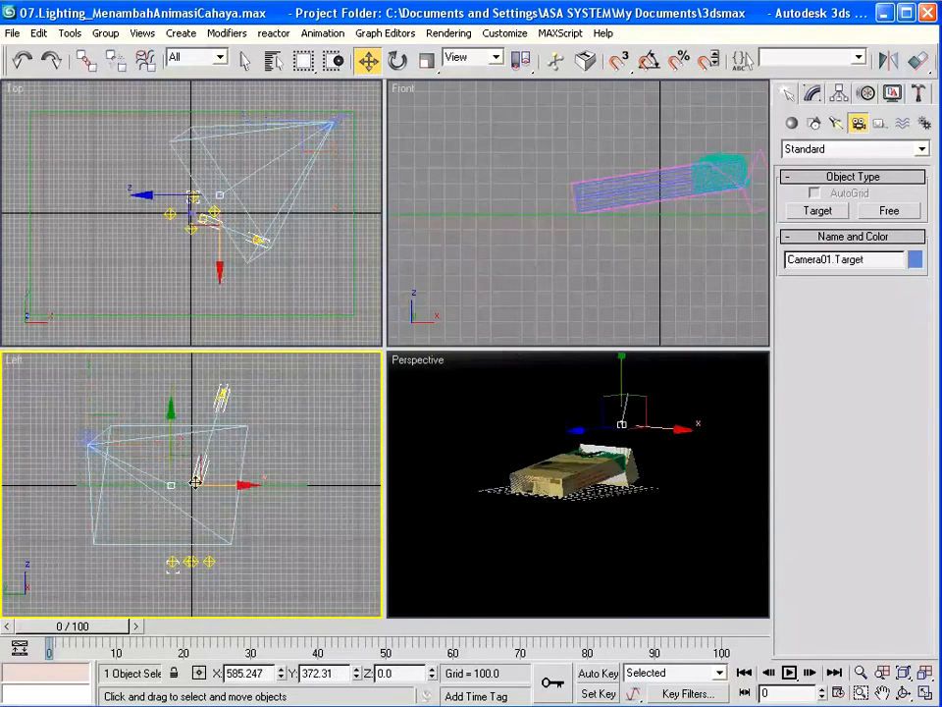
mouse_move(192, 458)
mouse_down()
mouse_move(211, 449)
mouse_move(201, 451)
mouse_up()
drag(243, 174, 224, 182)
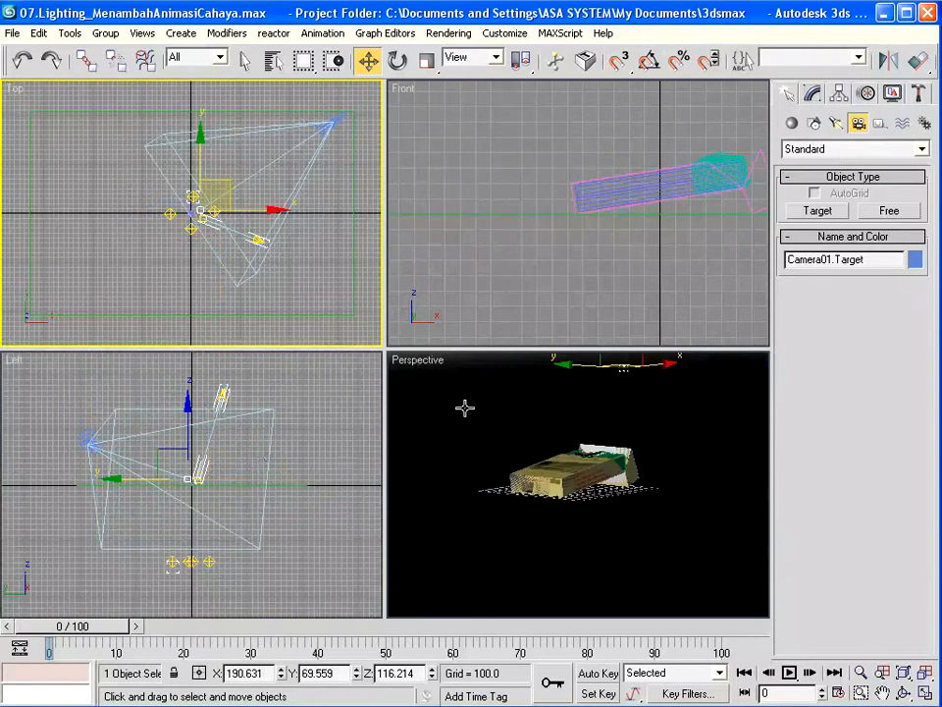
- Switch the Perspective viewport to the Camera01 view
right_click(549, 391)
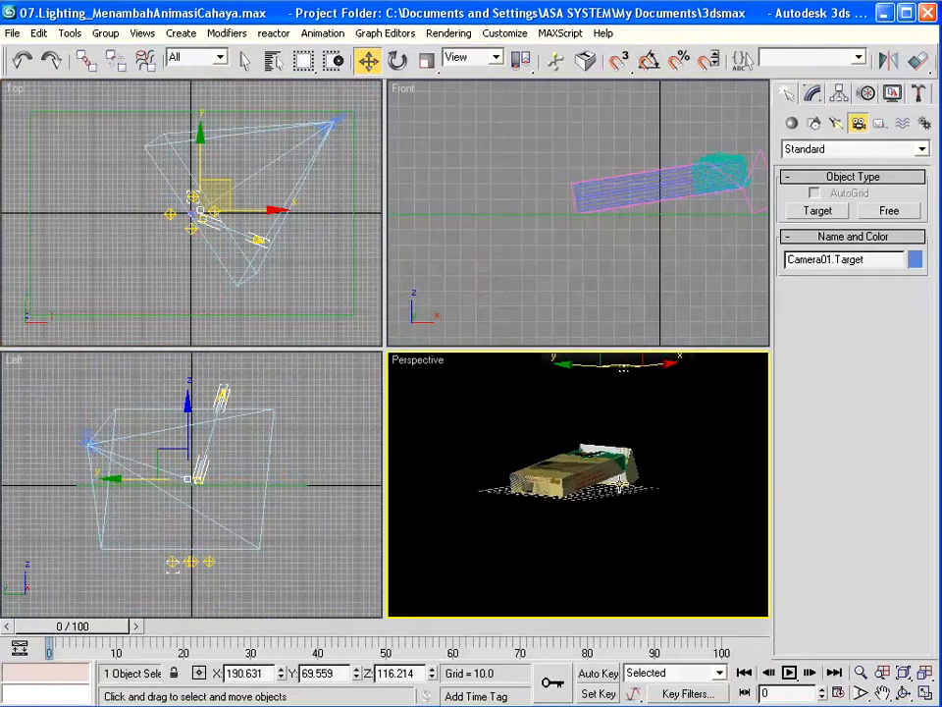
right_click(421, 366)
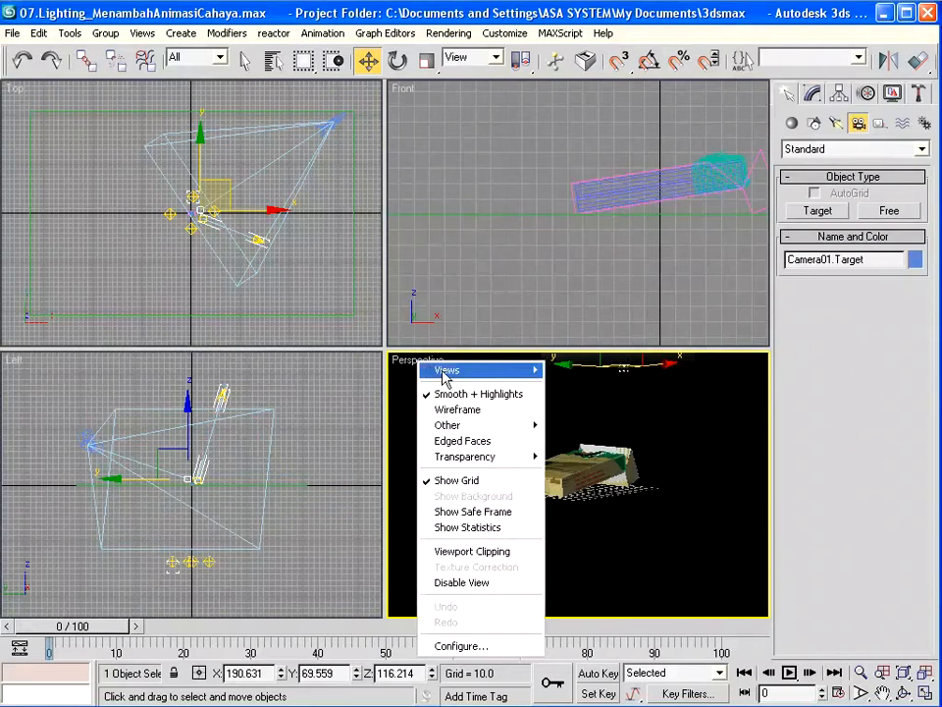
mouse_move(447, 370)
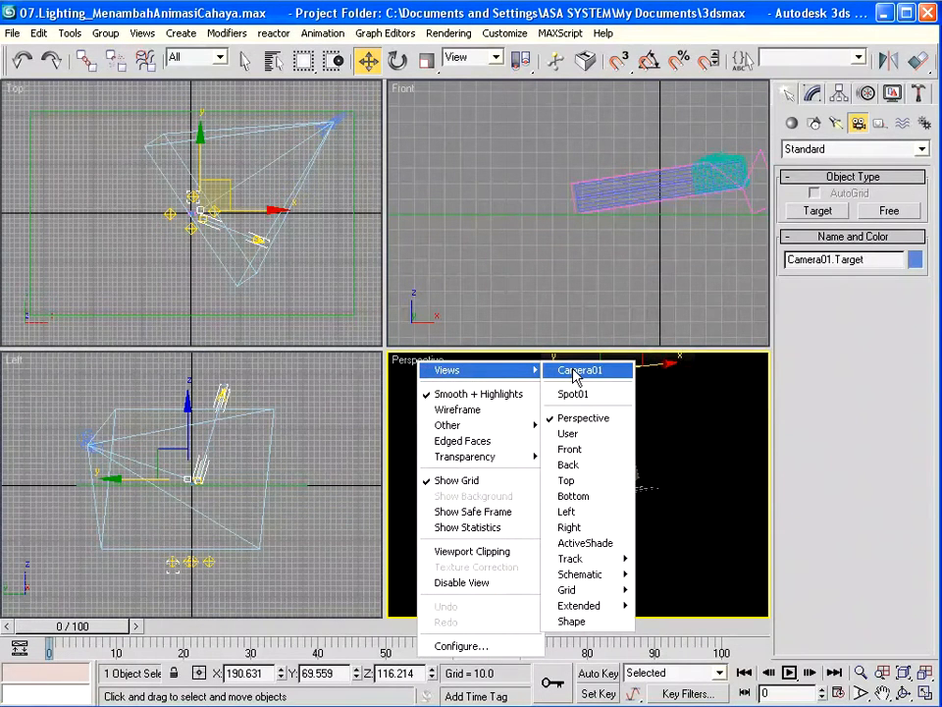
click(578, 373)
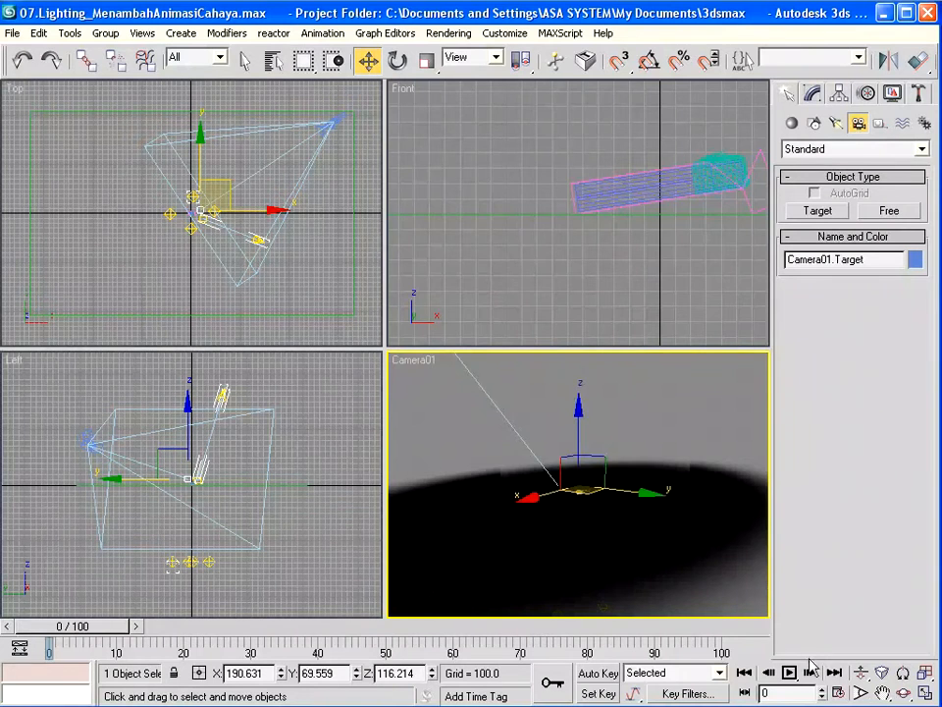
- Render a single 640 x 480 frame at frame 0 from Camera01
click(448, 33)
click(453, 53)
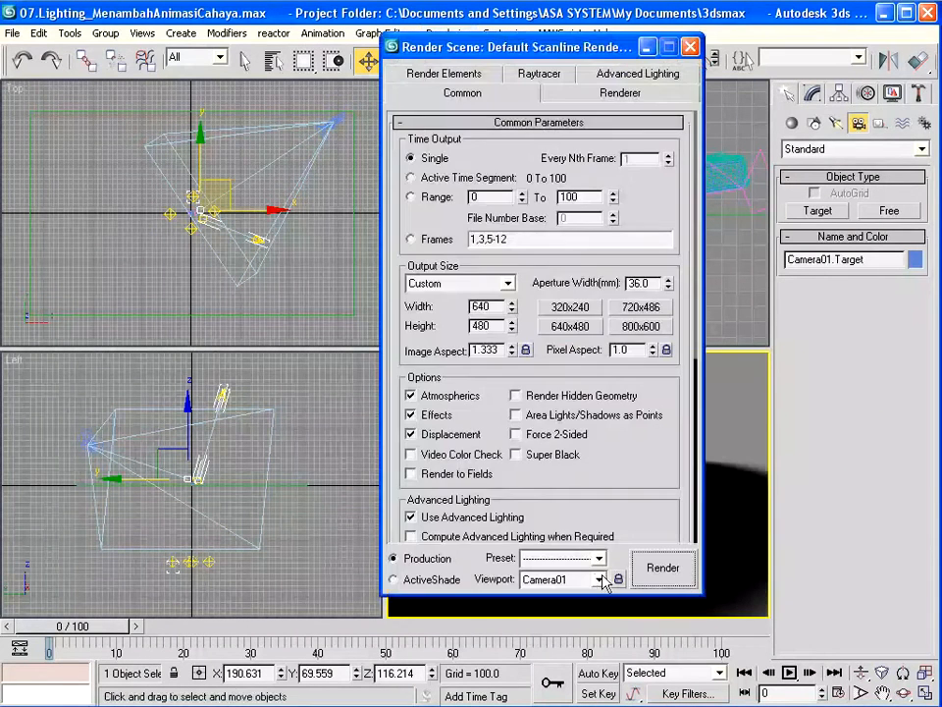
click(676, 573)
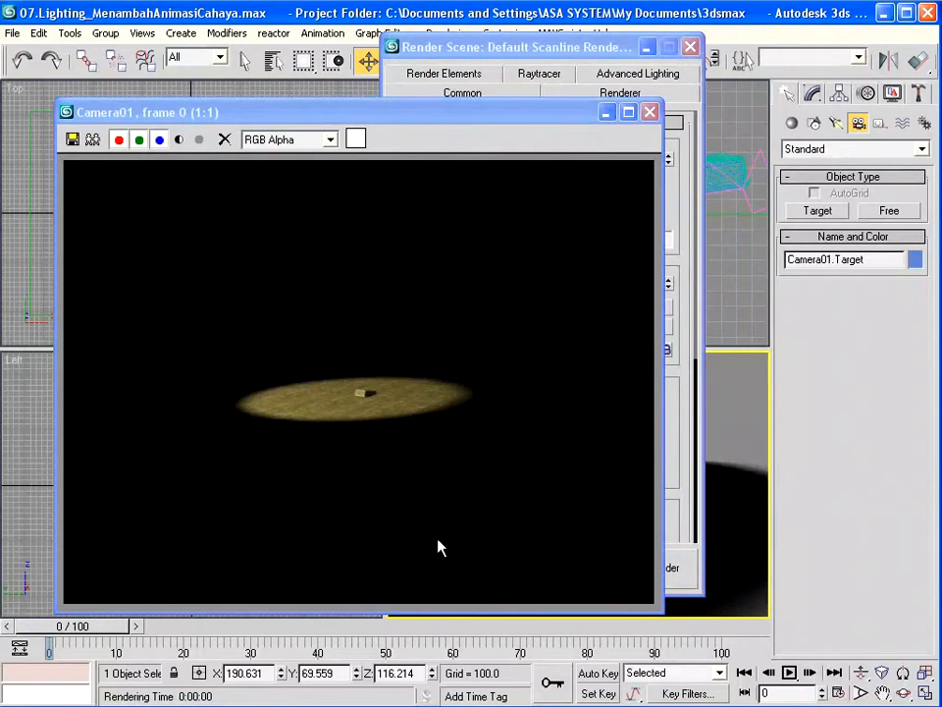
- Move the camera closer to the pack in the Top viewport, to about X 2191, Y 1341
drag(188, 115, 520, 127)
click(336, 122)
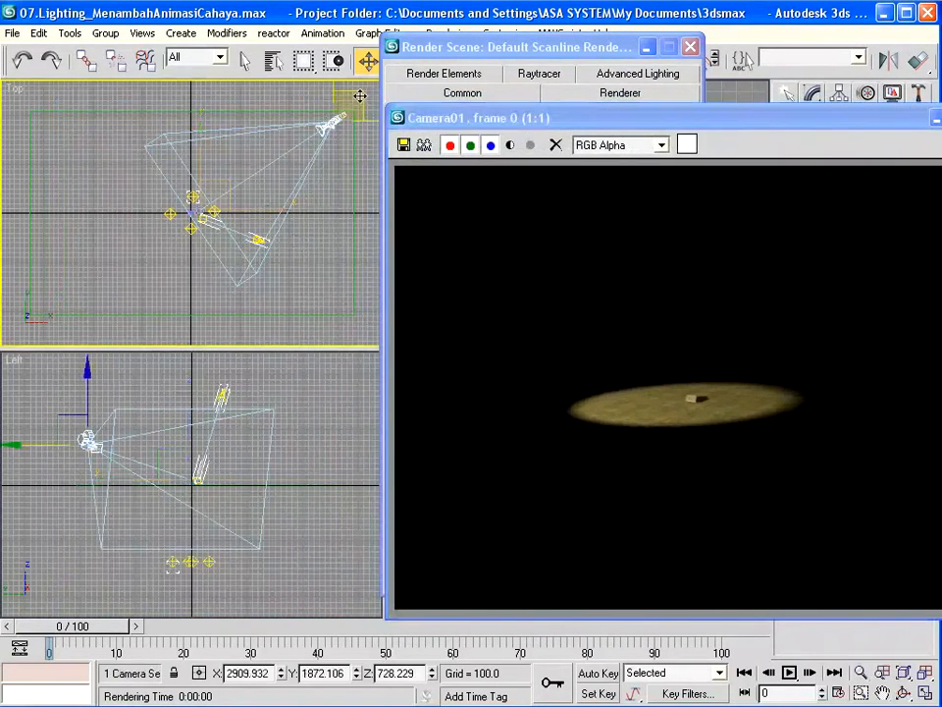
drag(360, 95, 330, 120)
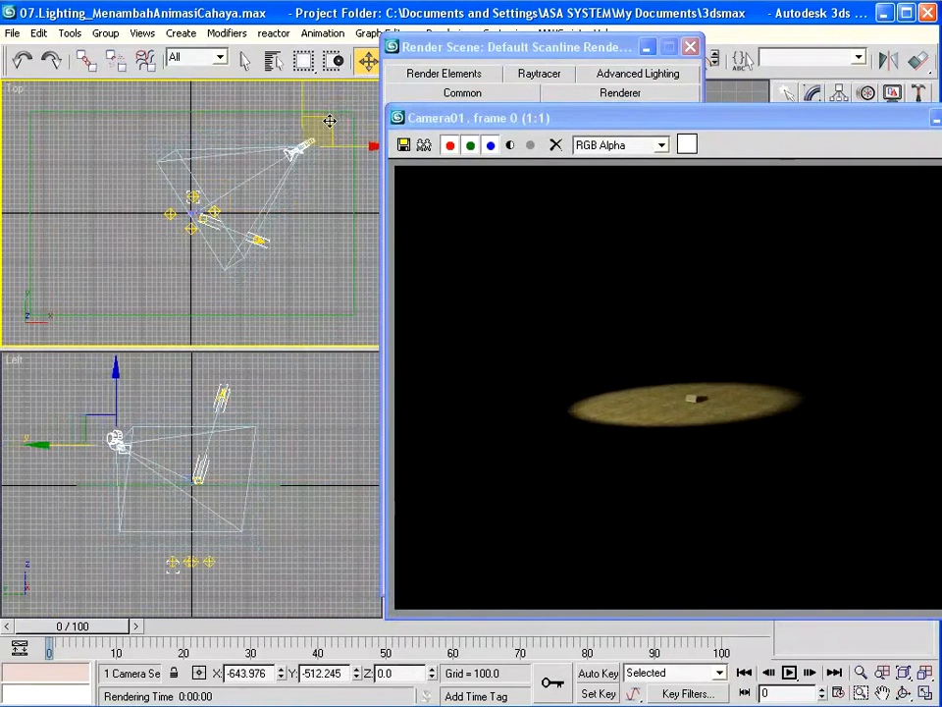
- Choose Camera01 as the render viewport, render the frame, and close the Render Scene dialog
click(454, 47)
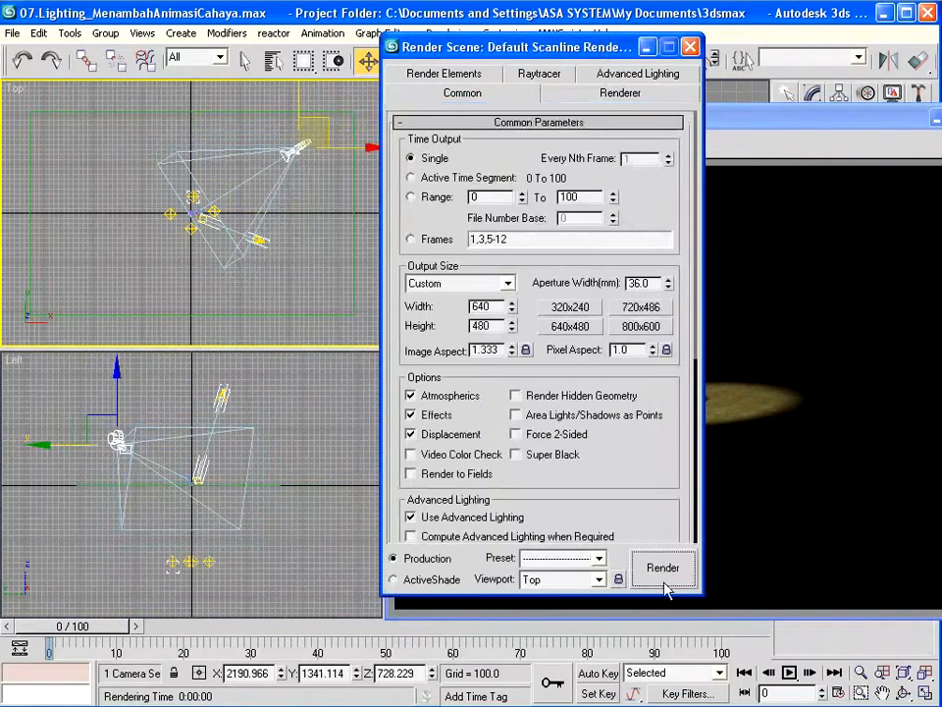
click(600, 581)
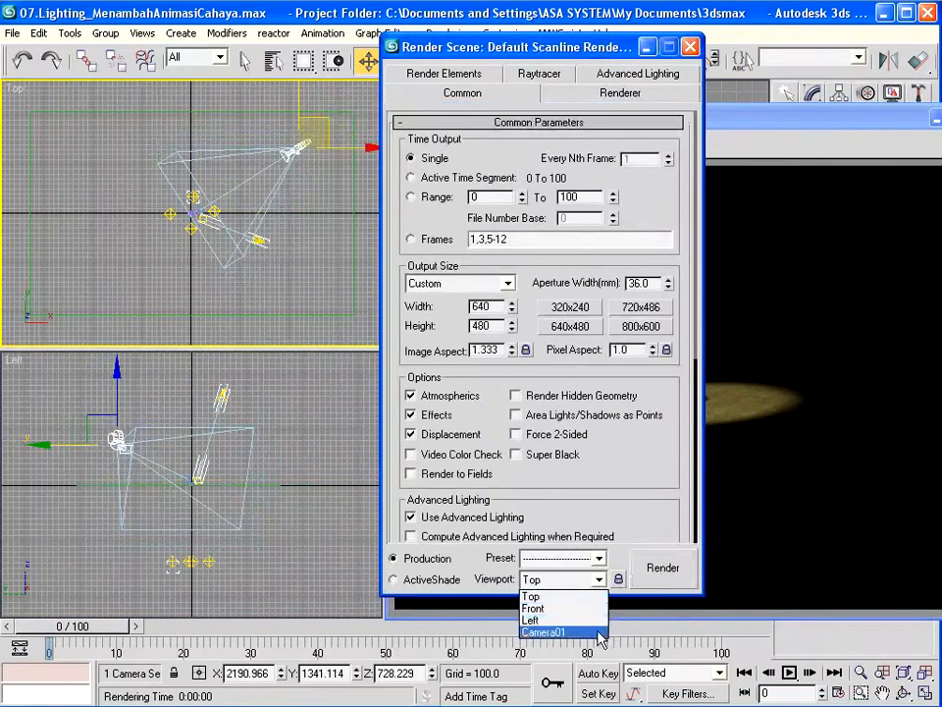
click(598, 634)
click(663, 567)
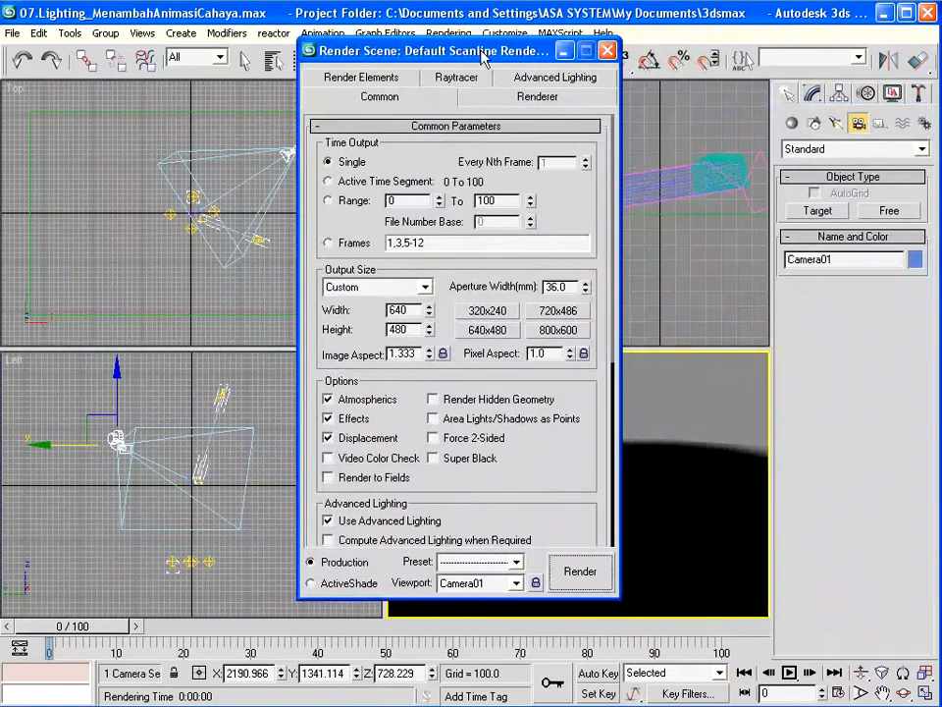
click(608, 50)
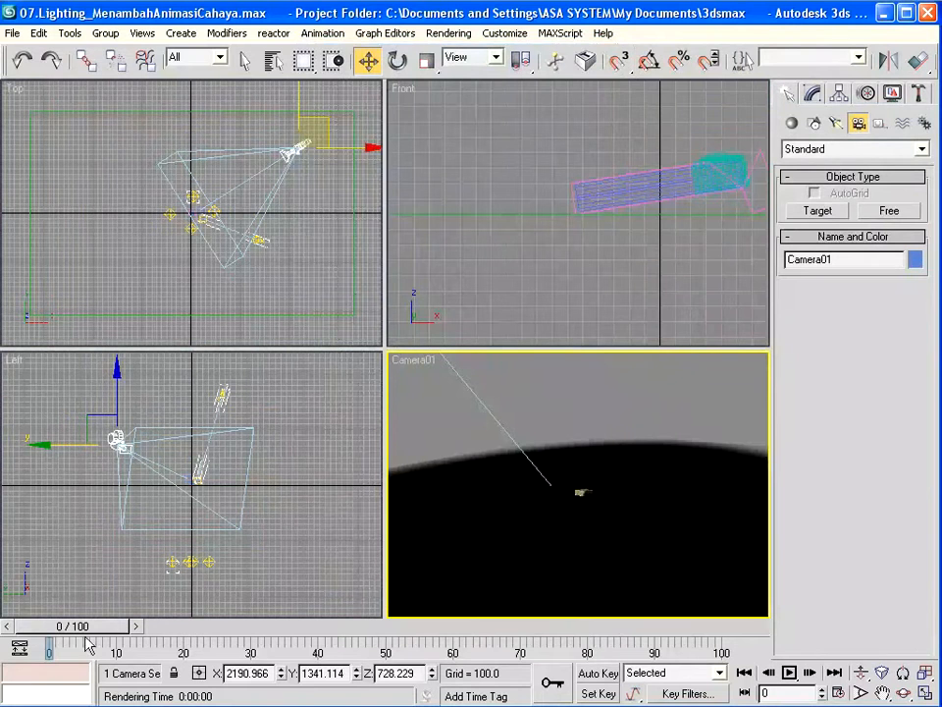
- With Auto Key on, go to frame 80 and move the camera in the Top viewport to just below the cigarette pack
drag(94, 636, 283, 633)
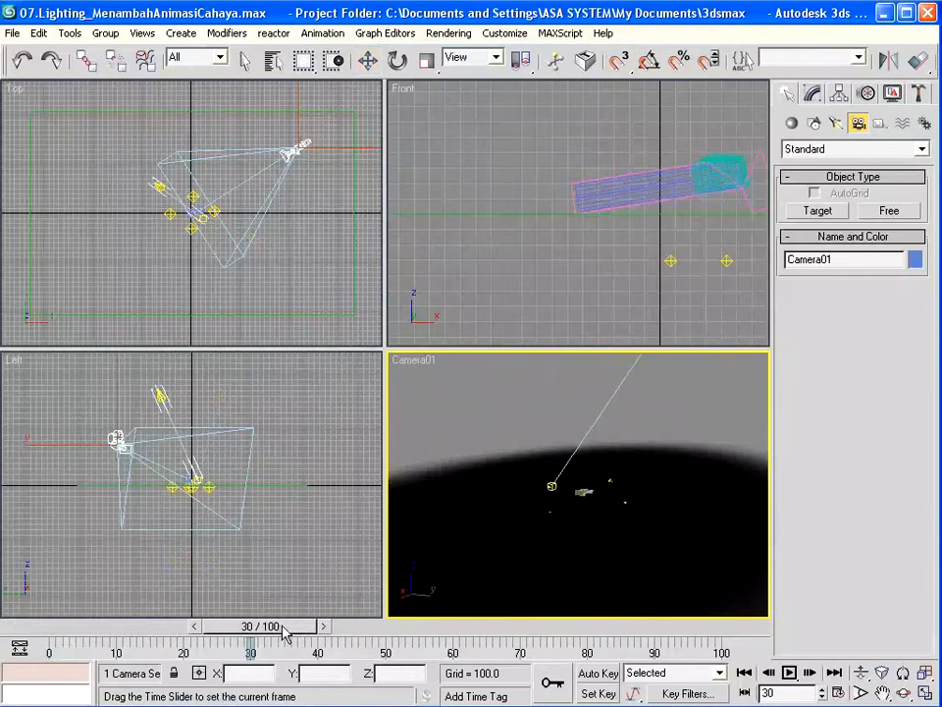
key(w)
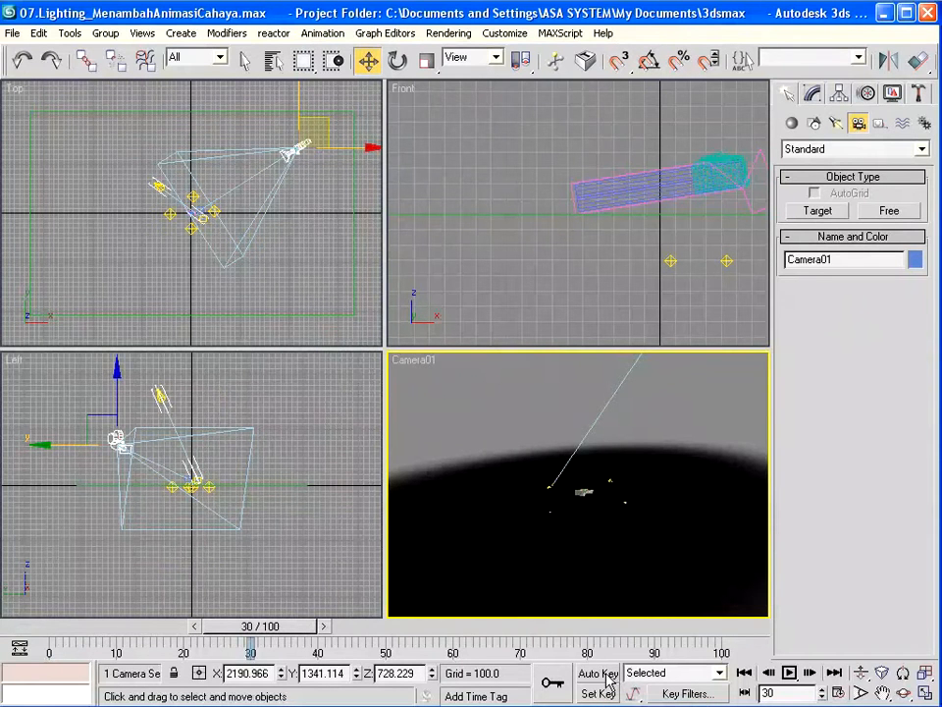
click(601, 675)
drag(287, 630, 603, 636)
key(w)
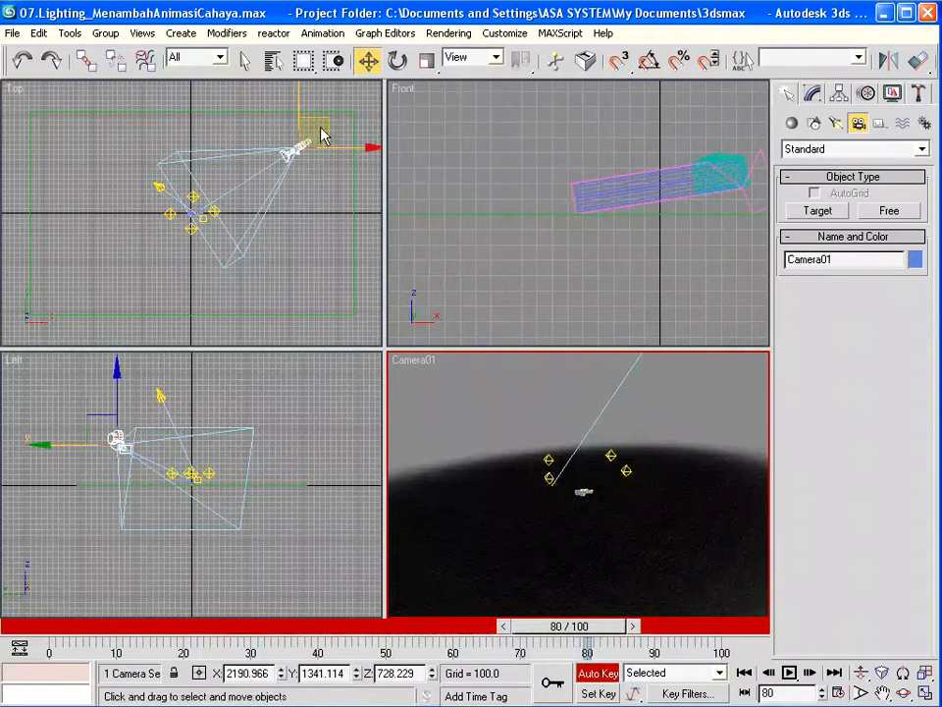
click(324, 135)
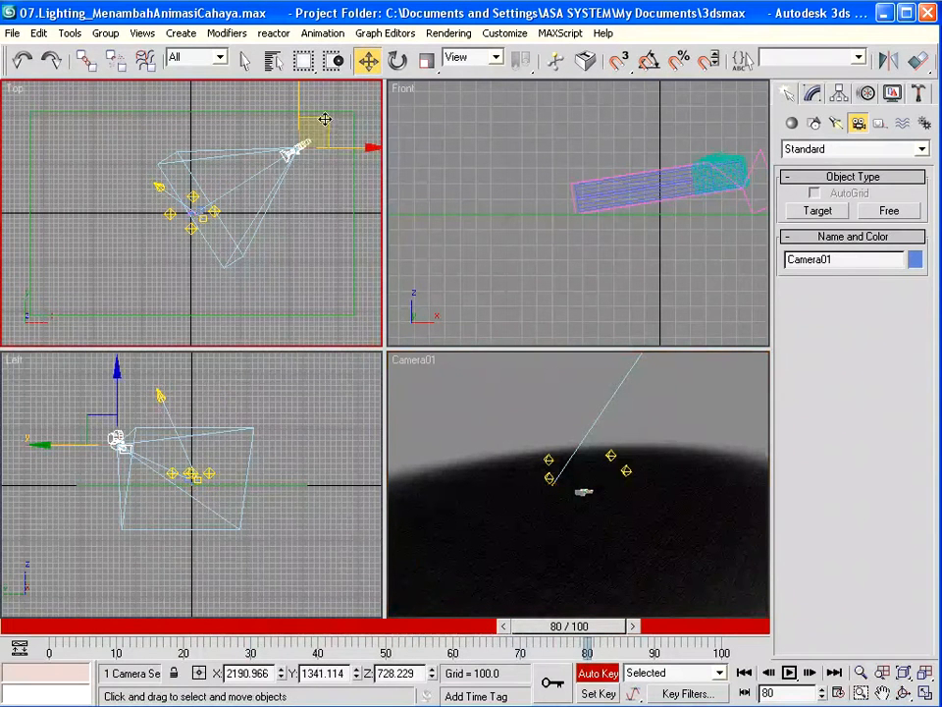
drag(325, 119, 216, 201)
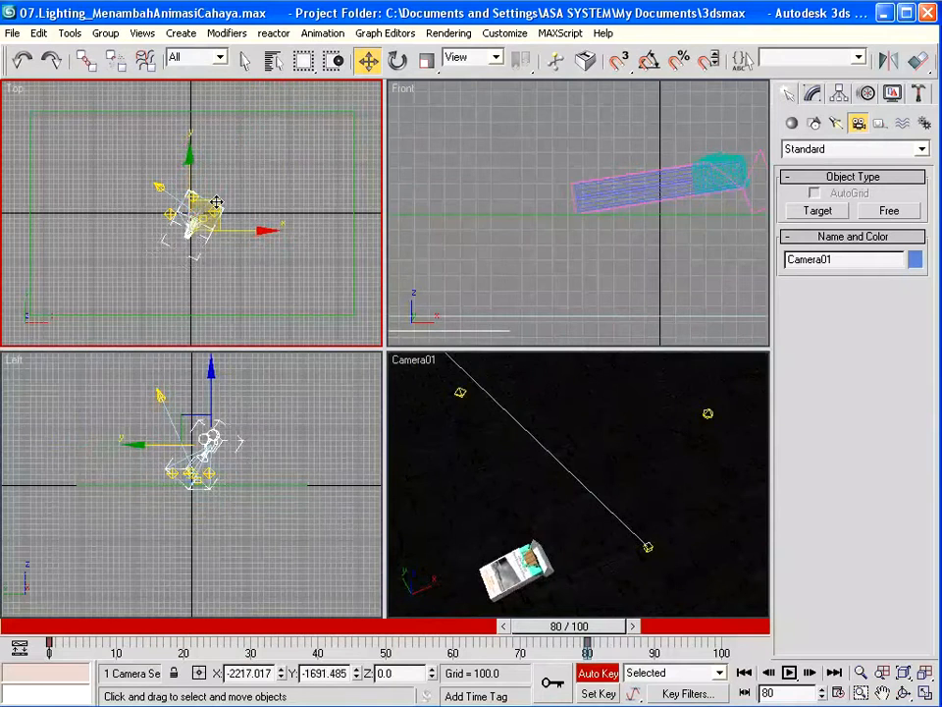
- Shift the camera's frame 0 key to frame 30, scrub through the motion, and turn off Auto Key
click(52, 626)
drag(46, 645, 253, 645)
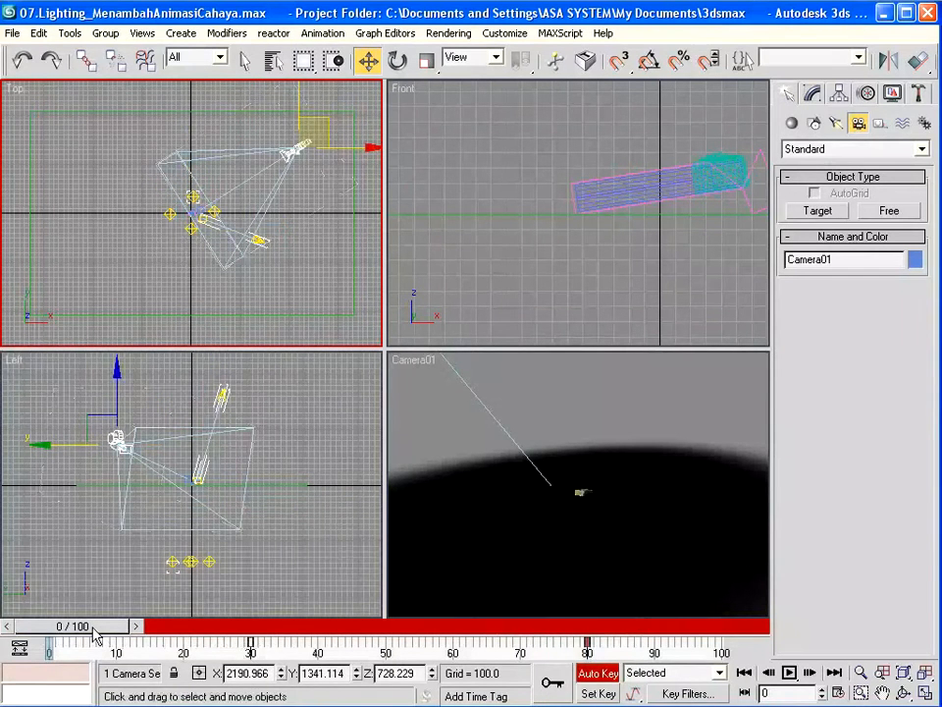
drag(93, 630, 626, 634)
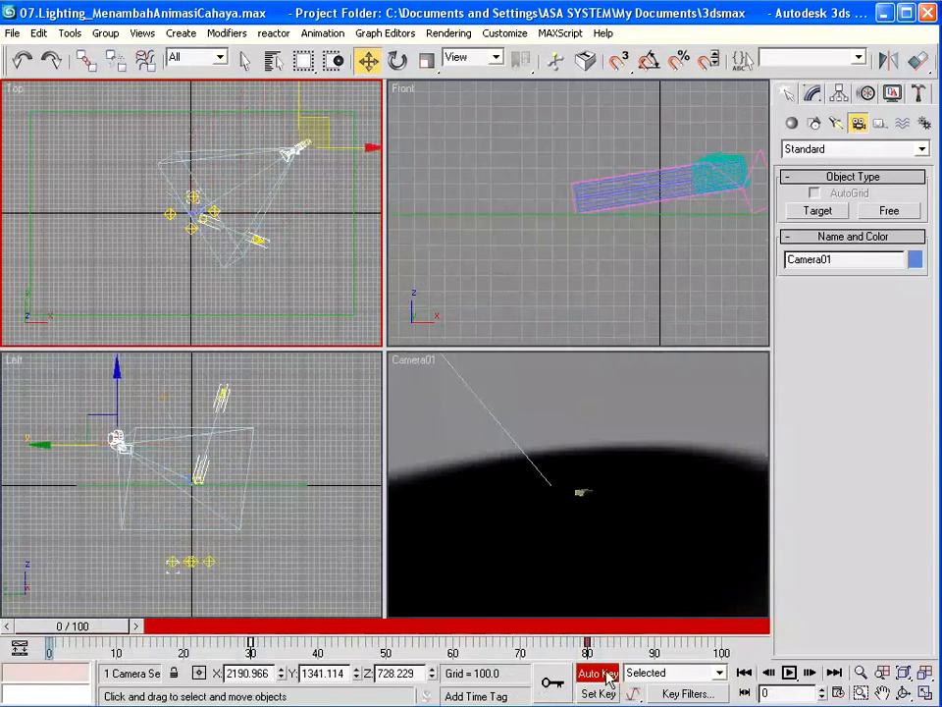
click(607, 675)
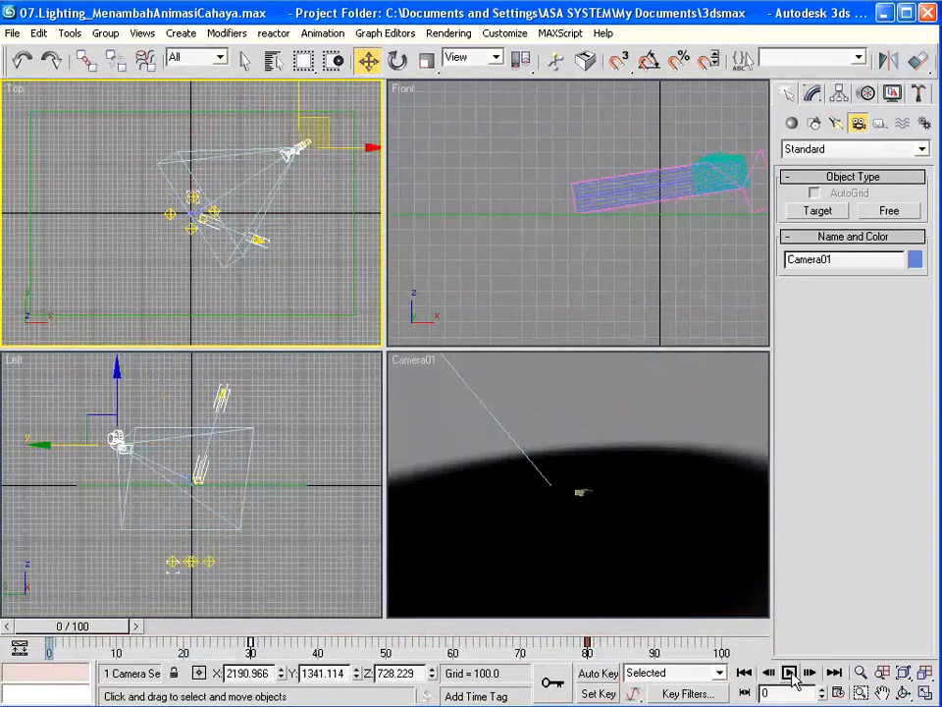
- Play back the animation in the Camera01 viewport and stop it
click(463, 437)
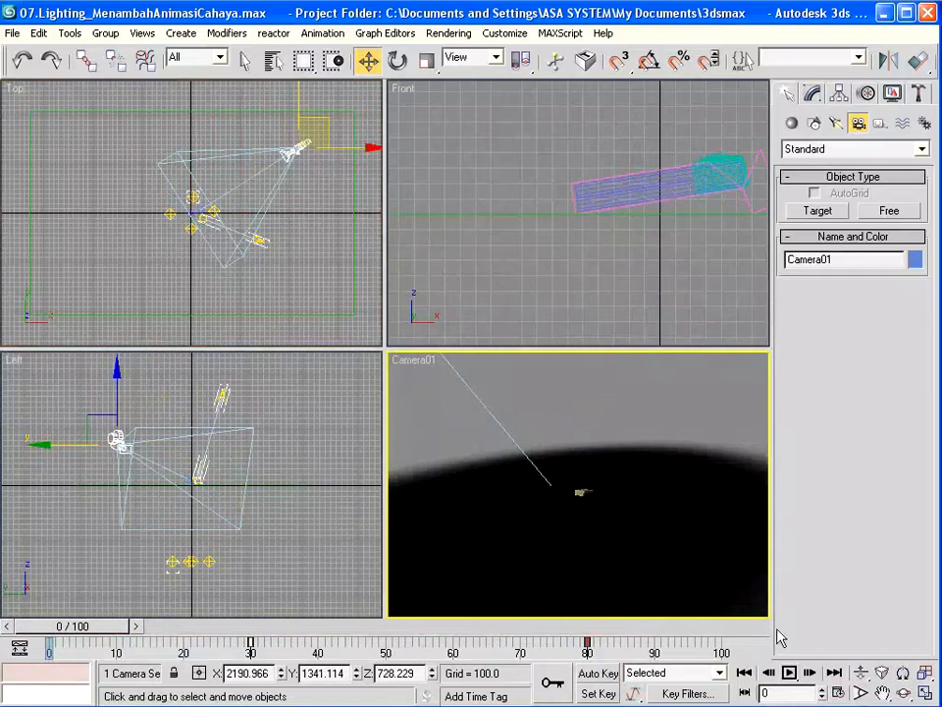
click(789, 674)
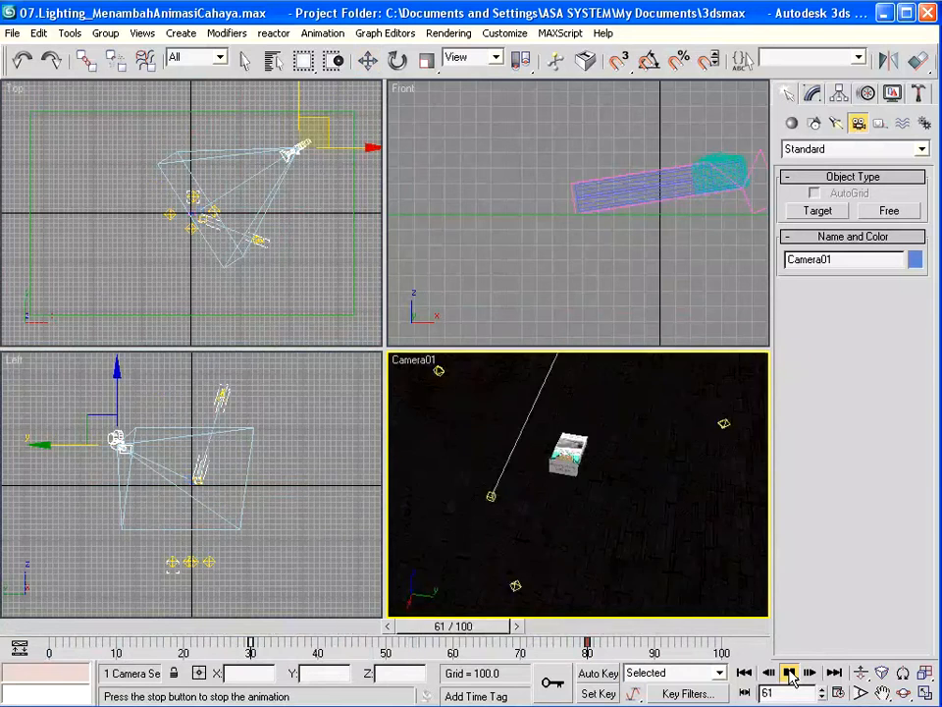
click(791, 674)
- Truck the camera at frame 88 so that the pack sits near the centre of the Camera01 view
mouse_move(693, 626)
mouse_down()
mouse_move(429, 637)
mouse_move(679, 633)
mouse_up()
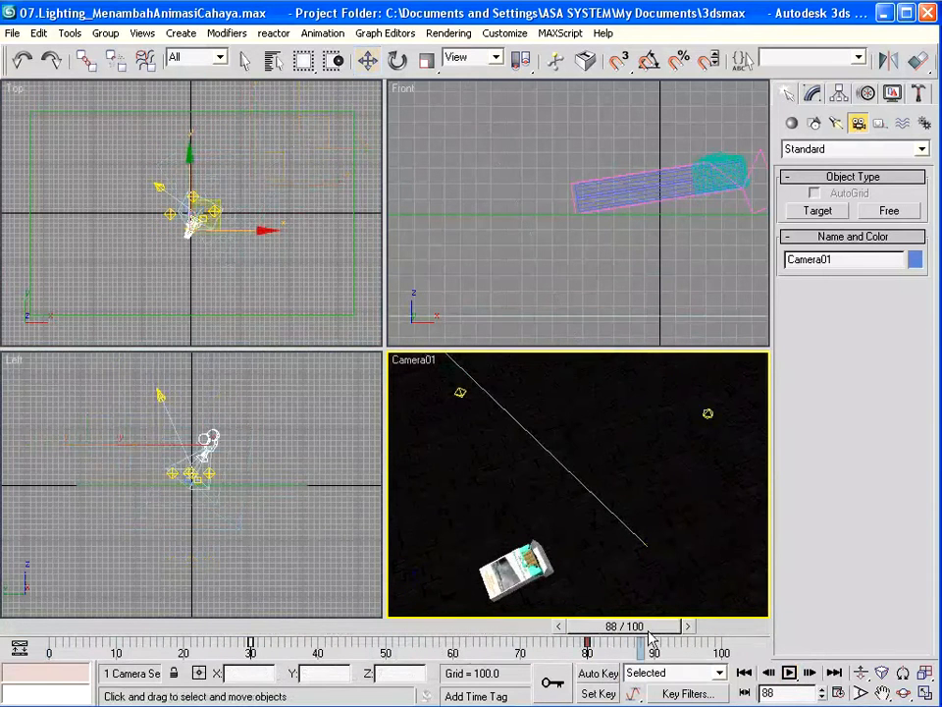
click(883, 693)
drag(595, 593, 649, 509)
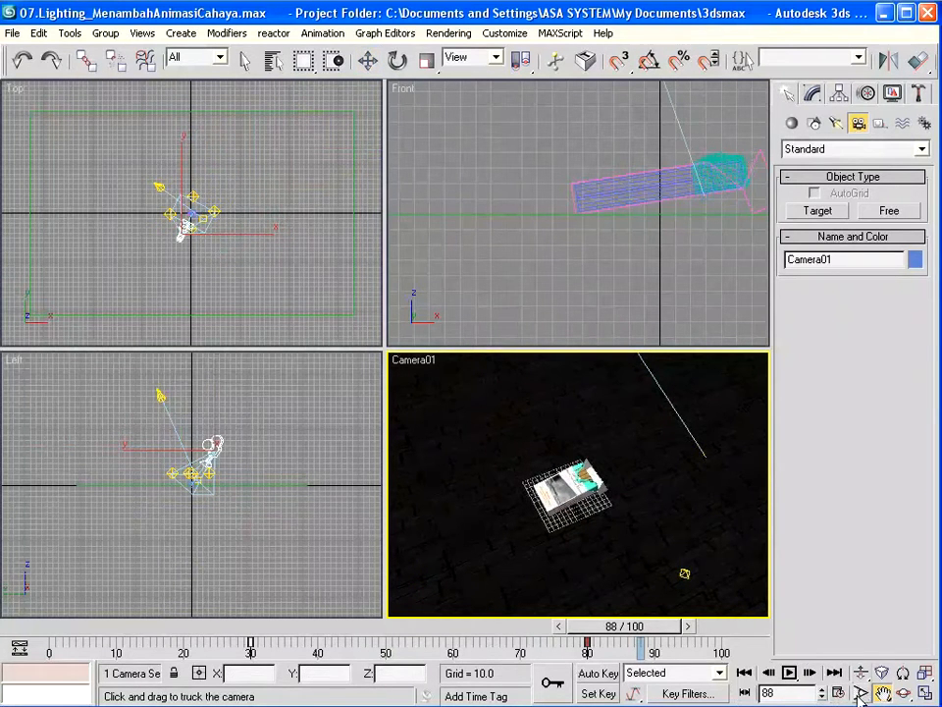
- Move the camera in the Top viewport at frame 88 to about X -192, Y -134, closer to the pack
click(859, 695)
drag(144, 174, 281, 260)
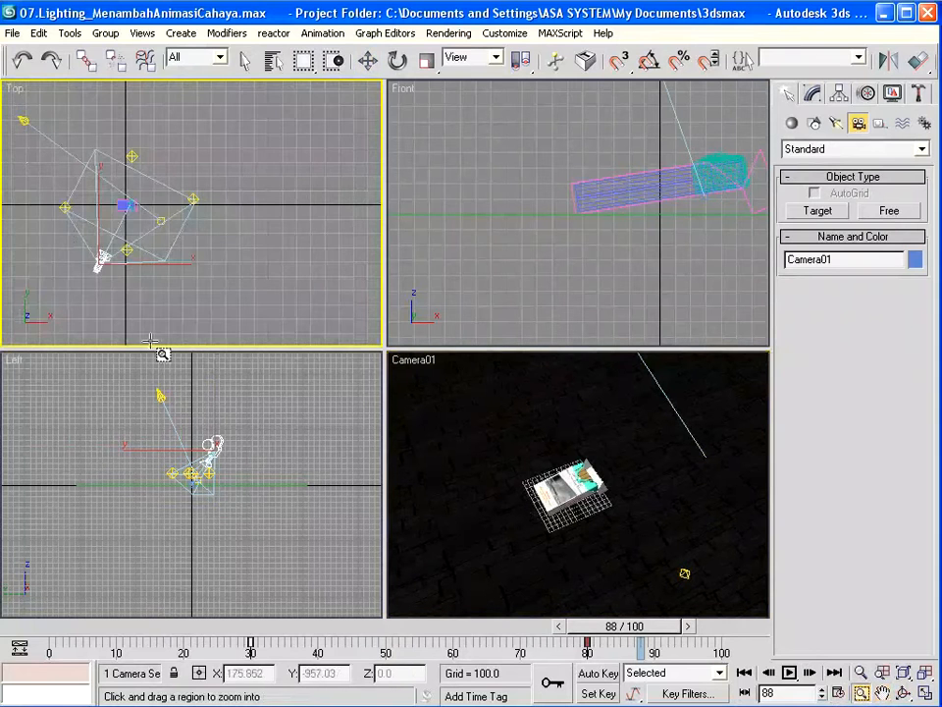
key(w)
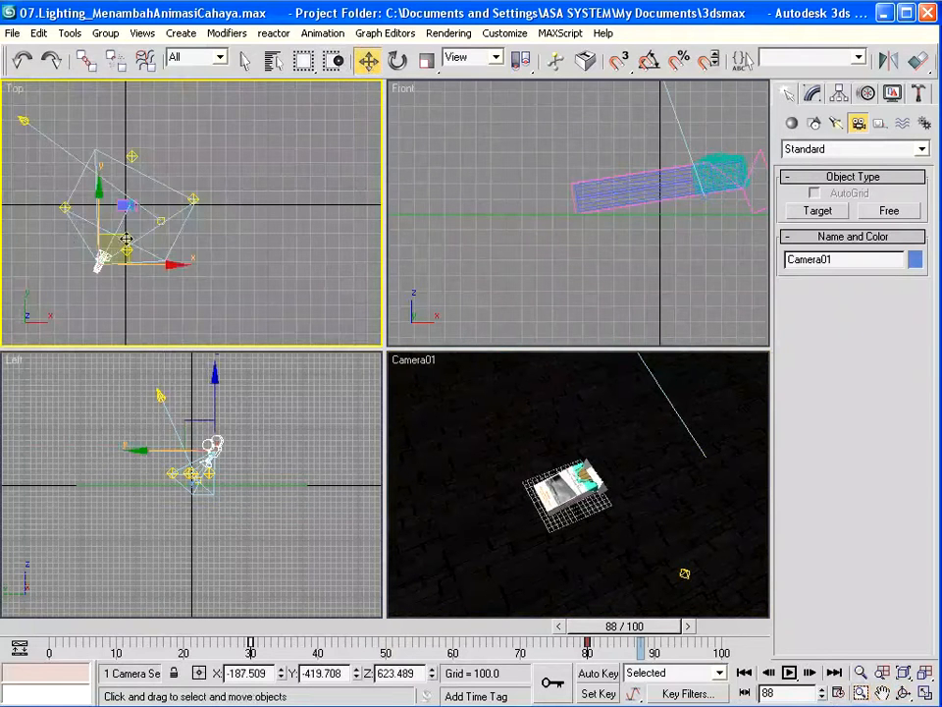
drag(123, 235, 118, 208)
right_click(478, 423)
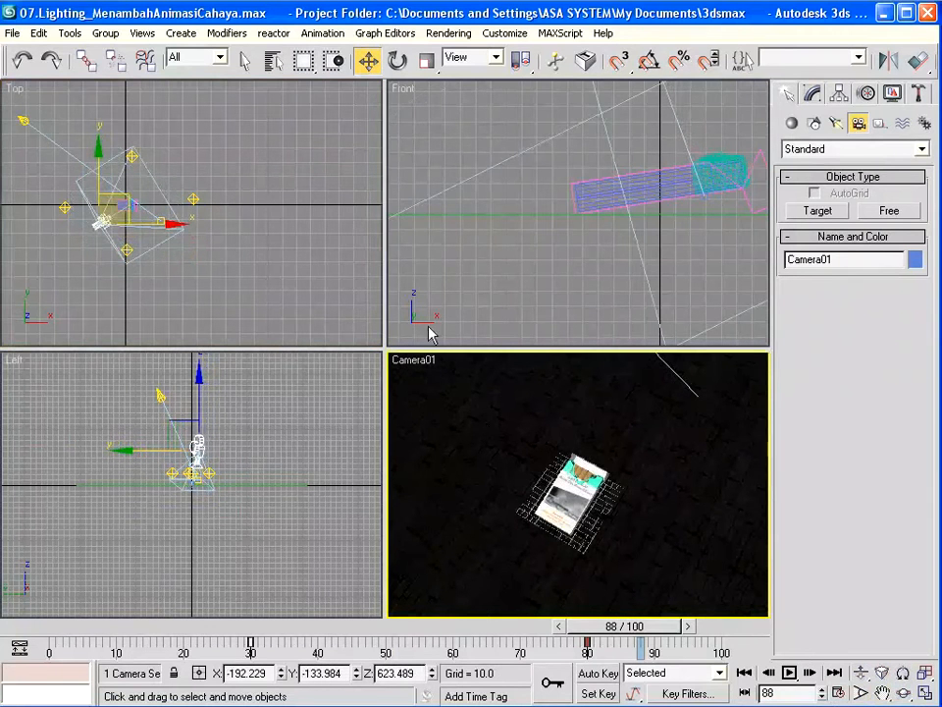
- Render frame 88 from Camera01, close the render windows, and scrub back to the start of the animation
click(448, 33)
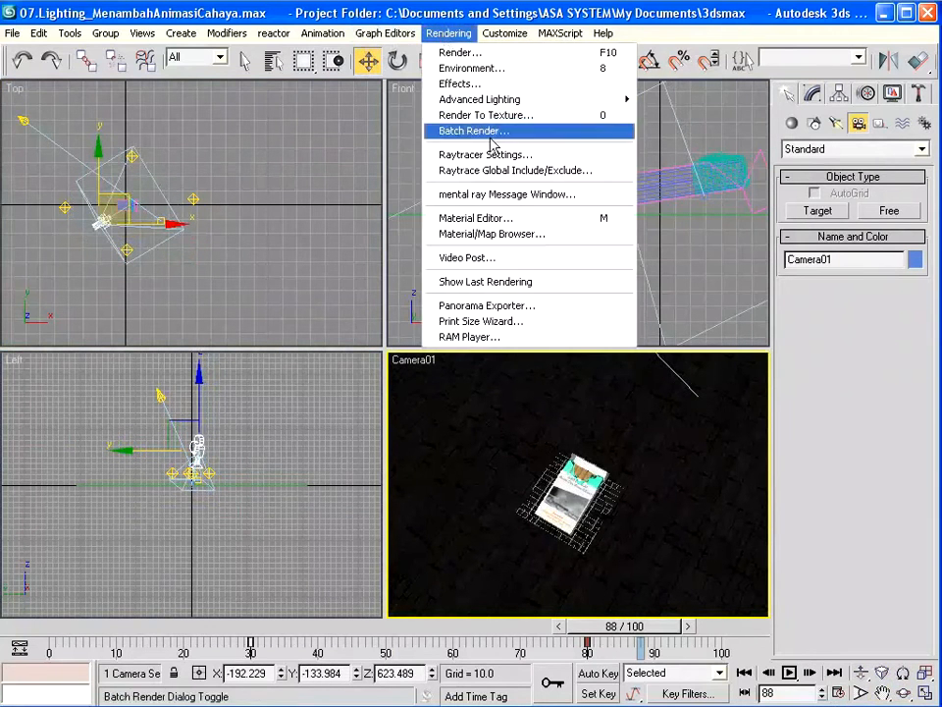
click(462, 52)
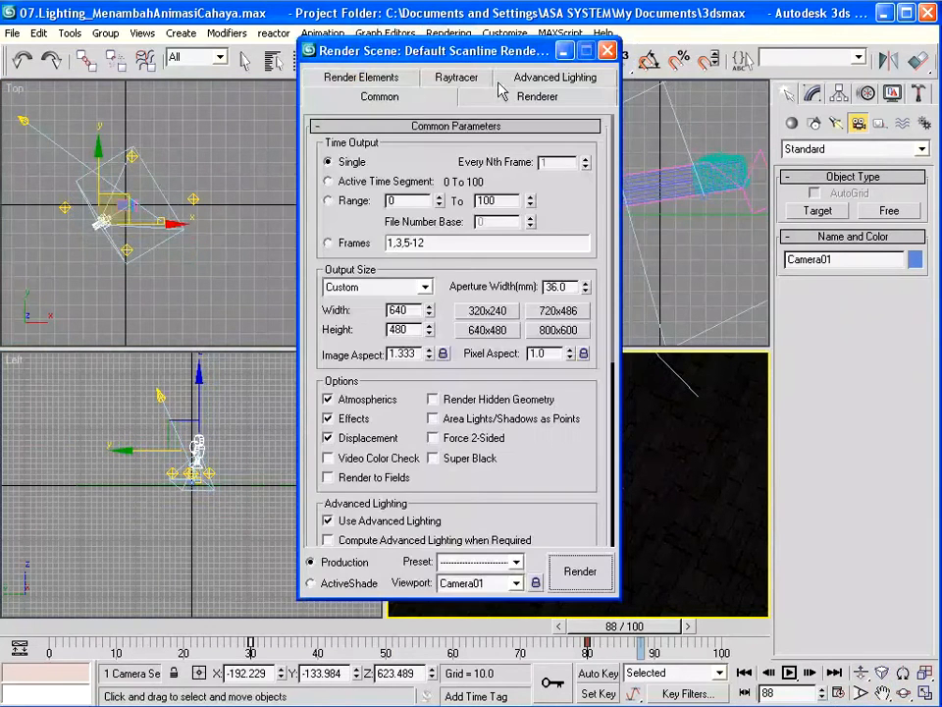
click(587, 575)
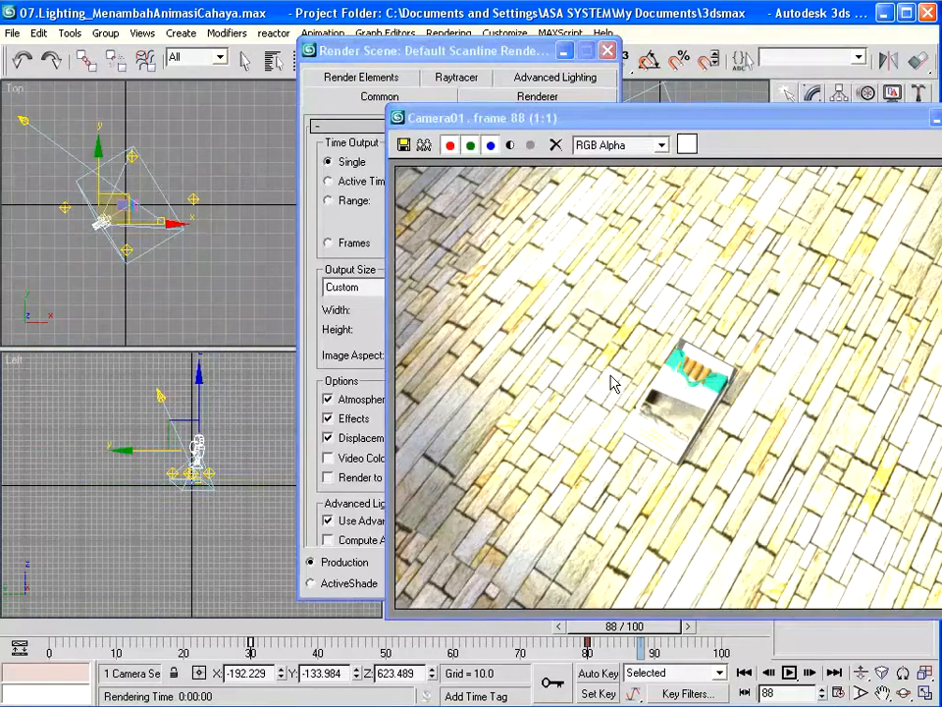
click(935, 117)
click(608, 51)
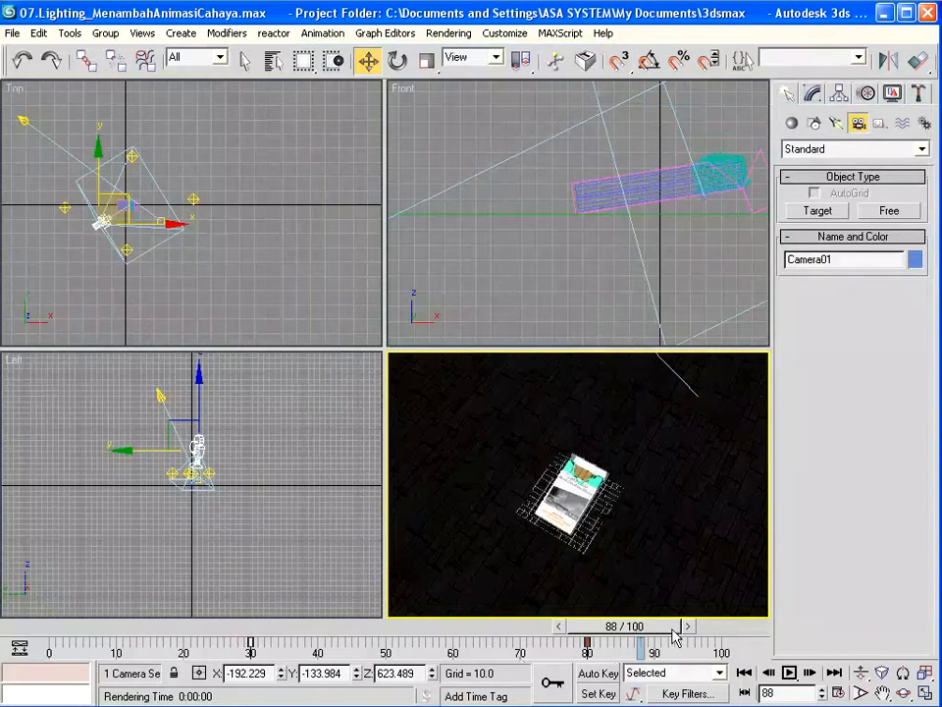
drag(671, 636, 59, 643)
key(w)
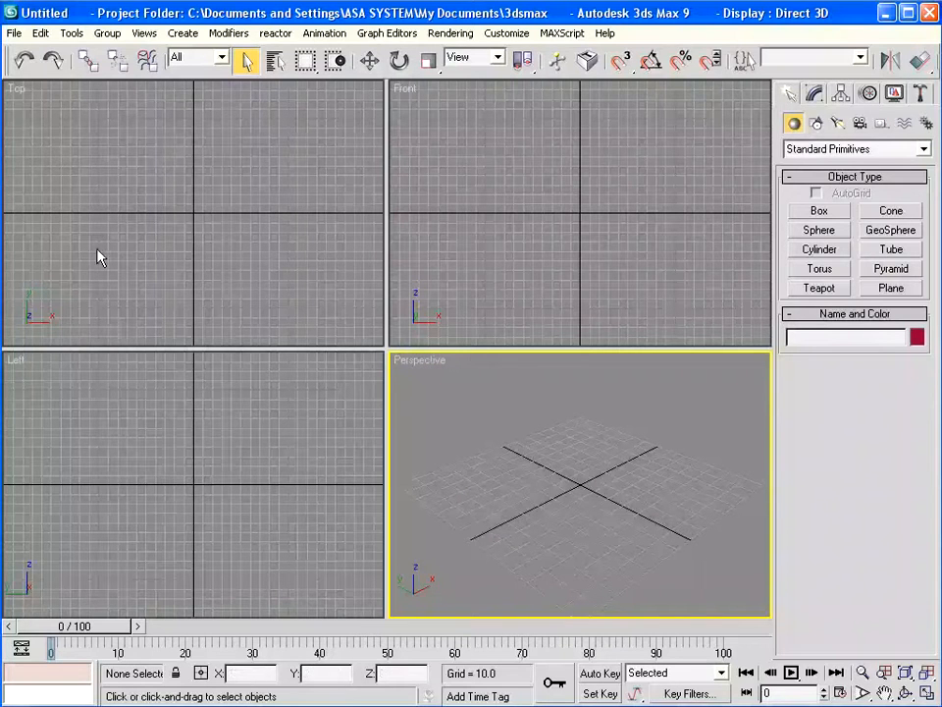
- Open the recent scene 08.Camera_MenambahAnimasiCamera.max and scrub its animation to frame 67
click(15, 33)
mouse_move(19, 100)
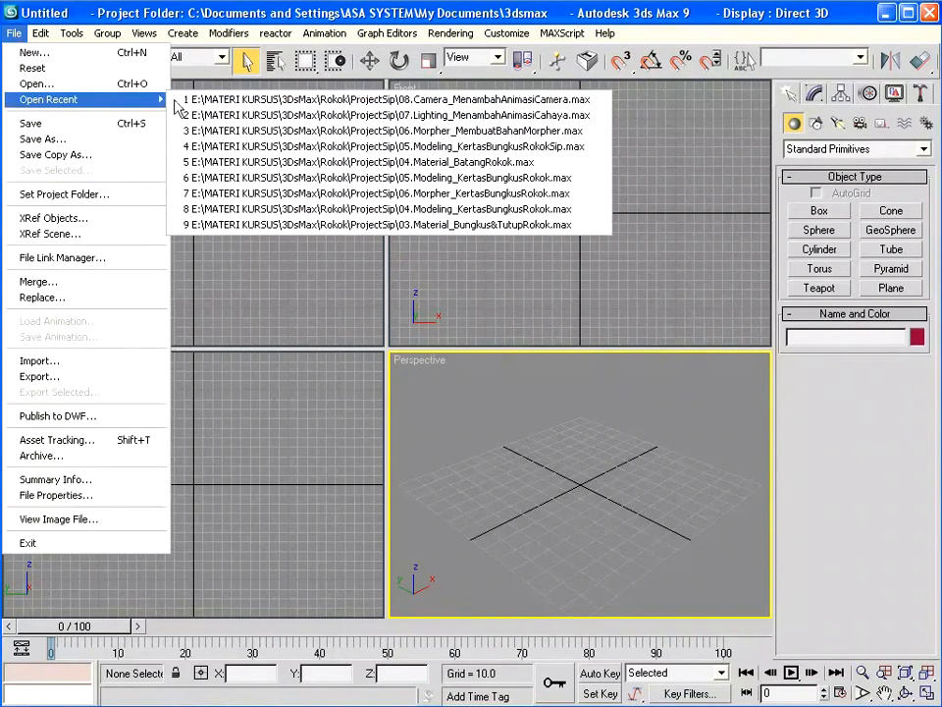
click(368, 101)
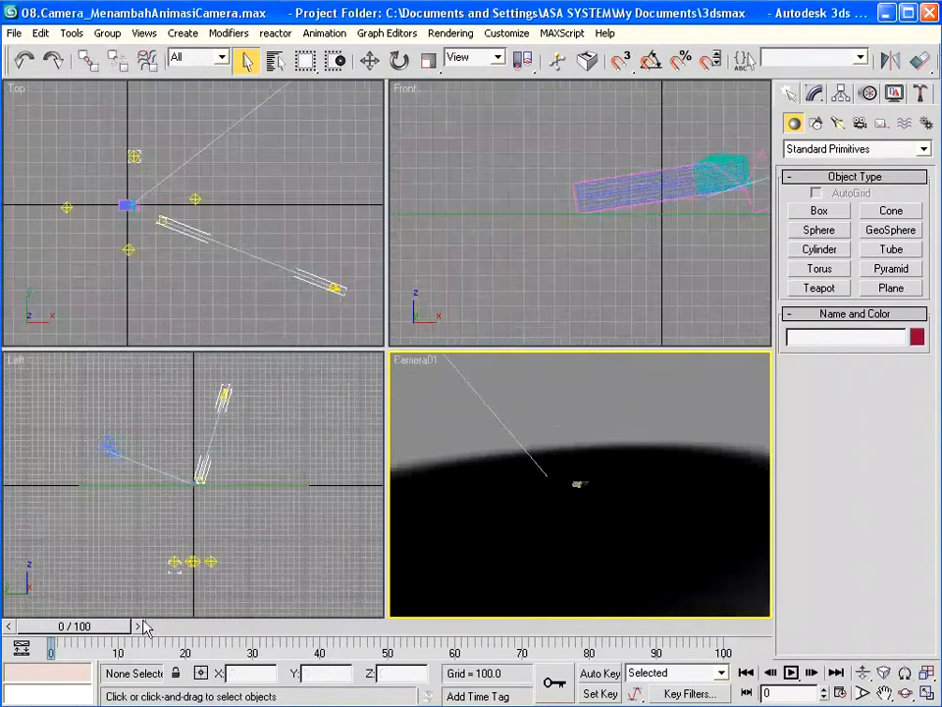
drag(93, 629, 509, 636)
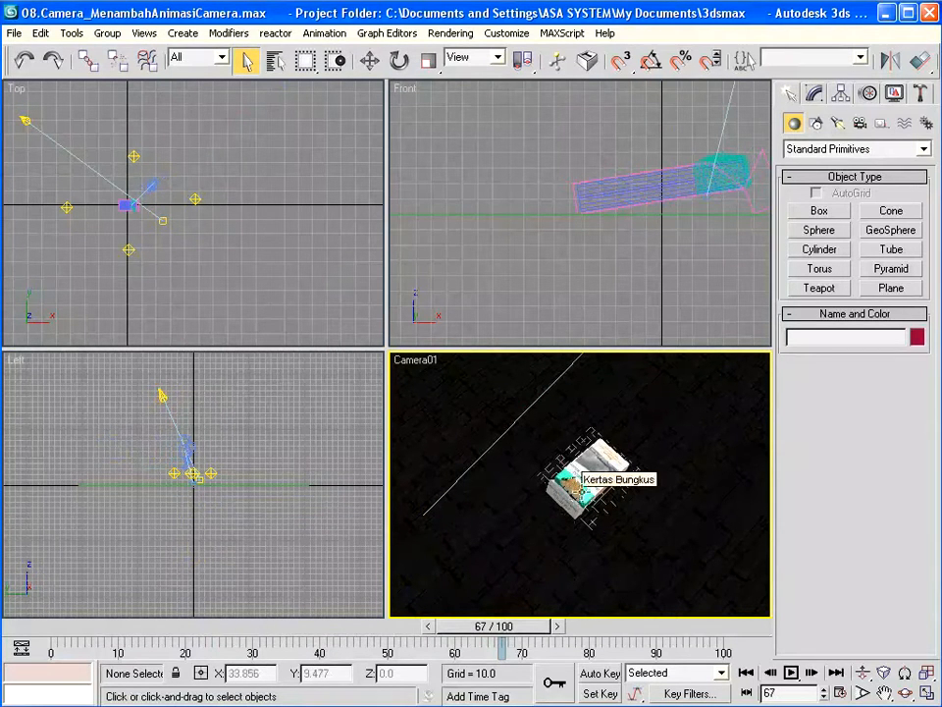
- Select the Kertas Bungkus object by name and show the channels of its Morpher modifier
drag(535, 625, 508, 624)
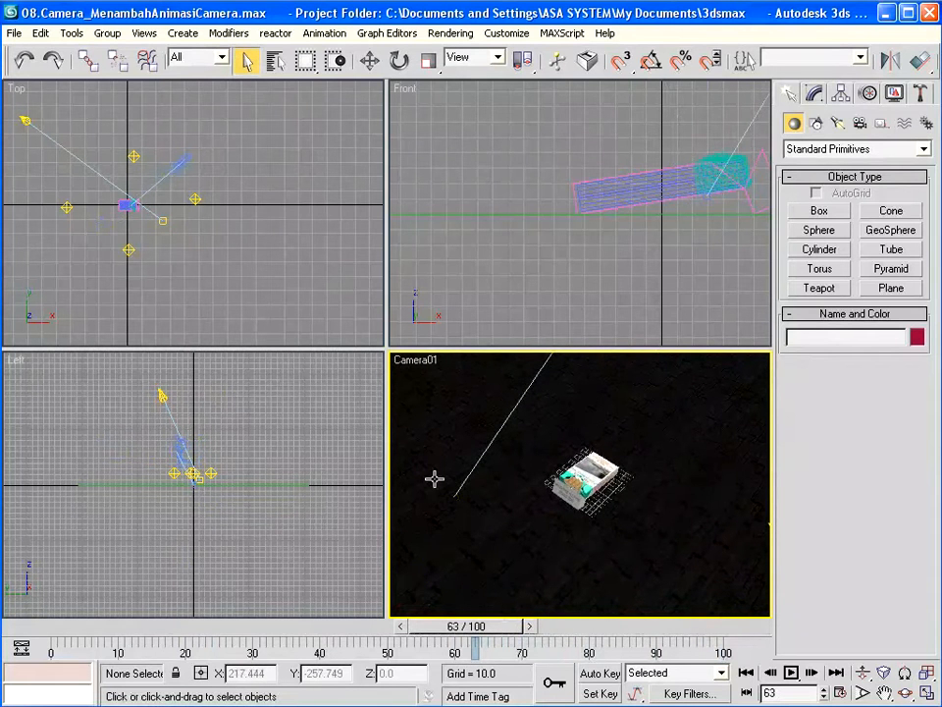
key(h)
scroll(438, 488, down, 1)
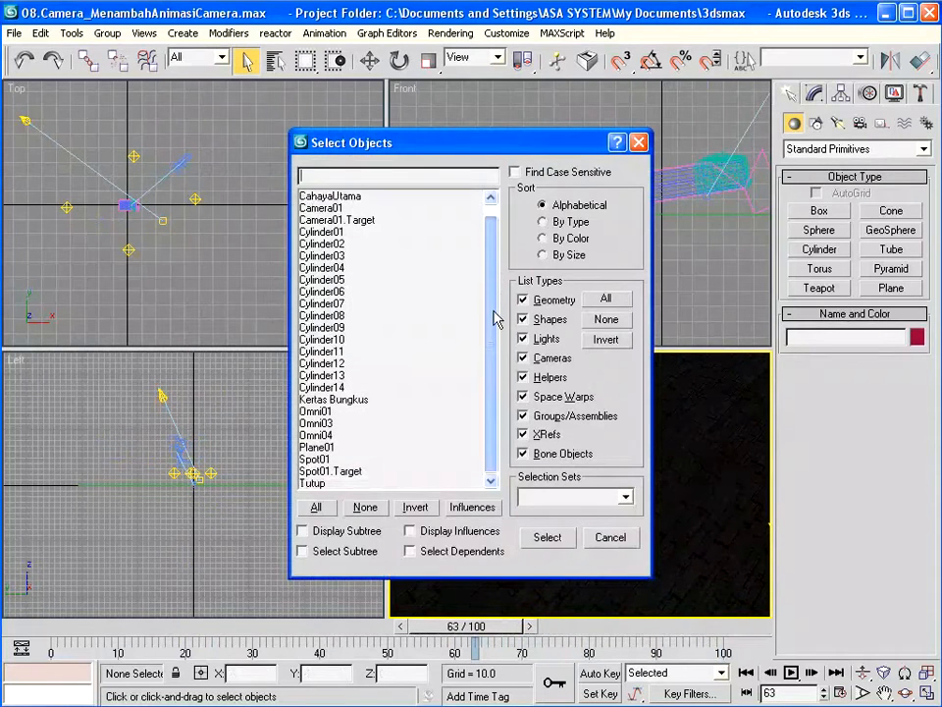
click(310, 401)
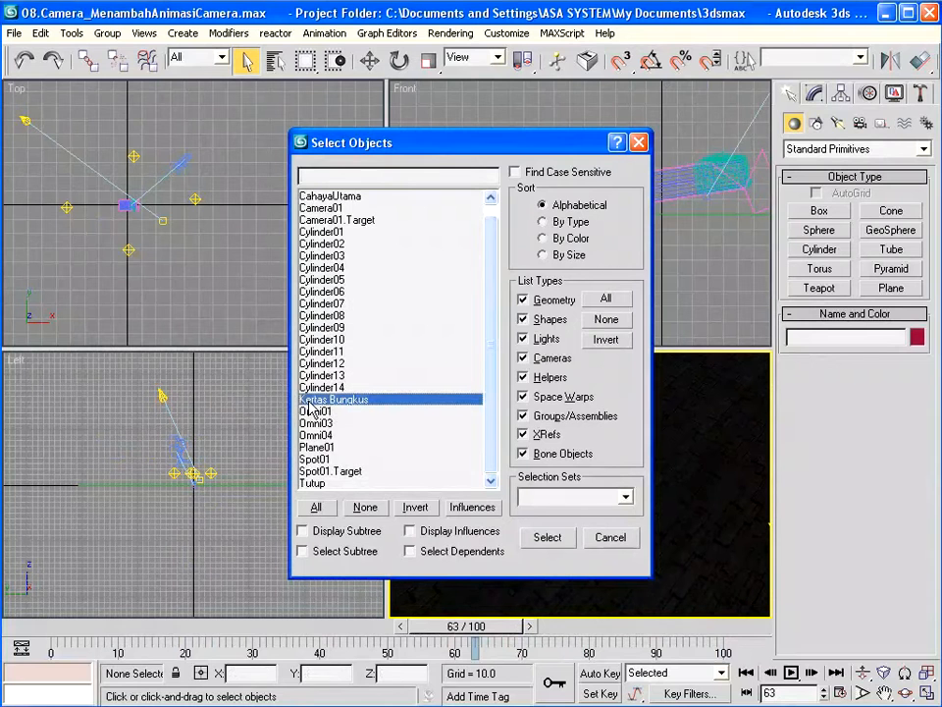
click(545, 539)
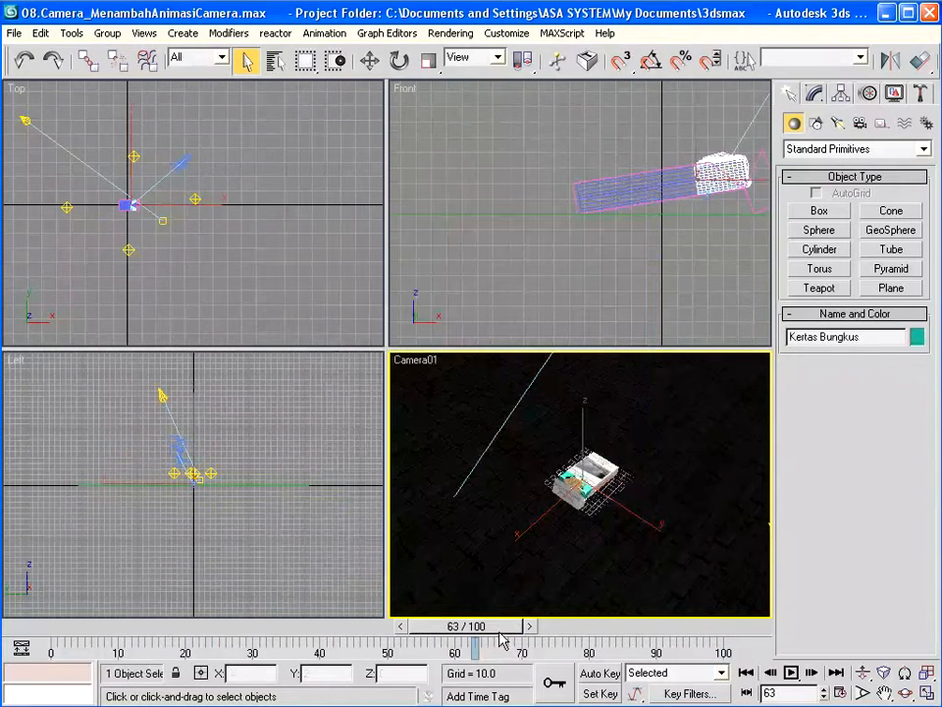
click(598, 674)
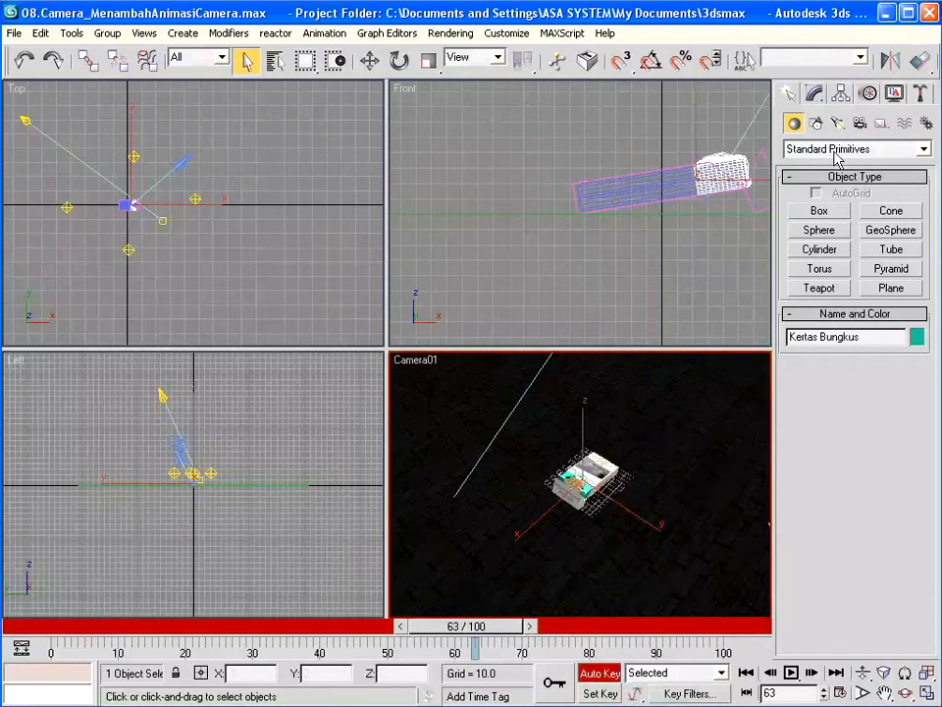
click(814, 93)
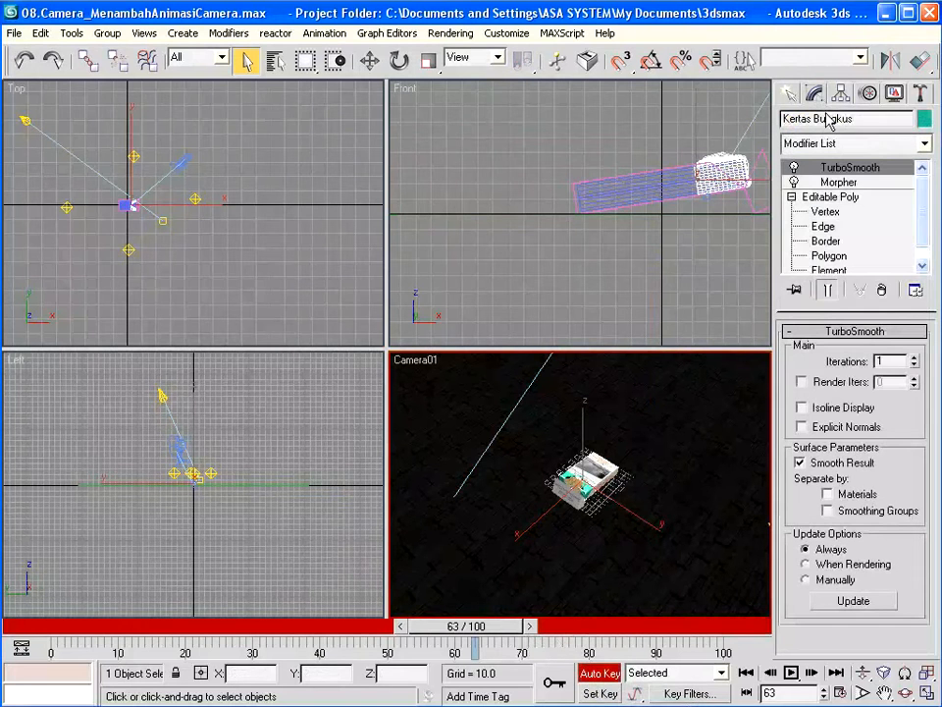
click(845, 186)
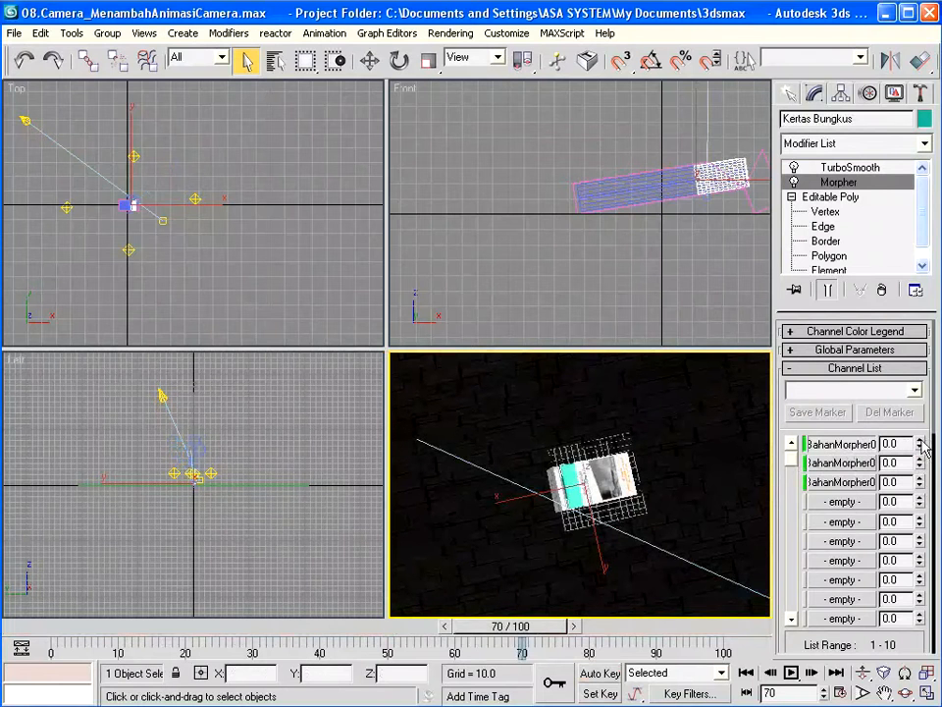
- Turn on automatic keying and set a key for Kertas Bungkus at frame 60
drag(543, 631, 579, 633)
key(q)
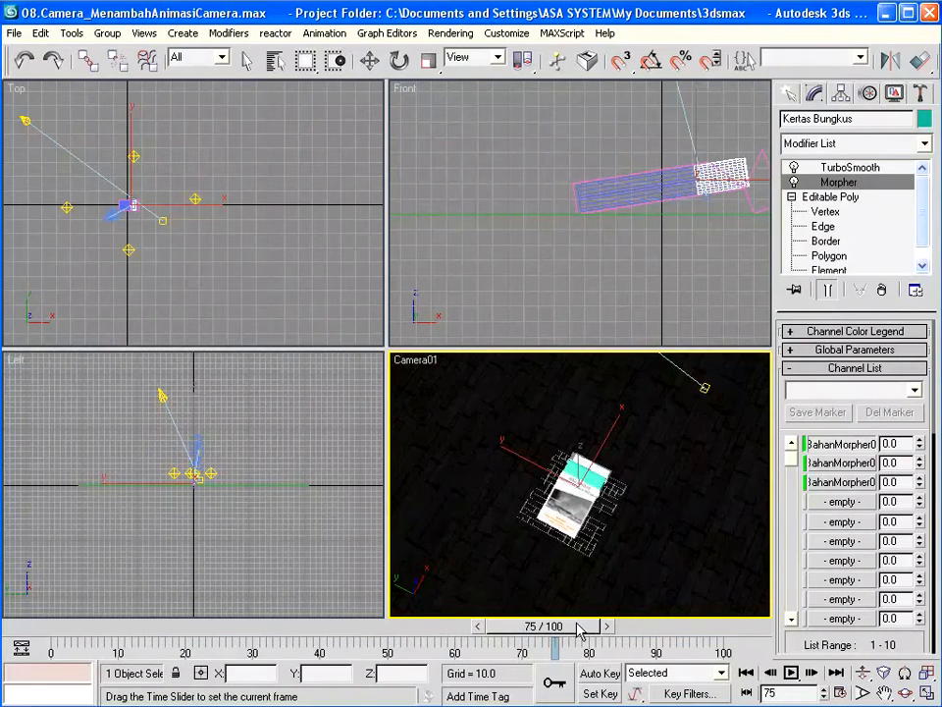
drag(579, 631, 488, 629)
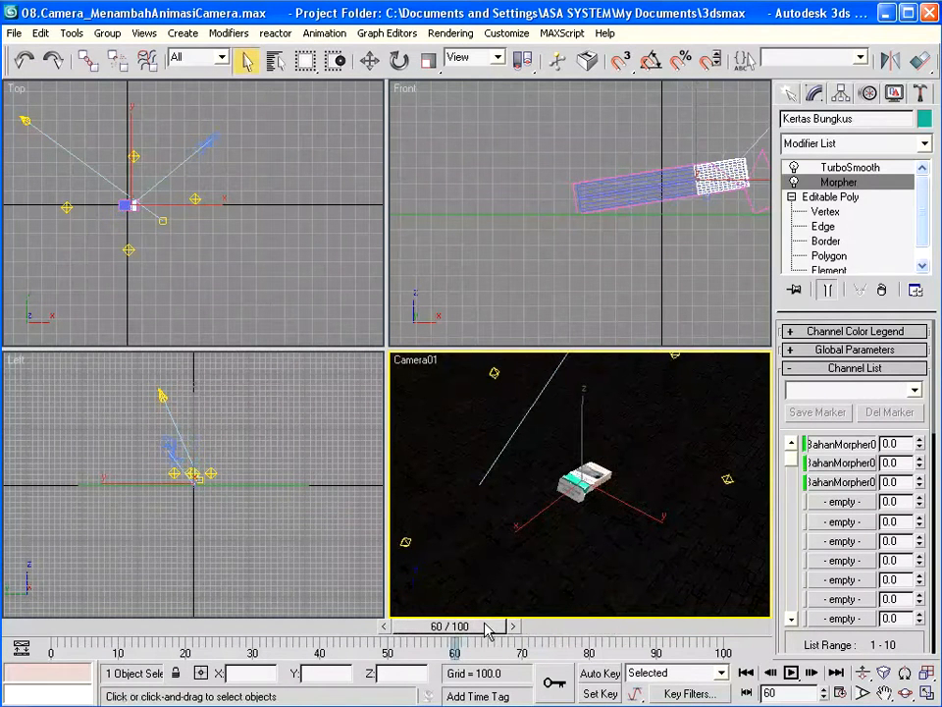
click(600, 672)
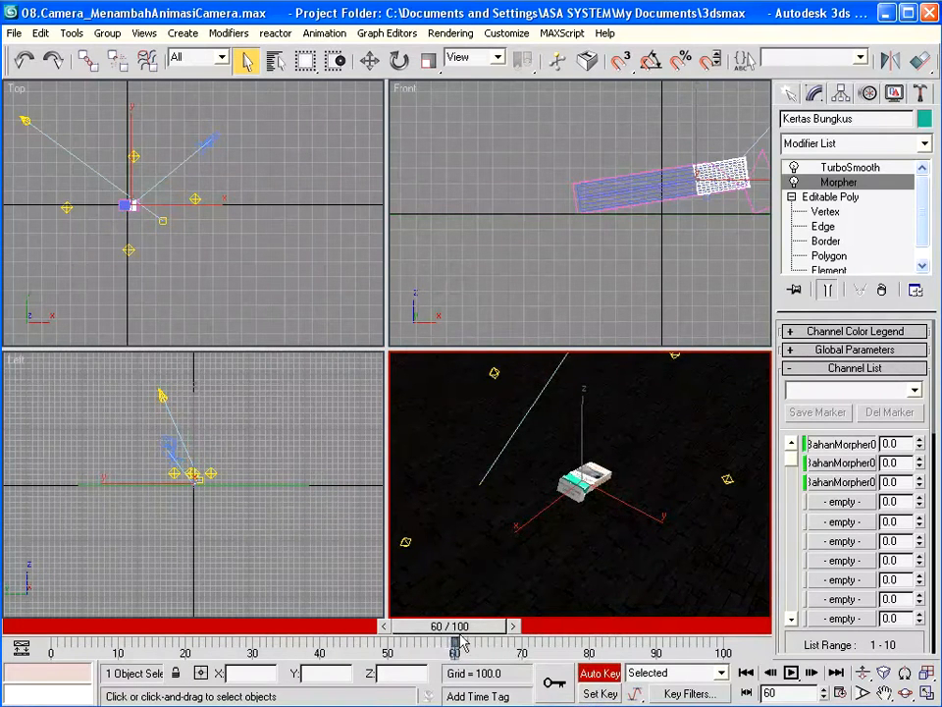
- At frame 70 set the first Morpher channel to 44 and the second to 40, and move the frame 0 key to frame 63
drag(464, 633, 531, 636)
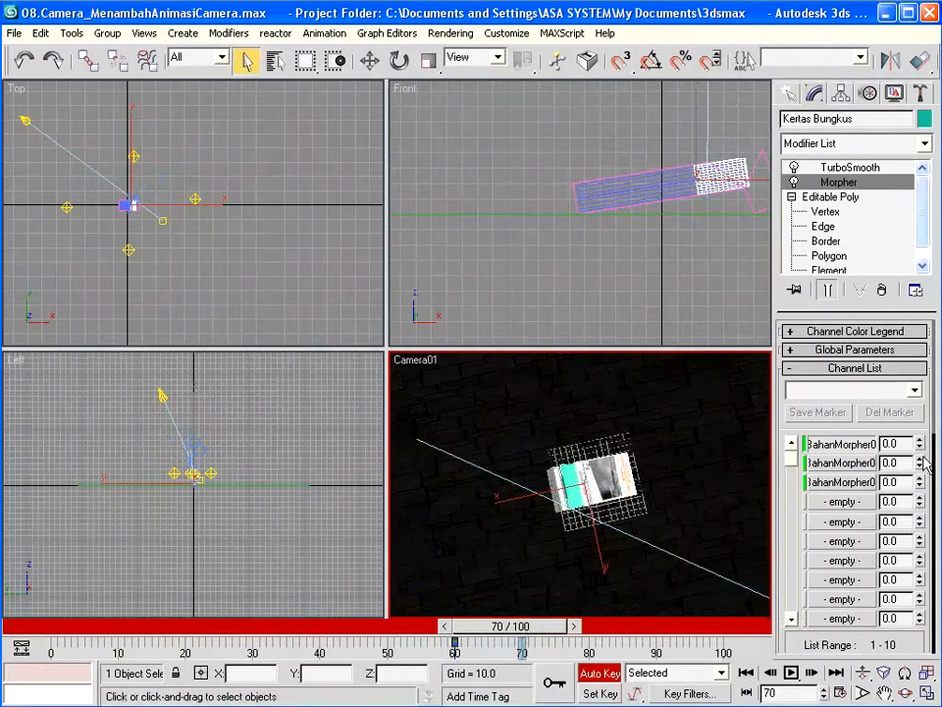
drag(920, 448, 922, 407)
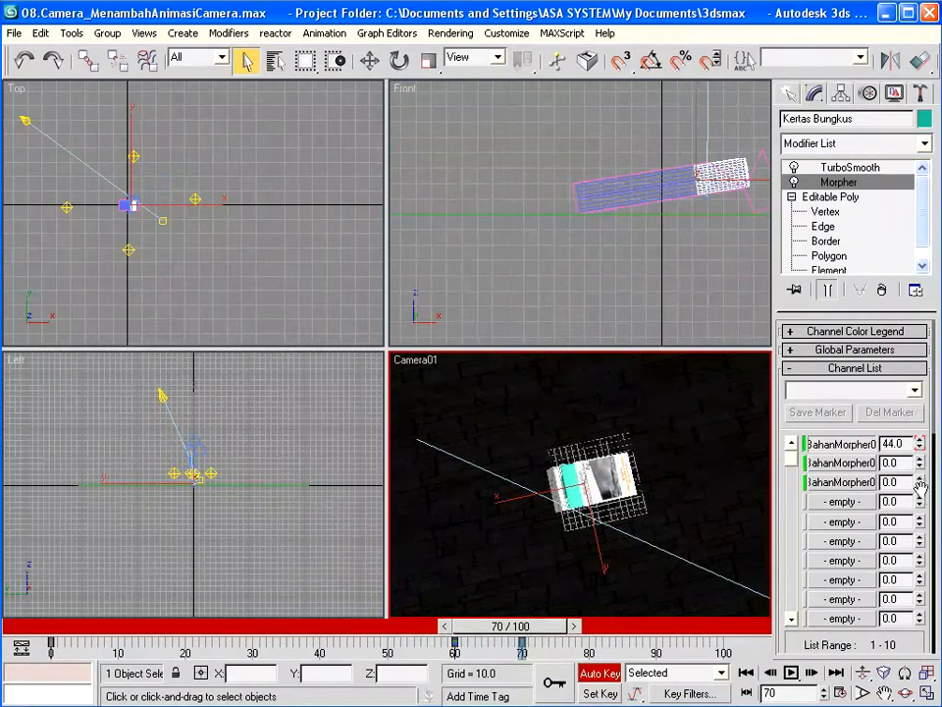
drag(920, 462, 921, 428)
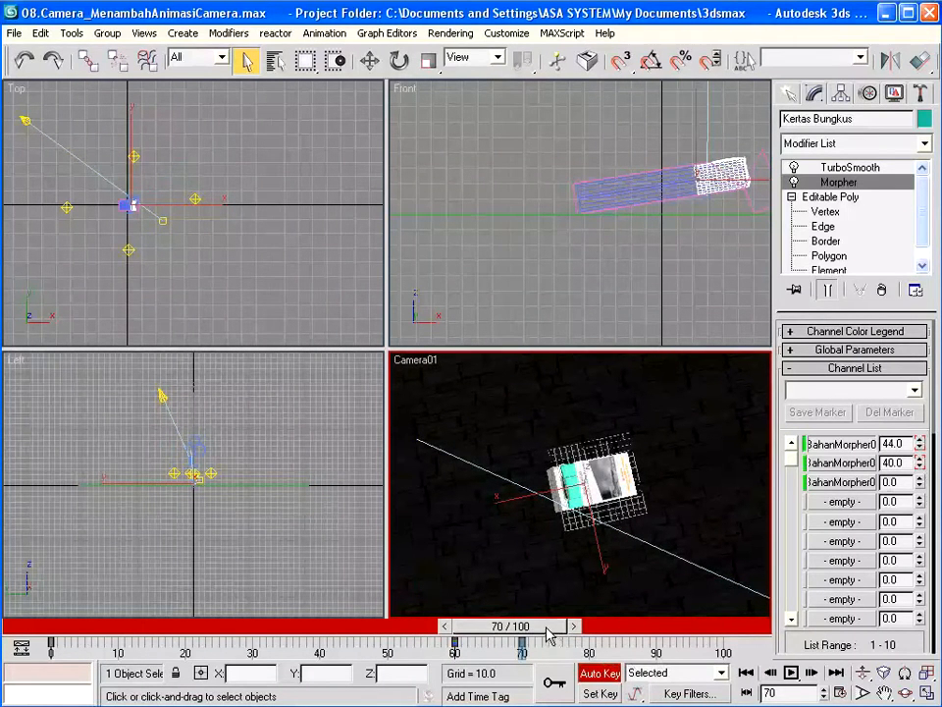
drag(97, 645, 475, 645)
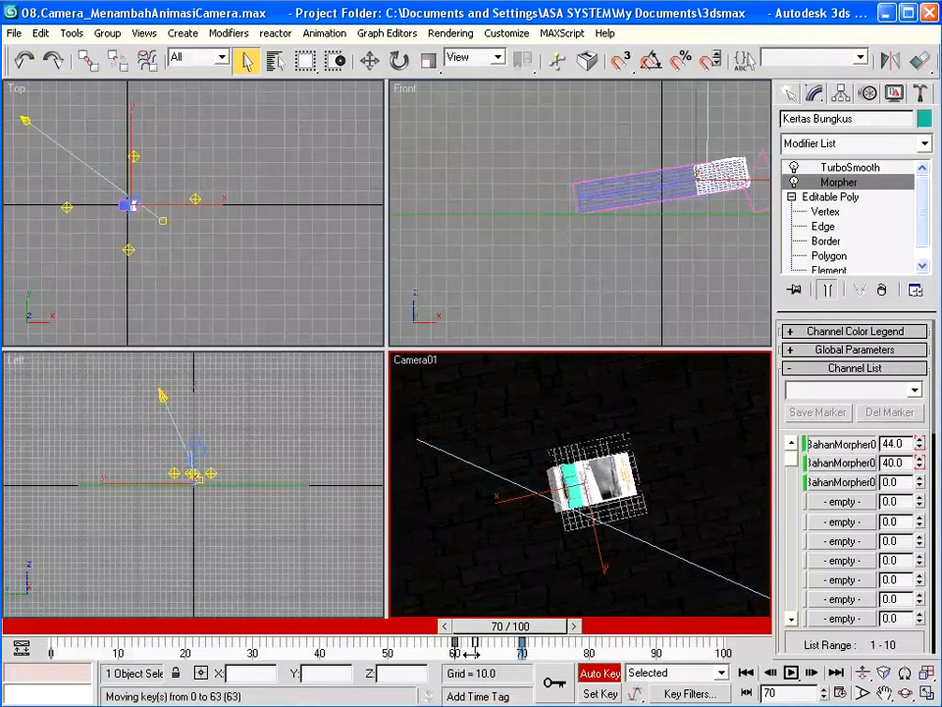
- At frame 75 set the first Morpher channel to 20 and the third to 50, moving the frame 0 key to frame 66
drag(535, 636, 573, 633)
mouse_move(920, 482)
mouse_down()
mouse_move(919, 471)
mouse_move(920, 481)
mouse_up()
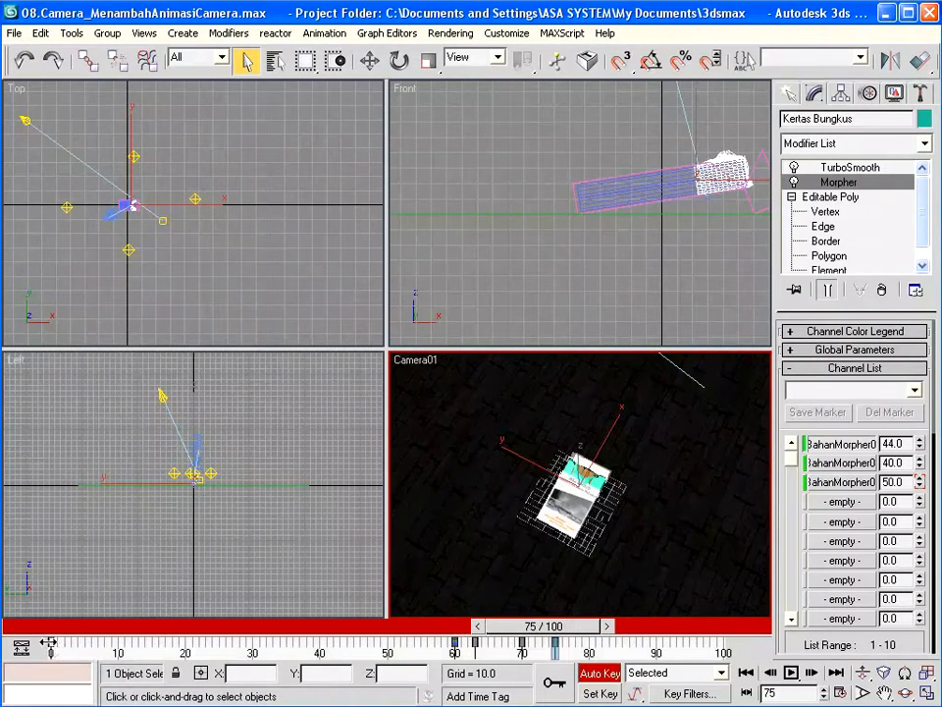
drag(48, 644, 493, 650)
click(921, 443)
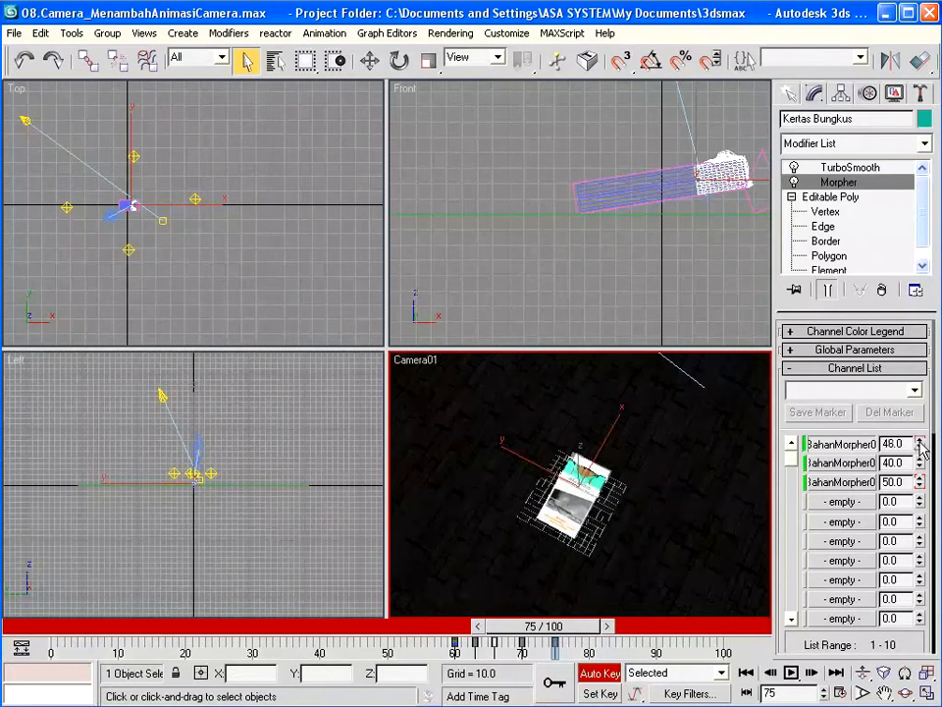
right_click(921, 444)
drag(920, 482, 920, 462)
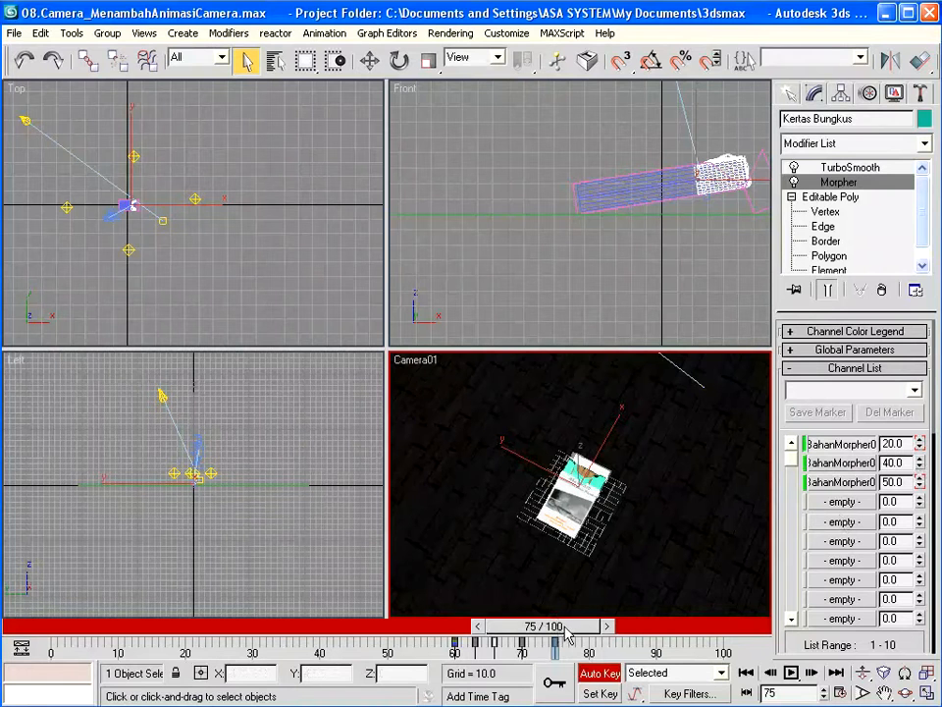
- At frame 80 set the first three Morpher channels to 0, 10 and 100, and turn off automatic keying
drag(565, 633, 603, 634)
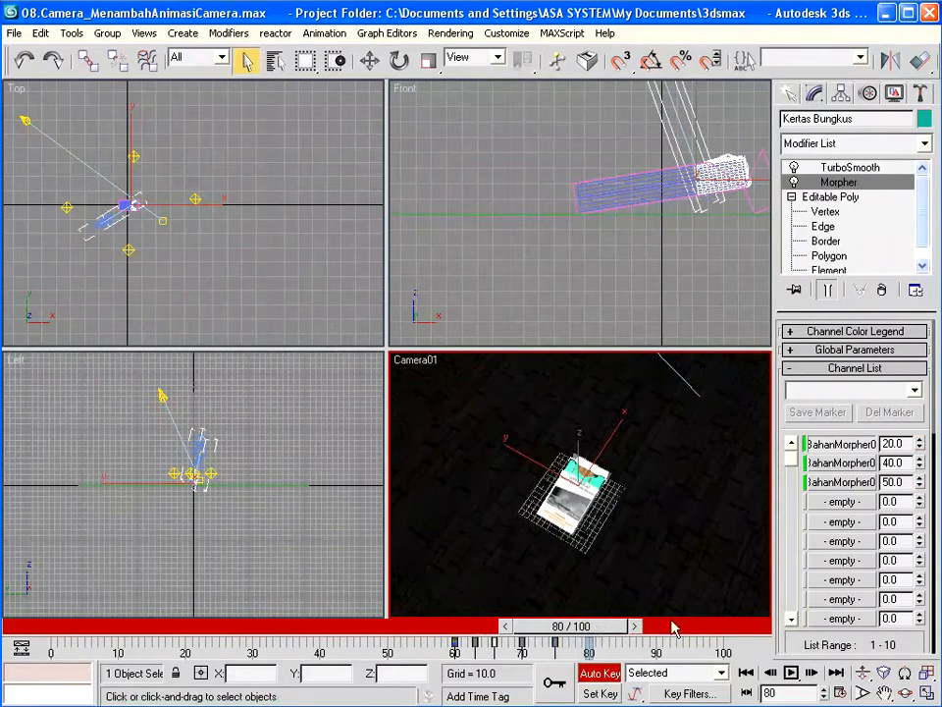
mouse_move(922, 447)
mouse_down()
mouse_move(919, 472)
mouse_move(920, 440)
mouse_up()
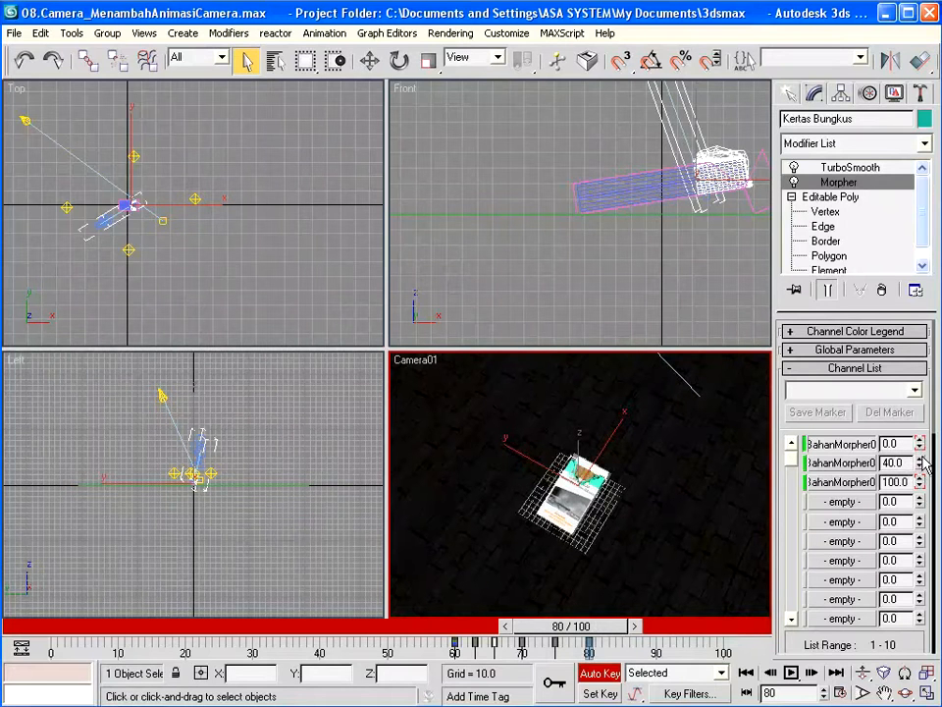
drag(923, 463, 923, 479)
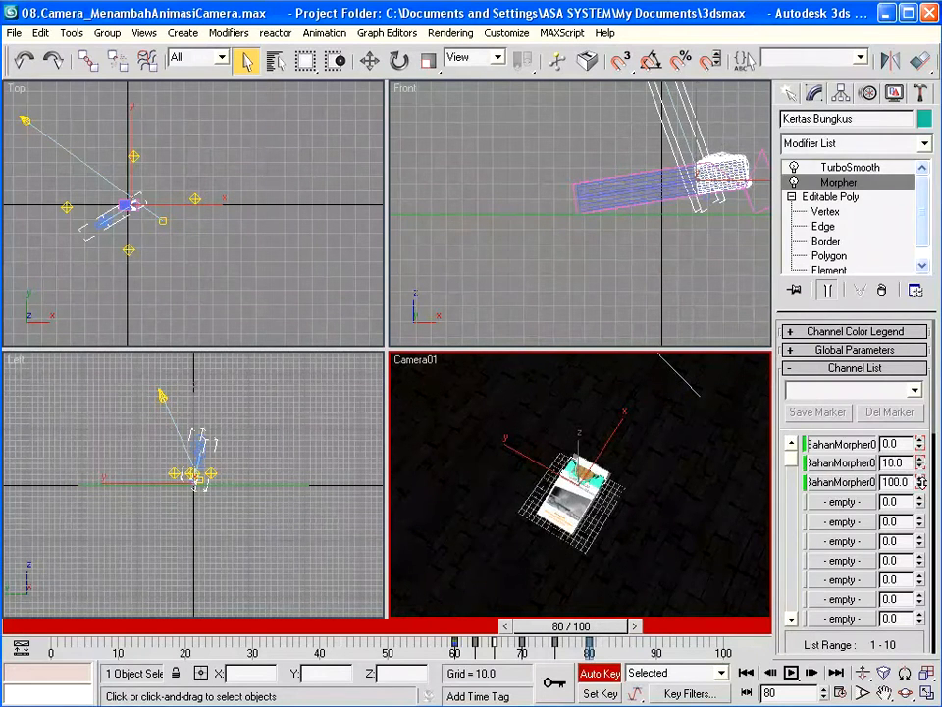
drag(614, 633, 459, 627)
key(q)
click(596, 675)
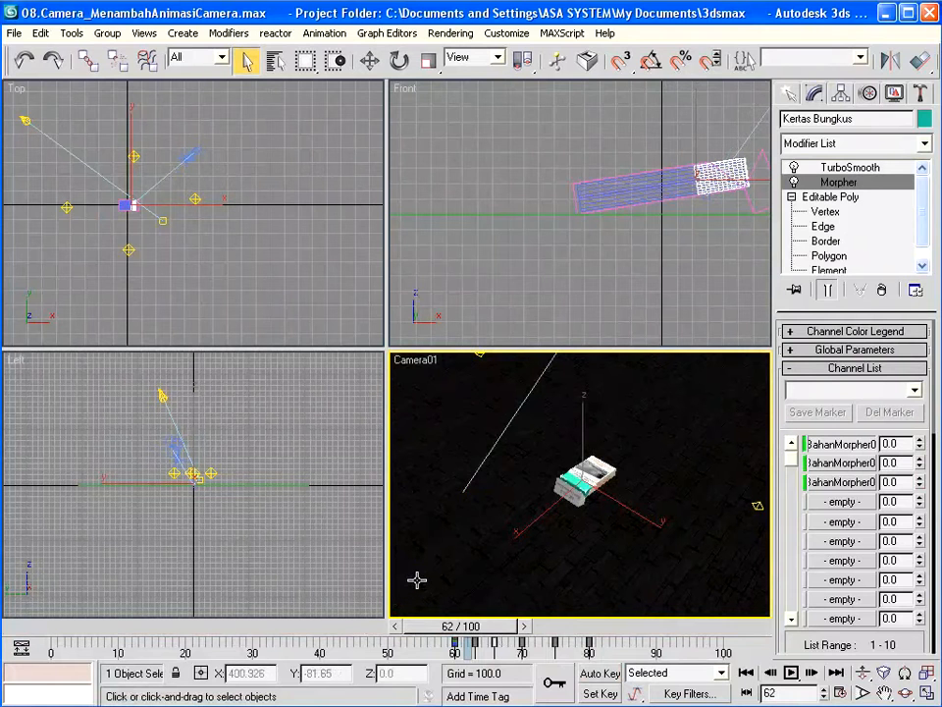
- Select the Cylinder05 cigarette by name
key(h)
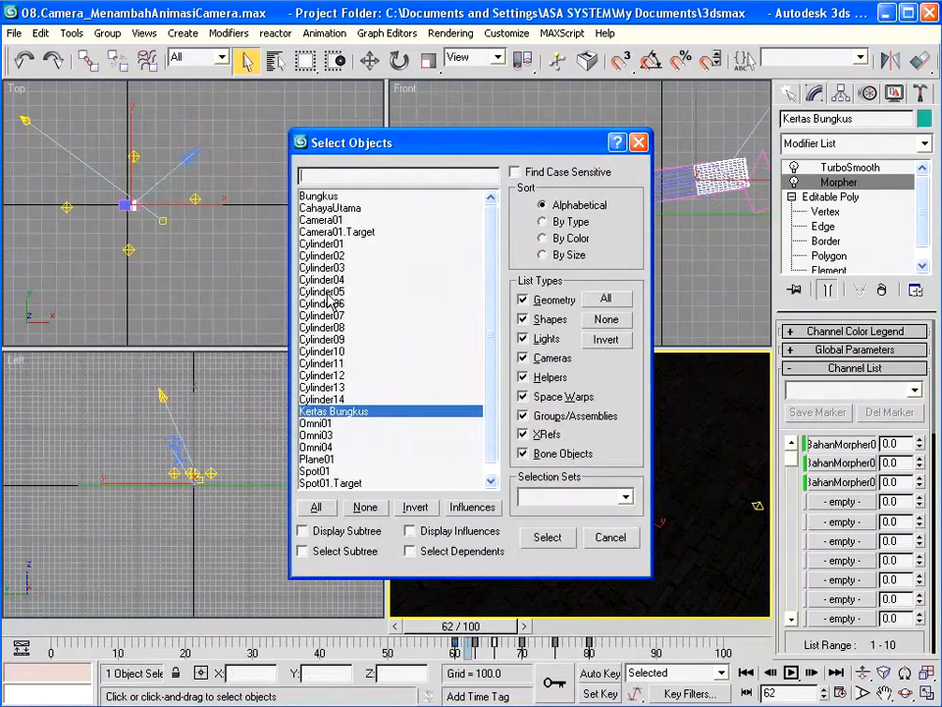
click(328, 293)
click(547, 537)
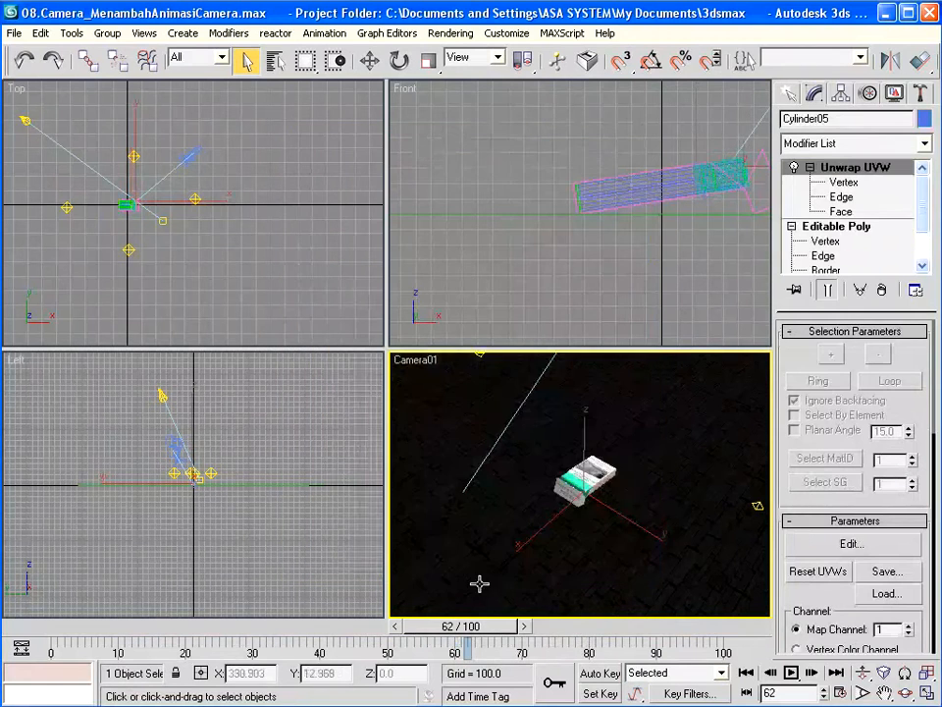
- Go to frame 72 and select the middle cigarette of the pack's upper row, Cylinder02, with the Move tool in the Left viewport
drag(492, 625, 553, 630)
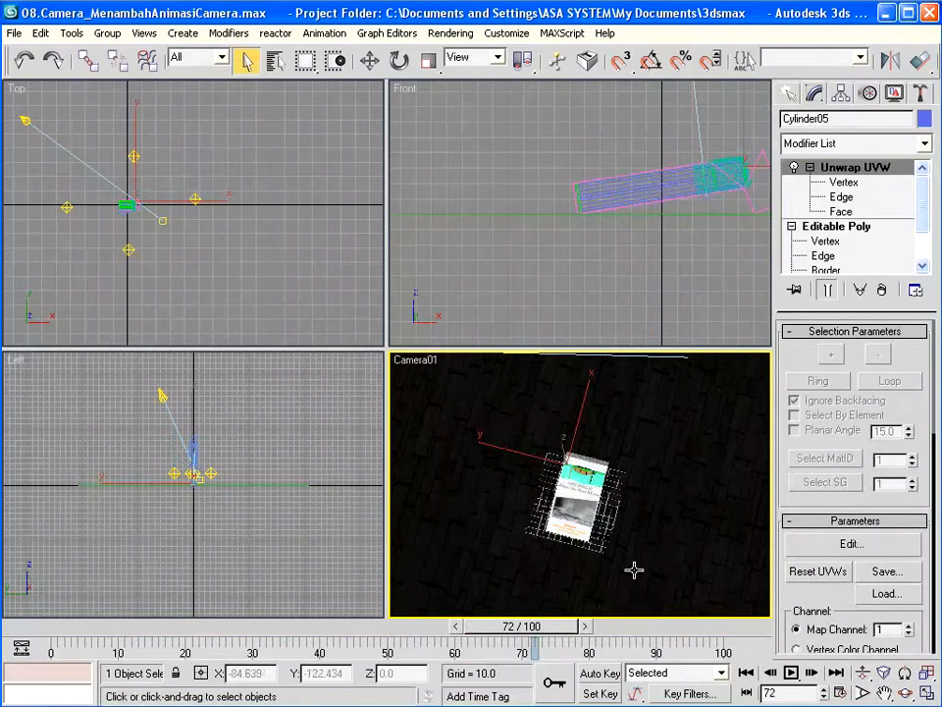
click(863, 693)
drag(243, 503, 247, 298)
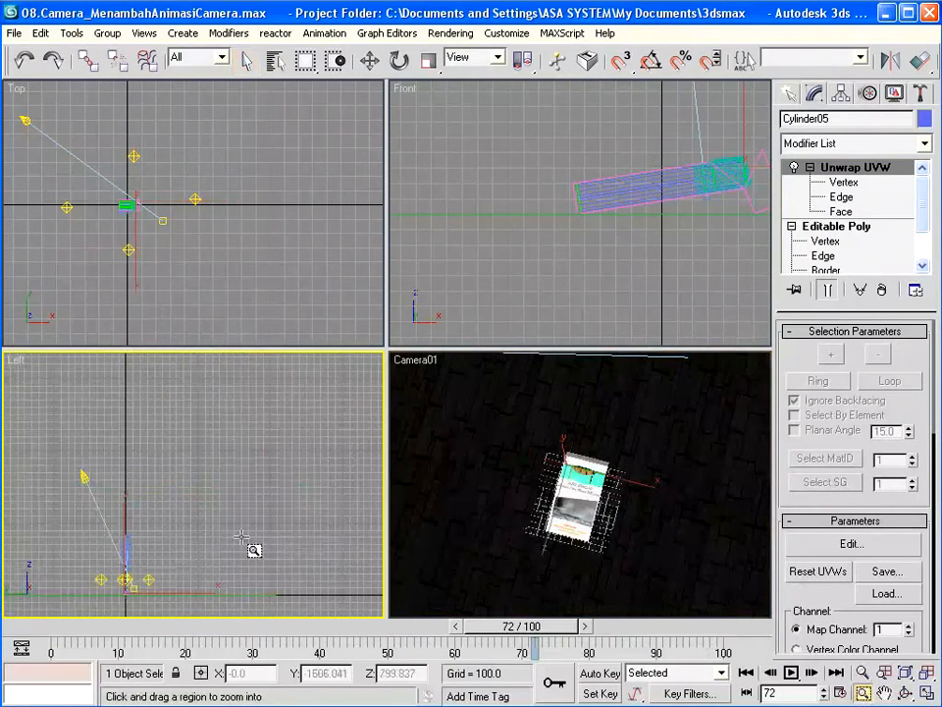
key(alt+z)
drag(212, 578, 206, 467)
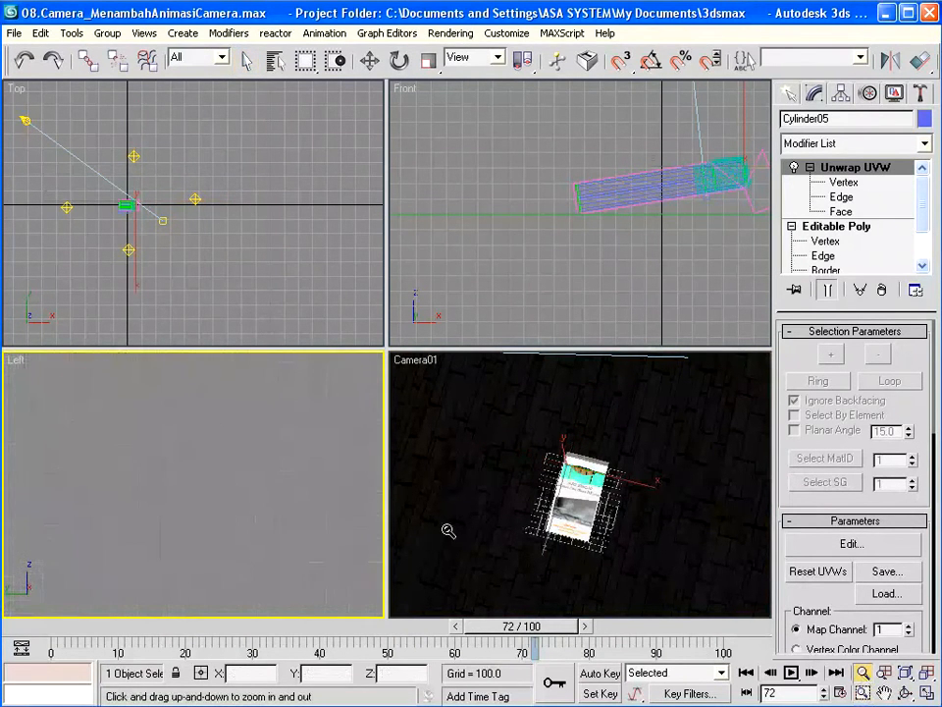
key(ctrl+p)
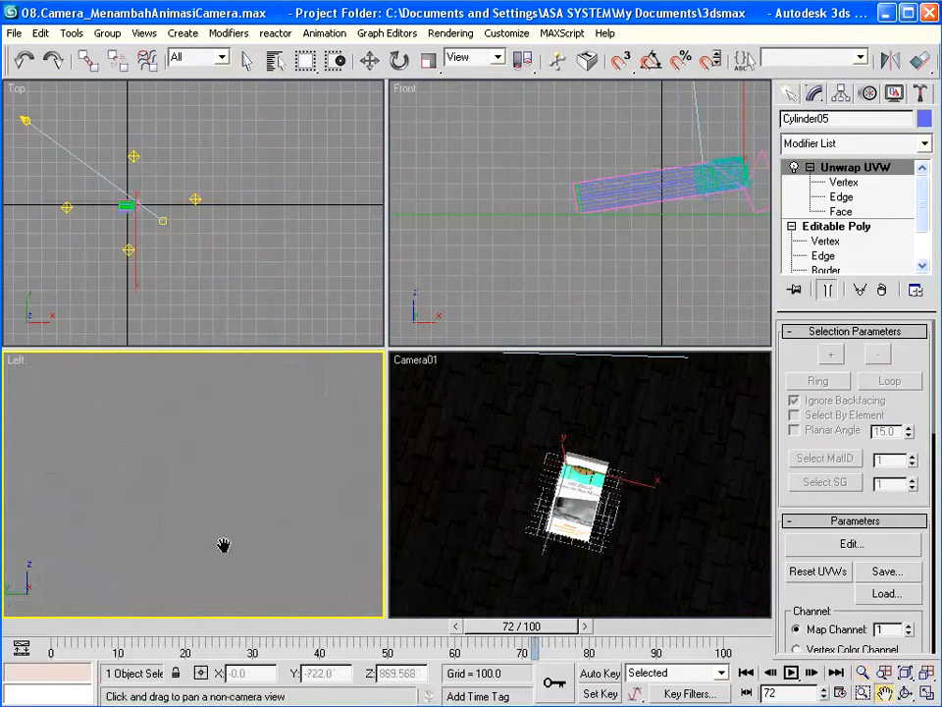
drag(223, 545, 320, 429)
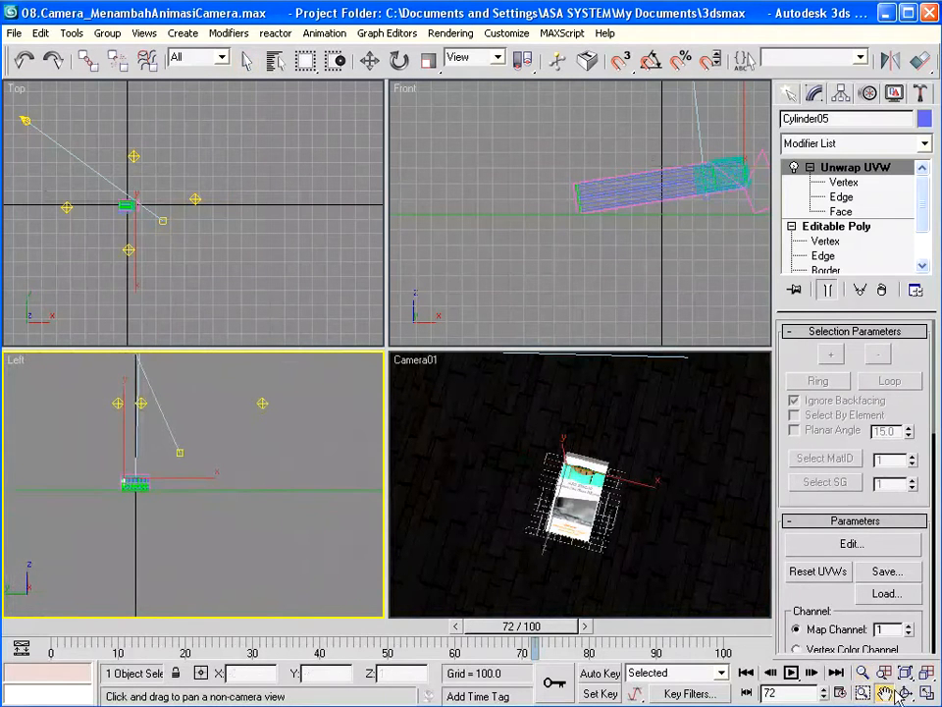
click(862, 693)
drag(68, 444, 333, 571)
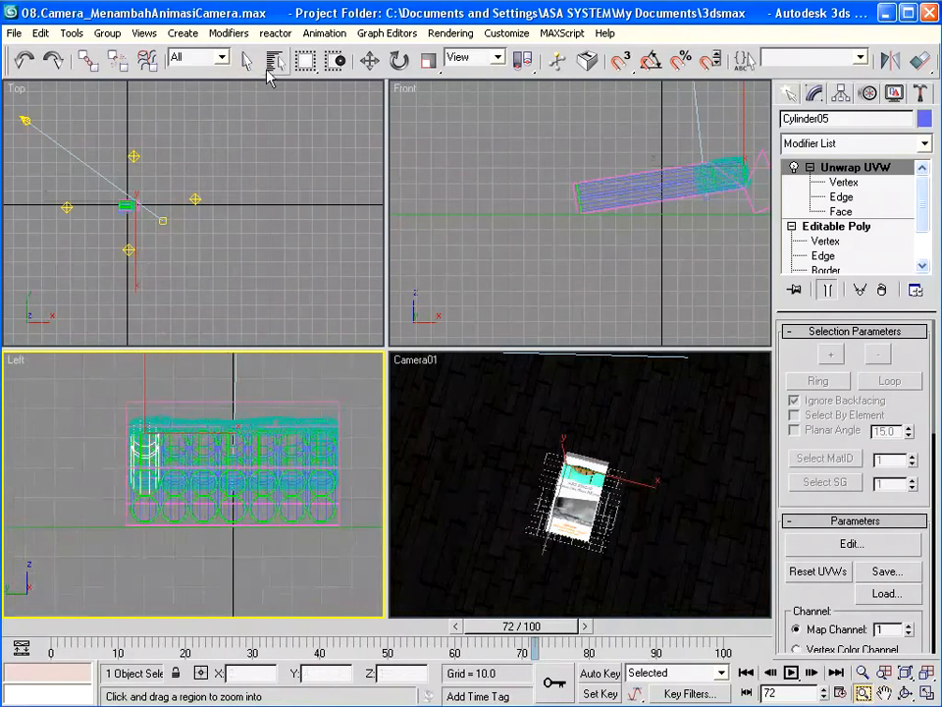
click(371, 62)
click(223, 499)
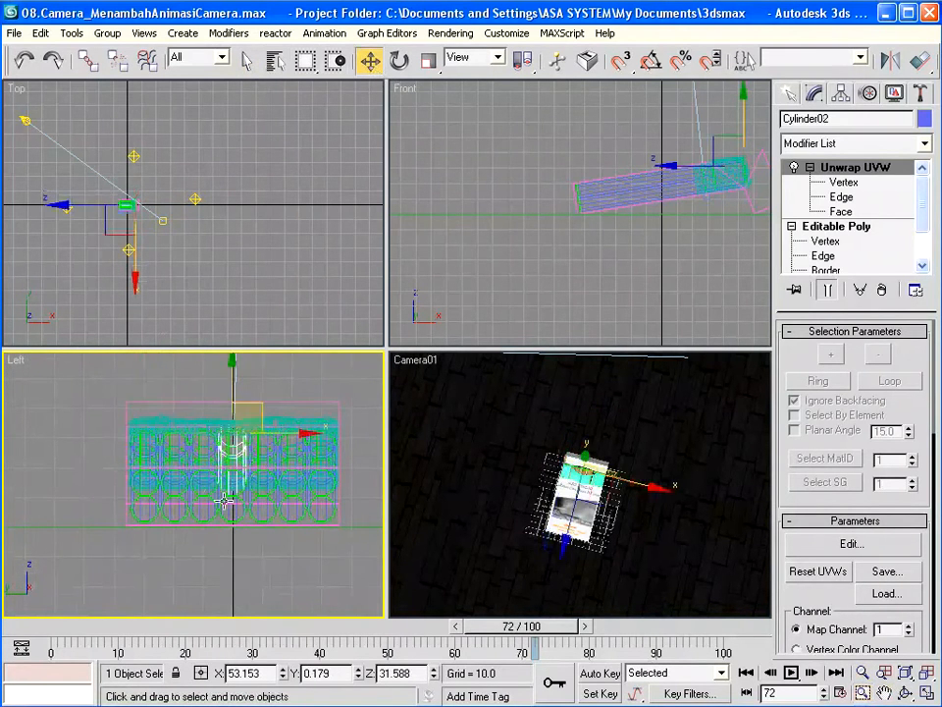
click(251, 522)
click(238, 481)
- Switch the reference coordinate system to Local and turn on automatic keying at frame 72 for Cylinder02
click(471, 59)
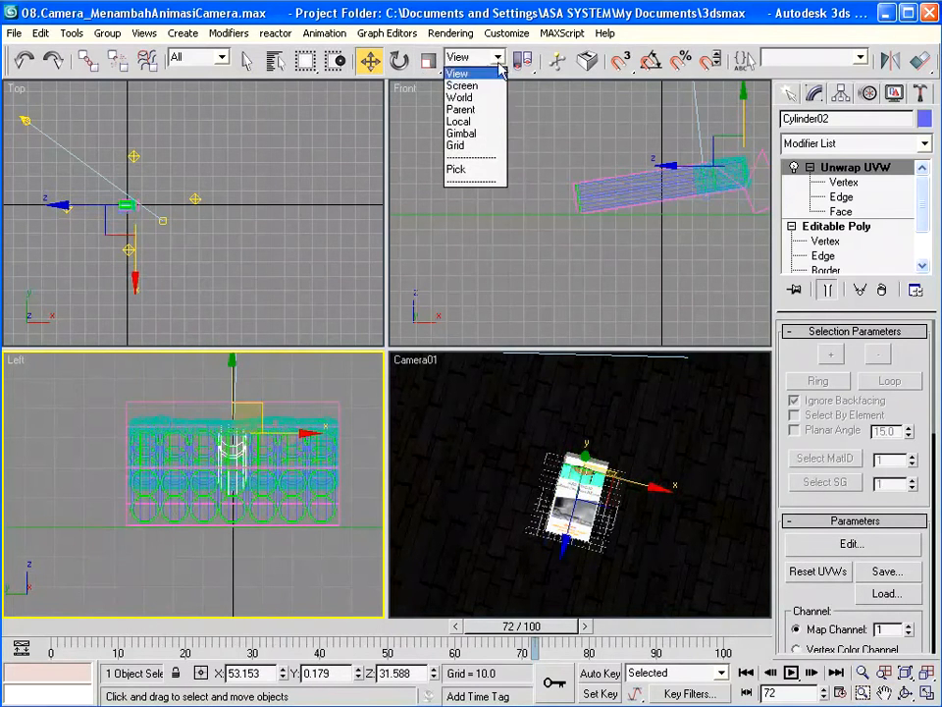
click(496, 119)
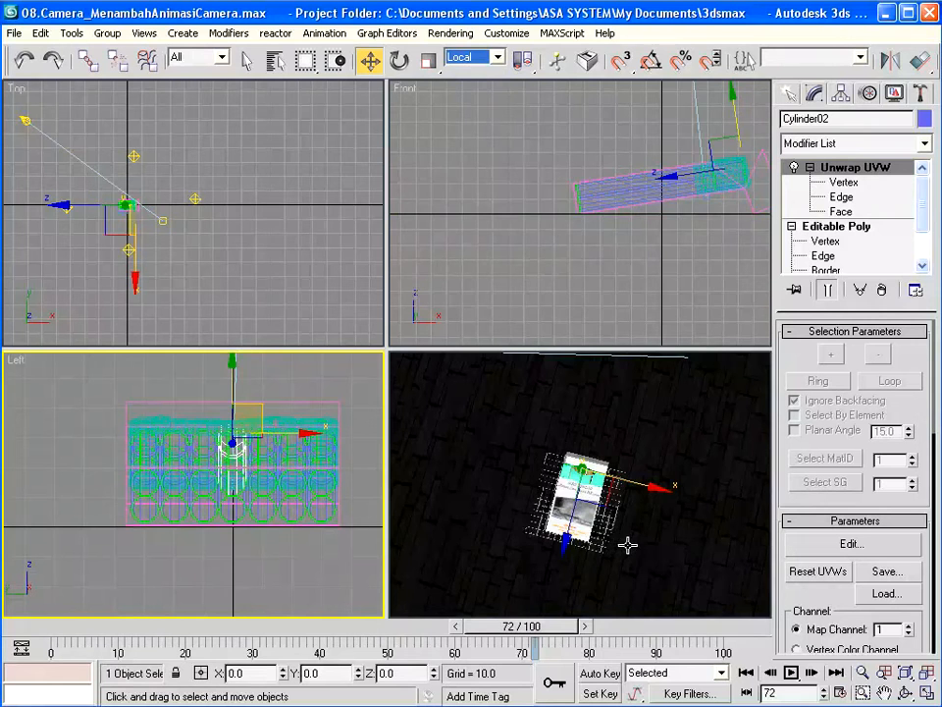
drag(572, 631, 574, 636)
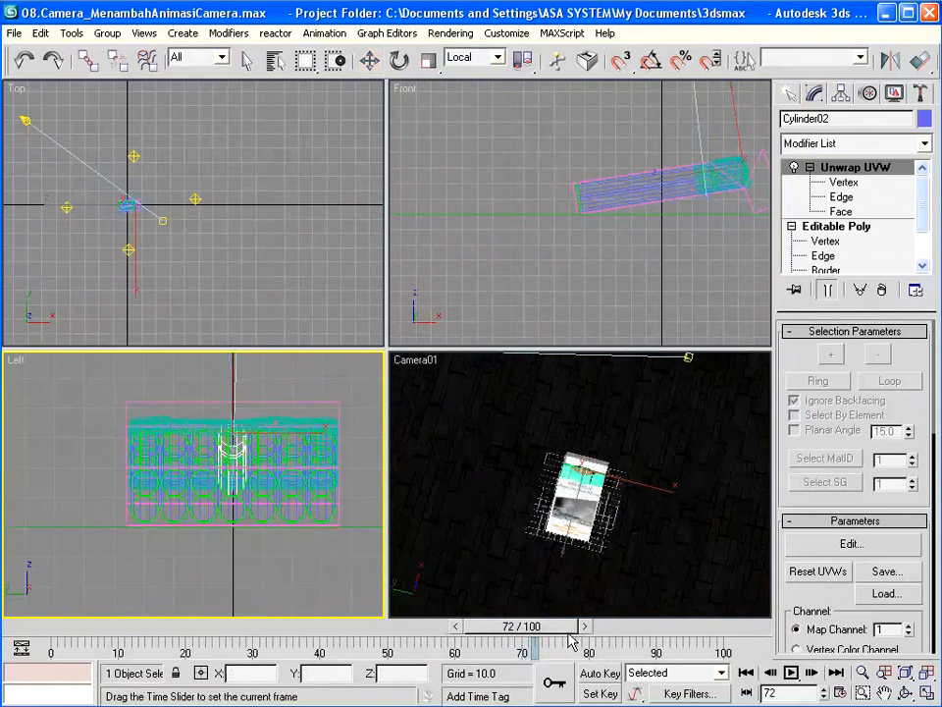
key(w)
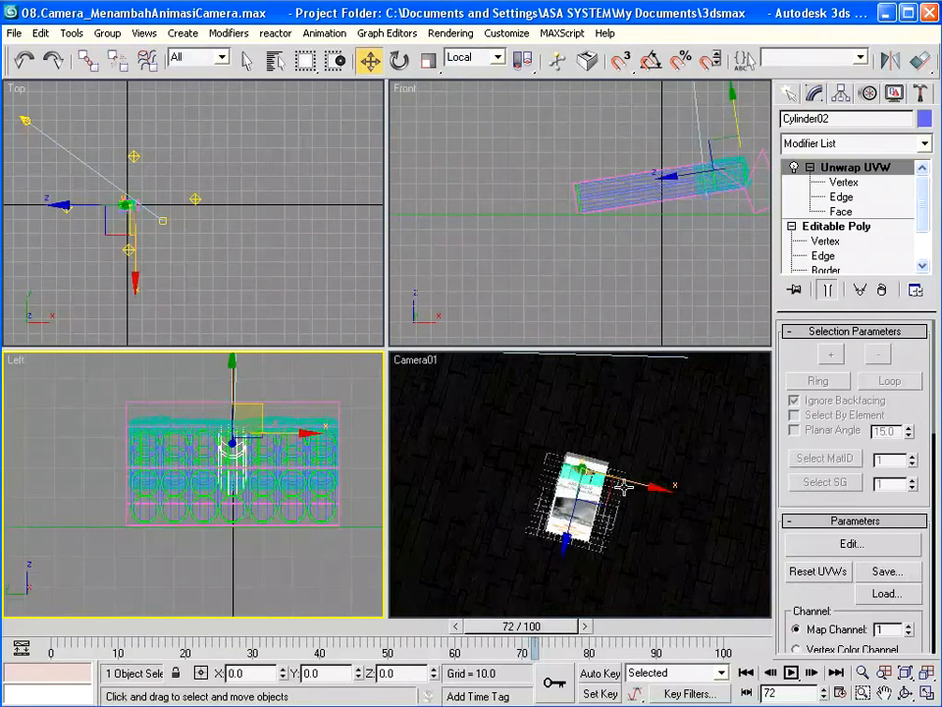
click(601, 673)
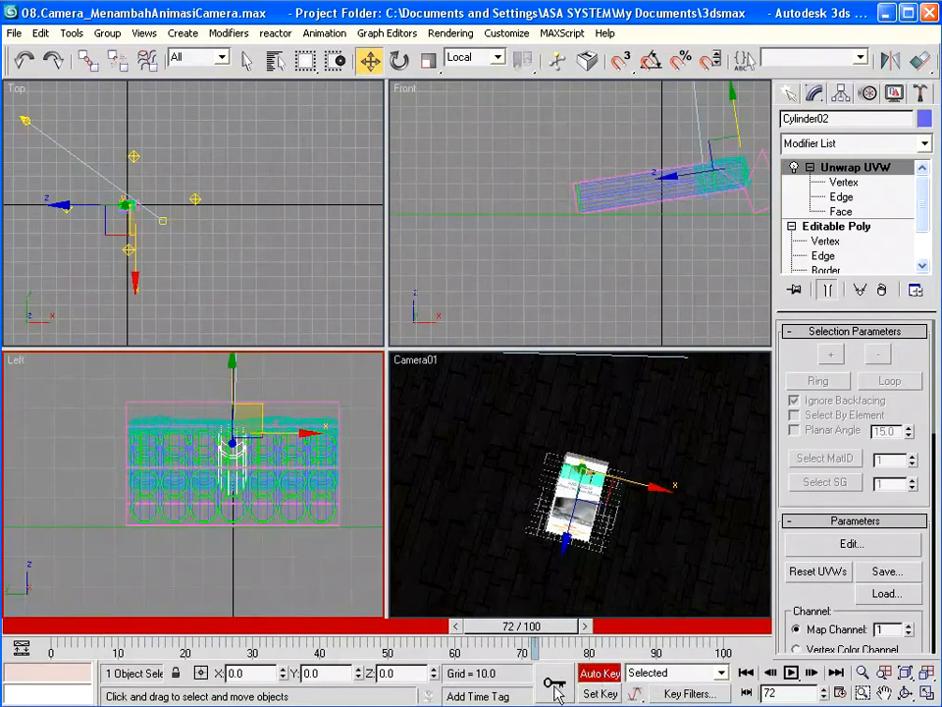
- At frame 78, slide Cylinder02 partly out of the pack along its local Z axis in the Camera01 viewport
drag(562, 630, 604, 626)
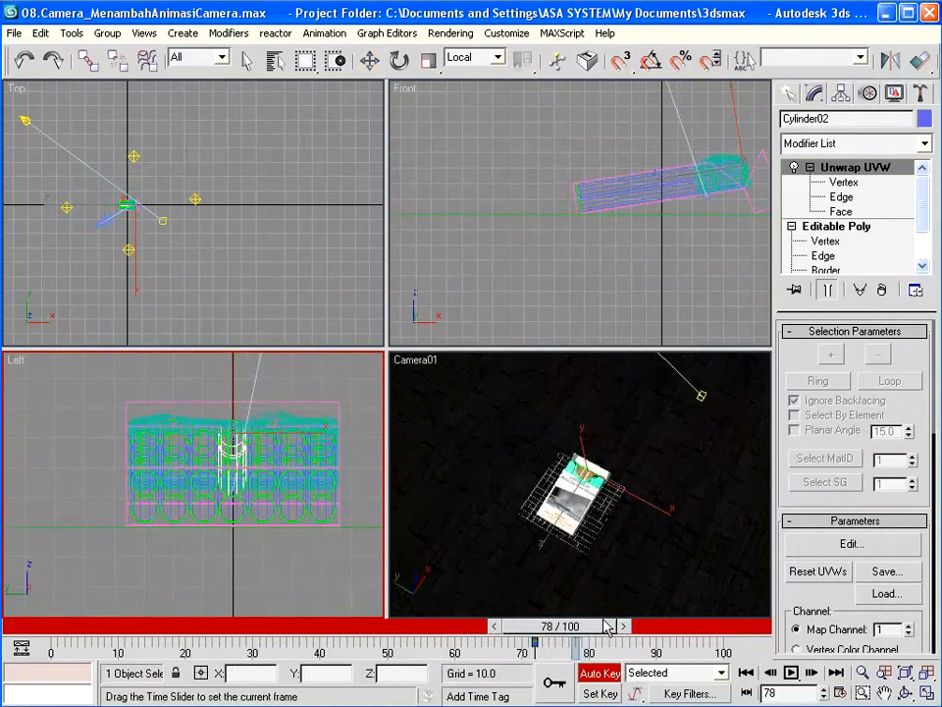
key(w)
click(547, 539)
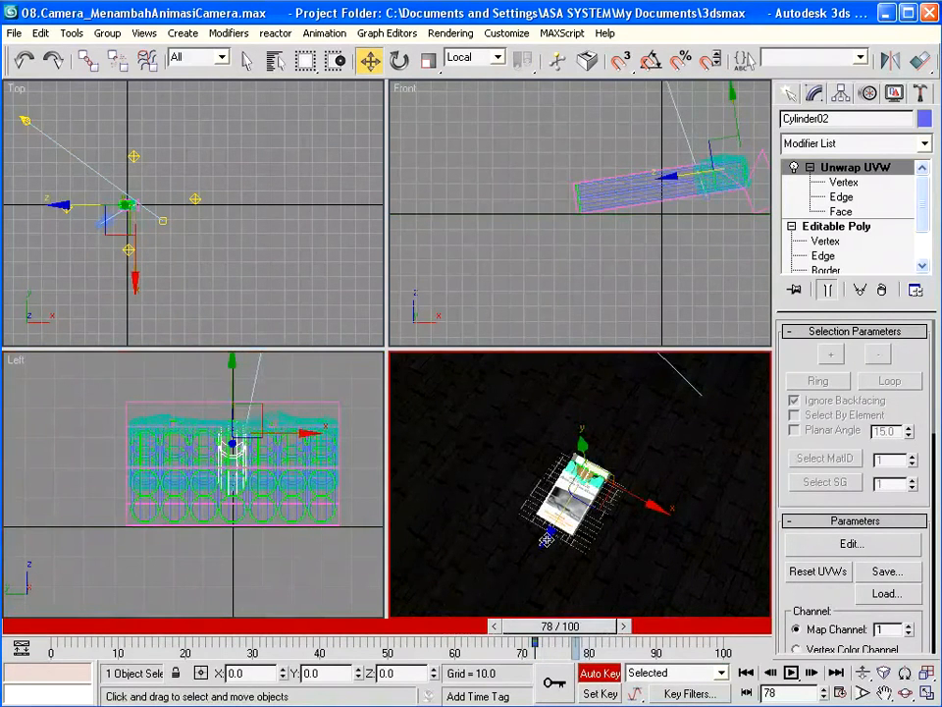
drag(543, 539, 557, 527)
- Key the neighbouring cigarette Cylinder03 at frame 80 and slide it slightly out of the pack along its local Z axis at frame 86
mouse_move(587, 629)
mouse_down()
mouse_move(561, 629)
mouse_move(602, 629)
mouse_up()
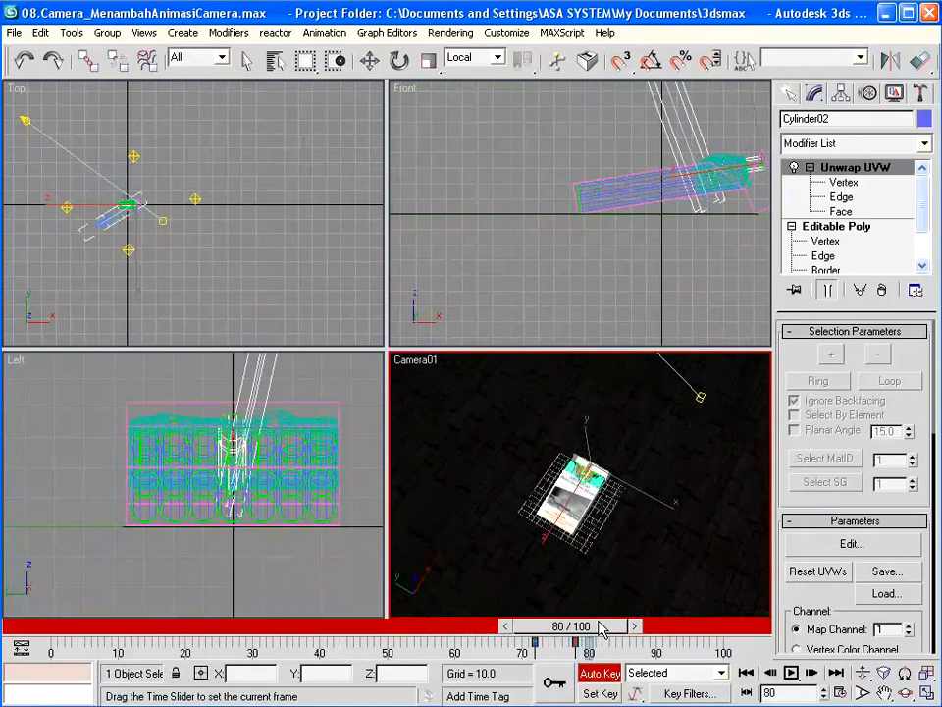
key(w)
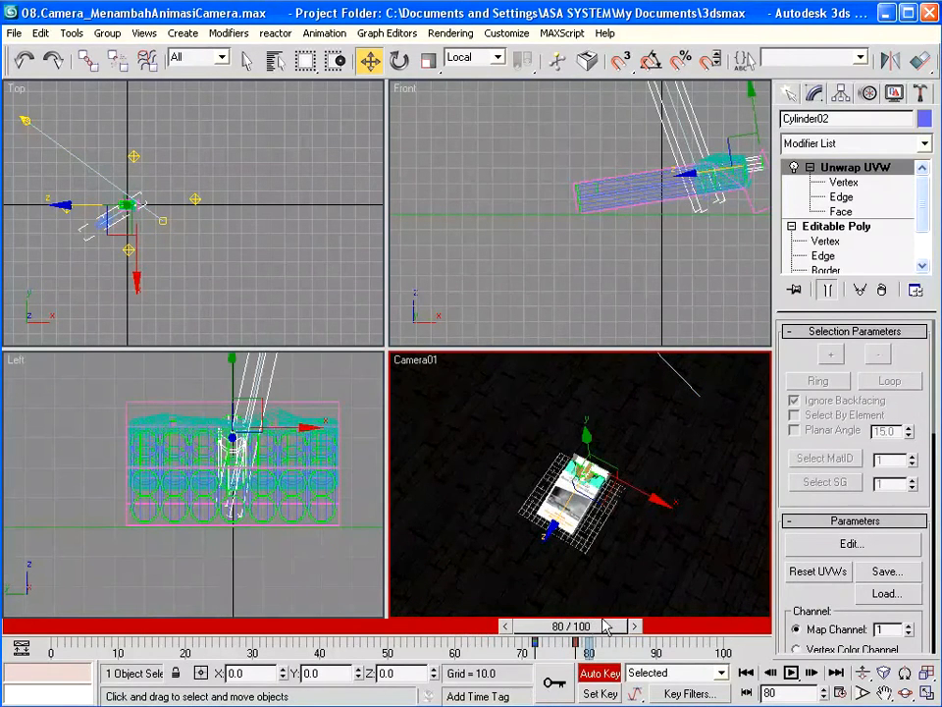
click(273, 461)
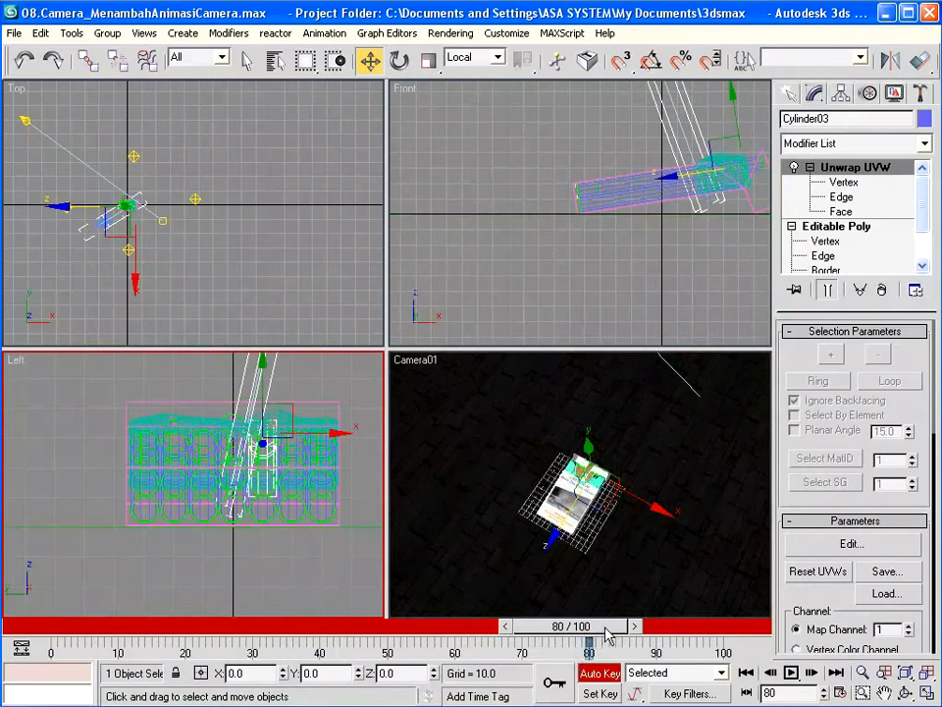
drag(610, 631, 648, 631)
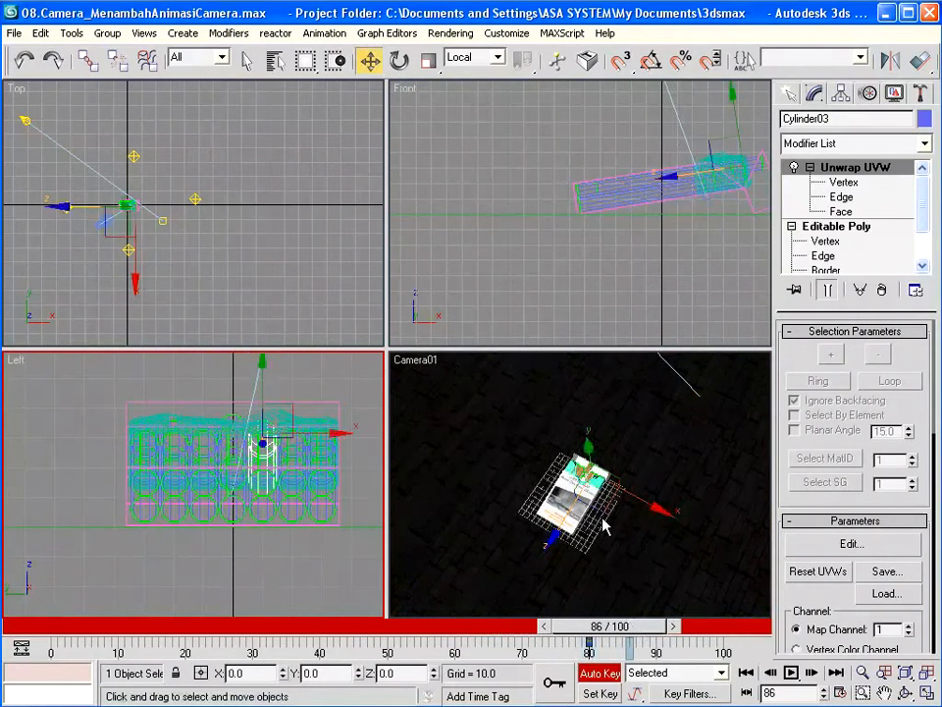
click(554, 548)
drag(554, 536, 556, 535)
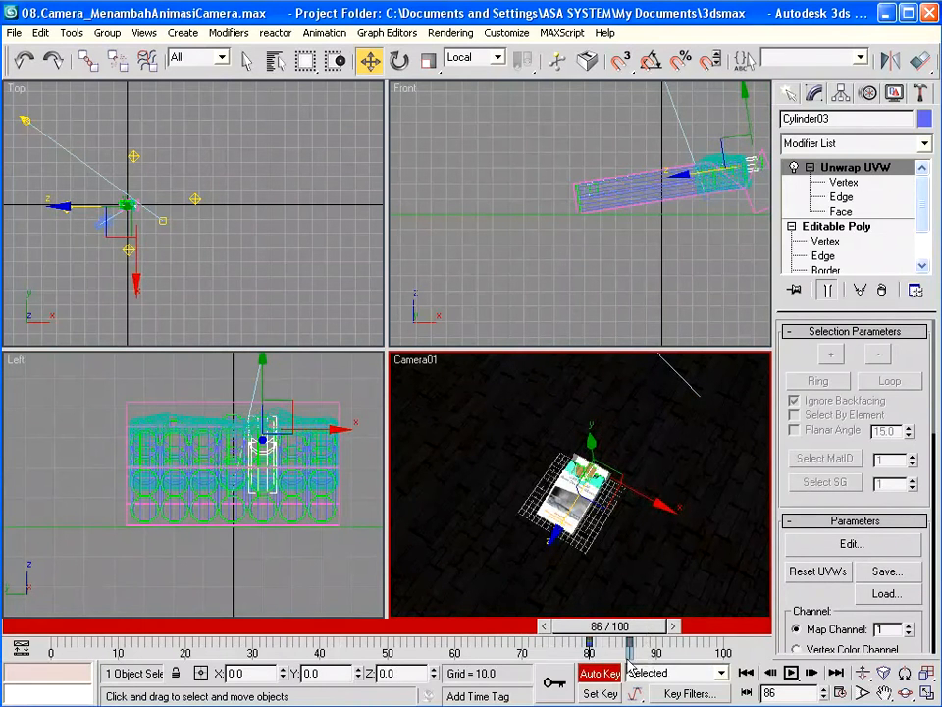
- Keyframe Cylinder07 sliding out of the pack along its local Z axis from frame 86 to 92, and turn off automatic keying
drag(619, 627, 647, 627)
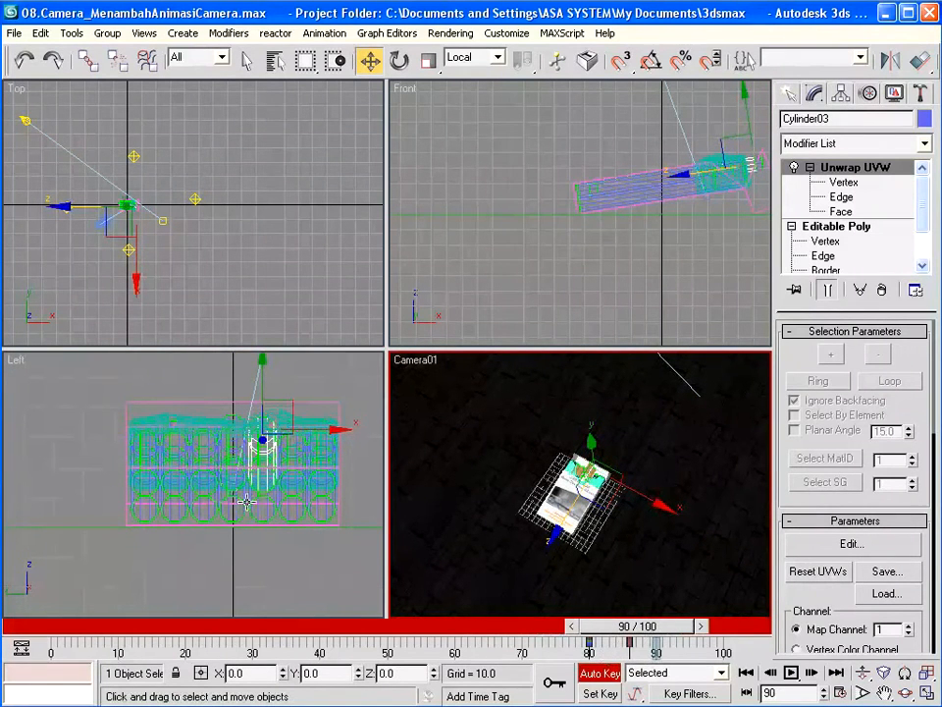
click(193, 492)
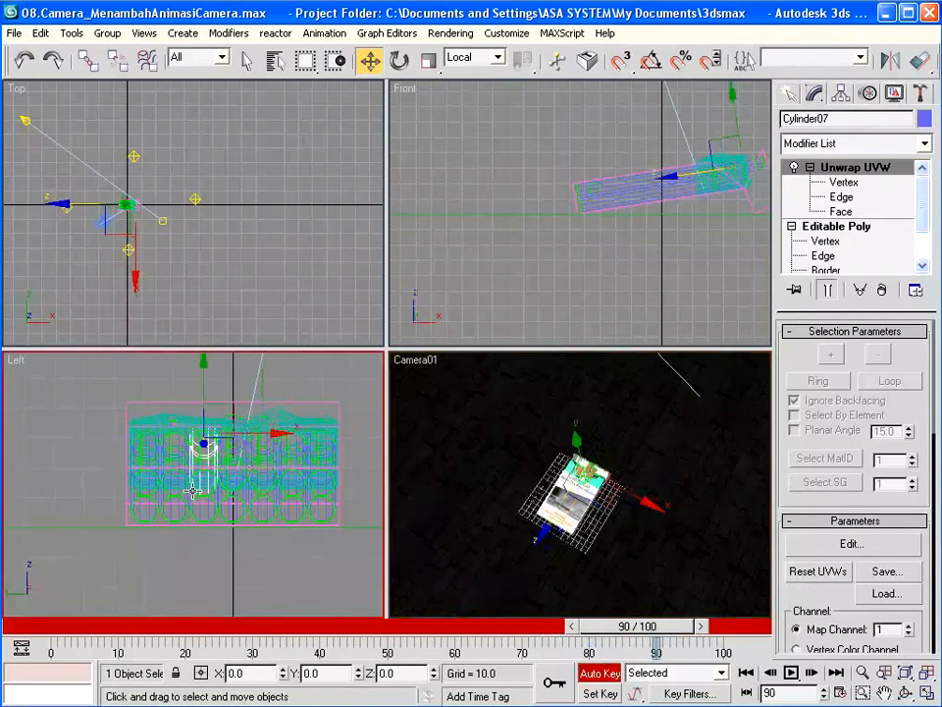
drag(674, 631, 648, 629)
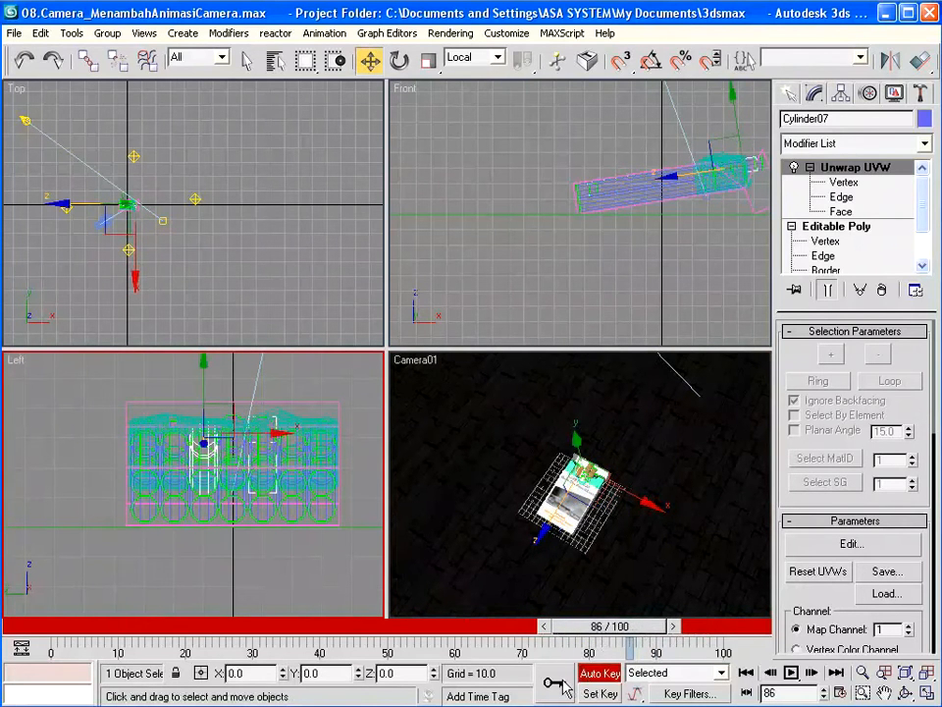
drag(562, 635, 678, 627)
click(528, 538)
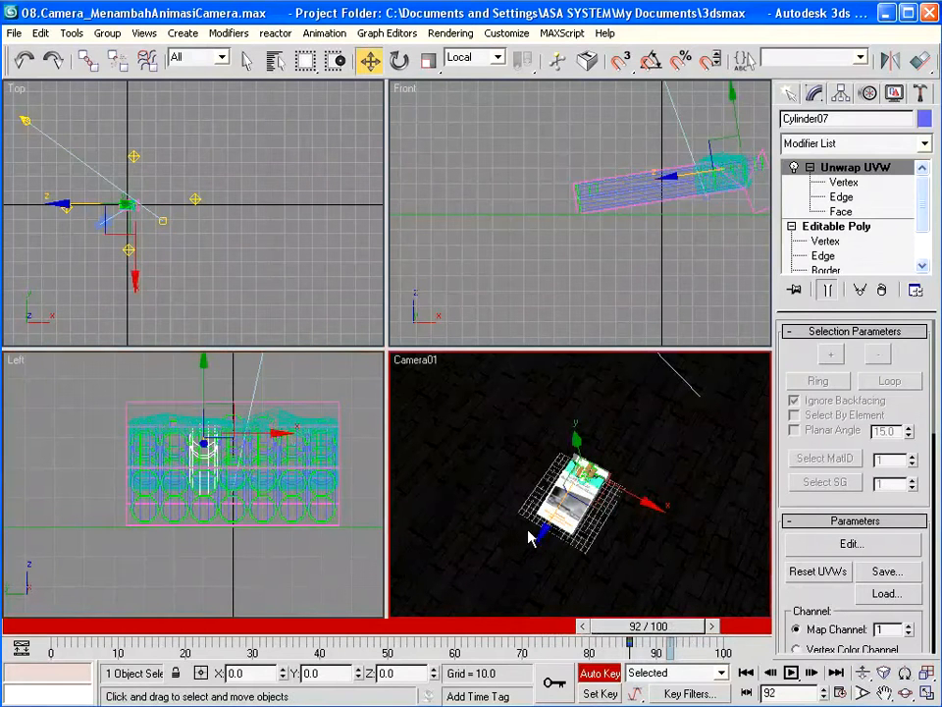
drag(545, 530, 738, 653)
click(609, 678)
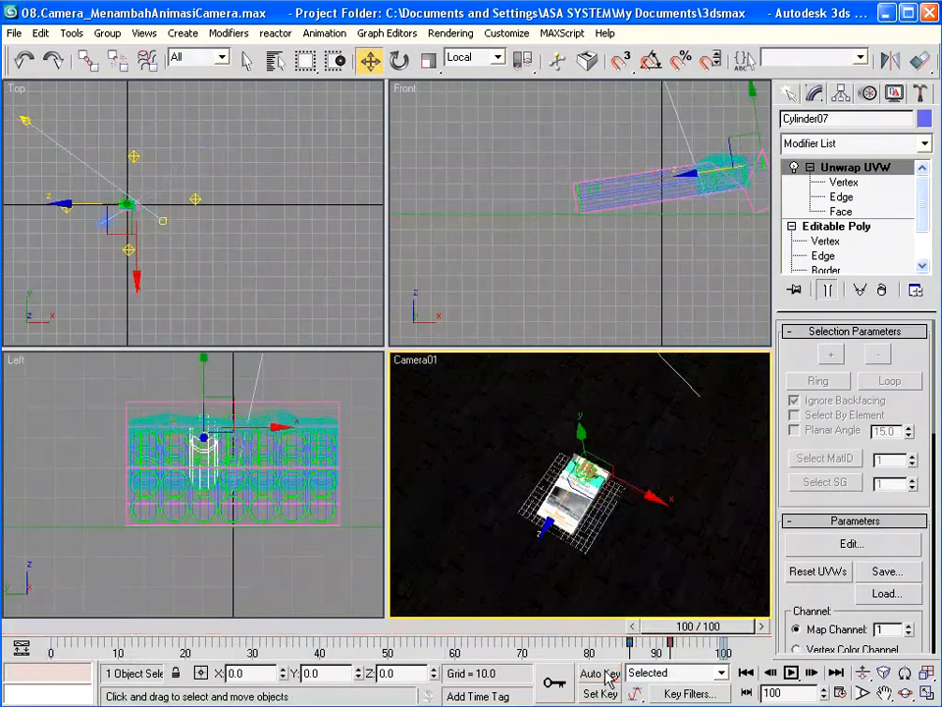
- Narrow Camera01's field of view at frame 100 until the cigarette pack fills most of the view
key(ctrl+w)
drag(587, 519, 595, 424)
drag(716, 627, 765, 630)
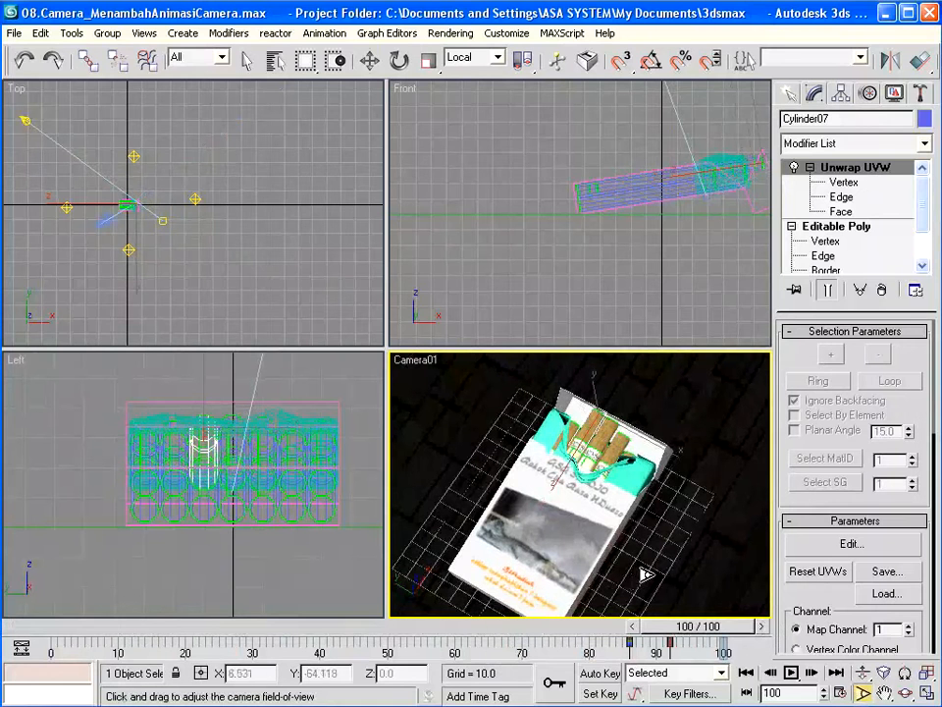
- Enable Force 2-Sided in the render settings and render frame 100 from Camera01
click(455, 35)
click(453, 57)
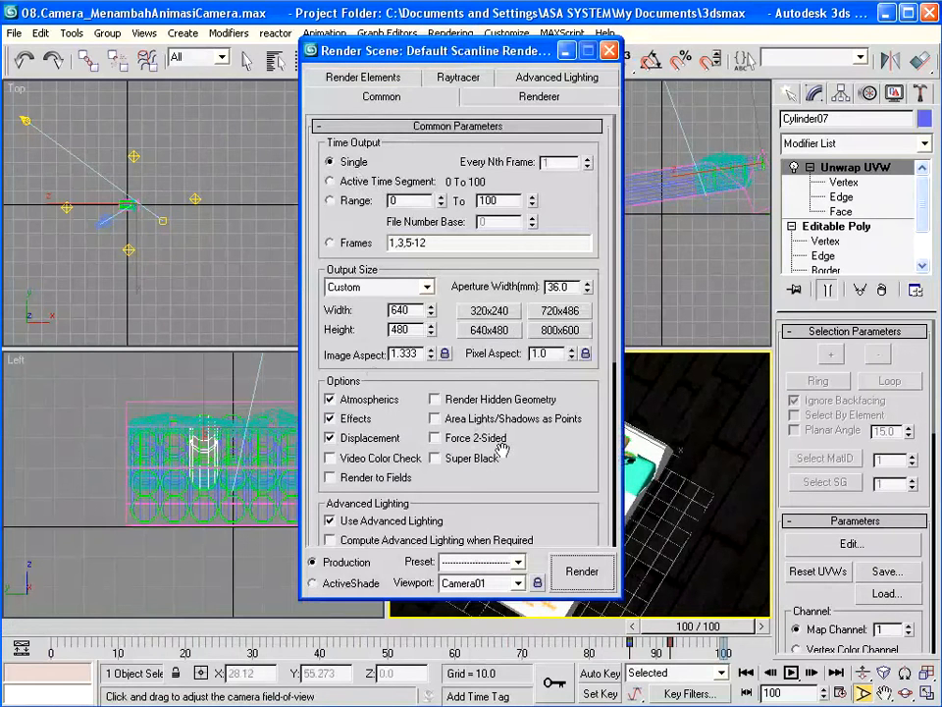
click(435, 439)
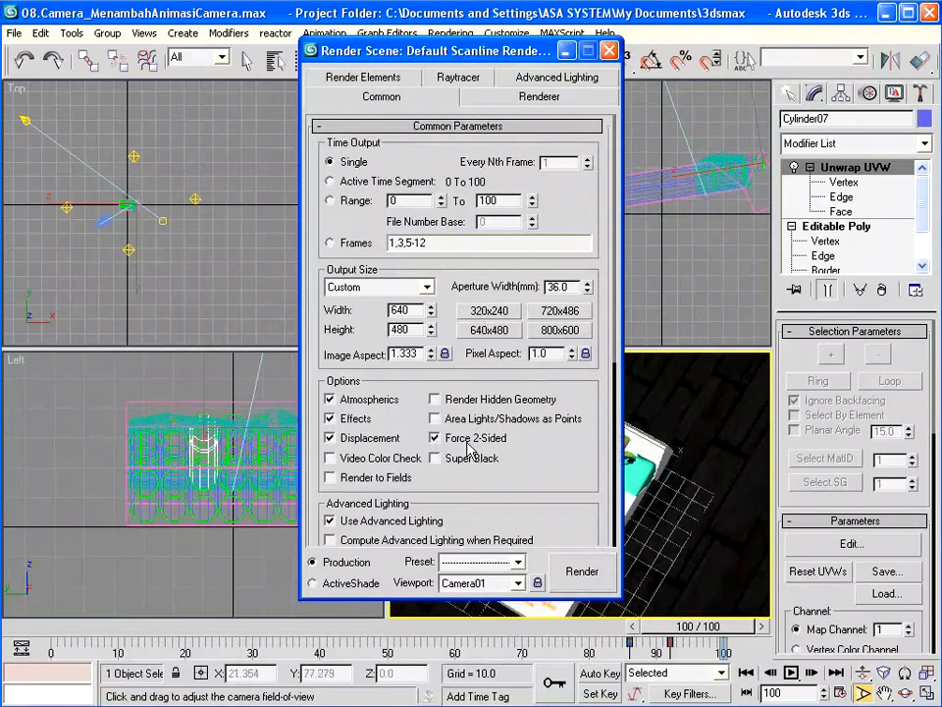
drag(504, 57, 310, 40)
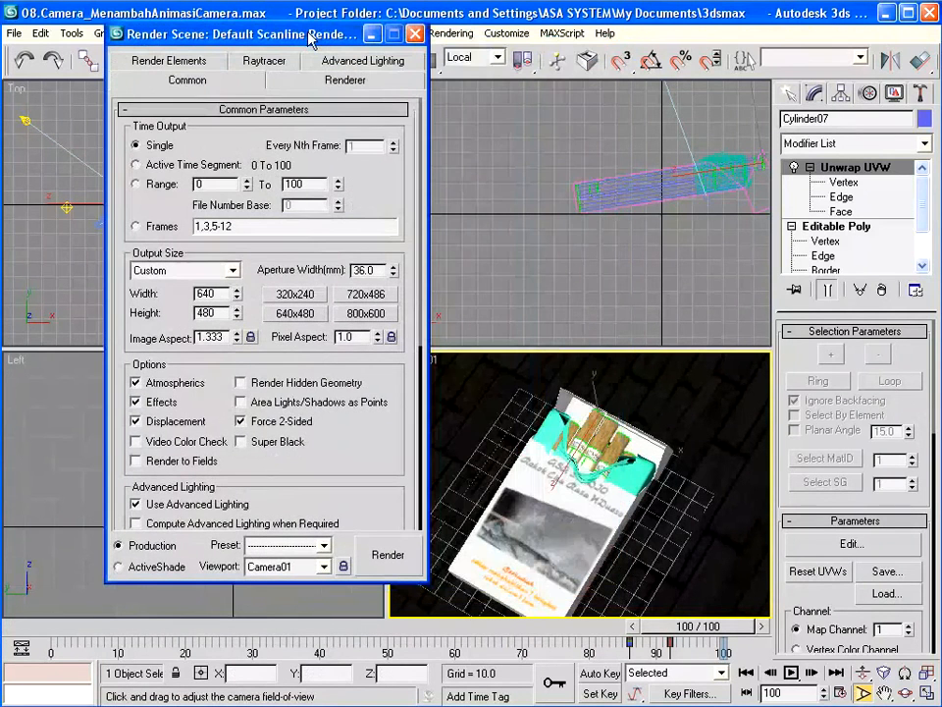
click(390, 556)
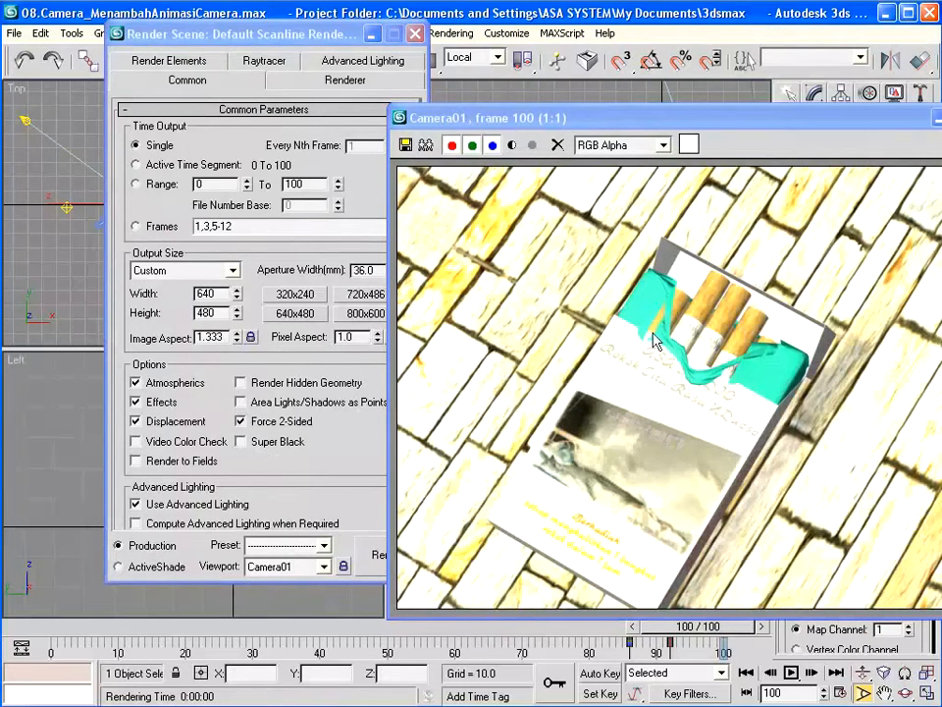
drag(706, 626, 726, 629)
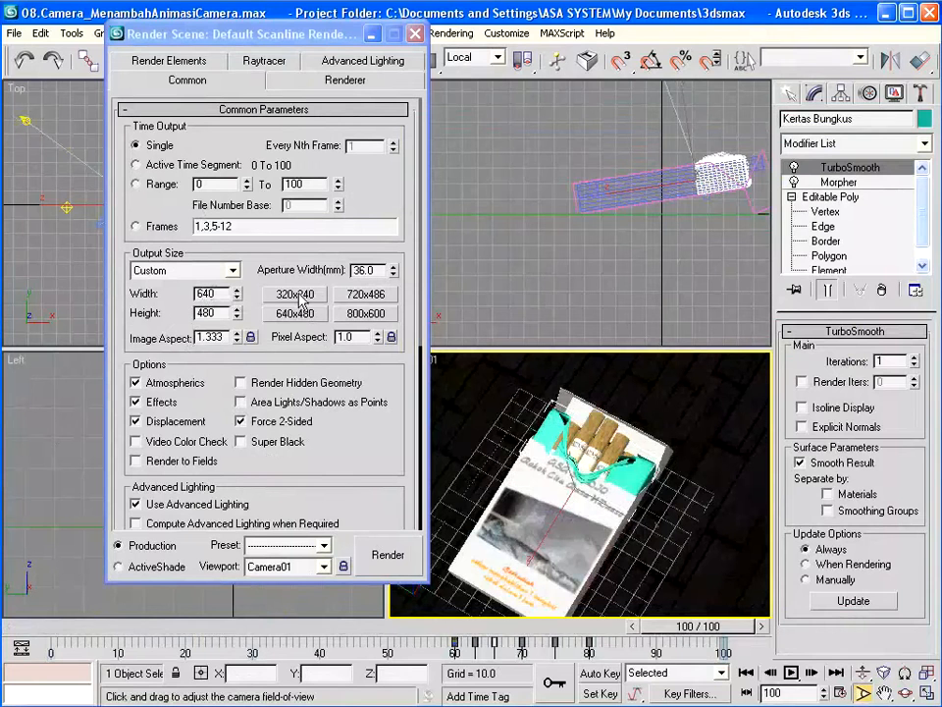
- Set the render output size to 640x480 and the time output to Active Time Segment
click(365, 293)
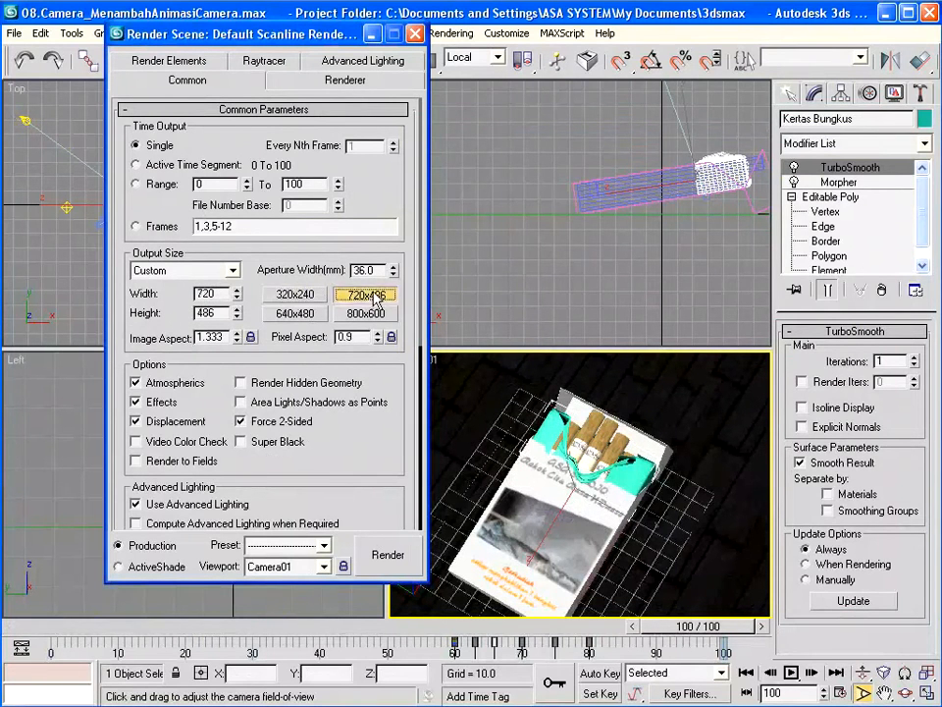
click(294, 315)
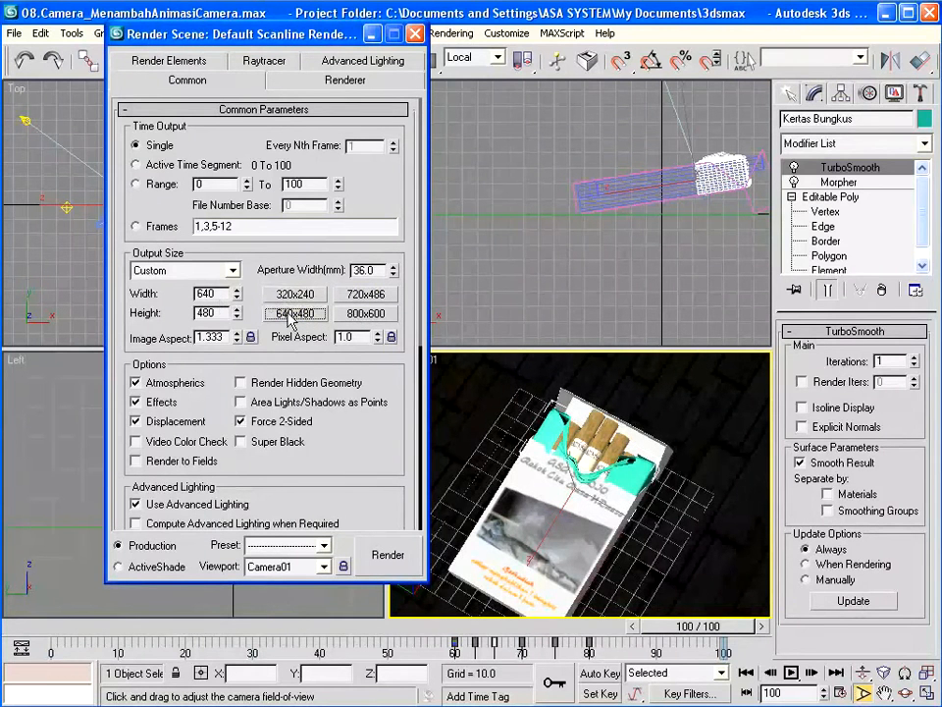
click(138, 165)
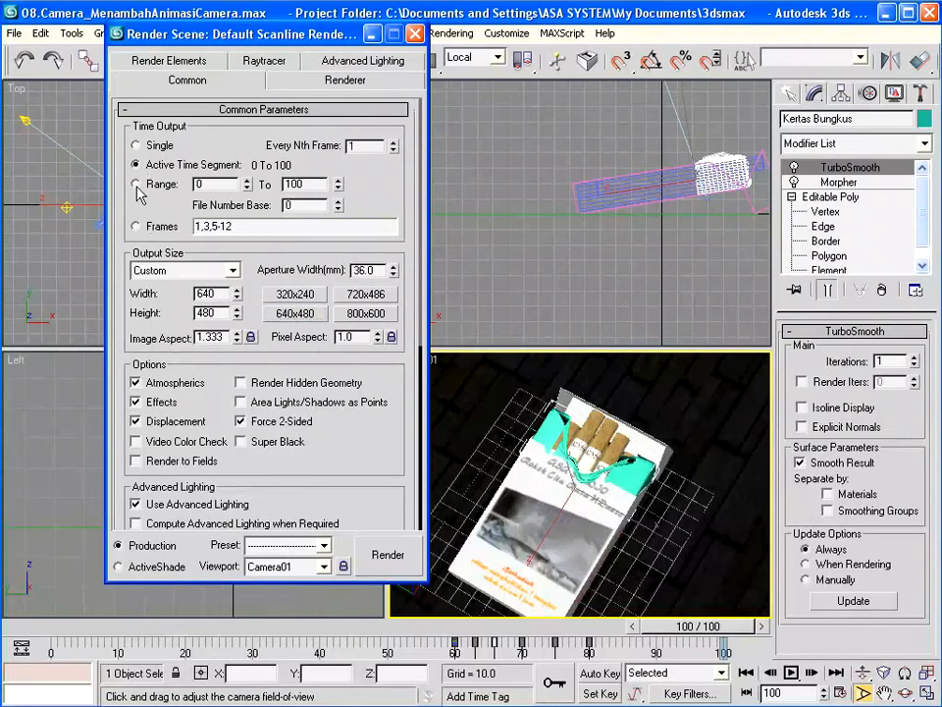
click(137, 185)
double_click(314, 184)
click(137, 226)
click(137, 165)
- Open the render output file settings and browse to the folder E:\MATERI KURSUS\3DsMax\Rokok
drag(162, 365, 148, 195)
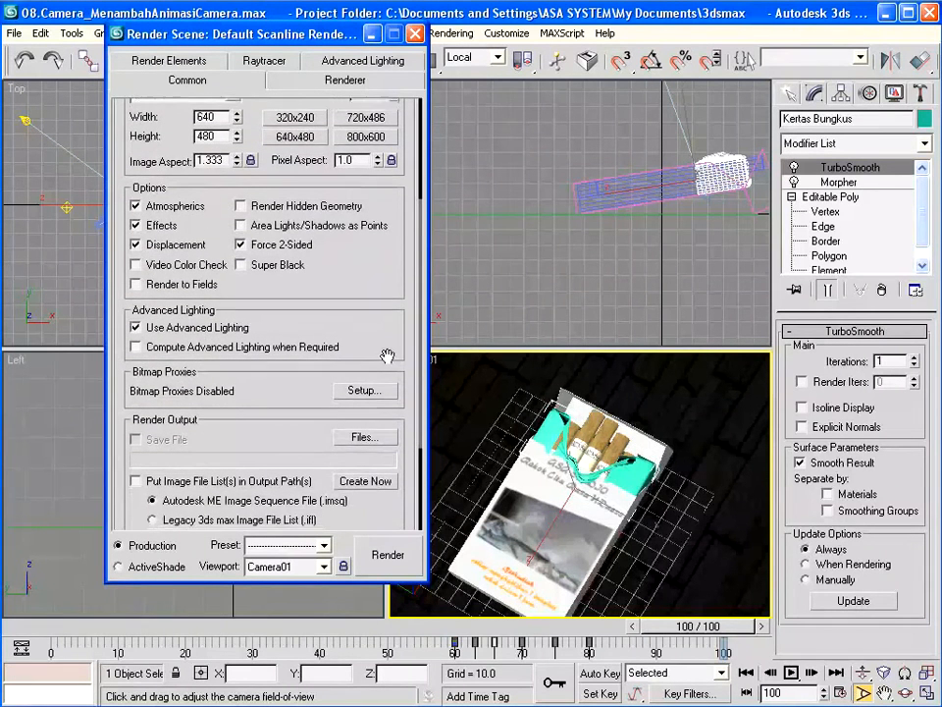
drag(388, 356, 385, 333)
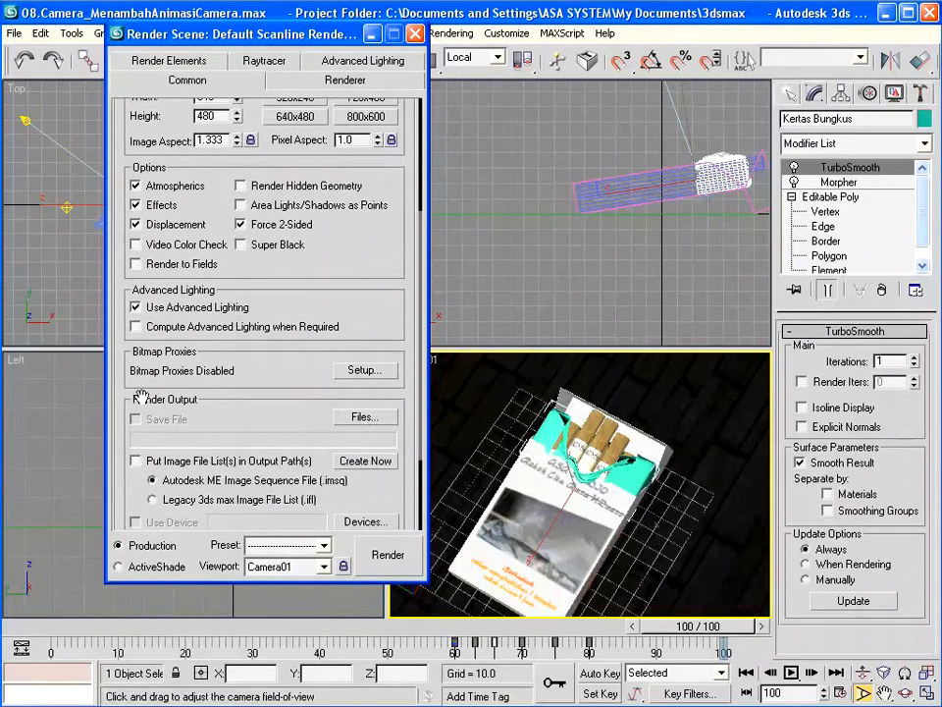
drag(216, 404, 216, 374)
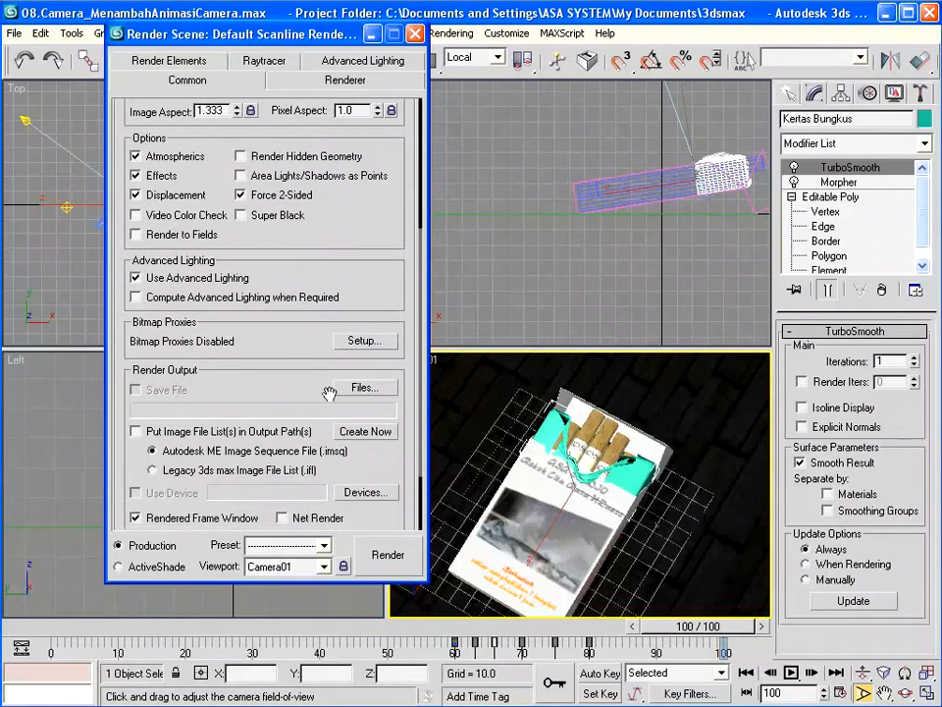
click(364, 390)
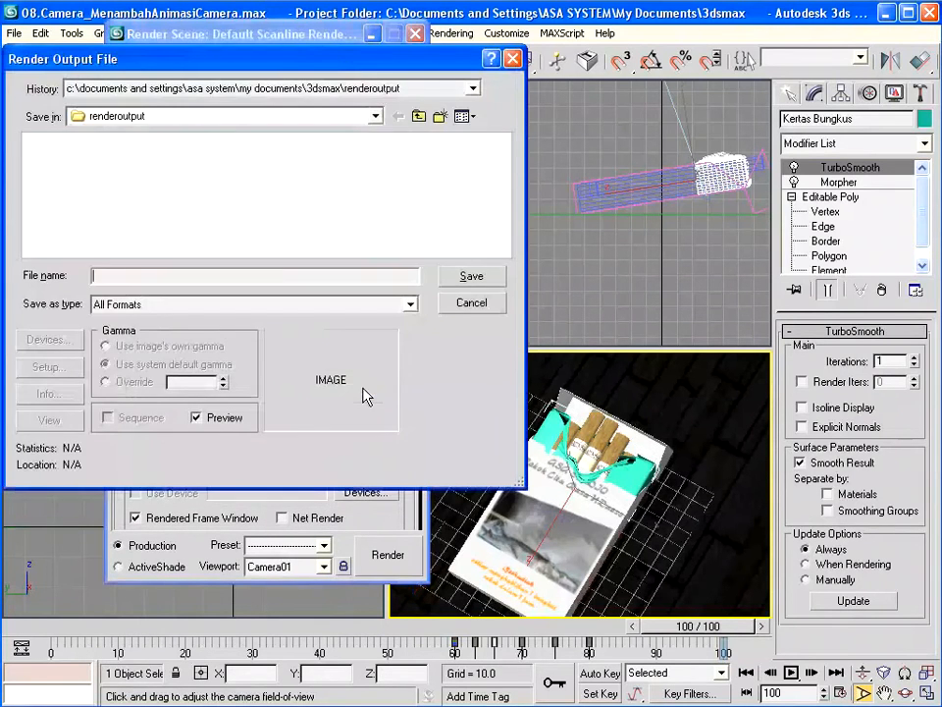
drag(152, 61, 283, 140)
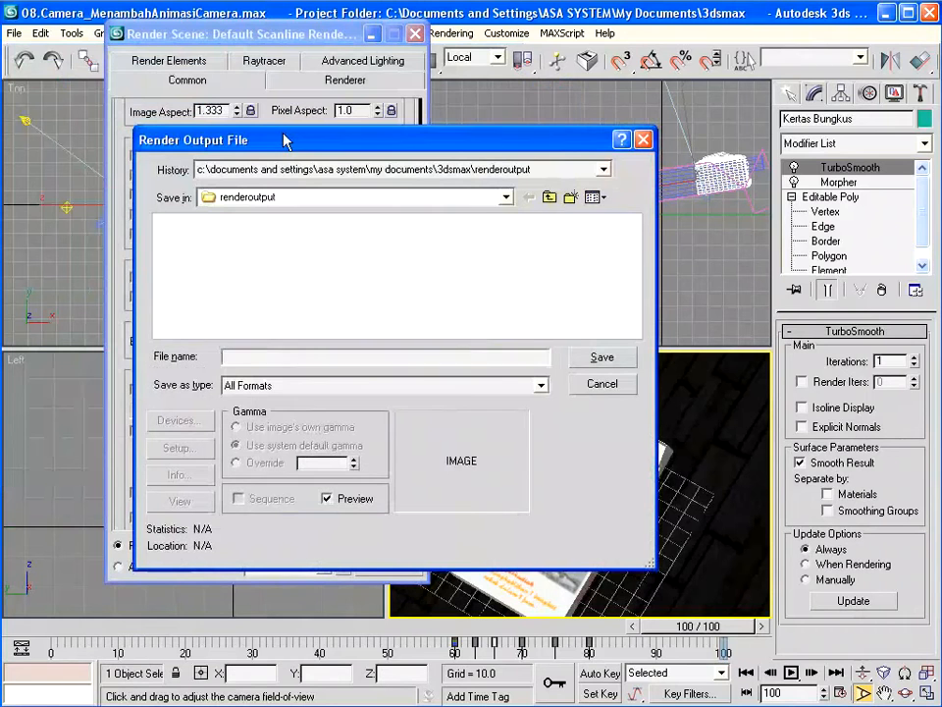
click(315, 197)
click(294, 322)
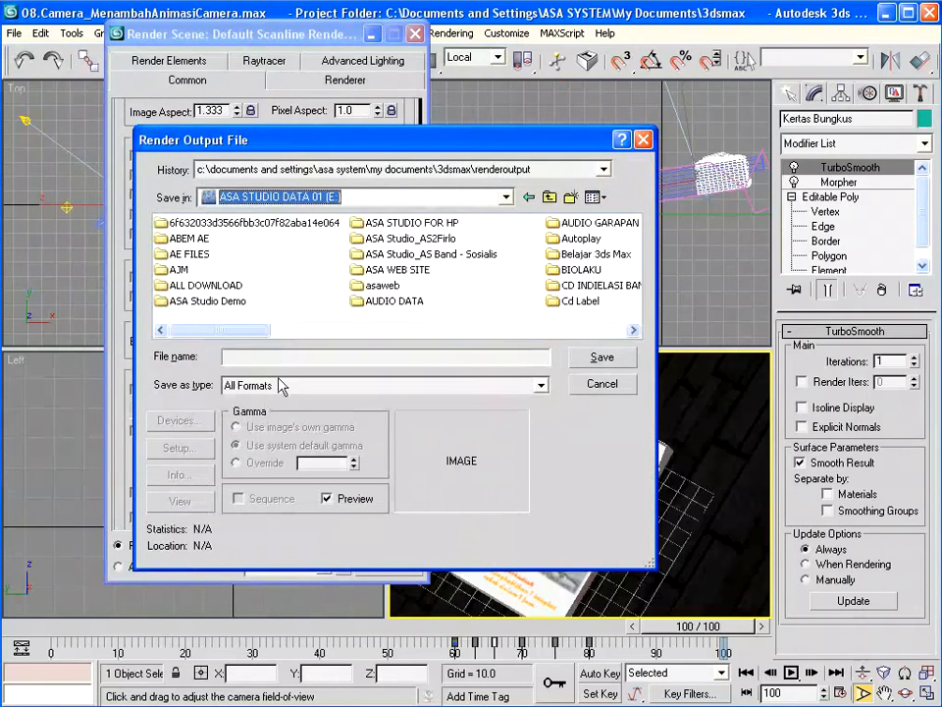
drag(227, 331, 496, 334)
double_click(555, 224)
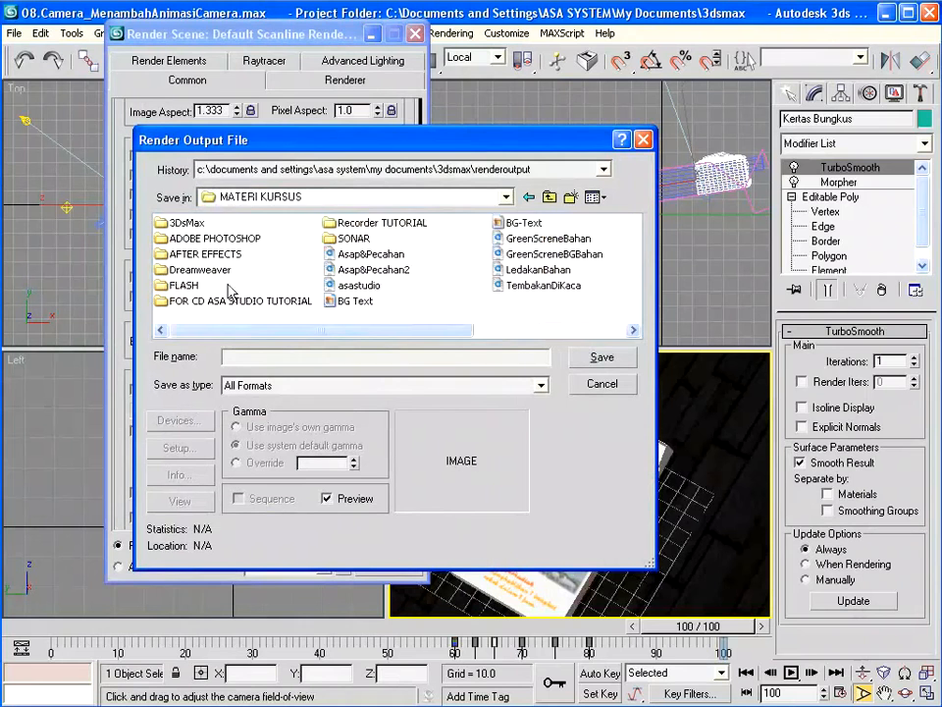
double_click(185, 224)
double_click(181, 238)
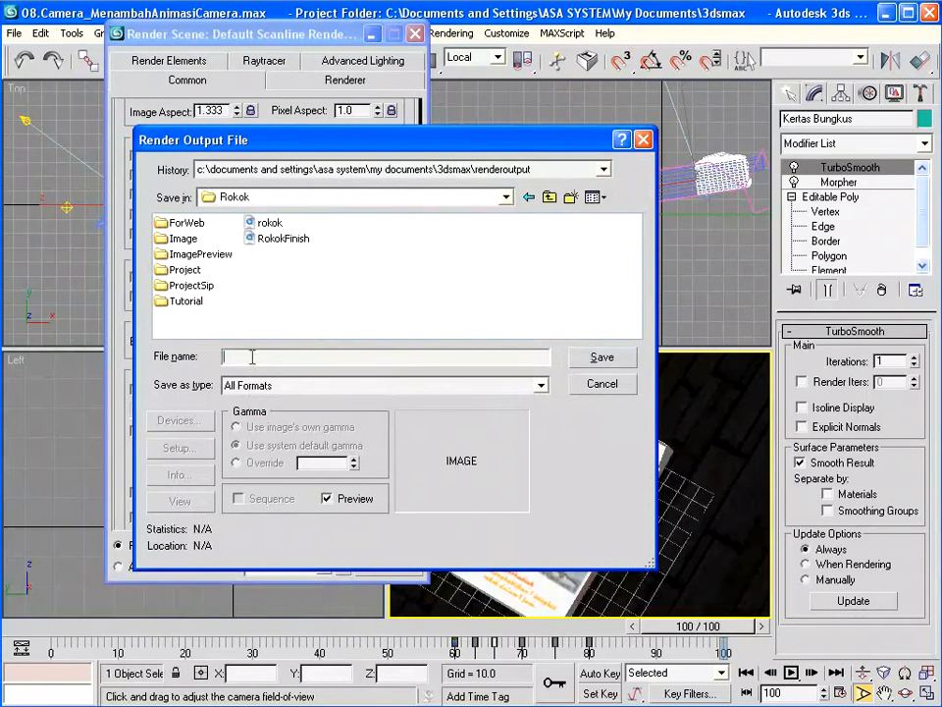
- Name the render output RokokFinish2, based on the existing RokokFinish file, and save it as a MOV QuickTime file
click(283, 237)
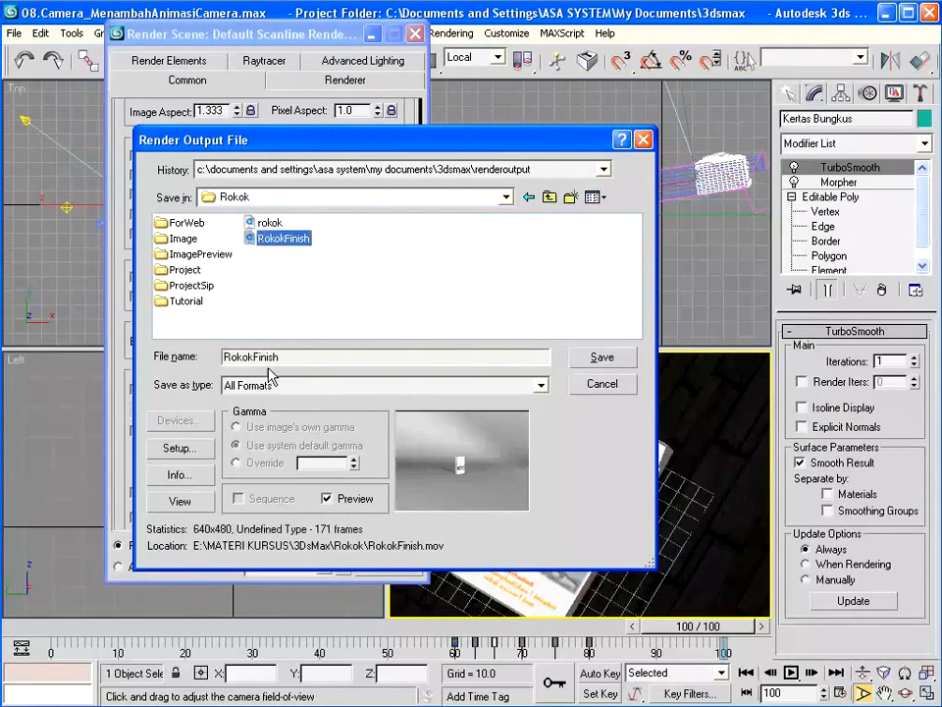
click(310, 357)
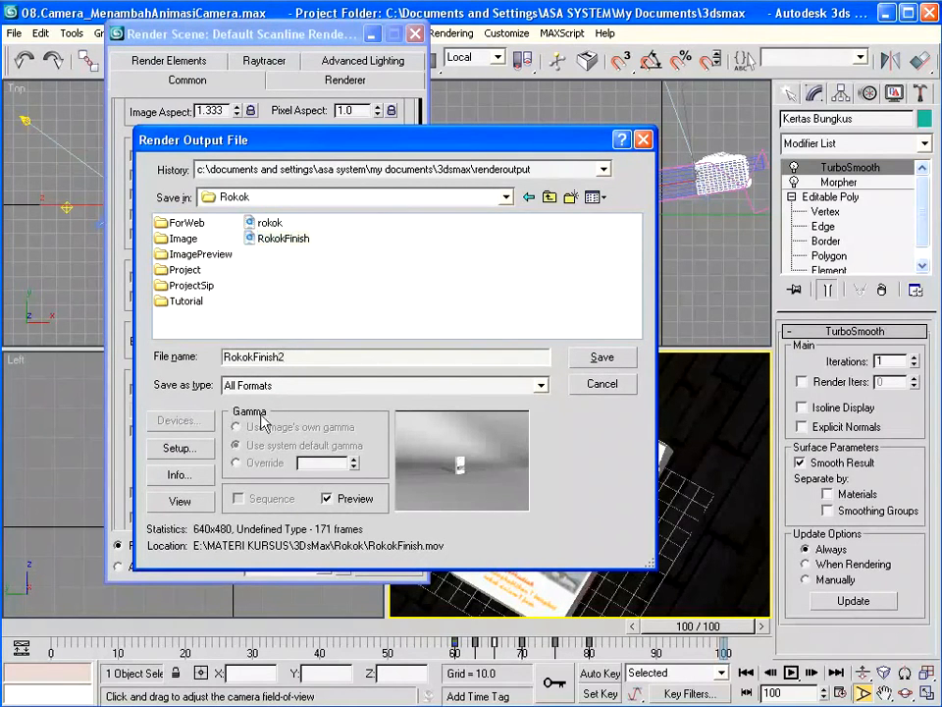
click(540, 386)
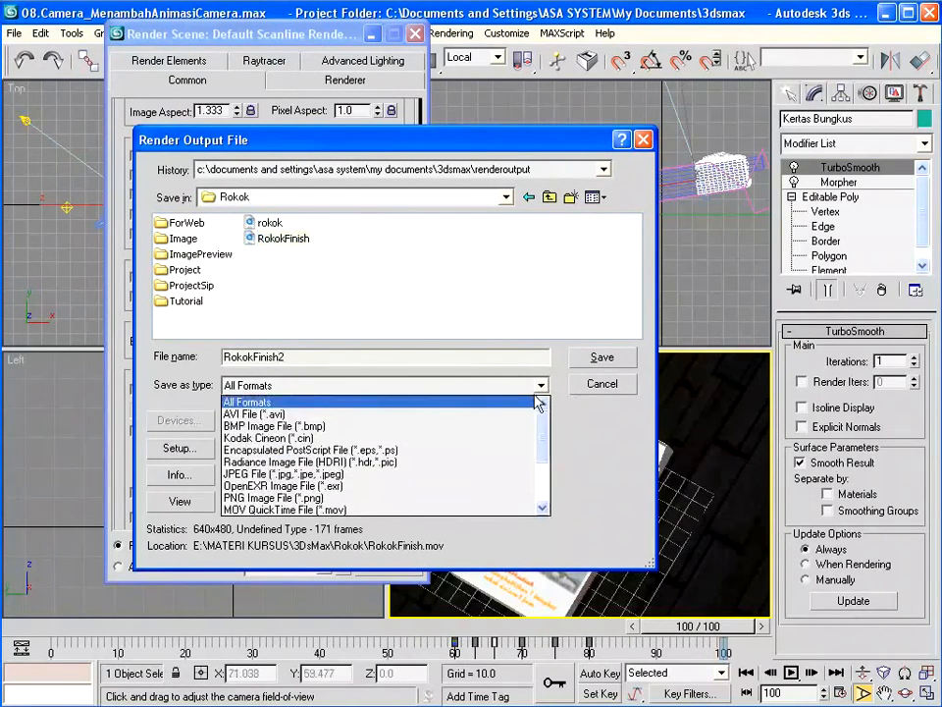
click(265, 510)
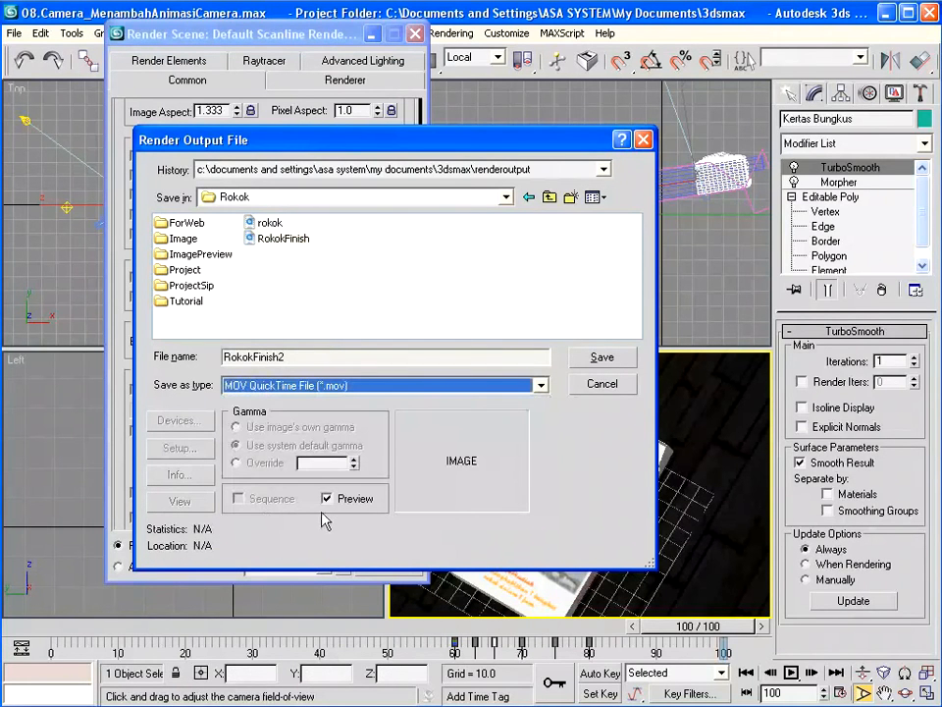
click(603, 358)
- Accept the QuickTime compression settings with Animation compression, 30 frames per second, Millions of Colors depth and Best quality
drag(392, 130, 407, 172)
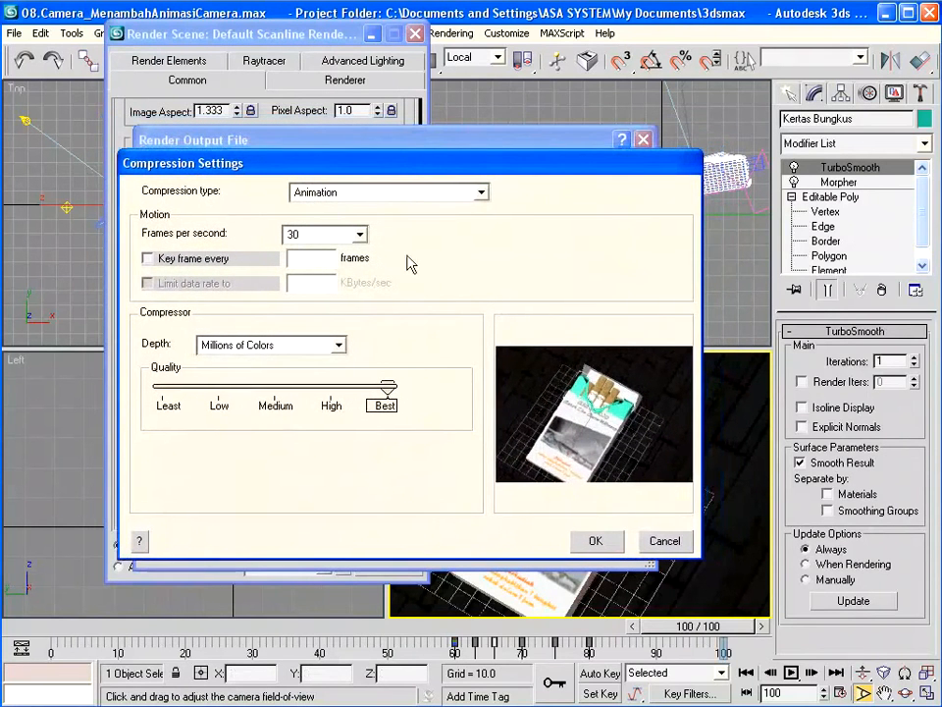
click(340, 345)
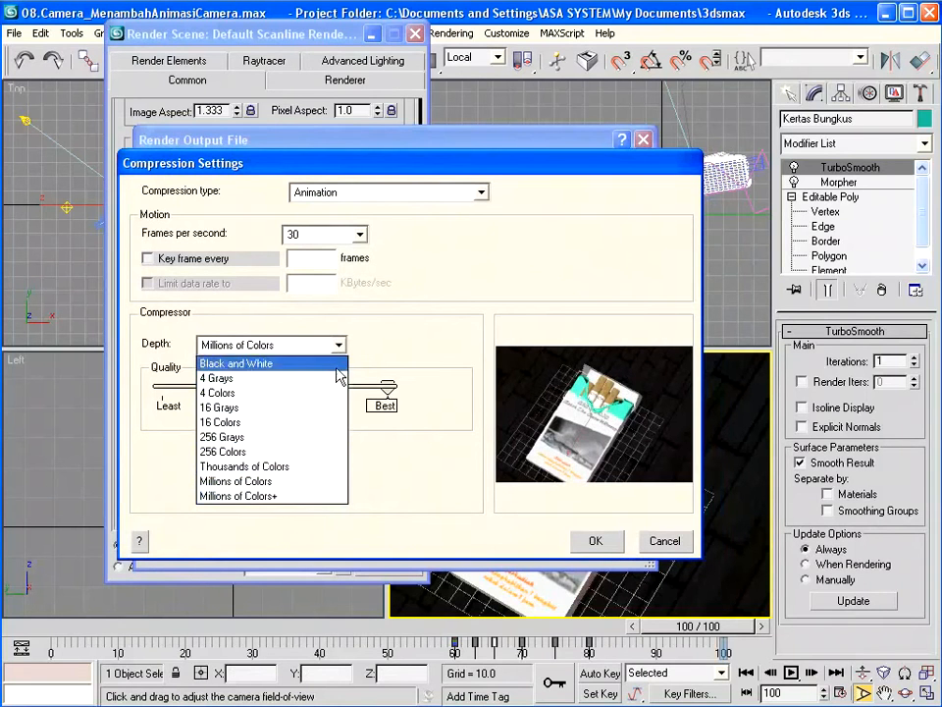
click(428, 351)
click(360, 235)
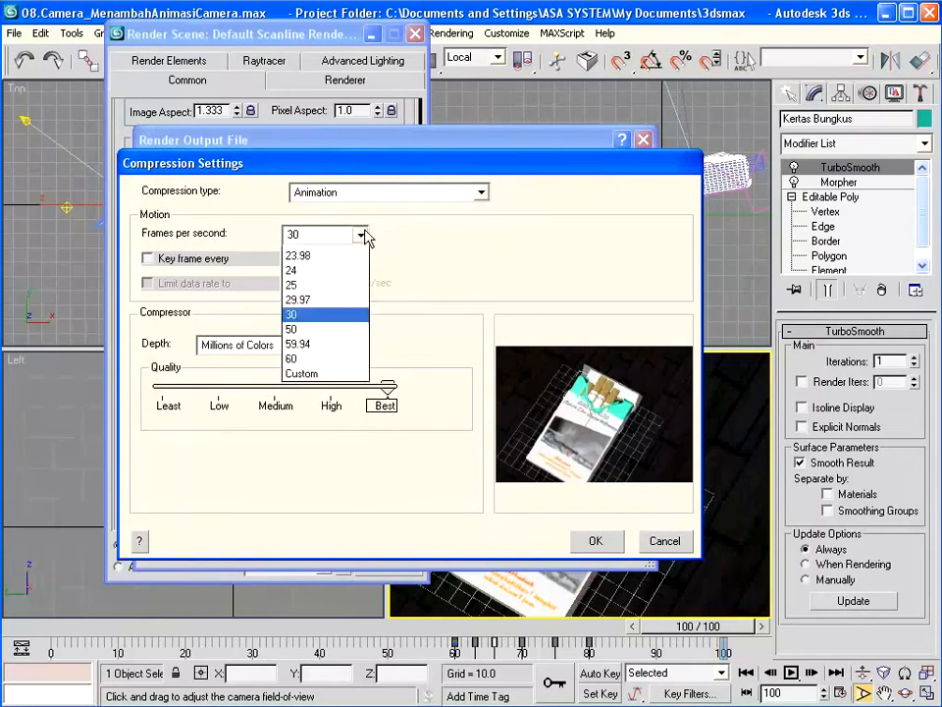
click(434, 240)
click(483, 195)
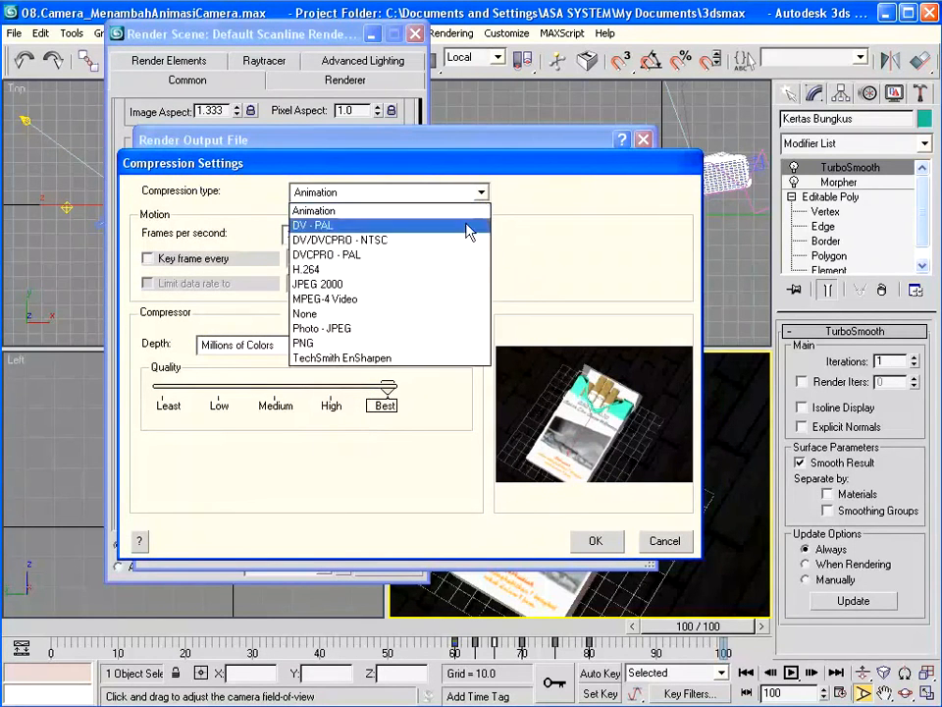
click(462, 213)
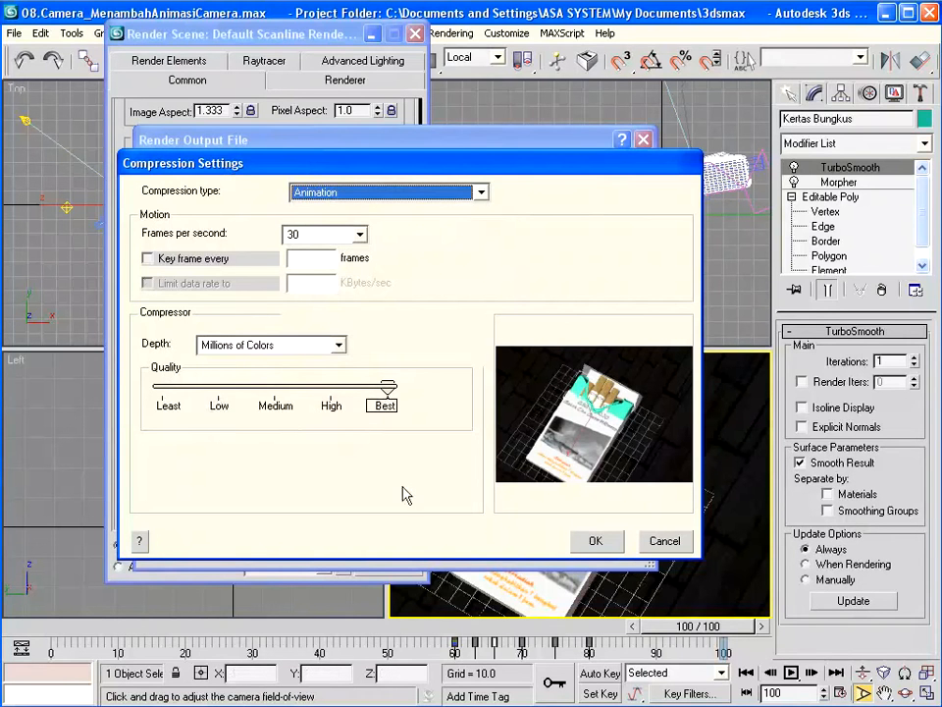
click(598, 541)
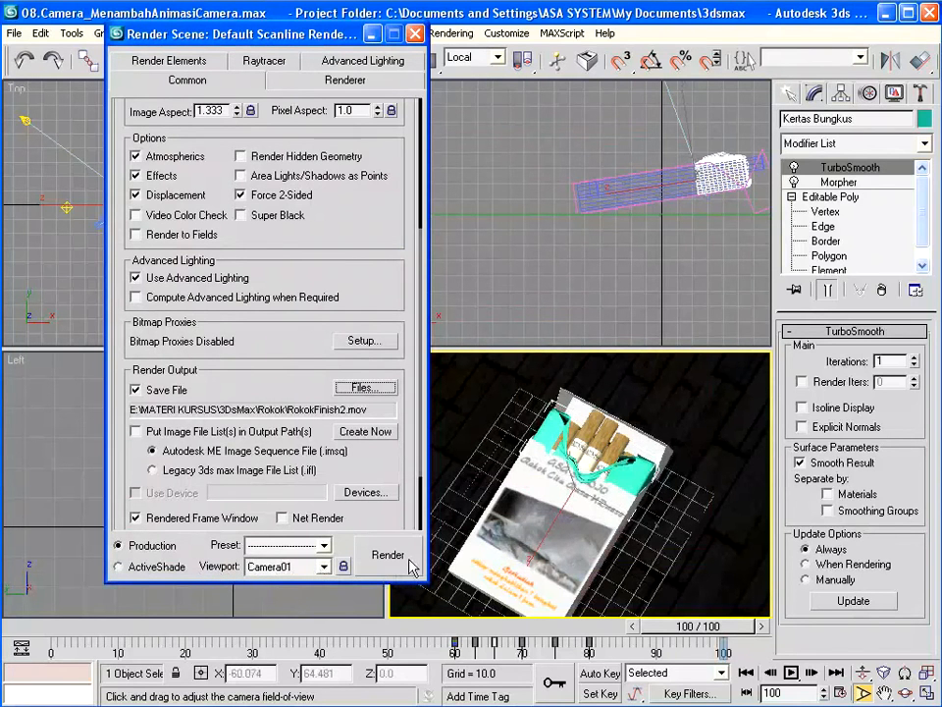
- Render the animation from Camera01 to RokokFinish2.mov and reposition the rendered frame window so the whole image is in view
click(393, 557)
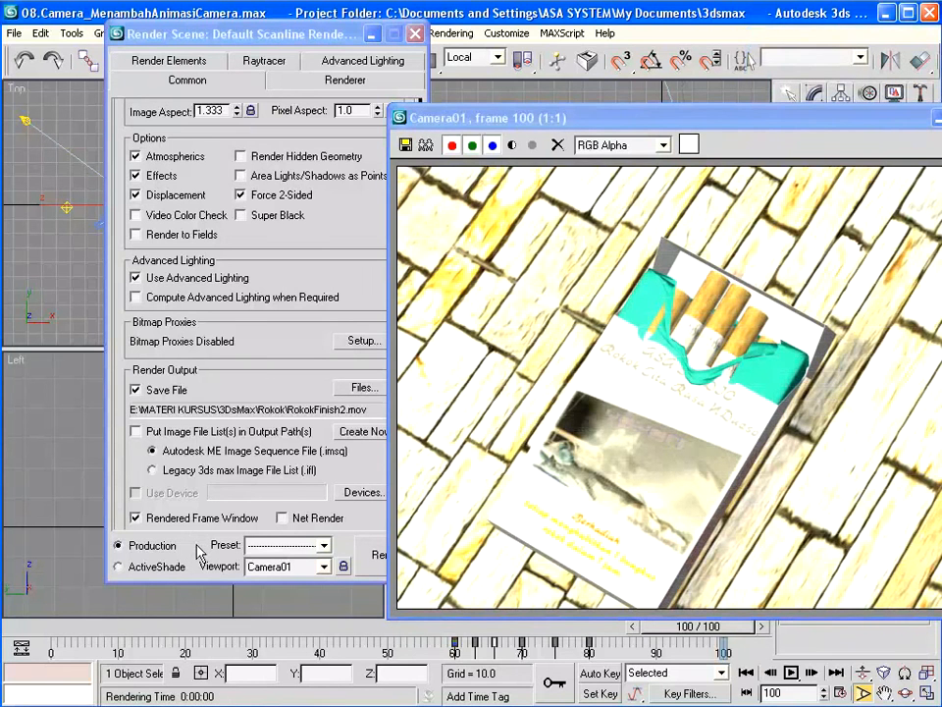
drag(736, 119, 459, 111)
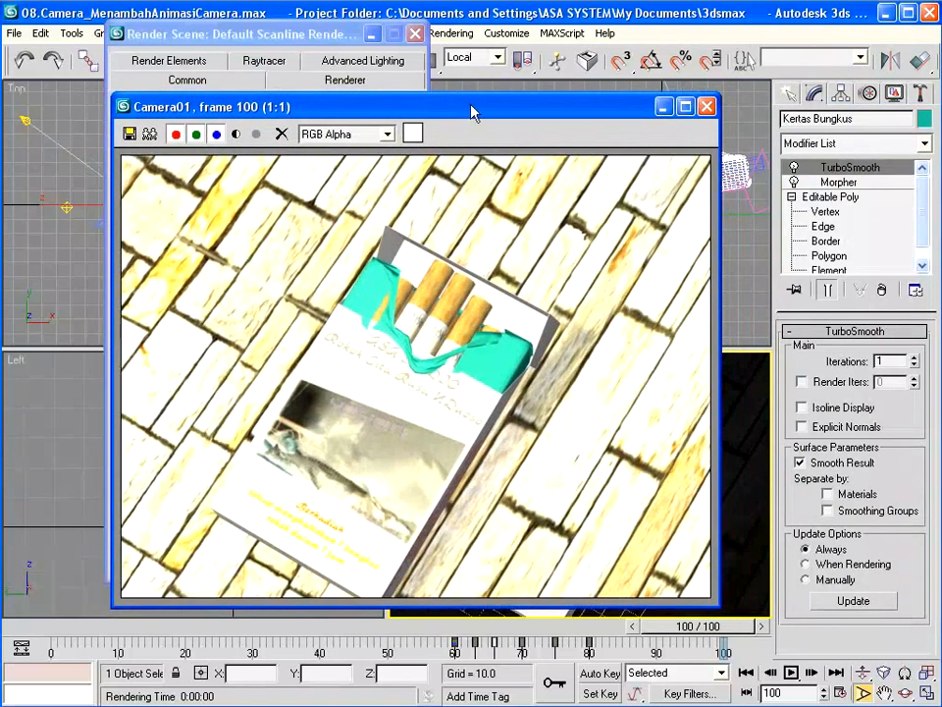
drag(471, 113, 455, 119)
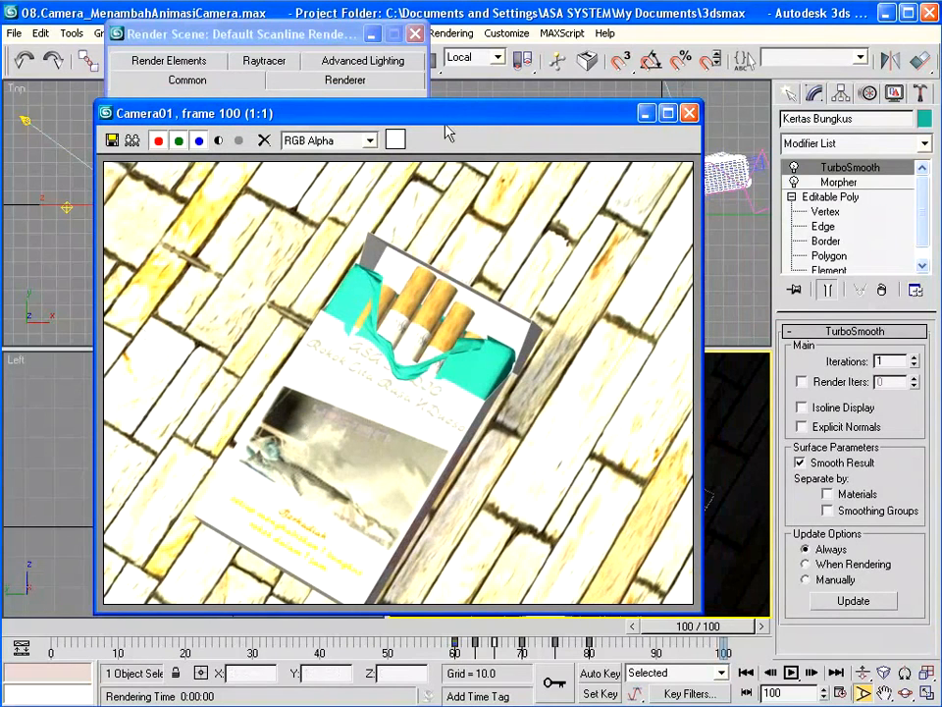
drag(448, 117, 414, 118)
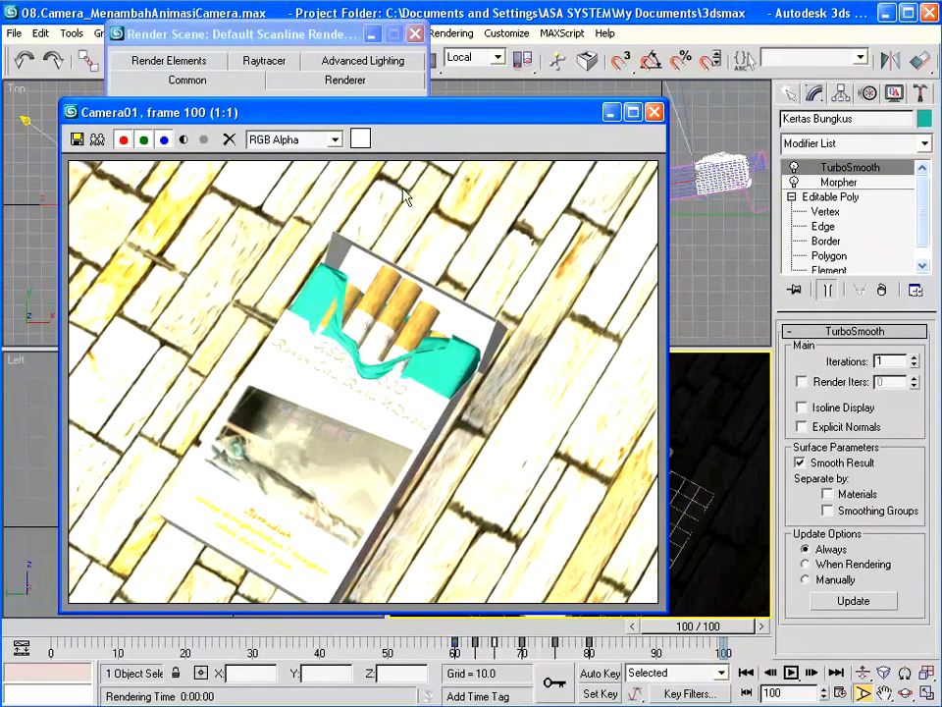
drag(347, 120, 315, 103)
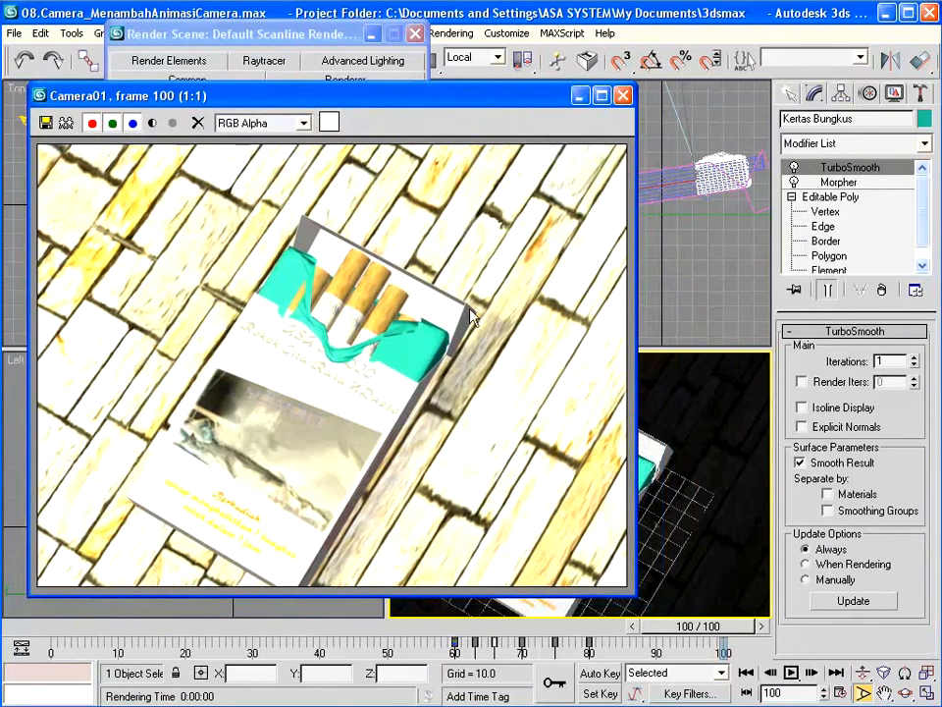